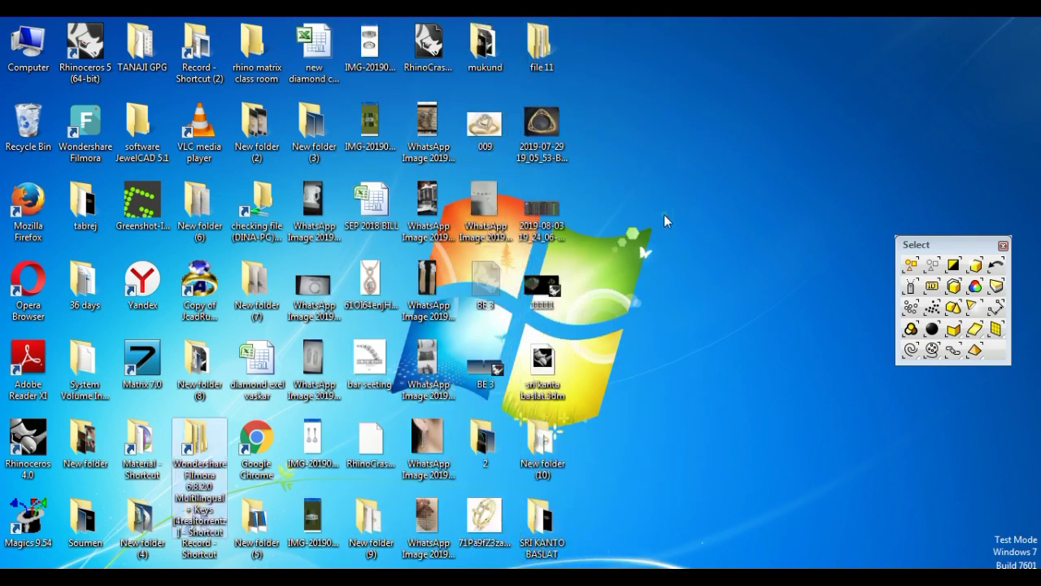
Refresh the desktop from its right-click menu.
{"action": "right_click", "coordinate": [663, 214]}
{"action": "left_click", "coordinate": [698, 262]}
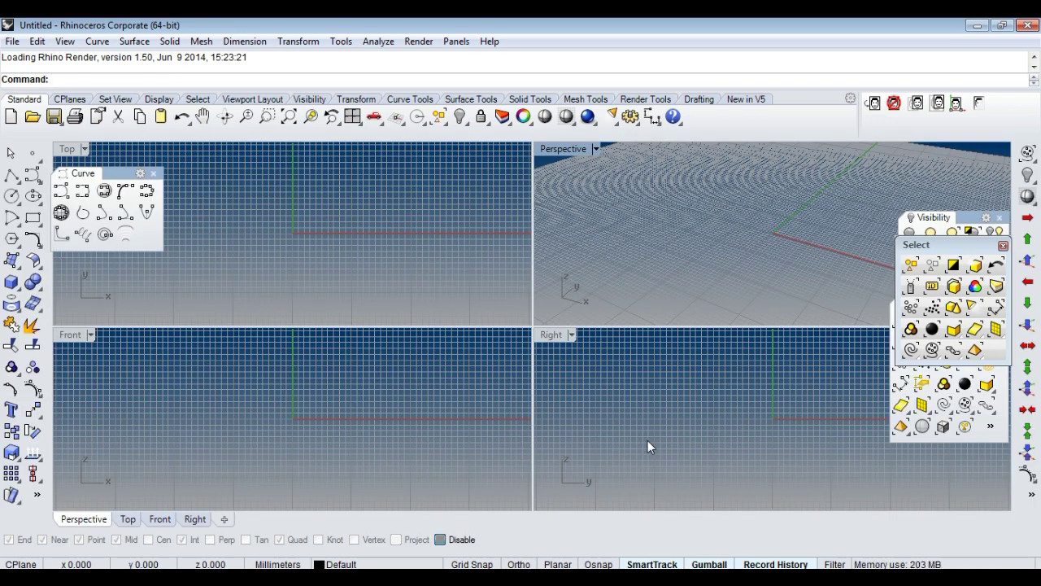
Maximize the Top viewport, close the floating curve palette, and recentre the view on the origin.
{"action": "left_click", "coordinate": [212, 268]}
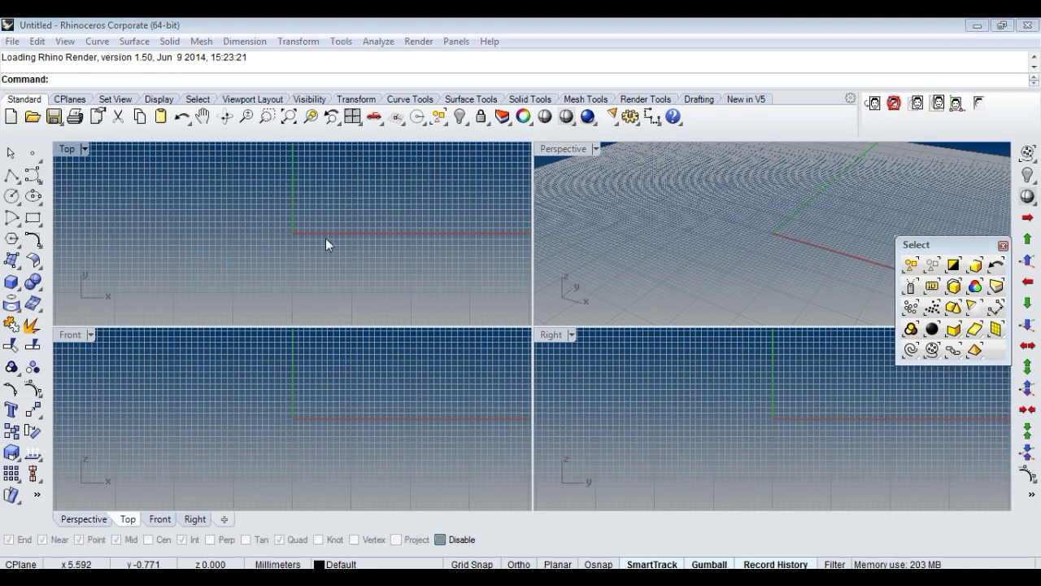
{"action": "key", "text": "ctrl+m"}
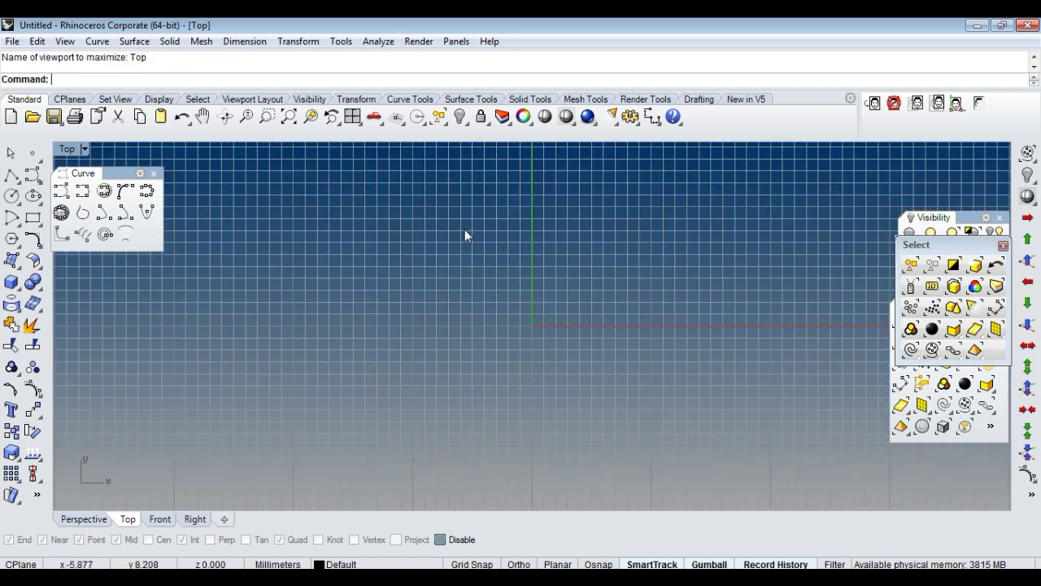
{"action": "left_click", "coordinate": [1006, 252]}
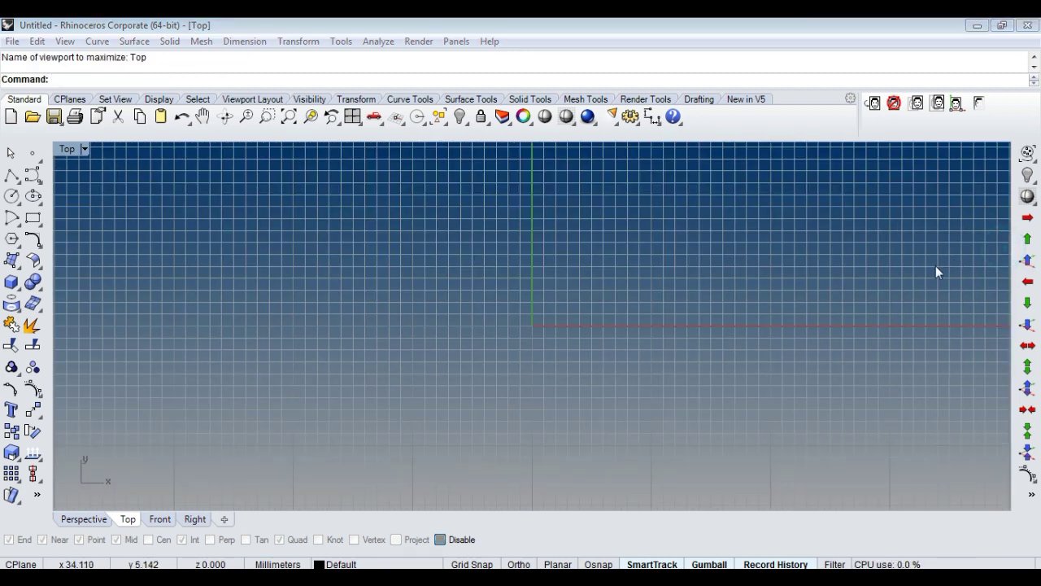
{"action": "left_click", "coordinate": [526, 279]}
{"action": "mouse_move", "coordinate": [528, 298]}
{"action": "right_mouse_down"}
{"action": "mouse_move", "coordinate": [531, 276]}
{"action": "mouse_move", "coordinate": [567, 301]}
{"action": "right_mouse_up"}
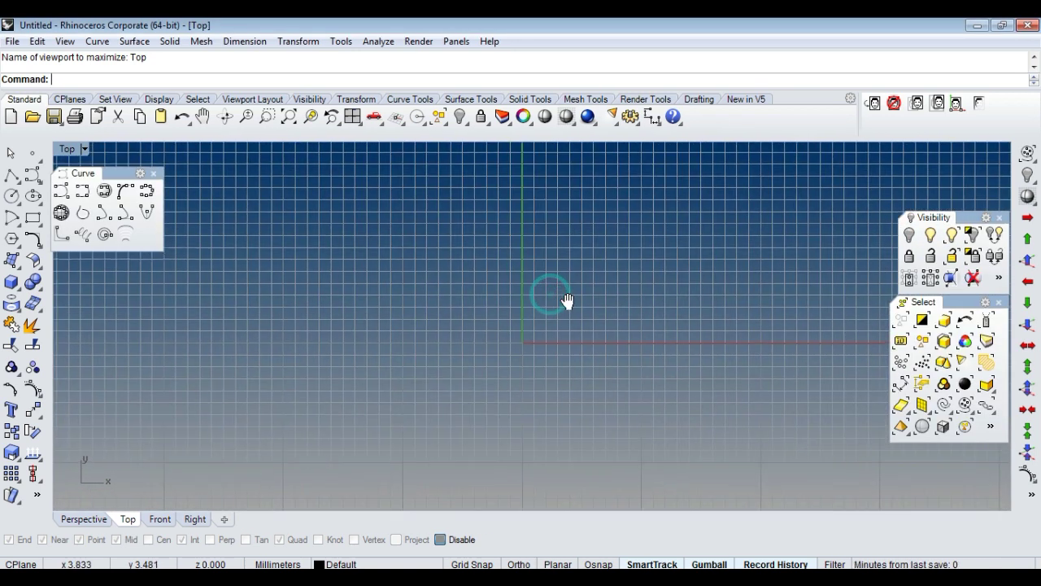
{"action": "left_click", "coordinate": [153, 173]}
{"action": "right_click_drag", "start_coordinate": [639, 258], "coordinate": [594, 251]}
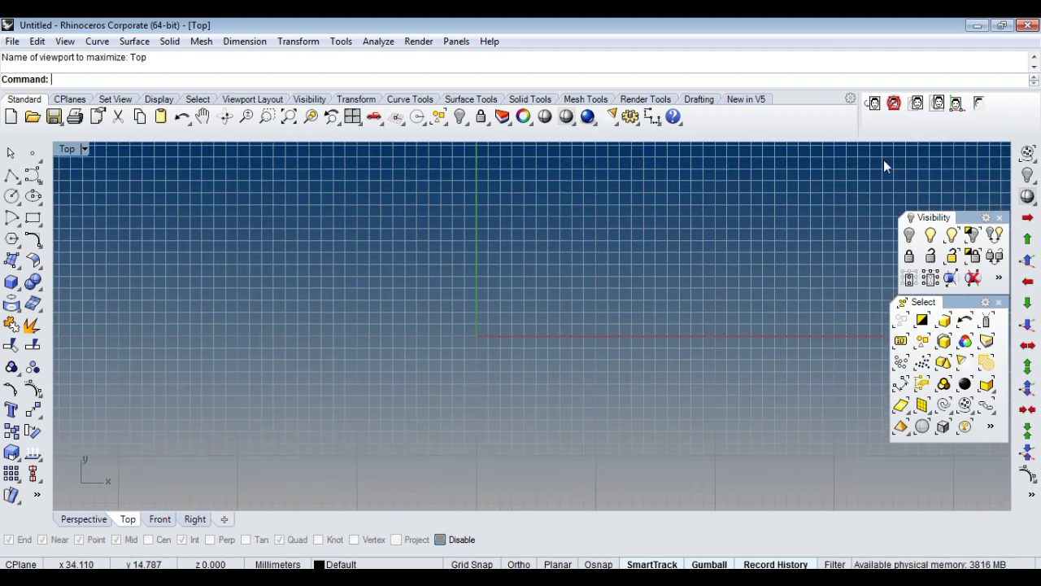
Place the pendant photo as a background bitmap in the Top view.
{"action": "left_click", "coordinate": [872, 104]}
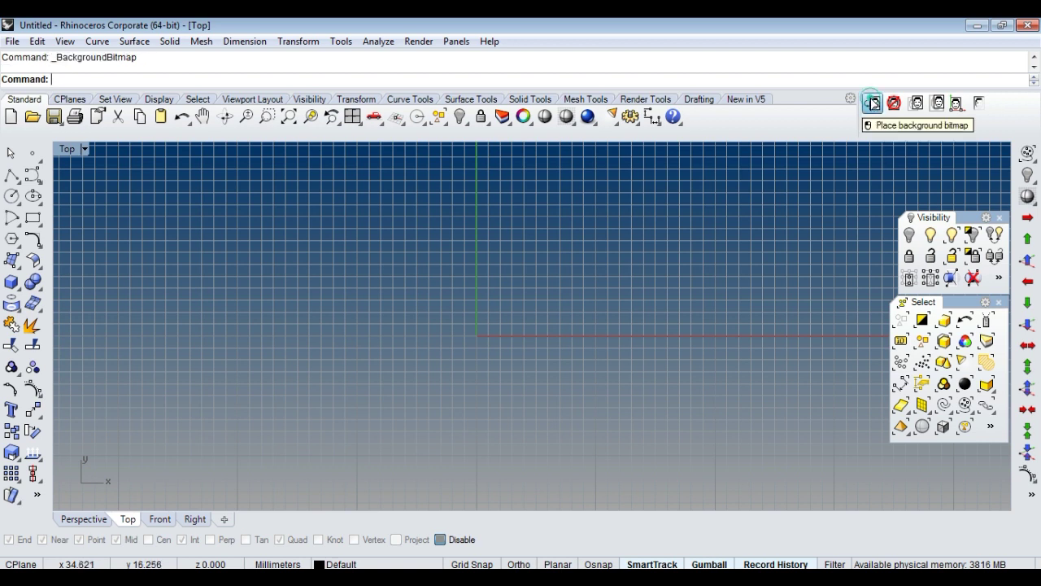
{"action": "double_click", "coordinate": [234, 208]}
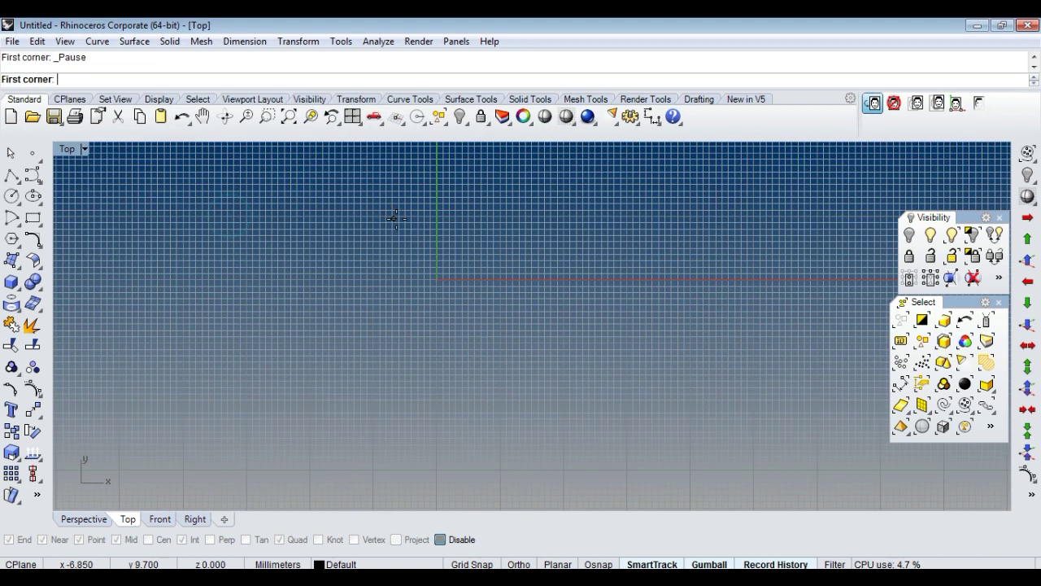
{"action": "left_click", "coordinate": [323, 359]}
{"action": "left_click", "coordinate": [588, 320]}
{"action": "right_click_drag", "start_coordinate": [516, 214], "coordinate": [495, 274]}
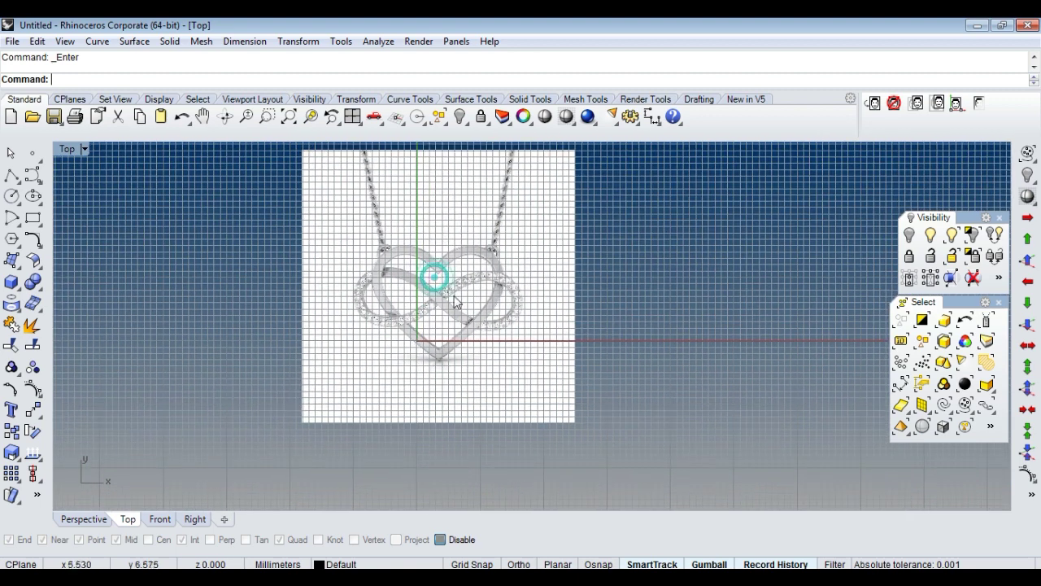
{"action": "scroll", "coordinate": [494, 274], "scroll_direction": "up", "scroll_amount": 3}
Move the background photo so the pendant's centre sits on the origin.
{"action": "left_click", "coordinate": [918, 104]}
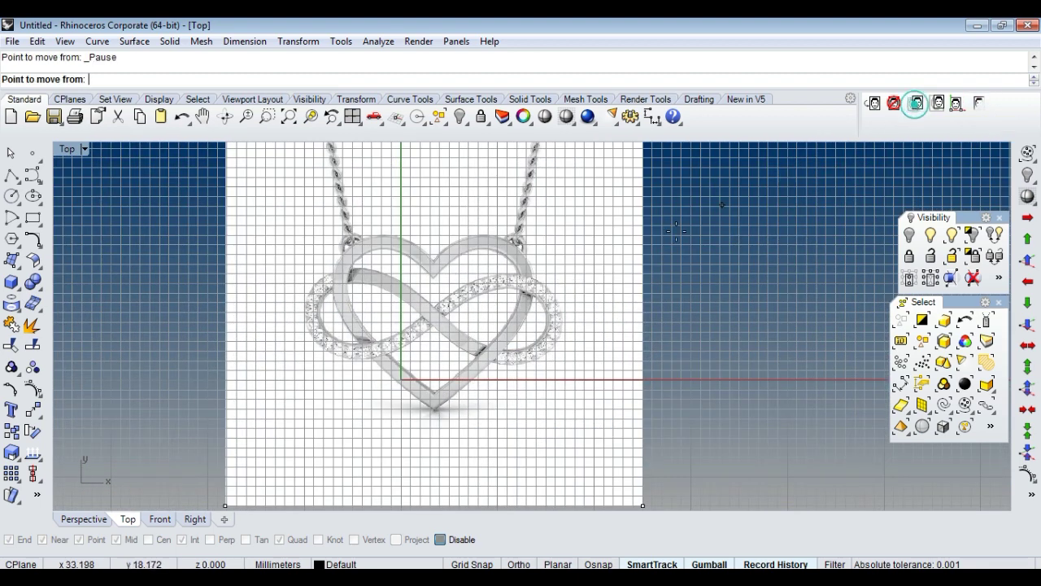
{"action": "scroll", "coordinate": [417, 325], "scroll_direction": "up", "scroll_amount": 3}
{"action": "left_click", "coordinate": [444, 307]}
{"action": "left_click", "coordinate": [393, 408]}
{"action": "scroll", "coordinate": [419, 317], "scroll_direction": "down", "scroll_amount": 2}
{"action": "scroll", "coordinate": [419, 317], "scroll_direction": "up", "scroll_amount": 2}
{"action": "scroll", "coordinate": [419, 318], "scroll_direction": "down", "scroll_amount": 2}
{"action": "scroll", "coordinate": [430, 326], "scroll_direction": "down", "scroll_amount": 2}
{"action": "scroll", "coordinate": [476, 342], "scroll_direction": "down", "scroll_amount": 1}
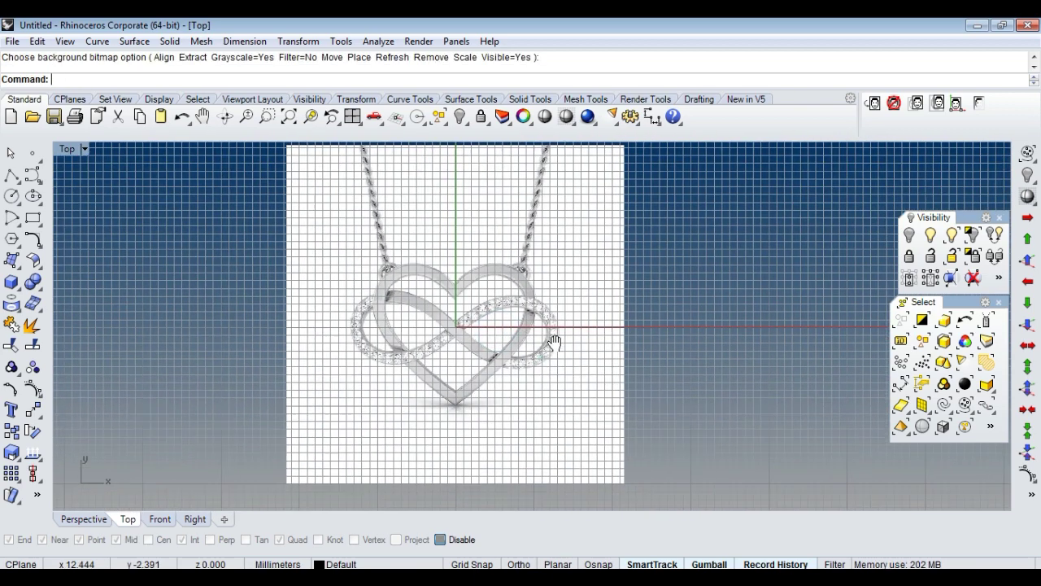
Draw a two-sided vertical centre line from the origin and hide the grid with F7.
{"action": "type", "text": "li"}
{"action": "key", "text": "Return"}
{"action": "type", "text": "0"}
{"action": "key", "text": "Return"}
{"action": "type", "text": "b"}
{"action": "key", "text": "Return"}
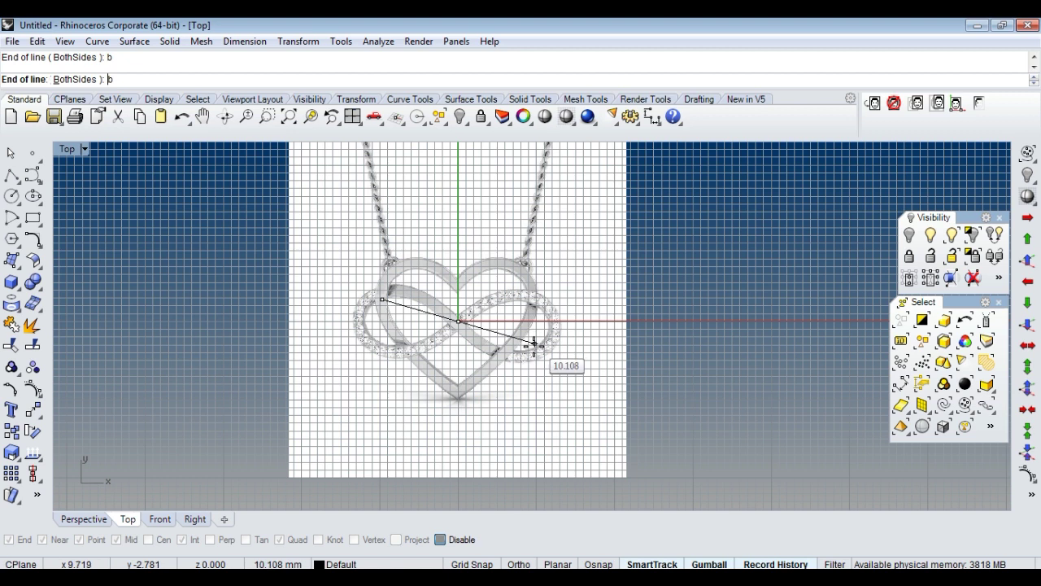
{"action": "left_click", "coordinate": [470, 456]}
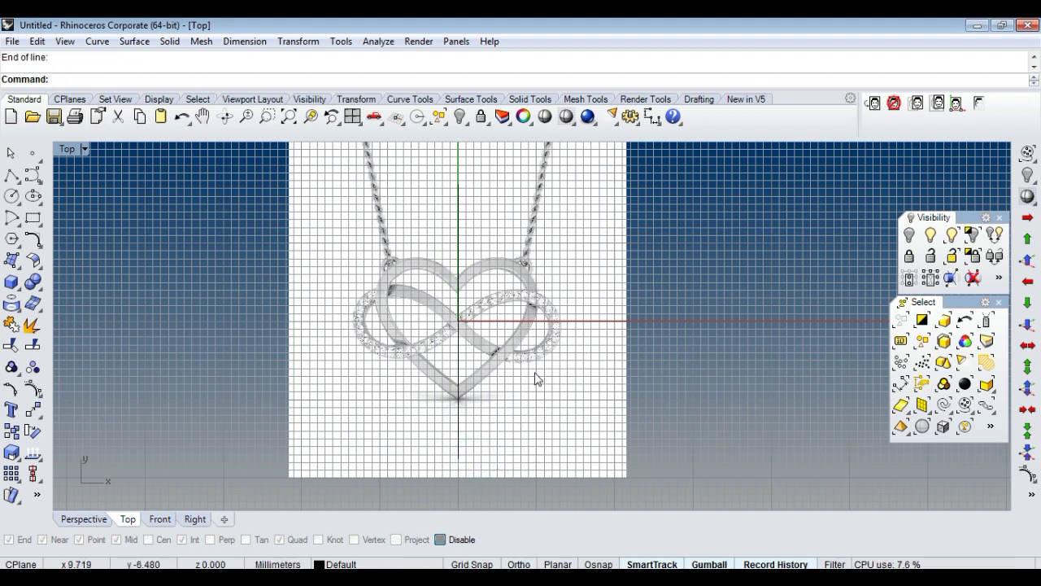
{"action": "key", "text": "F7"}
{"action": "scroll", "coordinate": [537, 366], "scroll_direction": "up", "scroll_amount": 1}
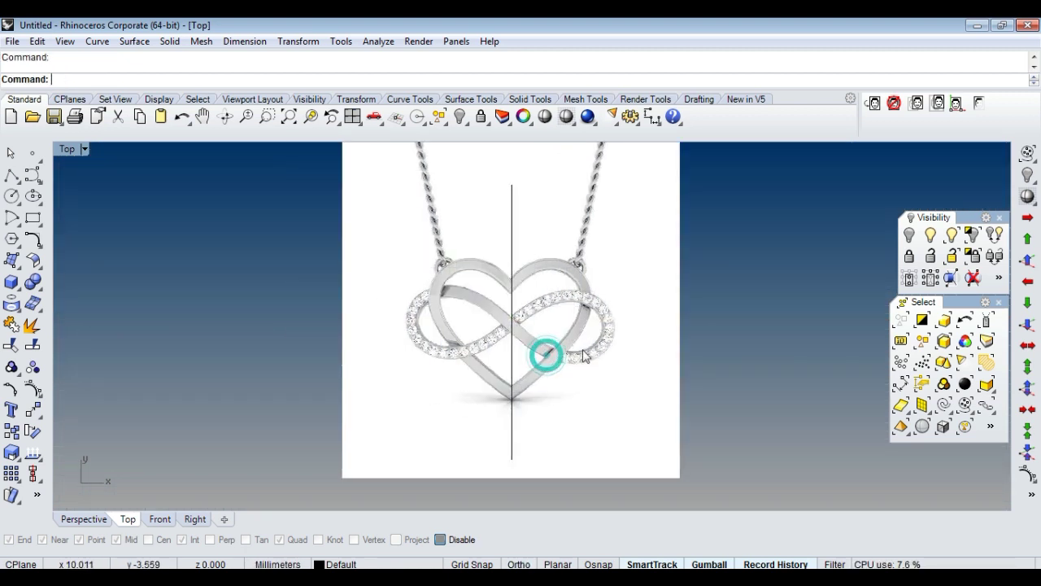
{"action": "scroll", "coordinate": [525, 299], "scroll_direction": "up", "scroll_amount": 2}
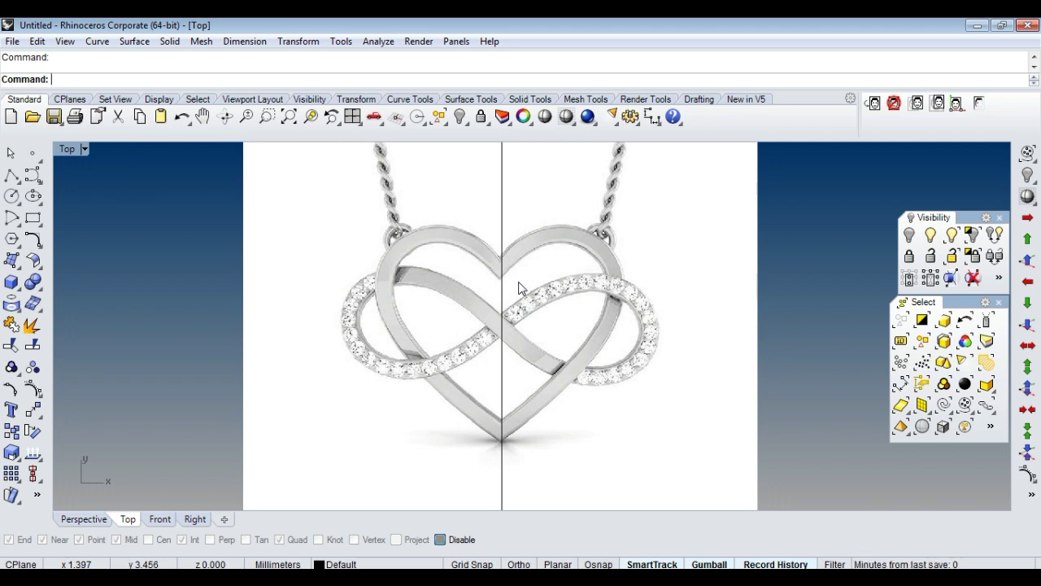
{"action": "right_click_drag", "start_coordinate": [520, 287], "coordinate": [536, 304]}
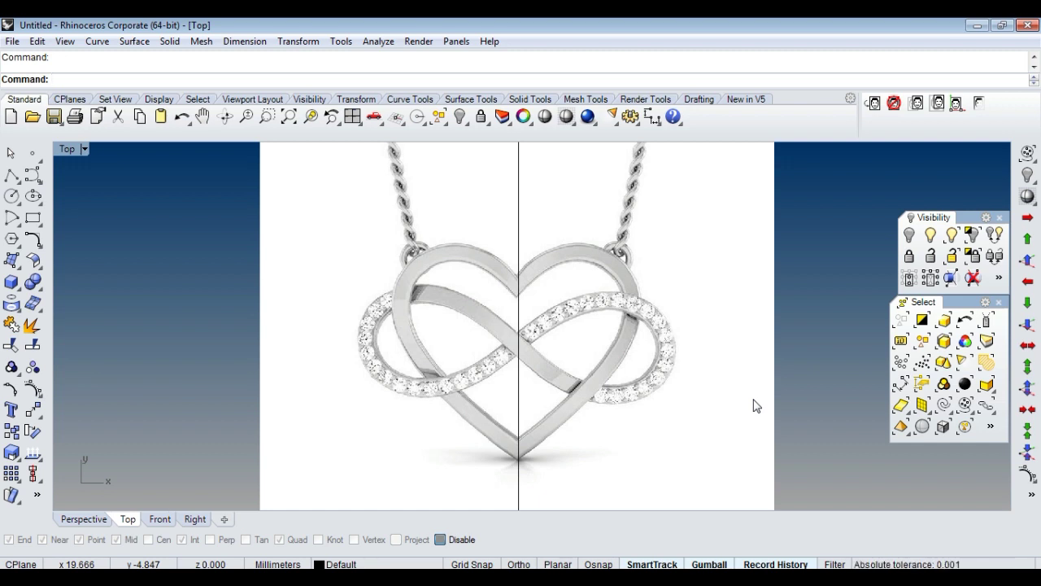
Save the drawing as pendent.3dm in a new folder, New folder (21), inside the august folder on drive D.
{"action": "key", "text": "ctrl+s"}
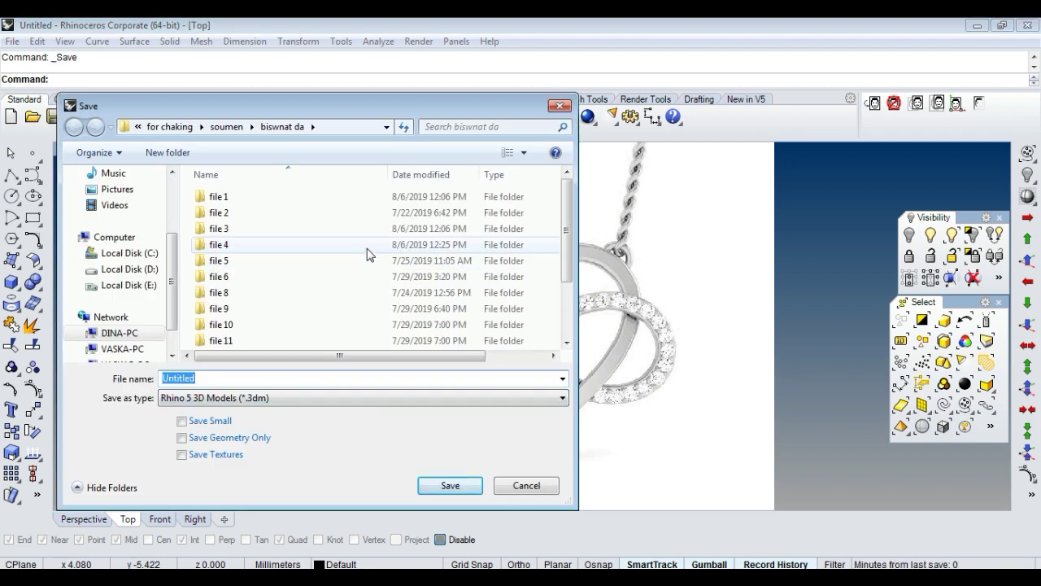
{"action": "left_click", "coordinate": [217, 126]}
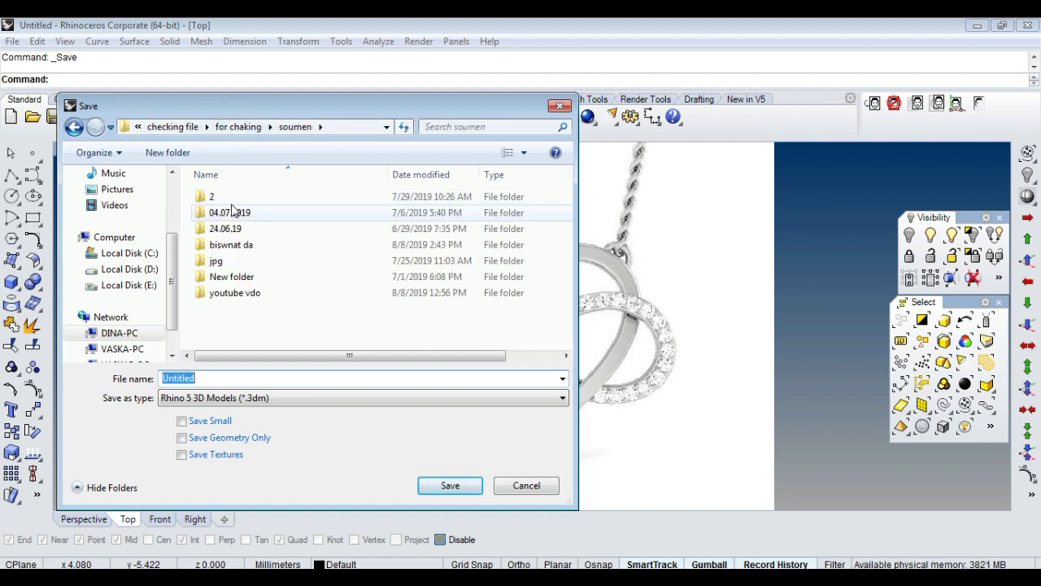
{"action": "left_click", "coordinate": [147, 271]}
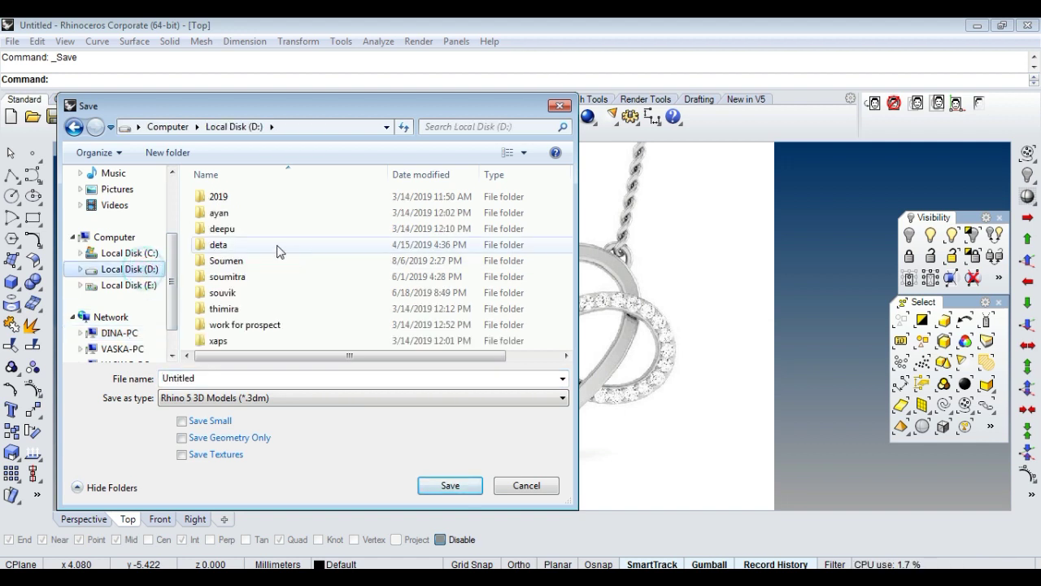
{"action": "double_click", "coordinate": [260, 261]}
{"action": "double_click", "coordinate": [255, 238]}
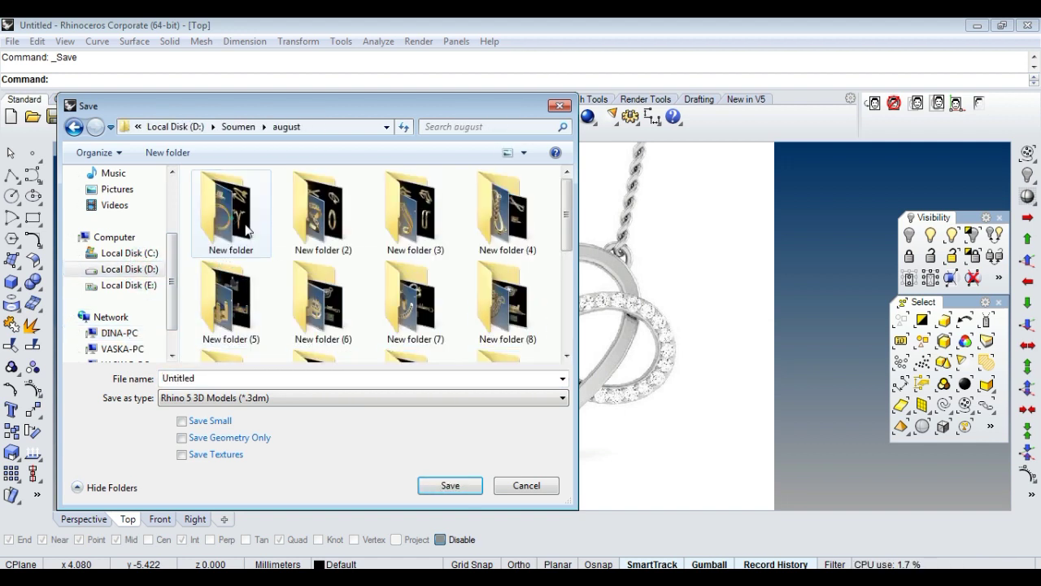
{"action": "left_click", "coordinate": [170, 152]}
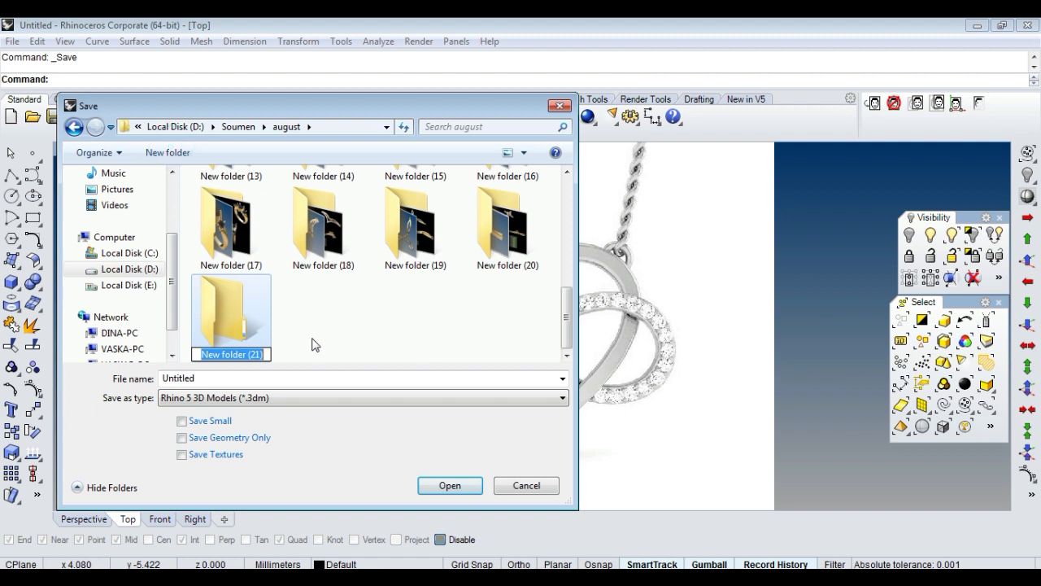
{"action": "double_click", "coordinate": [243, 308]}
{"action": "double_click", "coordinate": [220, 375]}
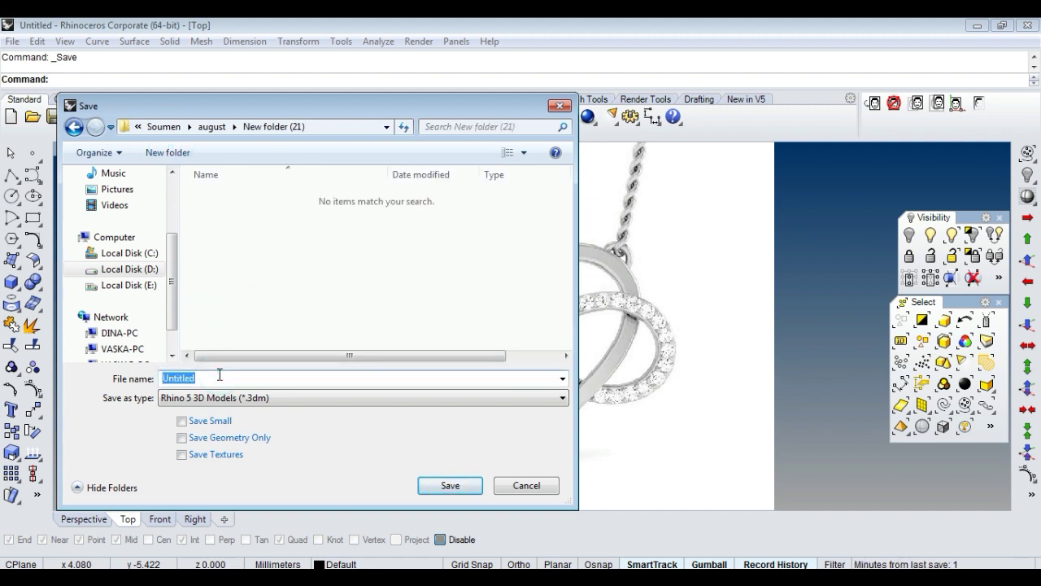
{"action": "type", "text": "p"}
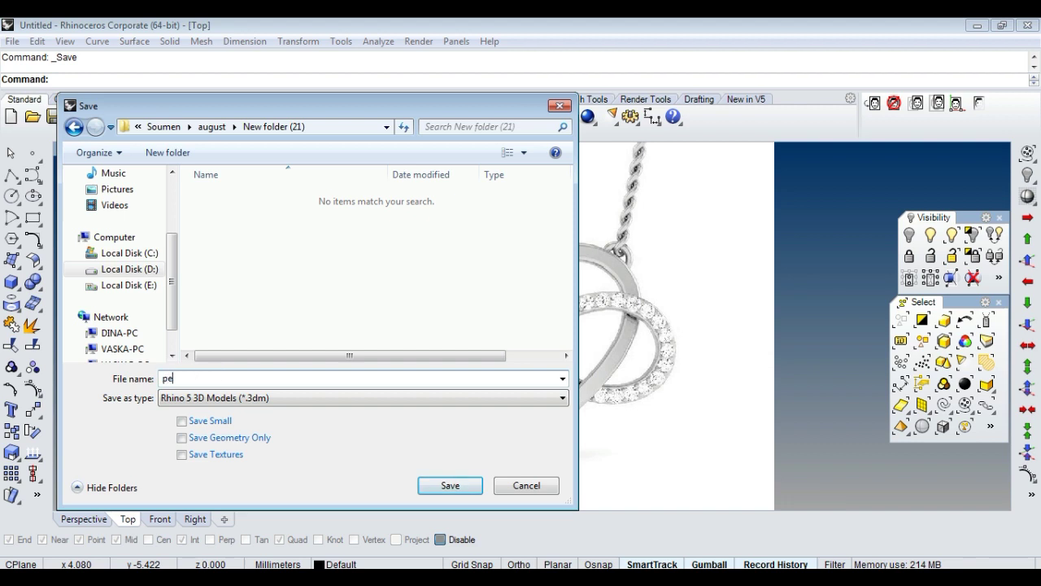
{"action": "type", "text": "ent"}
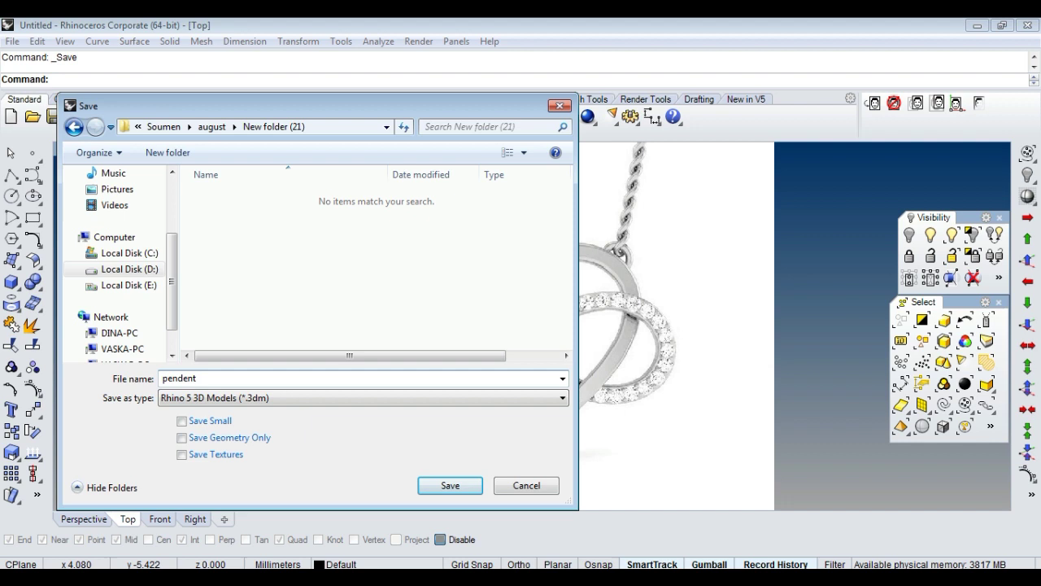
{"action": "key", "text": "Return"}
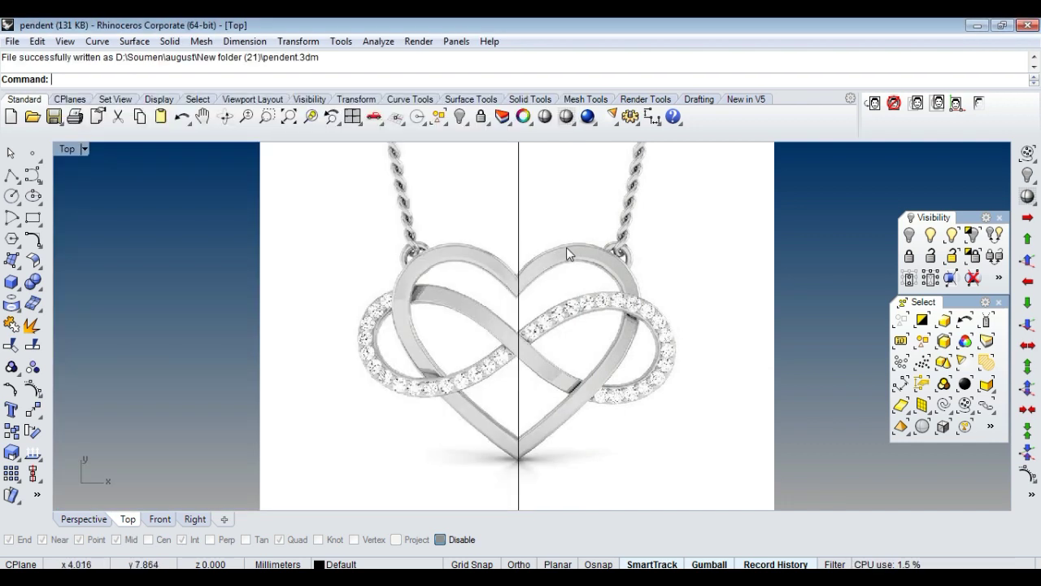
Nudge the background pendant photo slightly.
{"action": "left_click", "coordinate": [918, 103]}
{"action": "scroll", "coordinate": [658, 353], "scroll_direction": "up", "scroll_amount": 1}
{"action": "scroll", "coordinate": [622, 351], "scroll_direction": "up", "scroll_amount": 1}
{"action": "left_click", "coordinate": [622, 352]}
{"action": "left_click", "coordinate": [623, 350]}
{"action": "scroll", "coordinate": [623, 351], "scroll_direction": "down", "scroll_amount": 2}
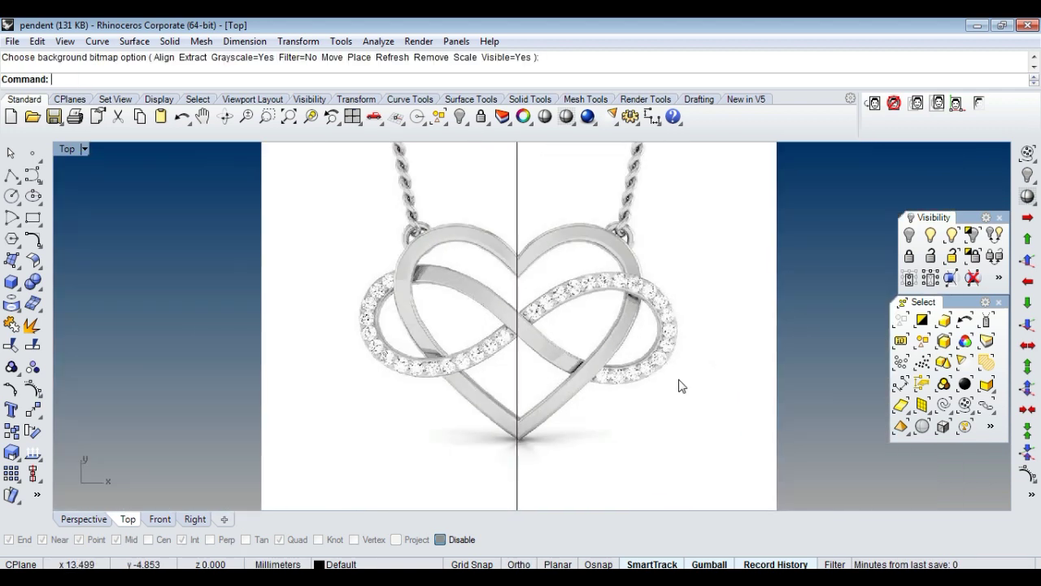
{"action": "scroll", "coordinate": [529, 264], "scroll_direction": "up", "scroll_amount": 1}
{"action": "scroll", "coordinate": [519, 267], "scroll_direction": "up", "scroll_amount": 1}
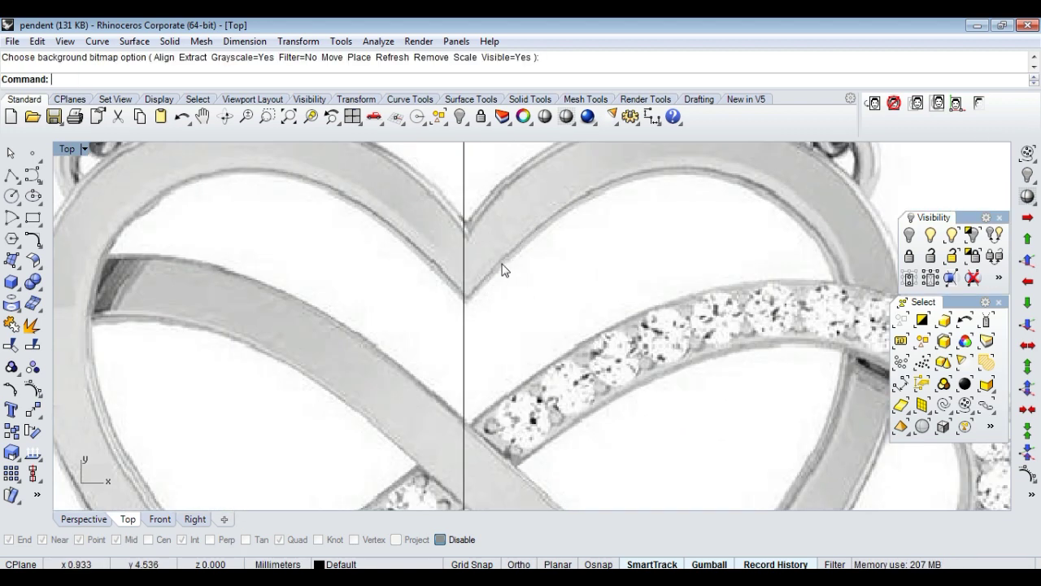
{"action": "scroll", "coordinate": [499, 269], "scroll_direction": "up", "scroll_amount": 1}
{"action": "scroll", "coordinate": [500, 268], "scroll_direction": "up", "scroll_amount": 1}
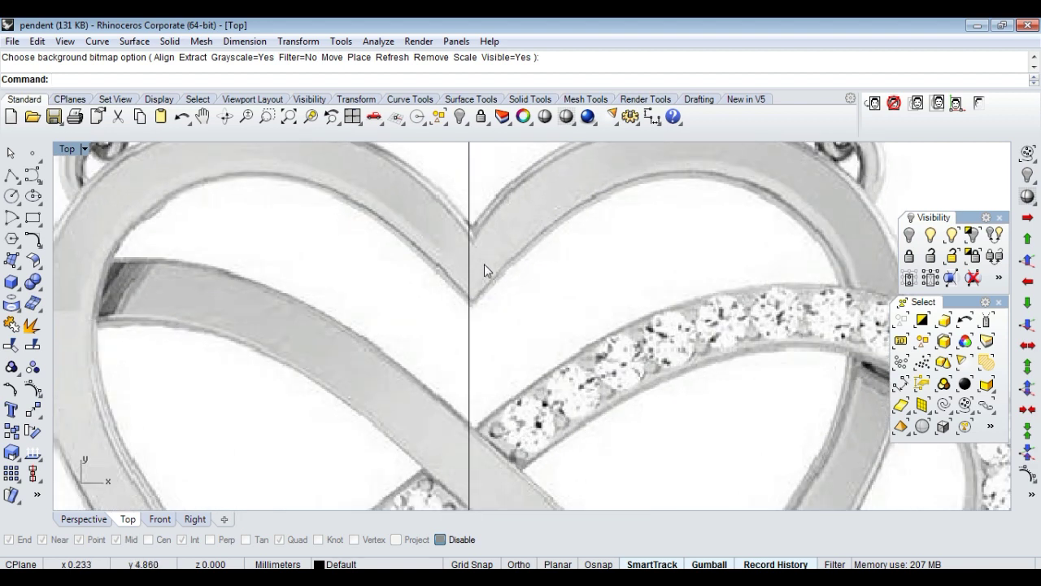
Move the photo so the heart's centre notch lines up with the centre line.
{"action": "type", "text": "m"}
{"action": "key", "text": "Return"}
{"action": "scroll", "coordinate": [529, 300], "scroll_direction": "up", "scroll_amount": 3}
{"action": "left_click", "coordinate": [553, 330]}
{"action": "left_click", "coordinate": [542, 331]}
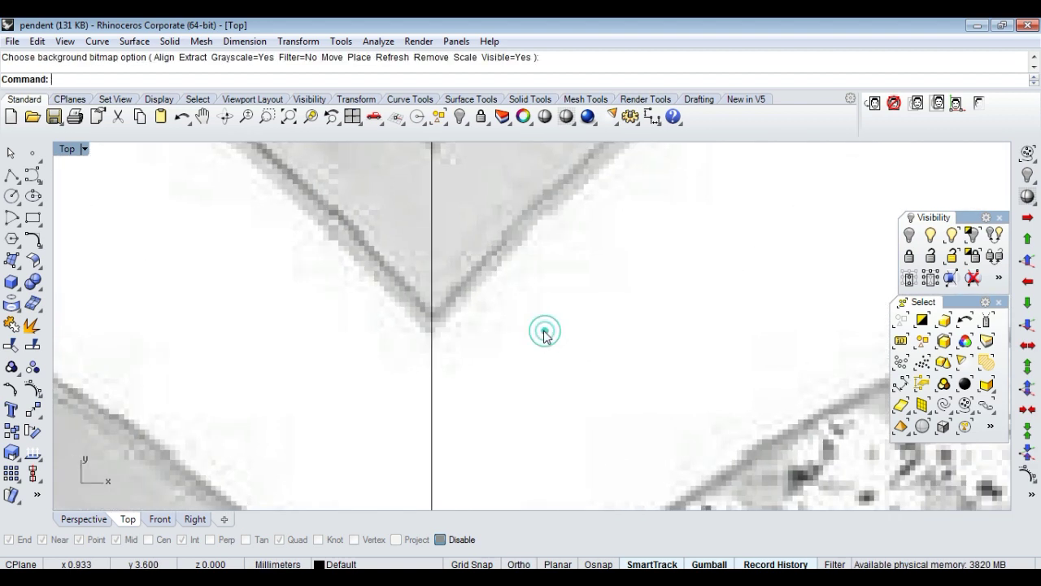
{"action": "scroll", "coordinate": [553, 332], "scroll_direction": "down", "scroll_amount": 2}
{"action": "scroll", "coordinate": [555, 330], "scroll_direction": "down", "scroll_amount": 2}
{"action": "scroll", "coordinate": [588, 304], "scroll_direction": "down", "scroll_amount": 3}
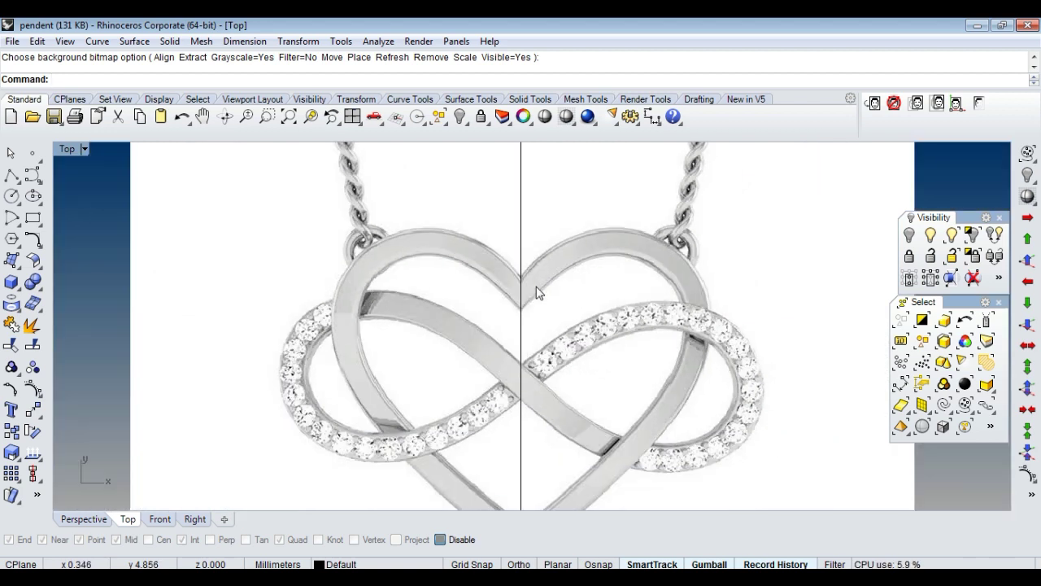
{"action": "scroll", "coordinate": [472, 292], "scroll_direction": "down", "scroll_amount": 2}
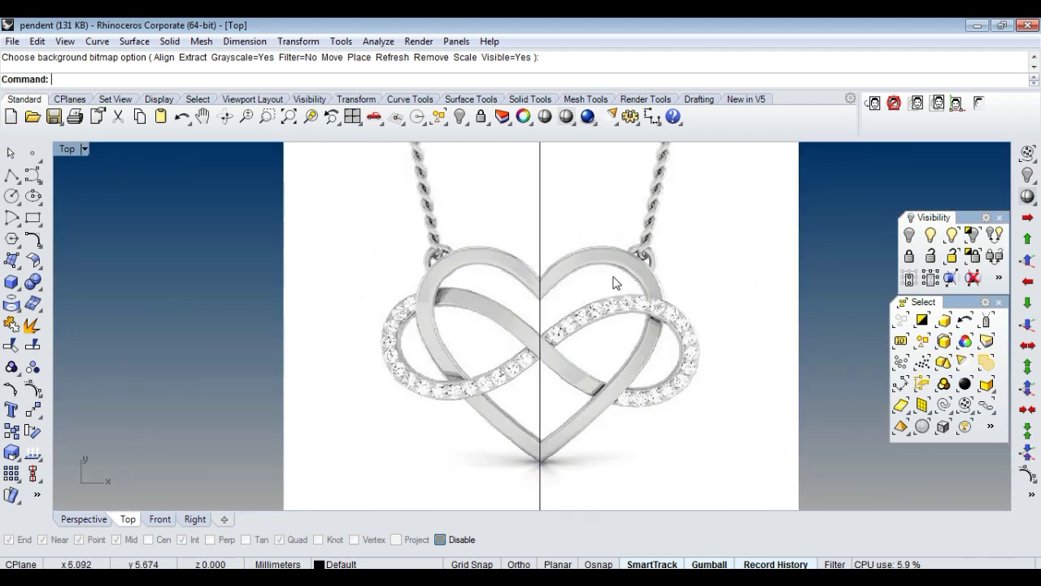
Draw a 1.4 mm diameter circle centred on one stone of the diamond band.
{"action": "left_click", "coordinate": [12, 195]}
{"action": "scroll", "coordinate": [552, 317], "scroll_direction": "up", "scroll_amount": 3}
{"action": "scroll", "coordinate": [552, 318], "scroll_direction": "up", "scroll_amount": 2}
{"action": "left_click", "coordinate": [528, 307]}
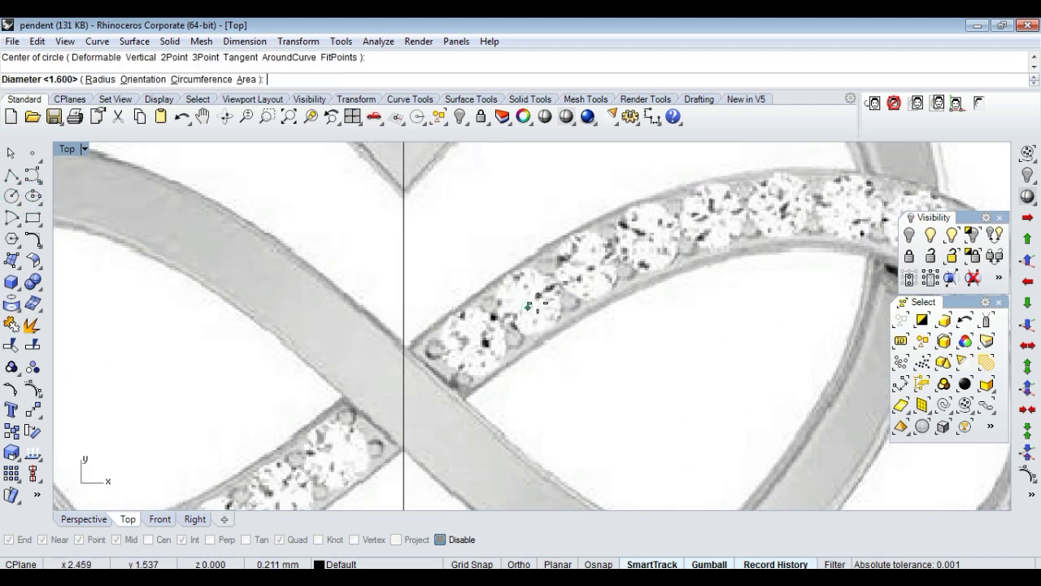
{"action": "type", "text": "1.4"}
{"action": "key", "text": "Return"}
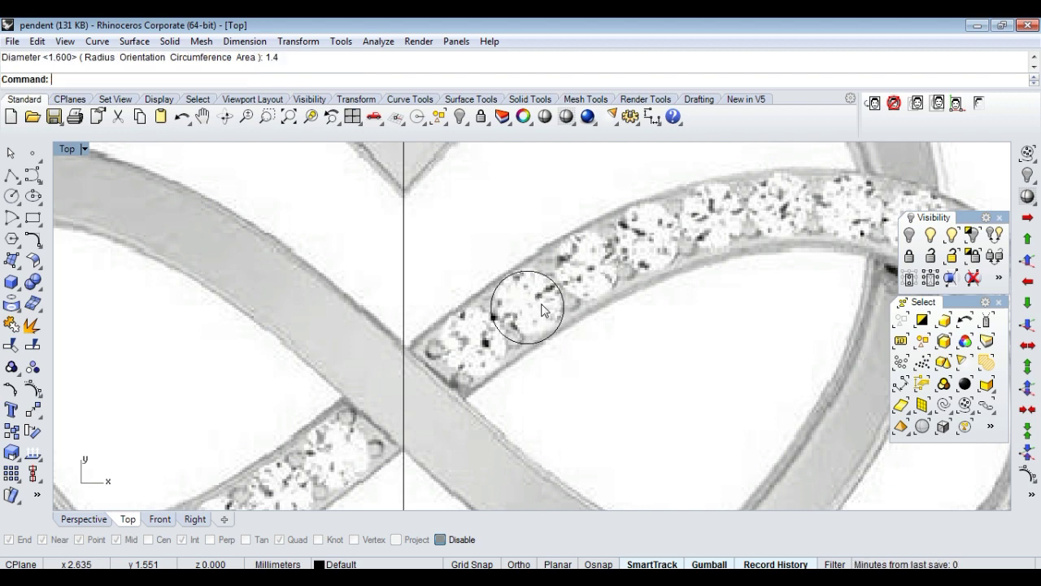
{"action": "scroll", "coordinate": [457, 326], "scroll_direction": "down", "scroll_amount": 3}
{"action": "scroll", "coordinate": [425, 345], "scroll_direction": "down", "scroll_amount": 2}
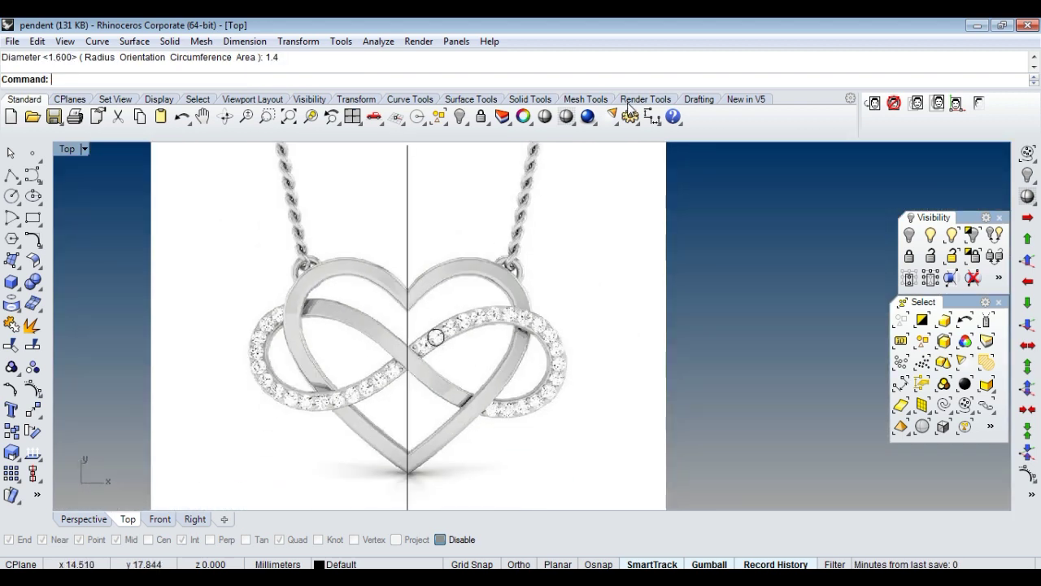
Cancel a circle attempt and scale the background photo up about the world origin.
{"action": "left_click", "coordinate": [11, 195]}
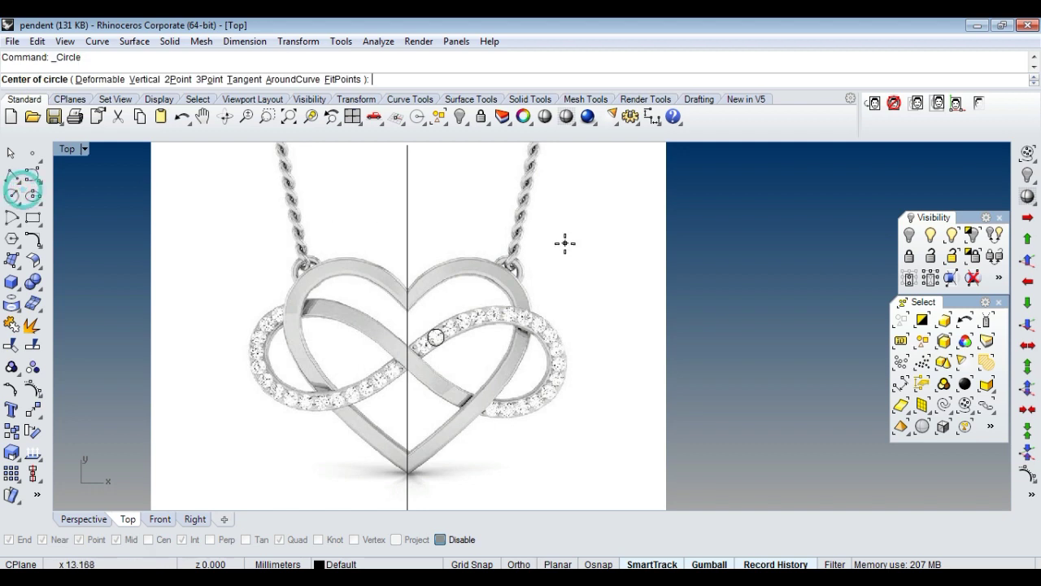
{"action": "left_click", "coordinate": [407, 356]}
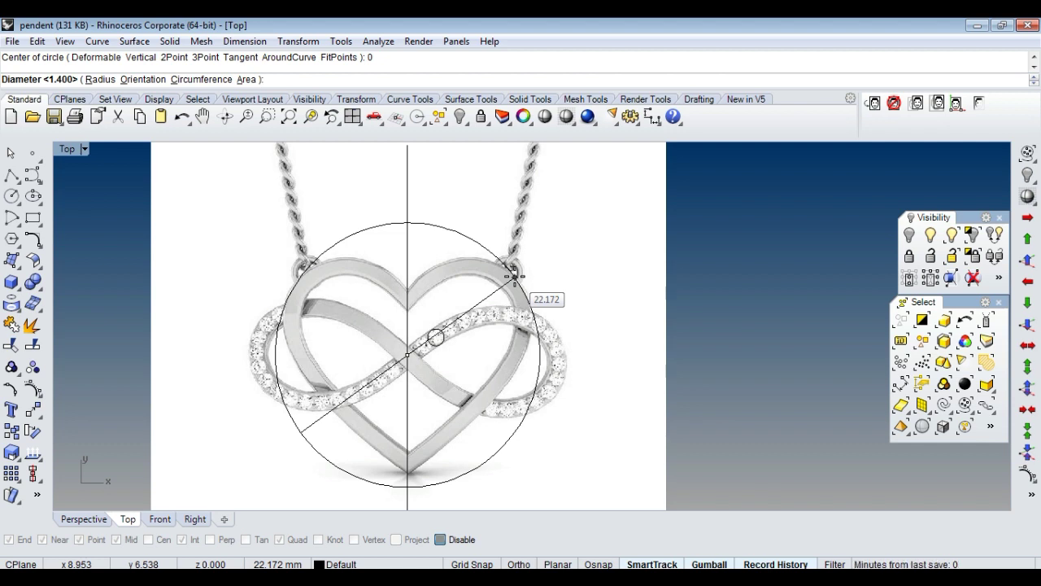
{"action": "key", "text": "Escape"}
{"action": "left_click", "coordinate": [938, 103]}
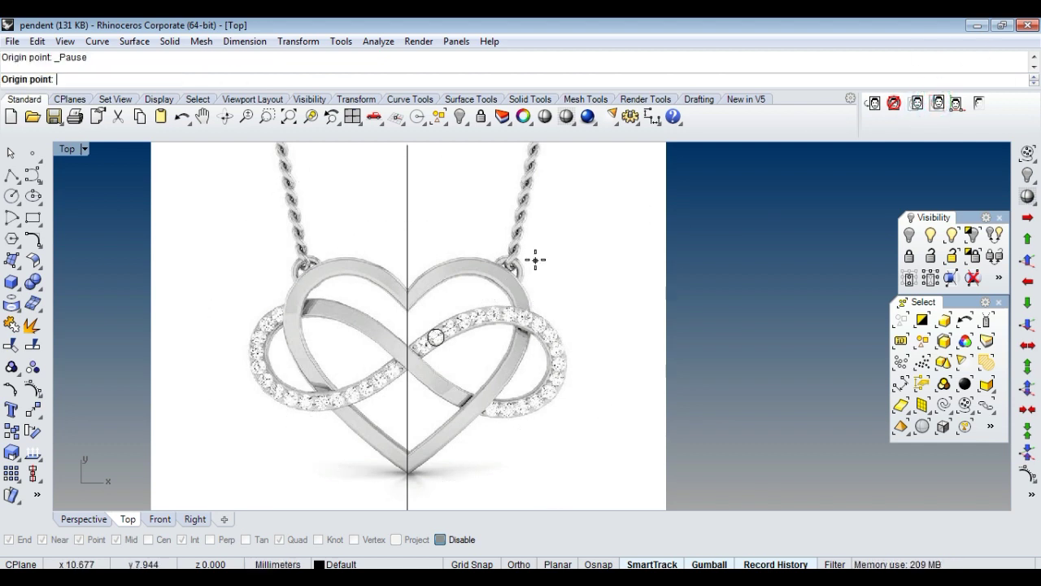
{"action": "type", "text": "0"}
{"action": "key", "text": "Return"}
{"action": "left_click", "coordinate": [657, 303]}
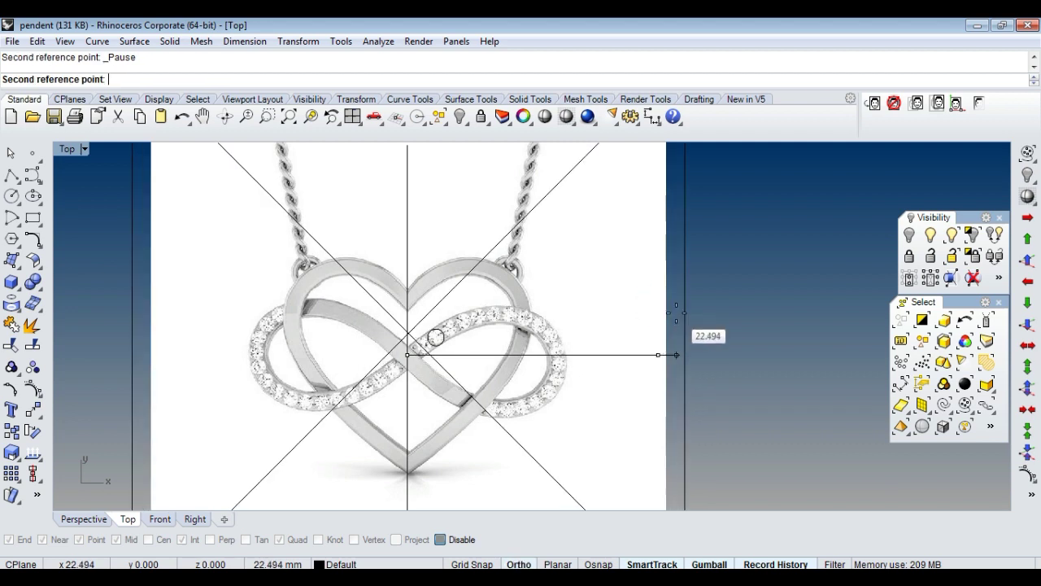
{"action": "left_click", "coordinate": [676, 312]}
Scale the background photo about the origin twice more so the stones match the 1.4 mm circle.
{"action": "key", "text": "Return"}
{"action": "type", "text": "0"}
{"action": "key", "text": "Return"}
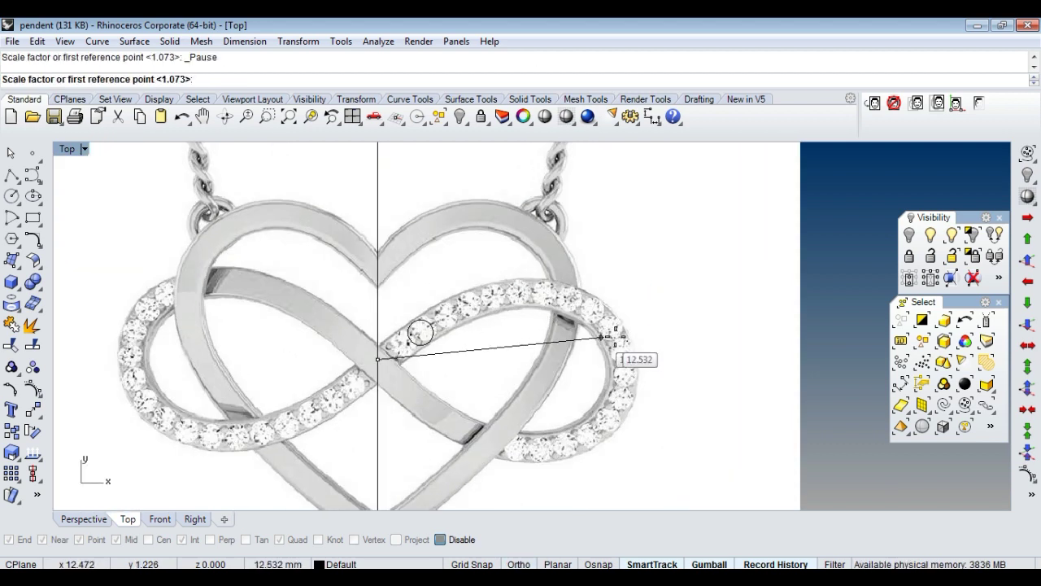
{"action": "left_click", "coordinate": [601, 336]}
{"action": "left_click", "coordinate": [641, 344]}
{"action": "key", "text": "Return"}
{"action": "type", "text": "0"}
{"action": "key", "text": "Return"}
{"action": "left_click", "coordinate": [670, 358]}
{"action": "left_click", "coordinate": [692, 360]}
{"action": "key", "text": "Return"}
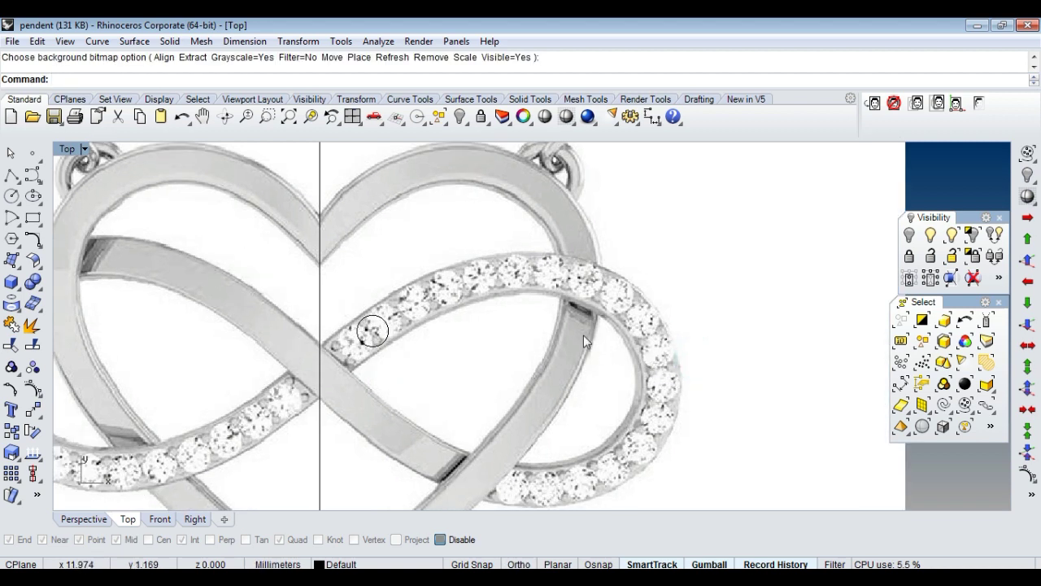
Begin a two-sided line across the gemstone circle.
{"action": "scroll", "coordinate": [583, 335], "scroll_direction": "down", "scroll_amount": 3}
{"action": "scroll", "coordinate": [481, 345], "scroll_direction": "up", "scroll_amount": 3}
{"action": "scroll", "coordinate": [481, 345], "scroll_direction": "up", "scroll_amount": 3}
{"action": "scroll", "coordinate": [480, 346], "scroll_direction": "up", "scroll_amount": 2}
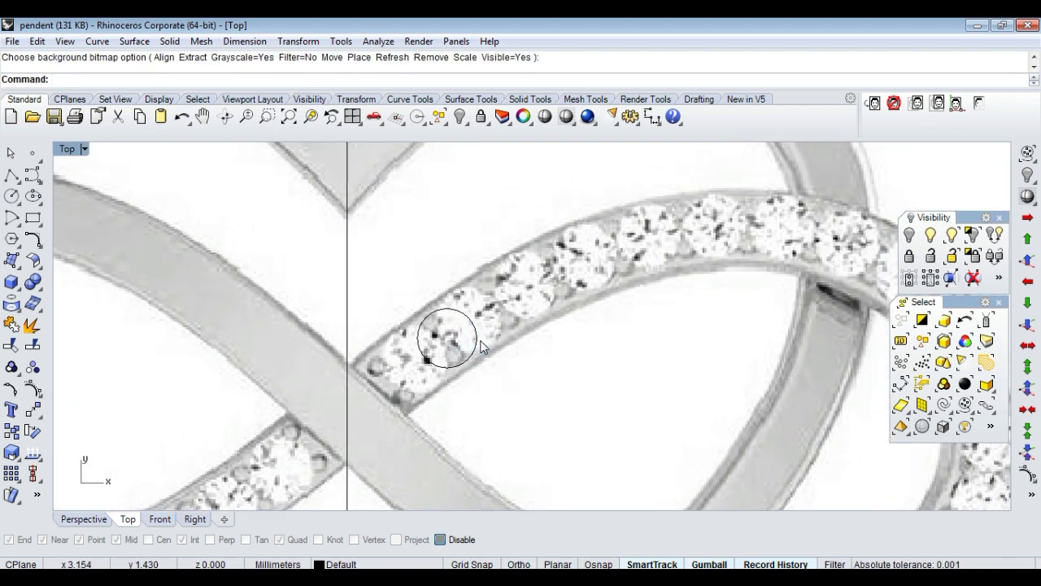
{"action": "type", "text": "line"}
{"action": "key", "text": "Return"}
{"action": "scroll", "coordinate": [466, 375], "scroll_direction": "up", "scroll_amount": 2}
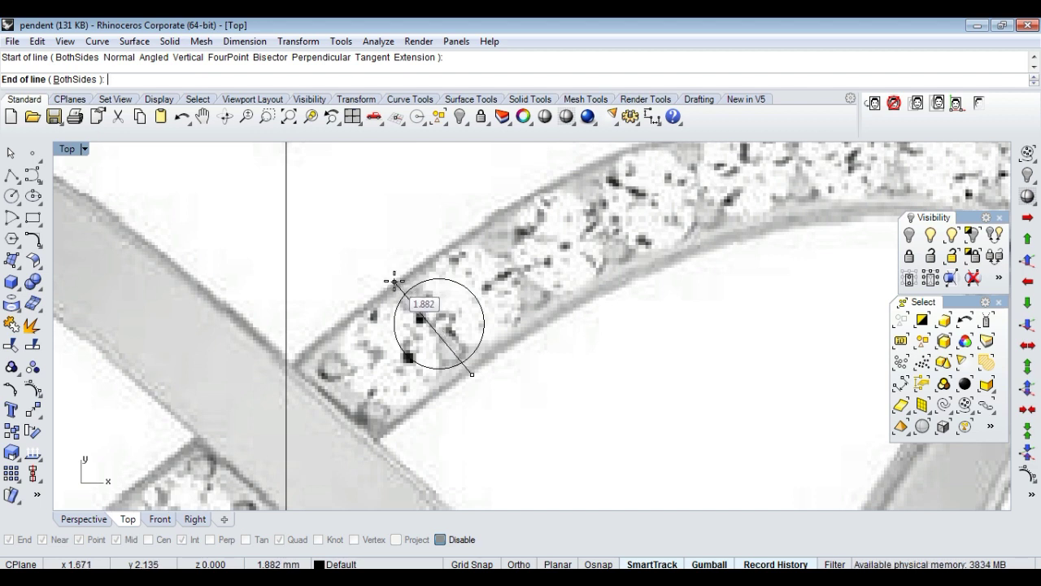
Finish the line across the small circle, then cancel a circle attempt at the heart's centre.
{"action": "left_click", "coordinate": [395, 280]}
{"action": "scroll", "coordinate": [541, 303], "scroll_direction": "down", "scroll_amount": 5}
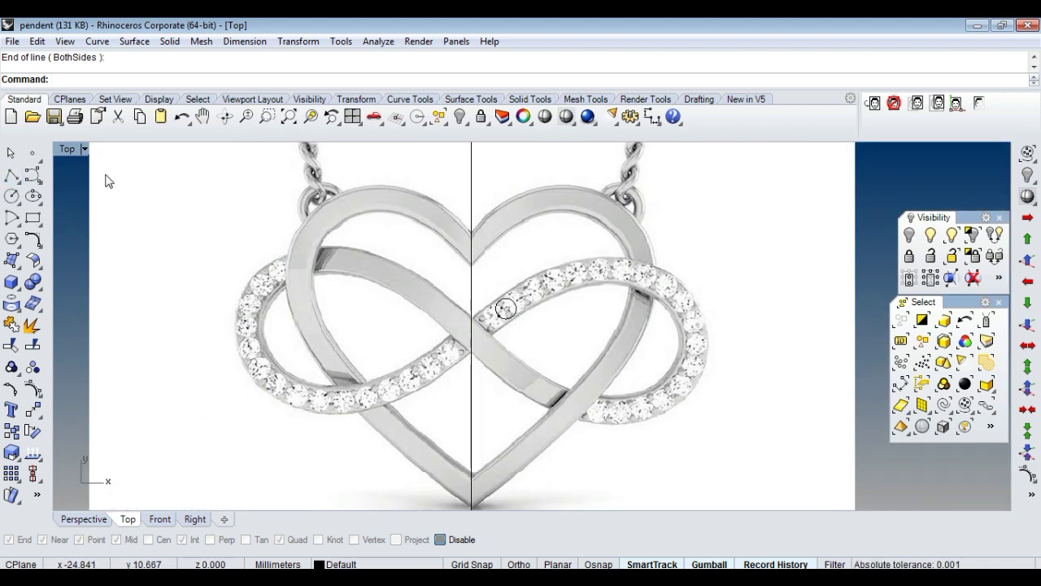
{"action": "left_click", "coordinate": [12, 196]}
{"action": "left_click", "coordinate": [472, 330]}
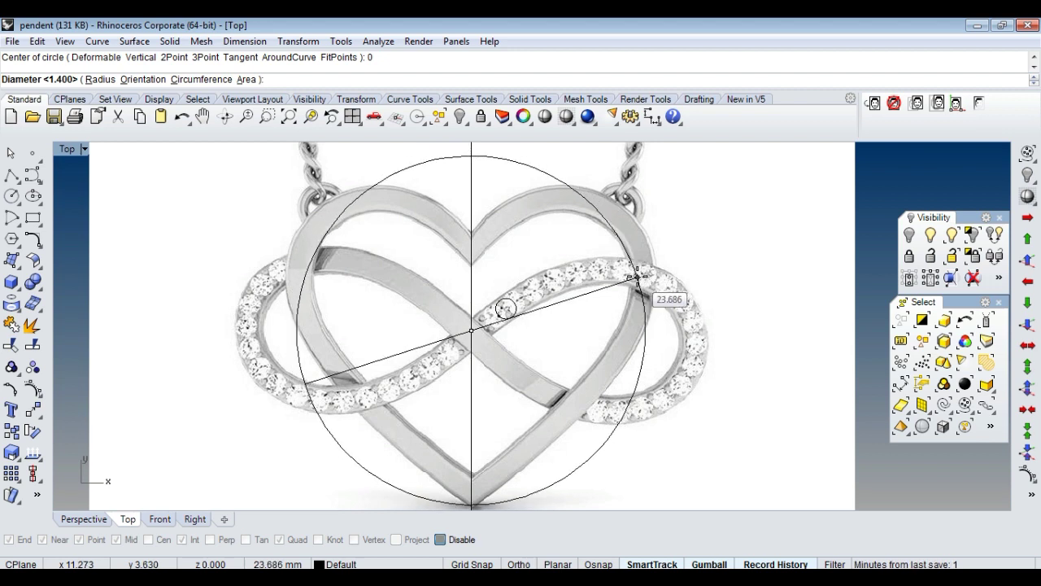
{"action": "key", "text": "Escape"}
Select the small stray arc near the heart's centre and delete it.
{"action": "scroll", "coordinate": [600, 284], "scroll_direction": "up", "scroll_amount": 2}
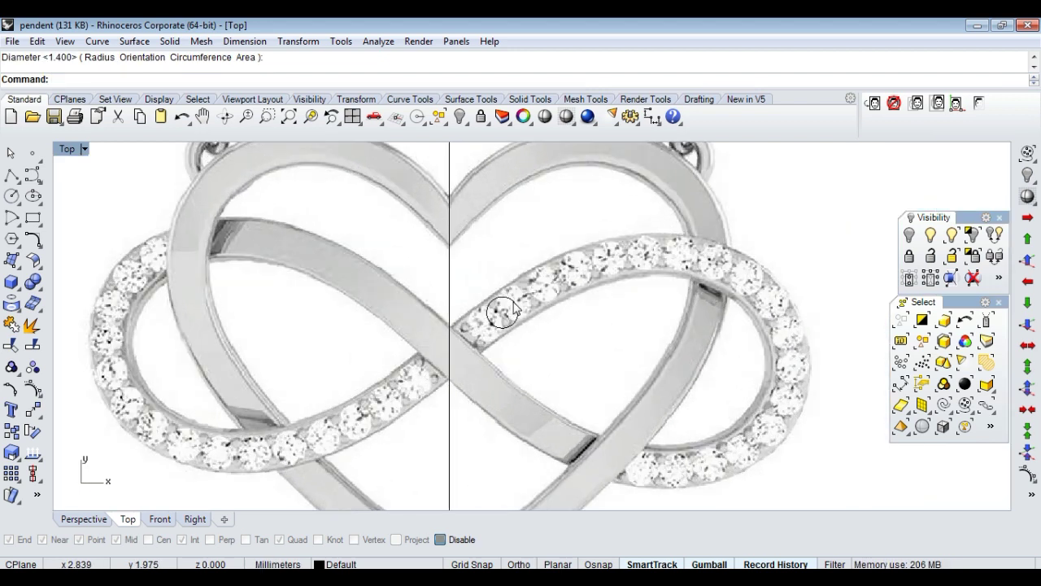
{"action": "scroll", "coordinate": [517, 309], "scroll_direction": "up", "scroll_amount": 2}
{"action": "left_click", "coordinate": [501, 316]}
{"action": "scroll", "coordinate": [510, 318], "scroll_direction": "down", "scroll_amount": 2}
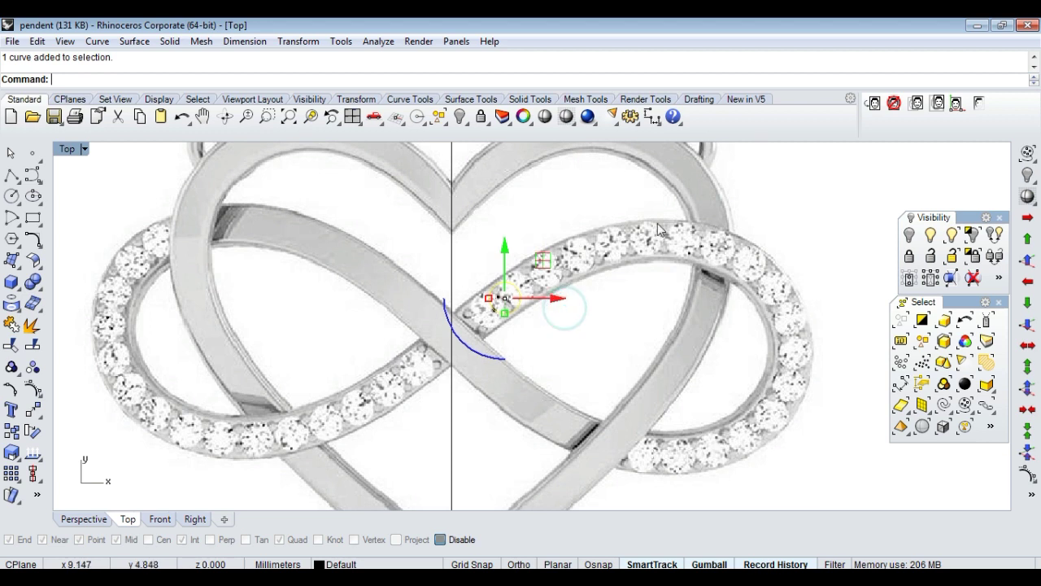
{"action": "left_click", "coordinate": [651, 116]}
{"action": "left_click", "coordinate": [654, 172]}
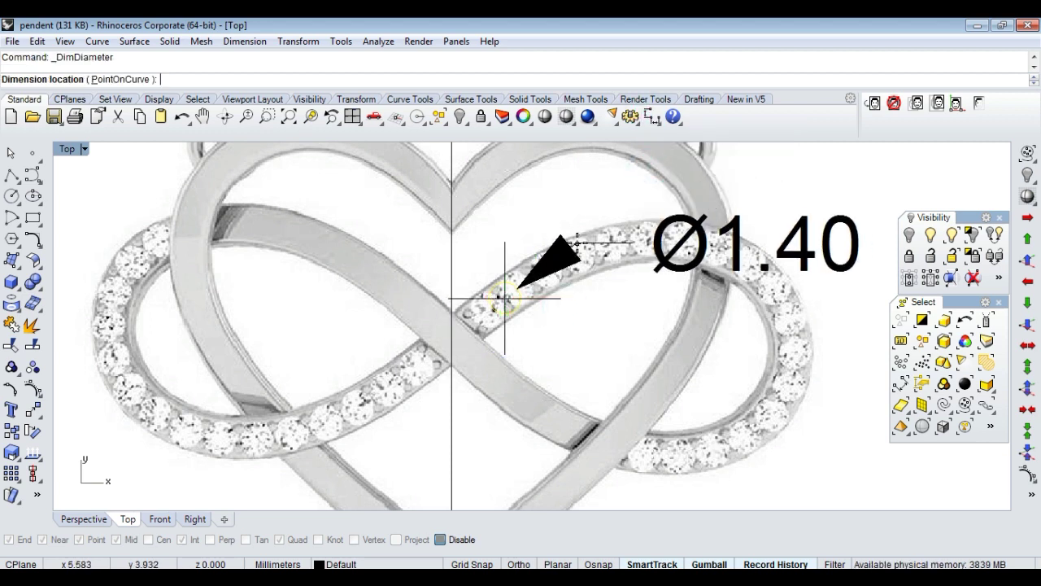
{"action": "scroll", "coordinate": [576, 248], "scroll_direction": "down", "scroll_amount": 2}
{"action": "key", "text": "Delete"}
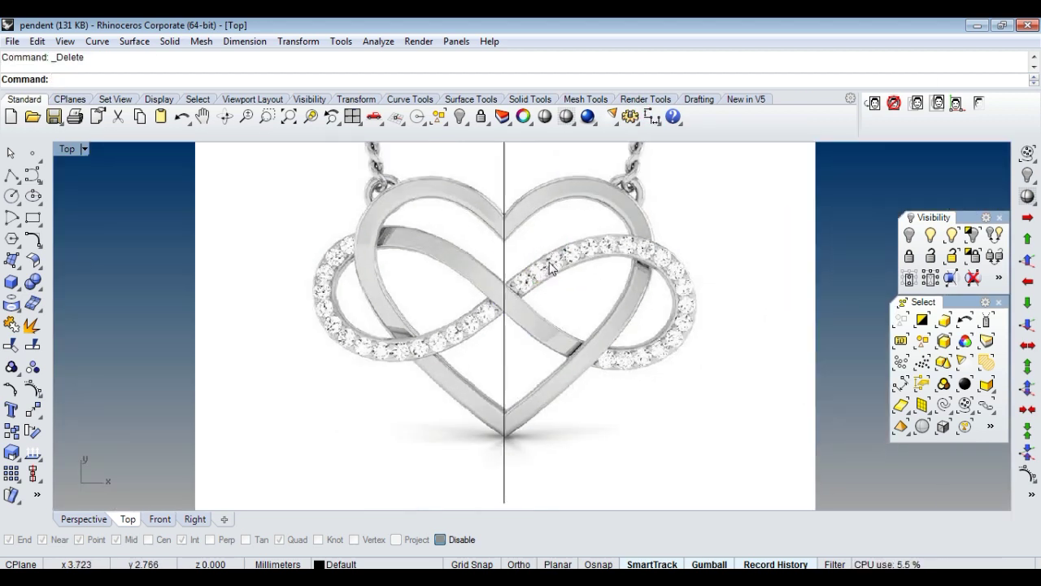
Restore the arc, check the circle with a Ø1.40 diameter dimension, undo it, and delete the arc.
{"action": "scroll", "coordinate": [552, 258], "scroll_direction": "up", "scroll_amount": 2}
{"action": "key", "text": "ctrl+z"}
{"action": "key", "text": "Return"}
{"action": "left_click", "coordinate": [547, 262]}
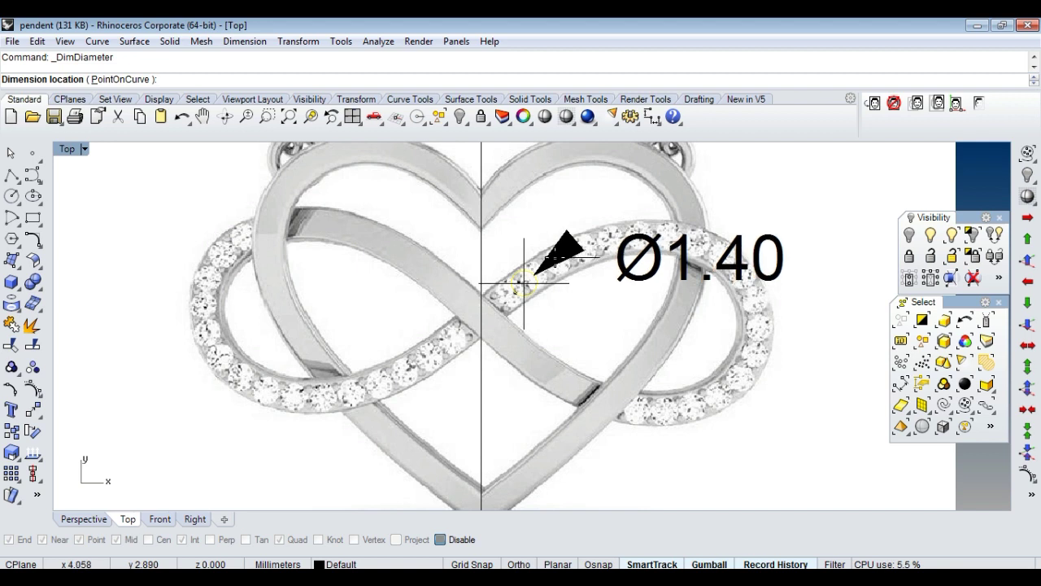
{"action": "left_click", "coordinate": [553, 259]}
{"action": "key", "text": "ctrl+z"}
{"action": "key", "text": "Delete"}
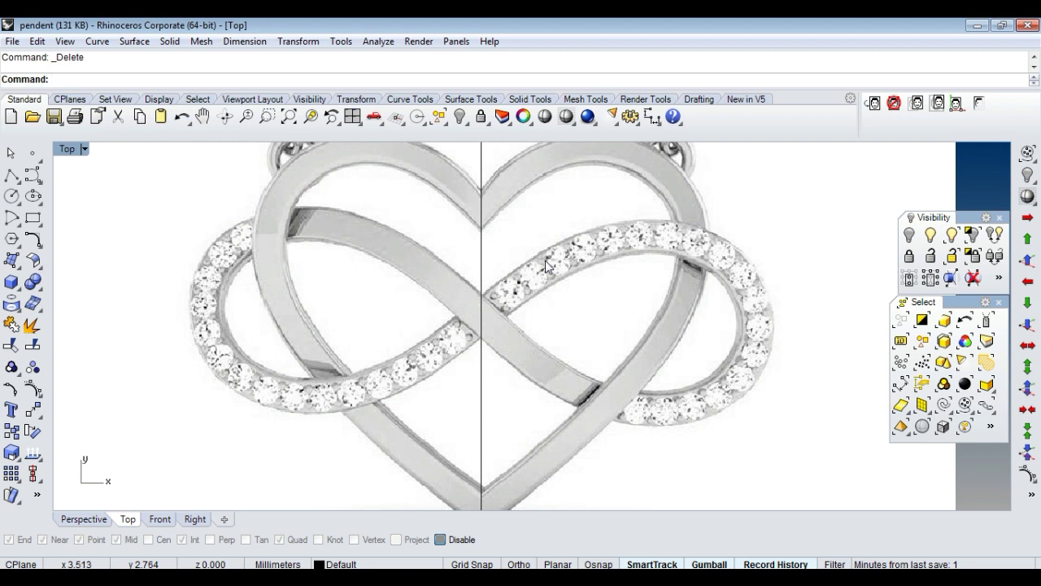
{"action": "scroll", "coordinate": [547, 265], "scroll_direction": "down", "scroll_amount": 3}
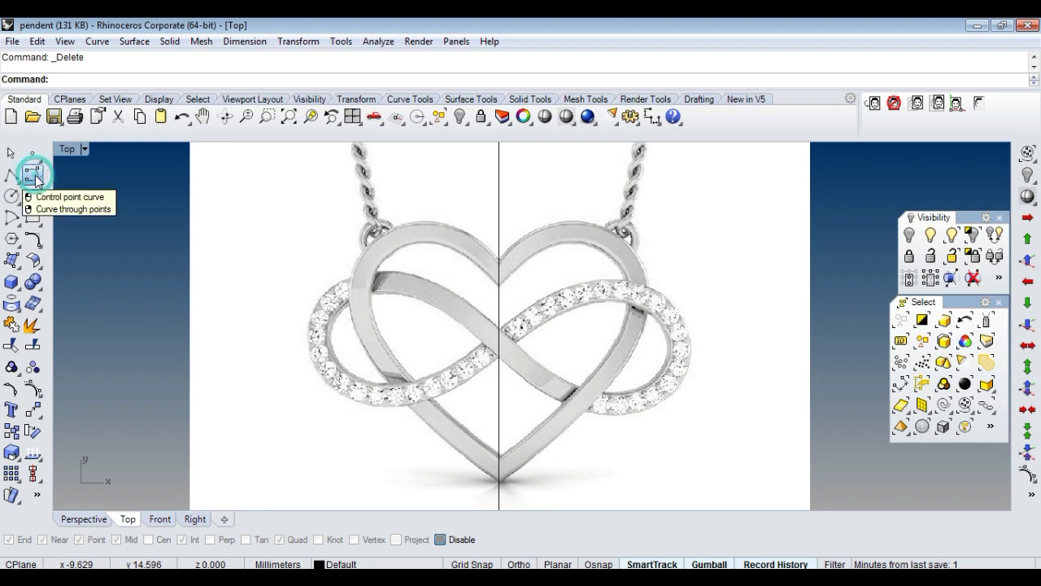
Start an interpolated curve with snaps on, placing points from the heart's top centre across the right lobe.
{"action": "left_click_drag", "start_coordinate": [36, 182], "coordinate": [83, 167]}
{"action": "left_click", "coordinate": [76, 188]}
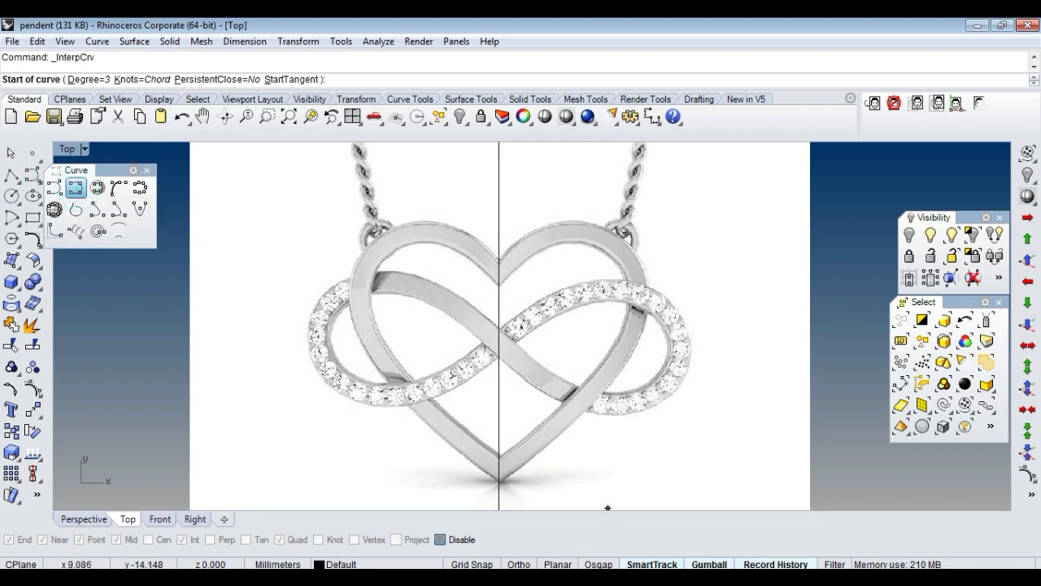
{"action": "left_click", "coordinate": [440, 539]}
{"action": "scroll", "coordinate": [474, 311], "scroll_direction": "up", "scroll_amount": 2}
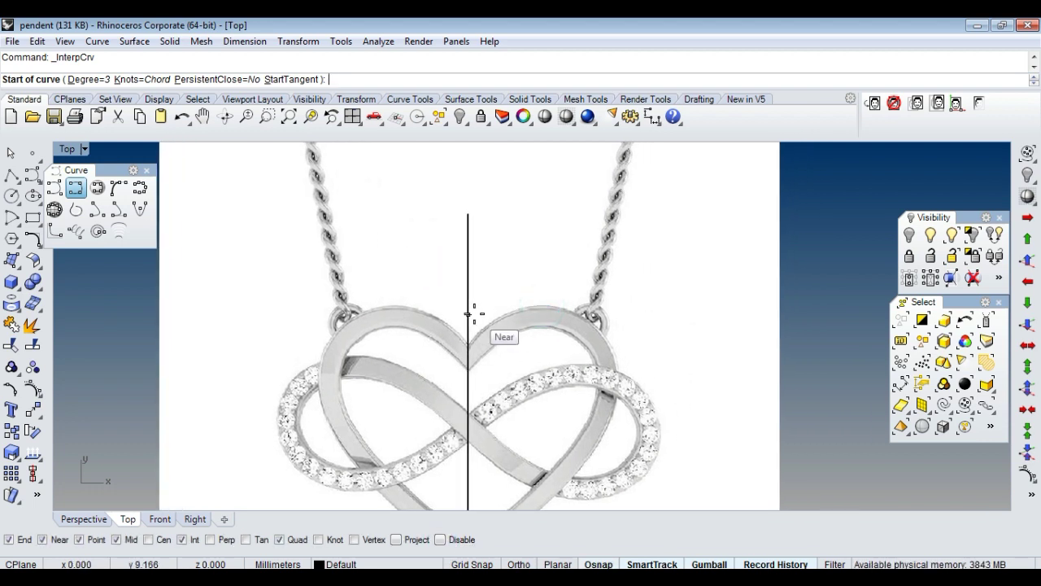
{"action": "scroll", "coordinate": [469, 352], "scroll_direction": "up", "scroll_amount": 2}
{"action": "scroll", "coordinate": [468, 353], "scroll_direction": "up", "scroll_amount": 2}
{"action": "left_click", "coordinate": [461, 366]}
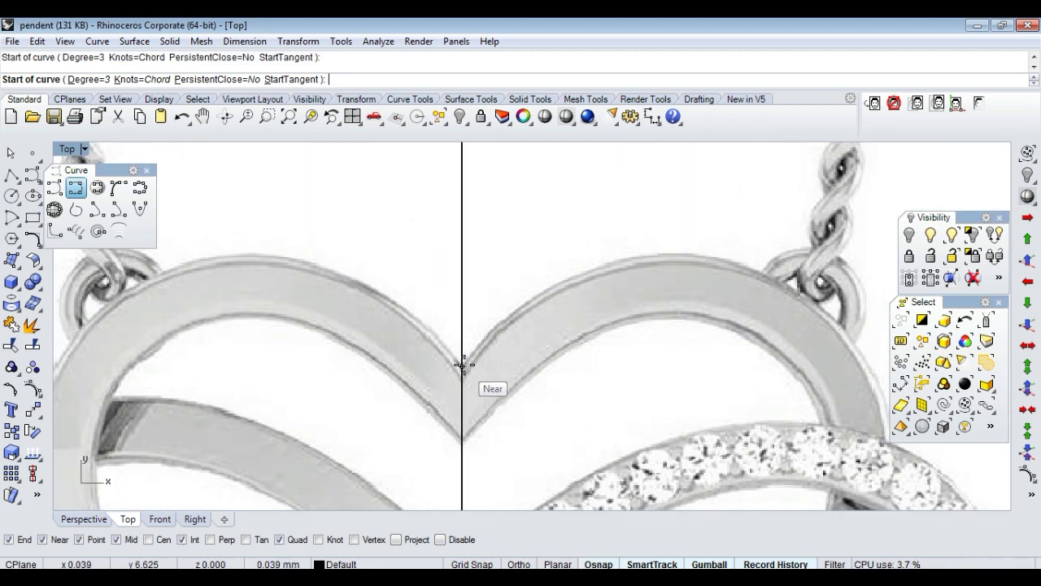
{"action": "left_click", "coordinate": [488, 330]}
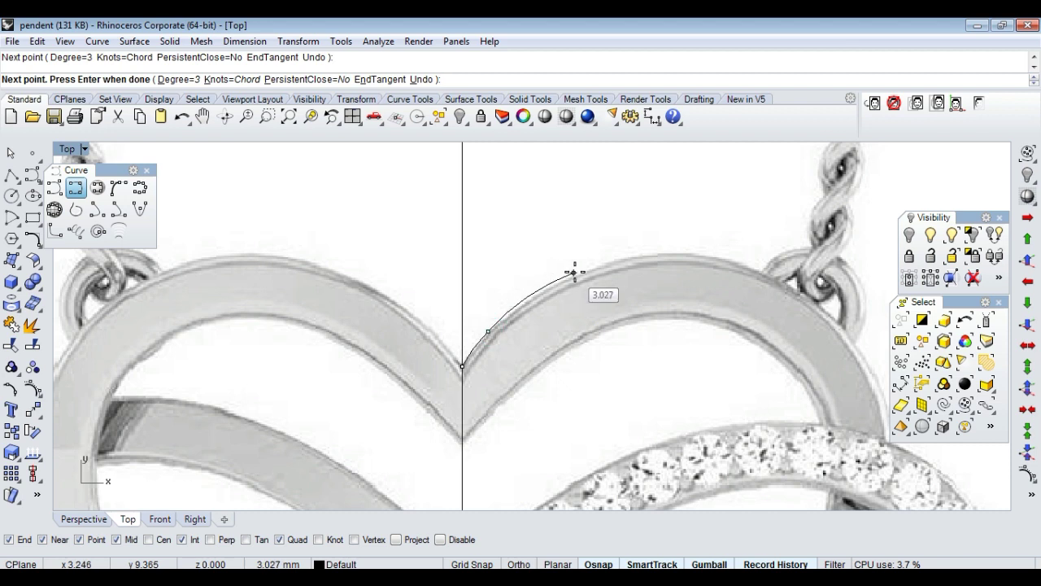
{"action": "left_click", "coordinate": [585, 272]}
{"action": "left_click", "coordinate": [735, 260]}
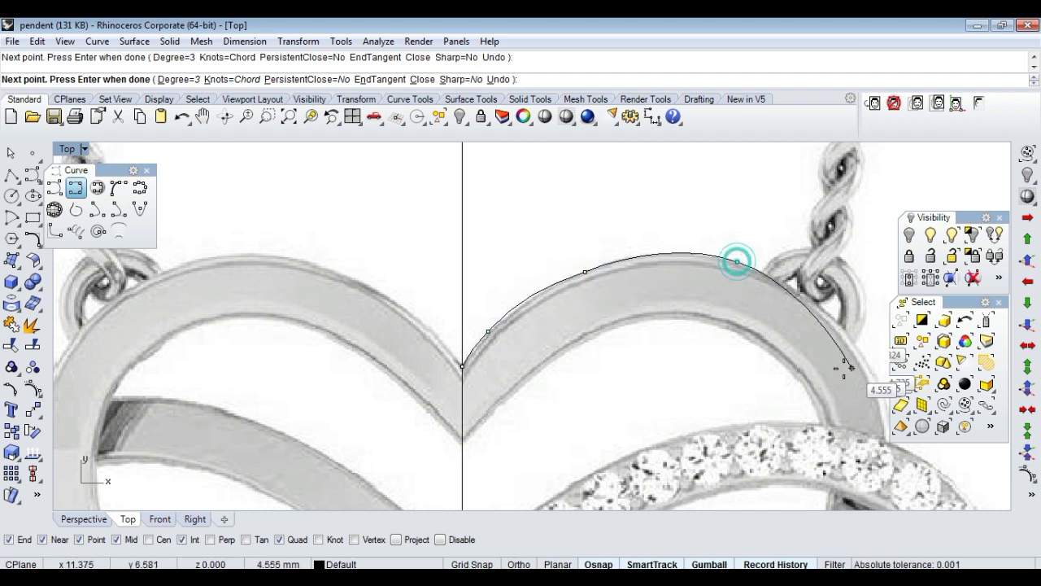
Continue the curve down the right side to the heart's bottom tip, finish it, and select it.
{"action": "right_click_drag", "start_coordinate": [830, 366], "coordinate": [583, 271]}
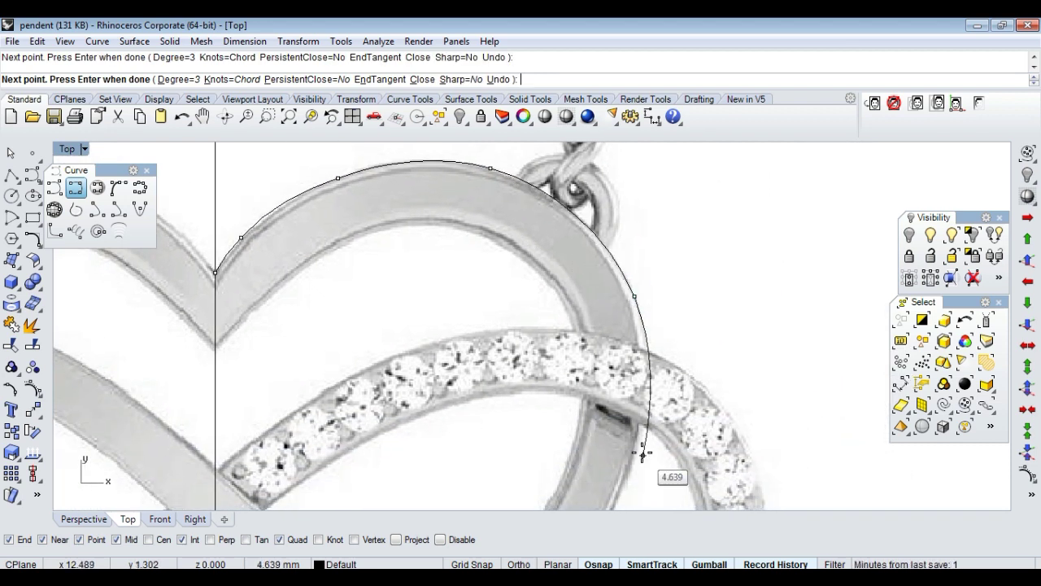
{"action": "right_click_drag", "start_coordinate": [614, 484], "coordinate": [612, 301]}
{"action": "right_click_drag", "start_coordinate": [597, 348], "coordinate": [534, 460]}
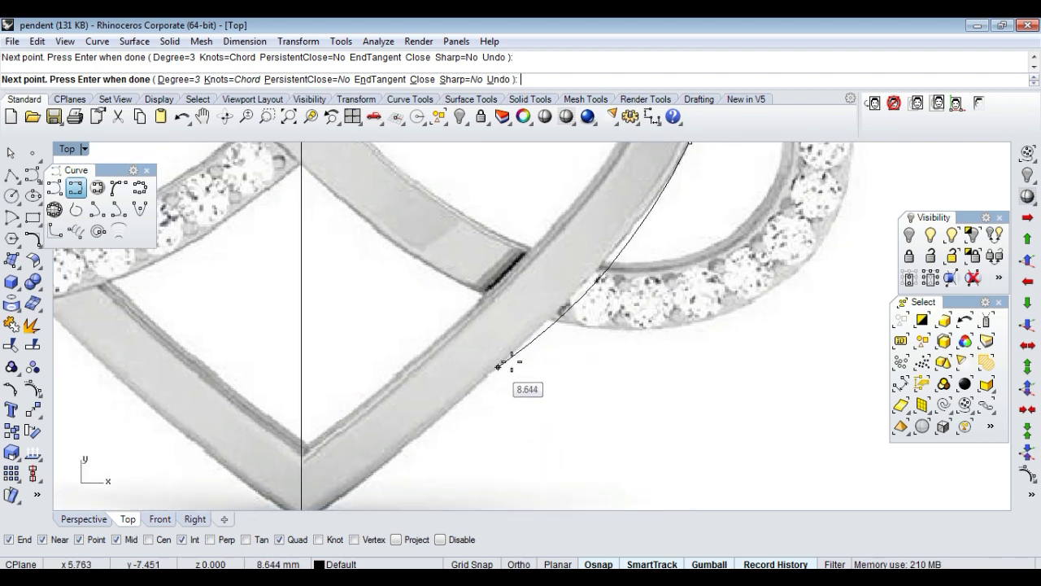
{"action": "left_click", "coordinate": [583, 283]}
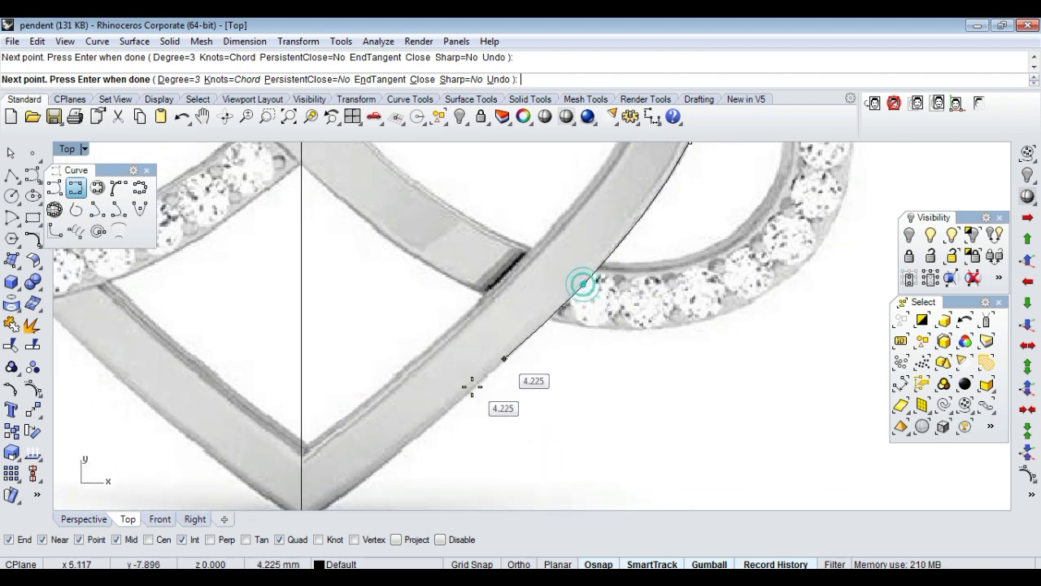
{"action": "left_click", "coordinate": [434, 420]}
{"action": "right_click_drag", "start_coordinate": [468, 437], "coordinate": [598, 255]}
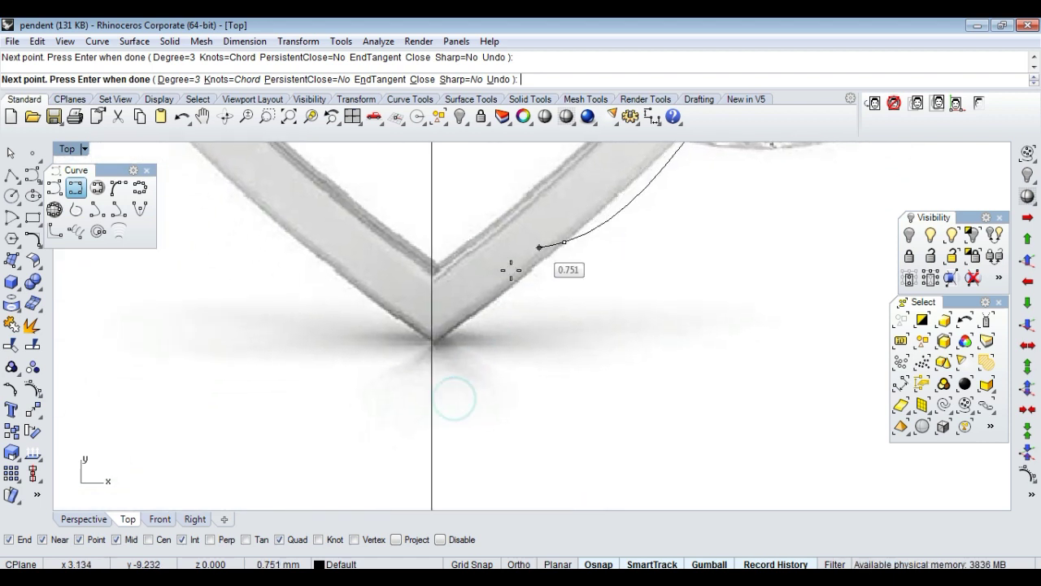
{"action": "left_click", "coordinate": [432, 342]}
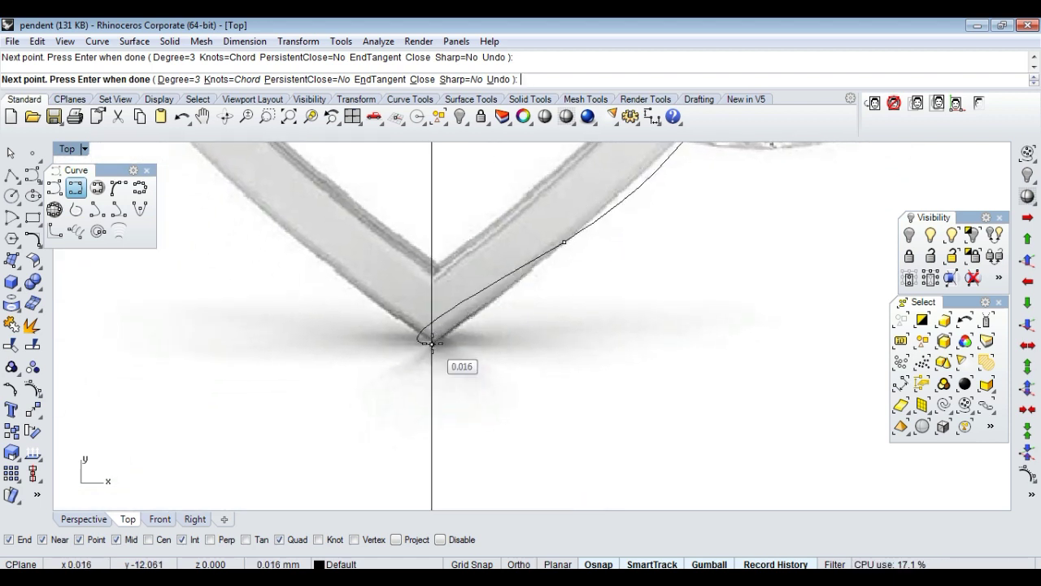
{"action": "left_click", "coordinate": [432, 342]}
{"action": "scroll", "coordinate": [481, 341], "scroll_direction": "down", "scroll_amount": 3}
{"action": "scroll", "coordinate": [520, 325], "scroll_direction": "down", "scroll_amount": 3}
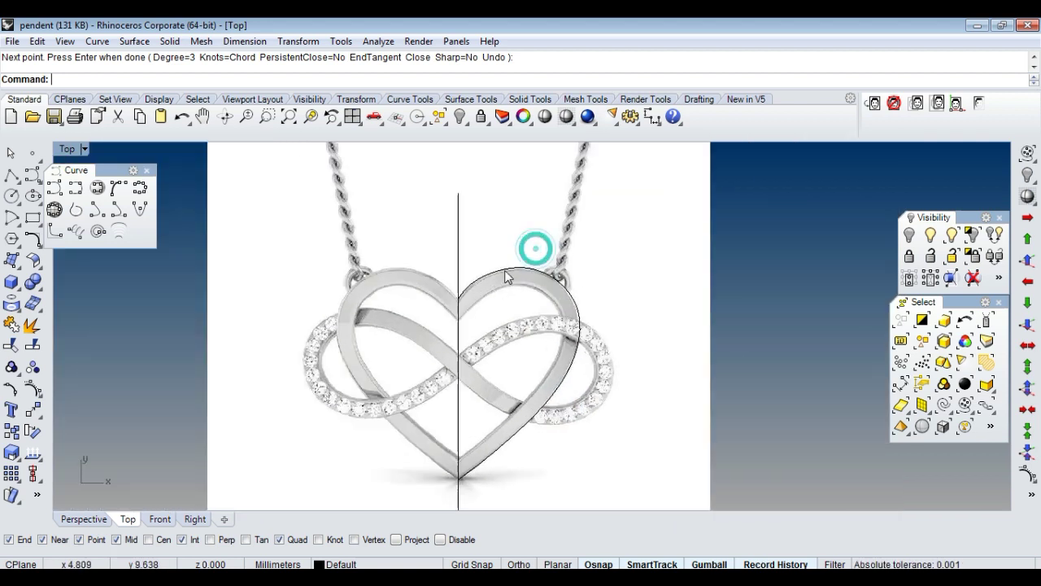
{"action": "scroll", "coordinate": [506, 276], "scroll_direction": "up", "scroll_amount": 2}
{"action": "scroll", "coordinate": [505, 276], "scroll_direction": "up", "scroll_amount": 3}
{"action": "left_click", "coordinate": [476, 281]}
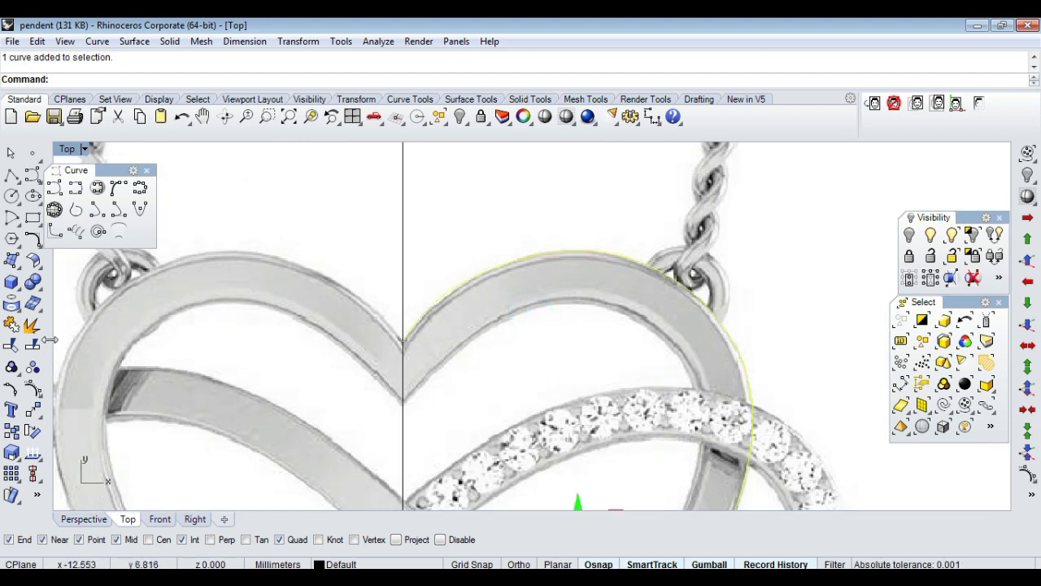
Show the curve's control points and move the one near the V-notch with object snaps off.
{"action": "left_click", "coordinate": [32, 389]}
{"action": "scroll", "coordinate": [495, 256], "scroll_direction": "up", "scroll_amount": 2}
{"action": "scroll", "coordinate": [456, 276], "scroll_direction": "up", "scroll_amount": 3}
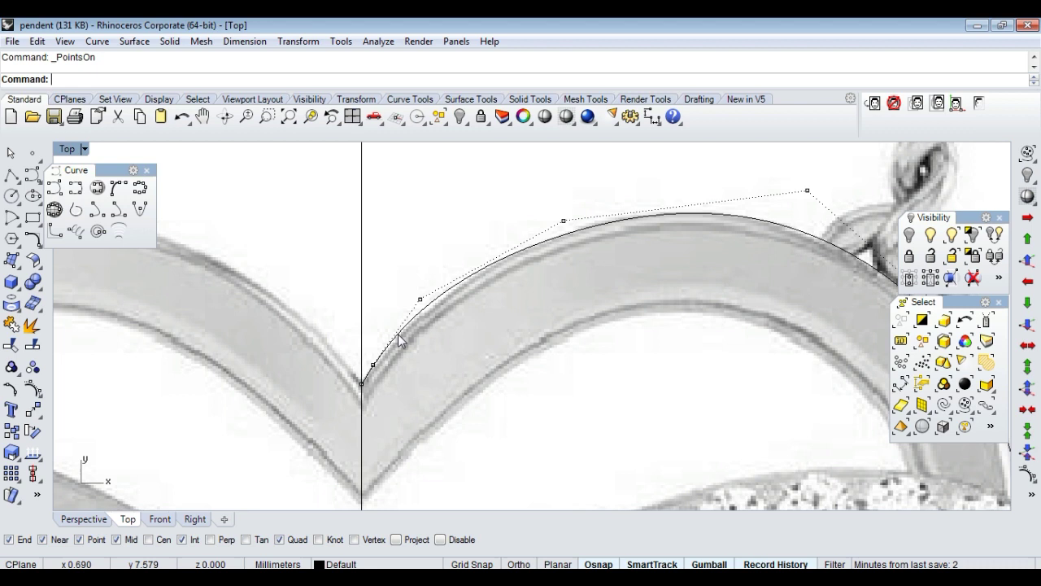
{"action": "scroll", "coordinate": [400, 303], "scroll_direction": "up", "scroll_amount": 2}
{"action": "scroll", "coordinate": [402, 257], "scroll_direction": "down", "scroll_amount": 2}
{"action": "scroll", "coordinate": [398, 252], "scroll_direction": "up", "scroll_amount": 2}
{"action": "mouse_move", "coordinate": [395, 242]}
{"action": "left_mouse_down"}
{"action": "mouse_move", "coordinate": [599, 388]}
{"action": "mouse_move", "coordinate": [577, 356]}
{"action": "left_mouse_up"}
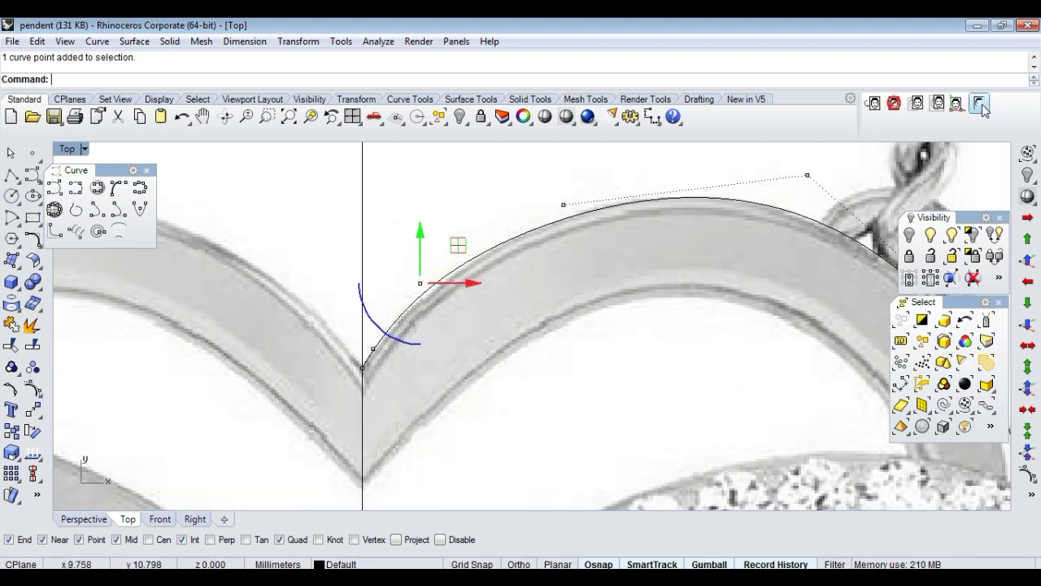
{"action": "left_click", "coordinate": [33, 411]}
{"action": "left_click", "coordinate": [440, 539]}
{"action": "scroll", "coordinate": [444, 366], "scroll_direction": "up", "scroll_amount": 2}
{"action": "scroll", "coordinate": [493, 356], "scroll_direction": "up", "scroll_amount": 2}
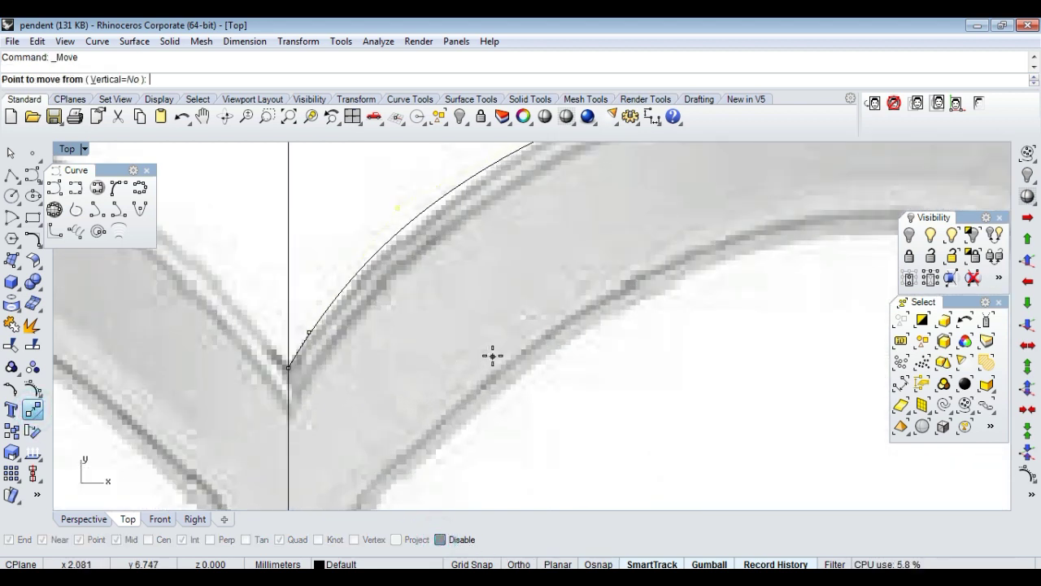
{"action": "left_click", "coordinate": [494, 354]}
{"action": "left_click", "coordinate": [512, 352]}
Move a second notch control point closer to the photo's edge.
{"action": "scroll", "coordinate": [258, 255], "scroll_direction": "up", "scroll_amount": 1}
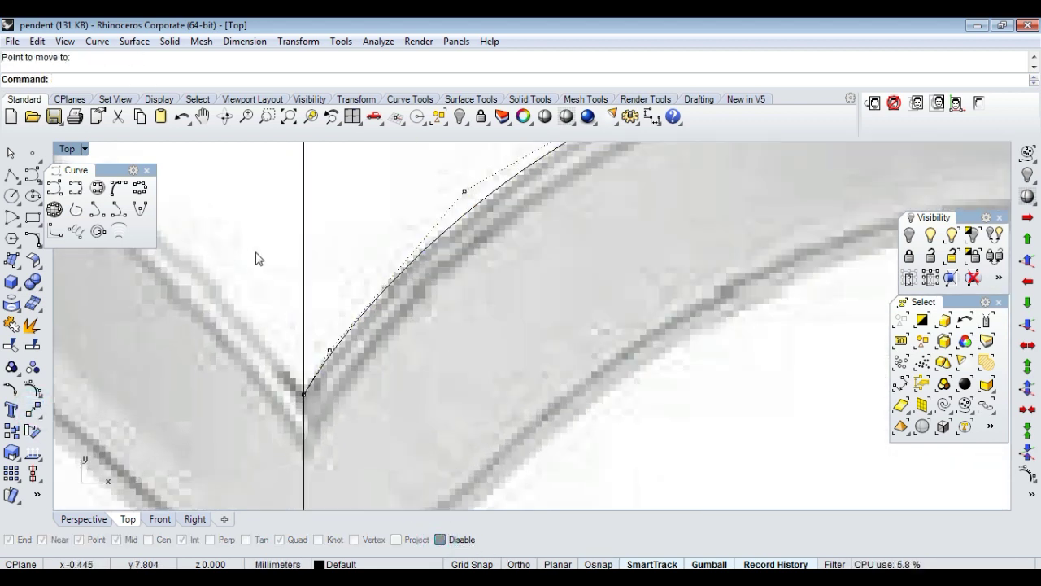
{"action": "scroll", "coordinate": [300, 313], "scroll_direction": "up", "scroll_amount": 1}
{"action": "left_click", "coordinate": [293, 298]}
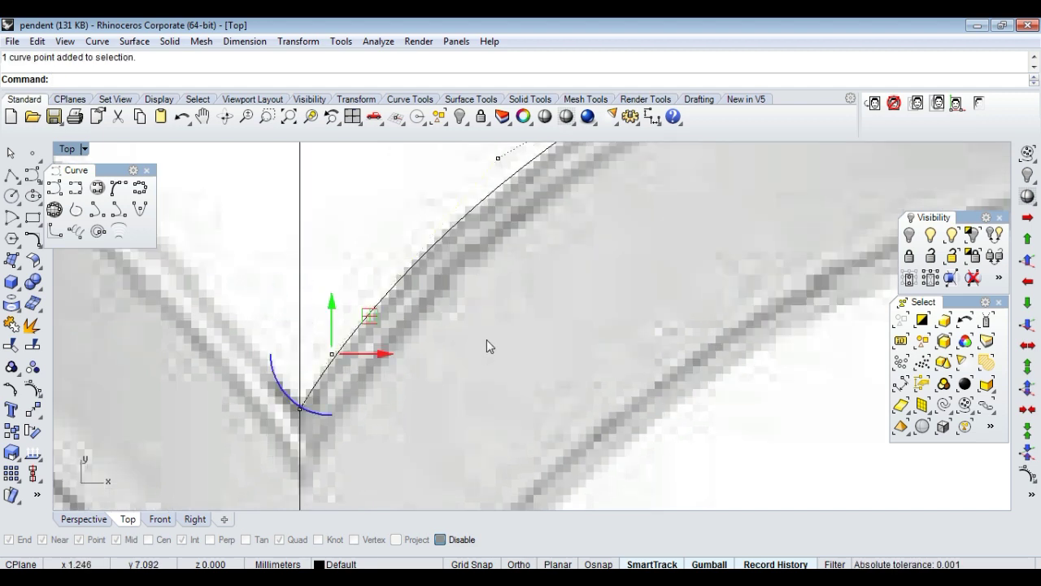
{"action": "key", "text": "Return"}
{"action": "left_click", "coordinate": [480, 329]}
{"action": "left_click", "coordinate": [479, 339]}
Move an upper-lobe control point onto the lobe's outer edge.
{"action": "scroll", "coordinate": [487, 333], "scroll_direction": "down", "scroll_amount": 1}
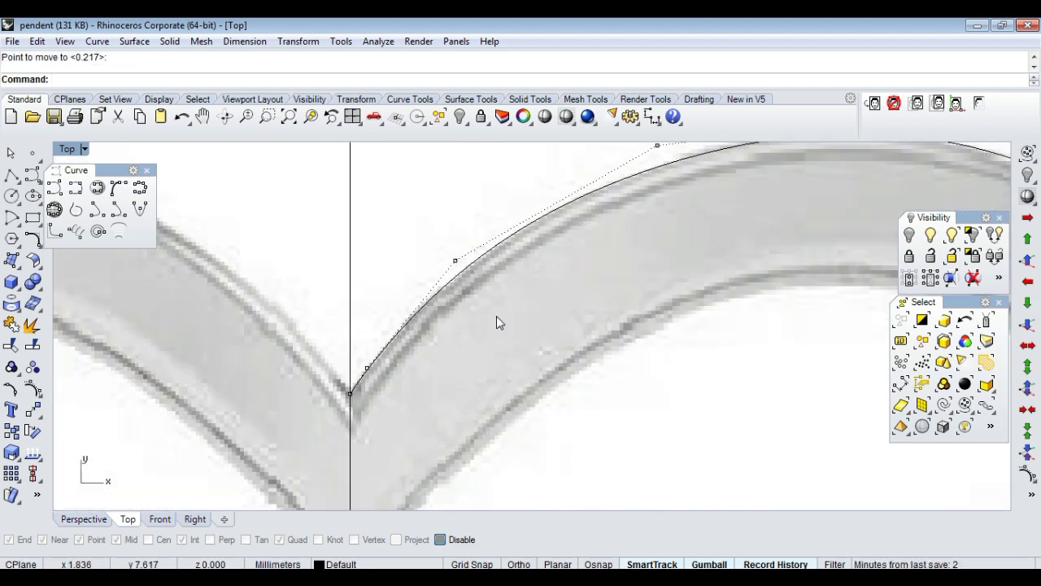
{"action": "scroll", "coordinate": [480, 350], "scroll_direction": "down", "scroll_amount": 1}
{"action": "scroll", "coordinate": [541, 297], "scroll_direction": "up", "scroll_amount": 1}
{"action": "left_click", "coordinate": [539, 295]}
{"action": "key", "text": "Return"}
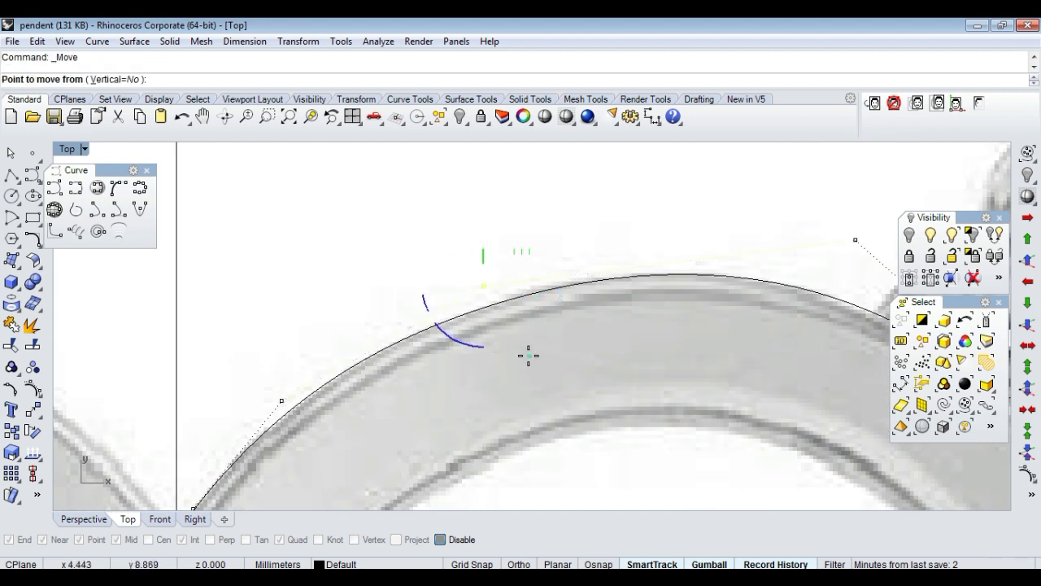
{"action": "scroll", "coordinate": [507, 353], "scroll_direction": "down", "scroll_amount": 1}
{"action": "left_click", "coordinate": [507, 353]}
{"action": "left_click", "coordinate": [507, 348]}
{"action": "scroll", "coordinate": [507, 345], "scroll_direction": "up", "scroll_amount": 1}
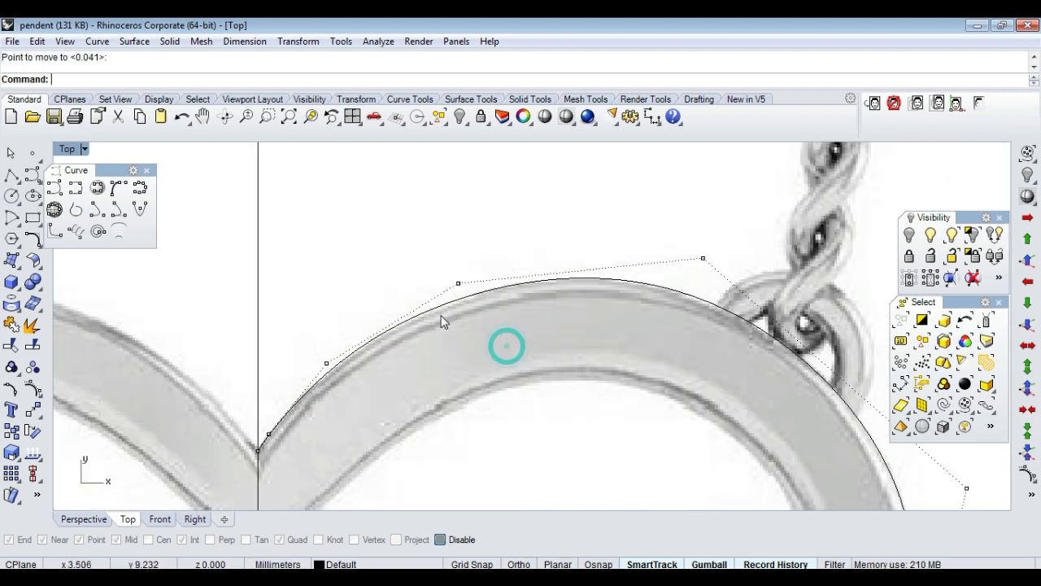
{"action": "scroll", "coordinate": [443, 322], "scroll_direction": "down", "scroll_amount": 2}
{"action": "left_click", "coordinate": [574, 308]}
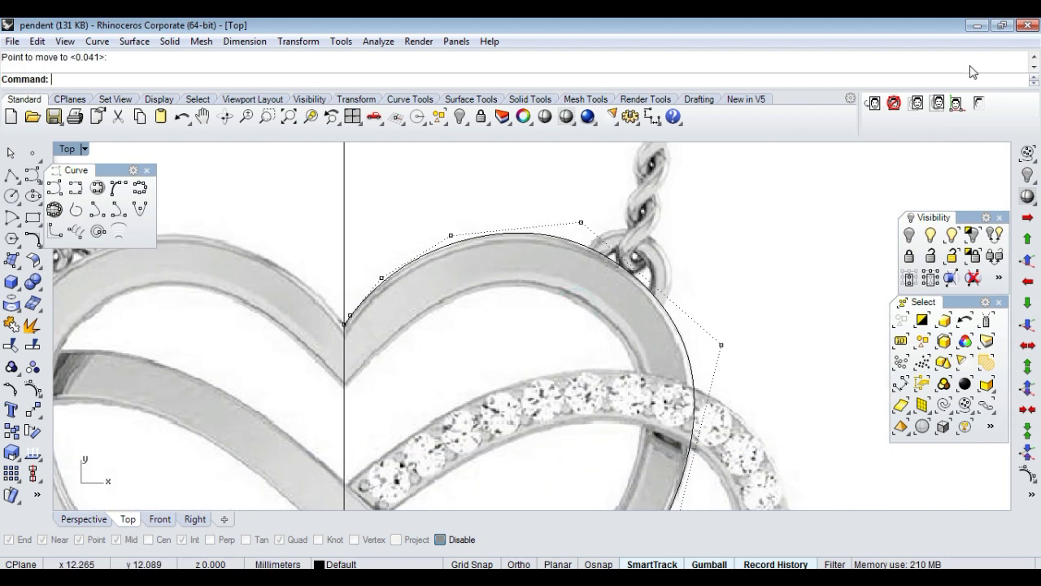
Hide the reference photo and view the whole half-heart curve on its own.
{"action": "left_click", "coordinate": [979, 102]}
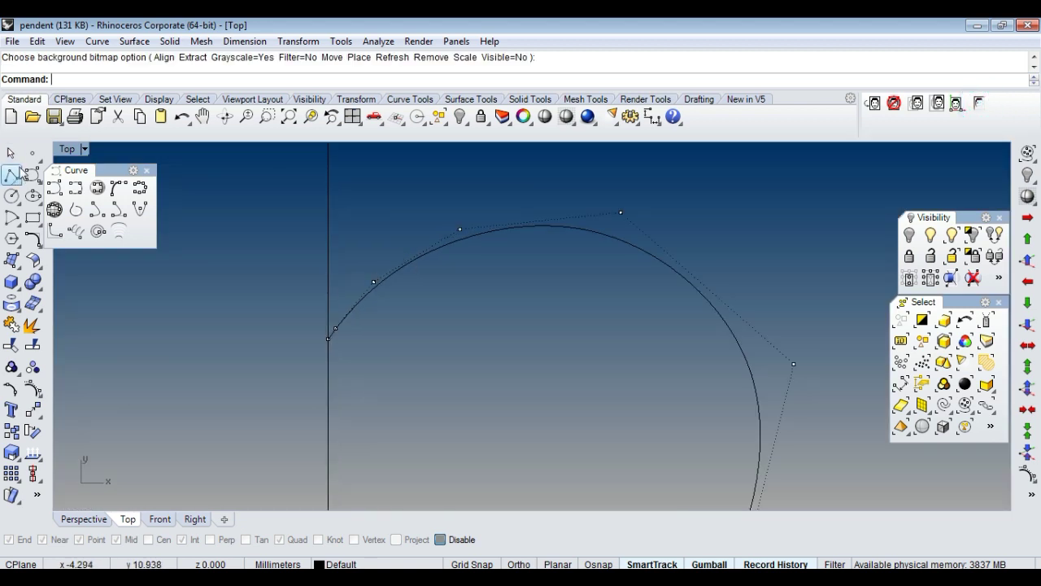
{"action": "key", "text": "Escape"}
{"action": "scroll", "coordinate": [606, 372], "scroll_direction": "down", "scroll_amount": 2}
{"action": "right_click_drag", "start_coordinate": [606, 371], "coordinate": [602, 305]}
{"action": "scroll", "coordinate": [602, 305], "scroll_direction": "down", "scroll_amount": 2}
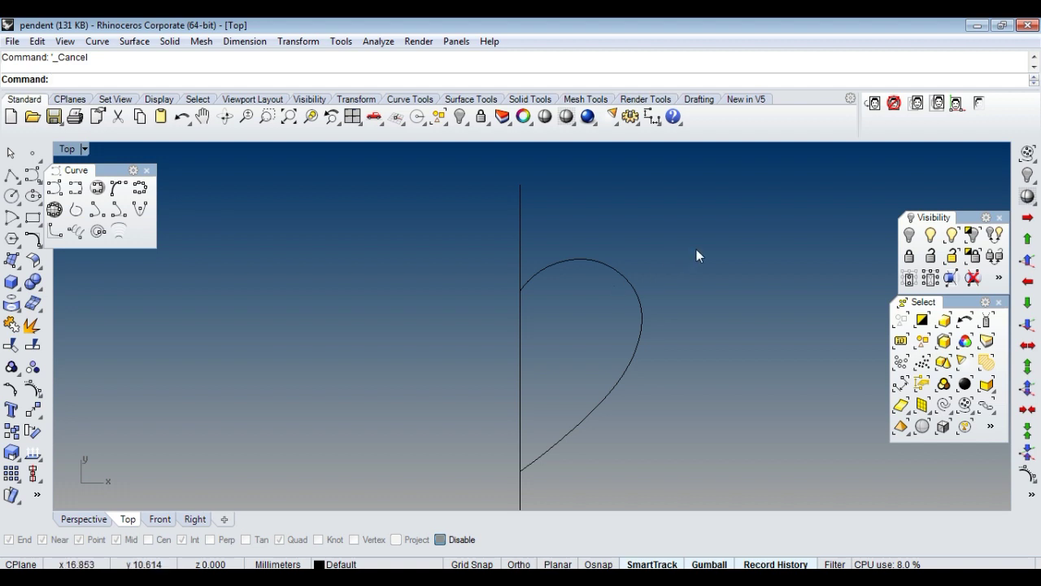
Show the photo again and mirror the half-heart across the vertical centre line with snaps on.
{"action": "left_click", "coordinate": [978, 102]}
{"action": "left_click", "coordinate": [661, 268]}
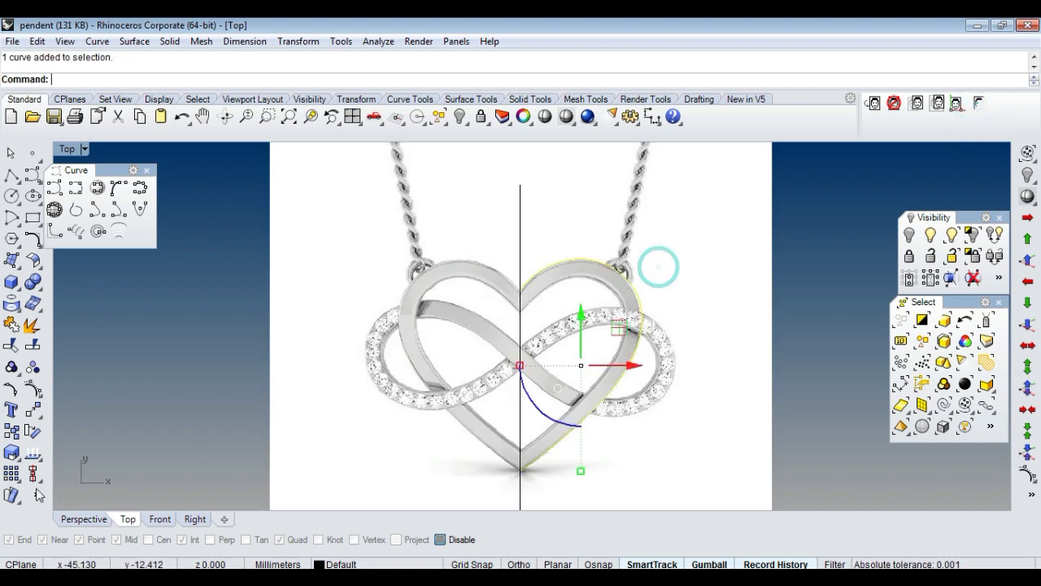
{"action": "left_click", "coordinate": [36, 415]}
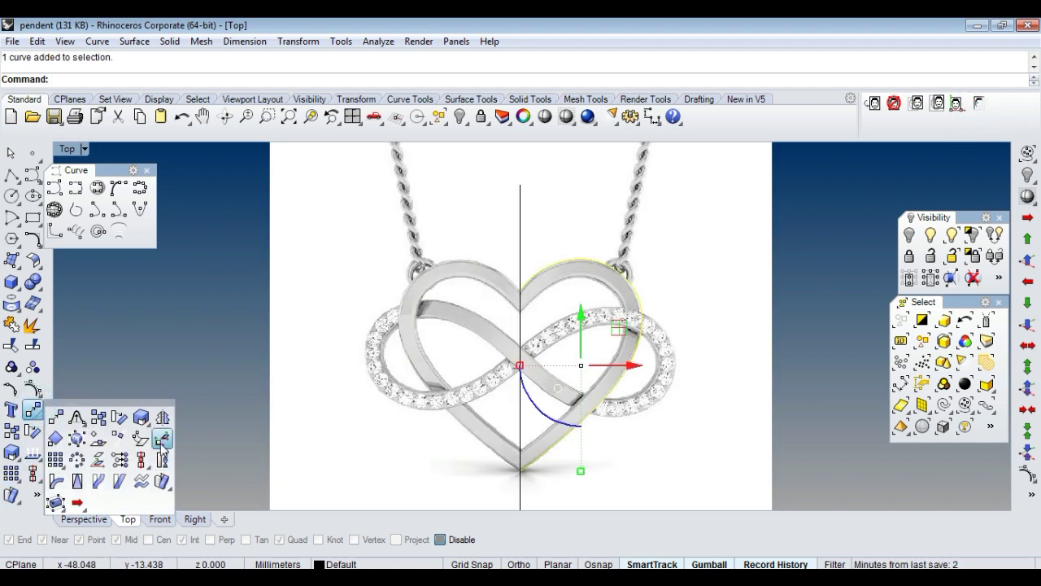
{"action": "left_click", "coordinate": [165, 414]}
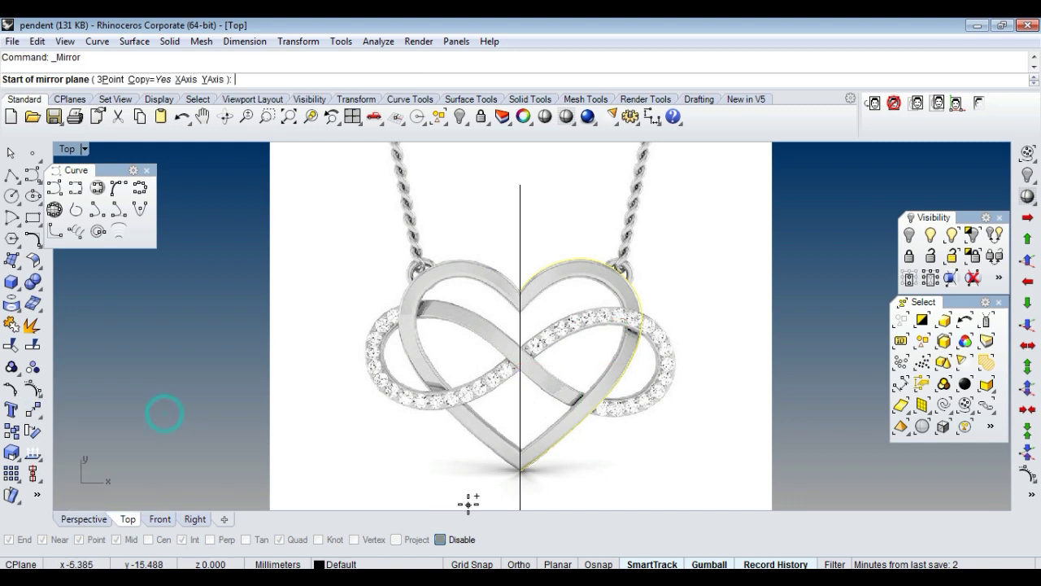
{"action": "left_click", "coordinate": [440, 539]}
{"action": "left_click", "coordinate": [519, 356]}
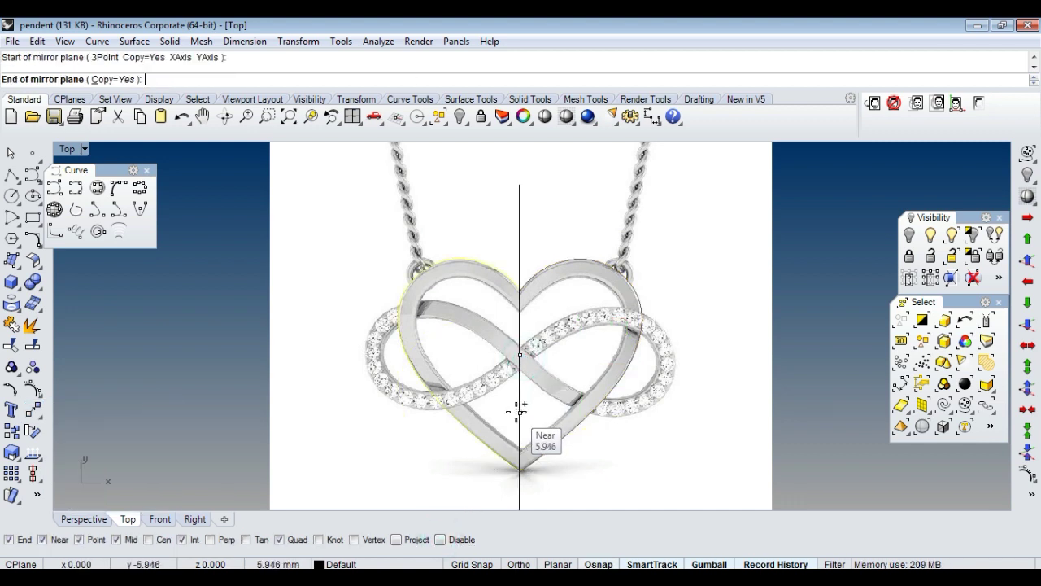
{"action": "left_click", "coordinate": [520, 411]}
Clear the selection and begin joining the halves, picking the right half first.
{"action": "scroll", "coordinate": [580, 294], "scroll_direction": "up", "scroll_amount": 2}
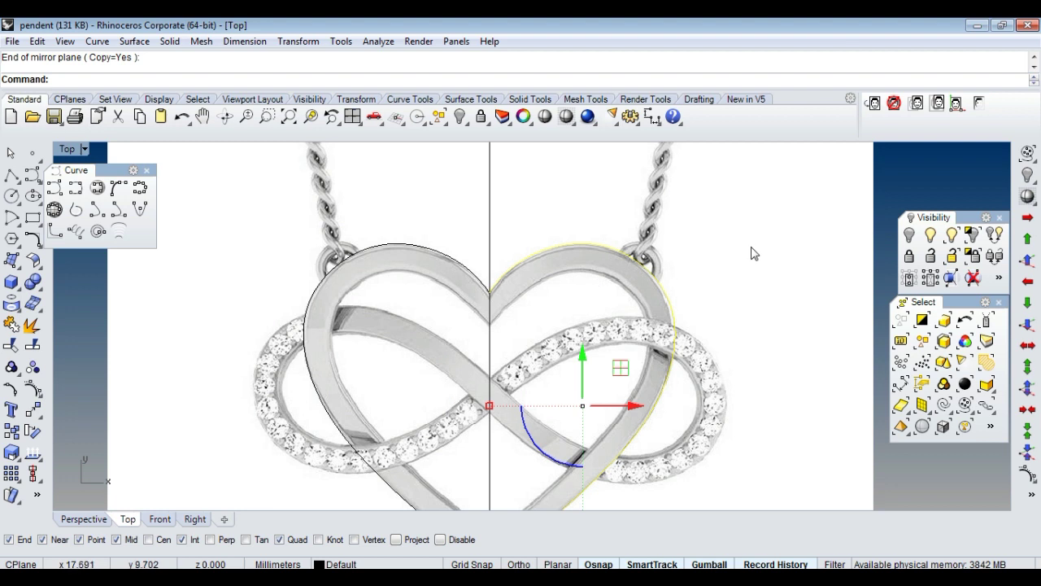
{"action": "left_click", "coordinate": [752, 253]}
{"action": "scroll", "coordinate": [751, 248], "scroll_direction": "up", "scroll_amount": 2}
{"action": "scroll", "coordinate": [455, 281], "scroll_direction": "down", "scroll_amount": 2}
{"action": "left_click", "coordinate": [465, 278]}
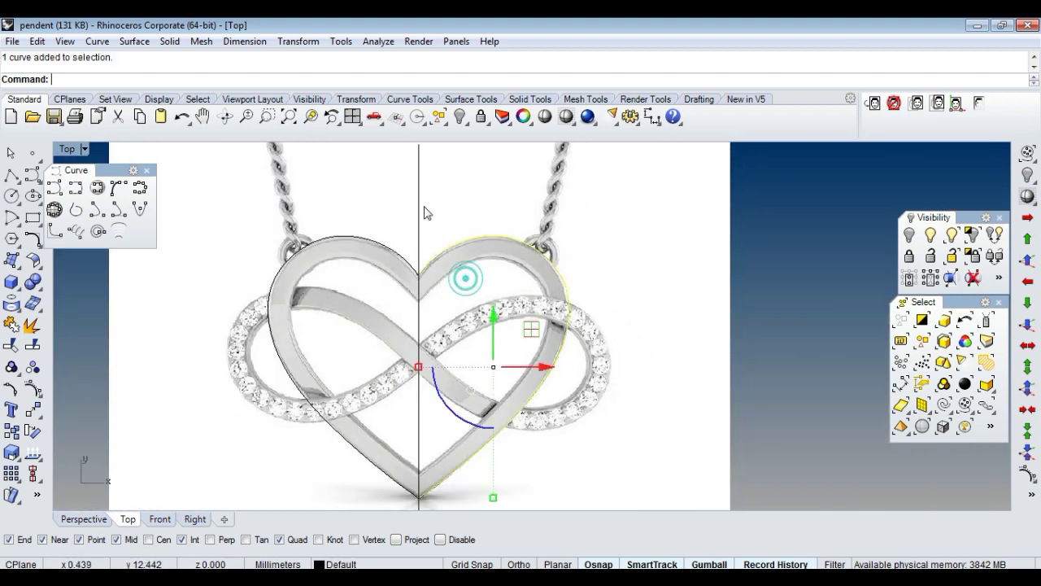
{"action": "left_click", "coordinate": [362, 307]}
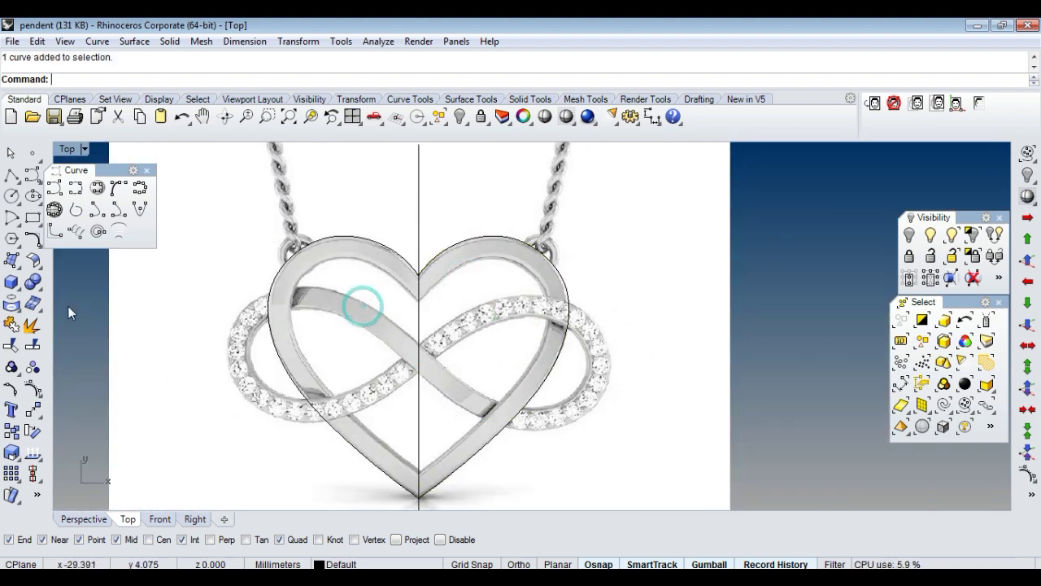
{"action": "left_click", "coordinate": [12, 324]}
{"action": "left_click", "coordinate": [508, 253]}
Join the left half to the right half, forming one closed heart outline.
{"action": "left_click", "coordinate": [389, 249]}
{"action": "right_click", "coordinate": [388, 249]}
{"action": "left_click", "coordinate": [460, 252]}
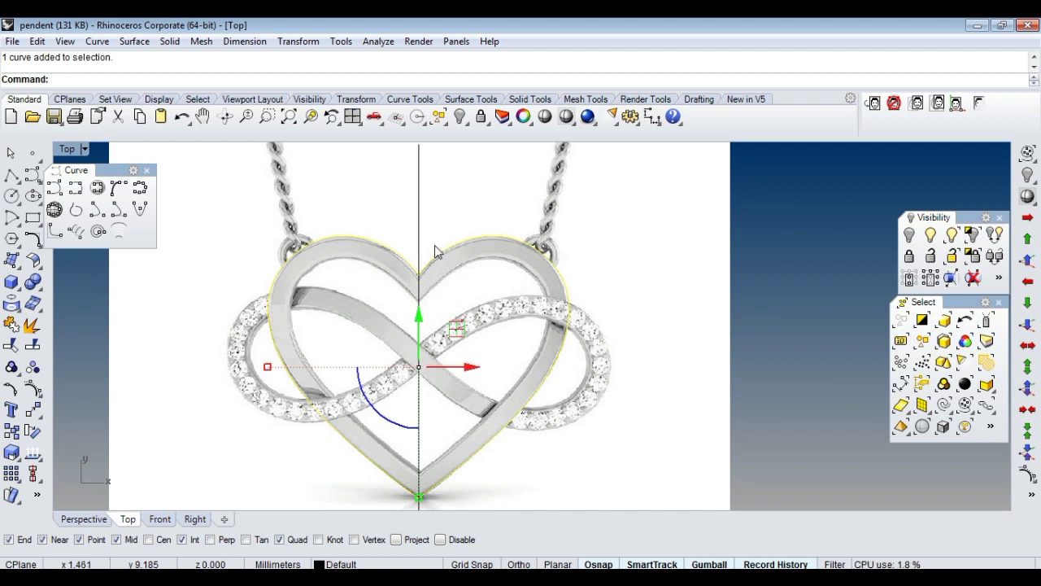
Offset the heart outline 1.7 inward to create the inner heart curve.
{"action": "left_click", "coordinate": [32, 238]}
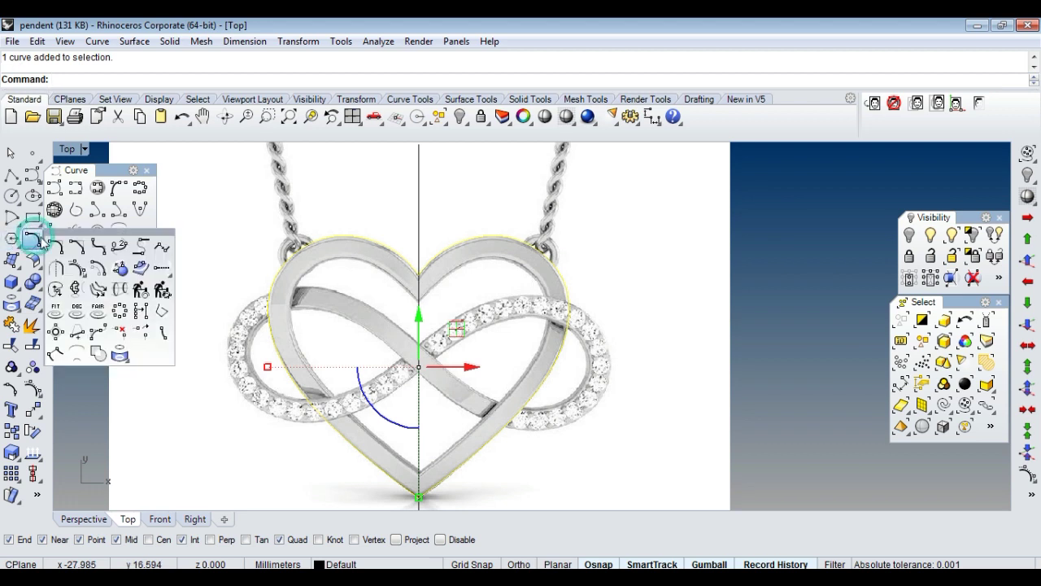
{"action": "left_click", "coordinate": [97, 268]}
{"action": "scroll", "coordinate": [550, 325], "scroll_direction": "up", "scroll_amount": 1}
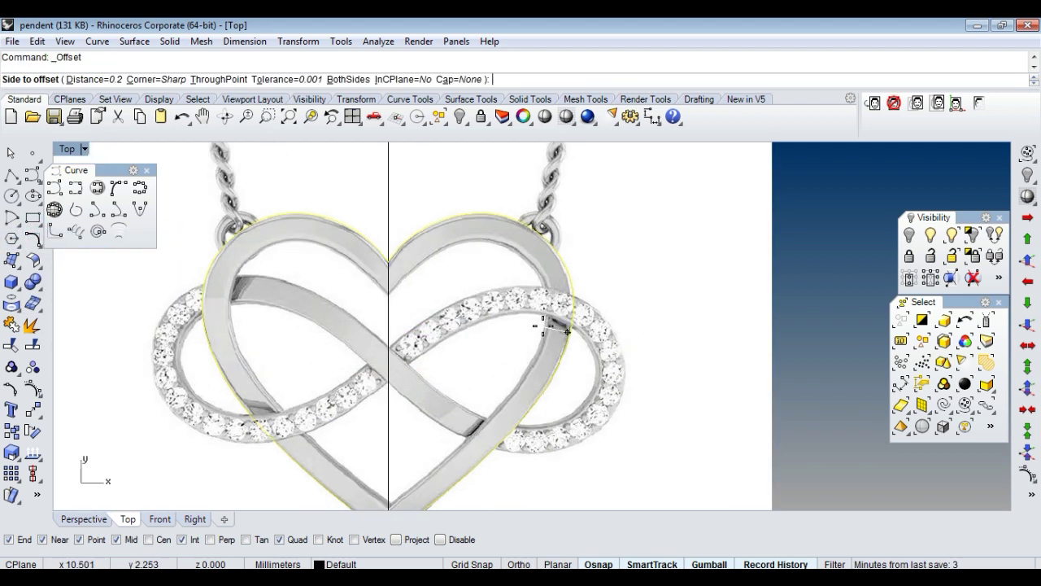
{"action": "type", "text": "2"}
{"action": "key", "text": "Return"}
{"action": "type", "text": "1.8"}
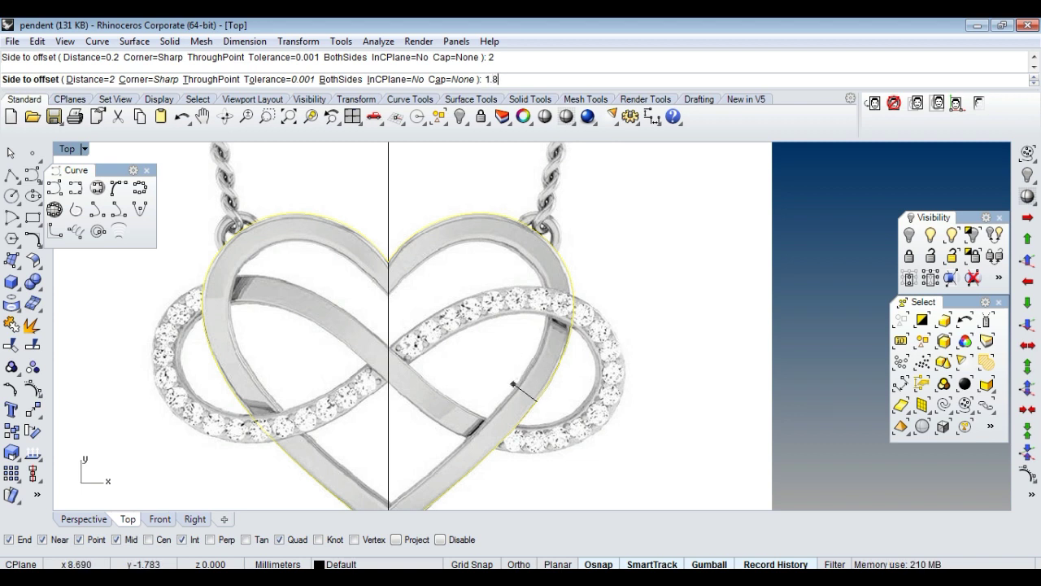
{"action": "key", "text": "Return"}
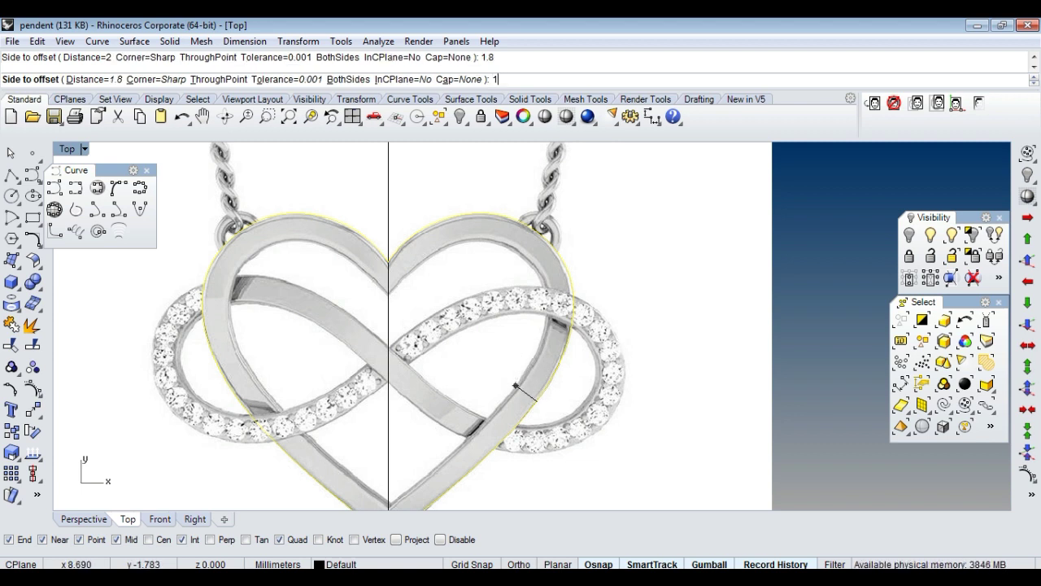
{"action": "type", "text": ".7"}
{"action": "key", "text": "Return"}
{"action": "left_click", "coordinate": [516, 385]}
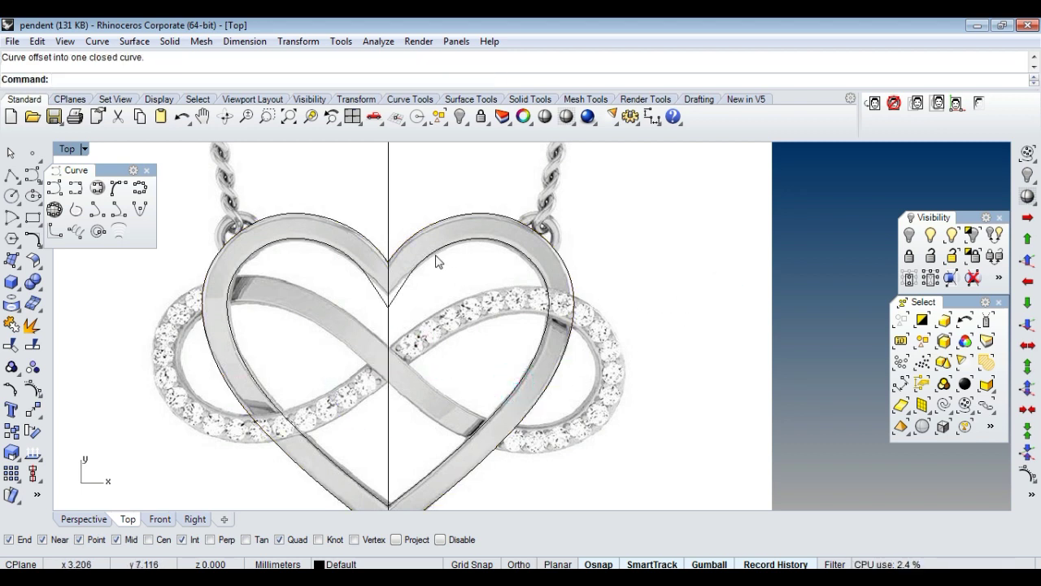
{"action": "scroll", "coordinate": [431, 260], "scroll_direction": "down", "scroll_amount": 2}
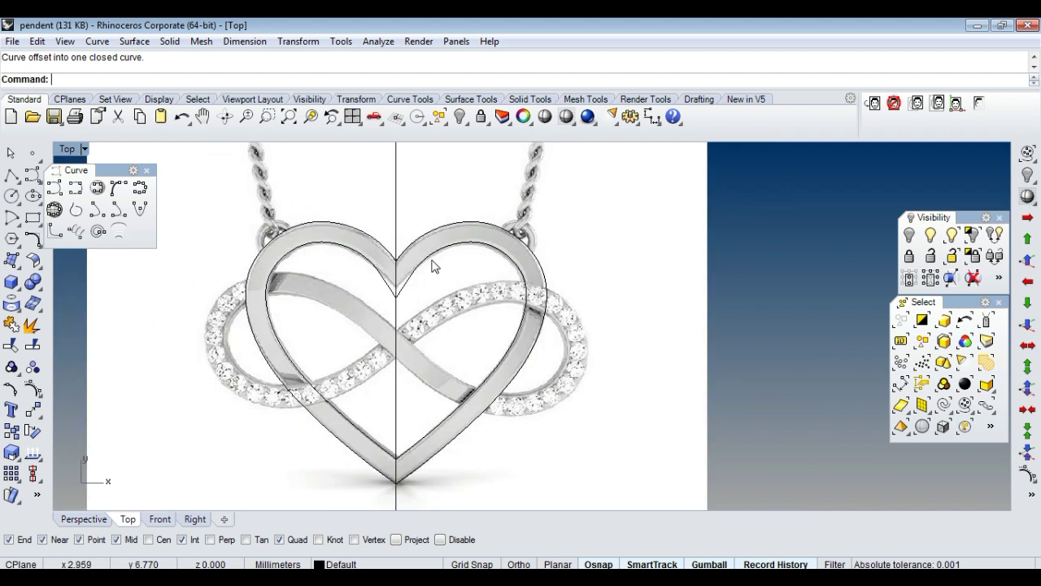
{"action": "scroll", "coordinate": [417, 254], "scroll_direction": "up", "scroll_amount": 3}
Split the inner offset curve at the vertical centre line and delete its left piece.
{"action": "scroll", "coordinate": [391, 325], "scroll_direction": "up", "scroll_amount": 2}
{"action": "left_click", "coordinate": [391, 330]}
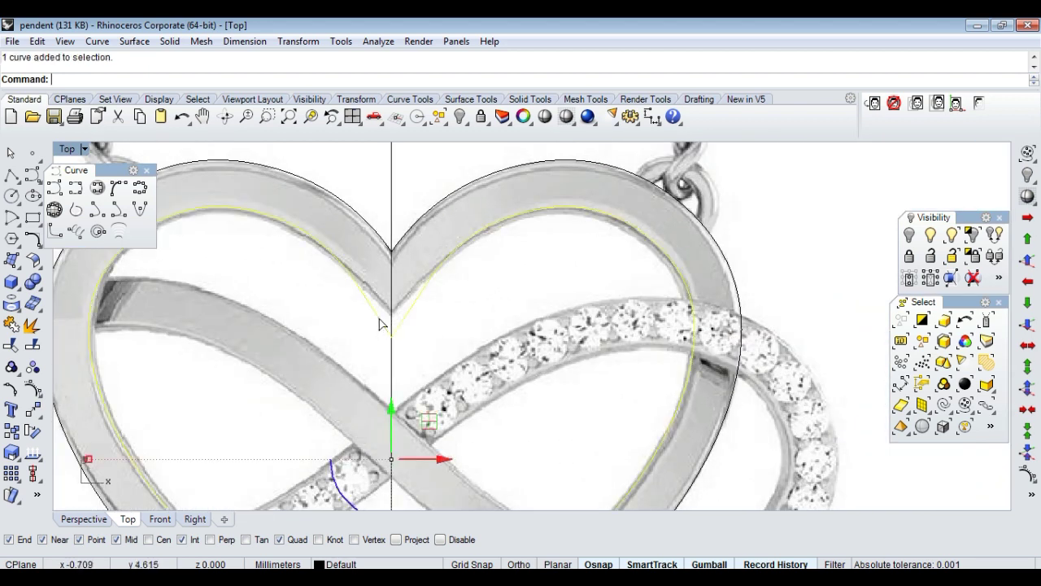
{"action": "left_click", "coordinate": [31, 347]}
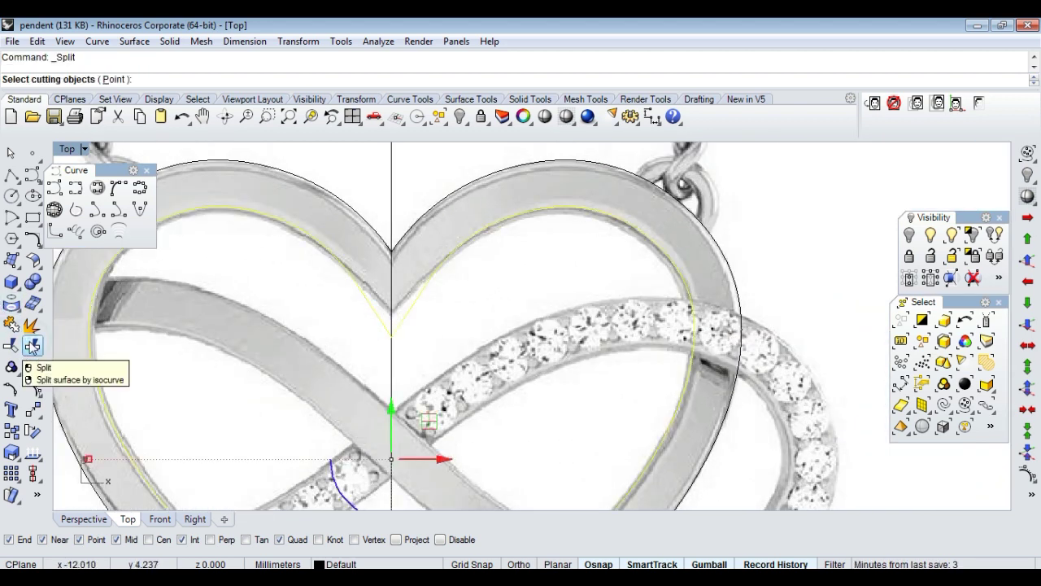
{"action": "left_click", "coordinate": [391, 358]}
{"action": "key", "text": "Return"}
{"action": "left_click", "coordinate": [366, 295]}
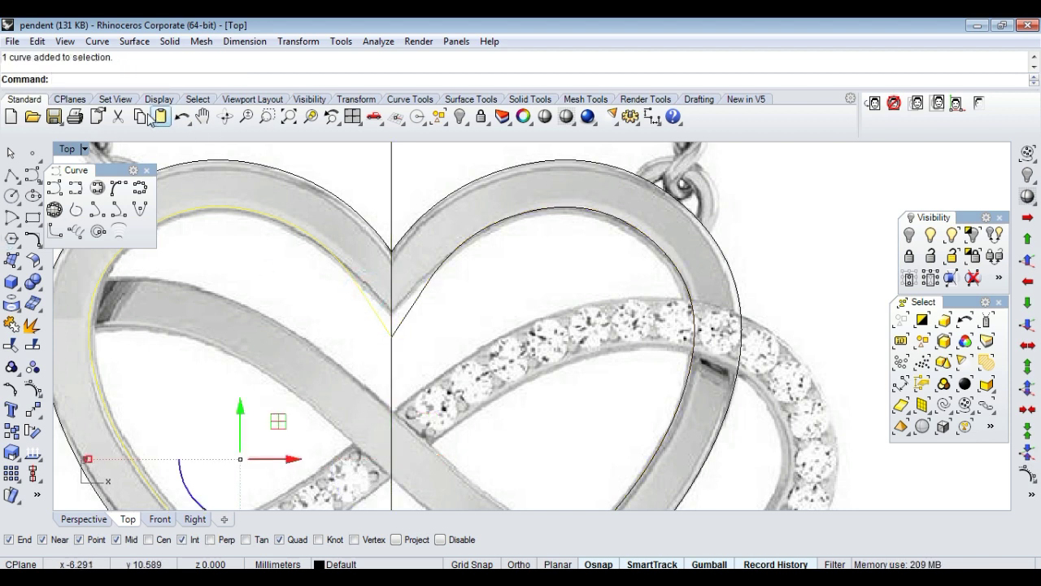
{"action": "left_click", "coordinate": [118, 116]}
Show control points on the inner right curve and try a non-uniform rebuild, then cancel it.
{"action": "scroll", "coordinate": [460, 268], "scroll_direction": "down", "scroll_amount": 4}
{"action": "scroll", "coordinate": [439, 267], "scroll_direction": "down", "scroll_amount": 2}
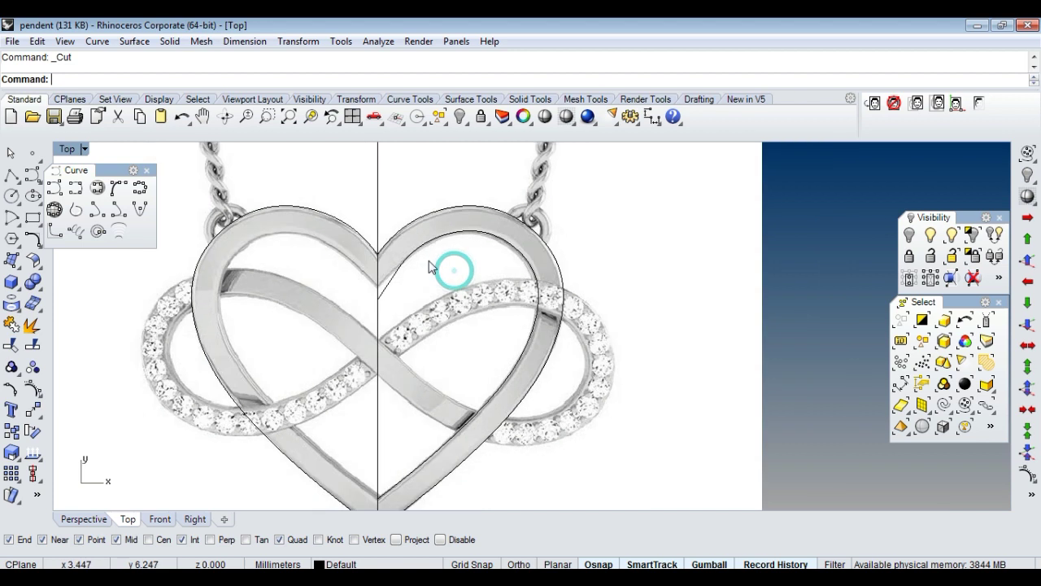
{"action": "scroll", "coordinate": [423, 268], "scroll_direction": "up", "scroll_amount": 1}
{"action": "scroll", "coordinate": [411, 271], "scroll_direction": "up", "scroll_amount": 1}
{"action": "left_click", "coordinate": [404, 261]}
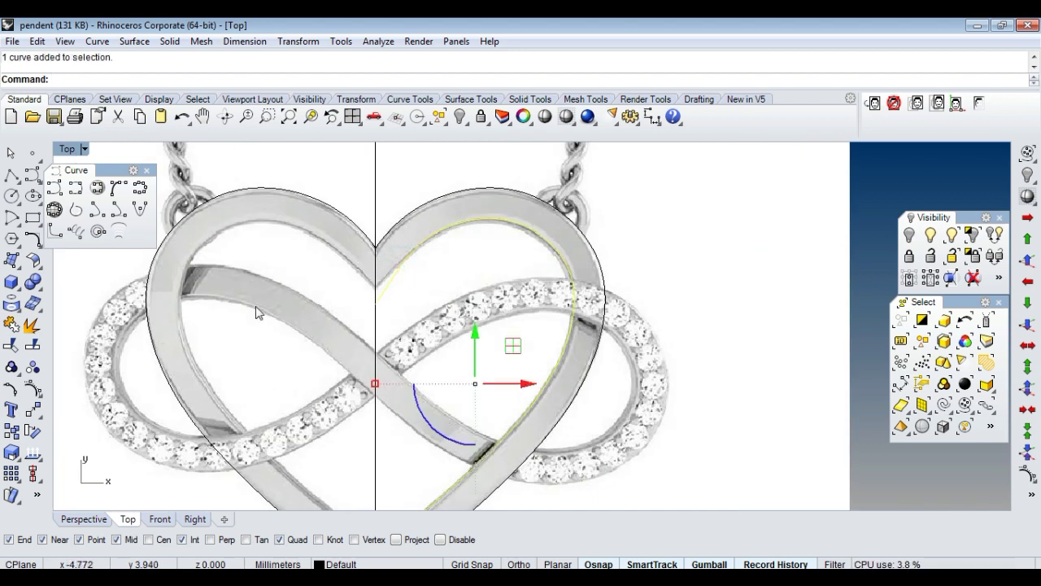
{"action": "left_click", "coordinate": [36, 393]}
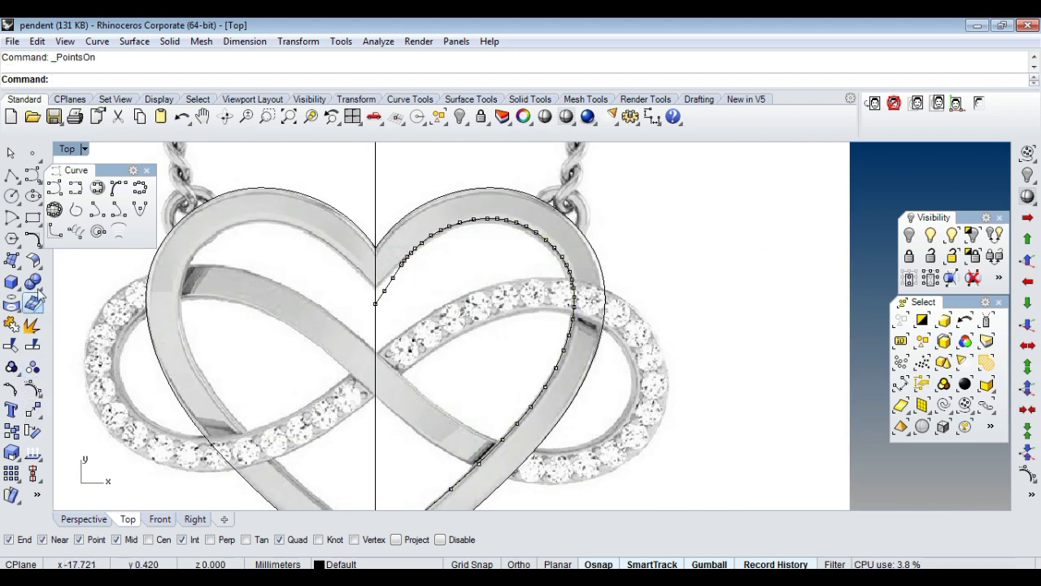
{"action": "left_click", "coordinate": [36, 242]}
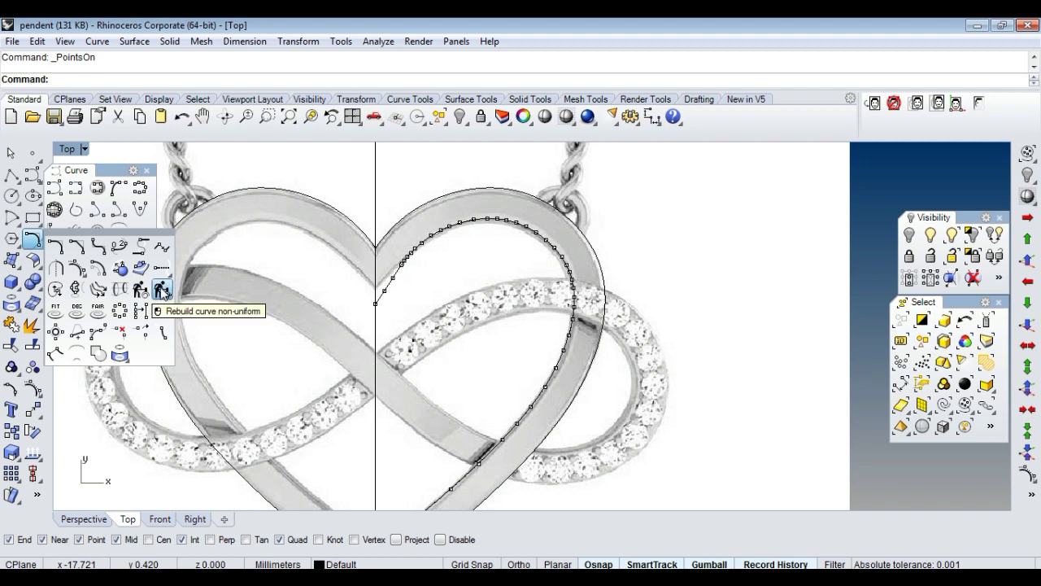
{"action": "left_click", "coordinate": [163, 290]}
{"action": "left_click", "coordinate": [402, 262]}
{"action": "key", "text": "Return"}
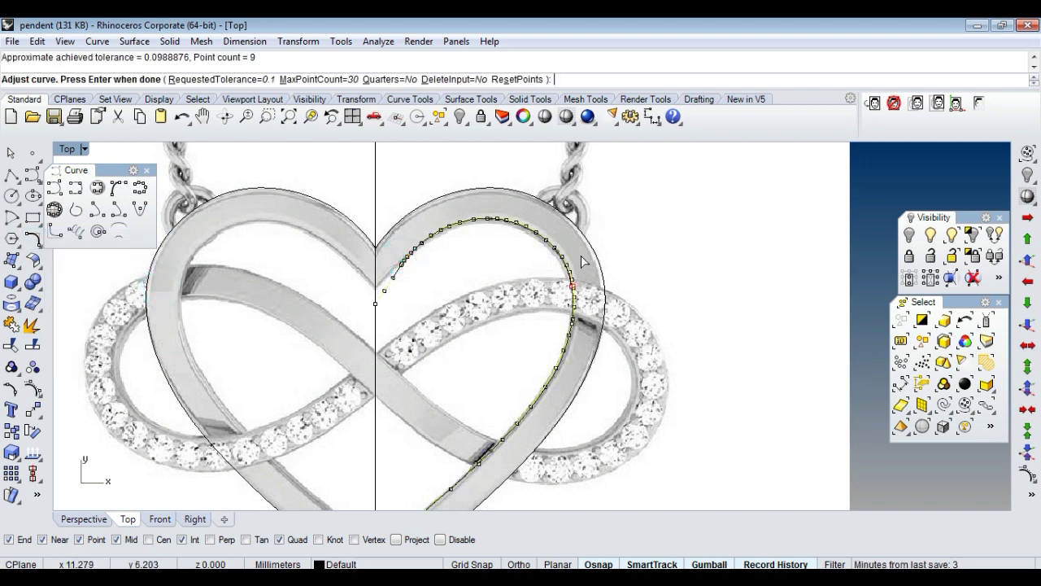
{"action": "left_click", "coordinate": [12, 154]}
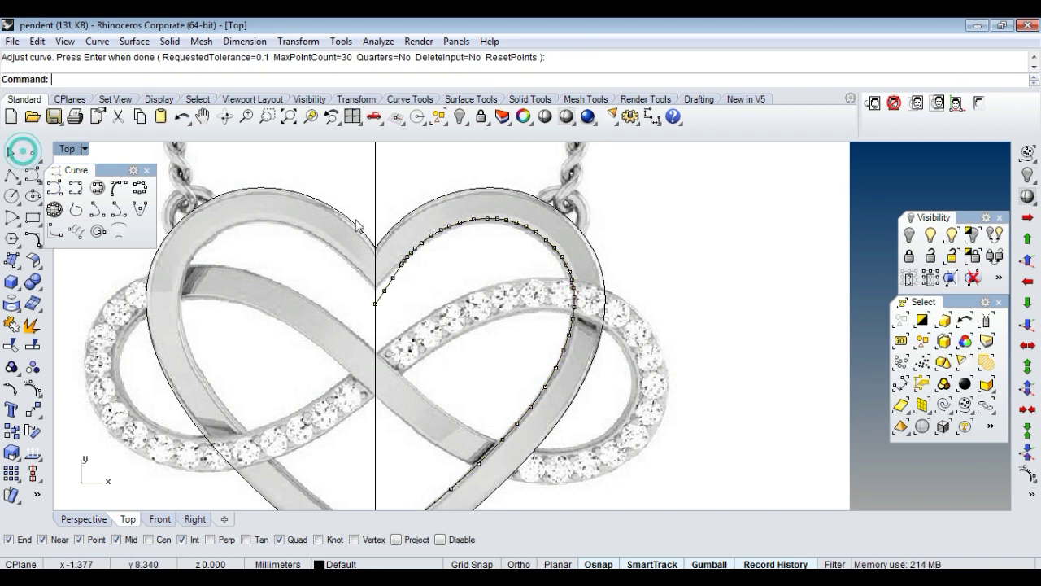
Rebuild the inner right heart curve with 12 control points at degree 2.
{"action": "left_click", "coordinate": [36, 238]}
{"action": "left_click", "coordinate": [140, 293]}
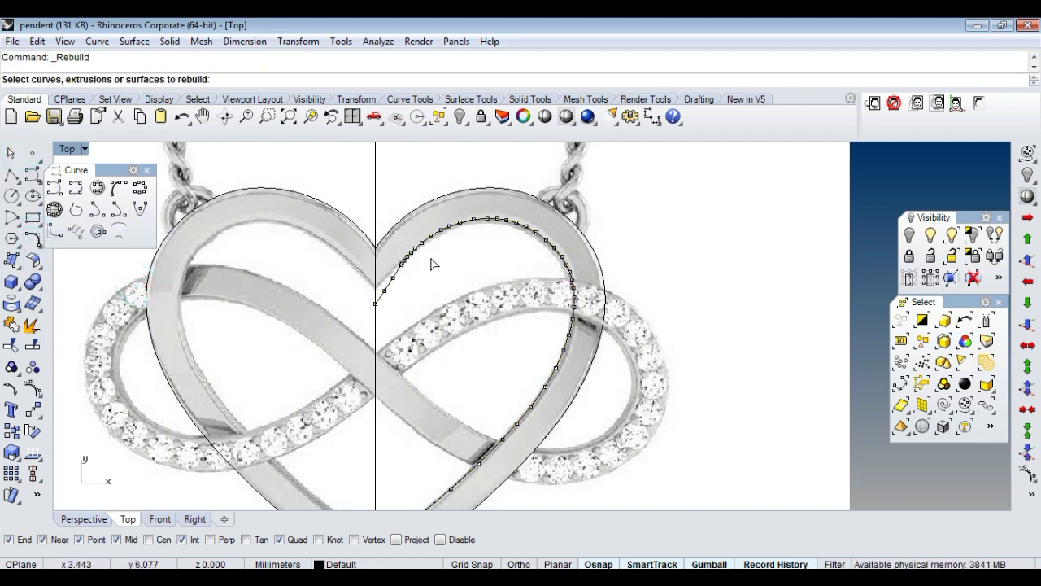
{"action": "left_click", "coordinate": [407, 253]}
{"action": "right_click", "coordinate": [413, 244]}
{"action": "left_click", "coordinate": [893, 212]}
{"action": "type", "text": "7"}
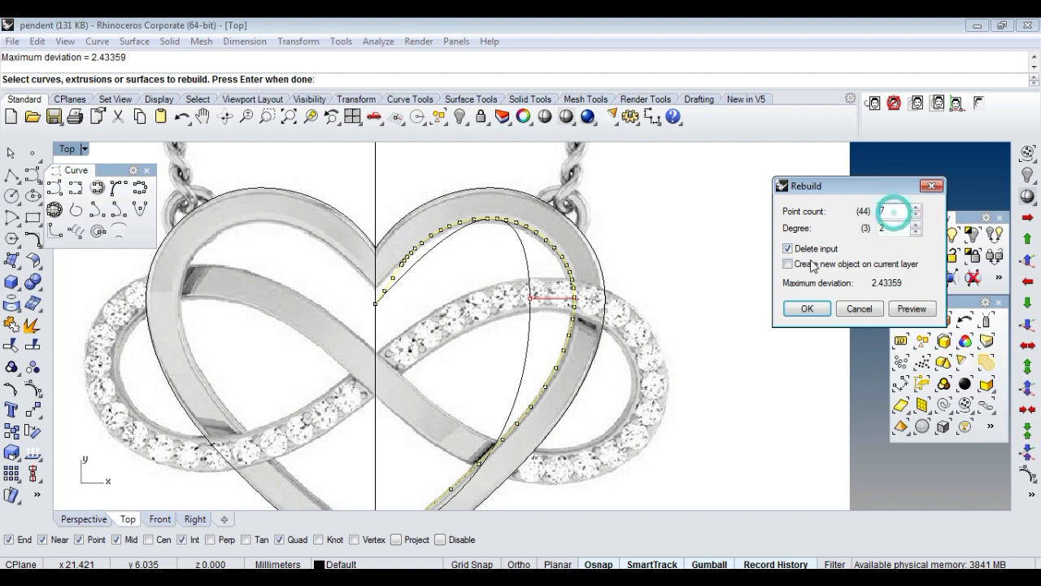
{"action": "key", "text": "BackSpace"}
{"action": "type", "text": "10"}
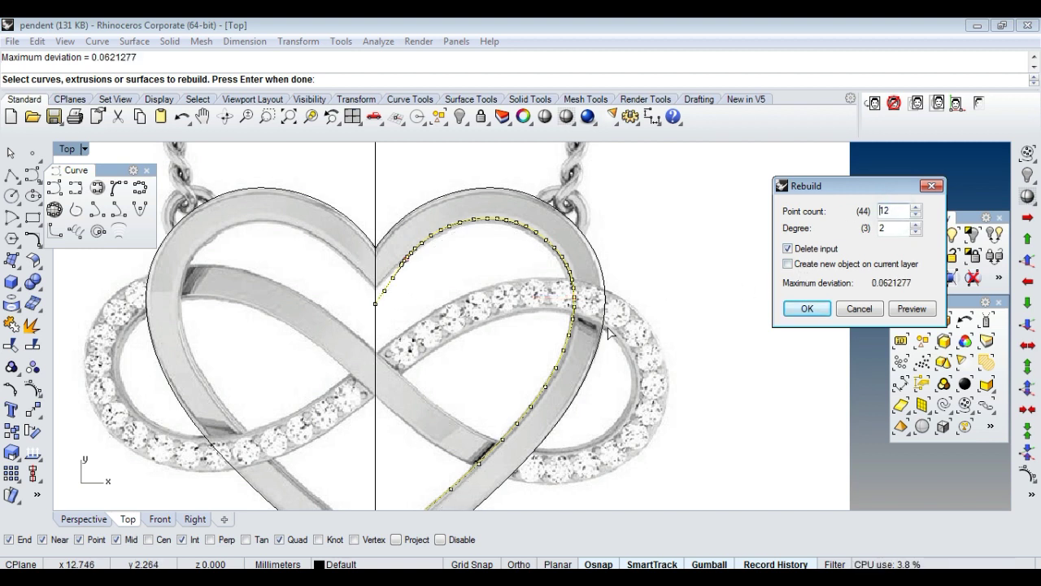
{"action": "right_click_drag", "start_coordinate": [623, 311], "coordinate": [593, 270]}
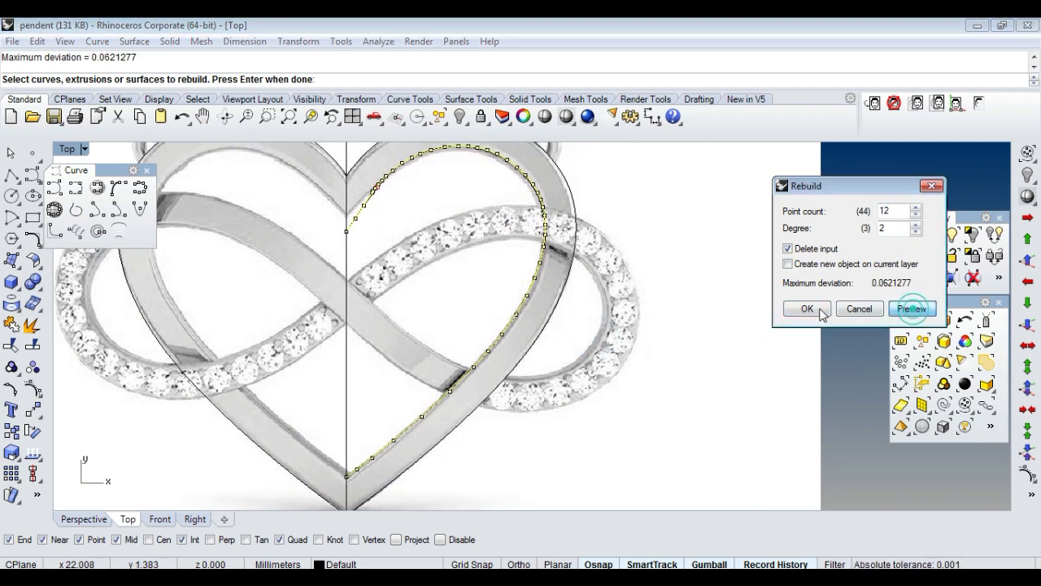
{"action": "left_click", "coordinate": [801, 309]}
{"action": "mouse_move", "coordinate": [377, 214]}
{"action": "right_mouse_down"}
{"action": "mouse_move", "coordinate": [404, 289]}
{"action": "mouse_move", "coordinate": [364, 330]}
{"action": "right_mouse_up"}
Pull the two control points nearest the cusp up onto the band's inner edge.
{"action": "scroll", "coordinate": [404, 290], "scroll_direction": "up", "scroll_amount": 5}
{"action": "left_click", "coordinate": [365, 283]}
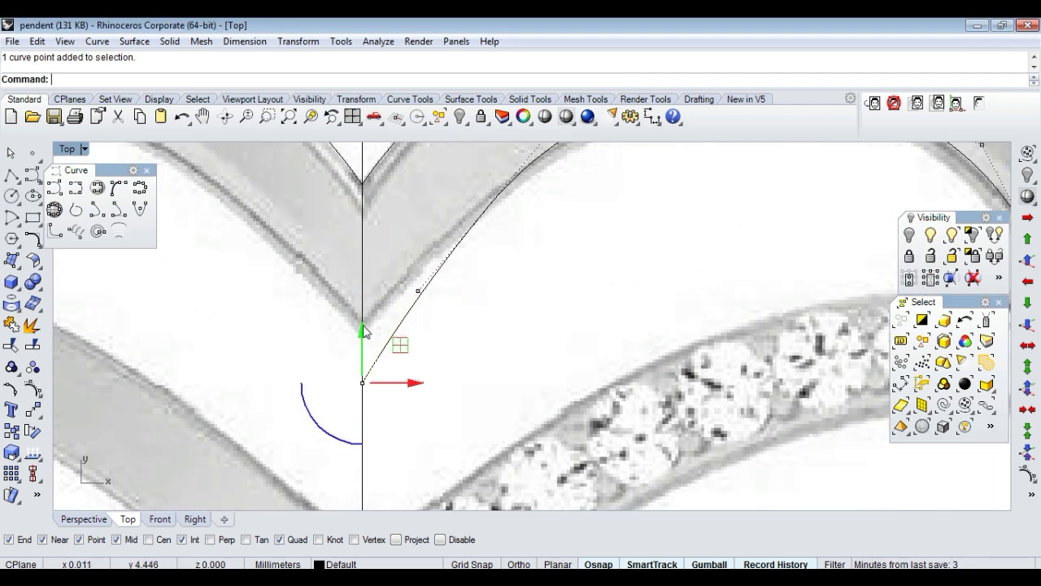
{"action": "left_click_drag", "start_coordinate": [365, 331], "coordinate": [490, 282]}
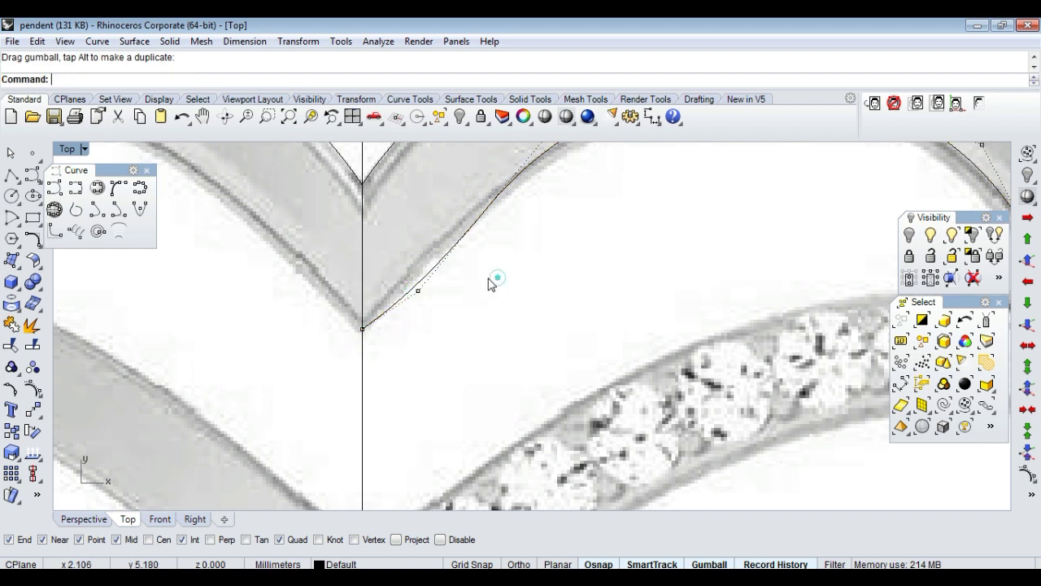
{"action": "scroll", "coordinate": [490, 282], "scroll_direction": "up", "scroll_amount": 3}
{"action": "left_click", "coordinate": [409, 331]}
{"action": "left_click_drag", "start_coordinate": [408, 331], "coordinate": [432, 279]}
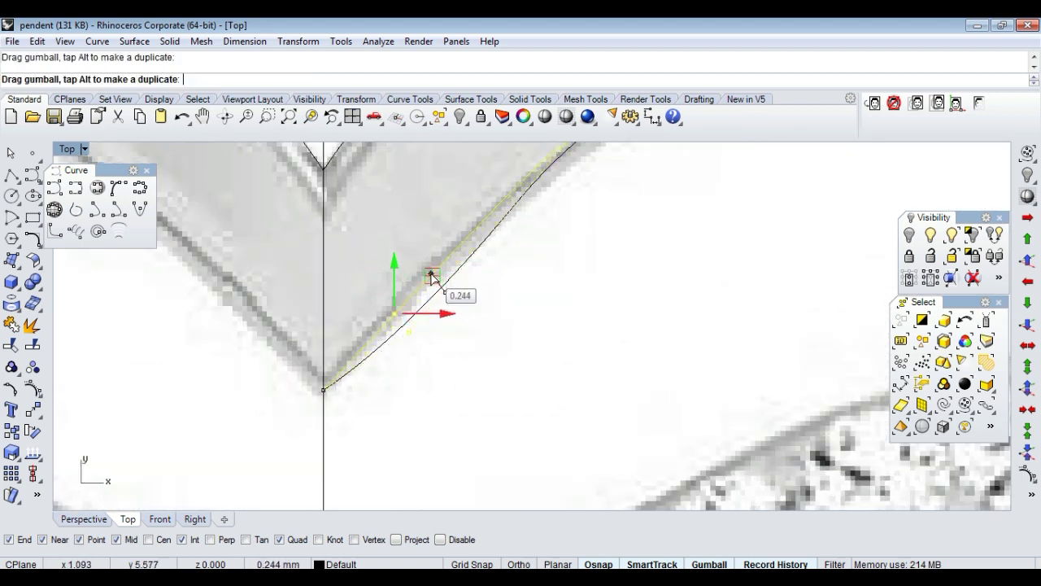
Move two control points on the right arc onto the band's inner edge.
{"action": "scroll", "coordinate": [504, 330], "scroll_direction": "down", "scroll_amount": 3}
{"action": "right_click_drag", "start_coordinate": [504, 301], "coordinate": [500, 330]}
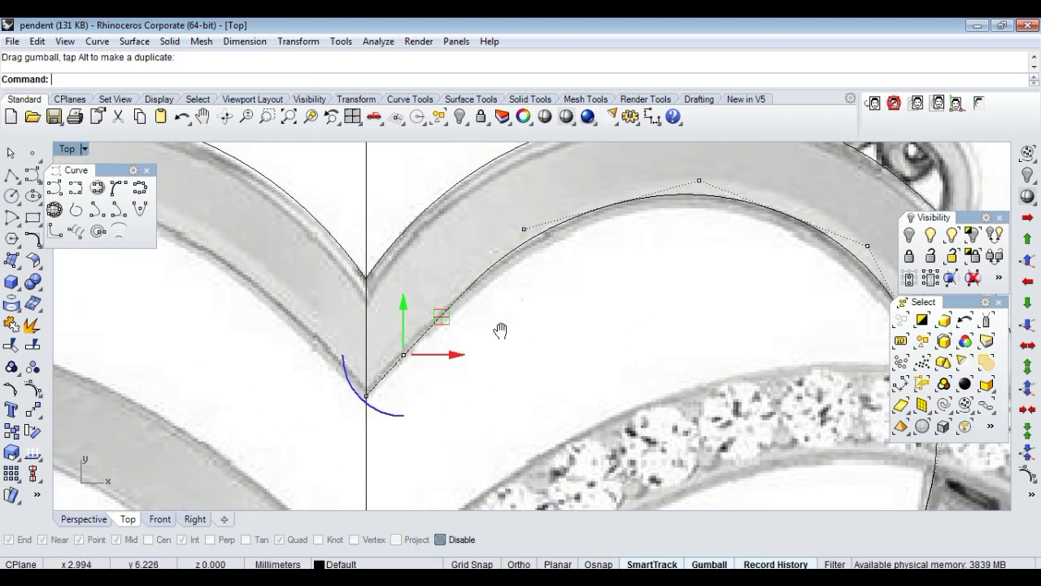
{"action": "scroll", "coordinate": [500, 330], "scroll_direction": "up", "scroll_amount": 1}
{"action": "left_click", "coordinate": [442, 284]}
{"action": "scroll", "coordinate": [442, 285], "scroll_direction": "up", "scroll_amount": 1}
{"action": "left_click_drag", "start_coordinate": [442, 301], "coordinate": [480, 269]}
{"action": "left_click", "coordinate": [537, 323]}
{"action": "scroll", "coordinate": [523, 330], "scroll_direction": "down", "scroll_amount": 2}
{"action": "scroll", "coordinate": [400, 303], "scroll_direction": "up", "scroll_amount": 2}
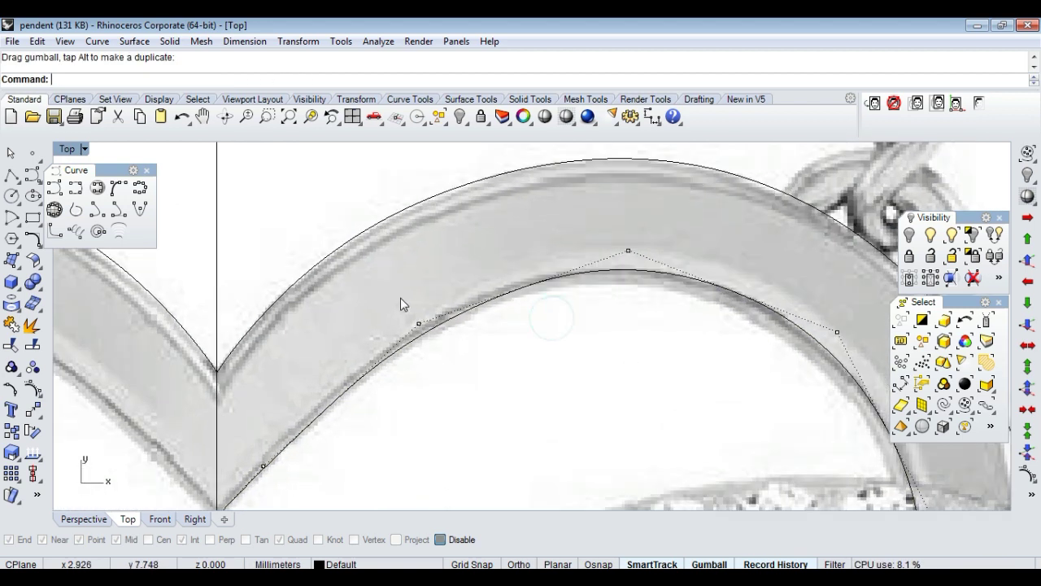
{"action": "left_click", "coordinate": [418, 323]}
{"action": "scroll", "coordinate": [418, 324], "scroll_direction": "up", "scroll_amount": 1}
{"action": "scroll", "coordinate": [418, 324], "scroll_direction": "up", "scroll_amount": 1}
{"action": "left_click_drag", "start_coordinate": [442, 297], "coordinate": [451, 281]}
{"action": "left_click", "coordinate": [645, 343]}
Nudge another point near the cusp onto the band edge and adjust the upper arc.
{"action": "scroll", "coordinate": [523, 336], "scroll_direction": "down", "scroll_amount": 2}
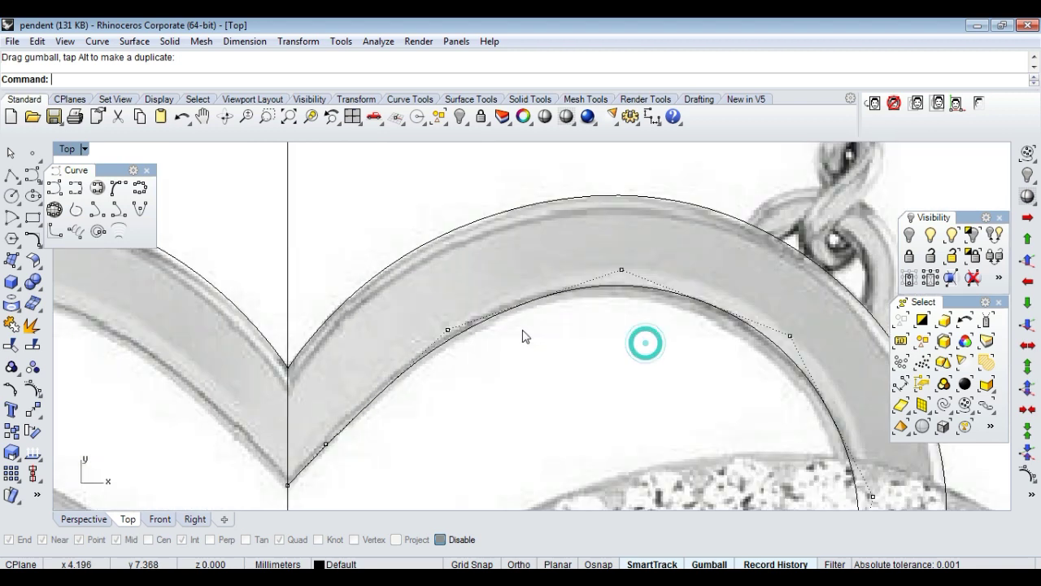
{"action": "scroll", "coordinate": [523, 335], "scroll_direction": "down", "scroll_amount": 2}
{"action": "scroll", "coordinate": [473, 285], "scroll_direction": "up", "scroll_amount": 2}
{"action": "scroll", "coordinate": [474, 285], "scroll_direction": "down", "scroll_amount": 2}
{"action": "scroll", "coordinate": [464, 296], "scroll_direction": "up", "scroll_amount": 1}
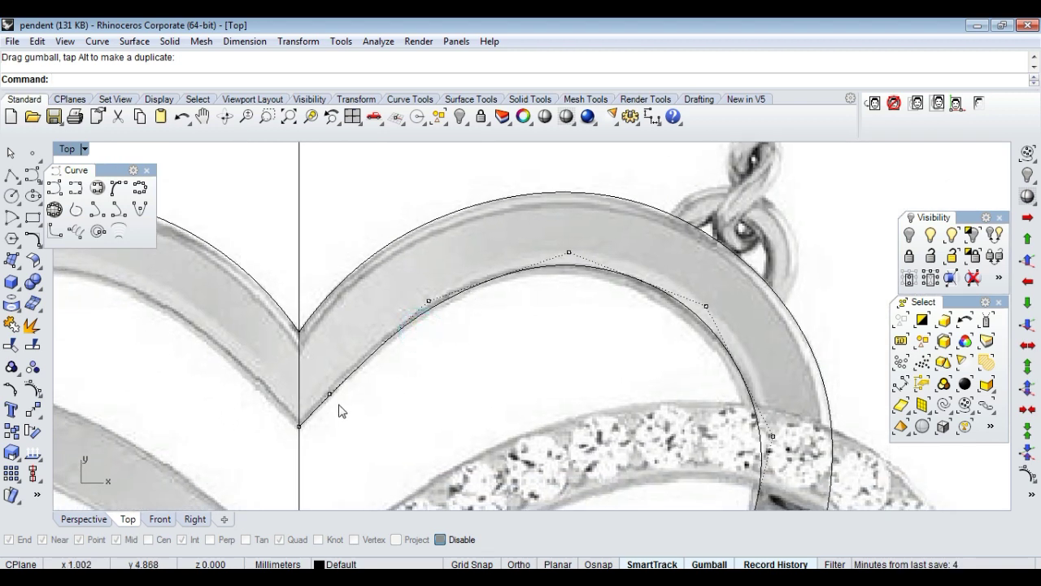
{"action": "scroll", "coordinate": [340, 410], "scroll_direction": "up", "scroll_amount": 1}
{"action": "left_click", "coordinate": [311, 363]}
{"action": "scroll", "coordinate": [354, 362], "scroll_direction": "up", "scroll_amount": 2}
{"action": "left_click_drag", "start_coordinate": [357, 360], "coordinate": [349, 352]}
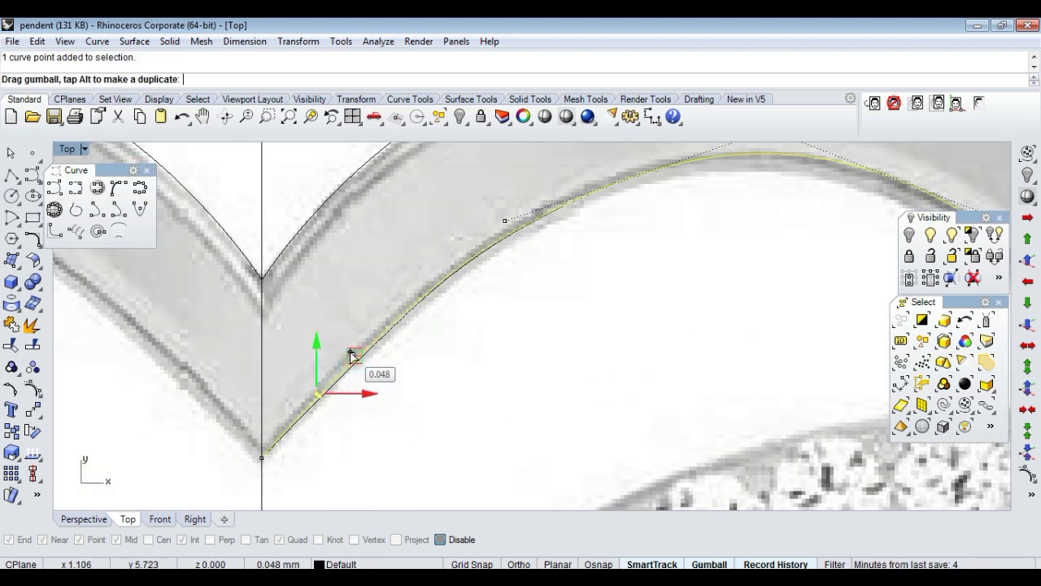
{"action": "left_click_drag", "start_coordinate": [348, 352], "coordinate": [348, 352]}
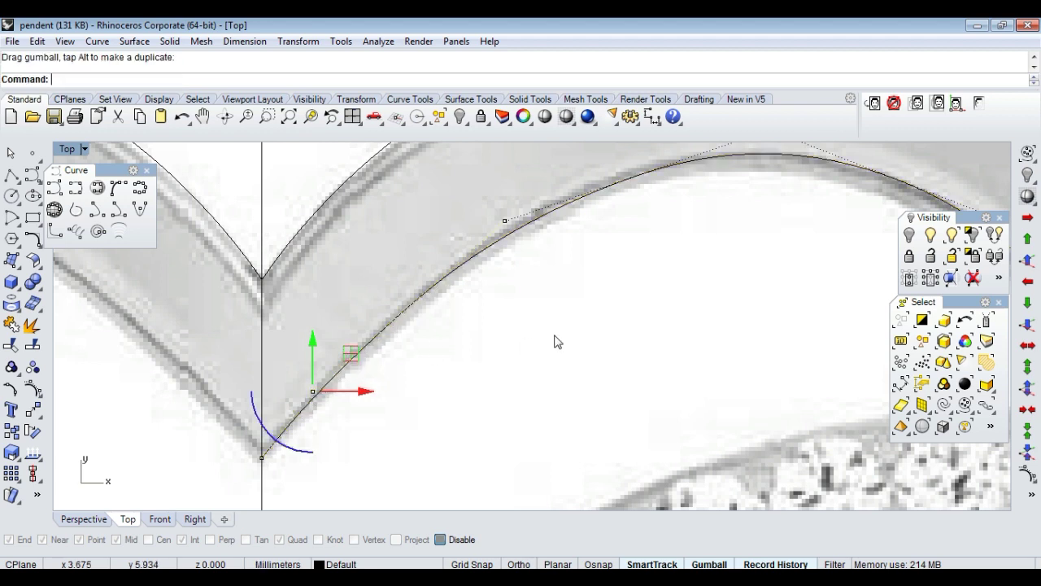
{"action": "scroll", "coordinate": [555, 341], "scroll_direction": "down", "scroll_amount": 3}
{"action": "scroll", "coordinate": [448, 301], "scroll_direction": "up", "scroll_amount": 4}
{"action": "left_click_drag", "start_coordinate": [389, 266], "coordinate": [453, 357]}
{"action": "scroll", "coordinate": [450, 270], "scroll_direction": "up", "scroll_amount": 2}
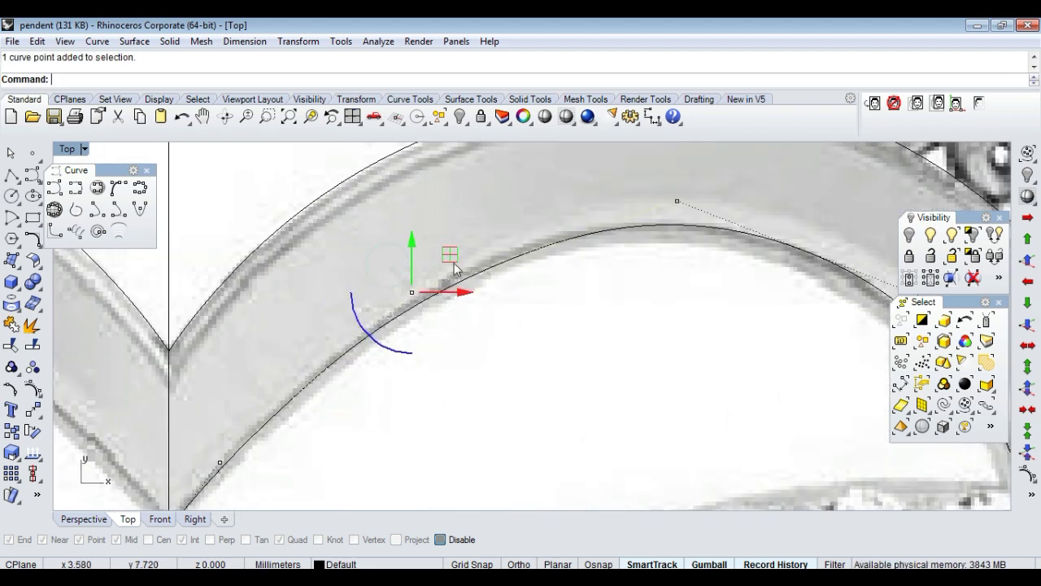
{"action": "scroll", "coordinate": [479, 330], "scroll_direction": "down", "scroll_amount": 4}
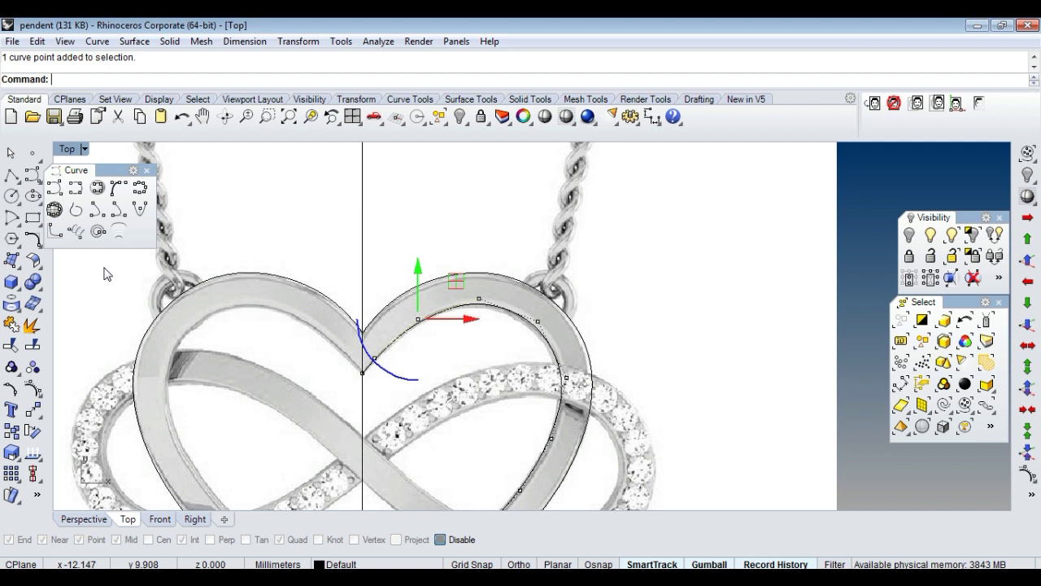
{"action": "left_click", "coordinate": [11, 153]}
{"action": "scroll", "coordinate": [379, 249], "scroll_direction": "down", "scroll_amount": 3}
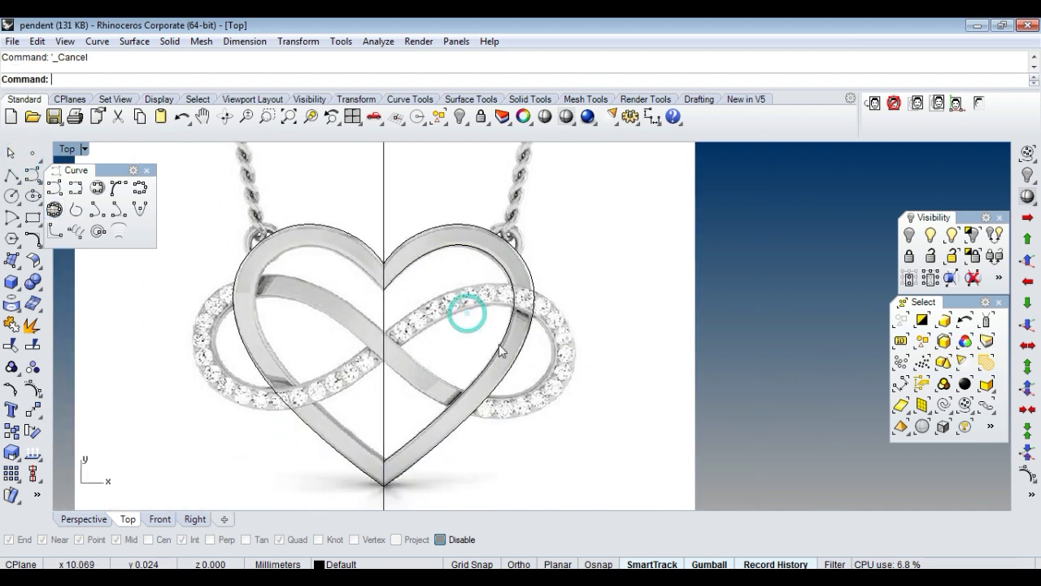
Mirror the inner right heart curve across the vertical centre line with Osnap on.
{"action": "left_click", "coordinate": [495, 361]}
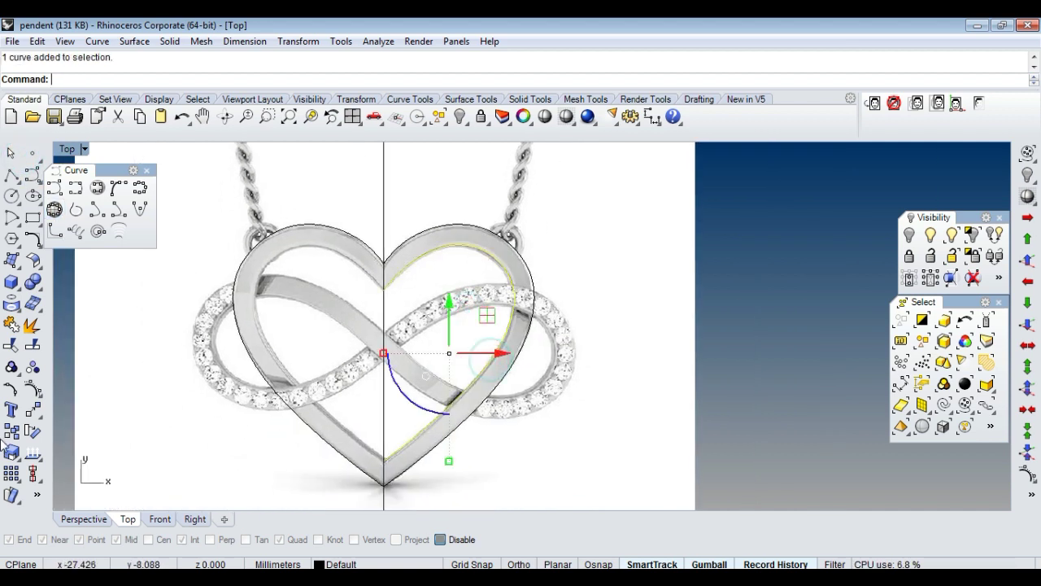
{"action": "left_click", "coordinate": [35, 415]}
{"action": "left_click", "coordinate": [167, 426]}
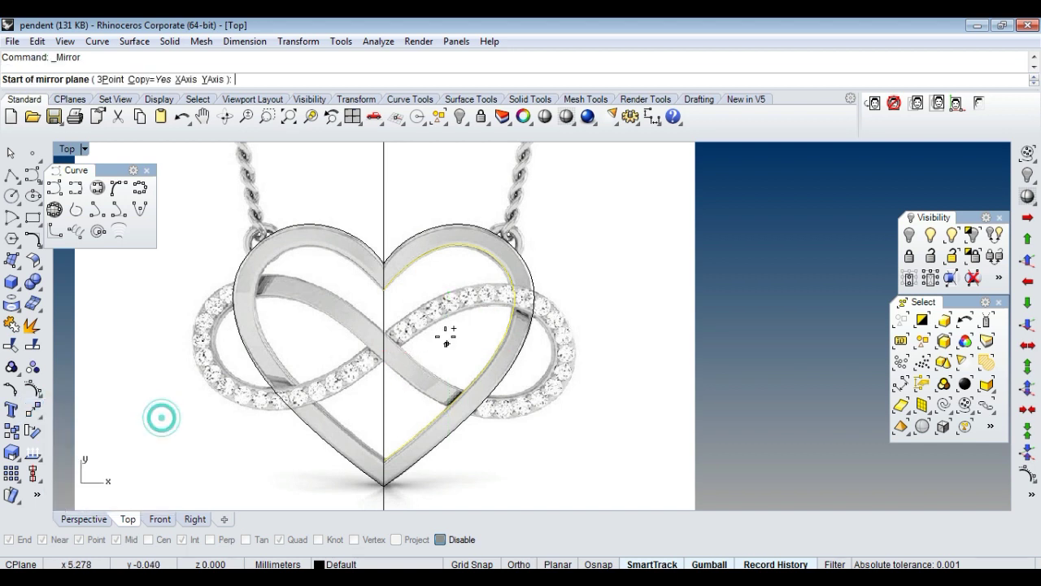
{"action": "scroll", "coordinate": [374, 304], "scroll_direction": "up", "scroll_amount": 3}
{"action": "left_click", "coordinate": [372, 307]}
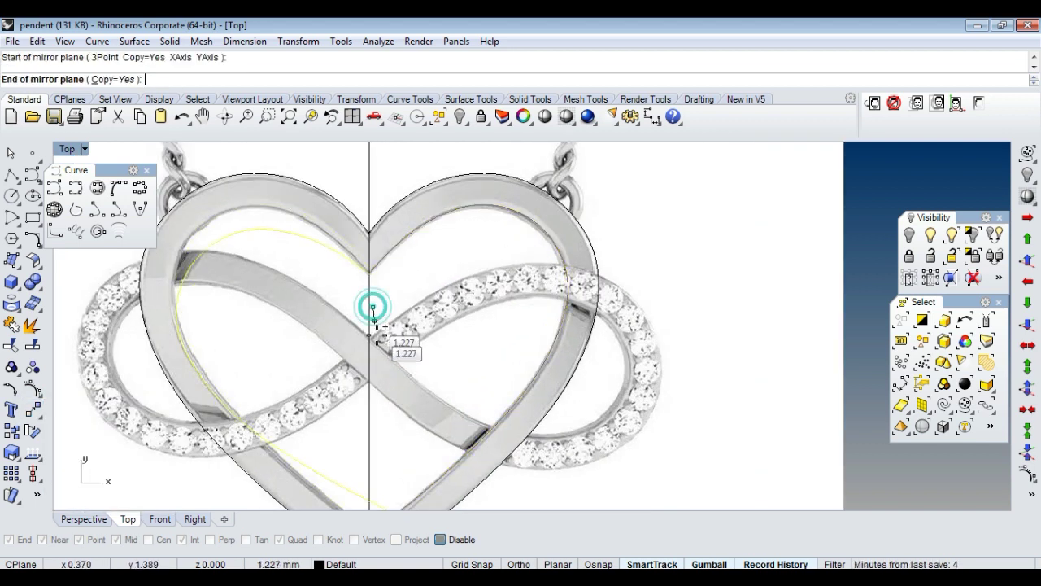
{"action": "left_click", "coordinate": [11, 155]}
{"action": "right_click", "coordinate": [400, 339]}
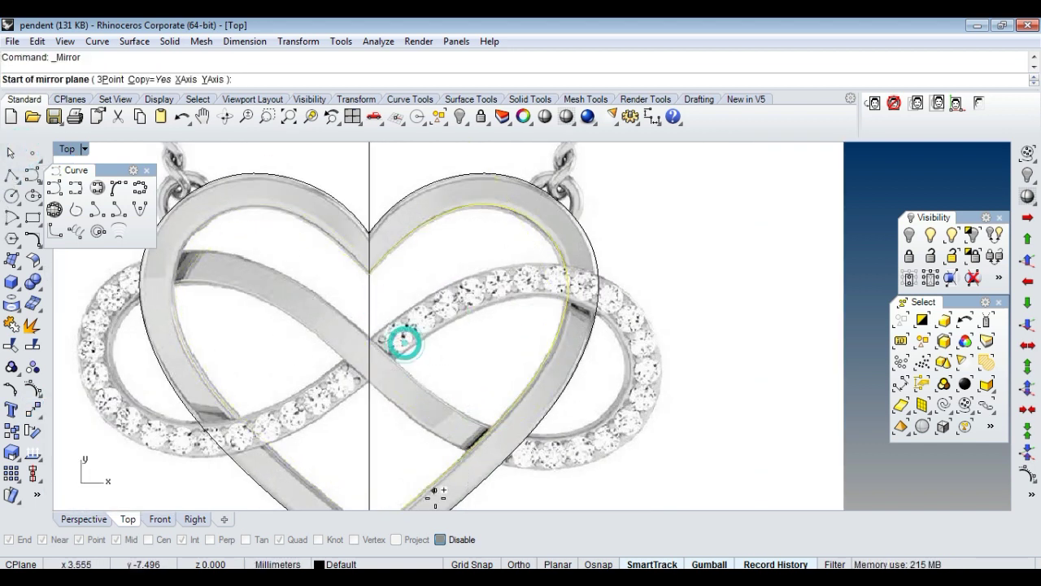
{"action": "left_click", "coordinate": [440, 539]}
{"action": "left_click", "coordinate": [367, 345]}
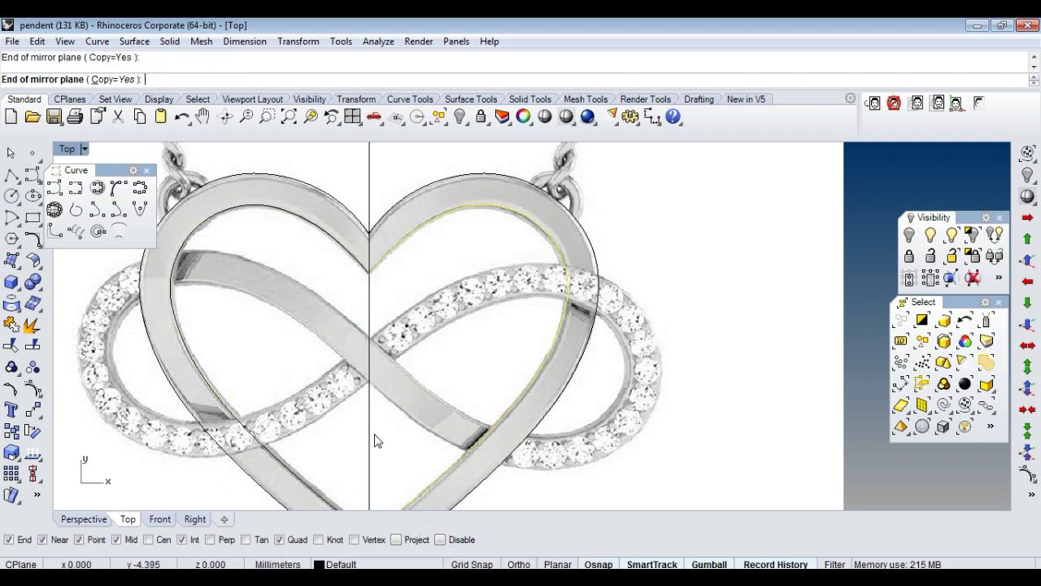
{"action": "left_click", "coordinate": [372, 433]}
Hide the reference photo to inspect the heart curves, then show it again.
{"action": "left_click", "coordinate": [939, 104]}
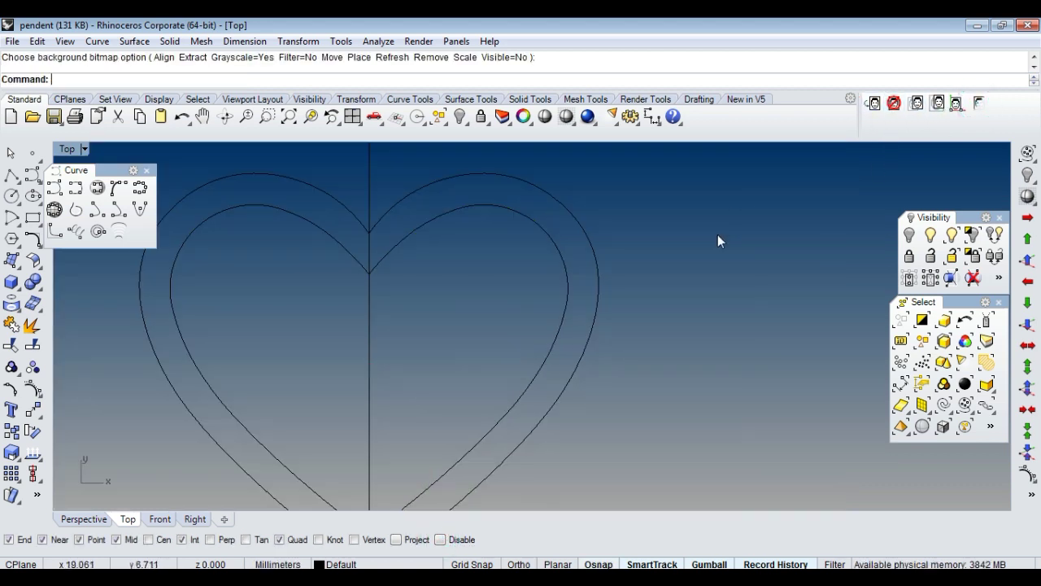
{"action": "scroll", "coordinate": [473, 346], "scroll_direction": "up", "scroll_amount": 3}
{"action": "scroll", "coordinate": [483, 367], "scroll_direction": "up", "scroll_amount": 1}
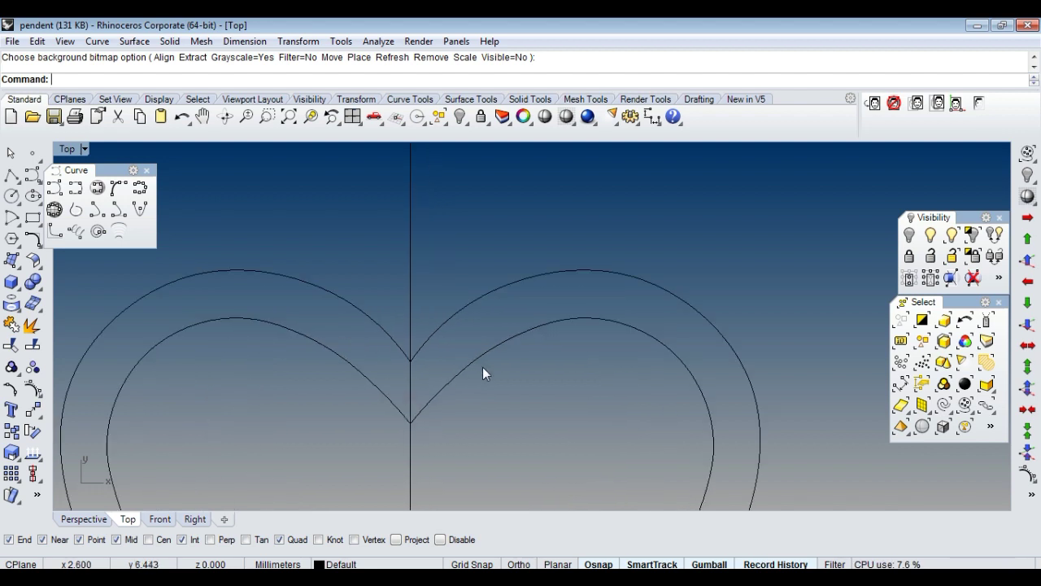
{"action": "scroll", "coordinate": [479, 362], "scroll_direction": "down", "scroll_amount": 2}
{"action": "right_click_drag", "start_coordinate": [617, 394], "coordinate": [549, 356]}
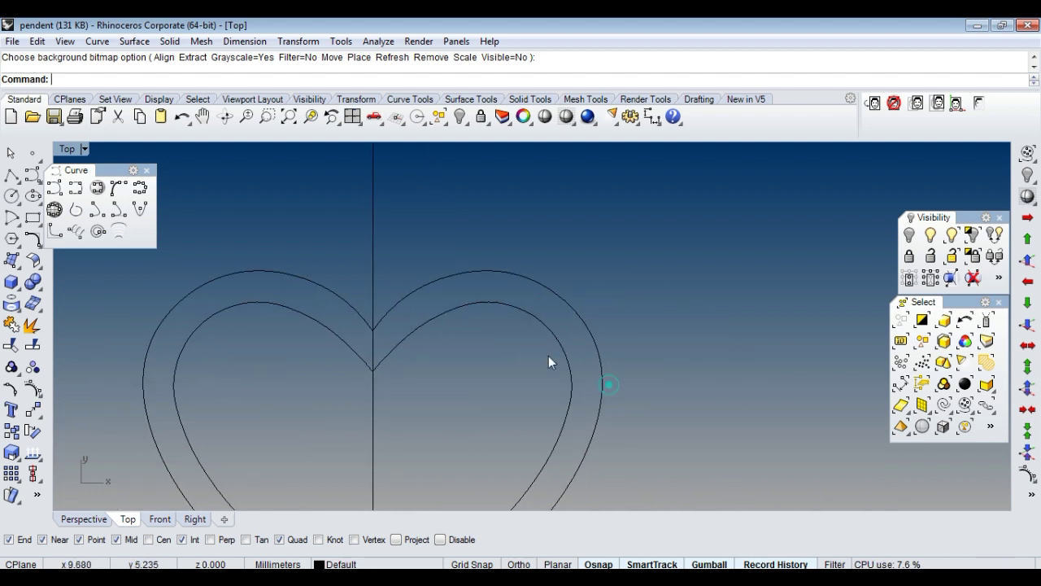
{"action": "left_click", "coordinate": [979, 104]}
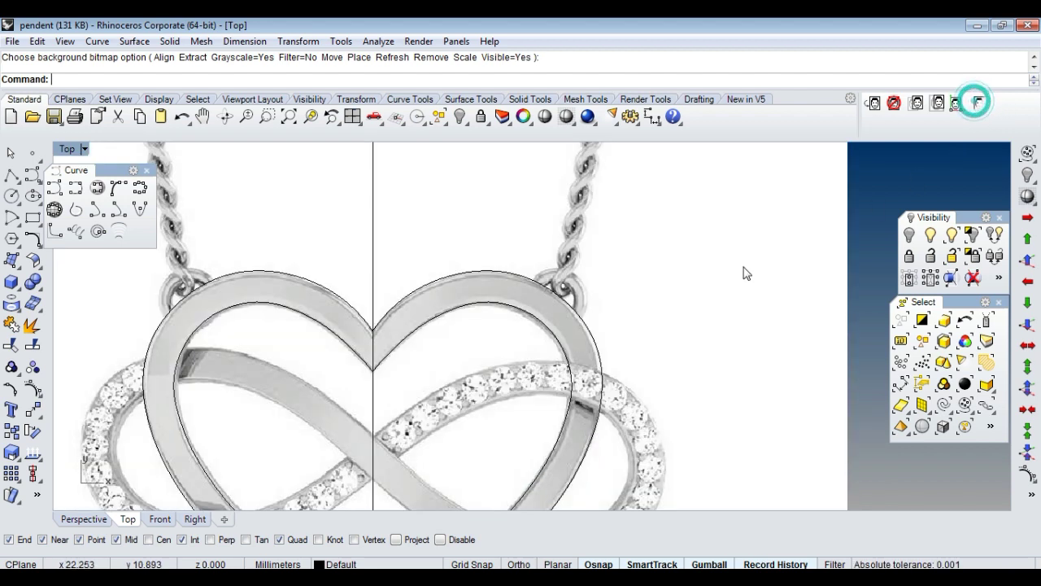
{"action": "scroll", "coordinate": [683, 294], "scroll_direction": "down", "scroll_amount": 2}
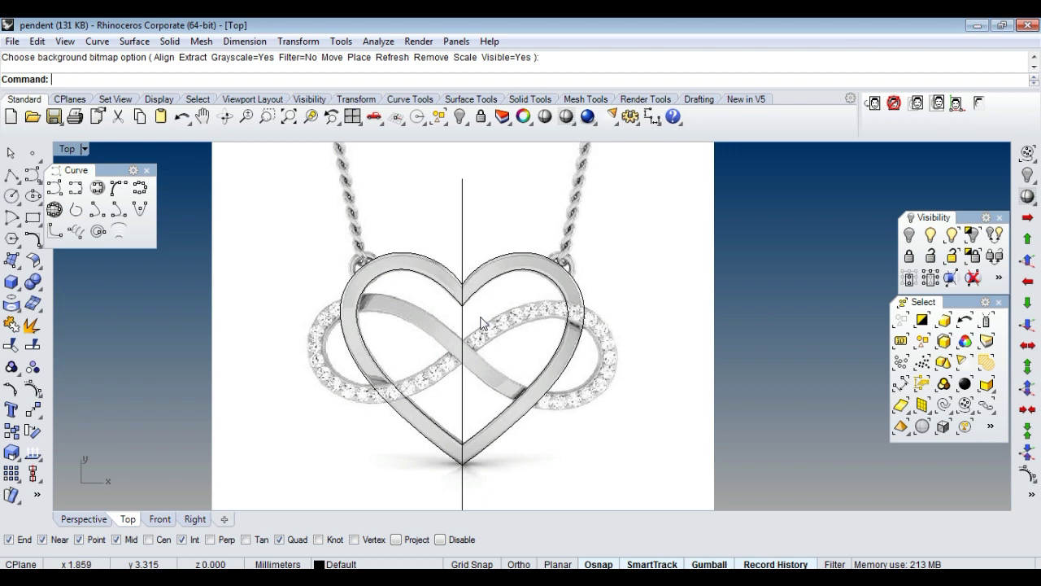
Start a polyline at the origin (0) and disable all object snaps.
{"action": "left_click", "coordinate": [11, 176]}
{"action": "type", "text": "0"}
{"action": "key", "text": "Return"}
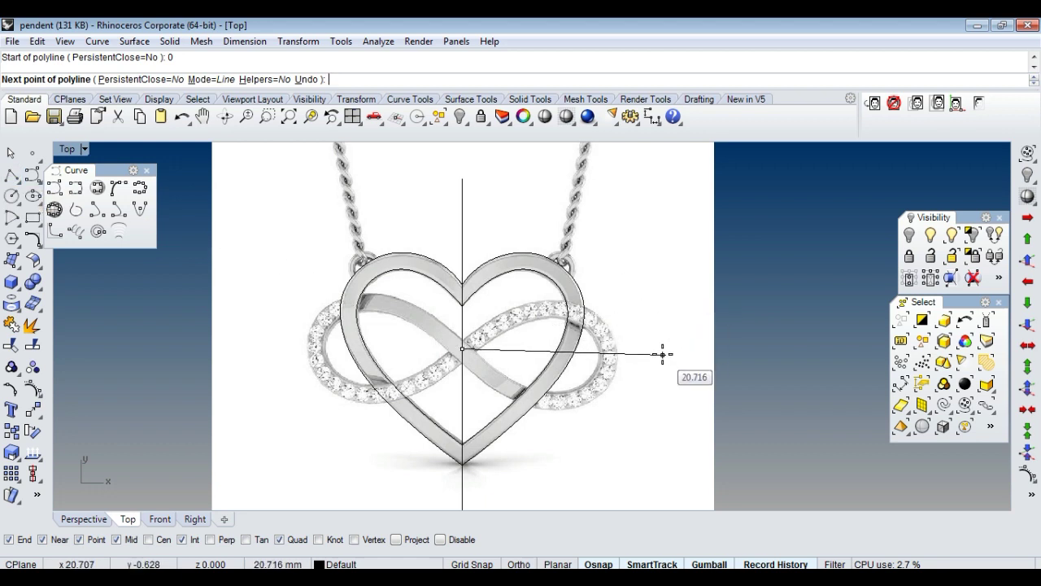
{"action": "left_click", "coordinate": [440, 539]}
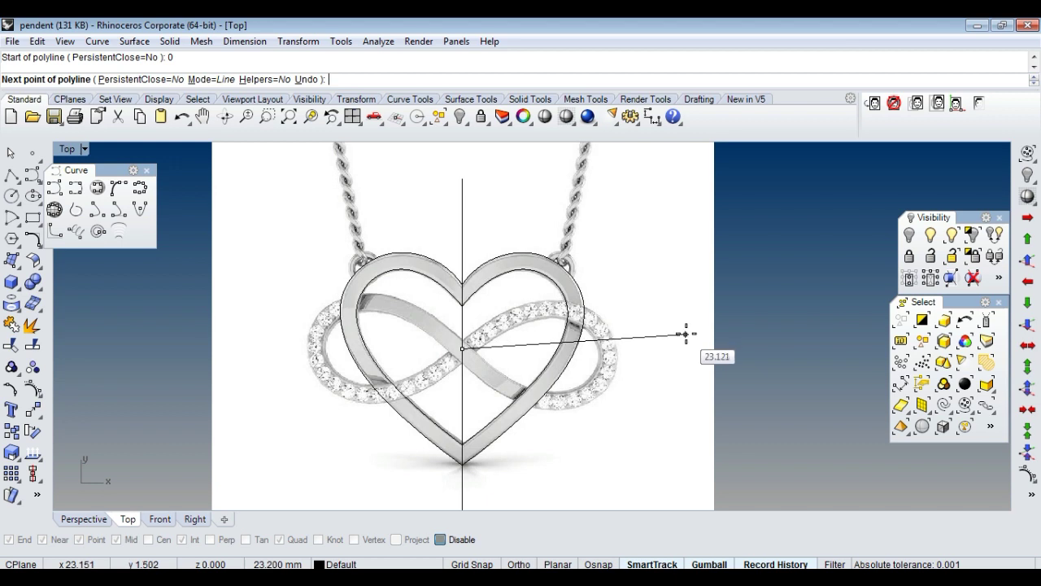
Cancel the polyline and draw a roughly 11 mm diameter circle across the infinity's right loop.
{"action": "key", "text": "Escape"}
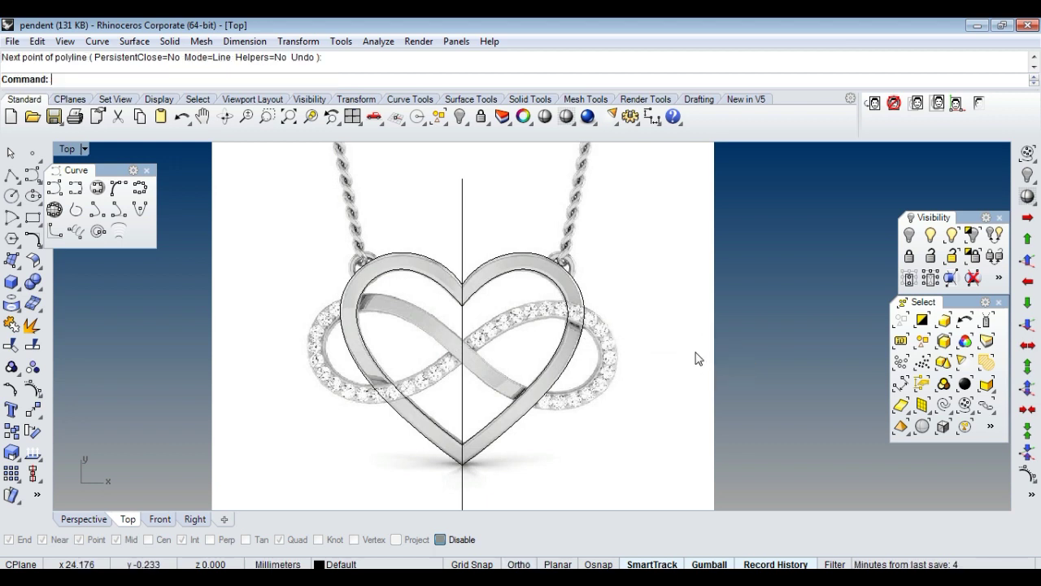
{"action": "left_click", "coordinate": [13, 198]}
{"action": "left_click", "coordinate": [54, 203]}
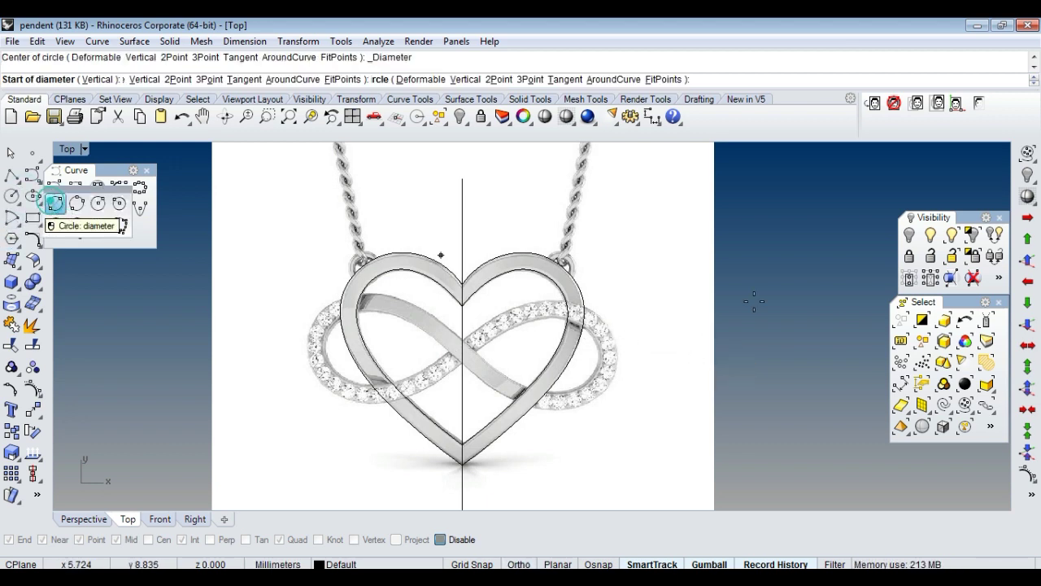
{"action": "scroll", "coordinate": [623, 374], "scroll_direction": "up", "scroll_amount": 2}
{"action": "left_click", "coordinate": [612, 347]}
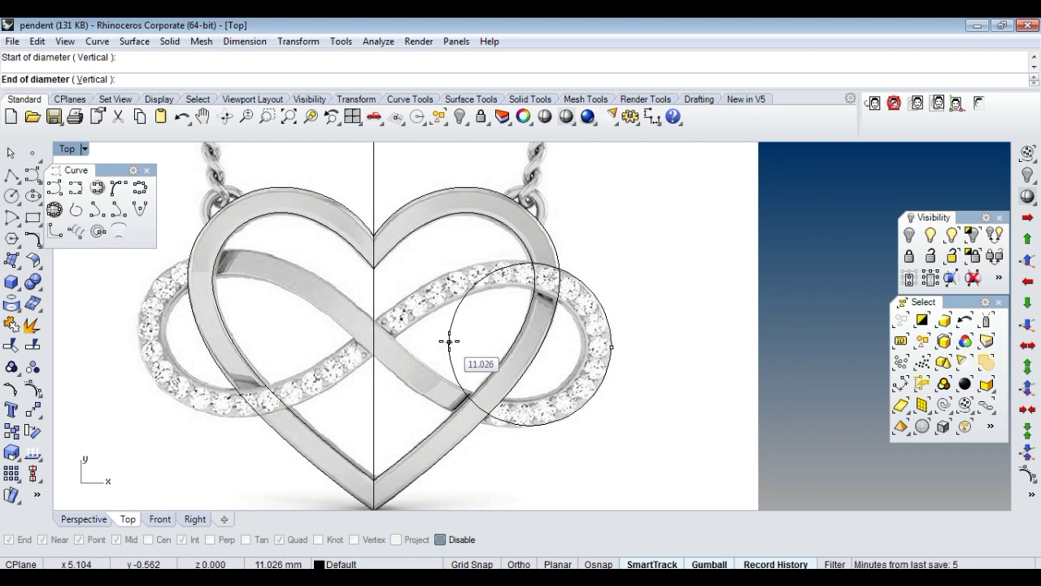
{"action": "left_click", "coordinate": [449, 341]}
Mirror the right-loop circle across the vertical centre line onto the left loop.
{"action": "scroll", "coordinate": [587, 340], "scroll_direction": "down", "scroll_amount": 3}
{"action": "scroll", "coordinate": [547, 330], "scroll_direction": "up", "scroll_amount": 2}
{"action": "scroll", "coordinate": [535, 330], "scroll_direction": "up", "scroll_amount": 2}
{"action": "left_click", "coordinate": [480, 348]}
{"action": "scroll", "coordinate": [488, 326], "scroll_direction": "up", "scroll_amount": 1}
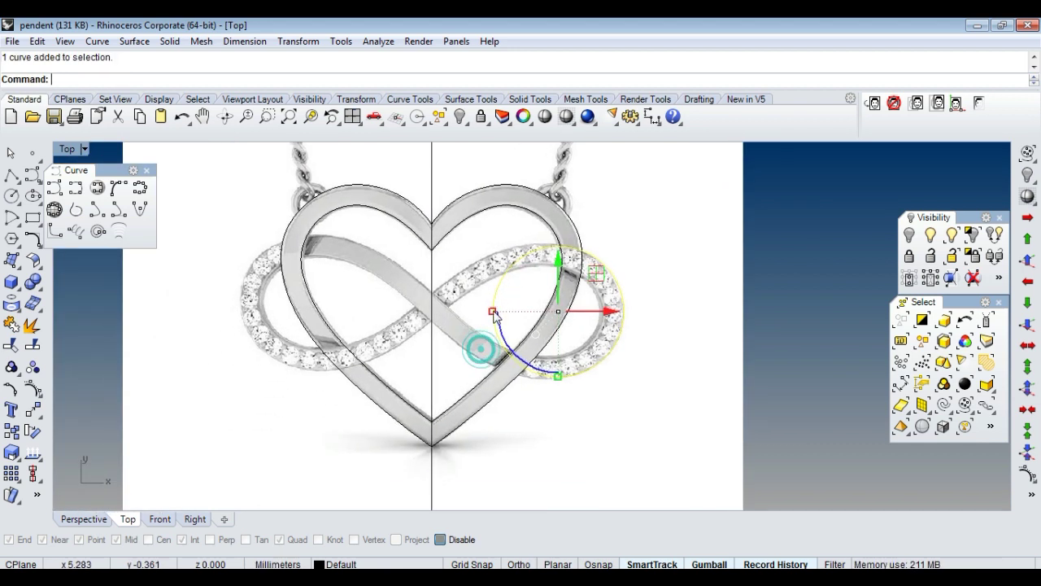
{"action": "type", "text": "Mirror"}
{"action": "key", "text": "Return"}
{"action": "left_click", "coordinate": [432, 420]}
{"action": "left_click", "coordinate": [439, 427]}
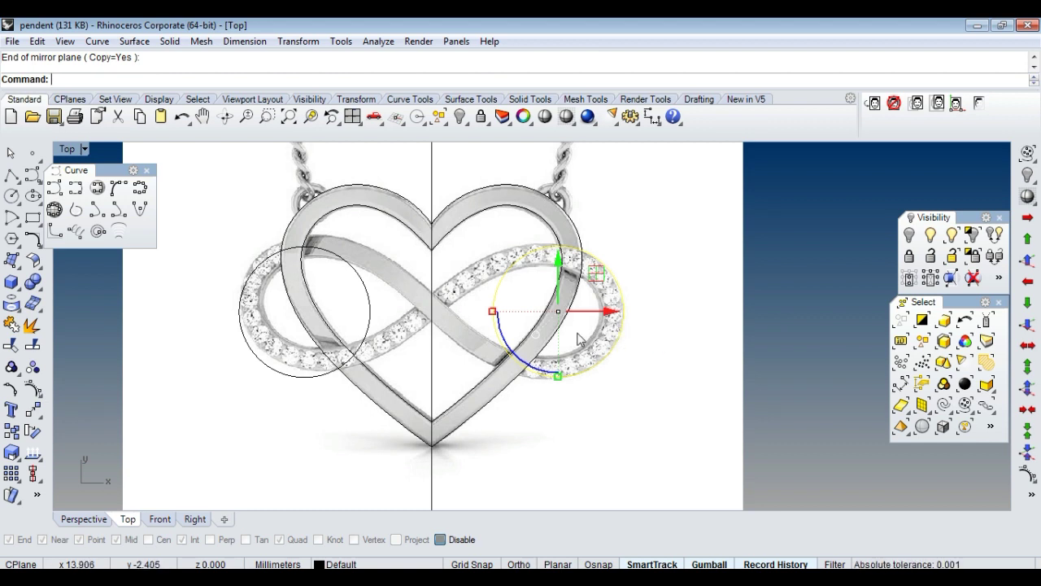
{"action": "scroll", "coordinate": [368, 294], "scroll_direction": "up", "scroll_amount": 1}
Nudge the left circle about 0.922 mm up onto the left loop, then select the right circle.
{"action": "left_click", "coordinate": [367, 293]}
{"action": "scroll", "coordinate": [364, 297], "scroll_direction": "up", "scroll_amount": 1}
{"action": "mouse_move", "coordinate": [363, 299]}
{"action": "left_mouse_down"}
{"action": "mouse_move", "coordinate": [368, 285]}
{"action": "mouse_move", "coordinate": [390, 309]}
{"action": "left_mouse_up"}
{"action": "scroll", "coordinate": [391, 323], "scroll_direction": "down", "scroll_amount": 2}
{"action": "key", "text": "Escape"}
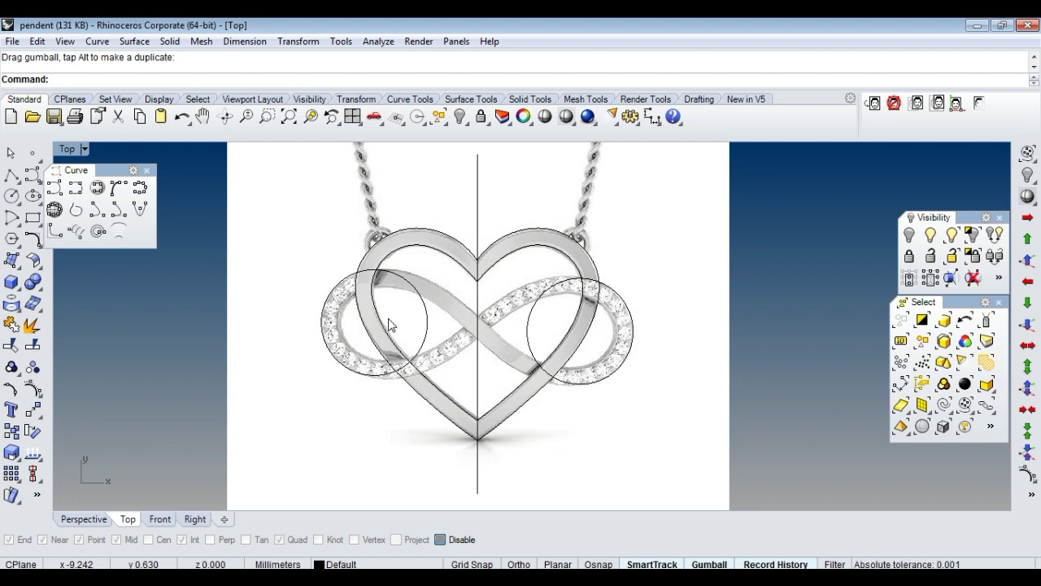
{"action": "scroll", "coordinate": [577, 366], "scroll_direction": "up", "scroll_amount": 2}
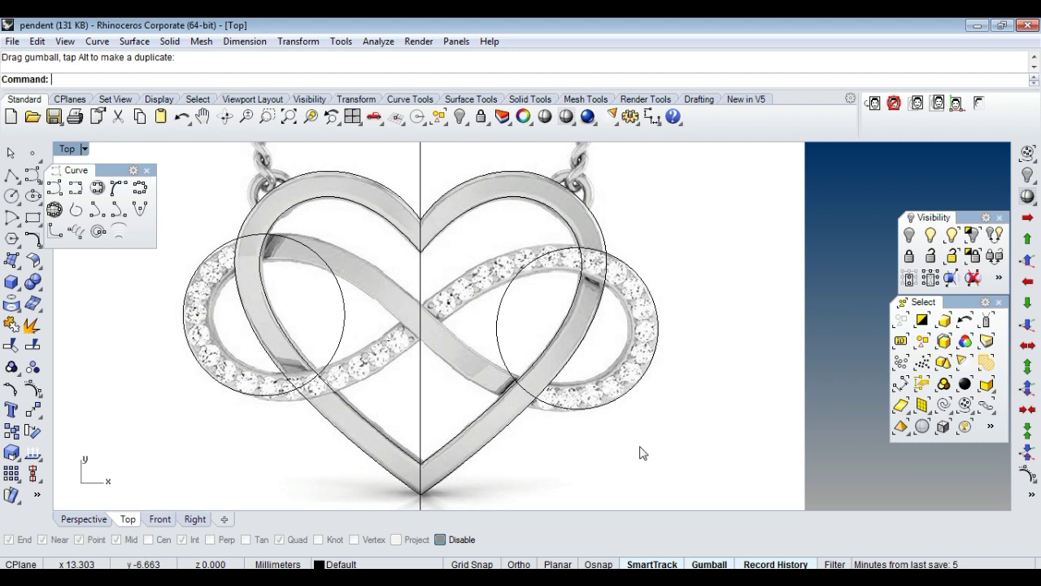
{"action": "left_click_drag", "start_coordinate": [651, 447], "coordinate": [616, 379]}
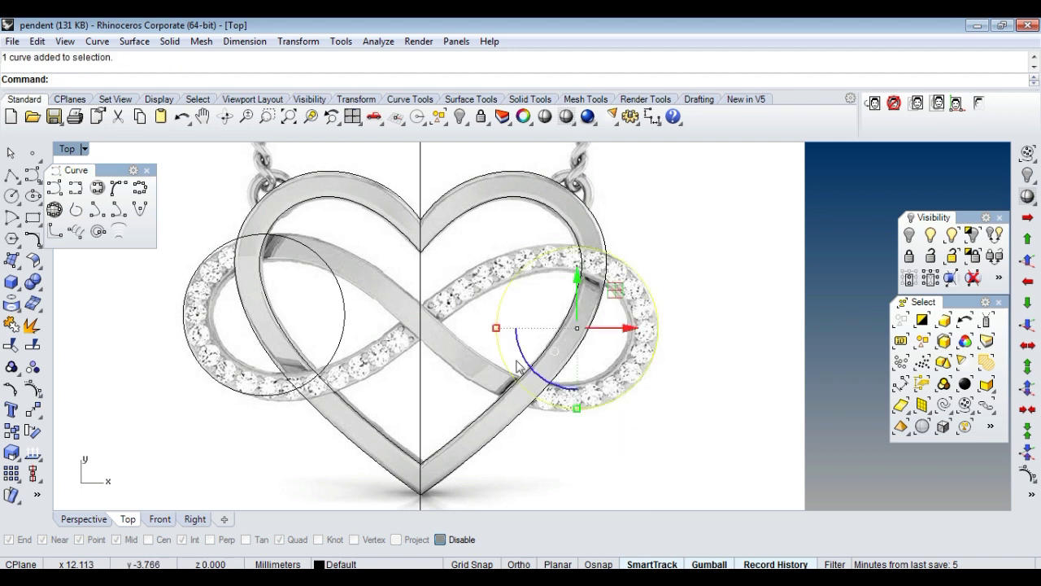
Split the right circle at a picked point and delete its unwanted inner arc.
{"action": "left_click", "coordinate": [34, 345]}
{"action": "left_click", "coordinate": [114, 80]}
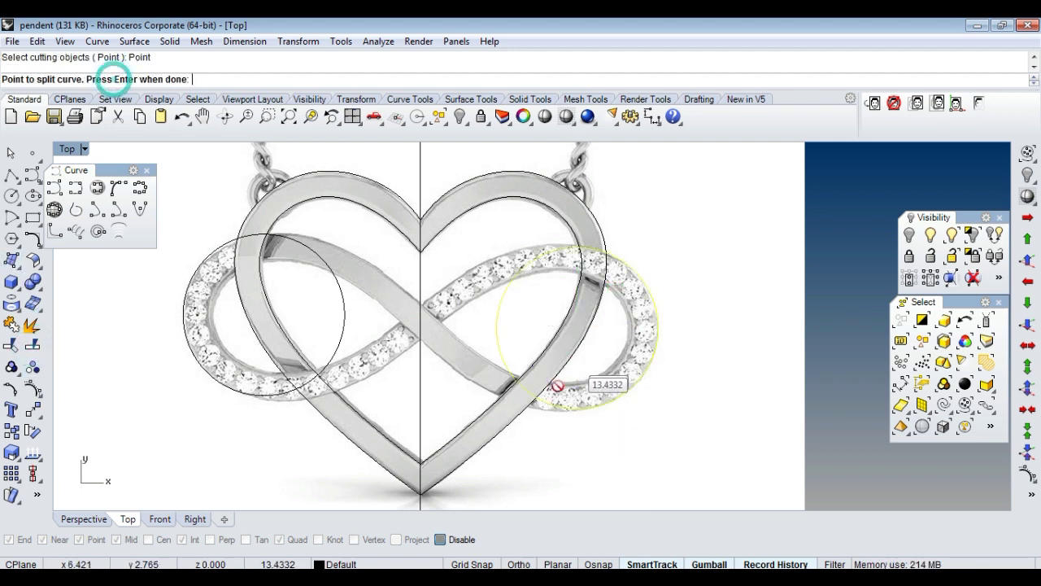
{"action": "scroll", "coordinate": [579, 403], "scroll_direction": "up", "scroll_amount": 3}
{"action": "left_click", "coordinate": [598, 417]}
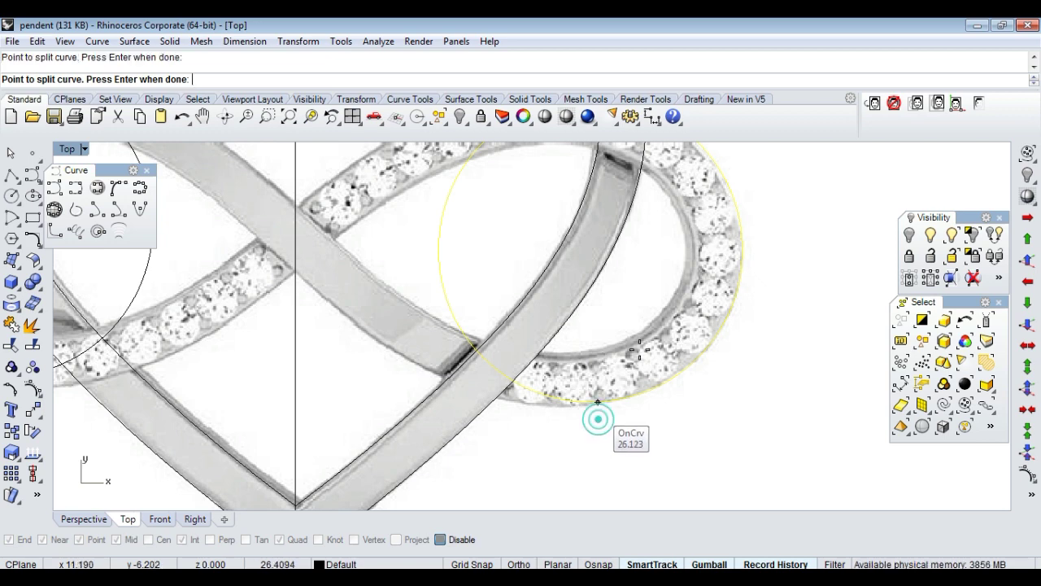
{"action": "scroll", "coordinate": [595, 418], "scroll_direction": "down", "scroll_amount": 3}
{"action": "scroll", "coordinate": [666, 225], "scroll_direction": "up", "scroll_amount": 3}
{"action": "scroll", "coordinate": [632, 274], "scroll_direction": "up", "scroll_amount": 3}
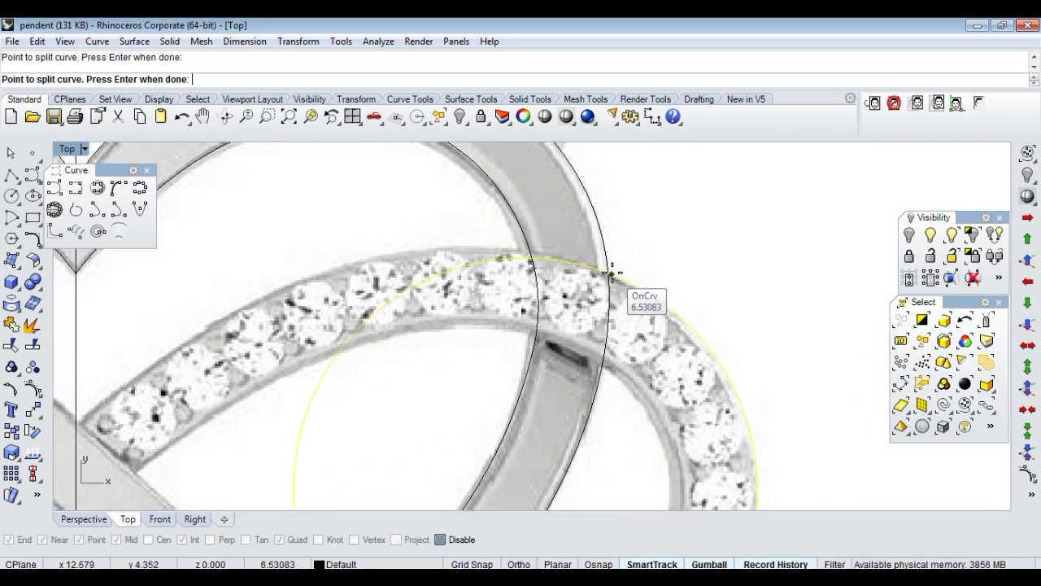
{"action": "right_click", "coordinate": [609, 273]}
{"action": "scroll", "coordinate": [524, 338], "scroll_direction": "down", "scroll_amount": 5}
{"action": "left_click", "coordinate": [498, 330]}
{"action": "left_click", "coordinate": [118, 117]}
{"action": "scroll", "coordinate": [570, 244], "scroll_direction": "down", "scroll_amount": 2}
{"action": "scroll", "coordinate": [461, 344], "scroll_direction": "up", "scroll_amount": 3}
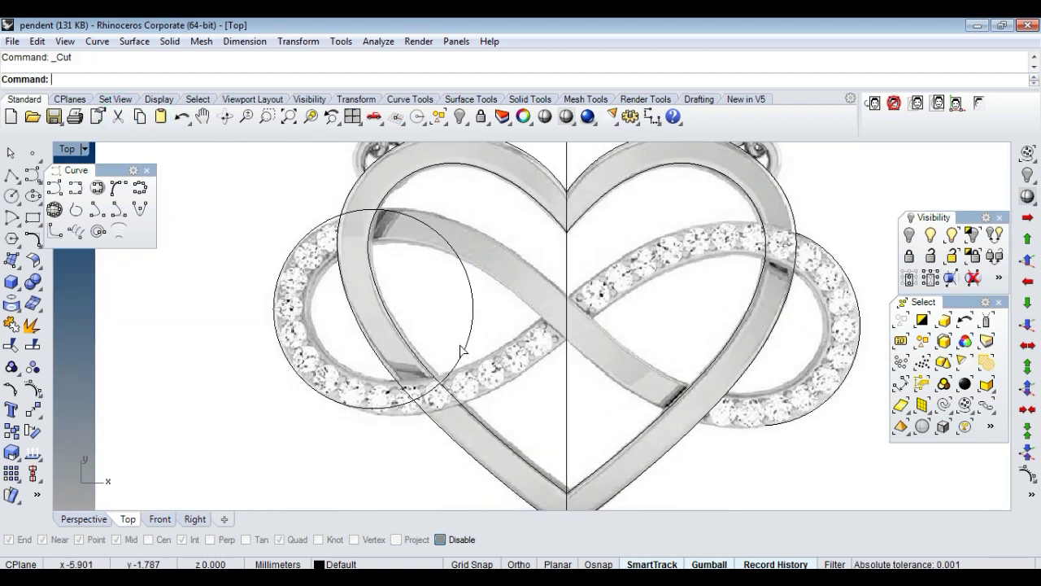
Split the left circle at two points near the heart edge and remove the arc inside the heart.
{"action": "left_click", "coordinate": [461, 350]}
{"action": "left_click", "coordinate": [32, 344]}
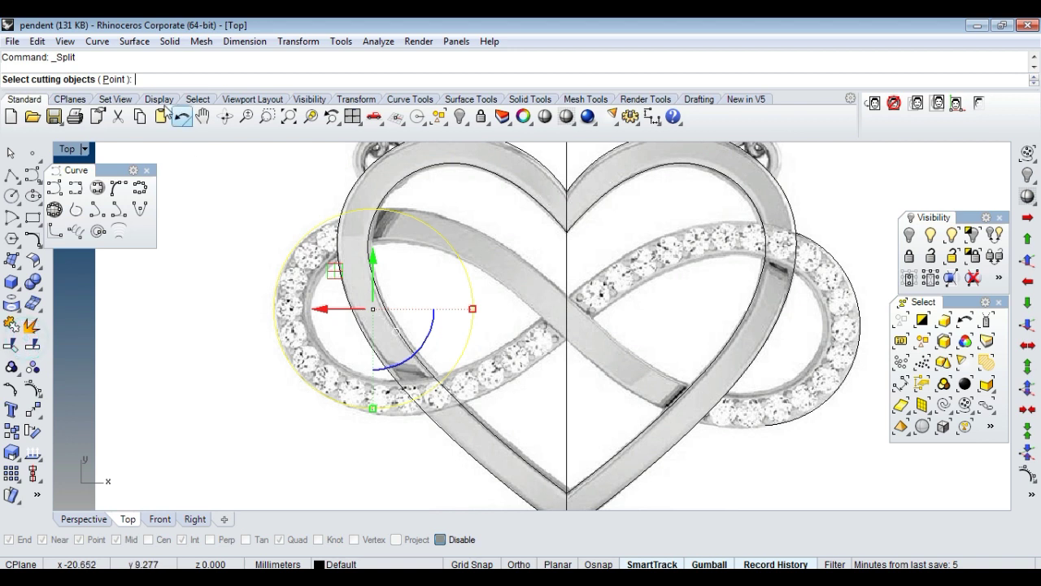
{"action": "left_click", "coordinate": [115, 80]}
{"action": "scroll", "coordinate": [370, 439], "scroll_direction": "up", "scroll_amount": 2}
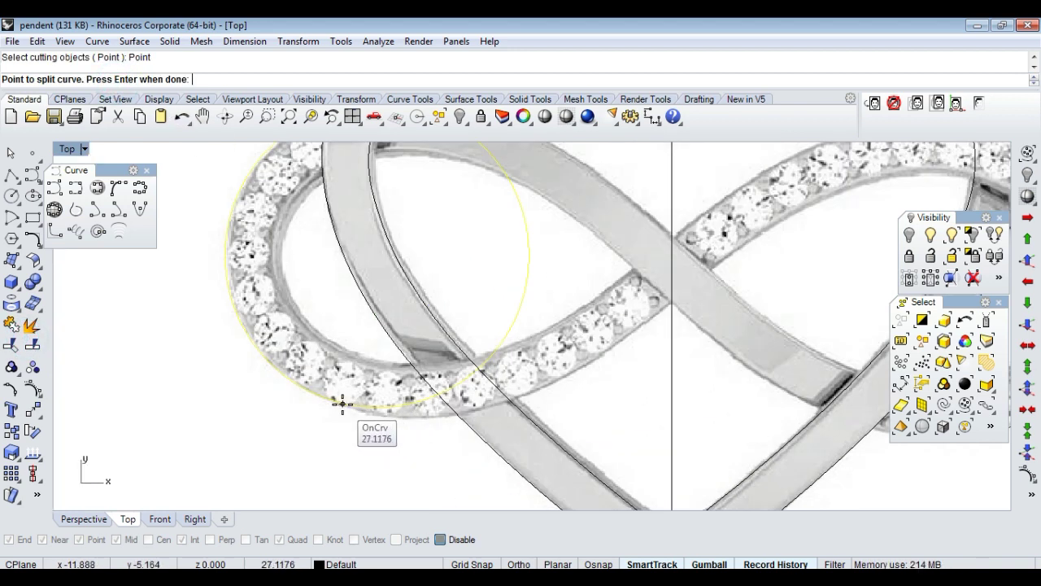
{"action": "left_click", "coordinate": [344, 405]}
{"action": "scroll", "coordinate": [279, 406], "scroll_direction": "down", "scroll_amount": 2}
{"action": "scroll", "coordinate": [398, 365], "scroll_direction": "down", "scroll_amount": 2}
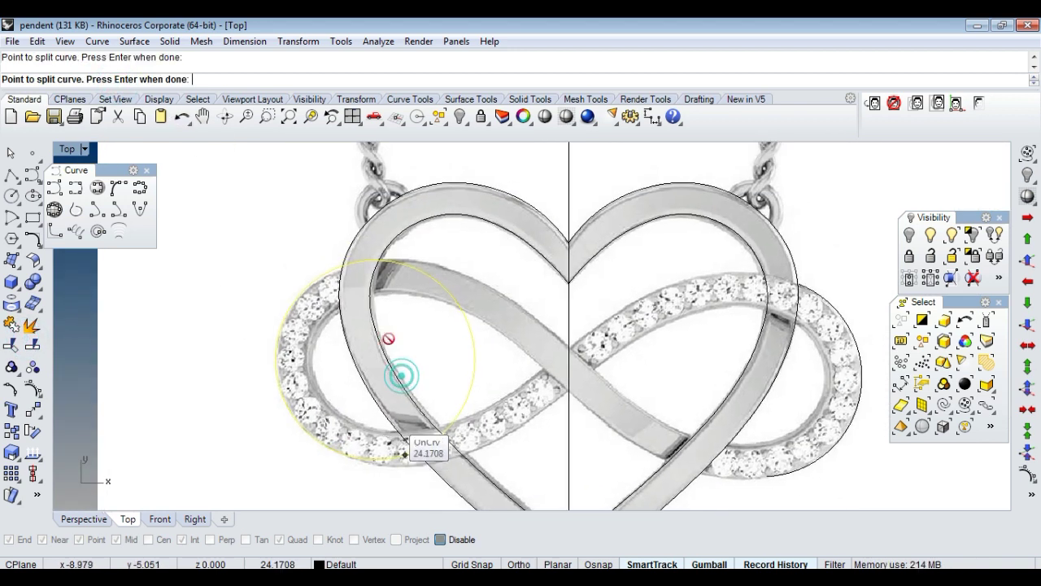
{"action": "scroll", "coordinate": [344, 279], "scroll_direction": "up", "scroll_amount": 3}
{"action": "left_click", "coordinate": [335, 270]}
{"action": "key", "text": "Return"}
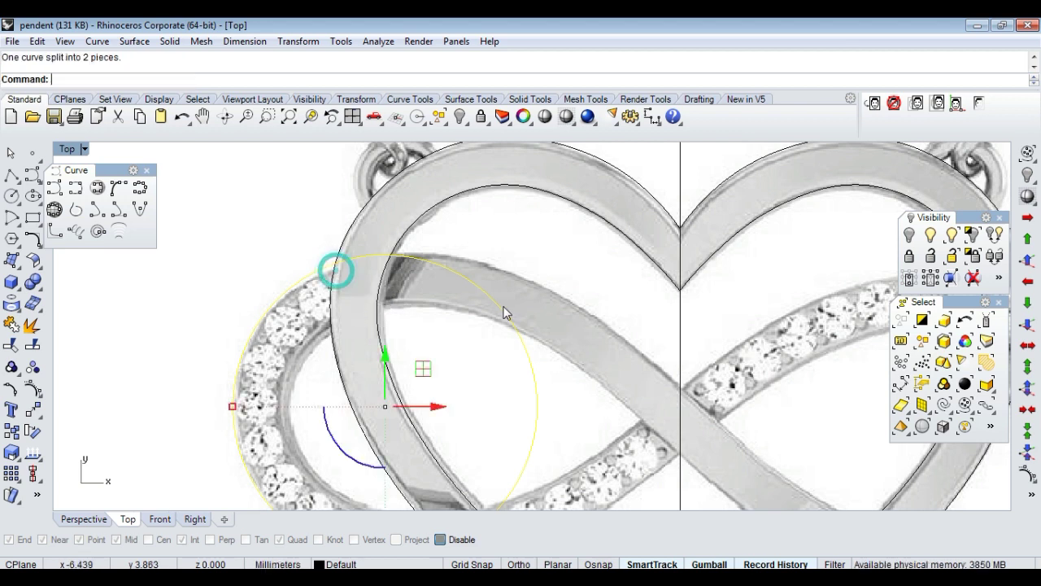
{"action": "left_click", "coordinate": [536, 301]}
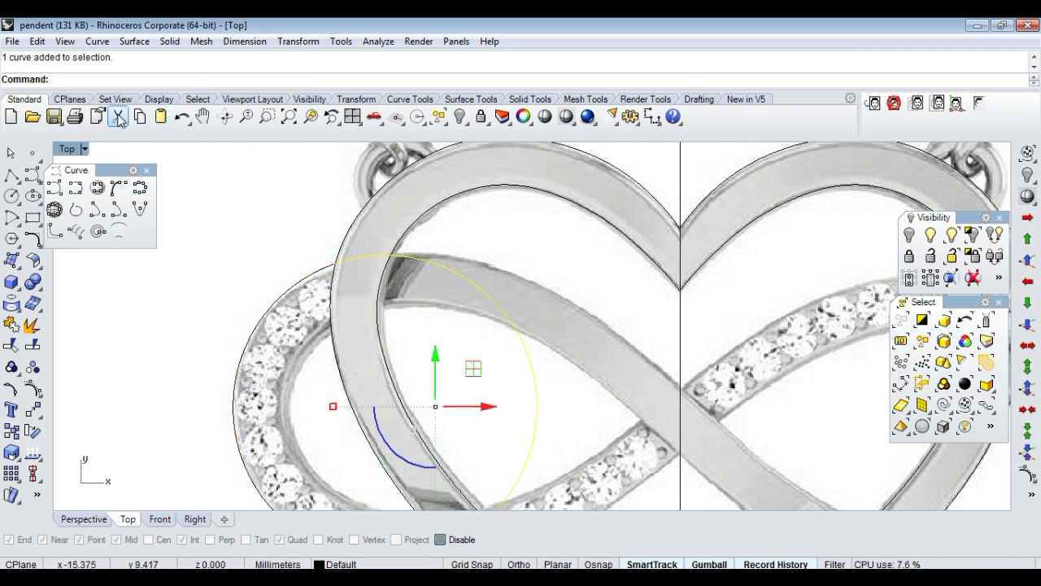
{"action": "left_click", "coordinate": [118, 116]}
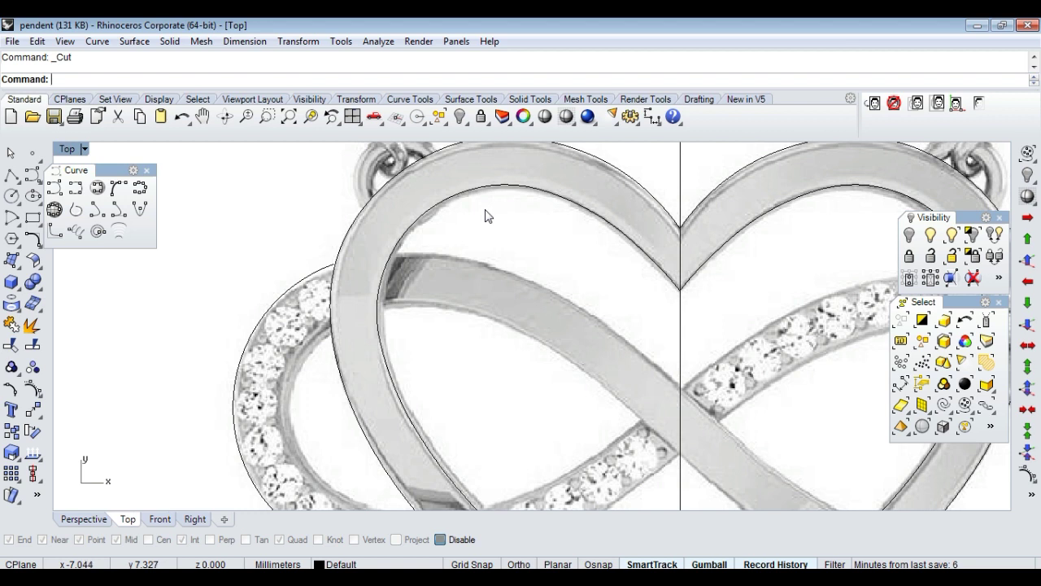
Start an interpolated curve where the left arc meets the heart, placing points along the band's upper edge.
{"action": "left_click", "coordinate": [76, 189]}
{"action": "scroll", "coordinate": [338, 266], "scroll_direction": "up", "scroll_amount": 3}
{"action": "scroll", "coordinate": [338, 265], "scroll_direction": "up", "scroll_amount": 3}
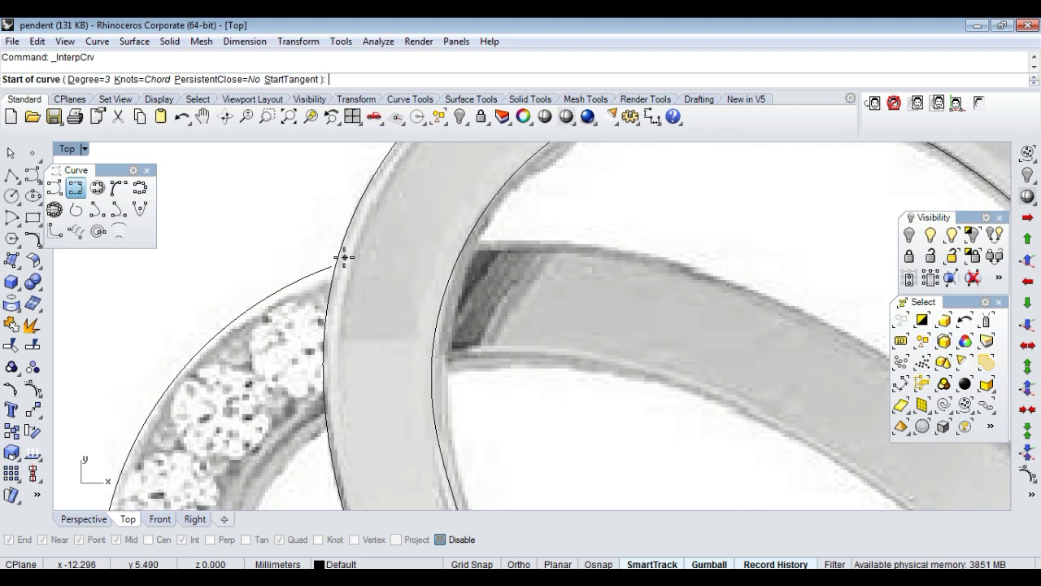
{"action": "scroll", "coordinate": [336, 263], "scroll_direction": "up", "scroll_amount": 3}
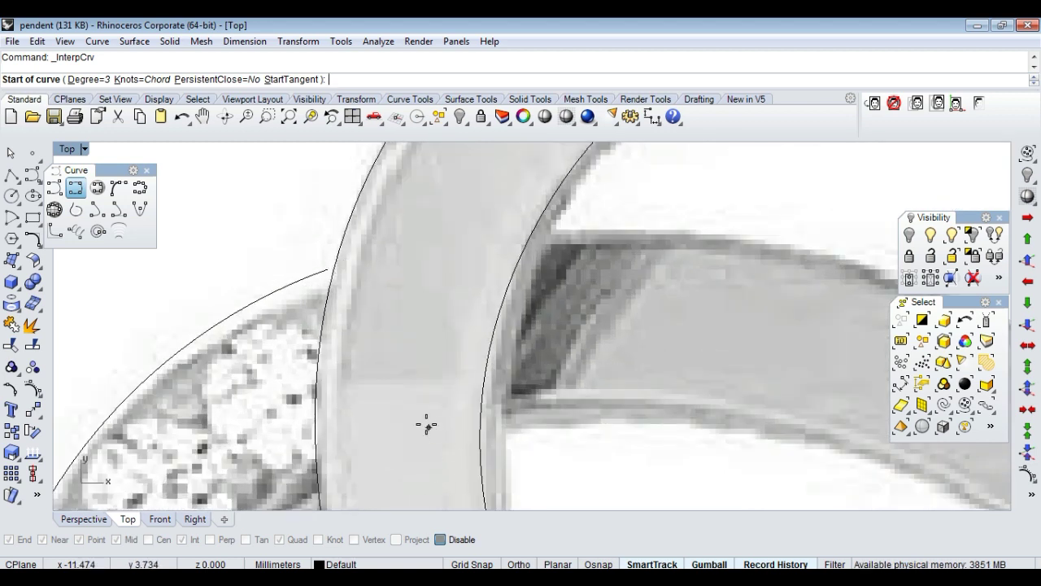
{"action": "left_click", "coordinate": [332, 278]}
{"action": "scroll", "coordinate": [329, 342], "scroll_direction": "down", "scroll_amount": 2}
{"action": "scroll", "coordinate": [366, 382], "scroll_direction": "down", "scroll_amount": 2}
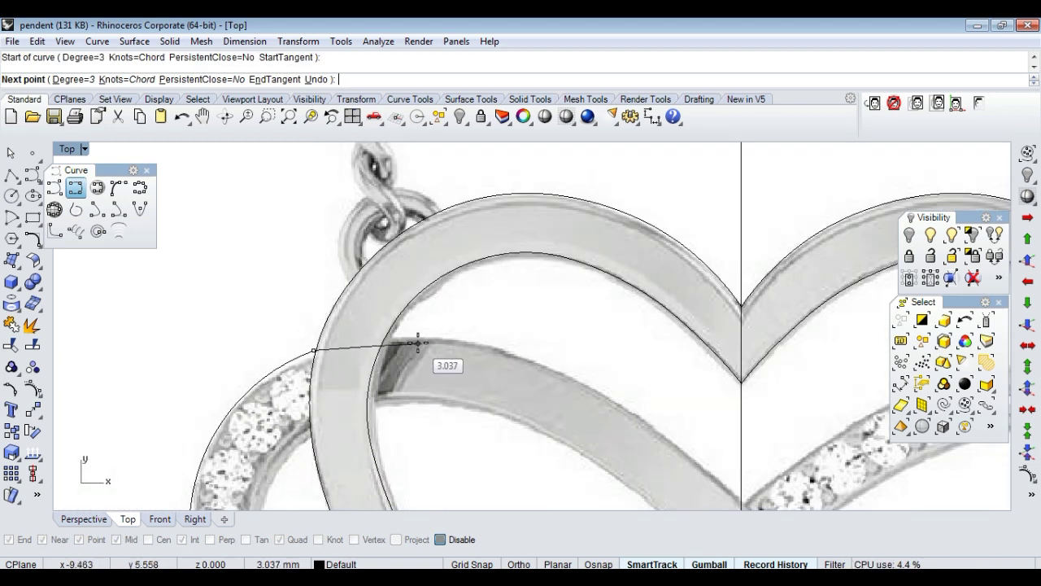
{"action": "scroll", "coordinate": [402, 342], "scroll_direction": "down", "scroll_amount": 1}
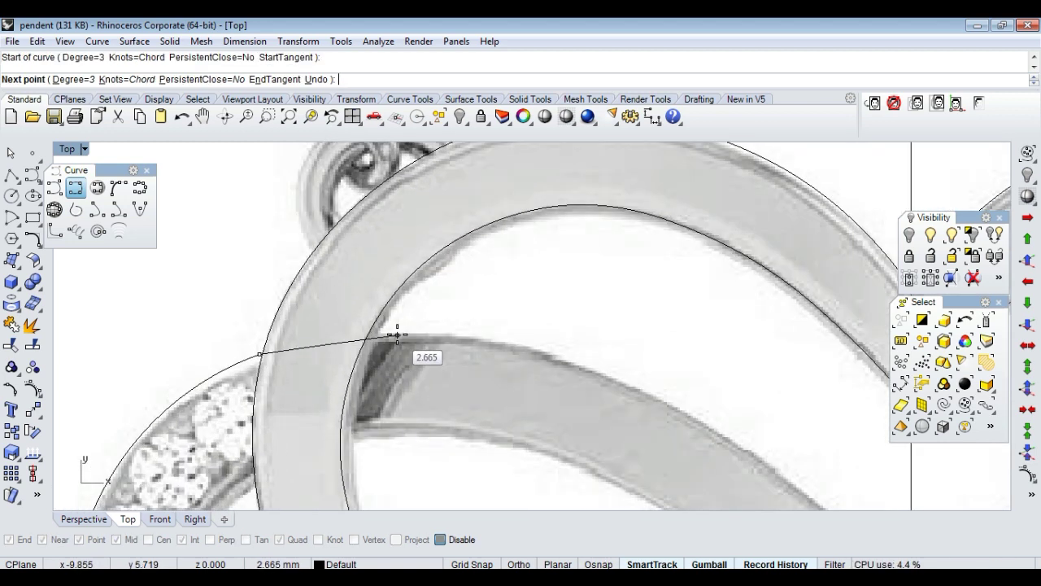
{"action": "left_click", "coordinate": [346, 334]}
{"action": "left_click", "coordinate": [347, 333]}
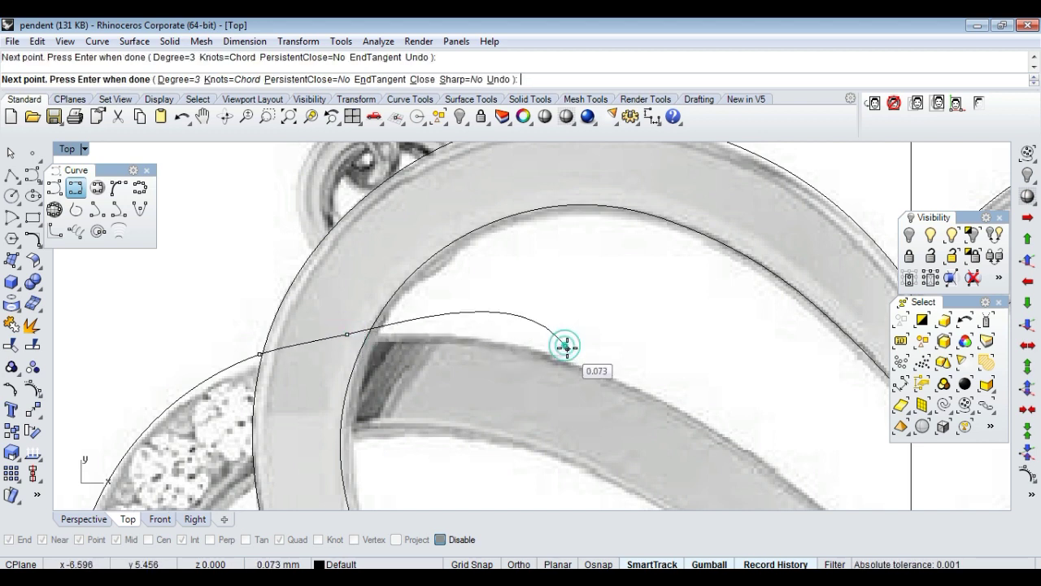
{"action": "scroll", "coordinate": [529, 340], "scroll_direction": "up", "scroll_amount": 1}
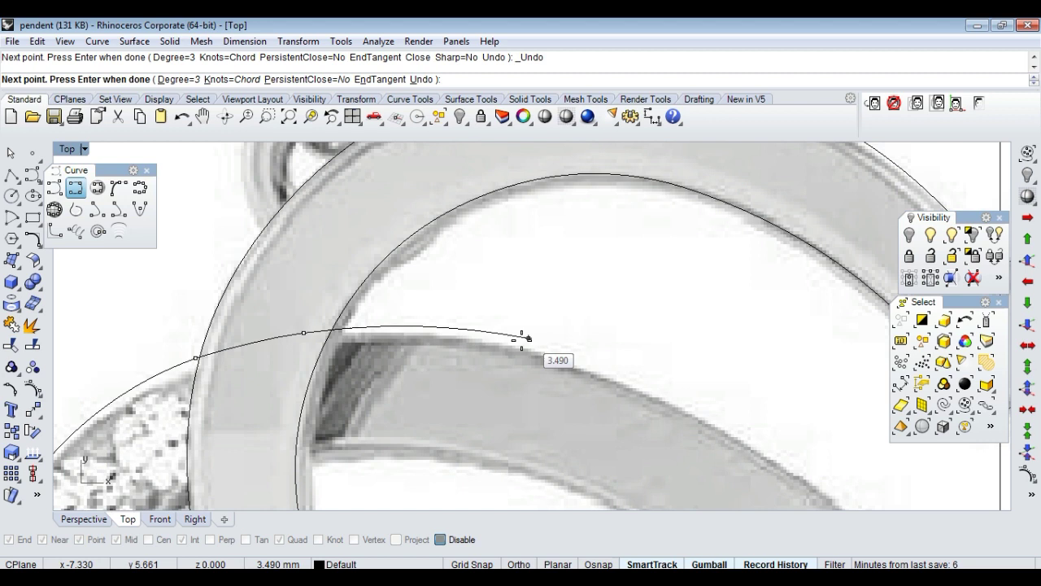
{"action": "left_click", "coordinate": [509, 341]}
{"action": "scroll", "coordinate": [509, 340], "scroll_direction": "down", "scroll_amount": 2}
{"action": "scroll", "coordinate": [453, 302], "scroll_direction": "up", "scroll_amount": 1}
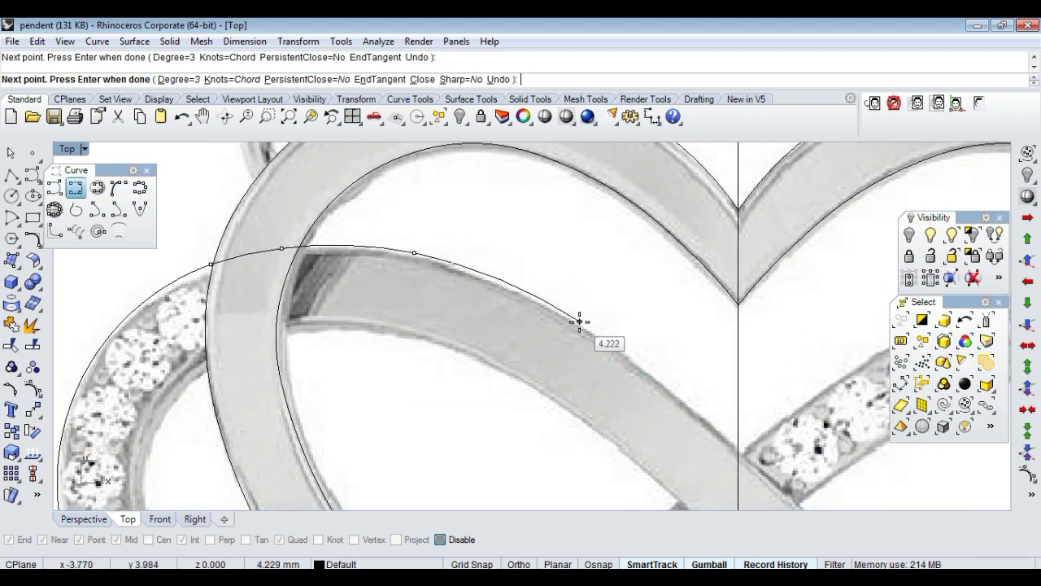
{"action": "left_click", "coordinate": [583, 326]}
Continue the curve through the heart's centre crossing, around the right loop and along the upper band.
{"action": "right_click_drag", "start_coordinate": [655, 411], "coordinate": [464, 275]}
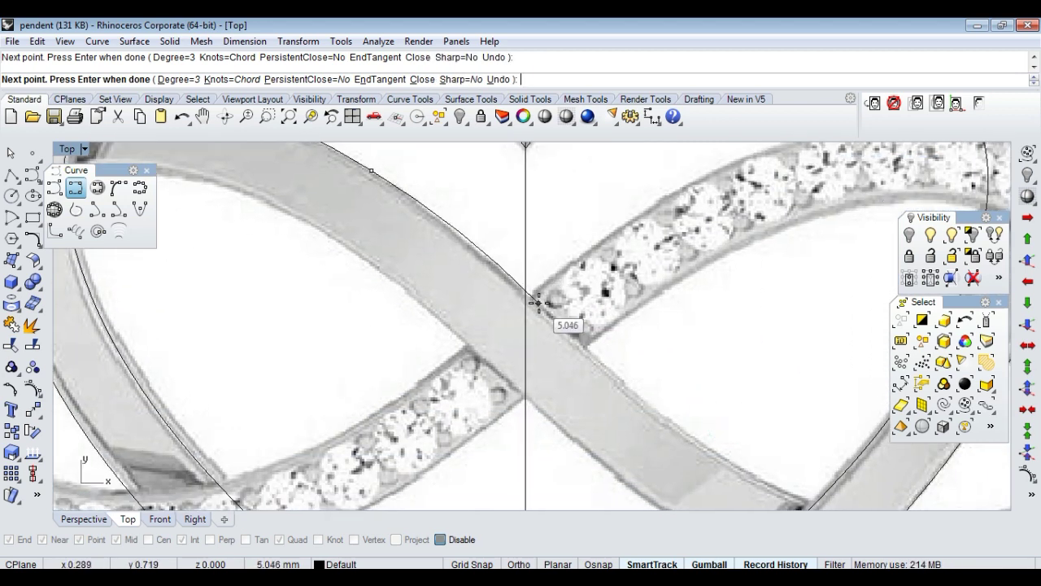
{"action": "right_click_drag", "start_coordinate": [658, 425], "coordinate": [549, 314]}
{"action": "left_click", "coordinate": [529, 320]}
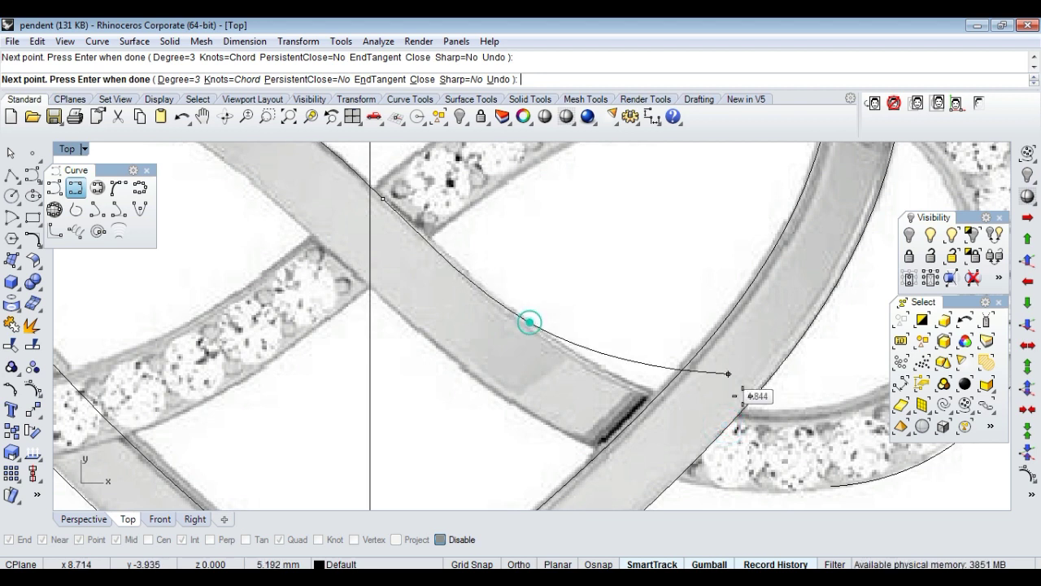
{"action": "right_click_drag", "start_coordinate": [738, 394], "coordinate": [555, 355]}
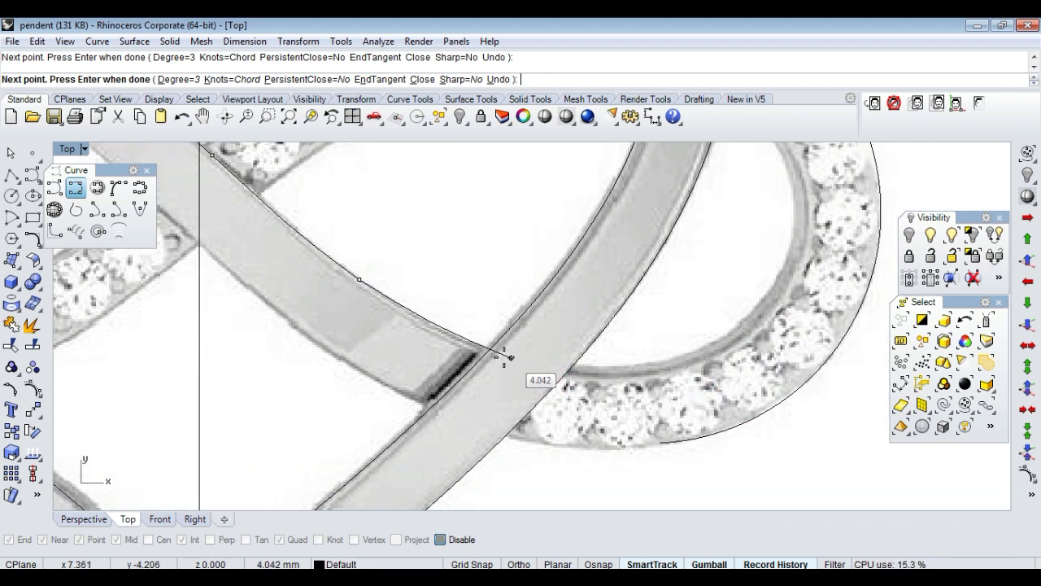
{"action": "left_click", "coordinate": [483, 349]}
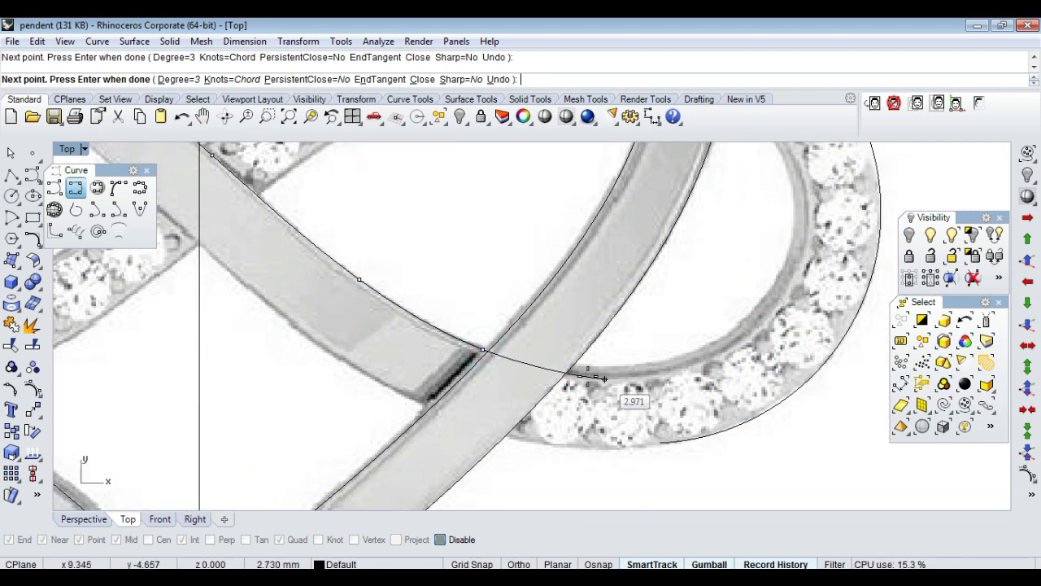
{"action": "left_click", "coordinate": [585, 371]}
{"action": "right_click_drag", "start_coordinate": [805, 366], "coordinate": [667, 381]}
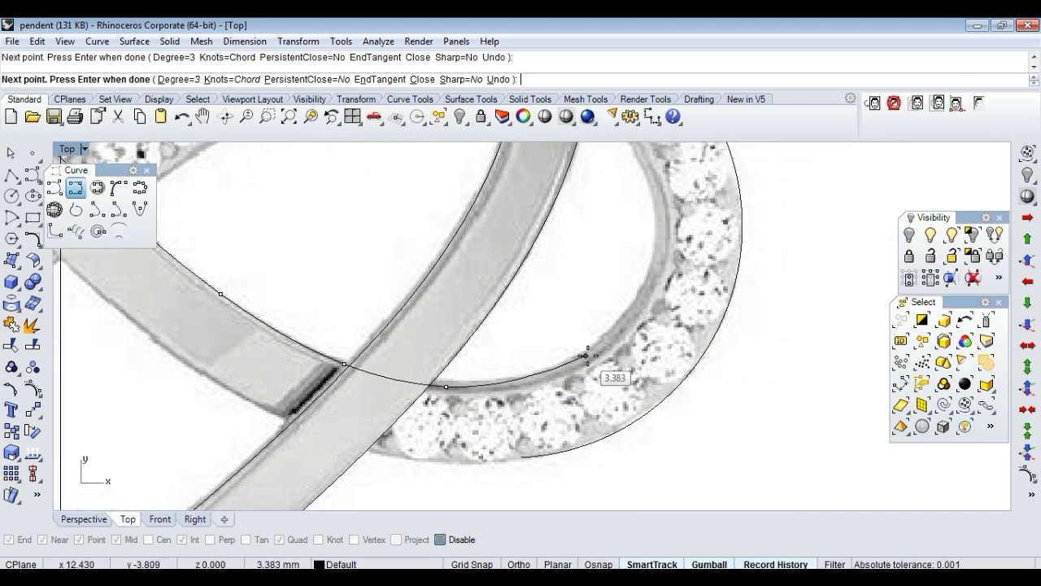
{"action": "scroll", "coordinate": [642, 280], "scroll_direction": "up", "scroll_amount": 2}
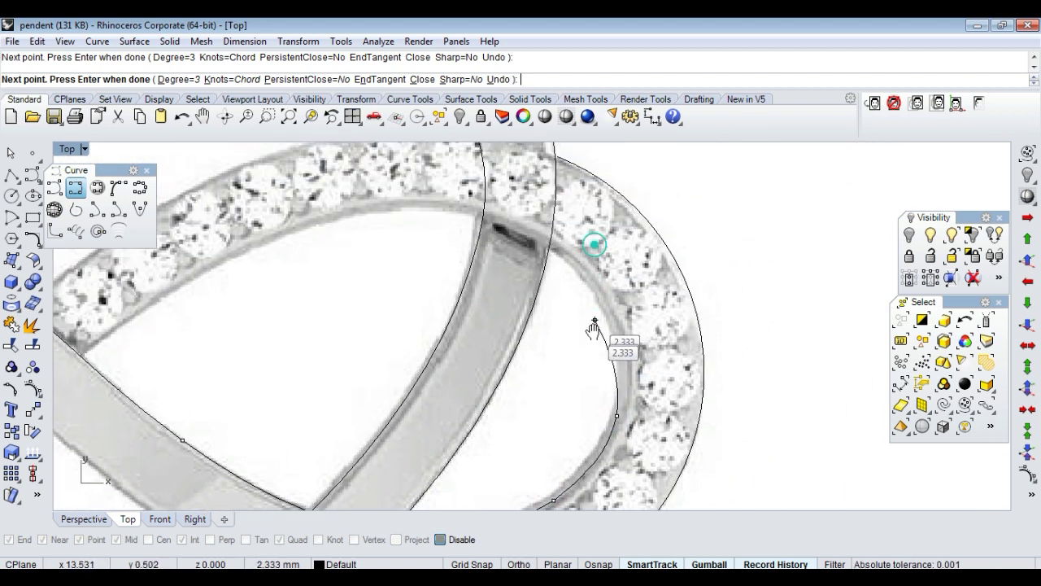
{"action": "scroll", "coordinate": [584, 292], "scroll_direction": "down", "scroll_amount": 2}
{"action": "left_click", "coordinate": [584, 291]}
{"action": "right_click_drag", "start_coordinate": [540, 302], "coordinate": [679, 322]}
{"action": "left_click", "coordinate": [634, 257]}
{"action": "left_click", "coordinate": [505, 246]}
Carry the curve past the band crossing, around the left loop and lower band, closing it at the start.
{"action": "right_click_drag", "start_coordinate": [505, 245], "coordinate": [672, 185]}
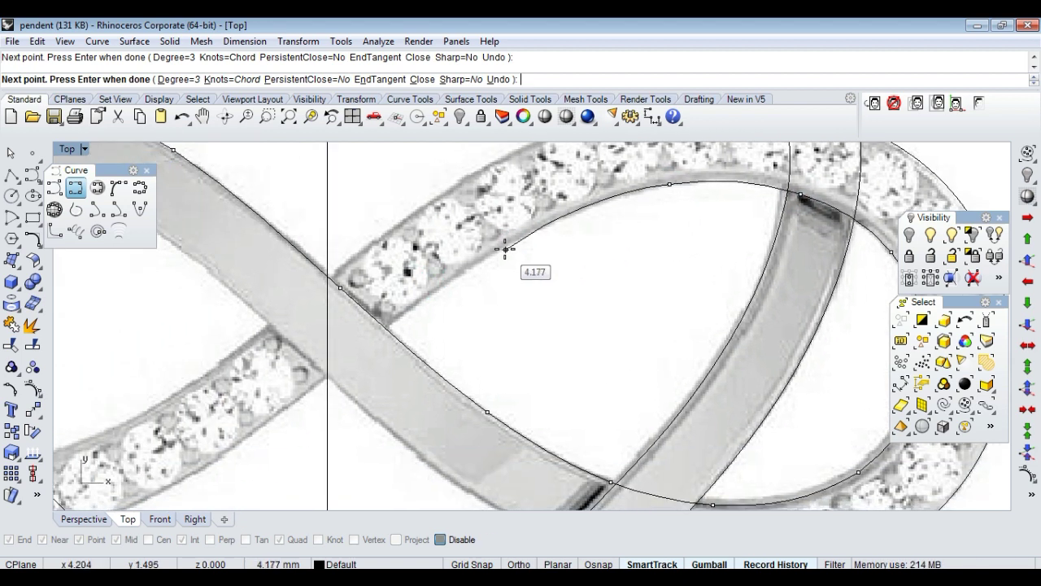
{"action": "left_click", "coordinate": [448, 295]}
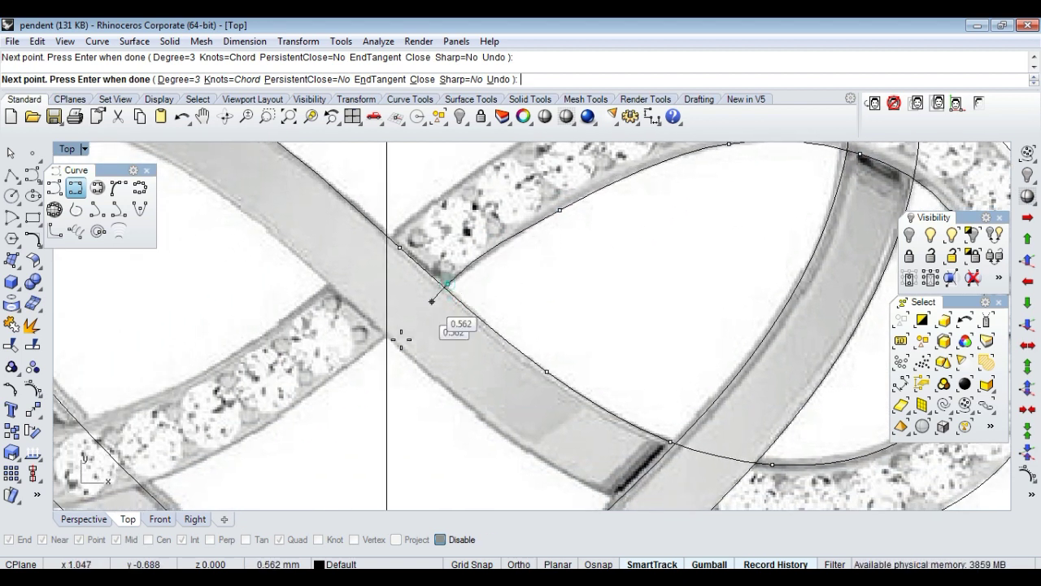
{"action": "right_click_drag", "start_coordinate": [397, 345], "coordinate": [491, 257]}
{"action": "left_click", "coordinate": [428, 291]}
{"action": "right_click_drag", "start_coordinate": [373, 336], "coordinate": [556, 270]}
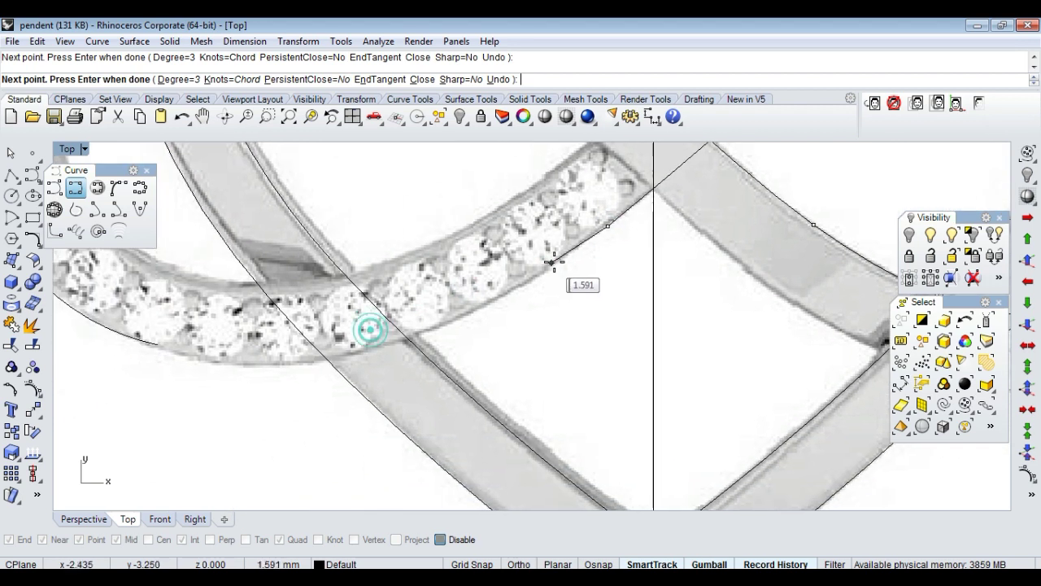
{"action": "left_click", "coordinate": [504, 298]}
{"action": "right_click_drag", "start_coordinate": [398, 350], "coordinate": [504, 277]}
{"action": "left_click", "coordinate": [493, 276]}
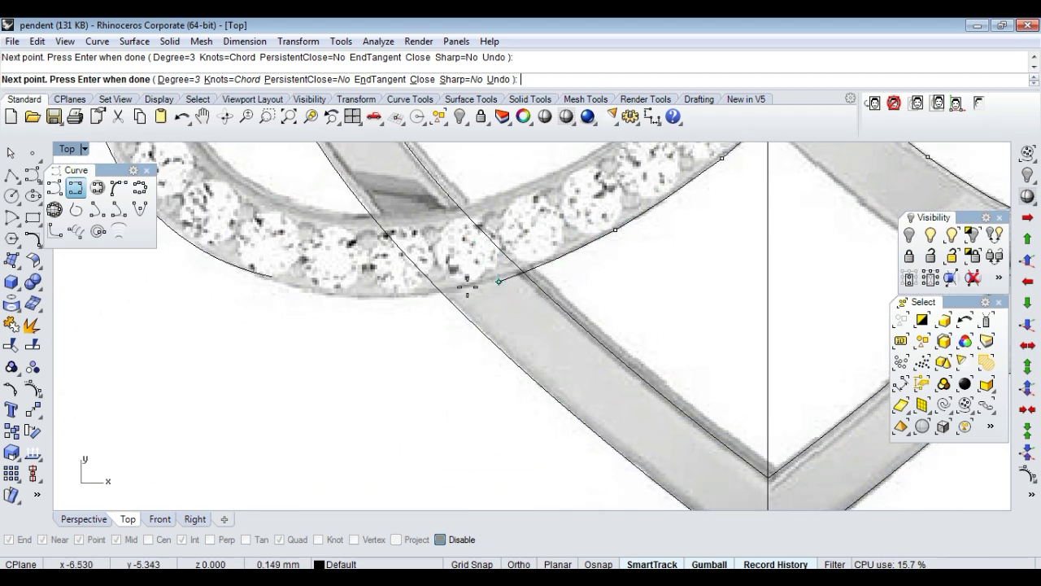
{"action": "right_click_drag", "start_coordinate": [423, 303], "coordinate": [627, 302]}
{"action": "left_click", "coordinate": [587, 298]}
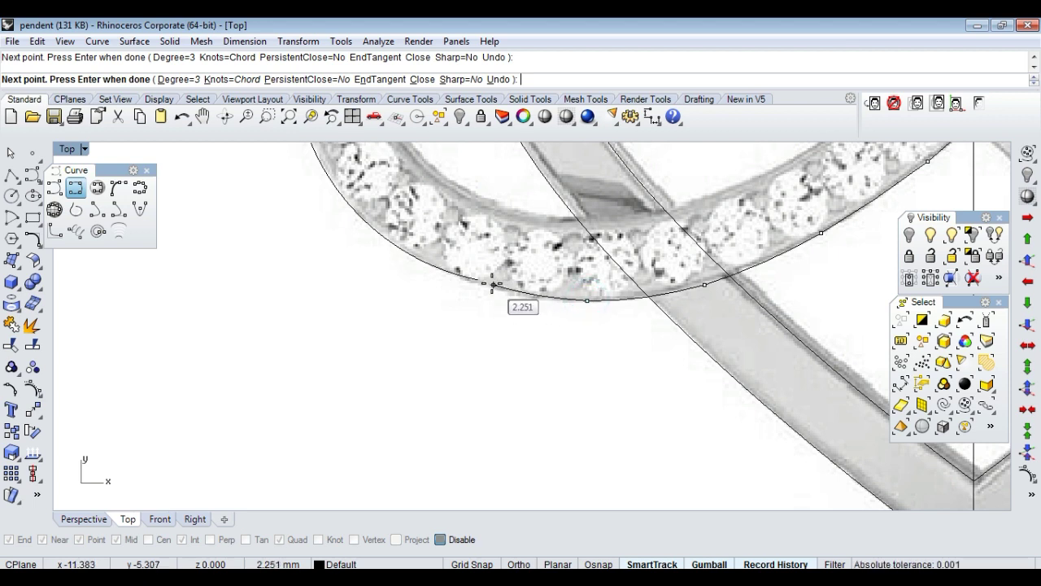
{"action": "scroll", "coordinate": [482, 284], "scroll_direction": "up", "scroll_amount": 2}
{"action": "left_click", "coordinate": [472, 279]}
{"action": "scroll", "coordinate": [533, 326], "scroll_direction": "down", "scroll_amount": 5}
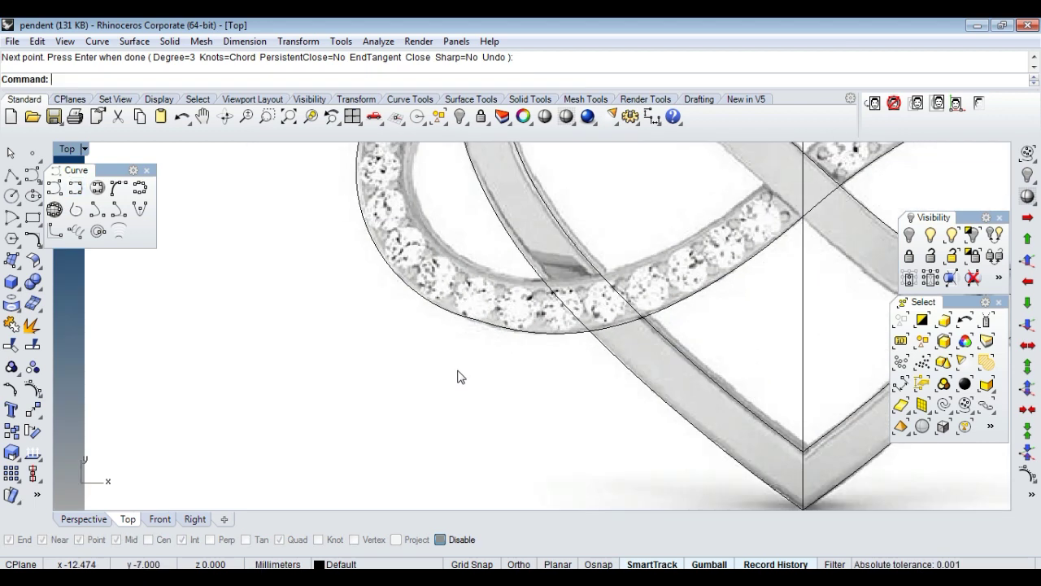
{"action": "scroll", "coordinate": [536, 328], "scroll_direction": "down", "scroll_amount": 3}
{"action": "right_click_drag", "start_coordinate": [661, 291], "coordinate": [635, 303]}
Select the traced infinity curve and offset it to one side.
{"action": "scroll", "coordinate": [525, 322], "scroll_direction": "up", "scroll_amount": 1}
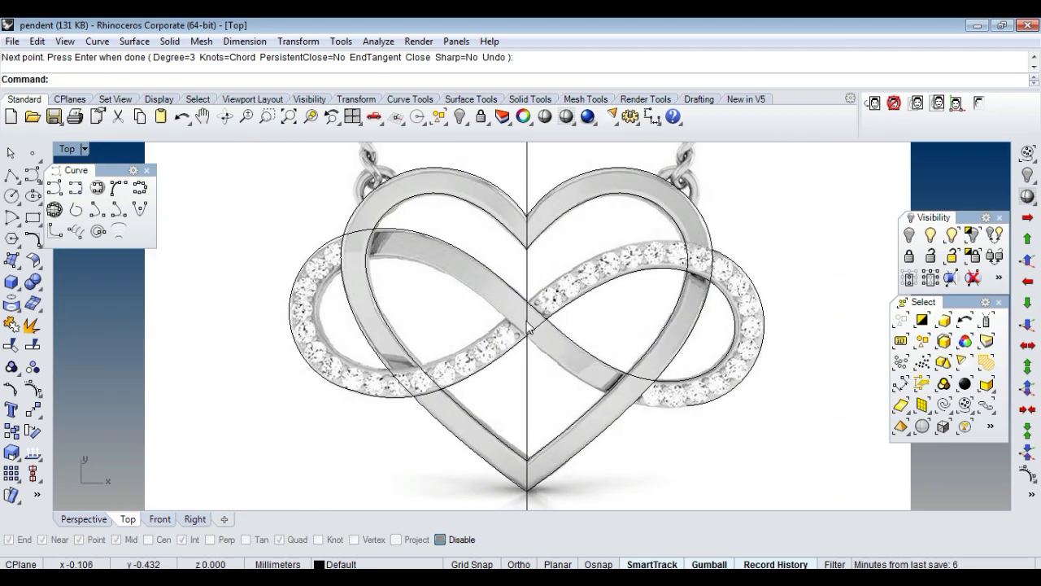
{"action": "scroll", "coordinate": [514, 317], "scroll_direction": "up", "scroll_amount": 2}
{"action": "scroll", "coordinate": [577, 317], "scroll_direction": "up", "scroll_amount": 3}
{"action": "scroll", "coordinate": [553, 296], "scroll_direction": "down", "scroll_amount": 2}
{"action": "left_click", "coordinate": [543, 293]}
{"action": "scroll", "coordinate": [528, 295], "scroll_direction": "up", "scroll_amount": 1}
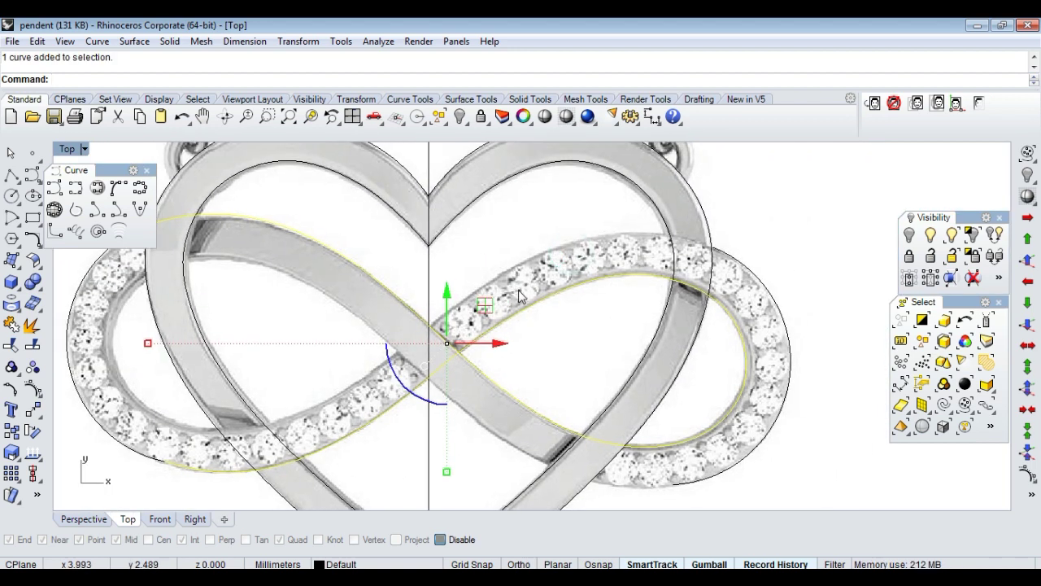
{"action": "right_click", "coordinate": [520, 297]}
{"action": "left_click", "coordinate": [503, 251]}
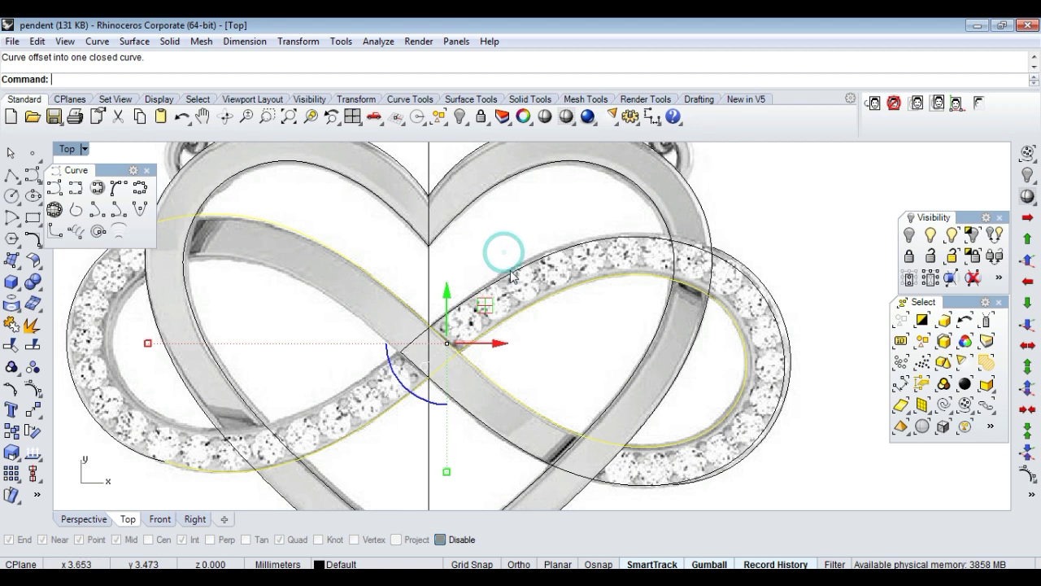
Offset the infinity curve again at a 1.8 distance toward the other side.
{"action": "scroll", "coordinate": [511, 276], "scroll_direction": "up", "scroll_amount": 1}
{"action": "right_click", "coordinate": [538, 275]}
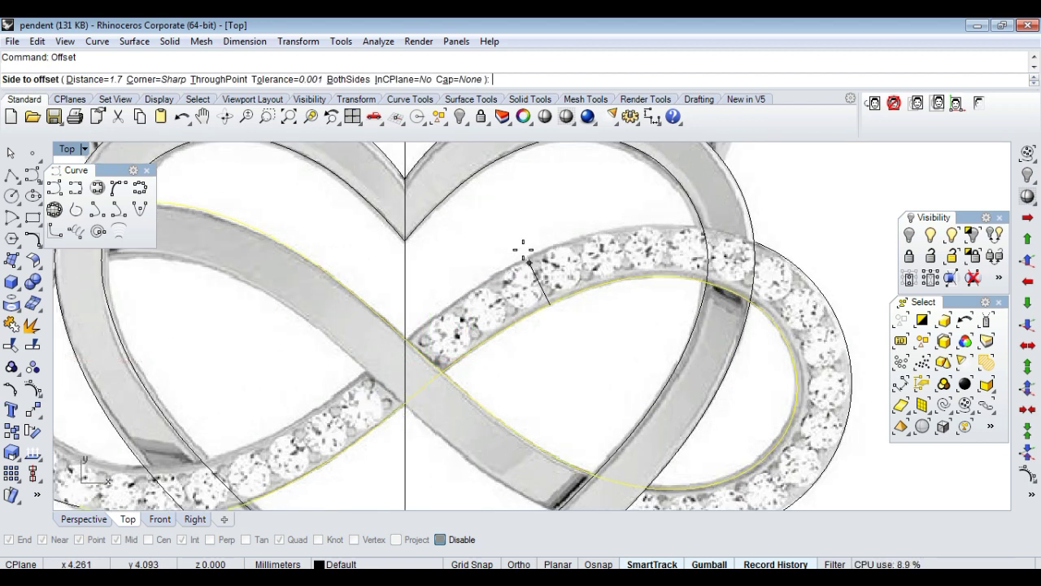
{"action": "type", "text": "1.8"}
{"action": "key", "text": "Return"}
{"action": "left_click", "coordinate": [521, 257]}
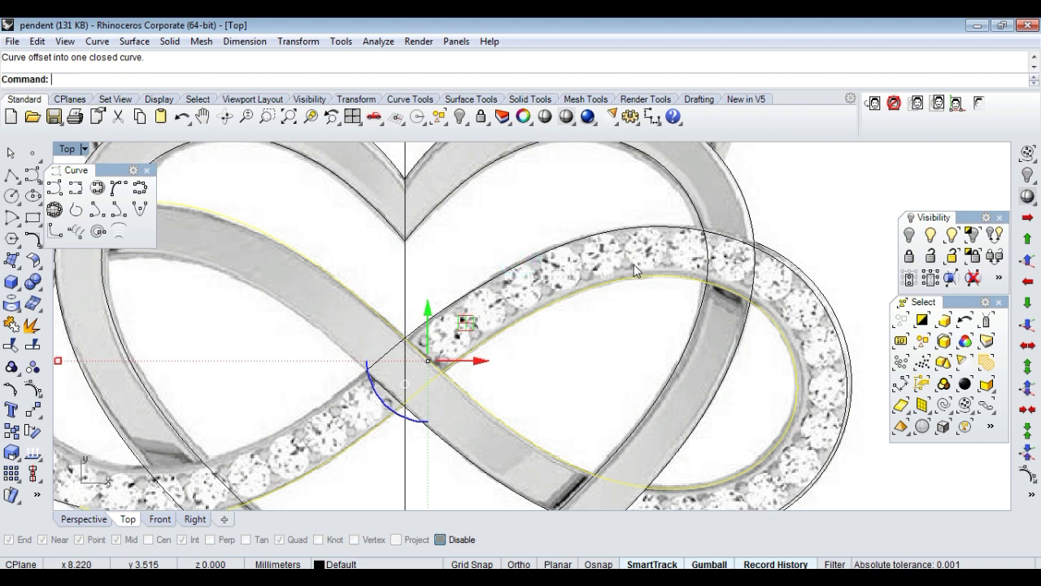
{"action": "scroll", "coordinate": [636, 270], "scroll_direction": "down", "scroll_amount": 1}
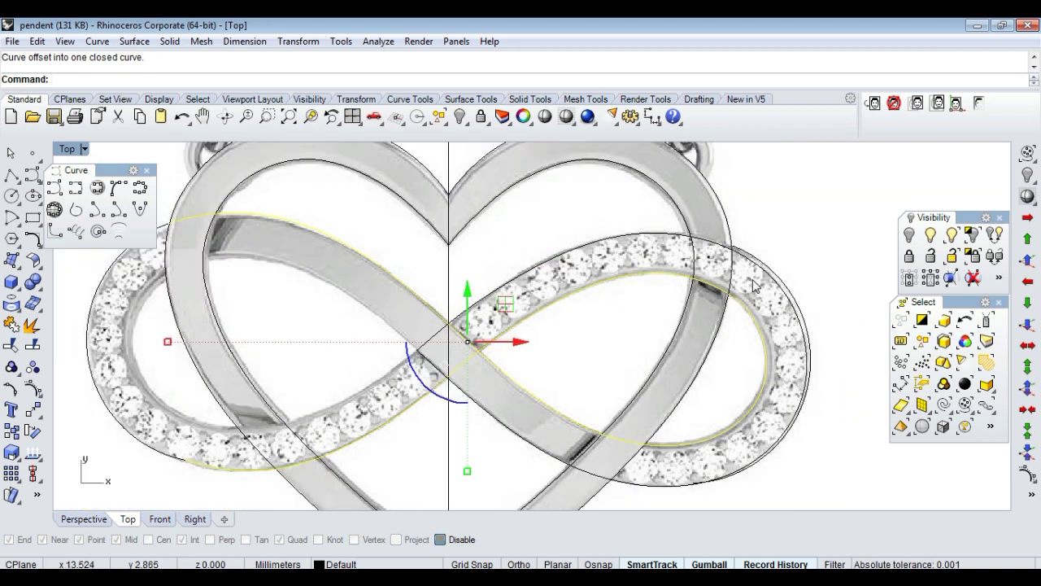
Deselect the offset curve and undo the last offset.
{"action": "scroll", "coordinate": [698, 262], "scroll_direction": "down", "scroll_amount": 1}
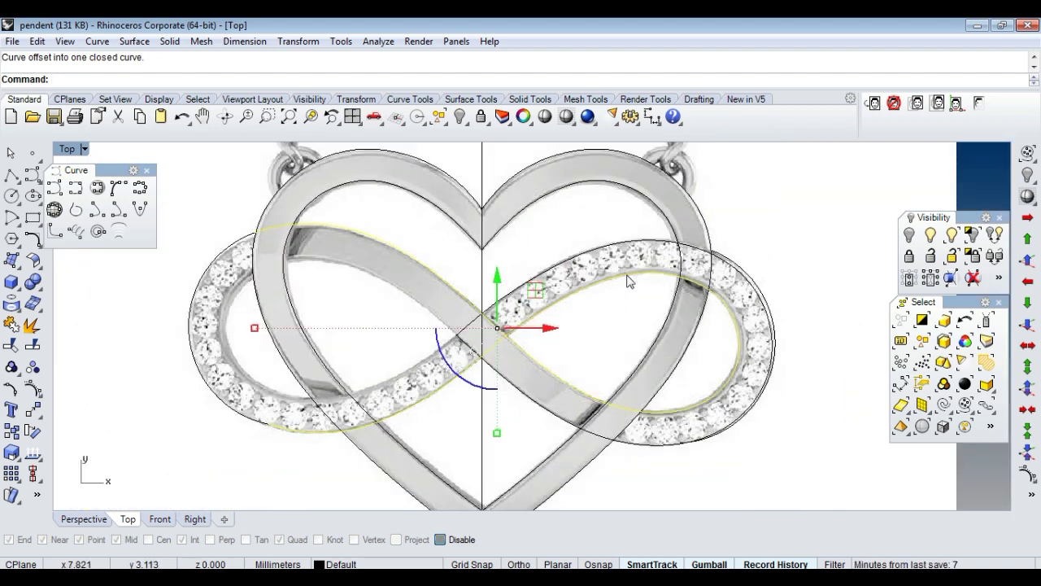
{"action": "left_click", "coordinate": [817, 346]}
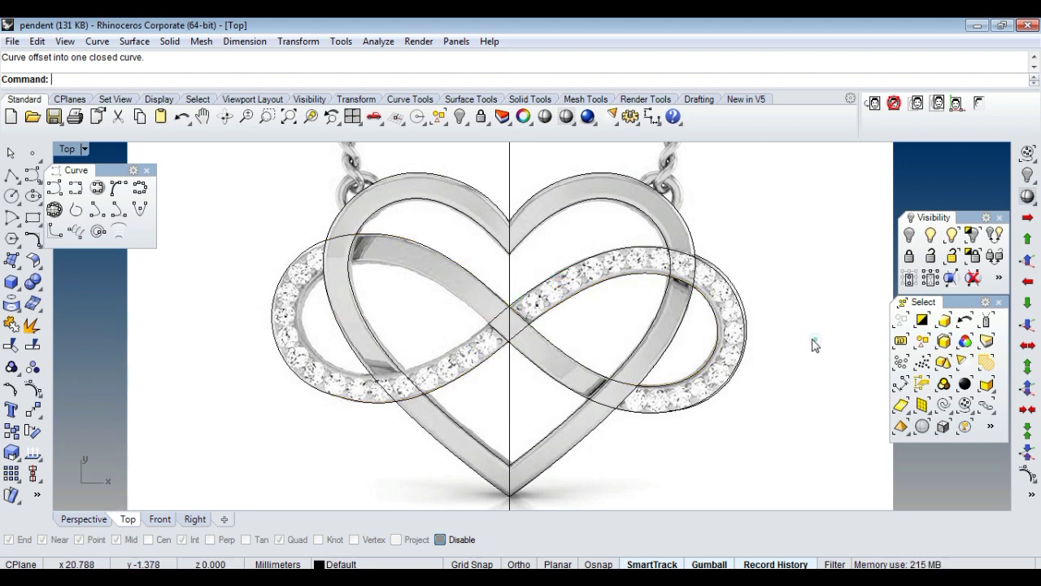
{"action": "scroll", "coordinate": [742, 323], "scroll_direction": "up", "scroll_amount": 2}
{"action": "scroll", "coordinate": [745, 325], "scroll_direction": "down", "scroll_amount": 1}
{"action": "scroll", "coordinate": [747, 326], "scroll_direction": "down", "scroll_amount": 1}
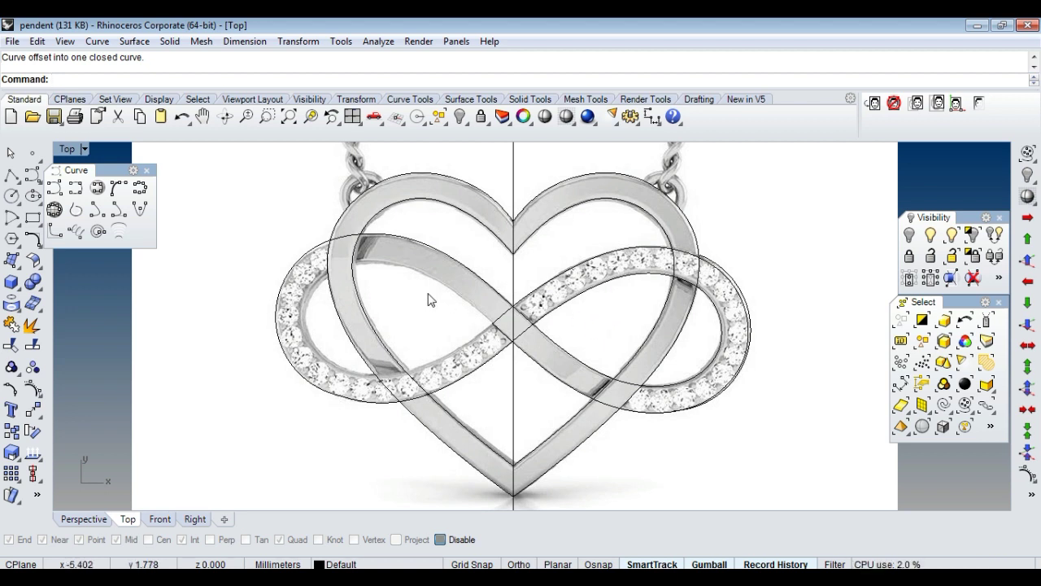
{"action": "key", "text": "ctrl+z"}
Select both infinity curves and hide them with Ctrl+H.
{"action": "scroll", "coordinate": [769, 310], "scroll_direction": "up", "scroll_amount": 1}
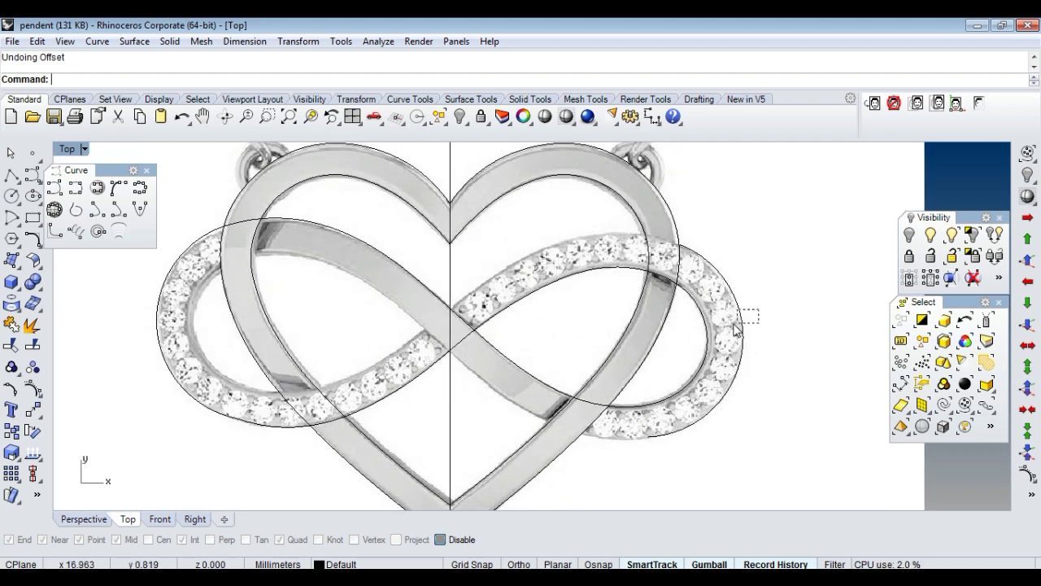
{"action": "left_click", "coordinate": [739, 329]}
{"action": "left_click", "coordinate": [387, 236]}
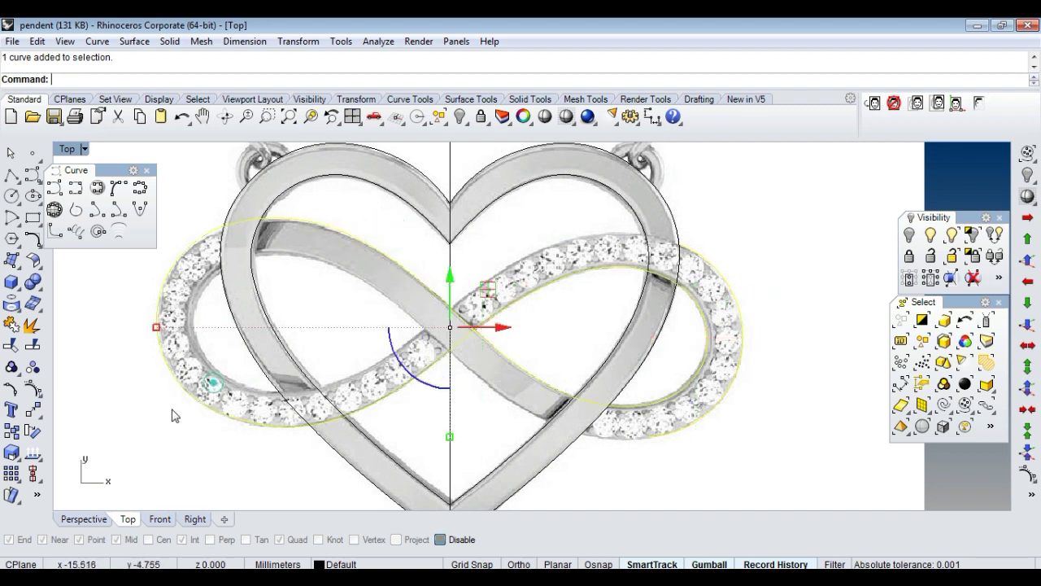
{"action": "key", "text": "ctrl+h"}
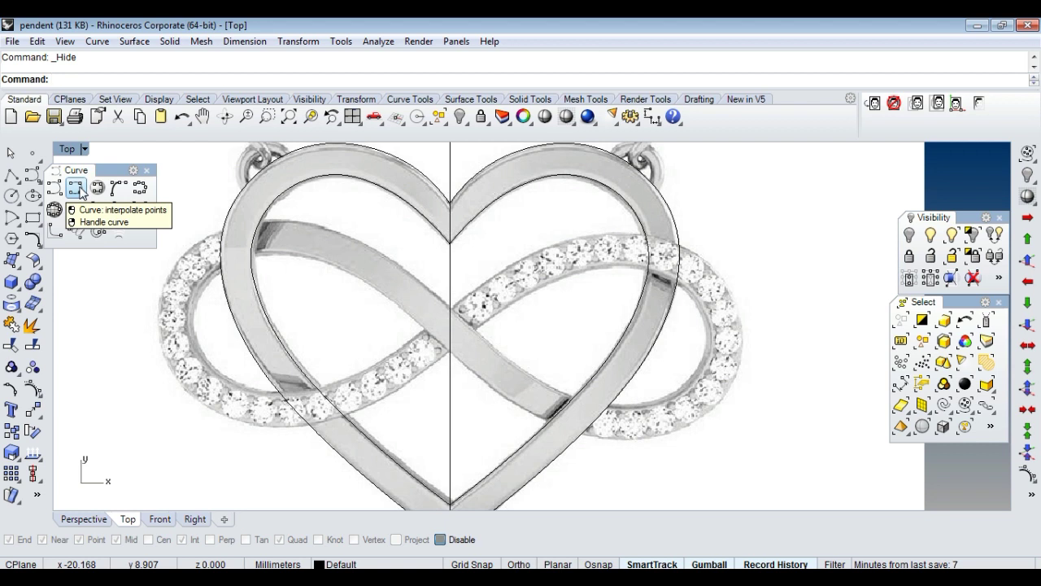
Trace a trial curve from the heart band's edge toward the centre, then undo it.
{"action": "left_click", "coordinate": [76, 188]}
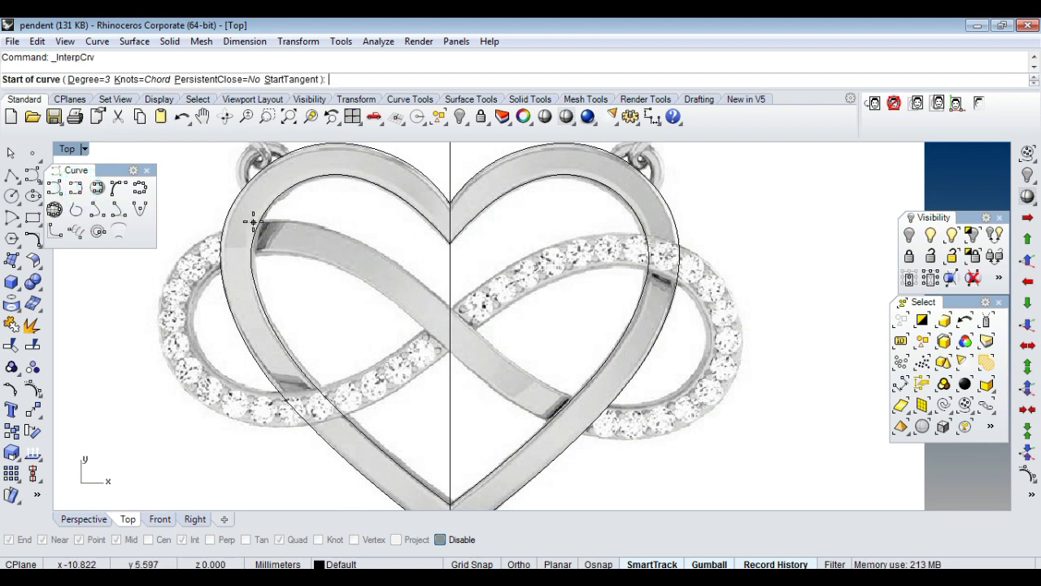
{"action": "scroll", "coordinate": [253, 221], "scroll_direction": "up", "scroll_amount": 5}
{"action": "left_click", "coordinate": [212, 226]}
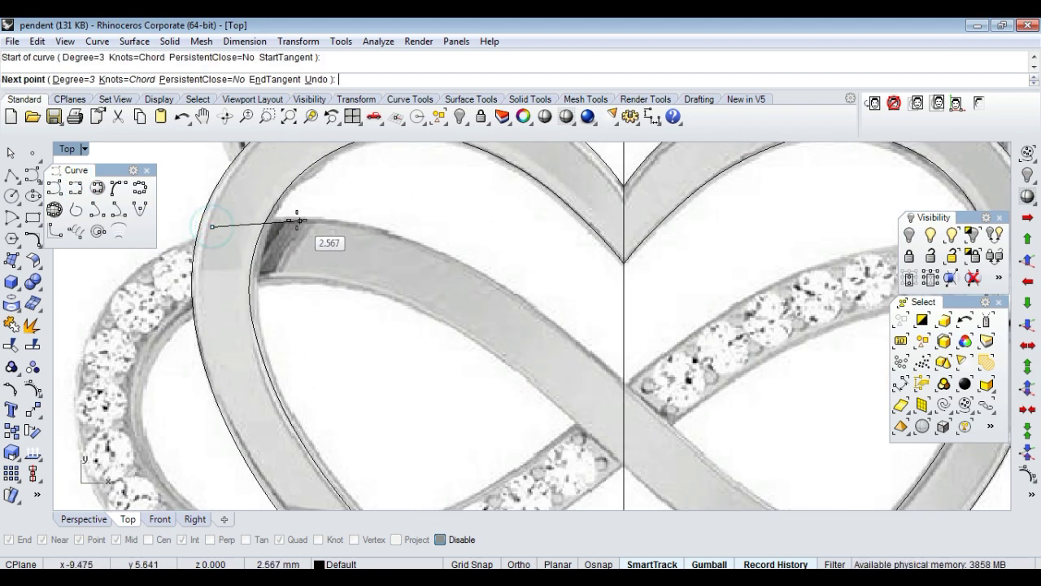
{"action": "left_click", "coordinate": [291, 218]}
{"action": "left_click", "coordinate": [473, 266]}
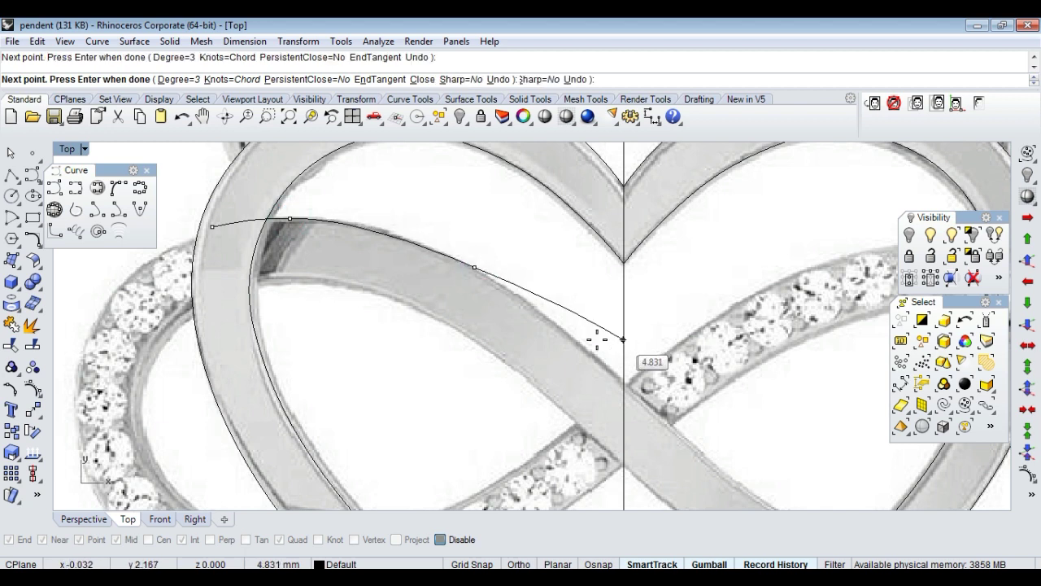
{"action": "right_click_drag", "start_coordinate": [626, 340], "coordinate": [464, 267]}
{"action": "left_click", "coordinate": [441, 289]}
{"action": "right_click", "coordinate": [589, 389]}
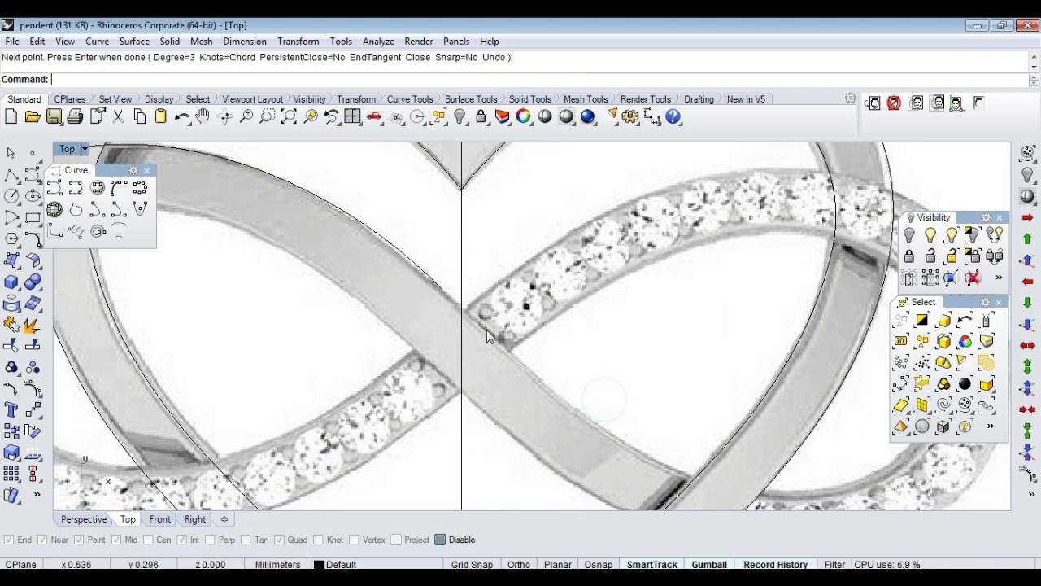
{"action": "scroll", "coordinate": [528, 305], "scroll_direction": "down", "scroll_amount": 3}
{"action": "scroll", "coordinate": [252, 228], "scroll_direction": "up", "scroll_amount": 3}
{"action": "key", "text": "ctrl+z"}
Redraw a four-point curve along the band from the heart's edge to the crossing.
{"action": "key", "text": "Return"}
{"action": "scroll", "coordinate": [252, 227], "scroll_direction": "up", "scroll_amount": 2}
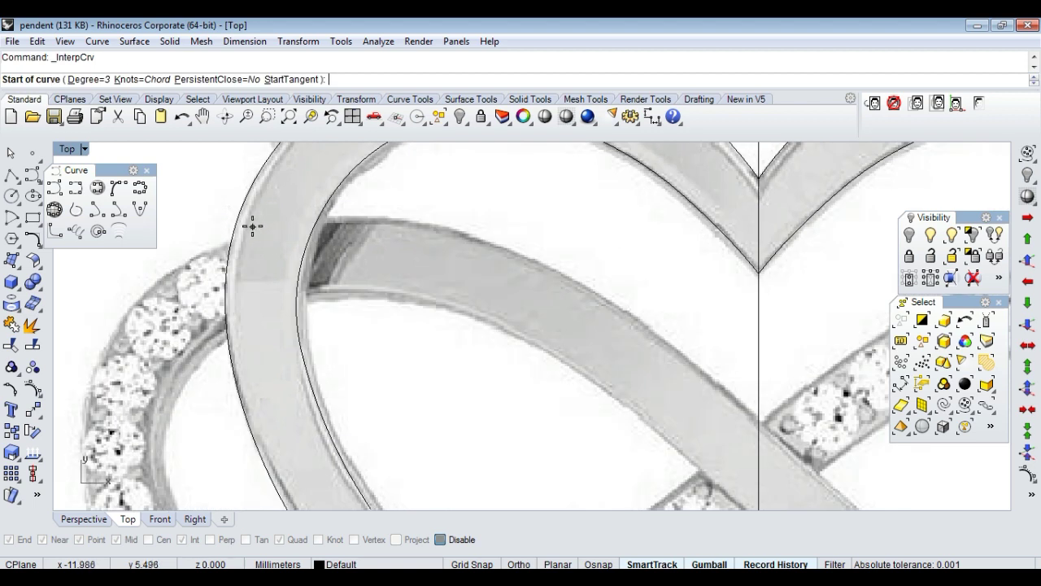
{"action": "left_click", "coordinate": [252, 227]}
{"action": "left_click", "coordinate": [346, 217]}
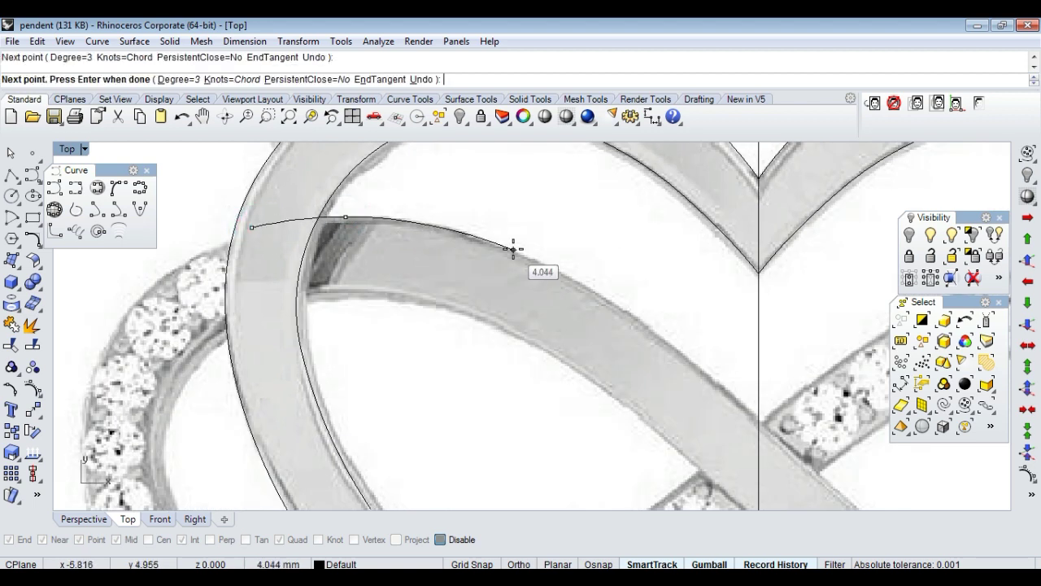
{"action": "left_click", "coordinate": [513, 248]}
{"action": "right_click_drag", "start_coordinate": [715, 355], "coordinate": [530, 301]}
{"action": "left_click", "coordinate": [536, 302]}
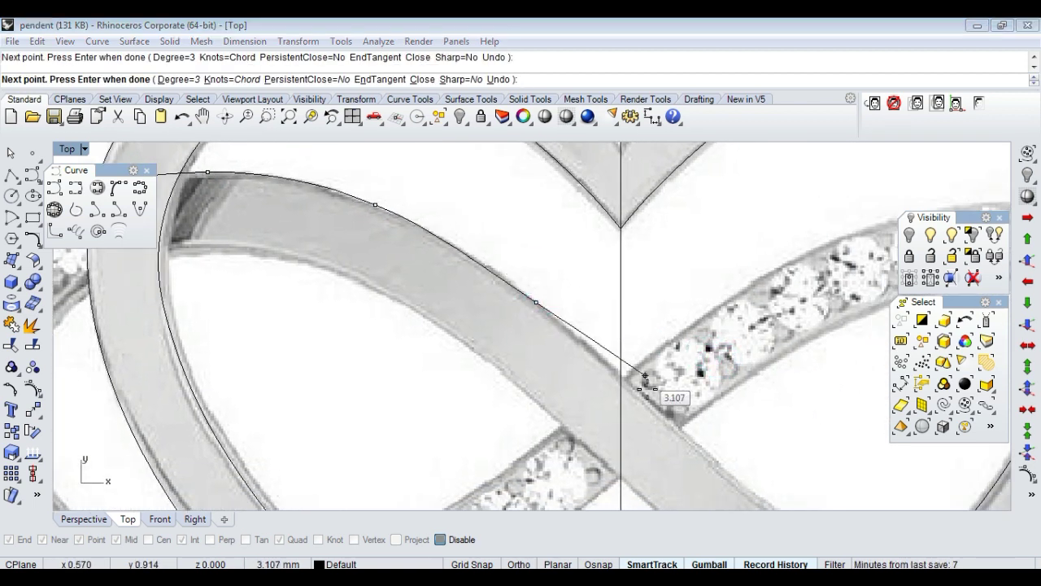
{"action": "key", "text": "Return"}
{"action": "scroll", "coordinate": [569, 304], "scroll_direction": "down", "scroll_amount": 3}
{"action": "scroll", "coordinate": [403, 254], "scroll_direction": "up", "scroll_amount": 3}
Trace another curve further along the infinity band, then discard it with undo.
{"action": "key", "text": "Return"}
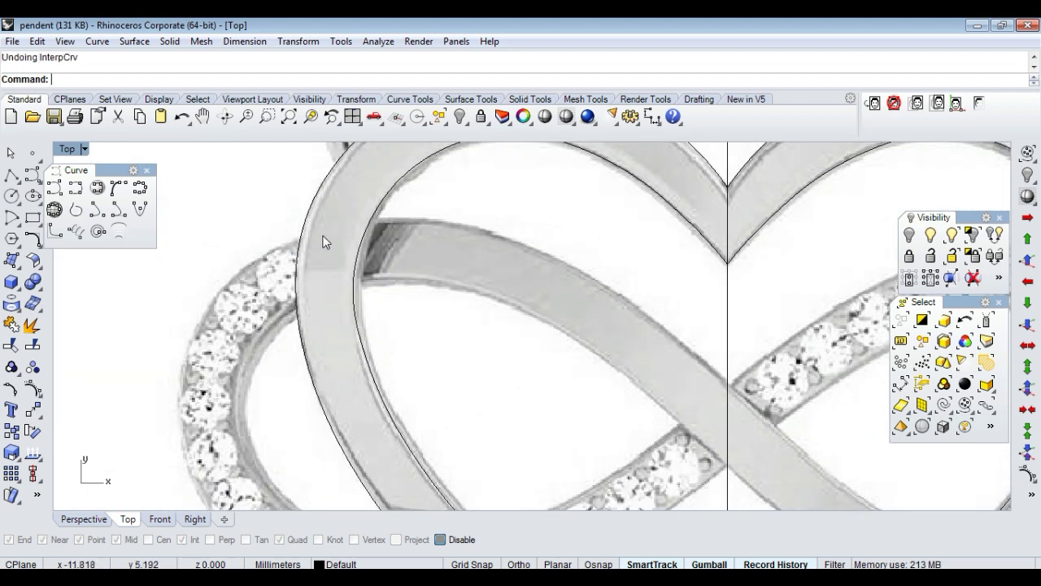
{"action": "left_click", "coordinate": [315, 224]}
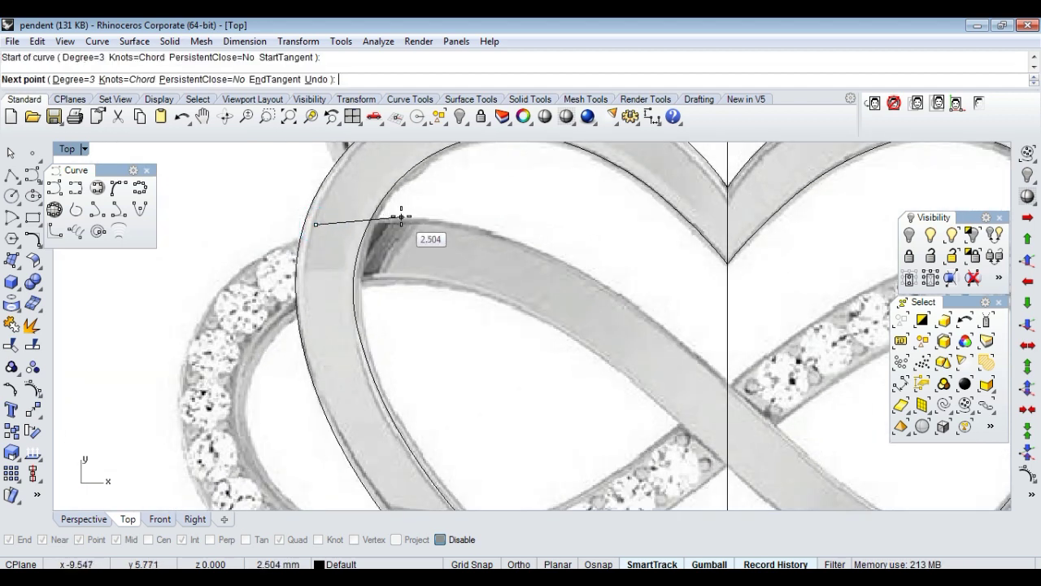
{"action": "left_click", "coordinate": [402, 217]}
{"action": "left_click", "coordinate": [553, 256]}
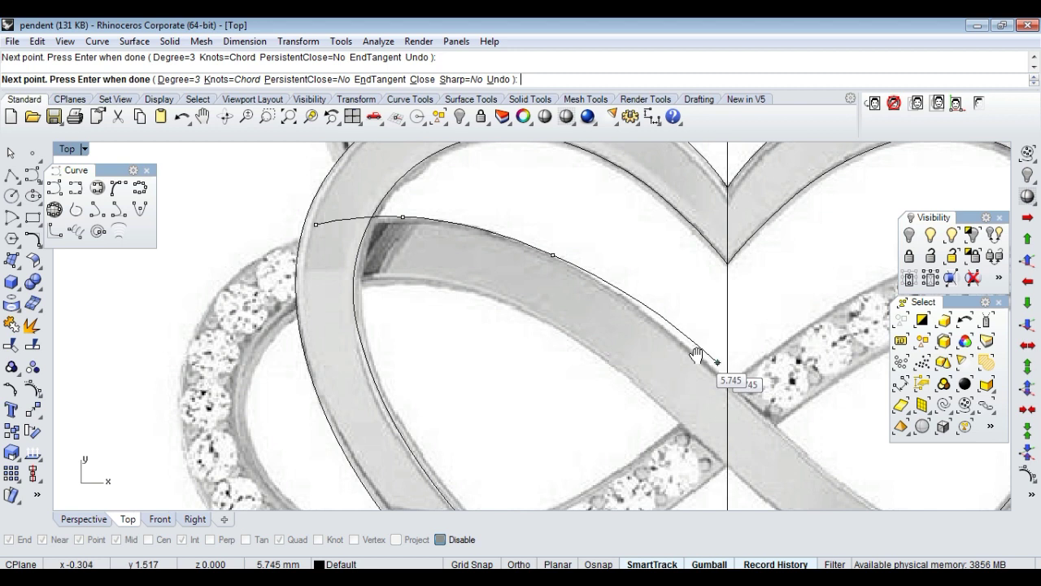
{"action": "right_click_drag", "start_coordinate": [697, 354], "coordinate": [627, 327]}
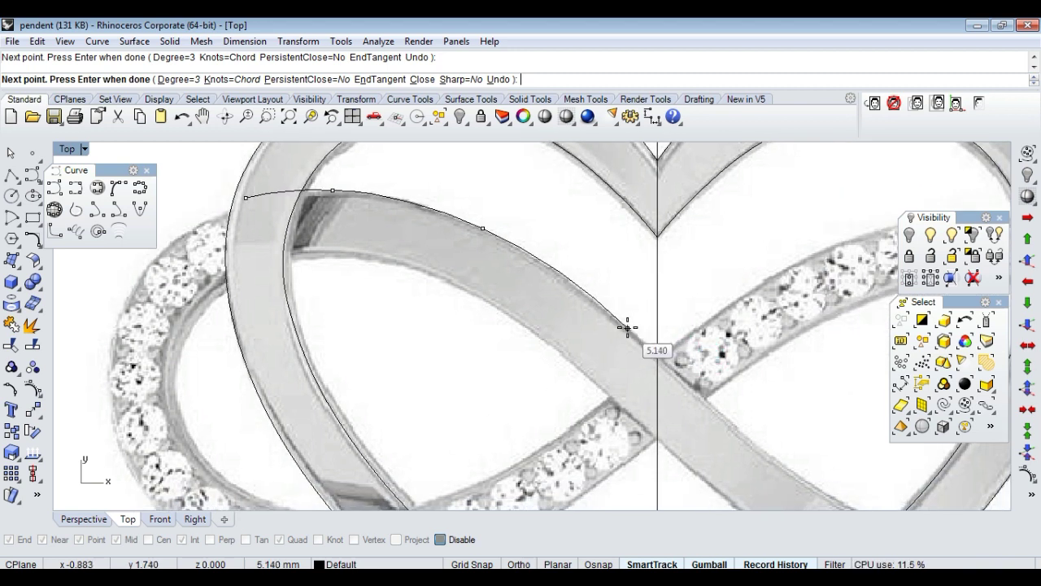
{"action": "left_click", "coordinate": [629, 332]}
{"action": "right_click_drag", "start_coordinate": [712, 392], "coordinate": [601, 327]}
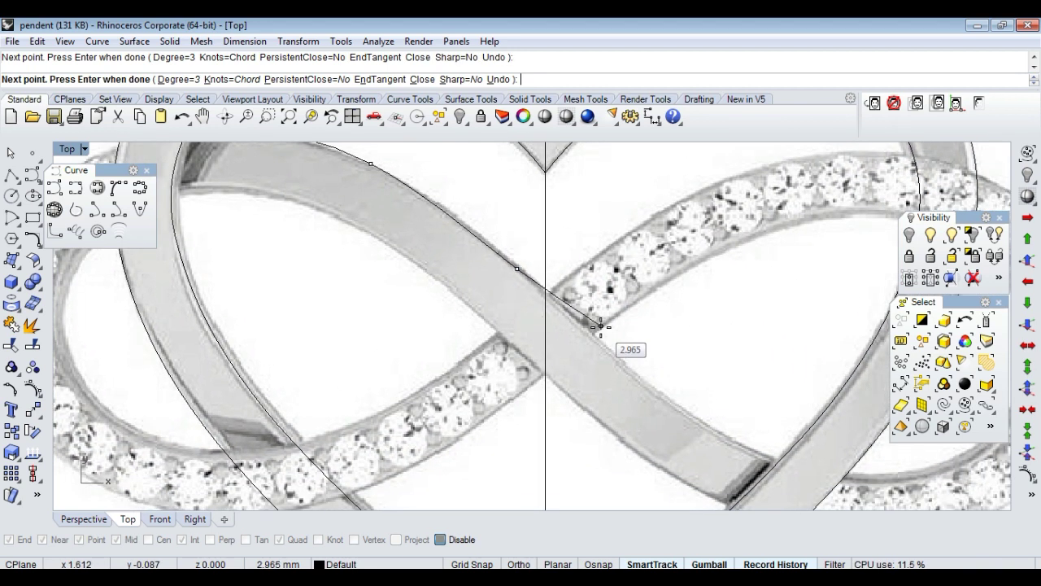
{"action": "left_click", "coordinate": [604, 344]}
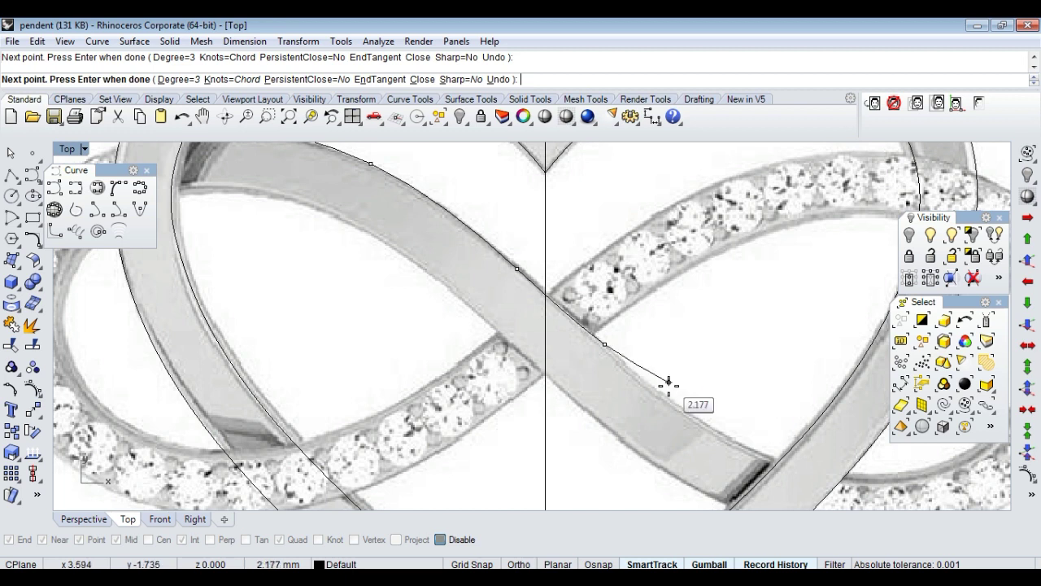
{"action": "key", "text": "Return"}
{"action": "scroll", "coordinate": [650, 349], "scroll_direction": "down", "scroll_amount": 5}
{"action": "key", "text": "ctrl+z"}
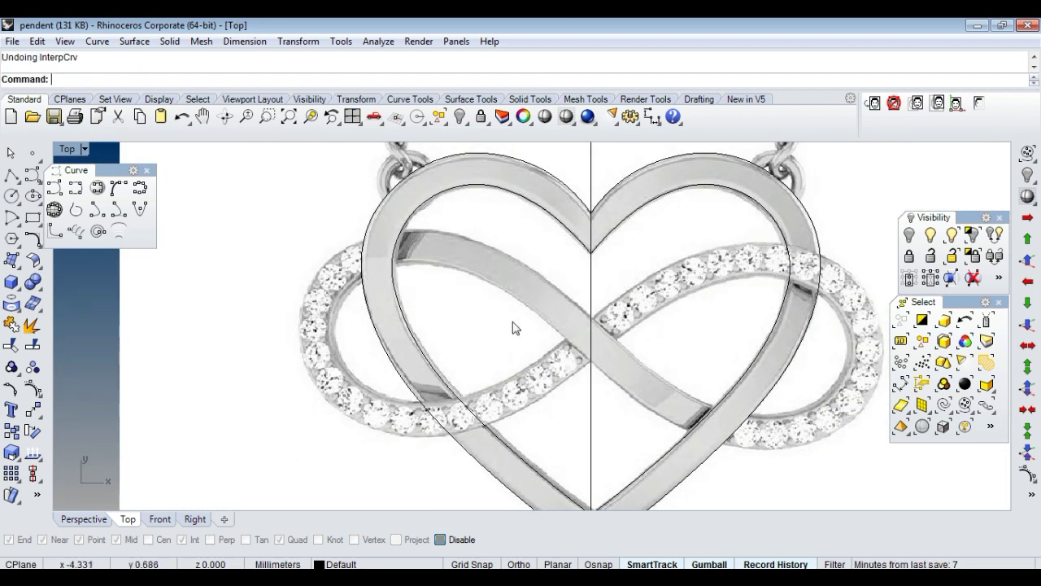
{"action": "scroll", "coordinate": [513, 328], "scroll_direction": "down", "scroll_amount": 2}
{"action": "scroll", "coordinate": [496, 281], "scroll_direction": "down", "scroll_amount": 1}
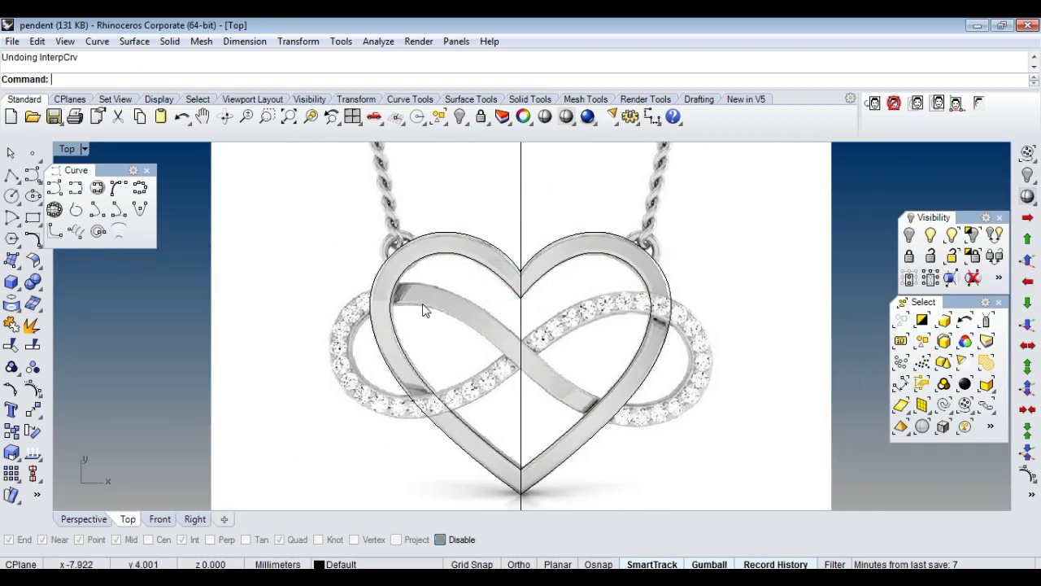
{"action": "scroll", "coordinate": [390, 285], "scroll_direction": "up", "scroll_amount": 3}
{"action": "scroll", "coordinate": [387, 261], "scroll_direction": "up", "scroll_amount": 3}
{"action": "scroll", "coordinate": [386, 258], "scroll_direction": "up", "scroll_amount": 3}
Start an interpolated curve at the heart's left edge and trace the ribbon through the central crossing.
{"action": "key", "text": "Return"}
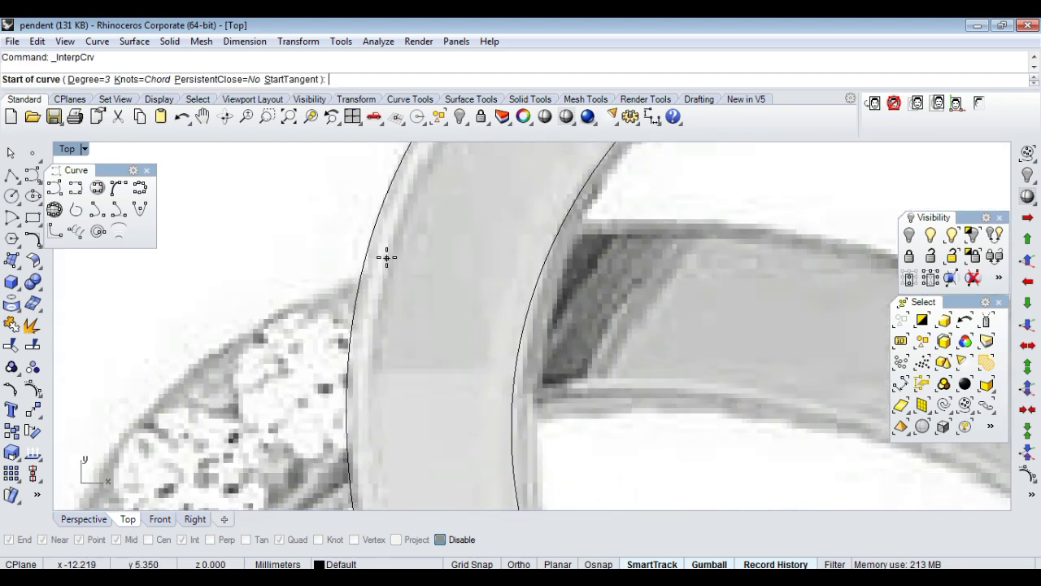
{"action": "left_click", "coordinate": [405, 250]}
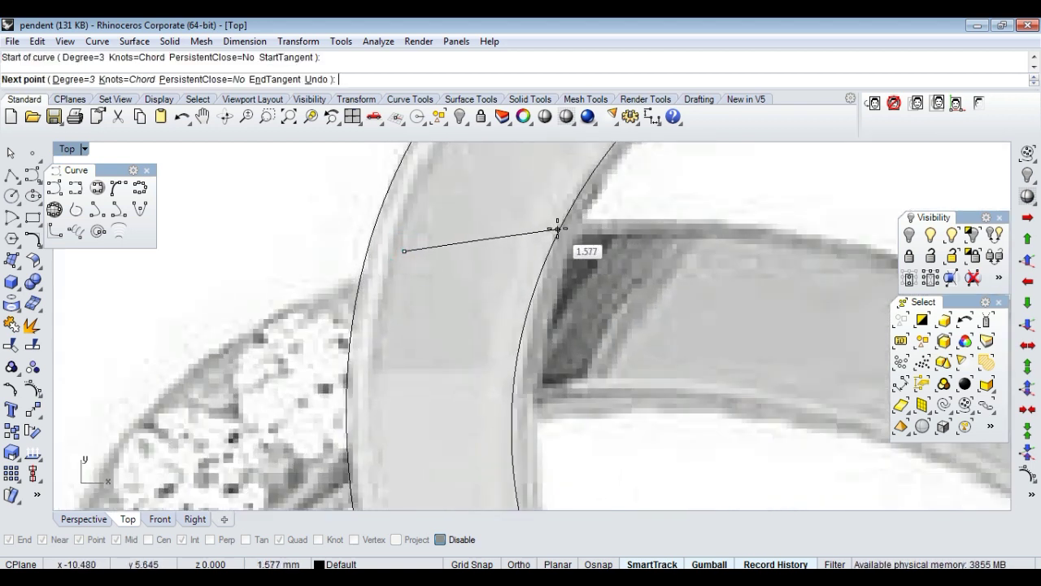
{"action": "left_click", "coordinate": [571, 222]}
{"action": "scroll", "coordinate": [529, 268], "scroll_direction": "down", "scroll_amount": 3}
{"action": "scroll", "coordinate": [565, 274], "scroll_direction": "up", "scroll_amount": 1}
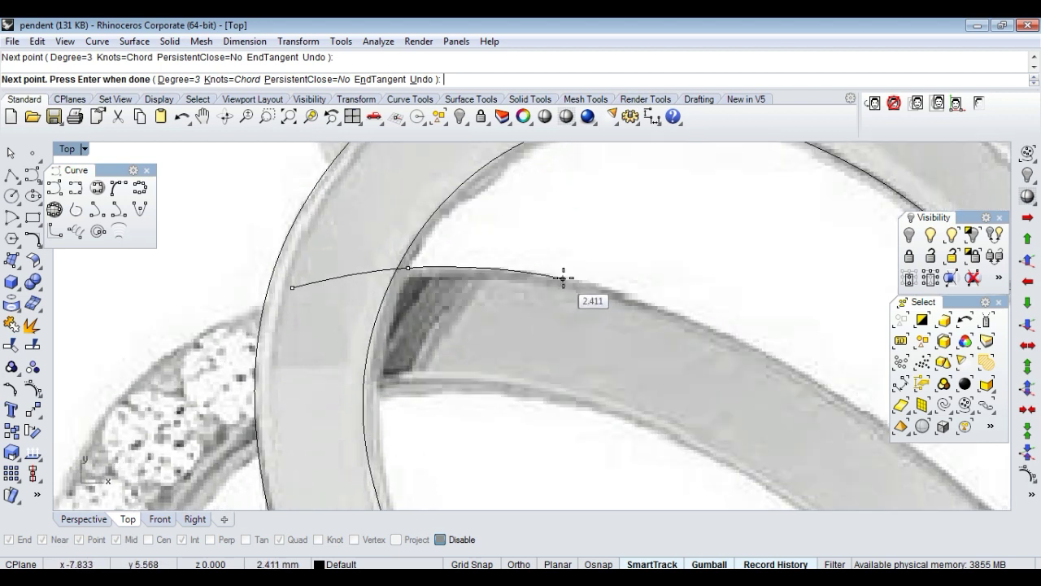
{"action": "left_click", "coordinate": [568, 279]}
{"action": "scroll", "coordinate": [562, 293], "scroll_direction": "down", "scroll_amount": 3}
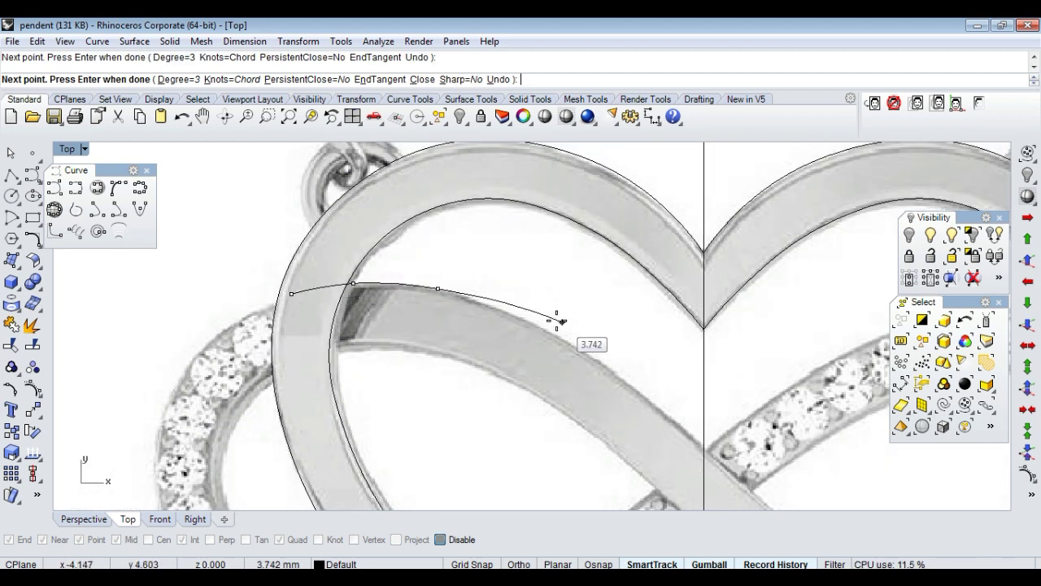
{"action": "scroll", "coordinate": [513, 309], "scroll_direction": "up", "scroll_amount": 2}
{"action": "left_click", "coordinate": [511, 312]}
{"action": "scroll", "coordinate": [516, 341], "scroll_direction": "down", "scroll_amount": 3}
{"action": "scroll", "coordinate": [509, 342], "scroll_direction": "up", "scroll_amount": 2}
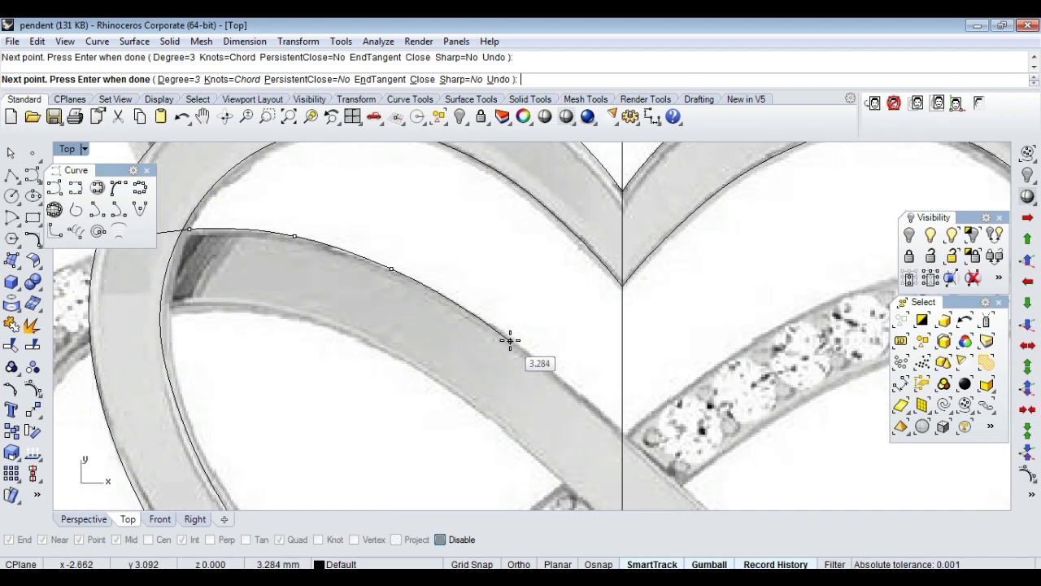
{"action": "scroll", "coordinate": [488, 342], "scroll_direction": "down", "scroll_amount": 3}
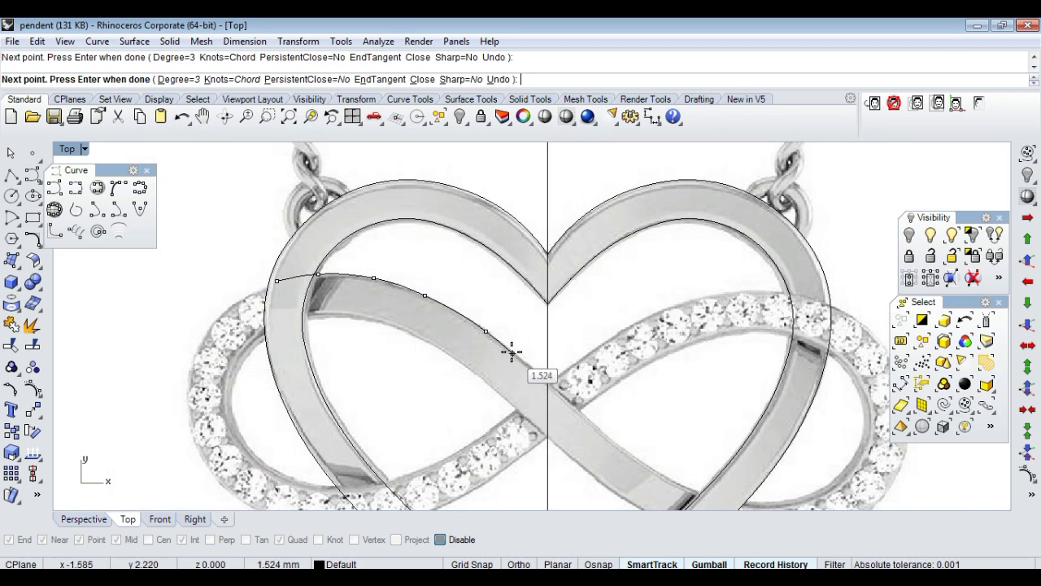
{"action": "scroll", "coordinate": [520, 358], "scroll_direction": "up", "scroll_amount": 2}
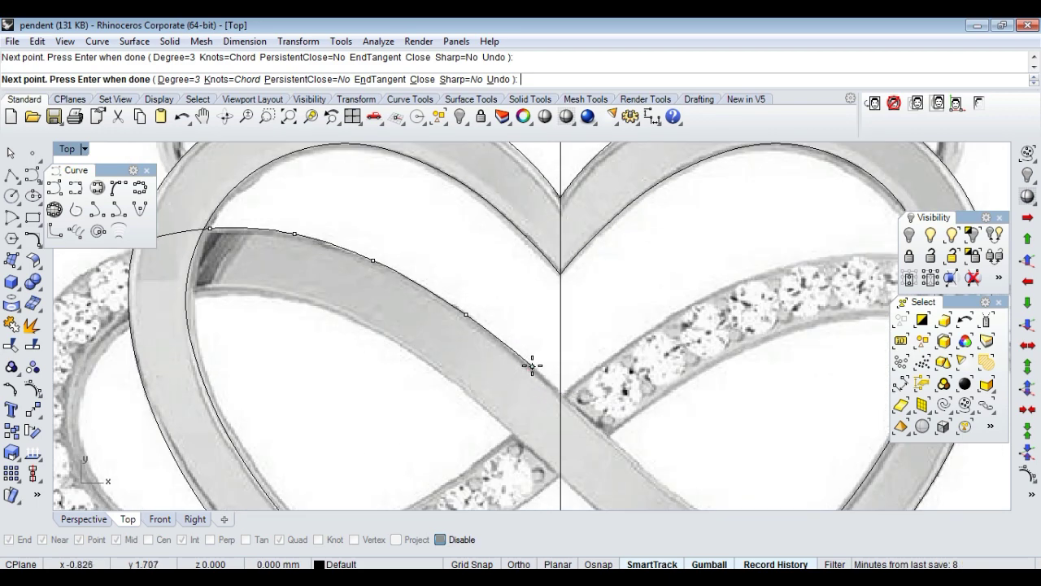
{"action": "left_click", "coordinate": [532, 366]}
{"action": "scroll", "coordinate": [532, 366], "scroll_direction": "down", "scroll_amount": 3}
{"action": "scroll", "coordinate": [521, 370], "scroll_direction": "up", "scroll_amount": 3}
{"action": "left_click", "coordinate": [505, 359]}
{"action": "left_click", "coordinate": [569, 416]}
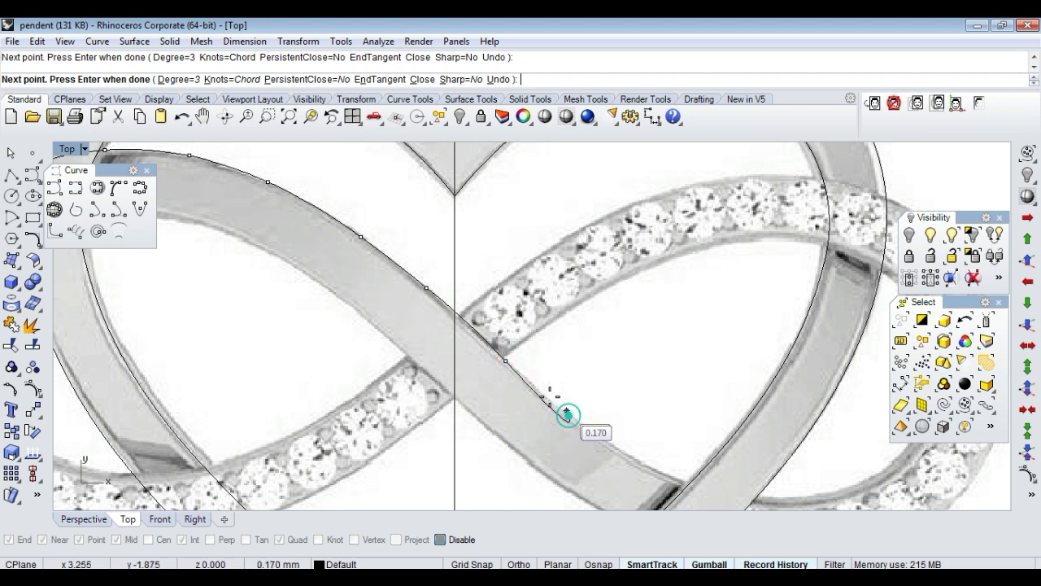
{"action": "scroll", "coordinate": [569, 416], "scroll_direction": "down", "scroll_amount": 3}
{"action": "scroll", "coordinate": [575, 423], "scroll_direction": "up", "scroll_amount": 4}
{"action": "left_click", "coordinate": [575, 409]}
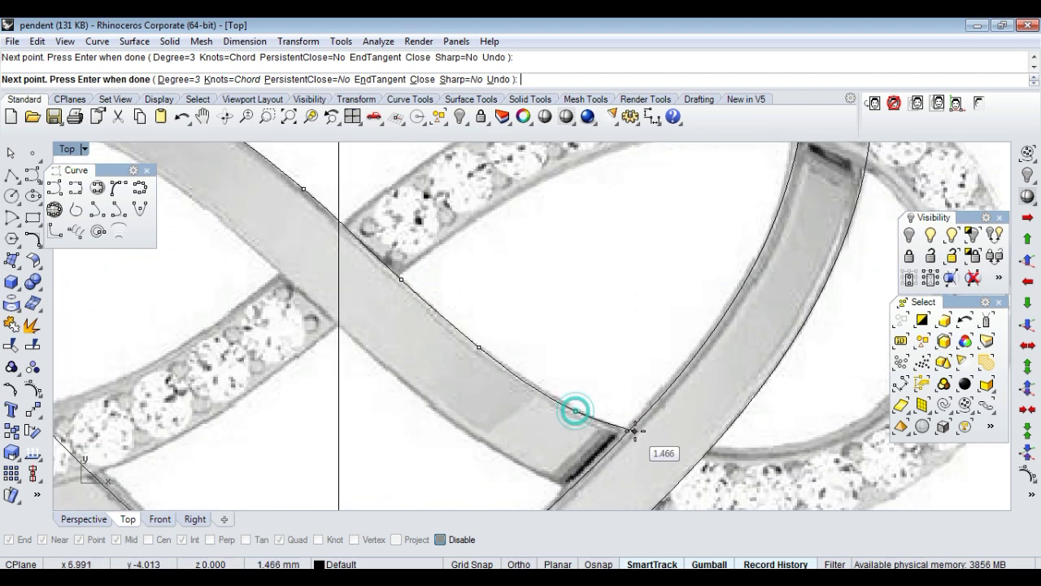
{"action": "left_click", "coordinate": [637, 430]}
{"action": "scroll", "coordinate": [628, 430], "scroll_direction": "down", "scroll_amount": 3}
{"action": "scroll", "coordinate": [572, 422], "scroll_direction": "up", "scroll_amount": 2}
{"action": "scroll", "coordinate": [572, 421], "scroll_direction": "up", "scroll_amount": 2}
Undo a misplaced point, then trace the curve around the right loop and back toward the centre.
{"action": "key", "text": "ctrl+z"}
{"action": "scroll", "coordinate": [529, 425], "scroll_direction": "down", "scroll_amount": 3}
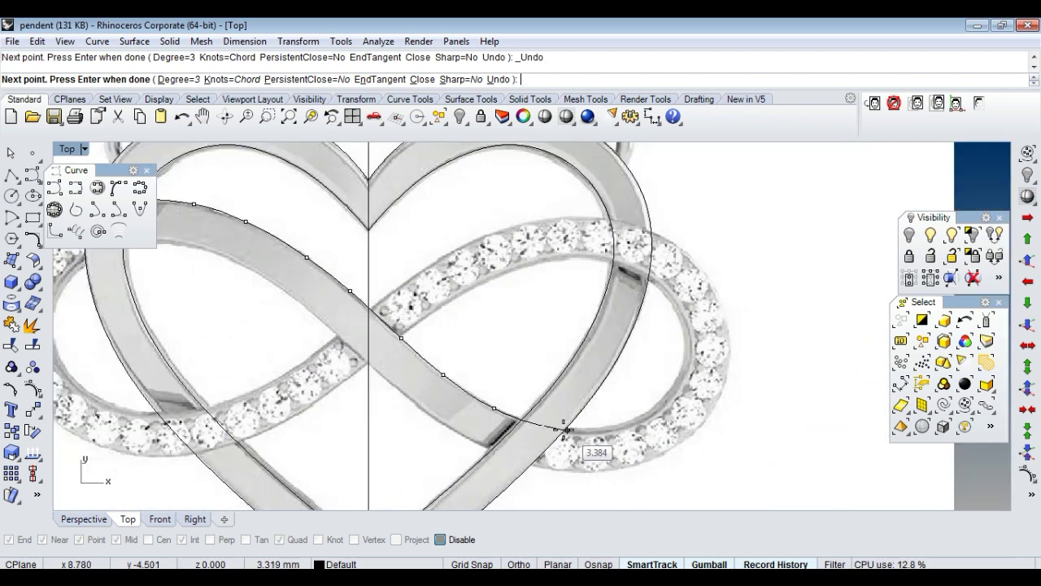
{"action": "scroll", "coordinate": [543, 426], "scroll_direction": "up", "scroll_amount": 4}
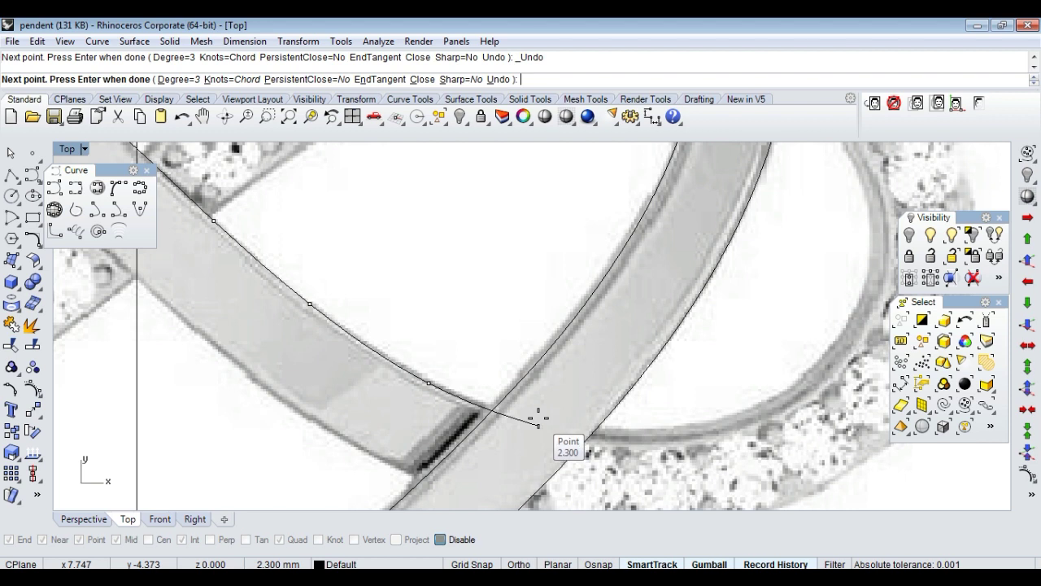
{"action": "scroll", "coordinate": [538, 419], "scroll_direction": "down", "scroll_amount": 2}
{"action": "scroll", "coordinate": [538, 420], "scroll_direction": "down", "scroll_amount": 1}
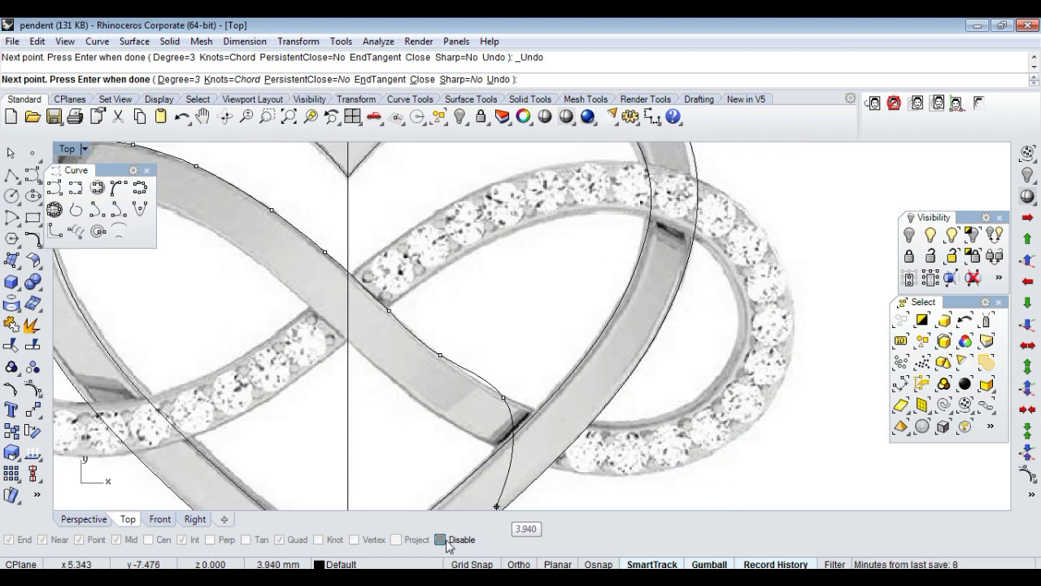
{"action": "scroll", "coordinate": [566, 414], "scroll_direction": "up", "scroll_amount": 2}
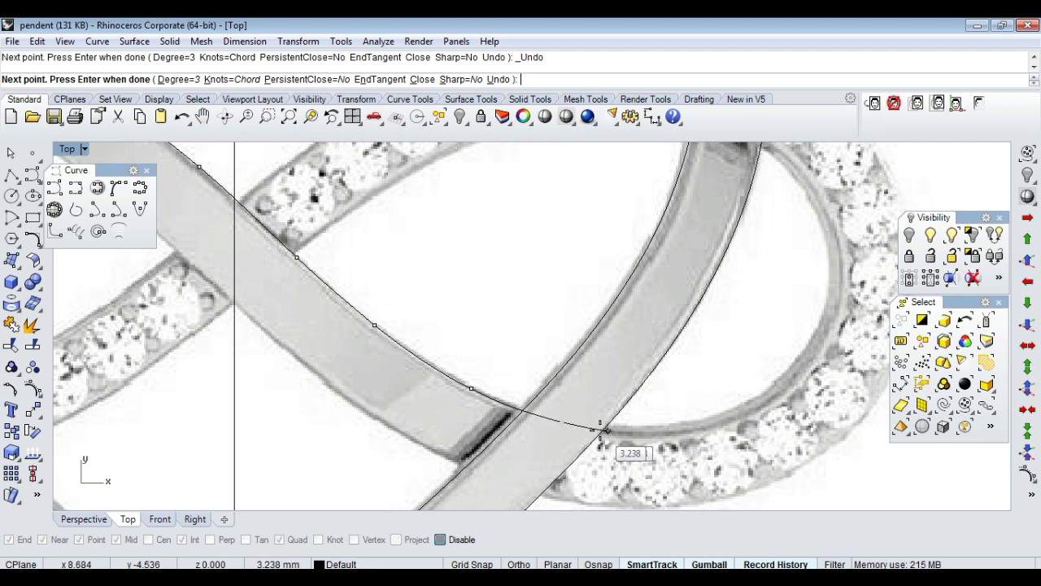
{"action": "scroll", "coordinate": [603, 429], "scroll_direction": "up", "scroll_amount": 1}
{"action": "left_click", "coordinate": [573, 427]}
{"action": "left_click", "coordinate": [763, 421]}
{"action": "scroll", "coordinate": [763, 420], "scroll_direction": "down", "scroll_amount": 2}
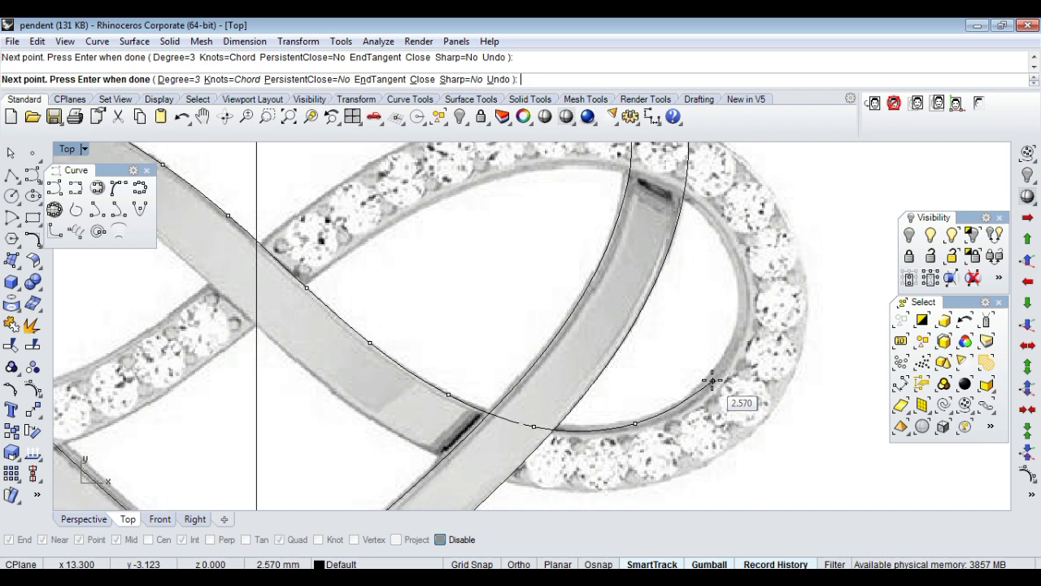
{"action": "left_click", "coordinate": [709, 381]}
{"action": "scroll", "coordinate": [709, 381], "scroll_direction": "up", "scroll_amount": 1}
{"action": "left_click", "coordinate": [749, 272]}
{"action": "scroll", "coordinate": [706, 286], "scroll_direction": "down", "scroll_amount": 2}
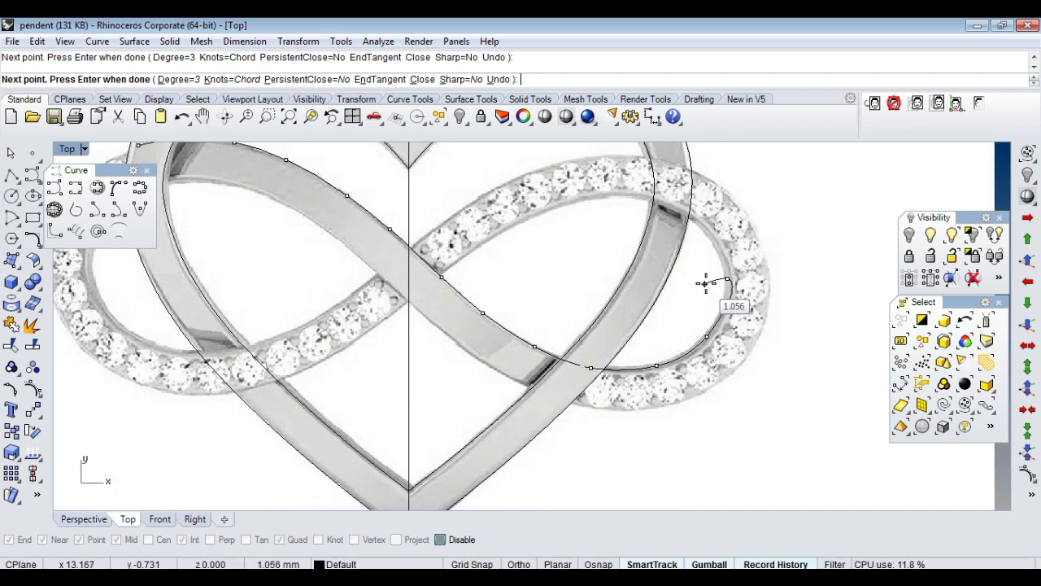
{"action": "scroll", "coordinate": [704, 284], "scroll_direction": "up", "scroll_amount": 1}
{"action": "scroll", "coordinate": [695, 268], "scroll_direction": "up", "scroll_amount": 1}
{"action": "left_click", "coordinate": [694, 265]}
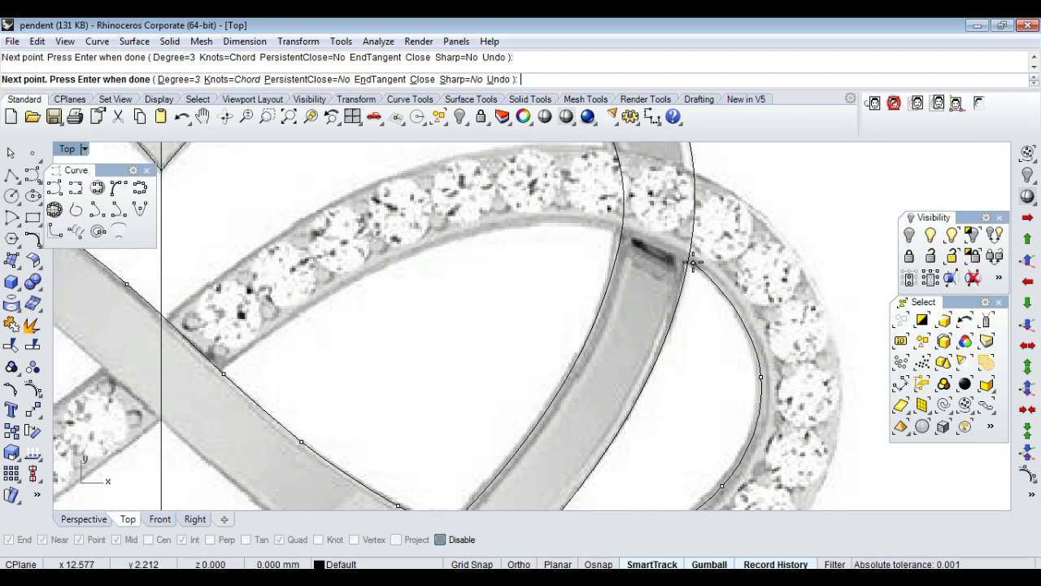
{"action": "left_click", "coordinate": [591, 226]}
{"action": "left_click", "coordinate": [413, 251]}
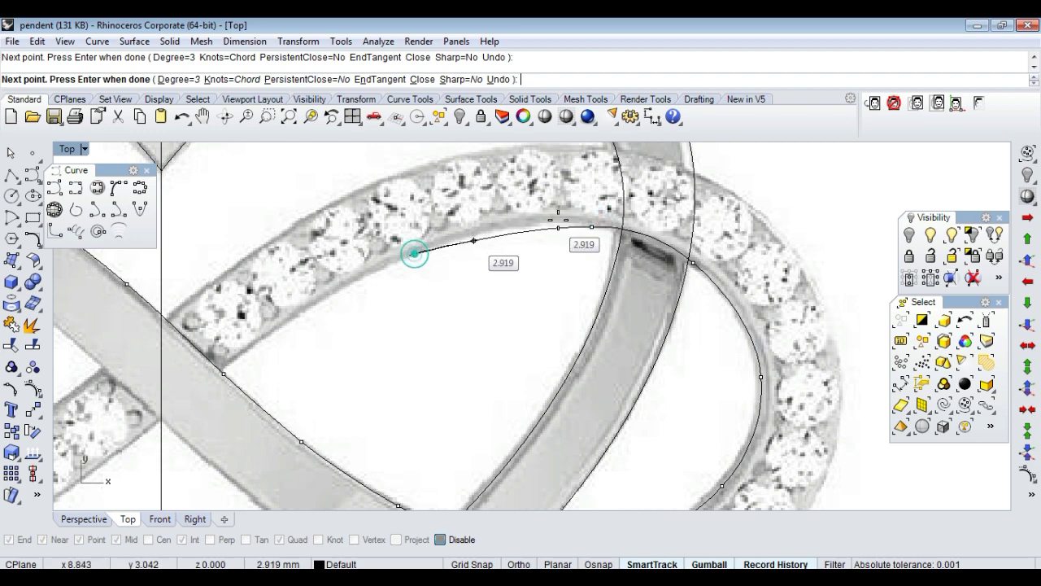
Trace the curve across the crossing and around the left loop, ending near the starting point.
{"action": "scroll", "coordinate": [455, 244], "scroll_direction": "down", "scroll_amount": 2}
{"action": "scroll", "coordinate": [508, 238], "scroll_direction": "up", "scroll_amount": 1}
{"action": "scroll", "coordinate": [508, 238], "scroll_direction": "up", "scroll_amount": 1}
{"action": "left_click", "coordinate": [493, 240]}
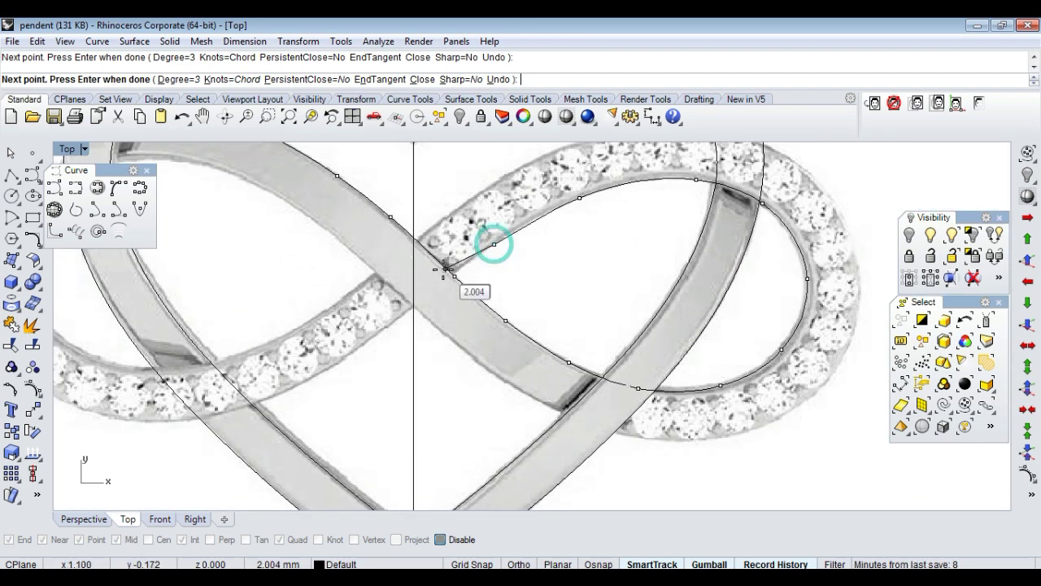
{"action": "scroll", "coordinate": [437, 287], "scroll_direction": "up", "scroll_amount": 1}
{"action": "left_click", "coordinate": [437, 288]}
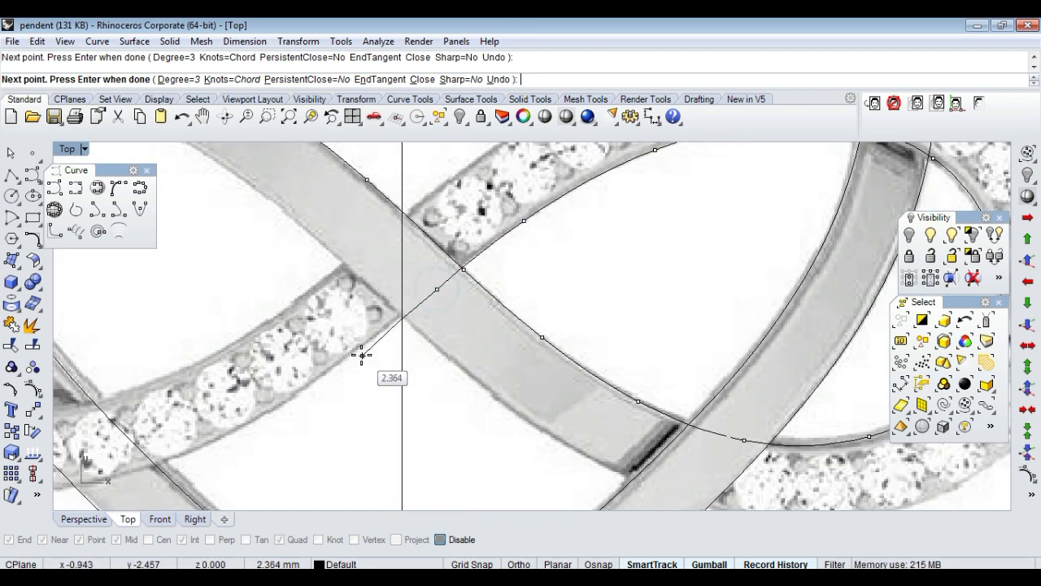
{"action": "left_click", "coordinate": [347, 355]}
{"action": "scroll", "coordinate": [536, 281], "scroll_direction": "down", "scroll_amount": 2}
{"action": "scroll", "coordinate": [545, 289], "scroll_direction": "up", "scroll_amount": 2}
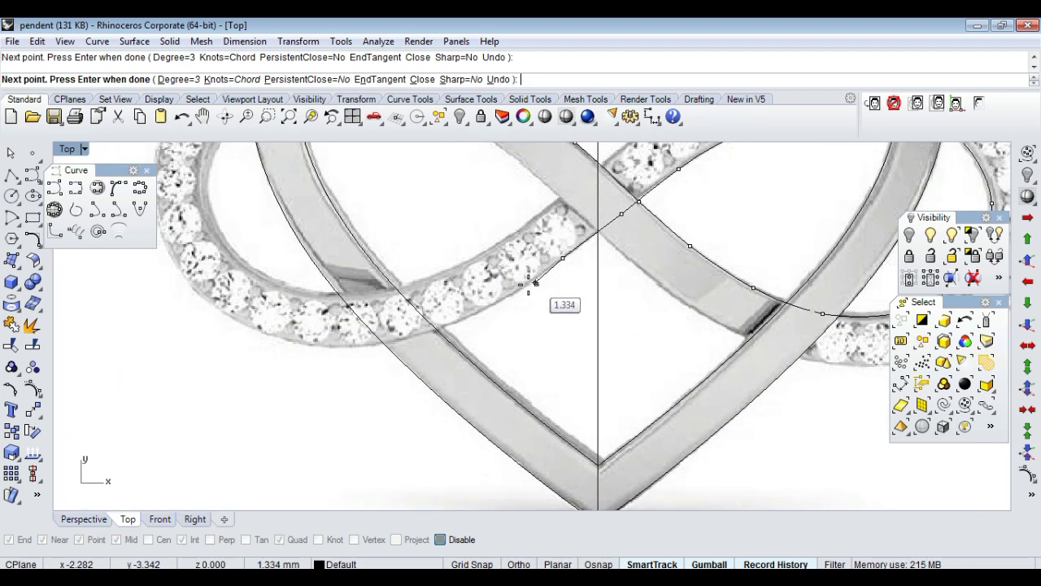
{"action": "scroll", "coordinate": [521, 301], "scroll_direction": "up", "scroll_amount": 1}
{"action": "left_click", "coordinate": [498, 296]}
{"action": "left_click", "coordinate": [381, 349]}
{"action": "left_click", "coordinate": [286, 375]}
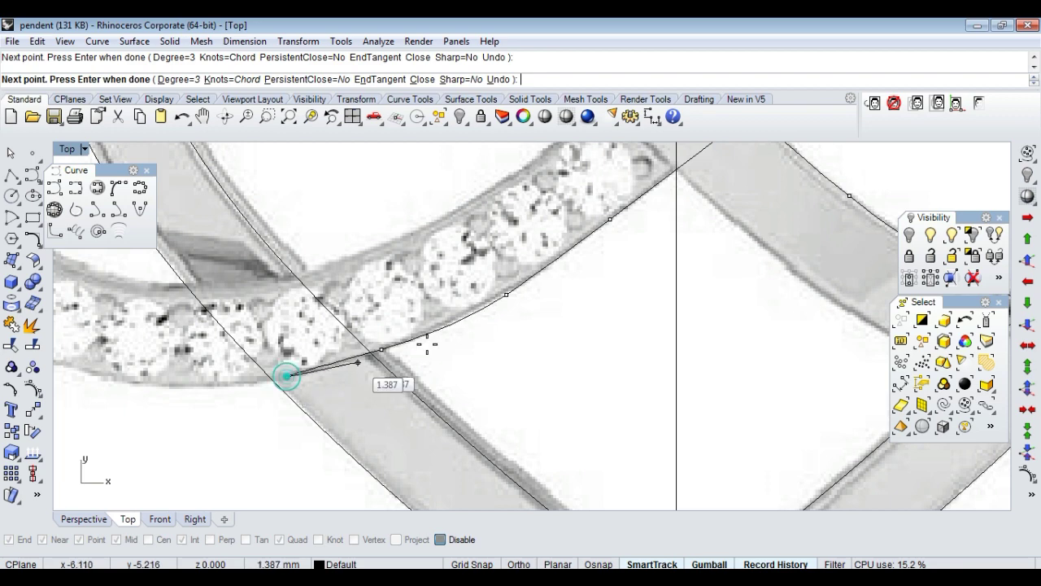
{"action": "scroll", "coordinate": [330, 368], "scroll_direction": "down", "scroll_amount": 2}
{"action": "scroll", "coordinate": [320, 359], "scroll_direction": "up", "scroll_amount": 2}
{"action": "left_click", "coordinate": [319, 359]}
{"action": "scroll", "coordinate": [318, 359], "scroll_direction": "down", "scroll_amount": 2}
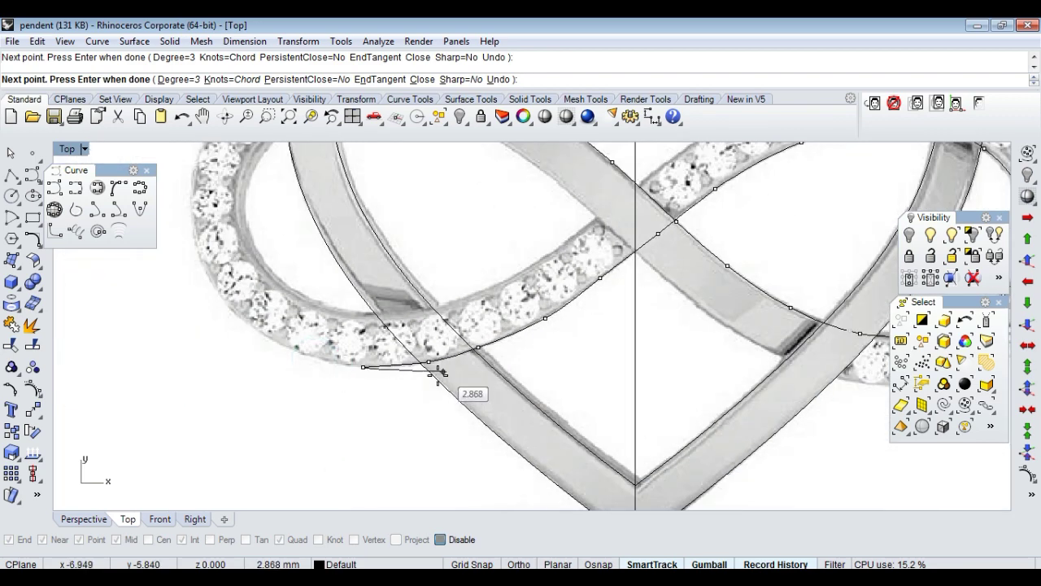
{"action": "scroll", "coordinate": [309, 356], "scroll_direction": "up", "scroll_amount": 1}
{"action": "scroll", "coordinate": [305, 354], "scroll_direction": "up", "scroll_amount": 1}
{"action": "left_click", "coordinate": [289, 340]}
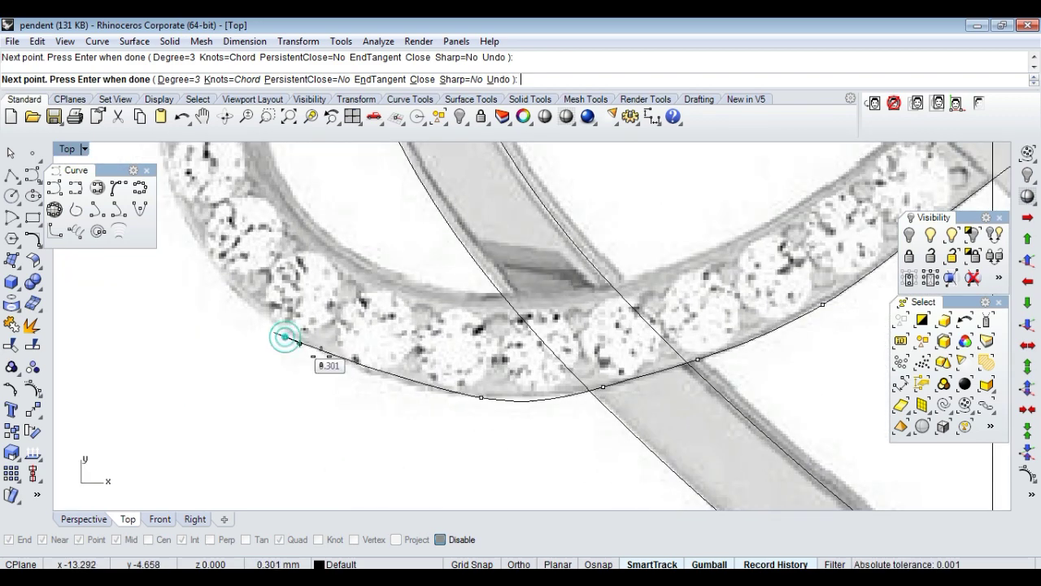
{"action": "scroll", "coordinate": [293, 340], "scroll_direction": "down", "scroll_amount": 2}
{"action": "scroll", "coordinate": [302, 339], "scroll_direction": "up", "scroll_amount": 2}
{"action": "left_click", "coordinate": [299, 332]}
{"action": "scroll", "coordinate": [299, 332], "scroll_direction": "down", "scroll_amount": 2}
{"action": "scroll", "coordinate": [290, 302], "scroll_direction": "up", "scroll_amount": 2}
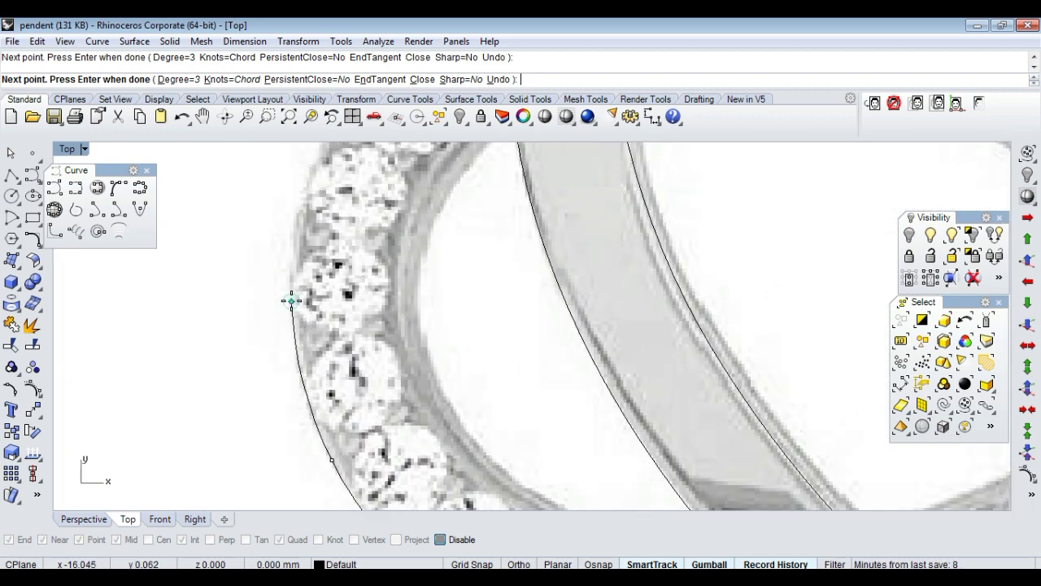
{"action": "scroll", "coordinate": [291, 300], "scroll_direction": "down", "scroll_amount": 2}
{"action": "scroll", "coordinate": [305, 358], "scroll_direction": "up", "scroll_amount": 1}
{"action": "scroll", "coordinate": [309, 326], "scroll_direction": "up", "scroll_amount": 1}
{"action": "left_click", "coordinate": [310, 307]}
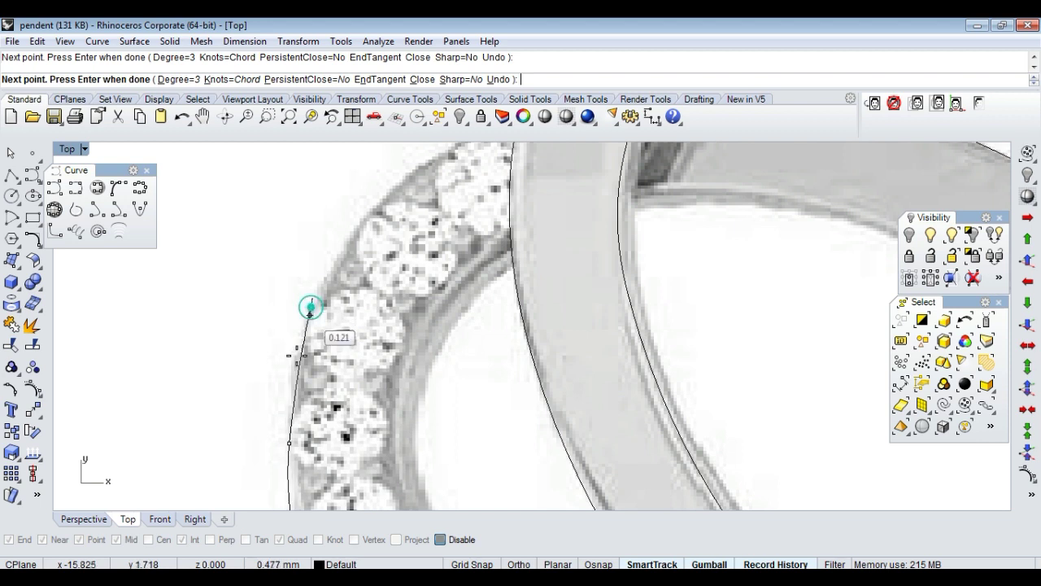
{"action": "scroll", "coordinate": [310, 306], "scroll_direction": "down", "scroll_amount": 2}
{"action": "scroll", "coordinate": [344, 255], "scroll_direction": "up", "scroll_amount": 2}
{"action": "left_click", "coordinate": [348, 255]}
{"action": "scroll", "coordinate": [310, 382], "scroll_direction": "down", "scroll_amount": 1}
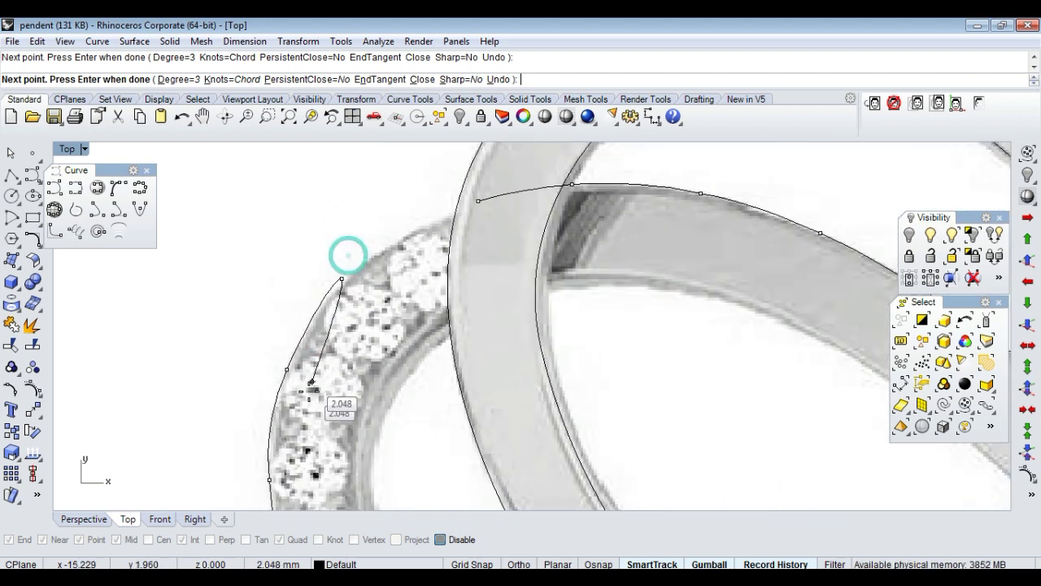
{"action": "scroll", "coordinate": [310, 383], "scroll_direction": "down", "scroll_amount": 2}
{"action": "scroll", "coordinate": [365, 309], "scroll_direction": "up", "scroll_amount": 2}
{"action": "scroll", "coordinate": [375, 308], "scroll_direction": "up", "scroll_amount": 1}
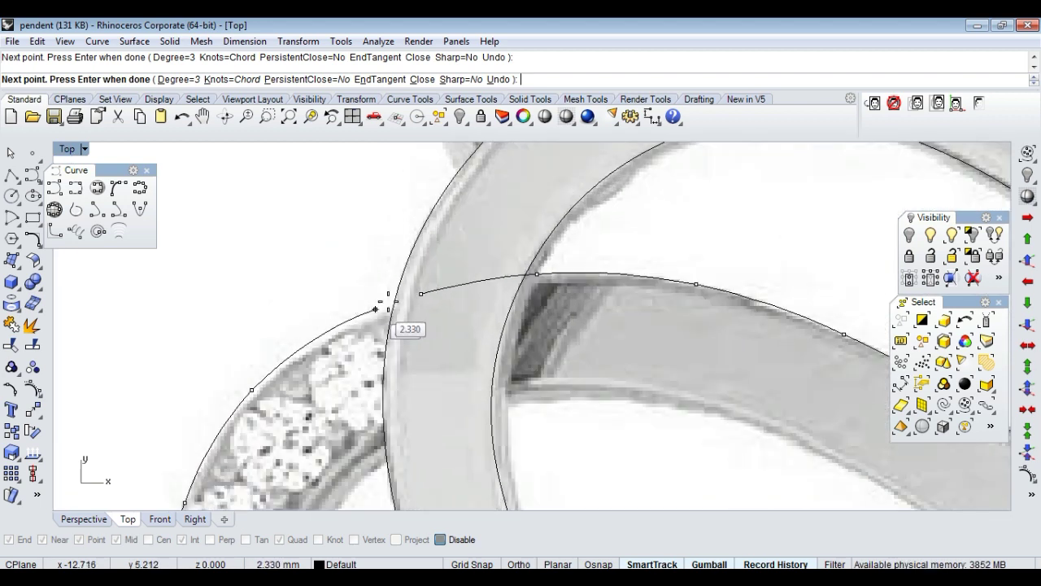
{"action": "left_click", "coordinate": [419, 299]}
{"action": "scroll", "coordinate": [420, 309], "scroll_direction": "down", "scroll_amount": 2}
{"action": "scroll", "coordinate": [421, 343], "scroll_direction": "down", "scroll_amount": 1}
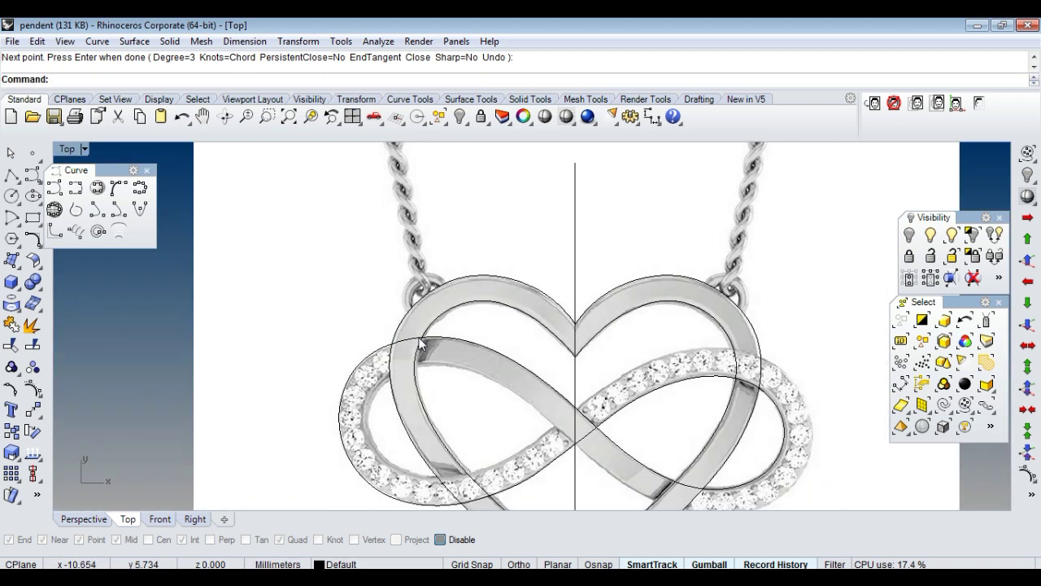
Finish the infinity curve and offset it by 1.8 to one side.
{"action": "scroll", "coordinate": [561, 360], "scroll_direction": "up", "scroll_amount": 1}
{"action": "key", "text": "Return"}
{"action": "left_click", "coordinate": [544, 349]}
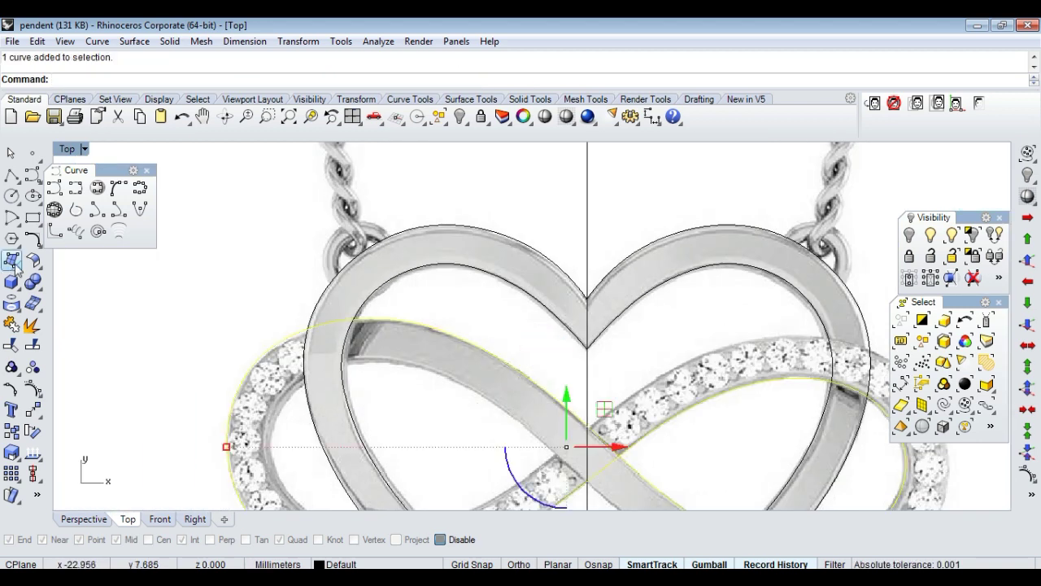
{"action": "left_click", "coordinate": [32, 238]}
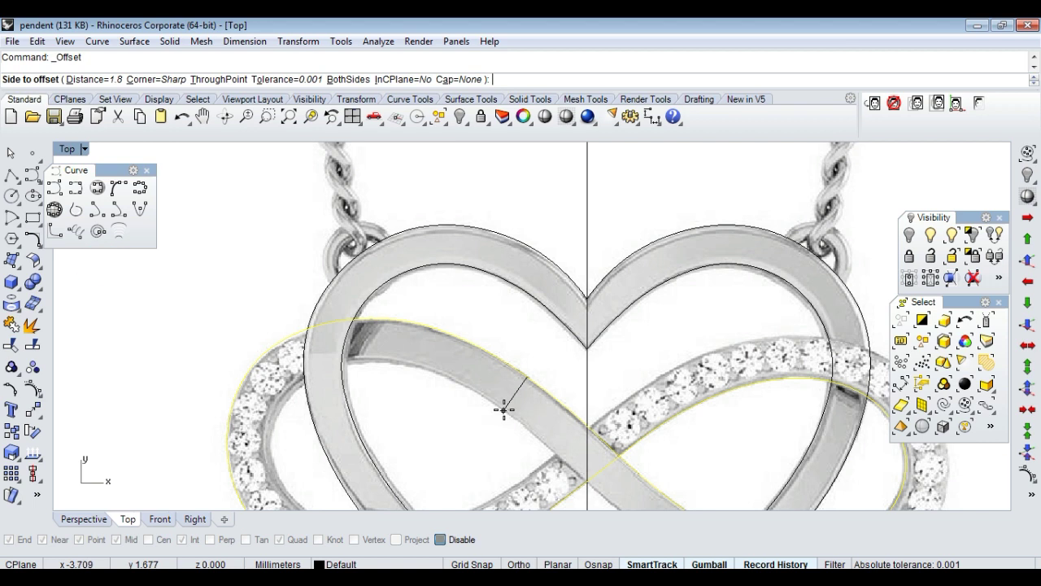
{"action": "left_click", "coordinate": [503, 409]}
{"action": "scroll", "coordinate": [526, 396], "scroll_direction": "down", "scroll_amount": 1}
{"action": "scroll", "coordinate": [526, 395], "scroll_direction": "down", "scroll_amount": 2}
Repeat the offset to create a curve around the right loop, then select the offset curves.
{"action": "right_click_drag", "start_coordinate": [752, 485], "coordinate": [686, 407]}
{"action": "scroll", "coordinate": [550, 370], "scroll_direction": "up", "scroll_amount": 1}
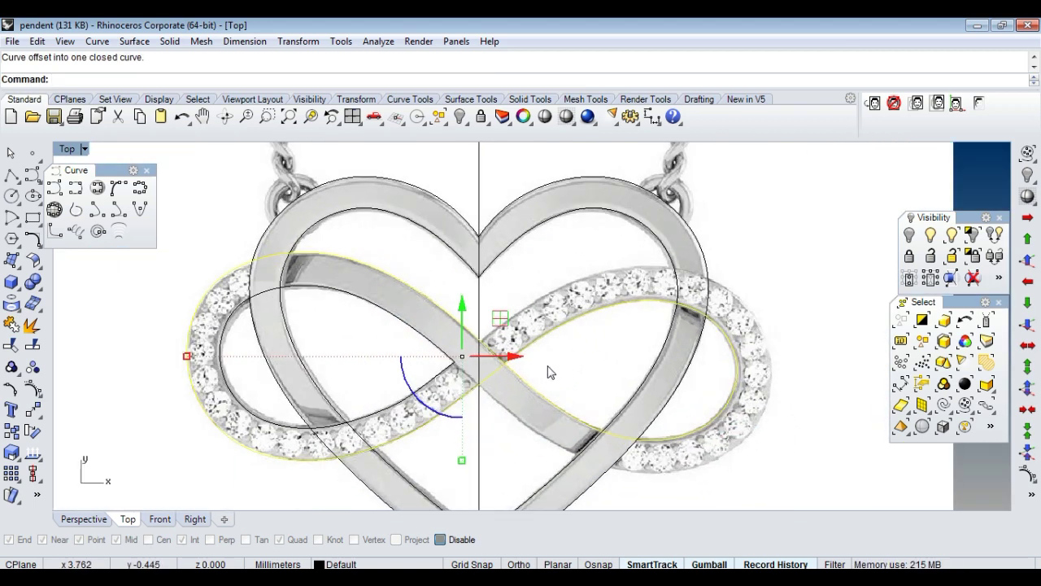
{"action": "scroll", "coordinate": [549, 371], "scroll_direction": "up", "scroll_amount": 1}
{"action": "key", "text": "alt"}
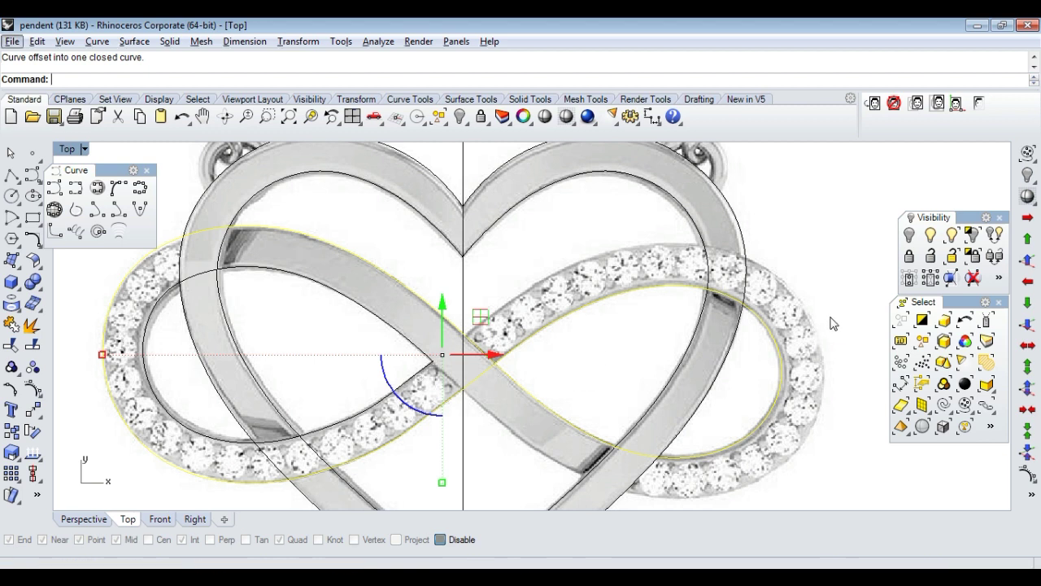
{"action": "key", "text": "Escape"}
{"action": "right_click", "coordinate": [787, 346]}
{"action": "left_click", "coordinate": [793, 337]}
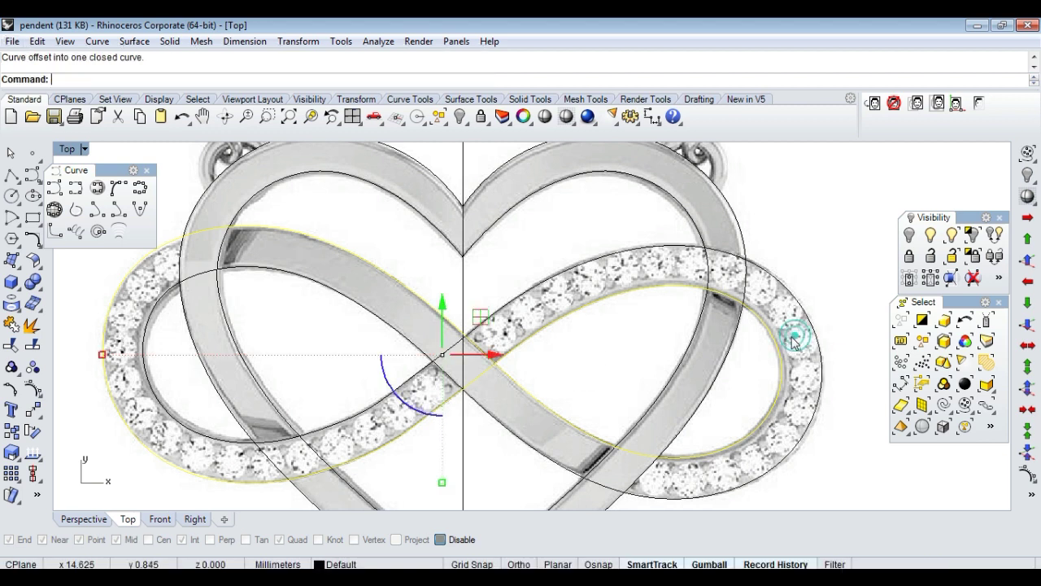
{"action": "left_click", "coordinate": [639, 499]}
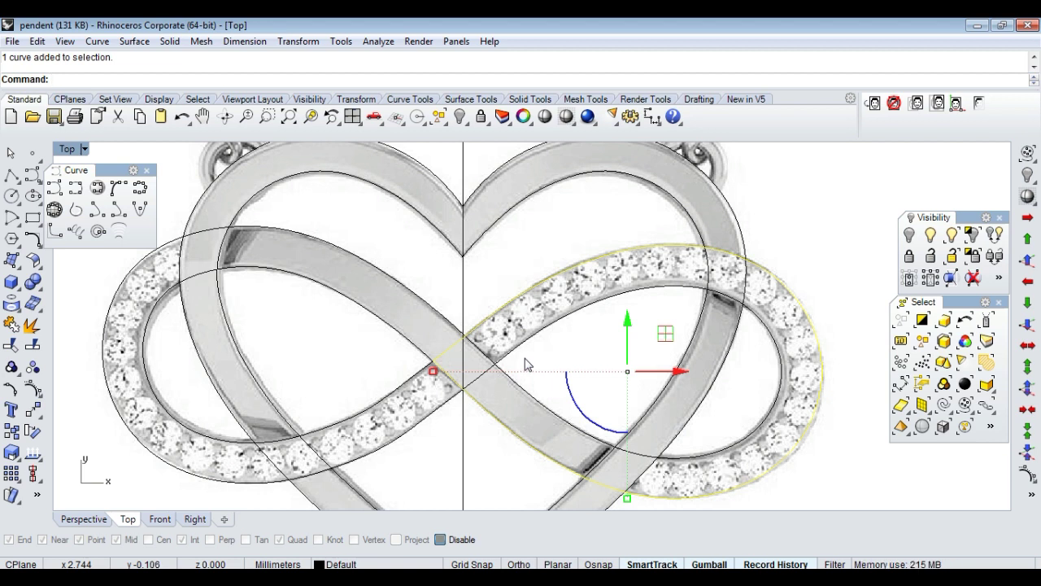
{"action": "left_click", "coordinate": [519, 380]}
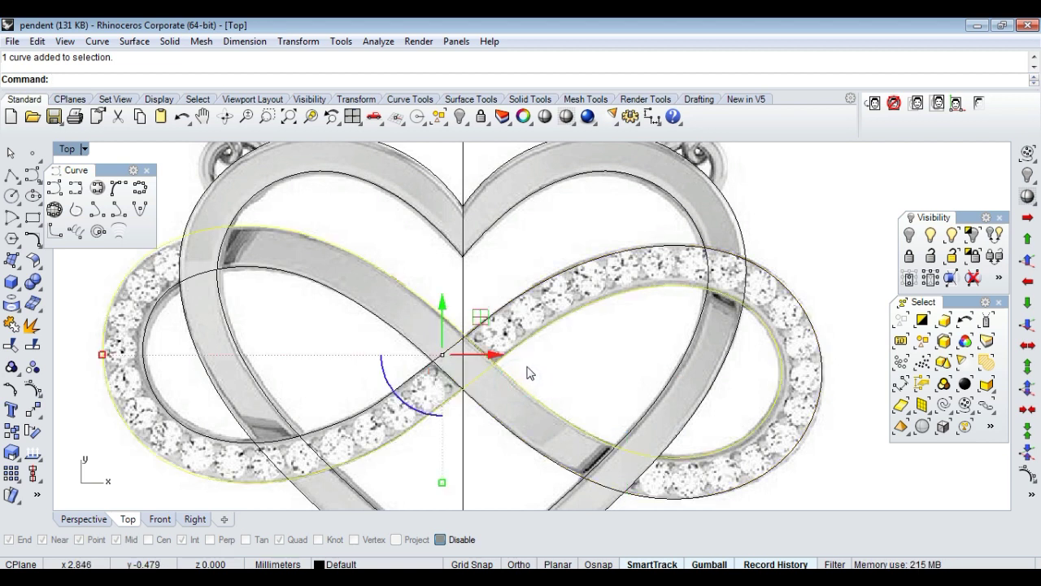
Offset the infinity curve with the Offset command, then undo that first offset.
{"action": "scroll", "coordinate": [441, 362], "scroll_direction": "up", "scroll_amount": 1}
{"action": "scroll", "coordinate": [446, 348], "scroll_direction": "up", "scroll_amount": 1}
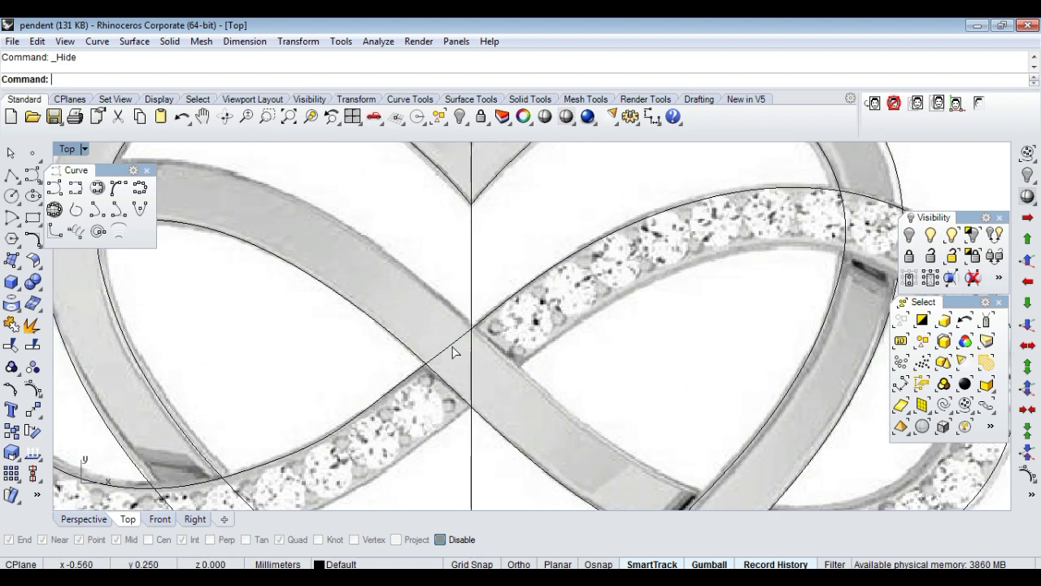
{"action": "left_click", "coordinate": [410, 344]}
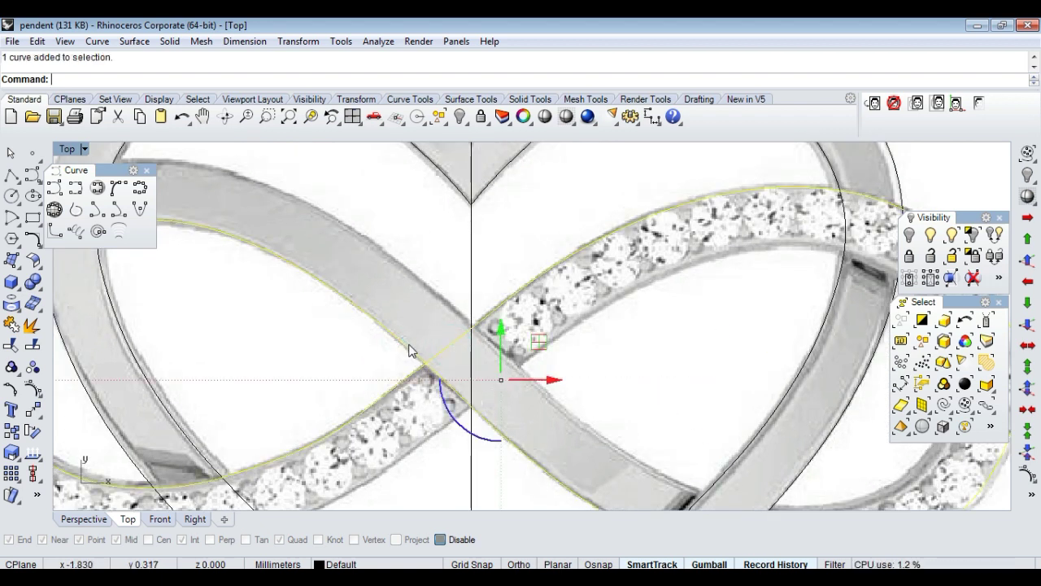
{"action": "scroll", "coordinate": [426, 362], "scroll_direction": "down", "scroll_amount": 1}
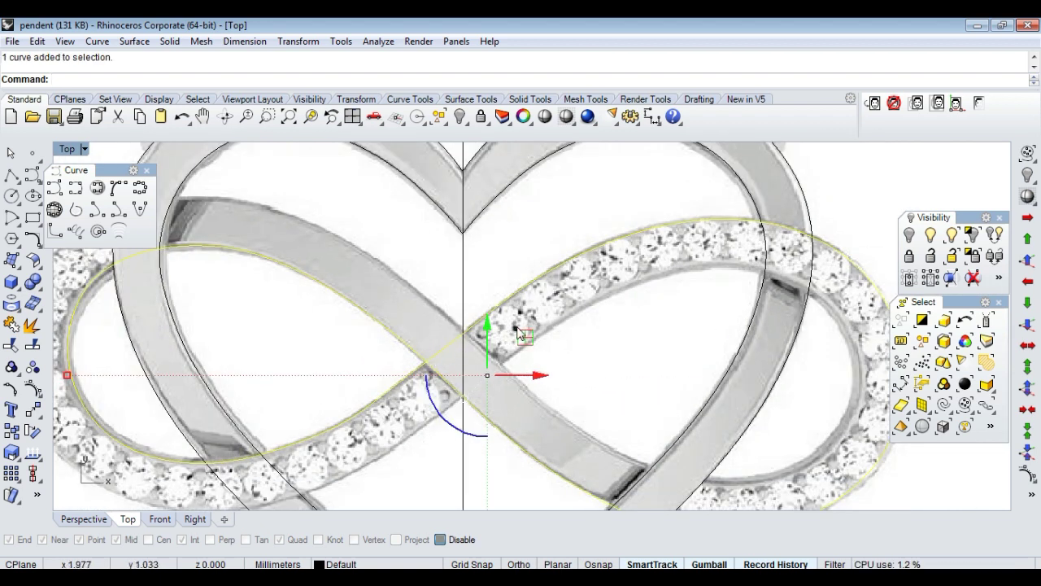
{"action": "scroll", "coordinate": [499, 348], "scroll_direction": "down", "scroll_amount": 1}
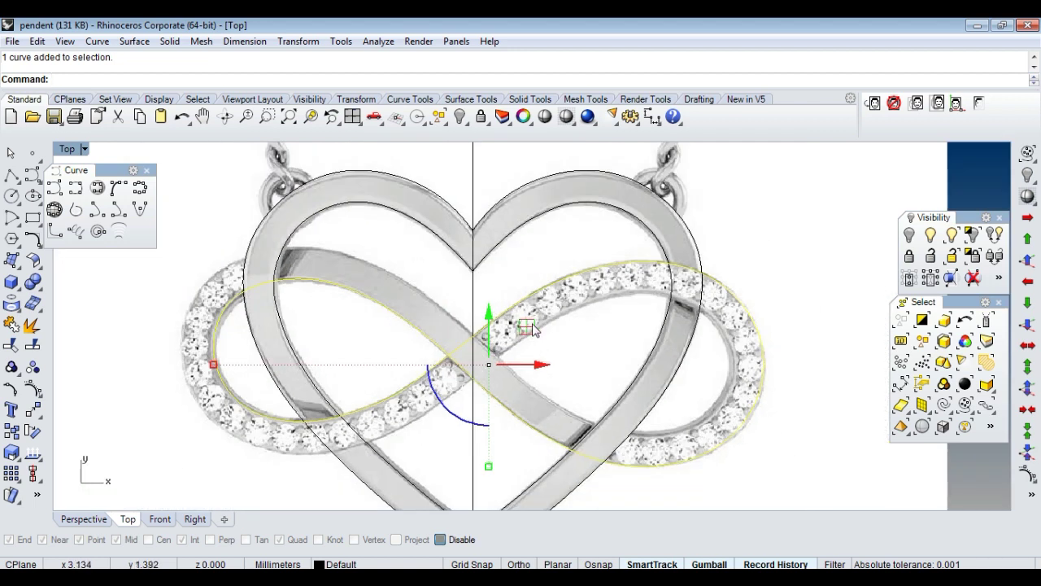
{"action": "type", "text": "offset"}
{"action": "key", "text": "Return"}
{"action": "left_click", "coordinate": [499, 298]}
{"action": "left_click", "coordinate": [499, 417]}
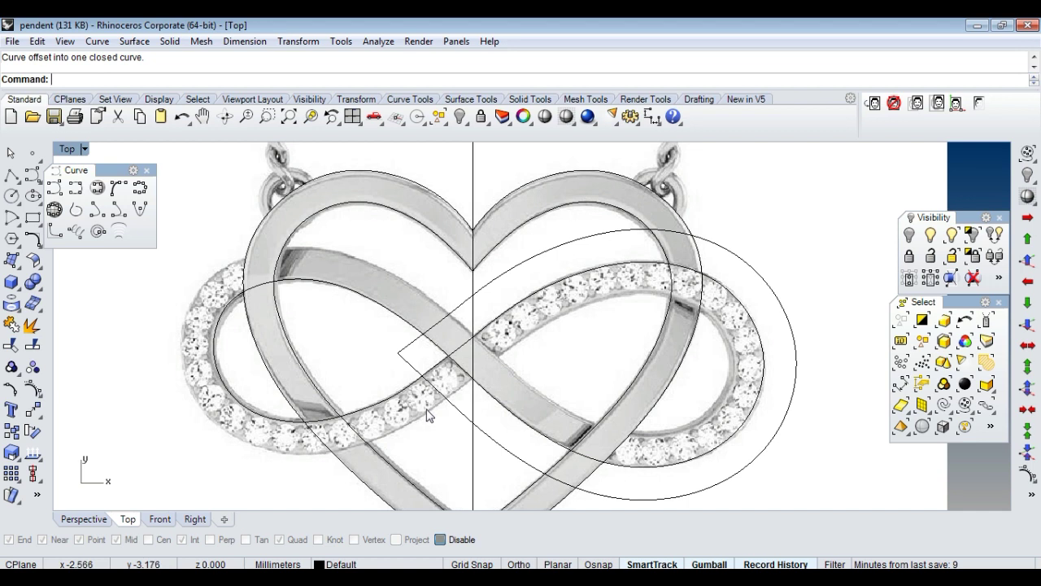
{"action": "key", "text": "ctrl+z"}
Re-run Offset on the right curve closer in and on the left lobe.
{"action": "key", "text": "Return"}
{"action": "left_click", "coordinate": [717, 338]}
{"action": "left_click", "coordinate": [711, 341]}
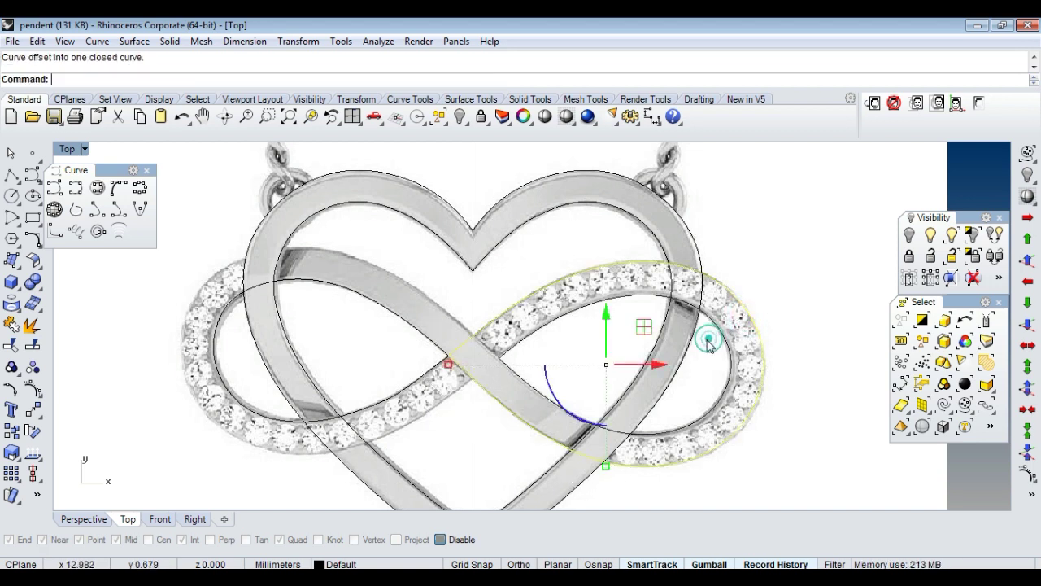
{"action": "key", "text": "Return"}
{"action": "left_click", "coordinate": [409, 394]}
{"action": "left_click", "coordinate": [419, 411]}
{"action": "left_click", "coordinate": [587, 354]}
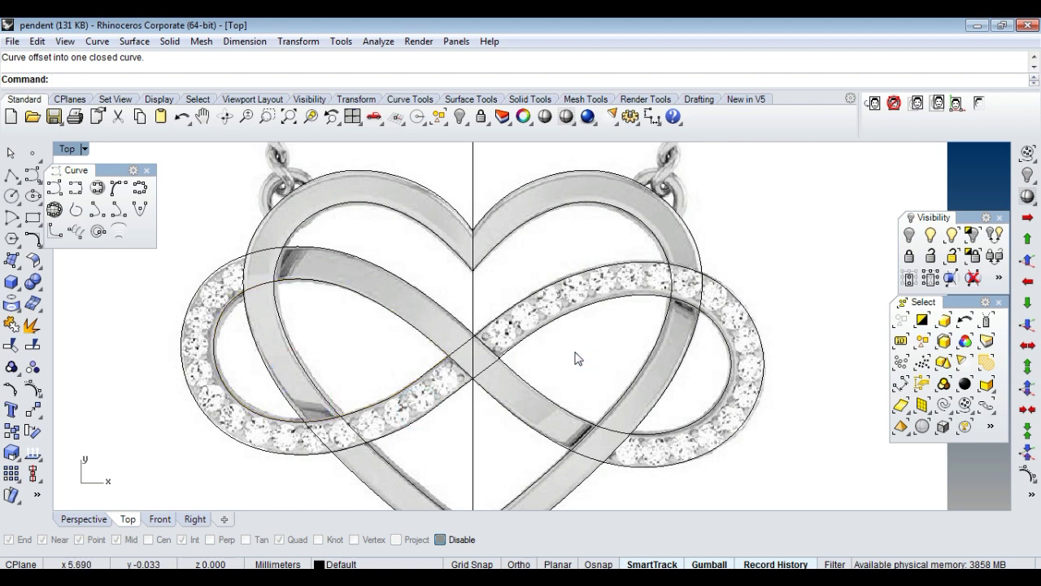
Check the two right-lobe curves, then undo the trial offset and the hide.
{"action": "scroll", "coordinate": [575, 357], "scroll_direction": "up", "scroll_amount": 2}
{"action": "left_click", "coordinate": [504, 406]}
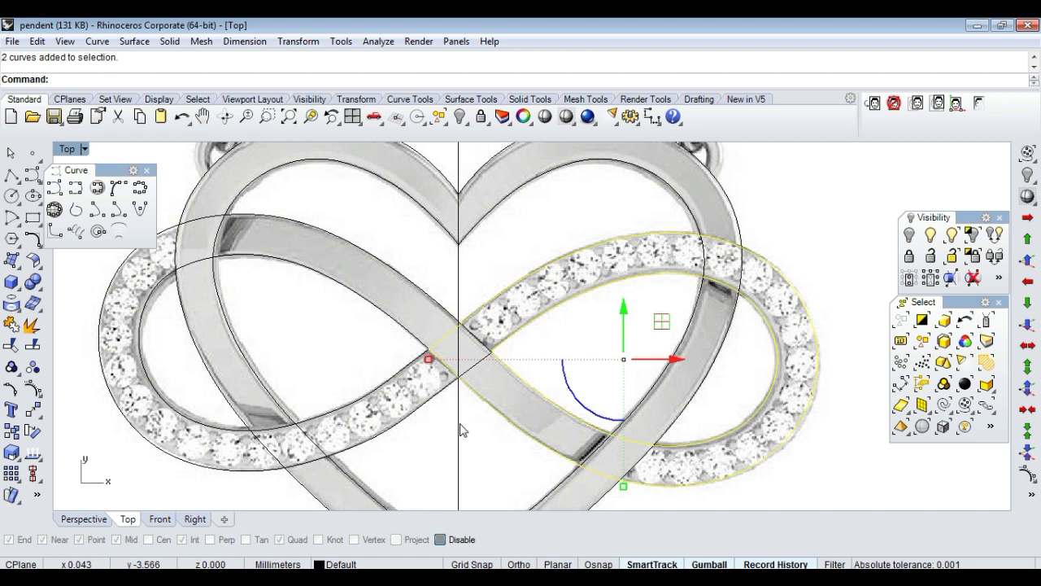
{"action": "left_click", "coordinate": [440, 443]}
{"action": "key", "text": "ctrl+z"}
{"action": "key", "text": "ctrl+z"}
{"action": "key", "text": "ctrl+z"}
{"action": "key", "text": "ctrl+z"}
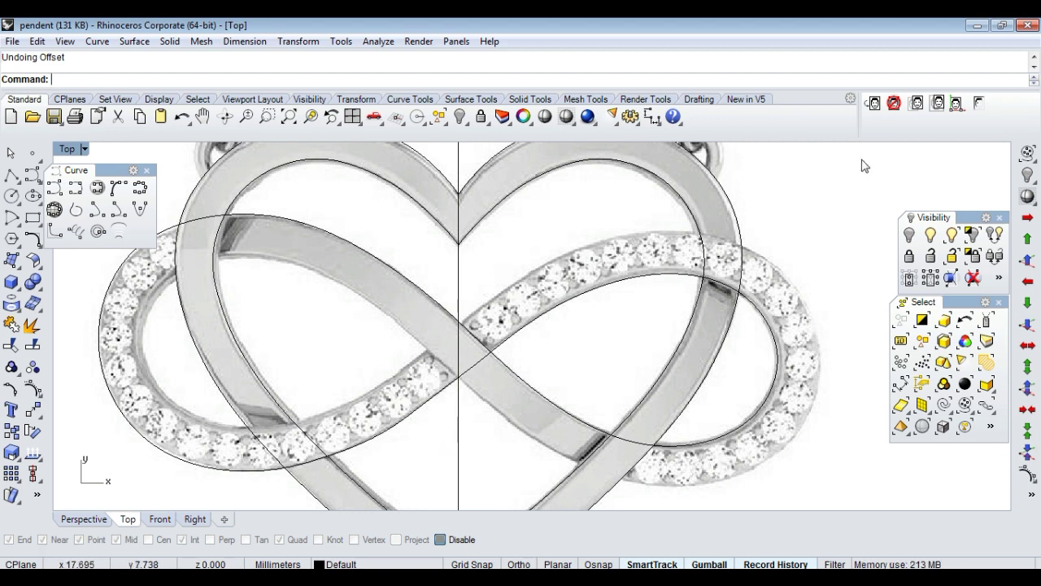
Compare the infinity curve against the reference photo, then select it and show its control points.
{"action": "left_click", "coordinate": [980, 104]}
{"action": "right_click_drag", "start_coordinate": [463, 387], "coordinate": [518, 356]}
{"action": "scroll", "coordinate": [482, 374], "scroll_direction": "down", "scroll_amount": 3}
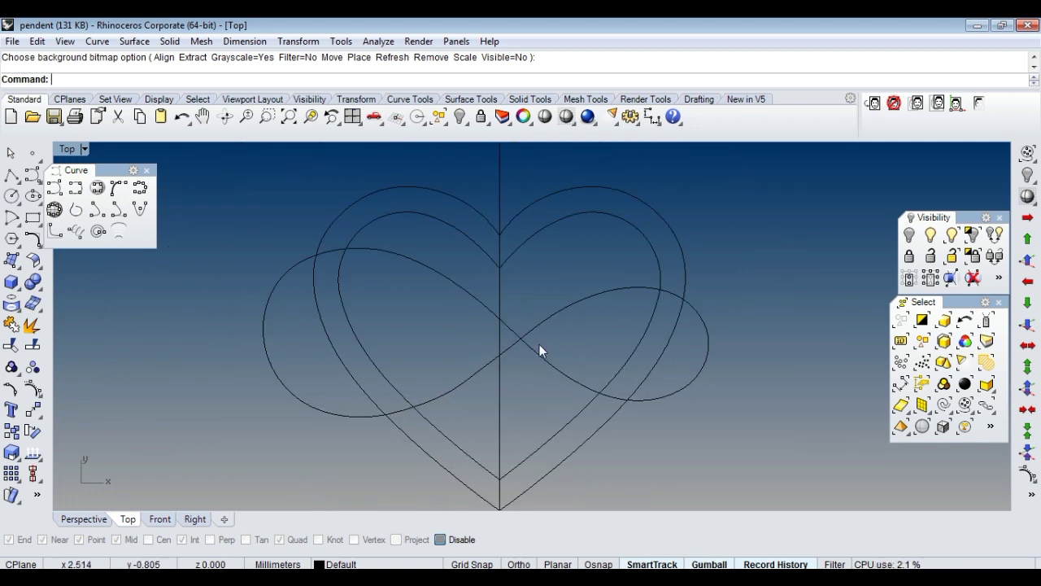
{"action": "scroll", "coordinate": [457, 378], "scroll_direction": "up", "scroll_amount": 3}
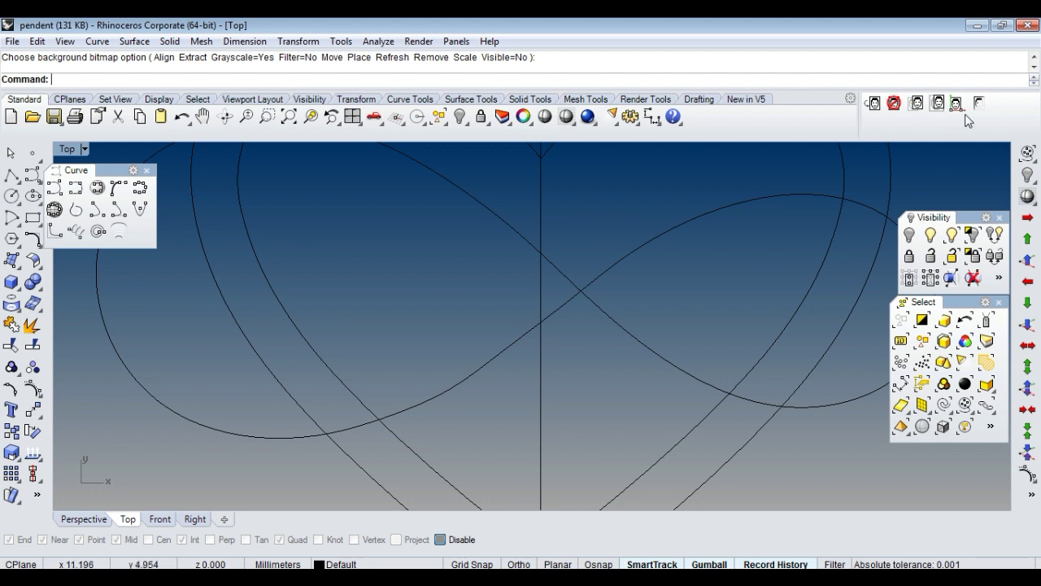
{"action": "left_click", "coordinate": [980, 104]}
{"action": "scroll", "coordinate": [458, 397], "scroll_direction": "up", "scroll_amount": 3}
{"action": "left_click", "coordinate": [464, 398]}
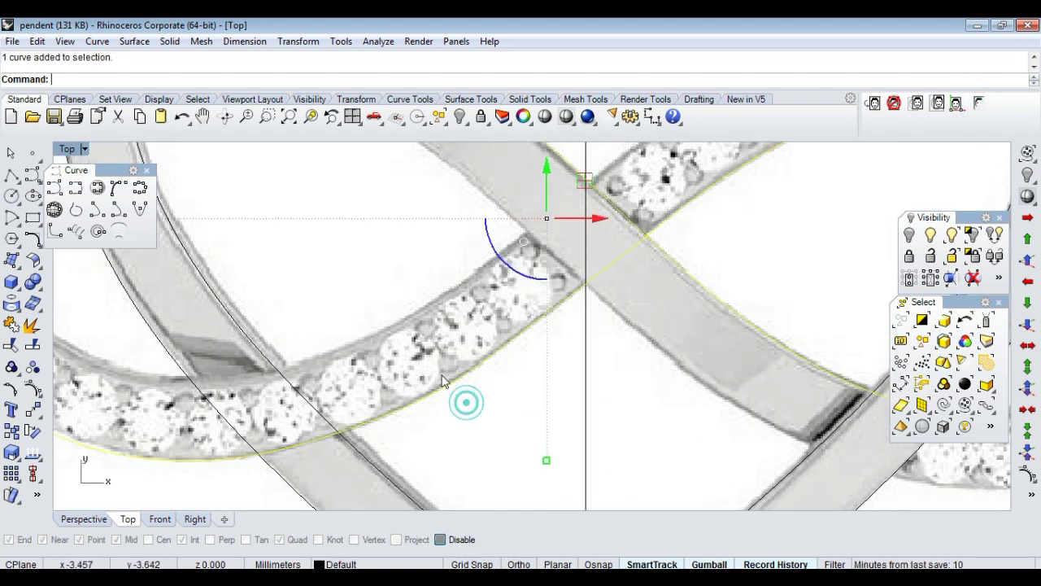
{"action": "scroll", "coordinate": [459, 340], "scroll_direction": "up", "scroll_amount": 1}
{"action": "key", "text": "F10"}
{"action": "scroll", "coordinate": [459, 350], "scroll_direction": "up", "scroll_amount": 1}
Nudge one control point slightly up and left toward the band edge.
{"action": "left_click", "coordinate": [468, 360]}
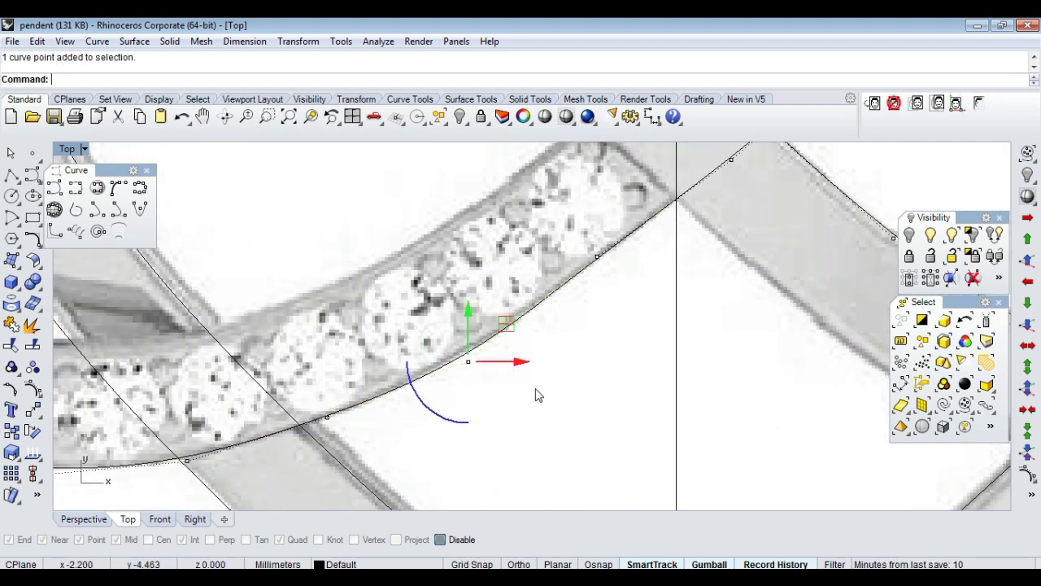
{"action": "type", "text": "m"}
{"action": "key", "text": "Return"}
{"action": "left_click", "coordinate": [534, 394]}
{"action": "left_click", "coordinate": [530, 388]}
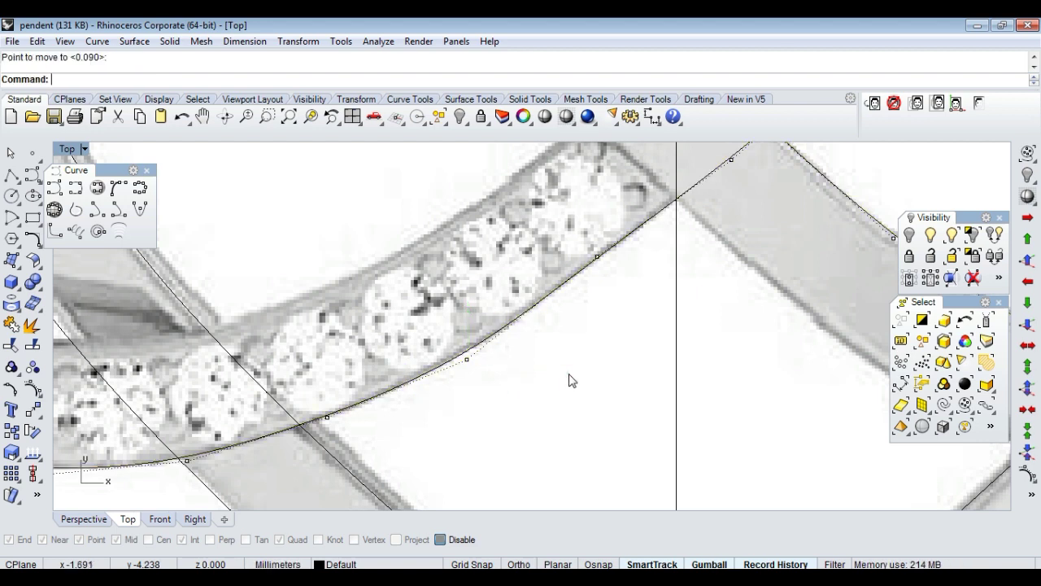
{"action": "scroll", "coordinate": [492, 360], "scroll_direction": "down", "scroll_amount": 2}
{"action": "scroll", "coordinate": [493, 360], "scroll_direction": "up", "scroll_amount": 1}
{"action": "scroll", "coordinate": [480, 349], "scroll_direction": "up", "scroll_amount": 1}
Move another control point up onto the band edge, then cancel a further point move.
{"action": "left_click", "coordinate": [426, 372]}
{"action": "key", "text": "Return"}
{"action": "left_click", "coordinate": [471, 324]}
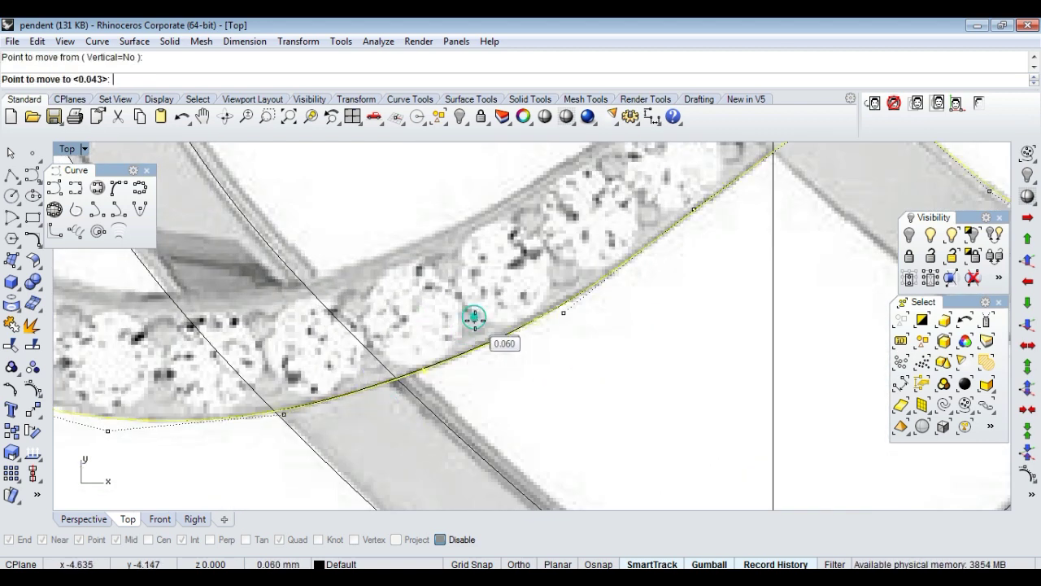
{"action": "left_click", "coordinate": [481, 255]}
{"action": "scroll", "coordinate": [481, 255], "scroll_direction": "down", "scroll_amount": 1}
{"action": "key", "text": "Return"}
{"action": "scroll", "coordinate": [537, 344], "scroll_direction": "up", "scroll_amount": 2}
{"action": "left_click", "coordinate": [622, 348]}
{"action": "scroll", "coordinate": [622, 348], "scroll_direction": "down", "scroll_amount": 2}
{"action": "scroll", "coordinate": [623, 344], "scroll_direction": "down", "scroll_amount": 3}
{"action": "scroll", "coordinate": [602, 333], "scroll_direction": "down", "scroll_amount": 1}
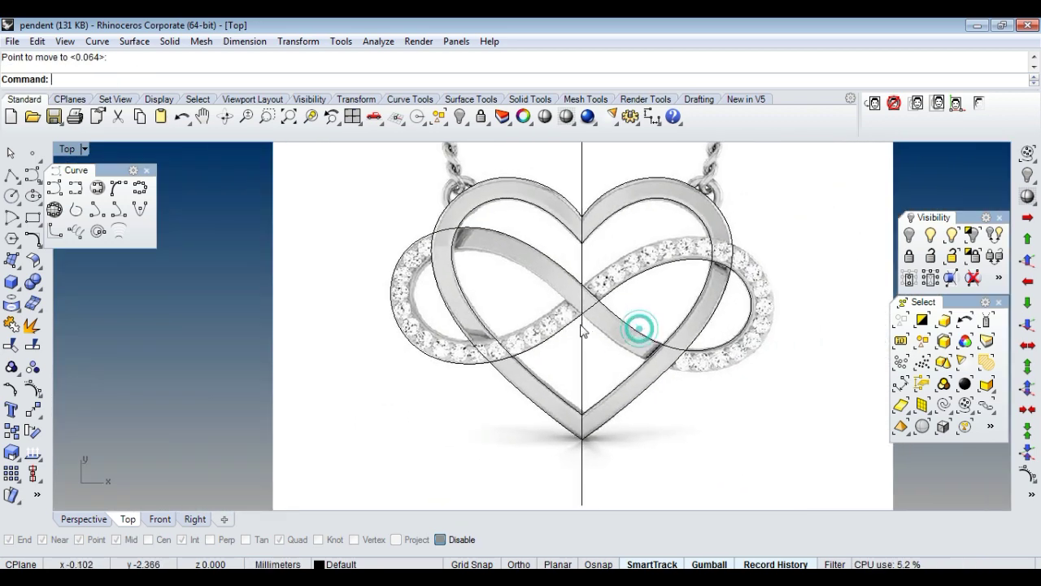
{"action": "key", "text": "Escape"}
{"action": "scroll", "coordinate": [563, 345], "scroll_direction": "up", "scroll_amount": 1}
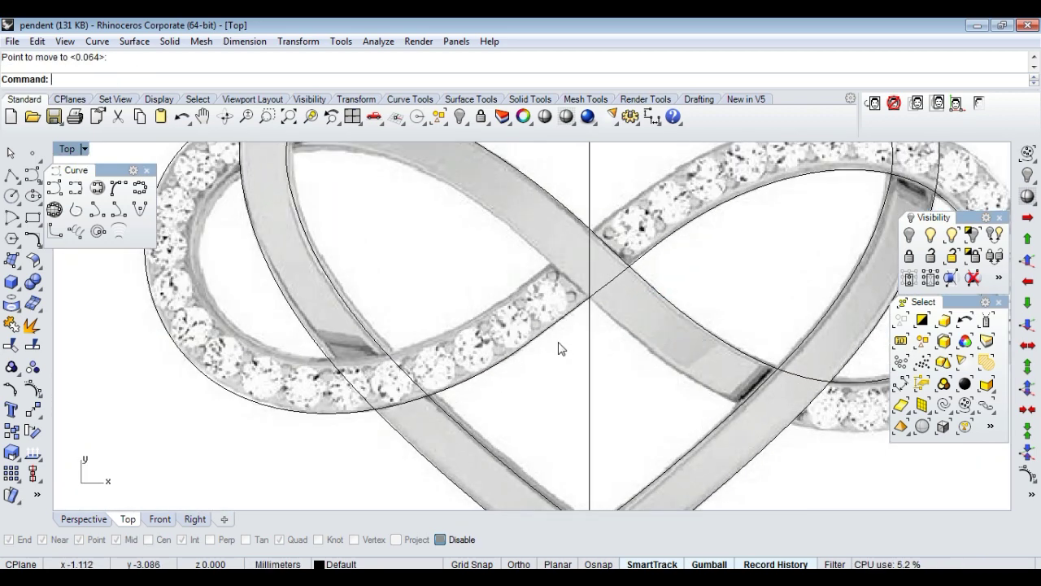
Place five interpolated-curve points along the ribbon edge from the left loop into the centre crossing.
{"action": "left_click", "coordinate": [80, 193]}
{"action": "scroll", "coordinate": [407, 301], "scroll_direction": "down", "scroll_amount": 2}
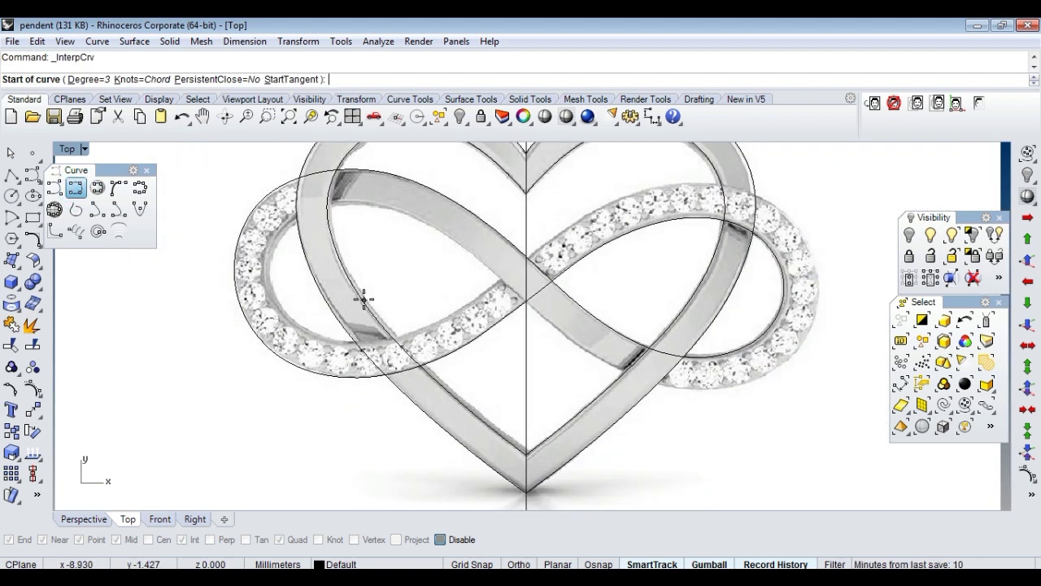
{"action": "scroll", "coordinate": [323, 211], "scroll_direction": "up", "scroll_amount": 3}
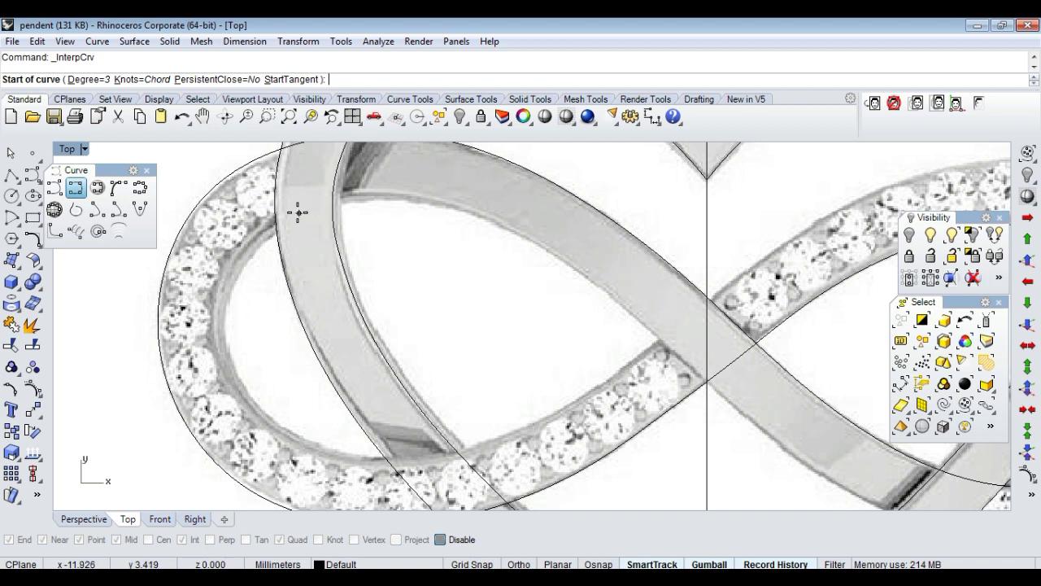
{"action": "left_click", "coordinate": [296, 212]}
{"action": "left_click", "coordinate": [363, 195]}
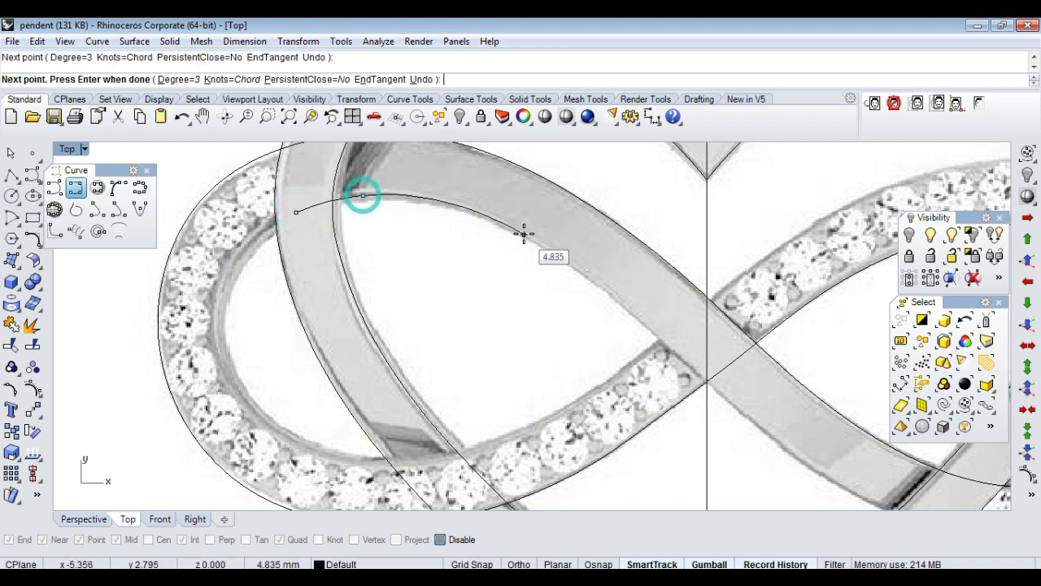
{"action": "left_click", "coordinate": [525, 235]}
{"action": "left_click", "coordinate": [668, 348]}
{"action": "scroll", "coordinate": [488, 321], "scroll_direction": "down", "scroll_amount": 4}
{"action": "scroll", "coordinate": [564, 344], "scroll_direction": "up", "scroll_amount": 2}
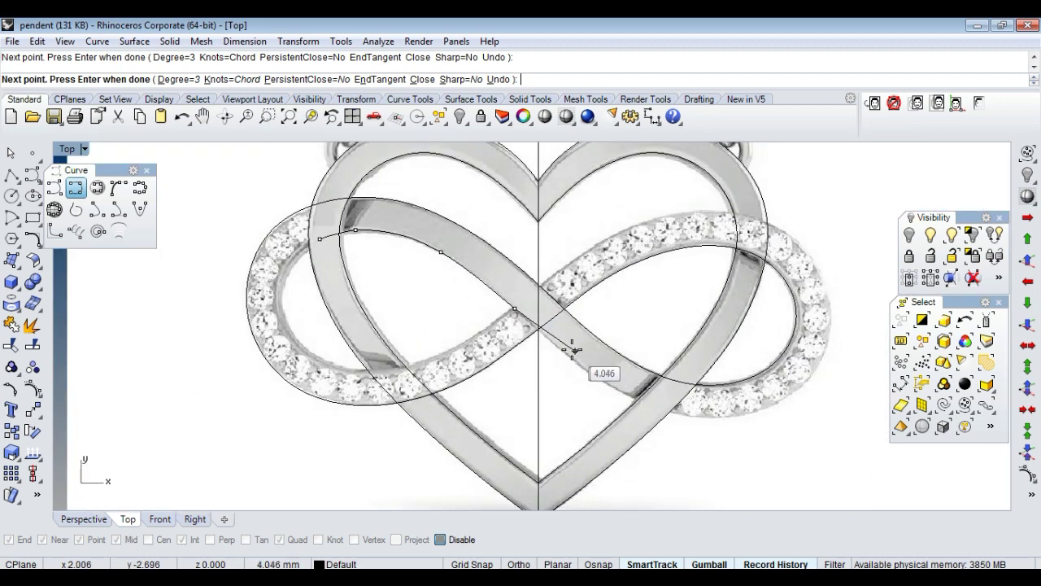
{"action": "scroll", "coordinate": [553, 345], "scroll_direction": "up", "scroll_amount": 2}
{"action": "left_click", "coordinate": [552, 345]}
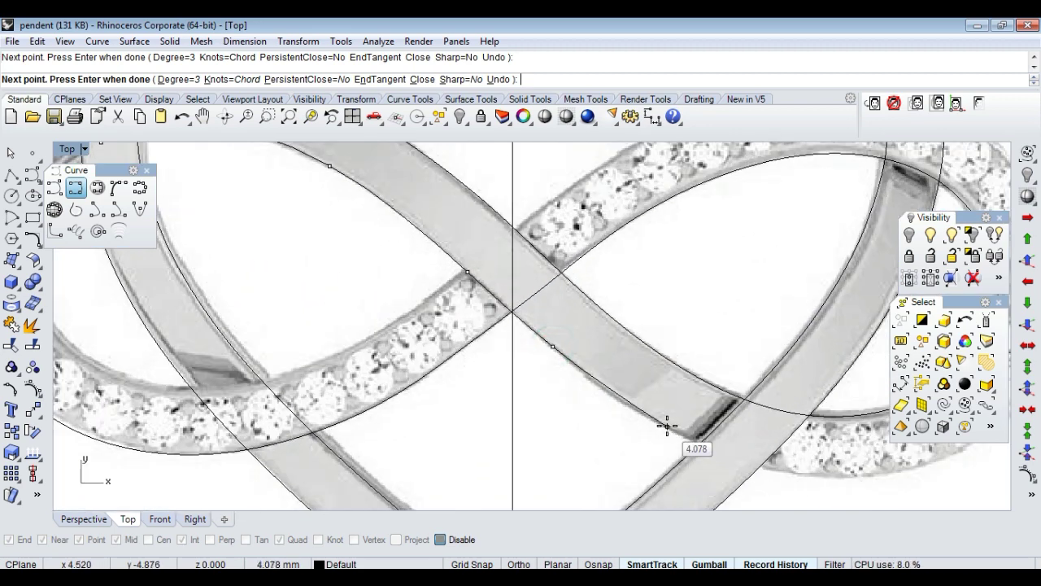
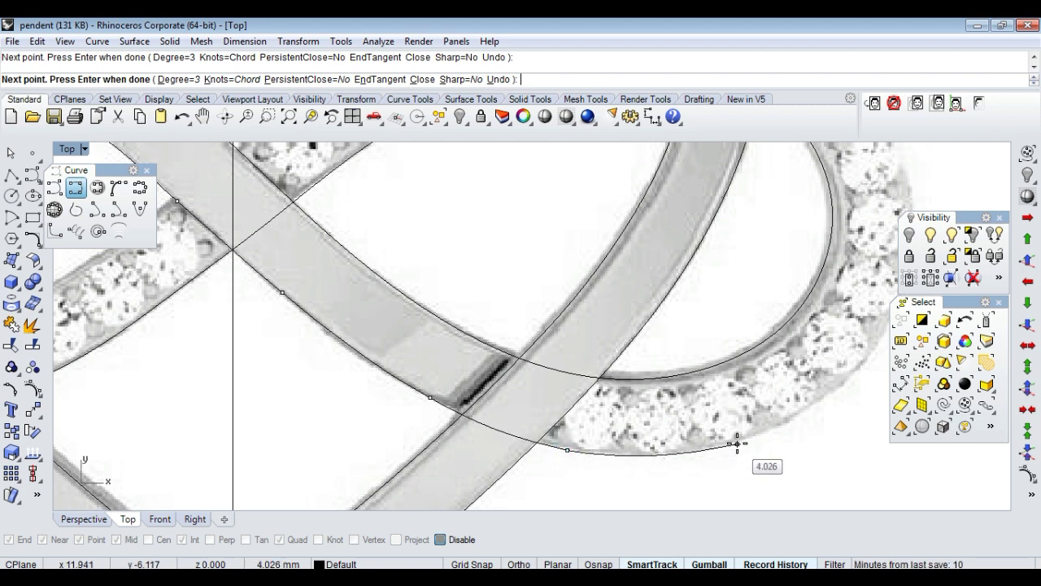
Place interpolated curve points along the infinity band's right side and ring edge.
{"action": "left_click", "coordinate": [735, 444]}
{"action": "scroll", "coordinate": [735, 442], "scroll_direction": "down", "scroll_amount": 1}
{"action": "scroll", "coordinate": [590, 399], "scroll_direction": "down", "scroll_amount": 2}
{"action": "scroll", "coordinate": [572, 393], "scroll_direction": "up", "scroll_amount": 2}
{"action": "scroll", "coordinate": [572, 393], "scroll_direction": "up", "scroll_amount": 1}
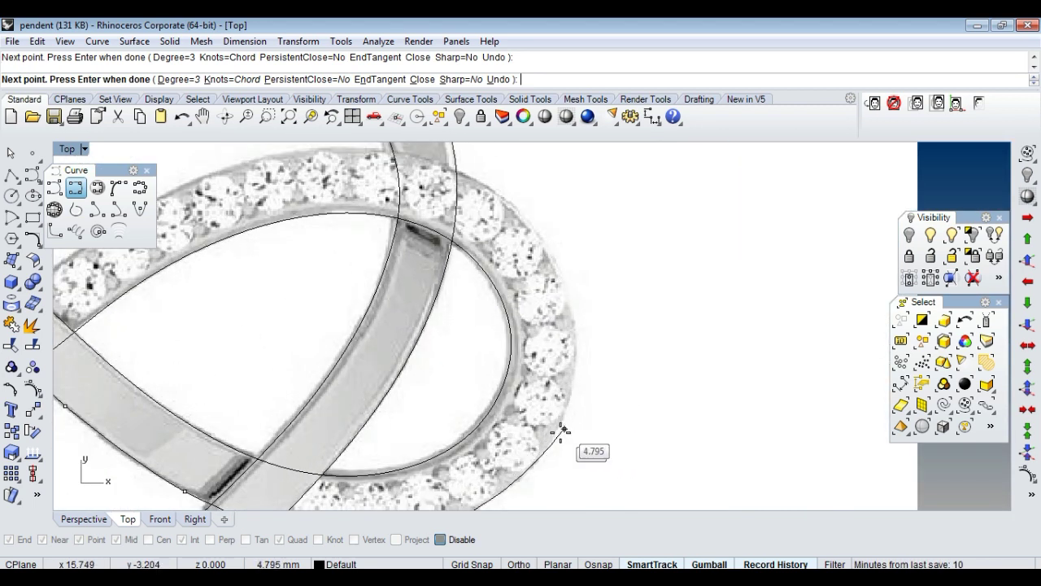
{"action": "left_click", "coordinate": [548, 450]}
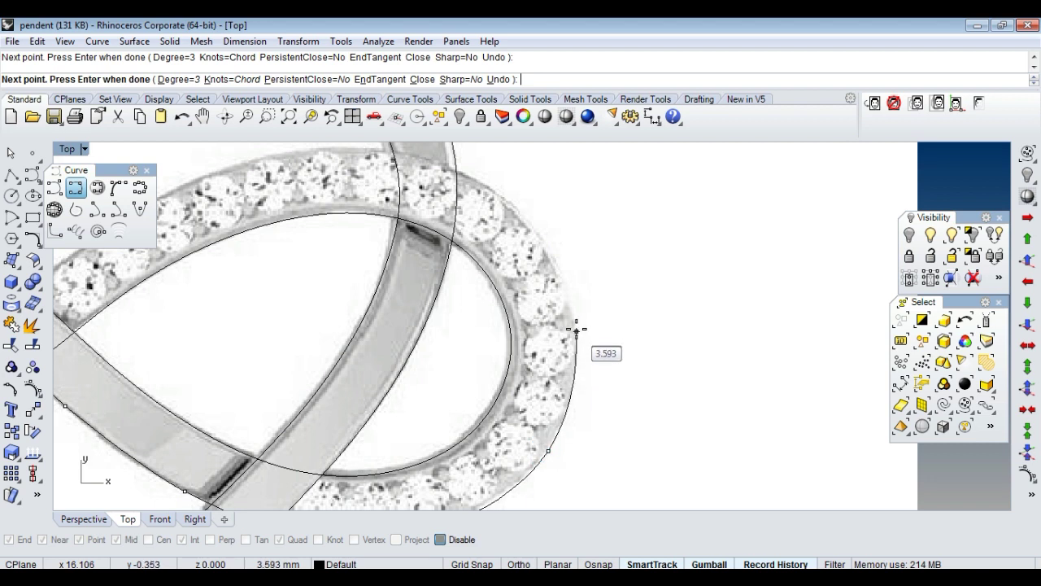
{"action": "left_click", "coordinate": [576, 323]}
{"action": "scroll", "coordinate": [599, 344], "scroll_direction": "down", "scroll_amount": 2}
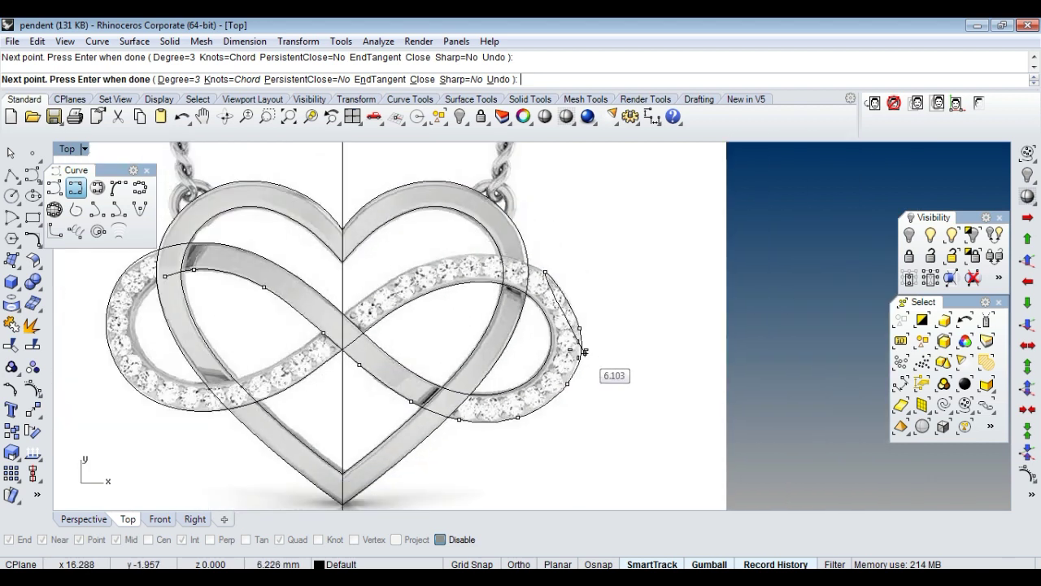
{"action": "scroll", "coordinate": [534, 286], "scroll_direction": "up", "scroll_amount": 1}
{"action": "scroll", "coordinate": [499, 262], "scroll_direction": "up", "scroll_amount": 2}
{"action": "left_click", "coordinate": [519, 266]}
{"action": "scroll", "coordinate": [366, 277], "scroll_direction": "down", "scroll_amount": 5}
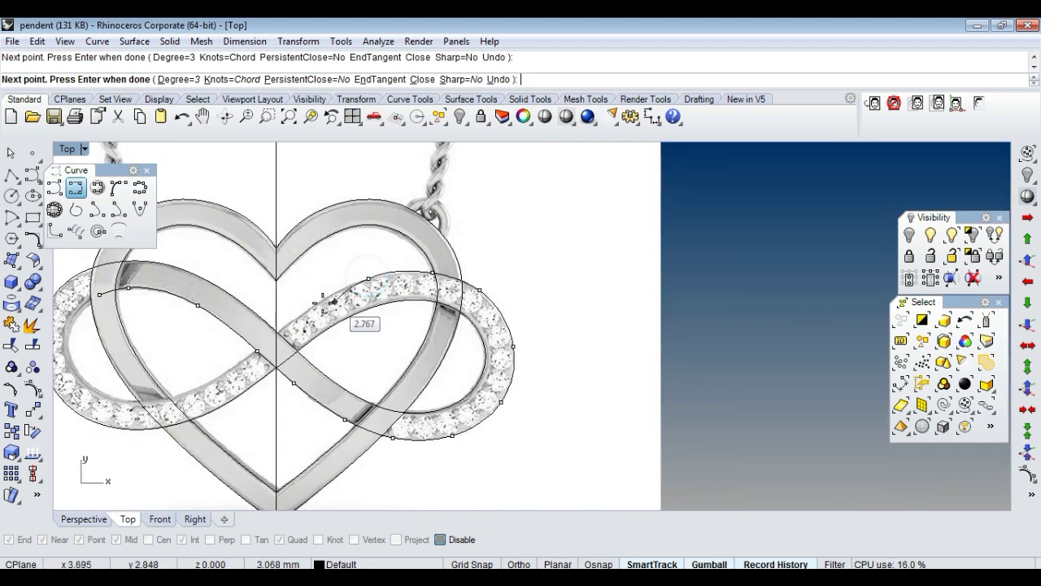
{"action": "scroll", "coordinate": [306, 310], "scroll_direction": "up", "scroll_amount": 3}
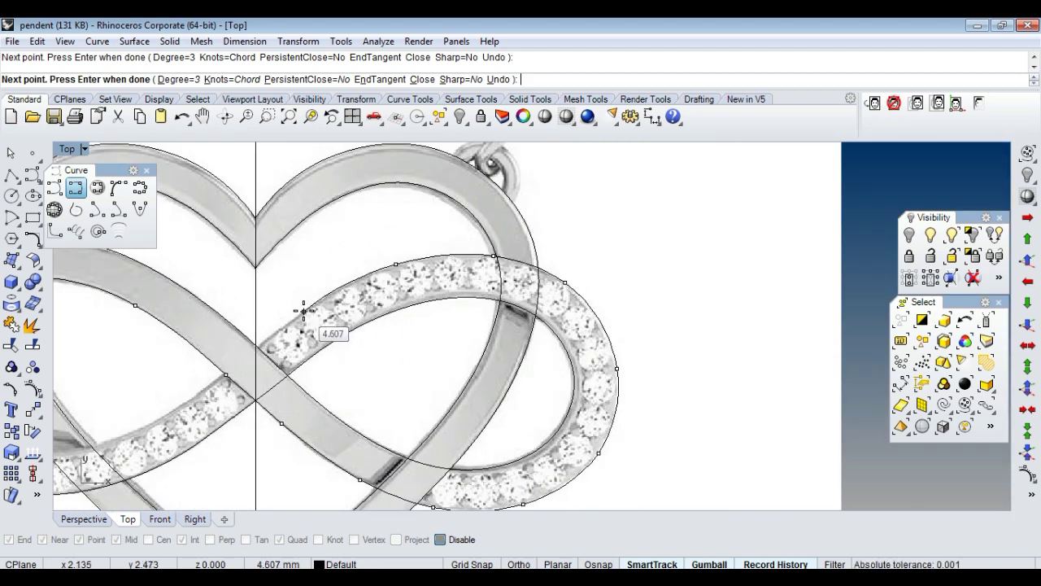
{"action": "scroll", "coordinate": [256, 347], "scroll_direction": "up", "scroll_amount": 2}
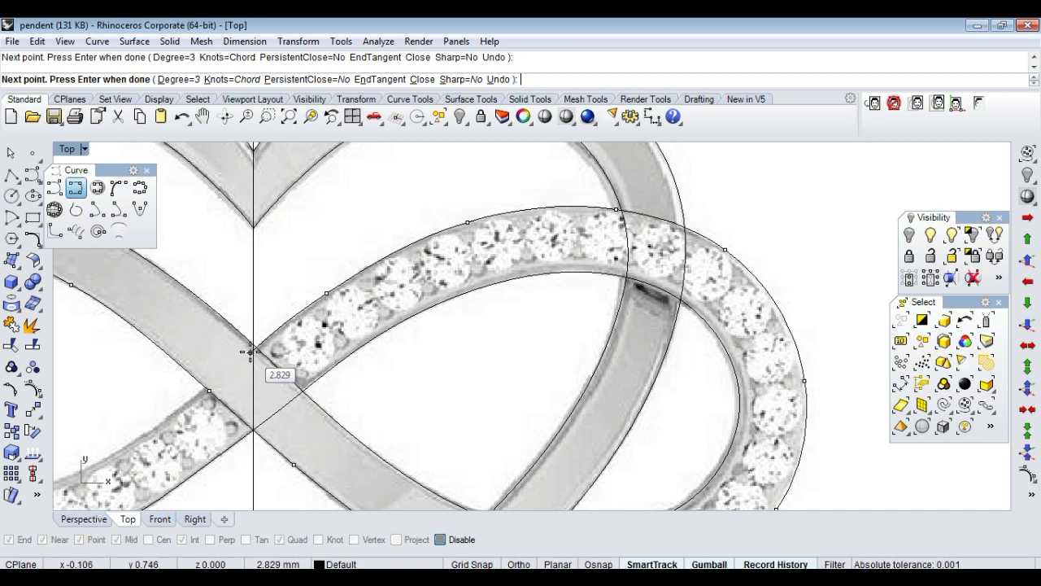
{"action": "scroll", "coordinate": [244, 350], "scroll_direction": "down", "scroll_amount": 4}
{"action": "scroll", "coordinate": [236, 357], "scroll_direction": "up", "scroll_amount": 4}
{"action": "scroll", "coordinate": [281, 358], "scroll_direction": "up", "scroll_amount": 1}
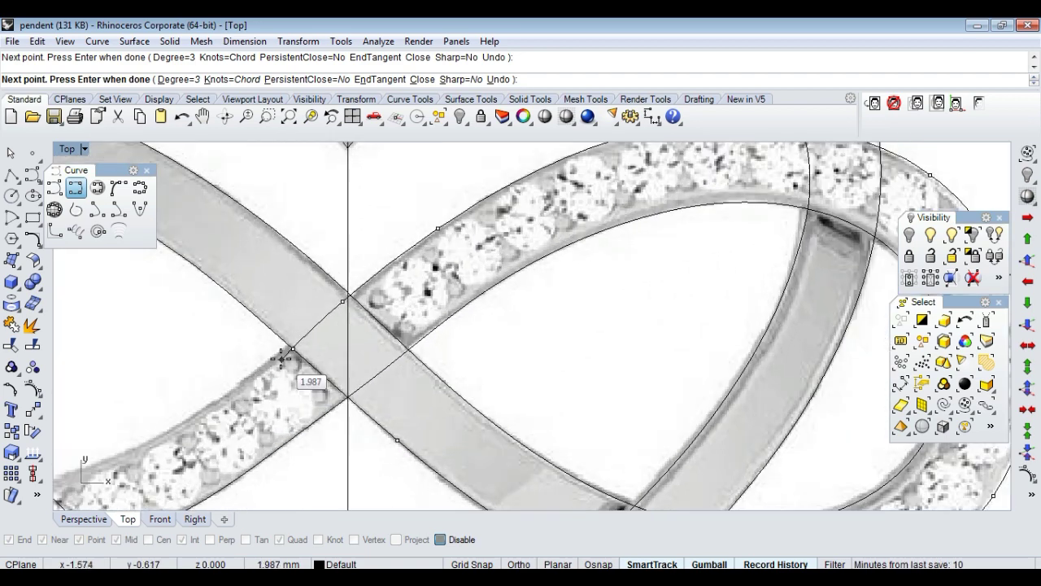
{"action": "scroll", "coordinate": [276, 358], "scroll_direction": "down", "scroll_amount": 3}
{"action": "scroll", "coordinate": [297, 371], "scroll_direction": "up", "scroll_amount": 2}
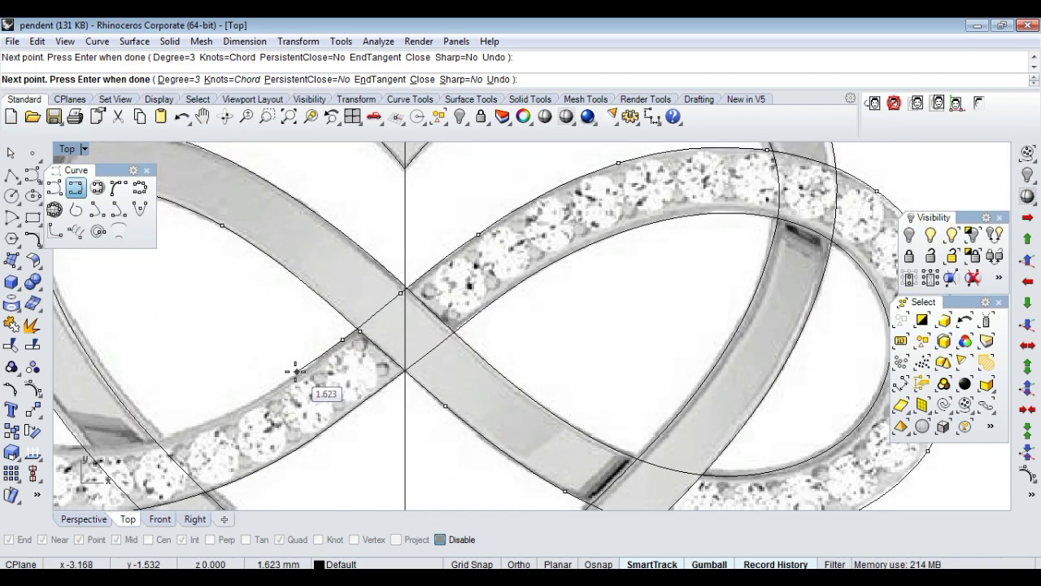
{"action": "scroll", "coordinate": [291, 373], "scroll_direction": "down", "scroll_amount": 2}
{"action": "scroll", "coordinate": [333, 375], "scroll_direction": "down", "scroll_amount": 1}
{"action": "scroll", "coordinate": [357, 368], "scroll_direction": "up", "scroll_amount": 3}
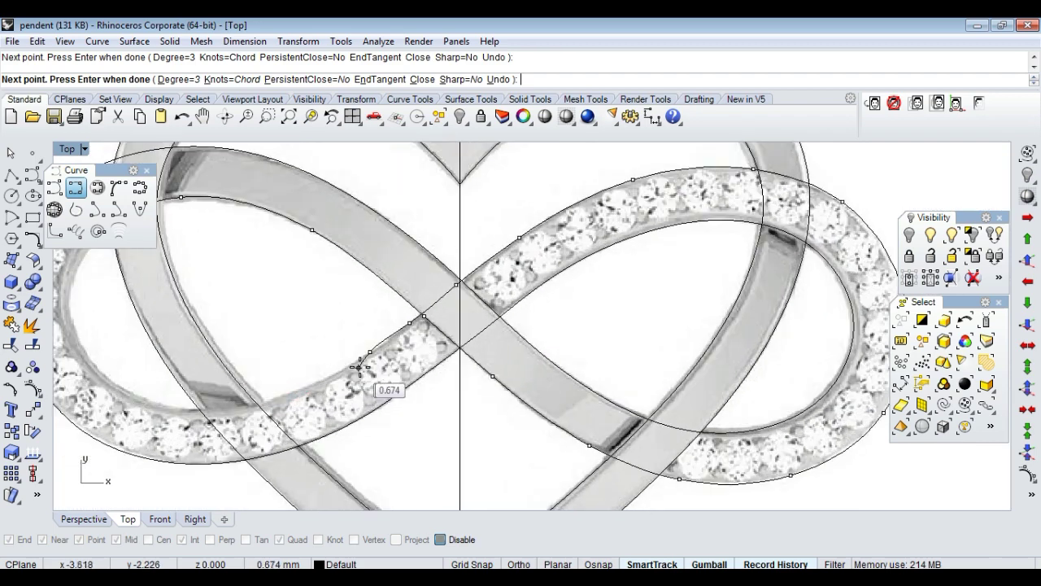
{"action": "scroll", "coordinate": [358, 367], "scroll_direction": "up", "scroll_amount": 1}
Undo the misplaced point and continue the curve around the band's left loop.
{"action": "key", "text": "ctrl+z"}
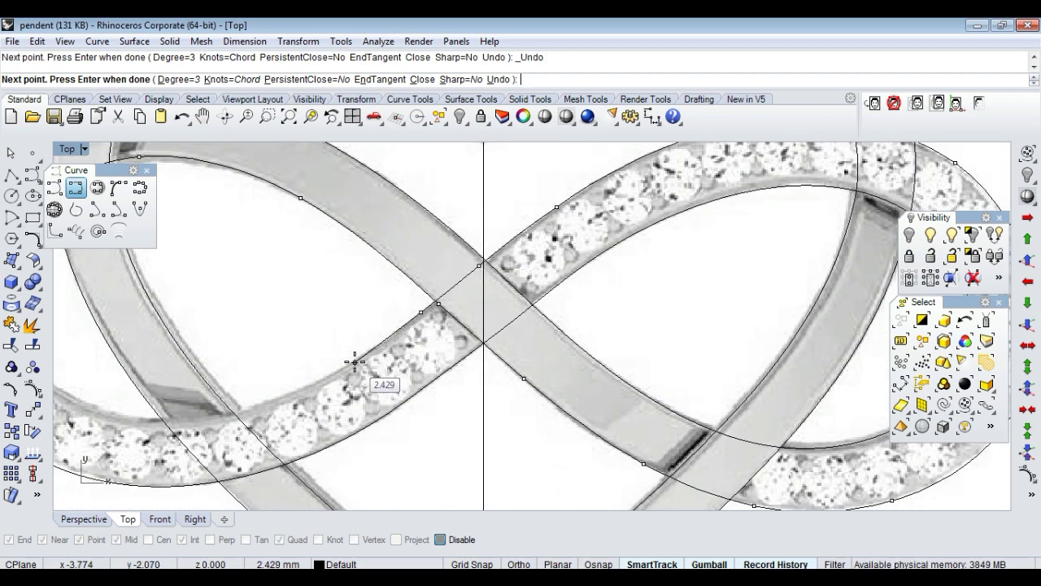
{"action": "scroll", "coordinate": [351, 365], "scroll_direction": "down", "scroll_amount": 3}
{"action": "scroll", "coordinate": [355, 382], "scroll_direction": "up", "scroll_amount": 3}
{"action": "scroll", "coordinate": [352, 402], "scroll_direction": "up", "scroll_amount": 2}
{"action": "left_click", "coordinate": [350, 402]}
{"action": "left_click", "coordinate": [243, 420]}
{"action": "scroll", "coordinate": [244, 419], "scroll_direction": "down", "scroll_amount": 3}
{"action": "scroll", "coordinate": [263, 412], "scroll_direction": "up", "scroll_amount": 2}
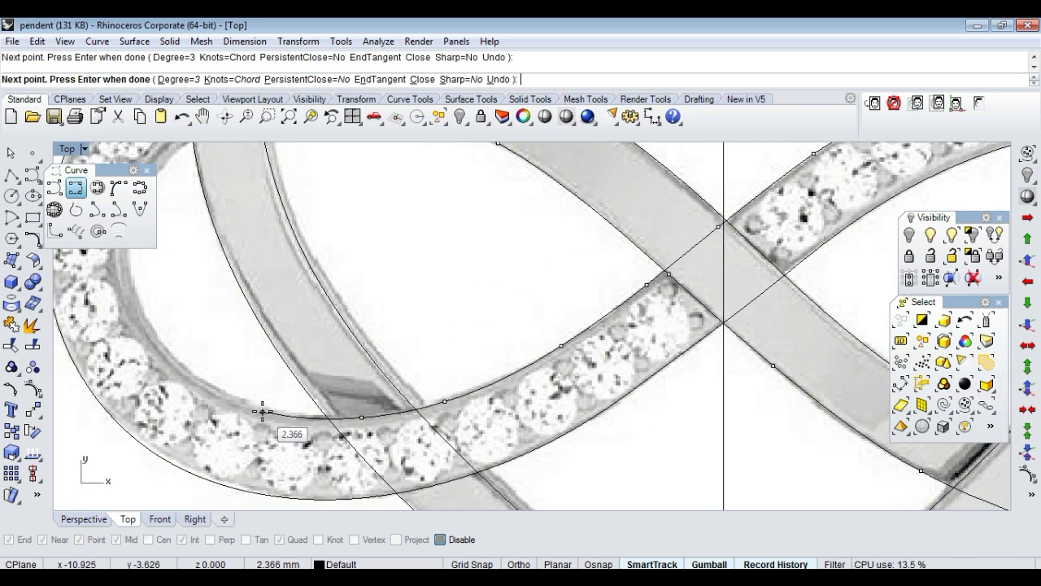
{"action": "left_click", "coordinate": [151, 330]}
{"action": "scroll", "coordinate": [150, 330], "scroll_direction": "down", "scroll_amount": 2}
{"action": "scroll", "coordinate": [210, 317], "scroll_direction": "down", "scroll_amount": 1}
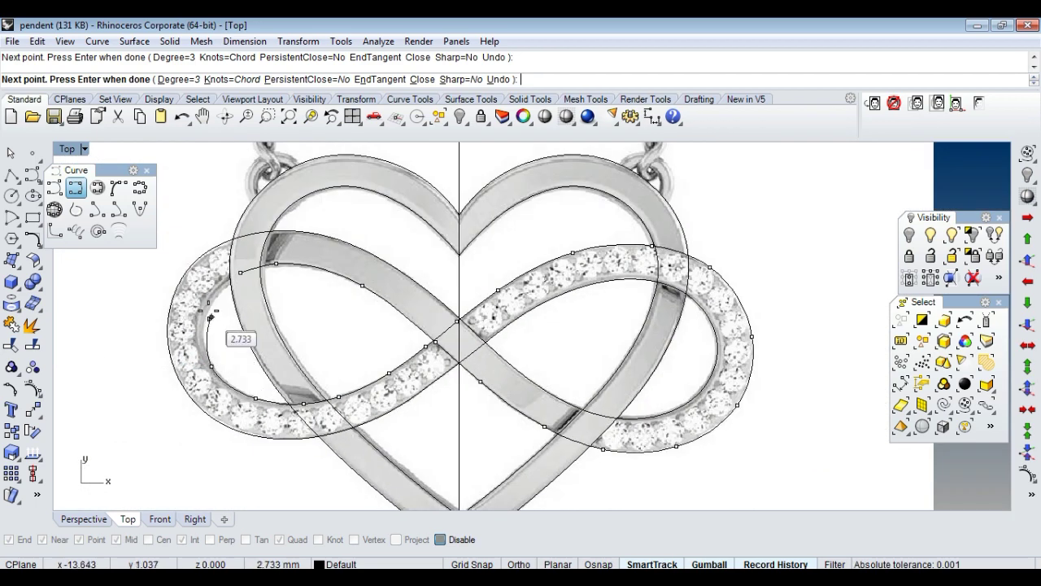
{"action": "scroll", "coordinate": [210, 317], "scroll_direction": "up", "scroll_amount": 3}
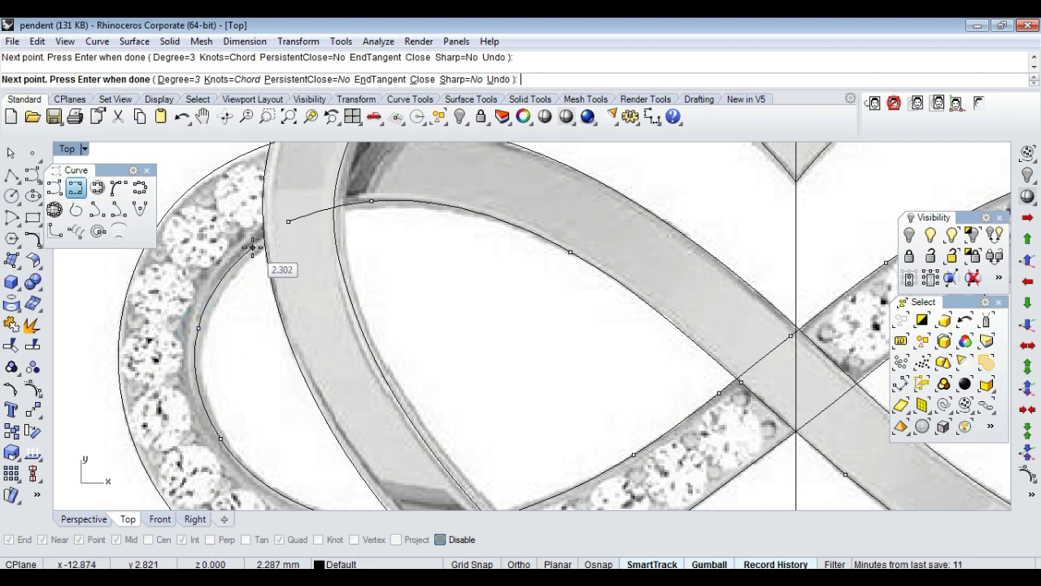
Close the infinity curve at its start point and hide the reference photo.
{"action": "left_click", "coordinate": [293, 224]}
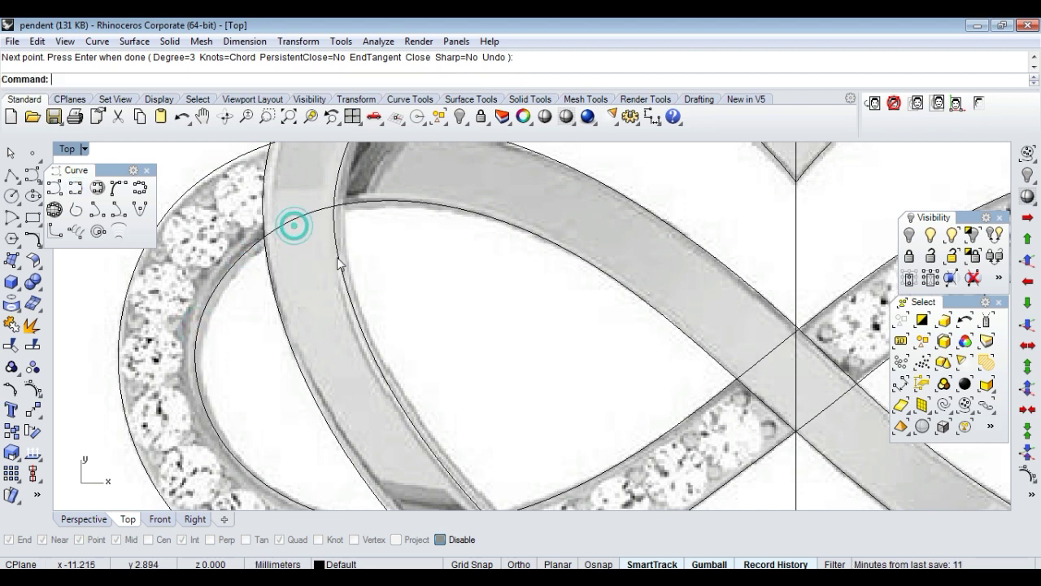
{"action": "scroll", "coordinate": [488, 314], "scroll_direction": "down", "scroll_amount": 2}
{"action": "scroll", "coordinate": [637, 363], "scroll_direction": "up", "scroll_amount": 2}
{"action": "left_click", "coordinate": [964, 105]}
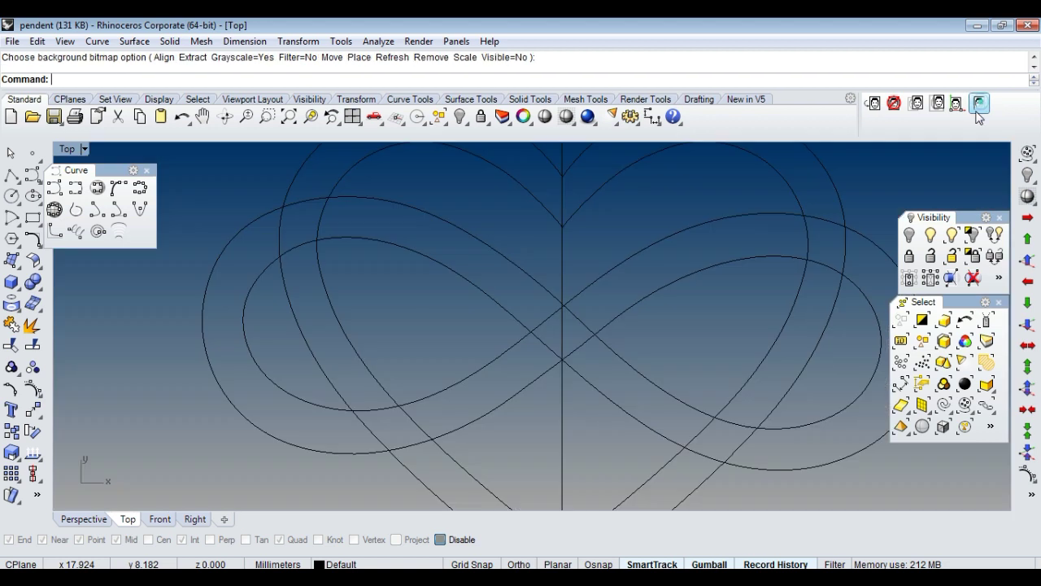
{"action": "scroll", "coordinate": [496, 383], "scroll_direction": "up", "scroll_amount": 1}
Offset the infinity curve inside the loop and compare it against the reference photo.
{"action": "left_click", "coordinate": [503, 450]}
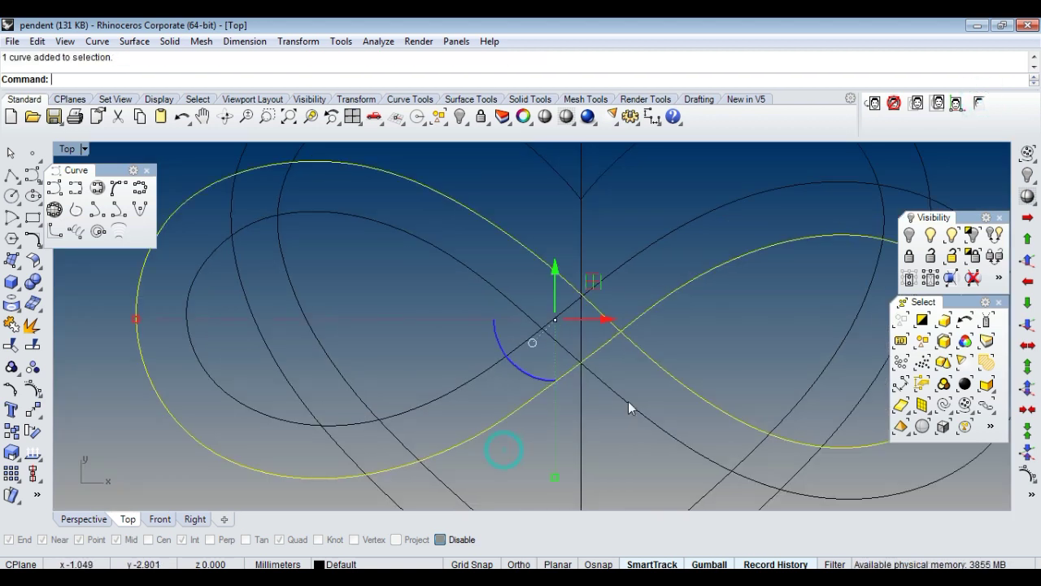
{"action": "type", "text": "o"}
{"action": "key", "text": "Return"}
{"action": "left_click", "coordinate": [521, 368]}
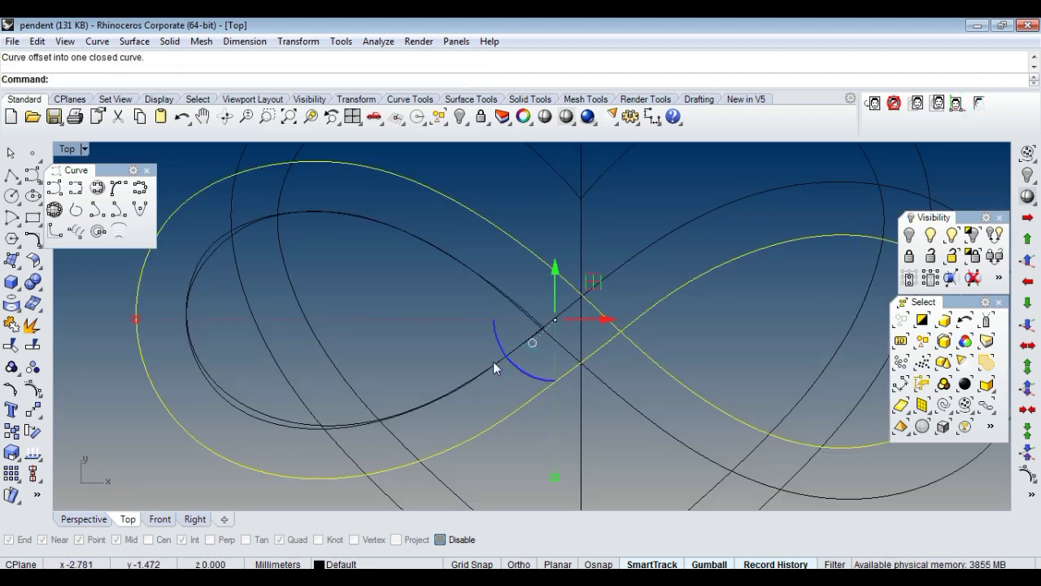
{"action": "scroll", "coordinate": [283, 433], "scroll_direction": "up", "scroll_amount": 1}
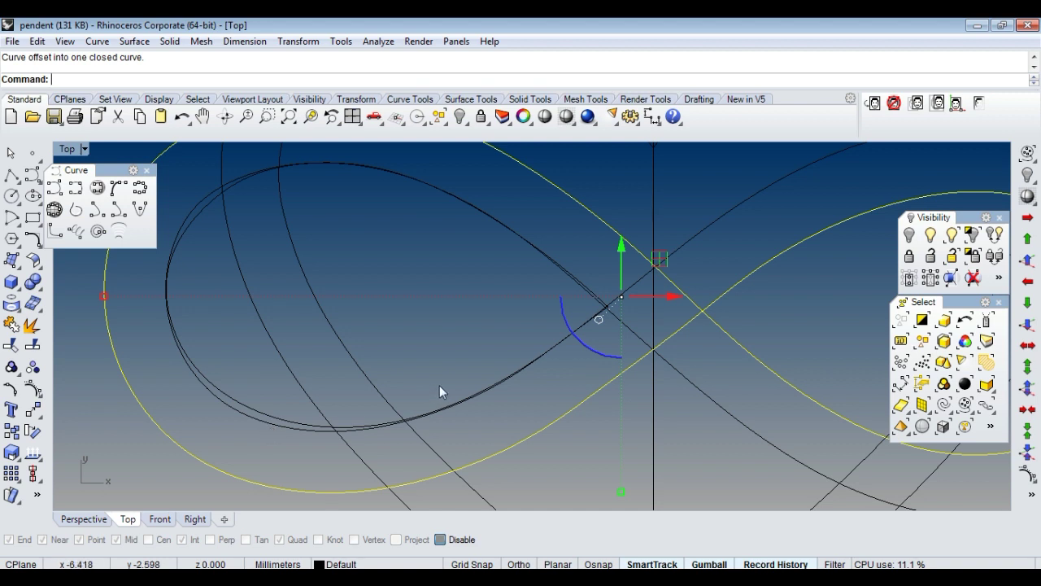
{"action": "right_click", "coordinate": [975, 106]}
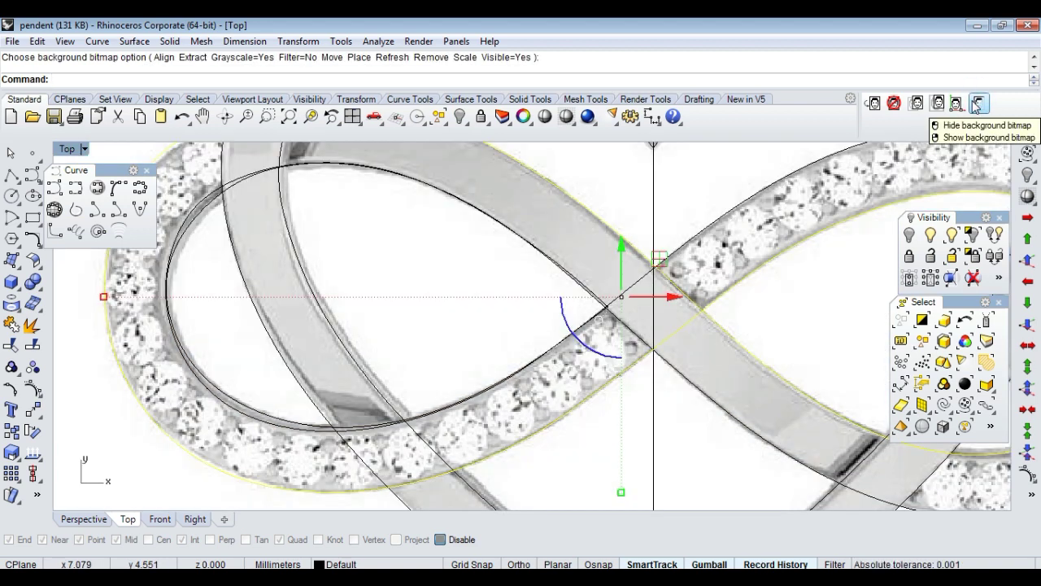
{"action": "left_click", "coordinate": [975, 107]}
Undo the offset and redo it inside the loop, rechecking against the photo.
{"action": "key", "text": "ctrl+z"}
{"action": "left_click_drag", "start_coordinate": [227, 431], "coordinate": [171, 484]}
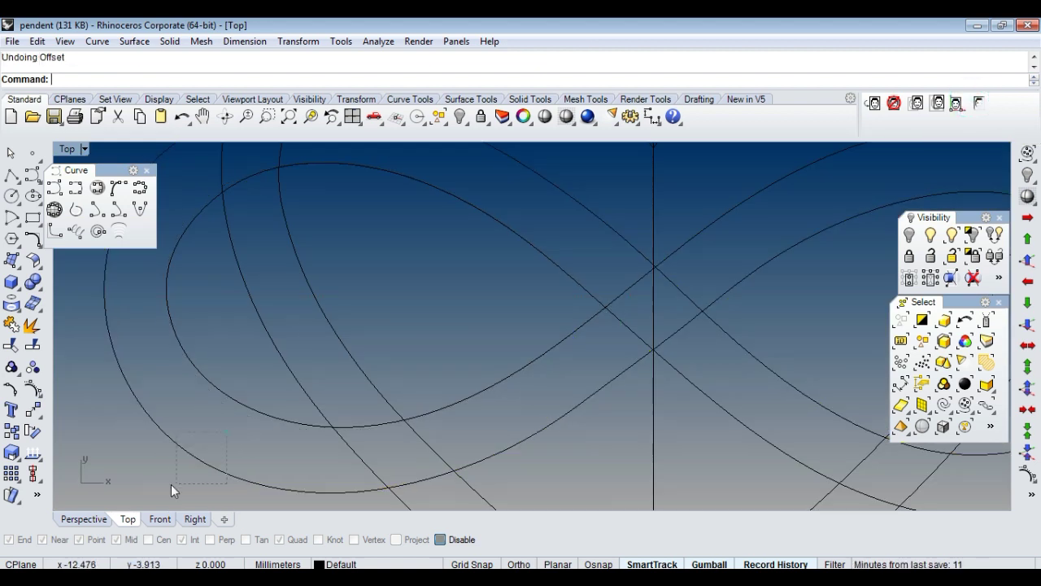
{"action": "right_click", "coordinate": [223, 433]}
{"action": "left_click", "coordinate": [214, 413]}
{"action": "scroll", "coordinate": [238, 400], "scroll_direction": "down", "scroll_amount": 1}
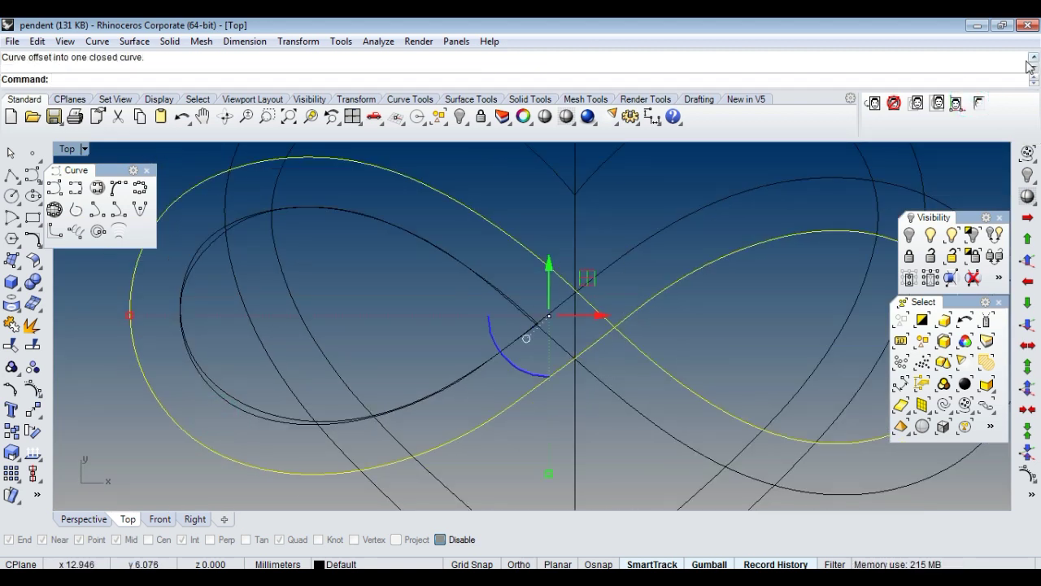
{"action": "right_click", "coordinate": [980, 104]}
{"action": "left_click", "coordinate": [980, 104]}
{"action": "scroll", "coordinate": [346, 353], "scroll_direction": "down", "scroll_amount": 1}
{"action": "scroll", "coordinate": [356, 392], "scroll_direction": "up", "scroll_amount": 1}
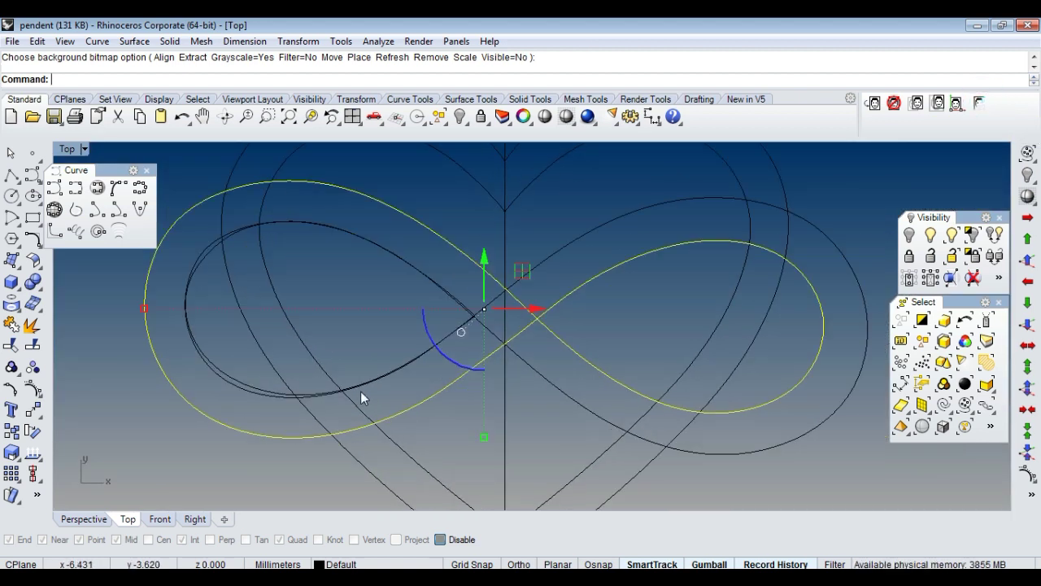
{"action": "right_click", "coordinate": [361, 391]}
{"action": "left_click", "coordinate": [274, 400]}
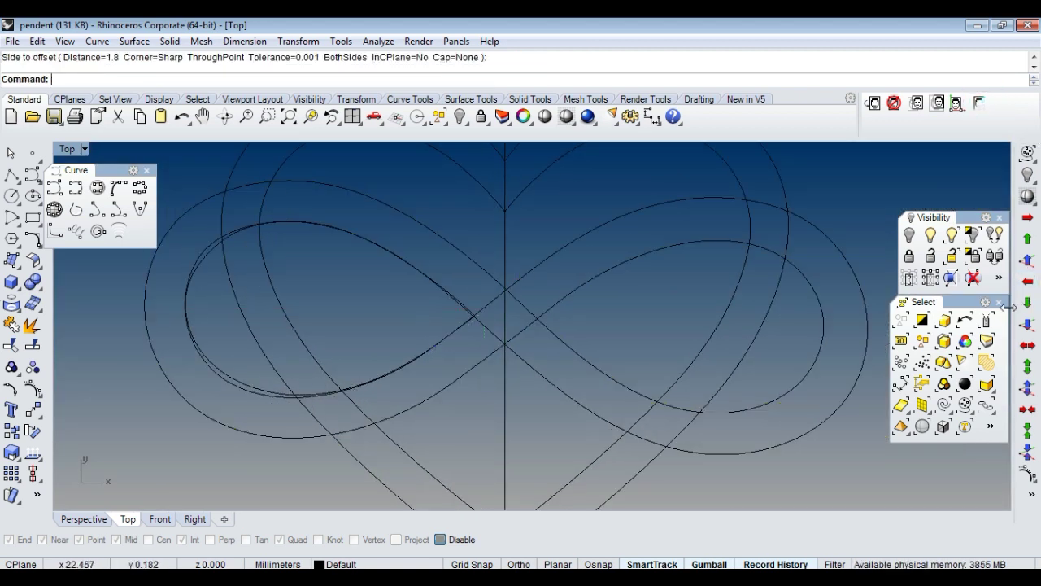
Lock the inner offset curve with the Lock command.
{"action": "left_click", "coordinate": [945, 322]}
{"action": "type", "text": "L"}
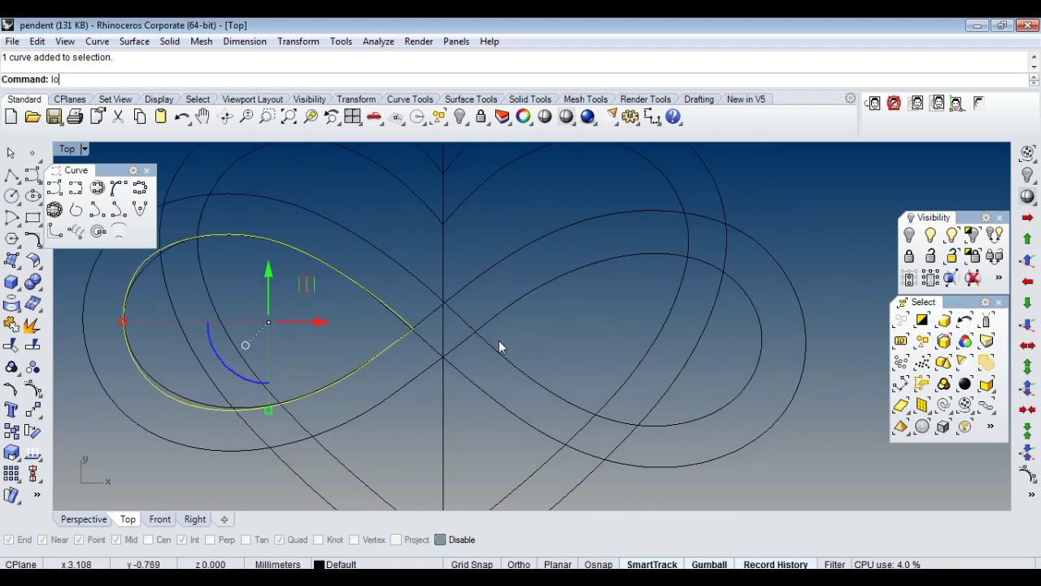
{"action": "type", "text": "ock"}
{"action": "key", "text": "Return"}
{"action": "scroll", "coordinate": [379, 348], "scroll_direction": "up", "scroll_amount": 2}
{"action": "scroll", "coordinate": [342, 366], "scroll_direction": "up", "scroll_amount": 2}
{"action": "scroll", "coordinate": [342, 368], "scroll_direction": "down", "scroll_amount": 2}
Select a curve and turn on its control points with F10.
{"action": "left_click", "coordinate": [316, 414]}
{"action": "scroll", "coordinate": [302, 399], "scroll_direction": "up", "scroll_amount": 1}
{"action": "key", "text": "F10"}
{"action": "scroll", "coordinate": [290, 390], "scroll_direction": "up", "scroll_amount": 2}
{"action": "left_click", "coordinate": [346, 414]}
{"action": "scroll", "coordinate": [422, 352], "scroll_direction": "up", "scroll_amount": 1}
Move two of the curve's control points to reshape it.
{"action": "type", "text": "m"}
{"action": "key", "text": "Return"}
{"action": "scroll", "coordinate": [419, 342], "scroll_direction": "up", "scroll_amount": 1}
{"action": "left_click", "coordinate": [419, 336]}
{"action": "left_click", "coordinate": [329, 353]}
{"action": "scroll", "coordinate": [284, 347], "scroll_direction": "up", "scroll_amount": 1}
{"action": "key", "text": "Return"}
{"action": "left_click", "coordinate": [409, 276]}
{"action": "left_click", "coordinate": [500, 303]}
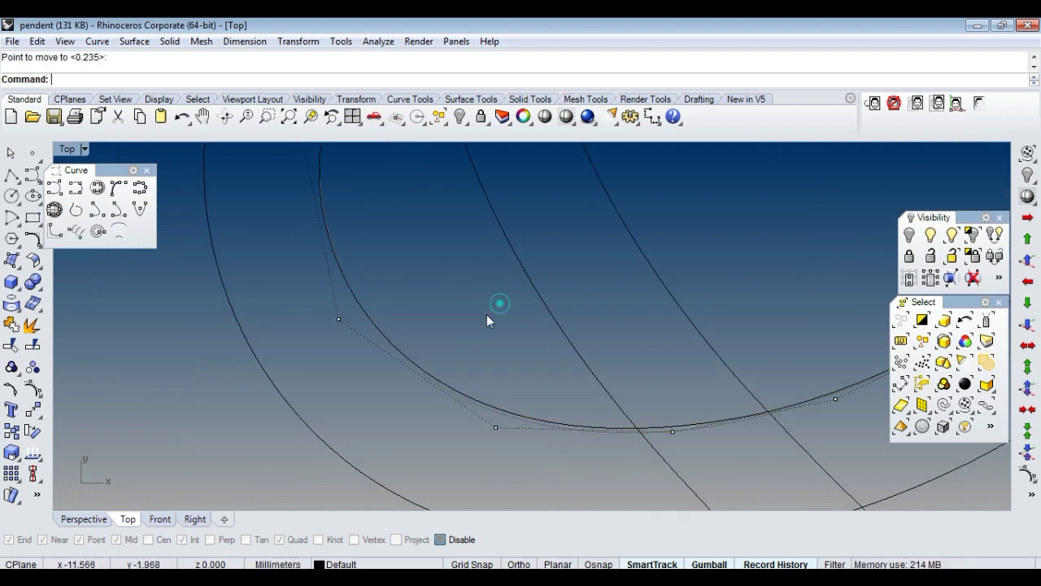
{"action": "scroll", "coordinate": [460, 368], "scroll_direction": "down", "scroll_amount": 2}
Undo the control-point move and the offset curve, then deselect everything.
{"action": "key", "text": "ctrl+z"}
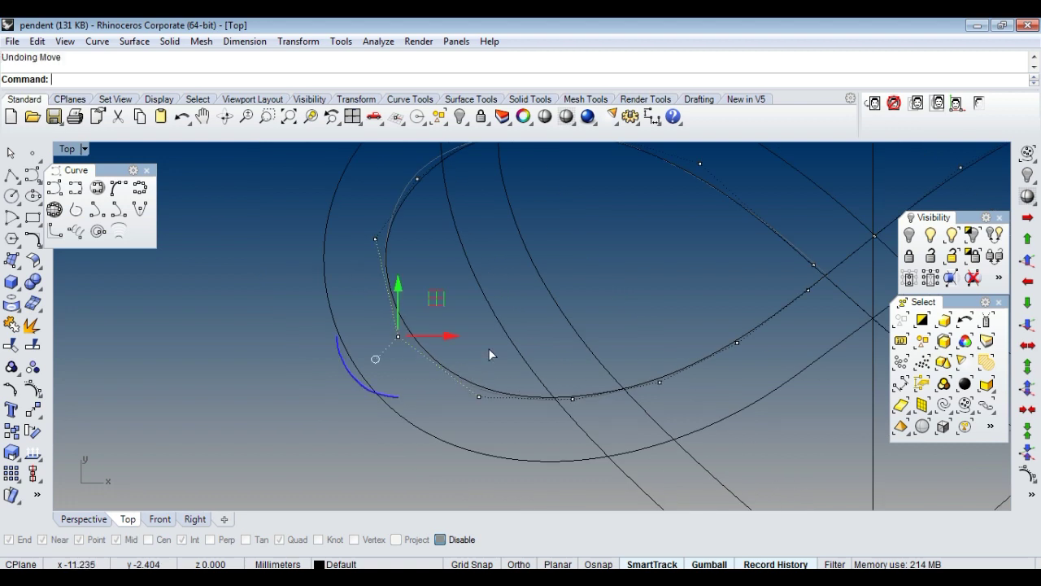
{"action": "key", "text": "ctrl+z"}
{"action": "key", "text": "ctrl+z"}
{"action": "scroll", "coordinate": [463, 370], "scroll_direction": "down", "scroll_amount": 1}
{"action": "scroll", "coordinate": [463, 370], "scroll_direction": "down", "scroll_amount": 2}
{"action": "key", "text": "Escape"}
{"action": "scroll", "coordinate": [586, 313], "scroll_direction": "down", "scroll_amount": 2}
{"action": "scroll", "coordinate": [529, 349], "scroll_direction": "up", "scroll_amount": 1}
{"action": "right_click_drag", "start_coordinate": [580, 368], "coordinate": [520, 364]}
{"action": "scroll", "coordinate": [568, 361], "scroll_direction": "down", "scroll_amount": 2}
{"action": "scroll", "coordinate": [363, 359], "scroll_direction": "up", "scroll_amount": 2}
{"action": "scroll", "coordinate": [309, 353], "scroll_direction": "down", "scroll_amount": 1}
Compare the infinity curve against the reference photo, then hide the photo again.
{"action": "left_click", "coordinate": [346, 362]}
{"action": "scroll", "coordinate": [485, 358], "scroll_direction": "down", "scroll_amount": 1}
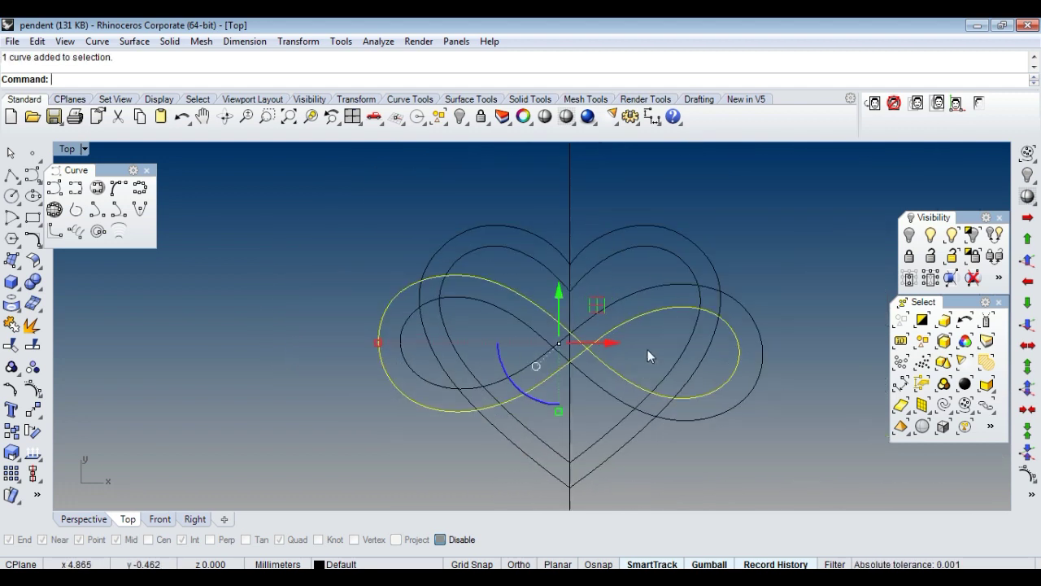
{"action": "left_click", "coordinate": [979, 104]}
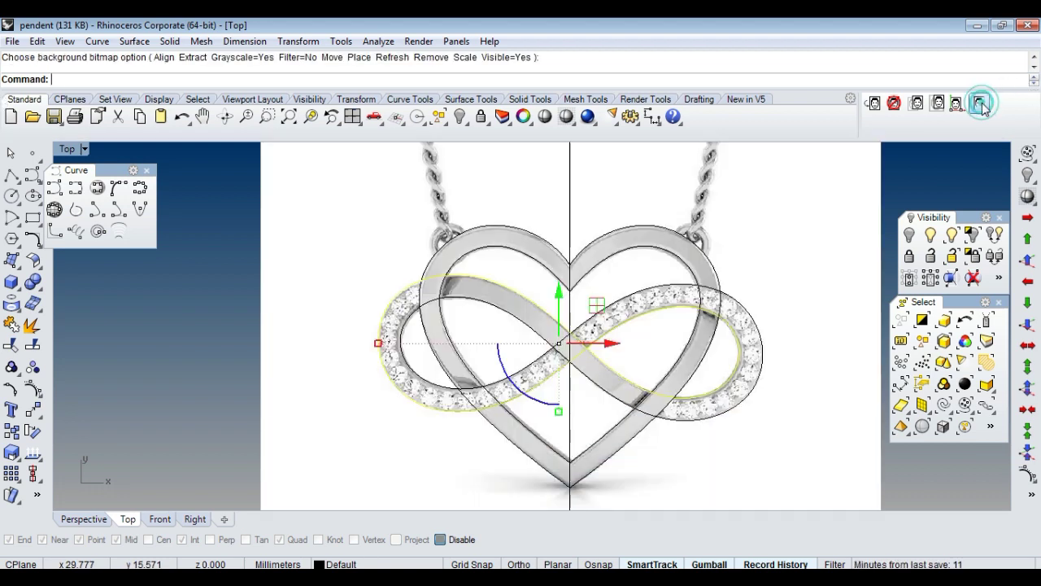
{"action": "left_click", "coordinate": [979, 103]}
Hide the vertical centre line with Ctrl+H.
{"action": "left_click", "coordinate": [490, 401]}
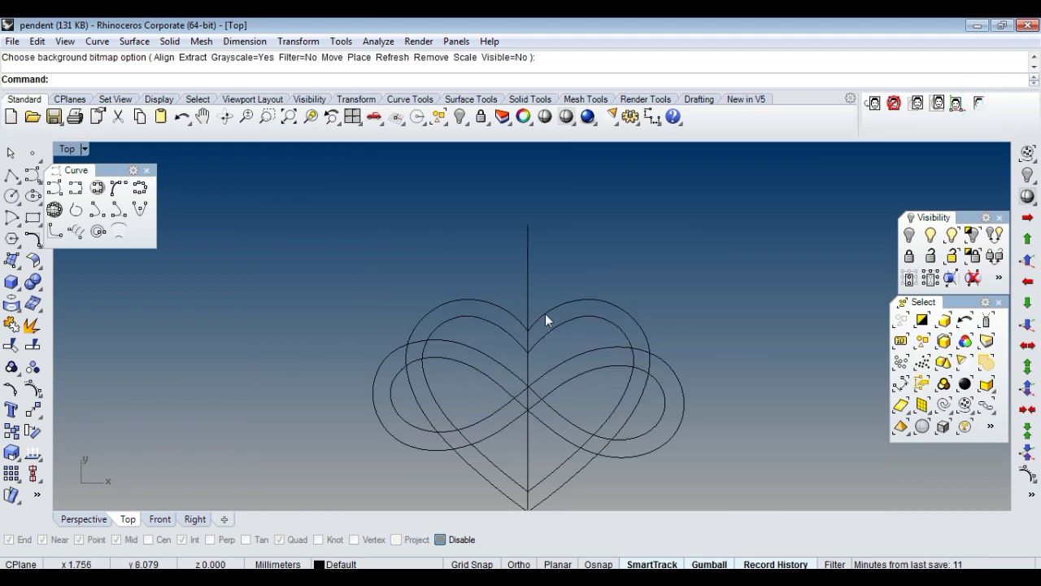
{"action": "left_click", "coordinate": [541, 236]}
{"action": "key", "text": "ctrl+h"}
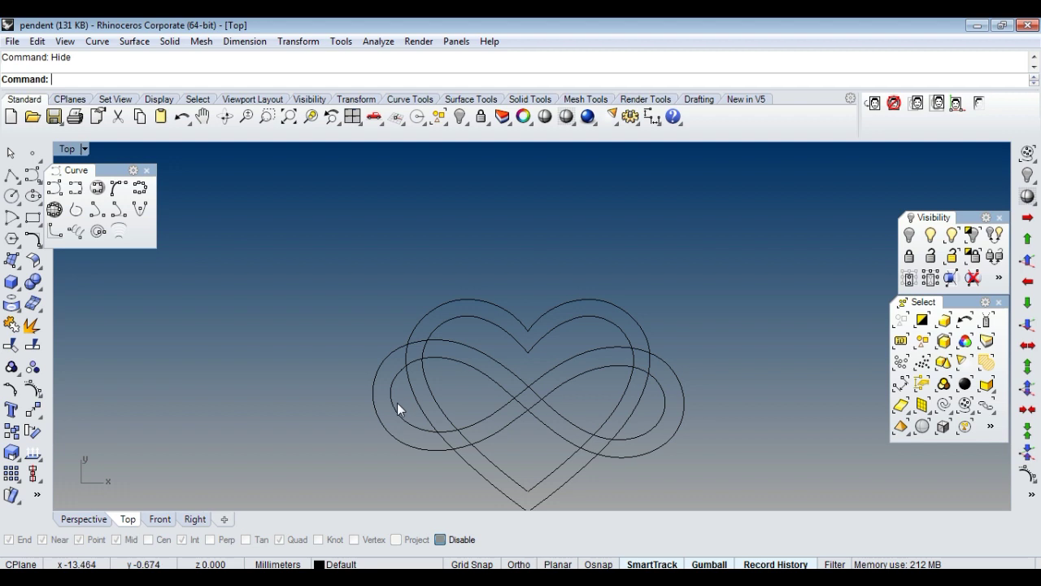
Turn on the outer infinity curve's control points and nudge the left loop's far-left point slightly left.
{"action": "scroll", "coordinate": [393, 407], "scroll_direction": "up", "scroll_amount": 2}
{"action": "left_click", "coordinate": [376, 406]}
{"action": "scroll", "coordinate": [362, 413], "scroll_direction": "up", "scroll_amount": 1}
{"action": "scroll", "coordinate": [350, 416], "scroll_direction": "up", "scroll_amount": 1}
{"action": "key", "text": "F10"}
{"action": "left_click", "coordinate": [335, 390]}
{"action": "scroll", "coordinate": [331, 342], "scroll_direction": "up", "scroll_amount": 1}
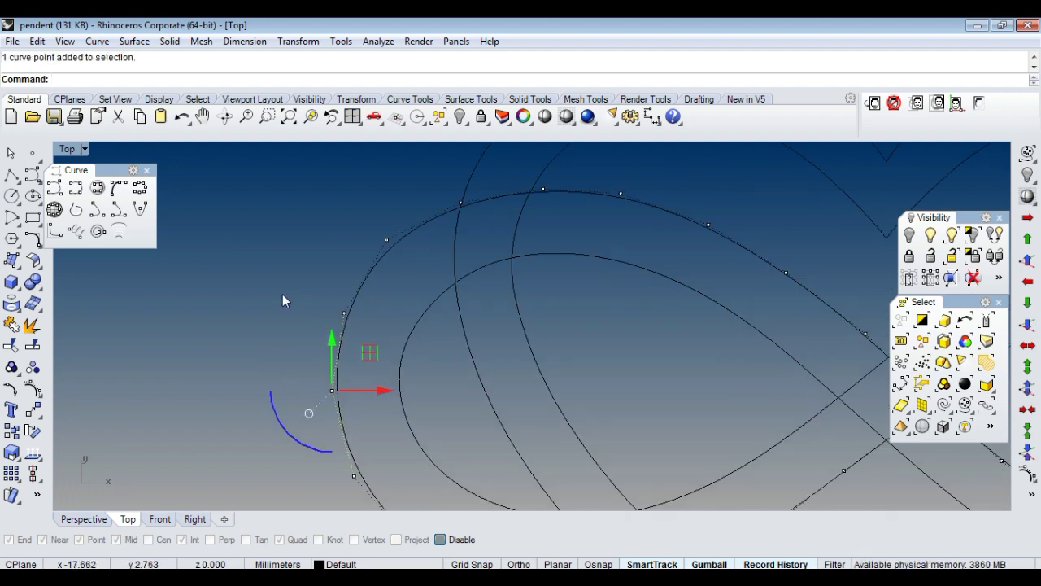
{"action": "left_click_drag", "start_coordinate": [282, 297], "coordinate": [402, 336]}
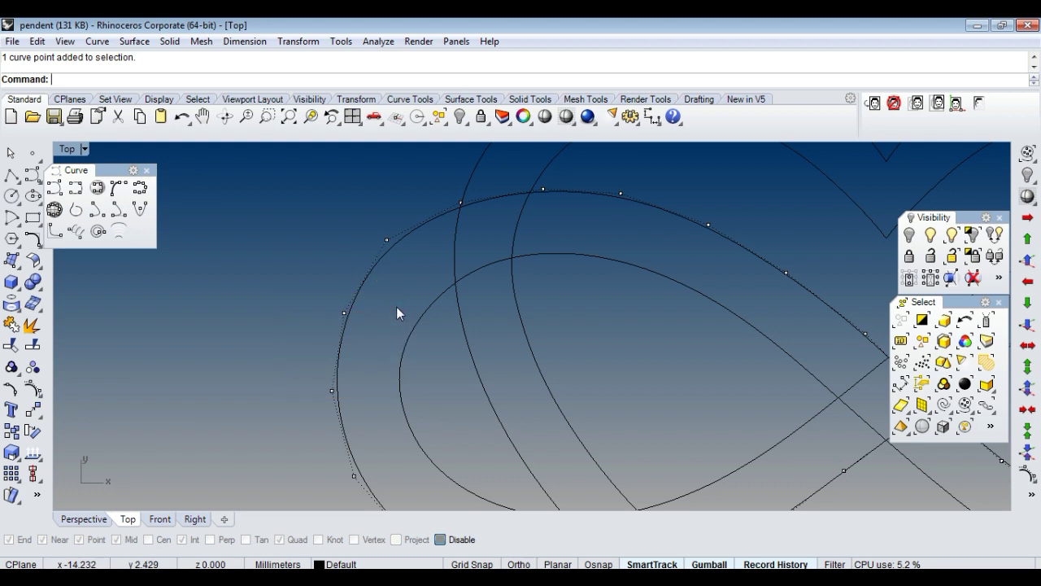
{"action": "scroll", "coordinate": [304, 293], "scroll_direction": "up", "scroll_amount": 2}
{"action": "left_click_drag", "start_coordinate": [411, 310], "coordinate": [417, 314]}
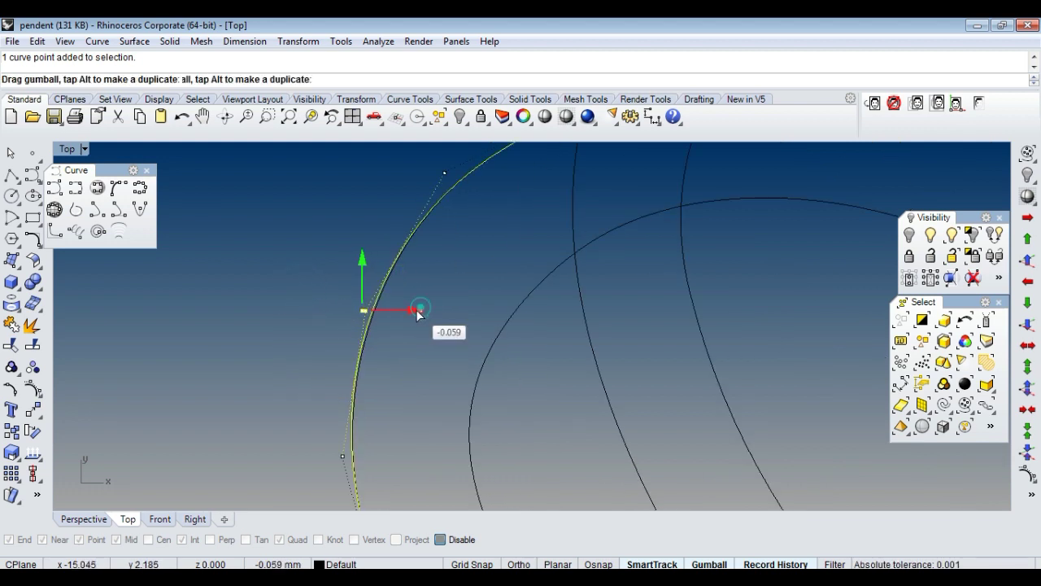
{"action": "scroll", "coordinate": [485, 278], "scroll_direction": "down", "scroll_amount": 2}
{"action": "left_click", "coordinate": [485, 278]}
Nudge another left-loop control point slightly outward, then hide the control points.
{"action": "scroll", "coordinate": [379, 271], "scroll_direction": "up", "scroll_amount": 2}
{"action": "scroll", "coordinate": [358, 326], "scroll_direction": "up", "scroll_amount": 2}
{"action": "left_click", "coordinate": [373, 358]}
{"action": "left_click_drag", "start_coordinate": [416, 318], "coordinate": [410, 322]}
{"action": "scroll", "coordinate": [393, 248], "scroll_direction": "down", "scroll_amount": 2}
{"action": "scroll", "coordinate": [457, 333], "scroll_direction": "down", "scroll_amount": 2}
{"action": "scroll", "coordinate": [383, 309], "scroll_direction": "down", "scroll_amount": 1}
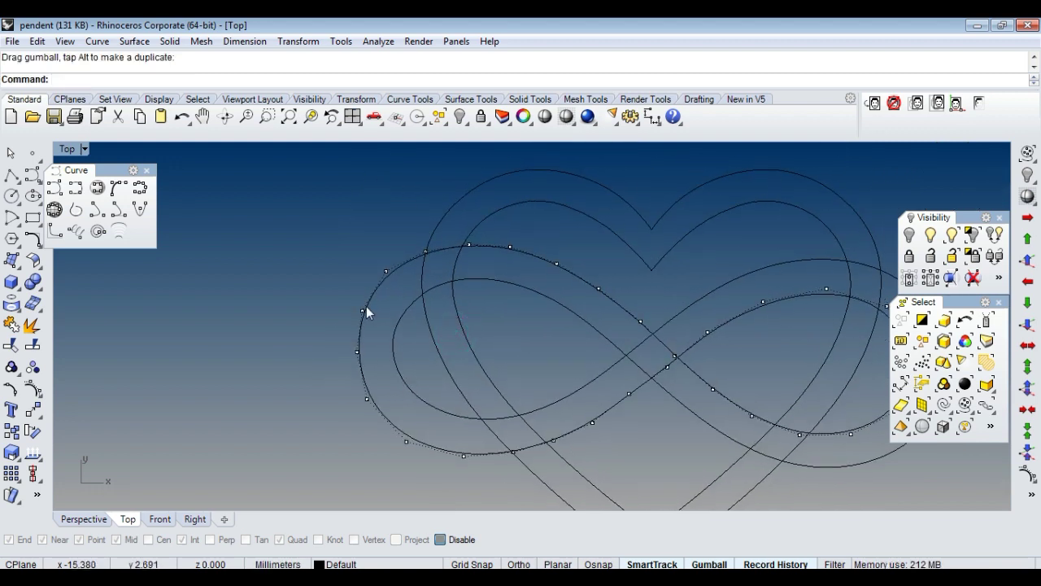
{"action": "scroll", "coordinate": [370, 313], "scroll_direction": "down", "scroll_amount": 2}
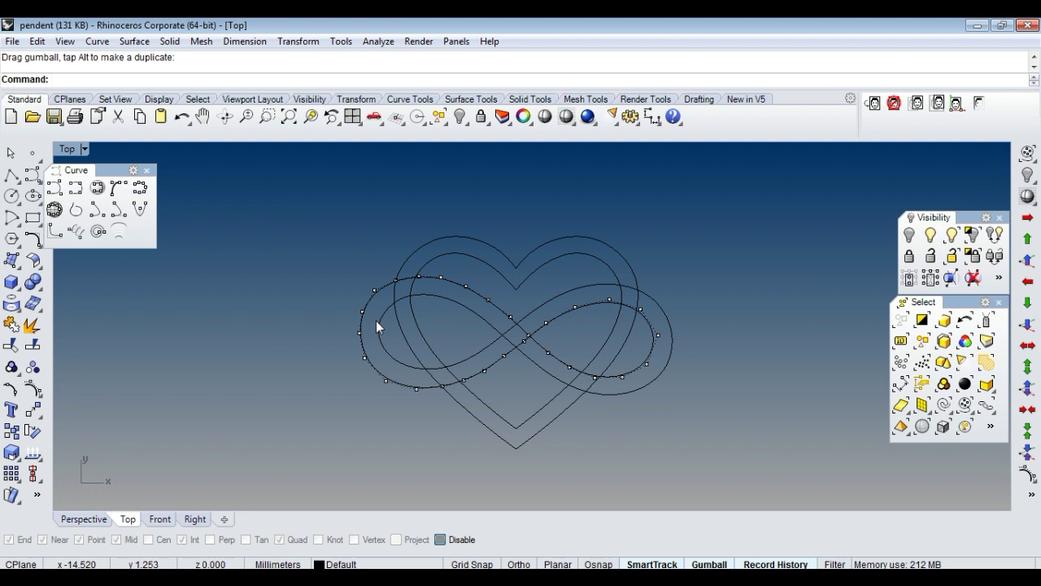
{"action": "key", "text": "Escape"}
Try an inside offset copy of the infinity curve, then undo it.
{"action": "scroll", "coordinate": [388, 338], "scroll_direction": "up", "scroll_amount": 2}
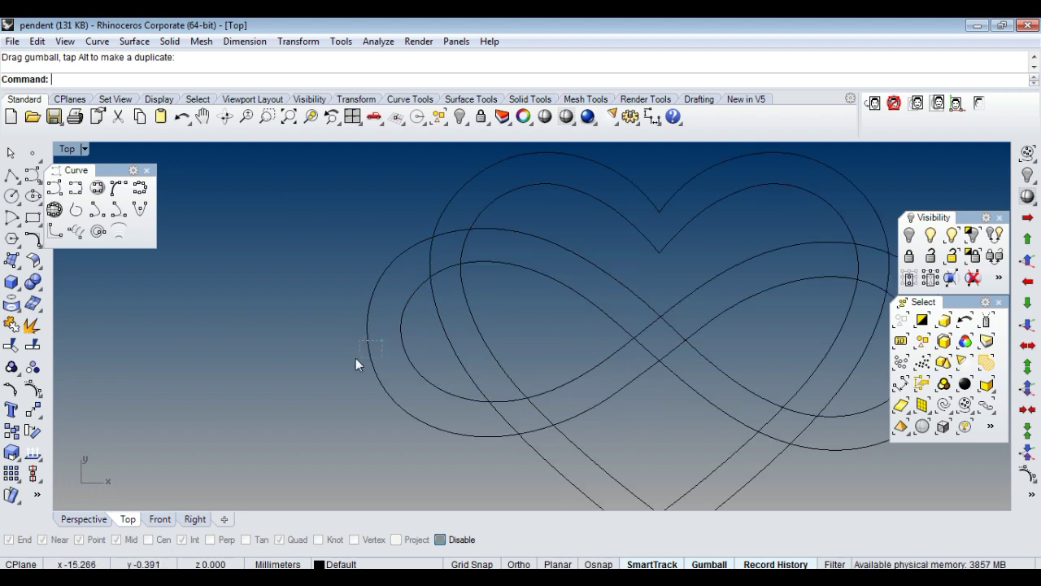
{"action": "left_click", "coordinate": [370, 352]}
{"action": "scroll", "coordinate": [385, 345], "scroll_direction": "up", "scroll_amount": 3}
{"action": "key", "text": "Return"}
{"action": "left_click", "coordinate": [383, 348]}
{"action": "key", "text": "ctrl+z"}
Show the curve's points again and shift three left-loop control points slightly.
{"action": "scroll", "coordinate": [374, 342], "scroll_direction": "up", "scroll_amount": 2}
{"action": "left_click", "coordinate": [361, 358]}
{"action": "key", "text": "F10"}
{"action": "scroll", "coordinate": [322, 329], "scroll_direction": "up", "scroll_amount": 1}
{"action": "left_click_drag", "start_coordinate": [233, 225], "coordinate": [328, 349]}
{"action": "left_click_drag", "start_coordinate": [375, 310], "coordinate": [370, 350]}
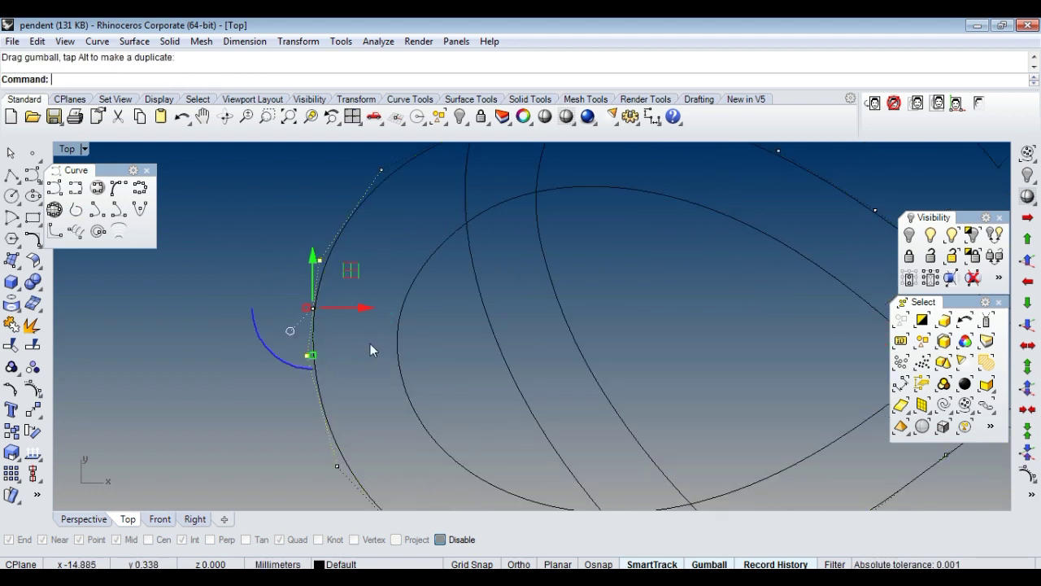
{"action": "left_click", "coordinate": [369, 347]}
Nudge a single left-loop control point and turn the control points off.
{"action": "scroll", "coordinate": [374, 354], "scroll_direction": "down", "scroll_amount": 2}
{"action": "left_click", "coordinate": [355, 413]}
{"action": "scroll", "coordinate": [335, 425], "scroll_direction": "up", "scroll_amount": 2}
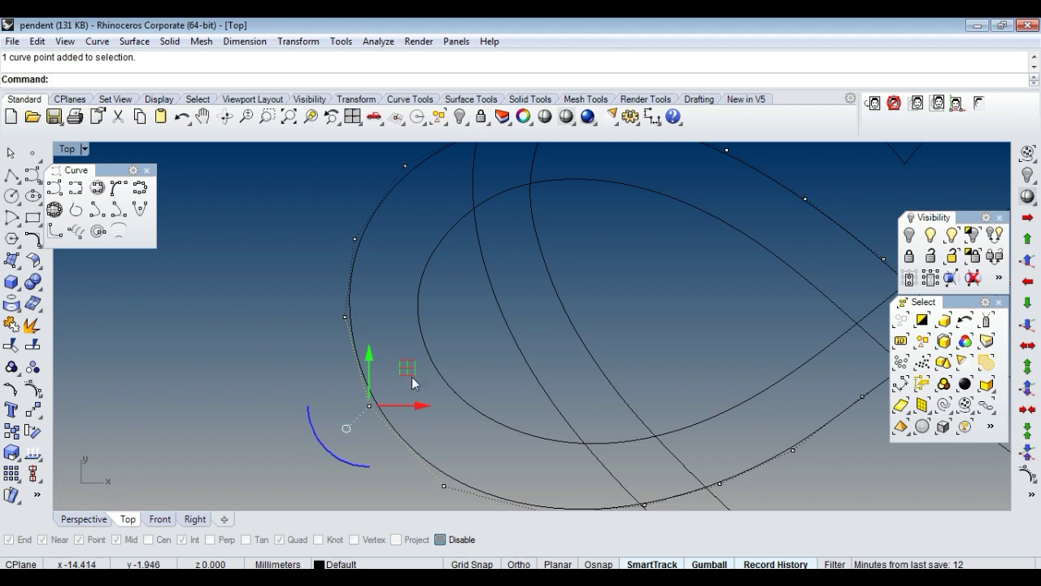
{"action": "left_click_drag", "start_coordinate": [421, 406], "coordinate": [414, 407]}
{"action": "scroll", "coordinate": [387, 363], "scroll_direction": "down", "scroll_amount": 1}
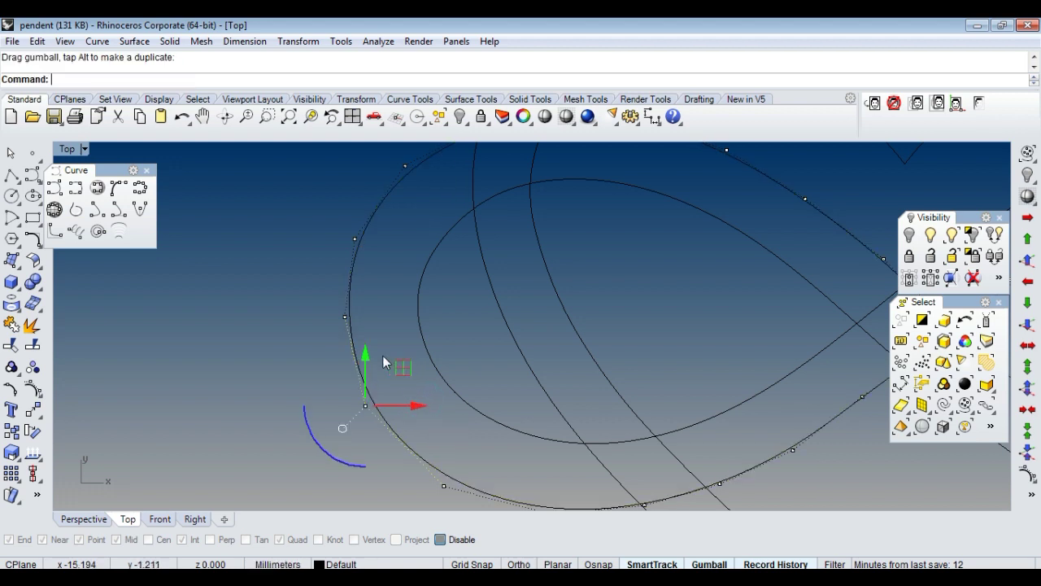
{"action": "scroll", "coordinate": [392, 352], "scroll_direction": "down", "scroll_amount": 1}
{"action": "key", "text": "Escape"}
Shift a control point on the infinity curve's left edge 0.156 to the left.
{"action": "scroll", "coordinate": [399, 349], "scroll_direction": "up", "scroll_amount": 1}
{"action": "left_click", "coordinate": [362, 355]}
{"action": "key", "text": "F10"}
{"action": "scroll", "coordinate": [337, 332], "scroll_direction": "up", "scroll_amount": 2}
{"action": "left_click", "coordinate": [325, 335]}
{"action": "left_click_drag", "start_coordinate": [383, 338], "coordinate": [377, 340]}
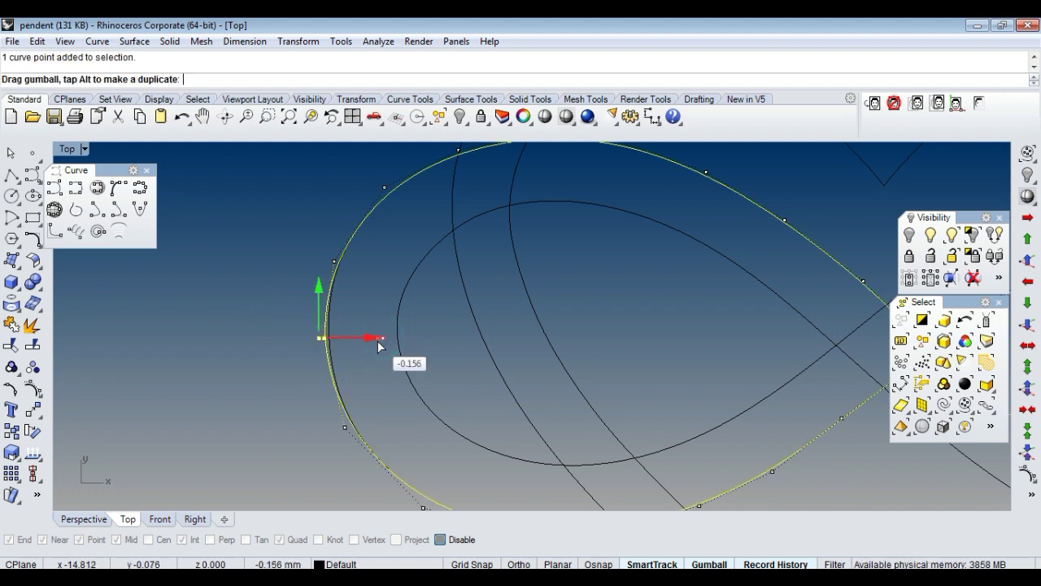
{"action": "key", "text": "Escape"}
{"action": "scroll", "coordinate": [420, 335], "scroll_direction": "down", "scroll_amount": 1}
{"action": "right_click_drag", "start_coordinate": [549, 356], "coordinate": [529, 356]}
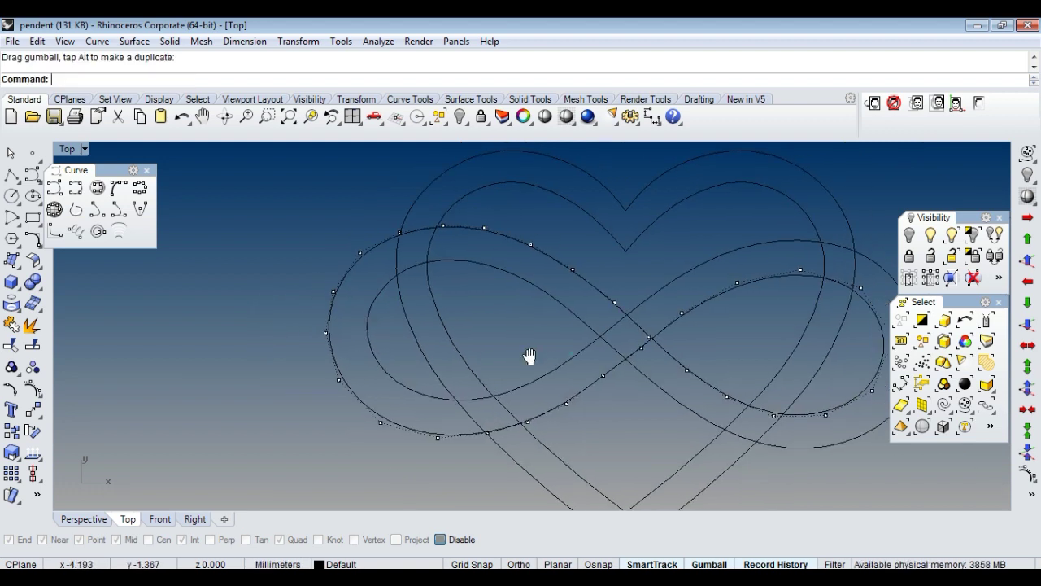
Shift two control points near the central crossing slightly.
{"action": "scroll", "coordinate": [583, 393], "scroll_direction": "up", "scroll_amount": 2}
{"action": "scroll", "coordinate": [579, 358], "scroll_direction": "up", "scroll_amount": 2}
{"action": "scroll", "coordinate": [573, 358], "scroll_direction": "up", "scroll_amount": 1}
{"action": "left_click", "coordinate": [529, 360]}
{"action": "scroll", "coordinate": [554, 353], "scroll_direction": "up", "scroll_amount": 1}
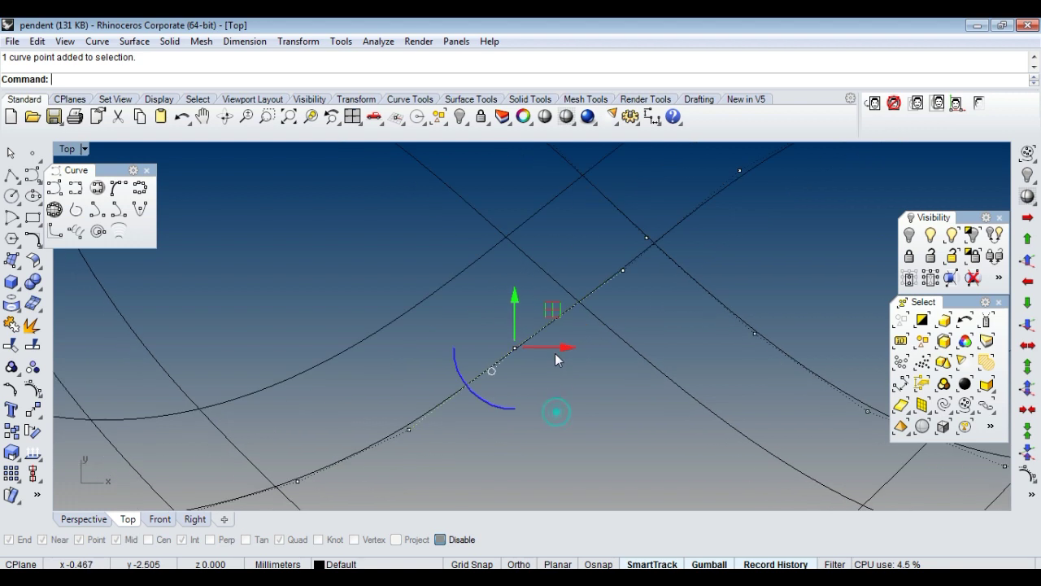
{"action": "left_click_drag", "start_coordinate": [544, 395], "coordinate": [567, 390]}
{"action": "mouse_move", "coordinate": [567, 390]}
{"action": "right_mouse_down"}
{"action": "mouse_move", "coordinate": [359, 393]}
{"action": "mouse_move", "coordinate": [423, 375]}
{"action": "mouse_move", "coordinate": [379, 418]}
{"action": "mouse_move", "coordinate": [448, 372]}
{"action": "mouse_move", "coordinate": [474, 375]}
{"action": "mouse_move", "coordinate": [353, 426]}
{"action": "right_mouse_up"}
{"action": "right_click", "coordinate": [353, 426]}
{"action": "left_click", "coordinate": [464, 293]}
{"action": "left_click", "coordinate": [466, 299]}
{"action": "mouse_move", "coordinate": [470, 300]}
{"action": "right_mouse_down"}
{"action": "mouse_move", "coordinate": [453, 376]}
{"action": "mouse_move", "coordinate": [545, 318]}
{"action": "right_mouse_up"}
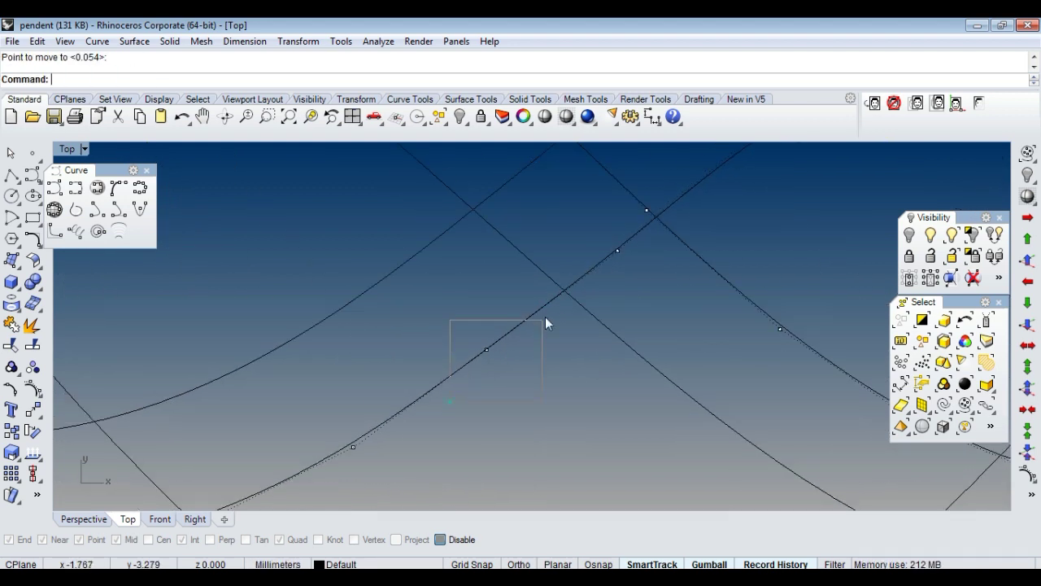
Move two more control points around the central crossing to new positions.
{"action": "right_click", "coordinate": [545, 323]}
{"action": "left_click", "coordinate": [511, 298]}
{"action": "left_click", "coordinate": [512, 301]}
{"action": "right_click_drag", "start_coordinate": [349, 339], "coordinate": [412, 318]}
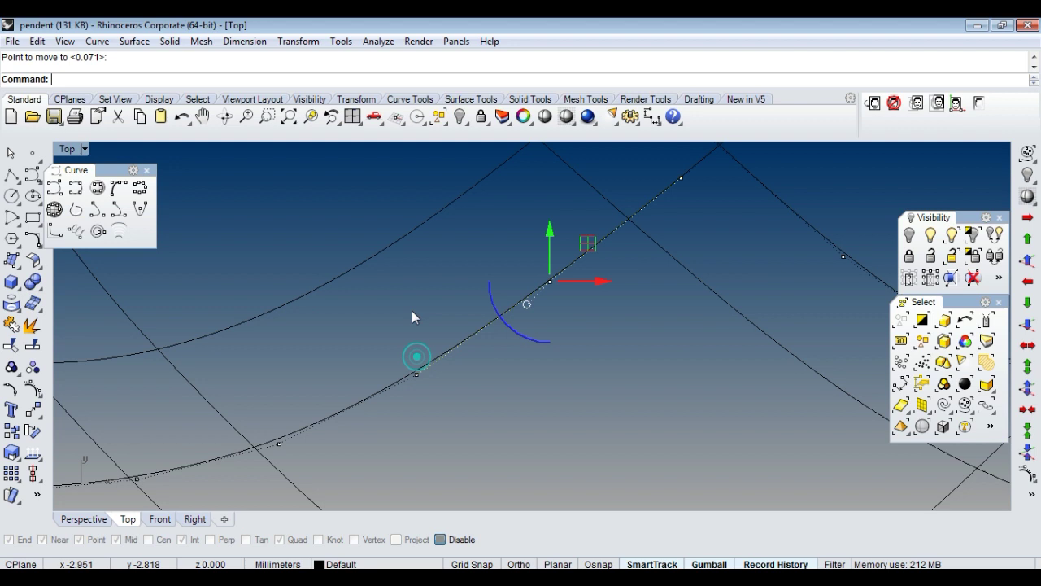
{"action": "left_click", "coordinate": [417, 356]}
{"action": "scroll", "coordinate": [479, 401], "scroll_direction": "up", "scroll_amount": 2}
{"action": "scroll", "coordinate": [512, 272], "scroll_direction": "up", "scroll_amount": 2}
{"action": "right_click", "coordinate": [593, 326]}
{"action": "left_click", "coordinate": [594, 326]}
{"action": "left_click", "coordinate": [597, 331]}
Move another crossing-area control point slightly to the right.
{"action": "scroll", "coordinate": [597, 331], "scroll_direction": "down", "scroll_amount": 2}
{"action": "scroll", "coordinate": [567, 360], "scroll_direction": "down", "scroll_amount": 2}
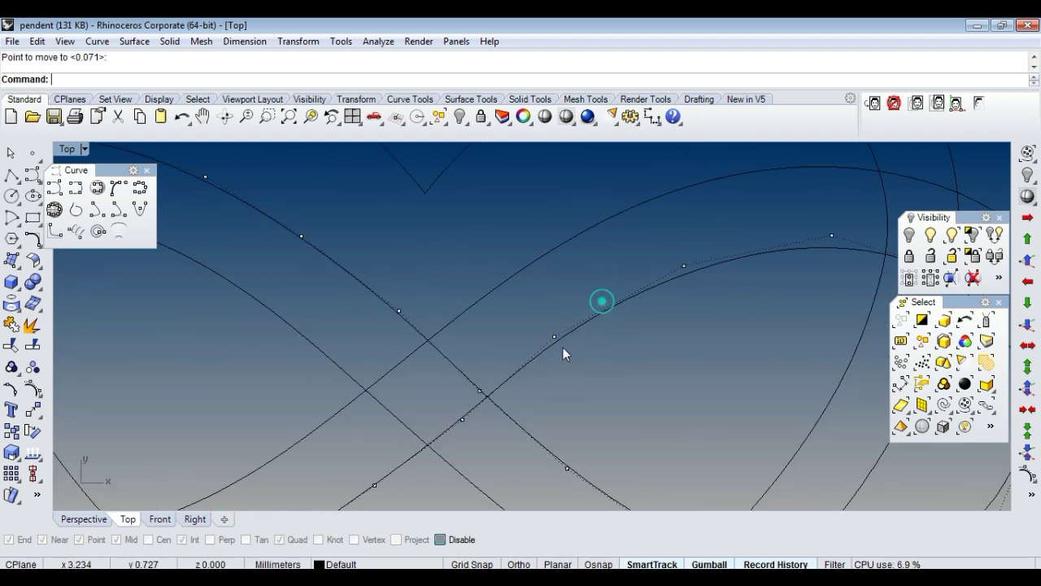
{"action": "scroll", "coordinate": [565, 340], "scroll_direction": "up", "scroll_amount": 2}
{"action": "right_click", "coordinate": [618, 374]}
{"action": "left_click", "coordinate": [619, 375]}
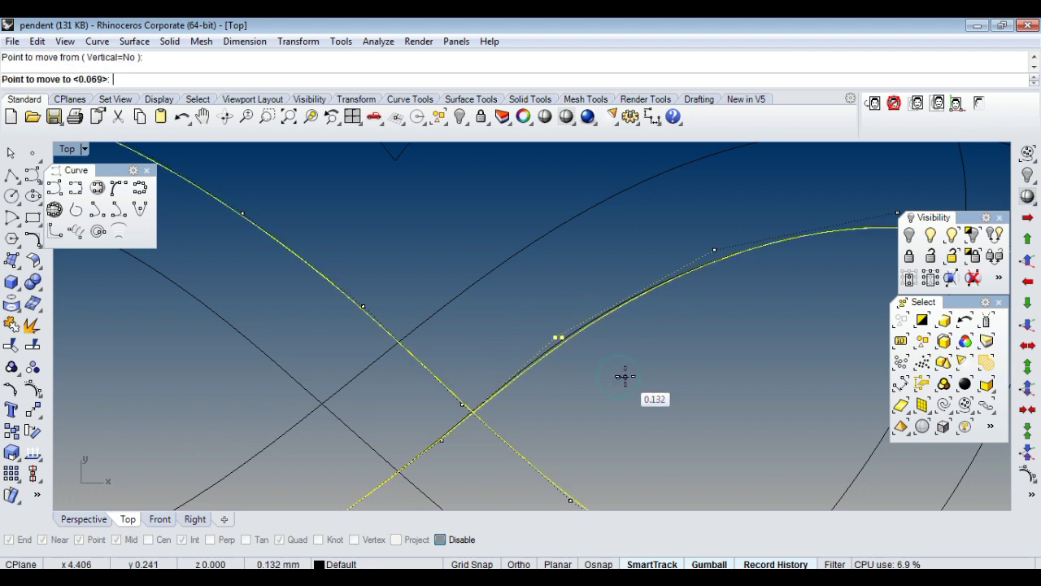
{"action": "left_click", "coordinate": [625, 376]}
Move a control point on the right loop slightly up and right.
{"action": "scroll", "coordinate": [576, 330], "scroll_direction": "down", "scroll_amount": 2}
{"action": "scroll", "coordinate": [575, 325], "scroll_direction": "down", "scroll_amount": 2}
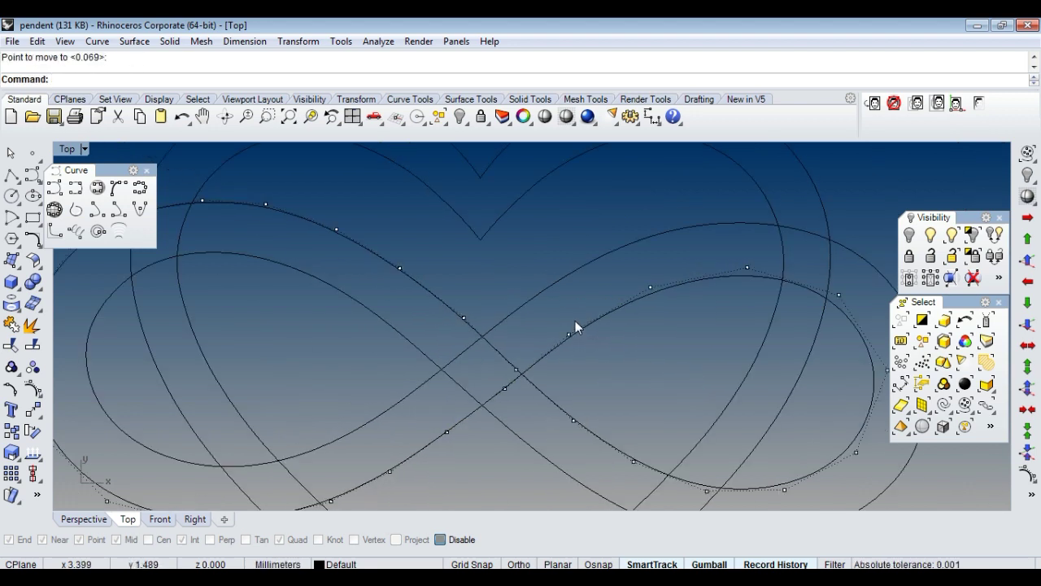
{"action": "scroll", "coordinate": [574, 313], "scroll_direction": "down", "scroll_amount": 2}
{"action": "scroll", "coordinate": [555, 299], "scroll_direction": "down", "scroll_amount": 2}
{"action": "scroll", "coordinate": [411, 412], "scroll_direction": "up", "scroll_amount": 2}
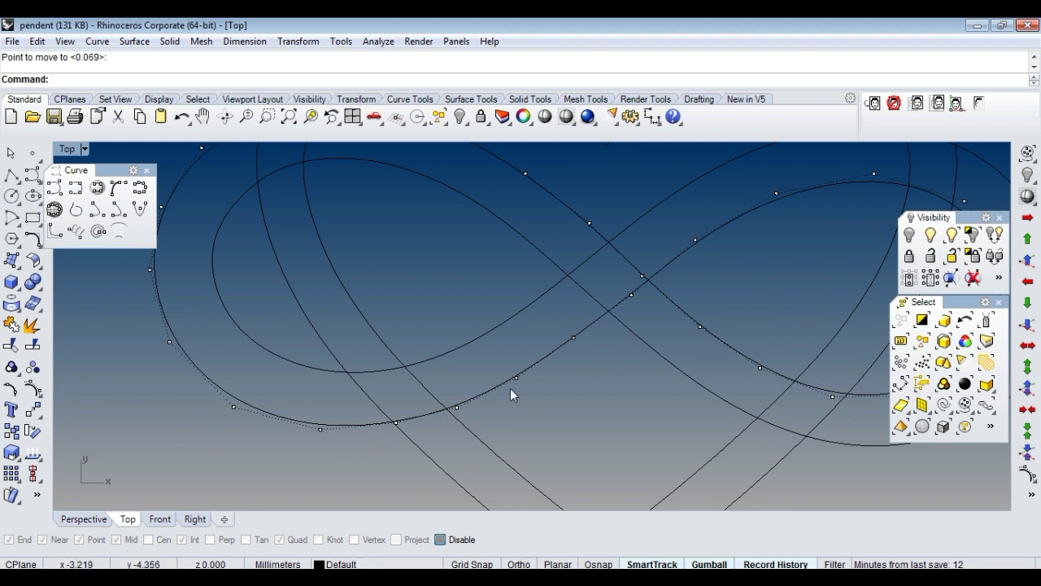
{"action": "scroll", "coordinate": [504, 388], "scroll_direction": "down", "scroll_amount": 3}
{"action": "scroll", "coordinate": [380, 219], "scroll_direction": "up", "scroll_amount": 2}
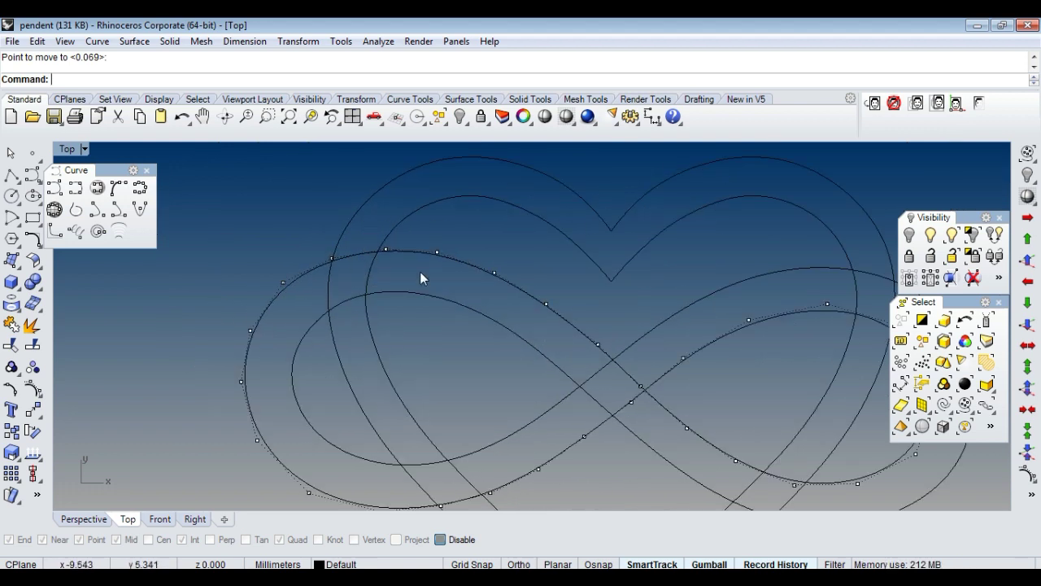
{"action": "scroll", "coordinate": [420, 272], "scroll_direction": "down", "scroll_amount": 2}
{"action": "scroll", "coordinate": [542, 328], "scroll_direction": "up", "scroll_amount": 2}
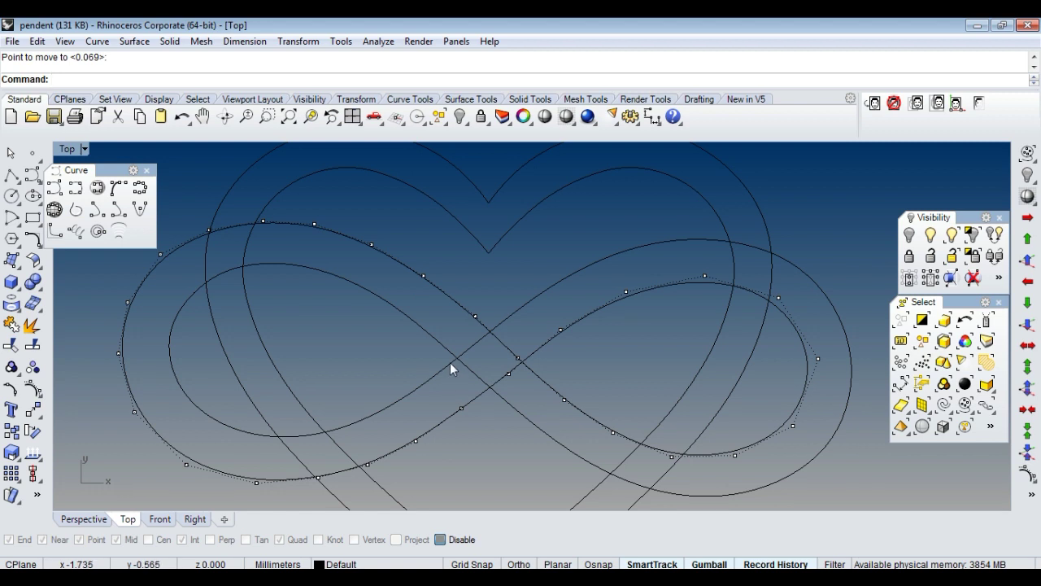
{"action": "scroll", "coordinate": [610, 413], "scroll_direction": "up", "scroll_amount": 2}
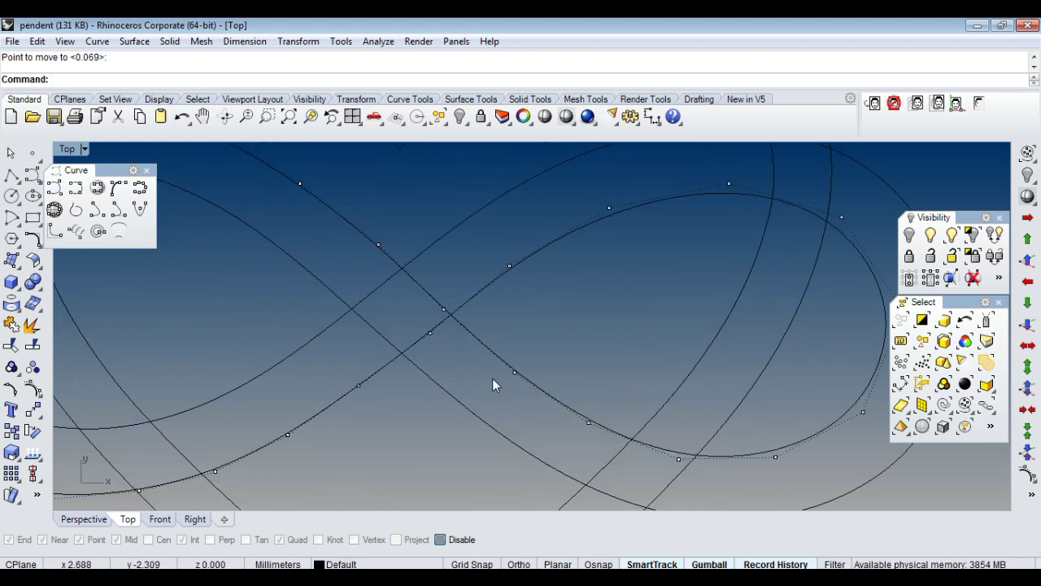
{"action": "left_click", "coordinate": [493, 388]}
{"action": "scroll", "coordinate": [575, 407], "scroll_direction": "up", "scroll_amount": 1}
{"action": "scroll", "coordinate": [488, 358], "scroll_direction": "down", "scroll_amount": 1}
{"action": "scroll", "coordinate": [536, 349], "scroll_direction": "up", "scroll_amount": 2}
{"action": "scroll", "coordinate": [529, 342], "scroll_direction": "up", "scroll_amount": 1}
{"action": "right_click", "coordinate": [530, 342]}
{"action": "left_click", "coordinate": [510, 324]}
{"action": "left_click", "coordinate": [515, 320]}
Re-centre the heart and infinity curves and end point editing.
{"action": "scroll", "coordinate": [447, 337], "scroll_direction": "down", "scroll_amount": 2}
{"action": "scroll", "coordinate": [441, 343], "scroll_direction": "down", "scroll_amount": 2}
{"action": "scroll", "coordinate": [396, 363], "scroll_direction": "down", "scroll_amount": 2}
{"action": "right_click_drag", "start_coordinate": [396, 362], "coordinate": [455, 378]}
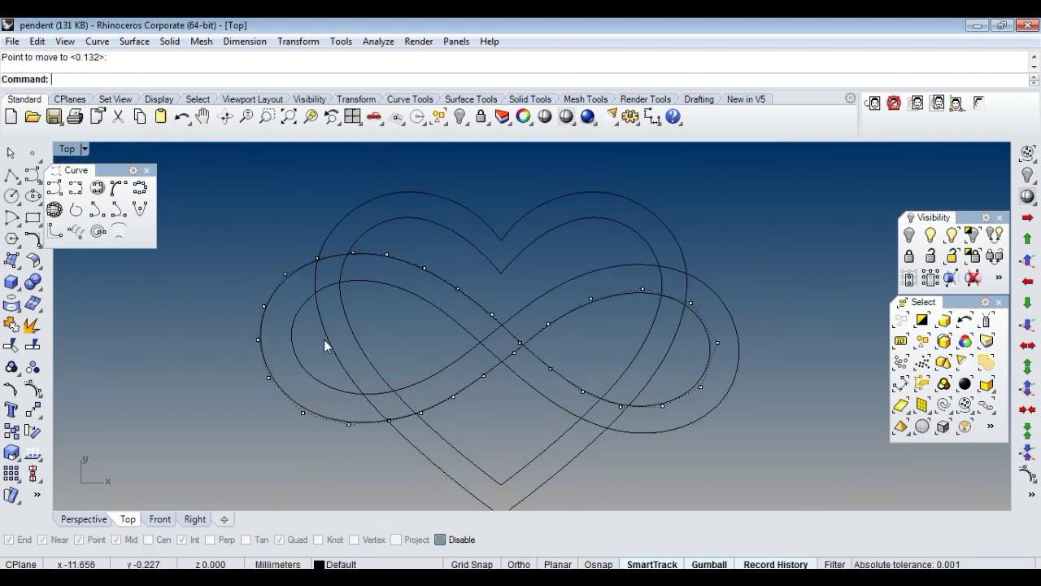
{"action": "left_click", "coordinate": [16, 152]}
Show the reference necklace photo, hide the pendant curves, and toggle the photo off and on.
{"action": "scroll", "coordinate": [425, 385], "scroll_direction": "down", "scroll_amount": 1}
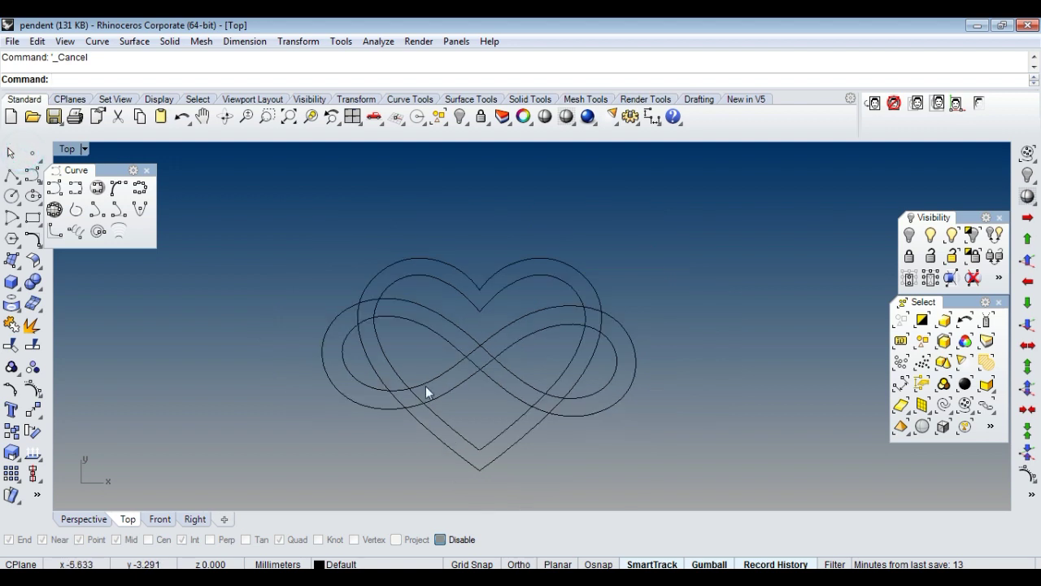
{"action": "left_click", "coordinate": [978, 103]}
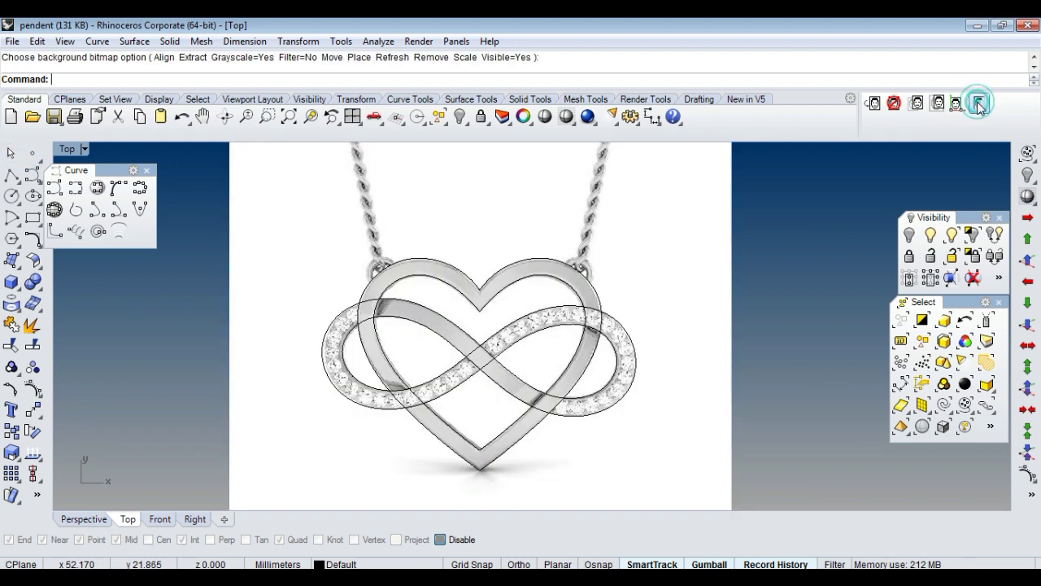
{"action": "scroll", "coordinate": [507, 361], "scroll_direction": "down", "scroll_amount": 2}
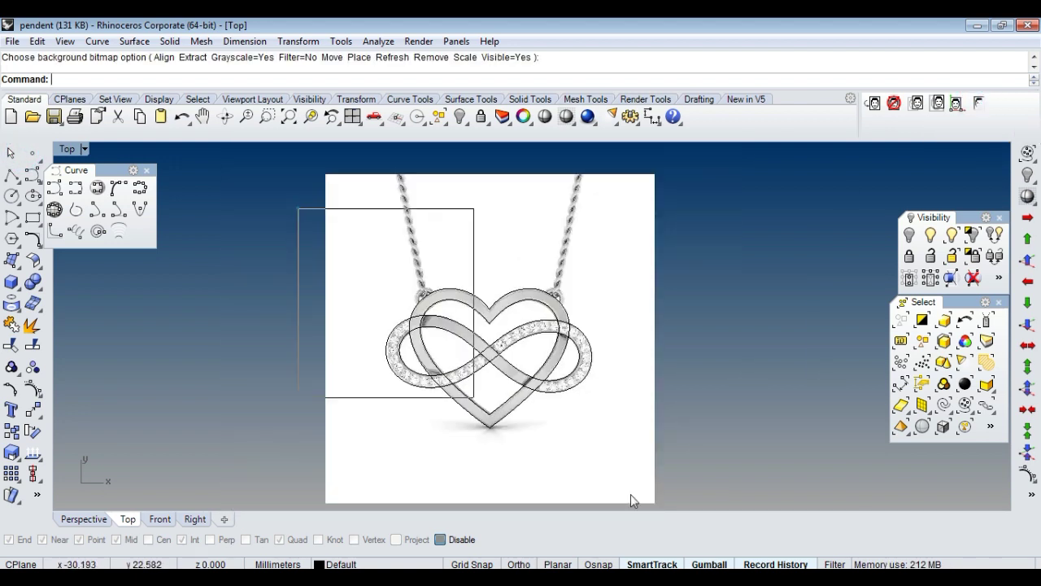
{"action": "left_click_drag", "start_coordinate": [298, 209], "coordinate": [631, 494]}
{"action": "left_click", "coordinate": [447, 112]}
{"action": "scroll", "coordinate": [434, 405], "scroll_direction": "up", "scroll_amount": 4}
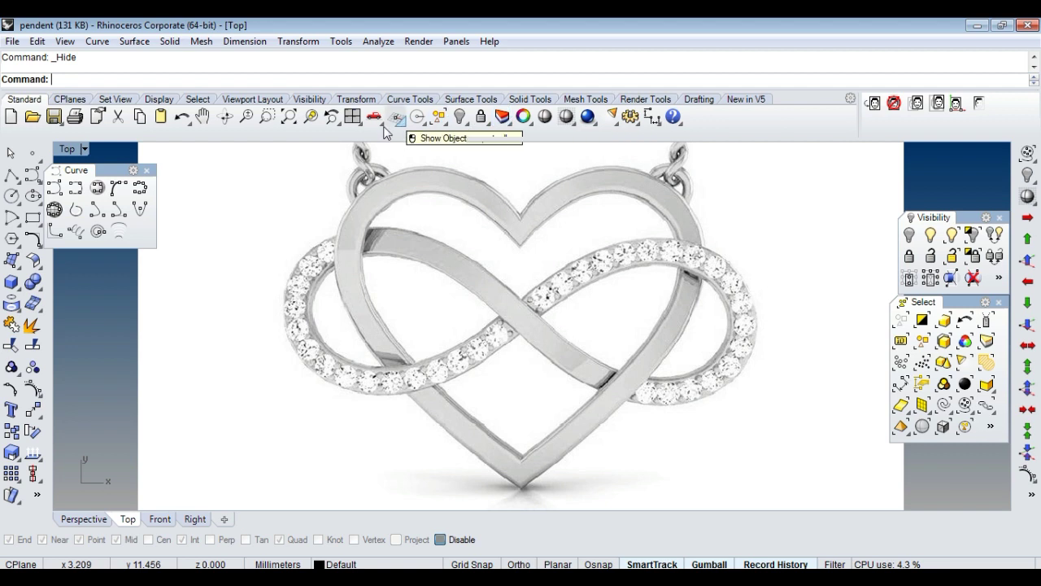
{"action": "left_click", "coordinate": [979, 106]}
{"action": "left_click", "coordinate": [979, 103]}
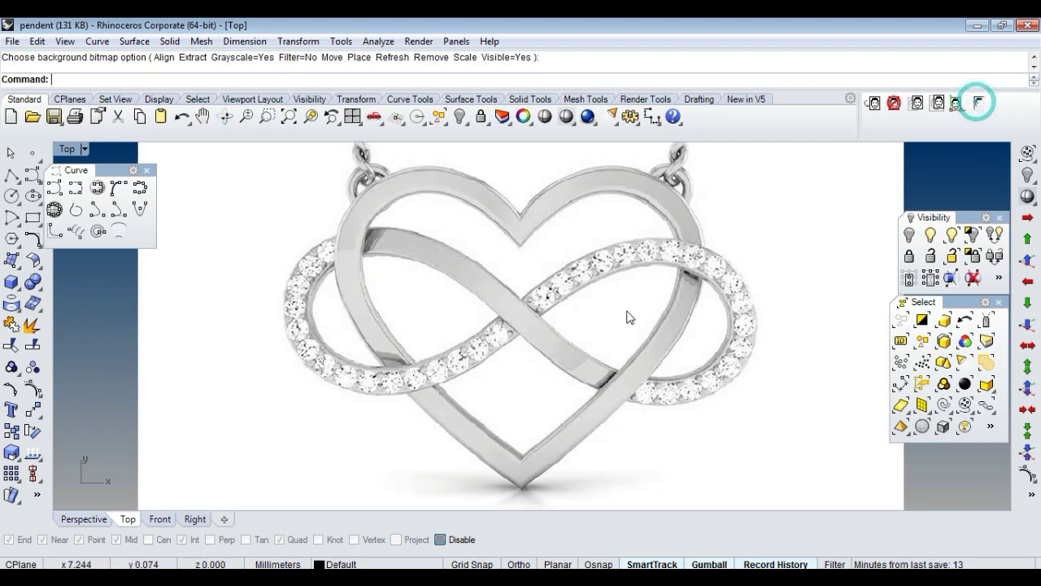
Hide the curves again to shift the photo view left, then undo to restore them.
{"action": "key", "text": "ctrl+z"}
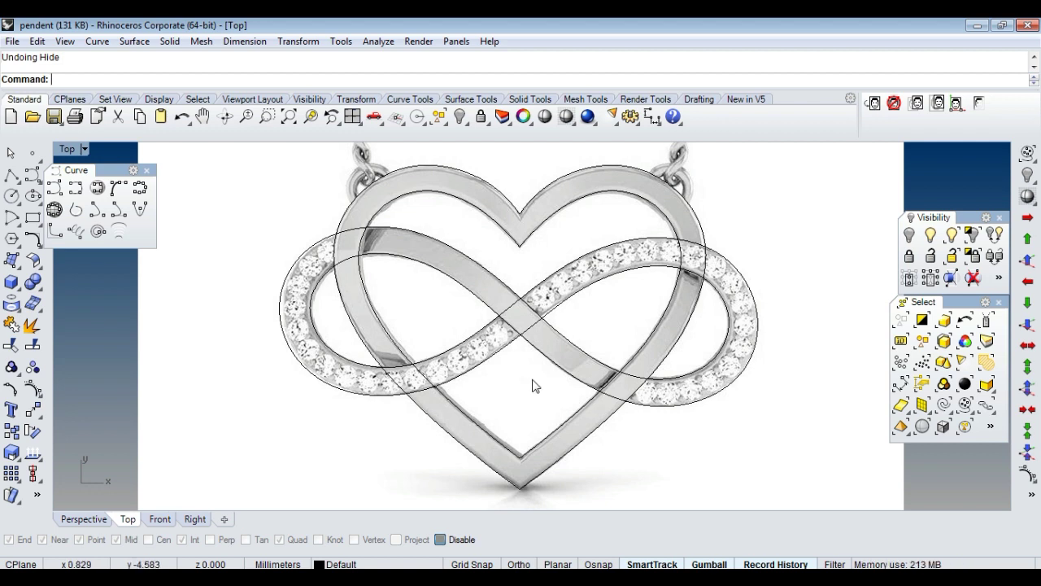
{"action": "key", "text": "ctrl+a"}
{"action": "key", "text": "ctrl+h"}
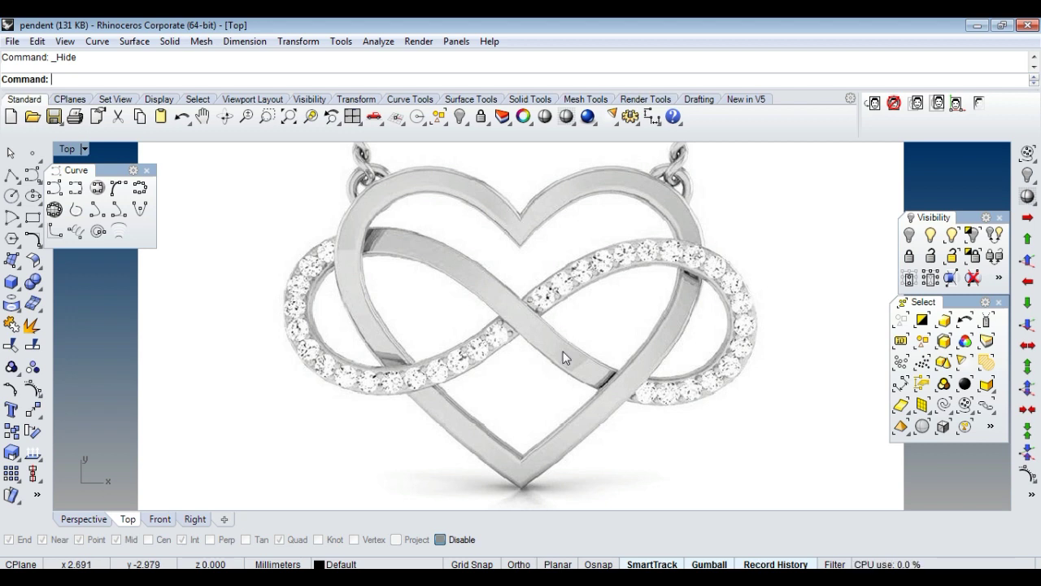
{"action": "right_click_drag", "start_coordinate": [564, 356], "coordinate": [553, 317]}
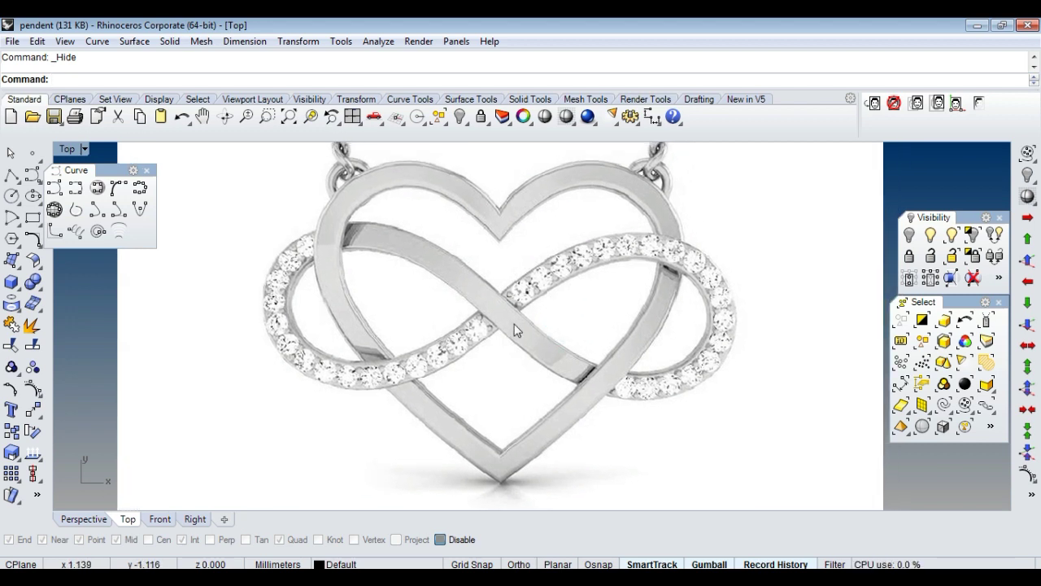
{"action": "key", "text": "ctrl+z"}
{"action": "key", "text": "ctrl+F4"}
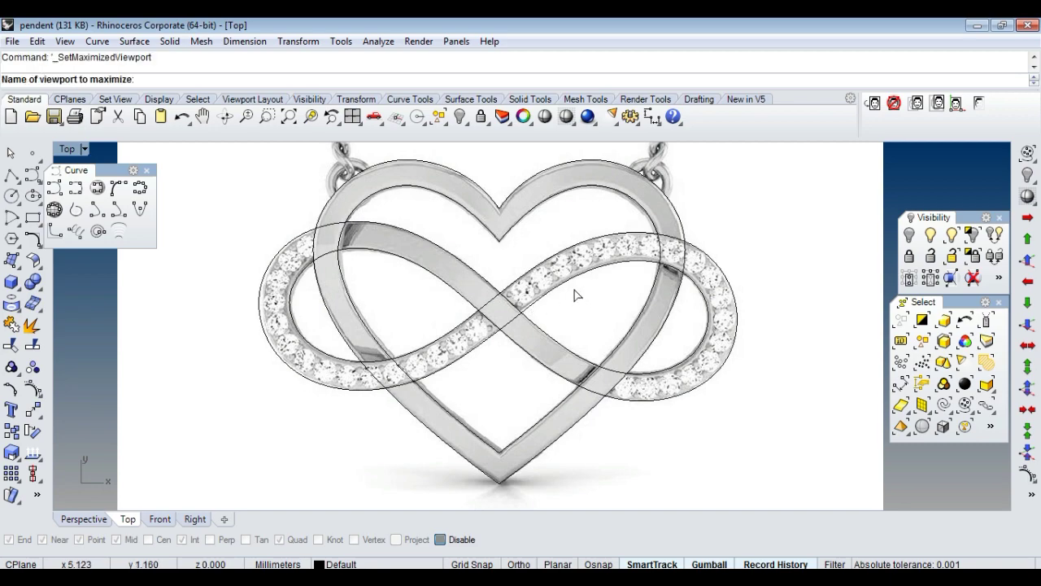
Maximize the Perspective viewport and switch it to shaded display.
{"action": "left_click", "coordinate": [546, 344]}
{"action": "type", "text": "sw"}
{"action": "key", "text": "Return"}
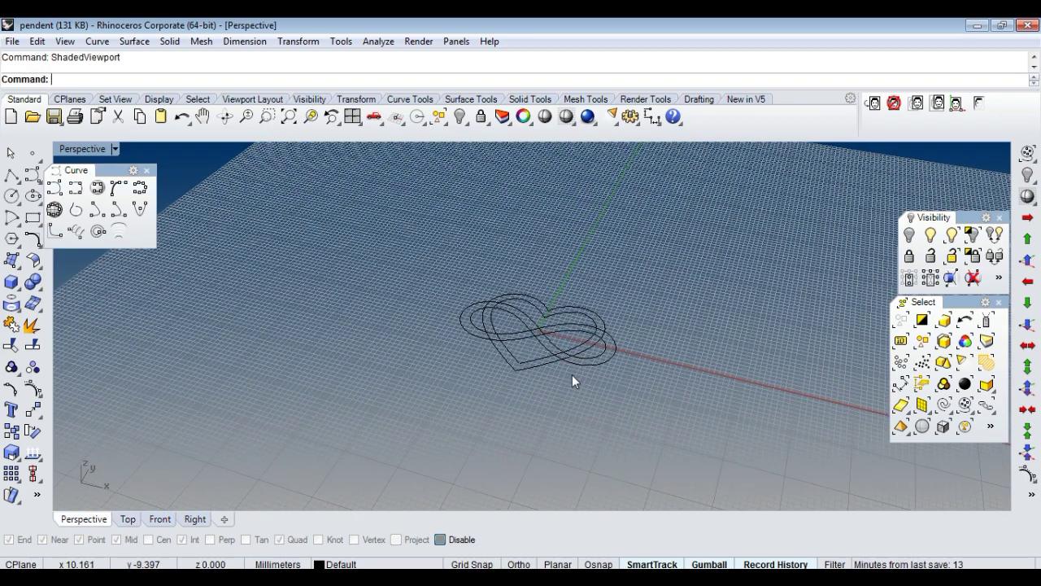
{"action": "scroll", "coordinate": [571, 374], "scroll_direction": "up", "scroll_amount": 3}
{"action": "scroll", "coordinate": [535, 333], "scroll_direction": "up", "scroll_amount": 3}
Make a flat planar ring surface from the two heart outlines with PlanarSrf.
{"action": "left_click_drag", "start_coordinate": [561, 443], "coordinate": [525, 357]}
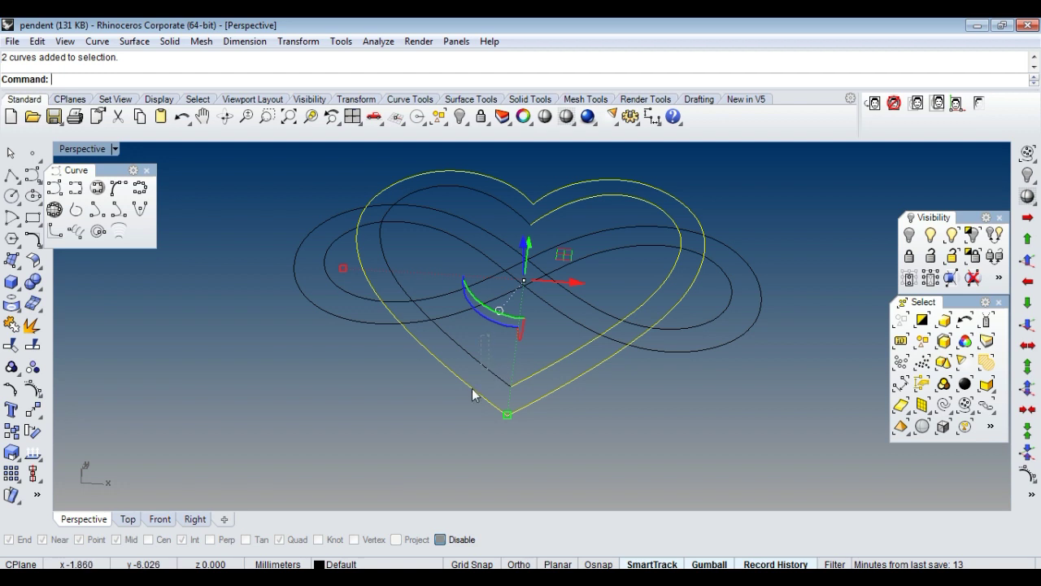
{"action": "type", "text": "p"}
{"action": "key", "text": "Return"}
{"action": "key", "text": "Escape"}
{"action": "scroll", "coordinate": [576, 343], "scroll_direction": "up", "scroll_amount": 2}
{"action": "left_click", "coordinate": [572, 359]}
{"action": "scroll", "coordinate": [585, 373], "scroll_direction": "up", "scroll_amount": 1}
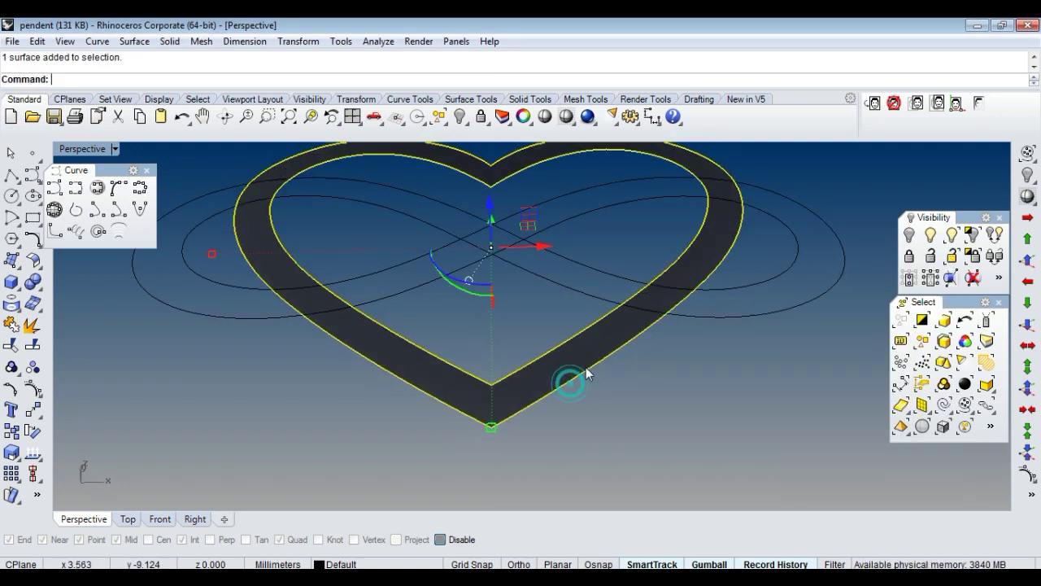
Offset the heart surface 0.8 downward as a solid with OffsetSrf.
{"action": "left_click", "coordinate": [32, 257]}
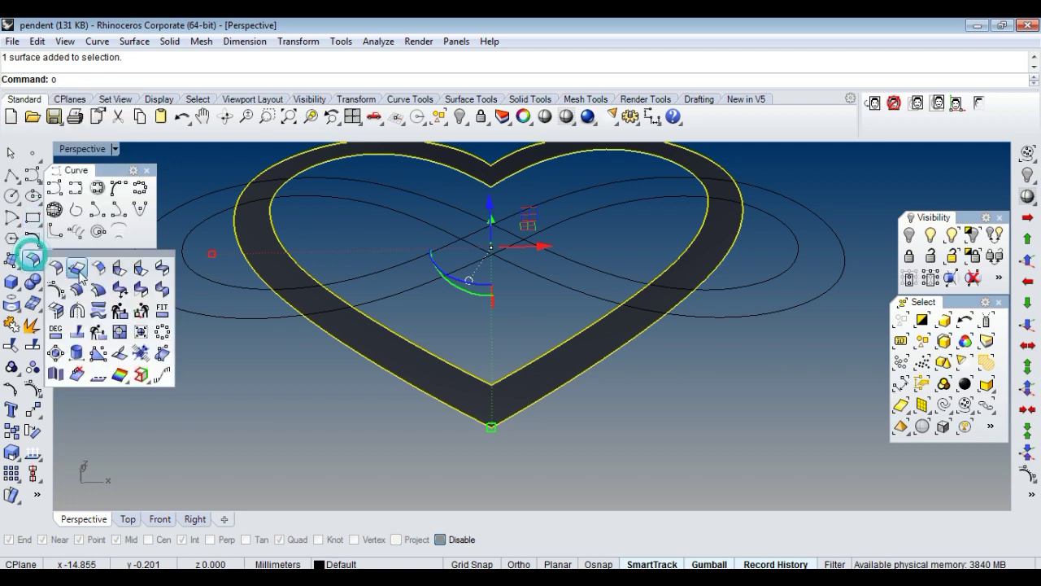
{"action": "left_click", "coordinate": [76, 286]}
{"action": "left_click", "coordinate": [527, 361]}
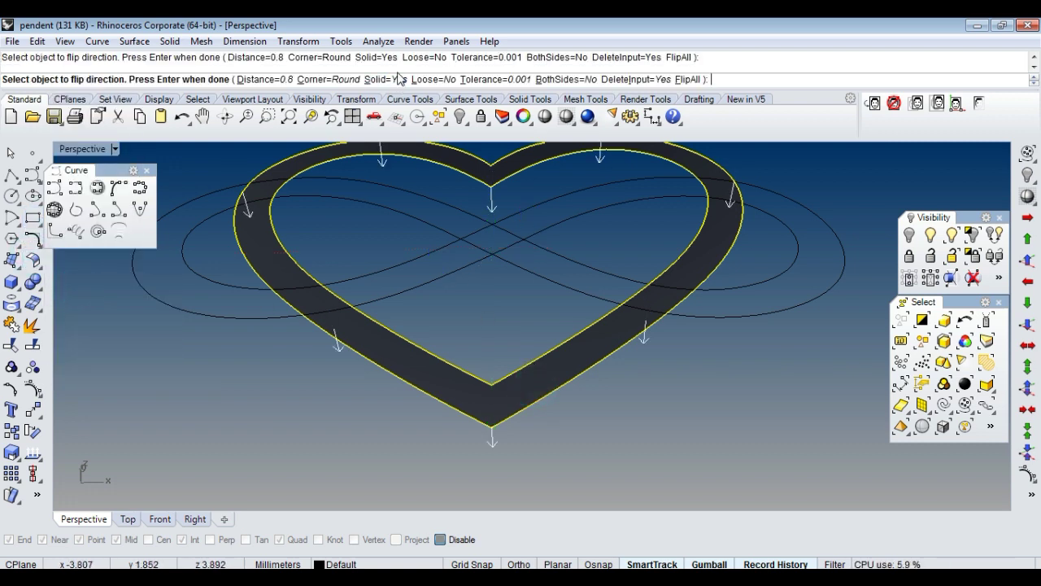
{"action": "key", "text": "Return"}
{"action": "mouse_move", "coordinate": [463, 224]}
{"action": "right_mouse_down"}
{"action": "mouse_move", "coordinate": [587, 300]}
{"action": "mouse_move", "coordinate": [446, 369]}
{"action": "mouse_move", "coordinate": [526, 343]}
{"action": "right_mouse_up"}
{"action": "right_click", "coordinate": [478, 370]}
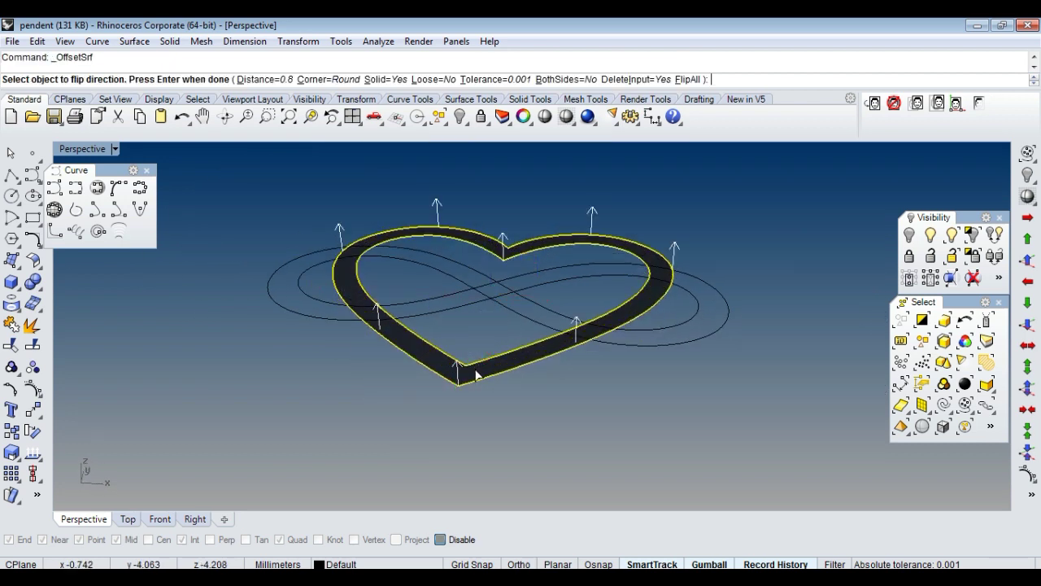
{"action": "scroll", "coordinate": [479, 370], "scroll_direction": "up", "scroll_amount": 2}
{"action": "left_click", "coordinate": [478, 371]}
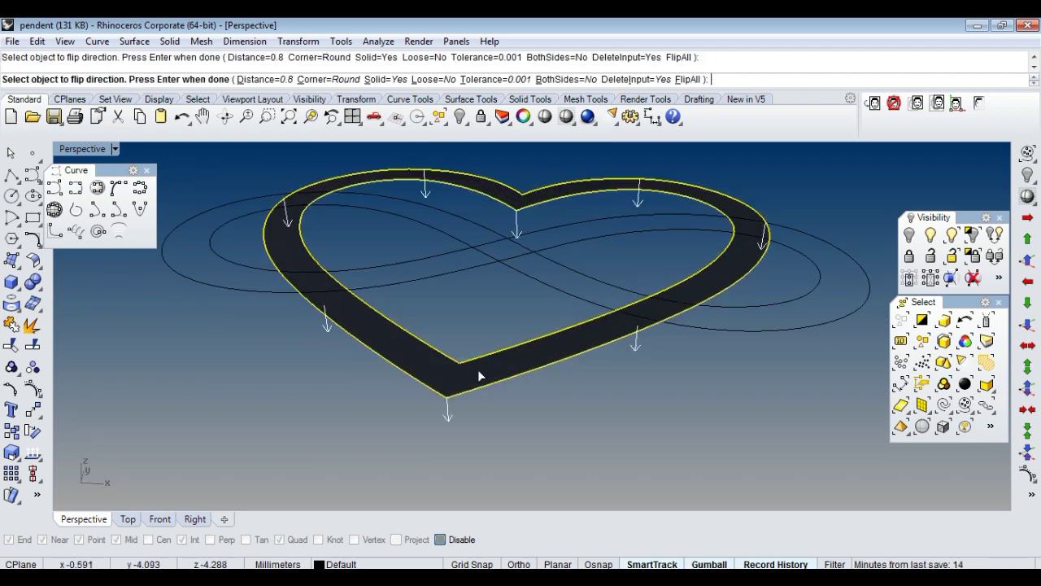
{"action": "key", "text": "Return"}
{"action": "scroll", "coordinate": [511, 363], "scroll_direction": "down", "scroll_amount": 3}
{"action": "right_click_drag", "start_coordinate": [623, 370], "coordinate": [428, 328]}
Join the heart's surfaces into one solid and close the Curve toolbar.
{"action": "left_click", "coordinate": [358, 354]}
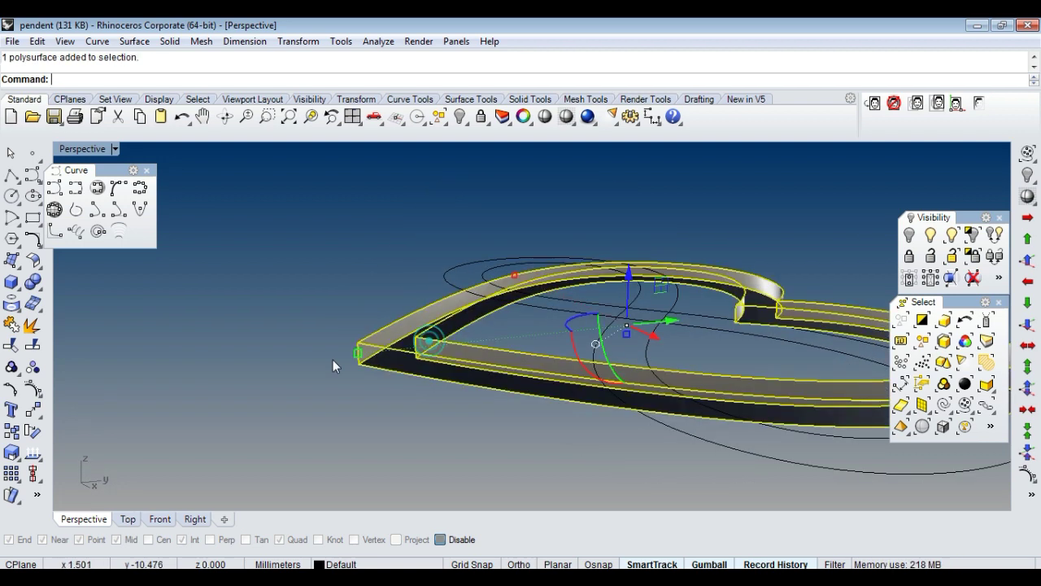
{"action": "left_click", "coordinate": [30, 325]}
{"action": "scroll", "coordinate": [452, 368], "scroll_direction": "up", "scroll_amount": 5}
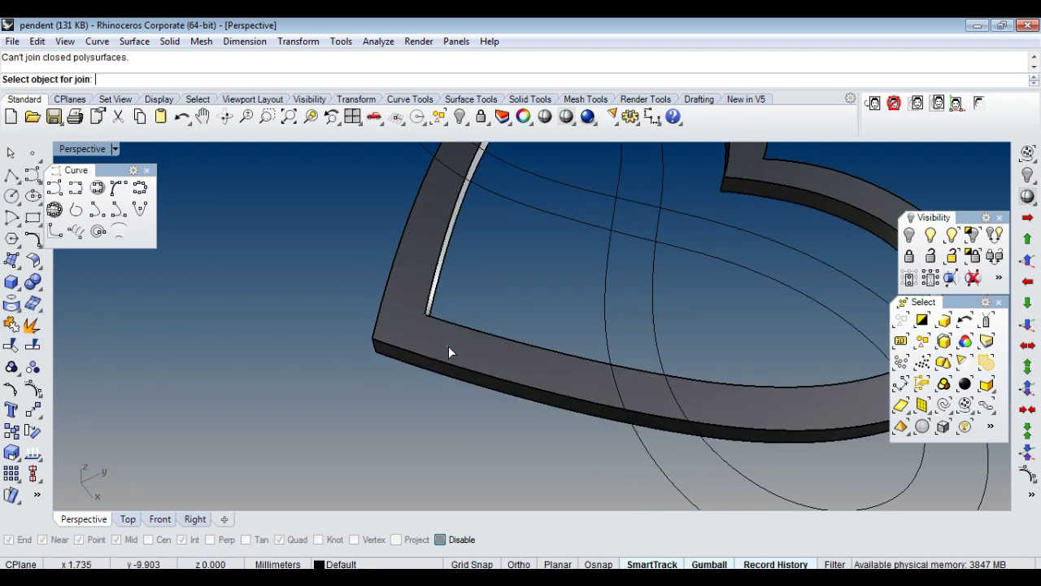
{"action": "scroll", "coordinate": [448, 345], "scroll_direction": "down", "scroll_amount": 5}
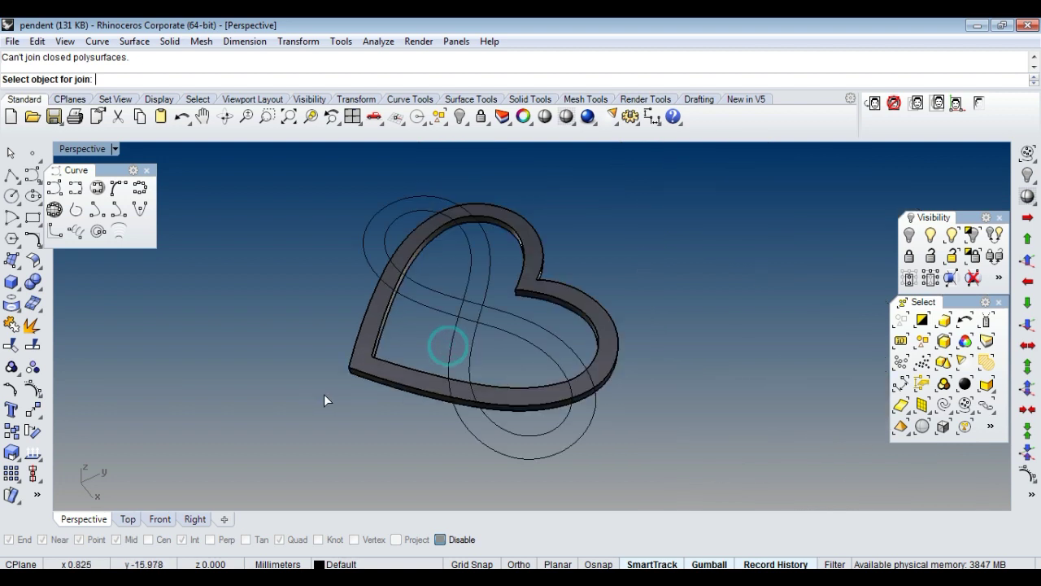
{"action": "left_click", "coordinate": [146, 170]}
{"action": "right_click_drag", "start_coordinate": [474, 347], "coordinate": [681, 359]}
Copy, hide and paste back the two infinity curves.
{"action": "right_click_drag", "start_coordinate": [670, 322], "coordinate": [527, 354]}
{"action": "key", "text": "Escape"}
{"action": "scroll", "coordinate": [533, 353], "scroll_direction": "up", "scroll_amount": 3}
{"action": "left_click_drag", "start_coordinate": [538, 356], "coordinate": [516, 405]}
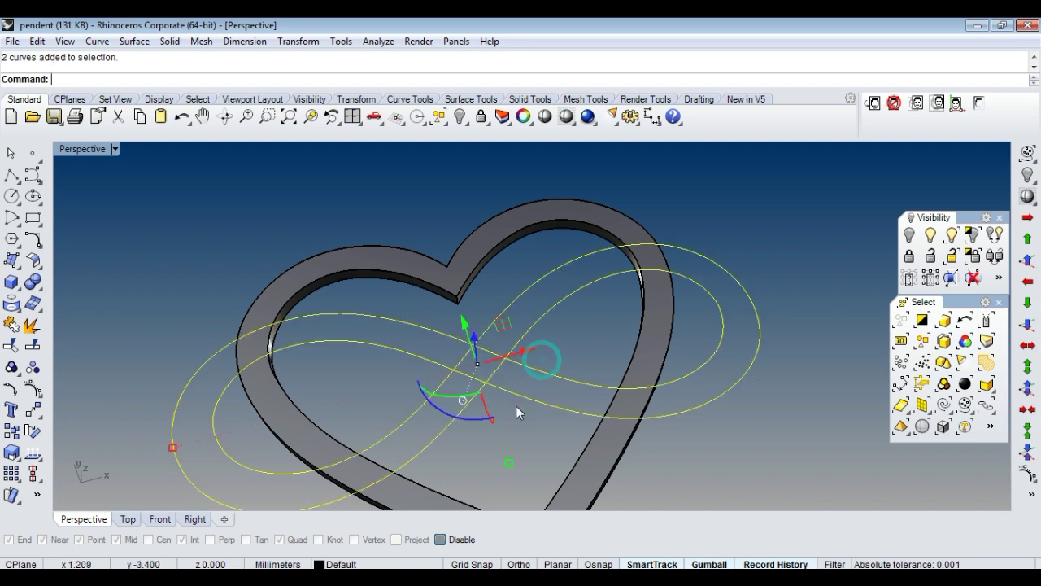
{"action": "key", "text": "ctrl+c"}
{"action": "key", "text": "ctrl+h"}
{"action": "key", "text": "ctrl+v"}
{"action": "mouse_move", "coordinate": [522, 378]}
{"action": "right_mouse_down"}
{"action": "mouse_move", "coordinate": [522, 404]}
{"action": "mouse_move", "coordinate": [486, 376]}
{"action": "mouse_move", "coordinate": [567, 317]}
{"action": "right_mouse_up"}
{"action": "scroll", "coordinate": [533, 395], "scroll_direction": "down", "scroll_amount": 3}
Lock the heart solid so it can no longer be picked.
{"action": "key", "text": "F10"}
{"action": "scroll", "coordinate": [568, 348], "scroll_direction": "up", "scroll_amount": 3}
{"action": "key", "text": "F11"}
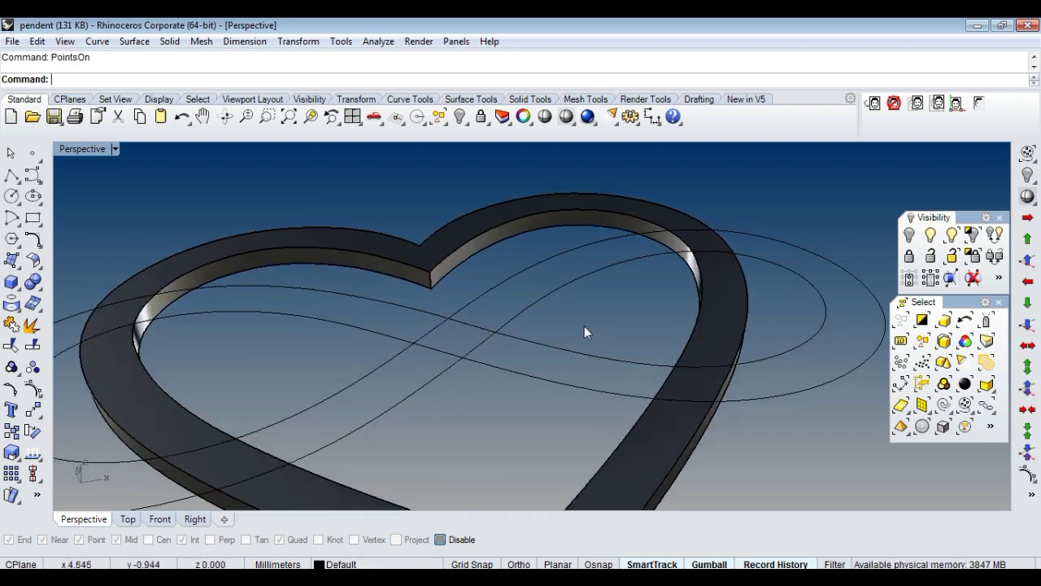
{"action": "scroll", "coordinate": [584, 325], "scroll_direction": "down", "scroll_amount": 4}
{"action": "left_click", "coordinate": [618, 420]}
{"action": "type", "text": "lock"}
{"action": "key", "text": "Return"}
Loft a band between the two infinity curves, then maximize the Top view with the reference photo.
{"action": "right_click_drag", "start_coordinate": [617, 420], "coordinate": [606, 354]}
{"action": "left_click", "coordinate": [558, 419]}
{"action": "mouse_move", "coordinate": [557, 419]}
{"action": "right_mouse_down"}
{"action": "mouse_move", "coordinate": [585, 409]}
{"action": "mouse_move", "coordinate": [517, 351]}
{"action": "right_mouse_up"}
{"action": "type", "text": "loft"}
{"action": "key", "text": "Return"}
{"action": "key", "text": "Return"}
{"action": "key", "text": "Return"}
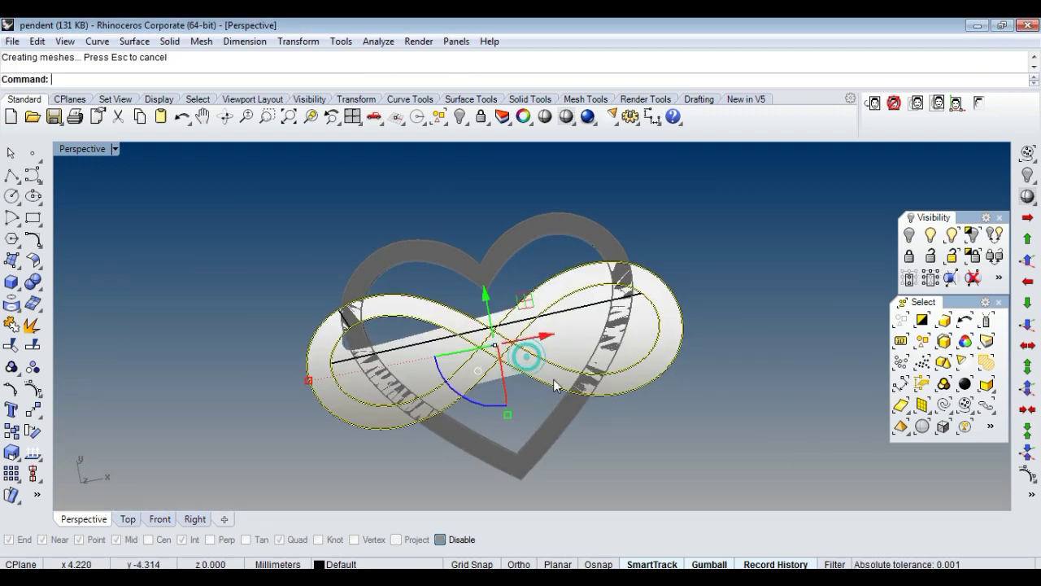
{"action": "scroll", "coordinate": [529, 366], "scroll_direction": "up", "scroll_amount": 3}
{"action": "key", "text": "F10"}
{"action": "right_click_drag", "start_coordinate": [537, 397], "coordinate": [563, 325]}
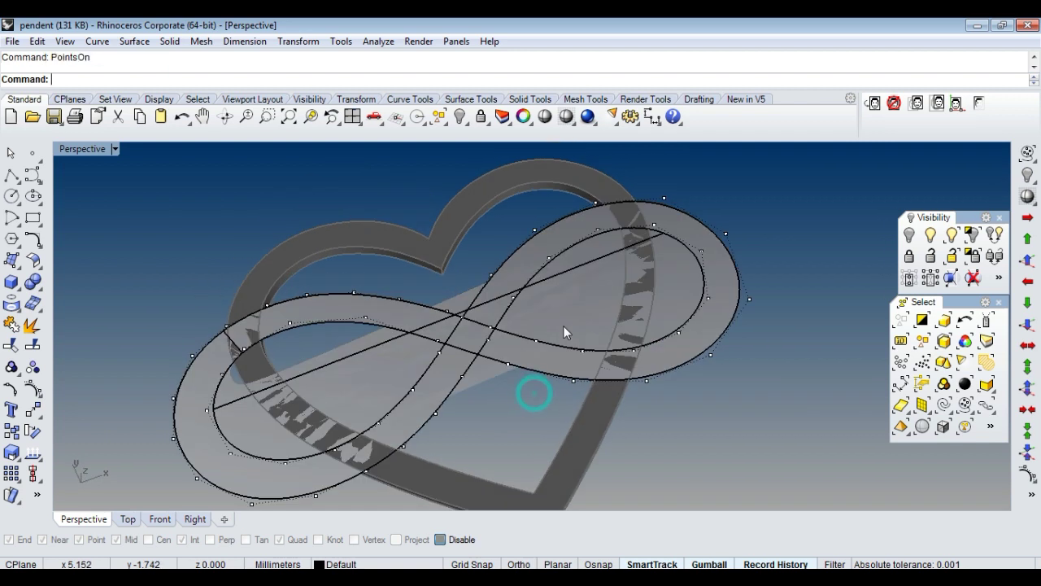
{"action": "scroll", "coordinate": [545, 337], "scroll_direction": "down", "scroll_amount": 3}
{"action": "mouse_move", "coordinate": [553, 362]}
{"action": "right_mouse_down"}
{"action": "mouse_move", "coordinate": [571, 279]}
{"action": "mouse_move", "coordinate": [536, 354]}
{"action": "right_mouse_up"}
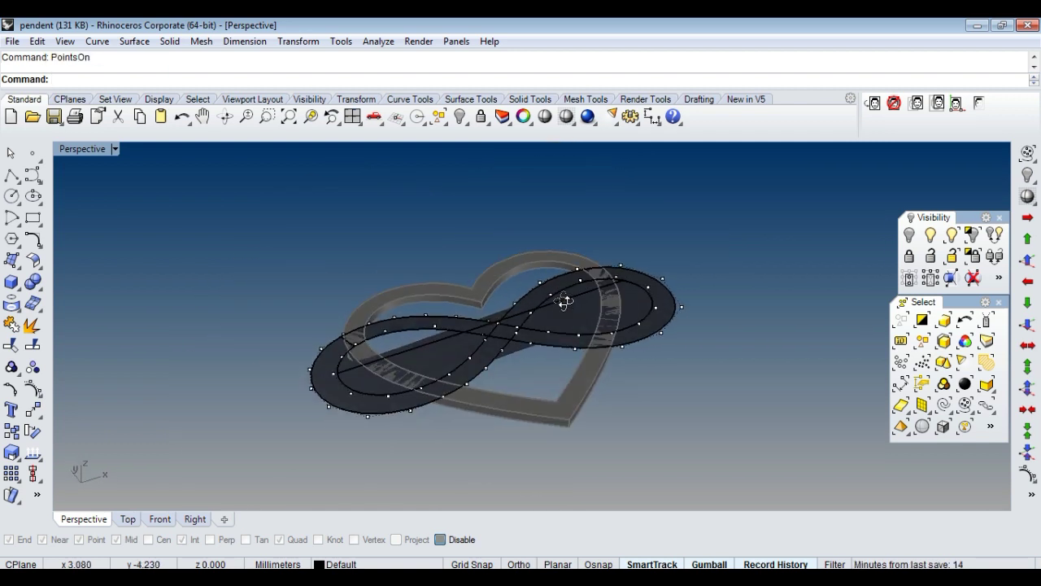
{"action": "key", "text": "ctrl+F1"}
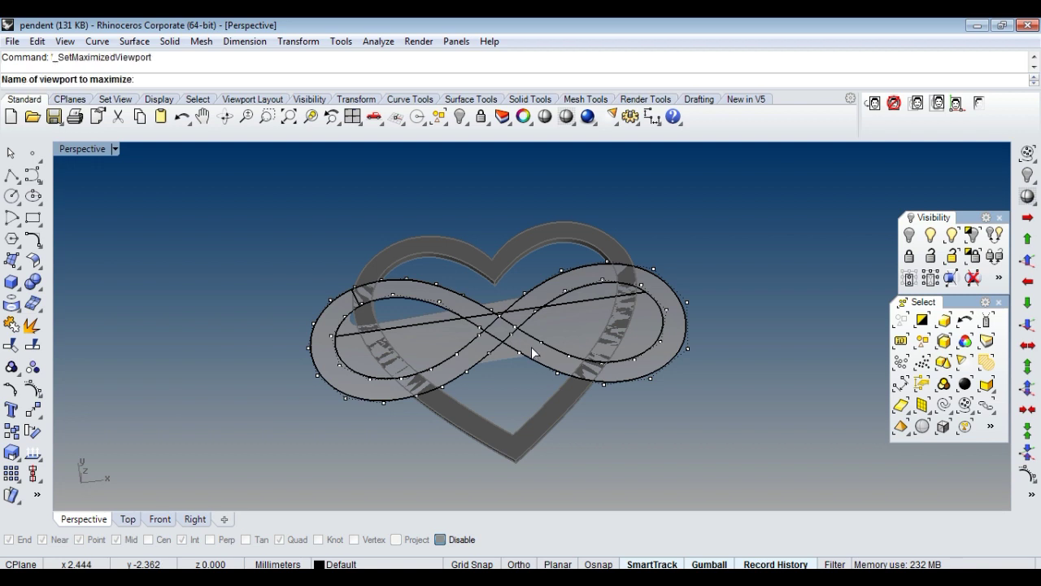
{"action": "scroll", "coordinate": [523, 344], "scroll_direction": "down", "scroll_amount": 2}
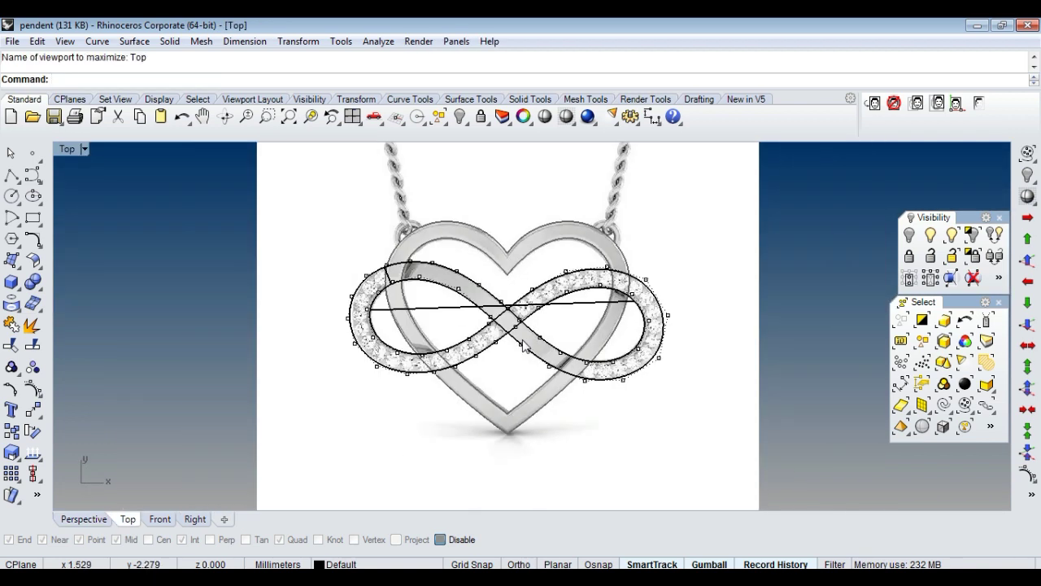
Move the reference photo 20 units left with BackgroundBitmap Move.
{"action": "scroll", "coordinate": [523, 344], "scroll_direction": "down", "scroll_amount": 1}
{"action": "left_click", "coordinate": [915, 102]}
{"action": "left_click", "coordinate": [609, 420]}
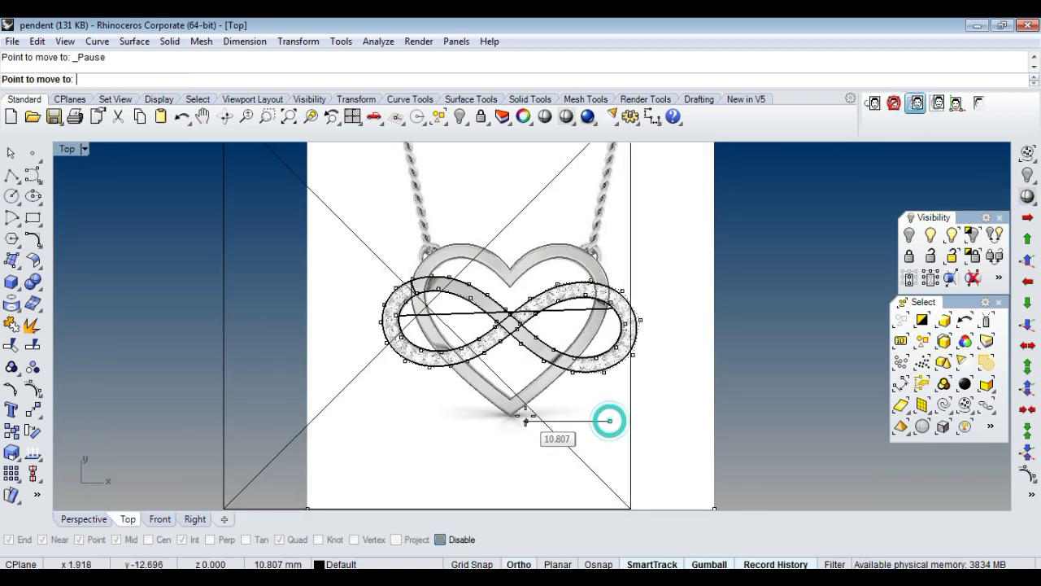
{"action": "type", "text": "20"}
{"action": "key", "text": "Return"}
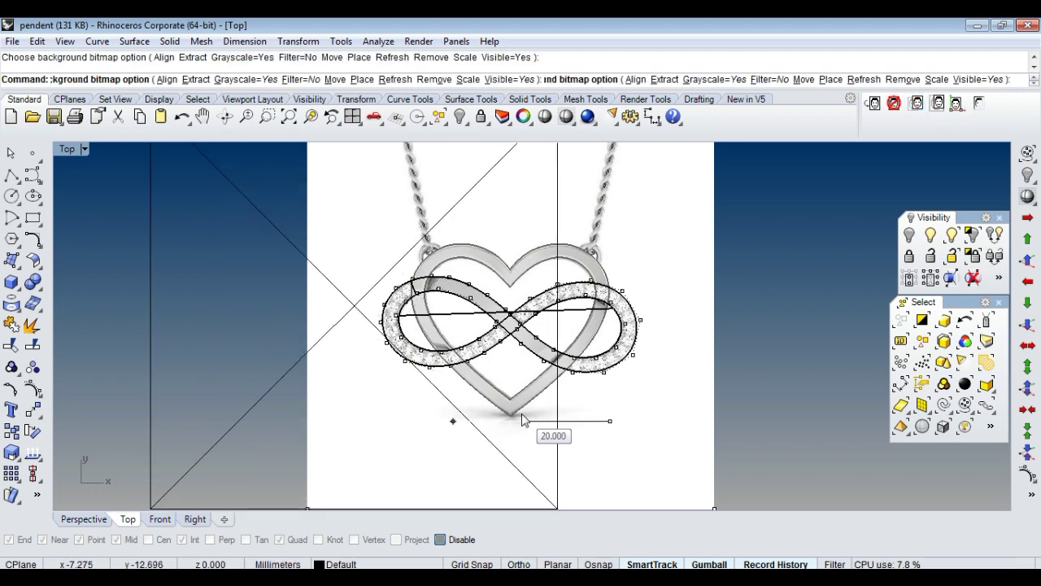
{"action": "left_click", "coordinate": [480, 440]}
{"action": "key", "text": "Return"}
{"action": "left_click", "coordinate": [453, 443]}
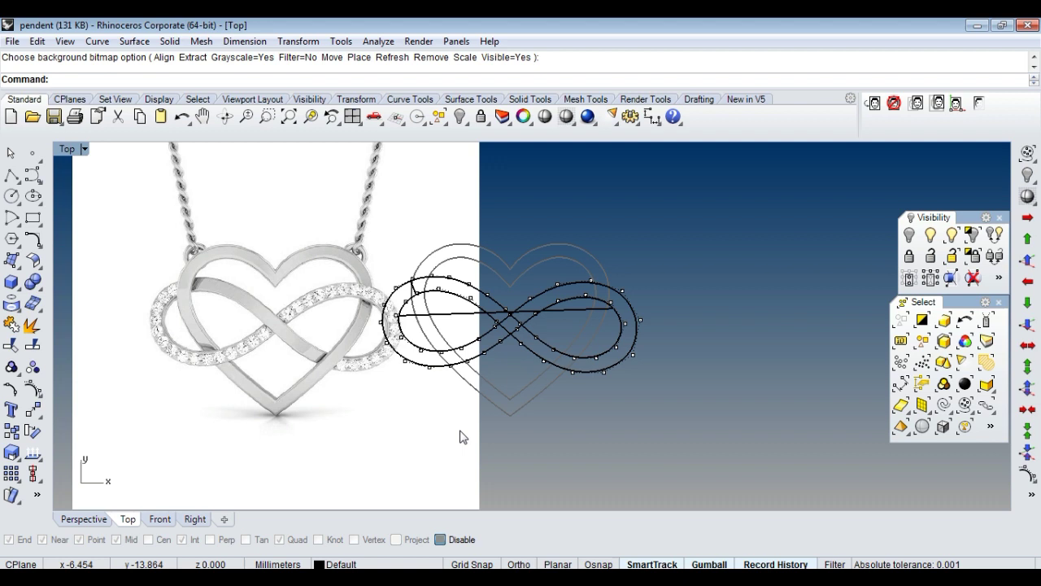
Move the photo another 10 units left beside the model and shade the Top view.
{"action": "key", "text": "Return"}
{"action": "left_click", "coordinate": [482, 453]}
{"action": "type", "text": "10"}
{"action": "key", "text": "Return"}
{"action": "left_click", "coordinate": [551, 452]}
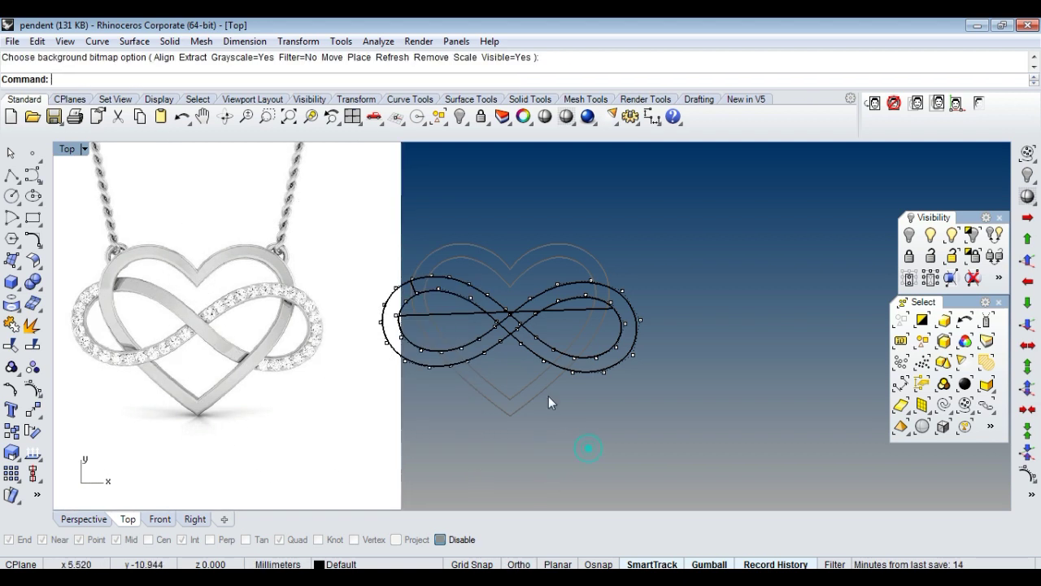
{"action": "left_click", "coordinate": [519, 349]}
{"action": "key", "text": "ctrl+alt+s"}
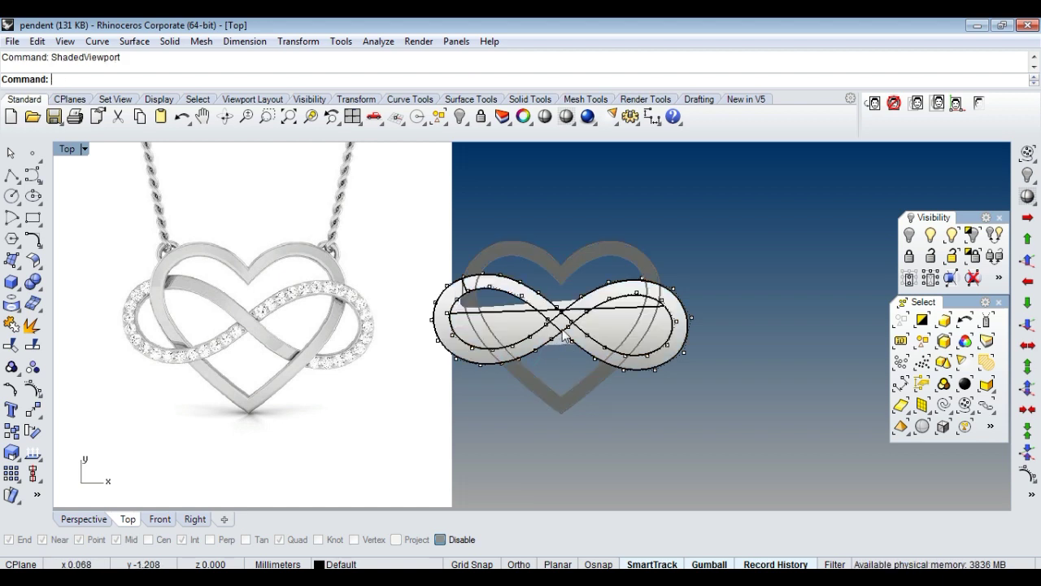
{"action": "scroll", "coordinate": [549, 321], "scroll_direction": "up", "scroll_amount": 3}
{"action": "scroll", "coordinate": [567, 316], "scroll_direction": "down", "scroll_amount": 2}
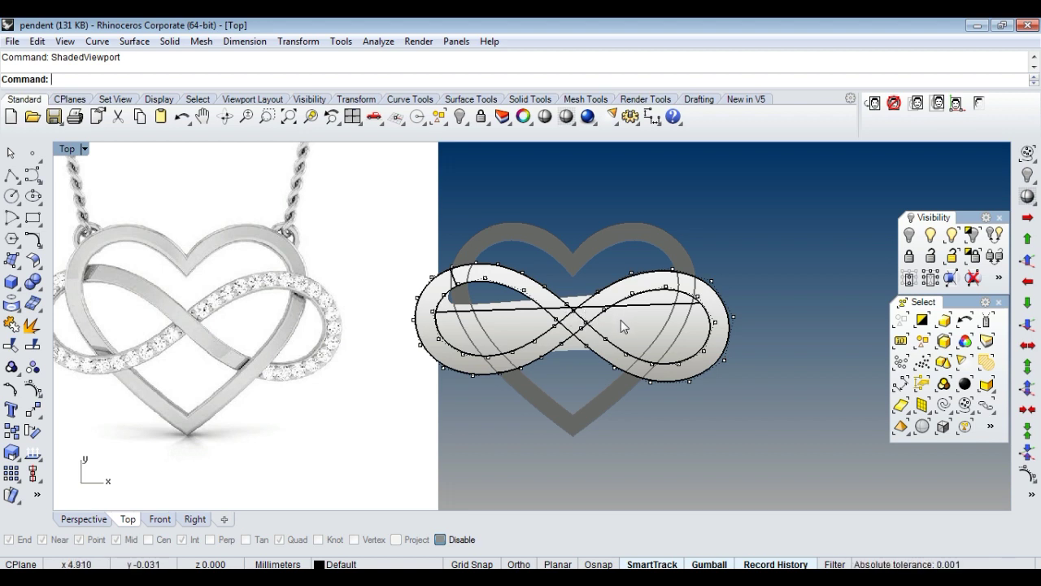
{"action": "key", "text": "ctrl+F4"}
{"action": "scroll", "coordinate": [548, 297], "scroll_direction": "down", "scroll_amount": 3}
{"action": "scroll", "coordinate": [443, 308], "scroll_direction": "up", "scroll_amount": 2}
{"action": "scroll", "coordinate": [468, 318], "scroll_direction": "up", "scroll_amount": 2}
{"action": "scroll", "coordinate": [483, 327], "scroll_direction": "up", "scroll_amount": 2}
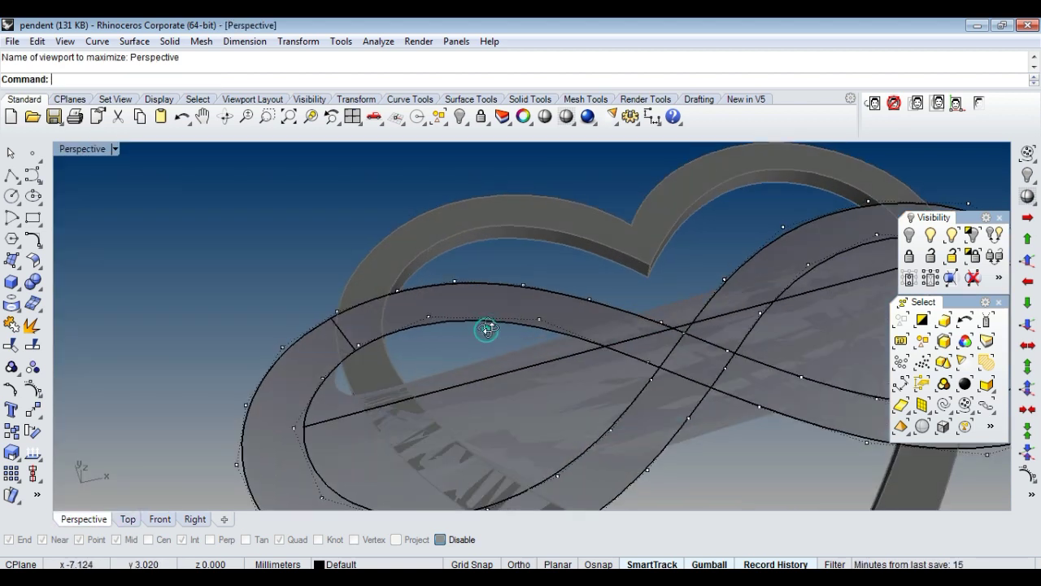
{"action": "scroll", "coordinate": [486, 327], "scroll_direction": "up", "scroll_amount": 1}
{"action": "key", "text": "ctrl+F1"}
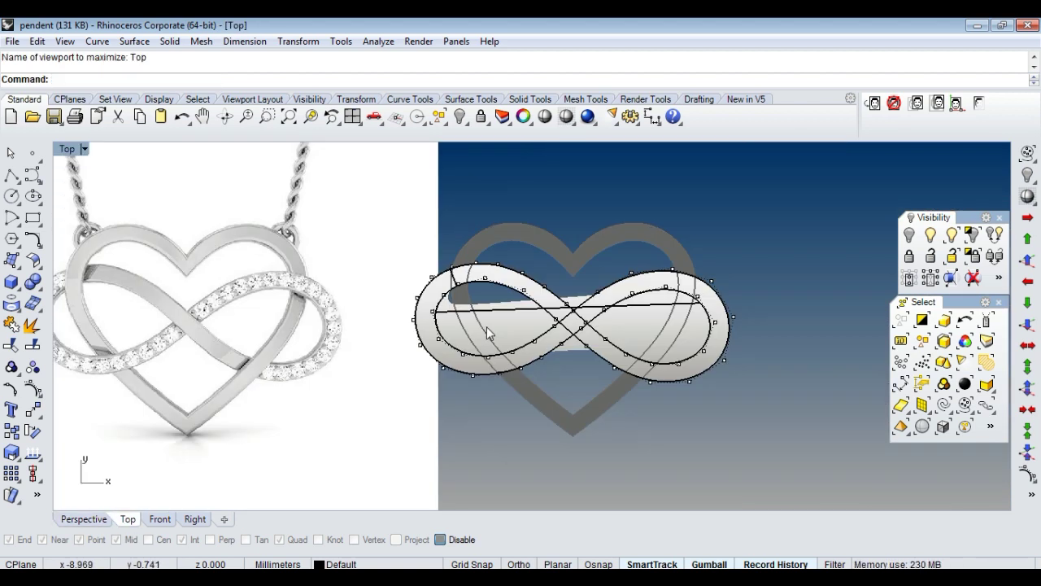
{"action": "scroll", "coordinate": [487, 332], "scroll_direction": "down", "scroll_amount": 1}
{"action": "scroll", "coordinate": [482, 317], "scroll_direction": "up", "scroll_amount": 2}
{"action": "scroll", "coordinate": [471, 228], "scroll_direction": "up", "scroll_amount": 2}
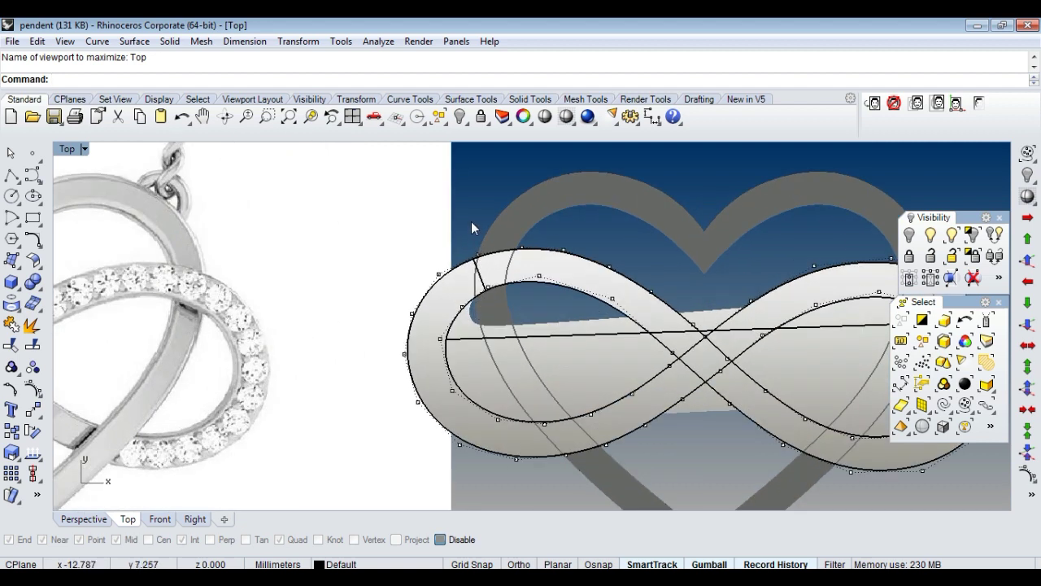
{"action": "left_click_drag", "start_coordinate": [431, 236], "coordinate": [546, 313]}
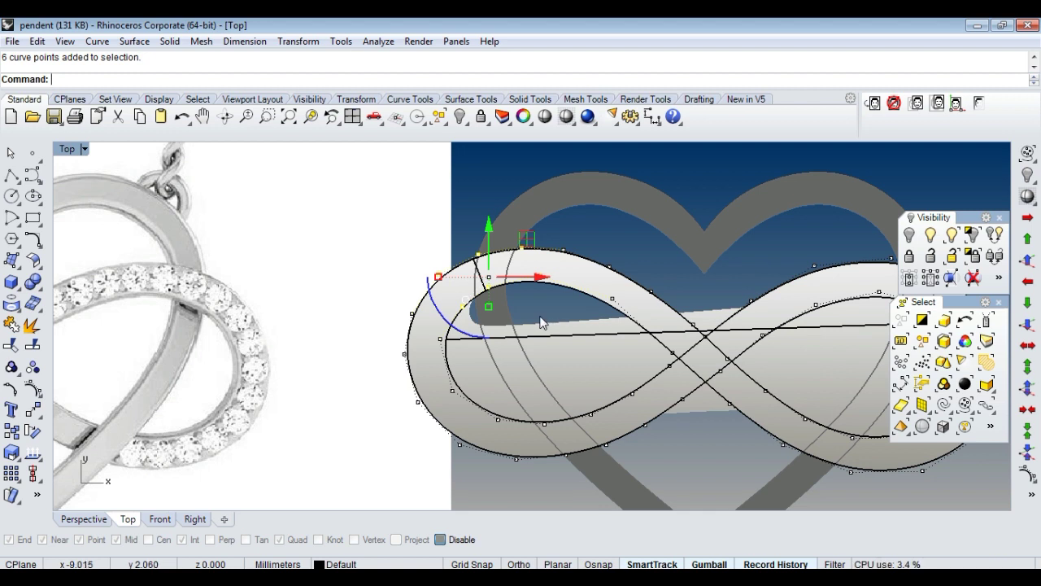
{"action": "key", "text": "Escape"}
{"action": "scroll", "coordinate": [619, 358], "scroll_direction": "down", "scroll_amount": 1}
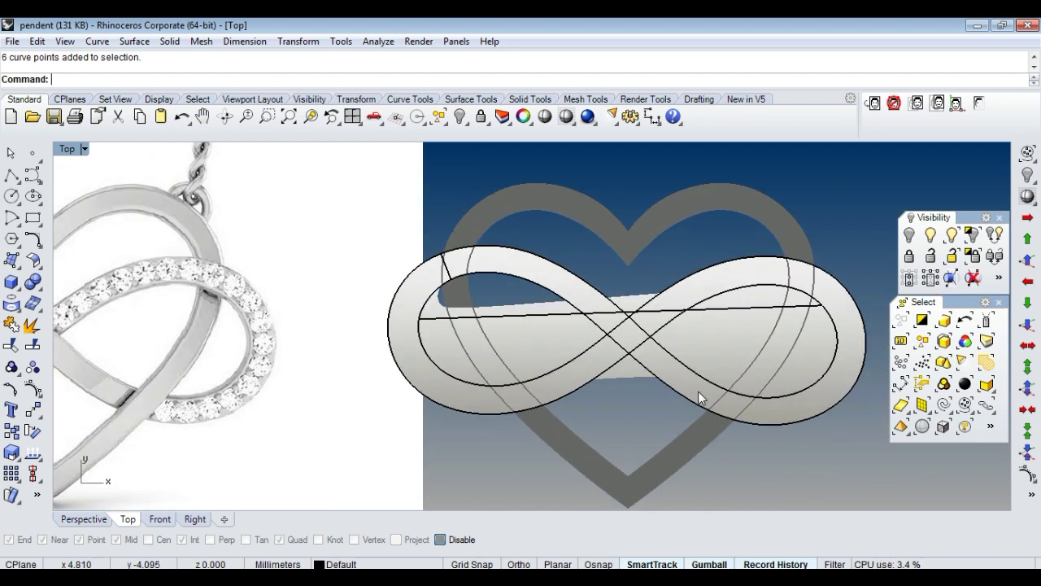
{"action": "scroll", "coordinate": [698, 391], "scroll_direction": "up", "scroll_amount": 3}
{"action": "left_click", "coordinate": [692, 384]}
{"action": "key", "text": "Delete"}
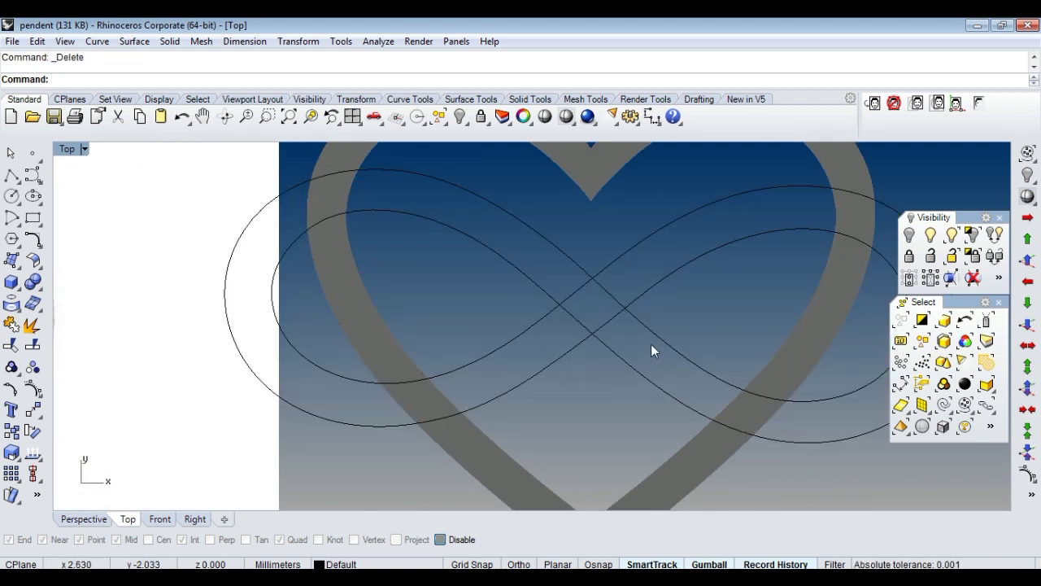
Create one tween curve between the two infinity outlines.
{"action": "scroll", "coordinate": [651, 351], "scroll_direction": "down", "scroll_amount": 2}
{"action": "scroll", "coordinate": [694, 376], "scroll_direction": "down", "scroll_amount": 1}
{"action": "left_click_drag", "start_coordinate": [688, 374], "coordinate": [657, 348]}
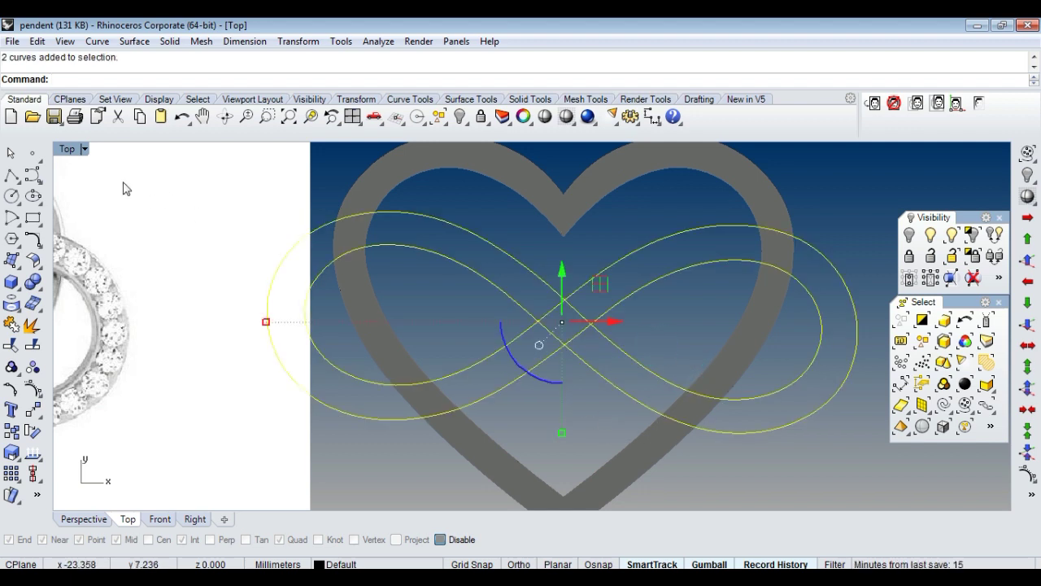
{"action": "left_click", "coordinate": [68, 151]}
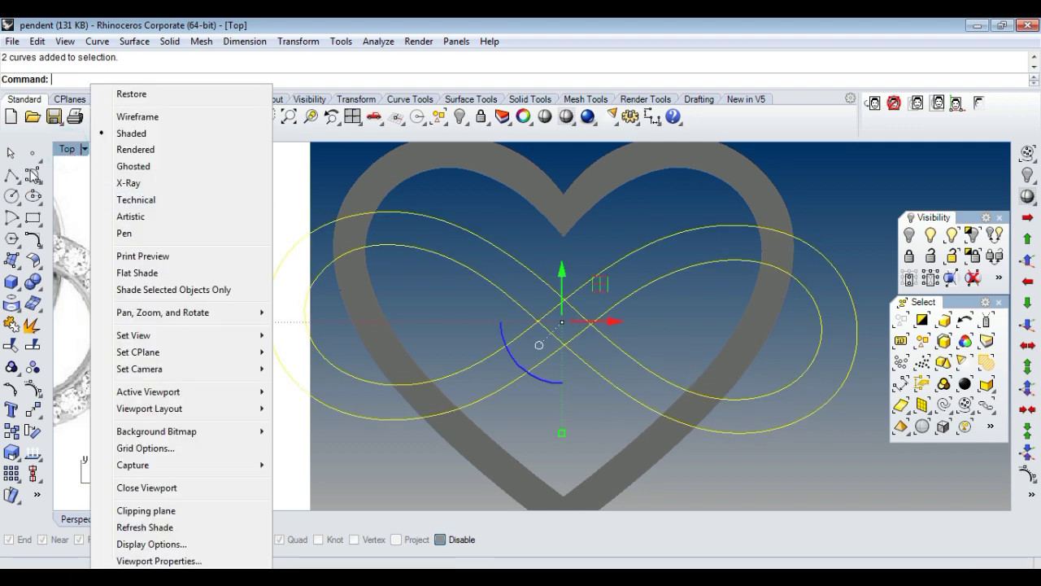
{"action": "key", "text": "Escape"}
{"action": "left_click", "coordinate": [32, 175]}
{"action": "left_click", "coordinate": [120, 229]}
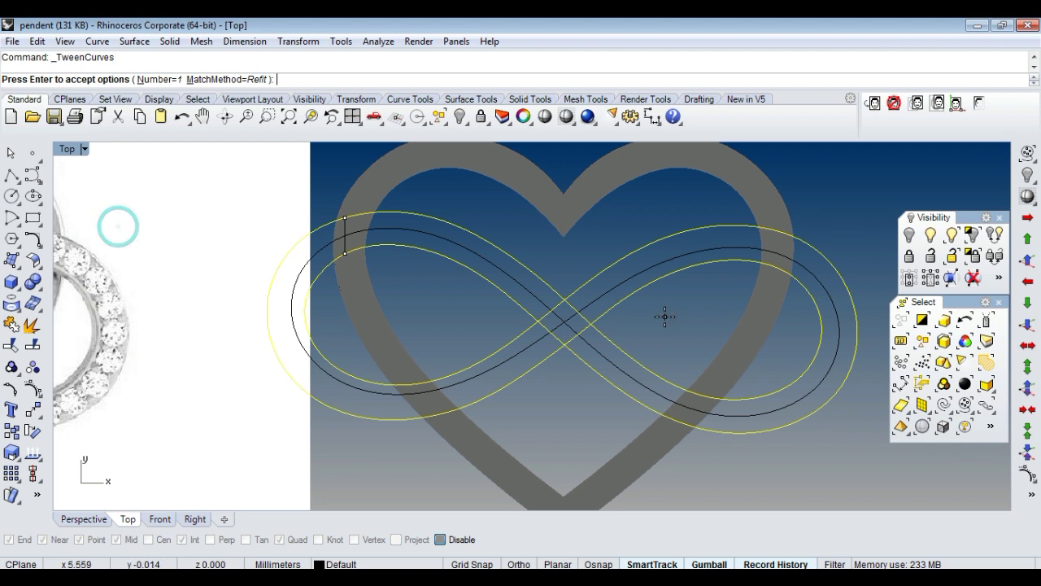
{"action": "key", "text": "Return"}
Delete that tween curve, try offsetting the outer curve inward, then undo the offset.
{"action": "left_click", "coordinate": [567, 243]}
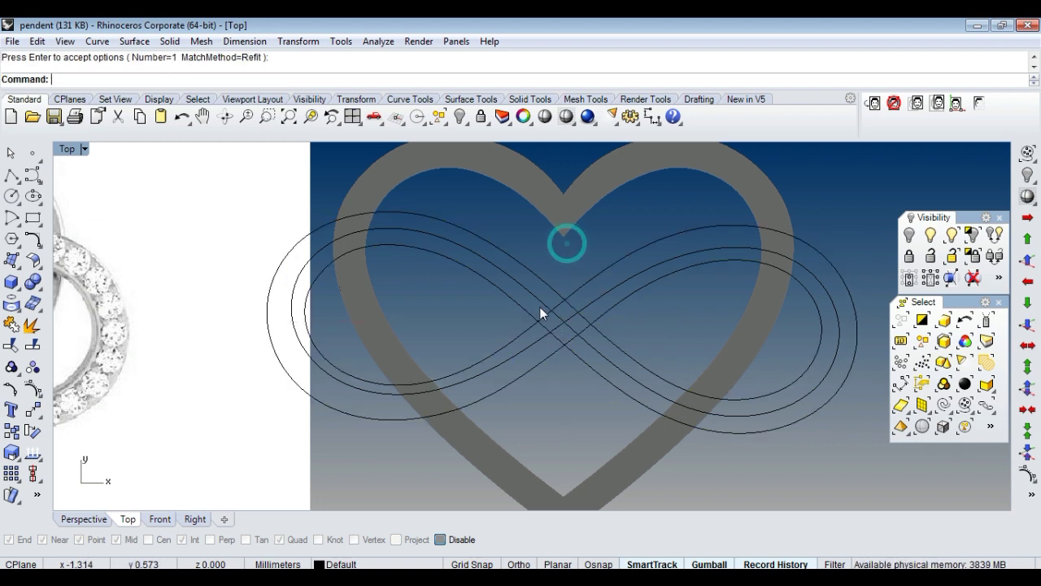
{"action": "left_click", "coordinate": [536, 296]}
{"action": "key", "text": "Delete"}
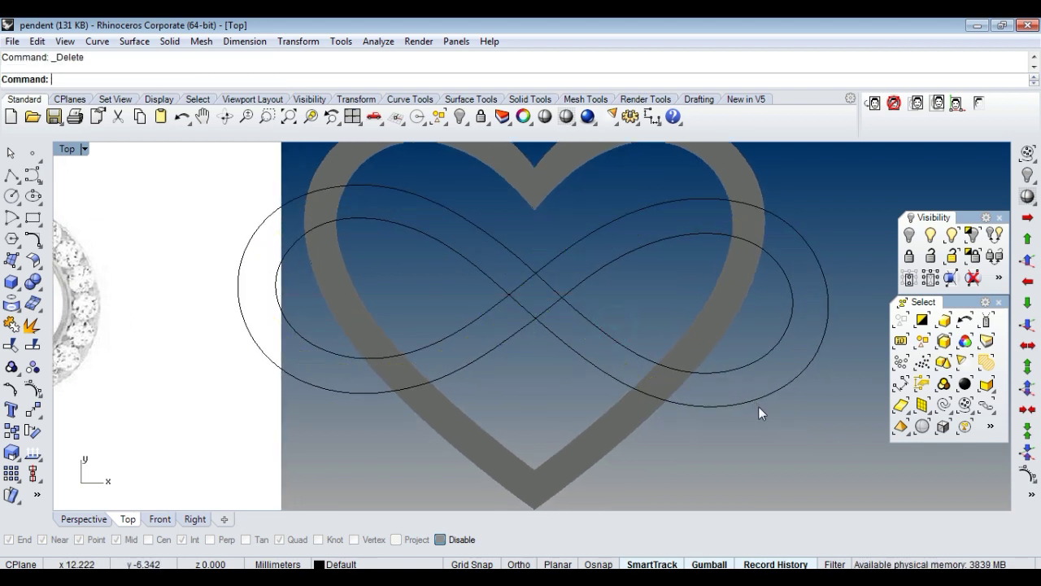
{"action": "left_click", "coordinate": [755, 397]}
{"action": "type", "text": "offset"}
{"action": "key", "text": "Return"}
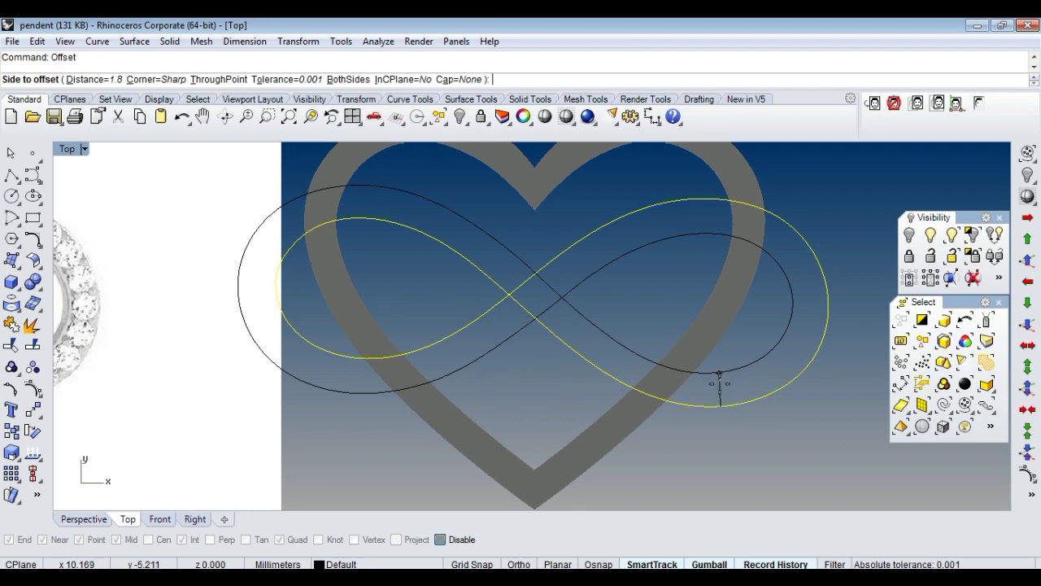
{"action": "left_click", "coordinate": [716, 386]}
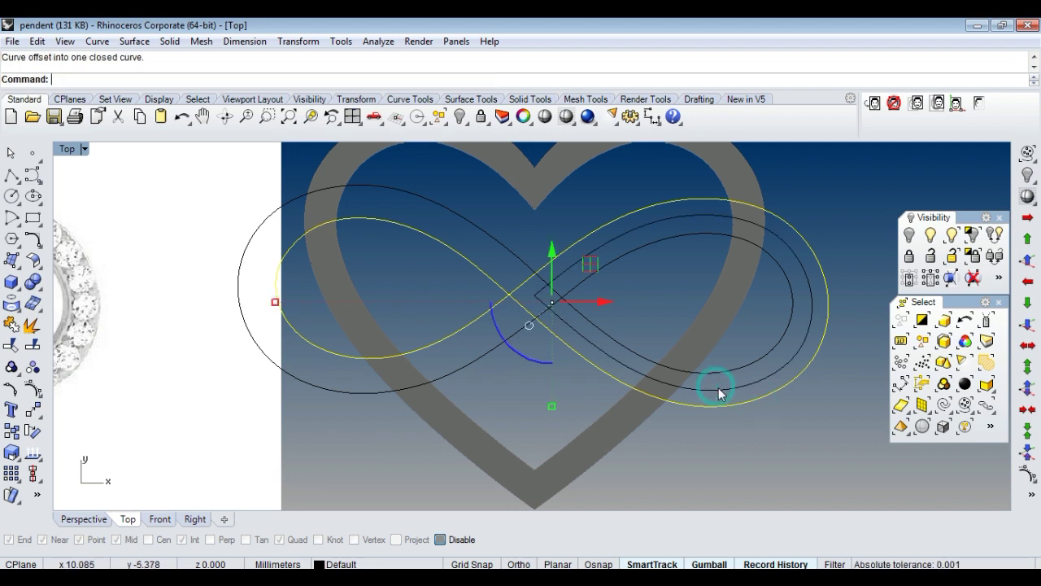
{"action": "key", "text": "ctrl+z"}
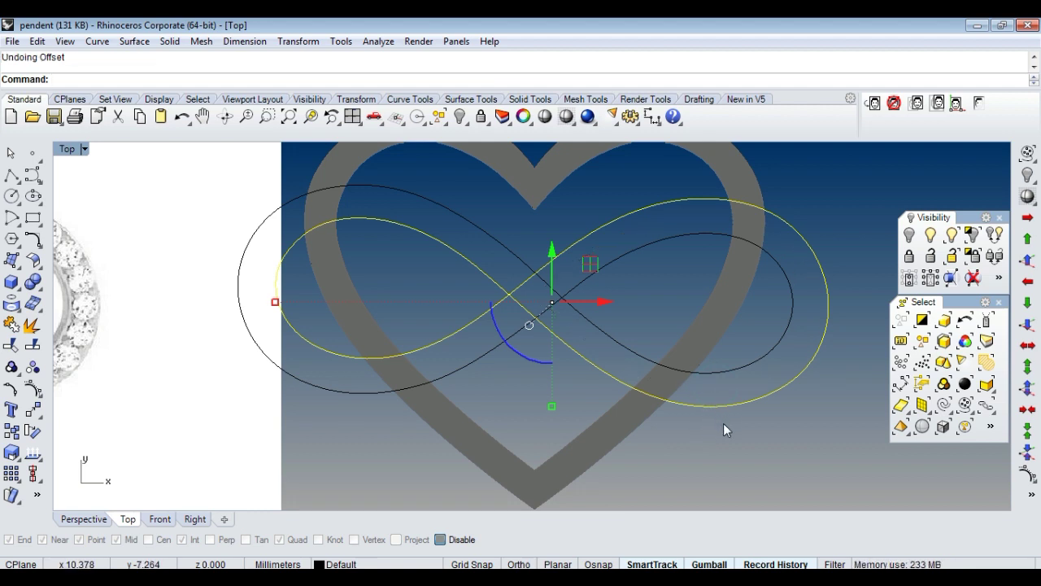
Recreate a single tween curve between both infinity outlines and select it.
{"action": "left_click_drag", "start_coordinate": [761, 441], "coordinate": [679, 339]}
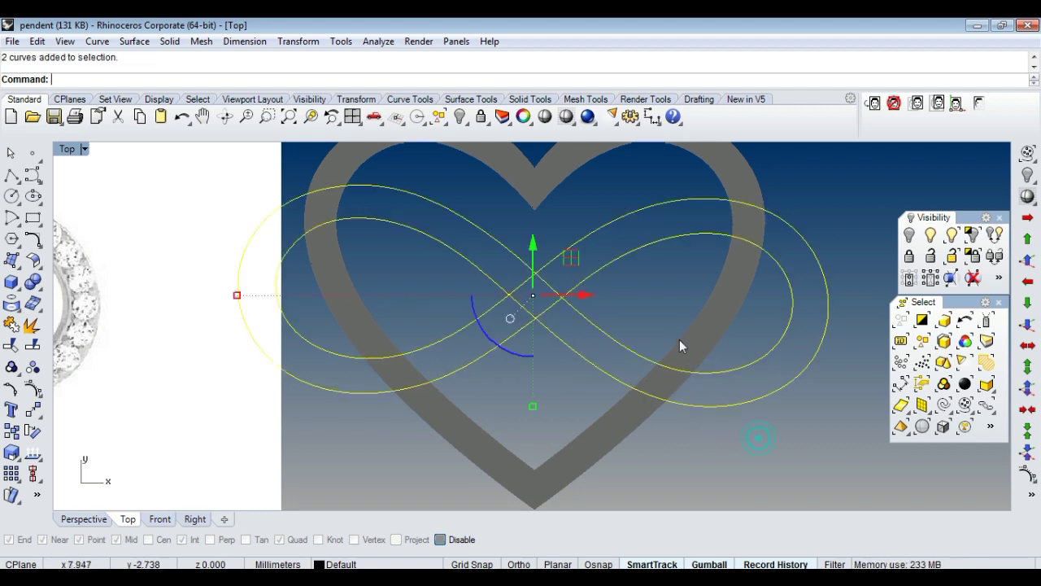
{"action": "left_click", "coordinate": [33, 174]}
{"action": "left_click", "coordinate": [123, 221]}
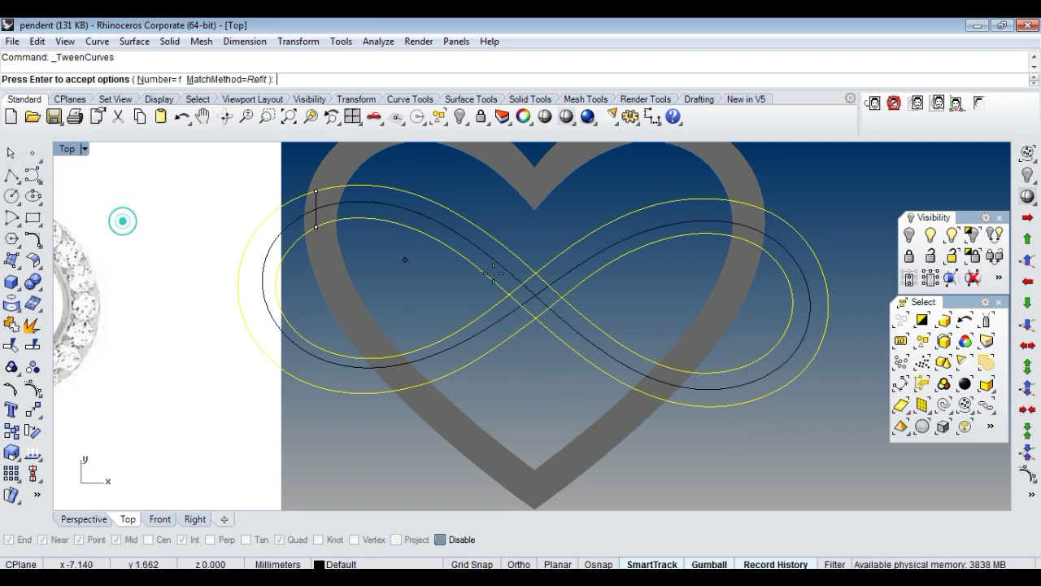
{"action": "right_click", "coordinate": [558, 287]}
{"action": "right_click", "coordinate": [440, 352]}
{"action": "mouse_move", "coordinate": [357, 335]}
{"action": "right_mouse_down"}
{"action": "mouse_move", "coordinate": [482, 320]}
{"action": "mouse_move", "coordinate": [498, 332]}
{"action": "right_mouse_up"}
{"action": "left_click", "coordinate": [502, 331]}
{"action": "left_click", "coordinate": [531, 370]}
{"action": "right_click_drag", "start_coordinate": [519, 379], "coordinate": [533, 373]}
{"action": "scroll", "coordinate": [533, 374], "scroll_direction": "down", "scroll_amount": 2}
Rebuild the middle curve with 16 points at degree 2, previewing before applying.
{"action": "type", "text": "rebuild"}
{"action": "key", "text": "Return"}
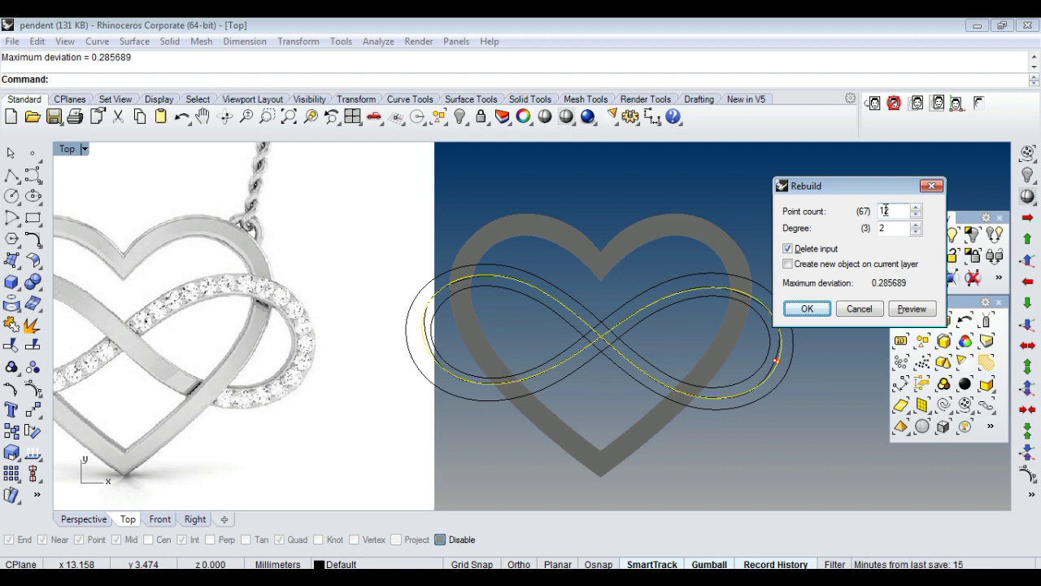
{"action": "type", "text": "16"}
{"action": "left_click", "coordinate": [914, 309]}
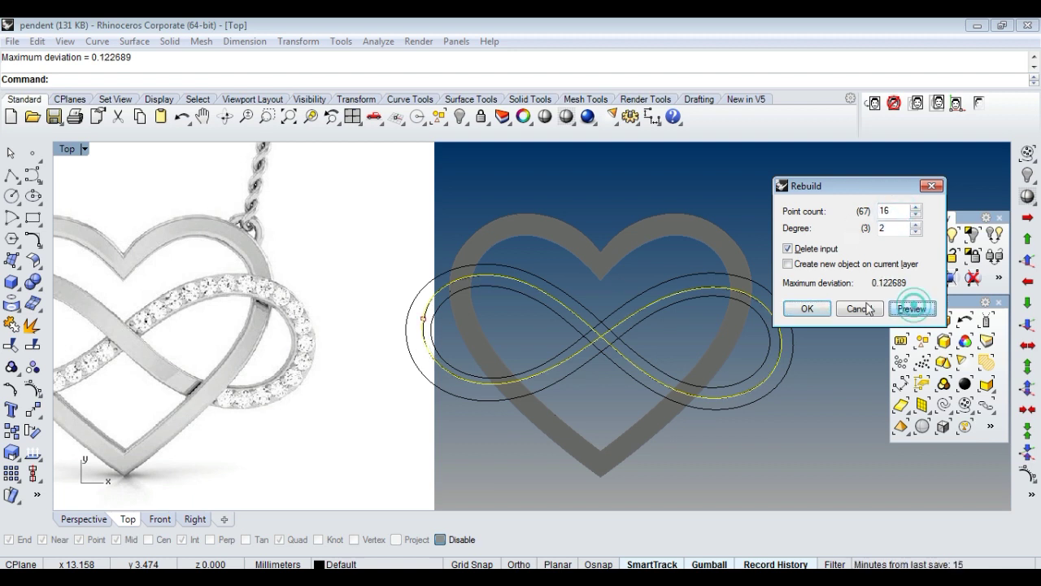
{"action": "left_click", "coordinate": [813, 308]}
{"action": "right_click_drag", "start_coordinate": [379, 314], "coordinate": [434, 309]}
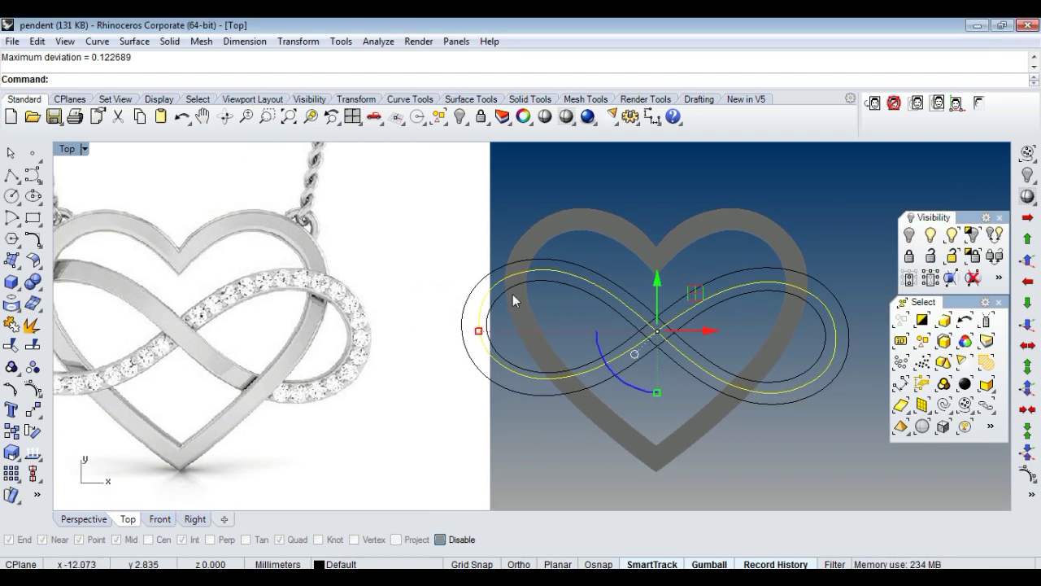
Show the middle curve's control points and drag the upper-left and lower points into place.
{"action": "key", "text": "F10"}
{"action": "scroll", "coordinate": [473, 328], "scroll_direction": "up", "scroll_amount": 4}
{"action": "scroll", "coordinate": [473, 327], "scroll_direction": "up", "scroll_amount": 4}
{"action": "mouse_move", "coordinate": [365, 329]}
{"action": "left_mouse_down"}
{"action": "mouse_move", "coordinate": [532, 395]}
{"action": "mouse_move", "coordinate": [542, 380]}
{"action": "left_mouse_up"}
{"action": "left_click", "coordinate": [498, 239]}
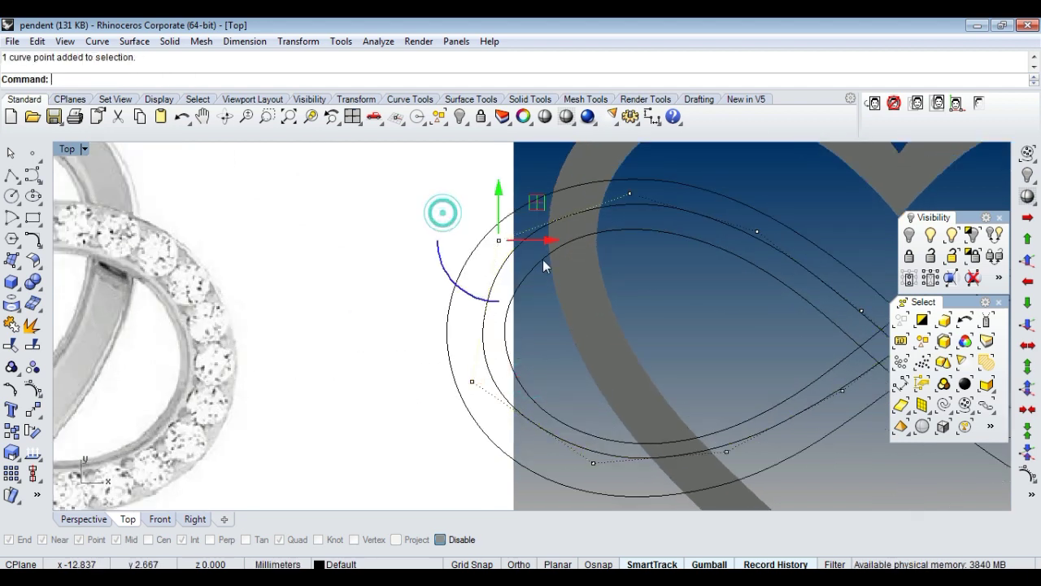
{"action": "scroll", "coordinate": [527, 227], "scroll_direction": "up", "scroll_amount": 3}
{"action": "left_click_drag", "start_coordinate": [534, 244], "coordinate": [529, 462]}
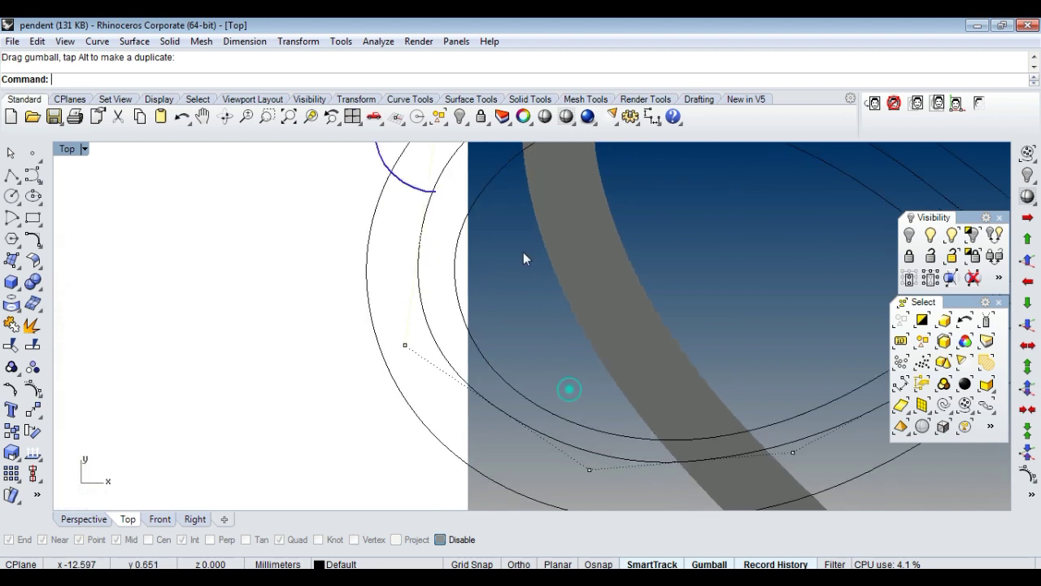
{"action": "left_click", "coordinate": [571, 397]}
{"action": "left_click_drag", "start_coordinate": [570, 382], "coordinate": [569, 350]}
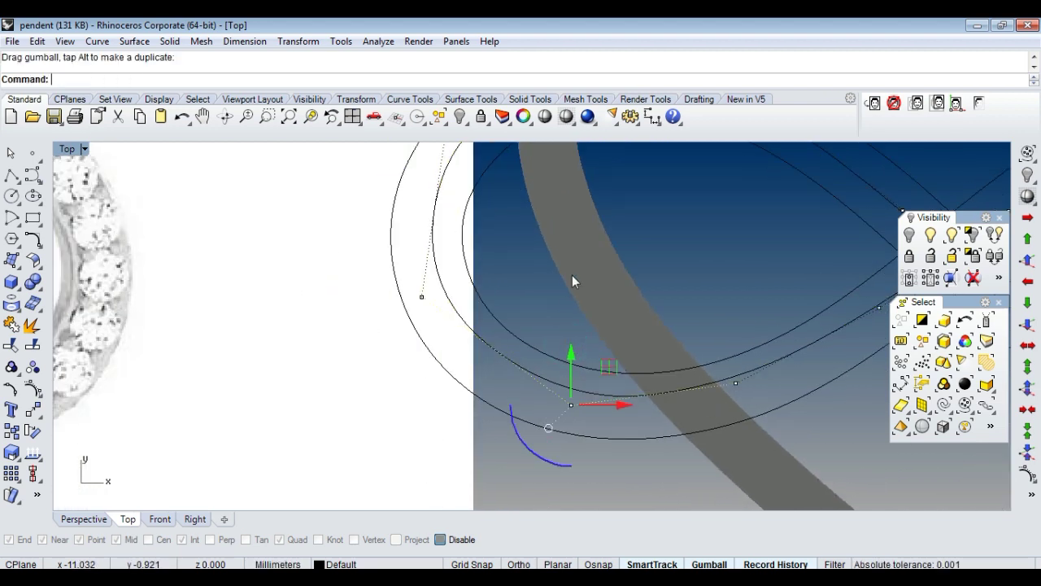
{"action": "scroll", "coordinate": [595, 325], "scroll_direction": "down", "scroll_amount": 3}
Nudge the lower-loop and left control points so the curve sits evenly between the outlines.
{"action": "left_click", "coordinate": [979, 102]}
{"action": "scroll", "coordinate": [609, 361], "scroll_direction": "up", "scroll_amount": 3}
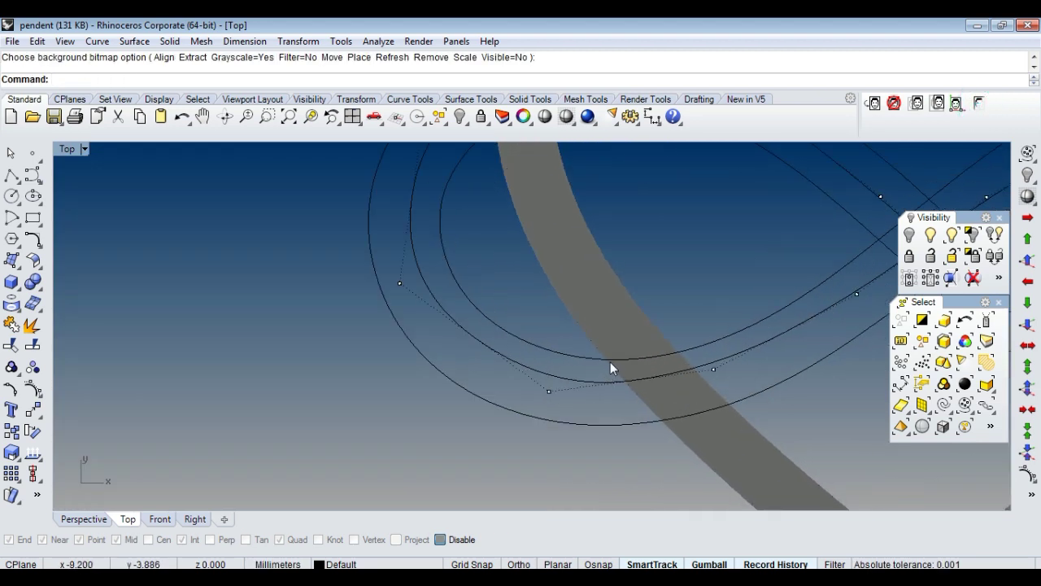
{"action": "left_click", "coordinate": [546, 358]}
{"action": "left_click_drag", "start_coordinate": [552, 314], "coordinate": [543, 316]}
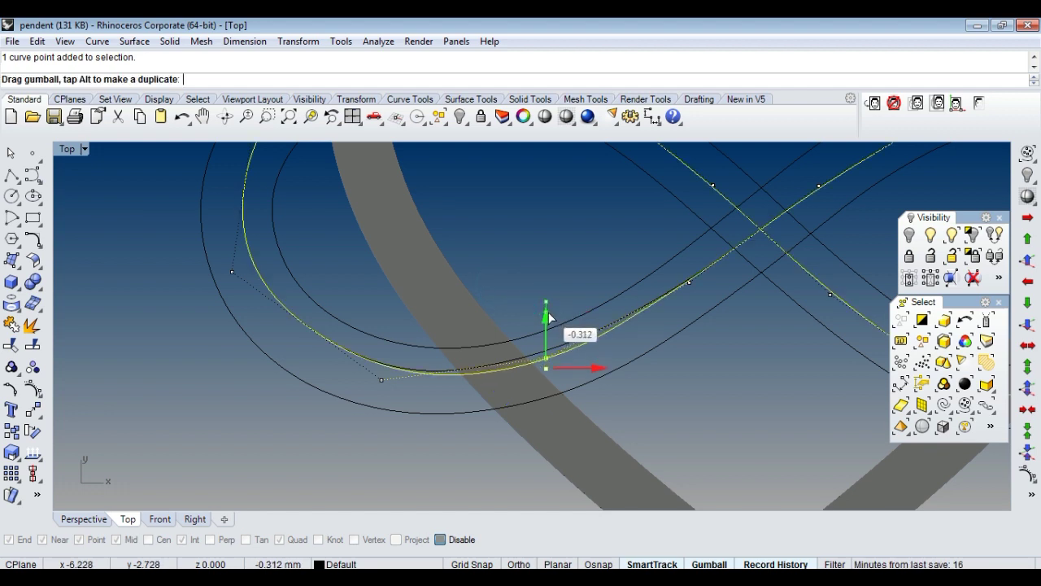
{"action": "left_click", "coordinate": [382, 379]}
{"action": "left_click_drag", "start_coordinate": [382, 326], "coordinate": [382, 333]}
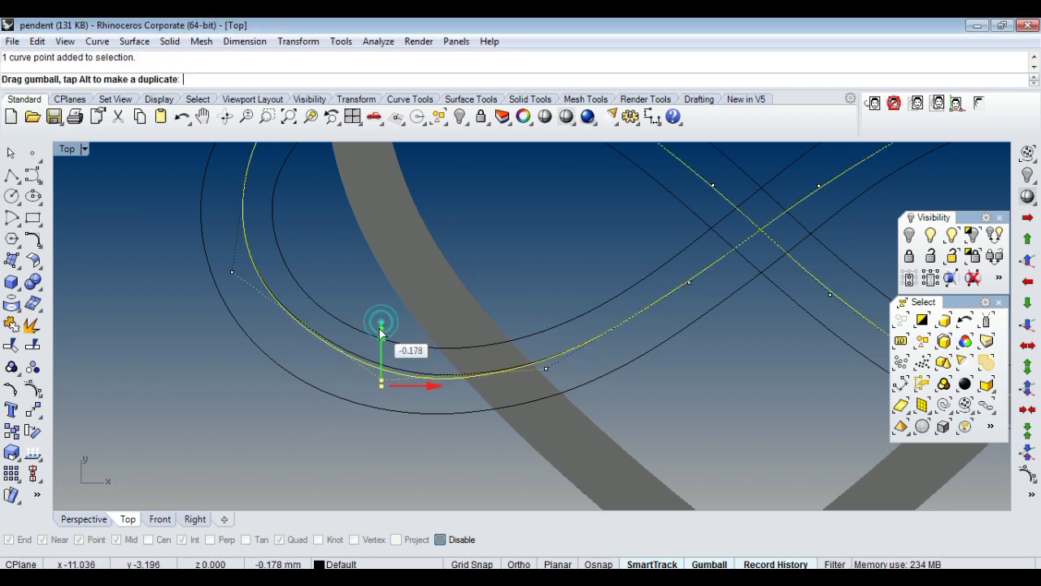
{"action": "right_click_drag", "start_coordinate": [294, 345], "coordinate": [346, 379]}
{"action": "left_click", "coordinate": [284, 306]}
{"action": "left_click_drag", "start_coordinate": [356, 306], "coordinate": [349, 308]}
{"action": "left_click", "coordinate": [422, 394]}
{"action": "left_click", "coordinate": [434, 420]}
{"action": "left_click_drag", "start_coordinate": [460, 379], "coordinate": [429, 362]}
Pan and zoom to review the reshaped curve, then select the outer infinity curve.
{"action": "right_click_drag", "start_coordinate": [305, 178], "coordinate": [355, 294]}
{"action": "scroll", "coordinate": [429, 301], "scroll_direction": "down", "scroll_amount": 5}
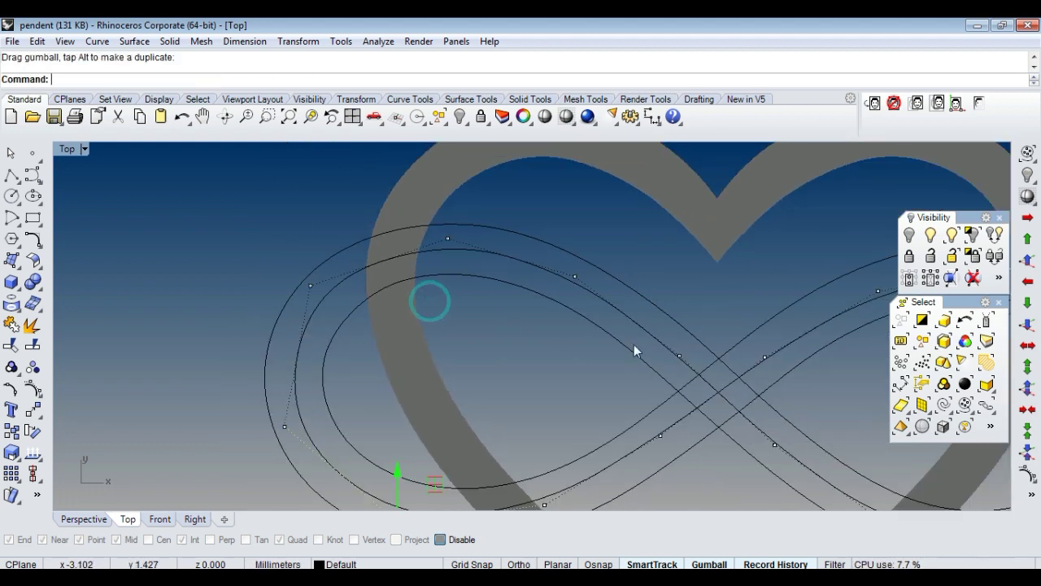
{"action": "right_click_drag", "start_coordinate": [635, 349], "coordinate": [558, 314]}
{"action": "scroll", "coordinate": [481, 317], "scroll_direction": "up", "scroll_amount": 3}
{"action": "right_click_drag", "start_coordinate": [480, 317], "coordinate": [450, 310]}
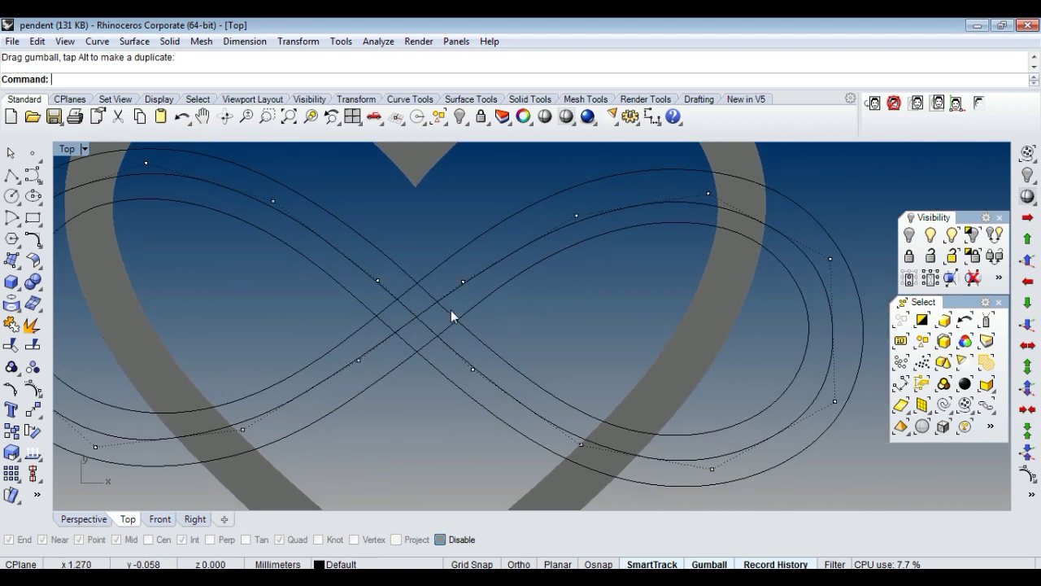
{"action": "scroll", "coordinate": [651, 320], "scroll_direction": "down", "scroll_amount": 4}
{"action": "scroll", "coordinate": [649, 318], "scroll_direction": "up", "scroll_amount": 4}
{"action": "scroll", "coordinate": [649, 318], "scroll_direction": "down", "scroll_amount": 4}
{"action": "scroll", "coordinate": [588, 396], "scroll_direction": "down", "scroll_amount": 2}
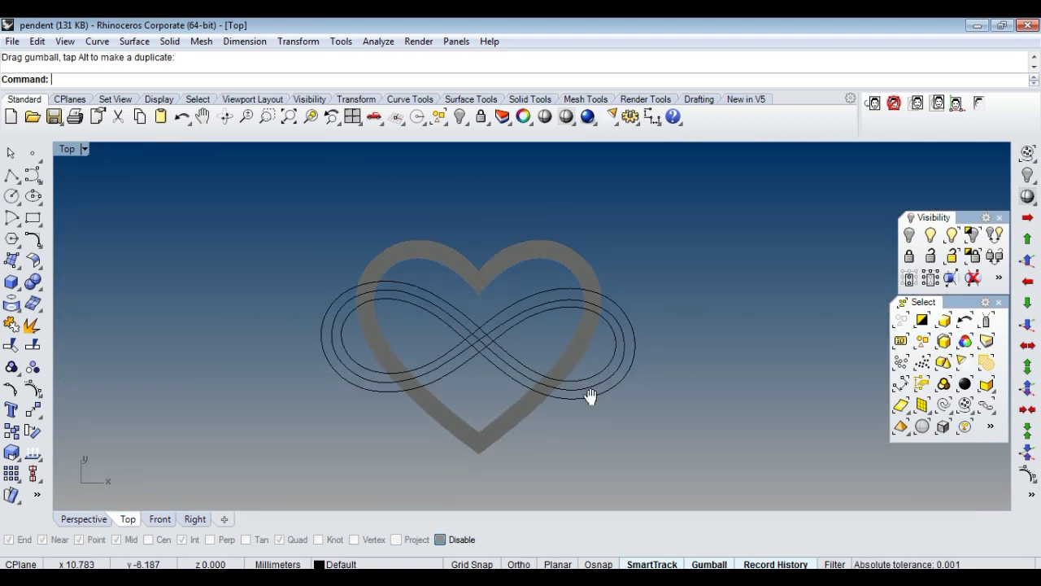
{"action": "scroll", "coordinate": [615, 390], "scroll_direction": "up", "scroll_amount": 2}
{"action": "left_click", "coordinate": [616, 398]}
Add the inner infinity curve and build a patch surface from the curves.
{"action": "left_click", "coordinate": [593, 371], "text": "shift"}
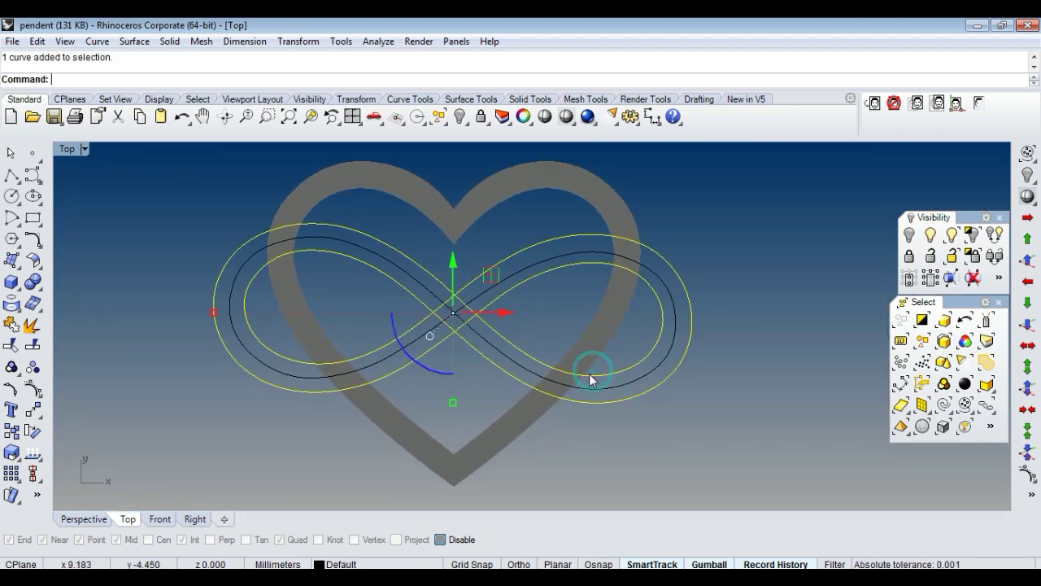
{"action": "scroll", "coordinate": [589, 373], "scroll_direction": "up", "scroll_amount": 2}
{"action": "scroll", "coordinate": [662, 339], "scroll_direction": "down", "scroll_amount": 2}
{"action": "key", "text": "Return"}
Trim the patch away inside both loops and outside the band.
{"action": "key", "text": "Return"}
{"action": "type", "text": "trim"}
{"action": "key", "text": "Return"}
{"action": "left_click", "coordinate": [591, 300]}
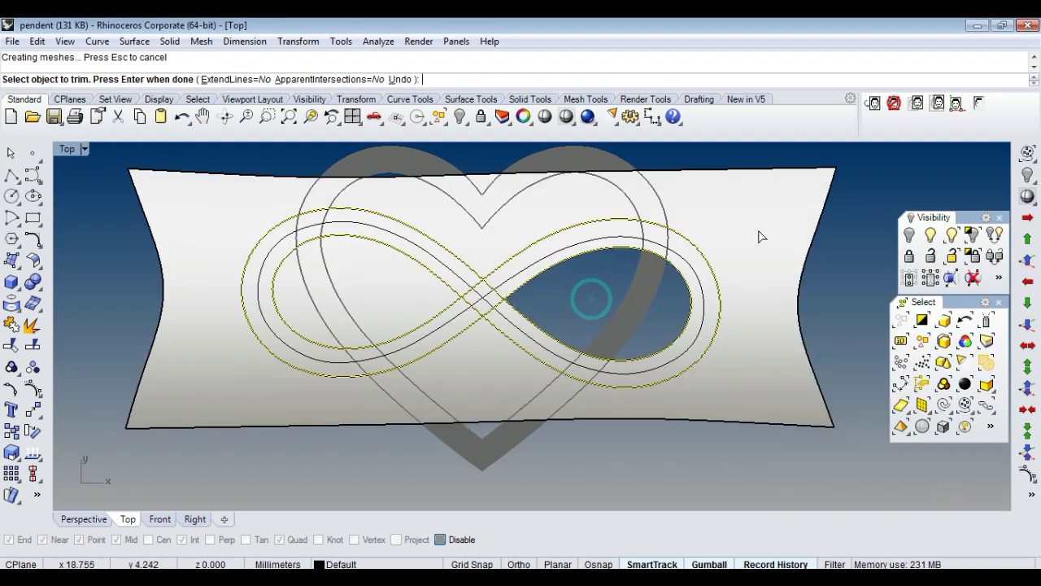
{"action": "left_click", "coordinate": [769, 224]}
{"action": "key", "text": "Return"}
{"action": "key", "text": "Return"}
{"action": "left_click", "coordinate": [410, 286]}
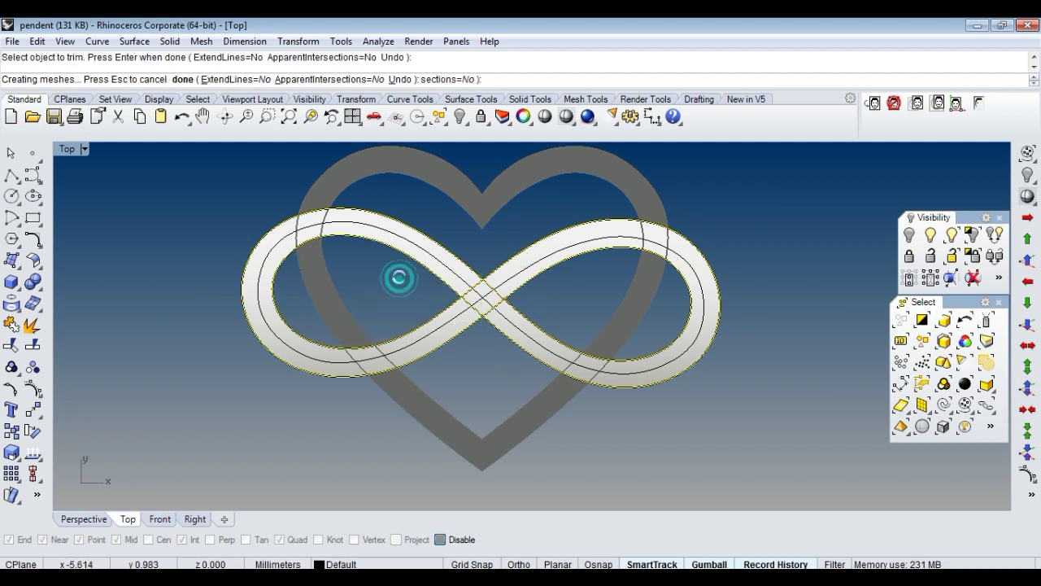
{"action": "key", "text": "Return"}
Hide the heart and select the trial infinity band surface.
{"action": "key", "text": "ctrl+h"}
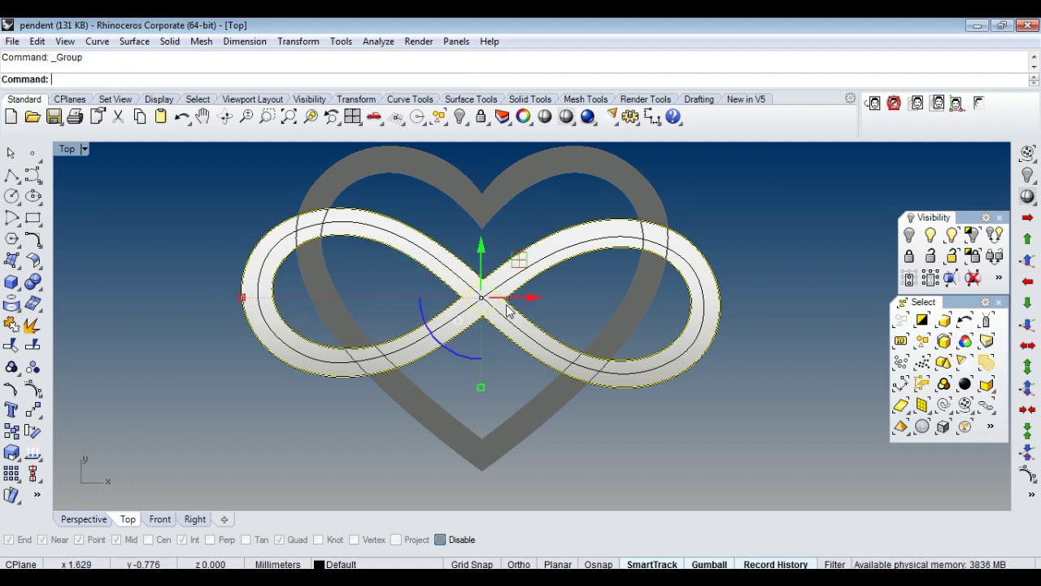
{"action": "scroll", "coordinate": [511, 325], "scroll_direction": "up", "scroll_amount": 4}
{"action": "scroll", "coordinate": [515, 344], "scroll_direction": "down", "scroll_amount": 3}
{"action": "left_click", "coordinate": [448, 344]}
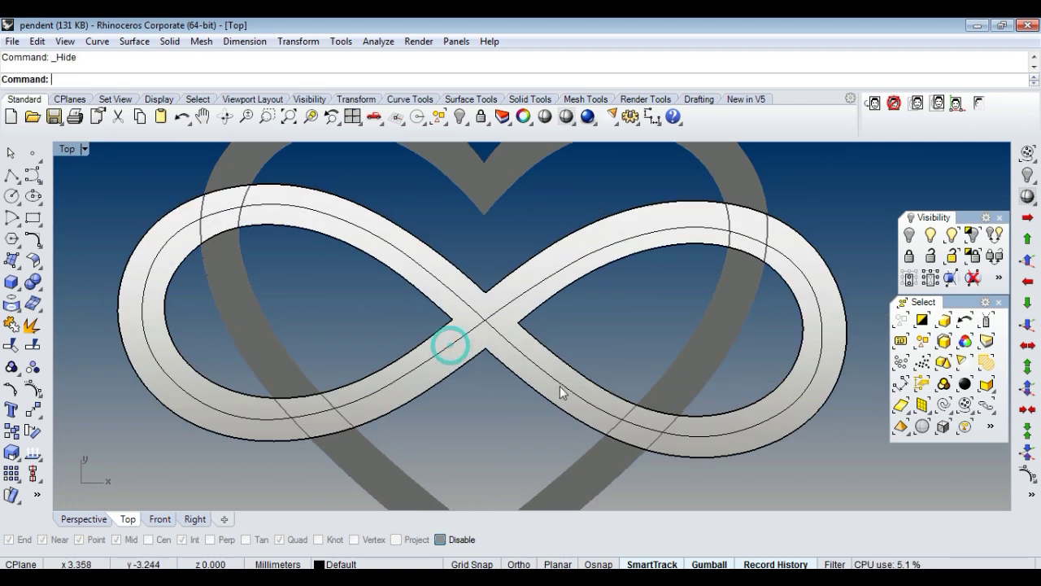
{"action": "scroll", "coordinate": [559, 386], "scroll_direction": "up", "scroll_amount": 3}
{"action": "scroll", "coordinate": [553, 397], "scroll_direction": "down", "scroll_amount": 3}
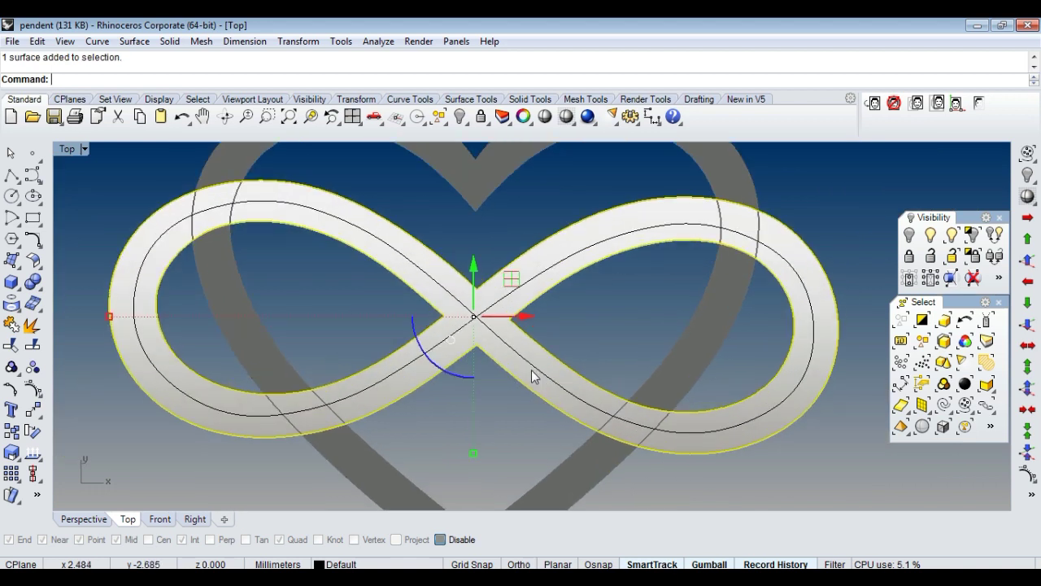
{"action": "scroll", "coordinate": [479, 355], "scroll_direction": "up", "scroll_amount": 3}
{"action": "scroll", "coordinate": [500, 390], "scroll_direction": "down", "scroll_amount": 2}
Undo the hide, the trim and the patch to restore the bare infinity curves.
{"action": "key", "text": "ctrl+z"}
{"action": "scroll", "coordinate": [495, 365], "scroll_direction": "down", "scroll_amount": 2}
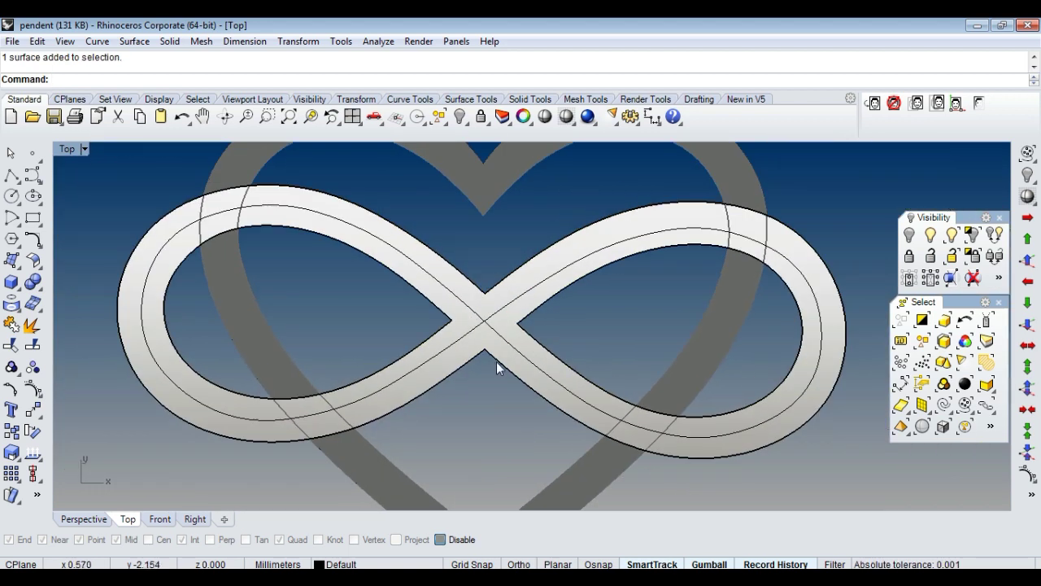
{"action": "key", "text": "ctrl+z"}
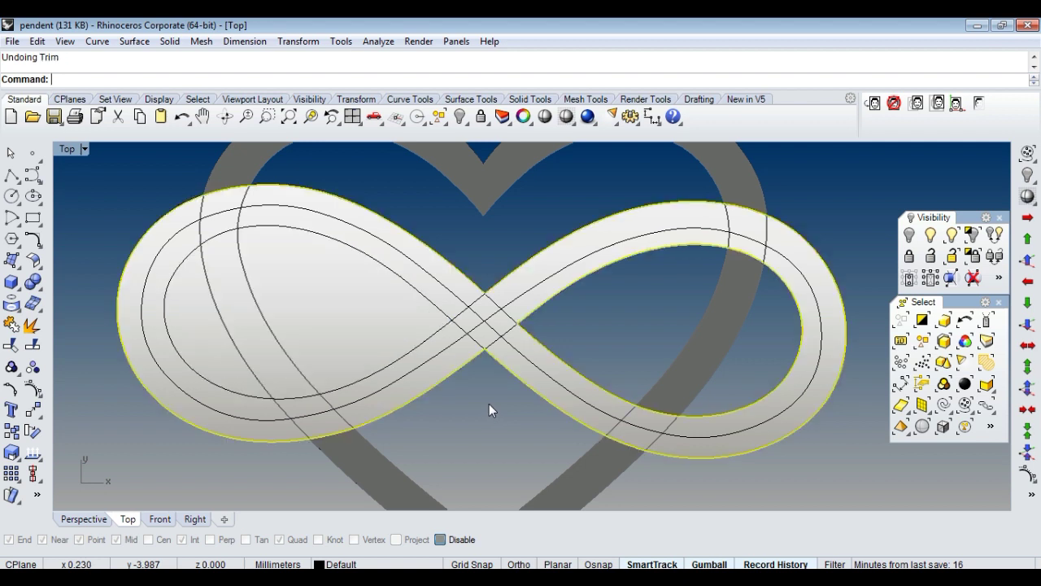
{"action": "scroll", "coordinate": [498, 407], "scroll_direction": "down", "scroll_amount": 2}
{"action": "key", "text": "ctrl+z"}
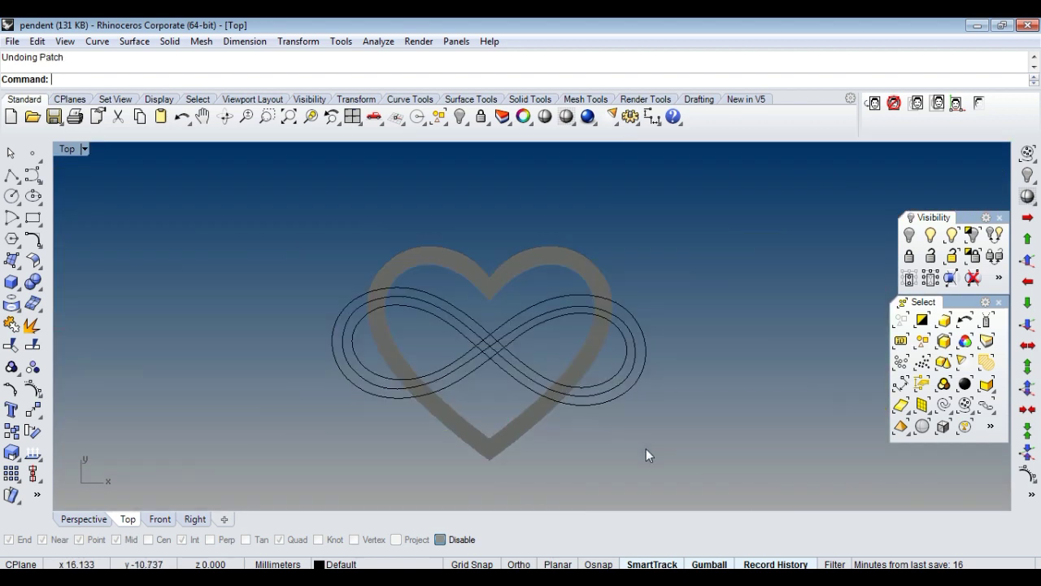
{"action": "scroll", "coordinate": [635, 337], "scroll_direction": "up", "scroll_amount": 2}
{"action": "scroll", "coordinate": [452, 390], "scroll_direction": "up", "scroll_amount": 1}
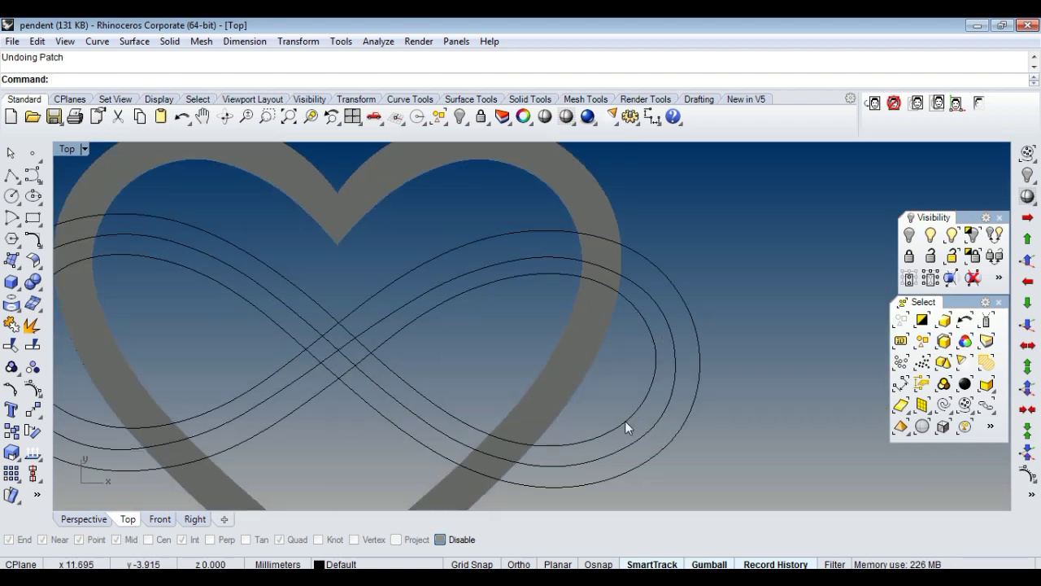
{"action": "scroll", "coordinate": [577, 336], "scroll_direction": "down", "scroll_amount": 2}
{"action": "scroll", "coordinate": [635, 358], "scroll_direction": "up", "scroll_amount": 2}
Draw a short cross-section line between the outer and inner infinity curves.
{"action": "left_click", "coordinate": [657, 395]}
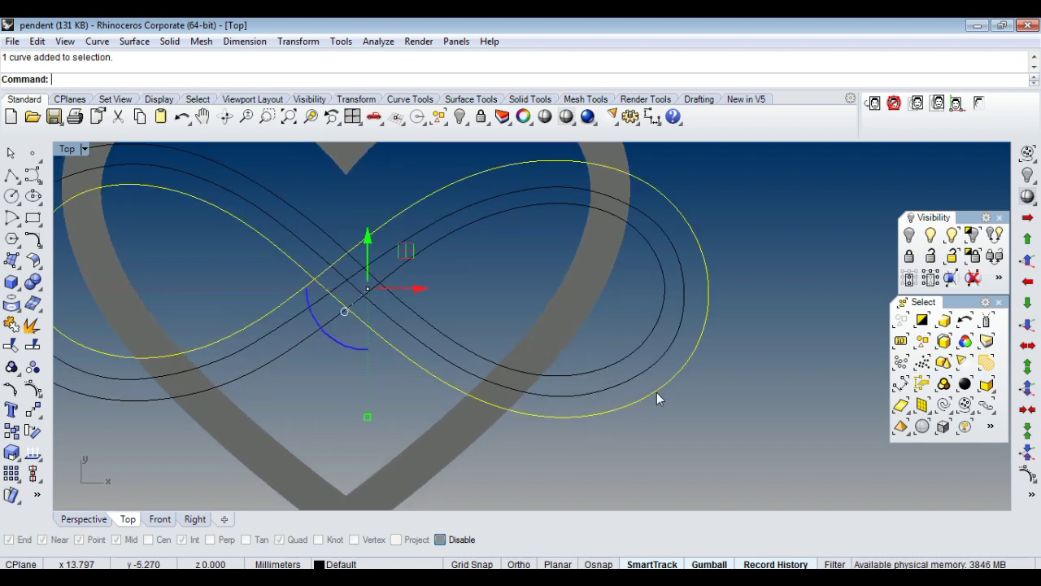
{"action": "left_click", "coordinate": [663, 317], "text": "shift"}
{"action": "right_click_drag", "start_coordinate": [673, 320], "coordinate": [637, 341]}
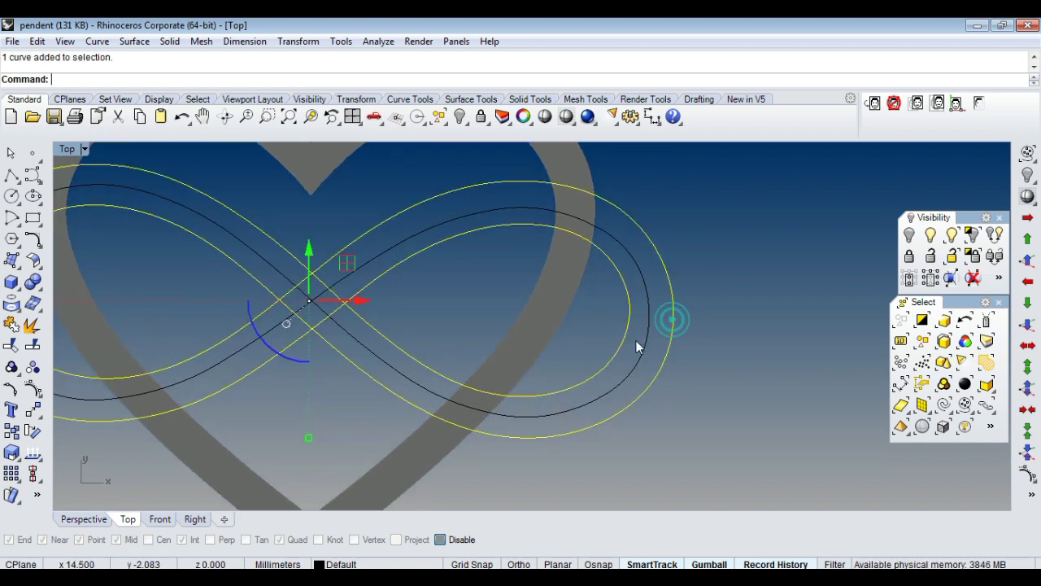
{"action": "type", "text": "line"}
{"action": "key", "text": "Return"}
{"action": "scroll", "coordinate": [691, 370], "scroll_direction": "down", "scroll_amount": 3}
{"action": "scroll", "coordinate": [691, 370], "scroll_direction": "up", "scroll_amount": 3}
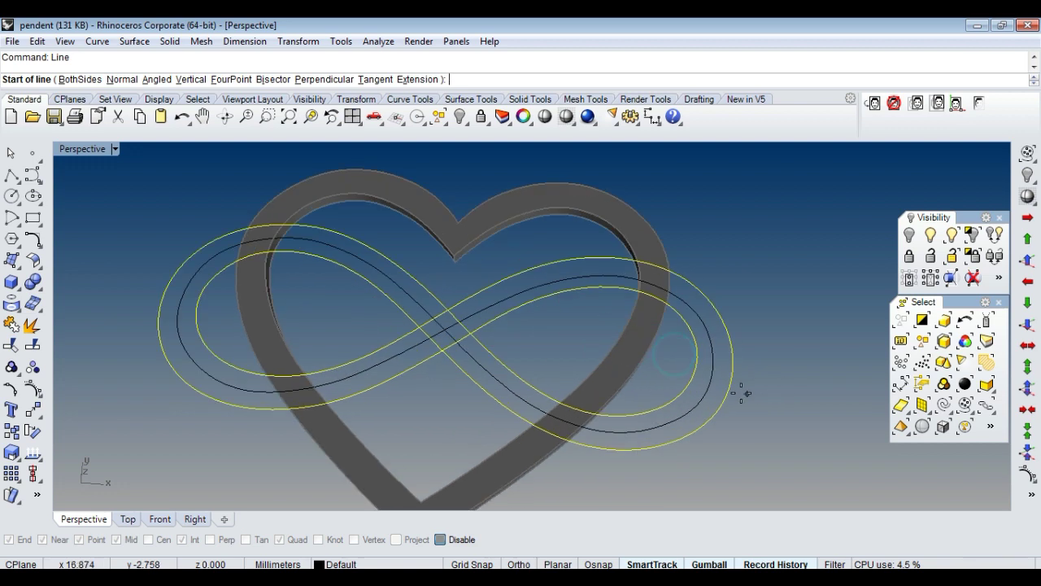
{"action": "scroll", "coordinate": [692, 370], "scroll_direction": "up", "scroll_amount": 2}
{"action": "key", "text": "Escape"}
Run Sweep2 on the cross-section line and add a first rail point pair.
{"action": "left_click", "coordinate": [732, 383]}
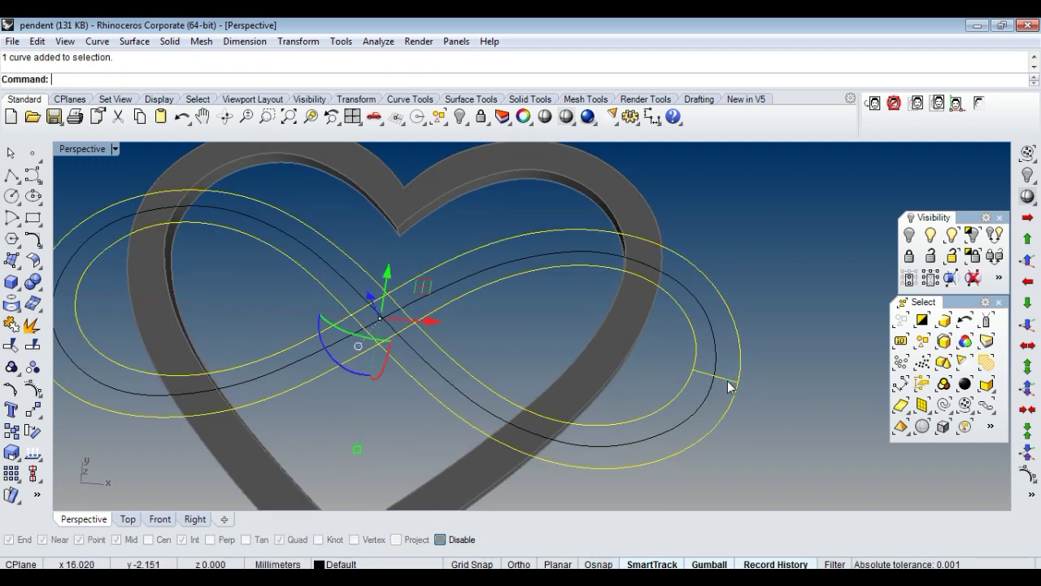
{"action": "right_click_drag", "start_coordinate": [730, 386], "coordinate": [697, 390]}
{"action": "type", "text": "sweep2"}
{"action": "key", "text": "Return"}
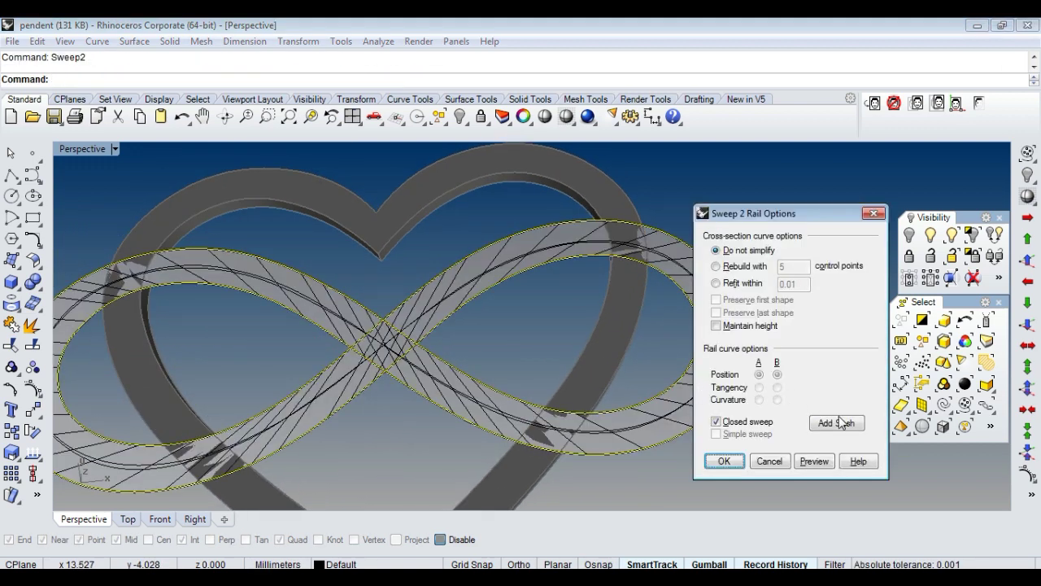
{"action": "left_click", "coordinate": [840, 419]}
{"action": "left_click", "coordinate": [602, 288]}
{"action": "left_click", "coordinate": [568, 246]}
{"action": "scroll", "coordinate": [561, 244], "scroll_direction": "down", "scroll_amount": 1}
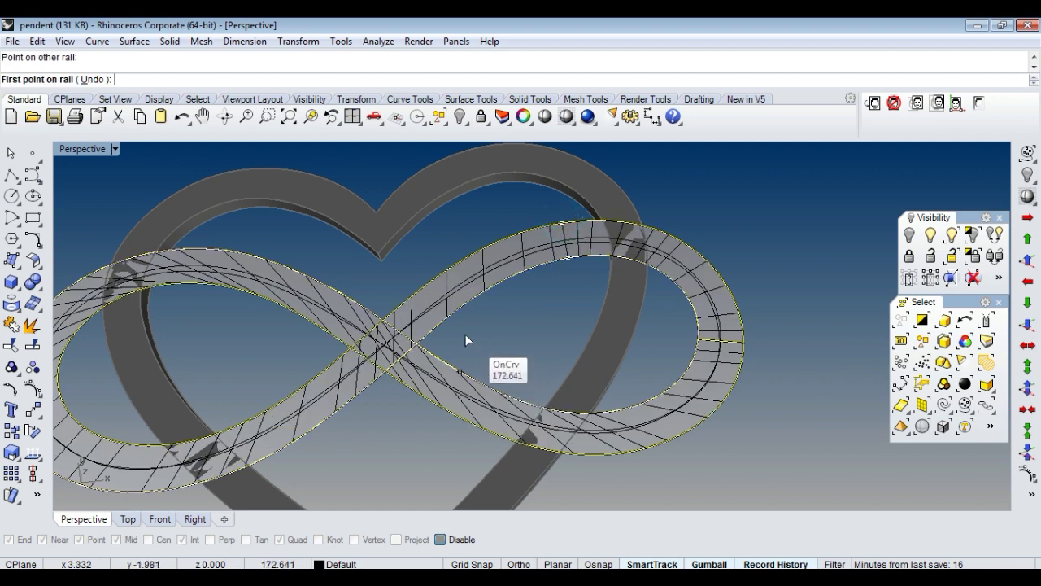
{"action": "scroll", "coordinate": [439, 358], "scroll_direction": "down", "scroll_amount": 2}
{"action": "scroll", "coordinate": [429, 370], "scroll_direction": "up", "scroll_amount": 2}
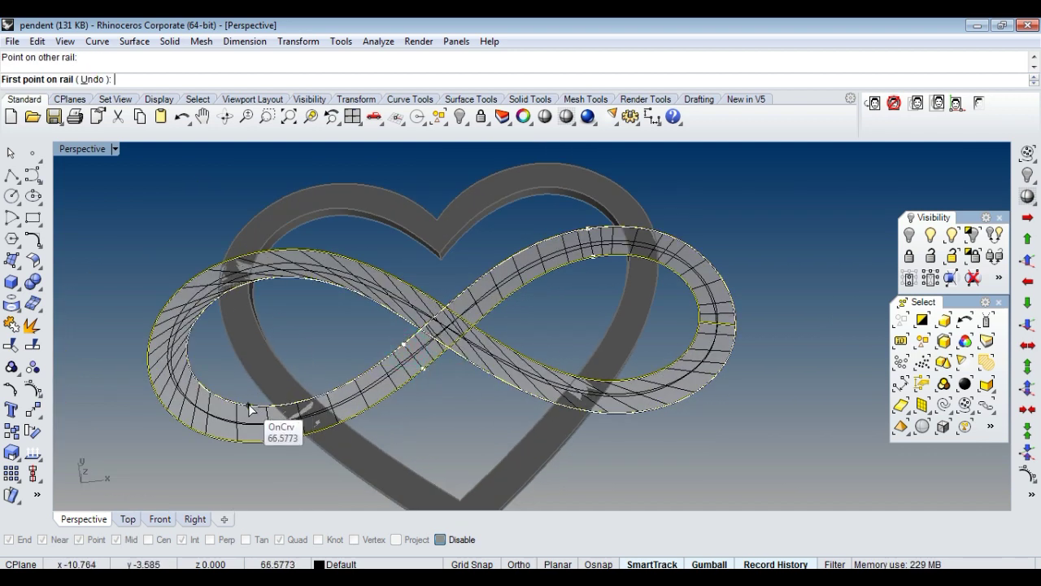
{"action": "scroll", "coordinate": [251, 407], "scroll_direction": "up", "scroll_amount": 3}
Add matching rail point pairs around the left loop, upper edge and crossing.
{"action": "left_click", "coordinate": [205, 456]}
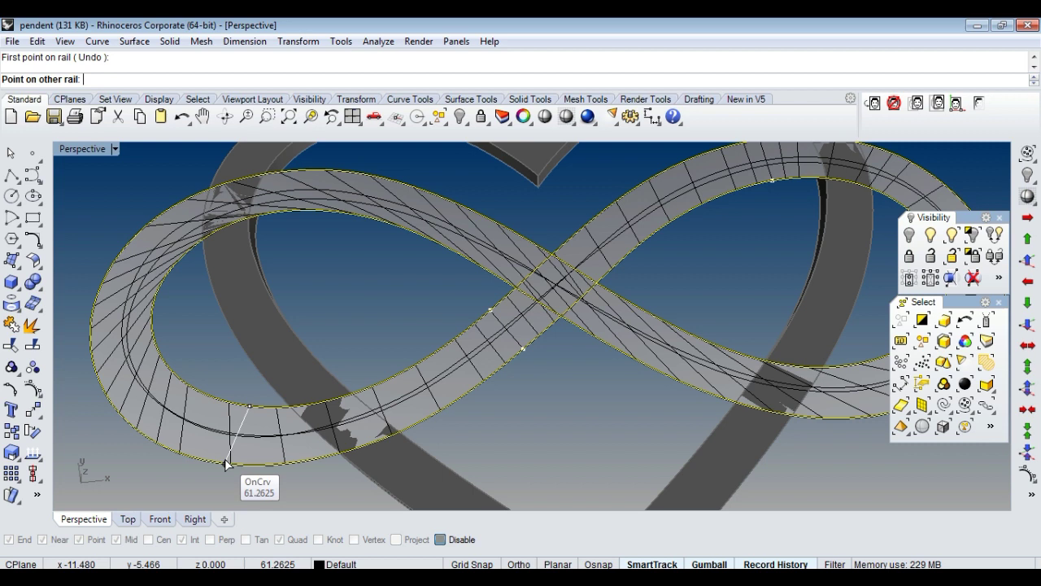
{"action": "left_click", "coordinate": [228, 469]}
{"action": "scroll", "coordinate": [317, 341], "scroll_direction": "down", "scroll_amount": 2}
{"action": "scroll", "coordinate": [222, 345], "scroll_direction": "up", "scroll_amount": 2}
{"action": "left_click", "coordinate": [173, 357]}
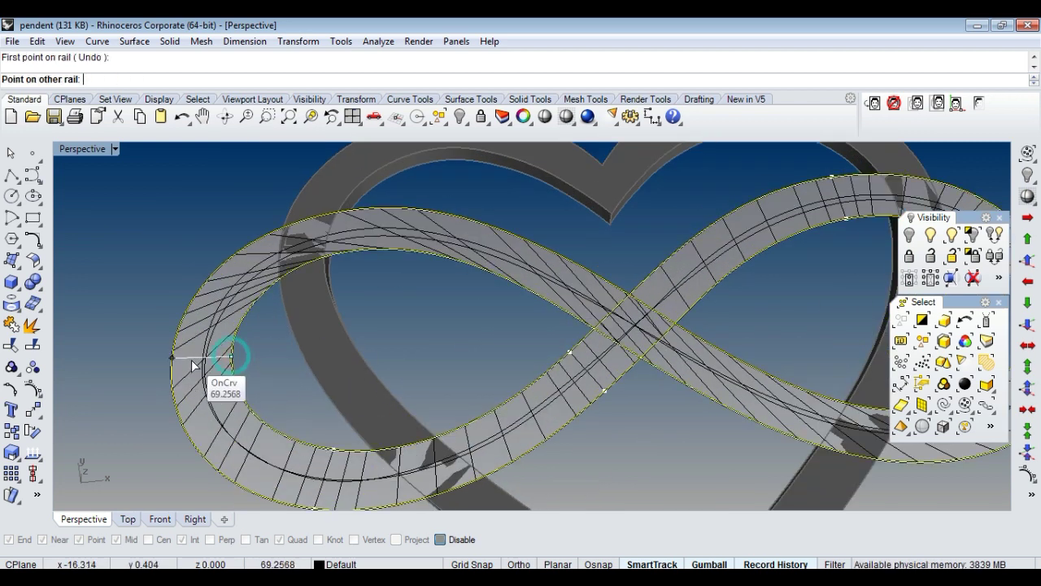
{"action": "left_click", "coordinate": [232, 356]}
{"action": "left_click", "coordinate": [315, 260]}
{"action": "left_click", "coordinate": [312, 217]}
{"action": "left_click", "coordinate": [465, 262]}
{"action": "left_click", "coordinate": [502, 234]}
{"action": "scroll", "coordinate": [529, 342], "scroll_direction": "down", "scroll_amount": 2}
{"action": "scroll", "coordinate": [569, 390], "scroll_direction": "up", "scroll_amount": 2}
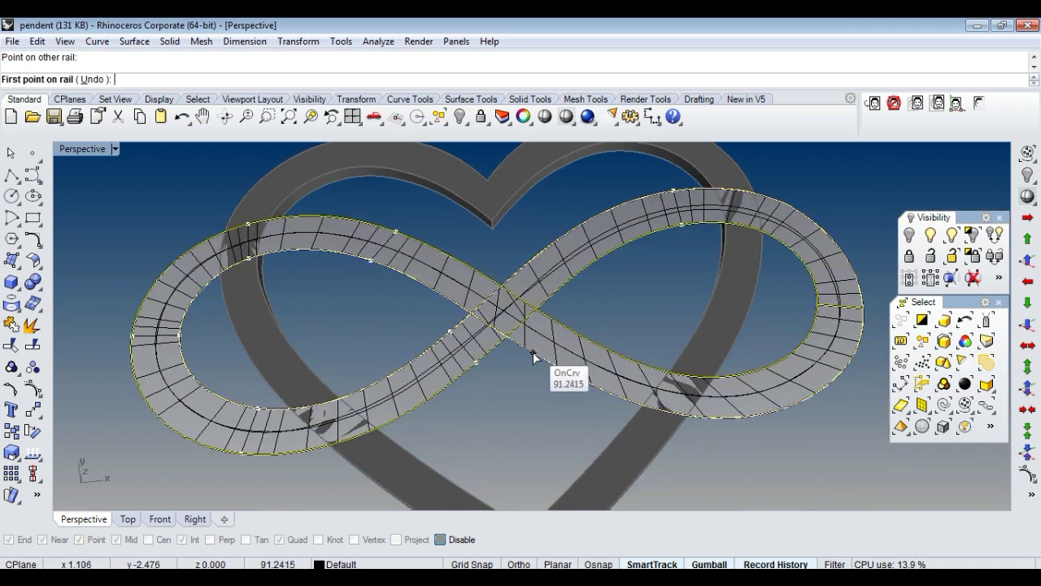
{"action": "left_click", "coordinate": [530, 348]}
{"action": "left_click", "coordinate": [553, 321]}
{"action": "scroll", "coordinate": [456, 410], "scroll_direction": "down", "scroll_amount": 2}
{"action": "scroll", "coordinate": [610, 402], "scroll_direction": "up", "scroll_amount": 2}
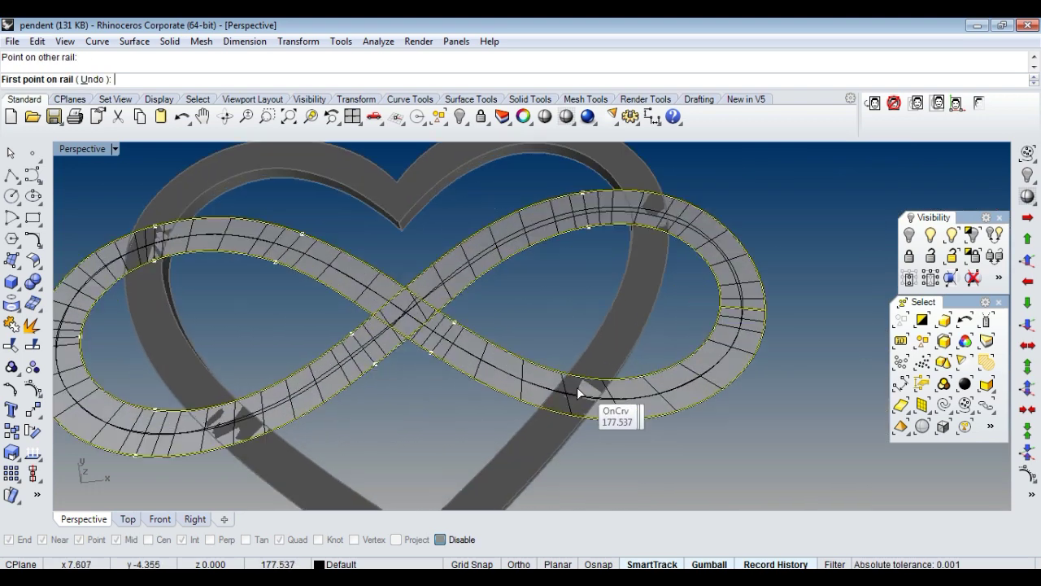
Add the last rail pairs on the right loop and create the flat band surface.
{"action": "left_click", "coordinate": [675, 396]}
{"action": "left_click", "coordinate": [639, 414]}
{"action": "scroll", "coordinate": [721, 395], "scroll_direction": "down", "scroll_amount": 2}
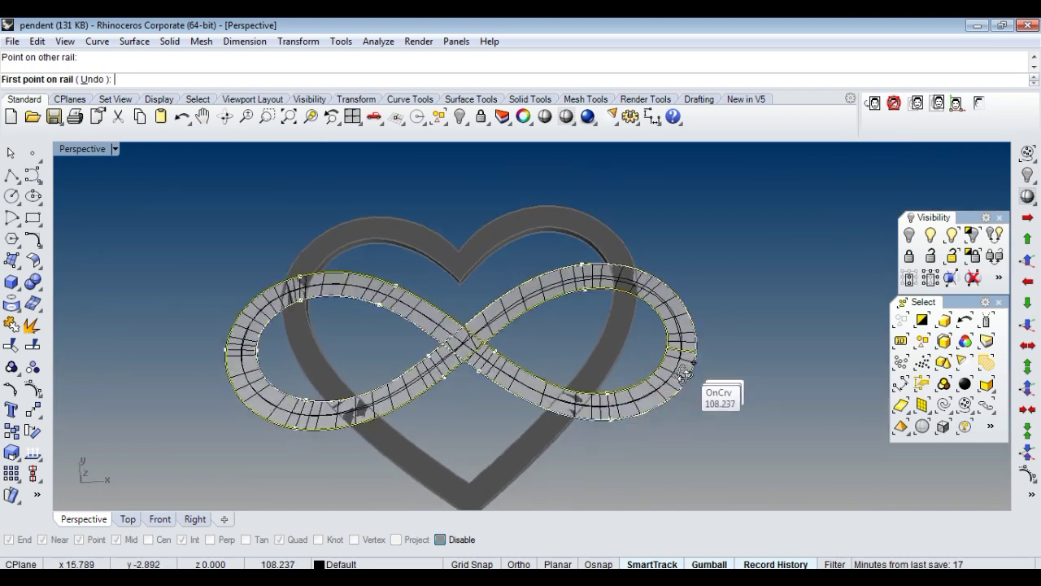
{"action": "scroll", "coordinate": [669, 330], "scroll_direction": "up", "scroll_amount": 3}
{"action": "left_click", "coordinate": [687, 338]}
{"action": "left_click", "coordinate": [697, 317]}
{"action": "scroll", "coordinate": [590, 280], "scroll_direction": "up", "scroll_amount": 1}
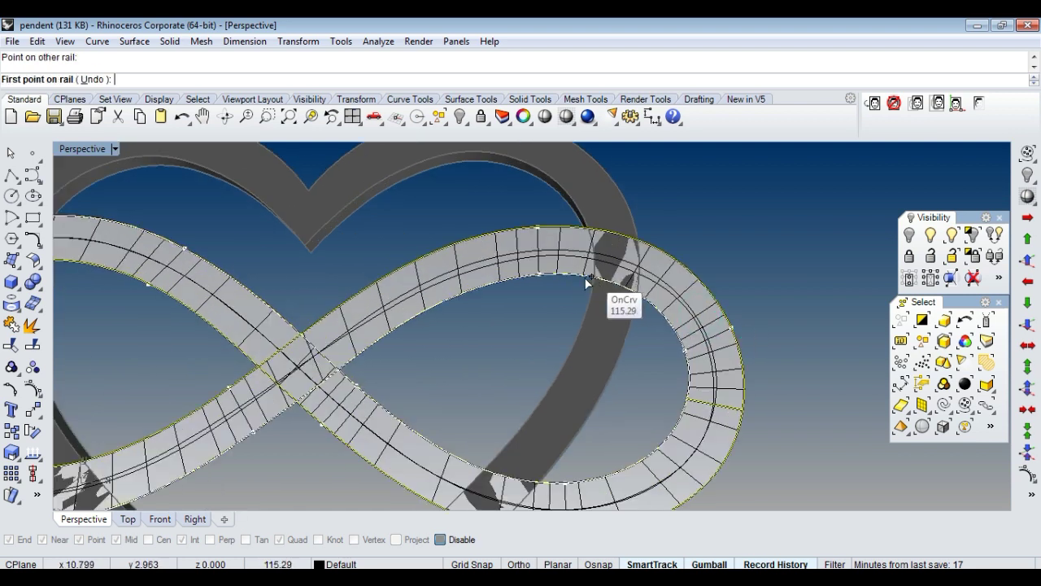
{"action": "key", "text": "Return"}
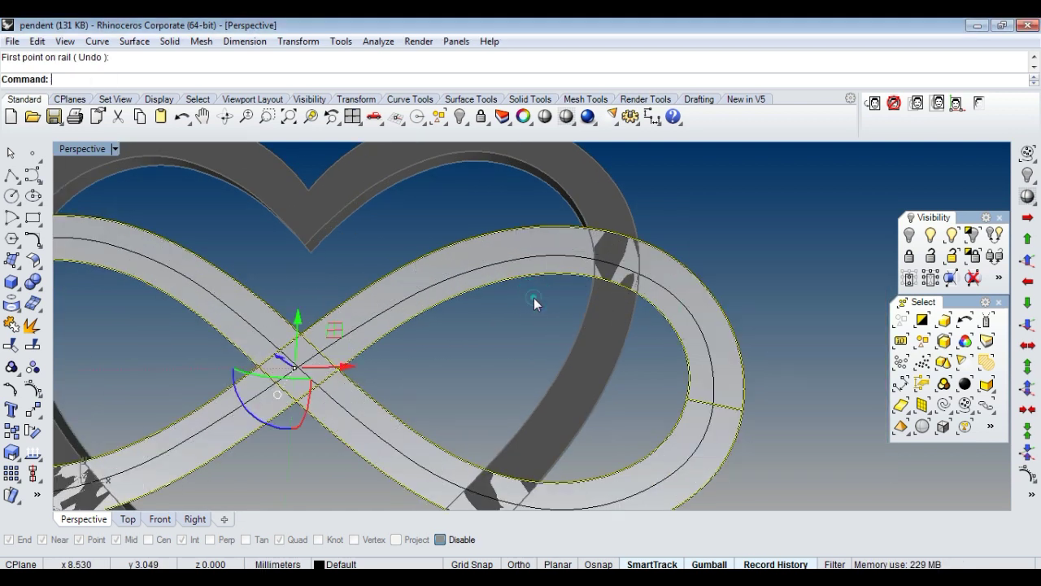
{"action": "left_click", "coordinate": [555, 366]}
{"action": "mouse_move", "coordinate": [746, 323]}
{"action": "right_mouse_down"}
{"action": "mouse_move", "coordinate": [658, 368]}
{"action": "mouse_move", "coordinate": [674, 367]}
{"action": "mouse_move", "coordinate": [643, 395]}
{"action": "mouse_move", "coordinate": [638, 429]}
{"action": "mouse_move", "coordinate": [653, 414]}
{"action": "right_mouse_up"}
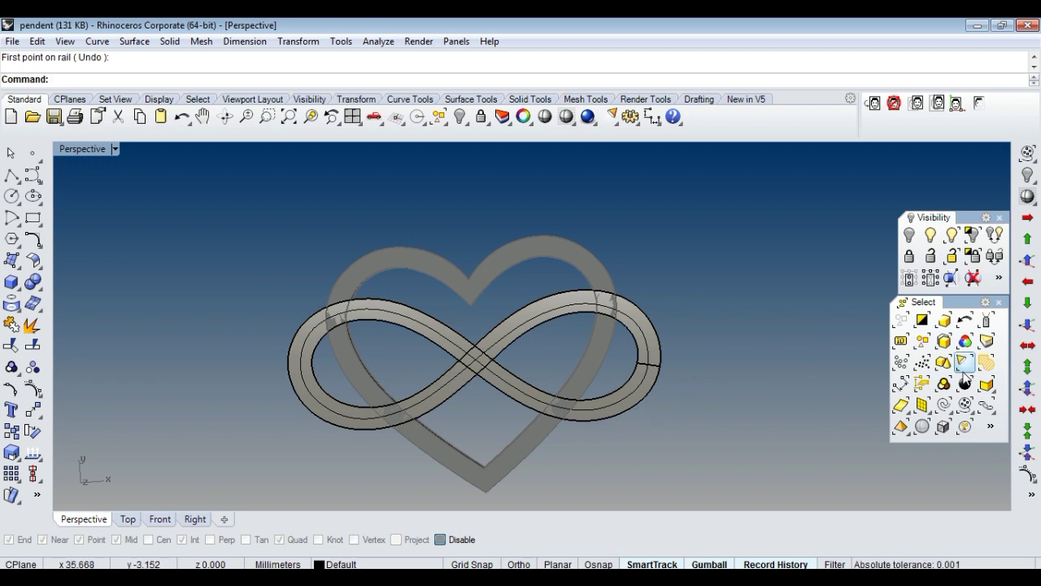
Hide all curves except the centre curve and select the infinity band.
{"action": "left_click", "coordinate": [943, 404]}
{"action": "scroll", "coordinate": [671, 406], "scroll_direction": "up", "scroll_amount": 3}
{"action": "scroll", "coordinate": [662, 387], "scroll_direction": "up", "scroll_amount": 3}
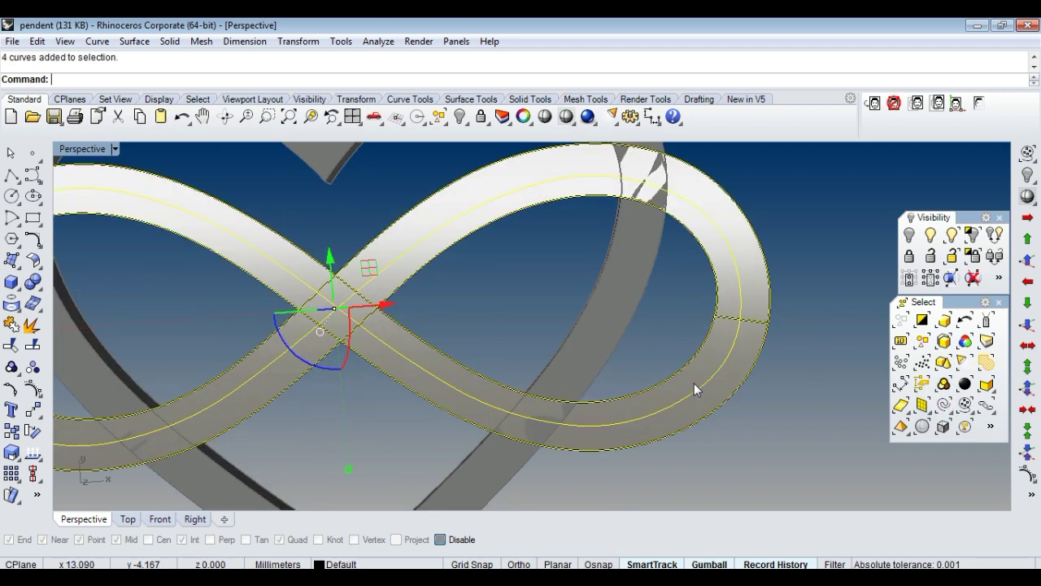
{"action": "left_click", "coordinate": [691, 387], "text": "ctrl"}
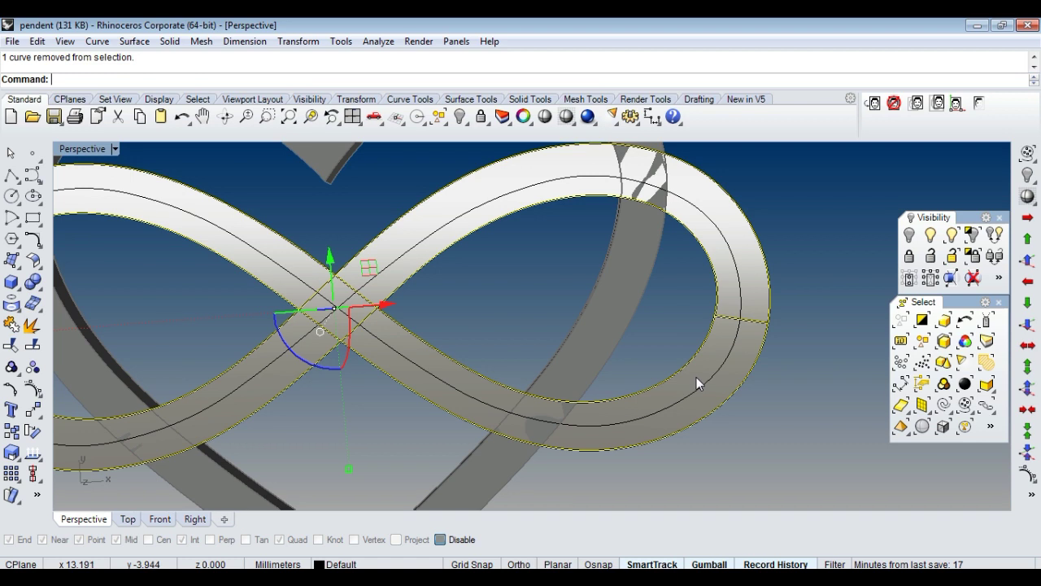
{"action": "key", "text": "ctrl+h"}
{"action": "right_click_drag", "start_coordinate": [692, 383], "coordinate": [721, 323]}
{"action": "left_click", "coordinate": [702, 321]}
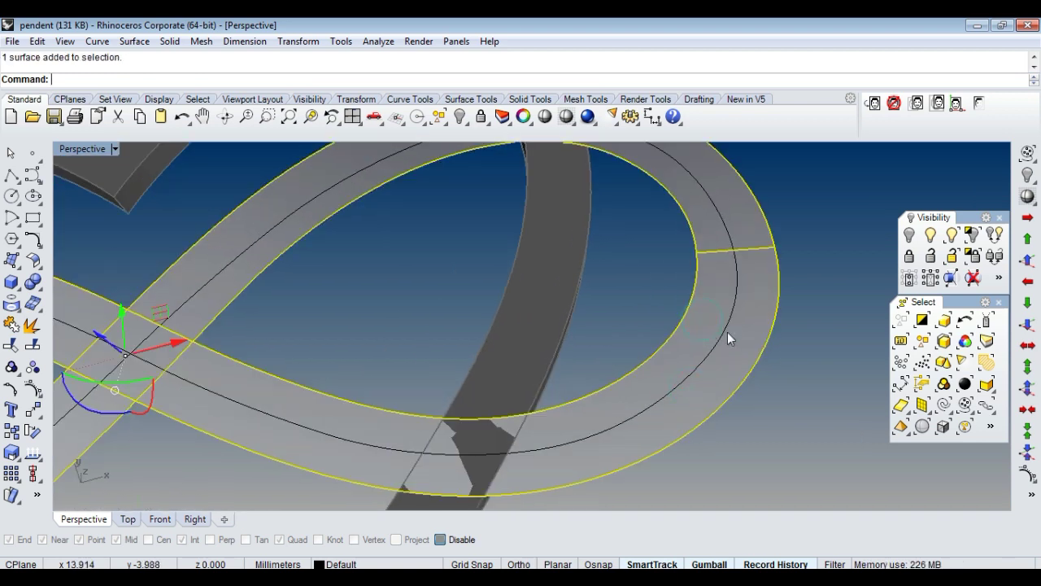
{"action": "right_click_drag", "start_coordinate": [687, 335], "coordinate": [671, 339]}
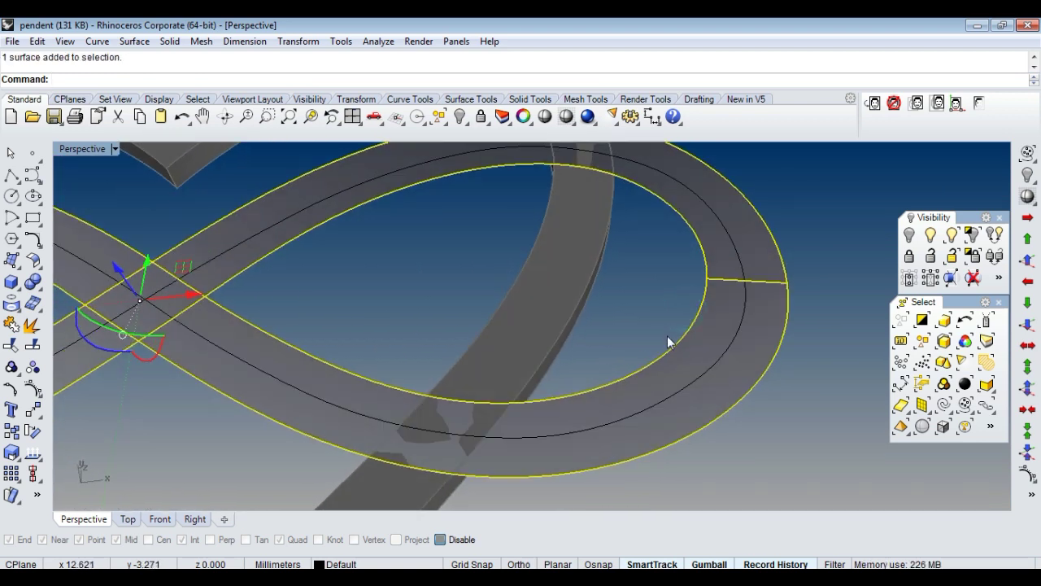
Cage-edit the band with the centre curve and move a cage point near the crossing.
{"action": "key", "text": "Return"}
{"action": "left_click", "coordinate": [687, 386]}
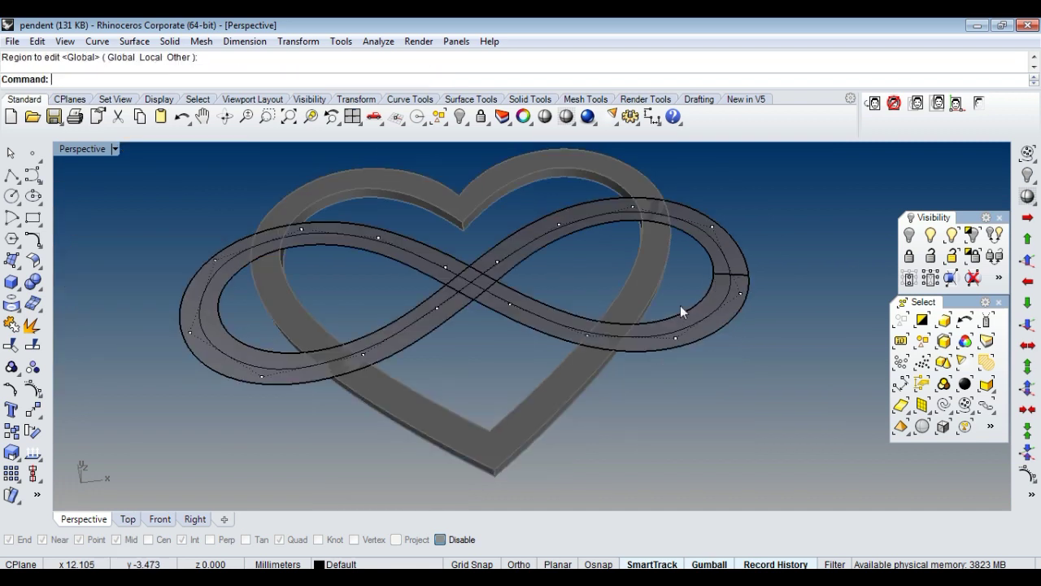
{"action": "scroll", "coordinate": [489, 298], "scroll_direction": "up", "scroll_amount": 3}
{"action": "left_click", "coordinate": [440, 307]}
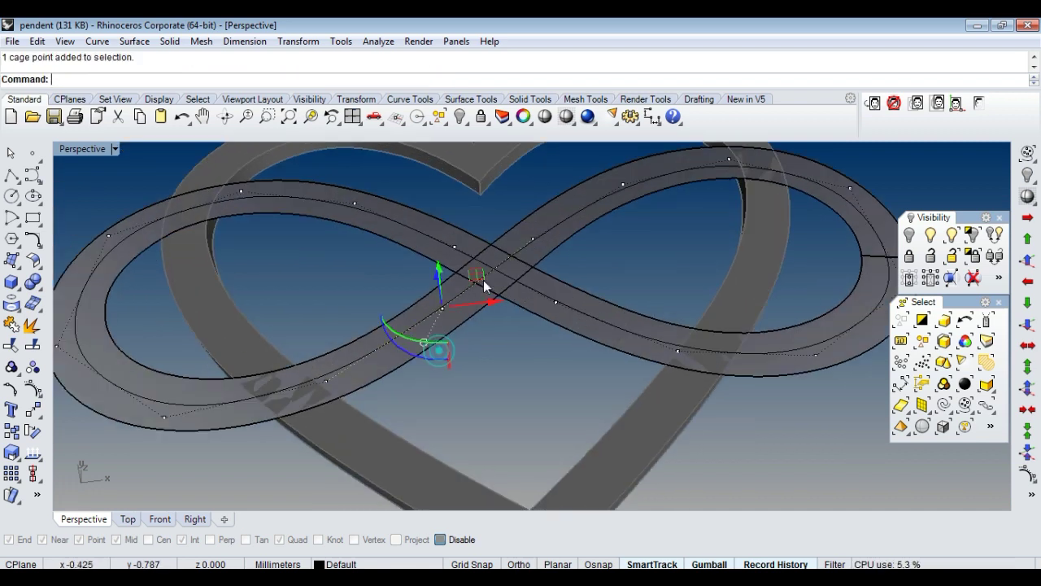
{"action": "left_click", "coordinate": [1027, 325]}
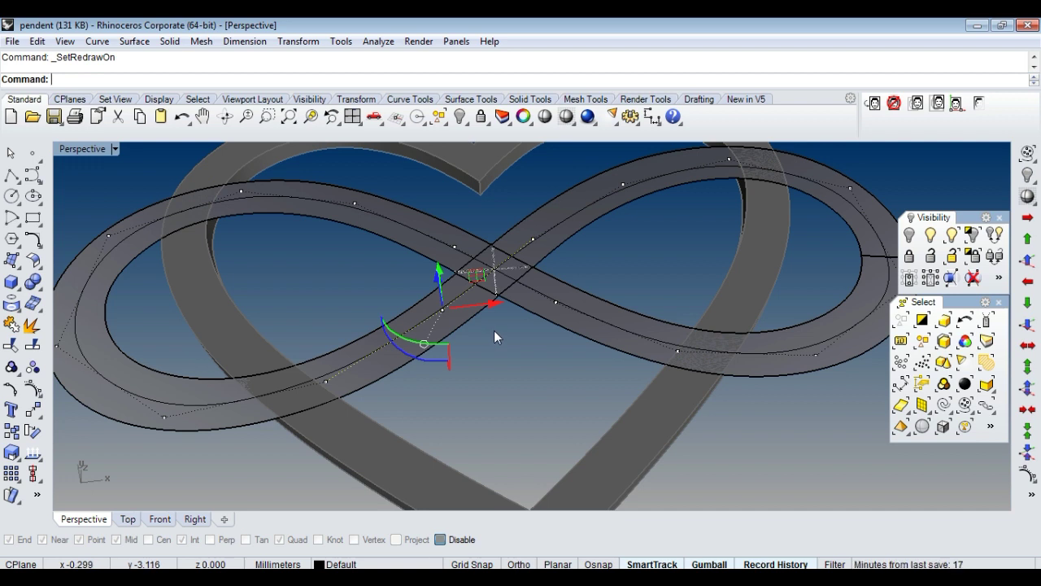
Undo the cage move and hide, then select one infinity curve.
{"action": "key", "text": "ctrl+z"}
{"action": "key", "text": "ctrl+z"}
{"action": "key", "text": "ctrl+z"}
{"action": "key", "text": "ctrl+z"}
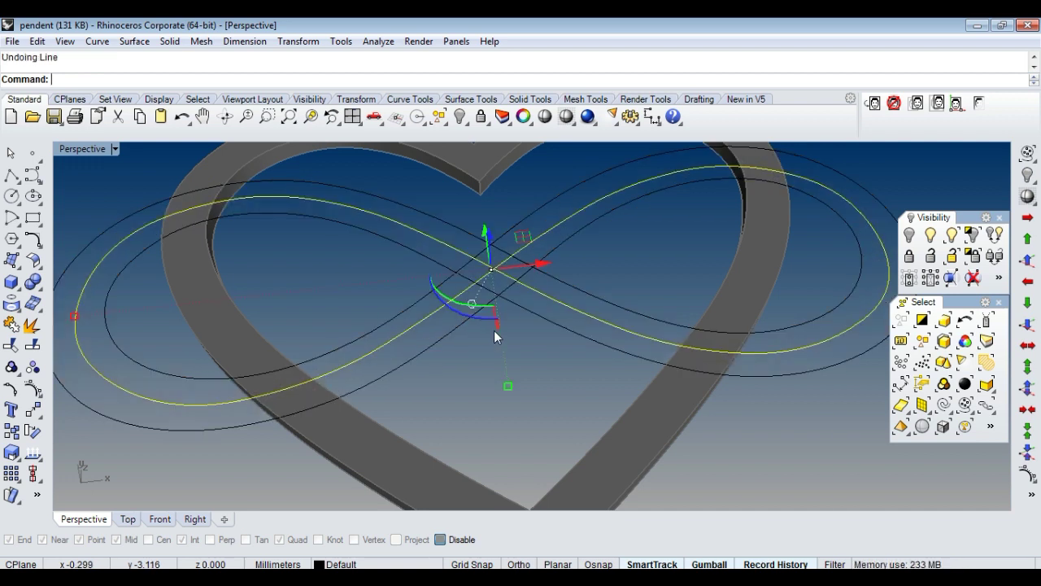
{"action": "key", "text": "ctrl+z"}
{"action": "scroll", "coordinate": [559, 287], "scroll_direction": "down", "scroll_amount": 5}
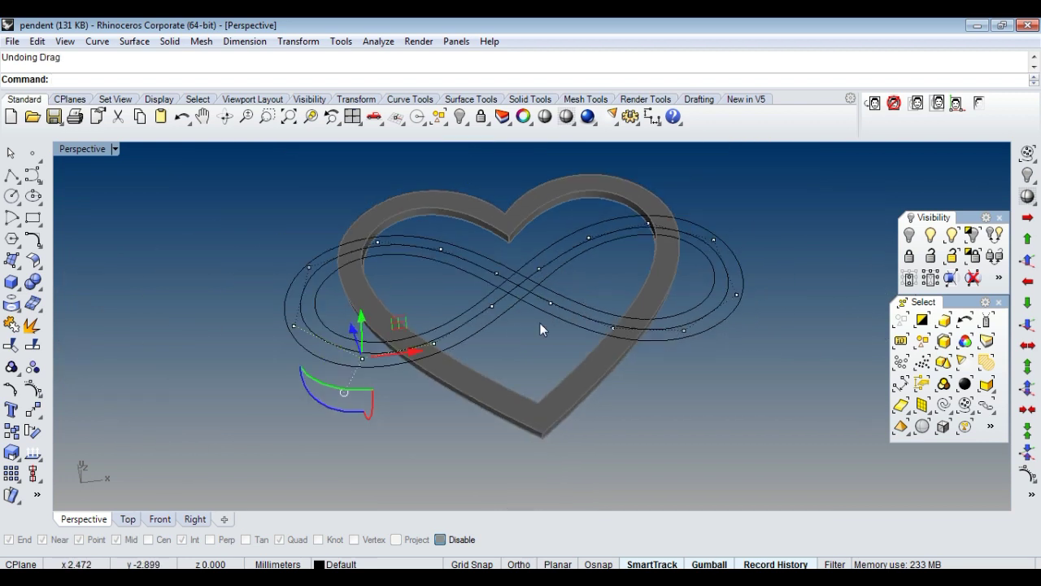
{"action": "scroll", "coordinate": [561, 292], "scroll_direction": "up", "scroll_amount": 3}
{"action": "left_click", "coordinate": [562, 286]}
Hide the extra curves, paste the copied curves back and show their control points.
{"action": "key", "text": "ctrl+h"}
{"action": "scroll", "coordinate": [594, 276], "scroll_direction": "down", "scroll_amount": 3}
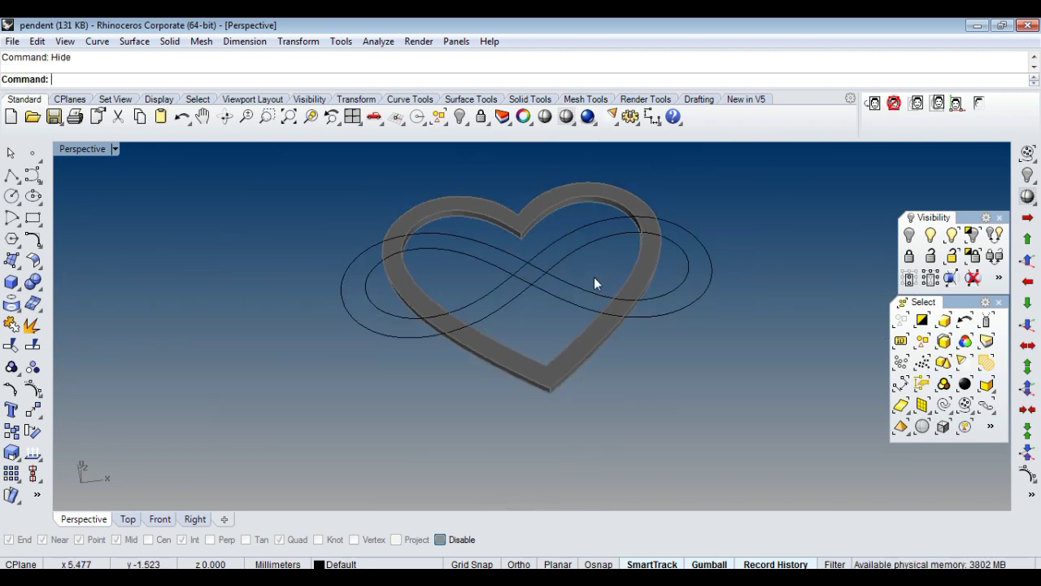
{"action": "scroll", "coordinate": [594, 280], "scroll_direction": "up", "scroll_amount": 3}
{"action": "left_click_drag", "start_coordinate": [593, 280], "coordinate": [552, 349]}
{"action": "scroll", "coordinate": [562, 296], "scroll_direction": "down", "scroll_amount": 1}
{"action": "key", "text": "ctrl+h"}
{"action": "key", "text": "ctrl+v"}
{"action": "scroll", "coordinate": [565, 295], "scroll_direction": "up", "scroll_amount": 2}
{"action": "type", "text": "v"}
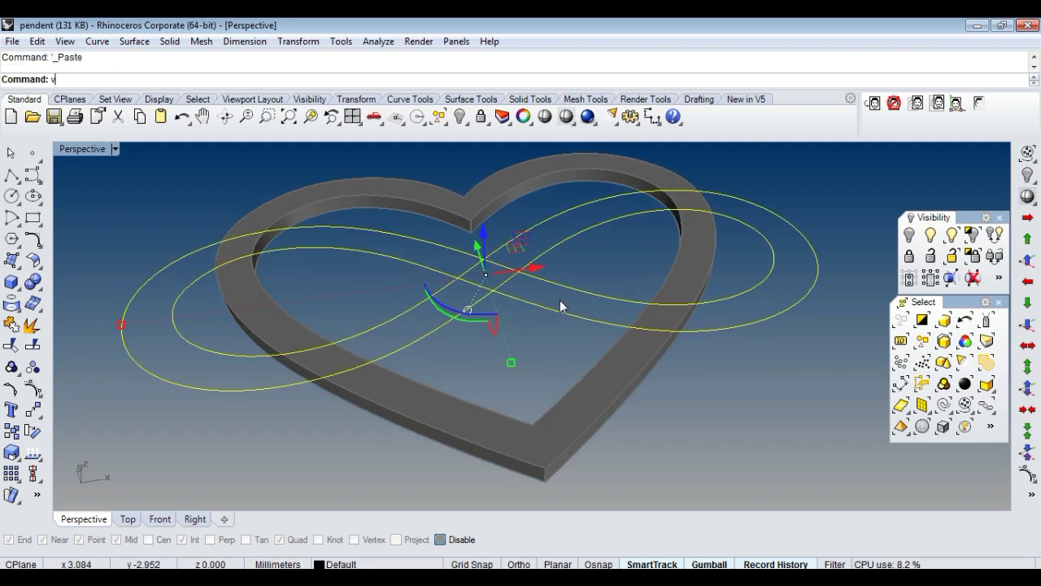
{"action": "key", "text": "F10"}
{"action": "scroll", "coordinate": [488, 313], "scroll_direction": "up", "scroll_amount": 3}
{"action": "scroll", "coordinate": [479, 300], "scroll_direction": "up", "scroll_amount": 3}
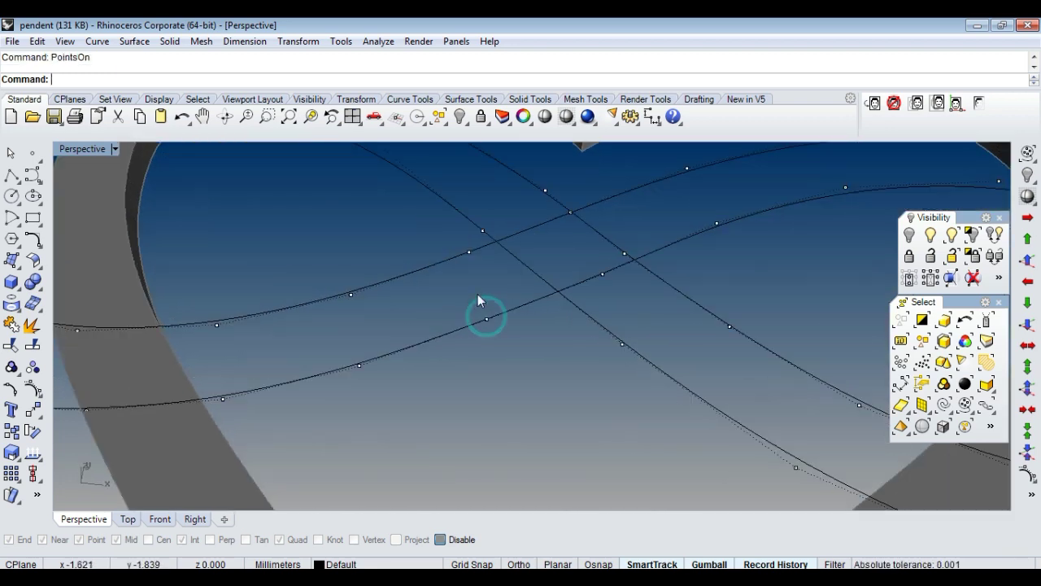
Move a control point near the central crossing of the infinity curve.
{"action": "left_click_drag", "start_coordinate": [488, 237], "coordinate": [489, 235]}
{"action": "left_click", "coordinate": [485, 231]}
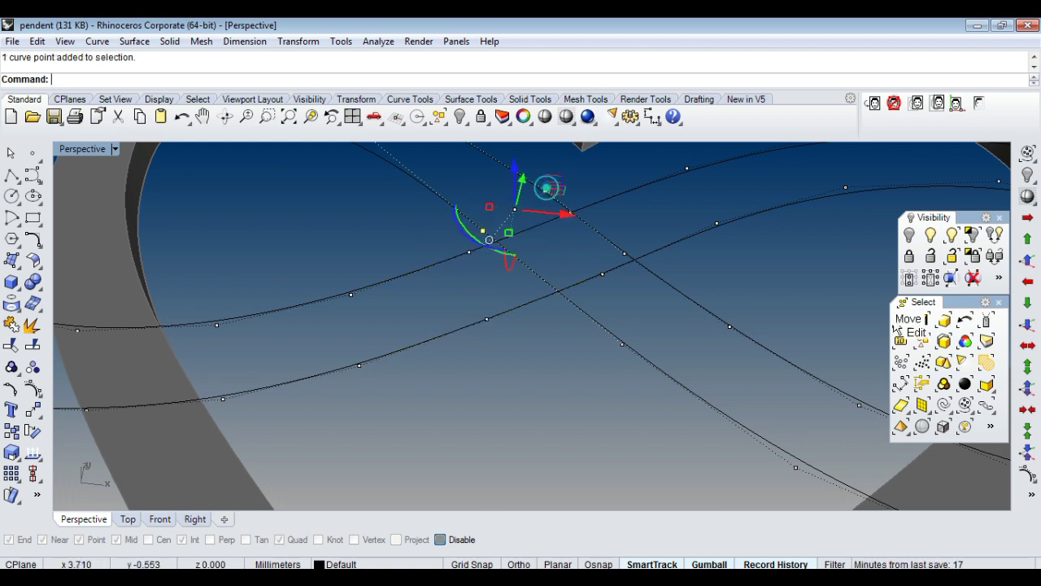
{"action": "left_click", "coordinate": [1027, 257]}
{"action": "scroll", "coordinate": [604, 383], "scroll_direction": "down", "scroll_amount": 3}
{"action": "scroll", "coordinate": [603, 374], "scroll_direction": "up", "scroll_amount": 1}
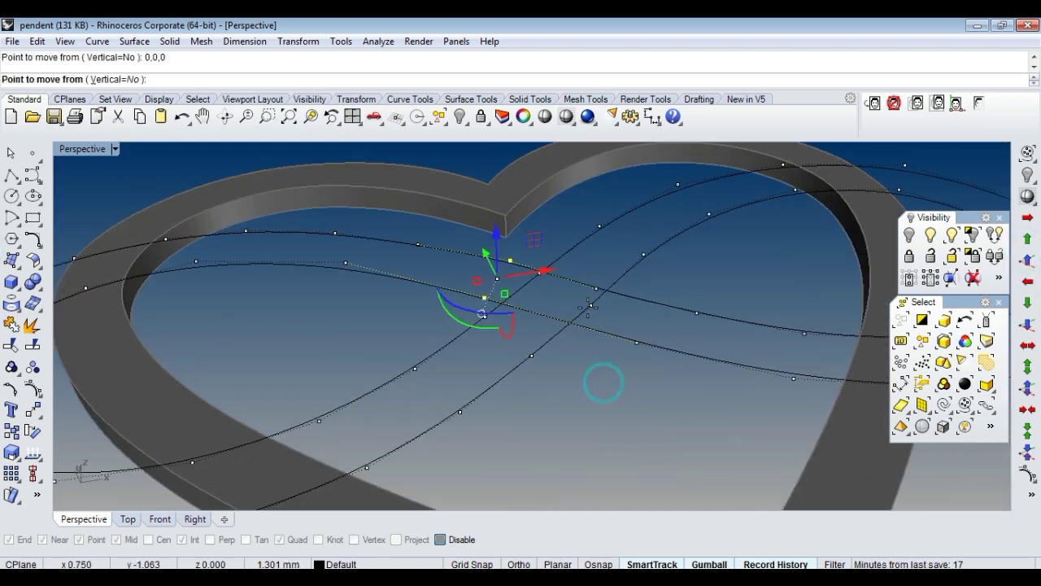
Select more control points along both curves and move them to a new position.
{"action": "left_click", "coordinate": [595, 287]}
{"action": "left_click", "coordinate": [696, 313]}
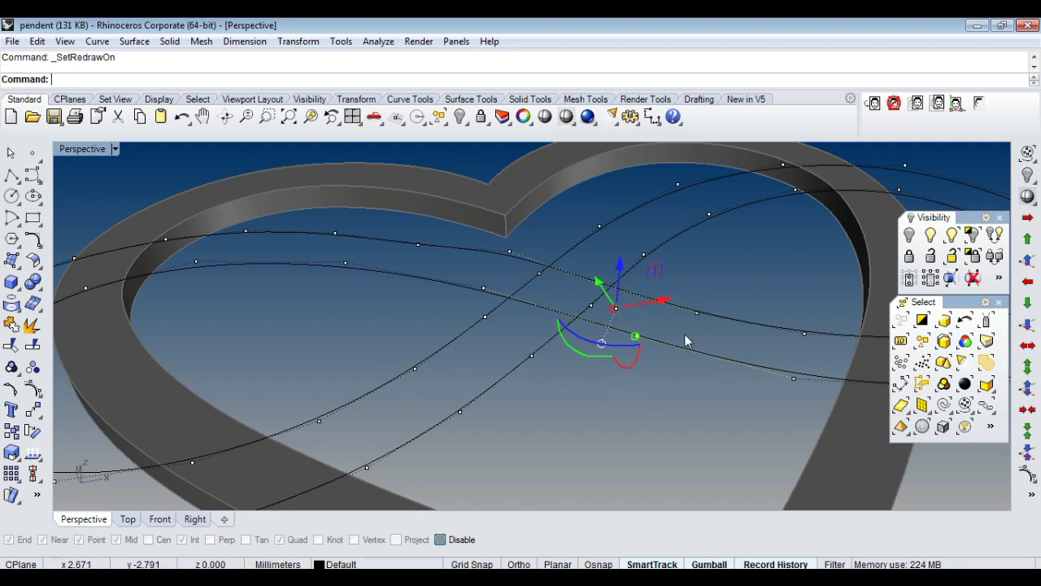
{"action": "scroll", "coordinate": [651, 384], "scroll_direction": "down", "scroll_amount": 2}
{"action": "left_click", "coordinate": [692, 390], "text": "shift"}
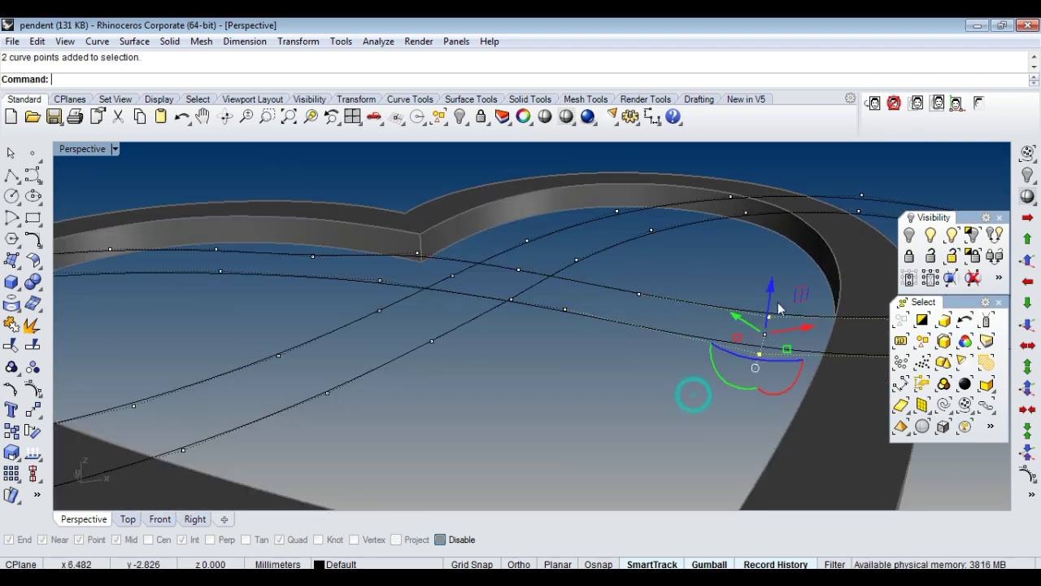
{"action": "scroll", "coordinate": [692, 393], "scroll_direction": "down", "scroll_amount": 3}
{"action": "scroll", "coordinate": [411, 278], "scroll_direction": "up", "scroll_amount": 2}
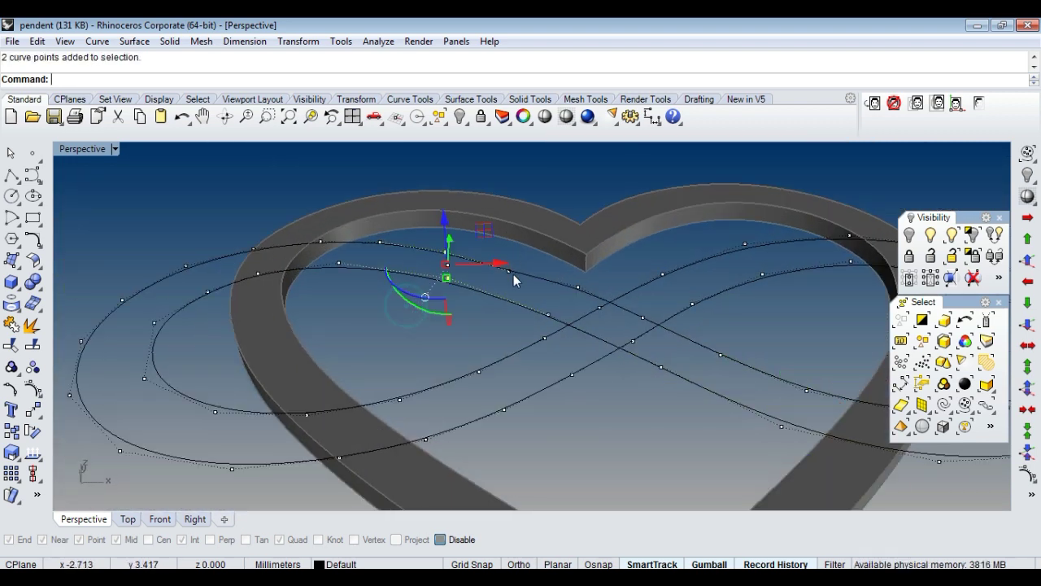
{"action": "scroll", "coordinate": [513, 275], "scroll_direction": "up", "scroll_amount": 2}
{"action": "left_click_drag", "start_coordinate": [474, 352], "coordinate": [609, 247]}
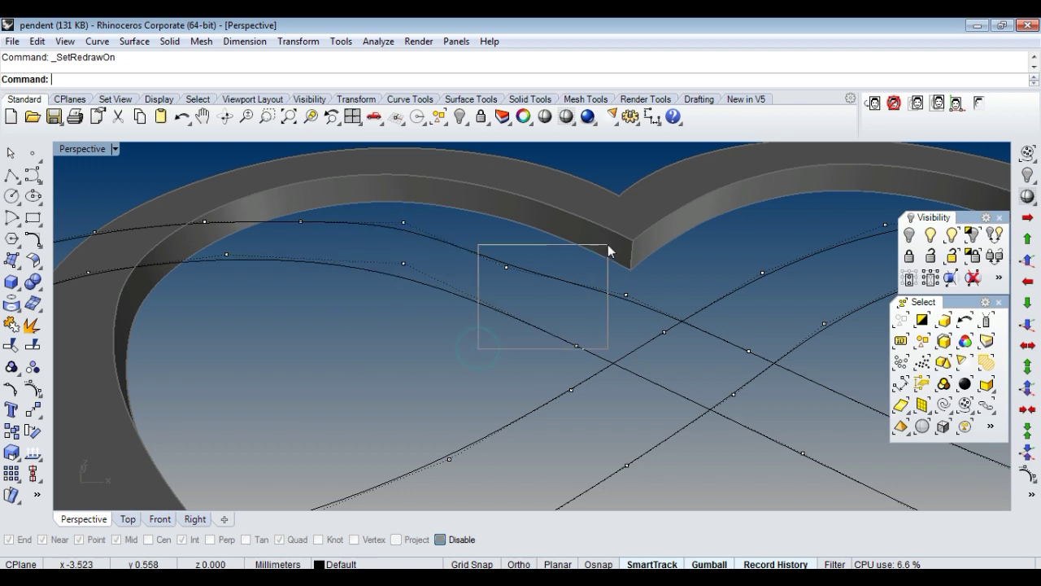
{"action": "left_click", "coordinate": [609, 310]}
{"action": "scroll", "coordinate": [568, 319], "scroll_direction": "down", "scroll_amount": 2}
{"action": "scroll", "coordinate": [567, 319], "scroll_direction": "down", "scroll_amount": 3}
Move another pair of crossing control points and check the curves in Perspective.
{"action": "mouse_move", "coordinate": [567, 318]}
{"action": "right_mouse_down"}
{"action": "mouse_move", "coordinate": [582, 360]}
{"action": "mouse_move", "coordinate": [607, 346]}
{"action": "mouse_move", "coordinate": [567, 279]}
{"action": "mouse_move", "coordinate": [557, 314]}
{"action": "right_mouse_up"}
{"action": "scroll", "coordinate": [556, 315], "scroll_direction": "up", "scroll_amount": 2}
{"action": "scroll", "coordinate": [571, 347], "scroll_direction": "up", "scroll_amount": 2}
{"action": "left_click_drag", "start_coordinate": [538, 339], "coordinate": [627, 281]}
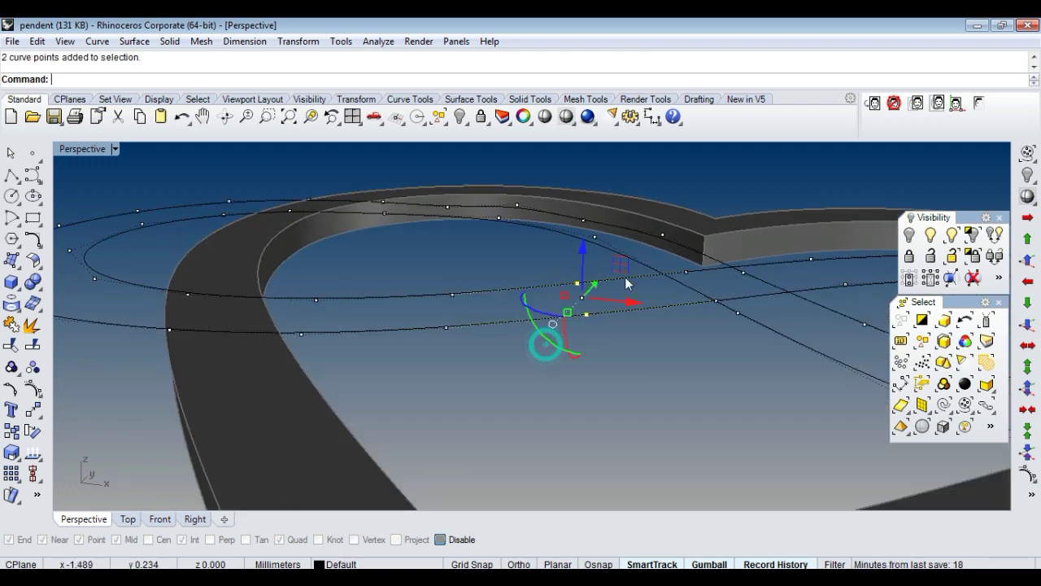
{"action": "left_click", "coordinate": [1029, 320]}
{"action": "scroll", "coordinate": [569, 309], "scroll_direction": "down", "scroll_amount": 3}
{"action": "right_click_drag", "start_coordinate": [570, 309], "coordinate": [576, 303]}
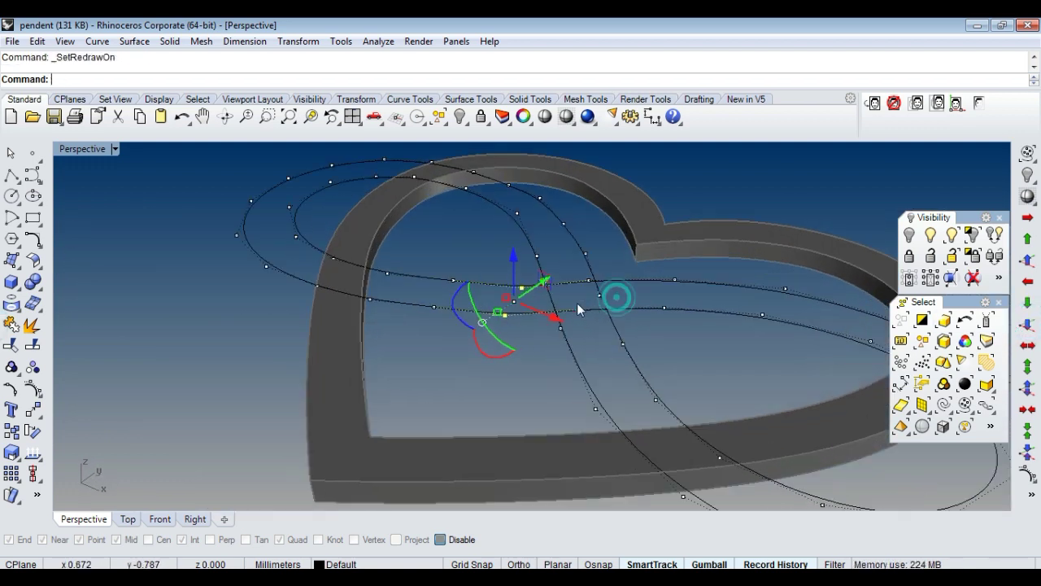
{"action": "scroll", "coordinate": [577, 302], "scroll_direction": "up", "scroll_amount": 4}
{"action": "left_click_drag", "start_coordinate": [567, 259], "coordinate": [602, 347]}
Window-select the infinity curve control points near the heart's right lobe and move them.
{"action": "scroll", "coordinate": [472, 311], "scroll_direction": "down", "scroll_amount": 3}
{"action": "mouse_move", "coordinate": [708, 326]}
{"action": "right_mouse_down"}
{"action": "mouse_move", "coordinate": [615, 362]}
{"action": "mouse_move", "coordinate": [705, 311]}
{"action": "right_mouse_up"}
{"action": "scroll", "coordinate": [587, 301], "scroll_direction": "up", "scroll_amount": 3}
{"action": "left_click", "coordinate": [615, 323]}
{"action": "mouse_move", "coordinate": [571, 316]}
{"action": "right_mouse_down"}
{"action": "mouse_move", "coordinate": [574, 289]}
{"action": "mouse_move", "coordinate": [696, 317]}
{"action": "mouse_move", "coordinate": [614, 322]}
{"action": "right_mouse_up"}
{"action": "scroll", "coordinate": [569, 301], "scroll_direction": "down", "scroll_amount": 3}
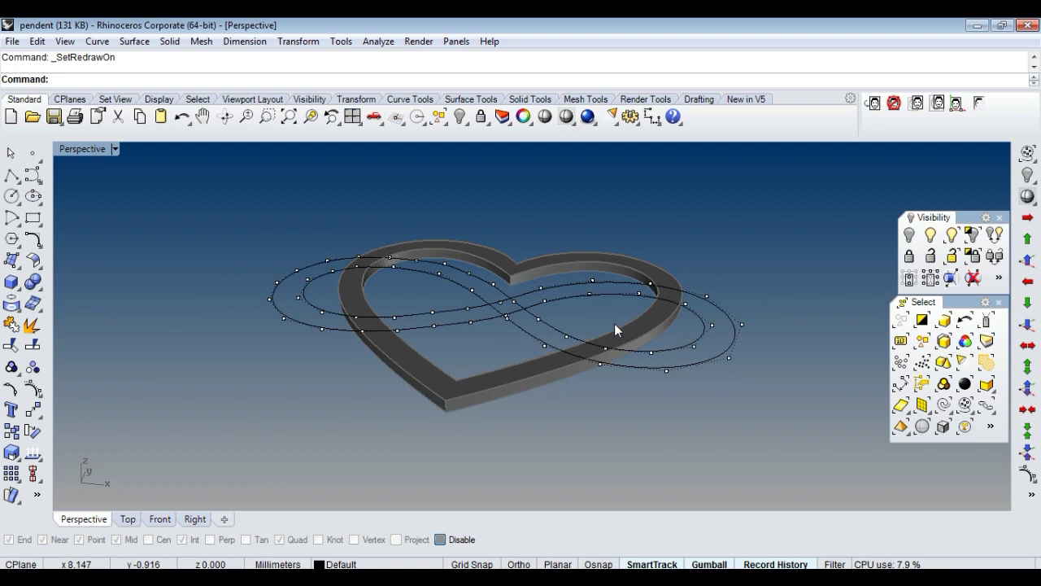
{"action": "scroll", "coordinate": [625, 270], "scroll_direction": "up", "scroll_amount": 3}
{"action": "scroll", "coordinate": [607, 294], "scroll_direction": "up", "scroll_amount": 2}
{"action": "left_click_drag", "start_coordinate": [627, 291], "coordinate": [717, 253]}
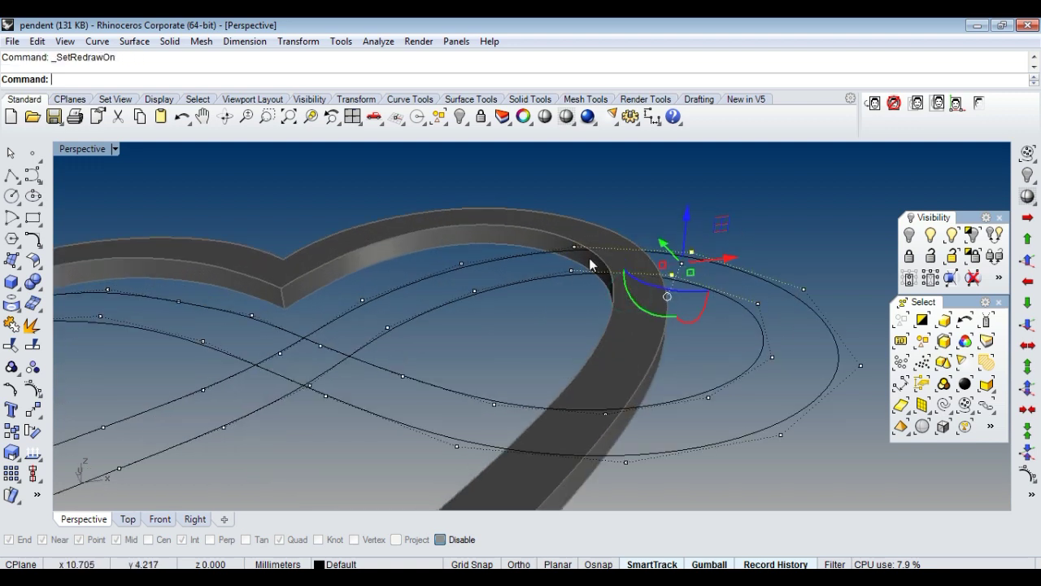
{"action": "left_click_drag", "start_coordinate": [563, 294], "coordinate": [585, 253]}
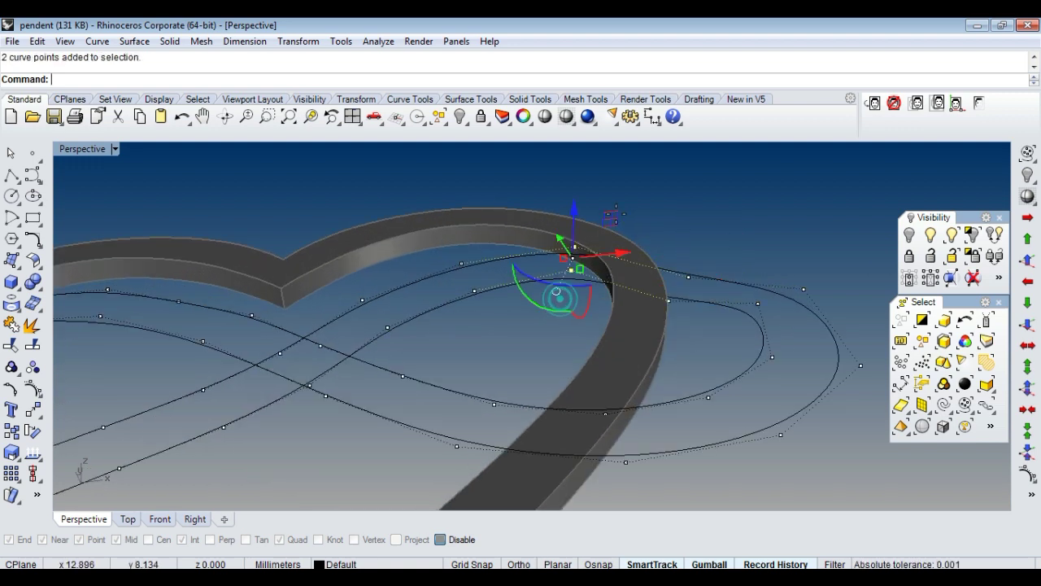
{"action": "type", "text": "0,0,-1"}
{"action": "scroll", "coordinate": [699, 227], "scroll_direction": "down", "scroll_amount": 3}
{"action": "mouse_move", "coordinate": [685, 248]}
{"action": "right_mouse_down"}
{"action": "mouse_move", "coordinate": [610, 339]}
{"action": "mouse_move", "coordinate": [638, 274]}
{"action": "mouse_move", "coordinate": [628, 339]}
{"action": "right_mouse_up"}
Check the curves in the maximized Top view, then restore the full-size Perspective view.
{"action": "key", "text": "ctrl+F1"}
{"action": "scroll", "coordinate": [618, 387], "scroll_direction": "down", "scroll_amount": 5}
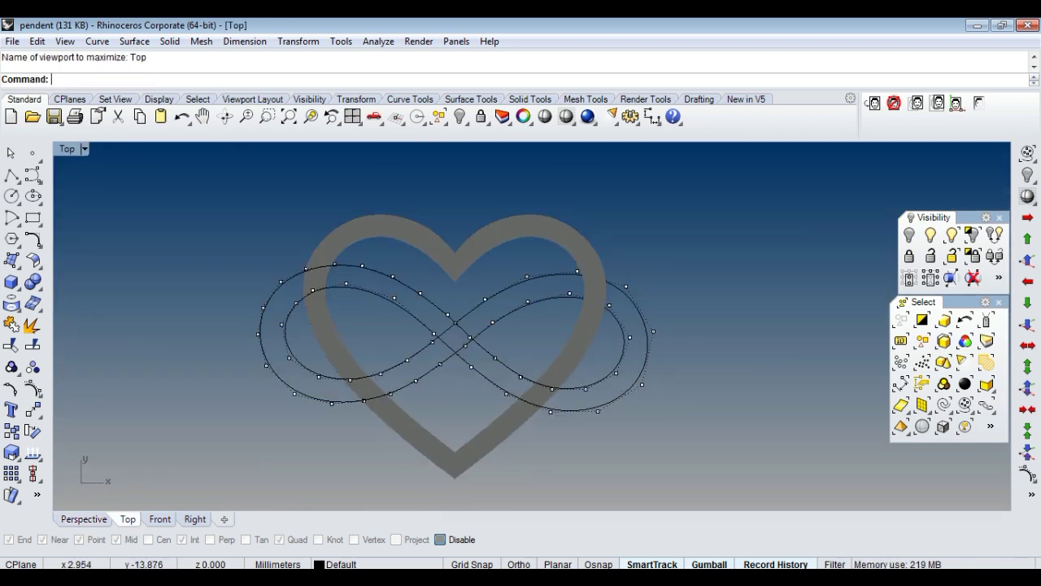
{"action": "right_click_drag", "start_coordinate": [549, 397], "coordinate": [562, 379]}
{"action": "key", "text": "ctrl+F4"}
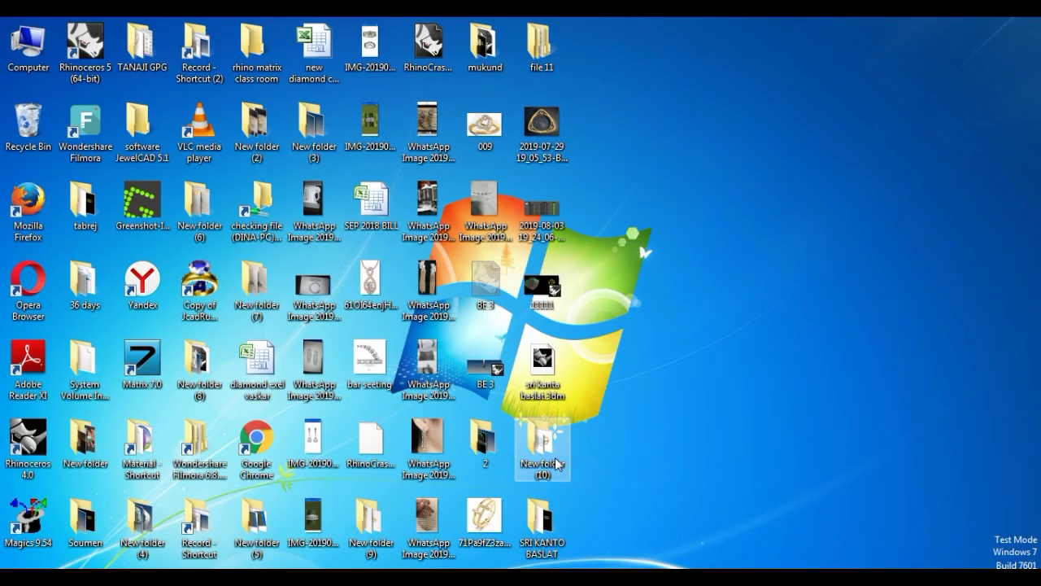
Go to New folder (10) > New folder and open image 9 with Windows Photo Viewer.
{"action": "key", "text": "super+d"}
{"action": "double_click", "coordinate": [547, 468]}
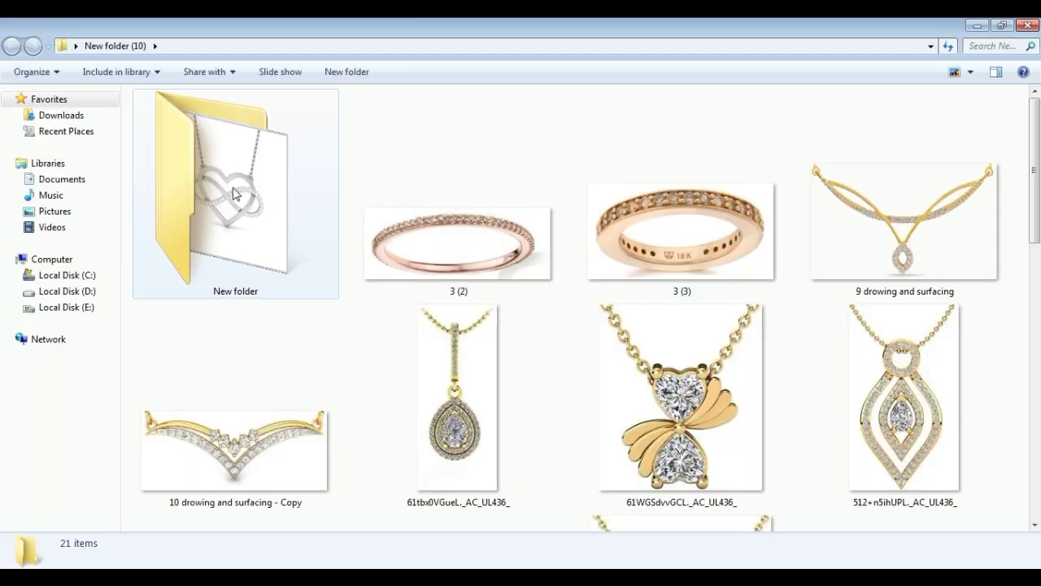
{"action": "double_click", "coordinate": [234, 188]}
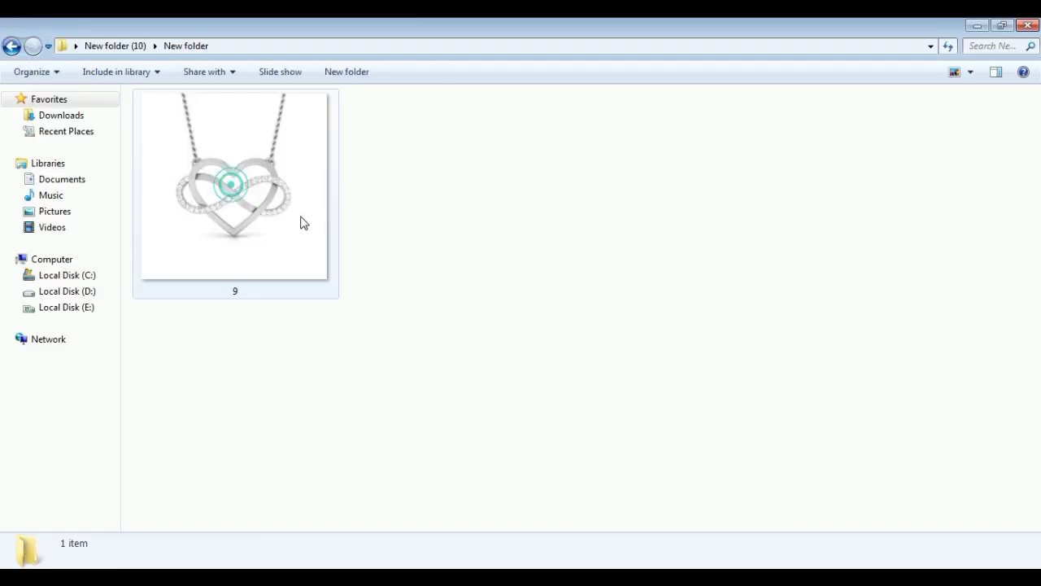
{"action": "left_click", "coordinate": [268, 203]}
{"action": "right_click", "coordinate": [264, 199]}
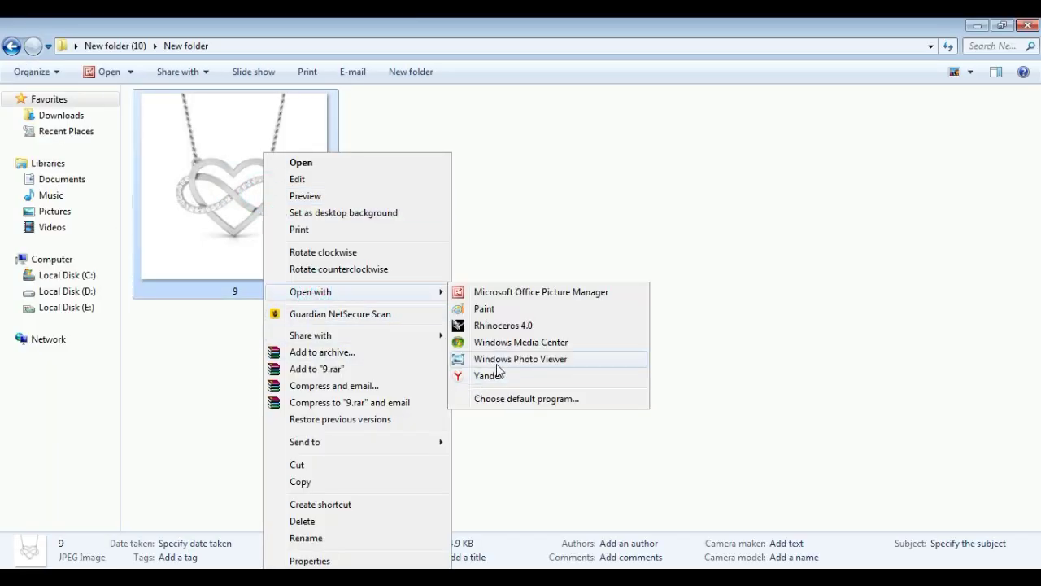
{"action": "left_click", "coordinate": [493, 360]}
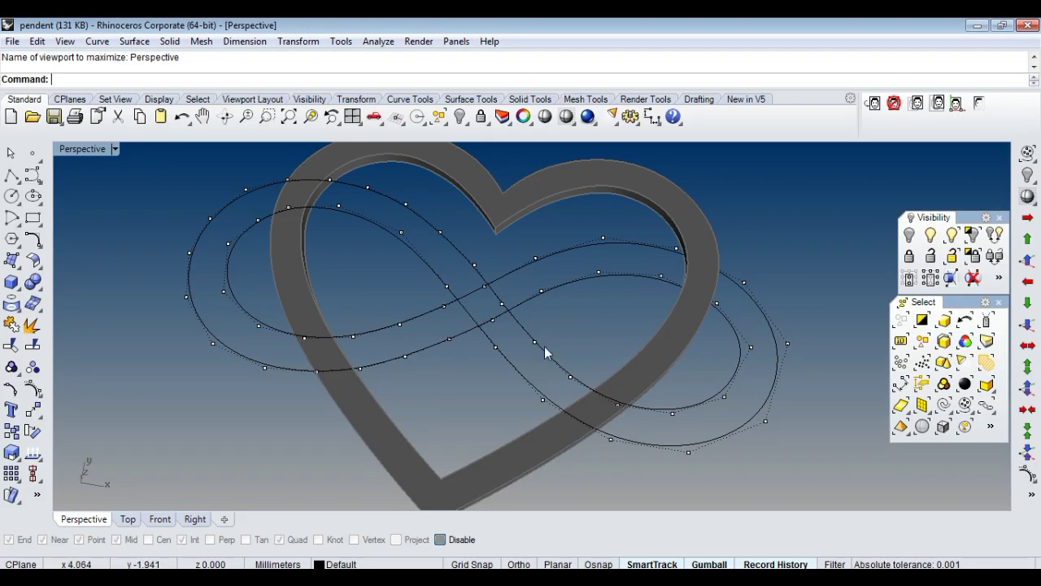
Back in Rhino, orbit the Perspective view of the heart frame and infinity curves.
{"action": "right_click_drag", "start_coordinate": [544, 346], "coordinate": [613, 289]}
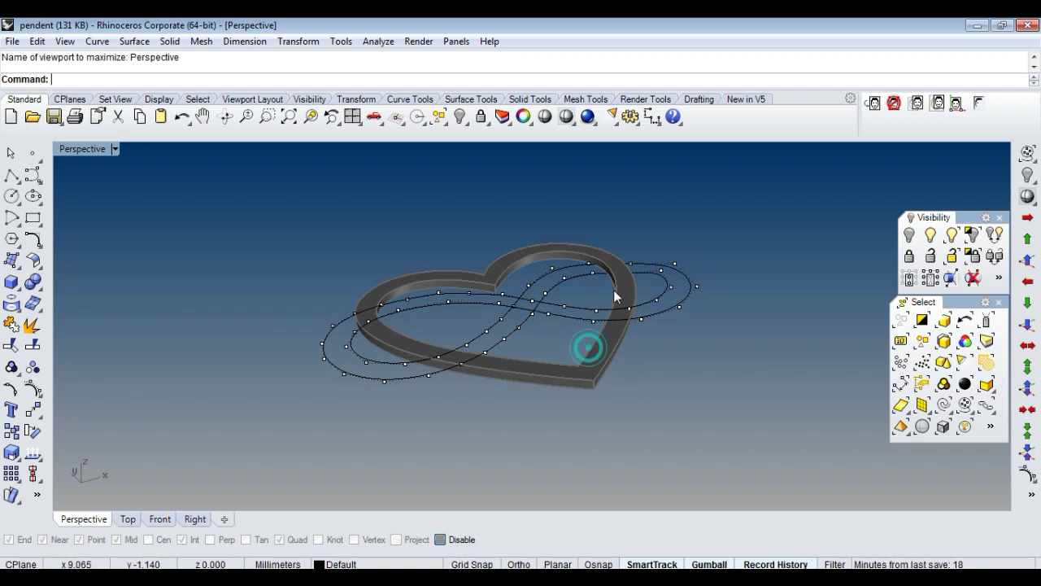
Select an infinity curve and repeat the Move command on it in the full-size Perspective view.
{"action": "mouse_move", "coordinate": [378, 298]}
{"action": "right_mouse_down"}
{"action": "mouse_move", "coordinate": [448, 328]}
{"action": "mouse_move", "coordinate": [401, 289]}
{"action": "mouse_move", "coordinate": [408, 312]}
{"action": "mouse_move", "coordinate": [462, 325]}
{"action": "right_mouse_up"}
{"action": "scroll", "coordinate": [460, 322], "scroll_direction": "up", "scroll_amount": 3}
{"action": "scroll", "coordinate": [460, 322], "scroll_direction": "down", "scroll_amount": 3}
{"action": "scroll", "coordinate": [456, 317], "scroll_direction": "up", "scroll_amount": 5}
{"action": "left_click", "coordinate": [399, 285]}
{"action": "scroll", "coordinate": [431, 327], "scroll_direction": "down", "scroll_amount": 3}
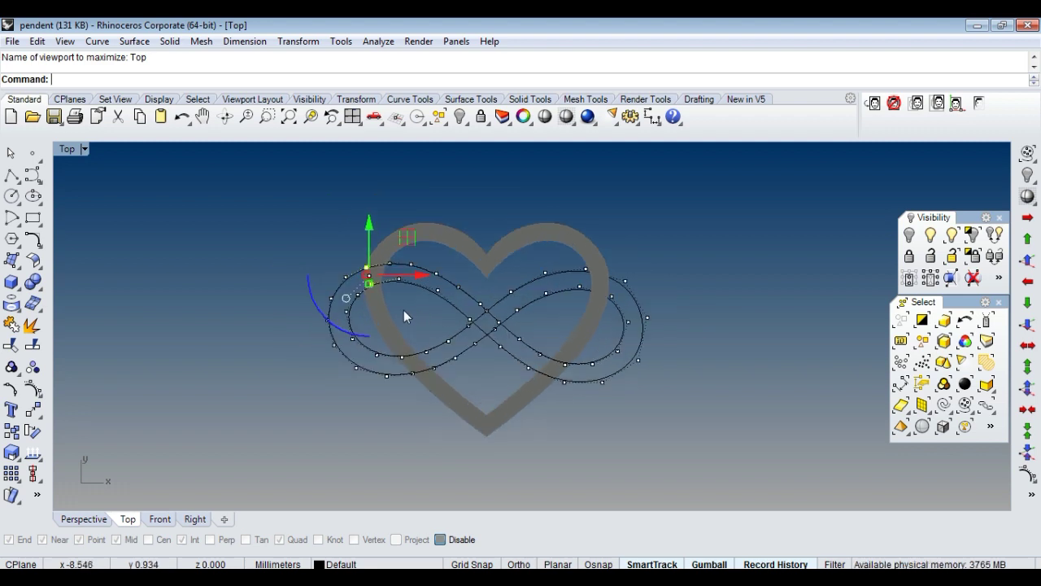
{"action": "key", "text": "ctrl+F4"}
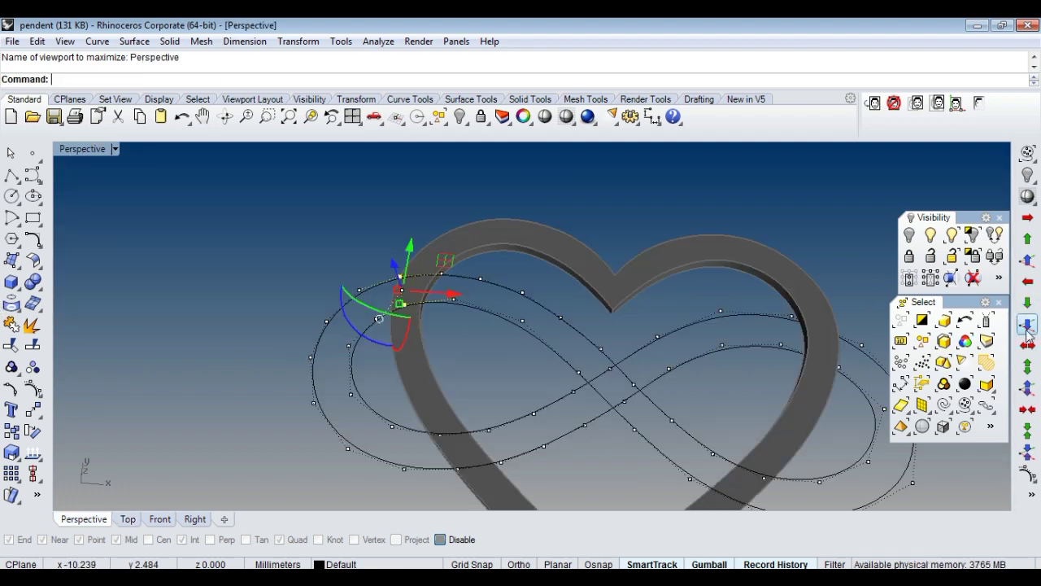
{"action": "scroll", "coordinate": [407, 332], "scroll_direction": "up", "scroll_amount": 3}
{"action": "right_click", "coordinate": [407, 332]}
{"action": "scroll", "coordinate": [407, 332], "scroll_direction": "up", "scroll_amount": 3}
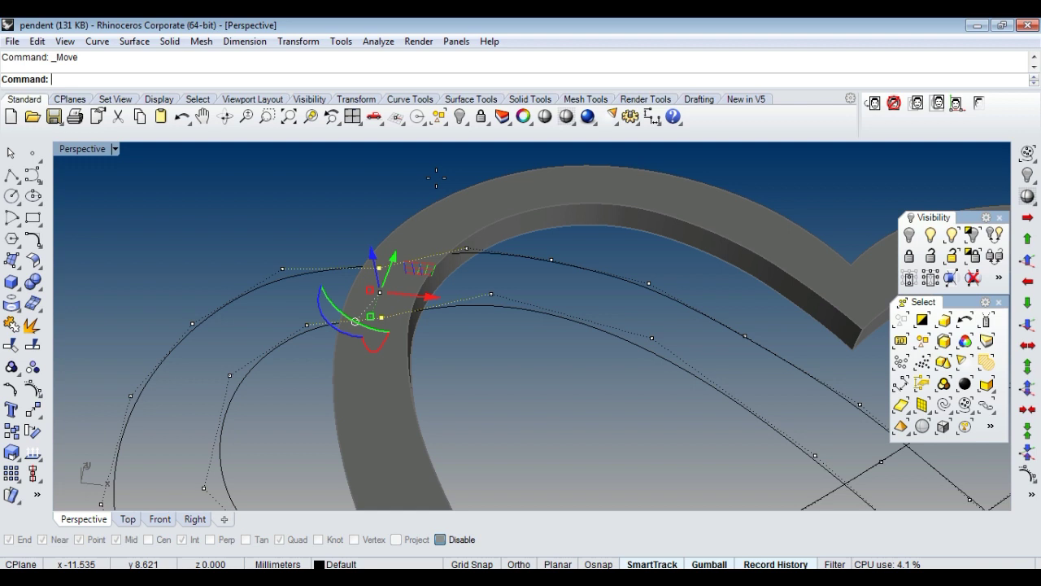
{"action": "key", "text": "Escape"}
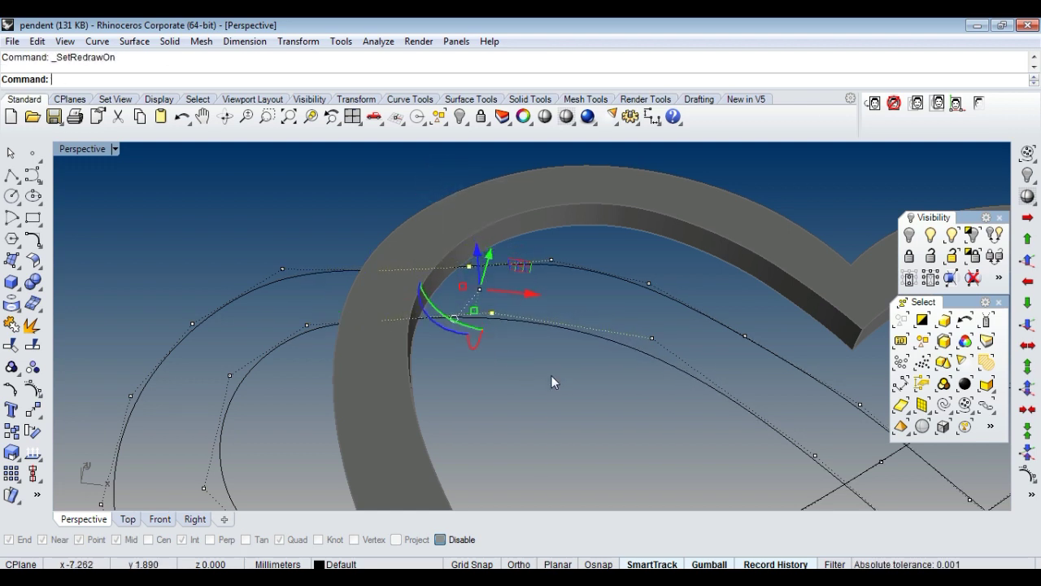
Try out single and paired control points on the curves, clearing each selection afterwards.
{"action": "scroll", "coordinate": [551, 375], "scroll_direction": "down", "scroll_amount": 3}
{"action": "scroll", "coordinate": [508, 309], "scroll_direction": "up", "scroll_amount": 3}
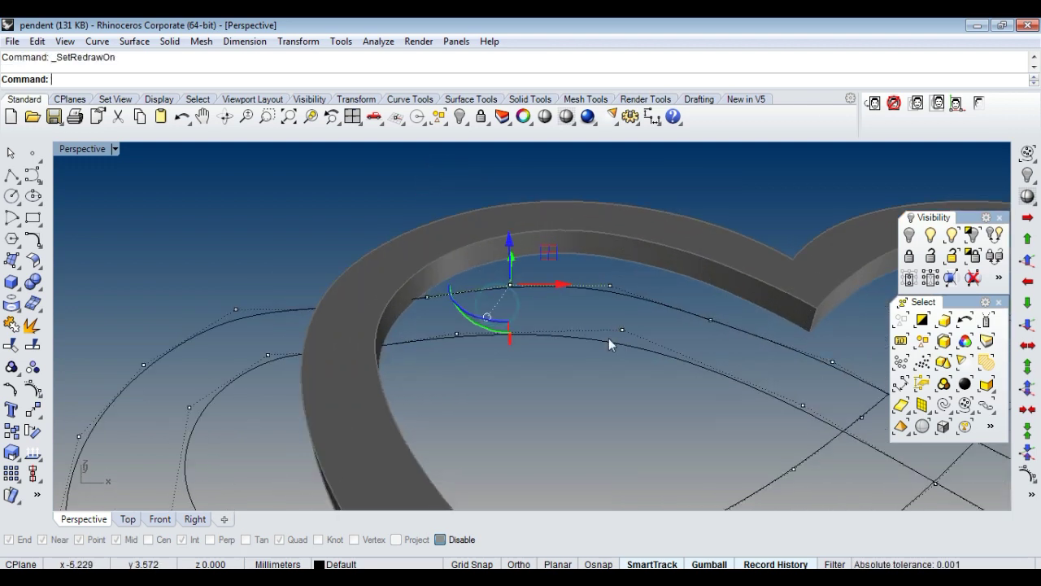
{"action": "scroll", "coordinate": [561, 339], "scroll_direction": "down", "scroll_amount": 3}
{"action": "scroll", "coordinate": [543, 335], "scroll_direction": "up", "scroll_amount": 1}
{"action": "left_click", "coordinate": [569, 298]}
{"action": "scroll", "coordinate": [634, 269], "scroll_direction": "up", "scroll_amount": 2}
{"action": "key", "text": "Escape"}
{"action": "scroll", "coordinate": [608, 439], "scroll_direction": "down", "scroll_amount": 2}
{"action": "scroll", "coordinate": [528, 311], "scroll_direction": "up", "scroll_amount": 1}
{"action": "scroll", "coordinate": [528, 311], "scroll_direction": "up", "scroll_amount": 1}
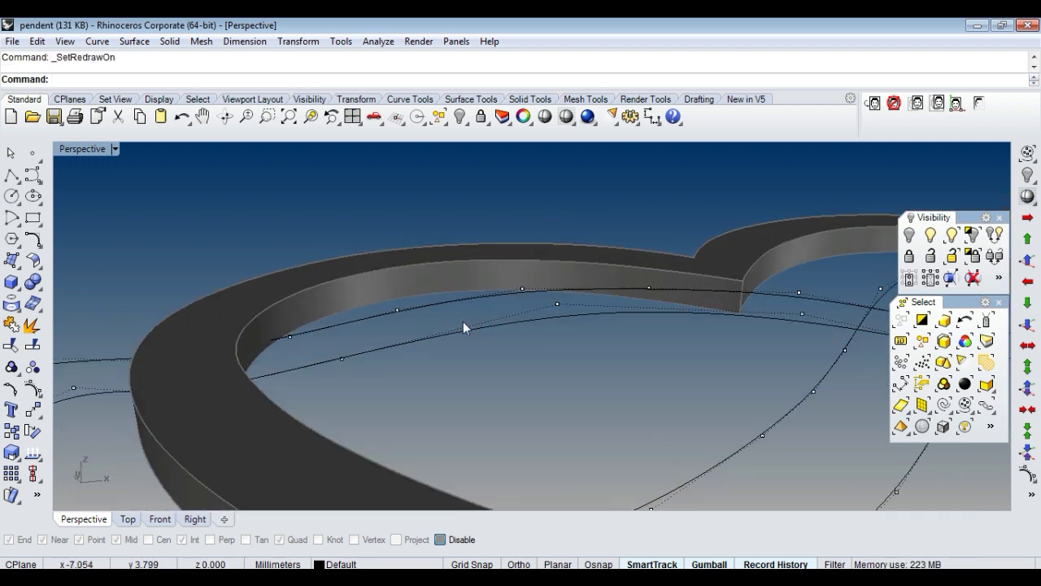
{"action": "left_click_drag", "start_coordinate": [571, 290], "coordinate": [573, 293]}
{"action": "scroll", "coordinate": [612, 342], "scroll_direction": "down", "scroll_amount": 2}
{"action": "scroll", "coordinate": [529, 323], "scroll_direction": "up", "scroll_amount": 1}
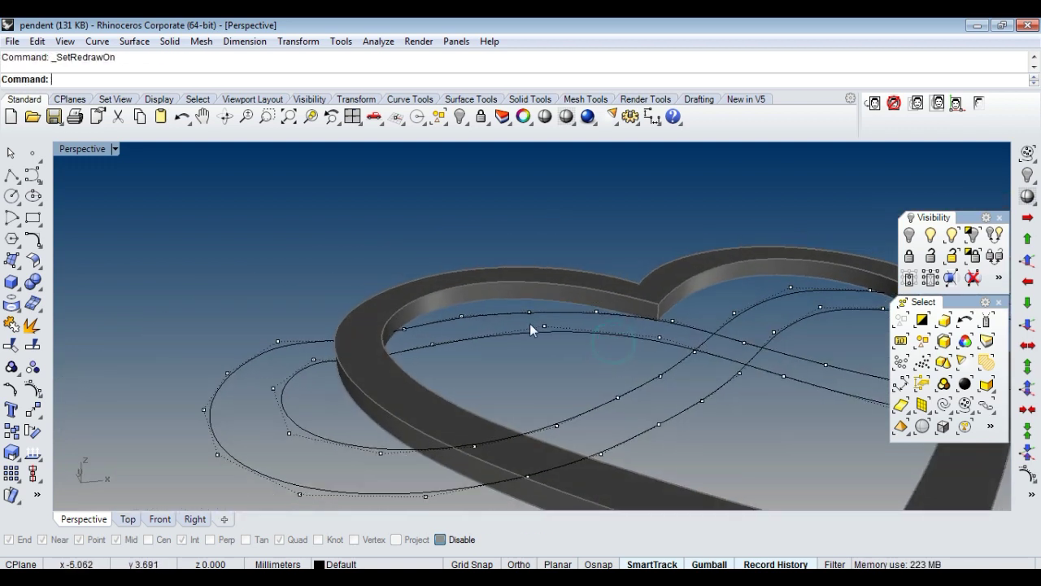
{"action": "scroll", "coordinate": [569, 278], "scroll_direction": "up", "scroll_amount": 1}
{"action": "key", "text": "Escape"}
{"action": "scroll", "coordinate": [490, 377], "scroll_direction": "up", "scroll_amount": 1}
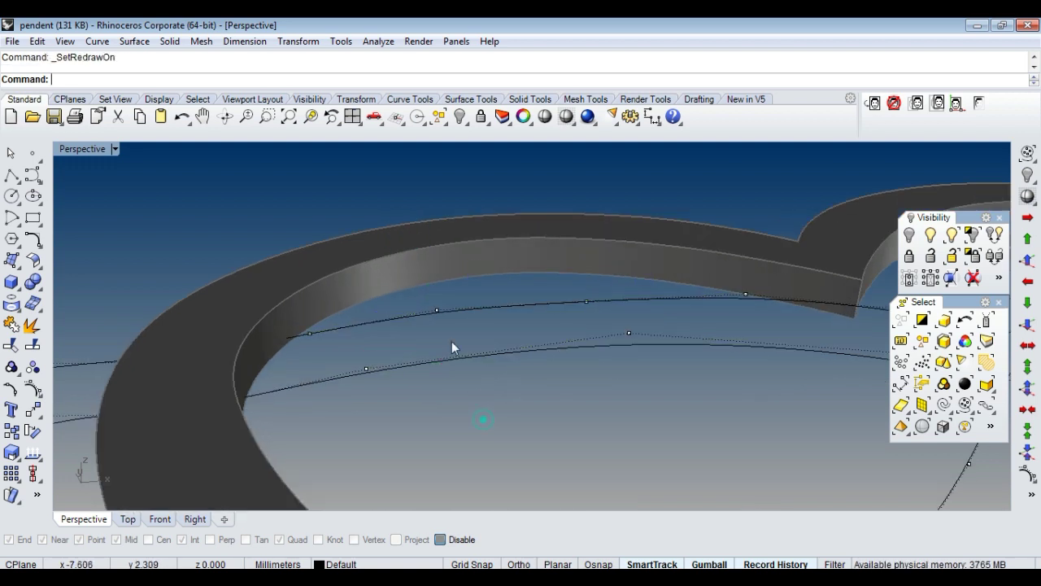
{"action": "scroll", "coordinate": [590, 326], "scroll_direction": "down", "scroll_amount": 1}
From a lower angle, pick control points on the right loop, then clear the selection.
{"action": "mouse_move", "coordinate": [590, 326]}
{"action": "right_mouse_down"}
{"action": "mouse_move", "coordinate": [600, 255]}
{"action": "mouse_move", "coordinate": [618, 290]}
{"action": "right_mouse_up"}
{"action": "scroll", "coordinate": [667, 309], "scroll_direction": "up", "scroll_amount": 2}
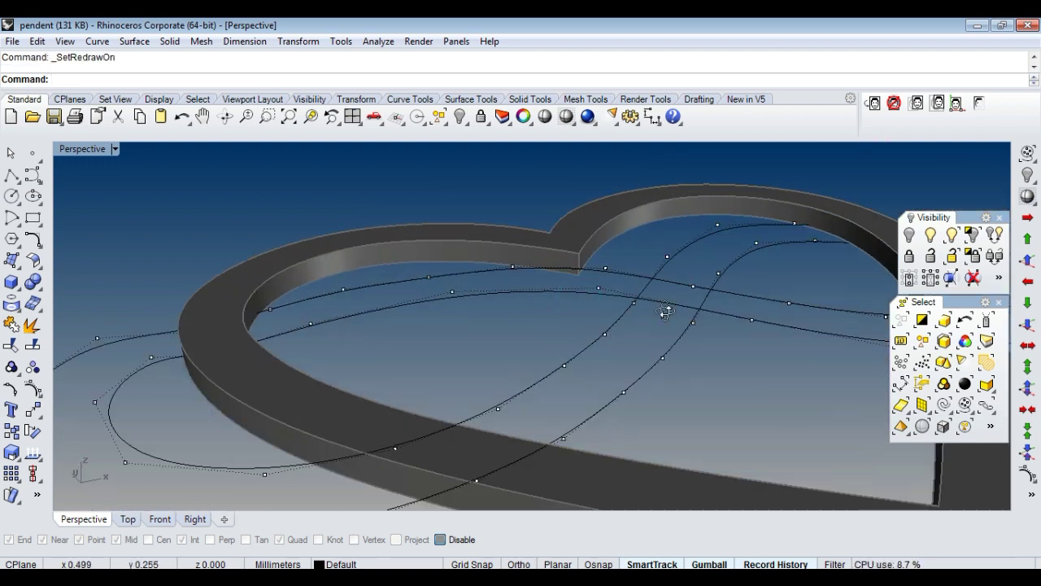
{"action": "scroll", "coordinate": [672, 260], "scroll_direction": "up", "scroll_amount": 2}
{"action": "left_click", "coordinate": [698, 274]}
{"action": "scroll", "coordinate": [624, 327], "scroll_direction": "down", "scroll_amount": 2}
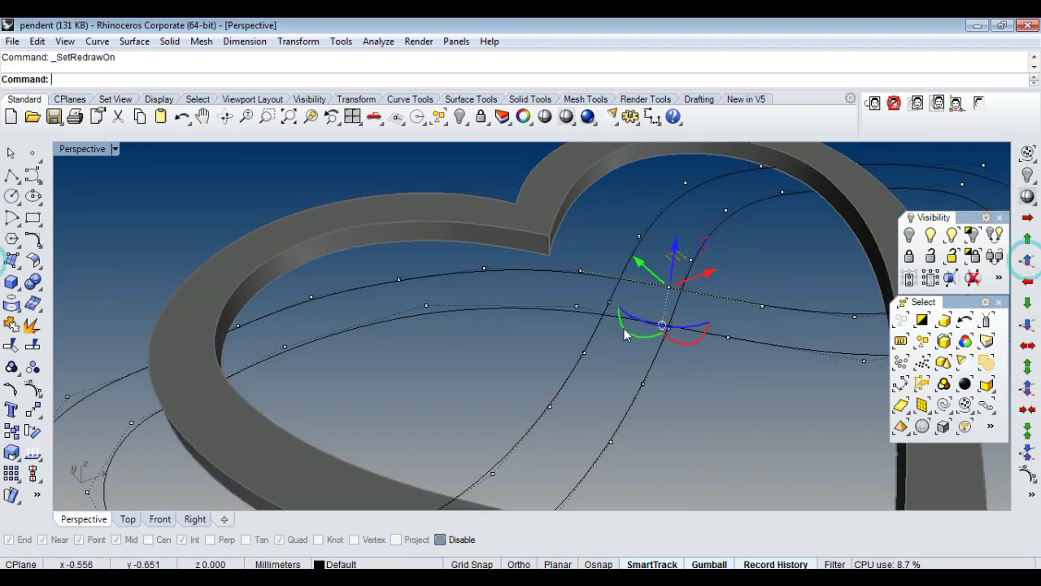
{"action": "scroll", "coordinate": [746, 391], "scroll_direction": "down", "scroll_amount": 1}
{"action": "right_click_drag", "start_coordinate": [746, 390], "coordinate": [588, 336]}
{"action": "scroll", "coordinate": [621, 342], "scroll_direction": "up", "scroll_amount": 2}
{"action": "scroll", "coordinate": [658, 279], "scroll_direction": "up", "scroll_amount": 2}
{"action": "left_click_drag", "start_coordinate": [656, 270], "coordinate": [734, 353]}
{"action": "key", "text": "Escape"}
Select another pair of curve points from a new angle, then deselect them.
{"action": "mouse_move", "coordinate": [724, 365]}
{"action": "right_mouse_down"}
{"action": "mouse_move", "coordinate": [668, 295]}
{"action": "mouse_move", "coordinate": [697, 365]}
{"action": "right_mouse_up"}
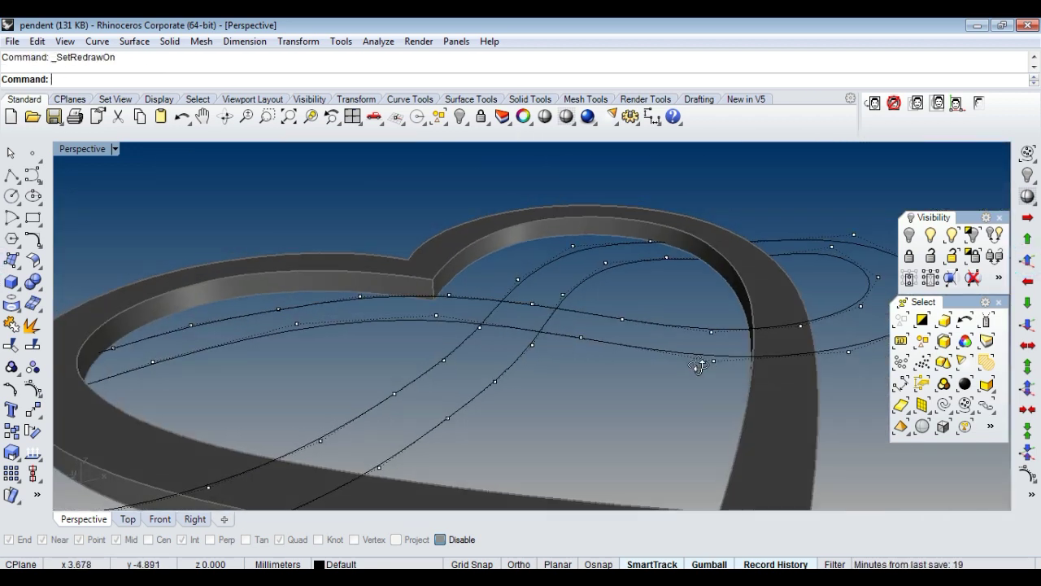
{"action": "scroll", "coordinate": [685, 376], "scroll_direction": "up", "scroll_amount": 3}
{"action": "left_click_drag", "start_coordinate": [686, 376], "coordinate": [732, 305]}
{"action": "scroll", "coordinate": [730, 355], "scroll_direction": "down", "scroll_amount": 3}
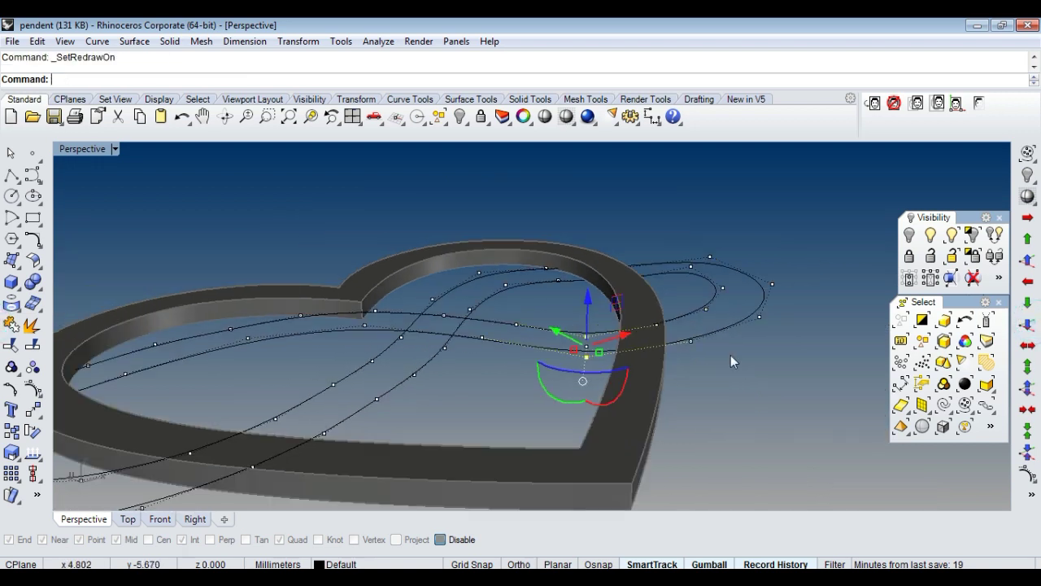
{"action": "scroll", "coordinate": [657, 375], "scroll_direction": "up", "scroll_amount": 2}
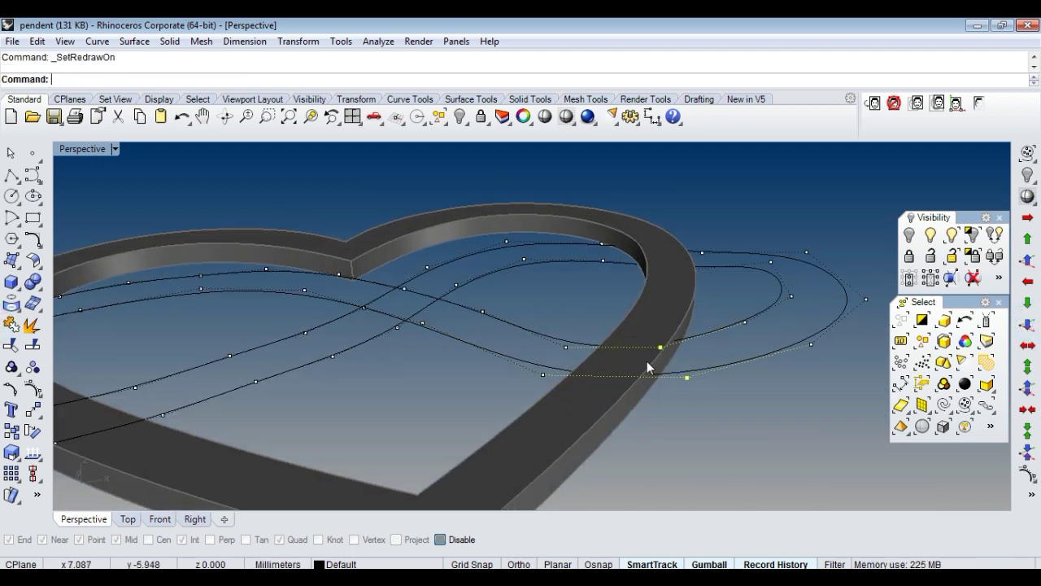
{"action": "right_click_drag", "start_coordinate": [646, 361], "coordinate": [673, 387]}
{"action": "key", "text": "Escape"}
Select control points on the infinity curve, undo the bad point move, and deselect.
{"action": "left_click", "coordinate": [570, 335]}
{"action": "left_click_drag", "start_coordinate": [535, 422], "coordinate": [618, 325], "text": "shift"}
{"action": "mouse_move", "coordinate": [529, 398]}
{"action": "right_mouse_down"}
{"action": "mouse_move", "coordinate": [523, 367]}
{"action": "mouse_move", "coordinate": [719, 430]}
{"action": "right_mouse_up"}
{"action": "key", "text": "ctrl+z"}
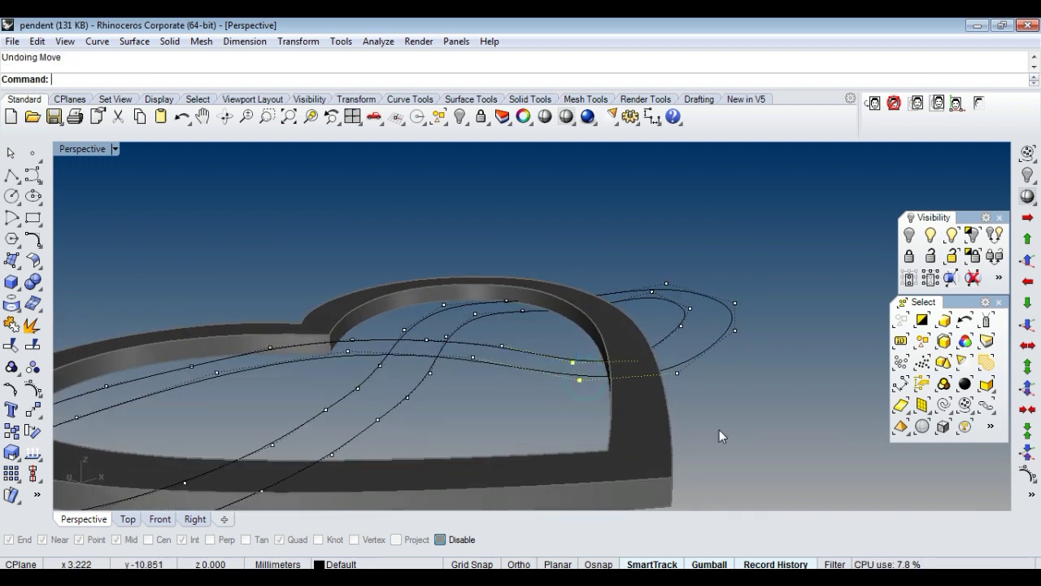
{"action": "left_click", "coordinate": [787, 412]}
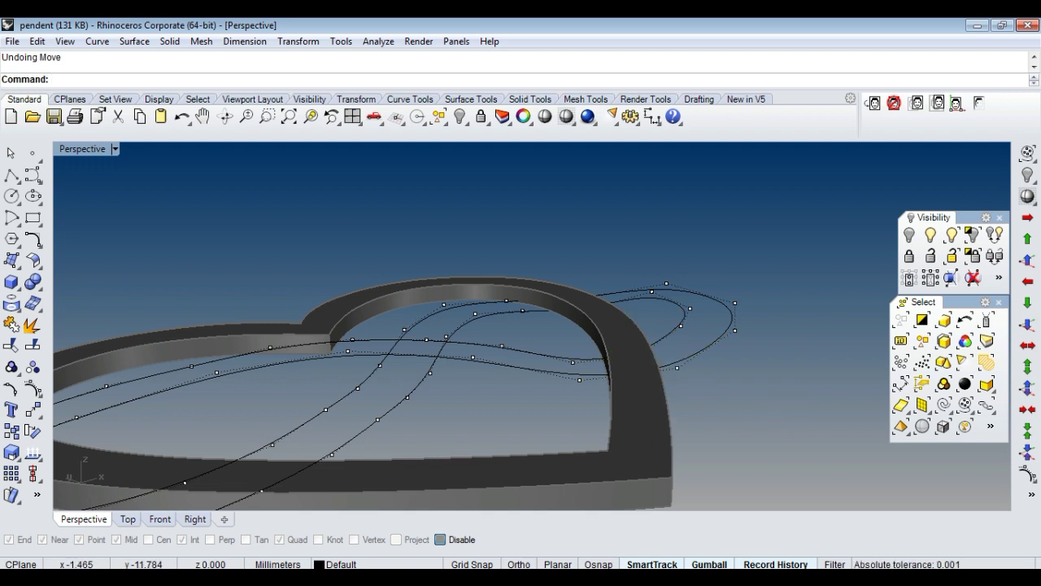
Compare with the reference photo, then lower two right-loop points two steps with Alt+Down.
{"action": "key", "text": "alt+Tab"}
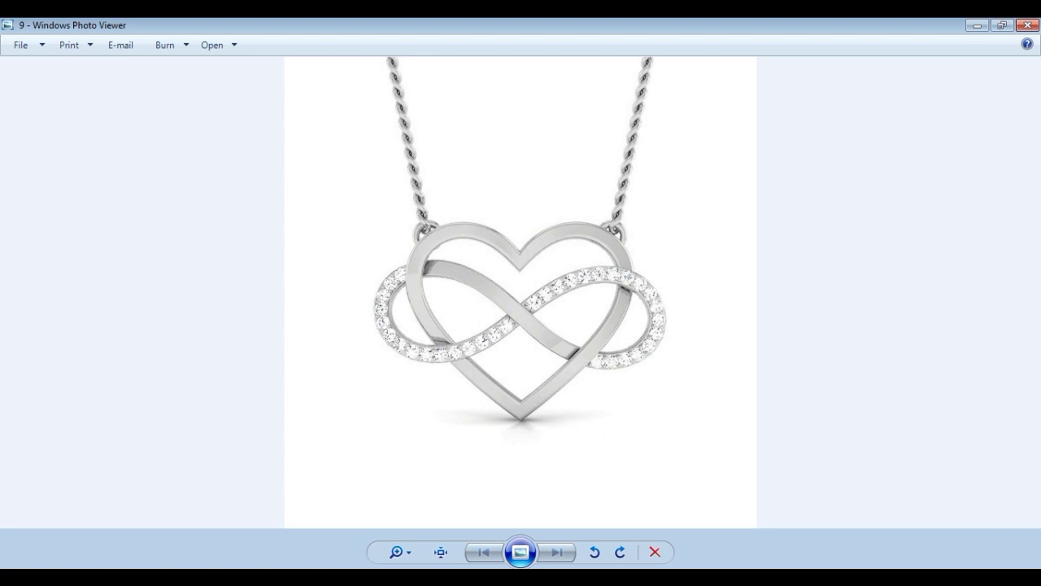
{"action": "key", "text": "alt+Tab"}
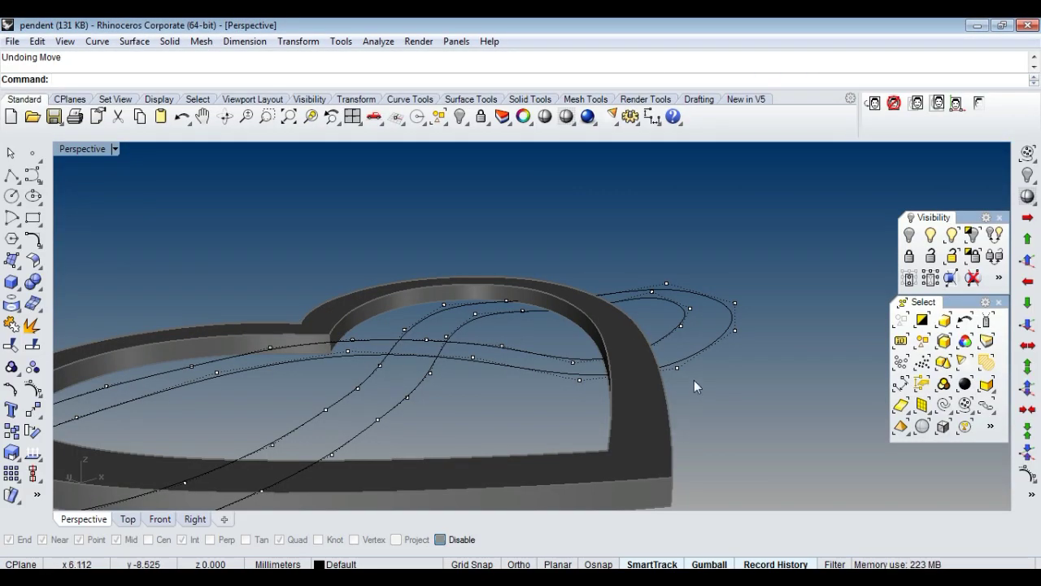
{"action": "right_click_drag", "start_coordinate": [651, 348], "coordinate": [635, 370]}
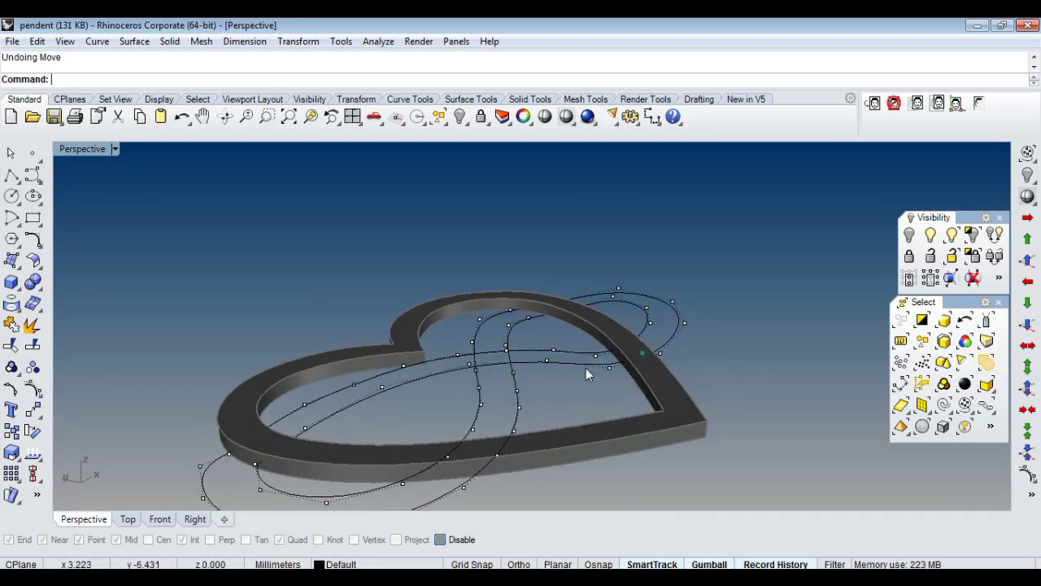
{"action": "scroll", "coordinate": [635, 370], "scroll_direction": "up", "scroll_amount": 3}
{"action": "left_click_drag", "start_coordinate": [608, 437], "coordinate": [741, 350]}
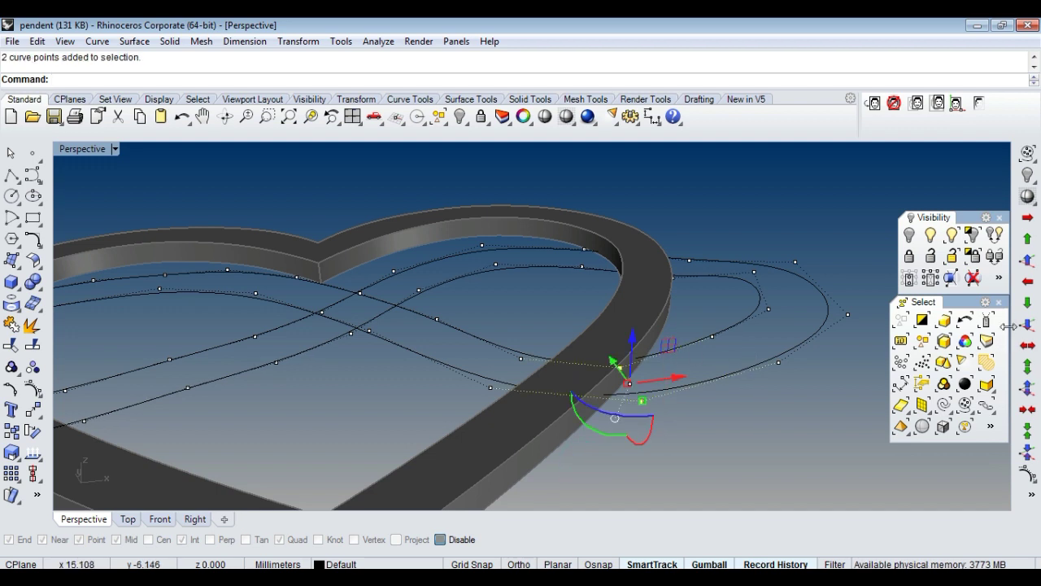
{"action": "key", "text": "alt+Down"}
{"action": "key", "text": "alt+Down"}
{"action": "key", "text": "alt+Down"}
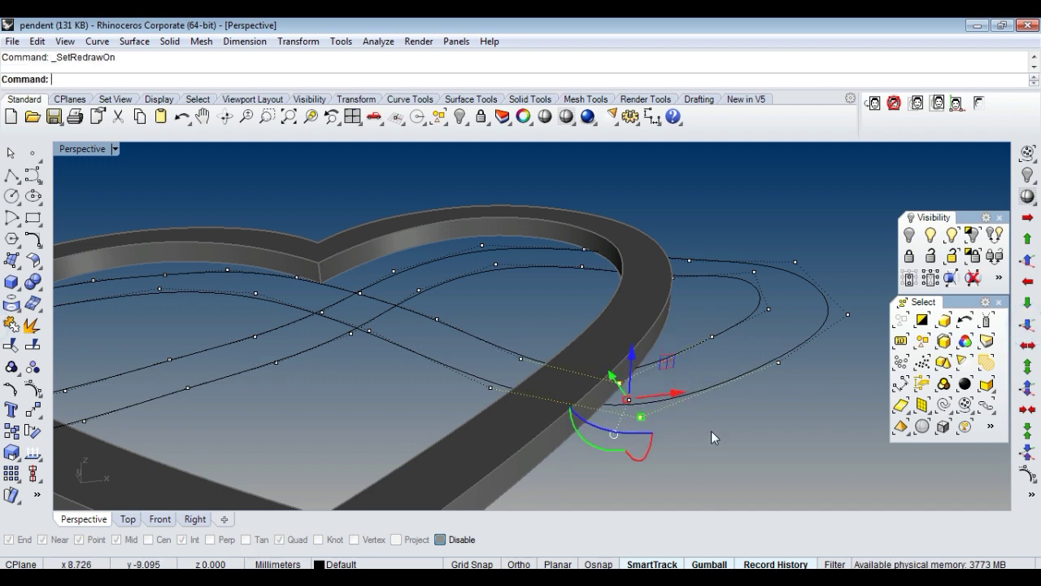
{"action": "right_click_drag", "start_coordinate": [711, 430], "coordinate": [674, 466]}
{"action": "key", "text": "alt+Down"}
{"action": "key", "text": "alt+Down"}
{"action": "scroll", "coordinate": [611, 395], "scroll_direction": "down", "scroll_amount": 3}
After rechecking the photo, shift two lower-curve points right and nudge their height.
{"action": "key", "text": "alt+Tab"}
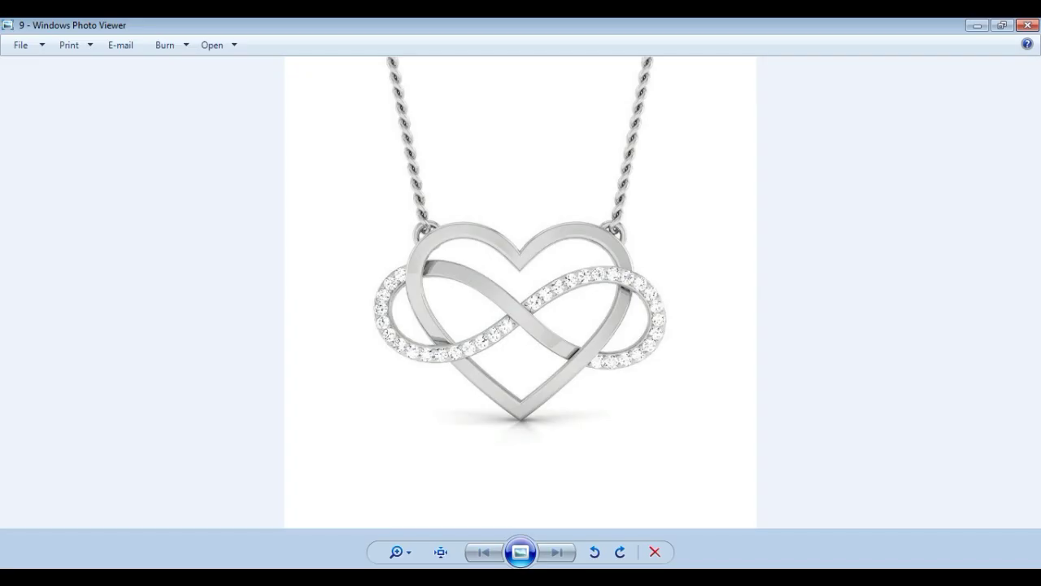
{"action": "key", "text": "alt+Tab"}
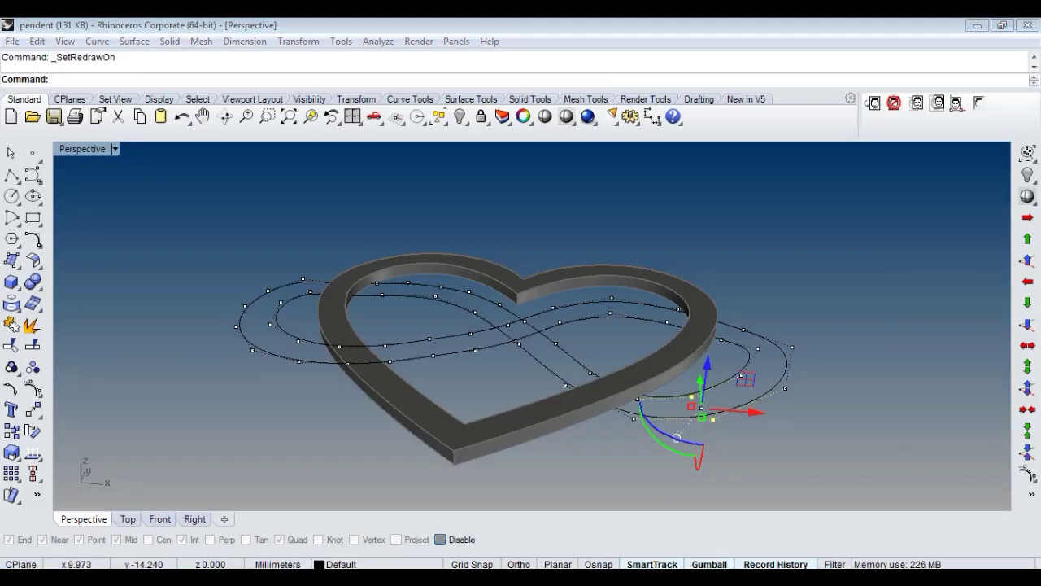
{"action": "key", "text": "alt+Tab"}
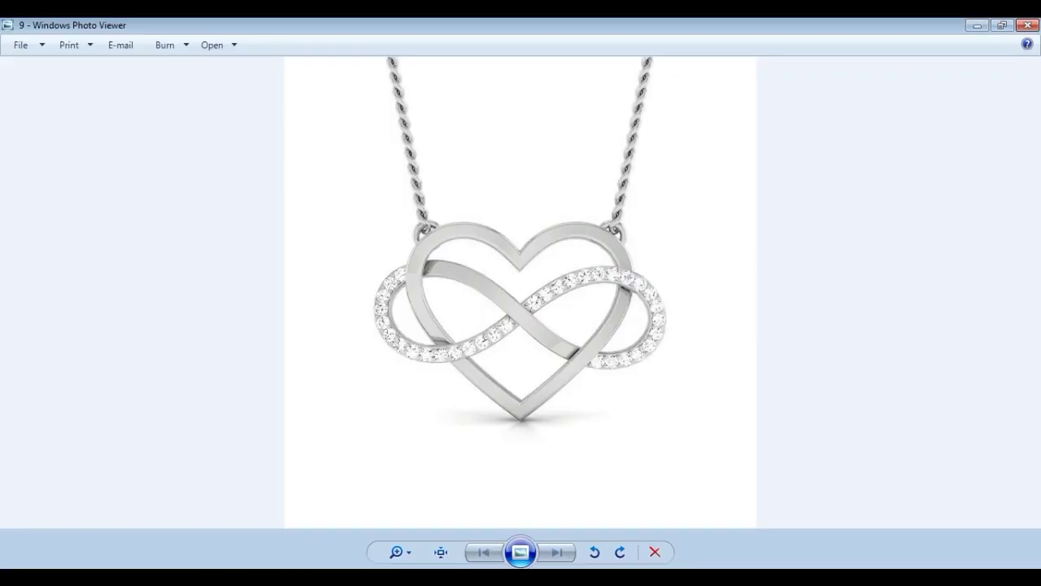
{"action": "key", "text": "alt+Tab"}
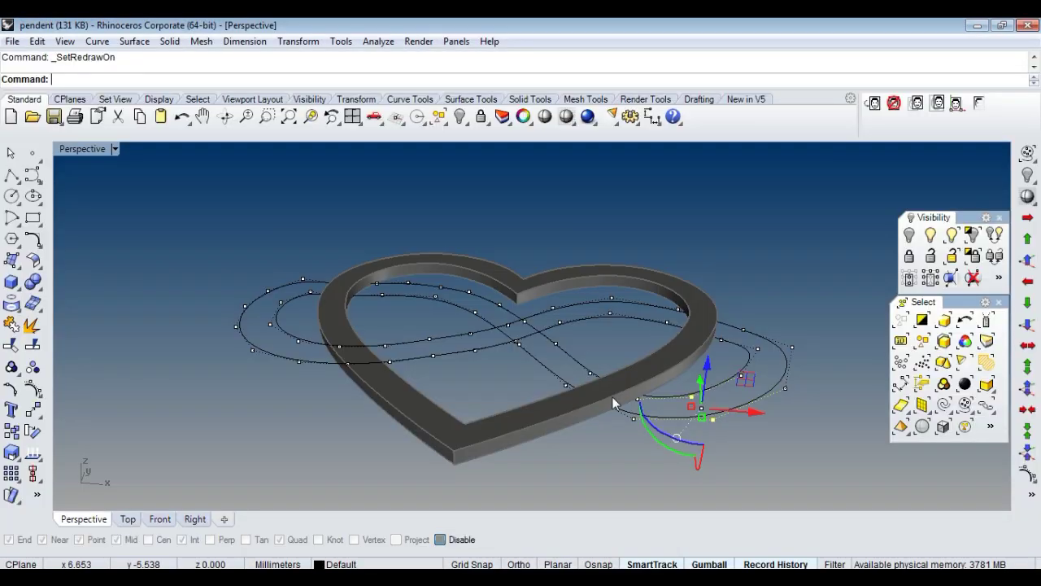
{"action": "right_click_drag", "start_coordinate": [698, 366], "coordinate": [694, 435]}
{"action": "left_click_drag", "start_coordinate": [639, 448], "coordinate": [678, 425]}
{"action": "right_click_drag", "start_coordinate": [710, 378], "coordinate": [560, 443]}
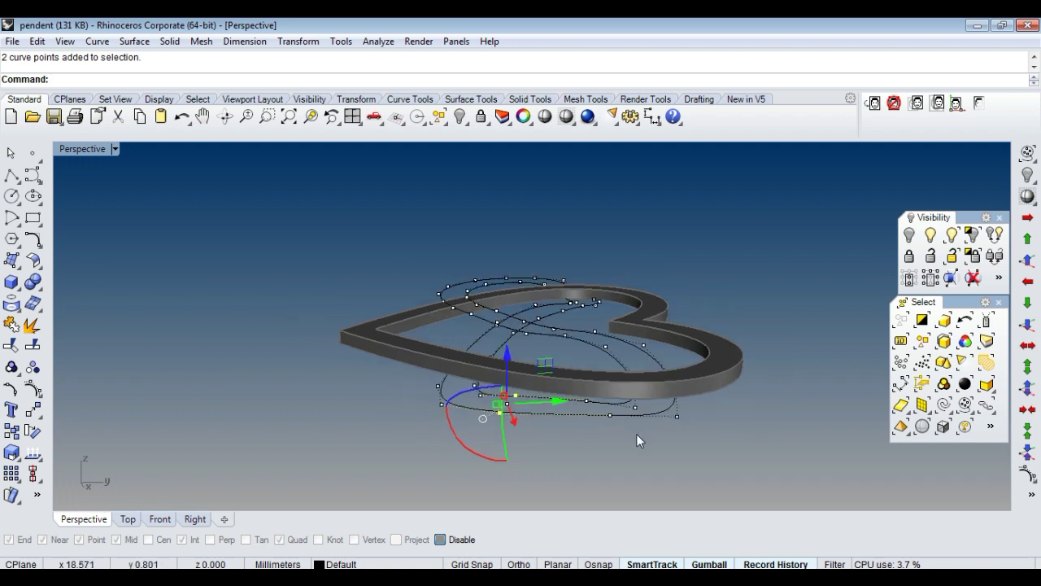
{"action": "left_click_drag", "start_coordinate": [559, 442], "coordinate": [709, 411]}
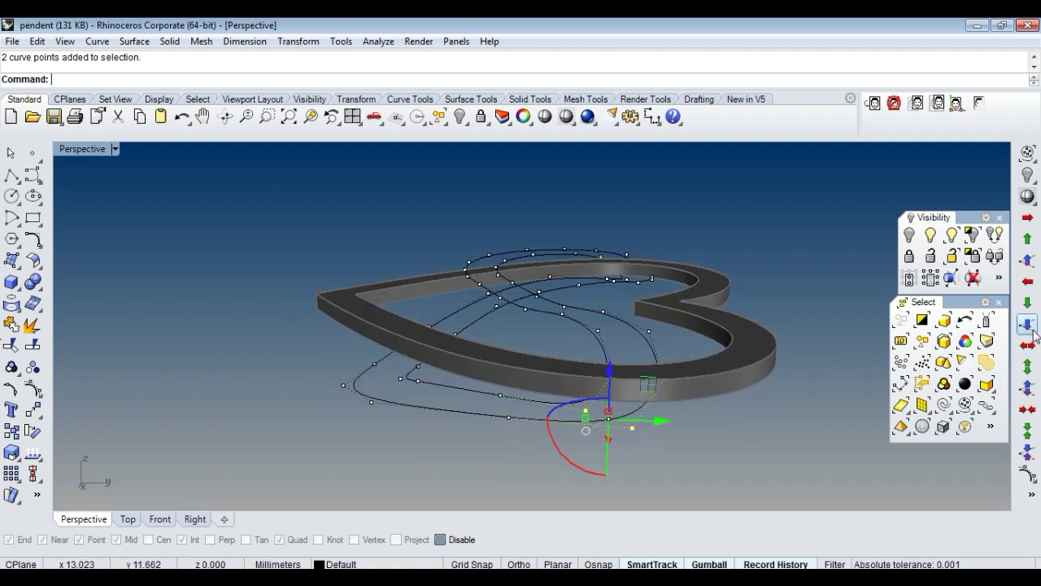
{"action": "left_click", "coordinate": [1028, 282]}
Raise the selected points by 0.1 and inspect the crossing against the reference photo.
{"action": "mouse_move", "coordinate": [684, 340]}
{"action": "right_mouse_down"}
{"action": "mouse_move", "coordinate": [802, 409]}
{"action": "mouse_move", "coordinate": [697, 265]}
{"action": "right_mouse_up"}
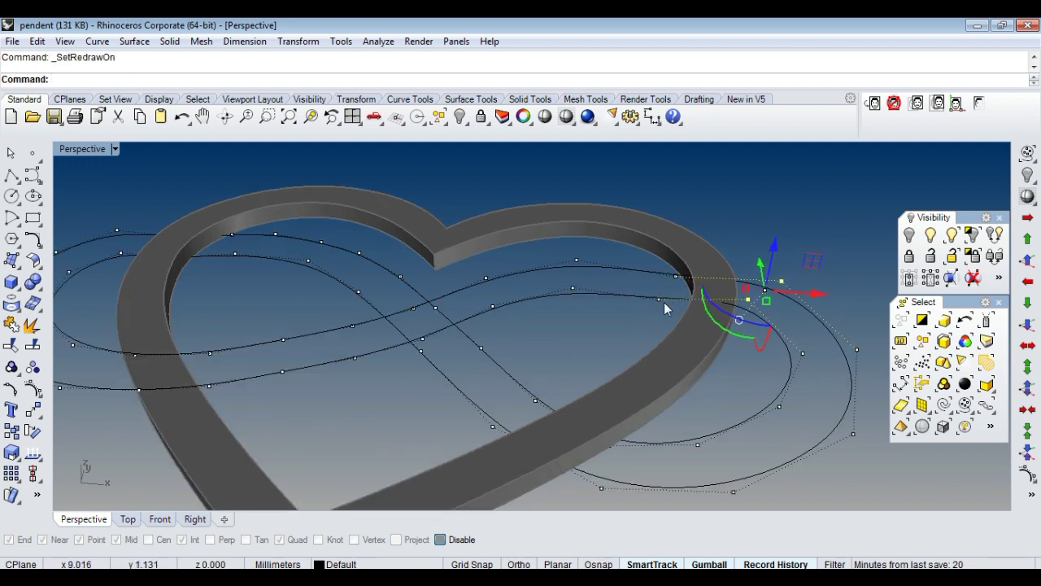
{"action": "key", "text": "Page_Up"}
{"action": "key", "text": "Page_Up"}
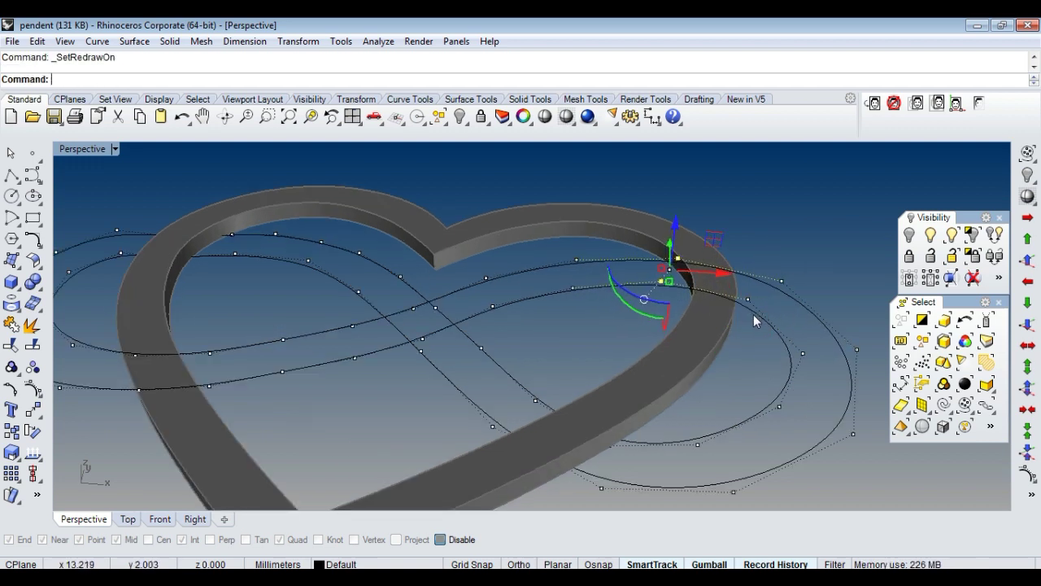
{"action": "right_click_drag", "start_coordinate": [566, 331], "coordinate": [614, 280]}
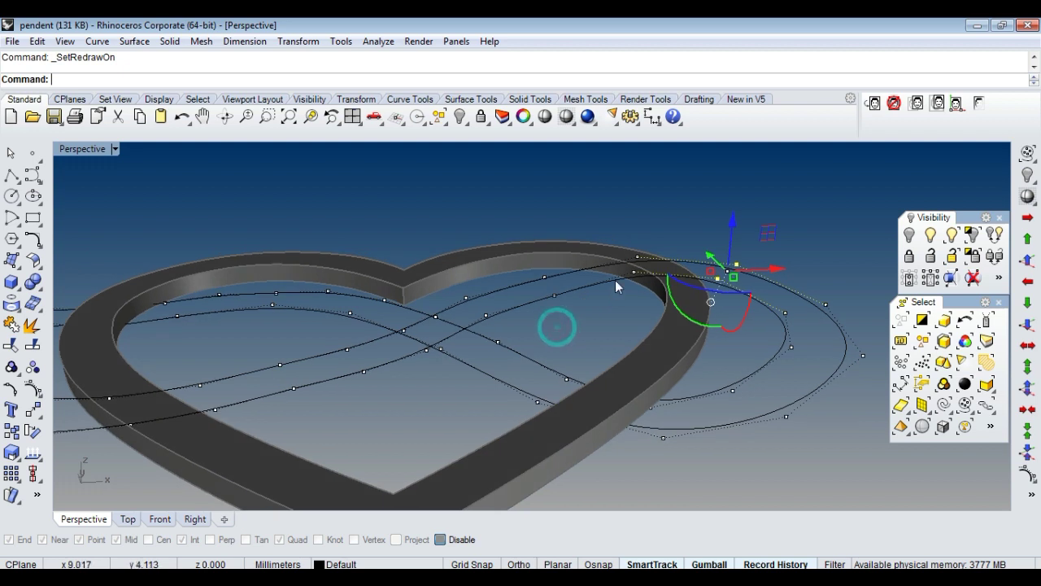
{"action": "key", "text": "alt+Tab"}
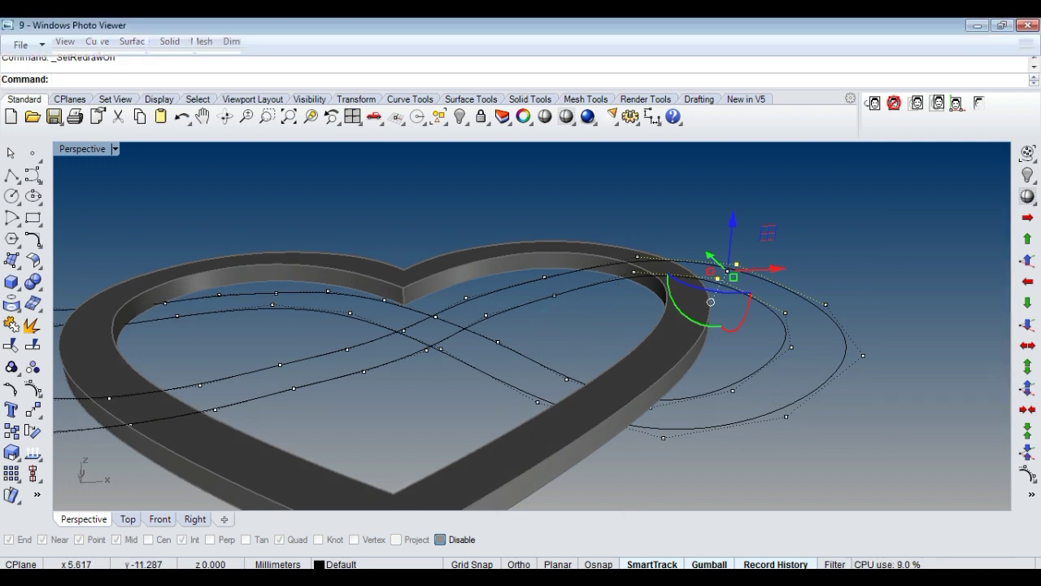
{"action": "key", "text": "alt+Tab"}
{"action": "right_click_drag", "start_coordinate": [484, 333], "coordinate": [586, 285]}
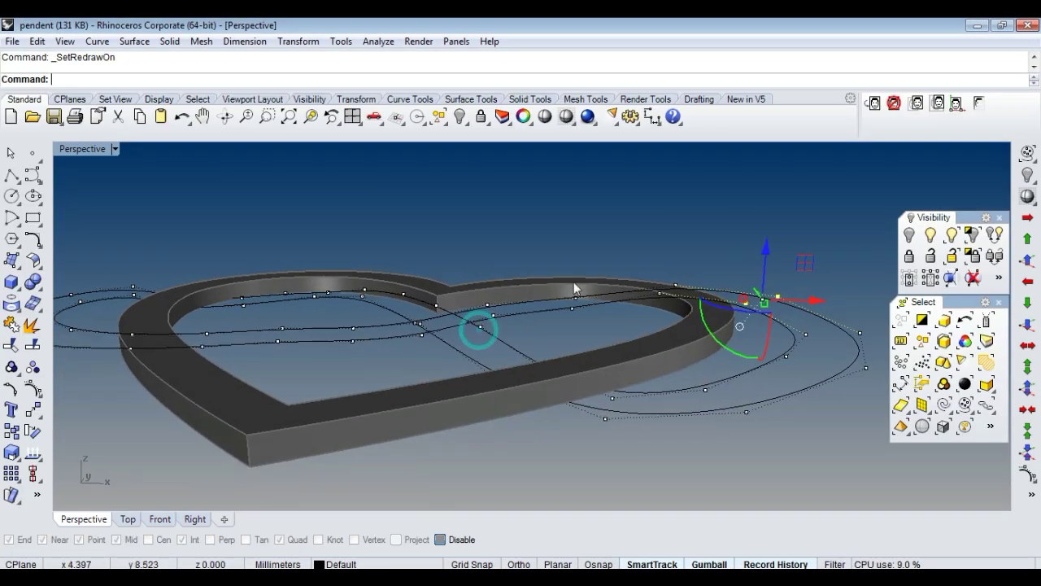
{"action": "scroll", "coordinate": [556, 316], "scroll_direction": "up", "scroll_amount": 2}
{"action": "scroll", "coordinate": [419, 322], "scroll_direction": "up", "scroll_amount": 2}
Move two curve points upward and orbit around the heart to check the result.
{"action": "mouse_move", "coordinate": [419, 321]}
{"action": "right_mouse_down"}
{"action": "mouse_move", "coordinate": [432, 337]}
{"action": "mouse_move", "coordinate": [594, 319]}
{"action": "mouse_move", "coordinate": [650, 271]}
{"action": "right_mouse_up"}
{"action": "left_click", "coordinate": [436, 325]}
{"action": "left_click_drag", "start_coordinate": [581, 317], "coordinate": [674, 338]}
{"action": "left_click", "coordinate": [674, 339]}
{"action": "mouse_move", "coordinate": [674, 338]}
{"action": "right_mouse_down"}
{"action": "mouse_move", "coordinate": [602, 318]}
{"action": "mouse_move", "coordinate": [719, 288]}
{"action": "right_mouse_up"}
{"action": "left_click", "coordinate": [722, 289]}
{"action": "left_click", "coordinate": [793, 224]}
{"action": "mouse_move", "coordinate": [572, 318]}
{"action": "right_mouse_down"}
{"action": "mouse_move", "coordinate": [662, 317]}
{"action": "mouse_move", "coordinate": [609, 271]}
{"action": "right_mouse_up"}
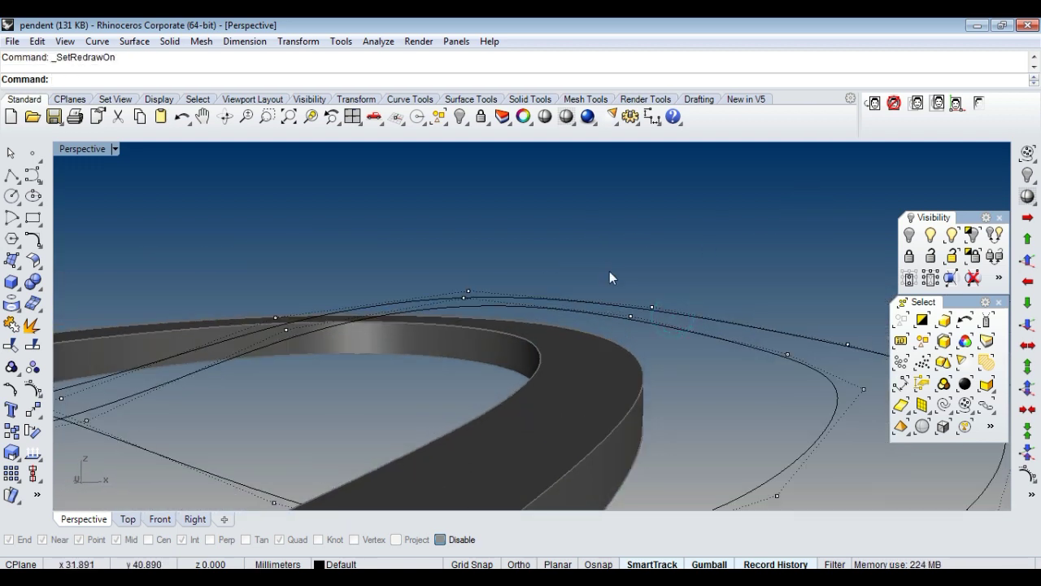
Nudge another pair of control points vertically twice and orbit to check the weave.
{"action": "left_click", "coordinate": [709, 396]}
{"action": "mouse_move", "coordinate": [708, 398]}
{"action": "right_mouse_down"}
{"action": "mouse_move", "coordinate": [452, 339]}
{"action": "mouse_move", "coordinate": [530, 376]}
{"action": "right_mouse_up"}
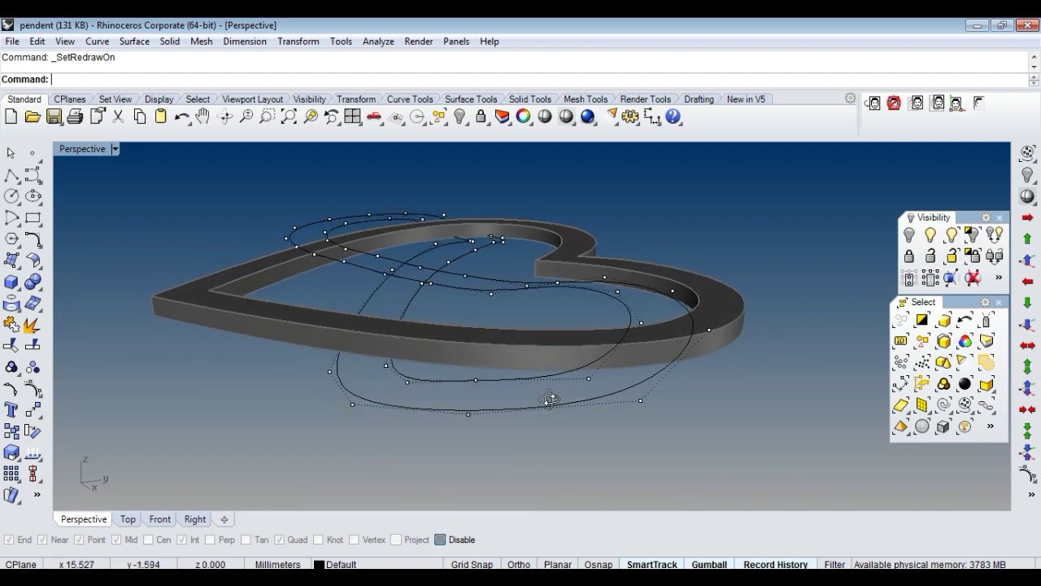
{"action": "left_click_drag", "start_coordinate": [556, 372], "coordinate": [698, 470]}
{"action": "left_click", "coordinate": [719, 440]}
{"action": "mouse_move", "coordinate": [399, 416]}
{"action": "right_mouse_down"}
{"action": "mouse_move", "coordinate": [524, 385]}
{"action": "mouse_move", "coordinate": [496, 407]}
{"action": "right_mouse_up"}
{"action": "left_click_drag", "start_coordinate": [496, 407], "coordinate": [586, 314]}
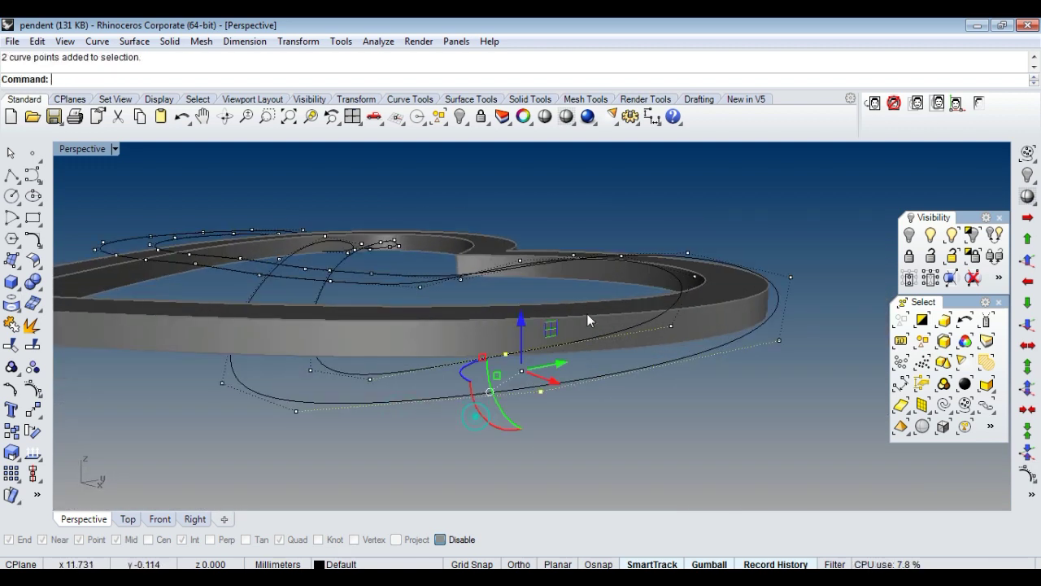
{"action": "left_click", "coordinate": [1028, 366]}
{"action": "left_click", "coordinate": [659, 421]}
{"action": "mouse_move", "coordinate": [659, 421]}
{"action": "right_mouse_down"}
{"action": "mouse_move", "coordinate": [616, 392]}
{"action": "mouse_move", "coordinate": [325, 345]}
{"action": "mouse_move", "coordinate": [457, 412]}
{"action": "mouse_move", "coordinate": [298, 418]}
{"action": "right_mouse_up"}
{"action": "right_click_drag", "start_coordinate": [385, 405], "coordinate": [554, 399]}
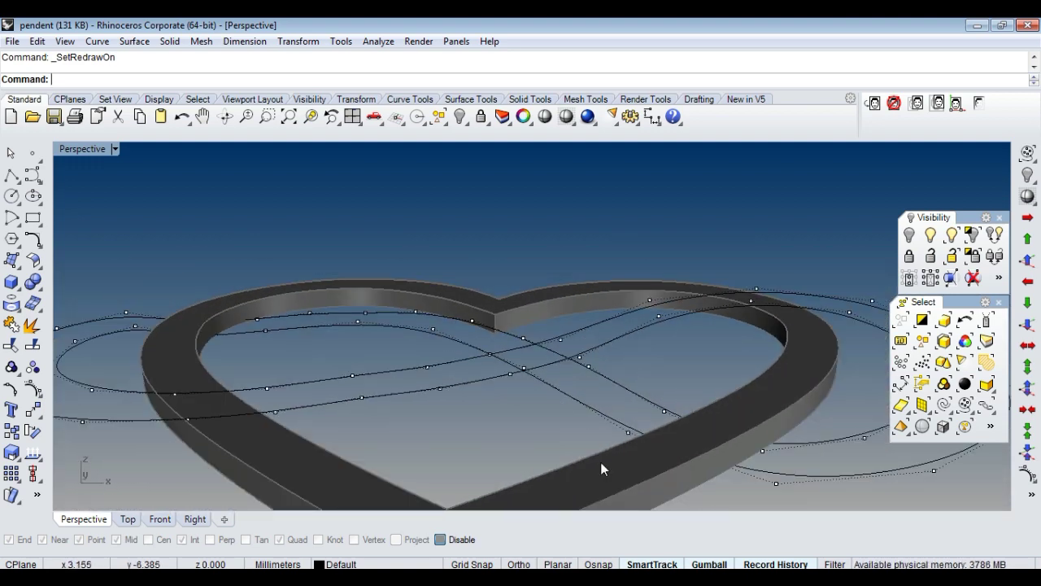
After comparing with the reference photo, nudge two control points on the left loop.
{"action": "key", "text": "alt+Tab"}
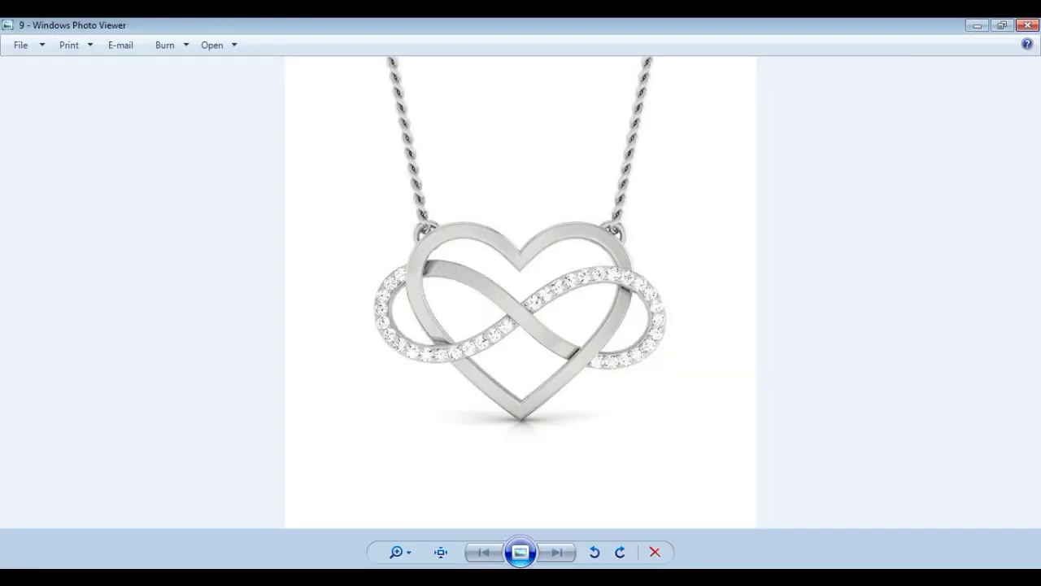
{"action": "key", "text": "alt+Tab"}
{"action": "mouse_move", "coordinate": [616, 405]}
{"action": "right_mouse_down"}
{"action": "mouse_move", "coordinate": [681, 344]}
{"action": "mouse_move", "coordinate": [562, 350]}
{"action": "mouse_move", "coordinate": [587, 356]}
{"action": "mouse_move", "coordinate": [427, 393]}
{"action": "mouse_move", "coordinate": [412, 372]}
{"action": "right_mouse_up"}
{"action": "left_click_drag", "start_coordinate": [412, 373], "coordinate": [392, 407]}
{"action": "left_click", "coordinate": [1030, 262]}
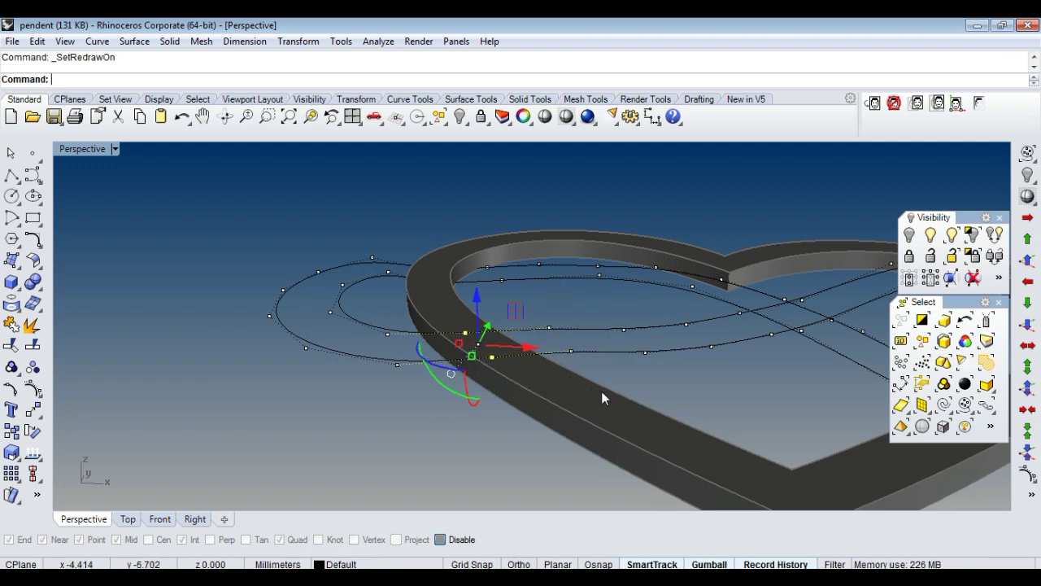
{"action": "key", "text": "Escape"}
{"action": "mouse_move", "coordinate": [613, 391]}
{"action": "right_mouse_down"}
{"action": "mouse_move", "coordinate": [488, 366]}
{"action": "mouse_move", "coordinate": [411, 373]}
{"action": "right_mouse_up"}
{"action": "left_click_drag", "start_coordinate": [411, 373], "coordinate": [436, 337]}
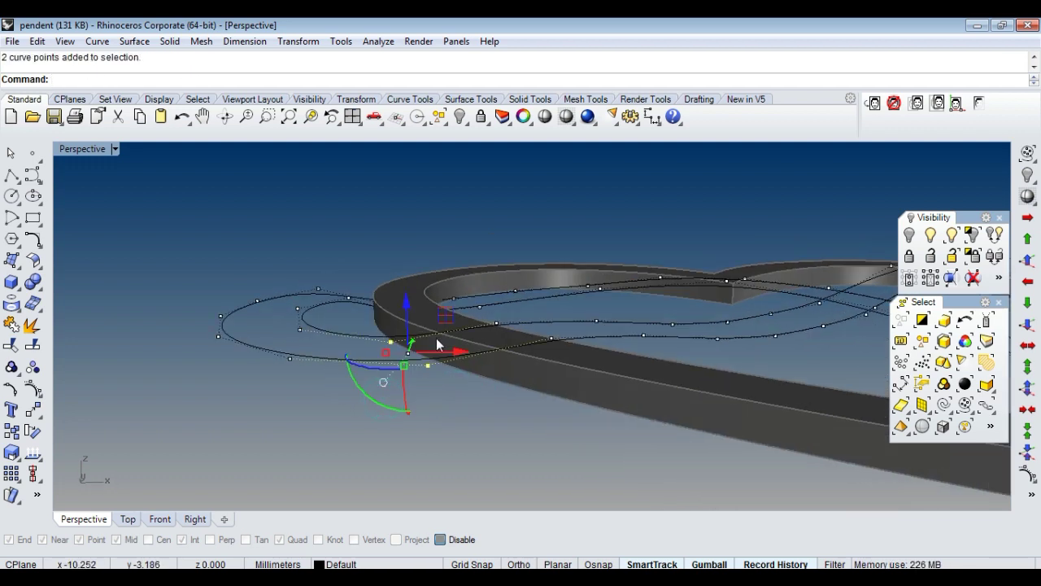
{"action": "key", "text": "Escape"}
Zoom in on the heart and select three curve points on the right side.
{"action": "mouse_move", "coordinate": [539, 400]}
{"action": "right_mouse_down"}
{"action": "mouse_move", "coordinate": [499, 382]}
{"action": "mouse_move", "coordinate": [659, 386]}
{"action": "right_mouse_up"}
{"action": "scroll", "coordinate": [659, 385], "scroll_direction": "up", "scroll_amount": 2}
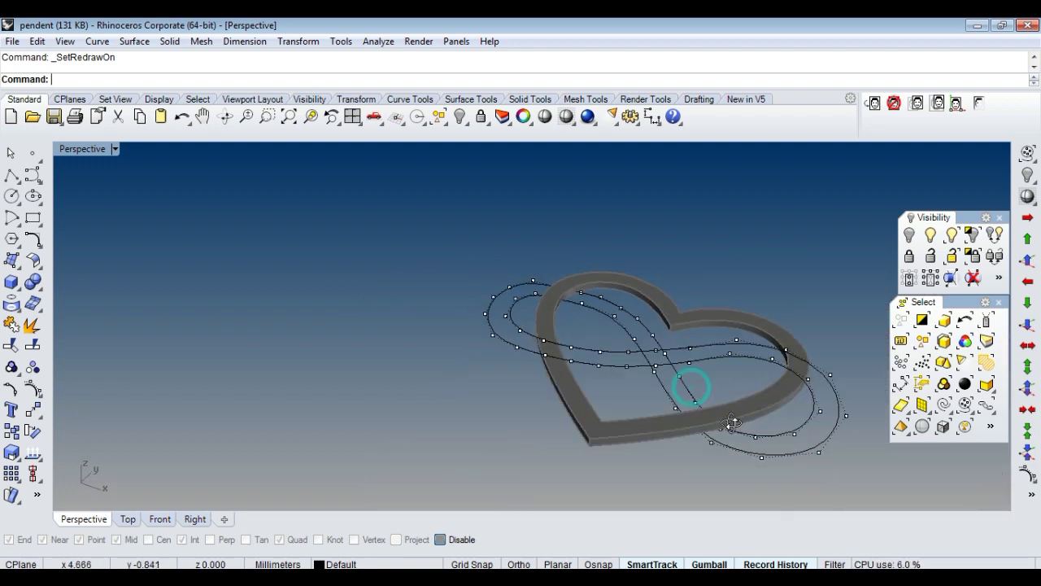
{"action": "scroll", "coordinate": [686, 383], "scroll_direction": "up", "scroll_amount": 2}
{"action": "scroll", "coordinate": [720, 346], "scroll_direction": "up", "scroll_amount": 2}
{"action": "left_click", "coordinate": [704, 370]}
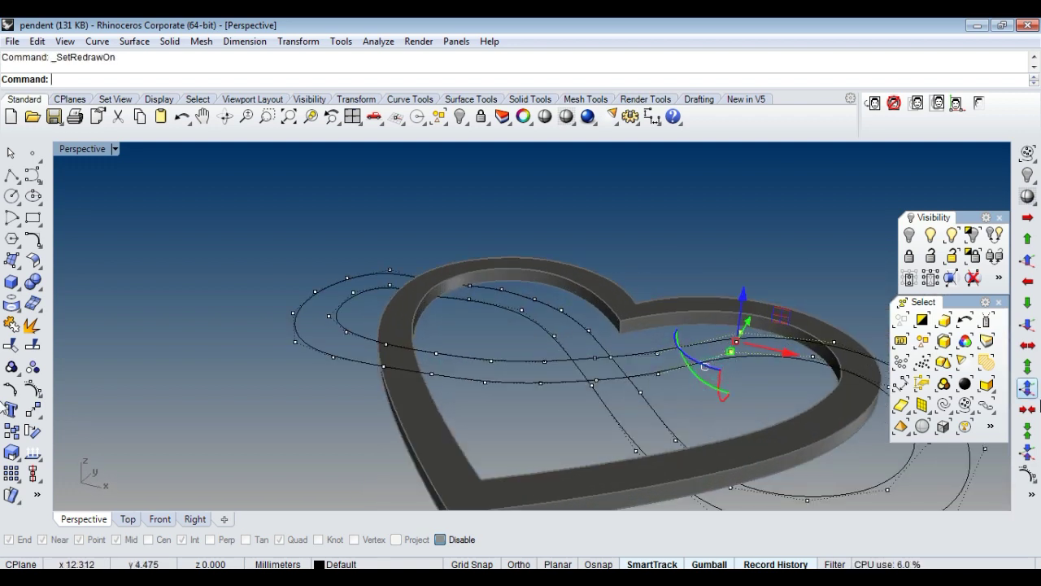
{"action": "scroll", "coordinate": [724, 328], "scroll_direction": "down", "scroll_amount": 3}
{"action": "scroll", "coordinate": [721, 325], "scroll_direction": "up", "scroll_amount": 2}
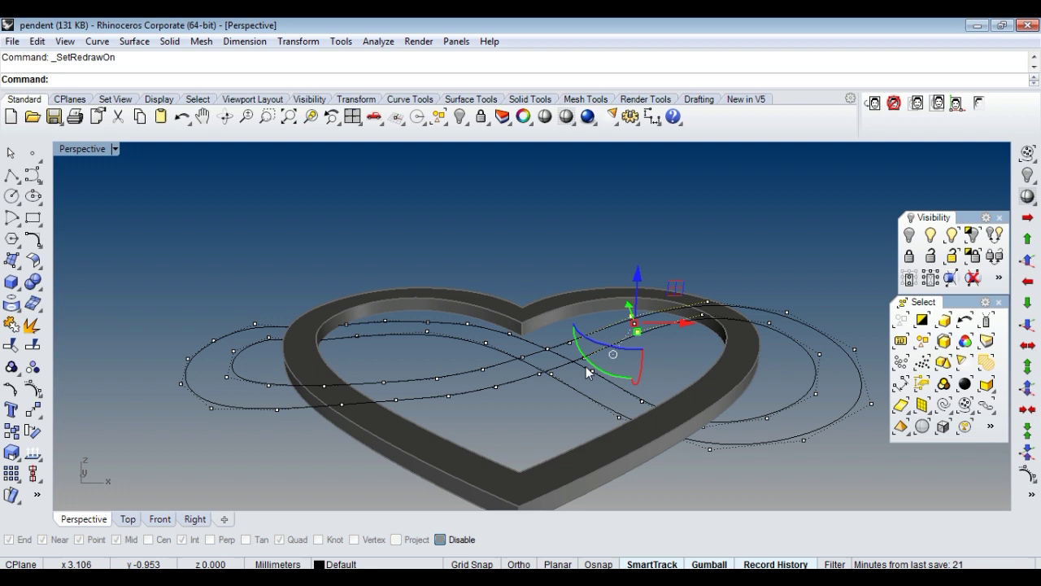
{"action": "left_click", "coordinate": [731, 231]}
{"action": "scroll", "coordinate": [717, 331], "scroll_direction": "up", "scroll_amount": 4}
{"action": "scroll", "coordinate": [717, 331], "scroll_direction": "down", "scroll_amount": 2}
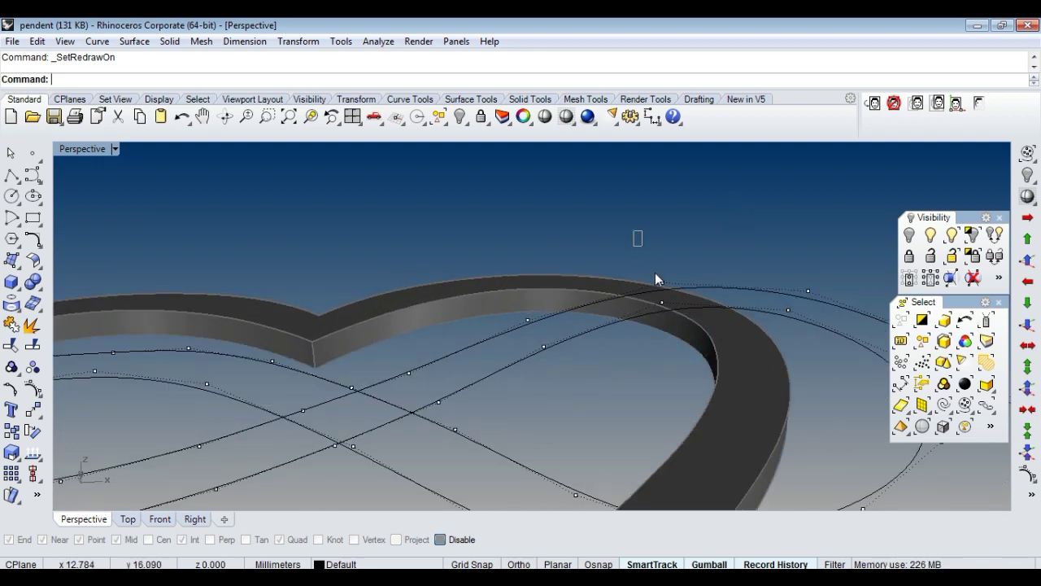
{"action": "left_click", "coordinate": [660, 297]}
{"action": "scroll", "coordinate": [734, 303], "scroll_direction": "up", "scroll_amount": 2}
Nudge one control point on the infinity curve downward below the heart frame.
{"action": "left_click_drag", "start_coordinate": [669, 232], "coordinate": [803, 360]}
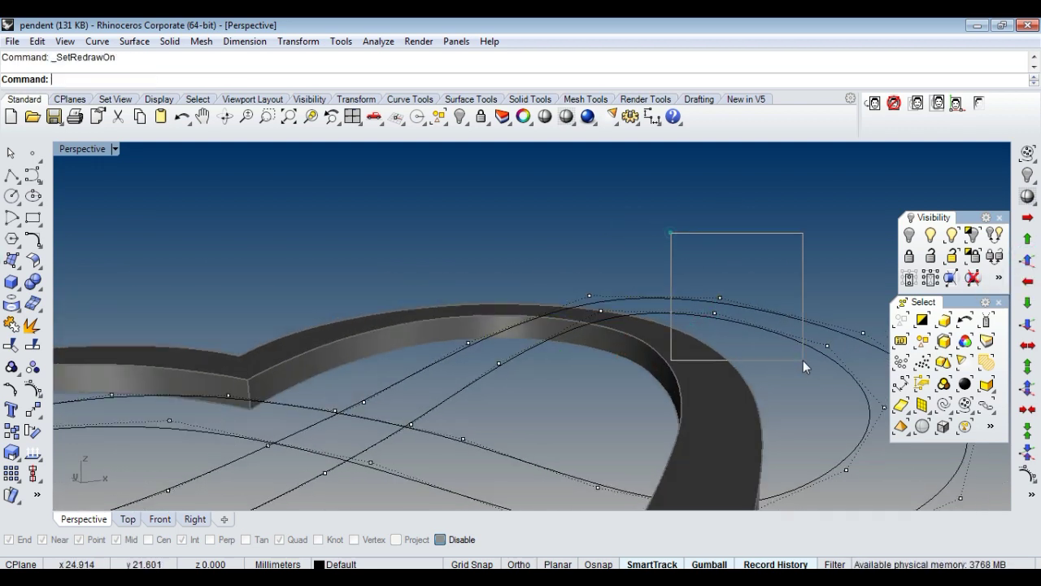
{"action": "right_click_drag", "start_coordinate": [756, 341], "coordinate": [715, 291]}
{"action": "left_click", "coordinate": [709, 286]}
{"action": "scroll", "coordinate": [629, 344], "scroll_direction": "up", "scroll_amount": 2}
{"action": "left_click", "coordinate": [639, 345]}
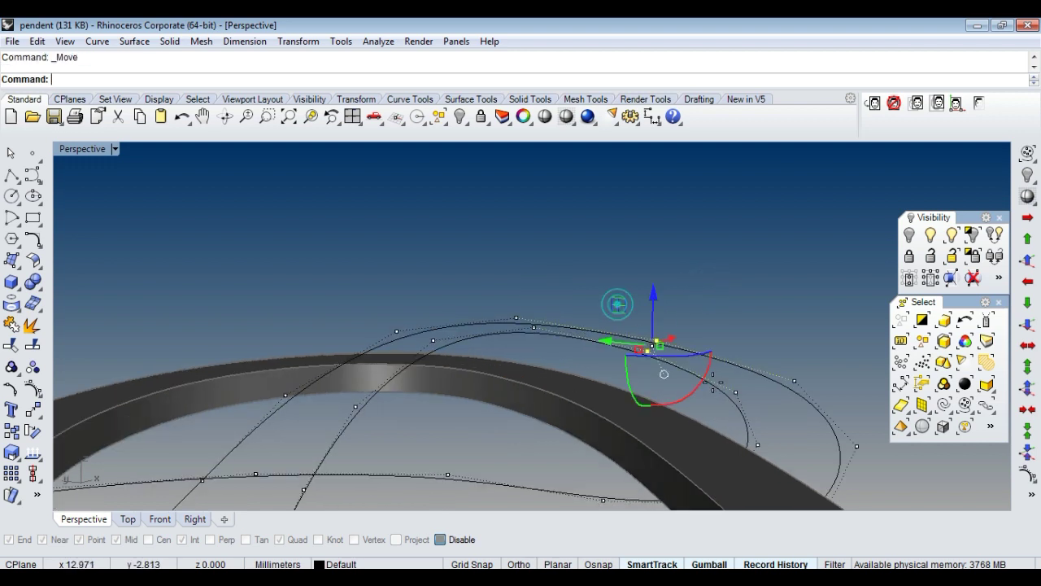
{"action": "left_click", "coordinate": [783, 299]}
{"action": "mouse_move", "coordinate": [783, 299]}
{"action": "right_mouse_down"}
{"action": "mouse_move", "coordinate": [693, 398]}
{"action": "mouse_move", "coordinate": [590, 392]}
{"action": "mouse_move", "coordinate": [722, 466]}
{"action": "mouse_move", "coordinate": [677, 400]}
{"action": "mouse_move", "coordinate": [645, 458]}
{"action": "mouse_move", "coordinate": [623, 425]}
{"action": "mouse_move", "coordinate": [654, 422]}
{"action": "mouse_move", "coordinate": [637, 431]}
{"action": "mouse_move", "coordinate": [633, 420]}
{"action": "right_mouse_up"}
{"action": "scroll", "coordinate": [670, 427], "scroll_direction": "down", "scroll_amount": 1}
{"action": "scroll", "coordinate": [646, 398], "scroll_direction": "up", "scroll_amount": 2}
{"action": "left_click", "coordinate": [640, 392]}
{"action": "left_click", "coordinate": [1035, 321]}
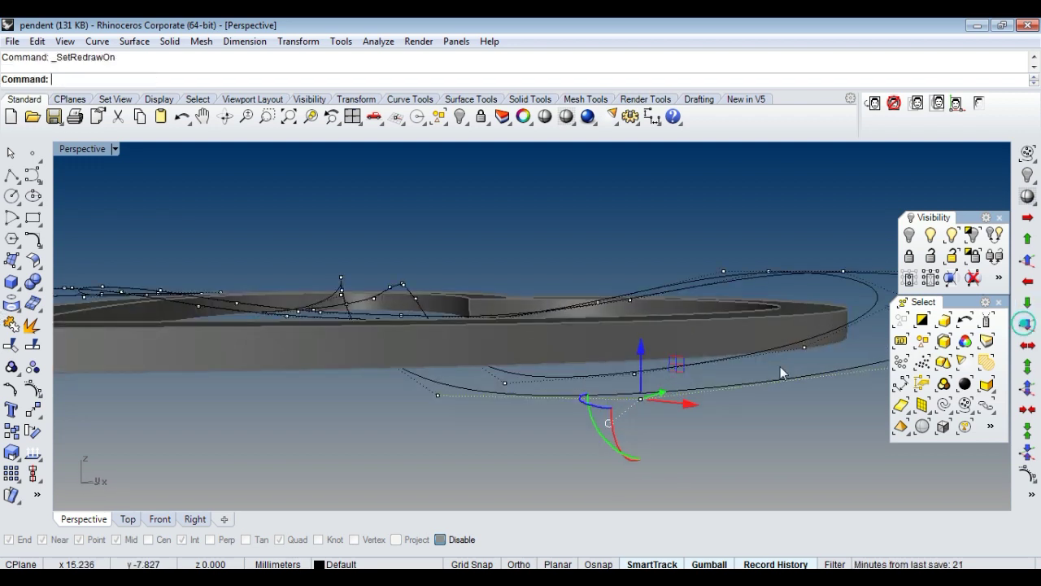
{"action": "left_click", "coordinate": [629, 384]}
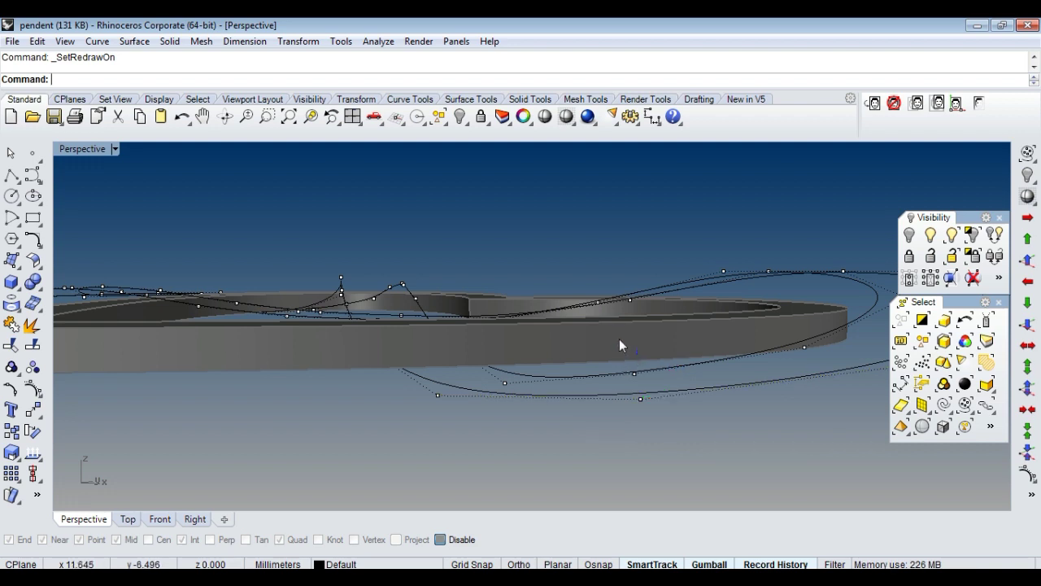
From above the heart, pick out groups of infinity-curve control points near the frame.
{"action": "mouse_move", "coordinate": [614, 370]}
{"action": "right_mouse_down"}
{"action": "mouse_move", "coordinate": [548, 348]}
{"action": "mouse_move", "coordinate": [592, 369]}
{"action": "mouse_move", "coordinate": [566, 351]}
{"action": "right_mouse_up"}
{"action": "scroll", "coordinate": [548, 347], "scroll_direction": "up", "scroll_amount": 3}
{"action": "scroll", "coordinate": [531, 368], "scroll_direction": "up", "scroll_amount": 3}
{"action": "left_click_drag", "start_coordinate": [533, 364], "coordinate": [598, 317]}
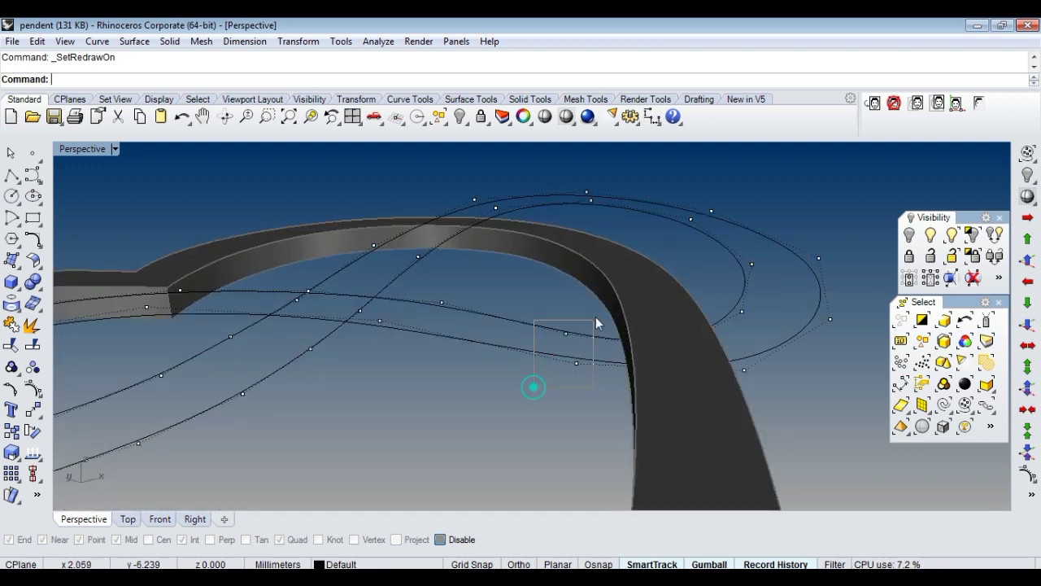
{"action": "mouse_move", "coordinate": [776, 366]}
{"action": "right_mouse_down"}
{"action": "mouse_move", "coordinate": [705, 387]}
{"action": "mouse_move", "coordinate": [604, 372]}
{"action": "mouse_move", "coordinate": [611, 349]}
{"action": "mouse_move", "coordinate": [690, 409]}
{"action": "mouse_move", "coordinate": [538, 325]}
{"action": "right_mouse_up"}
{"action": "left_click_drag", "start_coordinate": [538, 325], "coordinate": [763, 455]}
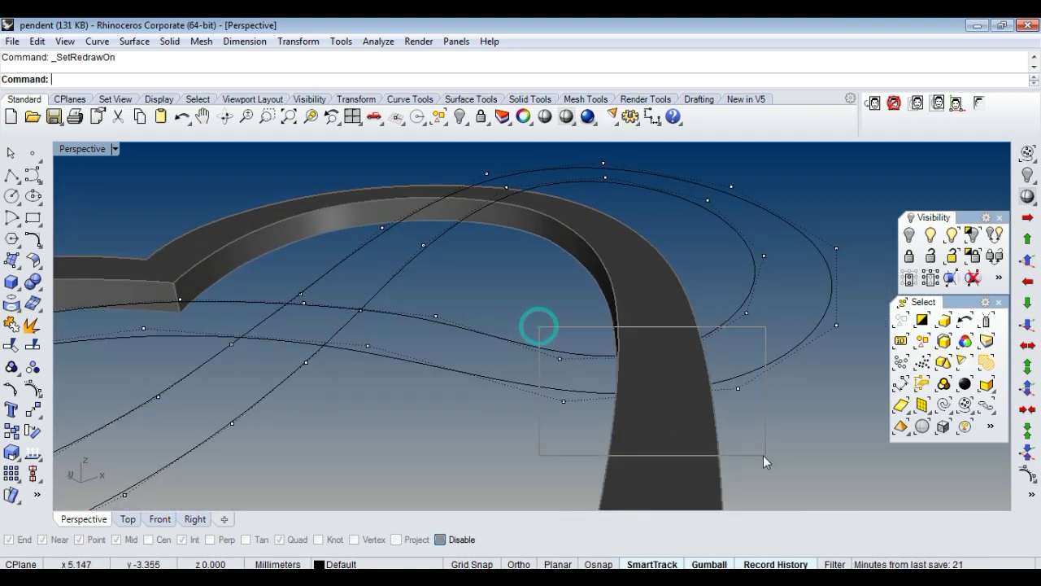
{"action": "mouse_move", "coordinate": [763, 455]}
{"action": "right_mouse_down"}
{"action": "mouse_move", "coordinate": [753, 431]}
{"action": "mouse_move", "coordinate": [770, 417]}
{"action": "mouse_move", "coordinate": [657, 395]}
{"action": "mouse_move", "coordinate": [551, 353]}
{"action": "mouse_move", "coordinate": [530, 371]}
{"action": "right_mouse_up"}
{"action": "left_click_drag", "start_coordinate": [530, 372], "coordinate": [601, 404]}
{"action": "mouse_move", "coordinate": [602, 399]}
{"action": "right_mouse_down"}
{"action": "mouse_move", "coordinate": [612, 378]}
{"action": "mouse_move", "coordinate": [635, 427]}
{"action": "mouse_move", "coordinate": [649, 416]}
{"action": "mouse_move", "coordinate": [427, 351]}
{"action": "mouse_move", "coordinate": [430, 322]}
{"action": "right_mouse_up"}
{"action": "key", "text": "Escape"}
Nudge a single infinity-curve control point vertically where it meets the frame.
{"action": "mouse_move", "coordinate": [509, 298]}
{"action": "right_mouse_down"}
{"action": "mouse_move", "coordinate": [520, 293]}
{"action": "mouse_move", "coordinate": [532, 323]}
{"action": "mouse_move", "coordinate": [468, 366]}
{"action": "right_mouse_up"}
{"action": "scroll", "coordinate": [469, 366], "scroll_direction": "down", "scroll_amount": 1}
{"action": "scroll", "coordinate": [468, 366], "scroll_direction": "up", "scroll_amount": 2}
{"action": "scroll", "coordinate": [463, 388], "scroll_direction": "up", "scroll_amount": 2}
{"action": "scroll", "coordinate": [473, 359], "scroll_direction": "up", "scroll_amount": 2}
{"action": "scroll", "coordinate": [473, 358], "scroll_direction": "down", "scroll_amount": 2}
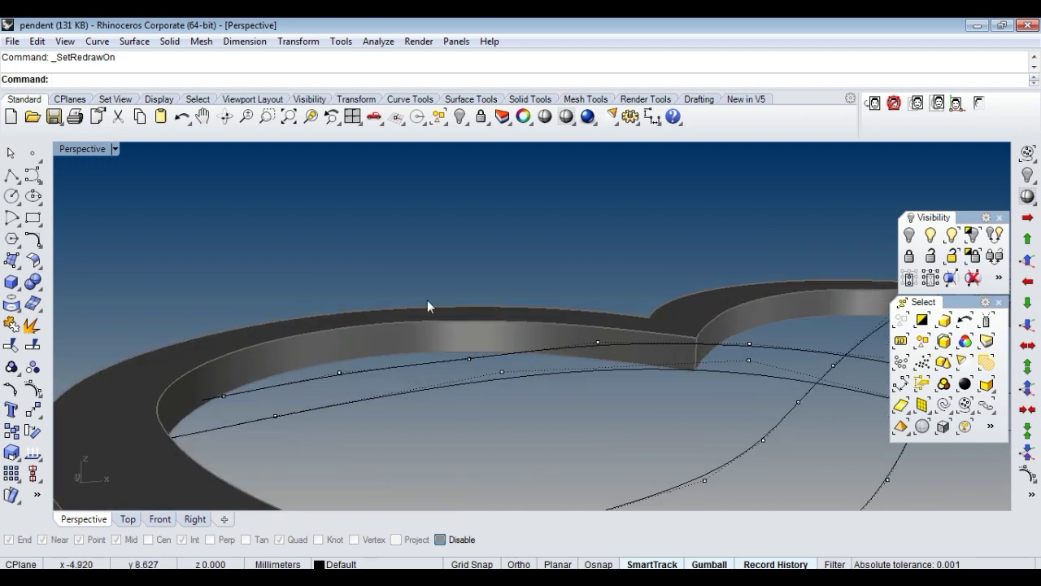
{"action": "left_click_drag", "start_coordinate": [428, 305], "coordinate": [512, 381]}
{"action": "mouse_move", "coordinate": [632, 204]}
{"action": "right_mouse_down"}
{"action": "mouse_move", "coordinate": [545, 279]}
{"action": "mouse_move", "coordinate": [497, 298]}
{"action": "right_mouse_up"}
{"action": "left_click_drag", "start_coordinate": [447, 290], "coordinate": [524, 409]}
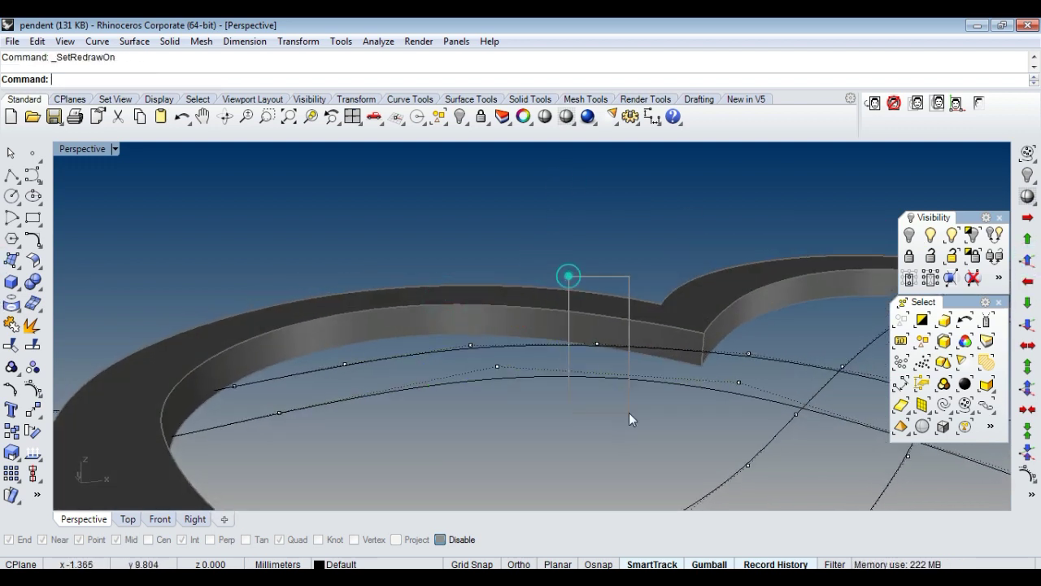
{"action": "left_click_drag", "start_coordinate": [567, 276], "coordinate": [627, 410]}
{"action": "left_click", "coordinate": [658, 410]}
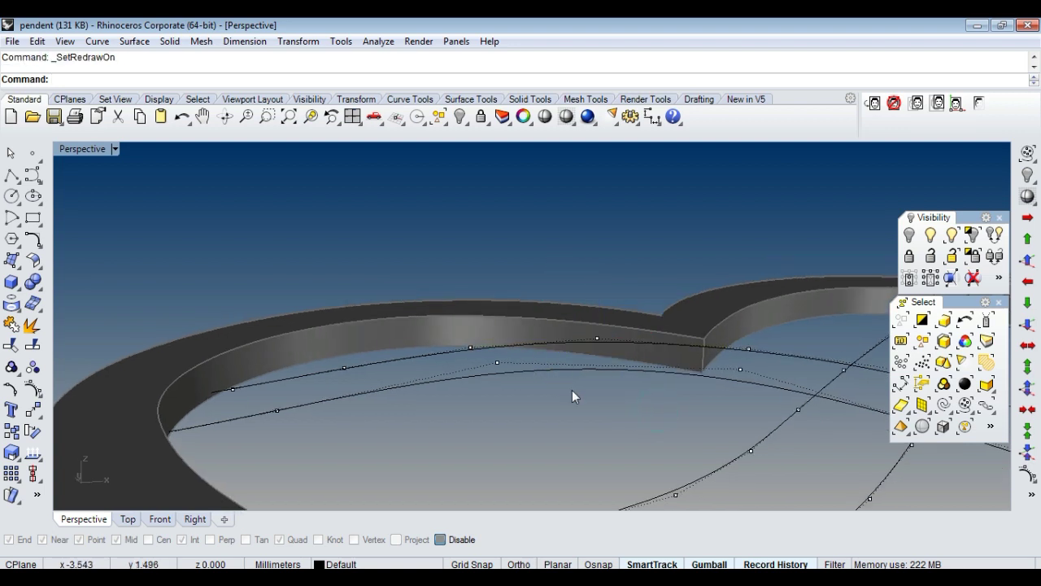
{"action": "right_click_drag", "start_coordinate": [572, 389], "coordinate": [507, 381]}
{"action": "left_click", "coordinate": [504, 353]}
{"action": "left_click", "coordinate": [1028, 324]}
Push the two control points beneath the frame further downward so the curve passes under it.
{"action": "mouse_move", "coordinate": [595, 277]}
{"action": "right_mouse_down"}
{"action": "mouse_move", "coordinate": [548, 236]}
{"action": "mouse_move", "coordinate": [534, 310]}
{"action": "mouse_move", "coordinate": [493, 303]}
{"action": "mouse_move", "coordinate": [551, 339]}
{"action": "mouse_move", "coordinate": [407, 328]}
{"action": "mouse_move", "coordinate": [390, 341]}
{"action": "right_mouse_up"}
{"action": "left_click_drag", "start_coordinate": [390, 341], "coordinate": [477, 247]}
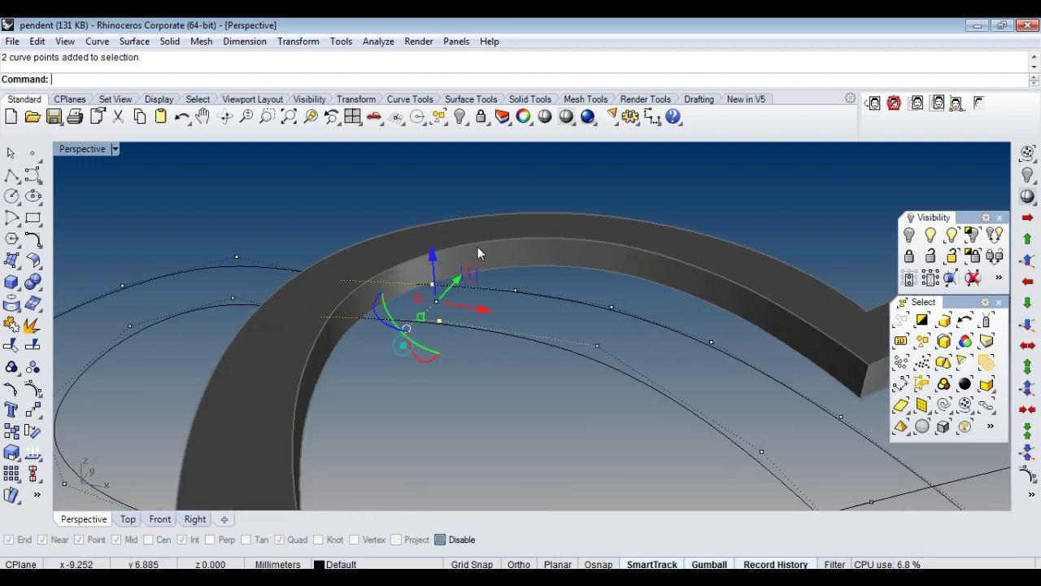
{"action": "left_click", "coordinate": [1027, 323]}
{"action": "left_click", "coordinate": [511, 383]}
{"action": "right_click_drag", "start_coordinate": [511, 383], "coordinate": [491, 316]}
{"action": "left_click", "coordinate": [519, 287]}
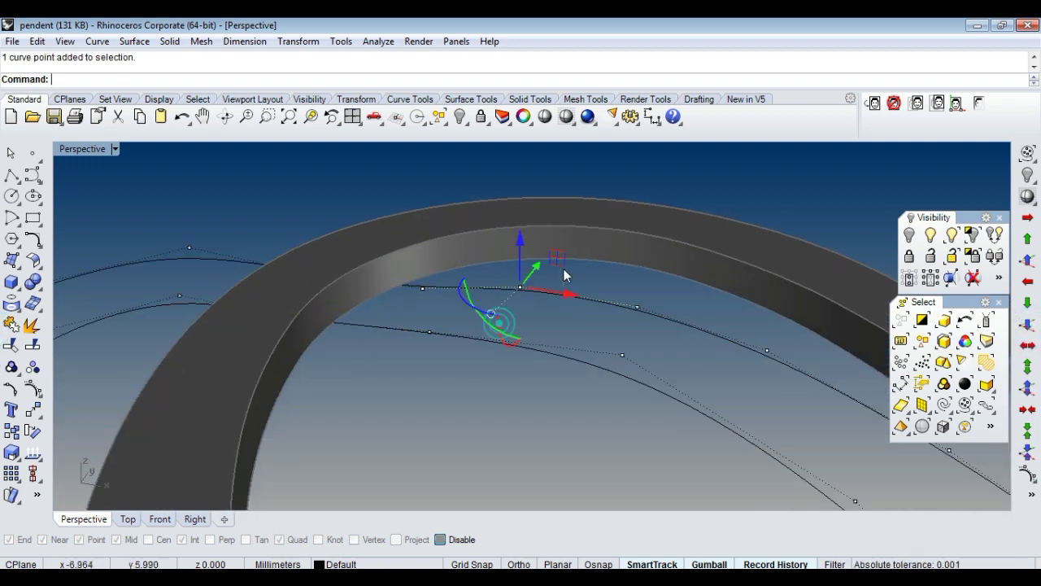
{"action": "right_click_drag", "start_coordinate": [573, 393], "coordinate": [590, 297]}
{"action": "left_click_drag", "start_coordinate": [589, 296], "coordinate": [672, 368]}
{"action": "left_click_drag", "start_coordinate": [562, 279], "coordinate": [665, 349]}
{"action": "left_click", "coordinate": [695, 422]}
Drag an outer-loop control point to reshape the loop, then check the reference photo.
{"action": "mouse_move", "coordinate": [695, 422]}
{"action": "right_mouse_down"}
{"action": "mouse_move", "coordinate": [576, 340]}
{"action": "mouse_move", "coordinate": [648, 331]}
{"action": "mouse_move", "coordinate": [630, 324]}
{"action": "mouse_move", "coordinate": [495, 346]}
{"action": "mouse_move", "coordinate": [273, 241]}
{"action": "right_mouse_up"}
{"action": "left_click_drag", "start_coordinate": [274, 242], "coordinate": [350, 349]}
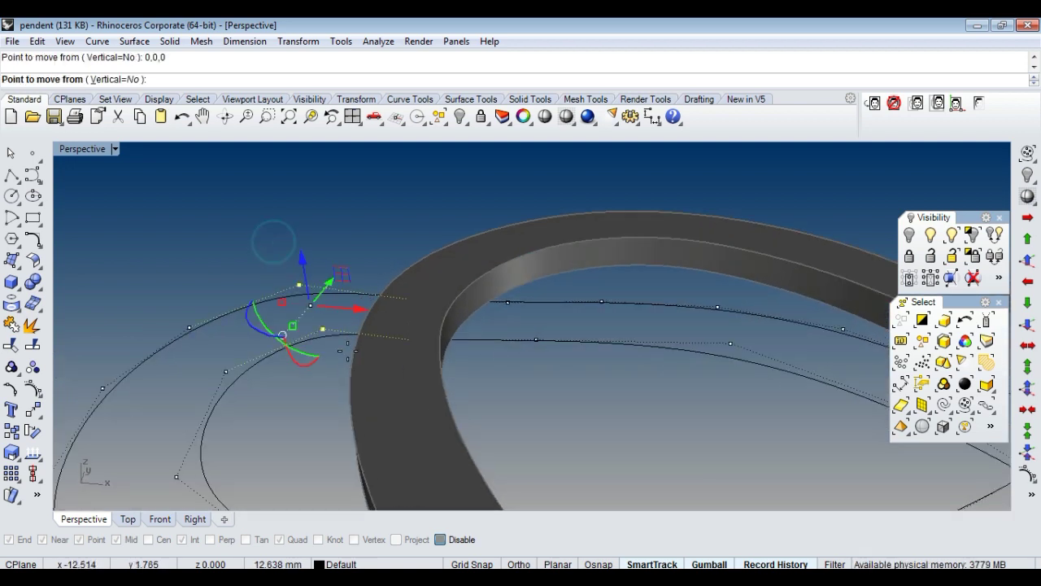
{"action": "right_click_drag", "start_coordinate": [350, 350], "coordinate": [457, 341]}
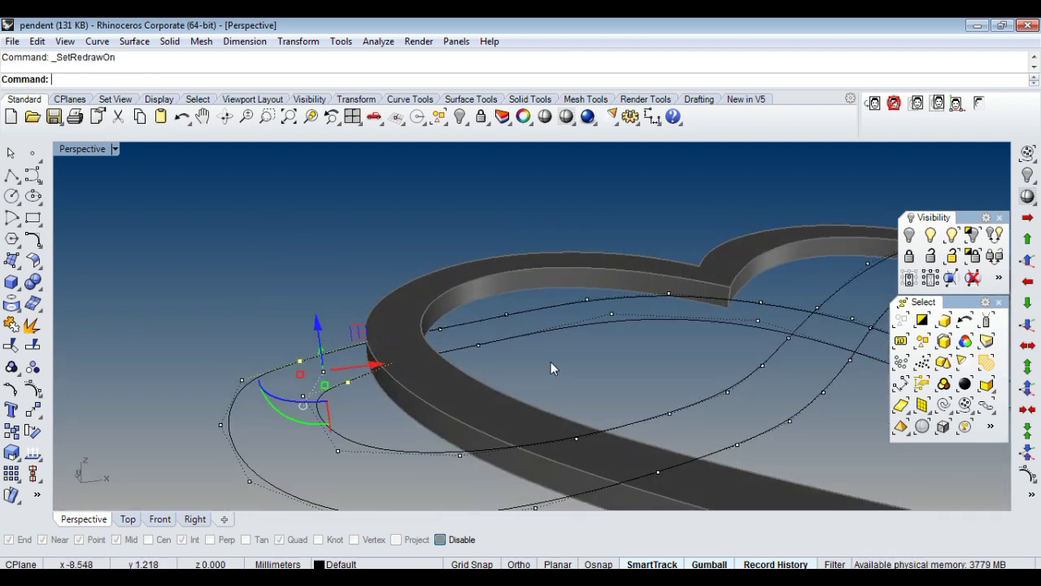
{"action": "scroll", "coordinate": [550, 368], "scroll_direction": "down", "scroll_amount": 5}
{"action": "mouse_move", "coordinate": [551, 369]}
{"action": "right_mouse_down"}
{"action": "mouse_move", "coordinate": [472, 344]}
{"action": "mouse_move", "coordinate": [517, 384]}
{"action": "right_mouse_up"}
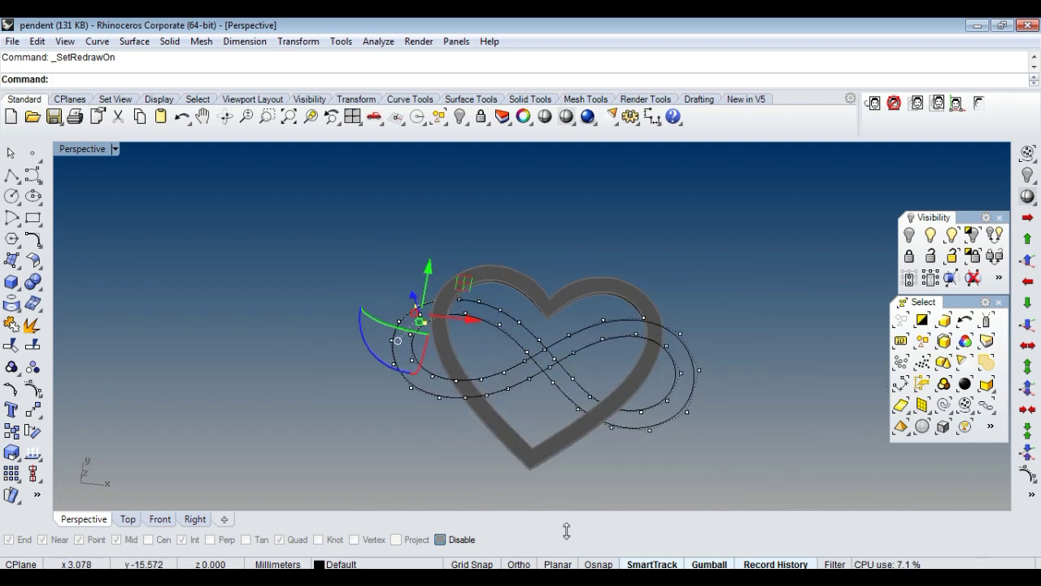
{"action": "key", "text": "alt+Tab"}
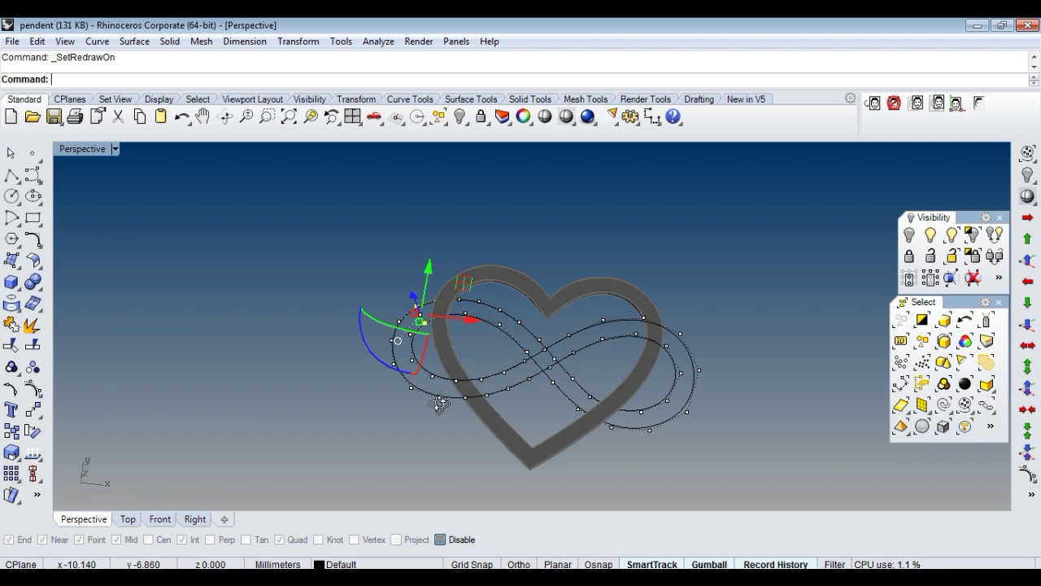
Shift curve points and a group of three control points near the frame edge.
{"action": "mouse_move", "coordinate": [421, 400]}
{"action": "right_mouse_down"}
{"action": "mouse_move", "coordinate": [637, 426]}
{"action": "mouse_move", "coordinate": [651, 379]}
{"action": "mouse_move", "coordinate": [646, 312]}
{"action": "right_mouse_up"}
{"action": "left_click", "coordinate": [667, 321]}
{"action": "right_click_drag", "start_coordinate": [507, 370], "coordinate": [536, 358]}
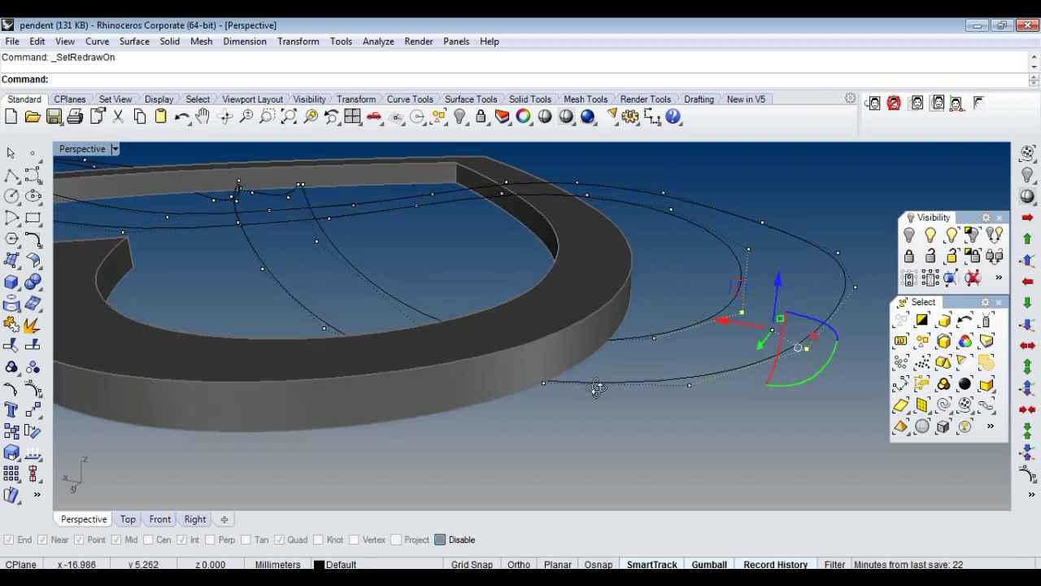
{"action": "scroll", "coordinate": [526, 337], "scroll_direction": "up", "scroll_amount": 5}
{"action": "left_click", "coordinate": [526, 338]}
{"action": "right_click_drag", "start_coordinate": [672, 475], "coordinate": [632, 406]}
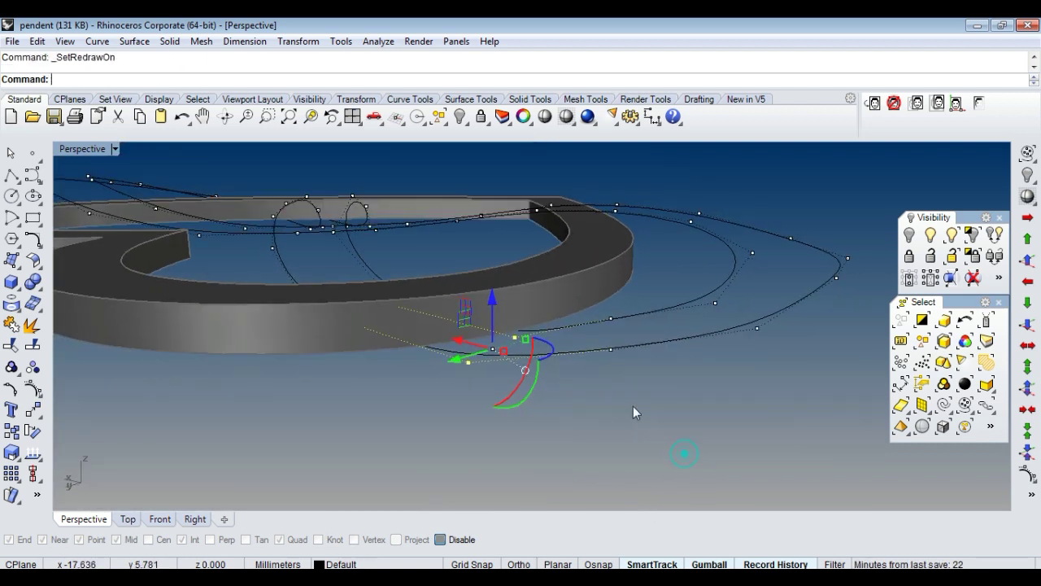
{"action": "left_click", "coordinate": [594, 389]}
{"action": "left_click_drag", "start_coordinate": [606, 382], "coordinate": [618, 357]}
{"action": "right_click_drag", "start_coordinate": [738, 395], "coordinate": [554, 376]}
{"action": "left_click_drag", "start_coordinate": [553, 376], "coordinate": [547, 405]}
{"action": "mouse_move", "coordinate": [546, 404]}
{"action": "right_mouse_down"}
{"action": "mouse_move", "coordinate": [656, 396]}
{"action": "mouse_move", "coordinate": [580, 440]}
{"action": "right_mouse_up"}
{"action": "left_click_drag", "start_coordinate": [579, 440], "coordinate": [698, 339]}
{"action": "mouse_move", "coordinate": [699, 339]}
{"action": "right_mouse_down"}
{"action": "mouse_move", "coordinate": [633, 435]}
{"action": "mouse_move", "coordinate": [560, 405]}
{"action": "right_mouse_up"}
{"action": "left_click", "coordinate": [634, 435]}
Check control points below the frame from edge-on and top views.
{"action": "right_click_drag", "start_coordinate": [416, 374], "coordinate": [355, 441]}
{"action": "left_click_drag", "start_coordinate": [287, 442], "coordinate": [424, 374]}
{"action": "mouse_move", "coordinate": [672, 412]}
{"action": "right_mouse_down"}
{"action": "mouse_move", "coordinate": [662, 286]}
{"action": "mouse_move", "coordinate": [508, 350]}
{"action": "right_mouse_up"}
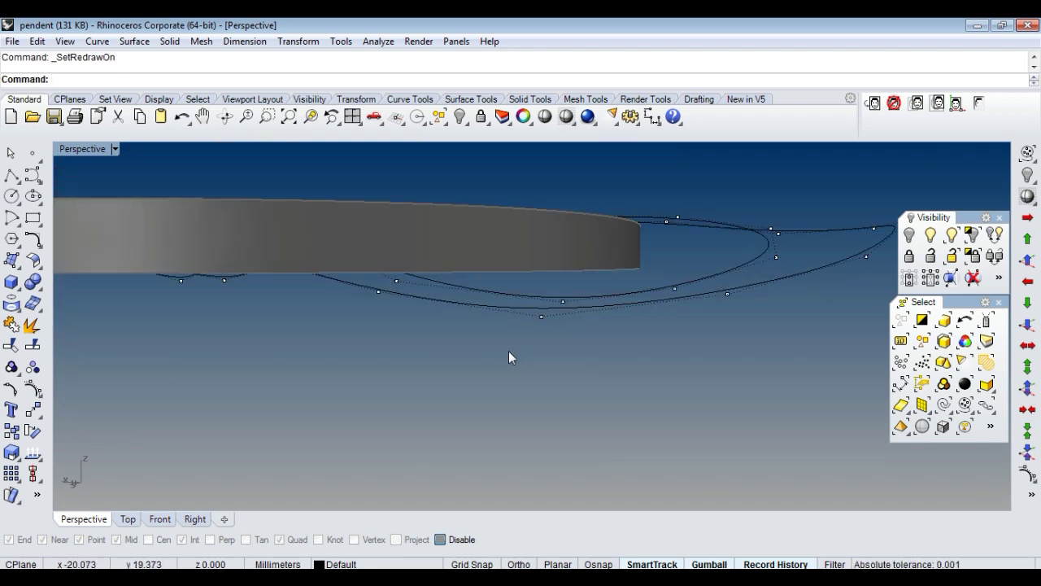
{"action": "left_click_drag", "start_coordinate": [508, 351], "coordinate": [611, 285]}
{"action": "left_click", "coordinate": [680, 358]}
{"action": "mouse_move", "coordinate": [681, 358]}
{"action": "right_mouse_down"}
{"action": "mouse_move", "coordinate": [634, 354]}
{"action": "mouse_move", "coordinate": [591, 290]}
{"action": "right_mouse_up"}
{"action": "mouse_move", "coordinate": [744, 387]}
{"action": "right_mouse_down"}
{"action": "mouse_move", "coordinate": [646, 327]}
{"action": "mouse_move", "coordinate": [625, 377]}
{"action": "right_mouse_up"}
{"action": "left_click_drag", "start_coordinate": [624, 377], "coordinate": [794, 342]}
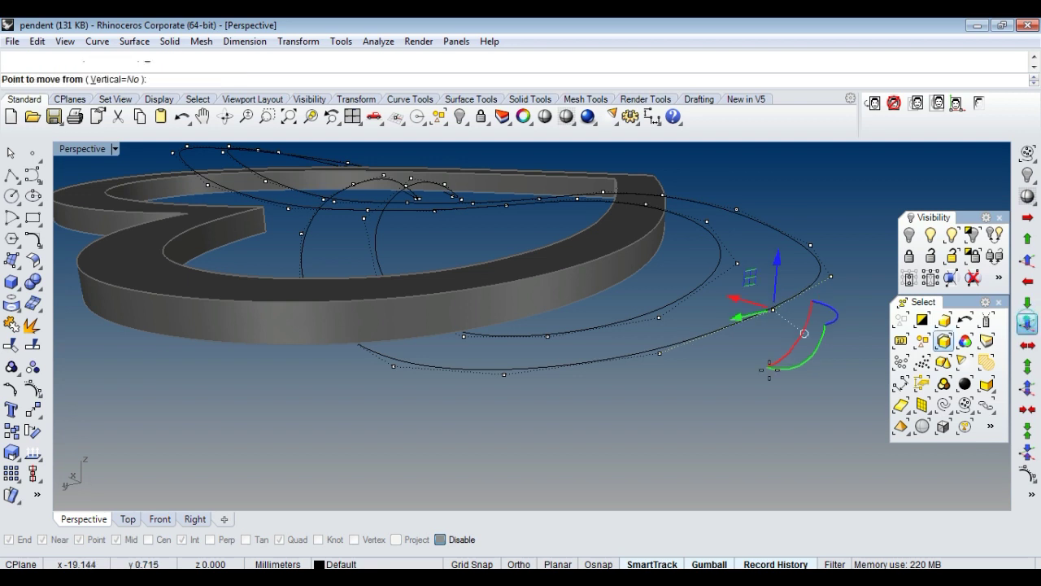
{"action": "right_click_drag", "start_coordinate": [767, 367], "coordinate": [690, 370]}
{"action": "left_click", "coordinate": [690, 372]}
{"action": "left_click_drag", "start_coordinate": [593, 348], "coordinate": [686, 302]}
{"action": "left_click", "coordinate": [469, 360]}
Drag another control point to shift the curve over the top of the frame.
{"action": "scroll", "coordinate": [470, 355], "scroll_direction": "up", "scroll_amount": 2}
{"action": "left_click_drag", "start_coordinate": [489, 356], "coordinate": [599, 307]}
{"action": "mouse_move", "coordinate": [701, 359]}
{"action": "right_mouse_down"}
{"action": "mouse_move", "coordinate": [718, 352]}
{"action": "mouse_move", "coordinate": [668, 339]}
{"action": "right_mouse_up"}
{"action": "left_click_drag", "start_coordinate": [644, 335], "coordinate": [742, 249]}
{"action": "left_click", "coordinate": [780, 336]}
{"action": "mouse_move", "coordinate": [360, 344]}
{"action": "right_mouse_down"}
{"action": "mouse_move", "coordinate": [412, 342]}
{"action": "mouse_move", "coordinate": [459, 357]}
{"action": "right_mouse_up"}
{"action": "left_click_drag", "start_coordinate": [281, 404], "coordinate": [358, 352]}
{"action": "left_click", "coordinate": [496, 358]}
{"action": "left_click_drag", "start_coordinate": [599, 411], "coordinate": [675, 349]}
{"action": "left_click", "coordinate": [731, 414]}
Nudge four control points vertically to finish the over-under weave.
{"action": "mouse_move", "coordinate": [731, 414]}
{"action": "right_mouse_down"}
{"action": "mouse_move", "coordinate": [609, 366]}
{"action": "mouse_move", "coordinate": [716, 325]}
{"action": "mouse_move", "coordinate": [703, 367]}
{"action": "mouse_move", "coordinate": [727, 325]}
{"action": "mouse_move", "coordinate": [755, 333]}
{"action": "mouse_move", "coordinate": [520, 351]}
{"action": "mouse_move", "coordinate": [488, 322]}
{"action": "mouse_move", "coordinate": [479, 365]}
{"action": "mouse_move", "coordinate": [454, 331]}
{"action": "right_mouse_up"}
{"action": "left_click_drag", "start_coordinate": [454, 331], "coordinate": [647, 459]}
{"action": "left_click", "coordinate": [1026, 260]}
{"action": "right_click_drag", "start_coordinate": [653, 288], "coordinate": [745, 313]}
{"action": "key", "text": "Escape"}
{"action": "mouse_move", "coordinate": [543, 320]}
{"action": "right_mouse_down"}
{"action": "mouse_move", "coordinate": [570, 318]}
{"action": "mouse_move", "coordinate": [642, 269]}
{"action": "mouse_move", "coordinate": [505, 320]}
{"action": "mouse_move", "coordinate": [451, 318]}
{"action": "mouse_move", "coordinate": [499, 309]}
{"action": "mouse_move", "coordinate": [414, 312]}
{"action": "right_mouse_up"}
{"action": "left_click", "coordinate": [422, 312]}
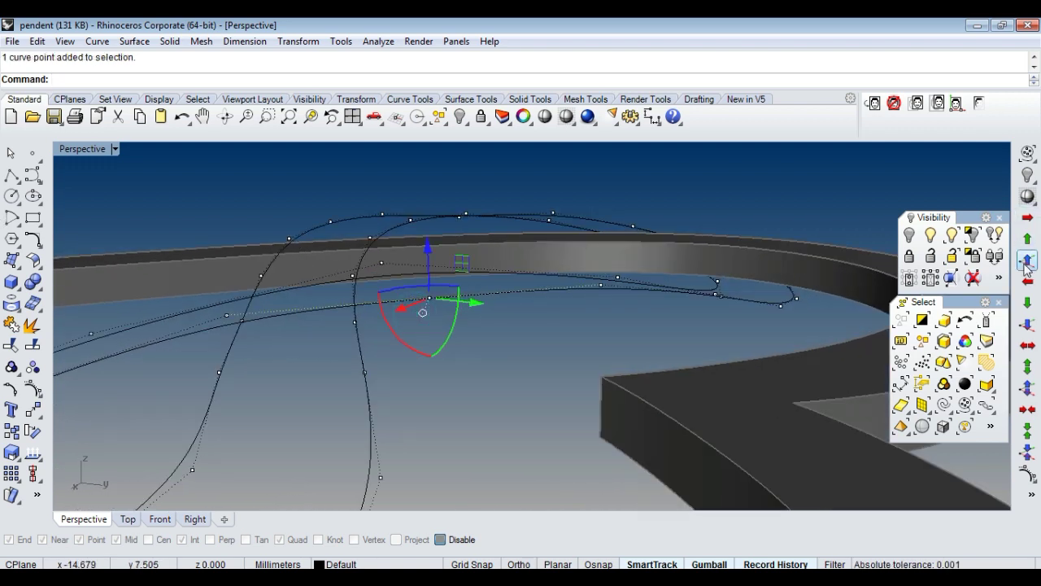
{"action": "key", "text": "Escape"}
{"action": "mouse_move", "coordinate": [552, 338]}
{"action": "right_mouse_down"}
{"action": "mouse_move", "coordinate": [533, 347]}
{"action": "mouse_move", "coordinate": [494, 332]}
{"action": "mouse_move", "coordinate": [569, 323]}
{"action": "mouse_move", "coordinate": [504, 326]}
{"action": "mouse_move", "coordinate": [639, 330]}
{"action": "mouse_move", "coordinate": [670, 349]}
{"action": "mouse_move", "coordinate": [709, 345]}
{"action": "mouse_move", "coordinate": [631, 341]}
{"action": "mouse_move", "coordinate": [566, 293]}
{"action": "mouse_move", "coordinate": [690, 365]}
{"action": "mouse_move", "coordinate": [649, 398]}
{"action": "mouse_move", "coordinate": [579, 365]}
{"action": "mouse_move", "coordinate": [651, 258]}
{"action": "mouse_move", "coordinate": [644, 289]}
{"action": "right_mouse_up"}
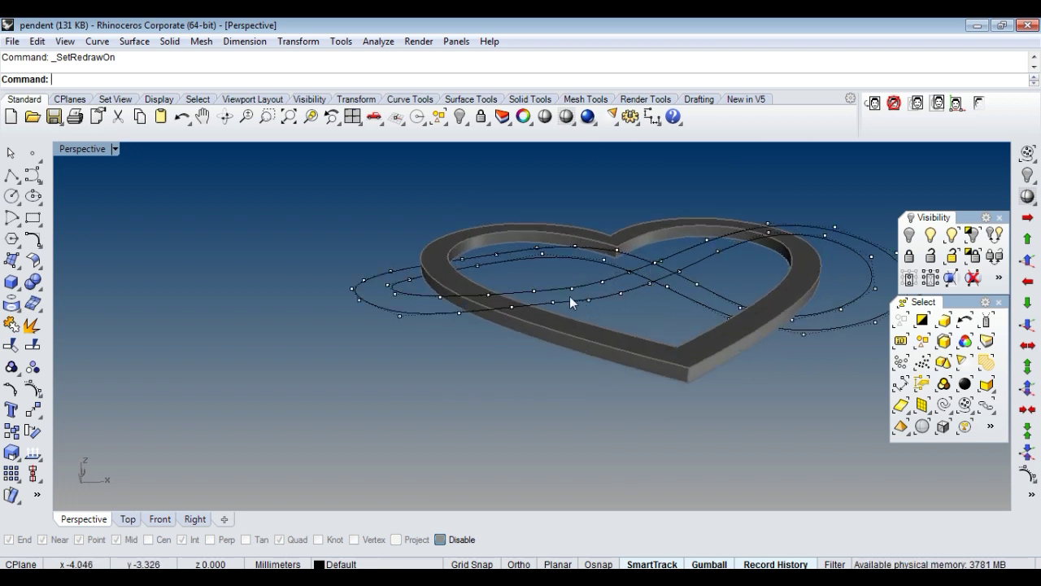
Select both infinity curves and try a Loft between them, then cancel it.
{"action": "mouse_move", "coordinate": [496, 303]}
{"action": "right_mouse_down"}
{"action": "mouse_move", "coordinate": [584, 340]}
{"action": "mouse_move", "coordinate": [555, 325]}
{"action": "right_mouse_up"}
{"action": "left_click_drag", "start_coordinate": [556, 325], "coordinate": [528, 287]}
{"action": "type", "text": "loft"}
{"action": "key", "text": "Return"}
{"action": "key", "text": "Return"}
{"action": "key", "text": "Escape"}
{"action": "mouse_move", "coordinate": [529, 305]}
{"action": "right_mouse_down"}
{"action": "mouse_move", "coordinate": [493, 318]}
{"action": "mouse_move", "coordinate": [528, 400]}
{"action": "mouse_move", "coordinate": [579, 340]}
{"action": "right_mouse_up"}
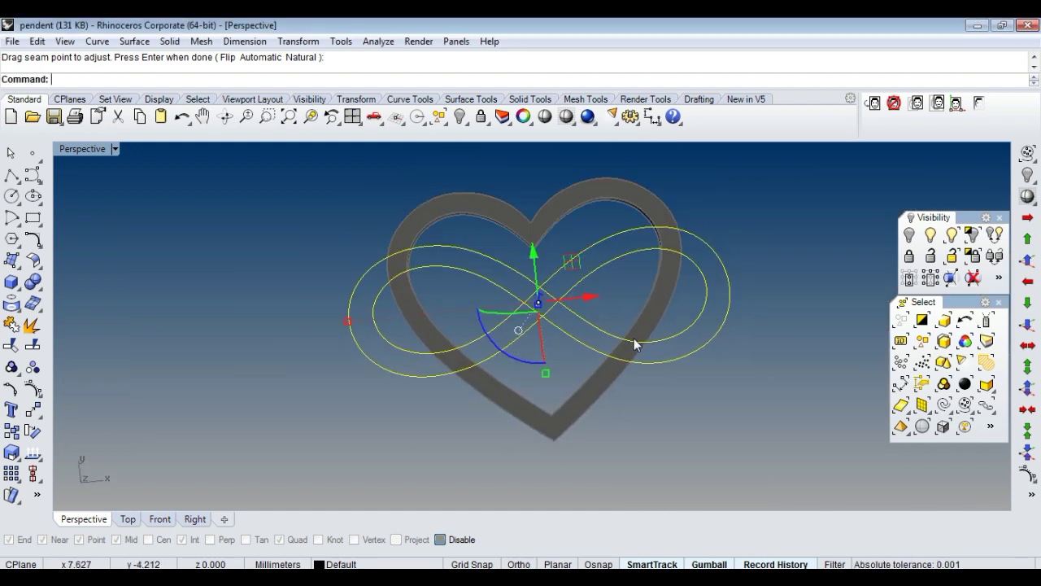
{"action": "scroll", "coordinate": [659, 344], "scroll_direction": "up", "scroll_amount": 2}
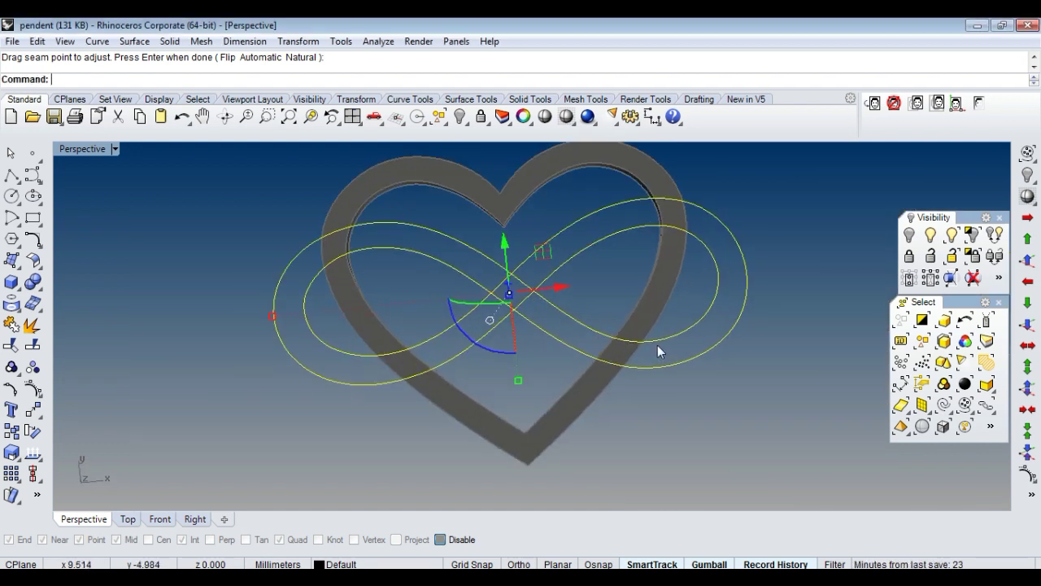
{"action": "key", "text": "Escape"}
Draw a profile line from the inner to the outer curve and Sweep2 it along both rails.
{"action": "type", "text": "line"}
{"action": "key", "text": "Return"}
{"action": "scroll", "coordinate": [736, 301], "scroll_direction": "up", "scroll_amount": 3}
{"action": "left_click", "coordinate": [712, 268]}
{"action": "left_click", "coordinate": [758, 268]}
{"action": "left_click", "coordinate": [744, 269]}
{"action": "type", "text": "s2"}
{"action": "key", "text": "Return"}
{"action": "scroll", "coordinate": [700, 383], "scroll_direction": "down", "scroll_amount": 4}
{"action": "mouse_move", "coordinate": [699, 387]}
{"action": "right_mouse_down"}
{"action": "mouse_move", "coordinate": [702, 279]}
{"action": "mouse_move", "coordinate": [703, 317]}
{"action": "right_mouse_up"}
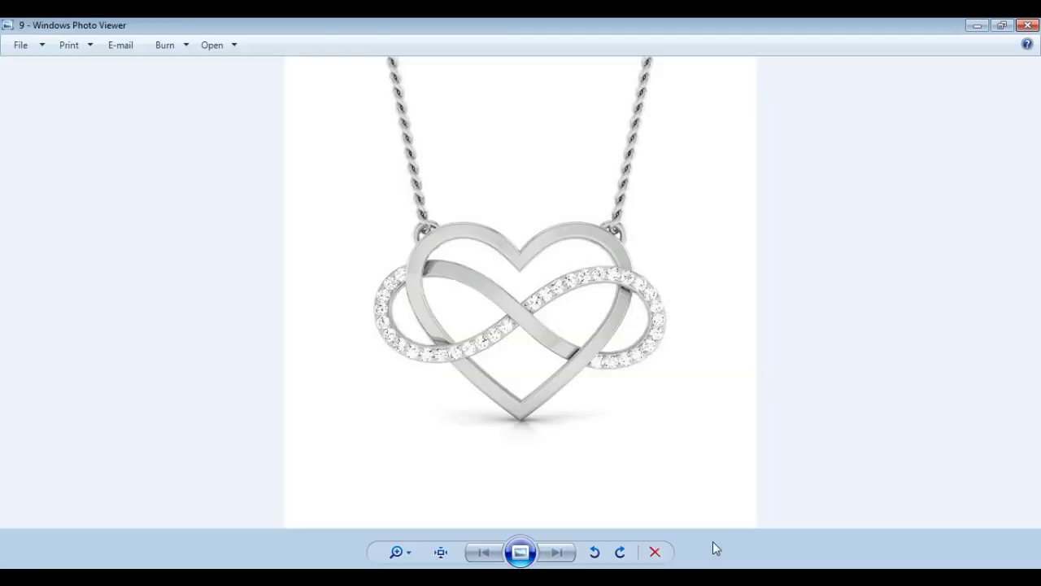
Shrink the photo viewer and switch back and forth to compare the photo with the model.
{"action": "left_click", "coordinate": [1002, 25]}
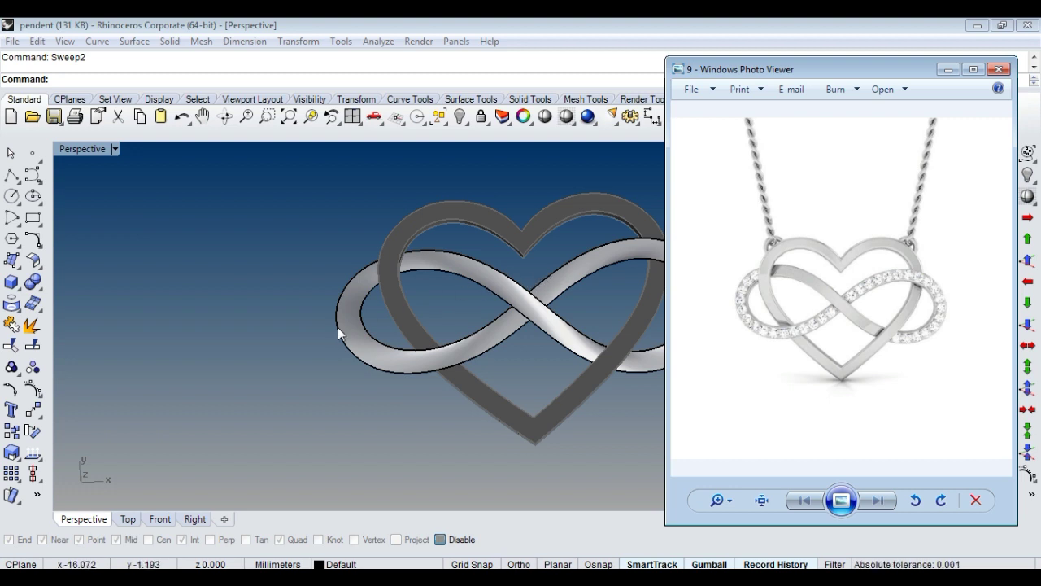
{"action": "left_click", "coordinate": [401, 313]}
{"action": "scroll", "coordinate": [352, 325], "scroll_direction": "down", "scroll_amount": 2}
{"action": "scroll", "coordinate": [446, 351], "scroll_direction": "up", "scroll_amount": 2}
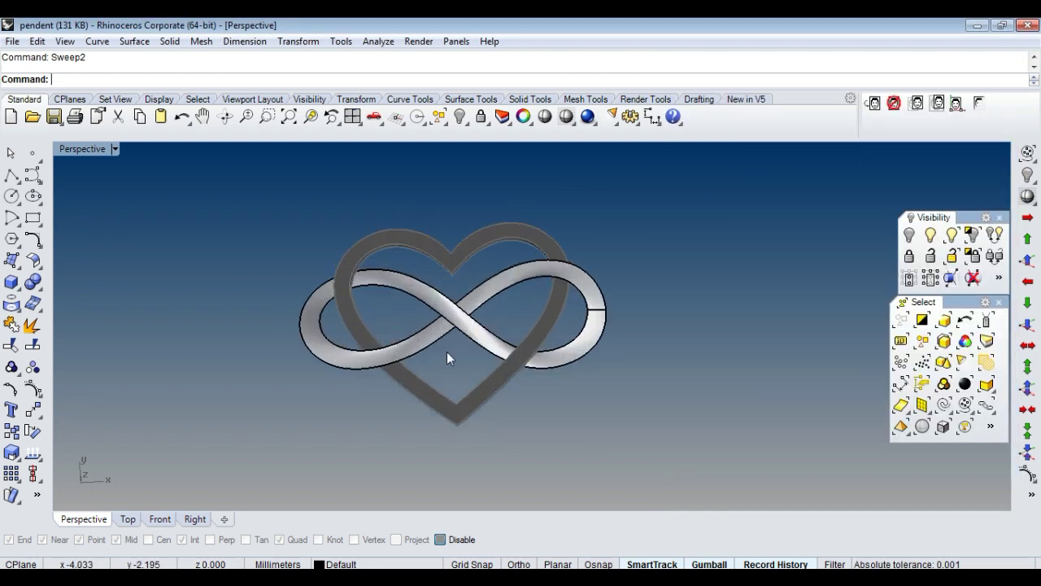
{"action": "key", "text": "alt+Tab"}
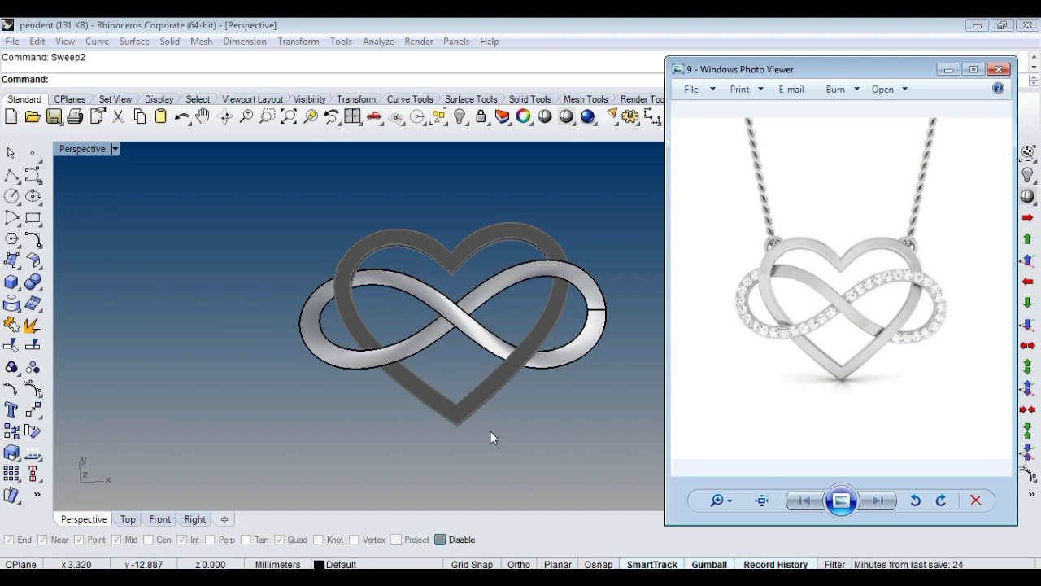
{"action": "mouse_move", "coordinate": [490, 430]}
{"action": "right_mouse_down"}
{"action": "mouse_move", "coordinate": [488, 346]}
{"action": "mouse_move", "coordinate": [488, 363]}
{"action": "right_mouse_up"}
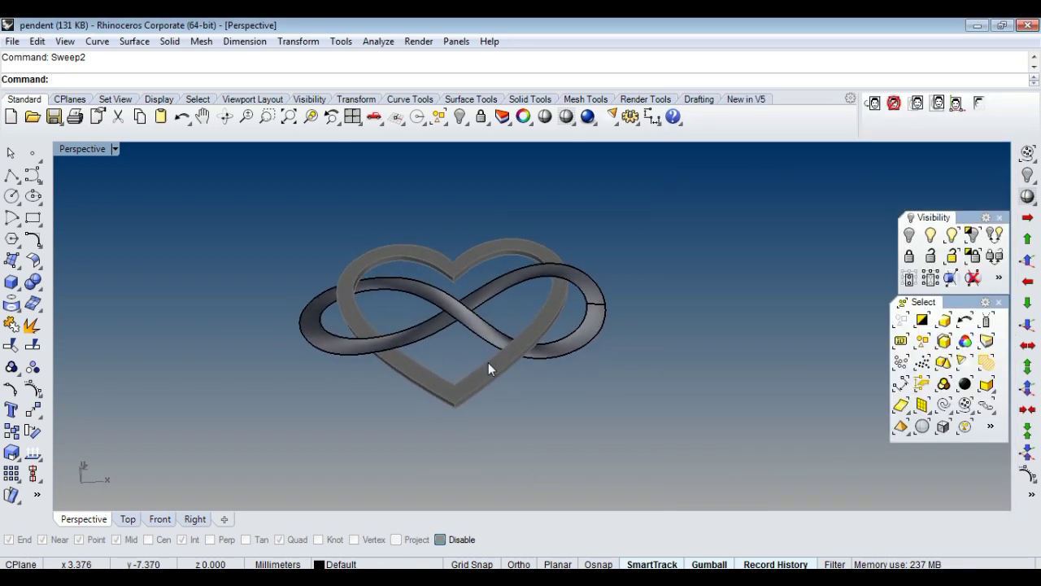
{"action": "key", "text": "alt+Tab"}
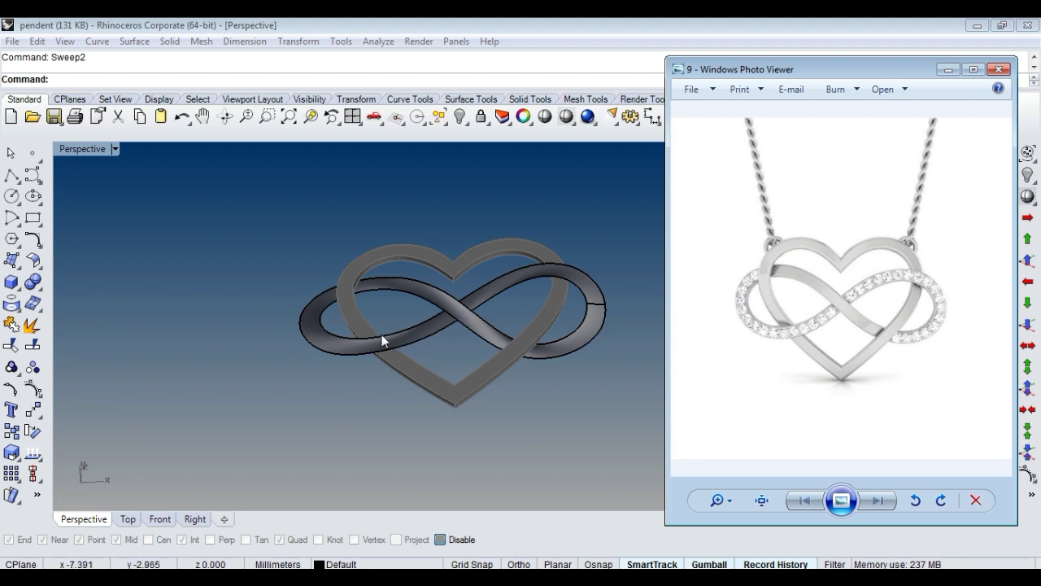
Maximize then minimize the photo viewer and view the model edge-on.
{"action": "left_click", "coordinate": [973, 69]}
{"action": "left_click", "coordinate": [979, 25]}
{"action": "left_click", "coordinate": [397, 290]}
{"action": "mouse_move", "coordinate": [409, 411]}
{"action": "right_mouse_down"}
{"action": "mouse_move", "coordinate": [617, 310]}
{"action": "mouse_move", "coordinate": [521, 310]}
{"action": "right_mouse_up"}
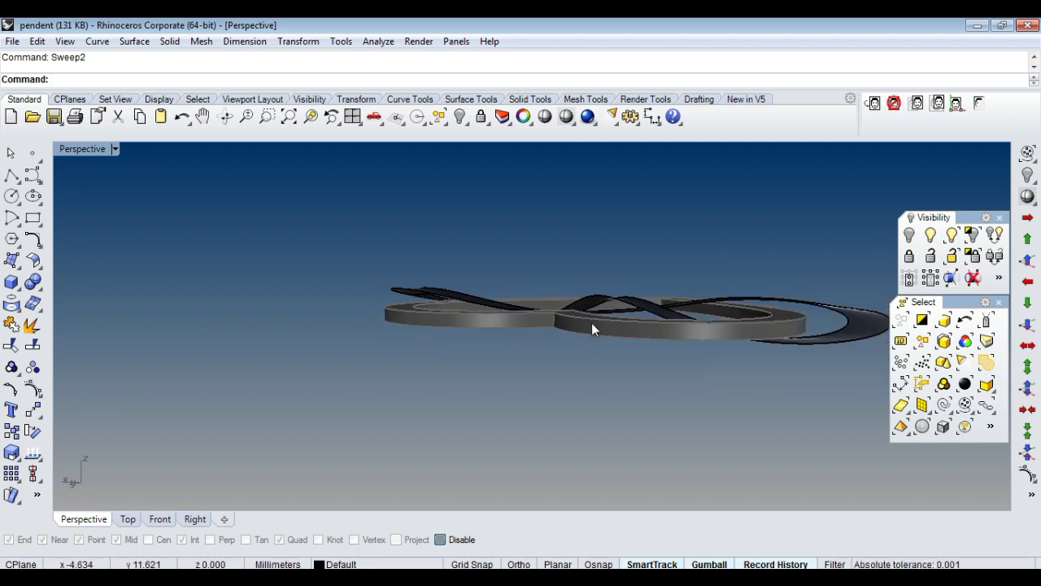
Delete the swept infinity band surface from the pendant.
{"action": "right_click_drag", "start_coordinate": [520, 311], "coordinate": [714, 330]}
{"action": "scroll", "coordinate": [658, 327], "scroll_direction": "up", "scroll_amount": 3}
{"action": "left_click", "coordinate": [693, 310]}
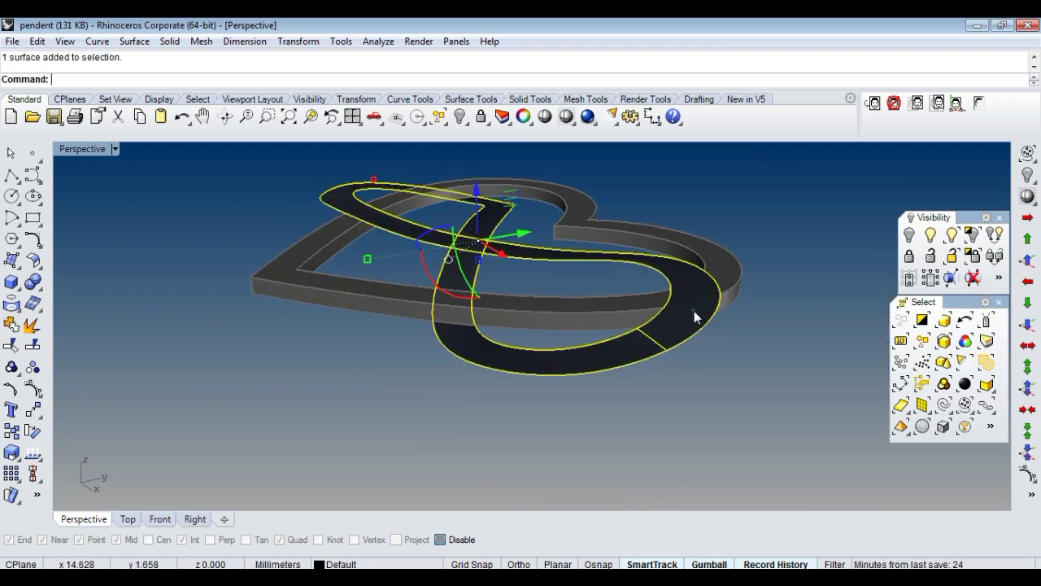
{"action": "key", "text": "Delete"}
Select both infinity curves and turn on their control points with F10.
{"action": "left_click", "coordinate": [612, 383]}
{"action": "mouse_move", "coordinate": [627, 366]}
{"action": "right_mouse_down"}
{"action": "mouse_move", "coordinate": [604, 358]}
{"action": "mouse_move", "coordinate": [568, 260]}
{"action": "right_mouse_up"}
{"action": "key", "text": "F10"}
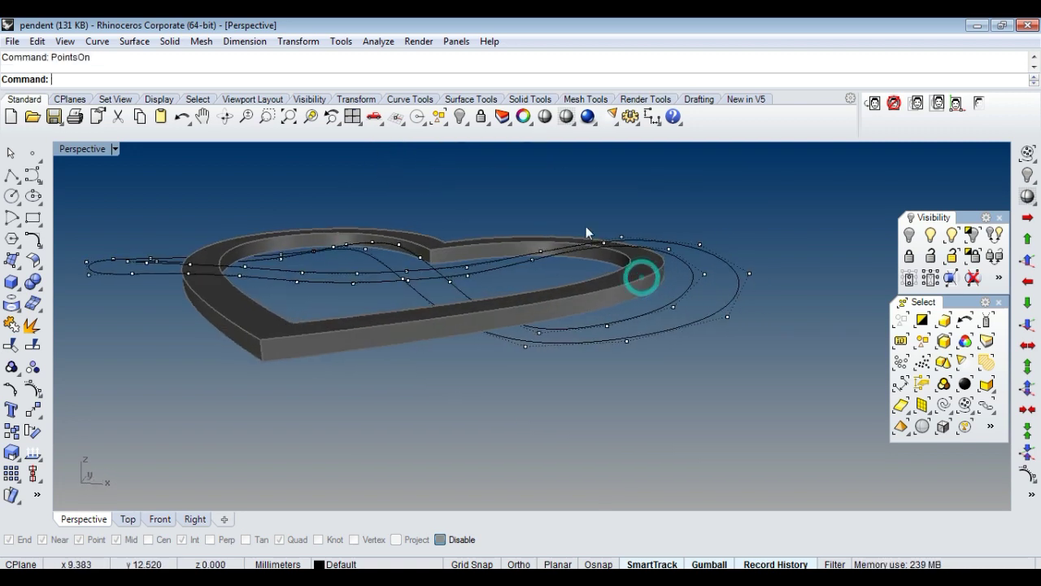
{"action": "scroll", "coordinate": [568, 260], "scroll_direction": "up", "scroll_amount": 3}
{"action": "scroll", "coordinate": [532, 248], "scroll_direction": "up", "scroll_amount": 3}
Pick control points around the right and outer loops of the infinity curves.
{"action": "left_click_drag", "start_coordinate": [586, 272], "coordinate": [539, 228]}
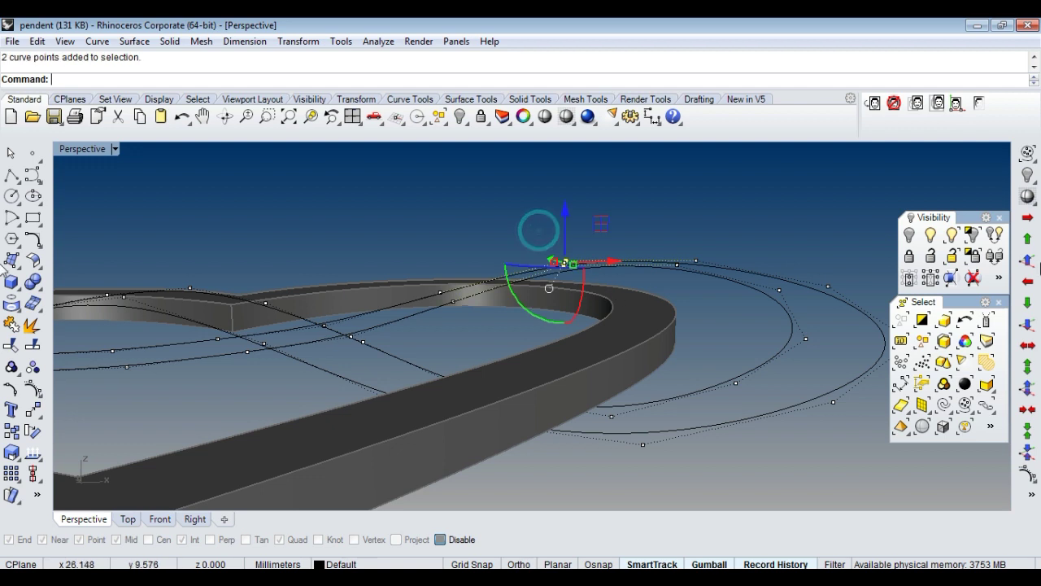
{"action": "left_click", "coordinate": [1026, 321]}
{"action": "left_click", "coordinate": [650, 221]}
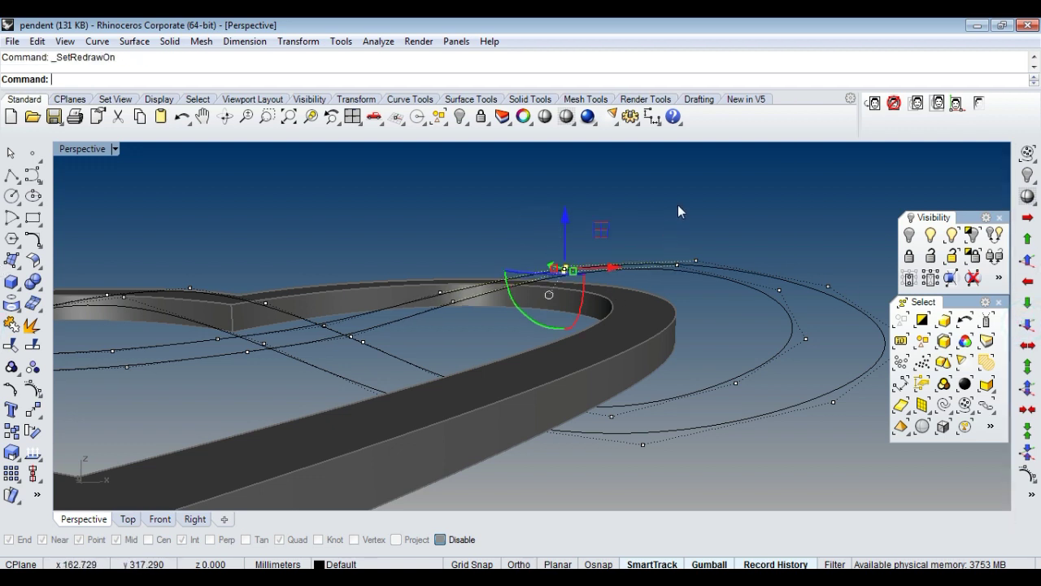
{"action": "right_click_drag", "start_coordinate": [677, 204], "coordinate": [701, 232]}
{"action": "left_click_drag", "start_coordinate": [583, 211], "coordinate": [667, 277]}
{"action": "left_click_drag", "start_coordinate": [688, 239], "coordinate": [732, 279]}
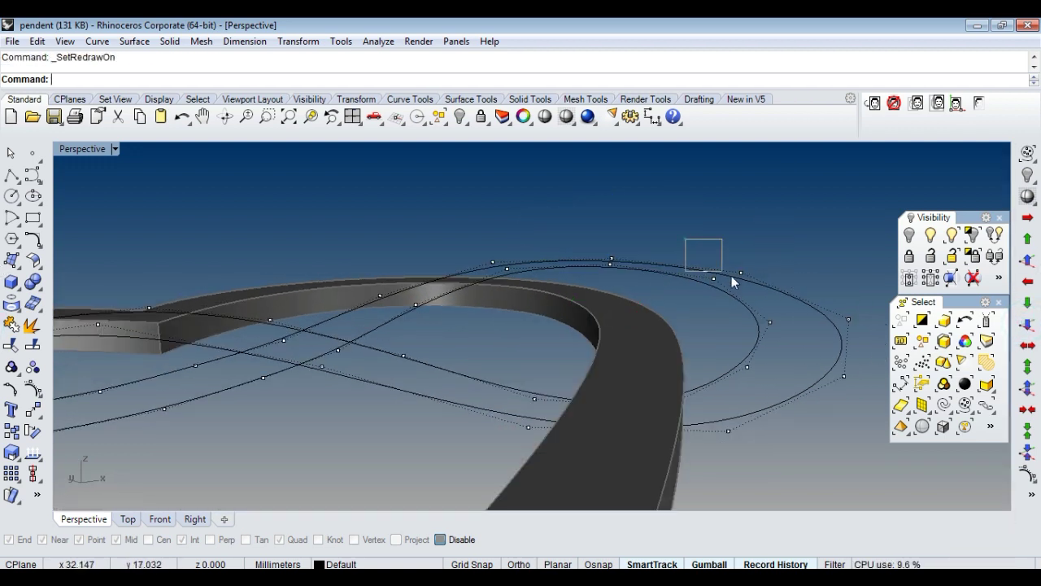
{"action": "right_click_drag", "start_coordinate": [797, 205], "coordinate": [744, 263]}
{"action": "mouse_move", "coordinate": [803, 310]}
{"action": "right_mouse_down"}
{"action": "mouse_move", "coordinate": [647, 244]}
{"action": "mouse_move", "coordinate": [715, 327]}
{"action": "right_mouse_up"}
{"action": "left_click_drag", "start_coordinate": [691, 318], "coordinate": [881, 376]}
{"action": "right_click_drag", "start_coordinate": [866, 394], "coordinate": [465, 229]}
{"action": "left_click_drag", "start_coordinate": [466, 229], "coordinate": [592, 301]}
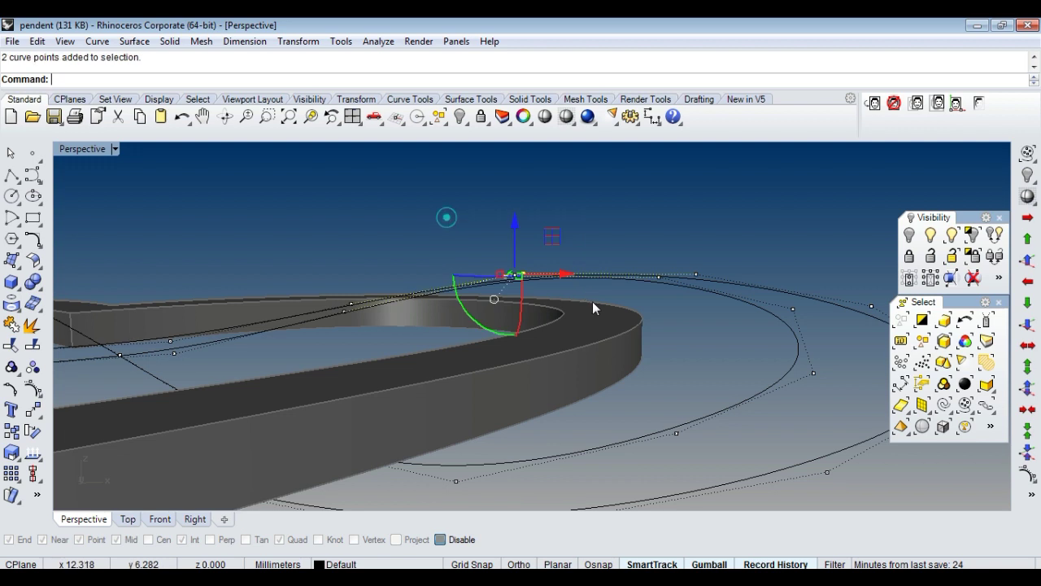
{"action": "mouse_move", "coordinate": [614, 327]}
{"action": "right_mouse_down"}
{"action": "mouse_move", "coordinate": [333, 290]}
{"action": "mouse_move", "coordinate": [498, 247]}
{"action": "mouse_move", "coordinate": [482, 316]}
{"action": "mouse_move", "coordinate": [418, 368]}
{"action": "mouse_move", "coordinate": [358, 354]}
{"action": "right_mouse_up"}
{"action": "left_click", "coordinate": [333, 290]}
Drag a lower-loop control point down below the heart frame.
{"action": "left_click", "coordinate": [370, 356]}
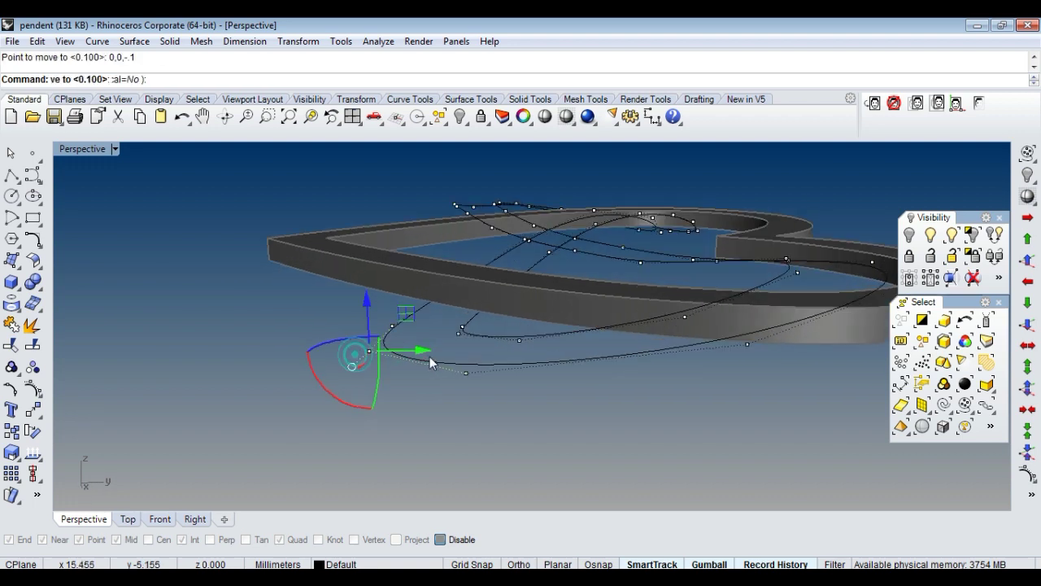
{"action": "mouse_move", "coordinate": [508, 409]}
{"action": "right_mouse_down"}
{"action": "mouse_move", "coordinate": [504, 343]}
{"action": "mouse_move", "coordinate": [493, 345]}
{"action": "right_mouse_up"}
{"action": "left_click", "coordinate": [448, 437]}
{"action": "left_click", "coordinate": [434, 377]}
{"action": "mouse_move", "coordinate": [641, 416]}
{"action": "right_mouse_down"}
{"action": "mouse_move", "coordinate": [534, 398]}
{"action": "mouse_move", "coordinate": [606, 365]}
{"action": "mouse_move", "coordinate": [609, 379]}
{"action": "mouse_move", "coordinate": [667, 361]}
{"action": "mouse_move", "coordinate": [486, 361]}
{"action": "right_mouse_up"}
{"action": "left_click", "coordinate": [486, 361]}
{"action": "key", "text": "Escape"}
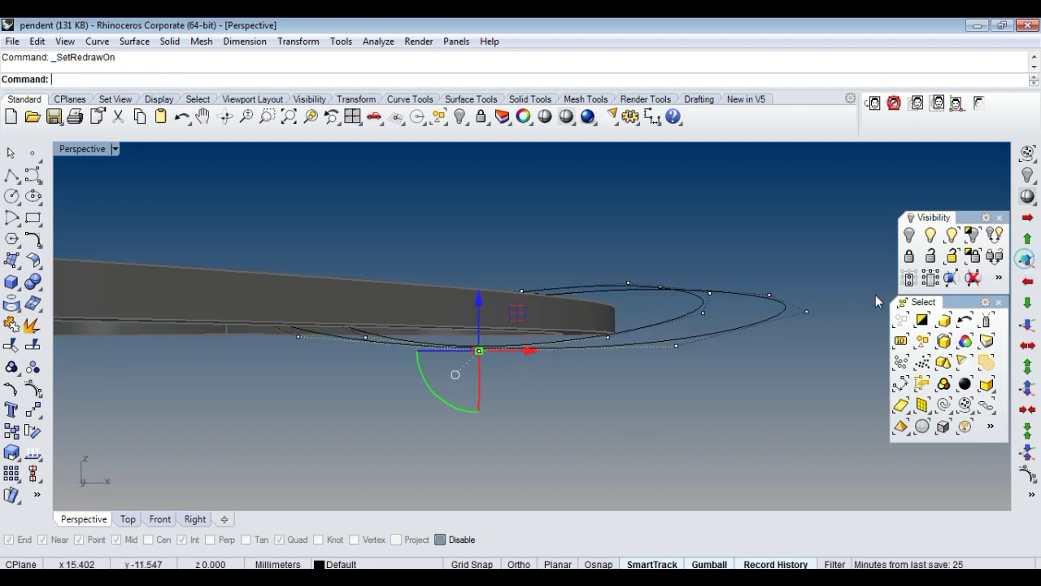
Lower three control points on the lower loop slightly.
{"action": "mouse_move", "coordinate": [566, 363]}
{"action": "right_mouse_down"}
{"action": "mouse_move", "coordinate": [628, 366]}
{"action": "mouse_move", "coordinate": [617, 373]}
{"action": "right_mouse_up"}
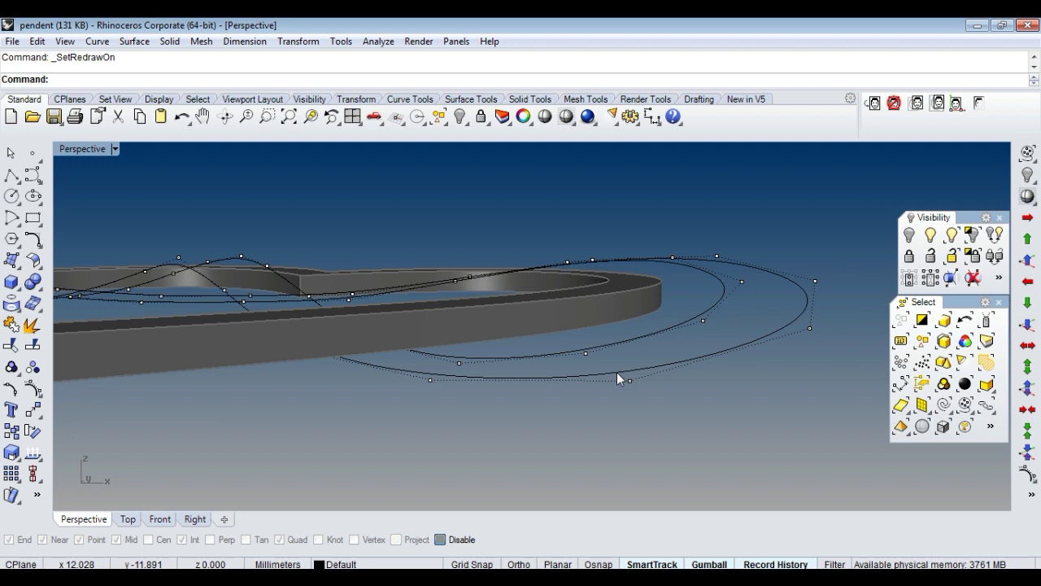
{"action": "mouse_move", "coordinate": [554, 337]}
{"action": "right_mouse_down"}
{"action": "mouse_move", "coordinate": [497, 323]}
{"action": "mouse_move", "coordinate": [538, 319]}
{"action": "mouse_move", "coordinate": [521, 324]}
{"action": "right_mouse_up"}
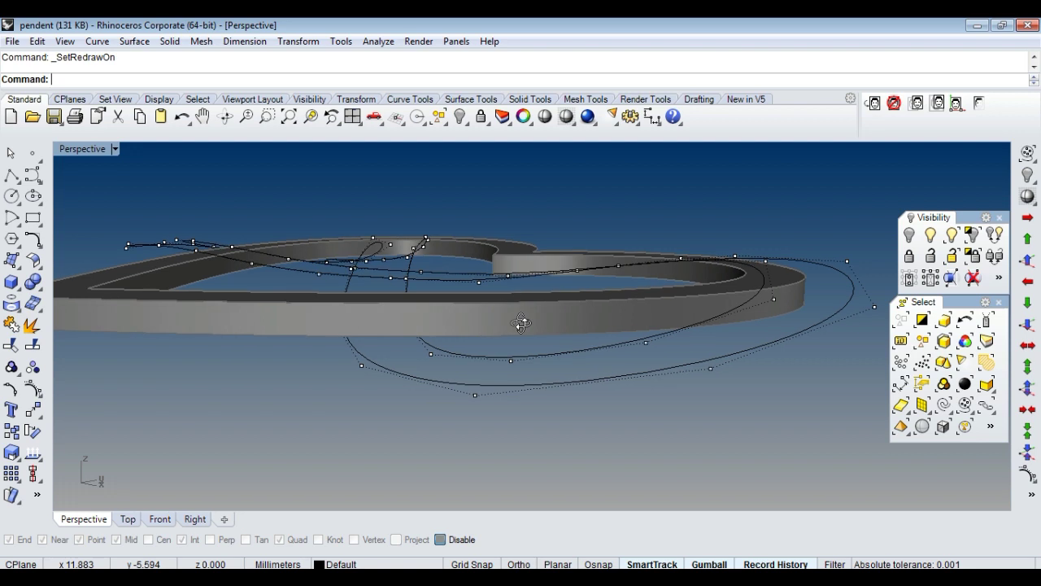
{"action": "right_click_drag", "start_coordinate": [522, 324], "coordinate": [523, 323]}
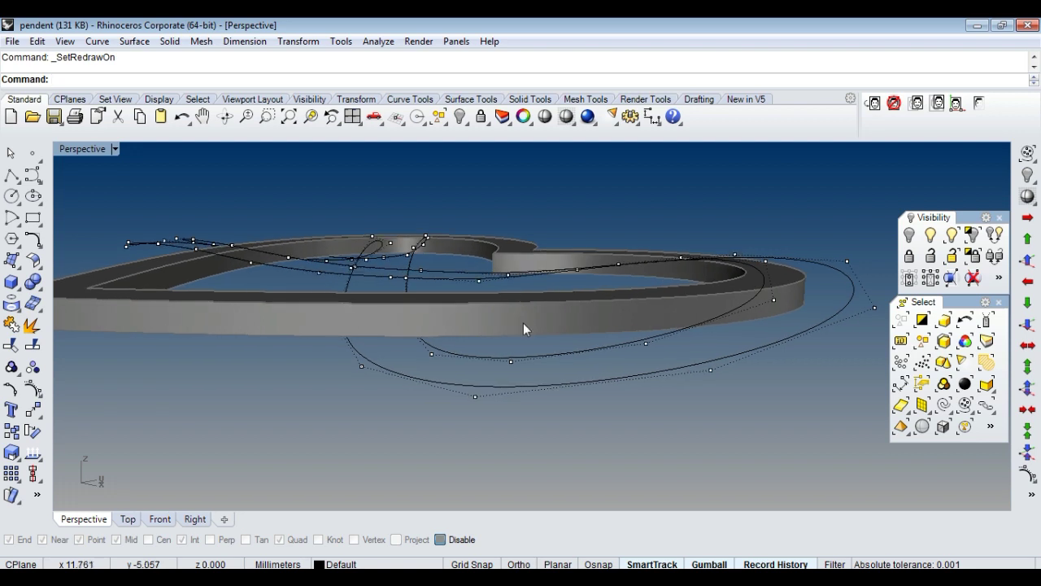
{"action": "mouse_move", "coordinate": [651, 394]}
{"action": "right_mouse_down"}
{"action": "mouse_move", "coordinate": [580, 389]}
{"action": "mouse_move", "coordinate": [508, 354]}
{"action": "mouse_move", "coordinate": [591, 369]}
{"action": "right_mouse_up"}
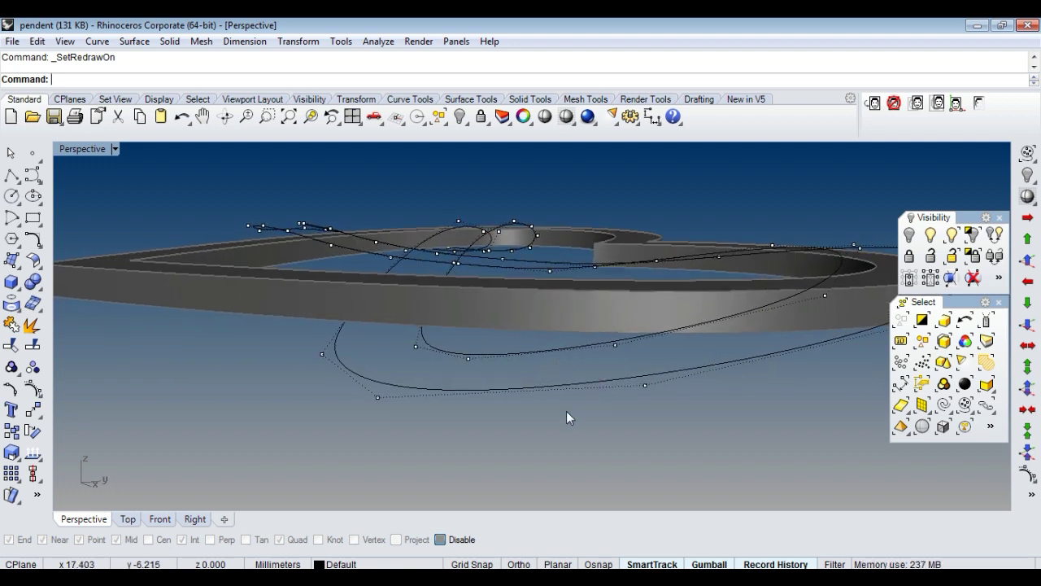
{"action": "left_click_drag", "start_coordinate": [567, 411], "coordinate": [655, 341]}
{"action": "left_click", "coordinate": [1027, 324]}
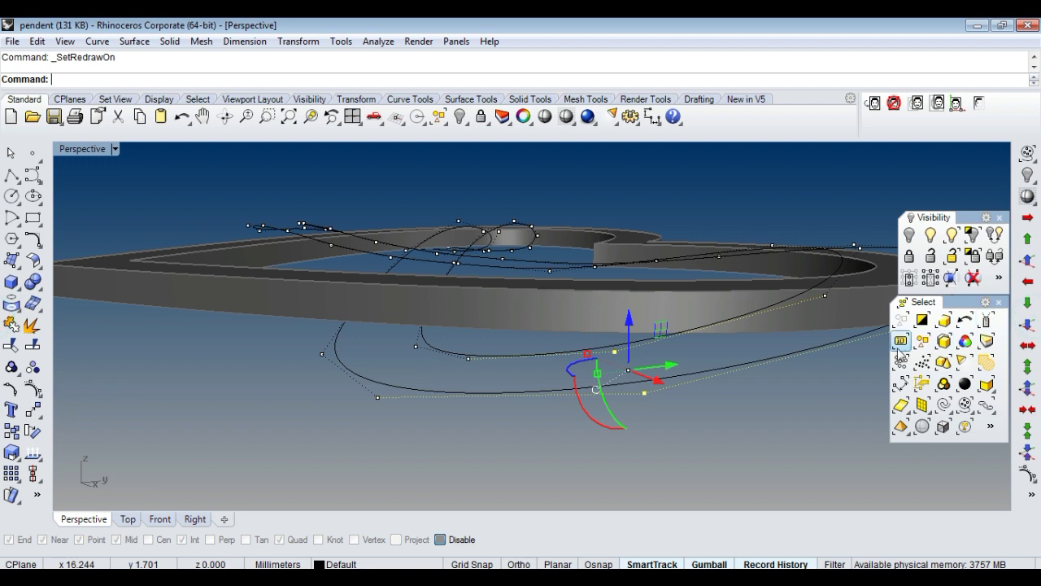
{"action": "left_click", "coordinate": [784, 416]}
Nudge one, then two more lower-loop control points to reshape the curve.
{"action": "mouse_move", "coordinate": [784, 417]}
{"action": "right_mouse_down"}
{"action": "mouse_move", "coordinate": [692, 402]}
{"action": "mouse_move", "coordinate": [705, 313]}
{"action": "mouse_move", "coordinate": [644, 318]}
{"action": "mouse_move", "coordinate": [648, 395]}
{"action": "right_mouse_up"}
{"action": "left_click", "coordinate": [616, 397]}
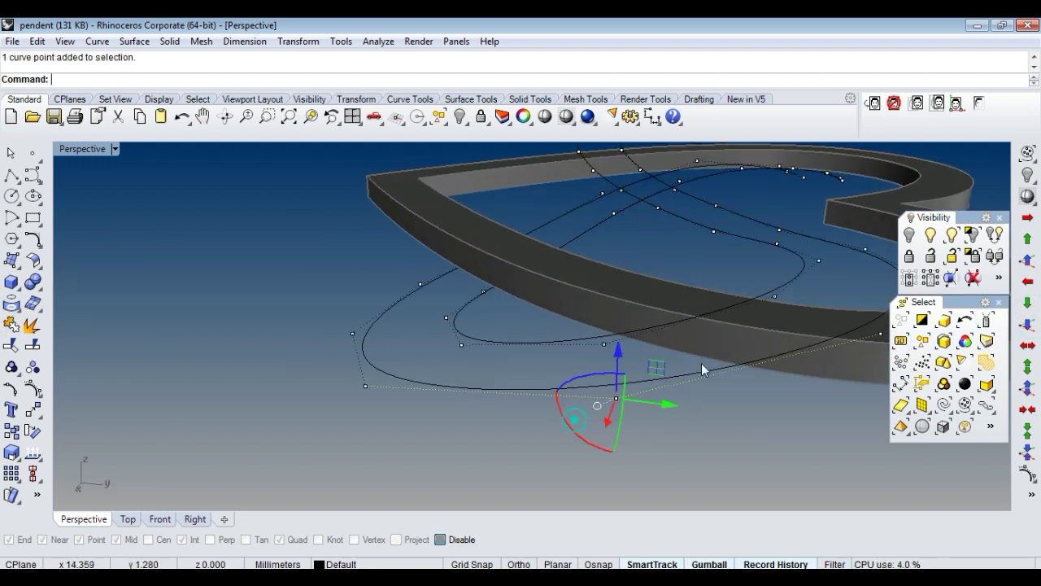
{"action": "left_click", "coordinate": [1027, 260]}
{"action": "mouse_move", "coordinate": [555, 365]}
{"action": "right_mouse_down"}
{"action": "mouse_move", "coordinate": [631, 368]}
{"action": "mouse_move", "coordinate": [557, 407]}
{"action": "mouse_move", "coordinate": [570, 252]}
{"action": "mouse_move", "coordinate": [567, 271]}
{"action": "mouse_move", "coordinate": [367, 359]}
{"action": "mouse_move", "coordinate": [473, 402]}
{"action": "right_mouse_up"}
{"action": "left_click", "coordinate": [558, 406]}
{"action": "left_click_drag", "start_coordinate": [473, 407], "coordinate": [545, 349]}
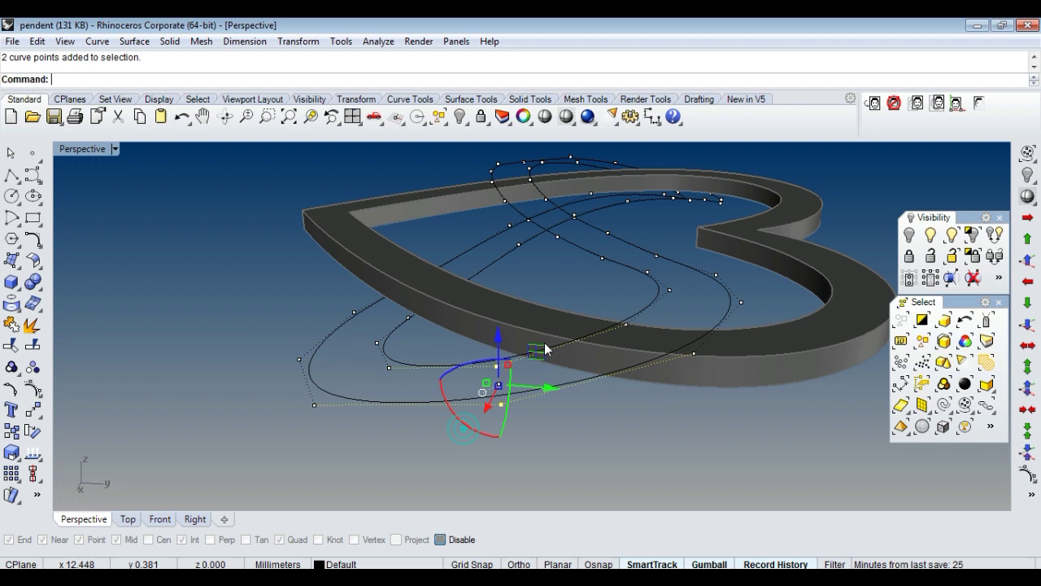
{"action": "left_click", "coordinate": [1027, 345]}
Select control points near the front and along the lower loop.
{"action": "mouse_move", "coordinate": [706, 409]}
{"action": "right_mouse_down"}
{"action": "mouse_move", "coordinate": [604, 372]}
{"action": "mouse_move", "coordinate": [486, 376]}
{"action": "right_mouse_up"}
{"action": "left_click_drag", "start_coordinate": [474, 407], "coordinate": [546, 323]}
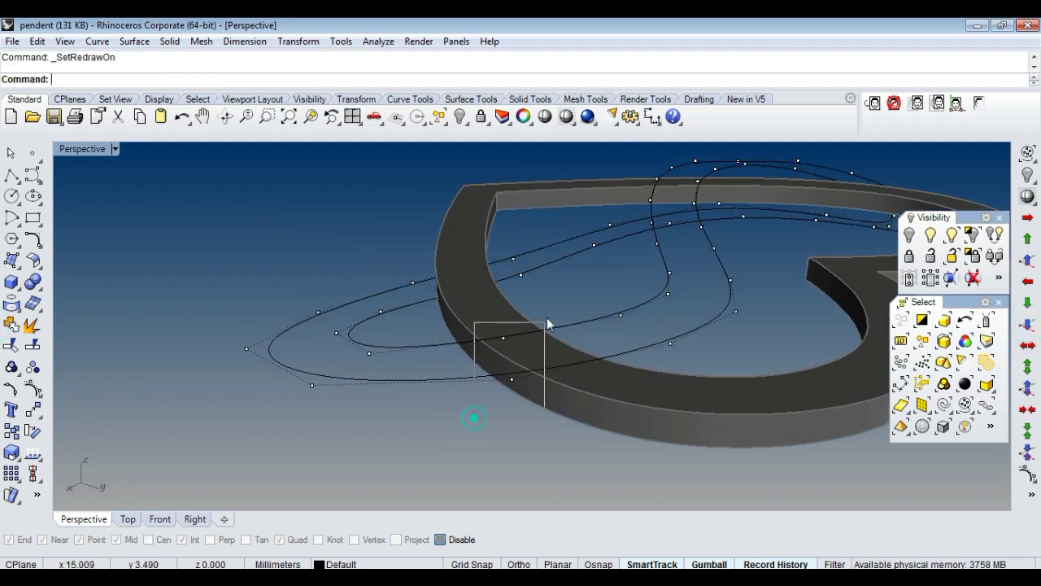
{"action": "right_click_drag", "start_coordinate": [546, 324], "coordinate": [427, 399]}
Select control points near the bottom of the loop below the frame.
{"action": "left_click_drag", "start_coordinate": [458, 402], "coordinate": [560, 322]}
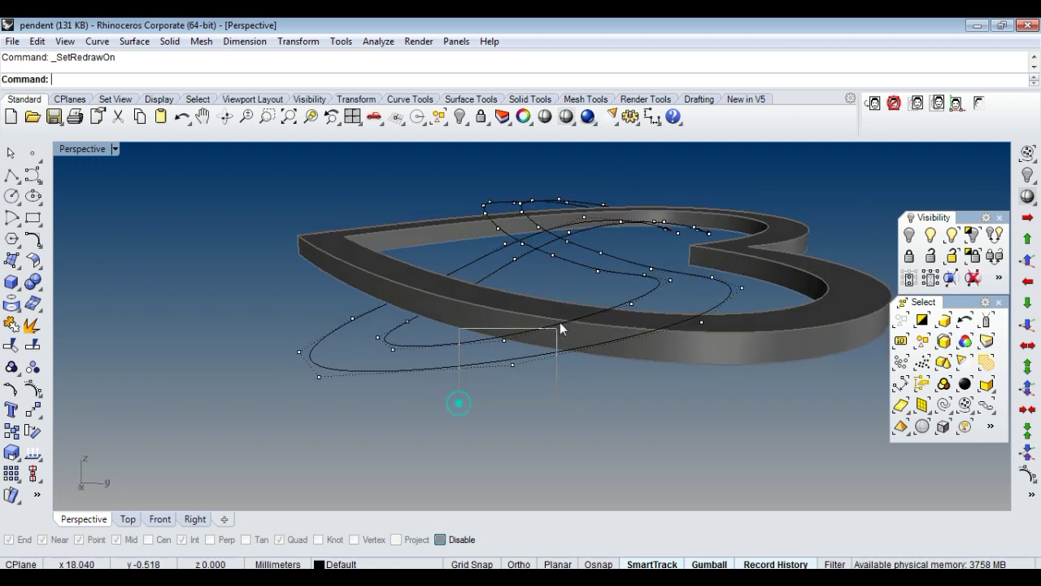
{"action": "right_click_drag", "start_coordinate": [644, 390], "coordinate": [446, 417]}
{"action": "left_click", "coordinate": [477, 404]}
{"action": "left_click_drag", "start_coordinate": [321, 412], "coordinate": [397, 359]}
{"action": "left_click", "coordinate": [573, 435]}
Pull two lower-loop control points down so the curves dip under the frame.
{"action": "mouse_move", "coordinate": [572, 435]}
{"action": "right_mouse_down"}
{"action": "mouse_move", "coordinate": [567, 381]}
{"action": "mouse_move", "coordinate": [584, 348]}
{"action": "right_mouse_up"}
{"action": "left_click", "coordinate": [593, 343]}
{"action": "left_click", "coordinate": [745, 401]}
{"action": "left_click_drag", "start_coordinate": [689, 373], "coordinate": [689, 382]}
{"action": "left_click", "coordinate": [361, 431]}
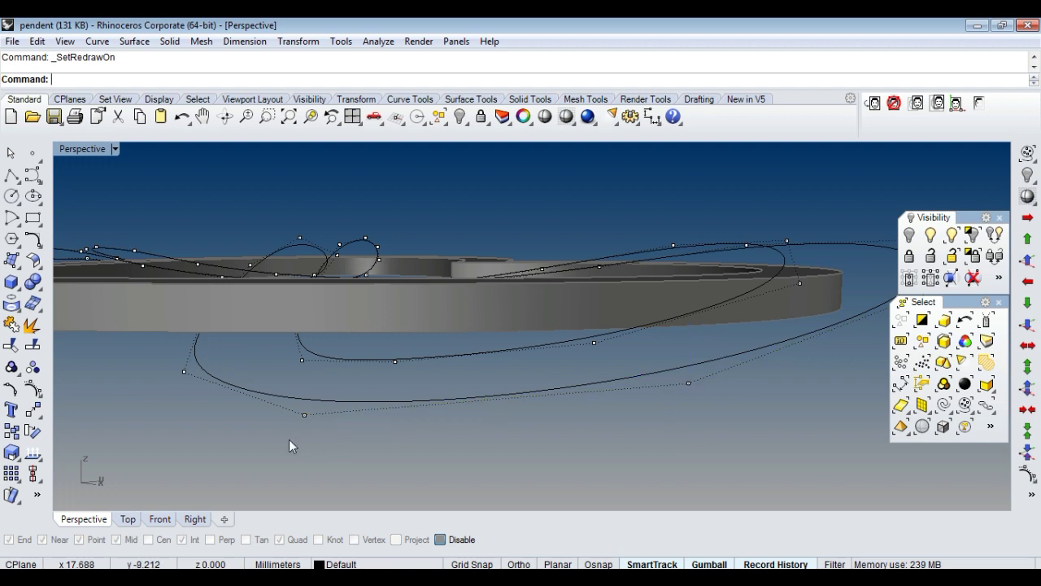
{"action": "left_click", "coordinate": [302, 359]}
{"action": "left_click", "coordinate": [440, 439]}
{"action": "left_click", "coordinate": [395, 361]}
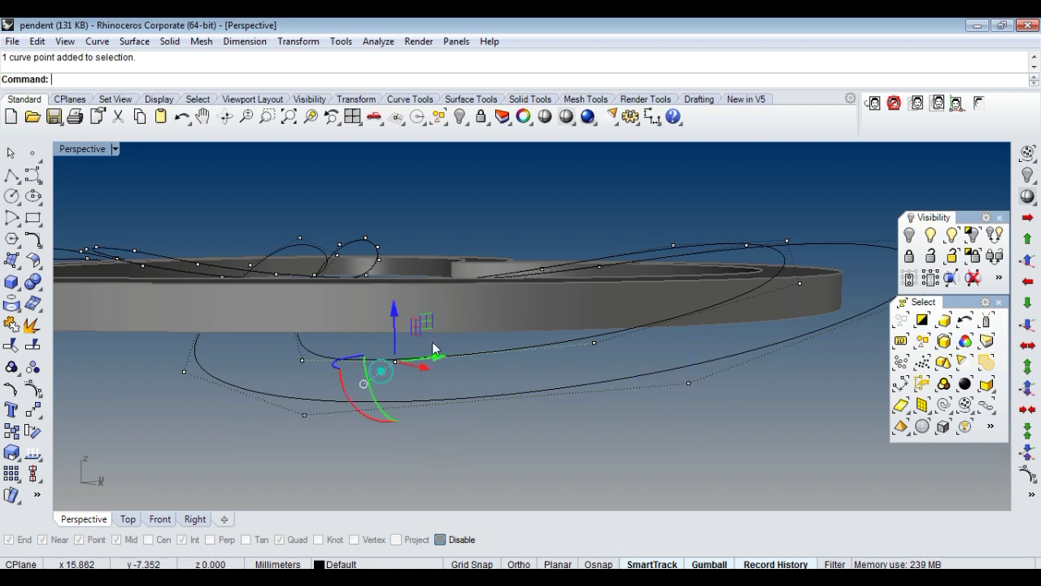
{"action": "left_click_drag", "start_coordinate": [432, 342], "coordinate": [542, 418]}
{"action": "left_click", "coordinate": [285, 444]}
Raise a band-curve control point higher so the curve passes over the frame.
{"action": "mouse_move", "coordinate": [475, 436]}
{"action": "right_mouse_down"}
{"action": "mouse_move", "coordinate": [450, 405]}
{"action": "mouse_move", "coordinate": [539, 395]}
{"action": "mouse_move", "coordinate": [455, 347]}
{"action": "right_mouse_up"}
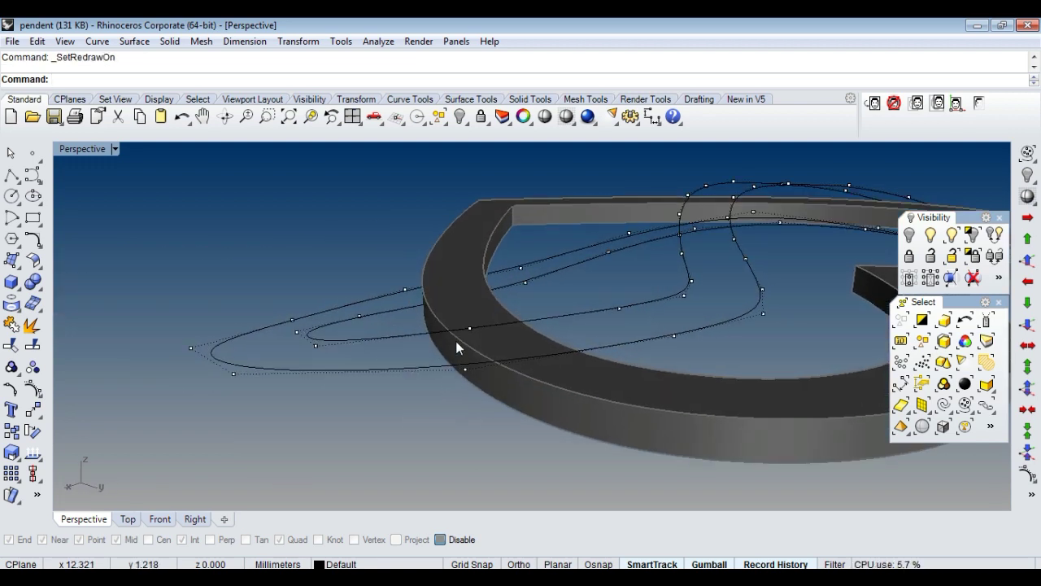
{"action": "left_click", "coordinate": [474, 331]}
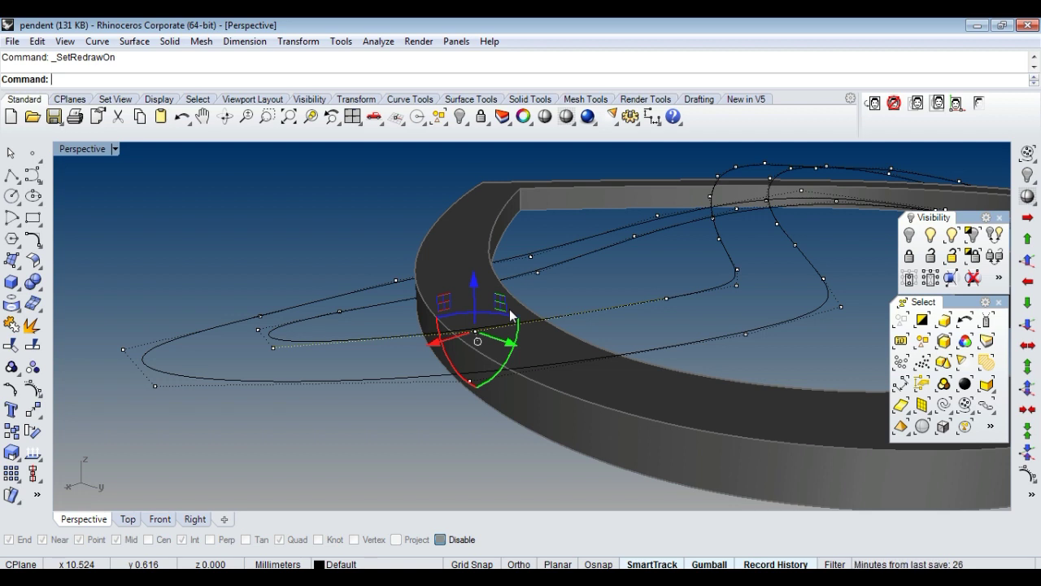
{"action": "mouse_move", "coordinate": [677, 327]}
{"action": "right_mouse_down"}
{"action": "mouse_move", "coordinate": [545, 326]}
{"action": "mouse_move", "coordinate": [648, 350]}
{"action": "mouse_move", "coordinate": [560, 366]}
{"action": "right_mouse_up"}
{"action": "left_click_drag", "start_coordinate": [560, 366], "coordinate": [611, 301]}
{"action": "mouse_move", "coordinate": [651, 343]}
{"action": "right_mouse_down"}
{"action": "mouse_move", "coordinate": [677, 376]}
{"action": "mouse_move", "coordinate": [676, 360]}
{"action": "mouse_move", "coordinate": [667, 372]}
{"action": "mouse_move", "coordinate": [554, 331]}
{"action": "mouse_move", "coordinate": [694, 363]}
{"action": "mouse_move", "coordinate": [674, 349]}
{"action": "mouse_move", "coordinate": [691, 374]}
{"action": "mouse_move", "coordinate": [741, 344]}
{"action": "right_mouse_up"}
{"action": "scroll", "coordinate": [714, 347], "scroll_direction": "down", "scroll_amount": 3}
{"action": "scroll", "coordinate": [745, 360], "scroll_direction": "up", "scroll_amount": 5}
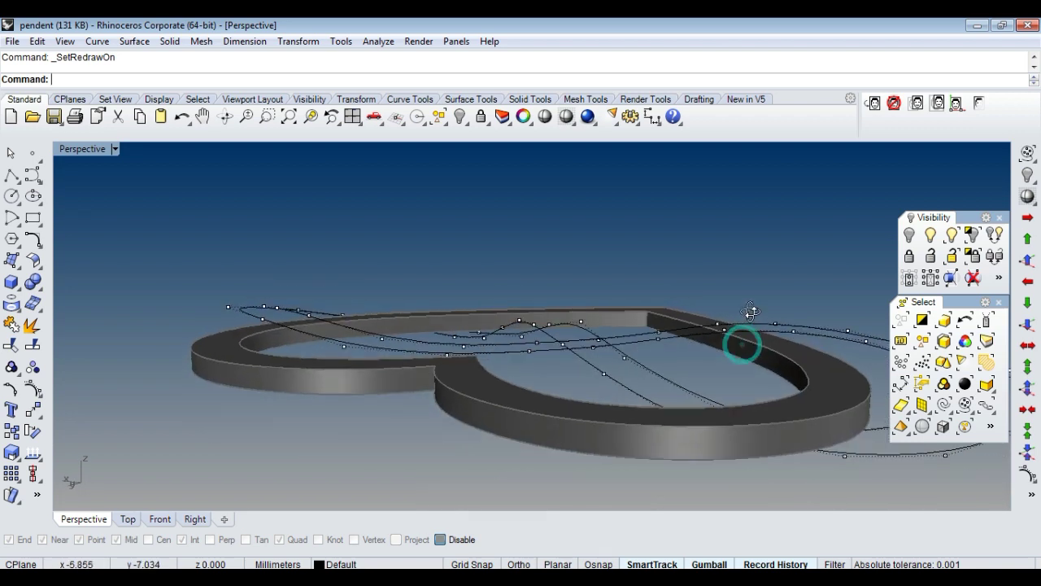
{"action": "scroll", "coordinate": [688, 283], "scroll_direction": "up", "scroll_amount": 3}
{"action": "left_click_drag", "start_coordinate": [688, 282], "coordinate": [732, 349]}
{"action": "mouse_move", "coordinate": [676, 270]}
{"action": "right_mouse_down"}
{"action": "mouse_move", "coordinate": [548, 361]}
{"action": "mouse_move", "coordinate": [407, 309]}
{"action": "mouse_move", "coordinate": [493, 356]}
{"action": "mouse_move", "coordinate": [516, 346]}
{"action": "mouse_move", "coordinate": [493, 304]}
{"action": "mouse_move", "coordinate": [518, 318]}
{"action": "mouse_move", "coordinate": [532, 353]}
{"action": "mouse_move", "coordinate": [558, 365]}
{"action": "mouse_move", "coordinate": [605, 351]}
{"action": "mouse_move", "coordinate": [561, 337]}
{"action": "mouse_move", "coordinate": [442, 355]}
{"action": "mouse_move", "coordinate": [528, 341]}
{"action": "mouse_move", "coordinate": [369, 416]}
{"action": "right_mouse_up"}
{"action": "scroll", "coordinate": [369, 416], "scroll_direction": "up", "scroll_amount": 3}
{"action": "left_click", "coordinate": [351, 416]}
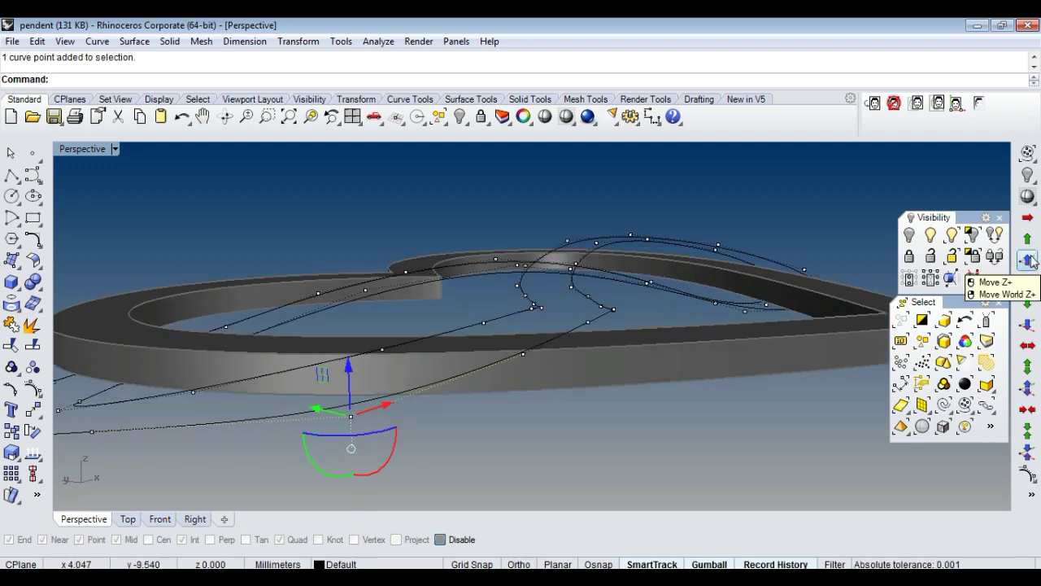
{"action": "left_click", "coordinate": [1028, 259]}
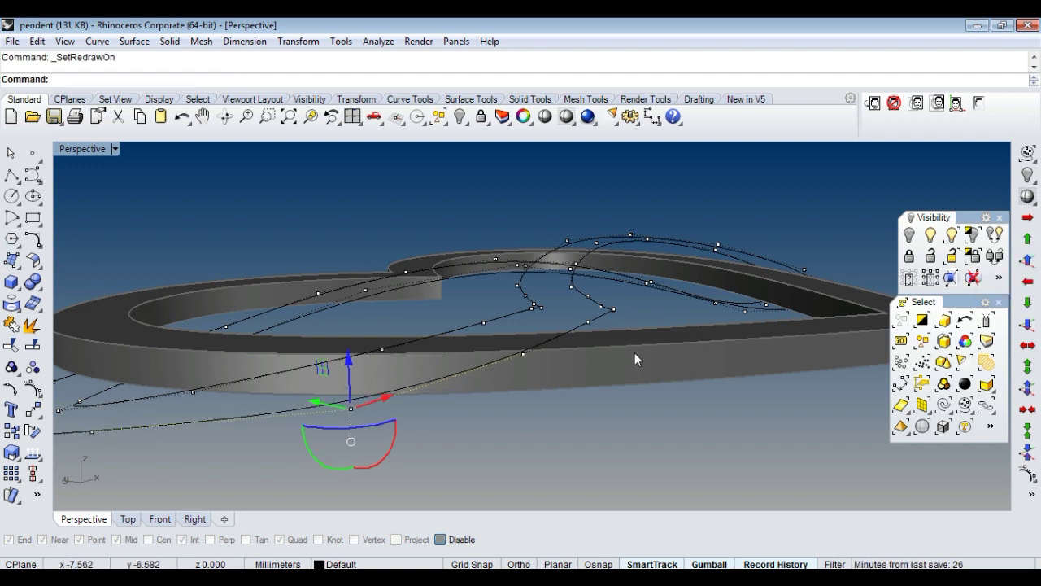
{"action": "key", "text": "Escape"}
Lower another curve control point and check points at the front of the loop.
{"action": "mouse_move", "coordinate": [642, 396]}
{"action": "right_mouse_down"}
{"action": "mouse_move", "coordinate": [286, 416]}
{"action": "mouse_move", "coordinate": [401, 410]}
{"action": "right_mouse_up"}
{"action": "left_click", "coordinate": [412, 391]}
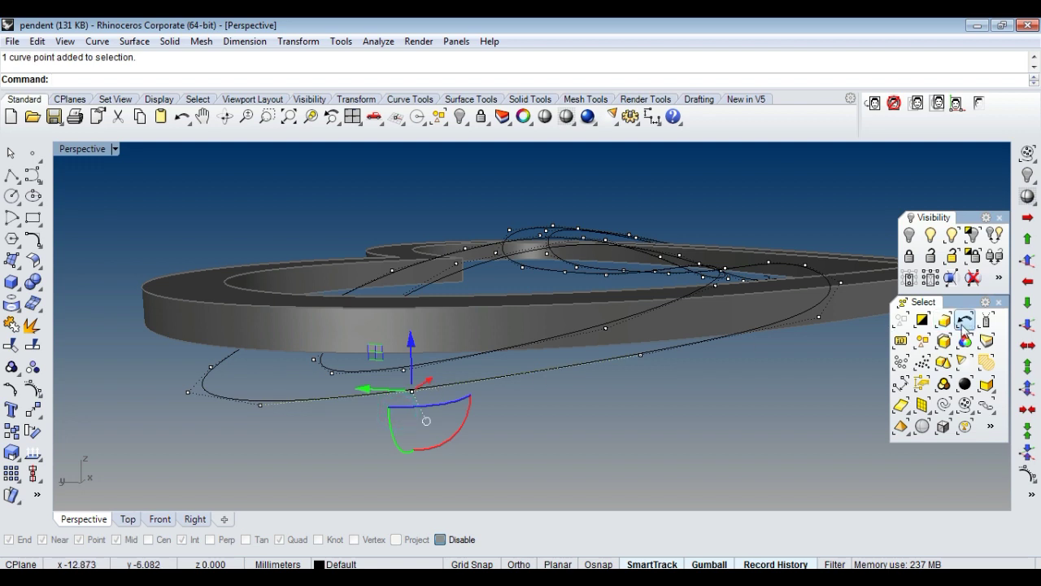
{"action": "left_click", "coordinate": [1027, 324]}
{"action": "left_click", "coordinate": [600, 333]}
{"action": "mouse_move", "coordinate": [620, 422]}
{"action": "right_mouse_down"}
{"action": "mouse_move", "coordinate": [606, 399]}
{"action": "mouse_move", "coordinate": [534, 379]}
{"action": "right_mouse_up"}
{"action": "left_click", "coordinate": [537, 357]}
{"action": "left_click", "coordinate": [662, 380]}
{"action": "right_click_drag", "start_coordinate": [662, 380], "coordinate": [367, 410]}
{"action": "left_click", "coordinate": [390, 398]}
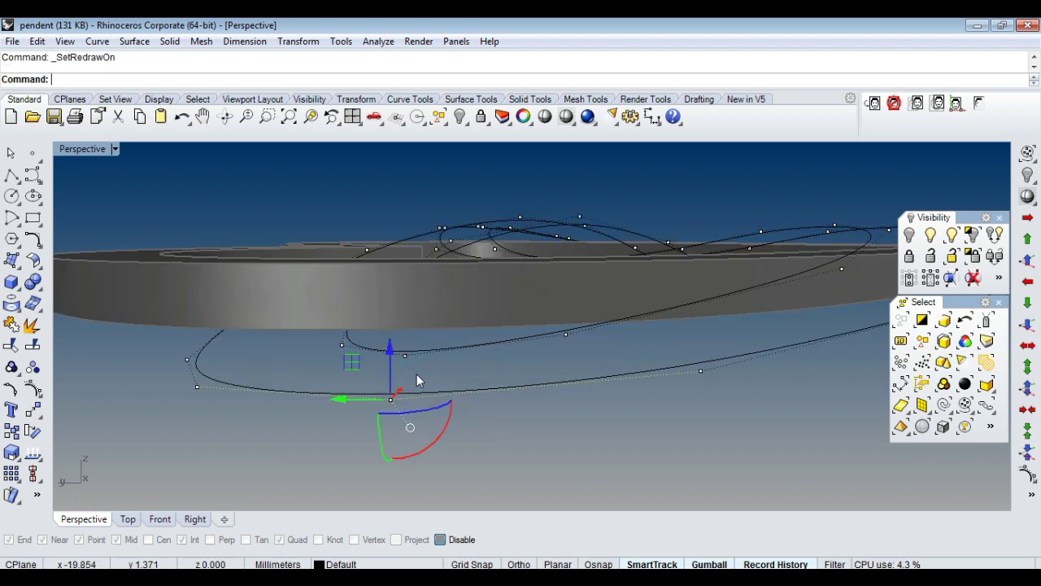
{"action": "left_click", "coordinate": [526, 439]}
Lower one more lower-loop point slightly, seen from a flatter side view.
{"action": "mouse_move", "coordinate": [493, 392]}
{"action": "right_mouse_down"}
{"action": "mouse_move", "coordinate": [428, 359]}
{"action": "mouse_move", "coordinate": [524, 363]}
{"action": "mouse_move", "coordinate": [507, 364]}
{"action": "right_mouse_up"}
{"action": "scroll", "coordinate": [529, 362], "scroll_direction": "up", "scroll_amount": 3}
{"action": "left_click", "coordinate": [558, 375]}
{"action": "left_click", "coordinate": [589, 359]}
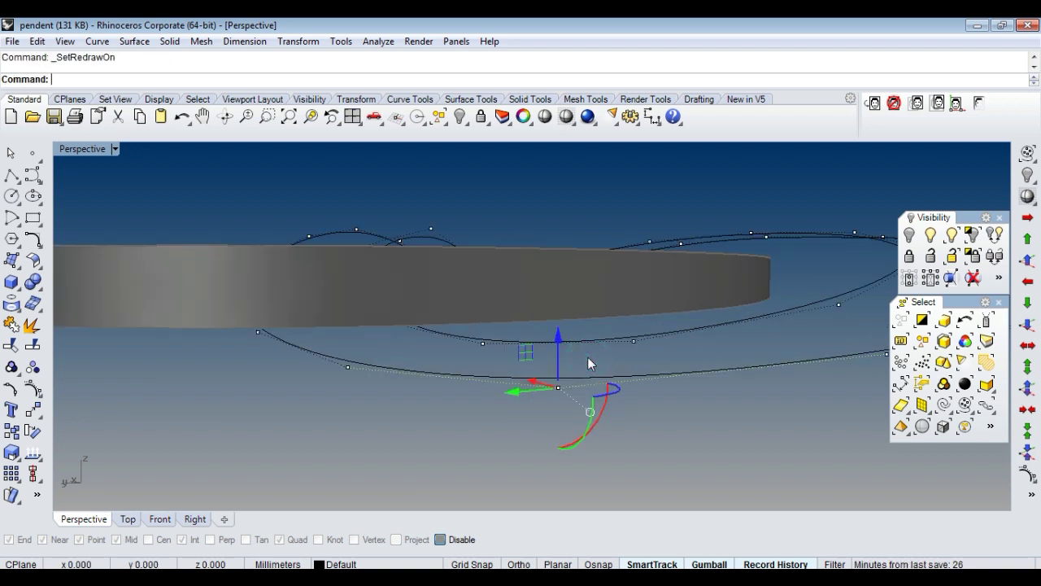
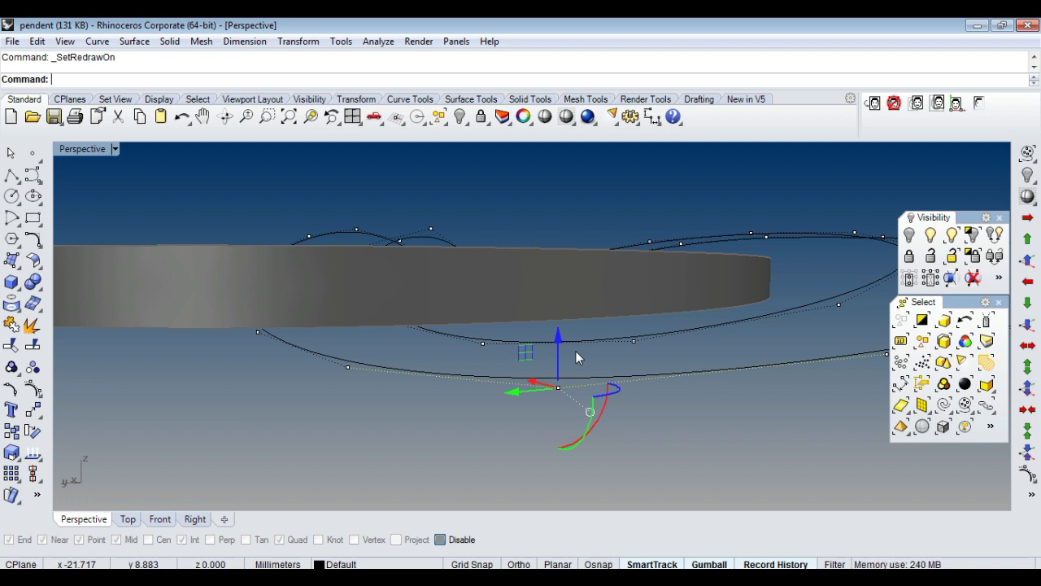
Lower the bottom control point of the outer infinity curve so its loop dips below the band.
{"action": "mouse_move", "coordinate": [751, 439]}
{"action": "right_mouse_down"}
{"action": "mouse_move", "coordinate": [536, 386]}
{"action": "mouse_move", "coordinate": [615, 375]}
{"action": "mouse_move", "coordinate": [577, 378]}
{"action": "mouse_move", "coordinate": [595, 383]}
{"action": "right_mouse_up"}
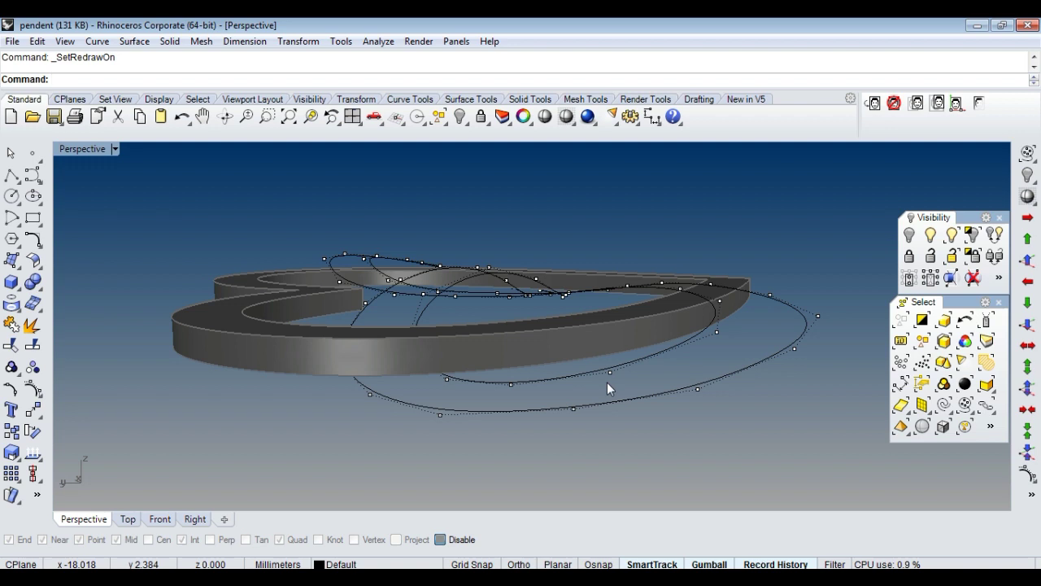
{"action": "scroll", "coordinate": [597, 385], "scroll_direction": "up", "scroll_amount": 3}
{"action": "left_click", "coordinate": [565, 405]}
{"action": "left_click", "coordinate": [649, 370]}
{"action": "left_click", "coordinate": [614, 350]}
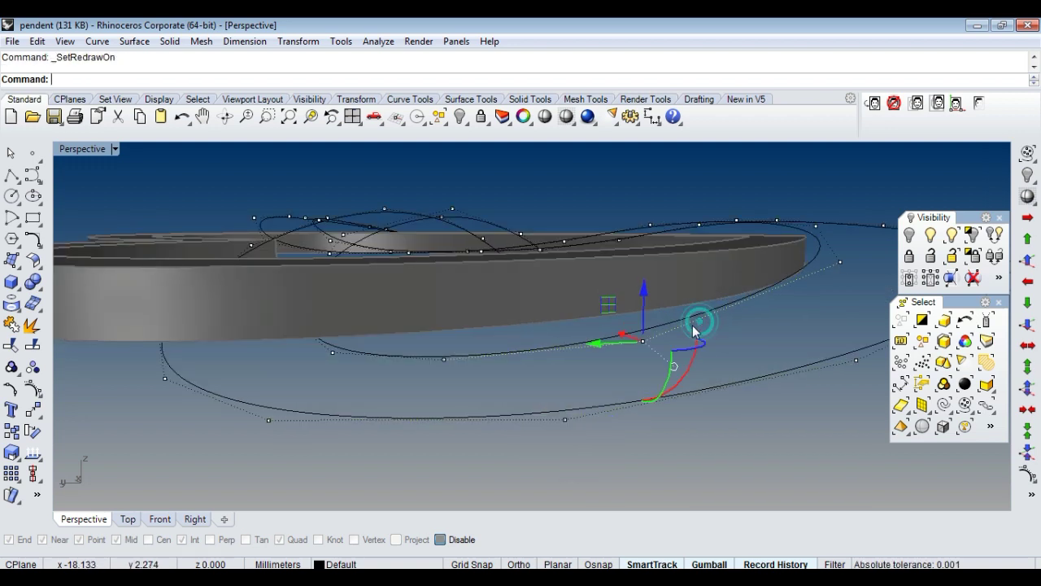
{"action": "scroll", "coordinate": [693, 325], "scroll_direction": "down", "scroll_amount": 3}
{"action": "scroll", "coordinate": [735, 366], "scroll_direction": "down", "scroll_amount": 2}
{"action": "left_click", "coordinate": [736, 366]}
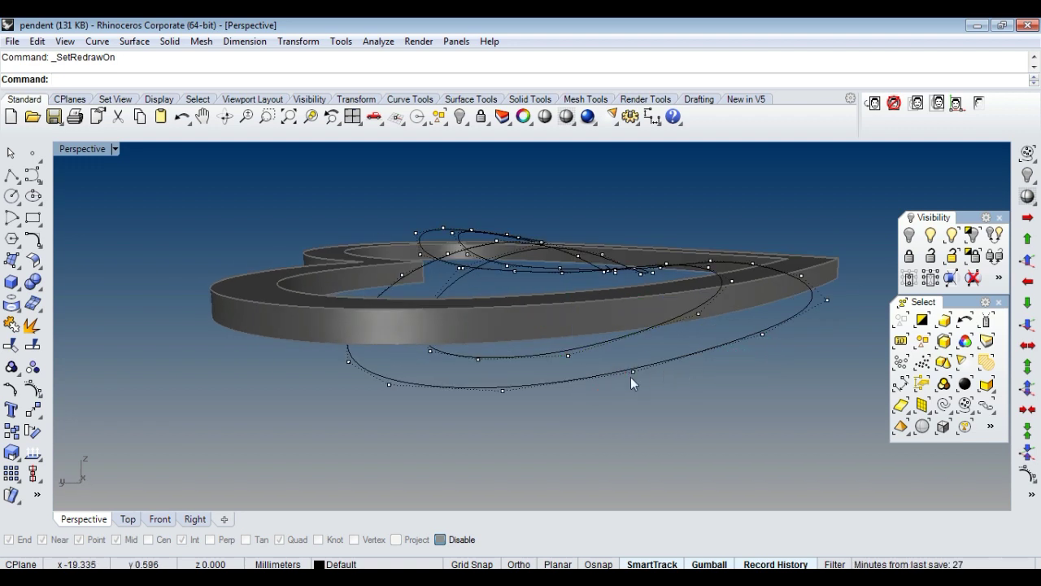
{"action": "scroll", "coordinate": [633, 383], "scroll_direction": "up", "scroll_amount": 2}
{"action": "left_click", "coordinate": [610, 382]}
{"action": "left_click", "coordinate": [667, 333]}
{"action": "left_click", "coordinate": [769, 388]}
{"action": "left_click", "coordinate": [441, 397]}
{"action": "left_click", "coordinate": [619, 420]}
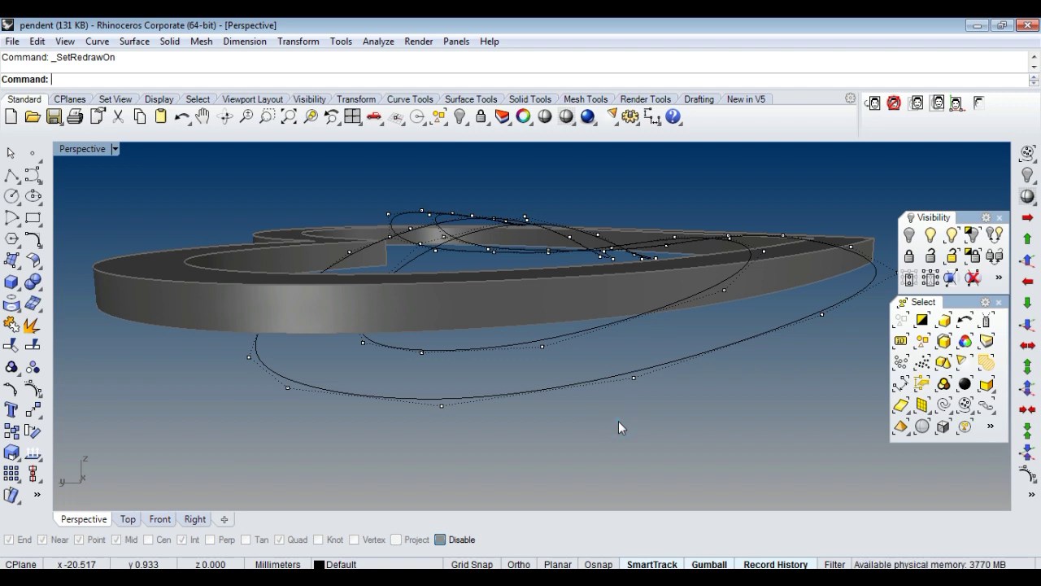
Orbit around the heart to check how the infinity curves weave over and under the band.
{"action": "mouse_move", "coordinate": [628, 377]}
{"action": "right_mouse_down"}
{"action": "mouse_move", "coordinate": [627, 367]}
{"action": "mouse_move", "coordinate": [567, 388]}
{"action": "right_mouse_up"}
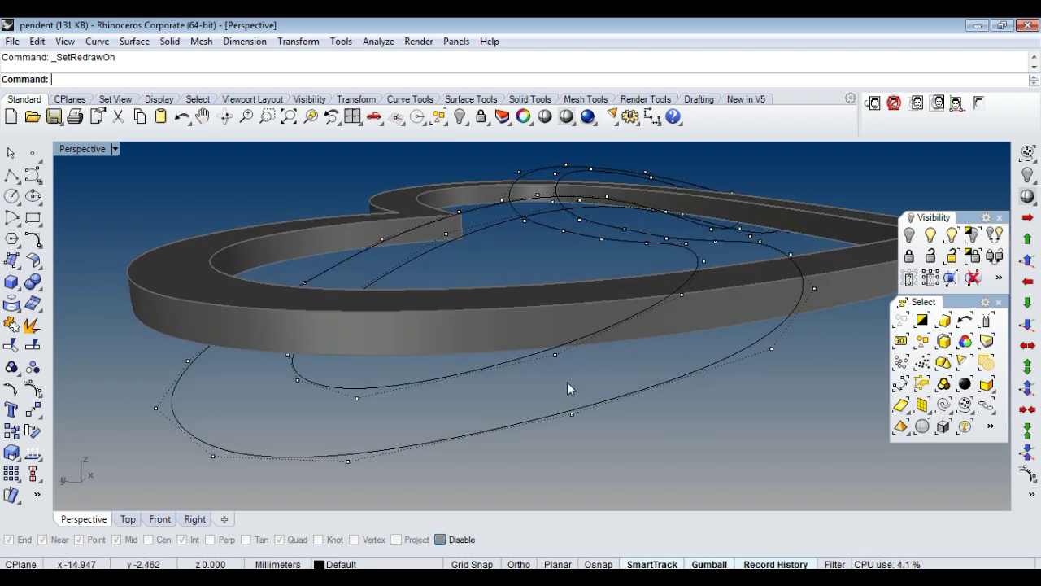
{"action": "left_click", "coordinate": [555, 354]}
{"action": "mouse_move", "coordinate": [592, 345]}
{"action": "right_mouse_down"}
{"action": "mouse_move", "coordinate": [606, 370]}
{"action": "mouse_move", "coordinate": [643, 391]}
{"action": "right_mouse_up"}
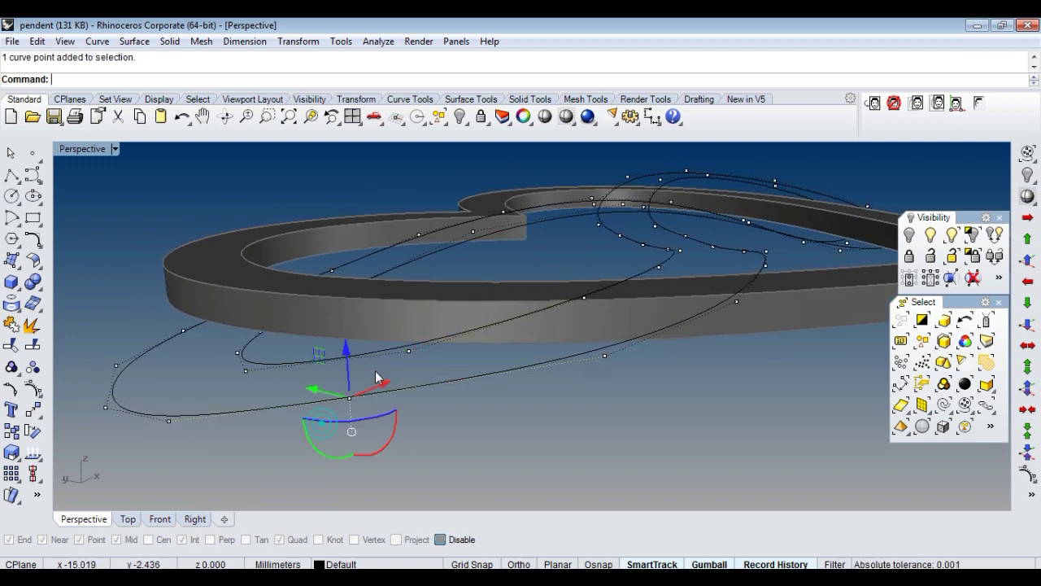
{"action": "right_click_drag", "start_coordinate": [385, 371], "coordinate": [295, 403]}
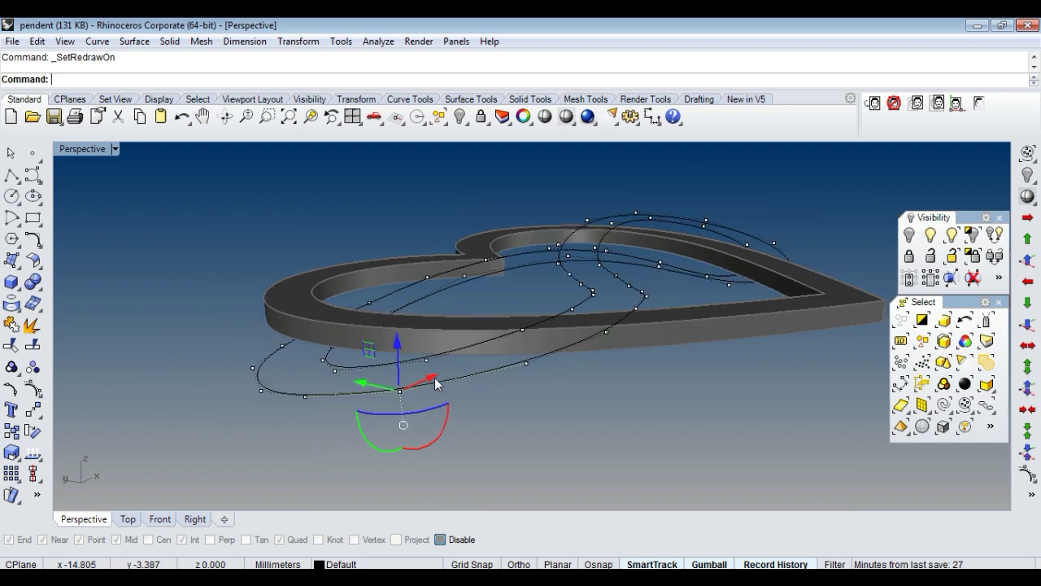
{"action": "right_click_drag", "start_coordinate": [697, 390], "coordinate": [624, 374]}
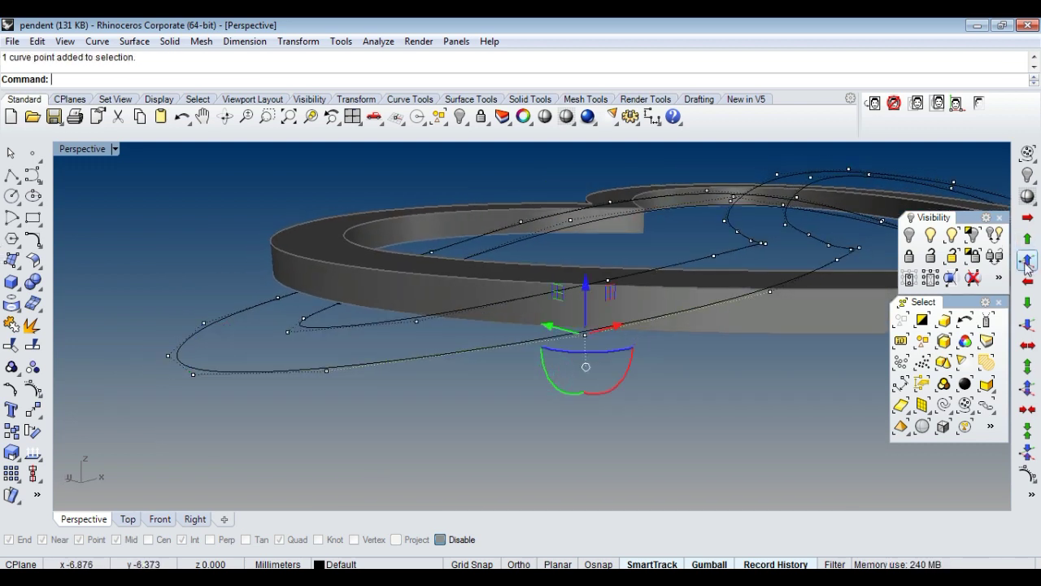
{"action": "mouse_move", "coordinate": [682, 391]}
{"action": "right_mouse_down"}
{"action": "mouse_move", "coordinate": [621, 360]}
{"action": "mouse_move", "coordinate": [641, 325]}
{"action": "mouse_move", "coordinate": [631, 325]}
{"action": "right_mouse_up"}
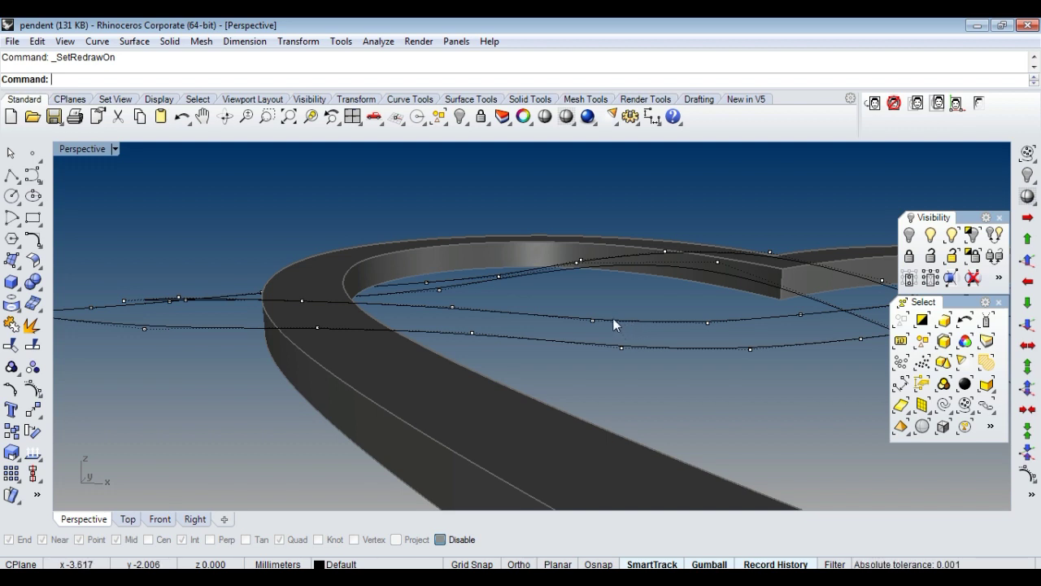
{"action": "mouse_move", "coordinate": [611, 317]}
{"action": "right_mouse_down"}
{"action": "mouse_move", "coordinate": [621, 311]}
{"action": "mouse_move", "coordinate": [530, 340]}
{"action": "mouse_move", "coordinate": [535, 330]}
{"action": "right_mouse_up"}
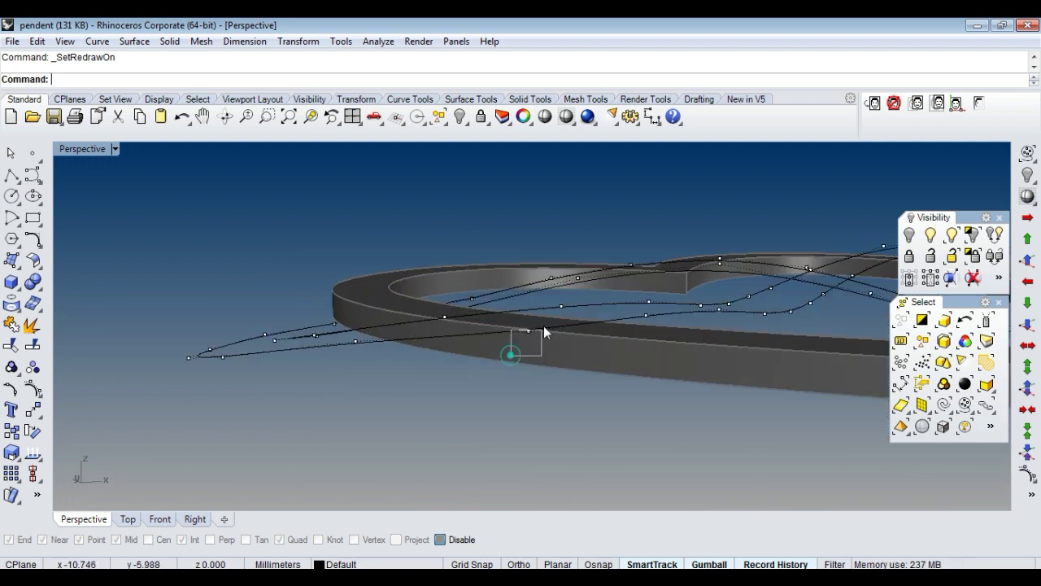
{"action": "key", "text": "Escape"}
{"action": "right_click_drag", "start_coordinate": [660, 405], "coordinate": [807, 320]}
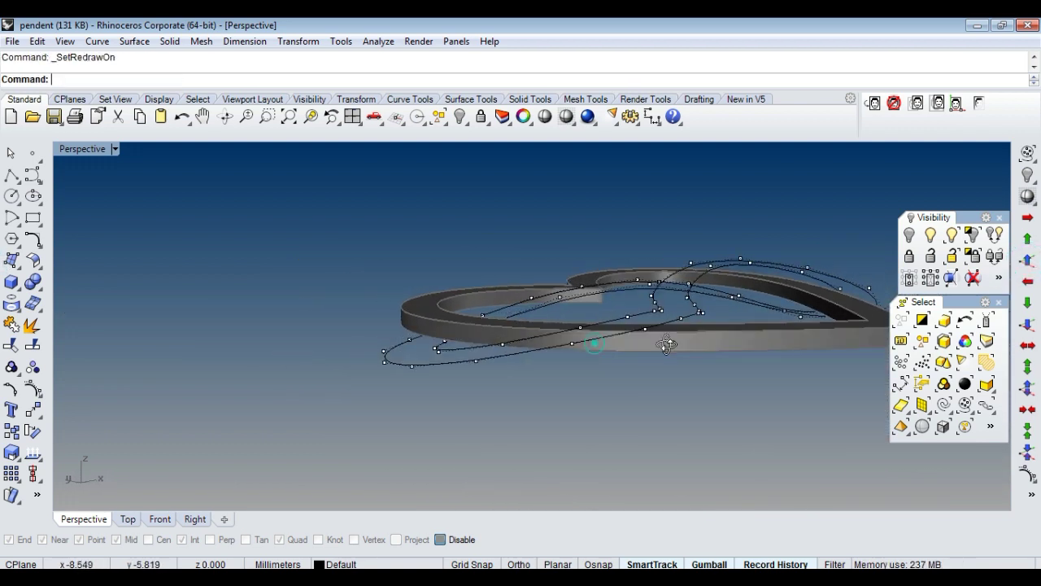
{"action": "scroll", "coordinate": [690, 305], "scroll_direction": "up", "scroll_amount": 3}
{"action": "scroll", "coordinate": [661, 284], "scroll_direction": "up", "scroll_amount": 3}
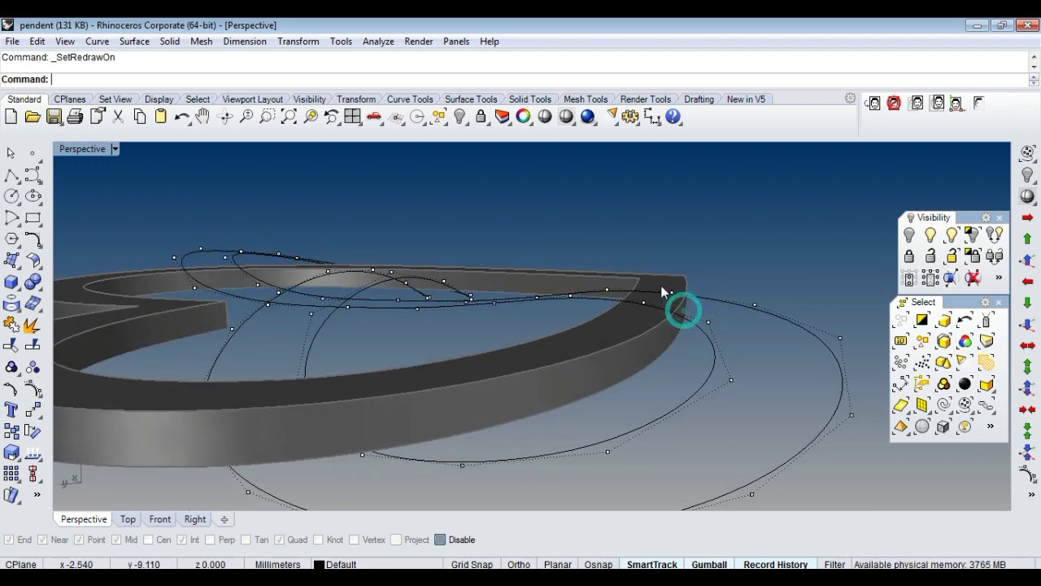
{"action": "scroll", "coordinate": [663, 285], "scroll_direction": "up", "scroll_amount": 3}
{"action": "left_click", "coordinate": [640, 302]}
{"action": "mouse_move", "coordinate": [640, 306]}
{"action": "right_mouse_down"}
{"action": "mouse_move", "coordinate": [618, 366]}
{"action": "mouse_move", "coordinate": [539, 332]}
{"action": "mouse_move", "coordinate": [643, 361]}
{"action": "mouse_move", "coordinate": [634, 353]}
{"action": "mouse_move", "coordinate": [647, 331]}
{"action": "right_mouse_up"}
{"action": "key", "text": "Escape"}
{"action": "mouse_move", "coordinate": [516, 294]}
{"action": "right_mouse_down"}
{"action": "mouse_move", "coordinate": [553, 336]}
{"action": "mouse_move", "coordinate": [575, 301]}
{"action": "mouse_move", "coordinate": [561, 327]}
{"action": "mouse_move", "coordinate": [501, 299]}
{"action": "mouse_move", "coordinate": [530, 302]}
{"action": "mouse_move", "coordinate": [602, 349]}
{"action": "mouse_move", "coordinate": [727, 337]}
{"action": "mouse_move", "coordinate": [600, 332]}
{"action": "mouse_move", "coordinate": [542, 365]}
{"action": "mouse_move", "coordinate": [511, 342]}
{"action": "mouse_move", "coordinate": [522, 333]}
{"action": "right_mouse_up"}
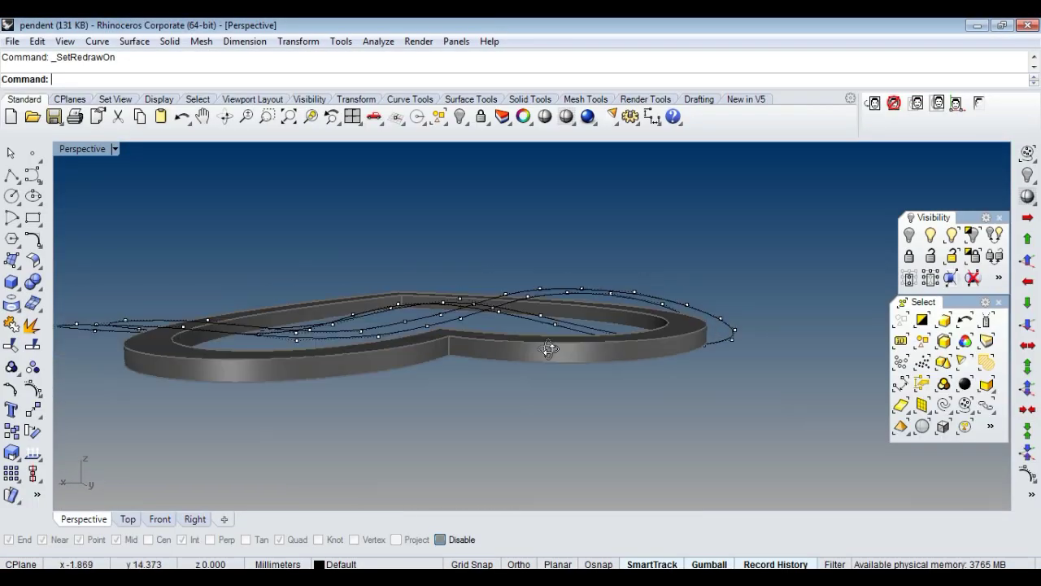
Nudge two control points of the infinity curves to reshape one crossing.
{"action": "mouse_move", "coordinate": [403, 308]}
{"action": "right_mouse_down"}
{"action": "mouse_move", "coordinate": [473, 330]}
{"action": "mouse_move", "coordinate": [406, 341]}
{"action": "right_mouse_up"}
{"action": "scroll", "coordinate": [458, 322], "scroll_direction": "up", "scroll_amount": 3}
{"action": "scroll", "coordinate": [477, 320], "scroll_direction": "up", "scroll_amount": 3}
{"action": "scroll", "coordinate": [407, 341], "scroll_direction": "down", "scroll_amount": 3}
{"action": "mouse_move", "coordinate": [507, 342]}
{"action": "right_mouse_down"}
{"action": "mouse_move", "coordinate": [309, 374]}
{"action": "mouse_move", "coordinate": [274, 414]}
{"action": "mouse_move", "coordinate": [379, 348]}
{"action": "mouse_move", "coordinate": [414, 399]}
{"action": "mouse_move", "coordinate": [465, 371]}
{"action": "right_mouse_up"}
{"action": "scroll", "coordinate": [379, 348], "scroll_direction": "down", "scroll_amount": 3}
{"action": "scroll", "coordinate": [764, 301], "scroll_direction": "up", "scroll_amount": 2}
{"action": "mouse_move", "coordinate": [763, 301]}
{"action": "right_mouse_down"}
{"action": "mouse_move", "coordinate": [632, 315]}
{"action": "mouse_move", "coordinate": [751, 297]}
{"action": "right_mouse_up"}
{"action": "scroll", "coordinate": [751, 297], "scroll_direction": "up", "scroll_amount": 3}
{"action": "mouse_move", "coordinate": [640, 325]}
{"action": "right_mouse_down"}
{"action": "mouse_move", "coordinate": [579, 290]}
{"action": "mouse_move", "coordinate": [570, 297]}
{"action": "right_mouse_up"}
{"action": "left_click_drag", "start_coordinate": [569, 297], "coordinate": [673, 215]}
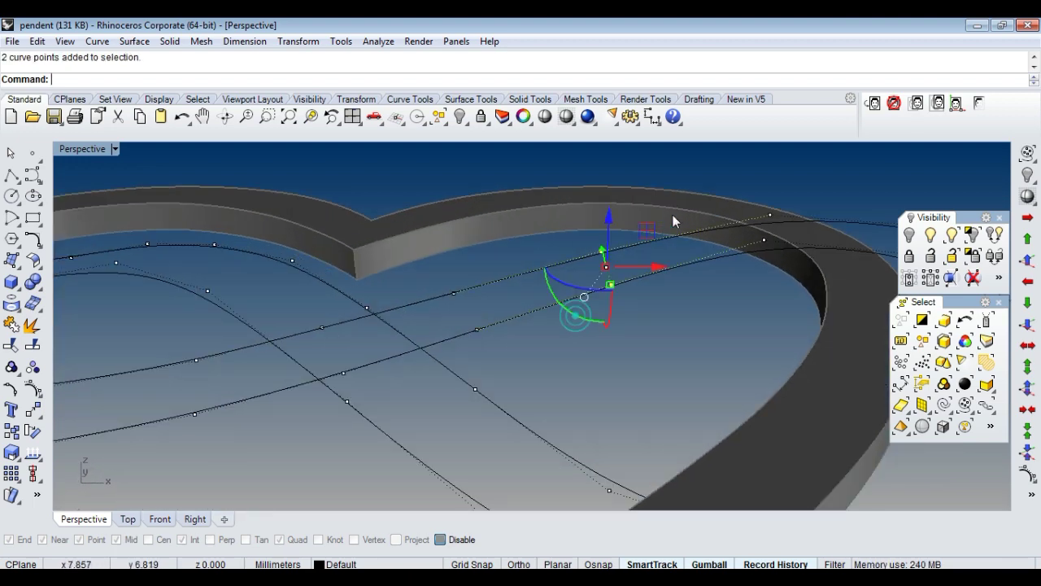
{"action": "left_click", "coordinate": [1027, 261]}
Nudge four more curve control points so the loops pass over and under the band.
{"action": "mouse_move", "coordinate": [567, 288]}
{"action": "right_mouse_down"}
{"action": "mouse_move", "coordinate": [696, 241]}
{"action": "mouse_move", "coordinate": [638, 267]}
{"action": "right_mouse_up"}
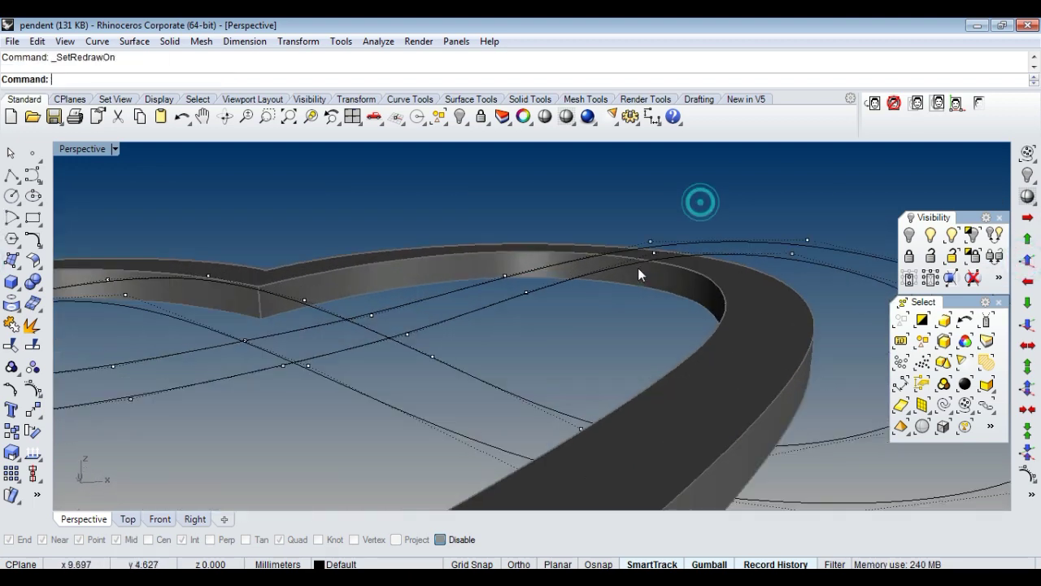
{"action": "scroll", "coordinate": [700, 307], "scroll_direction": "down", "scroll_amount": 3}
{"action": "right_click_drag", "start_coordinate": [577, 287], "coordinate": [623, 245]}
{"action": "scroll", "coordinate": [623, 245], "scroll_direction": "up", "scroll_amount": 3}
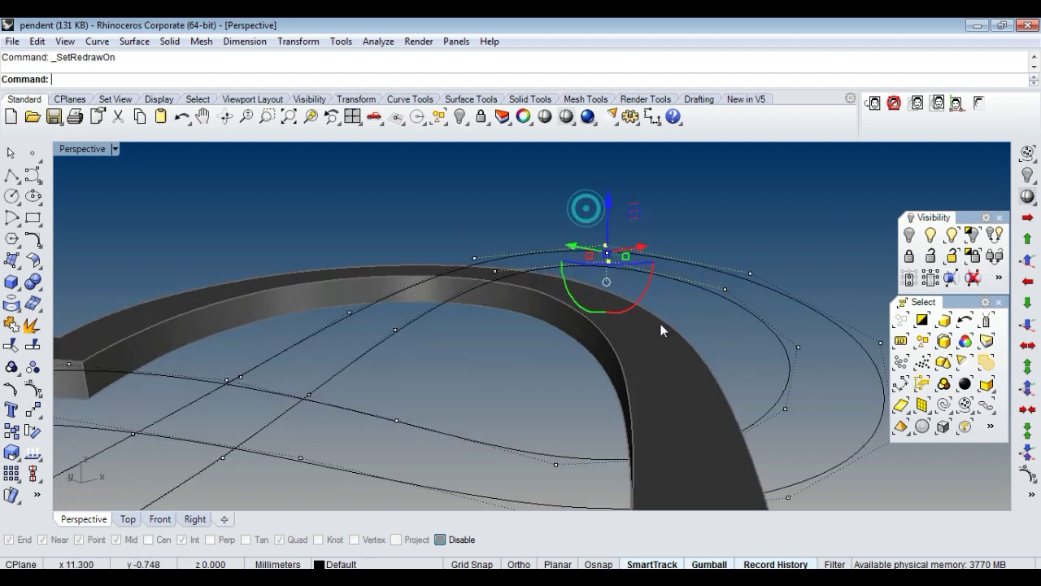
{"action": "mouse_move", "coordinate": [660, 324]}
{"action": "right_mouse_down"}
{"action": "mouse_move", "coordinate": [684, 299]}
{"action": "mouse_move", "coordinate": [651, 371]}
{"action": "mouse_move", "coordinate": [740, 302]}
{"action": "mouse_move", "coordinate": [611, 276]}
{"action": "mouse_move", "coordinate": [520, 352]}
{"action": "mouse_move", "coordinate": [534, 314]}
{"action": "mouse_move", "coordinate": [621, 342]}
{"action": "mouse_move", "coordinate": [448, 305]}
{"action": "right_mouse_up"}
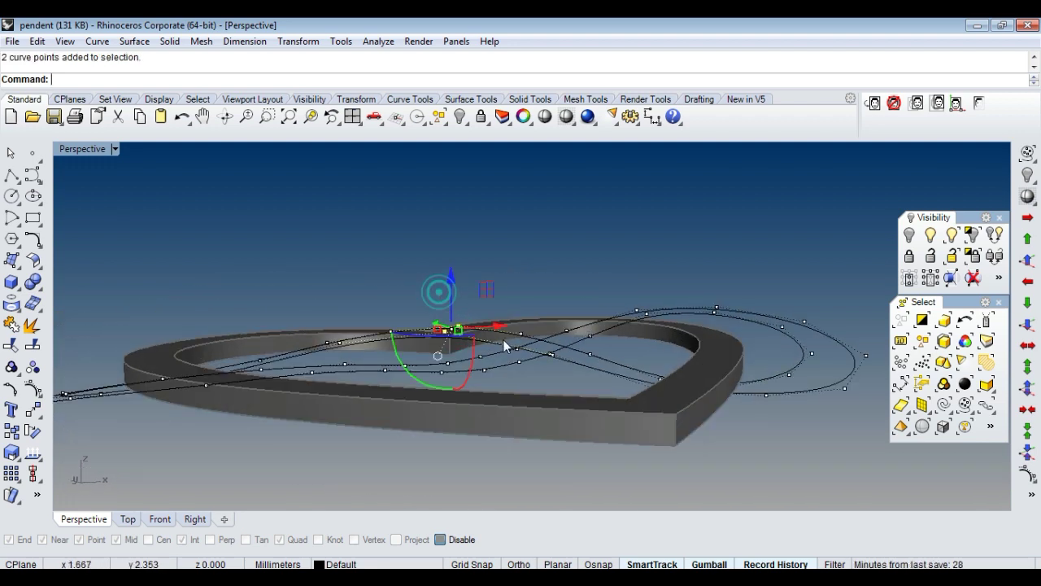
{"action": "mouse_move", "coordinate": [502, 280]}
{"action": "right_mouse_down"}
{"action": "mouse_move", "coordinate": [469, 278]}
{"action": "mouse_move", "coordinate": [464, 265]}
{"action": "mouse_move", "coordinate": [528, 304]}
{"action": "mouse_move", "coordinate": [595, 281]}
{"action": "mouse_move", "coordinate": [480, 282]}
{"action": "mouse_move", "coordinate": [546, 317]}
{"action": "mouse_move", "coordinate": [539, 309]}
{"action": "mouse_move", "coordinate": [518, 326]}
{"action": "mouse_move", "coordinate": [534, 442]}
{"action": "mouse_move", "coordinate": [495, 425]}
{"action": "mouse_move", "coordinate": [516, 295]}
{"action": "mouse_move", "coordinate": [583, 294]}
{"action": "mouse_move", "coordinate": [469, 281]}
{"action": "mouse_move", "coordinate": [681, 277]}
{"action": "mouse_move", "coordinate": [632, 344]}
{"action": "mouse_move", "coordinate": [771, 325]}
{"action": "mouse_move", "coordinate": [672, 325]}
{"action": "mouse_move", "coordinate": [695, 263]}
{"action": "mouse_move", "coordinate": [650, 287]}
{"action": "right_mouse_up"}
{"action": "left_click_drag", "start_coordinate": [777, 328], "coordinate": [778, 329]}
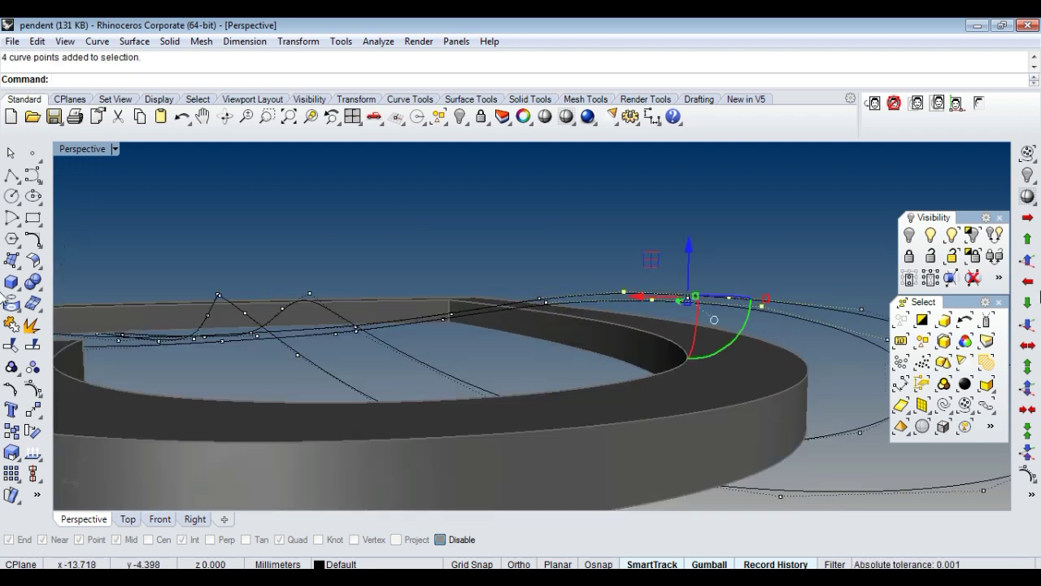
{"action": "left_click", "coordinate": [1028, 262]}
Select everything and switch to the reference pendant photo to compare the weave.
{"action": "mouse_move", "coordinate": [615, 235]}
{"action": "right_mouse_down"}
{"action": "mouse_move", "coordinate": [600, 226]}
{"action": "mouse_move", "coordinate": [621, 318]}
{"action": "mouse_move", "coordinate": [794, 342]}
{"action": "mouse_move", "coordinate": [767, 326]}
{"action": "mouse_move", "coordinate": [529, 325]}
{"action": "mouse_move", "coordinate": [383, 437]}
{"action": "mouse_move", "coordinate": [379, 399]}
{"action": "mouse_move", "coordinate": [567, 309]}
{"action": "right_mouse_up"}
{"action": "scroll", "coordinate": [567, 309], "scroll_direction": "up", "scroll_amount": 3}
{"action": "mouse_move", "coordinate": [499, 323]}
{"action": "right_mouse_down"}
{"action": "mouse_move", "coordinate": [593, 291]}
{"action": "mouse_move", "coordinate": [599, 353]}
{"action": "right_mouse_up"}
{"action": "scroll", "coordinate": [596, 399], "scroll_direction": "up", "scroll_amount": 5}
{"action": "key", "text": "ctrl+a"}
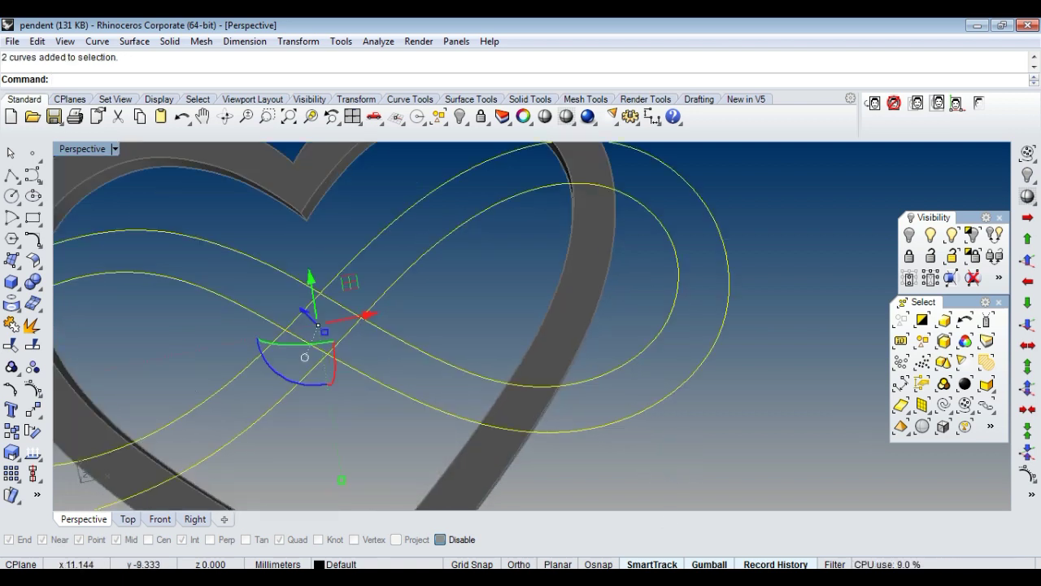
{"action": "key", "text": "alt+Tab"}
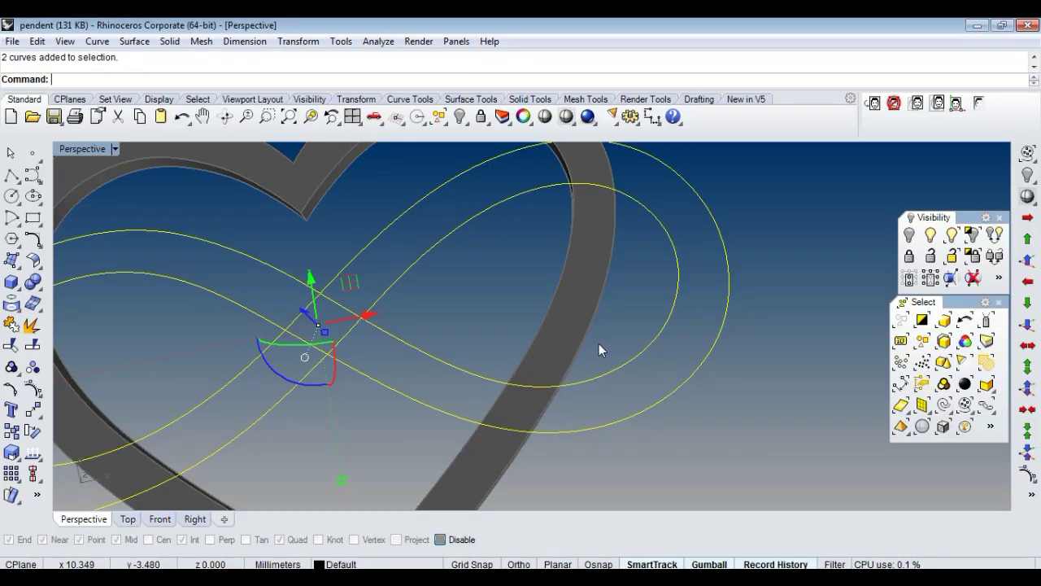
Draw a Line across the heart band from one infinity curve to the other.
{"action": "mouse_move", "coordinate": [599, 343]}
{"action": "right_mouse_down"}
{"action": "mouse_move", "coordinate": [648, 344]}
{"action": "mouse_move", "coordinate": [641, 387]}
{"action": "right_mouse_up"}
{"action": "scroll", "coordinate": [577, 379], "scroll_direction": "up", "scroll_amount": 2}
{"action": "scroll", "coordinate": [649, 343], "scroll_direction": "up", "scroll_amount": 2}
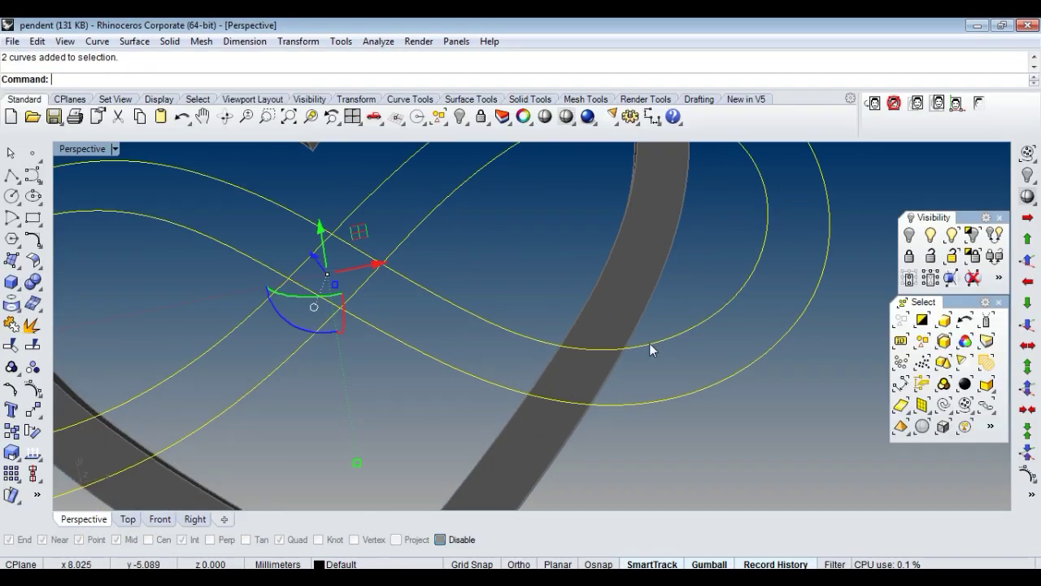
{"action": "scroll", "coordinate": [692, 345], "scroll_direction": "down", "scroll_amount": 4}
{"action": "scroll", "coordinate": [688, 377], "scroll_direction": "down", "scroll_amount": 1}
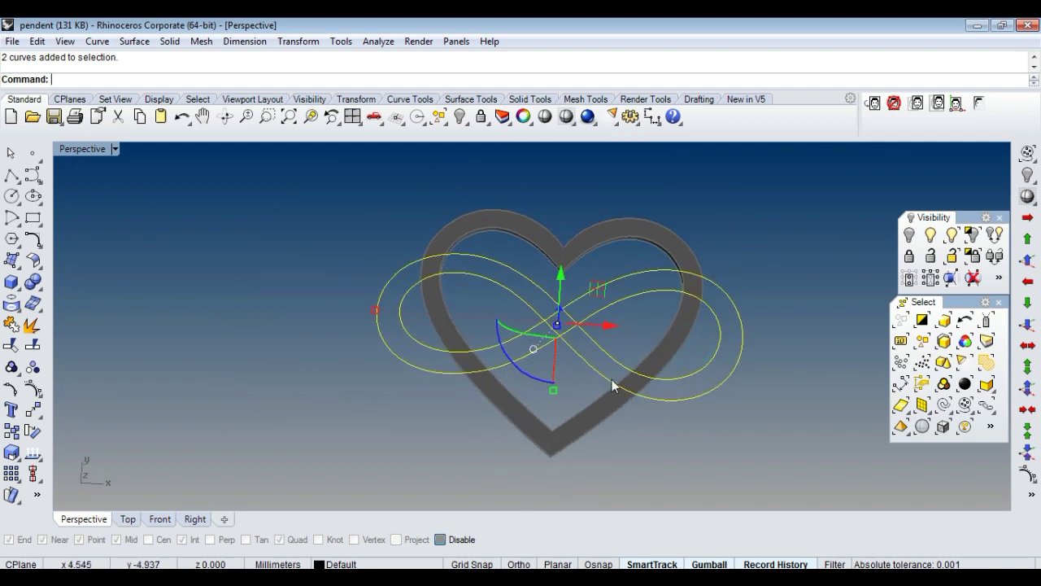
{"action": "scroll", "coordinate": [612, 379], "scroll_direction": "up", "scroll_amount": 2}
{"action": "scroll", "coordinate": [630, 392], "scroll_direction": "up", "scroll_amount": 2}
{"action": "scroll", "coordinate": [637, 390], "scroll_direction": "up", "scroll_amount": 2}
{"action": "type", "text": "line"}
{"action": "key", "text": "Return"}
{"action": "left_click", "coordinate": [635, 407]}
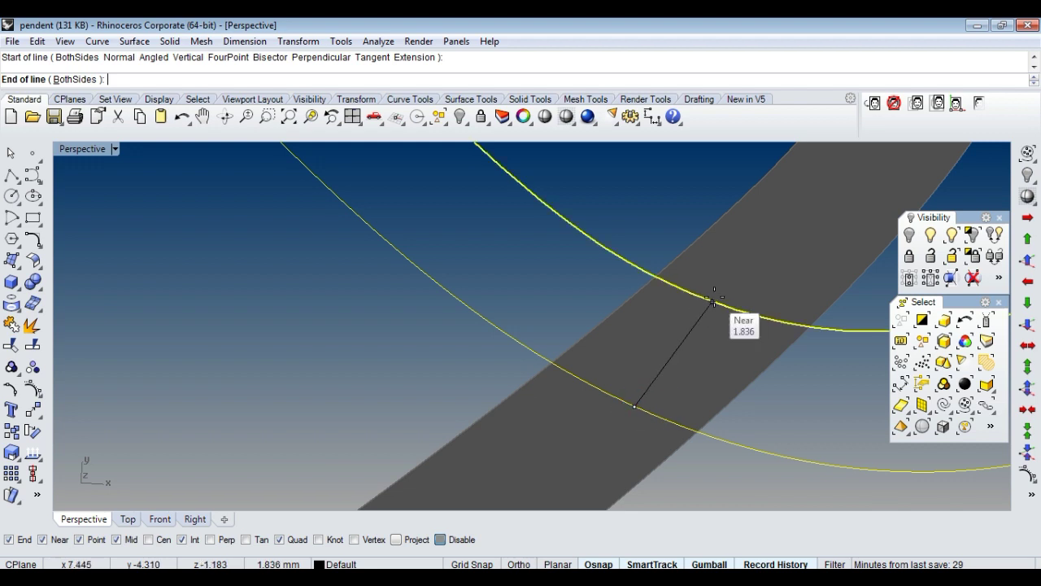
{"action": "left_click", "coordinate": [712, 301]}
{"action": "left_click", "coordinate": [692, 330]}
{"action": "right_click_drag", "start_coordinate": [692, 331], "coordinate": [648, 358]}
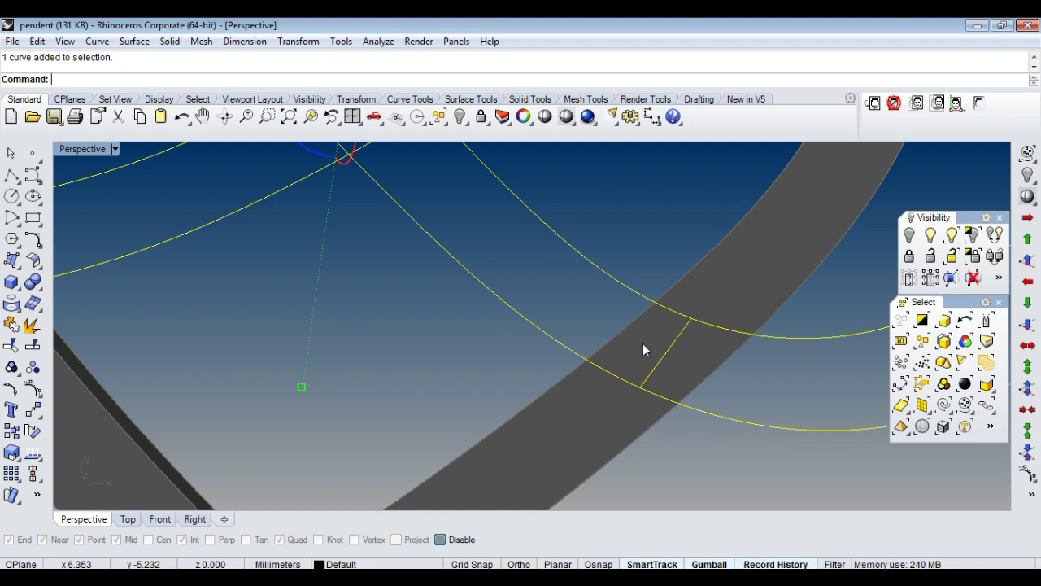
Start a Sweep 2 Rails of the cross-section line along both infinity curves.
{"action": "left_click", "coordinate": [135, 41]}
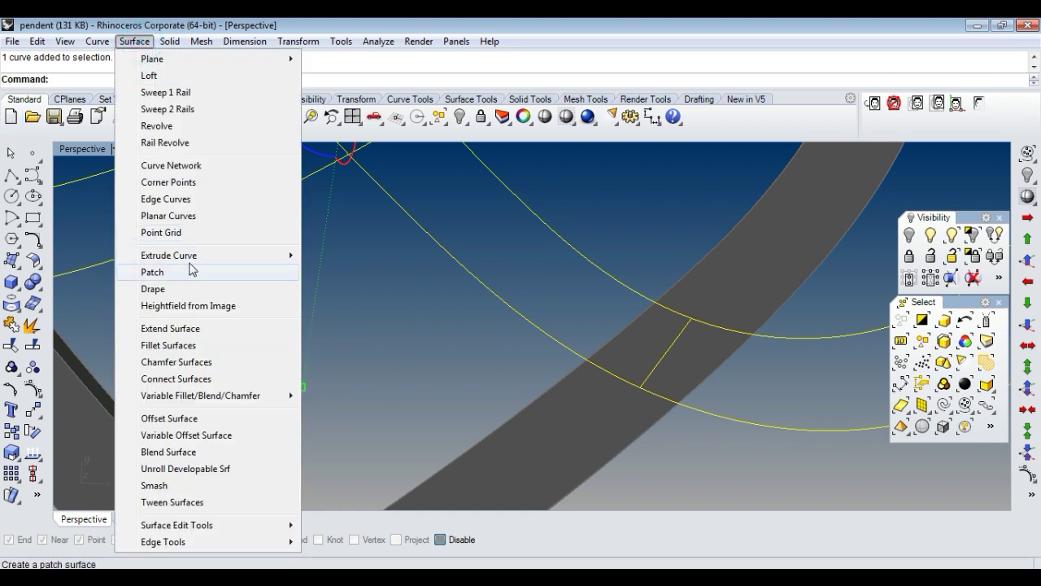
{"action": "left_click", "coordinate": [169, 109]}
{"action": "left_click", "coordinate": [840, 423]}
{"action": "scroll", "coordinate": [586, 415], "scroll_direction": "down", "scroll_amount": 3}
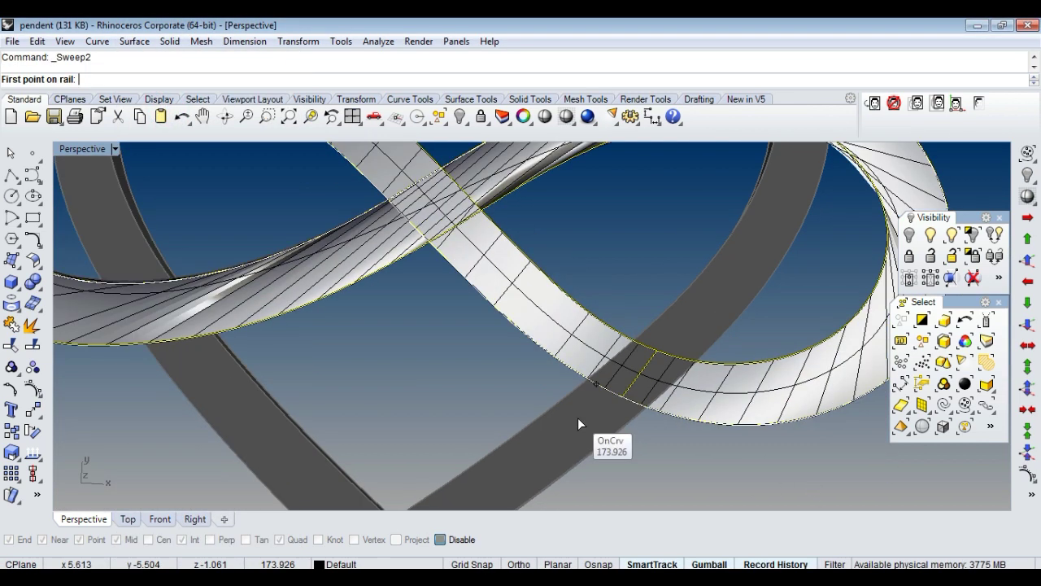
{"action": "scroll", "coordinate": [596, 425], "scroll_direction": "down", "scroll_amount": 3}
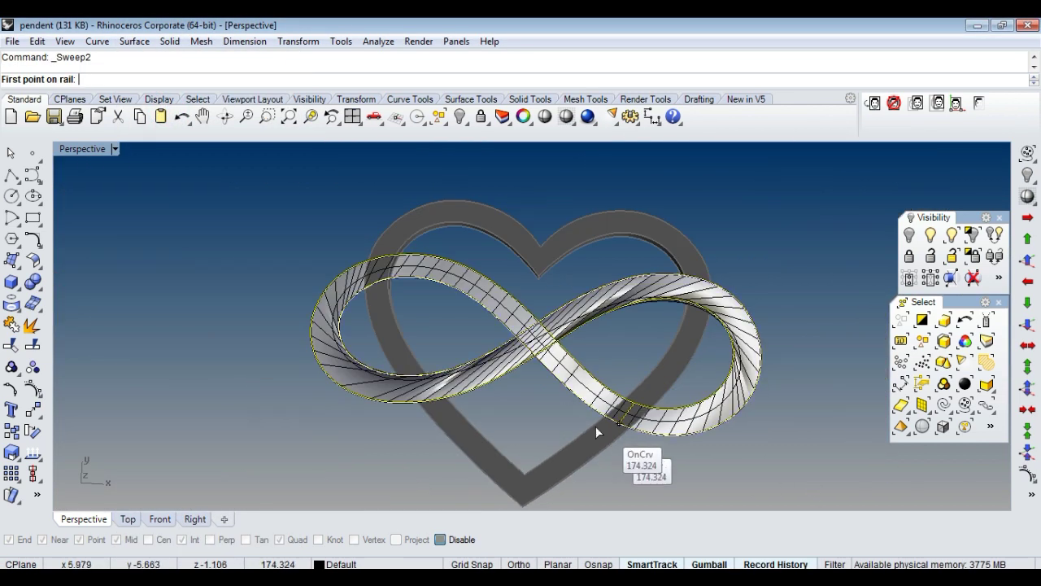
{"action": "scroll", "coordinate": [689, 399], "scroll_direction": "down", "scroll_amount": 2}
{"action": "scroll", "coordinate": [690, 398], "scroll_direction": "up", "scroll_amount": 3}
Add slash alignment lines across the first part of the band to control its twist.
{"action": "left_click", "coordinate": [657, 451]}
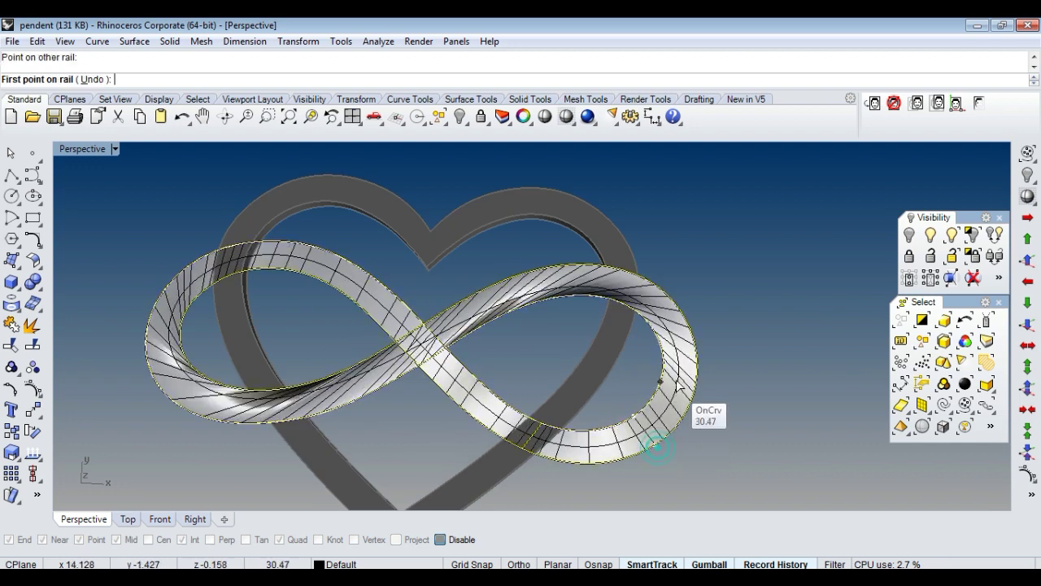
{"action": "left_click", "coordinate": [699, 368]}
{"action": "left_click", "coordinate": [651, 323]}
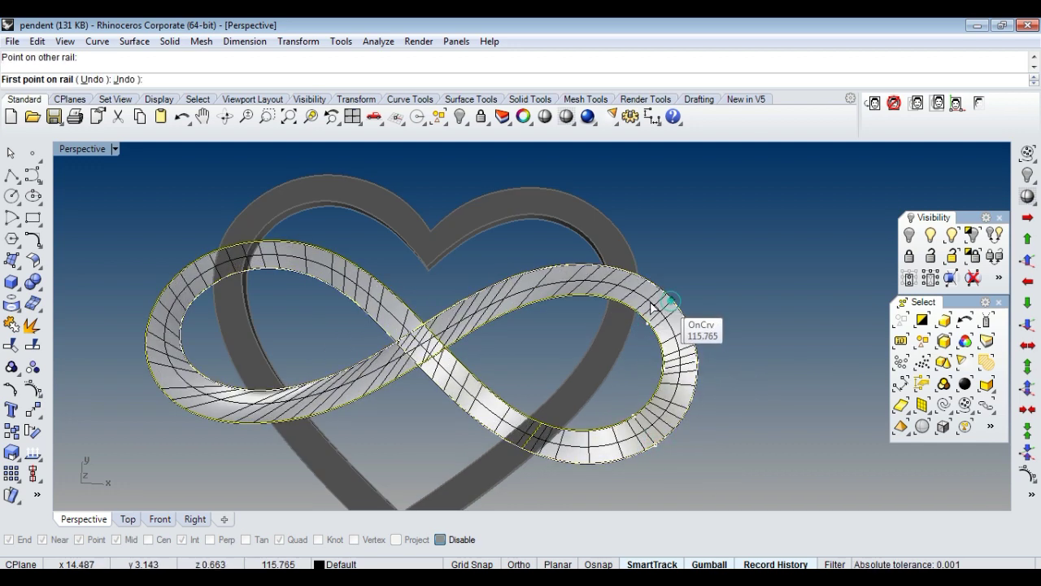
{"action": "left_click", "coordinate": [581, 268]}
{"action": "scroll", "coordinate": [496, 323], "scroll_direction": "up", "scroll_amount": 1}
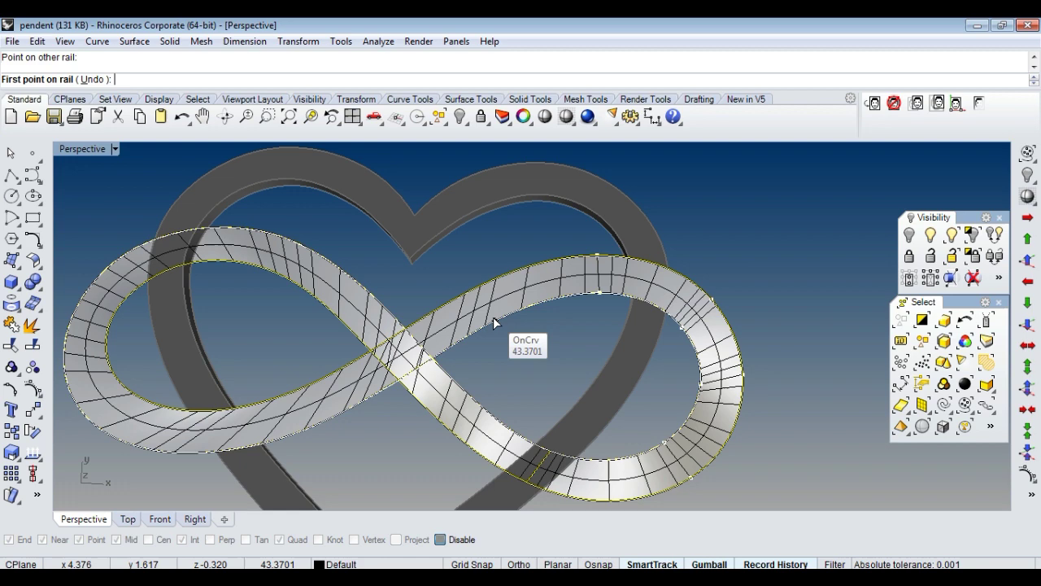
{"action": "left_click", "coordinate": [486, 293]}
{"action": "scroll", "coordinate": [378, 375], "scroll_direction": "up", "scroll_amount": 1}
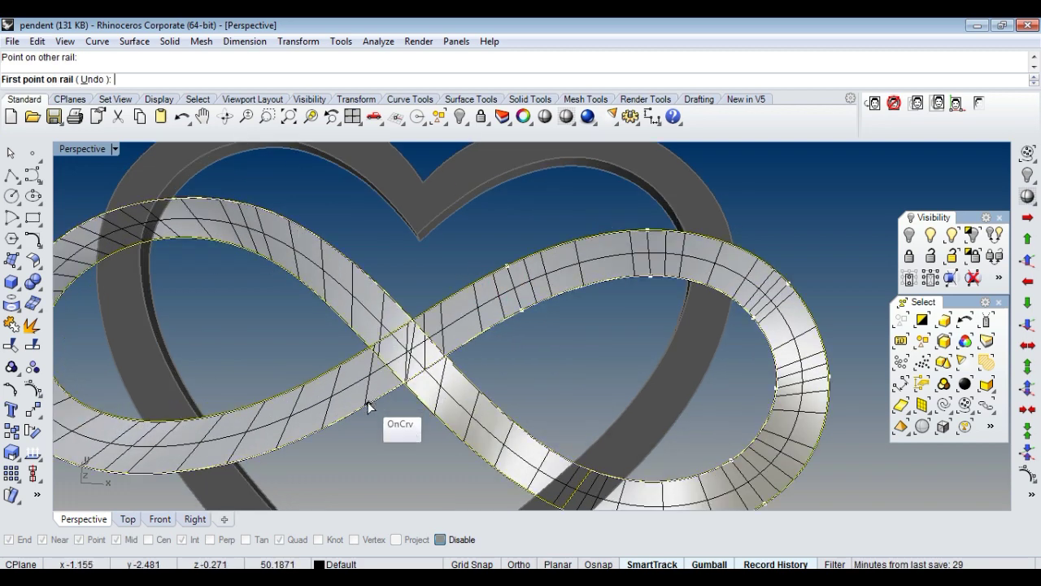
{"action": "left_click", "coordinate": [377, 399]}
{"action": "left_click", "coordinate": [348, 354]}
{"action": "scroll", "coordinate": [564, 309], "scroll_direction": "down", "scroll_amount": 2}
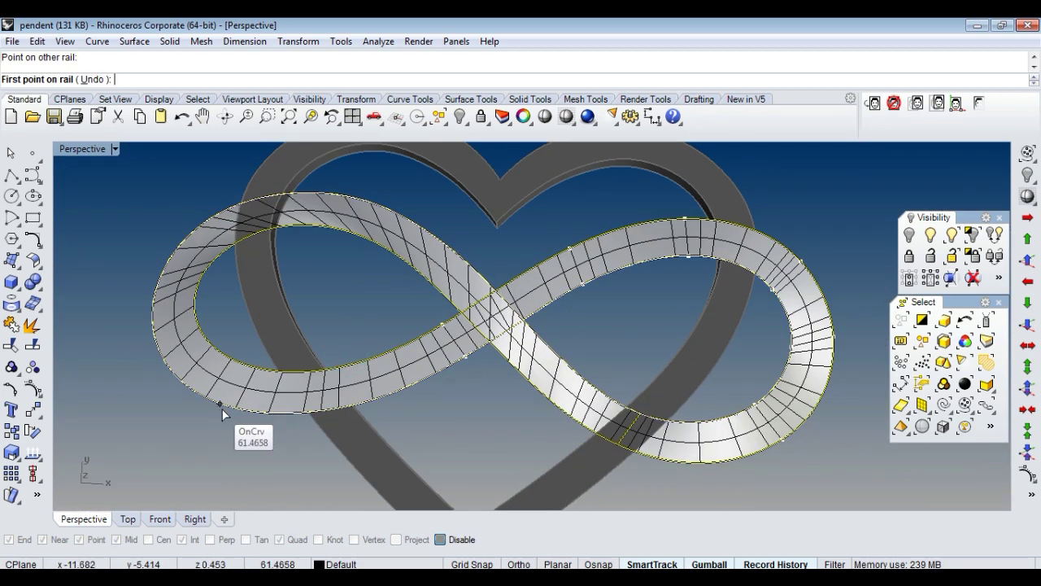
{"action": "scroll", "coordinate": [222, 409], "scroll_direction": "up", "scroll_amount": 2}
{"action": "left_click", "coordinate": [362, 351]}
{"action": "left_click", "coordinate": [351, 419]}
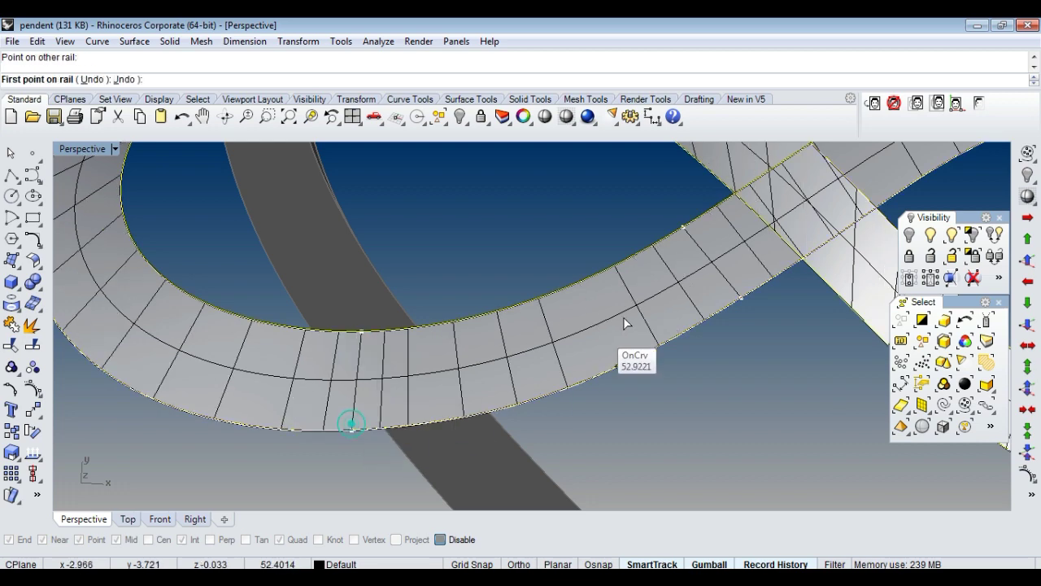
{"action": "scroll", "coordinate": [624, 318], "scroll_direction": "down", "scroll_amount": 3}
Add further slash alignment lines around the rest of the infinity loop.
{"action": "right_click_drag", "start_coordinate": [604, 348], "coordinate": [493, 393]}
{"action": "left_click", "coordinate": [480, 421]}
{"action": "mouse_move", "coordinate": [495, 431]}
{"action": "right_mouse_down"}
{"action": "mouse_move", "coordinate": [512, 415]}
{"action": "mouse_move", "coordinate": [495, 363]}
{"action": "right_mouse_up"}
{"action": "left_click", "coordinate": [485, 478]}
{"action": "left_click", "coordinate": [494, 363]}
{"action": "left_click", "coordinate": [491, 383]}
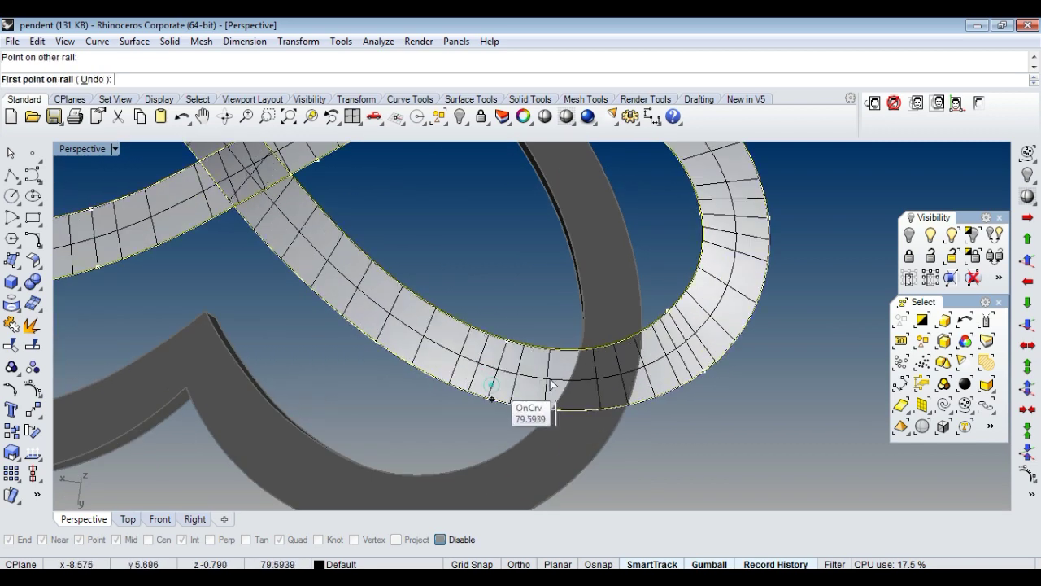
{"action": "scroll", "coordinate": [550, 385], "scroll_direction": "down", "scroll_amount": 3}
{"action": "right_click_drag", "start_coordinate": [558, 407], "coordinate": [467, 368]}
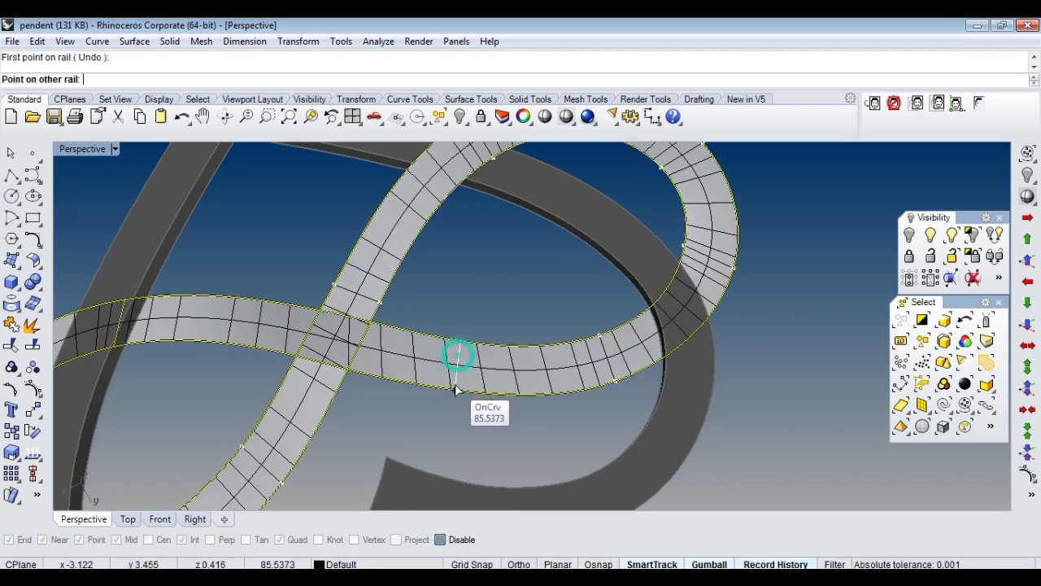
{"action": "left_click", "coordinate": [456, 389]}
{"action": "scroll", "coordinate": [395, 364], "scroll_direction": "down", "scroll_amount": 3}
{"action": "right_click_drag", "start_coordinate": [394, 364], "coordinate": [417, 339]}
{"action": "scroll", "coordinate": [409, 323], "scroll_direction": "up", "scroll_amount": 4}
{"action": "left_click", "coordinate": [407, 349]}
{"action": "scroll", "coordinate": [395, 361], "scroll_direction": "down", "scroll_amount": 3}
{"action": "scroll", "coordinate": [365, 390], "scroll_direction": "up", "scroll_amount": 3}
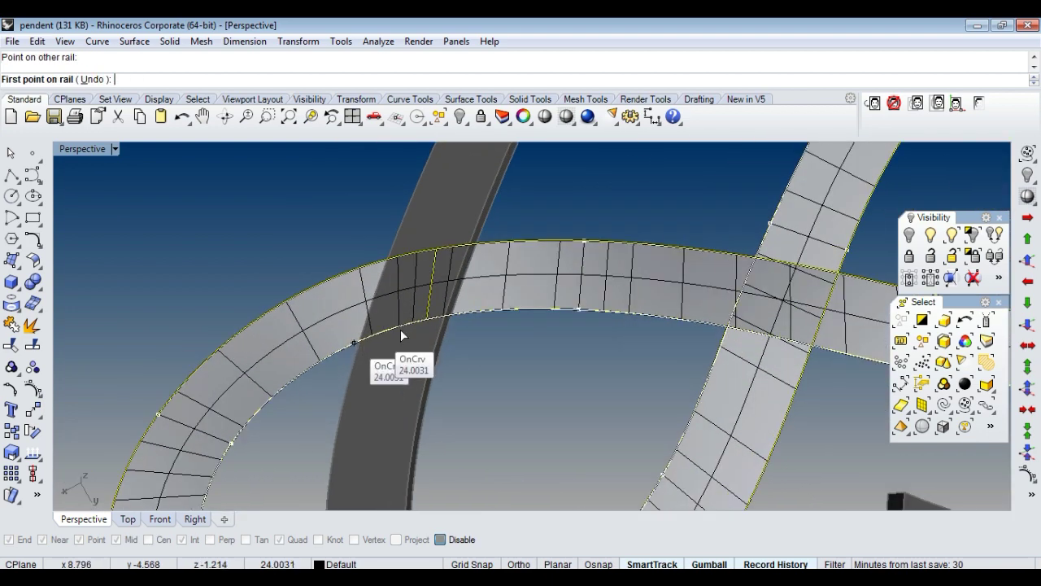
{"action": "scroll", "coordinate": [478, 347], "scroll_direction": "down", "scroll_amount": 3}
{"action": "mouse_move", "coordinate": [488, 379]}
{"action": "right_mouse_down"}
{"action": "mouse_move", "coordinate": [379, 365]}
{"action": "mouse_move", "coordinate": [641, 353]}
{"action": "mouse_move", "coordinate": [661, 272]}
{"action": "mouse_move", "coordinate": [707, 277]}
{"action": "right_mouse_up"}
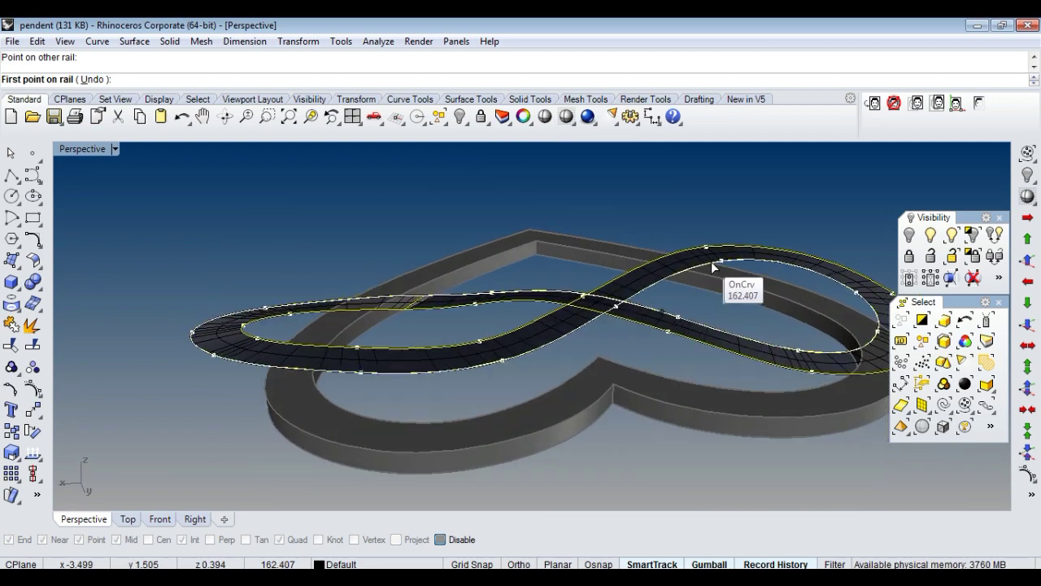
Accept the Sweep 2 Rail options to build the ribbon surface and inspect it.
{"action": "left_click", "coordinate": [663, 287]}
{"action": "left_click", "coordinate": [726, 461]}
{"action": "mouse_move", "coordinate": [492, 333]}
{"action": "right_mouse_down"}
{"action": "mouse_move", "coordinate": [430, 377]}
{"action": "mouse_move", "coordinate": [523, 381]}
{"action": "mouse_move", "coordinate": [491, 325]}
{"action": "mouse_move", "coordinate": [587, 327]}
{"action": "mouse_move", "coordinate": [601, 361]}
{"action": "mouse_move", "coordinate": [517, 383]}
{"action": "mouse_move", "coordinate": [481, 366]}
{"action": "mouse_move", "coordinate": [430, 407]}
{"action": "mouse_move", "coordinate": [642, 363]}
{"action": "mouse_move", "coordinate": [456, 375]}
{"action": "mouse_move", "coordinate": [594, 442]}
{"action": "mouse_move", "coordinate": [600, 367]}
{"action": "mouse_move", "coordinate": [539, 344]}
{"action": "mouse_move", "coordinate": [598, 344]}
{"action": "mouse_move", "coordinate": [535, 344]}
{"action": "mouse_move", "coordinate": [435, 379]}
{"action": "mouse_move", "coordinate": [504, 349]}
{"action": "mouse_move", "coordinate": [576, 348]}
{"action": "mouse_move", "coordinate": [464, 321]}
{"action": "mouse_move", "coordinate": [427, 338]}
{"action": "mouse_move", "coordinate": [372, 456]}
{"action": "mouse_move", "coordinate": [349, 356]}
{"action": "mouse_move", "coordinate": [448, 311]}
{"action": "mouse_move", "coordinate": [398, 380]}
{"action": "mouse_move", "coordinate": [388, 297]}
{"action": "mouse_move", "coordinate": [344, 323]}
{"action": "mouse_move", "coordinate": [529, 318]}
{"action": "mouse_move", "coordinate": [444, 277]}
{"action": "mouse_move", "coordinate": [560, 297]}
{"action": "mouse_move", "coordinate": [481, 316]}
{"action": "mouse_move", "coordinate": [325, 325]}
{"action": "mouse_move", "coordinate": [341, 418]}
{"action": "mouse_move", "coordinate": [299, 409]}
{"action": "mouse_move", "coordinate": [251, 349]}
{"action": "mouse_move", "coordinate": [425, 442]}
{"action": "mouse_move", "coordinate": [370, 395]}
{"action": "mouse_move", "coordinate": [494, 277]}
{"action": "mouse_move", "coordinate": [534, 264]}
{"action": "mouse_move", "coordinate": [611, 320]}
{"action": "mouse_move", "coordinate": [670, 432]}
{"action": "mouse_move", "coordinate": [748, 295]}
{"action": "mouse_move", "coordinate": [581, 318]}
{"action": "mouse_move", "coordinate": [528, 376]}
{"action": "mouse_move", "coordinate": [479, 349]}
{"action": "right_mouse_up"}
{"action": "mouse_move", "coordinate": [741, 356]}
{"action": "right_mouse_down"}
{"action": "mouse_move", "coordinate": [471, 302]}
{"action": "mouse_move", "coordinate": [539, 249]}
{"action": "mouse_move", "coordinate": [460, 327]}
{"action": "mouse_move", "coordinate": [419, 423]}
{"action": "mouse_move", "coordinate": [463, 247]}
{"action": "mouse_move", "coordinate": [458, 260]}
{"action": "mouse_move", "coordinate": [547, 289]}
{"action": "mouse_move", "coordinate": [501, 331]}
{"action": "mouse_move", "coordinate": [447, 319]}
{"action": "mouse_move", "coordinate": [456, 294]}
{"action": "mouse_move", "coordinate": [459, 326]}
{"action": "mouse_move", "coordinate": [477, 313]}
{"action": "right_mouse_up"}
Delete the ribbon surface and show control points on the two infinity rail curves.
{"action": "left_click", "coordinate": [477, 314]}
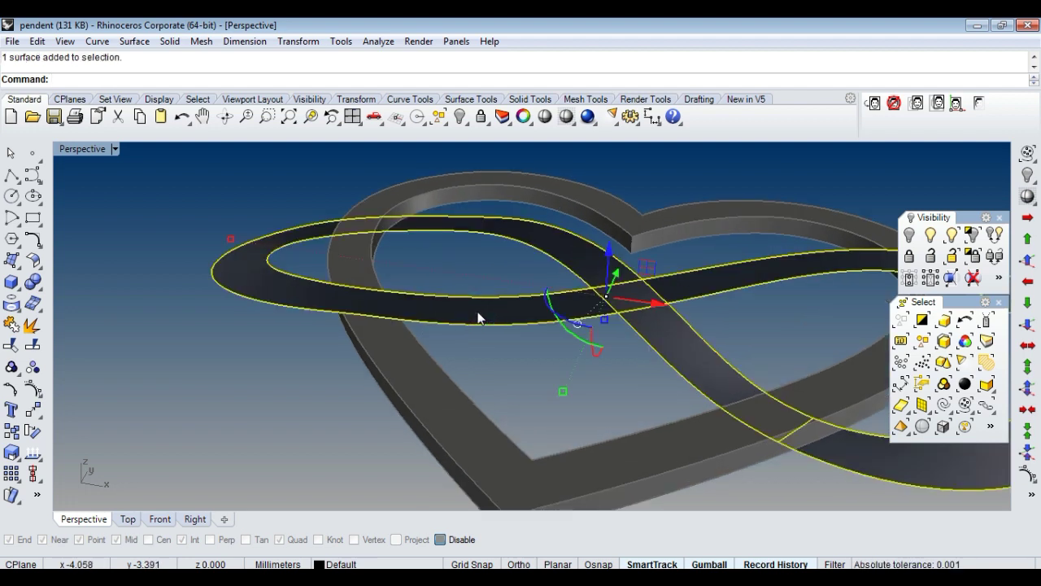
{"action": "key", "text": "Delete"}
{"action": "scroll", "coordinate": [478, 311], "scroll_direction": "up", "scroll_amount": 2}
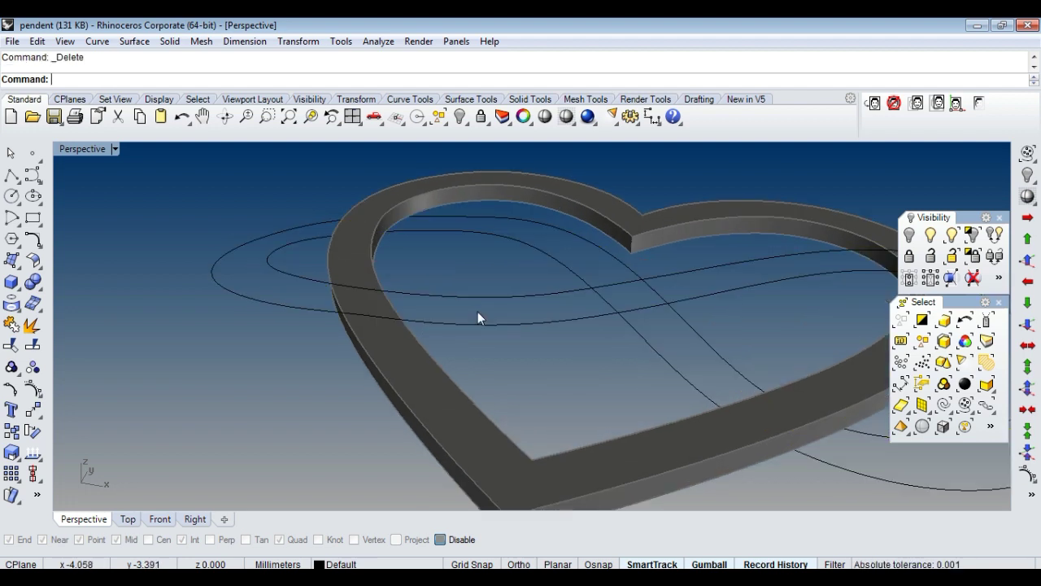
{"action": "scroll", "coordinate": [478, 312], "scroll_direction": "up", "scroll_amount": 2}
{"action": "scroll", "coordinate": [497, 287], "scroll_direction": "up", "scroll_amount": 2}
{"action": "left_click_drag", "start_coordinate": [485, 355], "coordinate": [512, 366]}
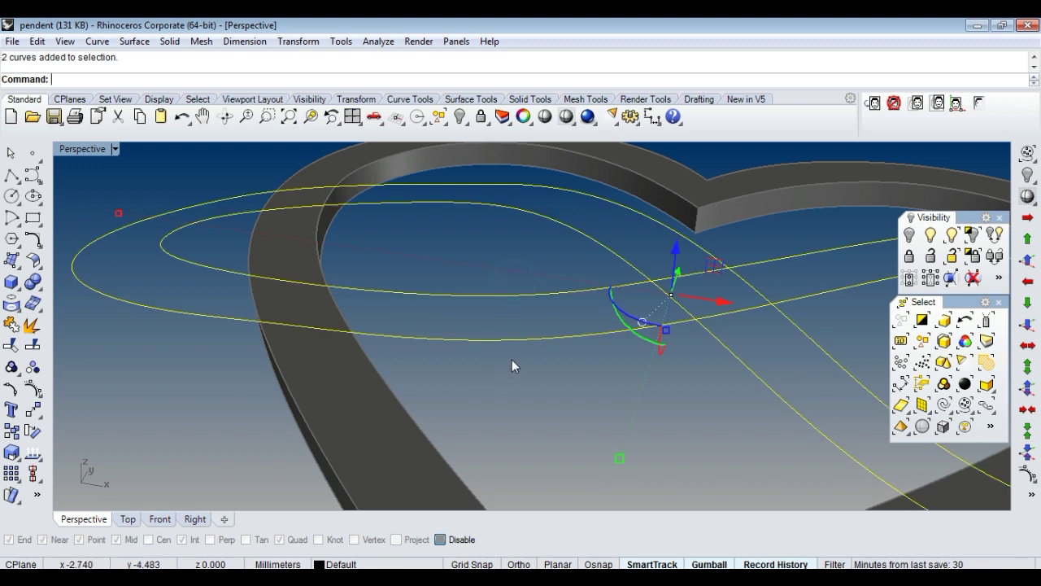
{"action": "left_click", "coordinate": [33, 390]}
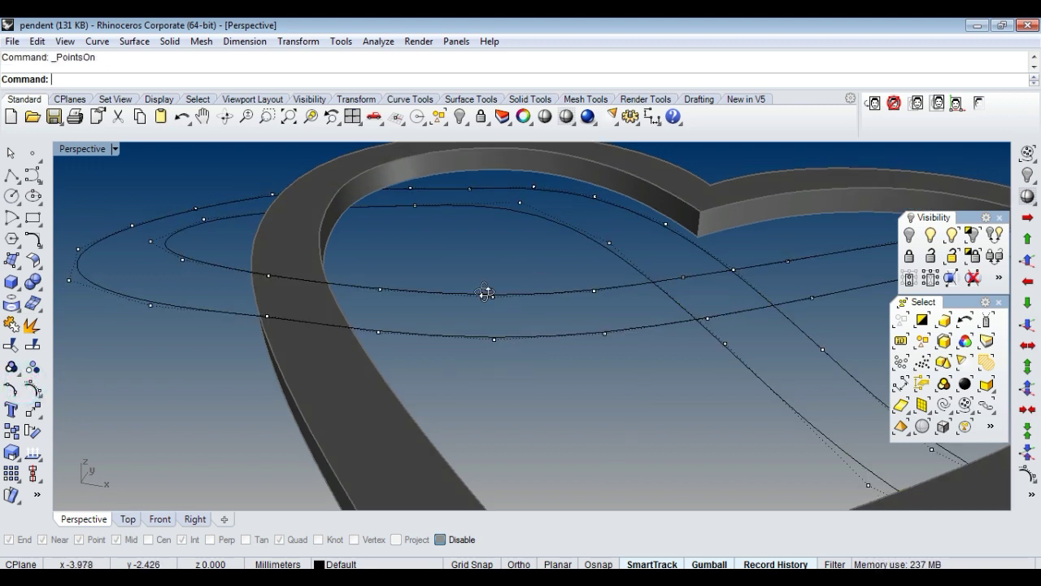
Nudge two crossing control points vertically and check the rail heights from several angles.
{"action": "key", "text": "Down"}
{"action": "key", "text": "Down"}
{"action": "key", "text": "Down"}
{"action": "left_click_drag", "start_coordinate": [474, 274], "coordinate": [536, 351]}
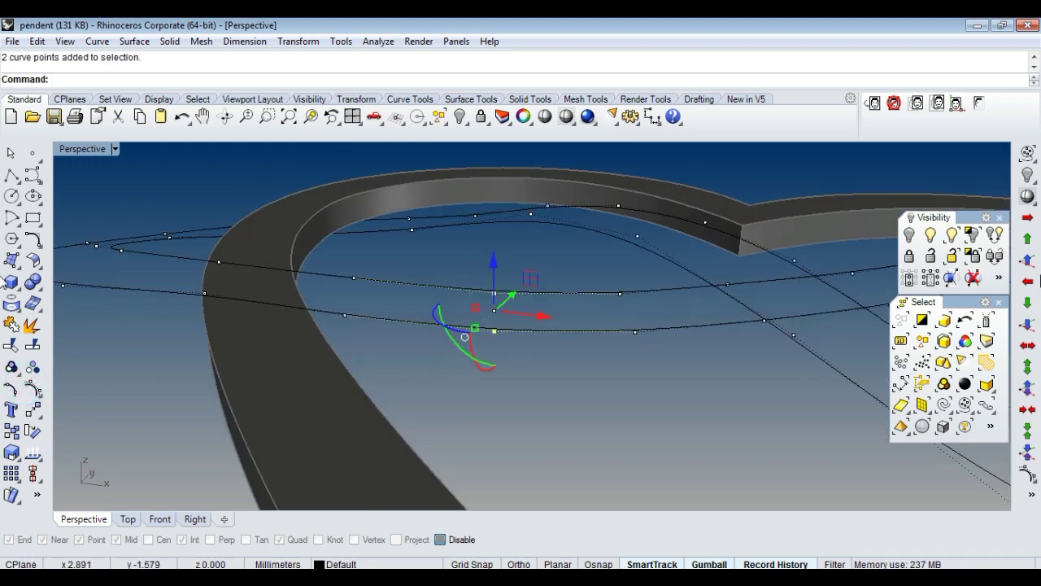
{"action": "left_click", "coordinate": [1027, 260]}
{"action": "mouse_move", "coordinate": [577, 379]}
{"action": "right_mouse_down"}
{"action": "mouse_move", "coordinate": [606, 321]}
{"action": "mouse_move", "coordinate": [592, 360]}
{"action": "right_mouse_up"}
{"action": "left_click", "coordinate": [672, 386]}
{"action": "right_click_drag", "start_coordinate": [671, 386], "coordinate": [397, 363]}
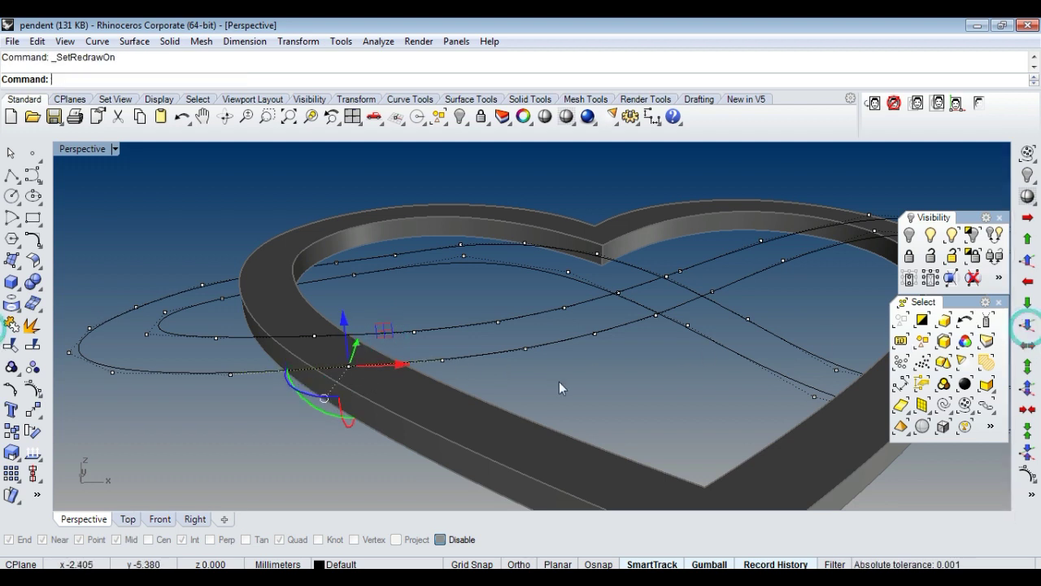
{"action": "left_click", "coordinate": [493, 389]}
{"action": "mouse_move", "coordinate": [496, 389]}
{"action": "right_mouse_down"}
{"action": "mouse_move", "coordinate": [469, 358]}
{"action": "mouse_move", "coordinate": [441, 365]}
{"action": "mouse_move", "coordinate": [230, 316]}
{"action": "right_mouse_up"}
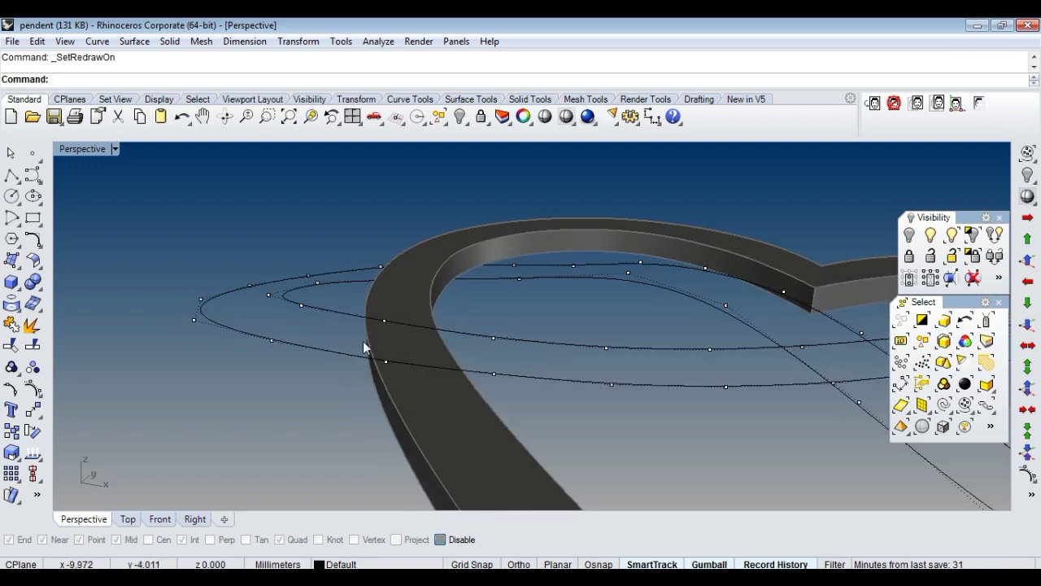
{"action": "right_click_drag", "start_coordinate": [363, 340], "coordinate": [513, 342]}
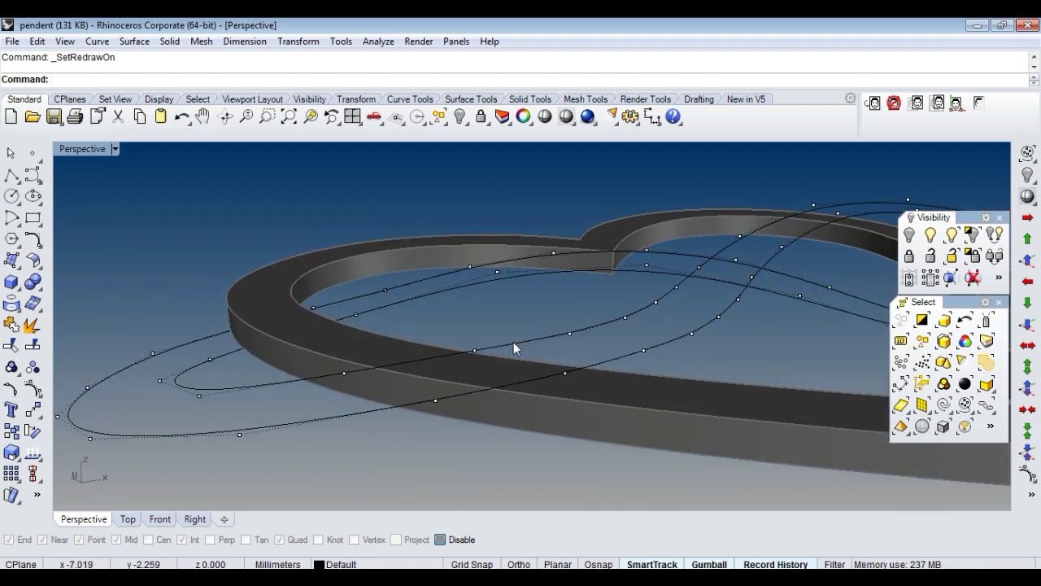
{"action": "left_click", "coordinate": [442, 400]}
{"action": "right_click_drag", "start_coordinate": [632, 443], "coordinate": [488, 430]}
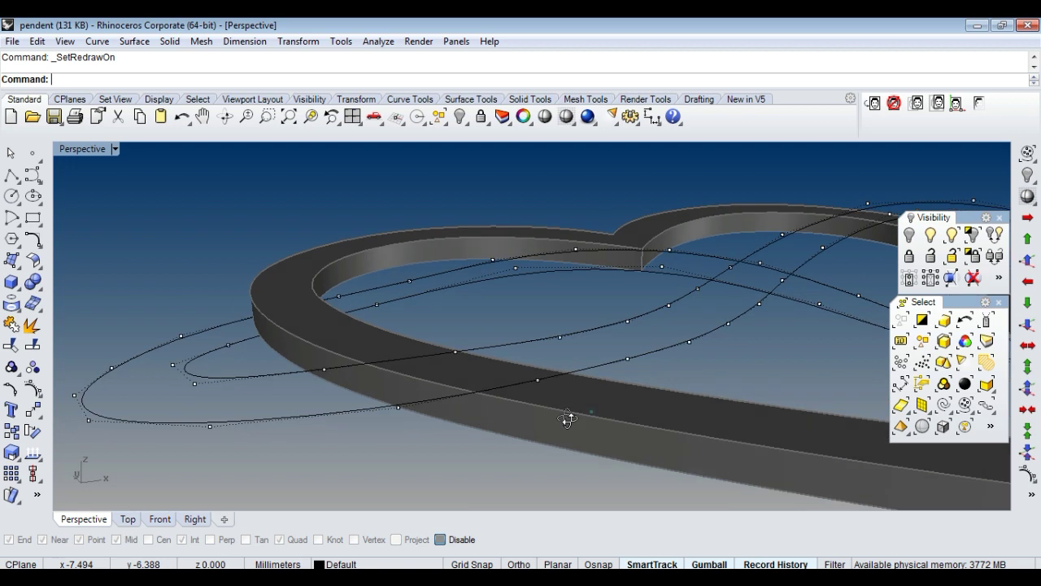
{"action": "mouse_move", "coordinate": [583, 395]}
{"action": "right_mouse_down"}
{"action": "mouse_move", "coordinate": [609, 381]}
{"action": "mouse_move", "coordinate": [503, 372]}
{"action": "right_mouse_up"}
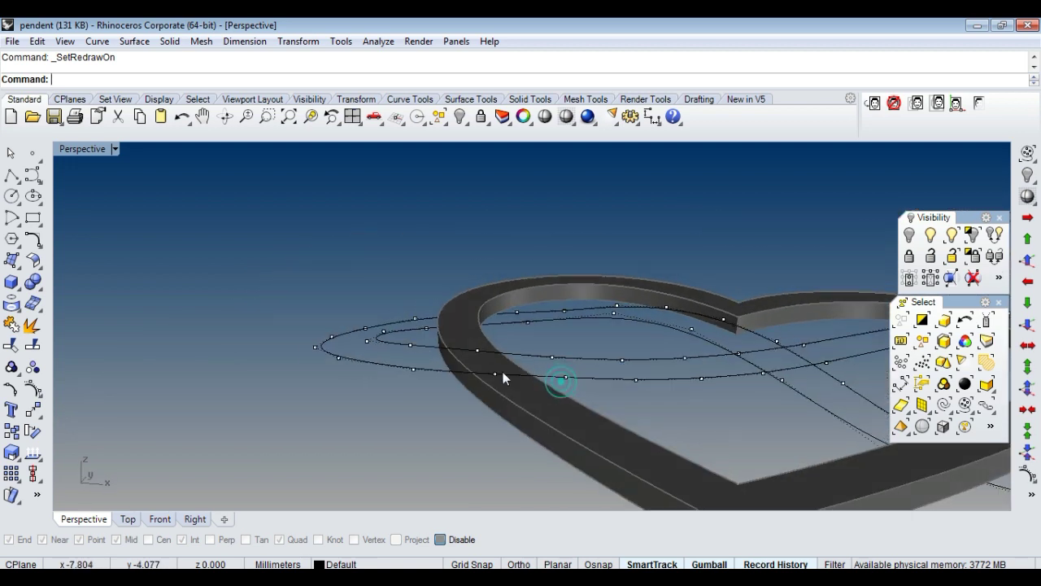
{"action": "scroll", "coordinate": [324, 371], "scroll_direction": "up", "scroll_amount": 2}
Lower a loop-end control point so the rail dips under the heart frame, then select the rails.
{"action": "left_click_drag", "start_coordinate": [323, 372], "coordinate": [381, 337]}
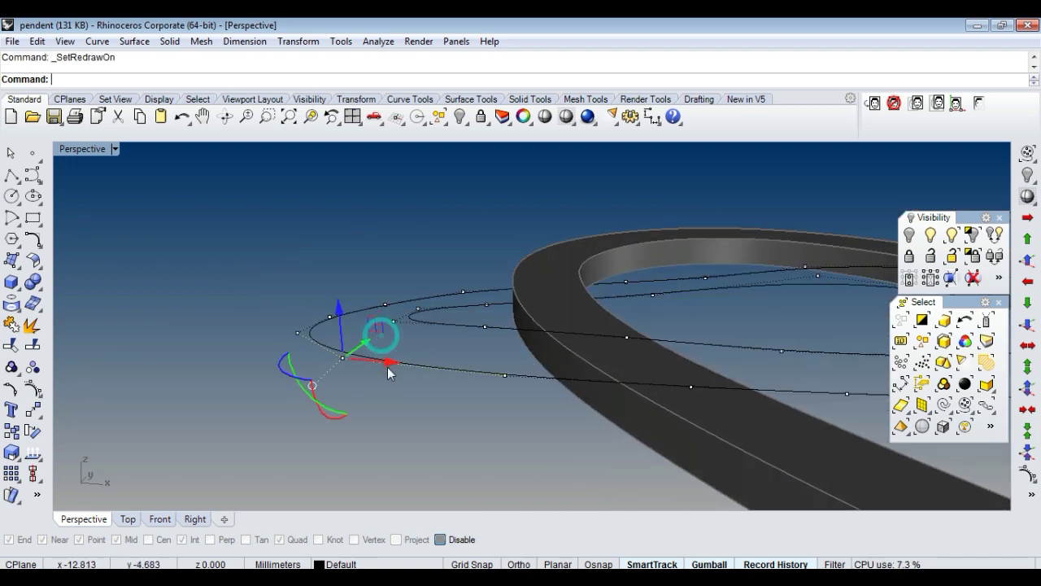
{"action": "mouse_move", "coordinate": [391, 393]}
{"action": "right_mouse_down"}
{"action": "mouse_move", "coordinate": [567, 320]}
{"action": "mouse_move", "coordinate": [623, 326]}
{"action": "mouse_move", "coordinate": [591, 353]}
{"action": "right_mouse_up"}
{"action": "left_click", "coordinate": [623, 326]}
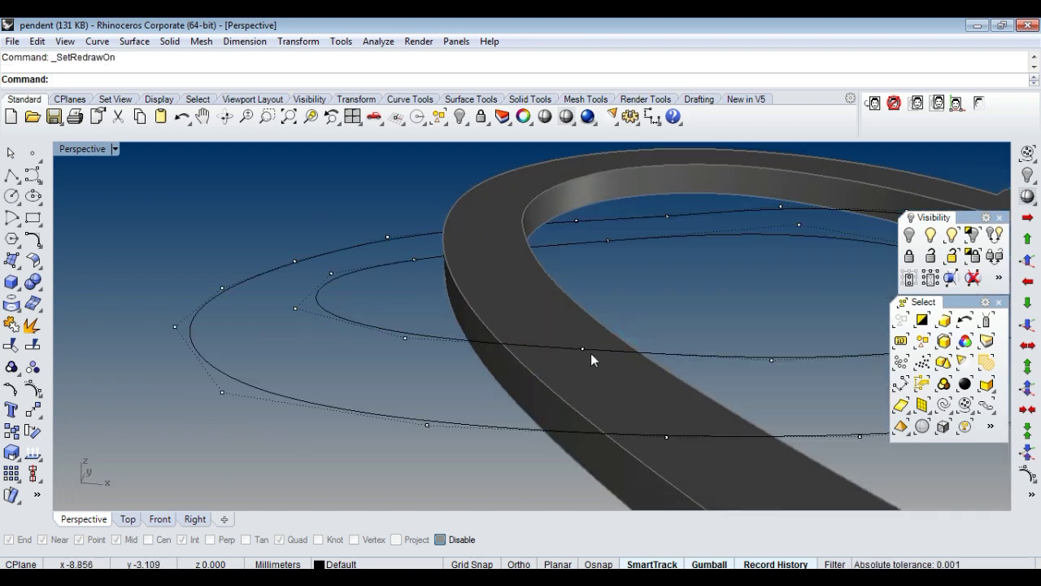
{"action": "left_click", "coordinate": [640, 315]}
{"action": "right_click_drag", "start_coordinate": [632, 314], "coordinate": [555, 387]}
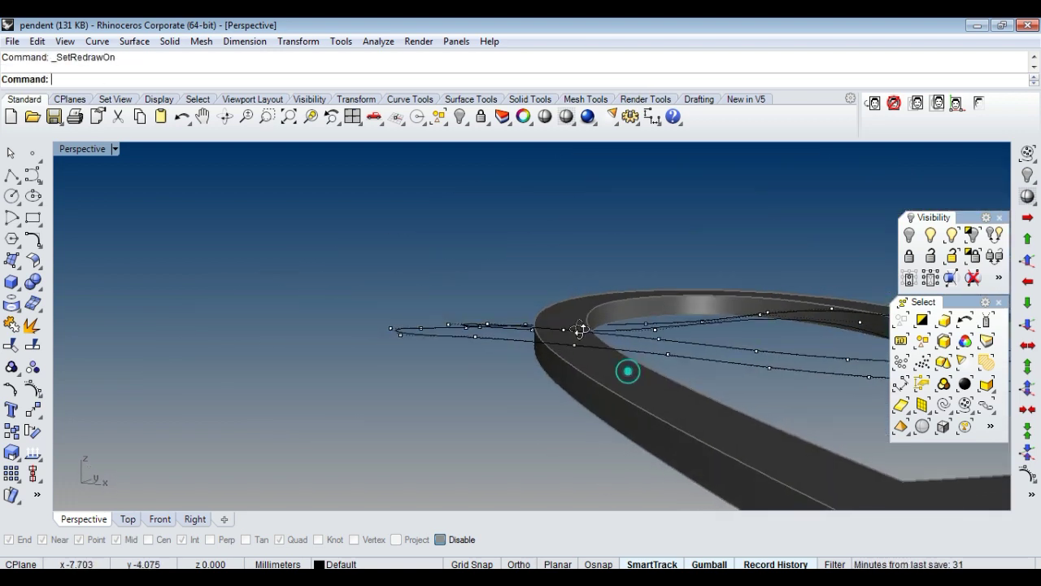
{"action": "left_click_drag", "start_coordinate": [606, 370], "coordinate": [609, 362]}
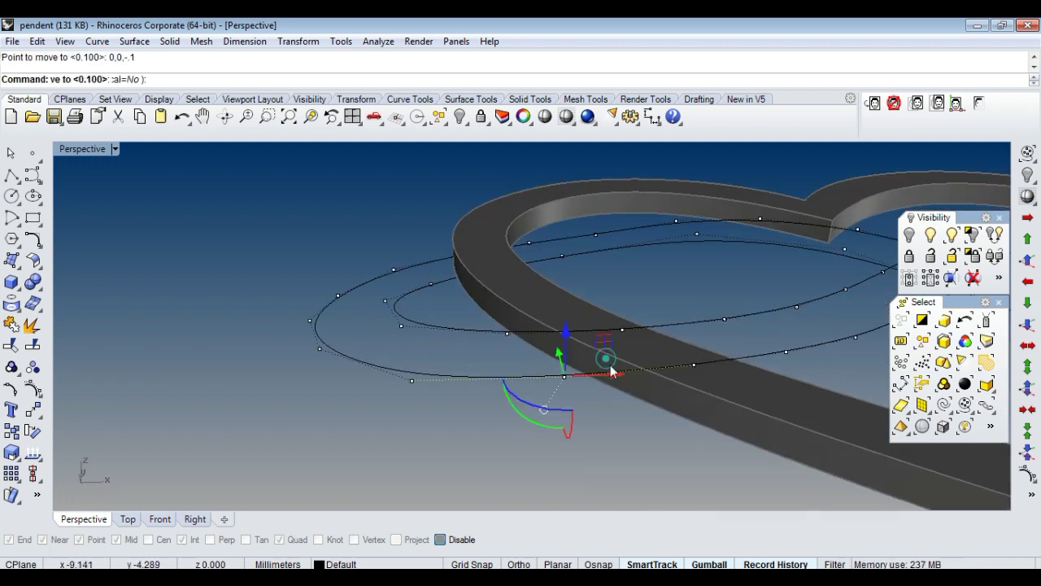
{"action": "mouse_move", "coordinate": [667, 410]}
{"action": "right_mouse_down"}
{"action": "mouse_move", "coordinate": [449, 391]}
{"action": "mouse_move", "coordinate": [430, 372]}
{"action": "mouse_move", "coordinate": [406, 380]}
{"action": "mouse_move", "coordinate": [502, 351]}
{"action": "mouse_move", "coordinate": [507, 367]}
{"action": "right_mouse_up"}
{"action": "left_click", "coordinate": [645, 373]}
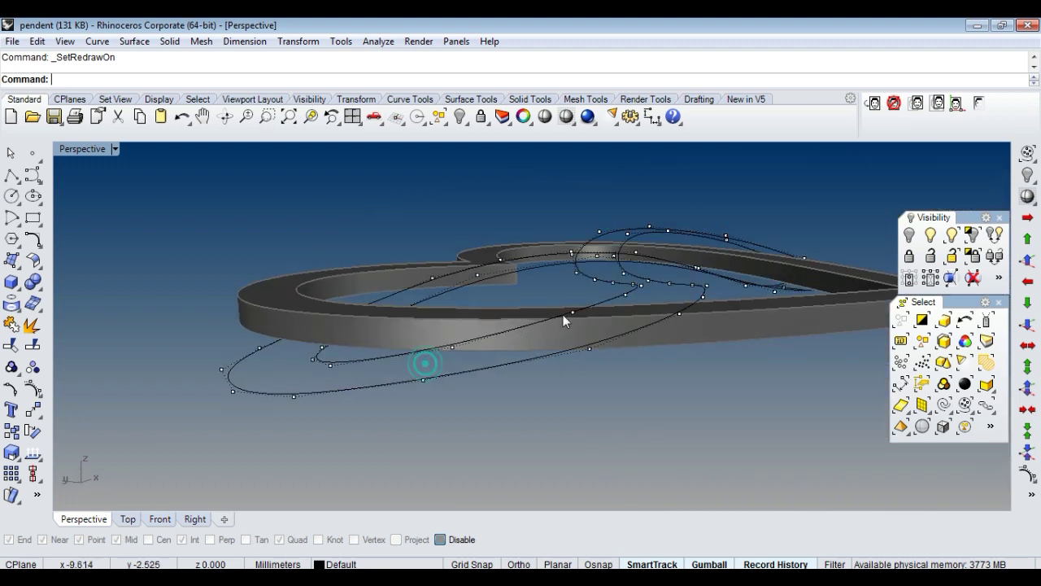
{"action": "left_click", "coordinate": [507, 370]}
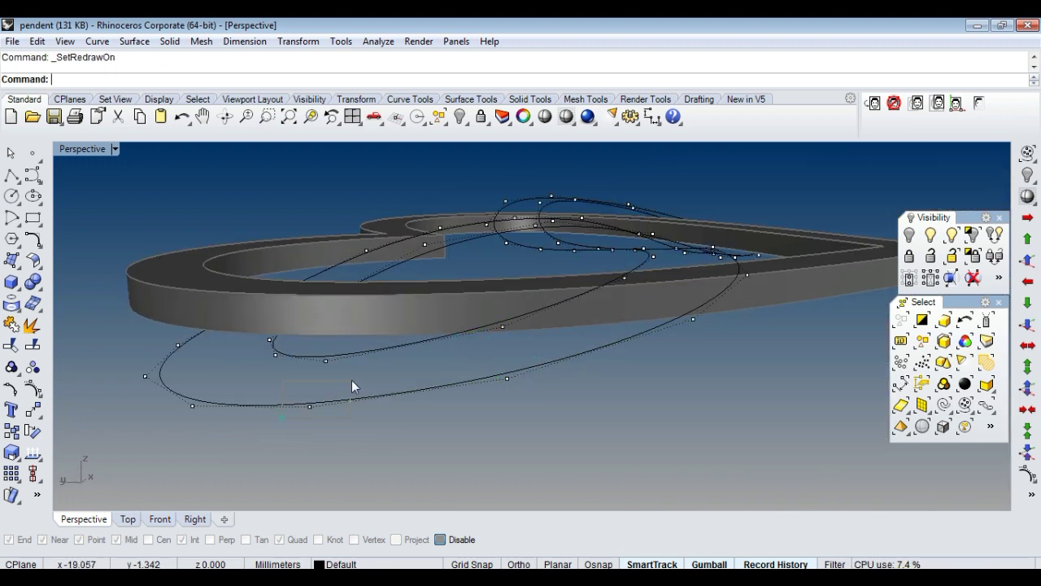
{"action": "mouse_move", "coordinate": [712, 435]}
{"action": "right_mouse_down"}
{"action": "mouse_move", "coordinate": [498, 348]}
{"action": "mouse_move", "coordinate": [483, 322]}
{"action": "right_mouse_up"}
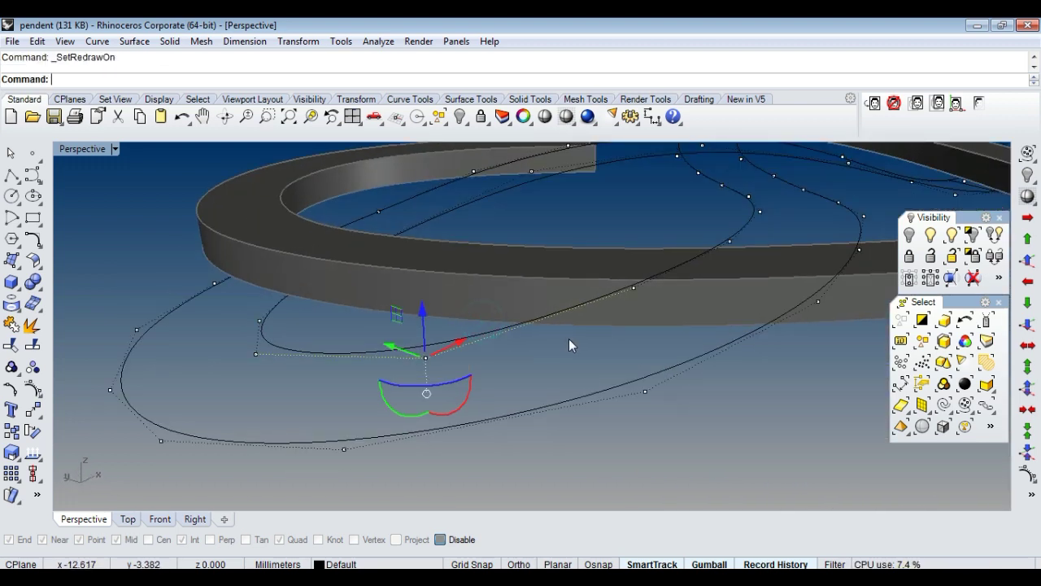
{"action": "left_click", "coordinate": [618, 341]}
{"action": "right_click_drag", "start_coordinate": [618, 342], "coordinate": [555, 343]}
{"action": "mouse_move", "coordinate": [710, 337]}
{"action": "right_mouse_down"}
{"action": "mouse_move", "coordinate": [602, 383]}
{"action": "mouse_move", "coordinate": [585, 293]}
{"action": "mouse_move", "coordinate": [519, 290]}
{"action": "mouse_move", "coordinate": [545, 333]}
{"action": "right_mouse_up"}
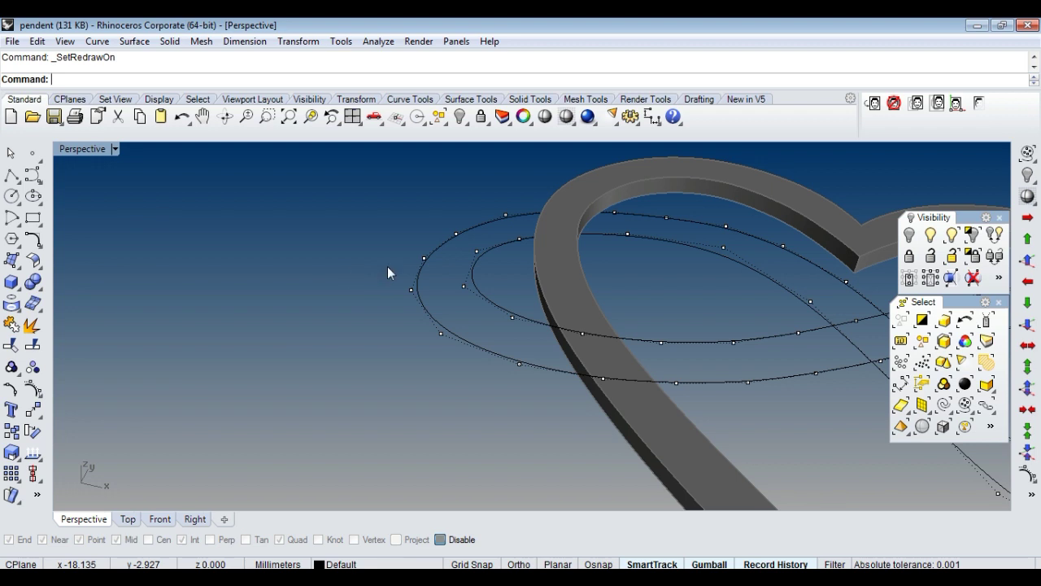
{"action": "scroll", "coordinate": [390, 272], "scroll_direction": "down", "scroll_amount": 5}
{"action": "left_click_drag", "start_coordinate": [797, 292], "coordinate": [522, 424]}
Start a Sweep2 along the two infinity rails and add a first alignment slash across the band.
{"action": "right_click_drag", "start_coordinate": [520, 419], "coordinate": [595, 397]}
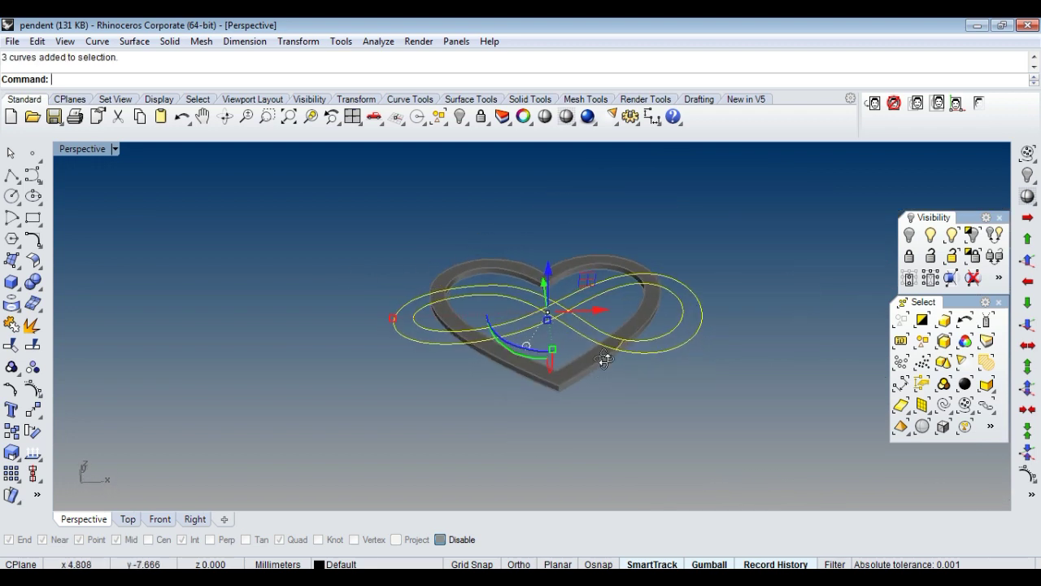
{"action": "type", "text": "s2sweep2"}
{"action": "key", "text": "Return"}
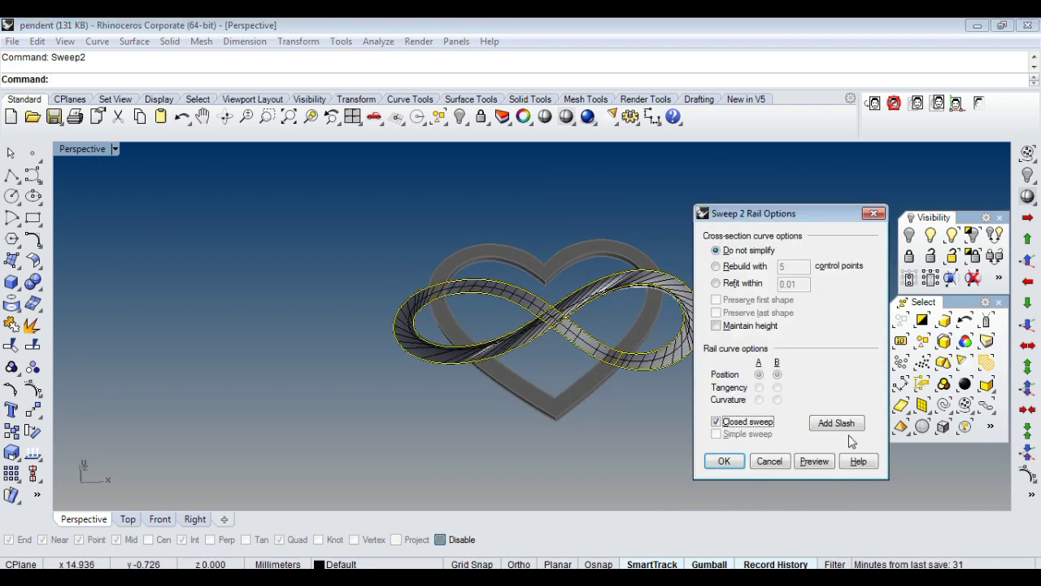
{"action": "left_click", "coordinate": [833, 423]}
{"action": "scroll", "coordinate": [784, 400], "scroll_direction": "up", "scroll_amount": 4}
{"action": "left_click", "coordinate": [690, 309]}
{"action": "left_click", "coordinate": [637, 251]}
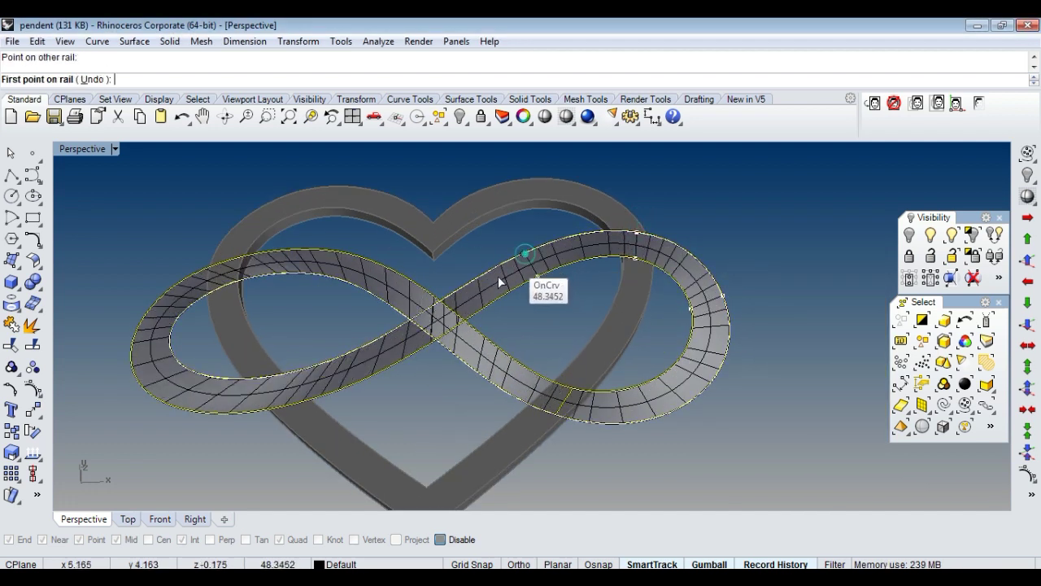
{"action": "scroll", "coordinate": [391, 337], "scroll_direction": "up", "scroll_amount": 2}
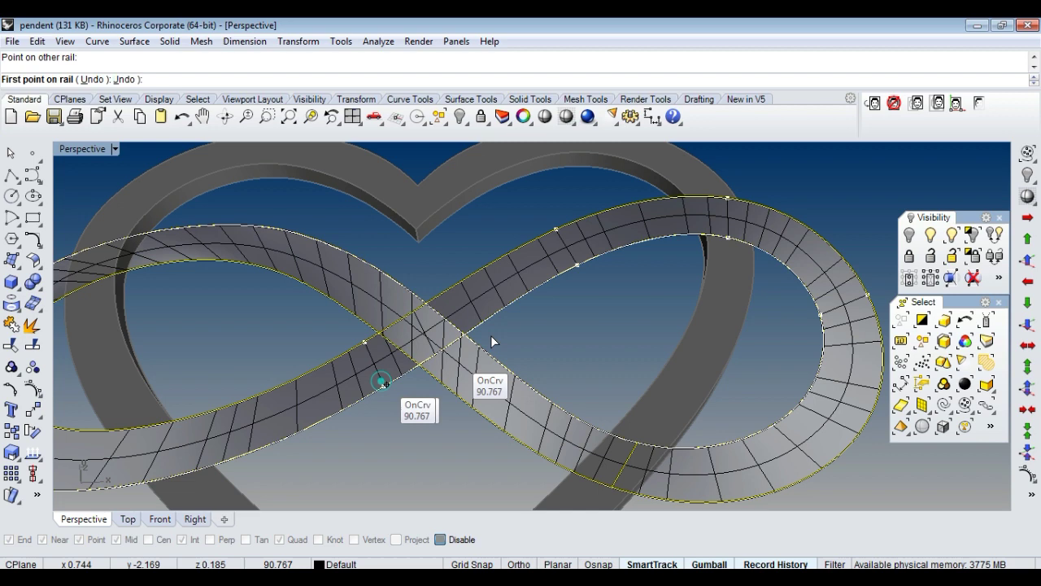
{"action": "scroll", "coordinate": [350, 375], "scroll_direction": "up", "scroll_amount": 2}
{"action": "scroll", "coordinate": [387, 386], "scroll_direction": "down", "scroll_amount": 3}
Add slashes on the left loop and at the crossing, then complete the sweep.
{"action": "right_click_drag", "start_coordinate": [405, 379], "coordinate": [496, 328]}
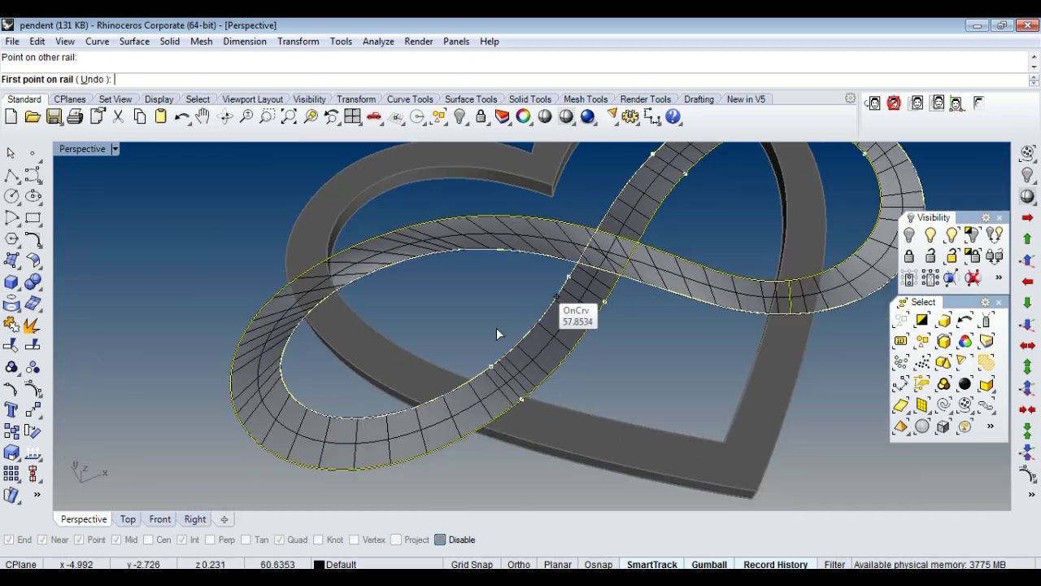
{"action": "scroll", "coordinate": [385, 421], "scroll_direction": "up", "scroll_amount": 3}
{"action": "left_click", "coordinate": [374, 431]}
{"action": "left_click", "coordinate": [348, 499]}
{"action": "left_click", "coordinate": [314, 358]}
{"action": "left_click", "coordinate": [260, 337]}
{"action": "left_click", "coordinate": [444, 227]}
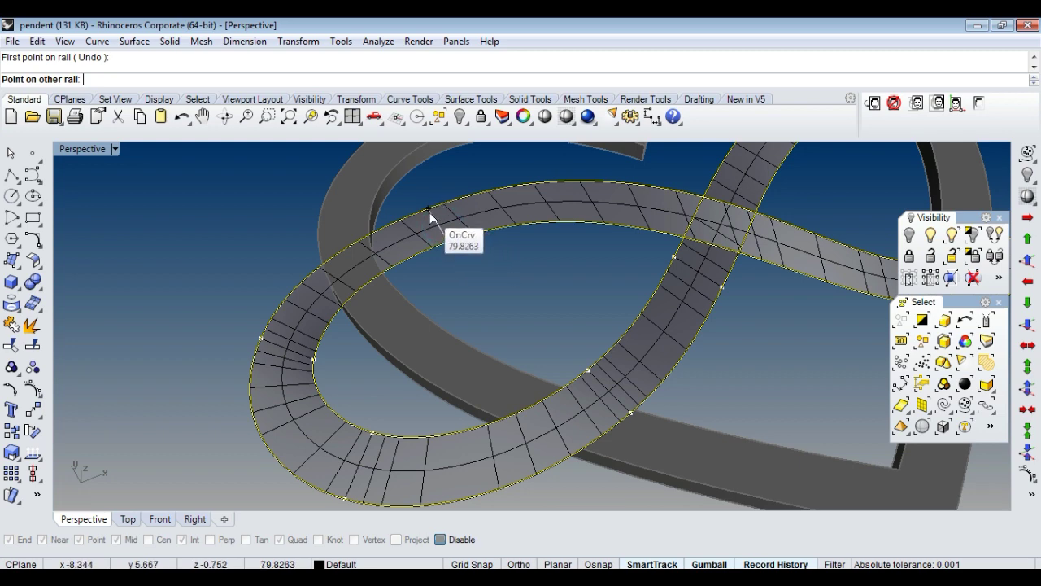
{"action": "scroll", "coordinate": [655, 297], "scroll_direction": "down", "scroll_amount": 3}
{"action": "scroll", "coordinate": [534, 252], "scroll_direction": "up", "scroll_amount": 2}
{"action": "scroll", "coordinate": [523, 256], "scroll_direction": "up", "scroll_amount": 2}
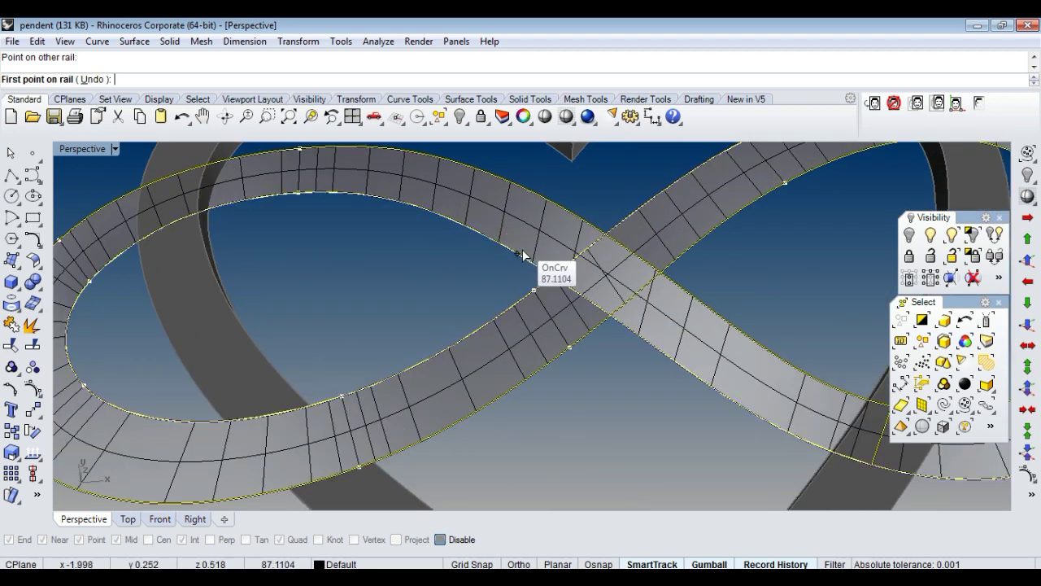
{"action": "left_click", "coordinate": [567, 204]}
{"action": "scroll", "coordinate": [551, 348], "scroll_direction": "down", "scroll_amount": 3}
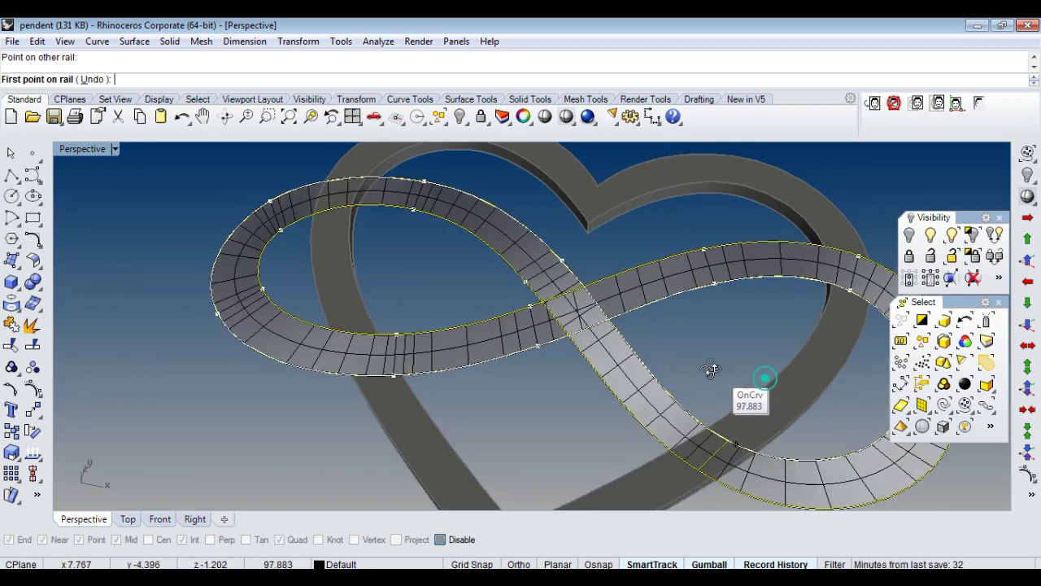
{"action": "scroll", "coordinate": [713, 366], "scroll_direction": "down", "scroll_amount": 2}
{"action": "key", "text": "Return"}
{"action": "key", "text": "Return"}
Hide the rail curves so only the band and heart remain.
{"action": "scroll", "coordinate": [614, 363], "scroll_direction": "down", "scroll_amount": 2}
{"action": "key", "text": "ctrl+h"}
{"action": "right_click_drag", "start_coordinate": [581, 374], "coordinate": [671, 314]}
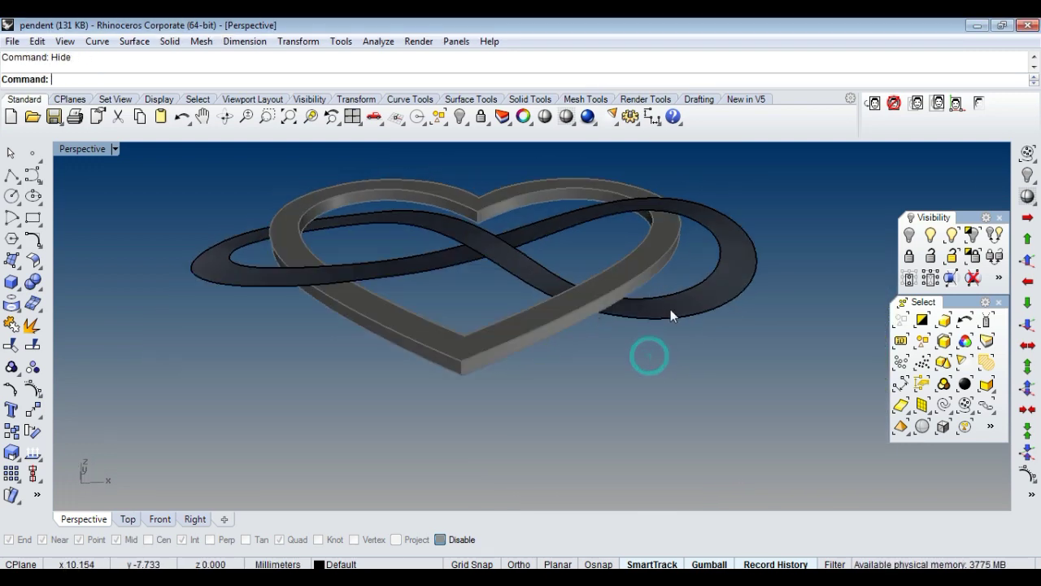
Extrude the infinity band surface into a solid 0.8 mm thick.
{"action": "left_click", "coordinate": [671, 314]}
{"action": "left_click", "coordinate": [11, 282]}
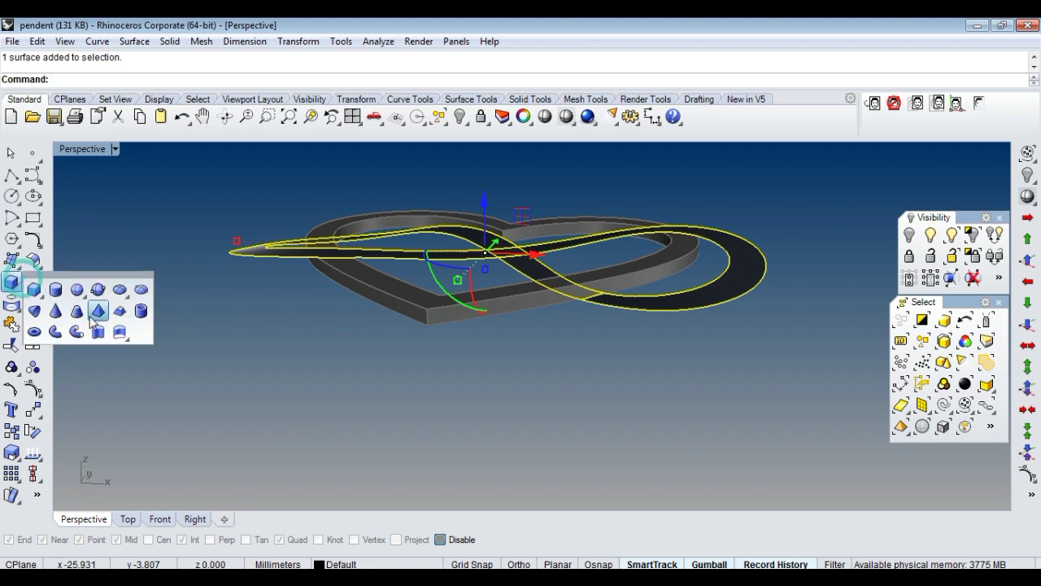
{"action": "left_click", "coordinate": [118, 334]}
{"action": "key", "text": "Return"}
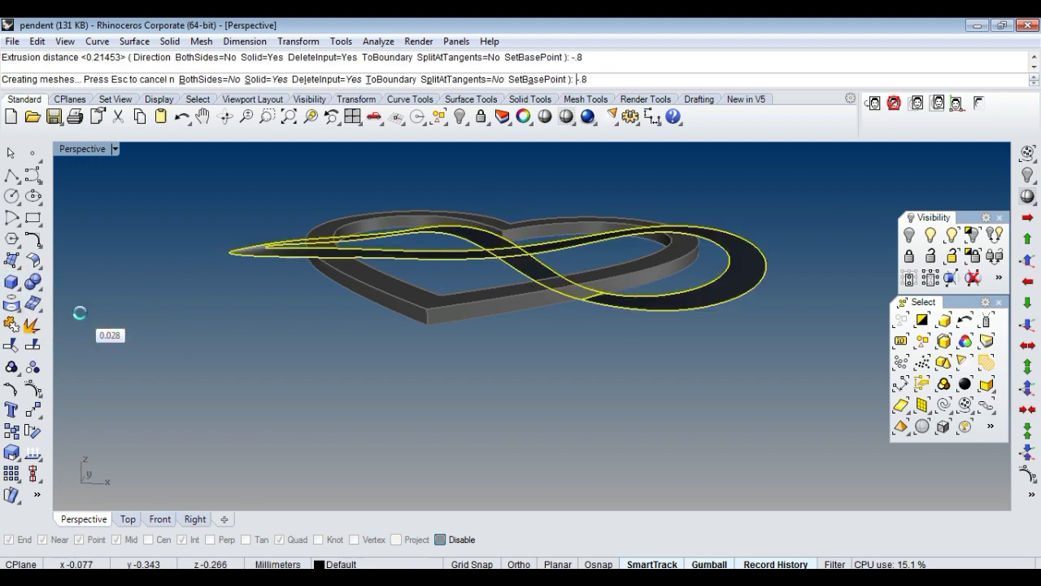
{"action": "mouse_move", "coordinate": [81, 313]}
{"action": "right_mouse_down"}
{"action": "mouse_move", "coordinate": [562, 325]}
{"action": "mouse_move", "coordinate": [477, 330]}
{"action": "mouse_move", "coordinate": [477, 342]}
{"action": "mouse_move", "coordinate": [540, 262]}
{"action": "mouse_move", "coordinate": [520, 338]}
{"action": "mouse_move", "coordinate": [520, 312]}
{"action": "mouse_move", "coordinate": [550, 274]}
{"action": "mouse_move", "coordinate": [550, 247]}
{"action": "mouse_move", "coordinate": [476, 291]}
{"action": "mouse_move", "coordinate": [544, 302]}
{"action": "mouse_move", "coordinate": [519, 312]}
{"action": "mouse_move", "coordinate": [688, 356]}
{"action": "mouse_move", "coordinate": [672, 326]}
{"action": "mouse_move", "coordinate": [480, 333]}
{"action": "mouse_move", "coordinate": [618, 283]}
{"action": "mouse_move", "coordinate": [528, 362]}
{"action": "mouse_move", "coordinate": [604, 322]}
{"action": "mouse_move", "coordinate": [546, 340]}
{"action": "mouse_move", "coordinate": [539, 400]}
{"action": "mouse_move", "coordinate": [577, 244]}
{"action": "mouse_move", "coordinate": [485, 363]}
{"action": "mouse_move", "coordinate": [518, 312]}
{"action": "mouse_move", "coordinate": [522, 258]}
{"action": "right_mouse_up"}
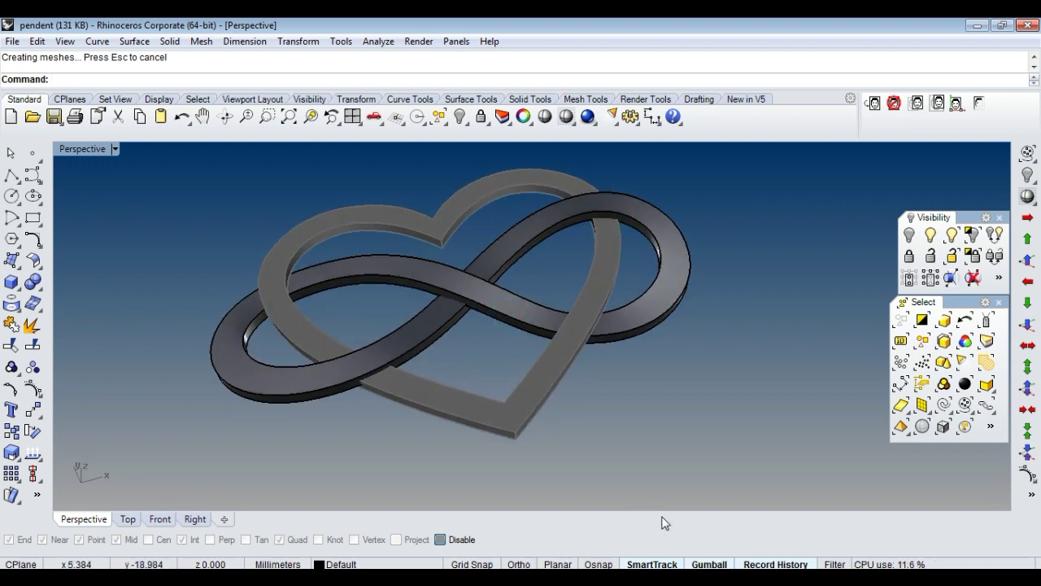
Compare the model against the reference necklace photo.
{"action": "key", "text": "alt+Tab"}
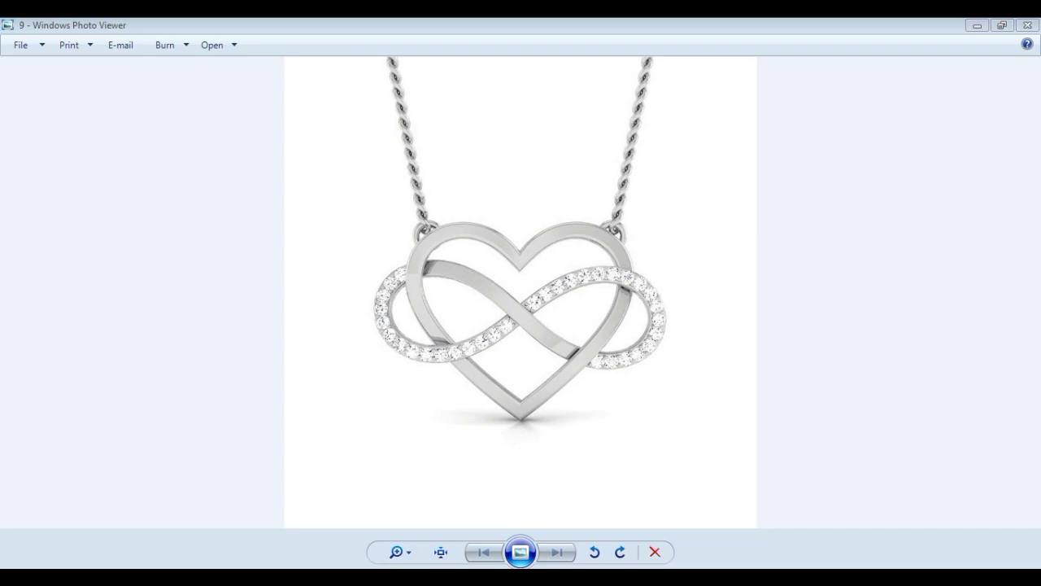
{"action": "key", "text": "alt+Tab"}
{"action": "mouse_move", "coordinate": [579, 363]}
{"action": "right_mouse_down"}
{"action": "mouse_move", "coordinate": [602, 297]}
{"action": "mouse_move", "coordinate": [638, 301]}
{"action": "mouse_move", "coordinate": [599, 312]}
{"action": "mouse_move", "coordinate": [599, 293]}
{"action": "mouse_move", "coordinate": [597, 398]}
{"action": "mouse_move", "coordinate": [569, 340]}
{"action": "right_mouse_up"}
{"action": "scroll", "coordinate": [597, 398], "scroll_direction": "down", "scroll_amount": 3}
Undo the extrusion, hide and sweep, and show control points on the two infinity curves.
{"action": "key", "text": "ctrl+z"}
{"action": "scroll", "coordinate": [570, 338], "scroll_direction": "up", "scroll_amount": 2}
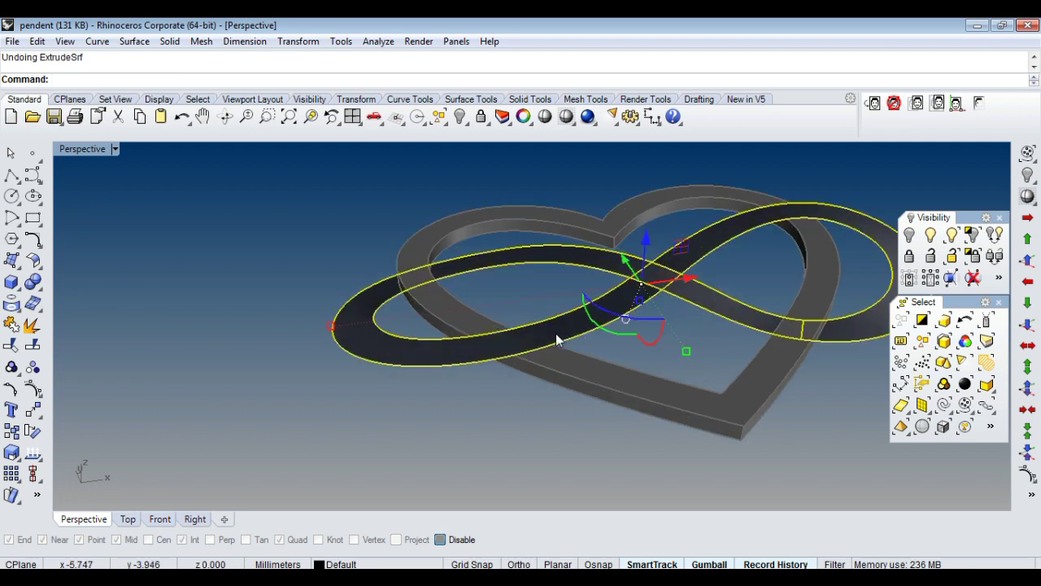
{"action": "scroll", "coordinate": [556, 334], "scroll_direction": "up", "scroll_amount": 3}
{"action": "key", "text": "ctrl+z"}
{"action": "key", "text": "ctrl+z"}
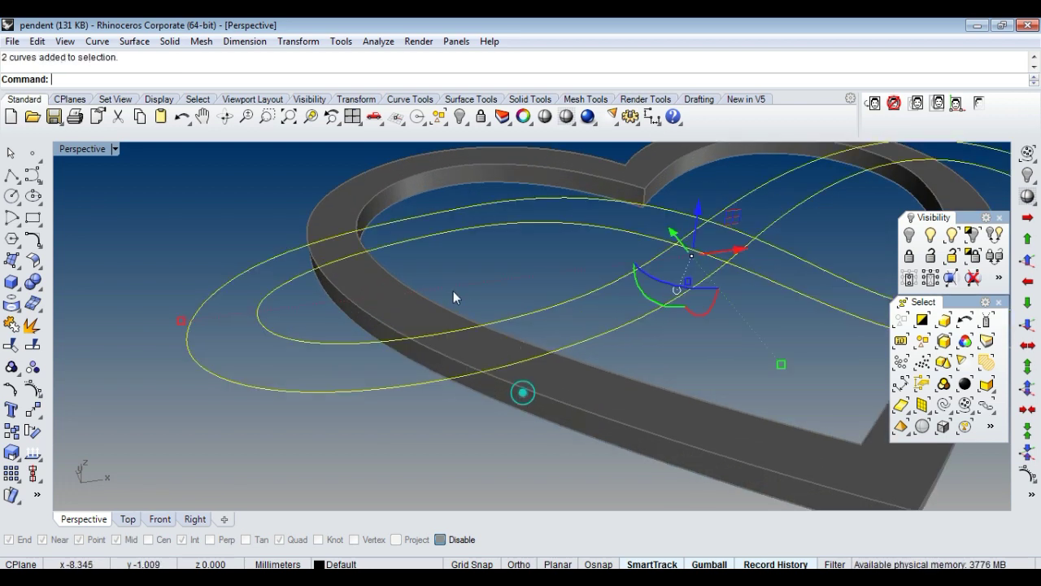
{"action": "key", "text": "F10"}
Select and then clear curve points near the heart crossing.
{"action": "right_click_drag", "start_coordinate": [447, 321], "coordinate": [350, 318]}
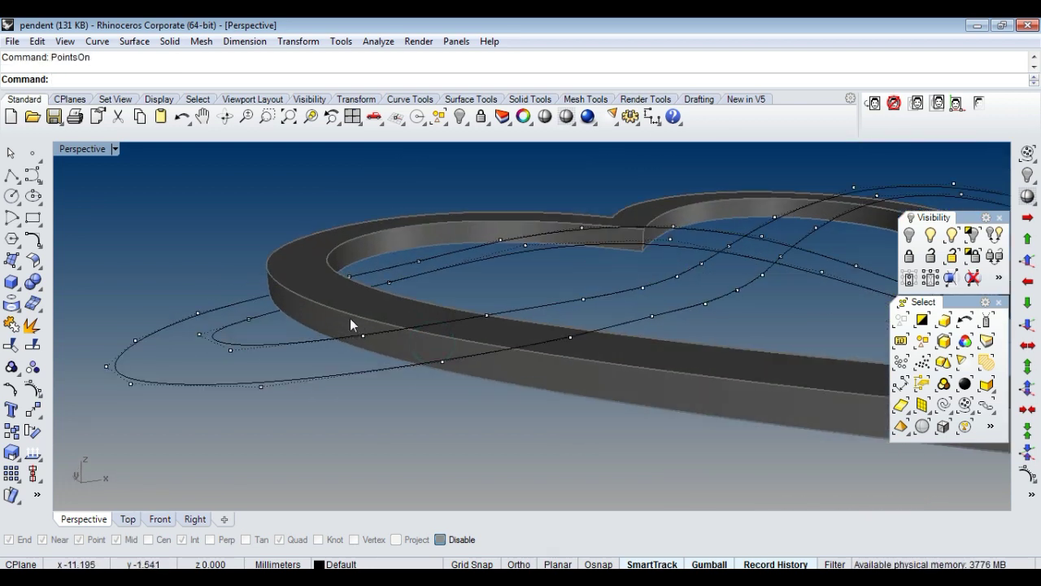
{"action": "right_click_drag", "start_coordinate": [534, 361], "coordinate": [503, 320]}
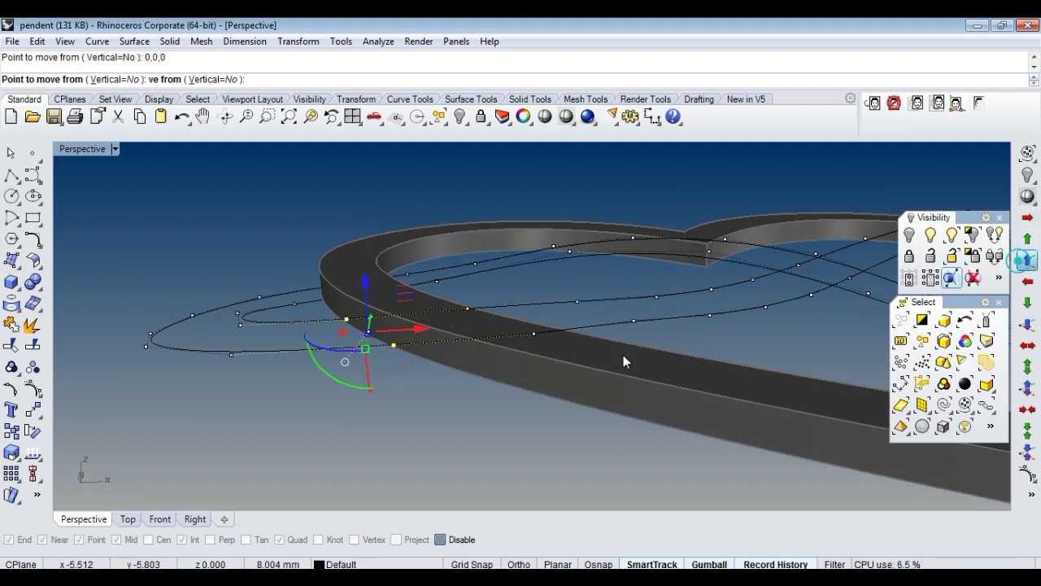
{"action": "right_click_drag", "start_coordinate": [511, 357], "coordinate": [426, 412]}
{"action": "left_click_drag", "start_coordinate": [417, 410], "coordinate": [618, 287]}
{"action": "mouse_move", "coordinate": [641, 359]}
{"action": "right_mouse_down"}
{"action": "mouse_move", "coordinate": [599, 338]}
{"action": "mouse_move", "coordinate": [646, 339]}
{"action": "right_mouse_up"}
{"action": "left_click", "coordinate": [698, 293], "text": "shift"}
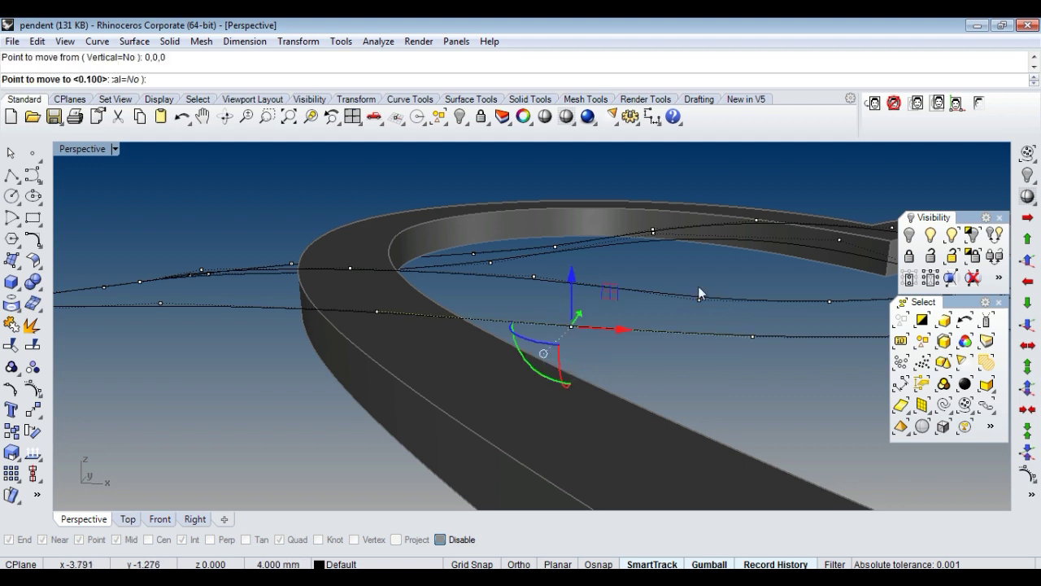
{"action": "mouse_move", "coordinate": [765, 369]}
{"action": "right_mouse_down"}
{"action": "mouse_move", "coordinate": [705, 415]}
{"action": "mouse_move", "coordinate": [646, 362]}
{"action": "mouse_move", "coordinate": [661, 338]}
{"action": "mouse_move", "coordinate": [619, 362]}
{"action": "mouse_move", "coordinate": [628, 308]}
{"action": "right_mouse_up"}
{"action": "left_click", "coordinate": [703, 417]}
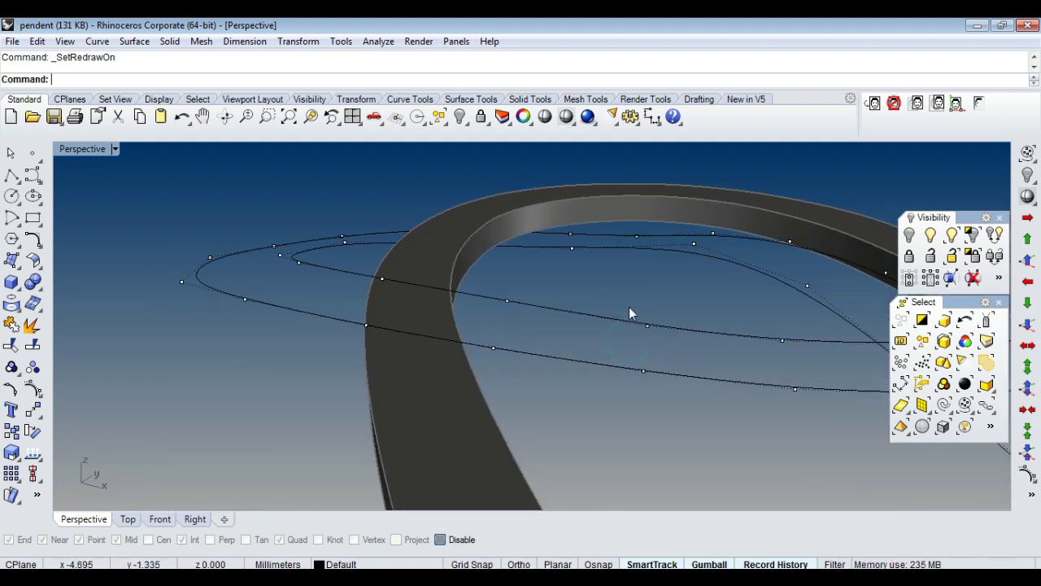
{"action": "left_click", "coordinate": [605, 407]}
Orbit around the heart ring to inspect where the curves cross it.
{"action": "mouse_move", "coordinate": [604, 407]}
{"action": "right_mouse_down"}
{"action": "mouse_move", "coordinate": [646, 376]}
{"action": "mouse_move", "coordinate": [627, 379]}
{"action": "mouse_move", "coordinate": [662, 391]}
{"action": "mouse_move", "coordinate": [573, 386]}
{"action": "mouse_move", "coordinate": [564, 360]}
{"action": "mouse_move", "coordinate": [561, 388]}
{"action": "mouse_move", "coordinate": [520, 374]}
{"action": "right_mouse_up"}
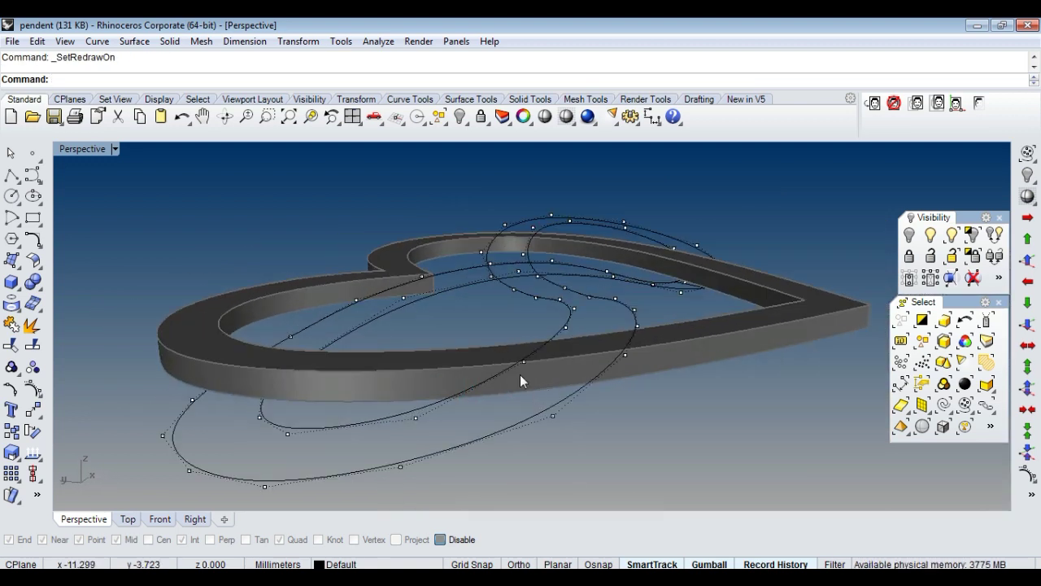
{"action": "mouse_move", "coordinate": [598, 455]}
{"action": "right_mouse_down"}
{"action": "mouse_move", "coordinate": [585, 393]}
{"action": "mouse_move", "coordinate": [485, 318]}
{"action": "right_mouse_up"}
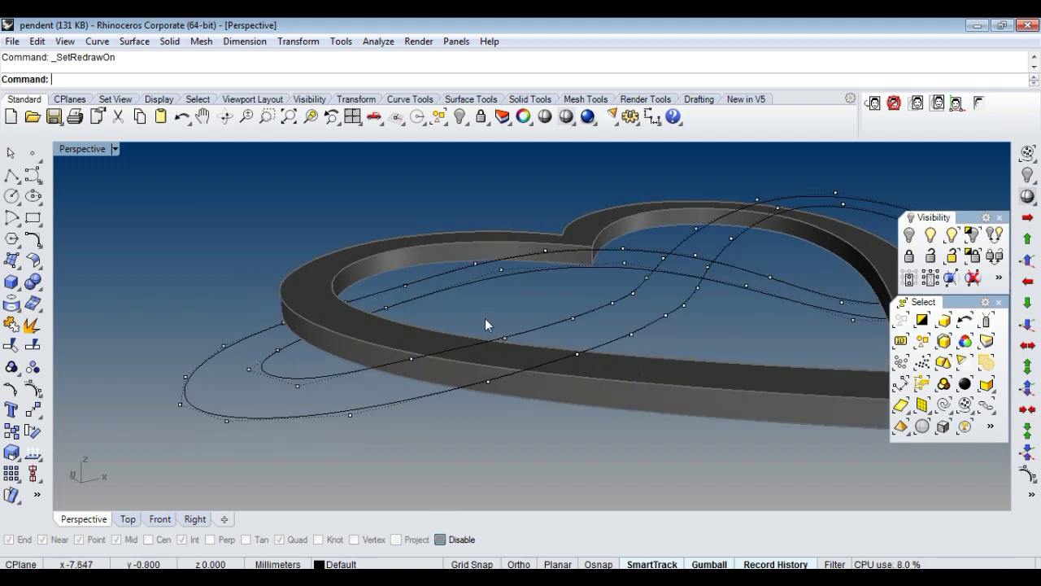
{"action": "mouse_move", "coordinate": [590, 415]}
{"action": "right_mouse_down"}
{"action": "mouse_move", "coordinate": [599, 390]}
{"action": "mouse_move", "coordinate": [513, 302]}
{"action": "right_mouse_up"}
{"action": "mouse_move", "coordinate": [672, 414]}
{"action": "right_mouse_down"}
{"action": "mouse_move", "coordinate": [672, 349]}
{"action": "mouse_move", "coordinate": [701, 358]}
{"action": "mouse_move", "coordinate": [593, 365]}
{"action": "right_mouse_up"}
{"action": "mouse_move", "coordinate": [470, 335]}
{"action": "right_mouse_down"}
{"action": "mouse_move", "coordinate": [567, 324]}
{"action": "mouse_move", "coordinate": [481, 376]}
{"action": "mouse_move", "coordinate": [492, 369]}
{"action": "right_mouse_up"}
{"action": "right_click_drag", "start_coordinate": [631, 431], "coordinate": [454, 371]}
{"action": "left_click", "coordinate": [1033, 332]}
{"action": "right_click_drag", "start_coordinate": [617, 442], "coordinate": [575, 310]}
{"action": "mouse_move", "coordinate": [692, 403]}
{"action": "right_mouse_down"}
{"action": "mouse_move", "coordinate": [414, 388]}
{"action": "mouse_move", "coordinate": [390, 343]}
{"action": "mouse_move", "coordinate": [326, 386]}
{"action": "right_mouse_up"}
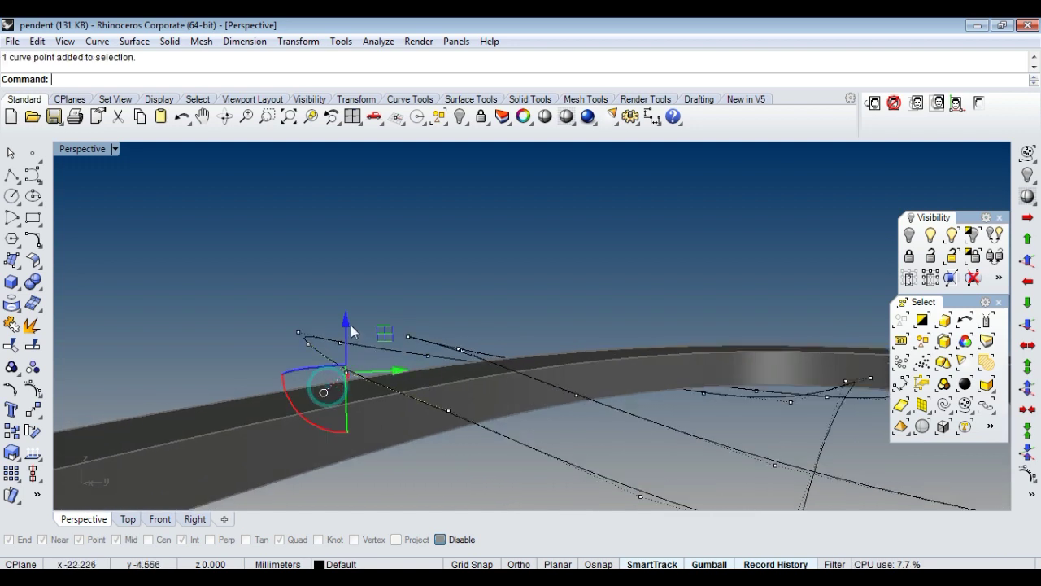
Raise and lower curve points at the left crossings, including a 0.084 mm lift.
{"action": "left_click_drag", "start_coordinate": [349, 323], "coordinate": [290, 362]}
{"action": "left_click_drag", "start_coordinate": [308, 299], "coordinate": [295, 285]}
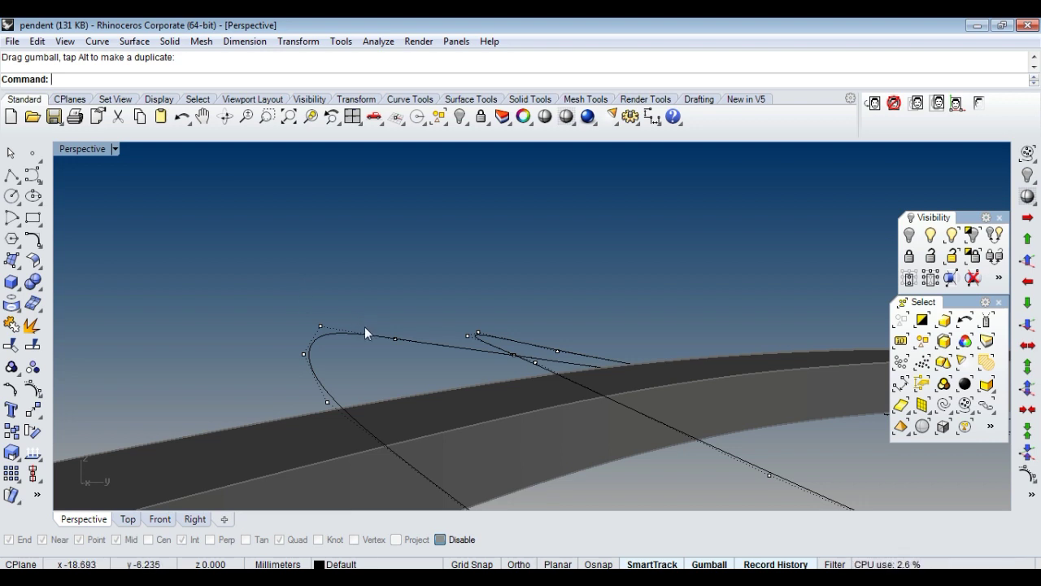
{"action": "right_click_drag", "start_coordinate": [364, 326], "coordinate": [395, 328]}
{"action": "left_click_drag", "start_coordinate": [422, 308], "coordinate": [424, 299]}
{"action": "right_click_drag", "start_coordinate": [423, 299], "coordinate": [338, 321]}
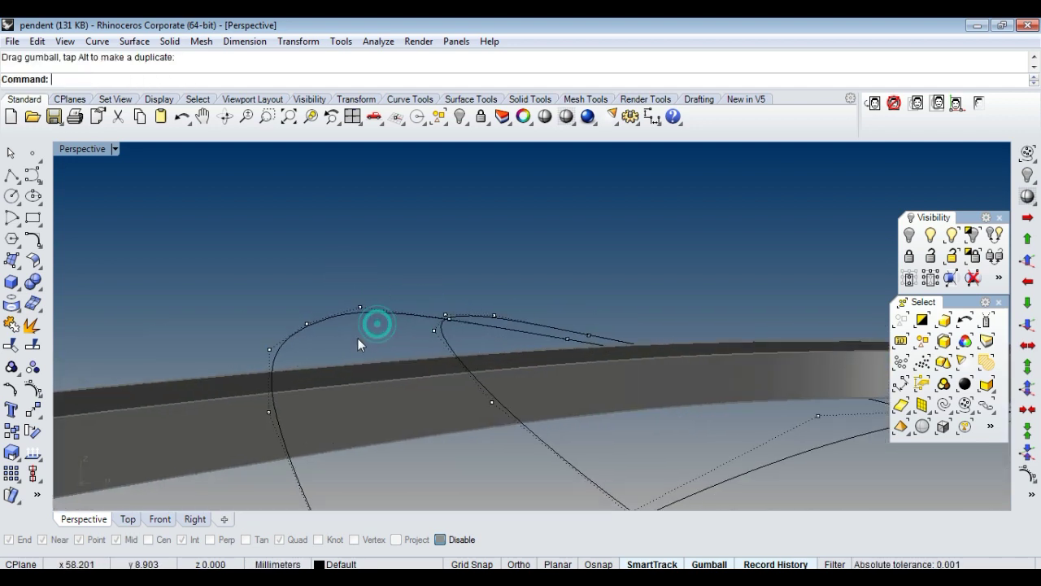
{"action": "left_click_drag", "start_coordinate": [272, 294], "coordinate": [268, 279]}
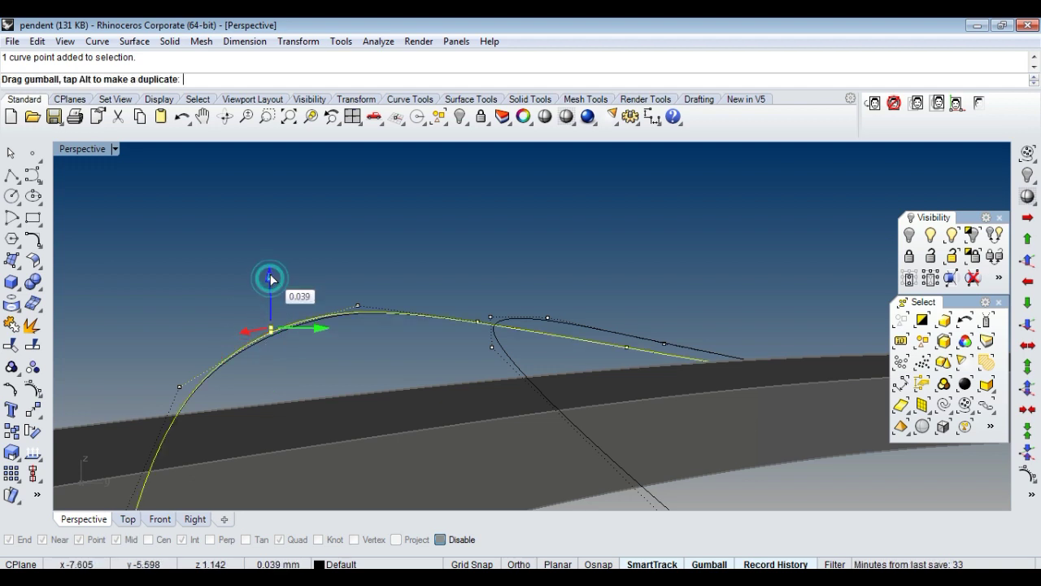
{"action": "mouse_move", "coordinate": [348, 248]}
{"action": "right_mouse_down"}
{"action": "mouse_move", "coordinate": [406, 382]}
{"action": "mouse_move", "coordinate": [360, 323]}
{"action": "mouse_move", "coordinate": [348, 386]}
{"action": "right_mouse_up"}
{"action": "left_click_drag", "start_coordinate": [377, 306], "coordinate": [379, 314]}
{"action": "mouse_move", "coordinate": [278, 375]}
{"action": "right_mouse_down"}
{"action": "mouse_move", "coordinate": [269, 379]}
{"action": "mouse_move", "coordinate": [414, 330]}
{"action": "mouse_move", "coordinate": [589, 304]}
{"action": "mouse_move", "coordinate": [556, 310]}
{"action": "mouse_move", "coordinate": [560, 273]}
{"action": "right_mouse_up"}
Lower one curve point below the frame and raise others by 0.055 mm.
{"action": "left_click", "coordinate": [567, 326]}
{"action": "left_click_drag", "start_coordinate": [560, 273], "coordinate": [560, 276]}
{"action": "mouse_move", "coordinate": [452, 299]}
{"action": "right_mouse_down"}
{"action": "mouse_move", "coordinate": [614, 320]}
{"action": "mouse_move", "coordinate": [672, 287]}
{"action": "right_mouse_up"}
{"action": "key", "text": "Escape"}
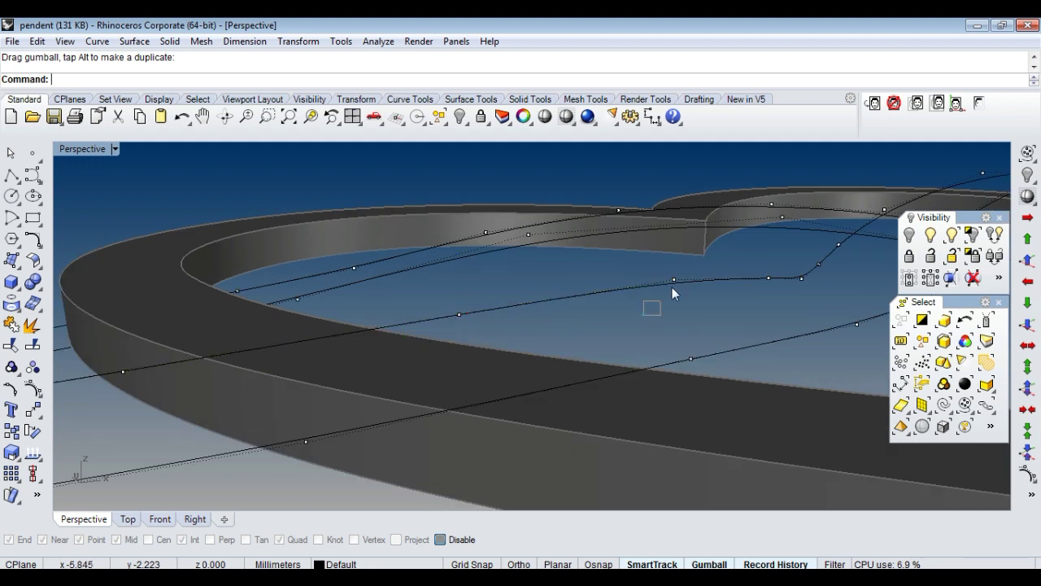
{"action": "left_click_drag", "start_coordinate": [678, 232], "coordinate": [676, 236]}
{"action": "right_click_drag", "start_coordinate": [675, 244], "coordinate": [672, 388]}
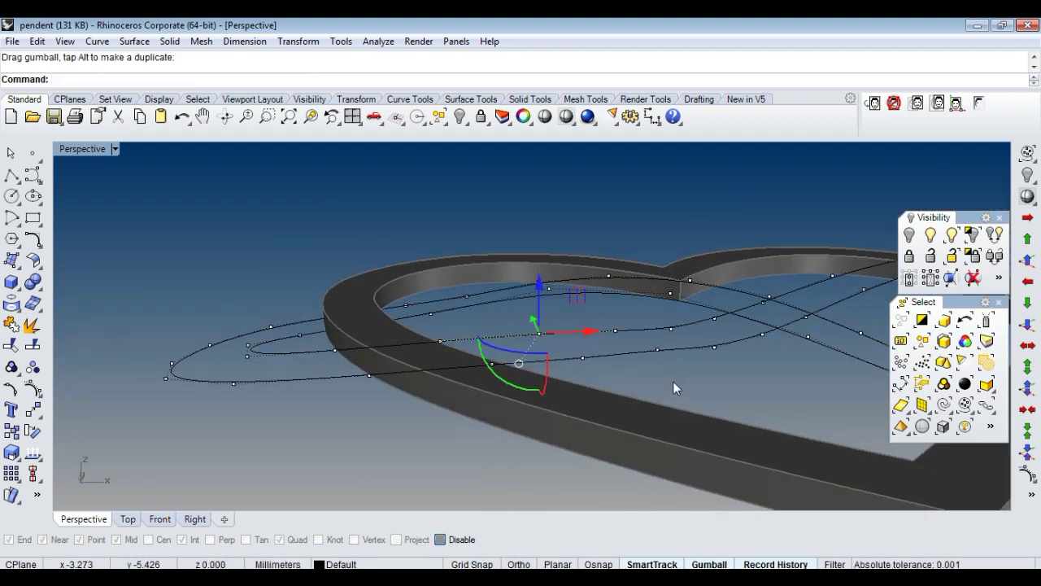
{"action": "left_click", "coordinate": [673, 381]}
{"action": "scroll", "coordinate": [554, 371], "scroll_direction": "up", "scroll_amount": 3}
{"action": "left_click_drag", "start_coordinate": [592, 303], "coordinate": [597, 302]}
{"action": "left_click", "coordinate": [710, 403]}
{"action": "mouse_move", "coordinate": [709, 399]}
{"action": "right_mouse_down"}
{"action": "mouse_move", "coordinate": [732, 376]}
{"action": "mouse_move", "coordinate": [675, 370]}
{"action": "mouse_move", "coordinate": [738, 354]}
{"action": "right_mouse_up"}
{"action": "left_click_drag", "start_coordinate": [743, 330], "coordinate": [744, 324]}
{"action": "mouse_move", "coordinate": [685, 341]}
{"action": "right_mouse_down"}
{"action": "mouse_move", "coordinate": [668, 437]}
{"action": "mouse_move", "coordinate": [755, 385]}
{"action": "mouse_move", "coordinate": [615, 430]}
{"action": "mouse_move", "coordinate": [609, 367]}
{"action": "mouse_move", "coordinate": [674, 379]}
{"action": "mouse_move", "coordinate": [724, 372]}
{"action": "right_mouse_up"}
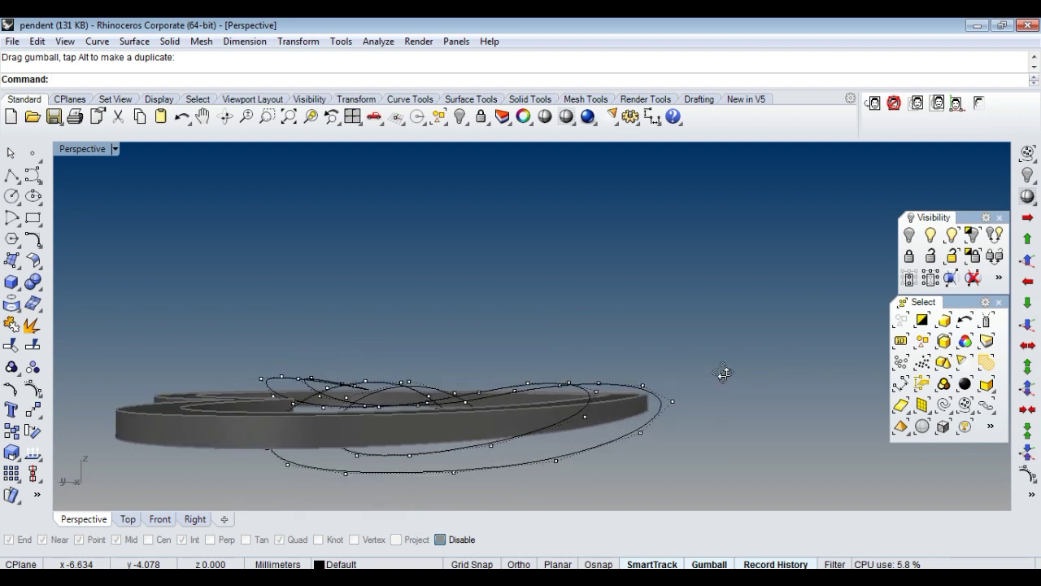
Lift curve points over the frame at the remaining crossings and adjust one past the frame edge.
{"action": "scroll", "coordinate": [552, 380], "scroll_direction": "up", "scroll_amount": 3}
{"action": "scroll", "coordinate": [578, 391], "scroll_direction": "up", "scroll_amount": 3}
{"action": "scroll", "coordinate": [569, 398], "scroll_direction": "up", "scroll_amount": 2}
{"action": "left_click", "coordinate": [573, 396]}
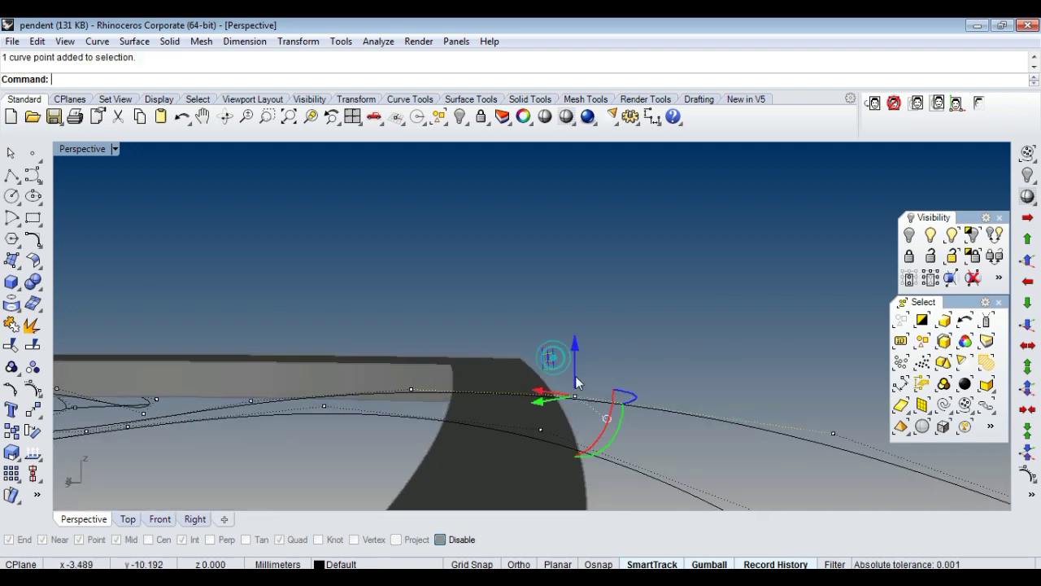
{"action": "left_click_drag", "start_coordinate": [576, 376], "coordinate": [573, 336]}
{"action": "mouse_move", "coordinate": [545, 334]}
{"action": "right_mouse_down"}
{"action": "mouse_move", "coordinate": [622, 360]}
{"action": "mouse_move", "coordinate": [604, 400]}
{"action": "mouse_move", "coordinate": [581, 383]}
{"action": "mouse_move", "coordinate": [526, 414]}
{"action": "mouse_move", "coordinate": [546, 435]}
{"action": "mouse_move", "coordinate": [430, 426]}
{"action": "mouse_move", "coordinate": [544, 406]}
{"action": "right_mouse_up"}
{"action": "mouse_move", "coordinate": [546, 378]}
{"action": "right_mouse_down"}
{"action": "mouse_move", "coordinate": [574, 377]}
{"action": "mouse_move", "coordinate": [535, 367]}
{"action": "mouse_move", "coordinate": [541, 405]}
{"action": "right_mouse_up"}
{"action": "left_click", "coordinate": [510, 398]}
{"action": "left_click_drag", "start_coordinate": [514, 361], "coordinate": [511, 357]}
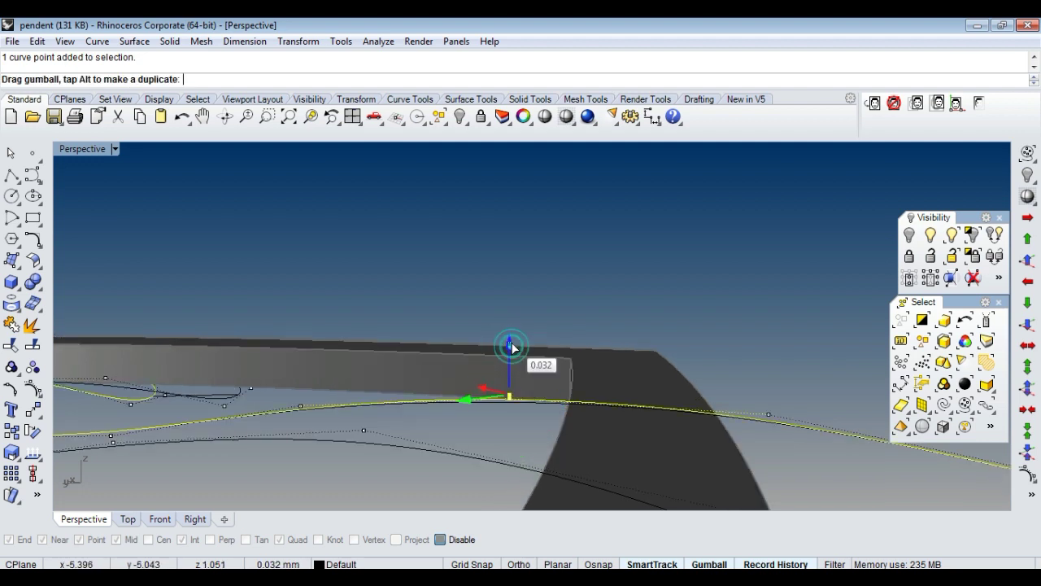
{"action": "left_click", "coordinate": [697, 318]}
{"action": "left_click", "coordinate": [768, 414]}
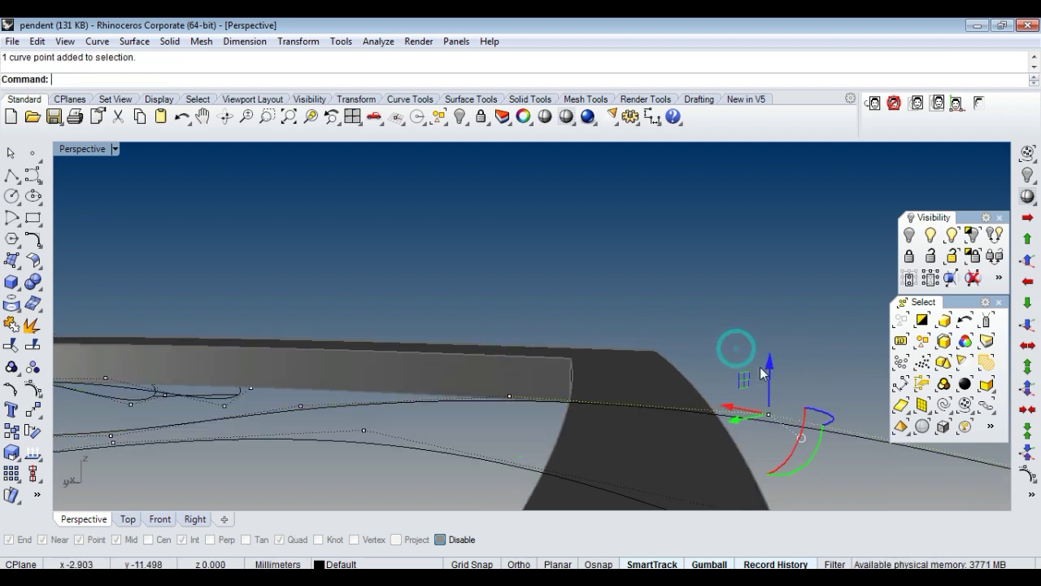
{"action": "left_click_drag", "start_coordinate": [770, 358], "coordinate": [667, 312]}
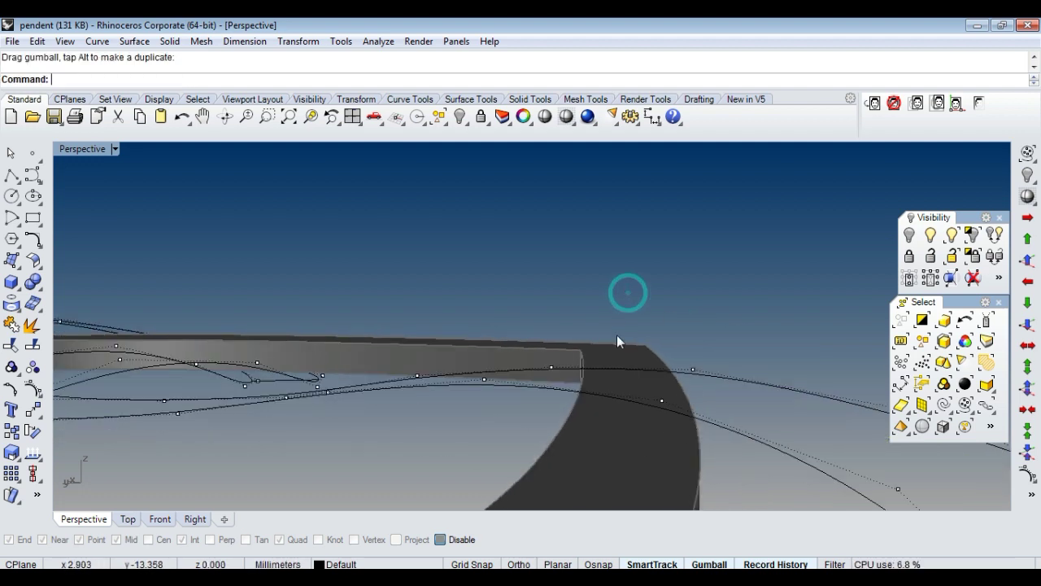
{"action": "right_click_drag", "start_coordinate": [666, 312], "coordinate": [648, 392]}
Save the pendant as pendent.3dm and view the whole frame with its curves.
{"action": "key", "text": "ctrl+s"}
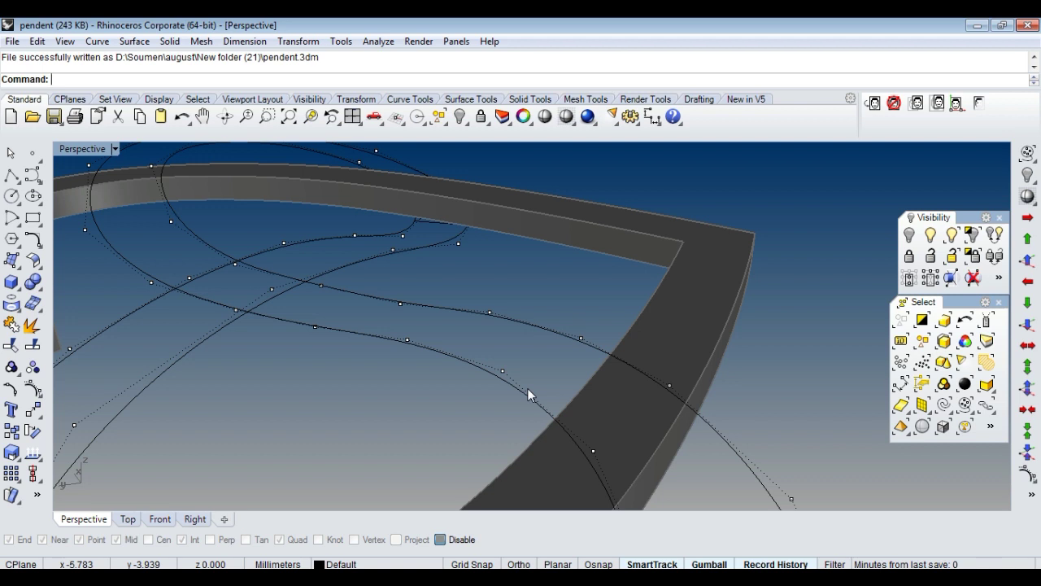
{"action": "mouse_move", "coordinate": [527, 388]}
{"action": "right_mouse_down"}
{"action": "mouse_move", "coordinate": [523, 356]}
{"action": "mouse_move", "coordinate": [484, 401]}
{"action": "right_mouse_up"}
{"action": "left_click", "coordinate": [484, 401]}
{"action": "mouse_move", "coordinate": [579, 342]}
{"action": "right_mouse_down"}
{"action": "mouse_move", "coordinate": [640, 315]}
{"action": "mouse_move", "coordinate": [734, 326]}
{"action": "mouse_move", "coordinate": [715, 353]}
{"action": "mouse_move", "coordinate": [574, 298]}
{"action": "mouse_move", "coordinate": [607, 222]}
{"action": "right_mouse_up"}
{"action": "scroll", "coordinate": [574, 299], "scroll_direction": "down", "scroll_amount": 5}
Start a Sweep2 two-rail sweep using the infinity band's three curves.
{"action": "left_click_drag", "start_coordinate": [607, 222], "coordinate": [551, 325]}
{"action": "right_click_drag", "start_coordinate": [551, 326], "coordinate": [520, 372]}
{"action": "type", "text": "sweep2"}
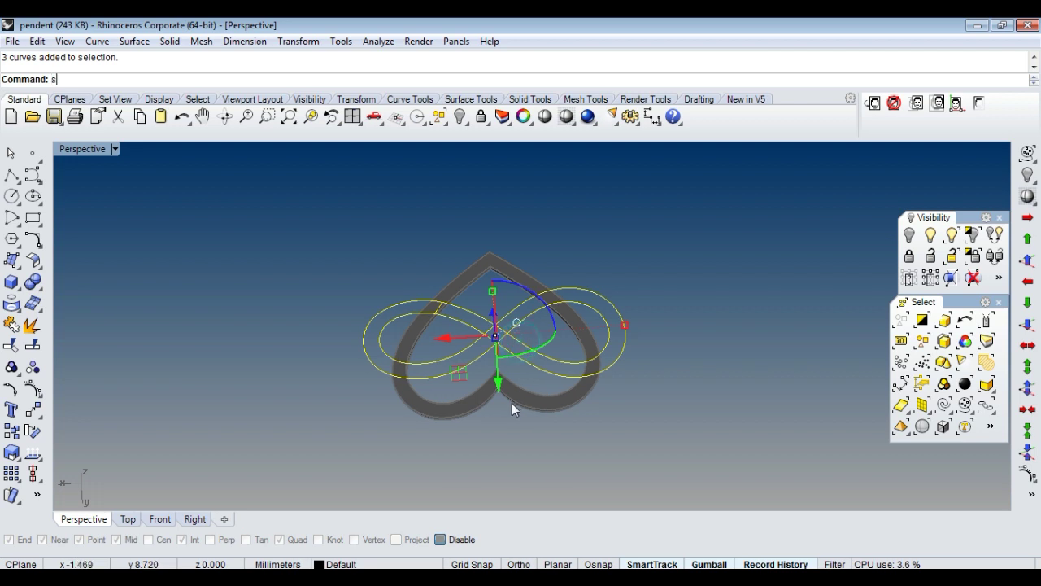
{"action": "key", "text": "Return"}
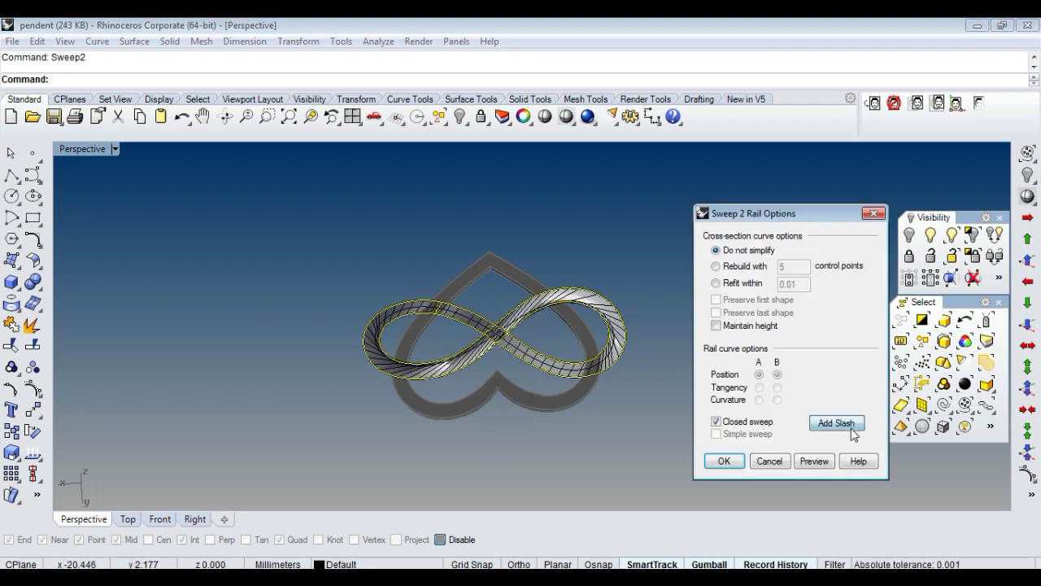
Add slash cross-sections between the rails at the crossings and top of the band.
{"action": "left_click", "coordinate": [838, 423]}
{"action": "scroll", "coordinate": [537, 320], "scroll_direction": "up", "scroll_amount": 5}
{"action": "left_click", "coordinate": [523, 382]}
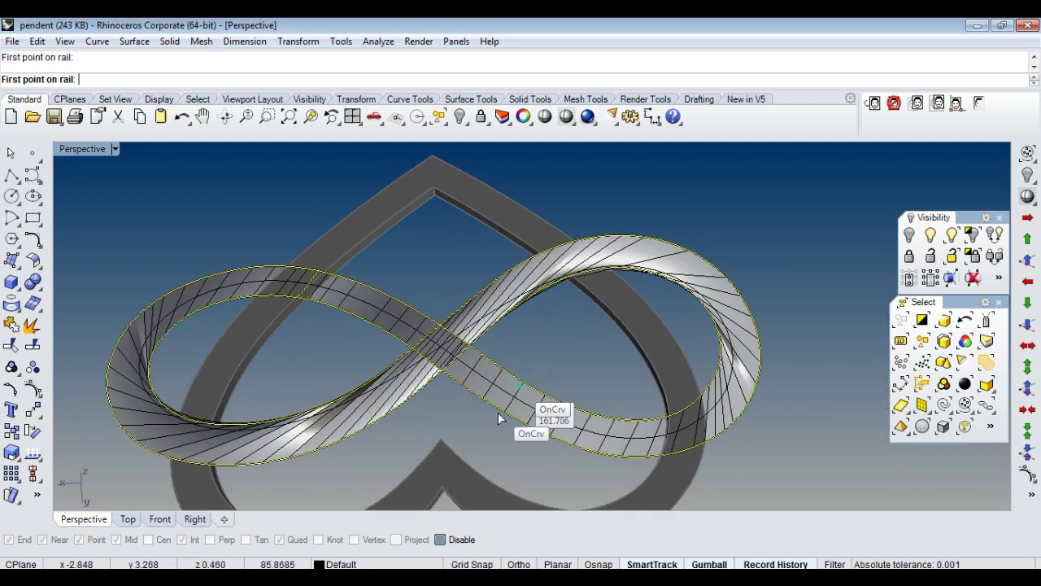
{"action": "left_click", "coordinate": [499, 407]}
{"action": "left_click", "coordinate": [497, 319]}
{"action": "left_click", "coordinate": [479, 290]}
{"action": "left_click", "coordinate": [674, 243]}
{"action": "left_click", "coordinate": [687, 242]}
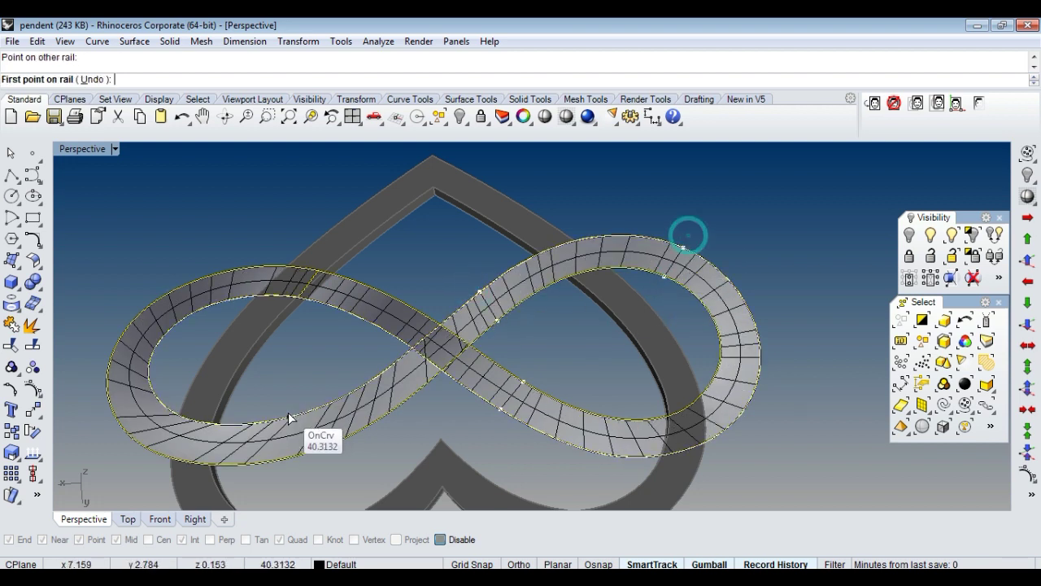
Add more slashes at the bottom and end of the band, regenerate the ribbon and select it.
{"action": "left_click", "coordinate": [288, 413]}
{"action": "left_click", "coordinate": [296, 458]}
{"action": "left_click", "coordinate": [172, 359]}
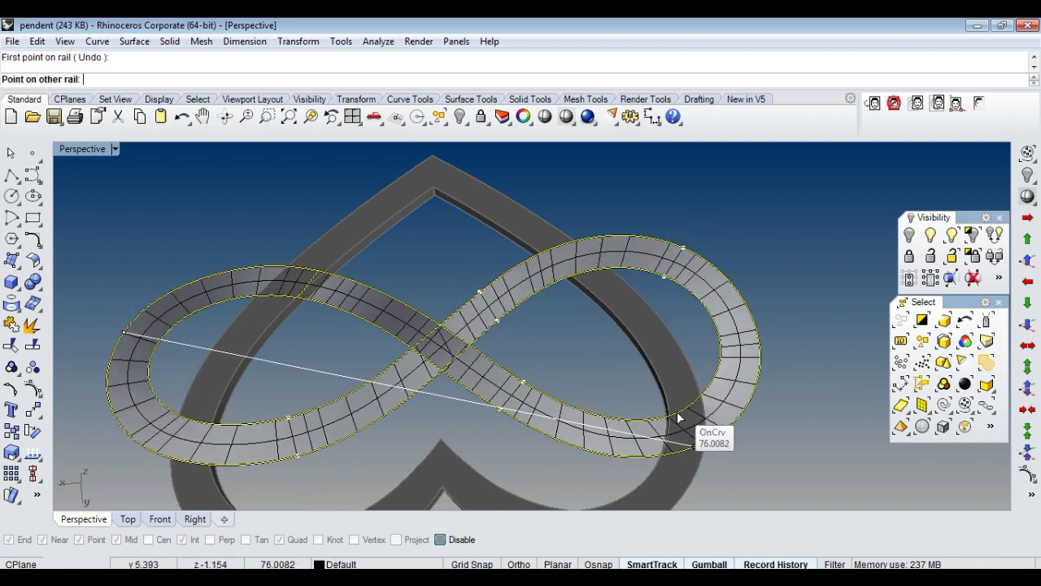
{"action": "left_click", "coordinate": [152, 336]}
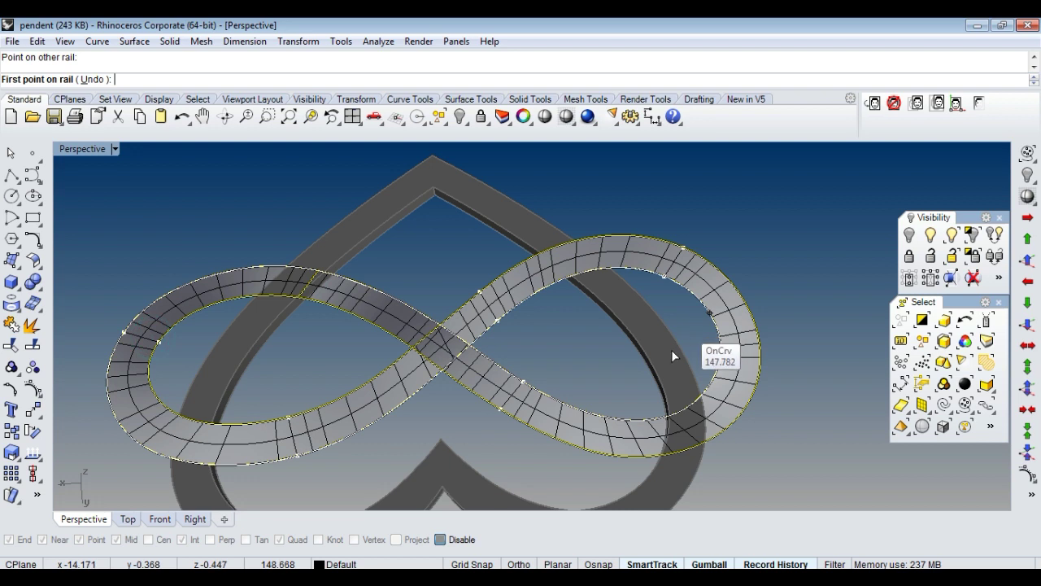
{"action": "left_click", "coordinate": [712, 393]}
{"action": "left_click", "coordinate": [741, 418]}
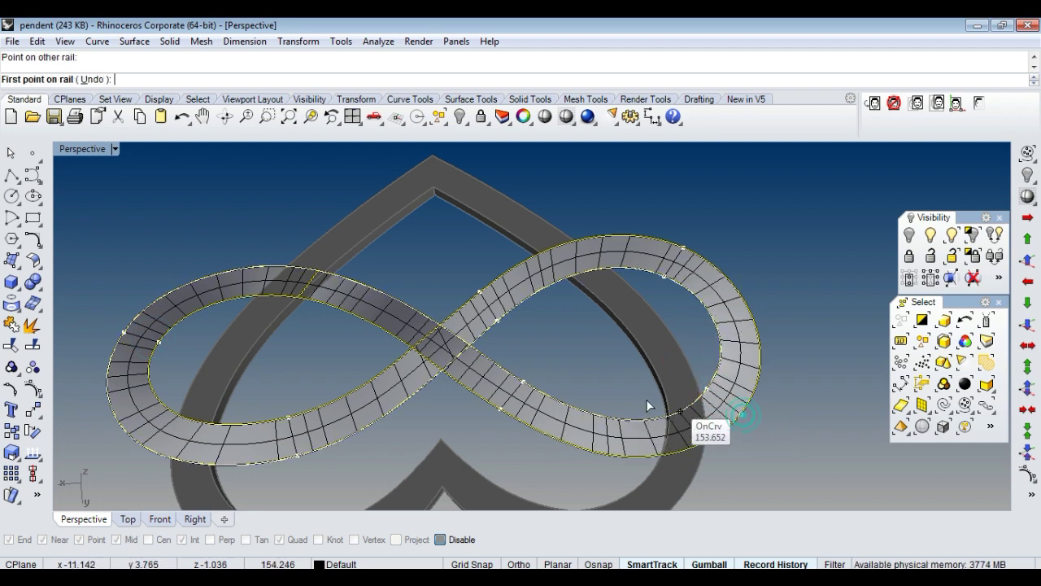
{"action": "key", "text": "Return"}
{"action": "key", "text": "Return"}
{"action": "left_click", "coordinate": [521, 405]}
{"action": "left_click", "coordinate": [15, 298]}
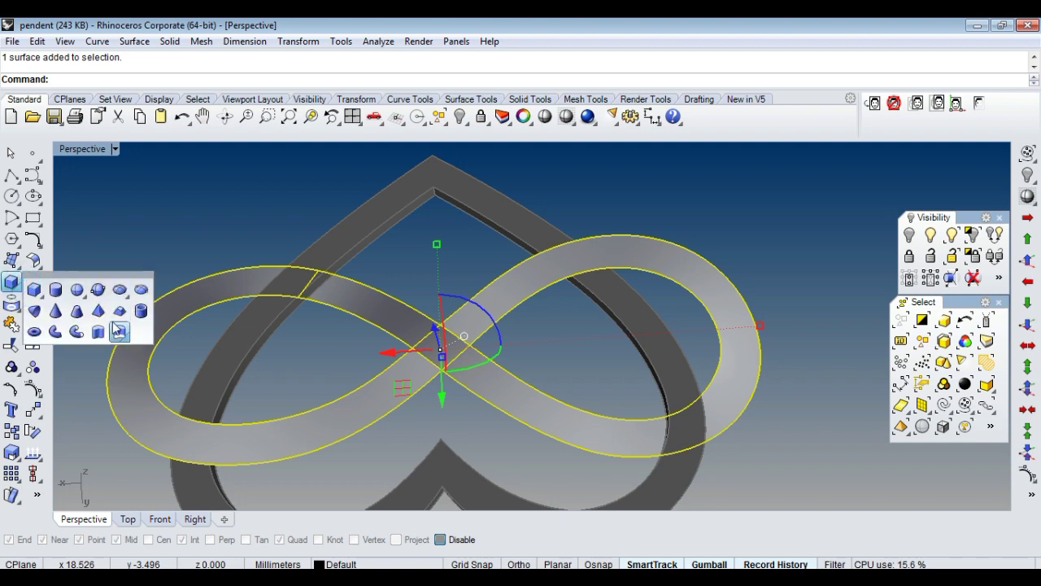
Thicken the first ribbon surface into a solid with Extrude Surface.
{"action": "left_click", "coordinate": [116, 328]}
{"action": "left_click", "coordinate": [505, 327]}
{"action": "mouse_move", "coordinate": [472, 353]}
{"action": "right_mouse_down"}
{"action": "mouse_move", "coordinate": [481, 298]}
{"action": "mouse_move", "coordinate": [599, 309]}
{"action": "mouse_move", "coordinate": [464, 333]}
{"action": "mouse_move", "coordinate": [690, 304]}
{"action": "mouse_move", "coordinate": [564, 287]}
{"action": "mouse_move", "coordinate": [543, 302]}
{"action": "right_mouse_up"}
{"action": "right_click", "coordinate": [544, 302]}
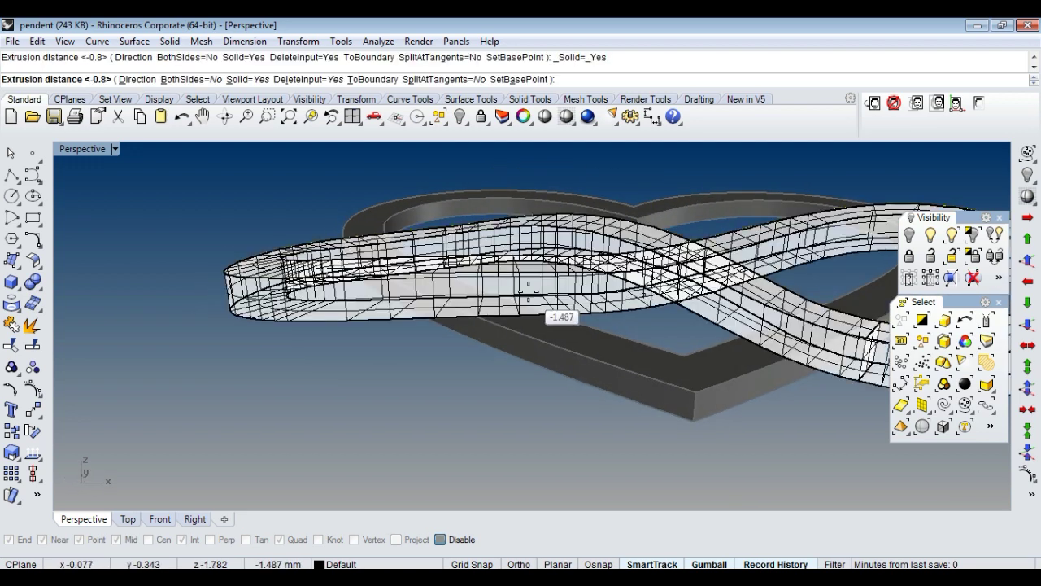
{"action": "type", "text": "-1"}
{"action": "key", "text": "Return"}
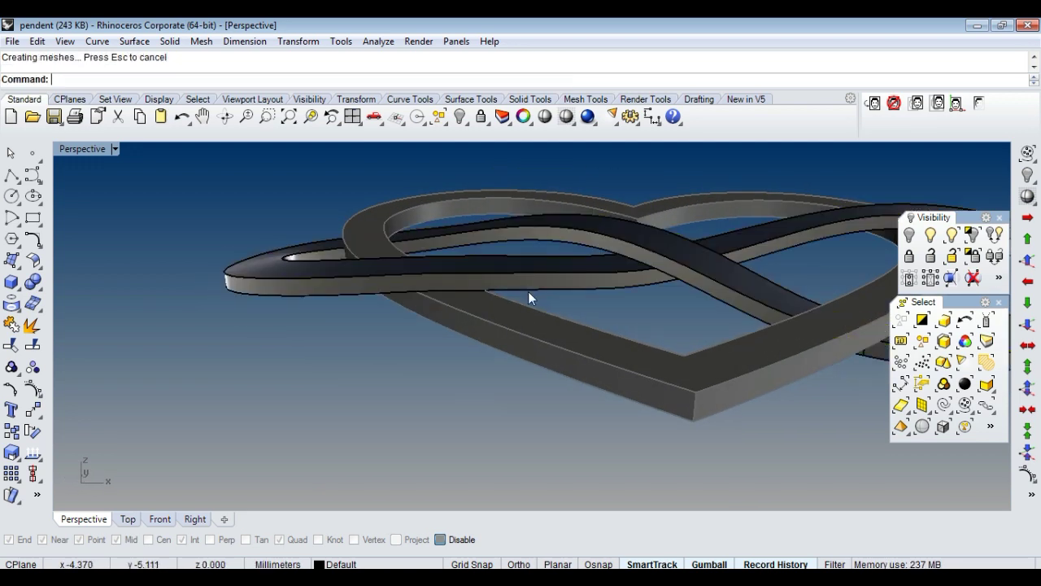
Extrude the other ribbon surface by -0.6 into a solid band.
{"action": "right_click", "coordinate": [528, 291]}
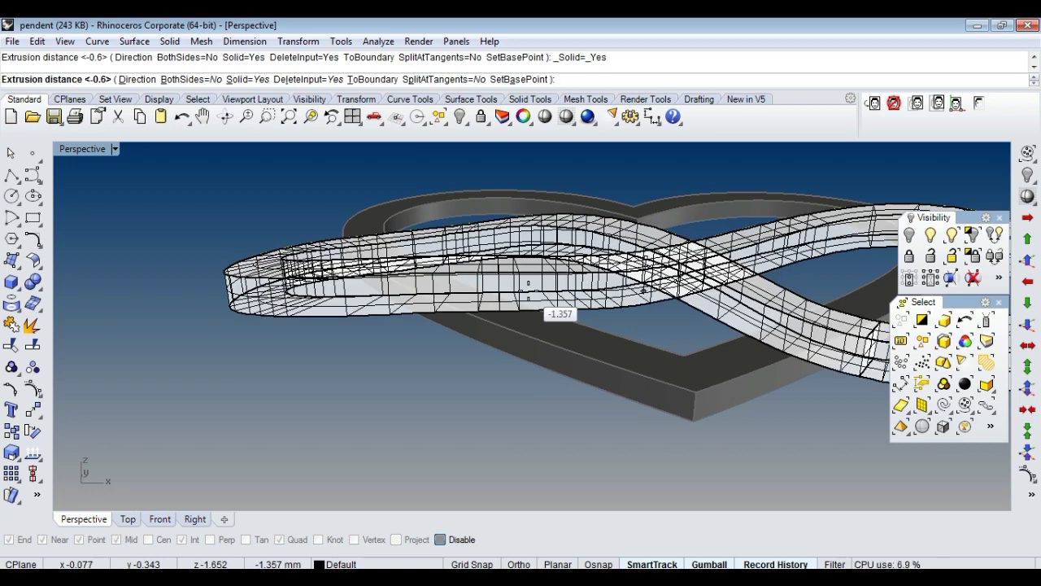
{"action": "type", "text": "-.6"}
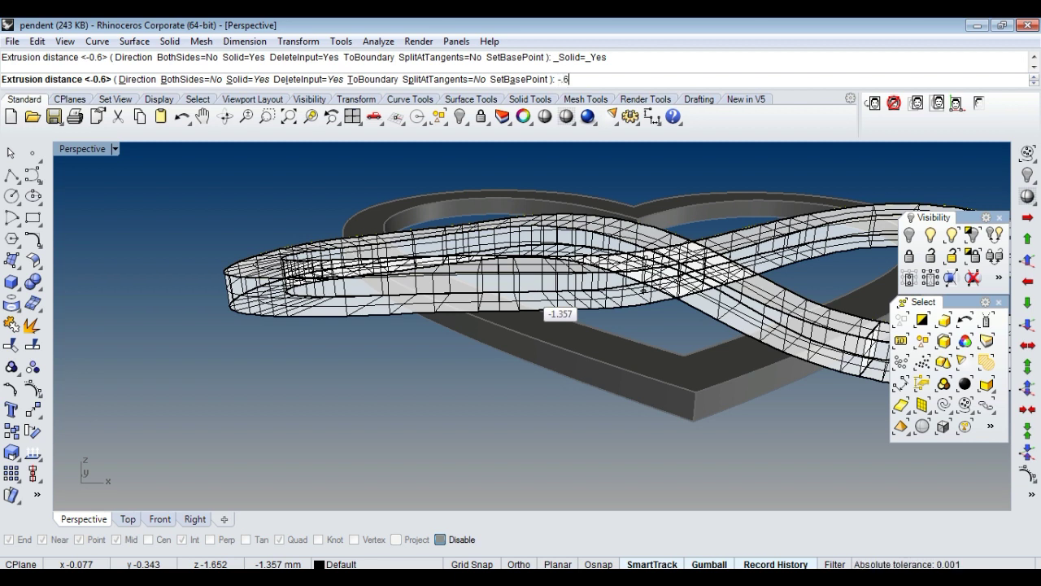
{"action": "key", "text": "Return"}
{"action": "scroll", "coordinate": [528, 291], "scroll_direction": "down", "scroll_amount": 5}
{"action": "mouse_move", "coordinate": [474, 249]}
{"action": "right_mouse_down"}
{"action": "mouse_move", "coordinate": [558, 326]}
{"action": "mouse_move", "coordinate": [538, 270]}
{"action": "mouse_move", "coordinate": [573, 301]}
{"action": "mouse_move", "coordinate": [591, 355]}
{"action": "right_mouse_up"}
{"action": "scroll", "coordinate": [548, 288], "scroll_direction": "up", "scroll_amount": 3}
{"action": "scroll", "coordinate": [673, 242], "scroll_direction": "up", "scroll_amount": 2}
{"action": "mouse_move", "coordinate": [673, 242]}
{"action": "right_mouse_down"}
{"action": "mouse_move", "coordinate": [598, 254]}
{"action": "mouse_move", "coordinate": [532, 305]}
{"action": "mouse_move", "coordinate": [563, 279]}
{"action": "mouse_move", "coordinate": [562, 321]}
{"action": "right_mouse_up"}
{"action": "key", "text": "ctrl+shift+l"}
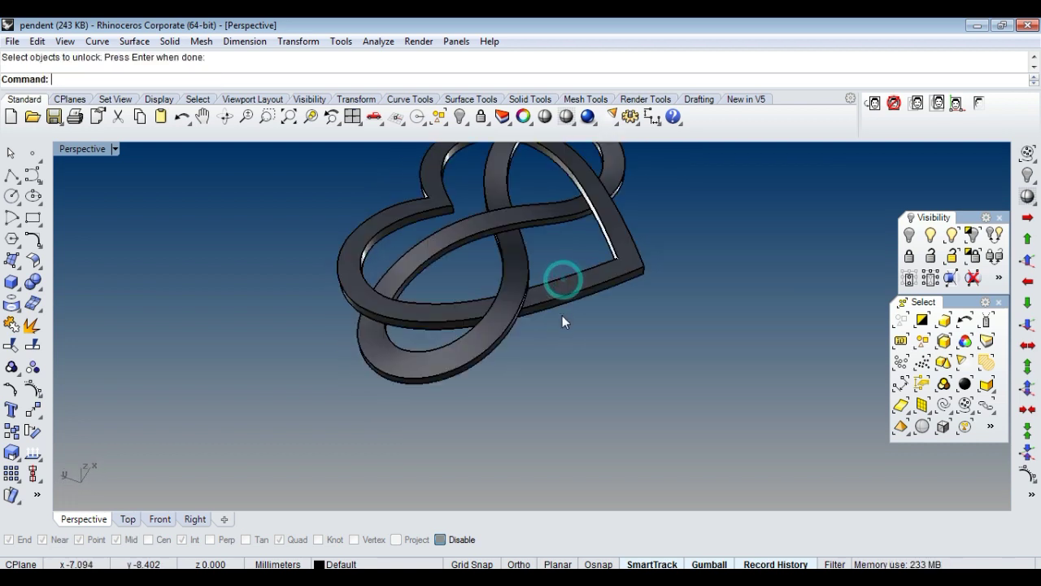
Extrude the heart curve downward into a tall solid beneath the pendant.
{"action": "right_click", "coordinate": [559, 289]}
{"action": "left_click", "coordinate": [564, 282]}
{"action": "right_click", "coordinate": [565, 283]}
{"action": "left_click", "coordinate": [533, 389]}
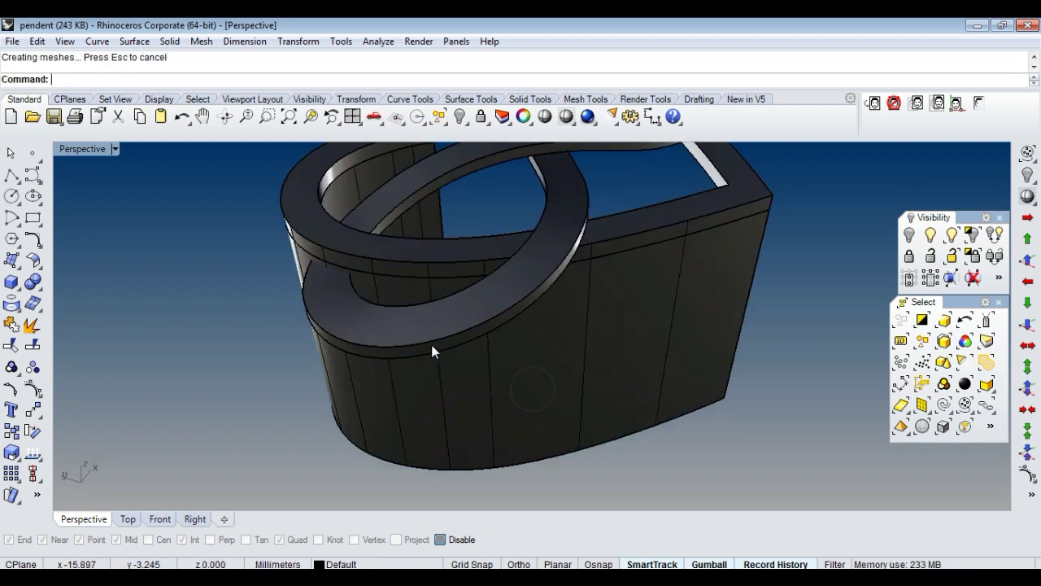
{"action": "right_click", "coordinate": [429, 341]}
{"action": "left_click", "coordinate": [427, 348]}
{"action": "right_click", "coordinate": [426, 343]}
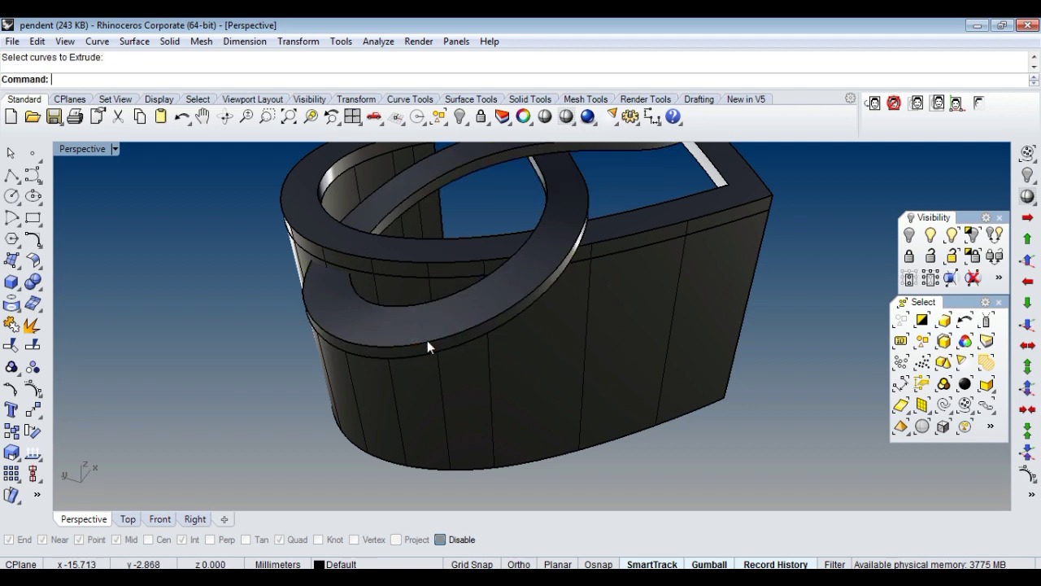
{"action": "left_click", "coordinate": [428, 345]}
{"action": "right_click_drag", "start_coordinate": [428, 346], "coordinate": [492, 322]}
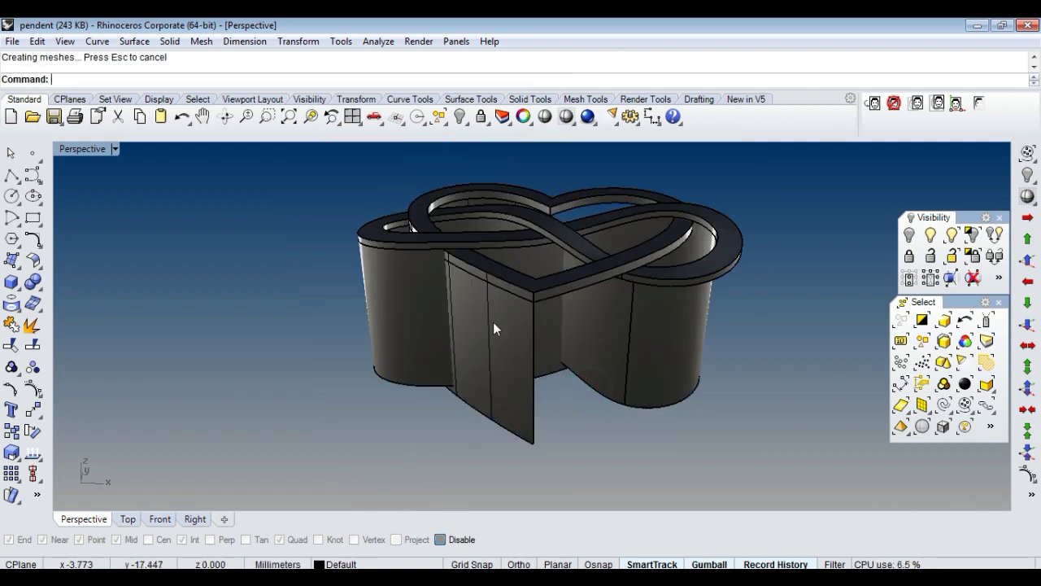
Extrude the top infinity curve downward as a deep solid under the band.
{"action": "right_click", "coordinate": [559, 285]}
{"action": "left_click", "coordinate": [554, 290]}
{"action": "right_click", "coordinate": [553, 290]}
{"action": "right_click", "coordinate": [769, 277]}
{"action": "left_click", "coordinate": [769, 277]}
{"action": "right_click", "coordinate": [769, 277]}
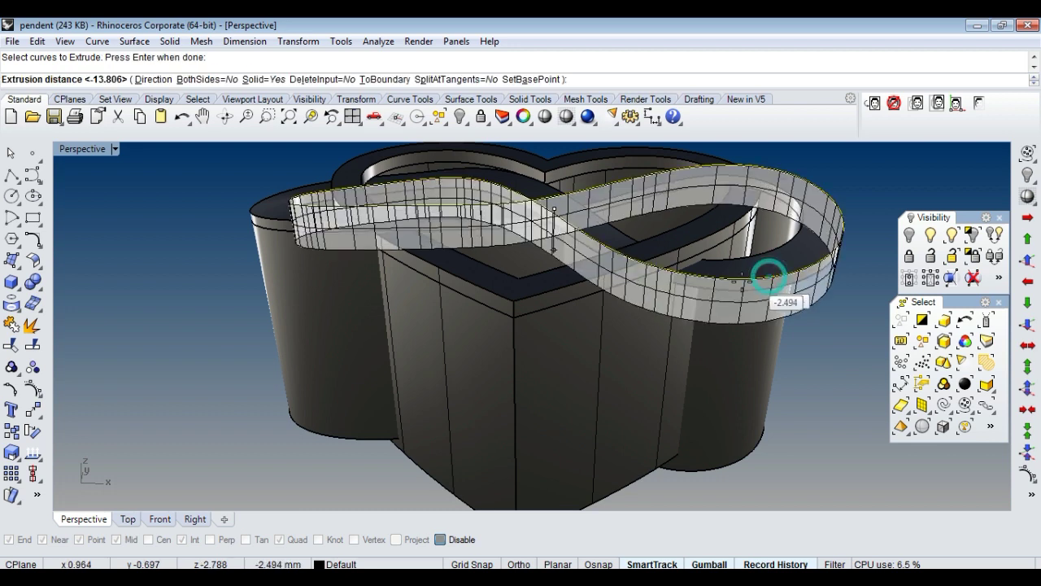
{"action": "scroll", "coordinate": [564, 304], "scroll_direction": "down", "scroll_amount": 2}
{"action": "scroll", "coordinate": [529, 397], "scroll_direction": "down", "scroll_amount": 5}
{"action": "scroll", "coordinate": [530, 397], "scroll_direction": "up", "scroll_amount": 4}
{"action": "mouse_move", "coordinate": [510, 333]}
{"action": "right_mouse_down"}
{"action": "mouse_move", "coordinate": [680, 266]}
{"action": "mouse_move", "coordinate": [564, 457]}
{"action": "right_mouse_up"}
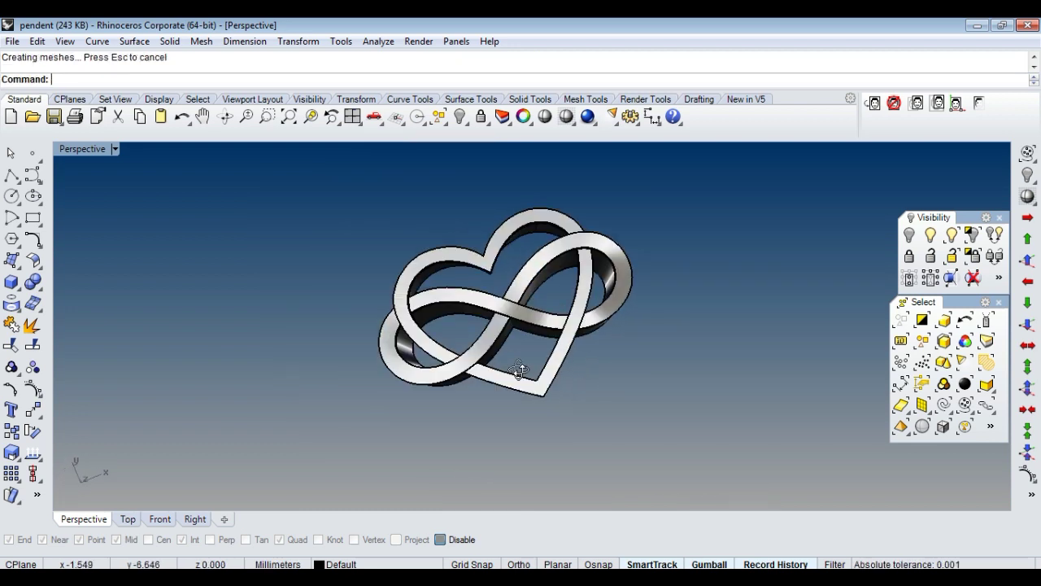
Draw a corner-to-corner rectangular plane across the pendant, beneath the heart.
{"action": "left_click", "coordinate": [11, 260]}
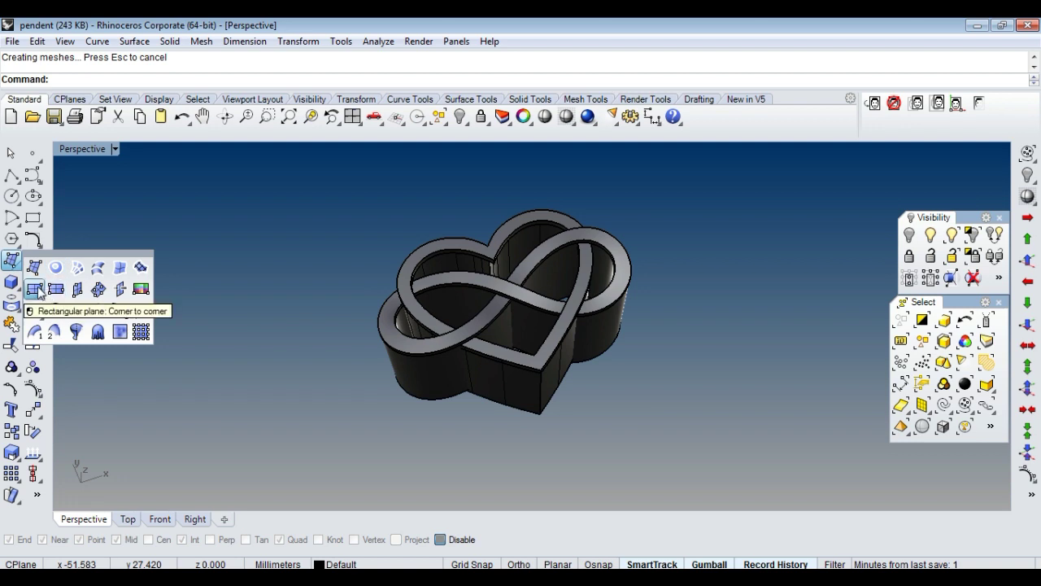
{"action": "left_click", "coordinate": [35, 288]}
{"action": "scroll", "coordinate": [504, 317], "scroll_direction": "down", "scroll_amount": 3}
{"action": "left_click", "coordinate": [404, 259]}
{"action": "left_click", "coordinate": [626, 380]}
{"action": "left_click", "coordinate": [583, 382]}
{"action": "mouse_move", "coordinate": [583, 366]}
{"action": "right_mouse_down"}
{"action": "mouse_move", "coordinate": [556, 301]}
{"action": "mouse_move", "coordinate": [507, 290]}
{"action": "right_mouse_up"}
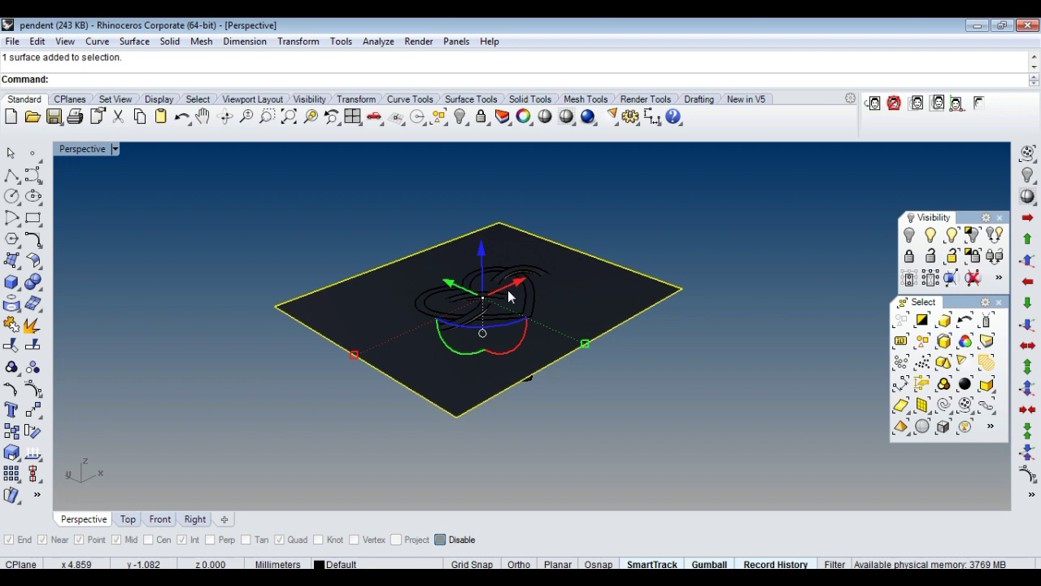
Offset the plane with flipped direction and solid off, then delete the extra surface.
{"action": "key", "text": "Return"}
{"action": "left_click", "coordinate": [505, 292]}
{"action": "type", "text": "s"}
{"action": "key", "text": "Return"}
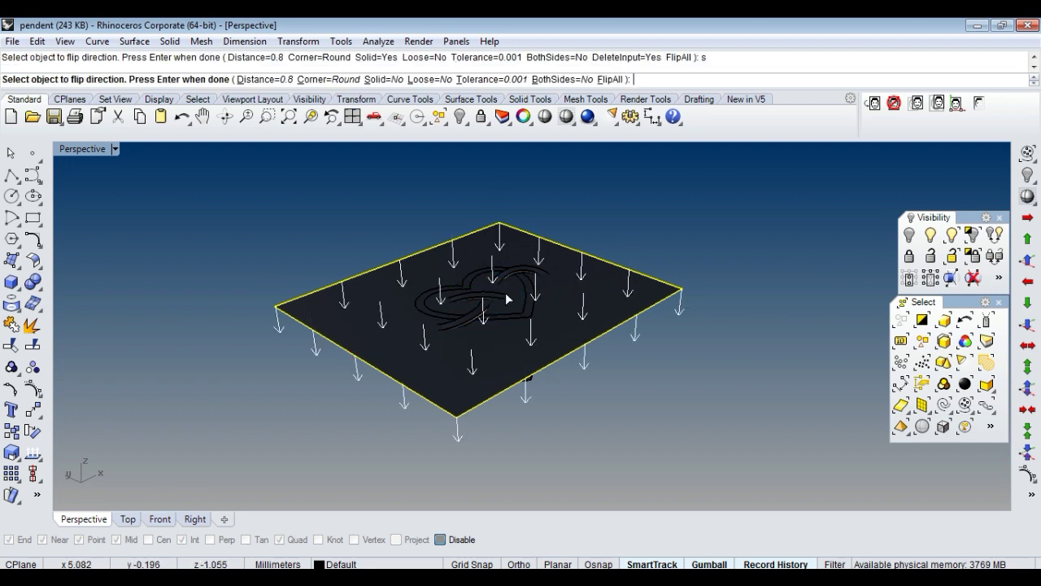
{"action": "key", "text": "Return"}
{"action": "key", "text": "Delete"}
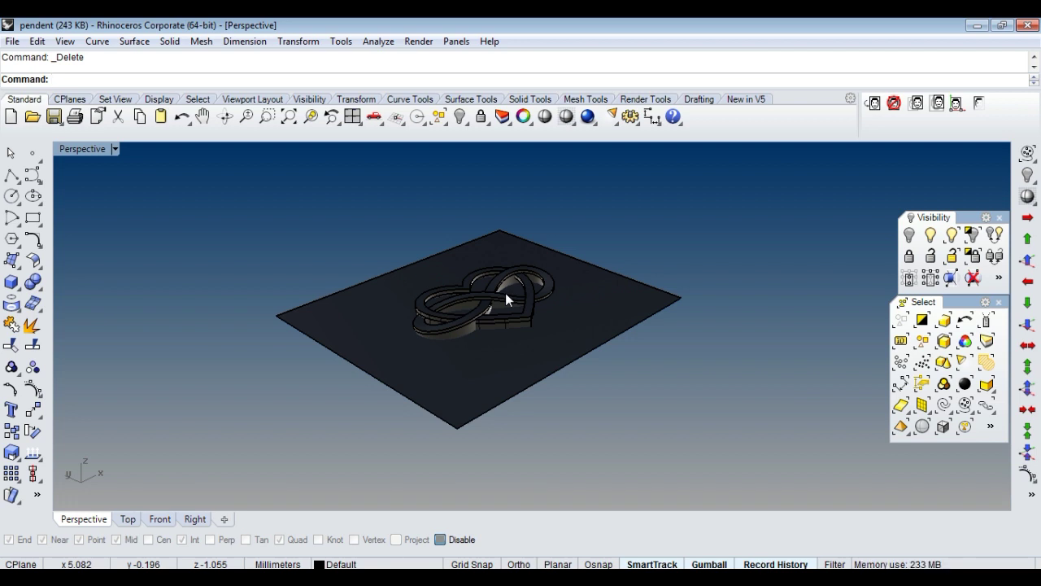
Trim away the extruded solids lying below the plane.
{"action": "left_click", "coordinate": [560, 343]}
{"action": "right_click_drag", "start_coordinate": [560, 342], "coordinate": [559, 349]}
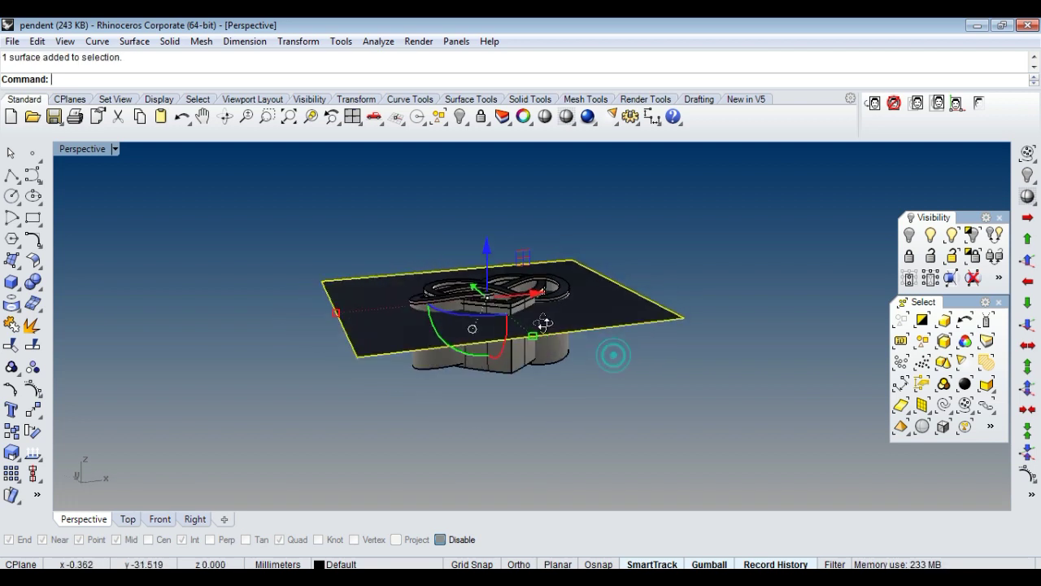
{"action": "type", "text": "trim"}
{"action": "key", "text": "Return"}
{"action": "left_click", "coordinate": [558, 350]}
{"action": "mouse_move", "coordinate": [520, 379]}
{"action": "right_mouse_down"}
{"action": "mouse_move", "coordinate": [511, 348]}
{"action": "mouse_move", "coordinate": [493, 337]}
{"action": "mouse_move", "coordinate": [543, 340]}
{"action": "mouse_move", "coordinate": [524, 363]}
{"action": "right_mouse_up"}
Finish the trim, hide the cutting plane, save pendent.3dm and check the reference photo.
{"action": "key", "text": "Return"}
{"action": "key", "text": "ctrl+h"}
{"action": "key", "text": "ctrl+s"}
{"action": "key", "text": "alt+Tab"}
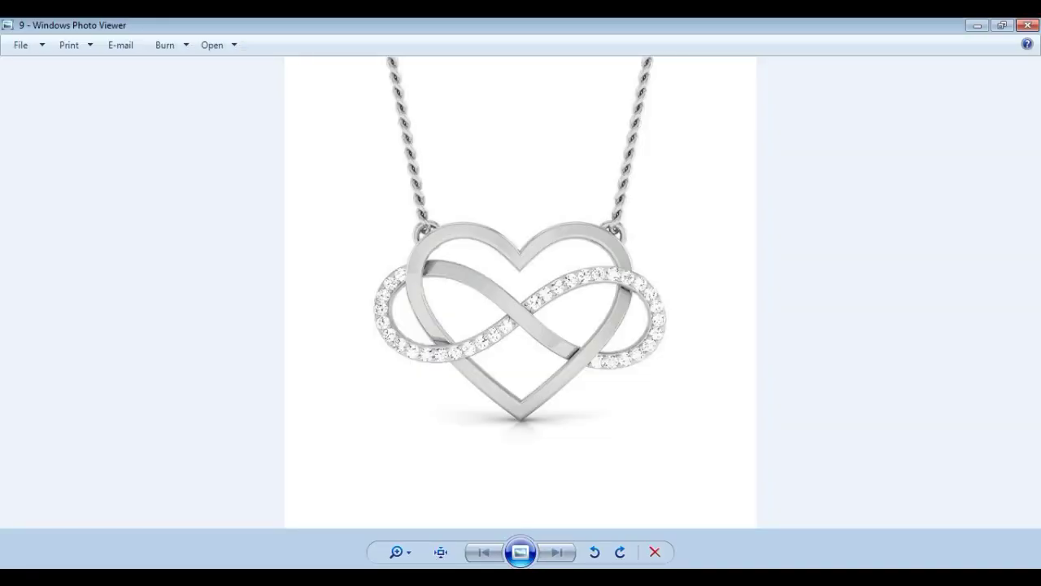
{"action": "key", "text": "alt+Tab"}
{"action": "mouse_move", "coordinate": [596, 380]}
{"action": "right_mouse_down"}
{"action": "mouse_move", "coordinate": [541, 263]}
{"action": "mouse_move", "coordinate": [517, 302]}
{"action": "mouse_move", "coordinate": [602, 337]}
{"action": "mouse_move", "coordinate": [575, 295]}
{"action": "mouse_move", "coordinate": [531, 346]}
{"action": "mouse_move", "coordinate": [604, 353]}
{"action": "mouse_move", "coordinate": [627, 331]}
{"action": "mouse_move", "coordinate": [601, 317]}
{"action": "mouse_move", "coordinate": [501, 328]}
{"action": "mouse_move", "coordinate": [630, 290]}
{"action": "mouse_move", "coordinate": [522, 326]}
{"action": "mouse_move", "coordinate": [546, 326]}
{"action": "mouse_move", "coordinate": [499, 304]}
{"action": "mouse_move", "coordinate": [584, 314]}
{"action": "right_mouse_up"}
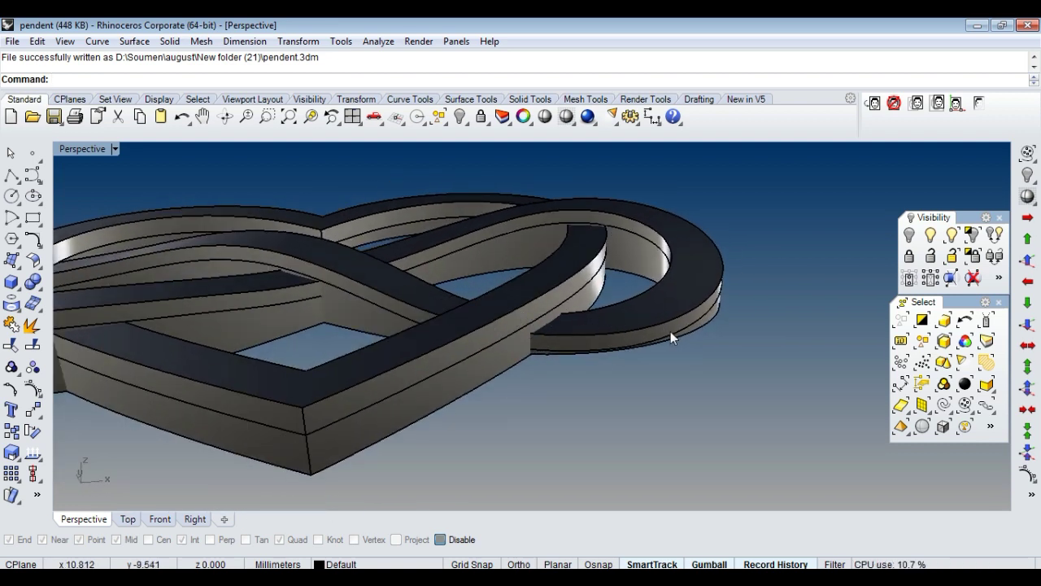
Undo the trim, curve extrusions, grouping and band sweep, returning to the original curves.
{"action": "scroll", "coordinate": [696, 359], "scroll_direction": "down", "scroll_amount": 5}
{"action": "mouse_move", "coordinate": [346, 377]}
{"action": "right_mouse_down"}
{"action": "mouse_move", "coordinate": [622, 372]}
{"action": "mouse_move", "coordinate": [572, 406]}
{"action": "right_mouse_up"}
{"action": "key", "text": "ctrl+z"}
{"action": "key", "text": "ctrl+z"}
{"action": "key", "text": "ctrl+z"}
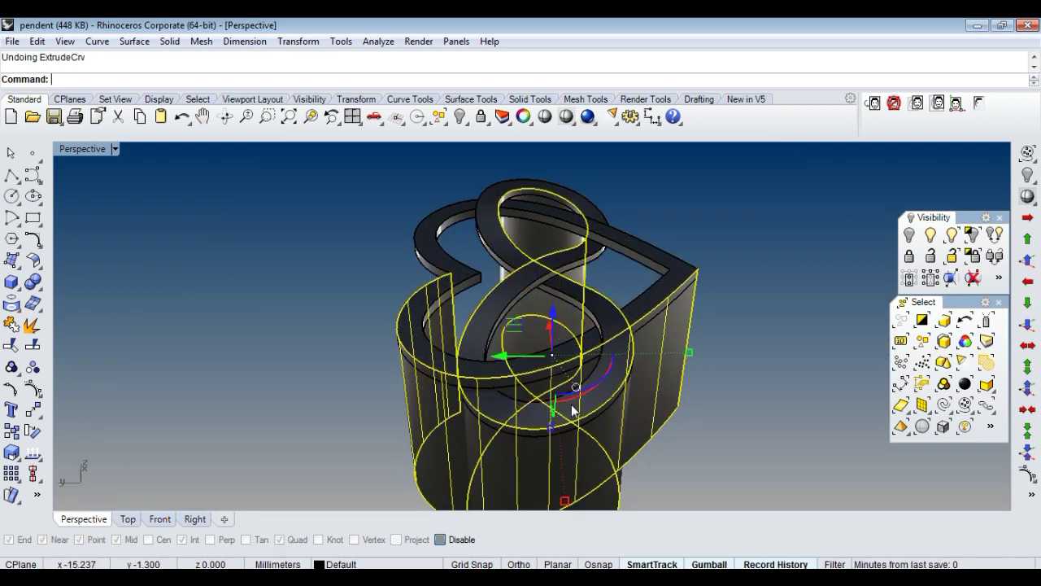
{"action": "key", "text": "ctrl+z"}
{"action": "key", "text": "ctrl+z"}
{"action": "key", "text": "ctrl+z"}
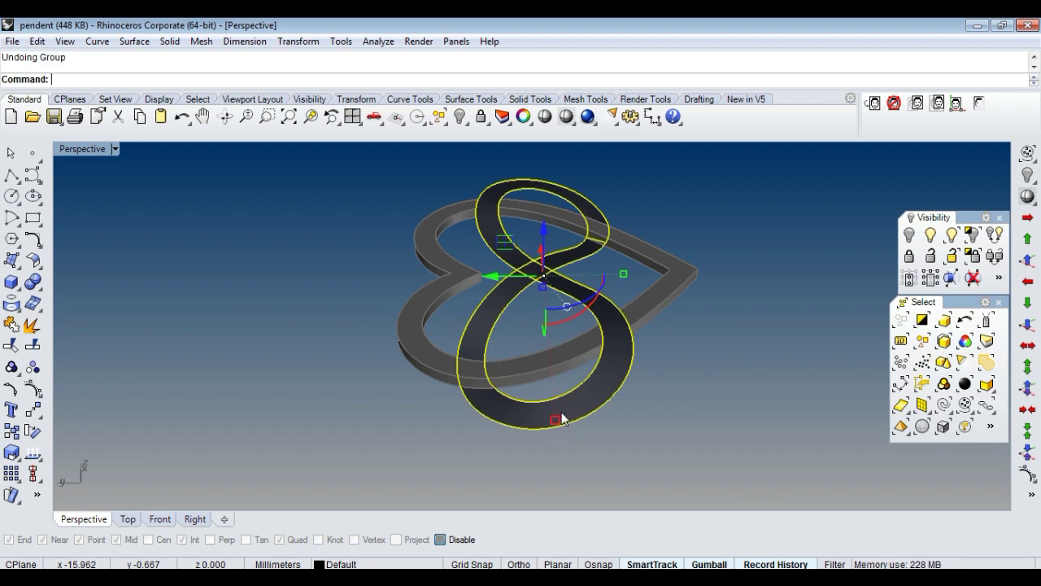
{"action": "key", "text": "ctrl+z"}
{"action": "mouse_move", "coordinate": [530, 413]}
{"action": "left_mouse_down"}
{"action": "mouse_move", "coordinate": [493, 465]}
{"action": "mouse_move", "coordinate": [547, 437]}
{"action": "left_mouse_up"}
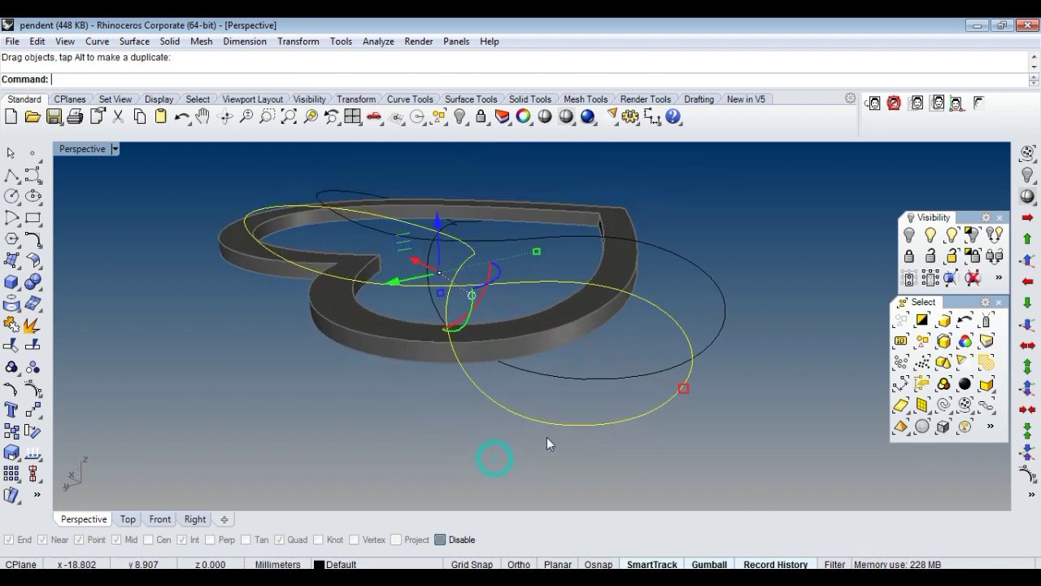
{"action": "key", "text": "ctrl+z"}
Show the band curves' control points and nudge the first crossing's points vertically.
{"action": "scroll", "coordinate": [577, 431], "scroll_direction": "up", "scroll_amount": 2}
{"action": "left_click", "coordinate": [593, 435]}
{"action": "key", "text": "F10"}
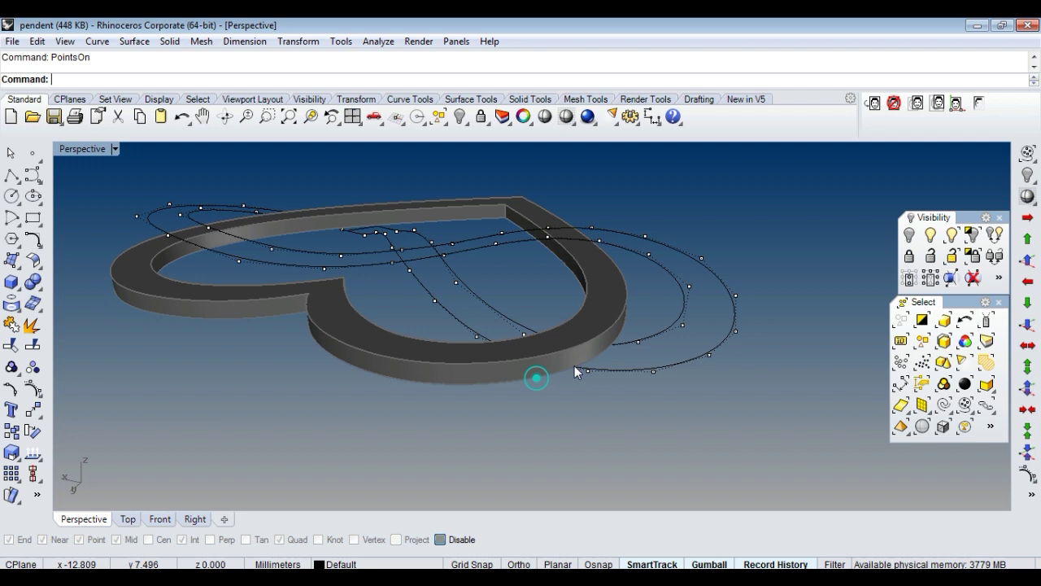
{"action": "scroll", "coordinate": [574, 365], "scroll_direction": "up", "scroll_amount": 3}
{"action": "mouse_move", "coordinate": [525, 323]}
{"action": "right_mouse_down"}
{"action": "mouse_move", "coordinate": [610, 339]}
{"action": "mouse_move", "coordinate": [511, 356]}
{"action": "mouse_move", "coordinate": [568, 358]}
{"action": "mouse_move", "coordinate": [575, 413]}
{"action": "right_mouse_up"}
{"action": "left_click_drag", "start_coordinate": [576, 412], "coordinate": [664, 309]}
{"action": "right_click_drag", "start_coordinate": [574, 415], "coordinate": [584, 418]}
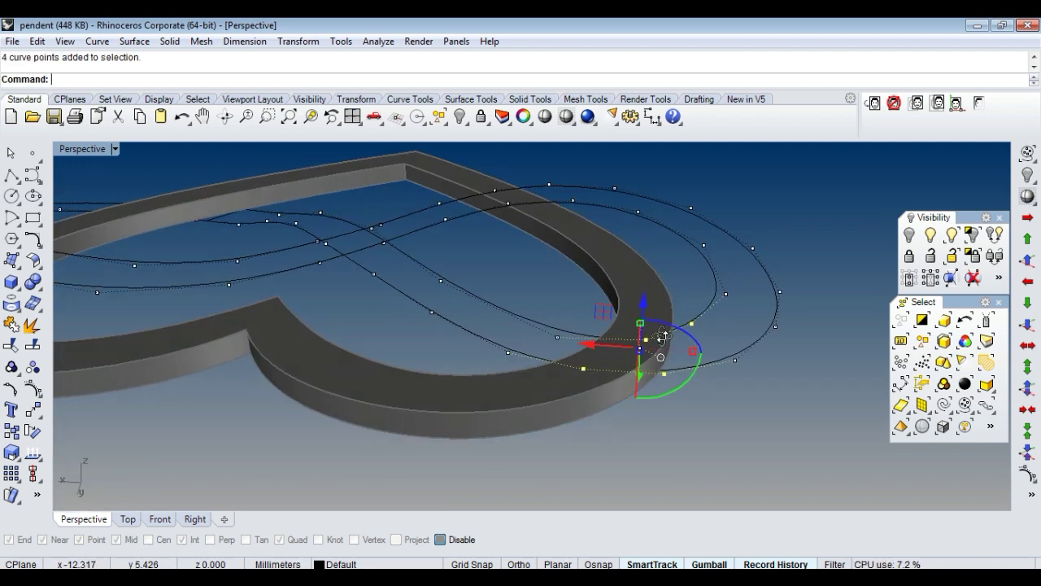
{"action": "left_click_drag", "start_coordinate": [584, 411], "coordinate": [693, 319]}
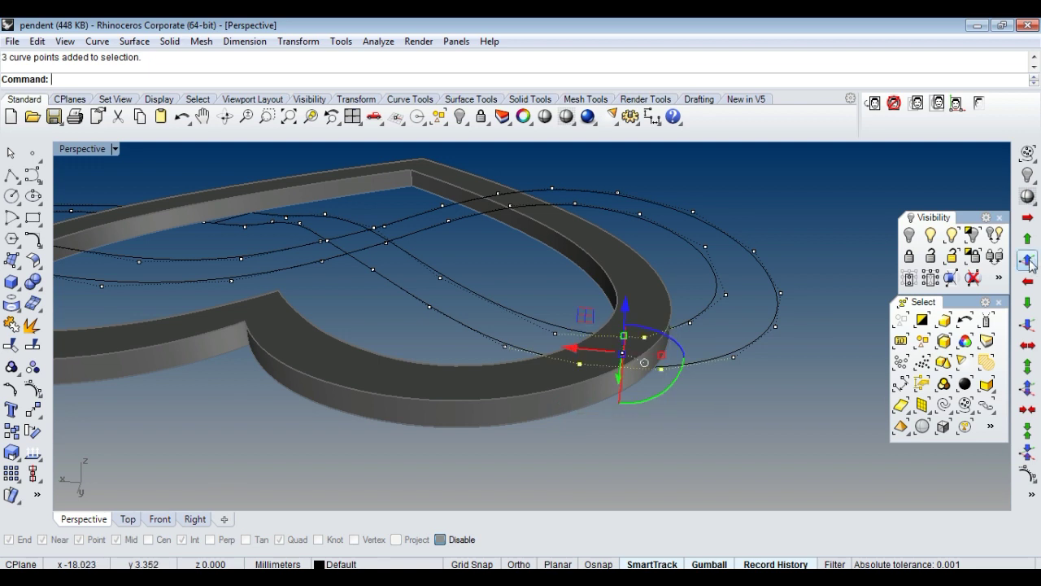
{"action": "left_click", "coordinate": [1030, 261]}
Select two control points on the outer loop and nudge them vertically.
{"action": "right_click_drag", "start_coordinate": [617, 418], "coordinate": [610, 413]}
{"action": "left_click_drag", "start_coordinate": [602, 374], "coordinate": [661, 296]}
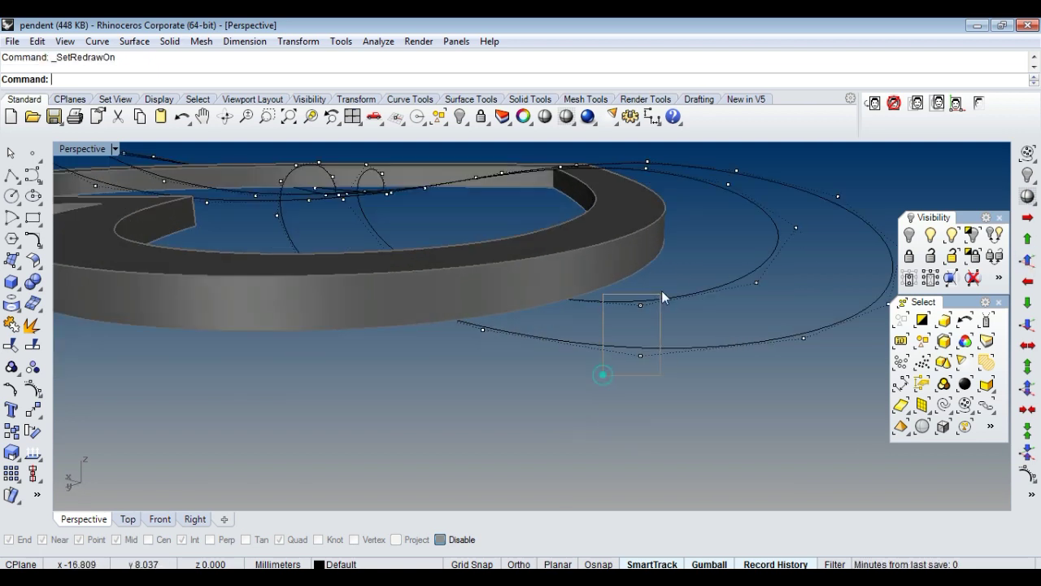
{"action": "mouse_move", "coordinate": [659, 418]}
{"action": "right_mouse_down"}
{"action": "mouse_move", "coordinate": [579, 344]}
{"action": "mouse_move", "coordinate": [610, 301]}
{"action": "right_mouse_up"}
{"action": "left_click_drag", "start_coordinate": [536, 307], "coordinate": [610, 262]}
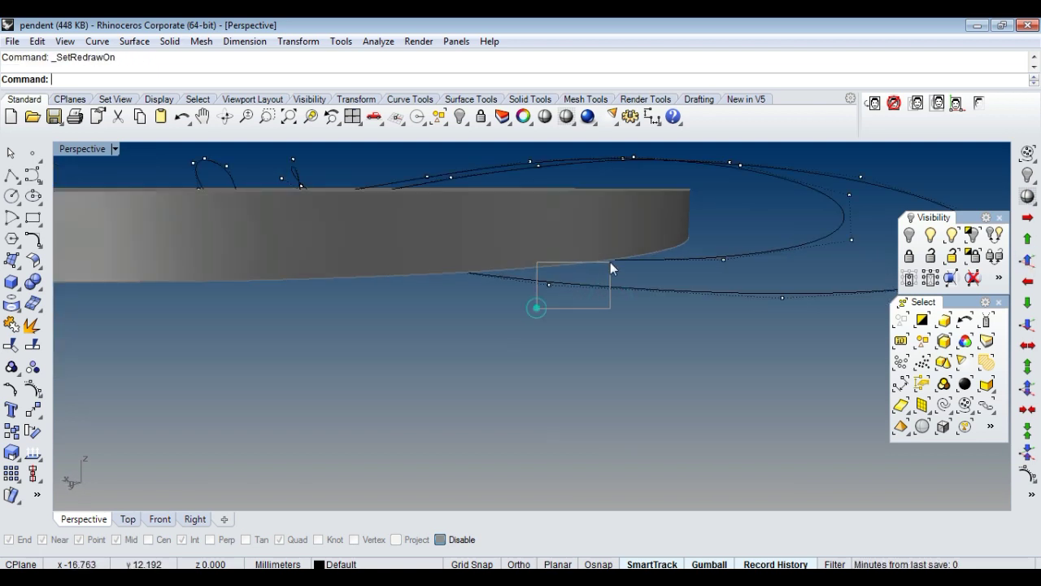
{"action": "left_click_drag", "start_coordinate": [580, 441], "coordinate": [737, 281]}
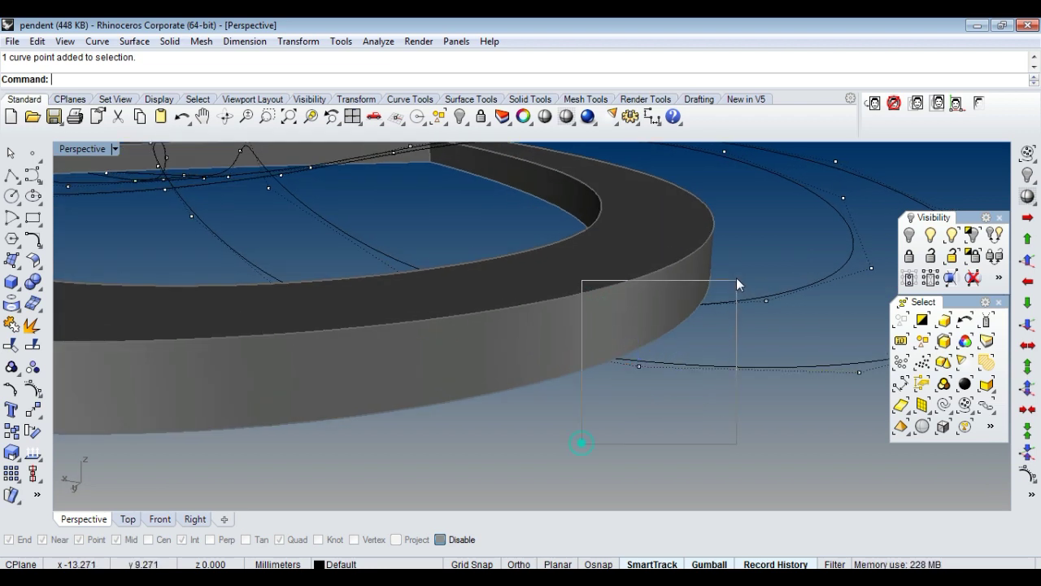
{"action": "left_click", "coordinate": [732, 408]}
{"action": "right_click_drag", "start_coordinate": [732, 407], "coordinate": [657, 378]}
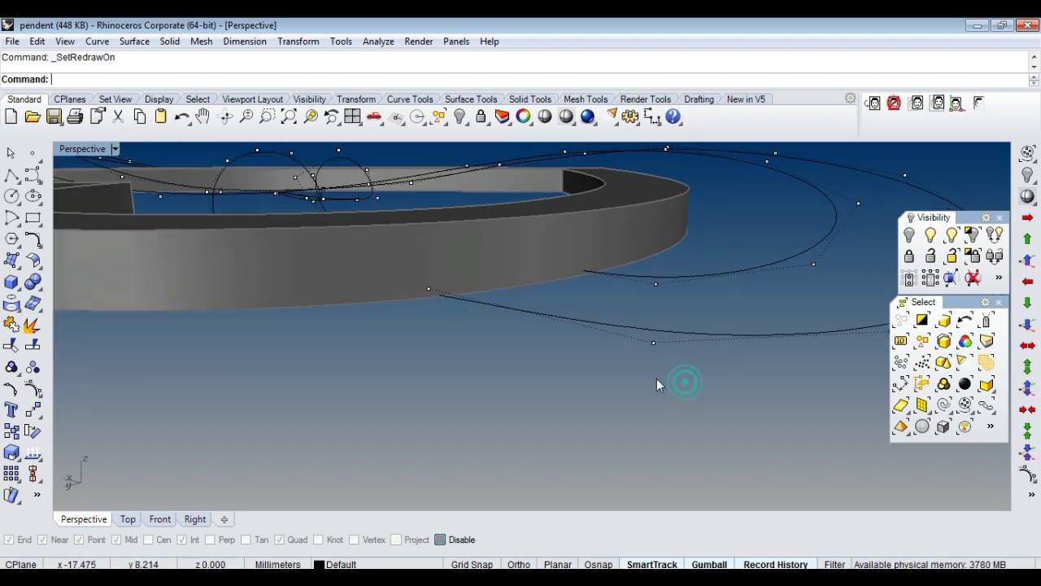
{"action": "left_click_drag", "start_coordinate": [640, 387], "coordinate": [690, 261]}
{"action": "left_click", "coordinate": [731, 393]}
{"action": "mouse_move", "coordinate": [747, 360]}
{"action": "right_mouse_down"}
{"action": "mouse_move", "coordinate": [697, 354]}
{"action": "mouse_move", "coordinate": [660, 364]}
{"action": "right_mouse_up"}
{"action": "left_click_drag", "start_coordinate": [660, 365], "coordinate": [790, 280]}
{"action": "left_click", "coordinate": [1030, 324]}
{"action": "left_click", "coordinate": [777, 380]}
Raise individual curve points near the rim with small vertical nudges.
{"action": "right_click_drag", "start_coordinate": [776, 380], "coordinate": [675, 295]}
{"action": "scroll", "coordinate": [675, 295], "scroll_direction": "up", "scroll_amount": 3}
{"action": "left_click", "coordinate": [616, 318]}
{"action": "left_click_drag", "start_coordinate": [616, 318], "coordinate": [622, 306]}
{"action": "left_click", "coordinate": [1028, 260]}
{"action": "left_click", "coordinate": [695, 365]}
{"action": "right_click_drag", "start_coordinate": [586, 342], "coordinate": [521, 298]}
{"action": "mouse_move", "coordinate": [655, 311]}
{"action": "right_mouse_down"}
{"action": "mouse_move", "coordinate": [642, 297]}
{"action": "mouse_move", "coordinate": [676, 319]}
{"action": "mouse_move", "coordinate": [724, 281]}
{"action": "mouse_move", "coordinate": [645, 269]}
{"action": "right_mouse_up"}
{"action": "left_click", "coordinate": [769, 383]}
{"action": "mouse_move", "coordinate": [789, 383]}
{"action": "right_mouse_down"}
{"action": "mouse_move", "coordinate": [720, 348]}
{"action": "mouse_move", "coordinate": [714, 360]}
{"action": "mouse_move", "coordinate": [642, 360]}
{"action": "right_mouse_up"}
{"action": "left_click", "coordinate": [1027, 345]}
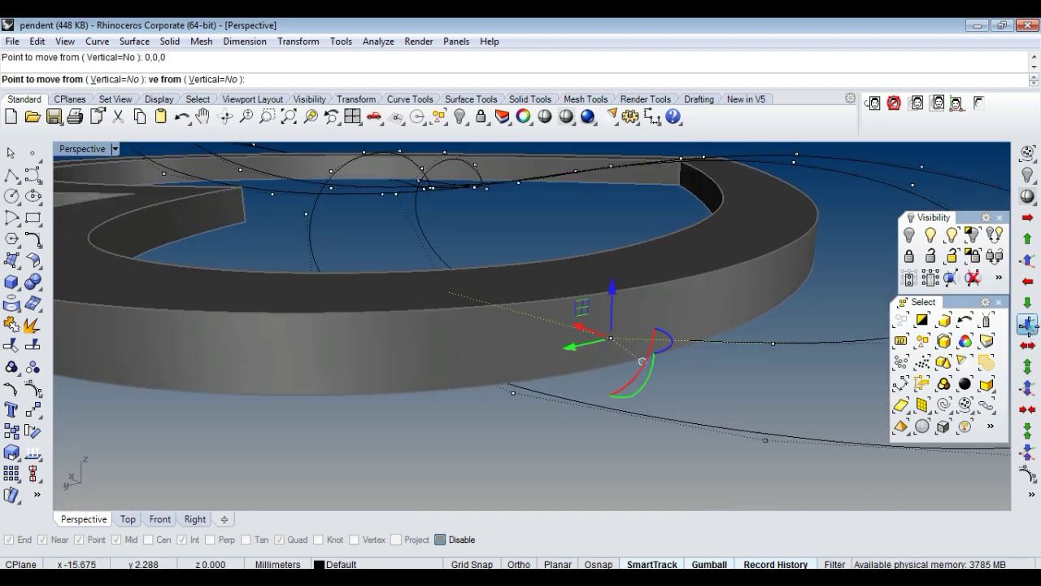
Lift an infinity-curve control point vertically where it crosses the ring.
{"action": "mouse_move", "coordinate": [490, 424]}
{"action": "right_mouse_down"}
{"action": "mouse_move", "coordinate": [515, 356]}
{"action": "mouse_move", "coordinate": [495, 342]}
{"action": "right_mouse_up"}
{"action": "left_click", "coordinate": [447, 325]}
{"action": "left_click_drag", "start_coordinate": [452, 278], "coordinate": [451, 271]}
{"action": "mouse_move", "coordinate": [541, 372]}
{"action": "right_mouse_down"}
{"action": "mouse_move", "coordinate": [651, 393]}
{"action": "mouse_move", "coordinate": [622, 413]}
{"action": "right_mouse_up"}
{"action": "left_click", "coordinate": [620, 413]}
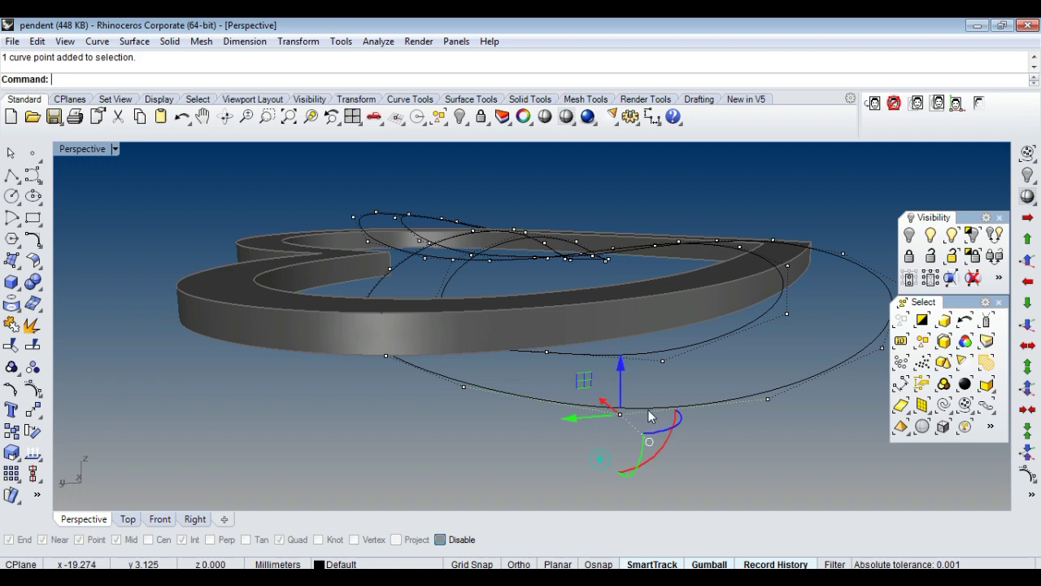
{"action": "mouse_move", "coordinate": [687, 374]}
{"action": "right_mouse_down"}
{"action": "mouse_move", "coordinate": [767, 410]}
{"action": "mouse_move", "coordinate": [693, 385]}
{"action": "right_mouse_up"}
{"action": "right_click", "coordinate": [690, 384]}
{"action": "key", "text": "Escape"}
{"action": "mouse_move", "coordinate": [780, 407]}
{"action": "right_mouse_down"}
{"action": "mouse_move", "coordinate": [636, 376]}
{"action": "mouse_move", "coordinate": [662, 361]}
{"action": "mouse_move", "coordinate": [685, 321]}
{"action": "mouse_move", "coordinate": [650, 383]}
{"action": "mouse_move", "coordinate": [542, 383]}
{"action": "mouse_move", "coordinate": [530, 372]}
{"action": "mouse_move", "coordinate": [700, 330]}
{"action": "mouse_move", "coordinate": [639, 366]}
{"action": "mouse_move", "coordinate": [680, 381]}
{"action": "right_mouse_up"}
Reposition curve points near the ring to refine the over-under weave.
{"action": "left_click", "coordinate": [751, 300]}
{"action": "left_click", "coordinate": [714, 362]}
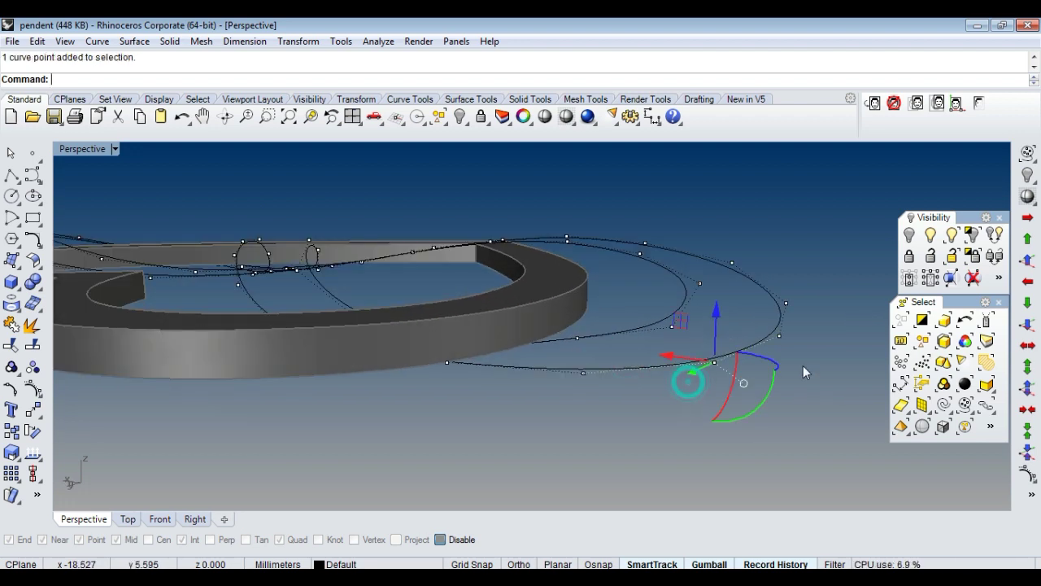
{"action": "right_click_drag", "start_coordinate": [812, 346], "coordinate": [781, 337]}
{"action": "left_click_drag", "start_coordinate": [828, 289], "coordinate": [726, 353]}
{"action": "mouse_move", "coordinate": [726, 353]}
{"action": "right_mouse_down"}
{"action": "mouse_move", "coordinate": [789, 385]}
{"action": "mouse_move", "coordinate": [756, 323]}
{"action": "mouse_move", "coordinate": [644, 287]}
{"action": "mouse_move", "coordinate": [623, 315]}
{"action": "mouse_move", "coordinate": [579, 322]}
{"action": "mouse_move", "coordinate": [348, 328]}
{"action": "mouse_move", "coordinate": [365, 357]}
{"action": "right_mouse_up"}
{"action": "left_click", "coordinate": [789, 385]}
Drag two lower points of the infinity curve to new positions with the gumball.
{"action": "left_click", "coordinate": [382, 297]}
{"action": "mouse_move", "coordinate": [379, 295]}
{"action": "left_mouse_down"}
{"action": "mouse_move", "coordinate": [377, 286]}
{"action": "mouse_move", "coordinate": [442, 331]}
{"action": "left_mouse_up"}
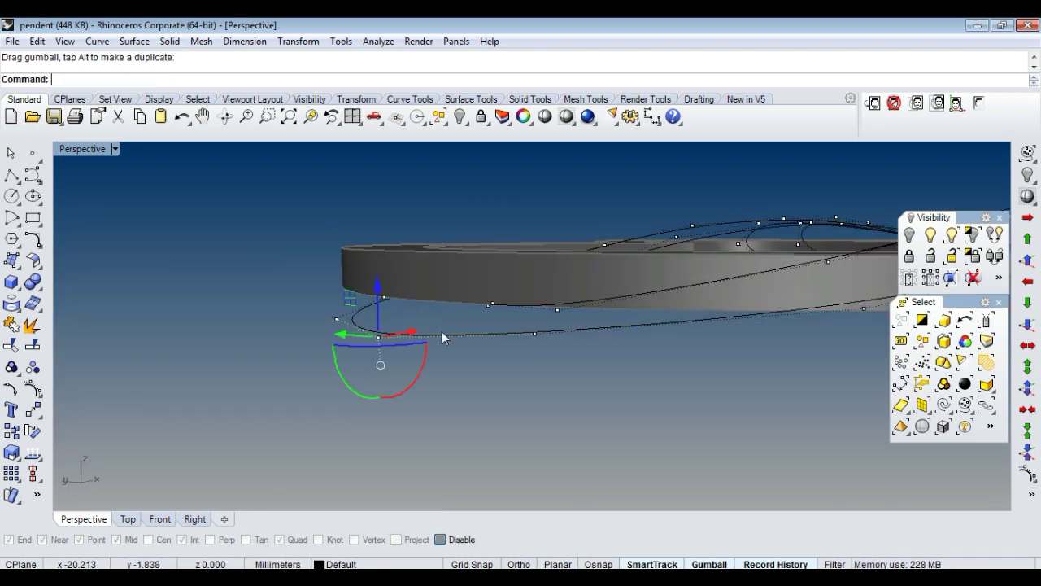
{"action": "right_click_drag", "start_coordinate": [441, 331], "coordinate": [514, 374]}
{"action": "left_click", "coordinate": [514, 374]}
{"action": "left_click", "coordinate": [453, 343]}
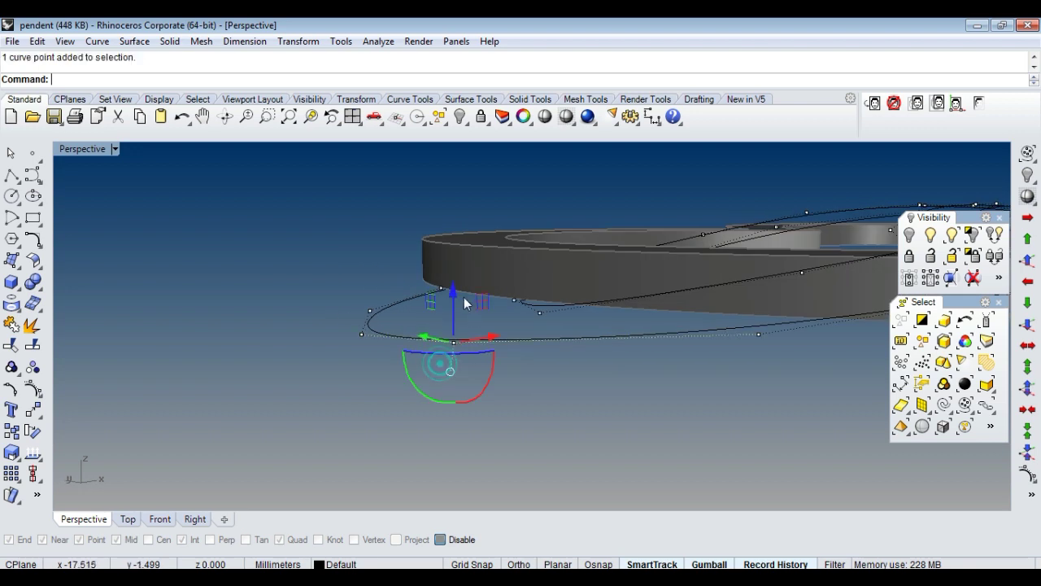
{"action": "left_click_drag", "start_coordinate": [454, 294], "coordinate": [453, 290]}
{"action": "left_click", "coordinate": [528, 365]}
{"action": "mouse_move", "coordinate": [528, 366]}
{"action": "right_mouse_down"}
{"action": "mouse_move", "coordinate": [622, 369]}
{"action": "mouse_move", "coordinate": [553, 358]}
{"action": "right_mouse_up"}
Reshape the band further, nudging a window-selected curve point up 0.030 mm.
{"action": "mouse_move", "coordinate": [568, 339]}
{"action": "left_mouse_down"}
{"action": "mouse_move", "coordinate": [622, 304]}
{"action": "mouse_move", "coordinate": [616, 284]}
{"action": "left_mouse_up"}
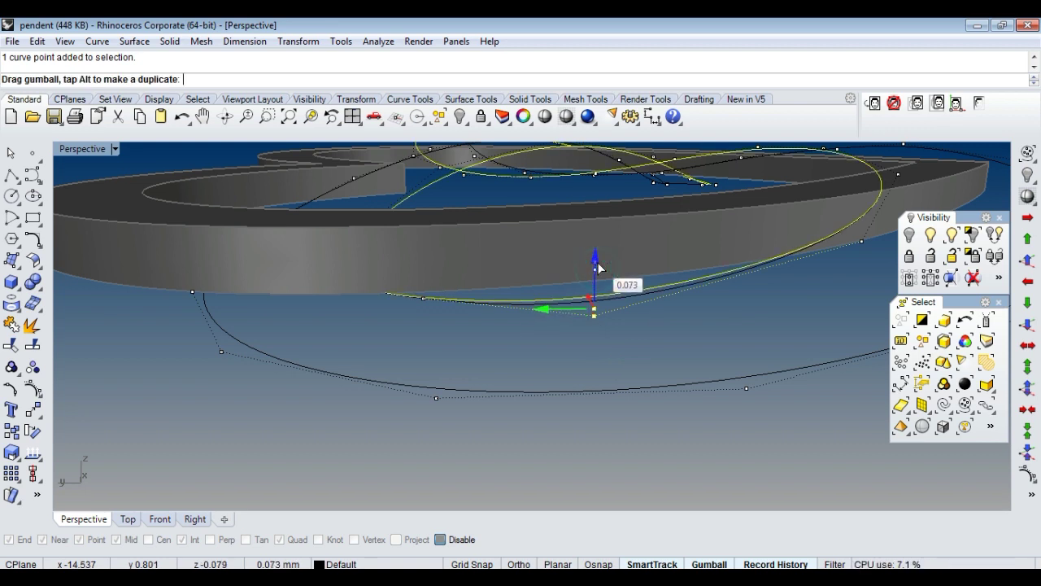
{"action": "right_click_drag", "start_coordinate": [666, 337], "coordinate": [574, 345]}
{"action": "left_click", "coordinate": [663, 344]}
{"action": "right_click_drag", "start_coordinate": [658, 332], "coordinate": [493, 348]}
{"action": "mouse_move", "coordinate": [593, 353]}
{"action": "right_mouse_down"}
{"action": "mouse_move", "coordinate": [585, 360]}
{"action": "mouse_move", "coordinate": [645, 334]}
{"action": "right_mouse_up"}
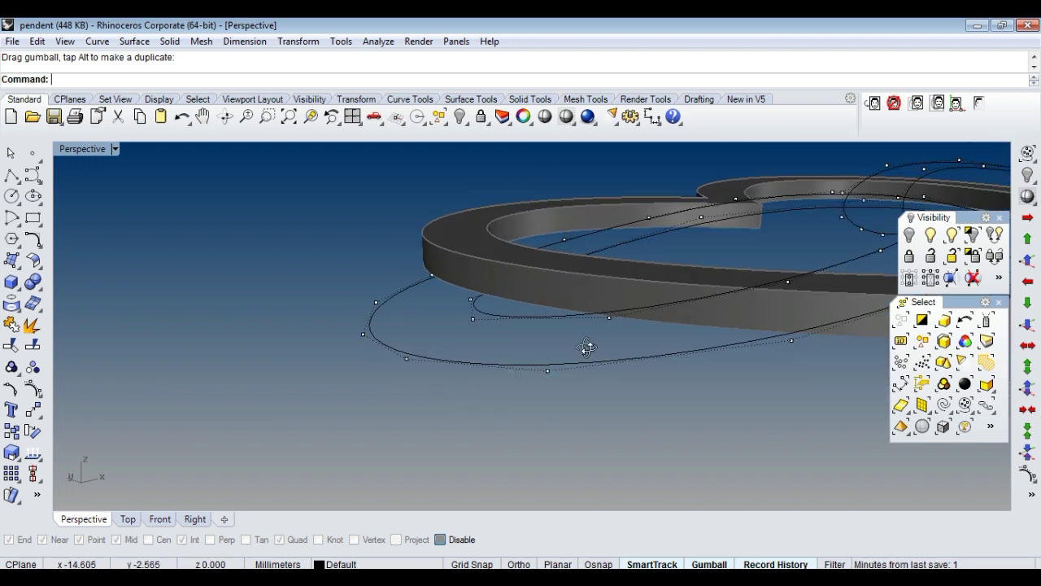
{"action": "left_click_drag", "start_coordinate": [644, 335], "coordinate": [730, 255]}
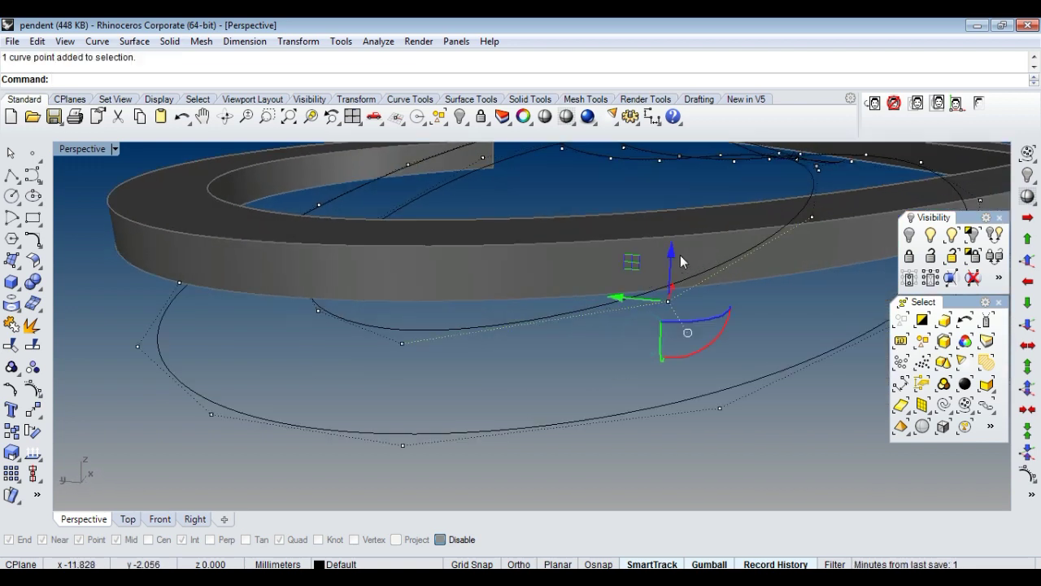
{"action": "right_click_drag", "start_coordinate": [680, 255], "coordinate": [669, 285]}
{"action": "left_click_drag", "start_coordinate": [668, 285], "coordinate": [669, 283]}
{"action": "mouse_move", "coordinate": [562, 381]}
{"action": "right_mouse_down"}
{"action": "mouse_move", "coordinate": [767, 306]}
{"action": "mouse_move", "coordinate": [691, 385]}
{"action": "mouse_move", "coordinate": [664, 346]}
{"action": "mouse_move", "coordinate": [687, 368]}
{"action": "right_mouse_up"}
{"action": "mouse_move", "coordinate": [661, 360]}
{"action": "right_mouse_down"}
{"action": "mouse_move", "coordinate": [605, 388]}
{"action": "mouse_move", "coordinate": [700, 386]}
{"action": "mouse_move", "coordinate": [616, 426]}
{"action": "mouse_move", "coordinate": [586, 405]}
{"action": "mouse_move", "coordinate": [715, 382]}
{"action": "mouse_move", "coordinate": [526, 400]}
{"action": "mouse_move", "coordinate": [437, 385]}
{"action": "mouse_move", "coordinate": [490, 371]}
{"action": "mouse_move", "coordinate": [360, 346]}
{"action": "mouse_move", "coordinate": [642, 346]}
{"action": "mouse_move", "coordinate": [678, 379]}
{"action": "mouse_move", "coordinate": [393, 383]}
{"action": "mouse_move", "coordinate": [509, 367]}
{"action": "mouse_move", "coordinate": [489, 455]}
{"action": "right_mouse_up"}
{"action": "scroll", "coordinate": [490, 372], "scroll_direction": "up", "scroll_amount": 4}
Delete the small stray curve and turn on control points for both infinity curves.
{"action": "key", "text": "Delete"}
{"action": "mouse_move", "coordinate": [588, 372]}
{"action": "right_mouse_down"}
{"action": "mouse_move", "coordinate": [600, 395]}
{"action": "mouse_move", "coordinate": [708, 318]}
{"action": "mouse_move", "coordinate": [684, 408]}
{"action": "right_mouse_up"}
{"action": "left_click_drag", "start_coordinate": [684, 415], "coordinate": [616, 378]}
{"action": "key", "text": "F10"}
{"action": "mouse_move", "coordinate": [616, 378]}
{"action": "right_mouse_down"}
{"action": "mouse_move", "coordinate": [584, 366]}
{"action": "mouse_move", "coordinate": [576, 431]}
{"action": "right_mouse_up"}
{"action": "left_click_drag", "start_coordinate": [576, 426], "coordinate": [618, 366]}
{"action": "right_click_drag", "start_coordinate": [619, 366], "coordinate": [512, 389]}
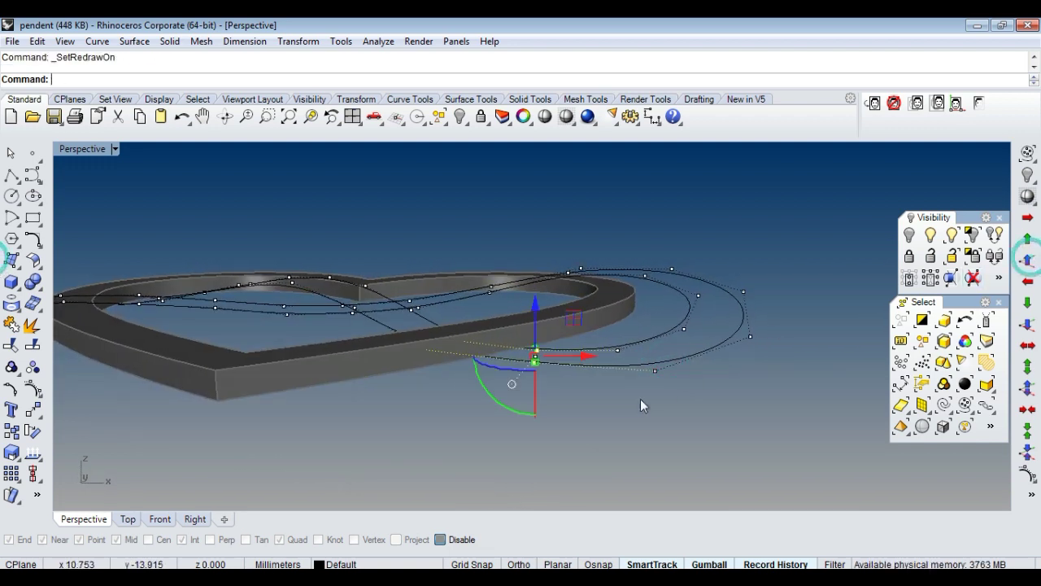
Lift paired crossing points on both infinity curves, then nudge another pair downward.
{"action": "right_click_drag", "start_coordinate": [612, 412], "coordinate": [569, 412]}
{"action": "left_click_drag", "start_coordinate": [533, 407], "coordinate": [597, 341]}
{"action": "left_click", "coordinate": [655, 397]}
{"action": "right_click_drag", "start_coordinate": [670, 401], "coordinate": [565, 387]}
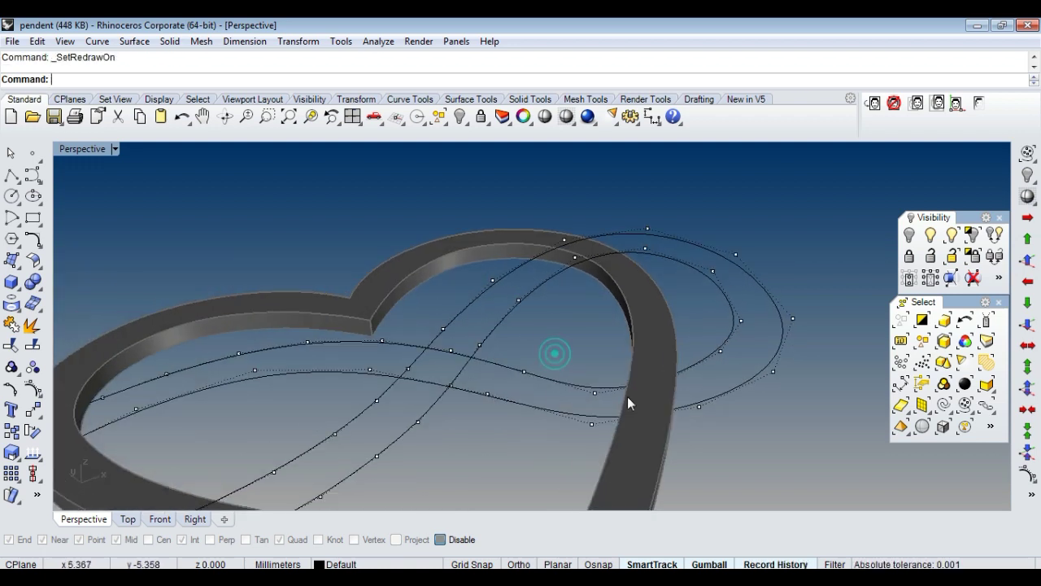
{"action": "left_click_drag", "start_coordinate": [566, 387], "coordinate": [653, 443]}
{"action": "right_click_drag", "start_coordinate": [653, 444], "coordinate": [693, 407]}
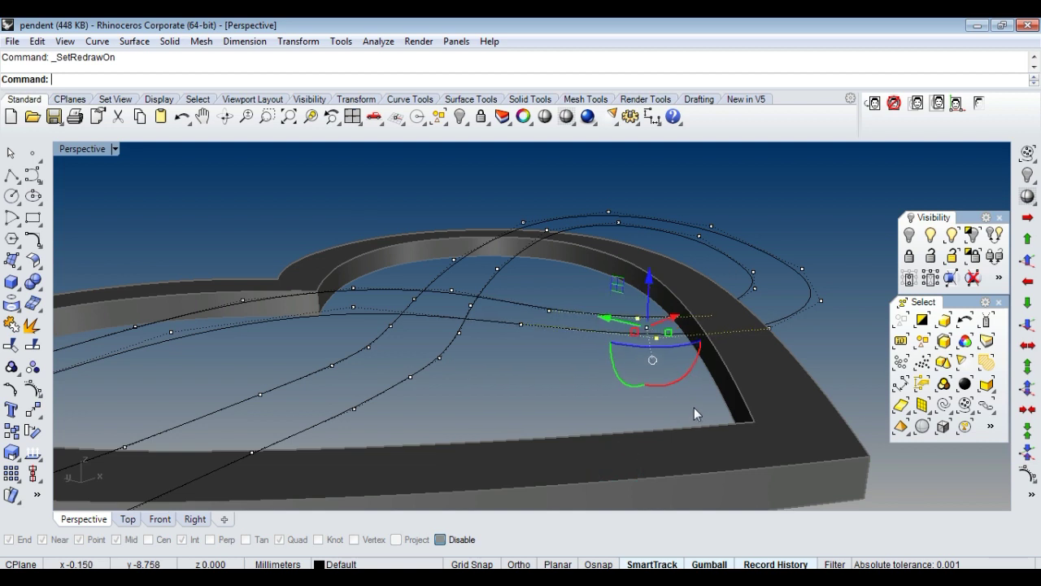
{"action": "mouse_move", "coordinate": [602, 397]}
{"action": "right_mouse_down"}
{"action": "mouse_move", "coordinate": [614, 358]}
{"action": "mouse_move", "coordinate": [646, 385]}
{"action": "mouse_move", "coordinate": [556, 302]}
{"action": "right_mouse_up"}
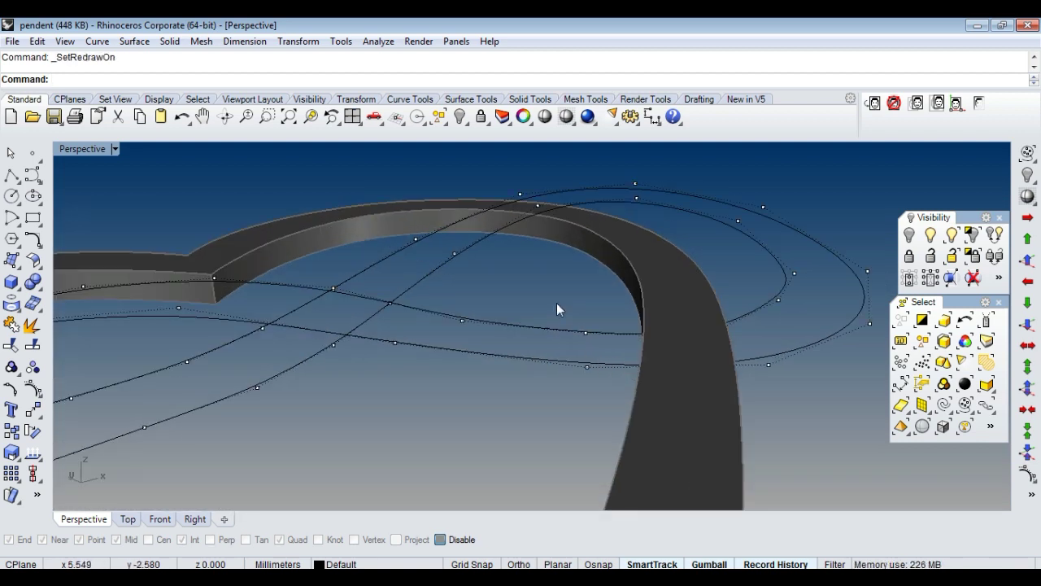
{"action": "left_click", "coordinate": [1028, 325]}
Nudge and drag further single control points to refine the over-under crossings.
{"action": "mouse_move", "coordinate": [712, 406]}
{"action": "right_mouse_down"}
{"action": "mouse_move", "coordinate": [612, 383]}
{"action": "mouse_move", "coordinate": [646, 349]}
{"action": "mouse_move", "coordinate": [634, 344]}
{"action": "mouse_move", "coordinate": [705, 377]}
{"action": "mouse_move", "coordinate": [668, 360]}
{"action": "mouse_move", "coordinate": [628, 375]}
{"action": "right_mouse_up"}
{"action": "mouse_move", "coordinate": [735, 406]}
{"action": "right_mouse_down"}
{"action": "mouse_move", "coordinate": [685, 385]}
{"action": "mouse_move", "coordinate": [765, 404]}
{"action": "right_mouse_up"}
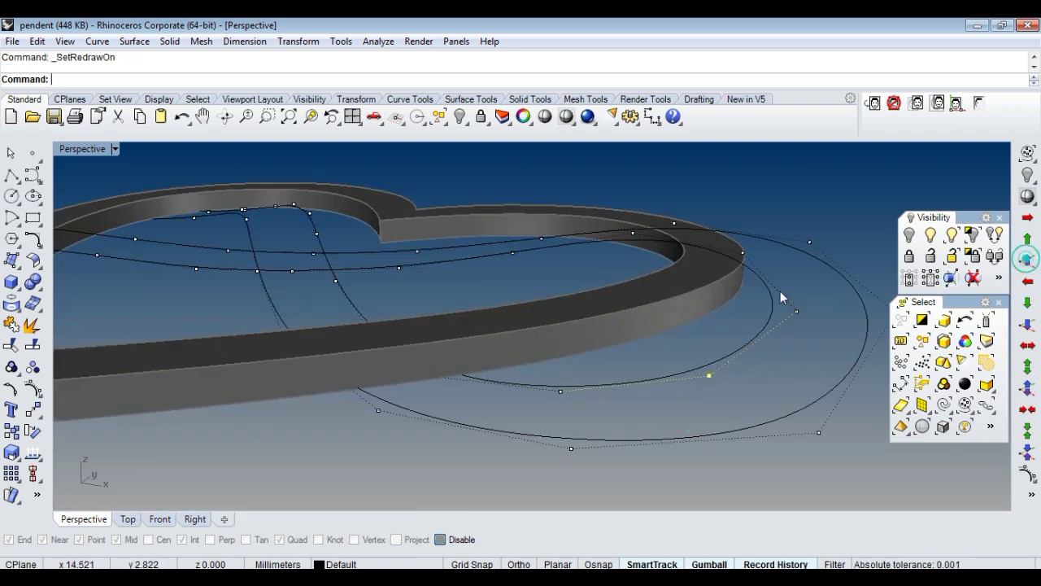
{"action": "mouse_move", "coordinate": [636, 354]}
{"action": "right_mouse_down"}
{"action": "mouse_move", "coordinate": [639, 346]}
{"action": "mouse_move", "coordinate": [621, 345]}
{"action": "mouse_move", "coordinate": [790, 351]}
{"action": "right_mouse_up"}
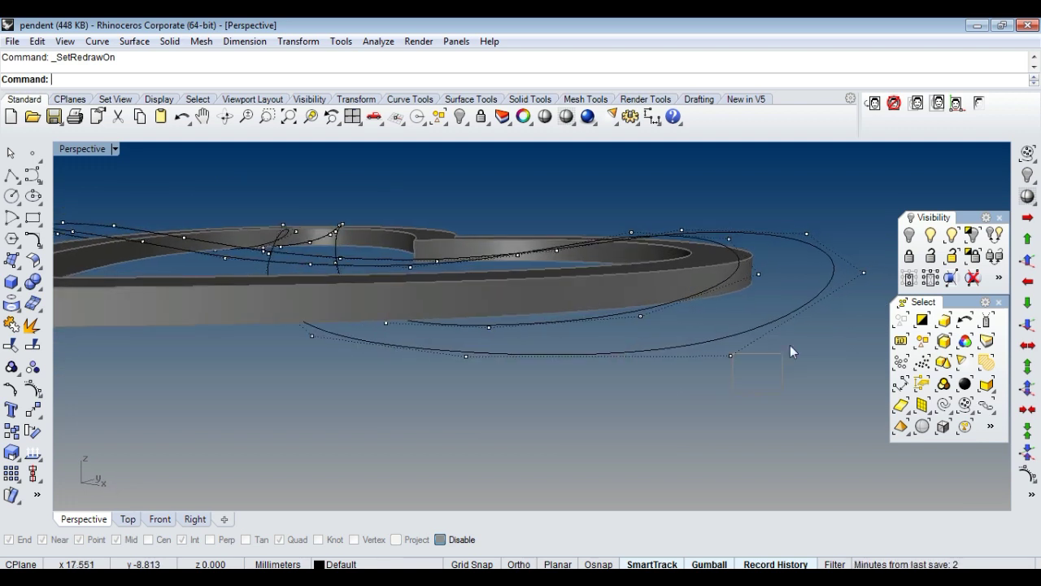
{"action": "left_click", "coordinate": [714, 368]}
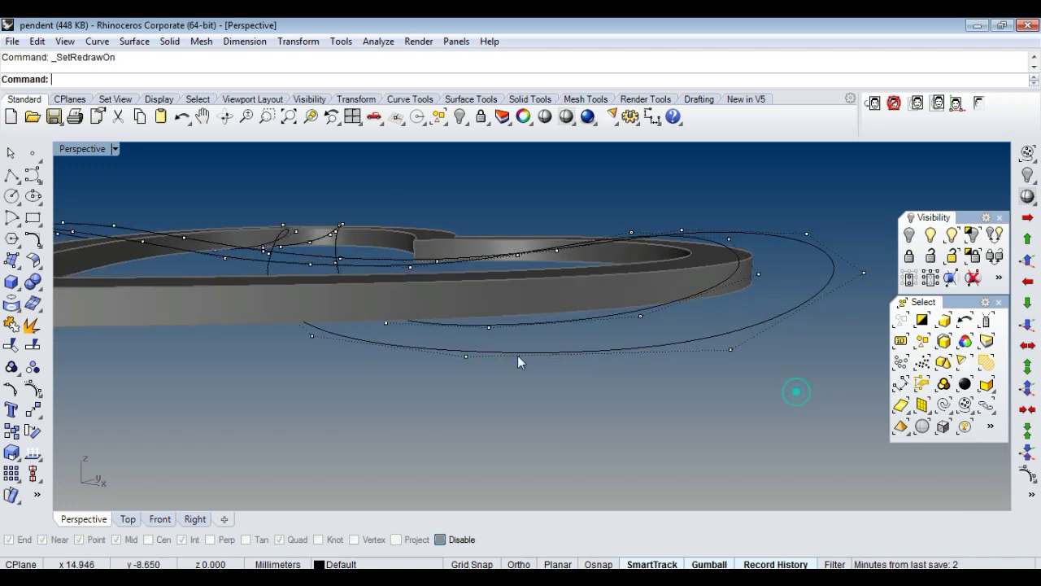
{"action": "right_click_drag", "start_coordinate": [518, 356], "coordinate": [541, 388]}
{"action": "left_click", "coordinate": [1029, 325]}
{"action": "mouse_move", "coordinate": [674, 456]}
{"action": "right_mouse_down"}
{"action": "mouse_move", "coordinate": [481, 376]}
{"action": "mouse_move", "coordinate": [671, 385]}
{"action": "mouse_move", "coordinate": [543, 352]}
{"action": "right_mouse_up"}
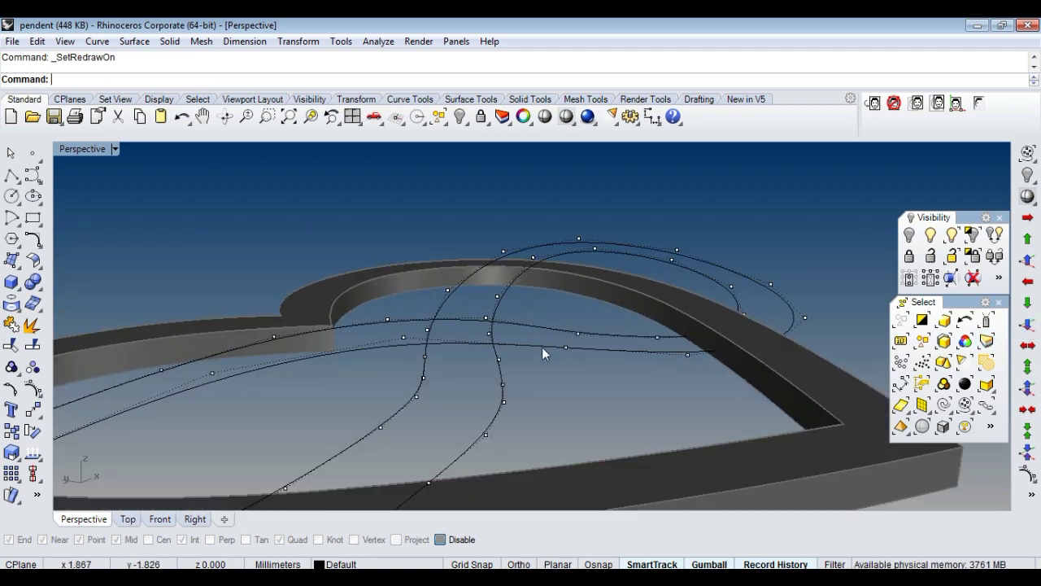
{"action": "left_click_drag", "start_coordinate": [588, 324], "coordinate": [587, 324]}
{"action": "right_click_drag", "start_coordinate": [587, 324], "coordinate": [576, 330]}
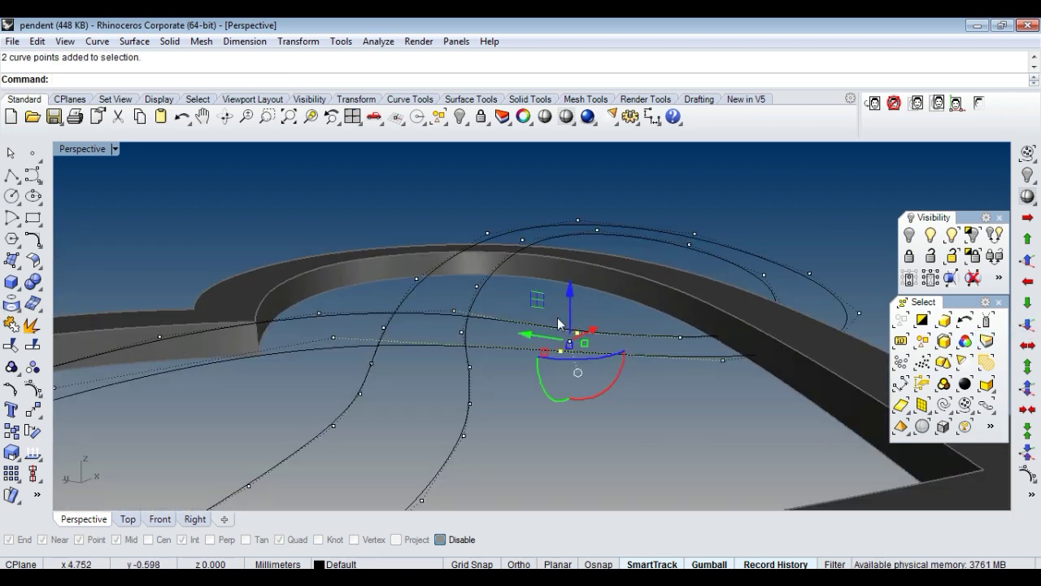
{"action": "scroll", "coordinate": [571, 329], "scroll_direction": "up", "scroll_amount": 2}
{"action": "left_click_drag", "start_coordinate": [573, 325], "coordinate": [680, 363]}
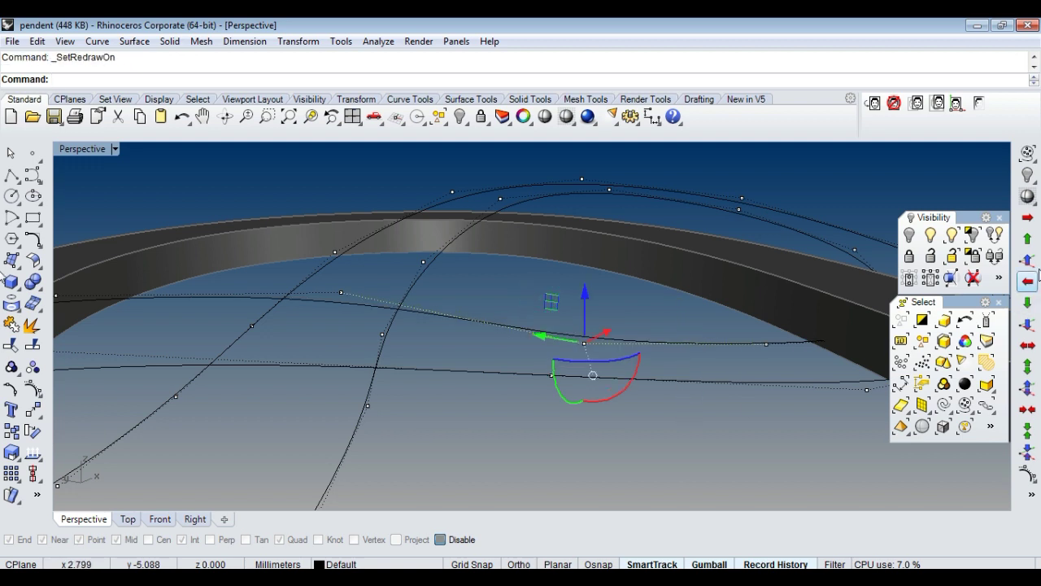
{"action": "left_click_drag", "start_coordinate": [584, 343], "coordinate": [672, 431]}
{"action": "mouse_move", "coordinate": [672, 430]}
{"action": "right_mouse_down"}
{"action": "mouse_move", "coordinate": [651, 393]}
{"action": "mouse_move", "coordinate": [653, 367]}
{"action": "mouse_move", "coordinate": [697, 421]}
{"action": "mouse_move", "coordinate": [570, 379]}
{"action": "mouse_move", "coordinate": [647, 386]}
{"action": "mouse_move", "coordinate": [709, 267]}
{"action": "mouse_move", "coordinate": [600, 383]}
{"action": "mouse_move", "coordinate": [662, 360]}
{"action": "mouse_move", "coordinate": [619, 372]}
{"action": "mouse_move", "coordinate": [598, 356]}
{"action": "right_mouse_up"}
Clear the point selection, review the whole ring, and maximize the Top viewport.
{"action": "left_click", "coordinate": [598, 354]}
{"action": "key", "text": "Escape"}
{"action": "scroll", "coordinate": [549, 322], "scroll_direction": "down", "scroll_amount": 3}
{"action": "mouse_move", "coordinate": [549, 322]}
{"action": "right_mouse_down"}
{"action": "mouse_move", "coordinate": [623, 367]}
{"action": "mouse_move", "coordinate": [606, 396]}
{"action": "mouse_move", "coordinate": [663, 402]}
{"action": "mouse_move", "coordinate": [669, 376]}
{"action": "mouse_move", "coordinate": [586, 371]}
{"action": "mouse_move", "coordinate": [718, 381]}
{"action": "mouse_move", "coordinate": [663, 357]}
{"action": "right_mouse_up"}
{"action": "scroll", "coordinate": [593, 342], "scroll_direction": "down", "scroll_amount": 5}
{"action": "mouse_move", "coordinate": [773, 405]}
{"action": "right_mouse_down"}
{"action": "mouse_move", "coordinate": [677, 382]}
{"action": "mouse_move", "coordinate": [751, 344]}
{"action": "mouse_move", "coordinate": [663, 378]}
{"action": "mouse_move", "coordinate": [695, 399]}
{"action": "mouse_move", "coordinate": [613, 384]}
{"action": "mouse_move", "coordinate": [628, 397]}
{"action": "mouse_move", "coordinate": [646, 353]}
{"action": "mouse_move", "coordinate": [697, 353]}
{"action": "mouse_move", "coordinate": [658, 409]}
{"action": "right_mouse_up"}
{"action": "scroll", "coordinate": [693, 393], "scroll_direction": "up", "scroll_amount": 3}
{"action": "scroll", "coordinate": [641, 401], "scroll_direction": "up", "scroll_amount": 3}
{"action": "left_click", "coordinate": [676, 382]}
{"action": "scroll", "coordinate": [751, 358], "scroll_direction": "down", "scroll_amount": 3}
{"action": "key", "text": "ctrl+F1"}
{"action": "mouse_move", "coordinate": [605, 384]}
{"action": "right_mouse_down"}
{"action": "mouse_move", "coordinate": [587, 377]}
{"action": "mouse_move", "coordinate": [570, 418]}
{"action": "right_mouse_up"}
Draw a short profile line between the two infinity curves in wireframe view.
{"action": "scroll", "coordinate": [567, 412], "scroll_direction": "up", "scroll_amount": 2}
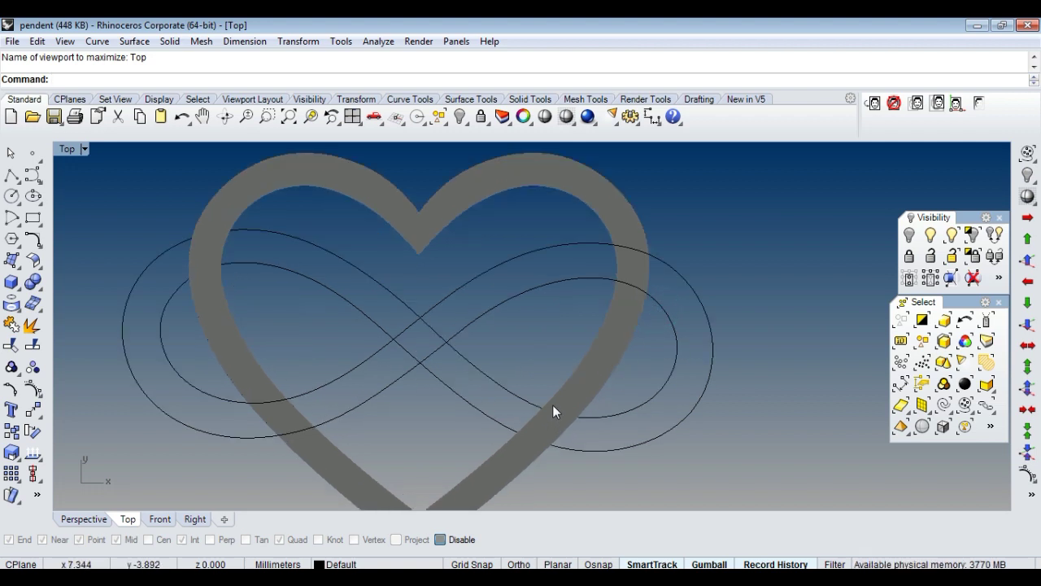
{"action": "key", "text": "l"}
{"action": "scroll", "coordinate": [565, 399], "scroll_direction": "up", "scroll_amount": 3}
{"action": "key", "text": "Escape"}
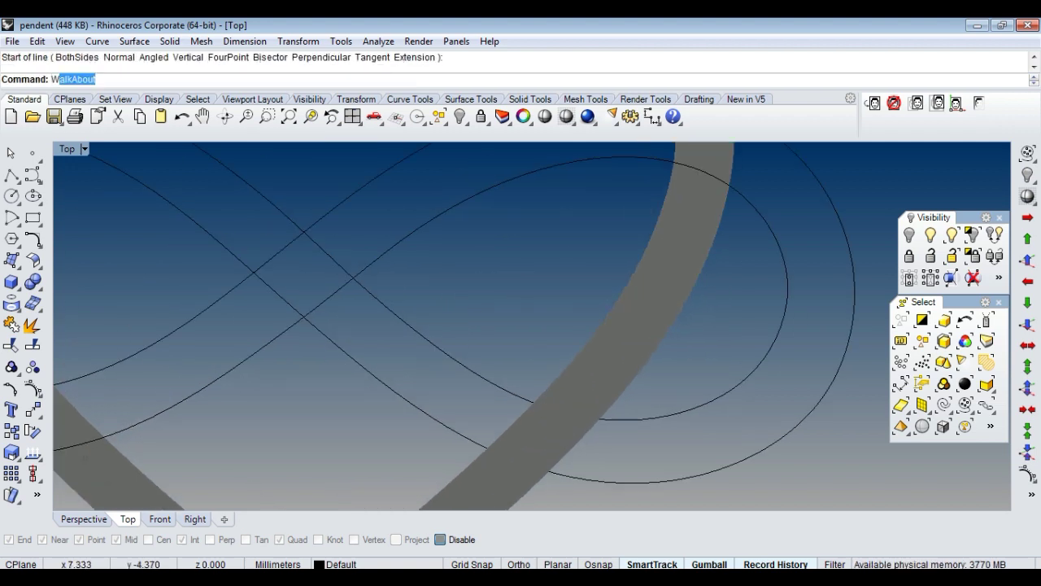
{"action": "key", "text": "ctrl+alt+w"}
{"action": "key", "text": "l"}
{"action": "key", "text": "Return"}
{"action": "left_click", "coordinate": [562, 407]}
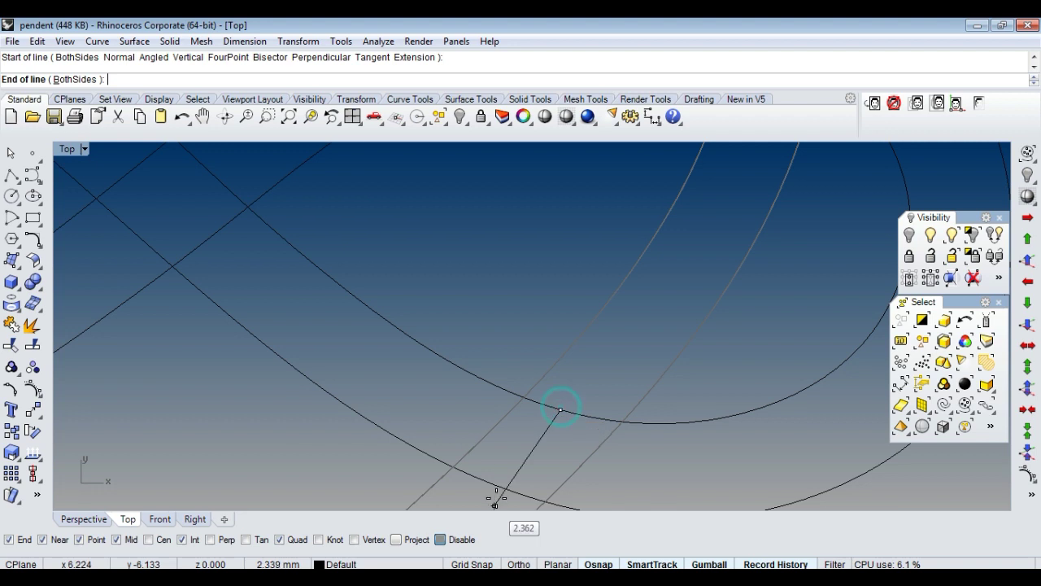
{"action": "key", "text": "Escape"}
{"action": "scroll", "coordinate": [537, 484], "scroll_direction": "down", "scroll_amount": 3}
{"action": "scroll", "coordinate": [624, 349], "scroll_direction": "down", "scroll_amount": 2}
Run Sweep2 on the two rails and profile line, adding slashes on the right side.
{"action": "key", "text": "ctrl+a"}
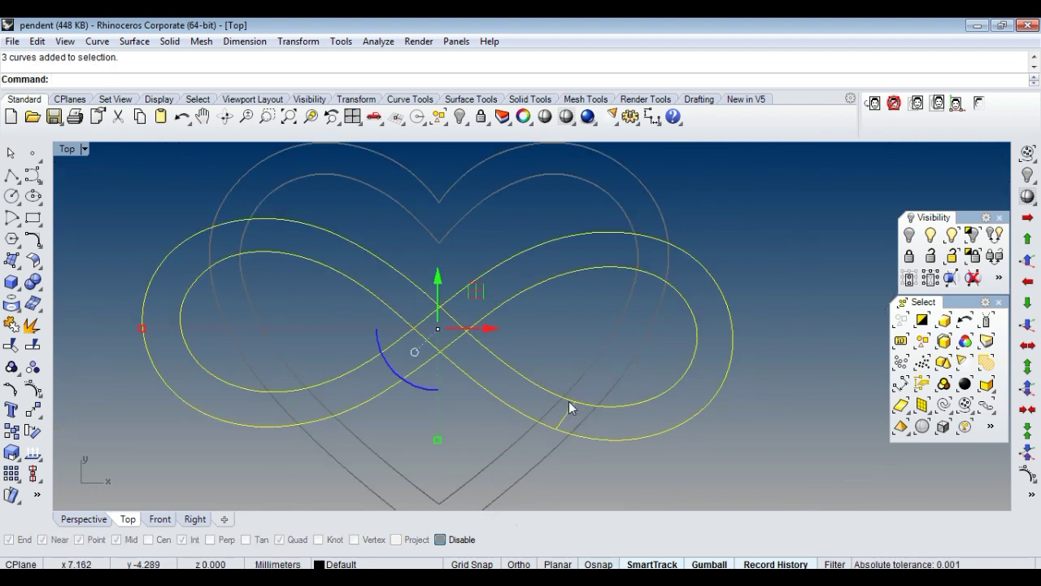
{"action": "key", "text": "ctrl+alt+s"}
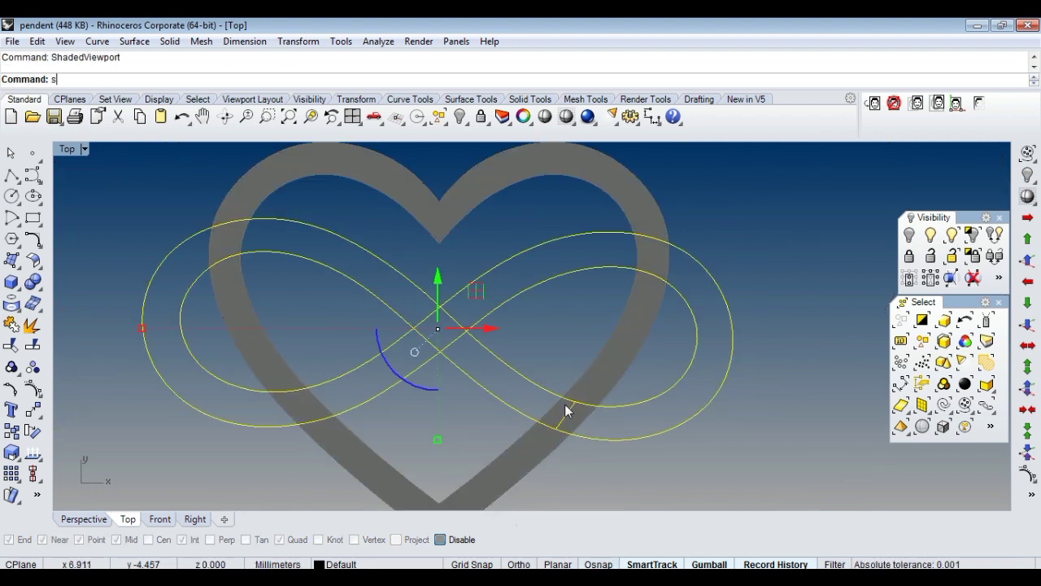
{"action": "type", "text": "sweep2"}
{"action": "key", "text": "Return"}
{"action": "left_click", "coordinate": [836, 423]}
{"action": "scroll", "coordinate": [721, 418], "scroll_direction": "up", "scroll_amount": 2}
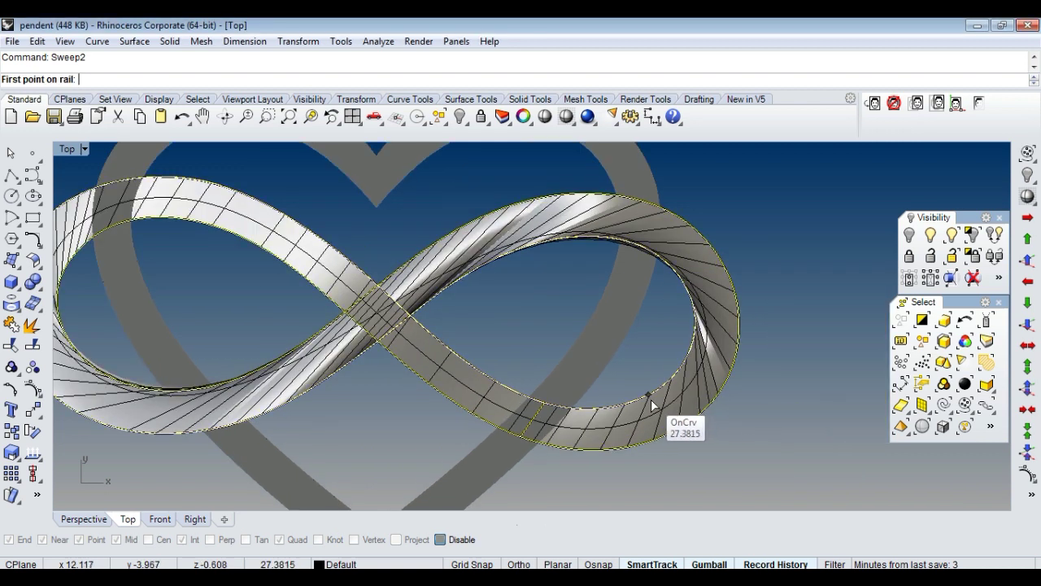
{"action": "left_click", "coordinate": [696, 446]}
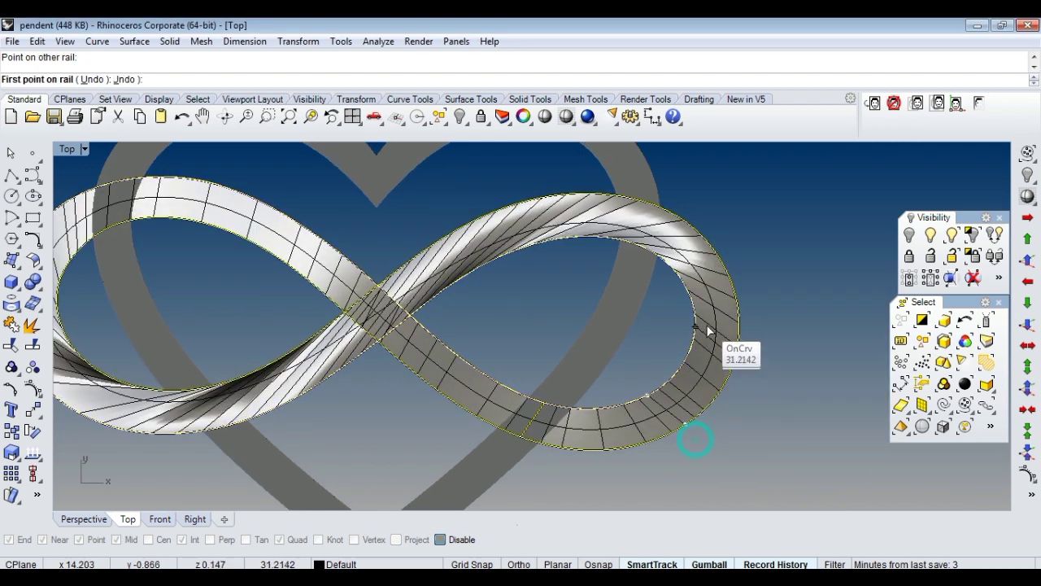
{"action": "left_click", "coordinate": [661, 197]}
{"action": "left_click", "coordinate": [524, 225]}
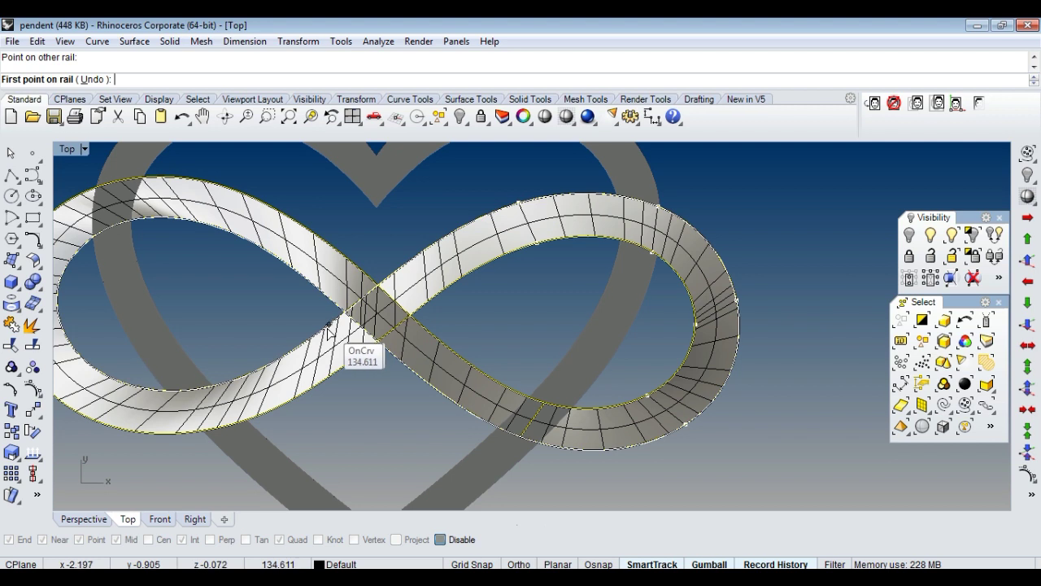
Add slashes on the left loop and top edge, finish the ribbon, and hide the selection.
{"action": "scroll", "coordinate": [360, 383], "scroll_direction": "down", "scroll_amount": 2}
{"action": "scroll", "coordinate": [340, 376], "scroll_direction": "up", "scroll_amount": 2}
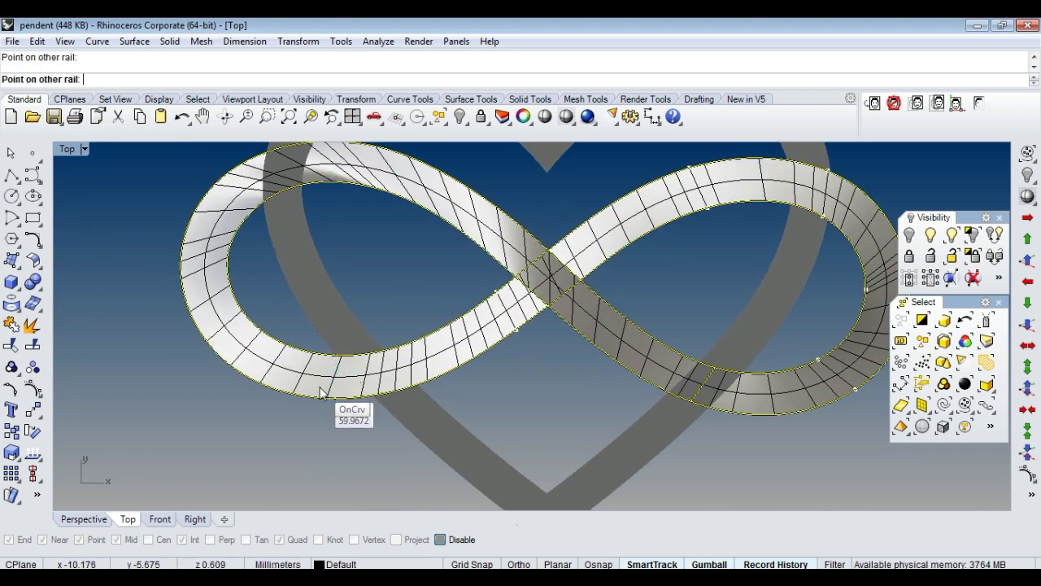
{"action": "left_click", "coordinate": [247, 333]}
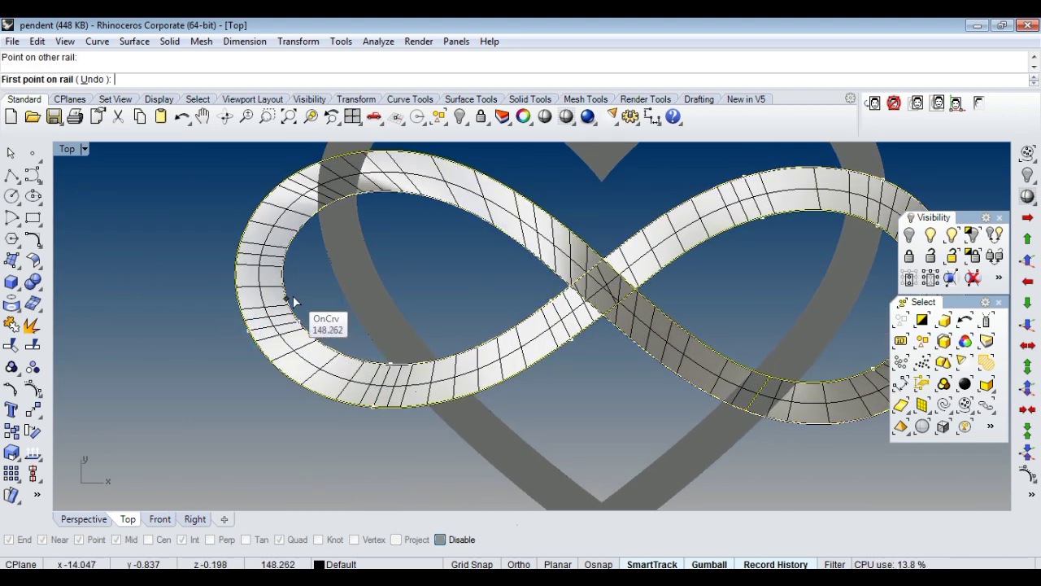
{"action": "key", "text": "ctrl+z"}
{"action": "left_click", "coordinate": [247, 315]}
{"action": "left_click", "coordinate": [275, 205]}
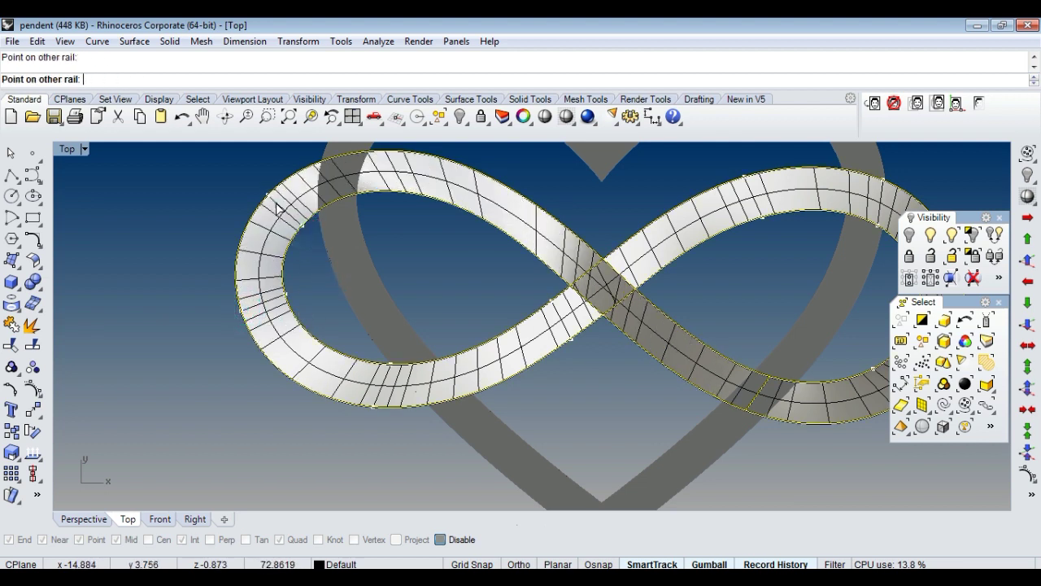
{"action": "left_click", "coordinate": [419, 164]}
{"action": "left_click", "coordinate": [565, 206]}
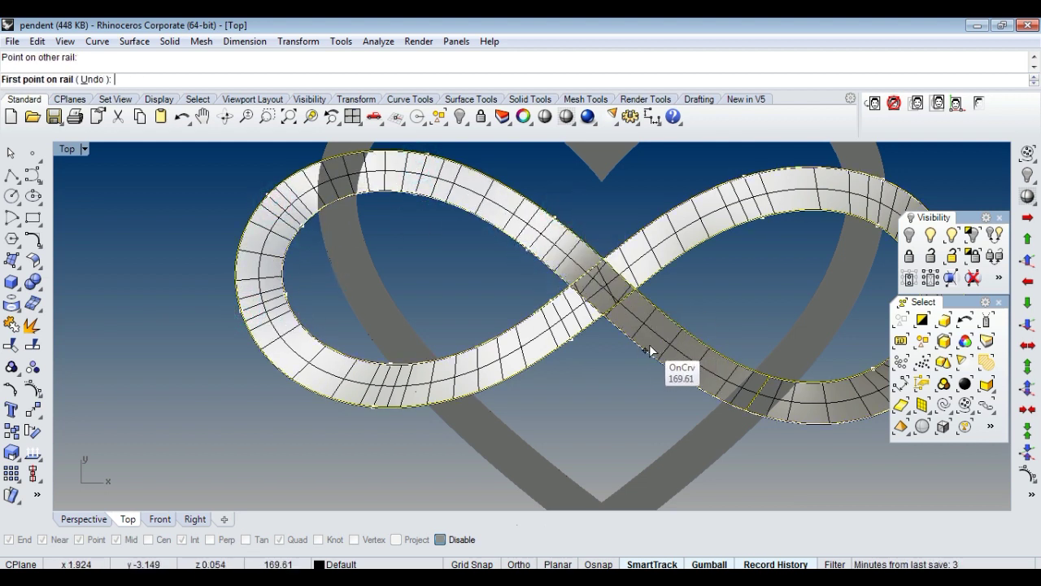
{"action": "key", "text": "Return"}
{"action": "key", "text": "Return"}
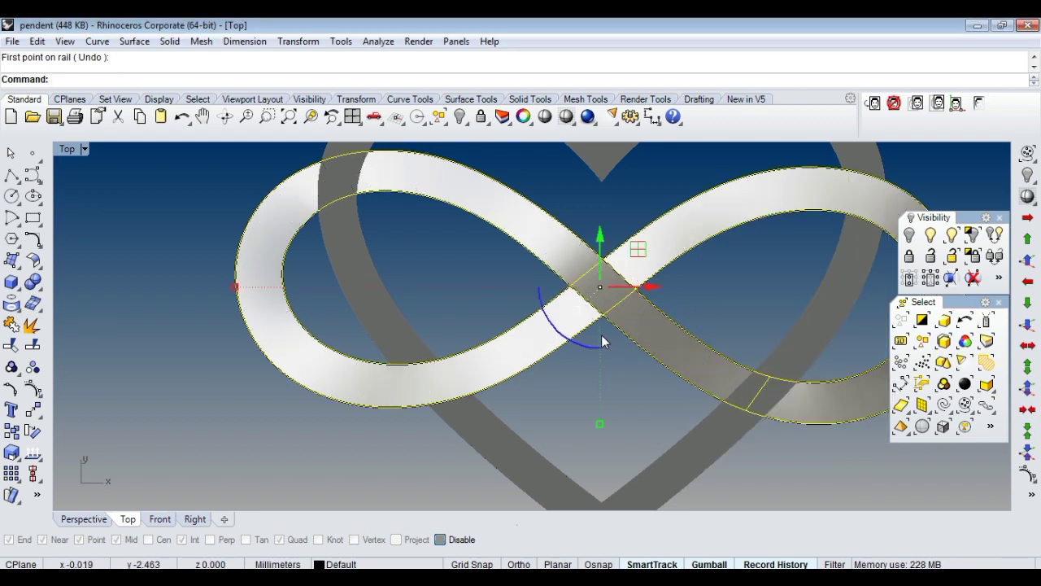
{"action": "key", "text": "ctrl+h"}
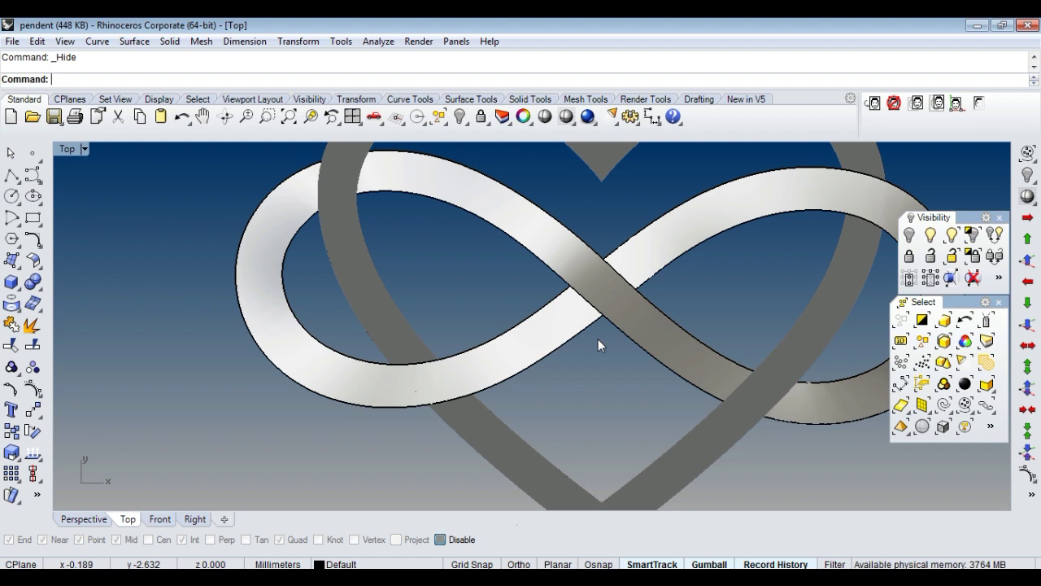
{"action": "key", "text": "ctrl+F4"}
Extrude the flat infinity band surface into a 0.6 mm thick solid.
{"action": "right_click_drag", "start_coordinate": [606, 322], "coordinate": [473, 386]}
{"action": "scroll", "coordinate": [473, 387], "scroll_direction": "up", "scroll_amount": 3}
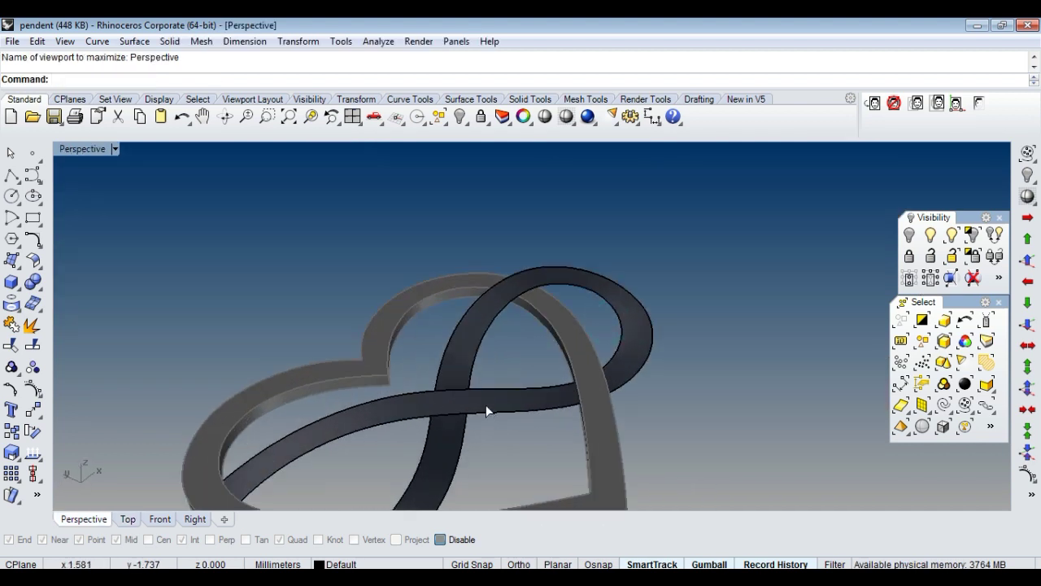
{"action": "left_click", "coordinate": [485, 404]}
{"action": "left_click", "coordinate": [17, 283]}
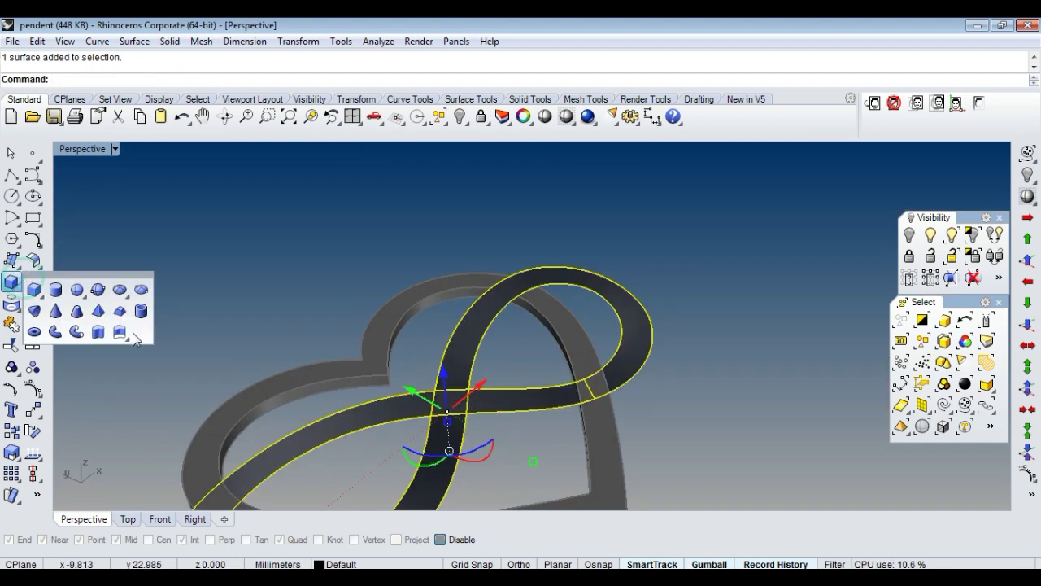
{"action": "left_click", "coordinate": [128, 333]}
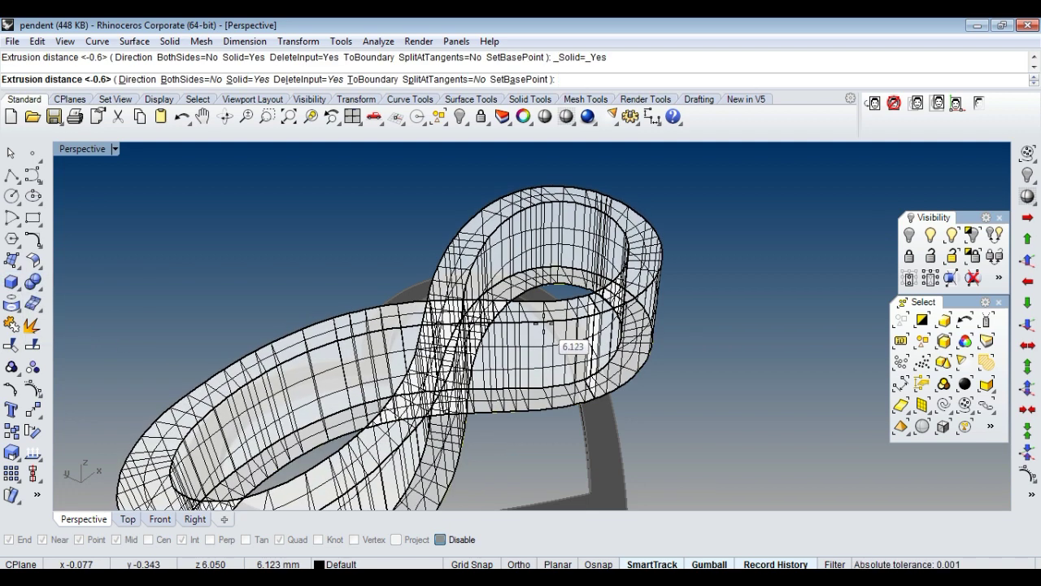
{"action": "left_click", "coordinate": [542, 324]}
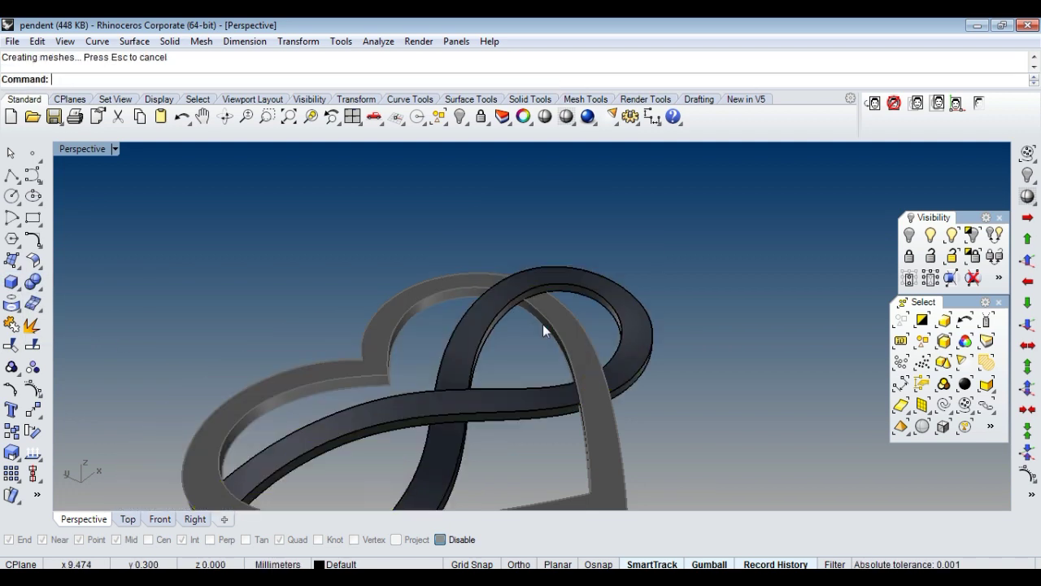
{"action": "scroll", "coordinate": [533, 319], "scroll_direction": "down", "scroll_amount": 5}
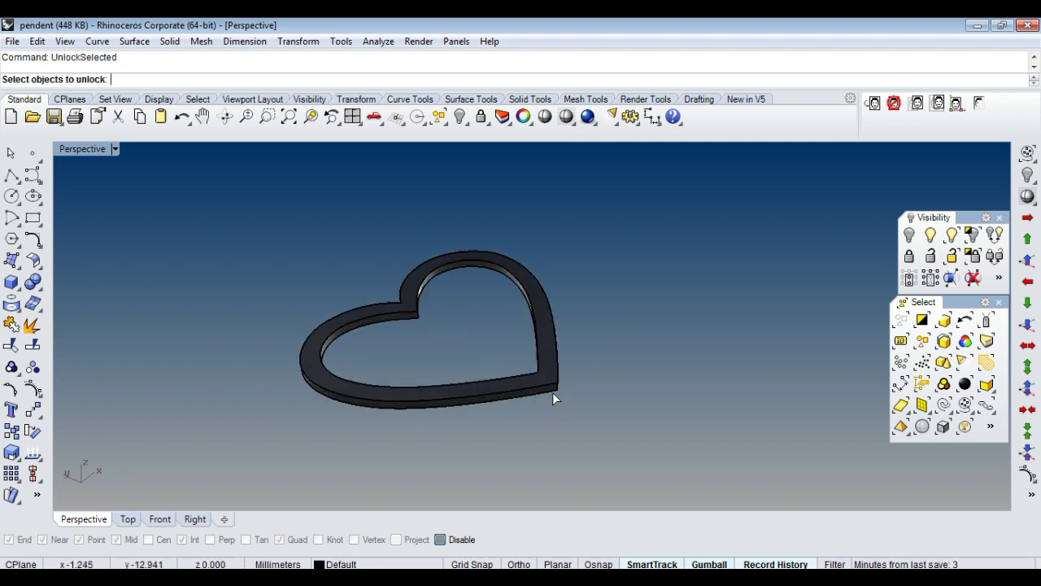
Extrude the heart outline and a second outline curve downward into tall solids.
{"action": "left_click", "coordinate": [521, 336]}
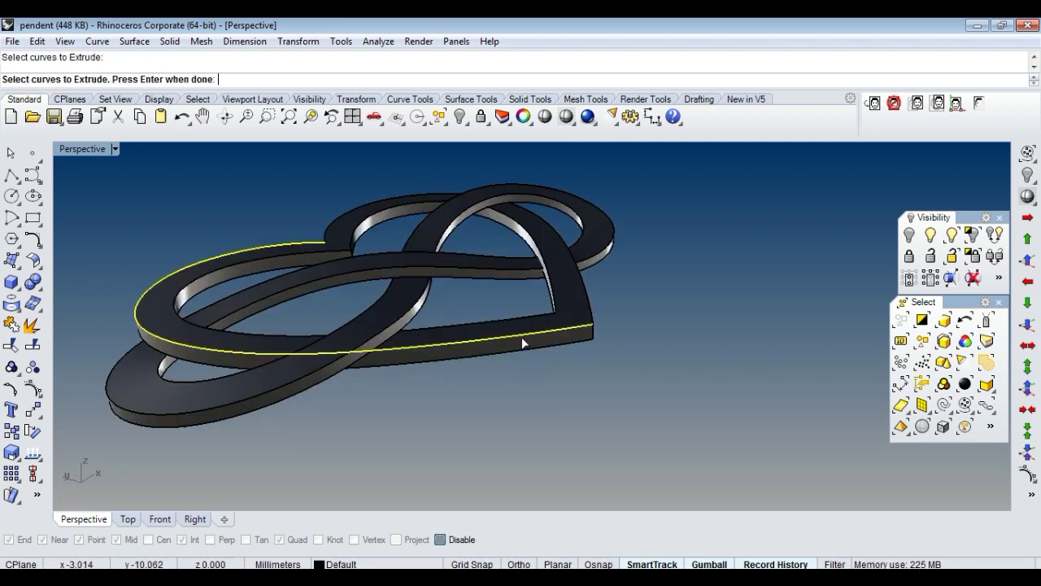
{"action": "key", "text": "Return"}
{"action": "left_click", "coordinate": [342, 349]}
{"action": "key", "text": "Return"}
{"action": "left_click", "coordinate": [558, 351]}
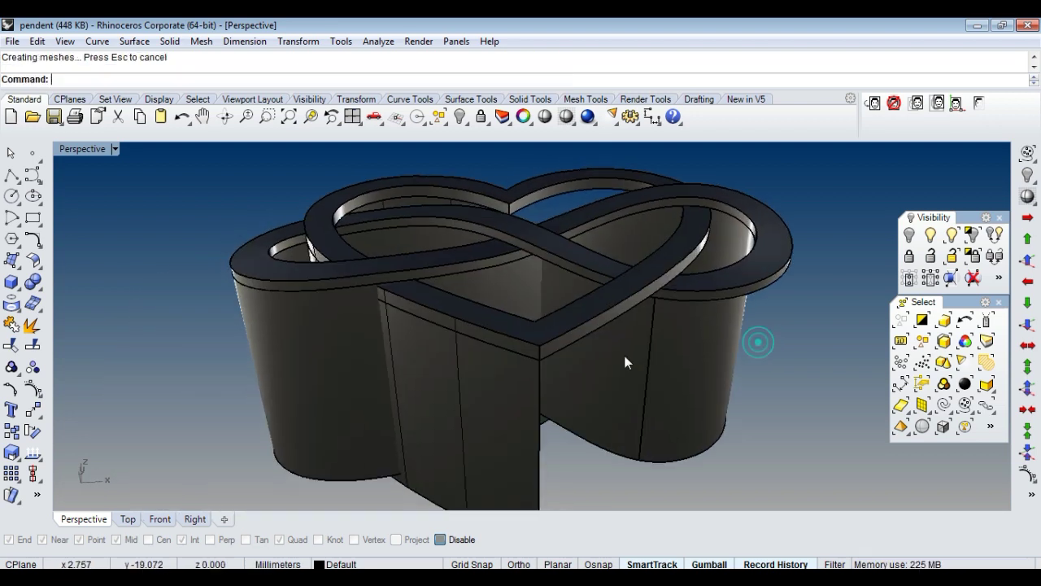
{"action": "left_click", "coordinate": [578, 323]}
{"action": "key", "text": "Return"}
{"action": "left_click", "coordinate": [780, 289]}
Extrude the infinity outline curve downward to a matching depth.
{"action": "key", "text": "Return"}
{"action": "left_click", "coordinate": [786, 283]}
{"action": "key", "text": "Return"}
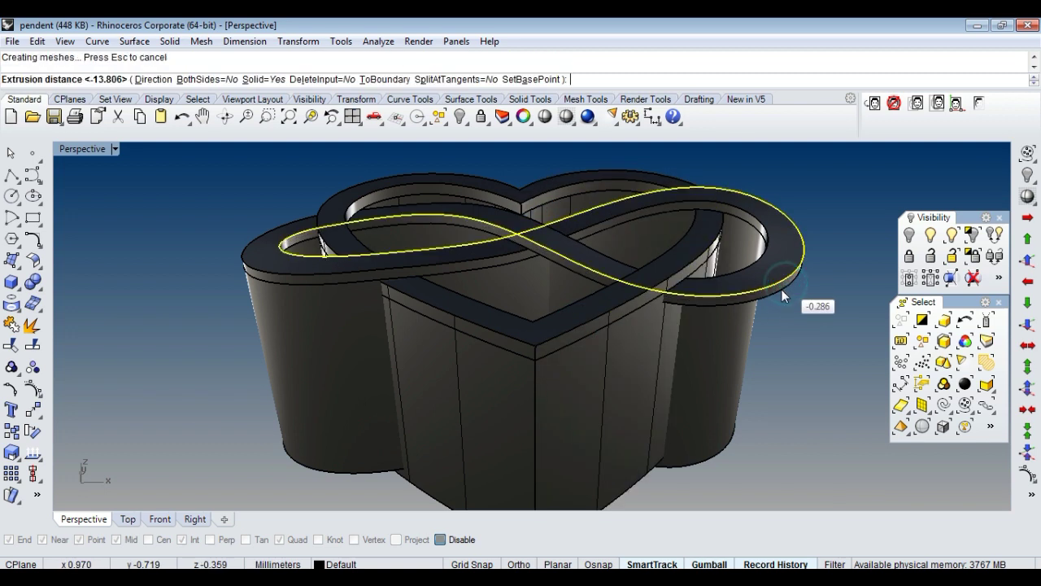
{"action": "left_click", "coordinate": [781, 289]}
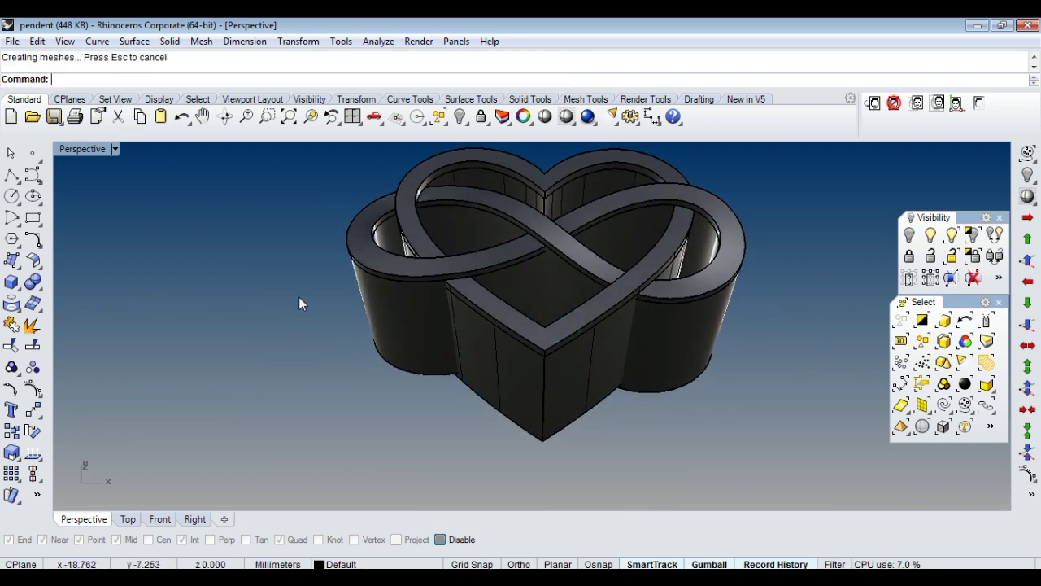
{"action": "left_click", "coordinate": [11, 260]}
Draw a rectangular plane across the model and OffsetSrf it into a thick slab.
{"action": "left_click", "coordinate": [34, 292]}
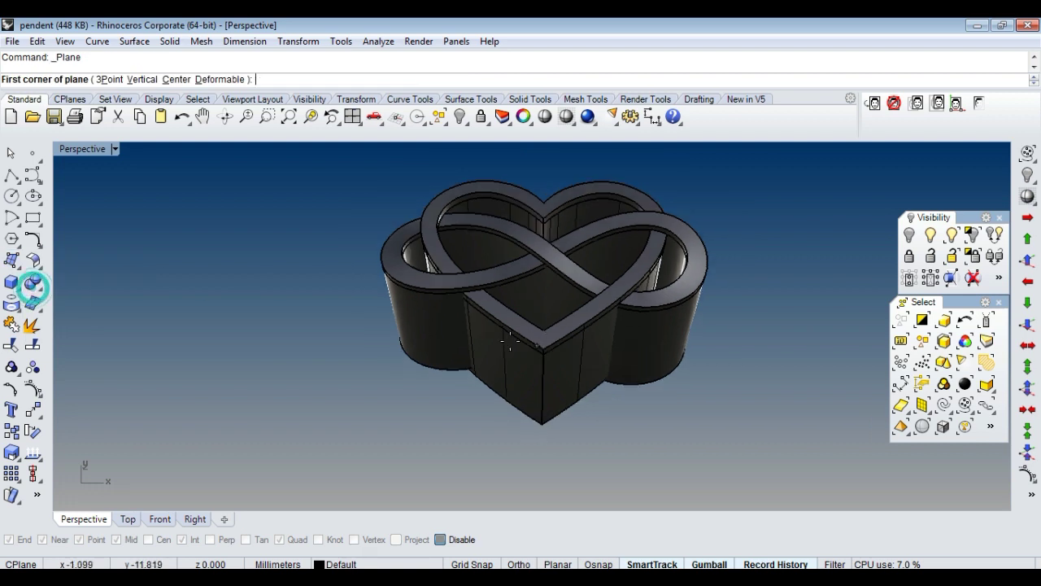
{"action": "scroll", "coordinate": [449, 317], "scroll_direction": "down", "scroll_amount": 5}
{"action": "left_click", "coordinate": [598, 394]}
{"action": "left_click", "coordinate": [571, 383]}
{"action": "right_click_drag", "start_coordinate": [570, 383], "coordinate": [585, 356]}
{"action": "type", "text": "offsetsrf"}
{"action": "key", "text": "Return"}
{"action": "right_click", "coordinate": [538, 391]}
{"action": "right_click_drag", "start_coordinate": [539, 390], "coordinate": [543, 354]}
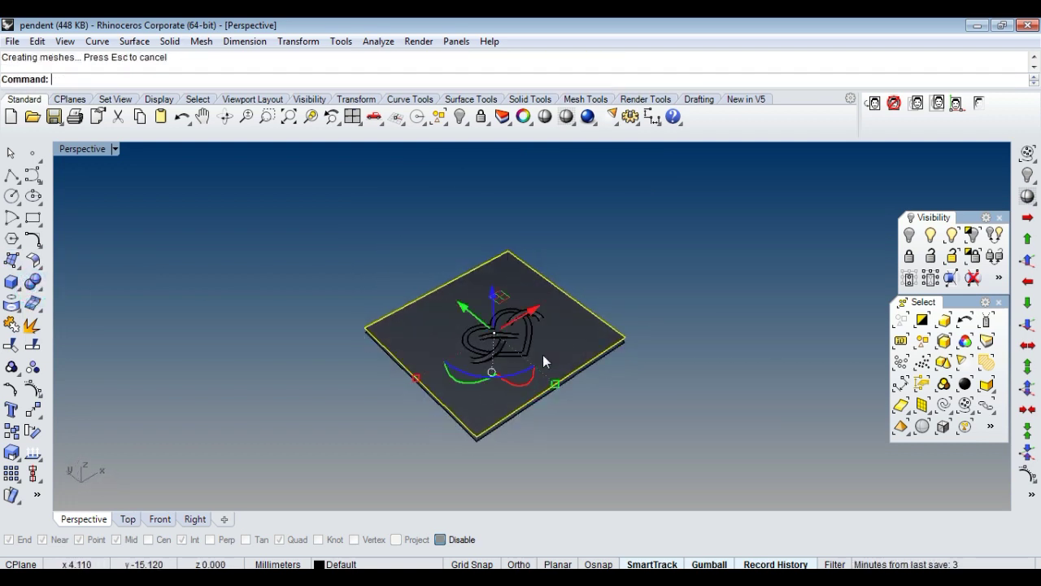
Trim away the solids below the plane, then hide the cutting plane.
{"action": "mouse_move", "coordinate": [510, 415]}
{"action": "right_mouse_down"}
{"action": "mouse_move", "coordinate": [507, 348]}
{"action": "mouse_move", "coordinate": [472, 339]}
{"action": "mouse_move", "coordinate": [519, 319]}
{"action": "mouse_move", "coordinate": [721, 345]}
{"action": "mouse_move", "coordinate": [735, 364]}
{"action": "mouse_move", "coordinate": [666, 351]}
{"action": "right_mouse_up"}
{"action": "mouse_move", "coordinate": [592, 301]}
{"action": "right_mouse_down"}
{"action": "mouse_move", "coordinate": [556, 311]}
{"action": "mouse_move", "coordinate": [546, 333]}
{"action": "mouse_move", "coordinate": [530, 330]}
{"action": "mouse_move", "coordinate": [529, 353]}
{"action": "mouse_move", "coordinate": [670, 365]}
{"action": "mouse_move", "coordinate": [484, 357]}
{"action": "mouse_move", "coordinate": [660, 377]}
{"action": "right_mouse_up"}
{"action": "left_click", "coordinate": [669, 366]}
{"action": "type", "text": "trim"}
{"action": "key", "text": "Return"}
{"action": "left_click", "coordinate": [565, 376]}
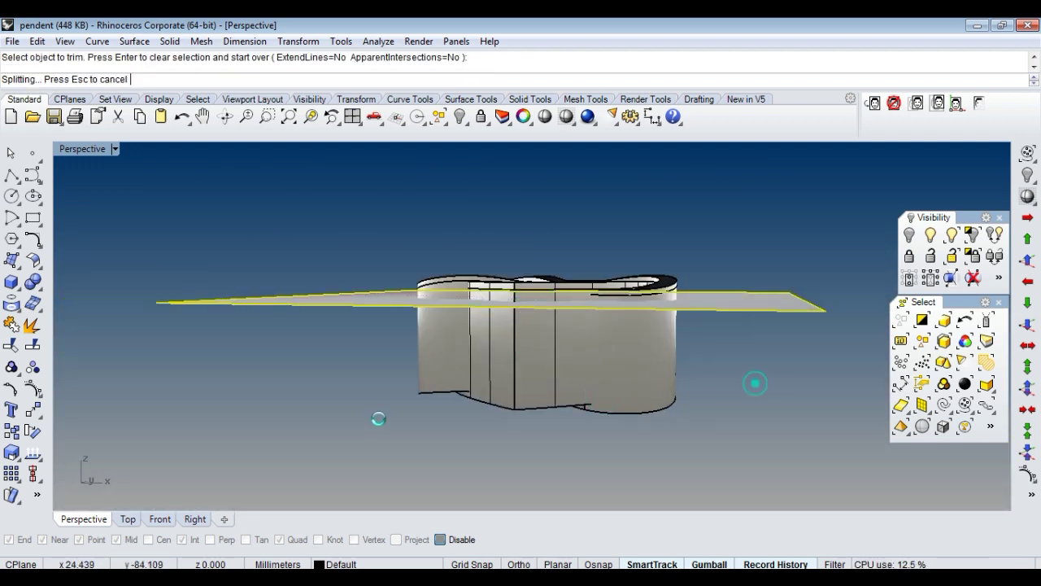
{"action": "key", "text": "Return"}
{"action": "key", "text": "ctrl+h"}
{"action": "mouse_move", "coordinate": [525, 301]}
{"action": "right_mouse_down"}
{"action": "mouse_move", "coordinate": [539, 442]}
{"action": "mouse_move", "coordinate": [585, 351]}
{"action": "mouse_move", "coordinate": [472, 415]}
{"action": "right_mouse_up"}
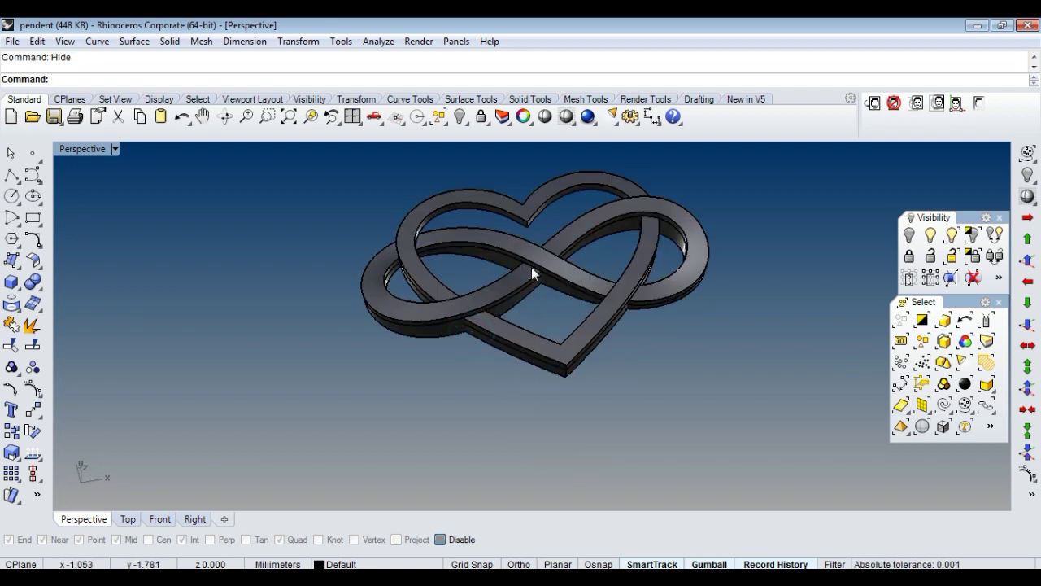
{"action": "scroll", "coordinate": [562, 333], "scroll_direction": "up", "scroll_amount": 3}
Split the infinity band surface by isocurve at the crossing point.
{"action": "scroll", "coordinate": [561, 332], "scroll_direction": "up", "scroll_amount": 2}
{"action": "mouse_move", "coordinate": [527, 292]}
{"action": "right_mouse_down"}
{"action": "mouse_move", "coordinate": [593, 379]}
{"action": "mouse_move", "coordinate": [646, 301]}
{"action": "mouse_move", "coordinate": [515, 291]}
{"action": "mouse_move", "coordinate": [537, 347]}
{"action": "mouse_move", "coordinate": [730, 373]}
{"action": "mouse_move", "coordinate": [735, 364]}
{"action": "mouse_move", "coordinate": [602, 420]}
{"action": "mouse_move", "coordinate": [4, 348]}
{"action": "right_mouse_up"}
{"action": "scroll", "coordinate": [538, 347], "scroll_direction": "down", "scroll_amount": 3}
{"action": "left_click", "coordinate": [721, 380]}
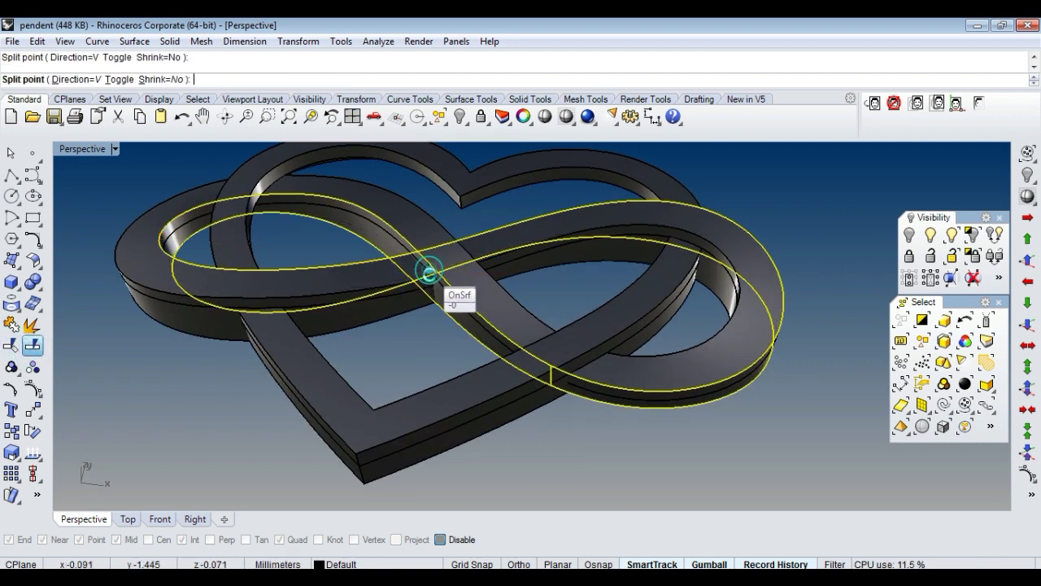
{"action": "left_click", "coordinate": [429, 273]}
{"action": "key", "text": "Return"}
Inspect a split piece of the band from closer angles, then undo the split.
{"action": "mouse_move", "coordinate": [580, 373]}
{"action": "right_mouse_down"}
{"action": "mouse_move", "coordinate": [519, 359]}
{"action": "mouse_move", "coordinate": [564, 342]}
{"action": "right_mouse_up"}
{"action": "mouse_move", "coordinate": [470, 339]}
{"action": "right_mouse_down"}
{"action": "mouse_move", "coordinate": [433, 327]}
{"action": "mouse_move", "coordinate": [695, 343]}
{"action": "right_mouse_up"}
{"action": "scroll", "coordinate": [435, 332], "scroll_direction": "up", "scroll_amount": 2}
{"action": "left_click", "coordinate": [434, 332]}
{"action": "scroll", "coordinate": [433, 340], "scroll_direction": "up", "scroll_amount": 1}
{"action": "mouse_move", "coordinate": [773, 391]}
{"action": "right_mouse_down"}
{"action": "mouse_move", "coordinate": [738, 379]}
{"action": "mouse_move", "coordinate": [725, 356]}
{"action": "mouse_move", "coordinate": [734, 372]}
{"action": "mouse_move", "coordinate": [422, 314]}
{"action": "mouse_move", "coordinate": [428, 367]}
{"action": "mouse_move", "coordinate": [639, 339]}
{"action": "mouse_move", "coordinate": [352, 283]}
{"action": "mouse_move", "coordinate": [480, 299]}
{"action": "right_mouse_up"}
{"action": "key", "text": "ctrl+z"}
{"action": "scroll", "coordinate": [439, 282], "scroll_direction": "down", "scroll_amount": 3}
{"action": "scroll", "coordinate": [483, 299], "scroll_direction": "up", "scroll_amount": 3}
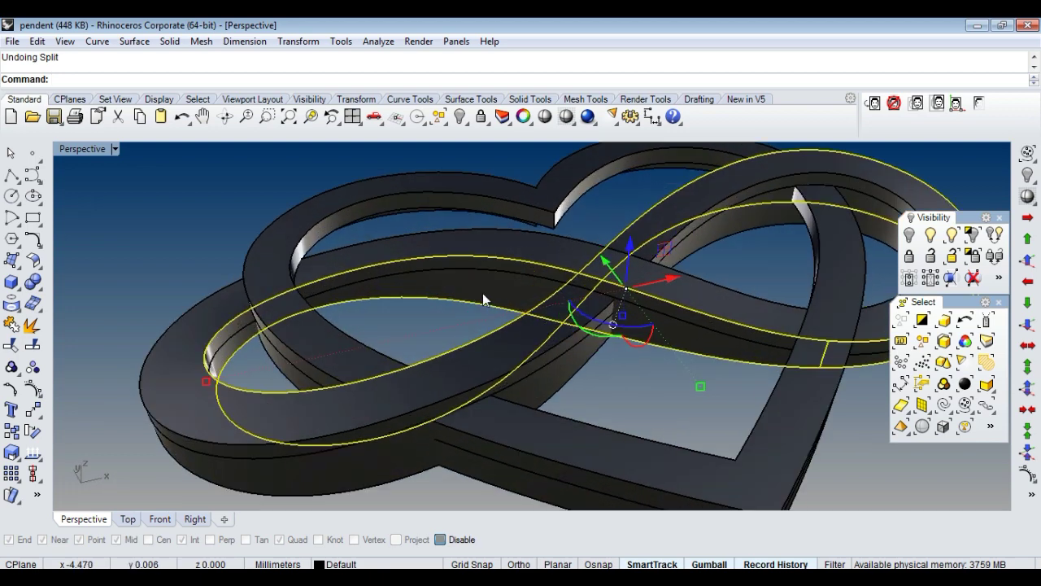
Repeat the split on the infinity band's wall surface.
{"action": "right_click", "coordinate": [402, 291]}
{"action": "scroll", "coordinate": [533, 343], "scroll_direction": "down", "scroll_amount": 3}
{"action": "mouse_move", "coordinate": [532, 343]}
{"action": "right_mouse_down"}
{"action": "mouse_move", "coordinate": [480, 298]}
{"action": "mouse_move", "coordinate": [490, 347]}
{"action": "right_mouse_up"}
{"action": "scroll", "coordinate": [477, 300], "scroll_direction": "up", "scroll_amount": 3}
{"action": "mouse_move", "coordinate": [477, 300]}
{"action": "right_mouse_down"}
{"action": "mouse_move", "coordinate": [344, 317]}
{"action": "mouse_move", "coordinate": [418, 332]}
{"action": "mouse_move", "coordinate": [529, 330]}
{"action": "mouse_move", "coordinate": [432, 304]}
{"action": "right_mouse_up"}
{"action": "left_click", "coordinate": [345, 318]}
{"action": "scroll", "coordinate": [366, 336], "scroll_direction": "up", "scroll_amount": 3}
{"action": "scroll", "coordinate": [366, 337], "scroll_direction": "up", "scroll_amount": 2}
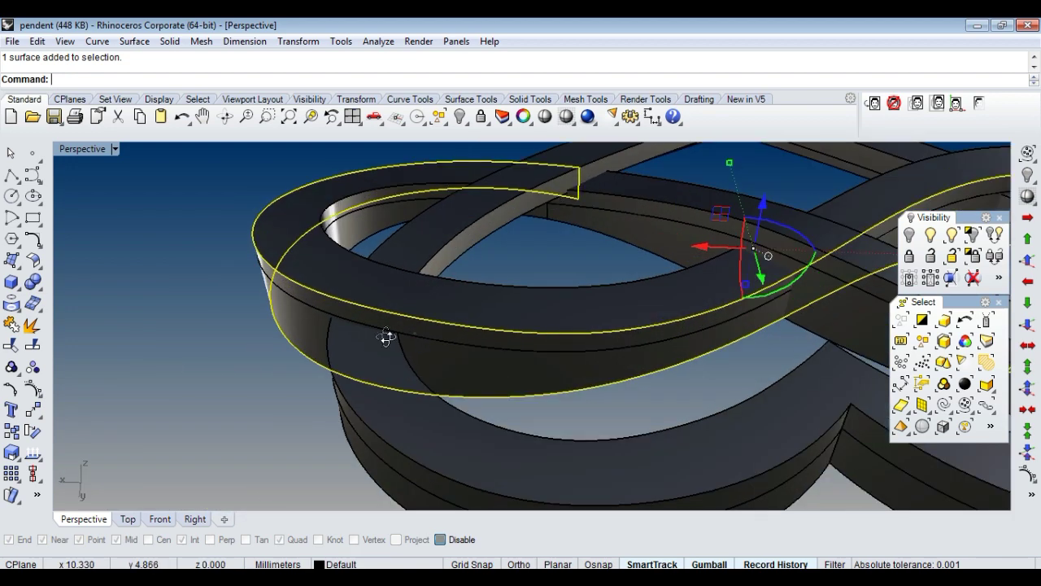
{"action": "key", "text": "Return"}
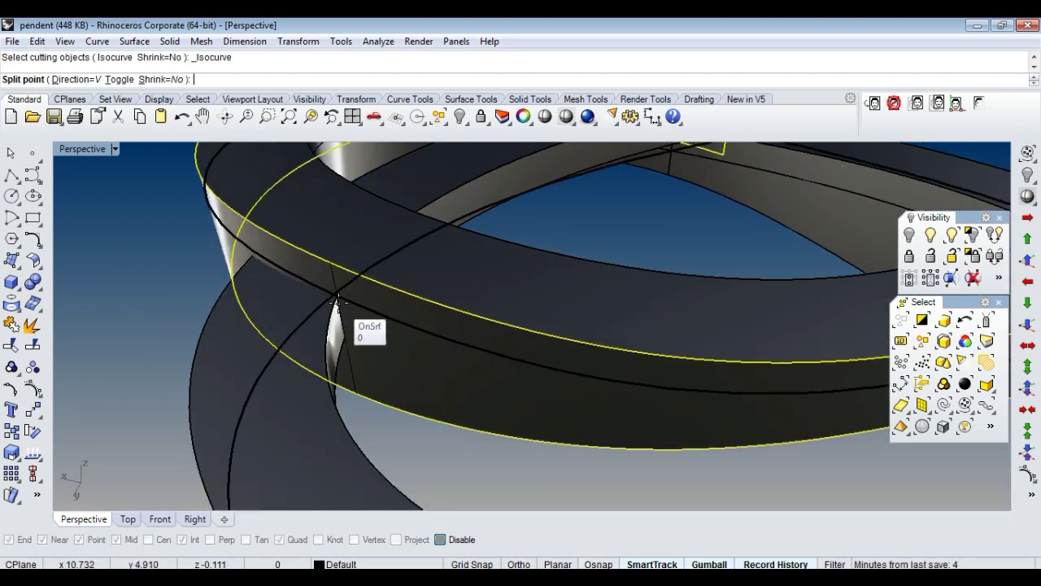
Delete the split-off band piece as a test, then restore it with undo.
{"action": "right_click_drag", "start_coordinate": [338, 302], "coordinate": [446, 396]}
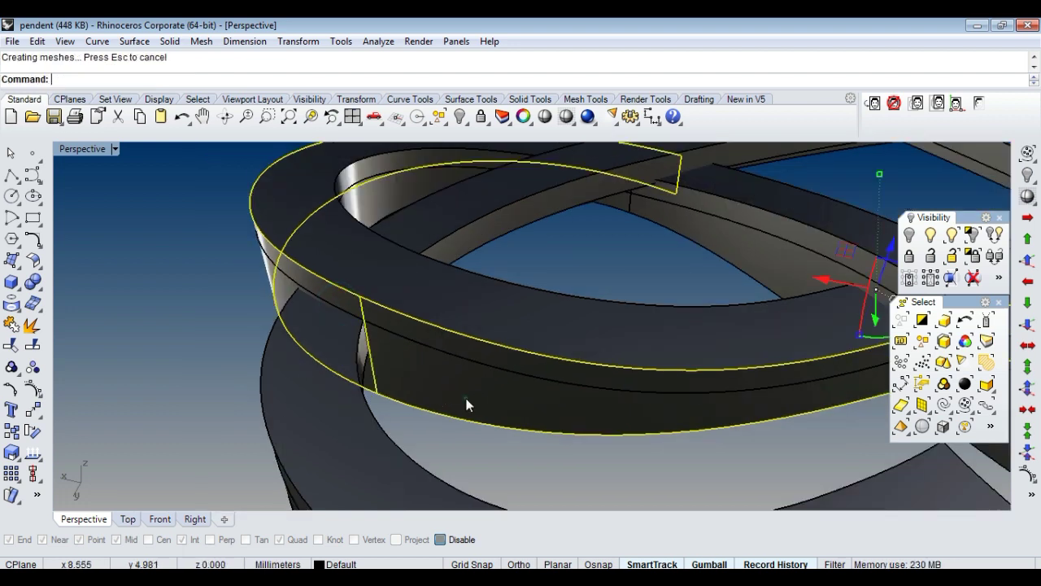
{"action": "scroll", "coordinate": [466, 405], "scroll_direction": "down", "scroll_amount": 5}
{"action": "left_click", "coordinate": [570, 344]}
{"action": "key", "text": "Delete"}
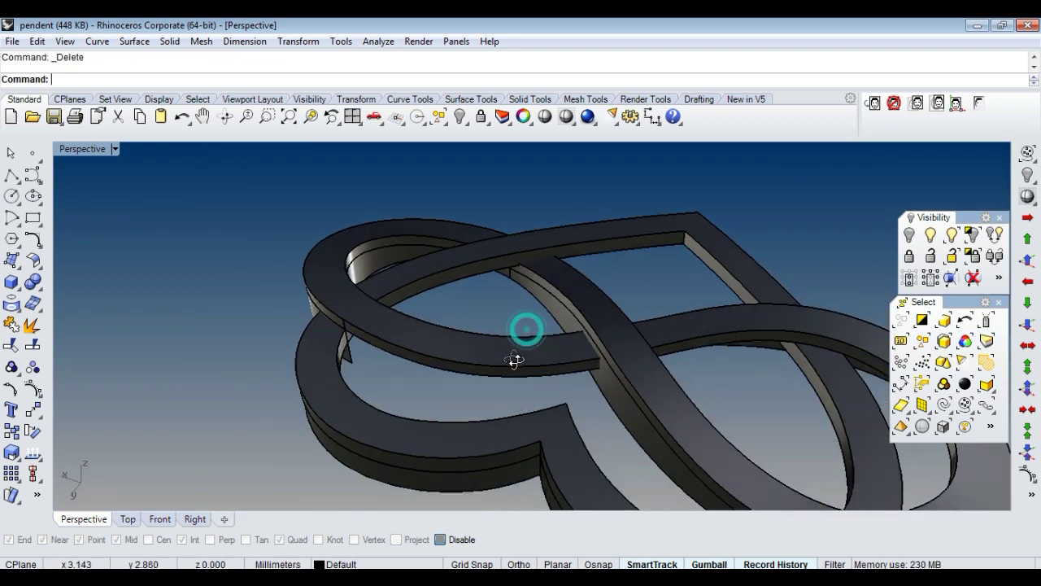
{"action": "key", "text": "ctrl+z"}
Offset the band's top edge by 1 along its surface with OffsetCrvOnSrf.
{"action": "scroll", "coordinate": [475, 352], "scroll_direction": "down", "scroll_amount": 3}
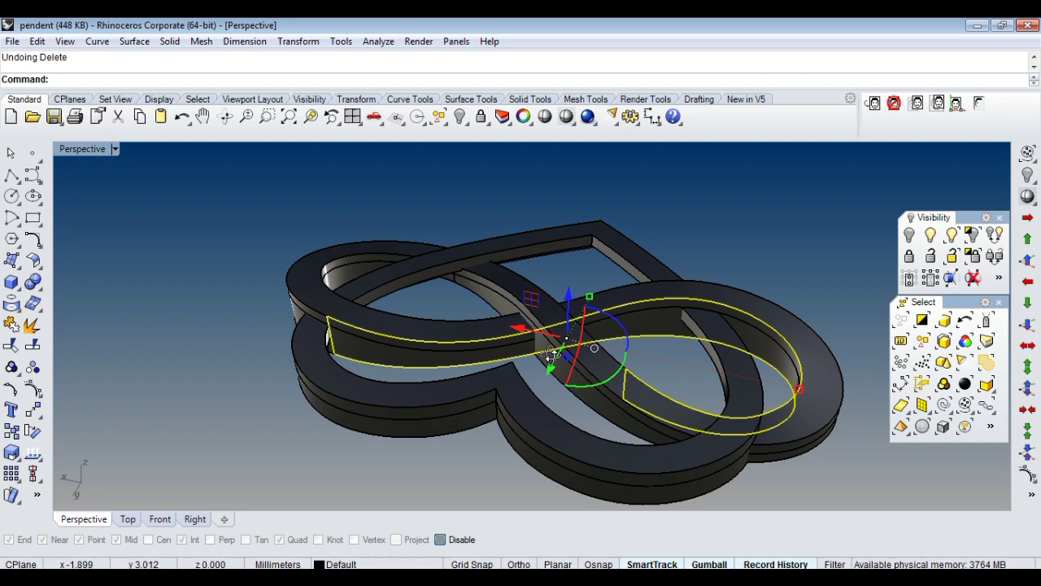
{"action": "right_click_drag", "start_coordinate": [552, 355], "coordinate": [336, 328]}
{"action": "mouse_move", "coordinate": [504, 320]}
{"action": "right_mouse_down"}
{"action": "mouse_move", "coordinate": [484, 309]}
{"action": "mouse_move", "coordinate": [520, 332]}
{"action": "right_mouse_up"}
{"action": "type", "text": "0"}
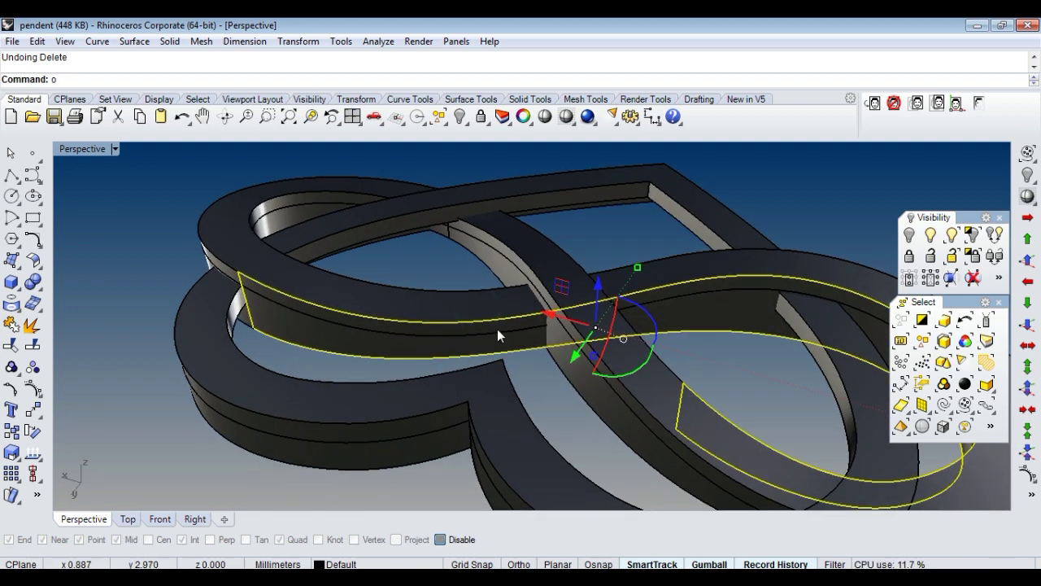
{"action": "type", "text": "ffsetCrvOnSrf"}
{"action": "key", "text": "Return"}
{"action": "left_click", "coordinate": [464, 323]}
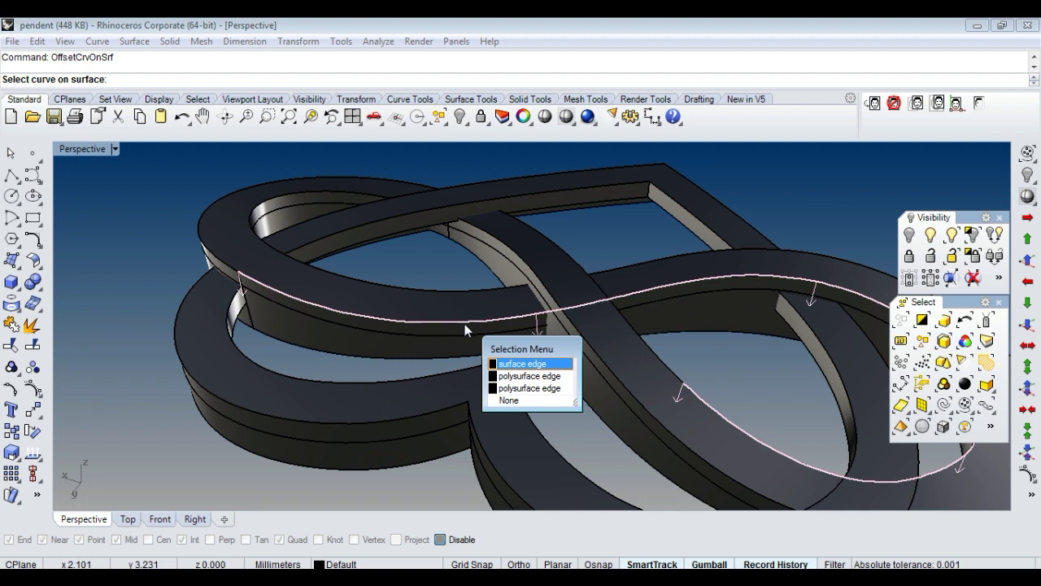
{"action": "key", "text": "Return"}
{"action": "type", "text": "1"}
{"action": "key", "text": "Return"}
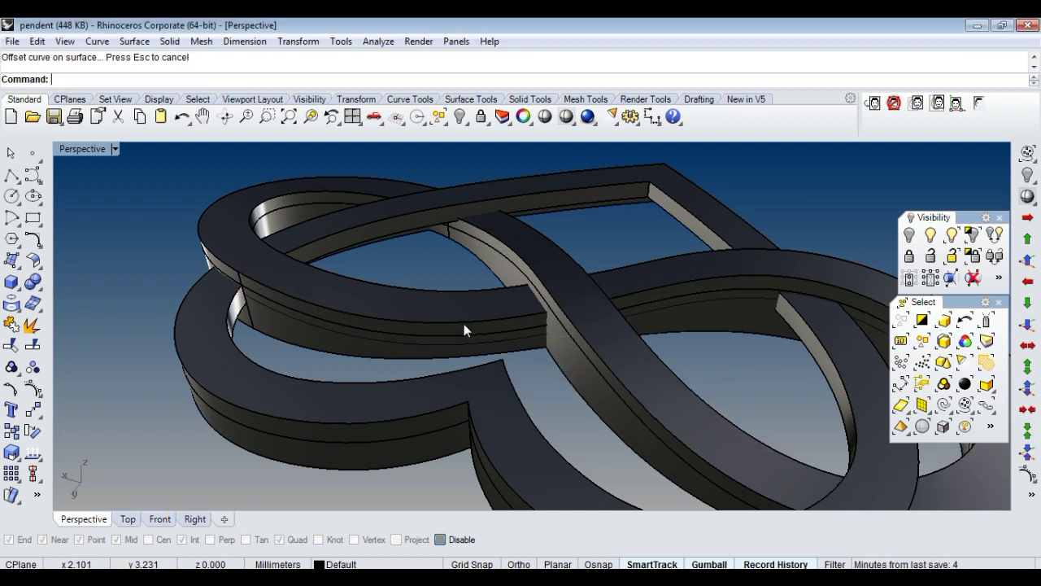
Split the band wall along the offset curve and delete the cut-off strip.
{"action": "right_click_drag", "start_coordinate": [464, 324], "coordinate": [275, 326]}
{"action": "left_click", "coordinate": [275, 326]}
{"action": "left_click", "coordinate": [291, 305]}
{"action": "key", "text": "Return"}
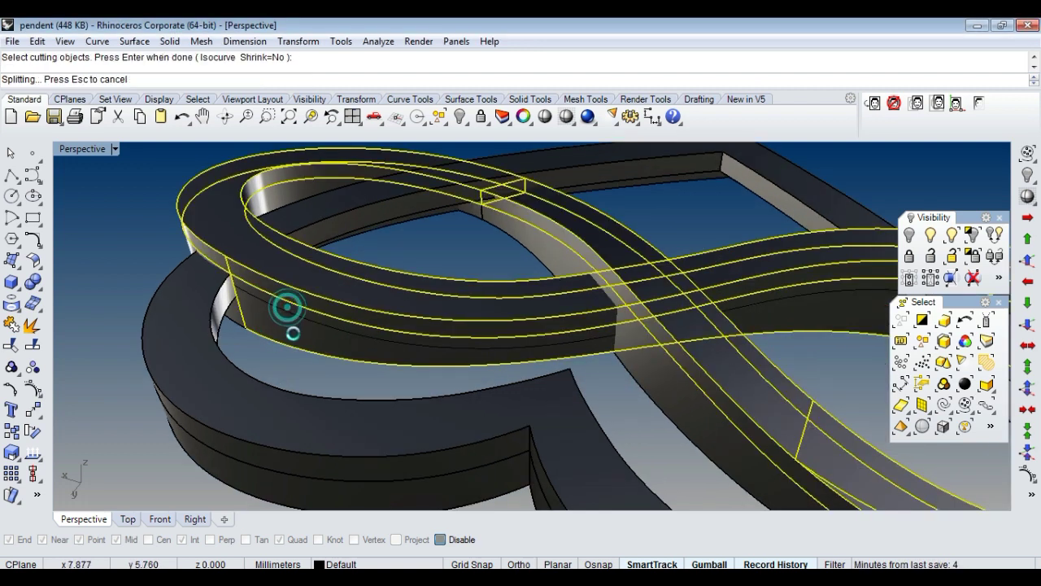
{"action": "key", "text": "ctrl+z"}
{"action": "key", "text": "Return"}
{"action": "key", "text": "Return"}
{"action": "left_click", "coordinate": [283, 332]}
{"action": "key", "text": "Delete"}
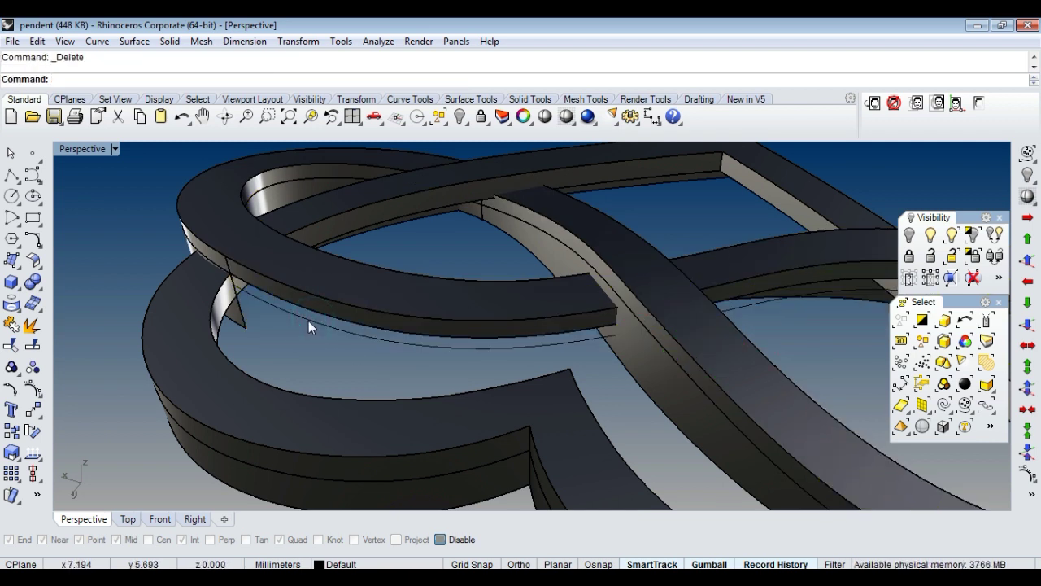
{"action": "key", "text": "ctrl+z"}
{"action": "left_click", "coordinate": [308, 320]}
{"action": "key", "text": "Delete"}
Split a section of the band wall by isocurve at the crossing.
{"action": "scroll", "coordinate": [591, 303], "scroll_direction": "down", "scroll_amount": 5}
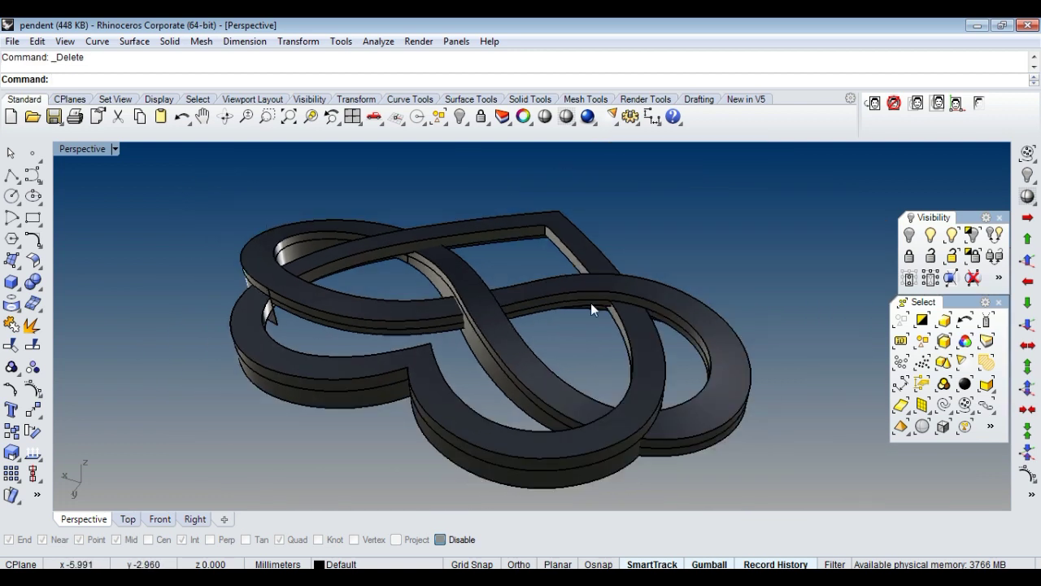
{"action": "scroll", "coordinate": [360, 335], "scroll_direction": "up", "scroll_amount": 2}
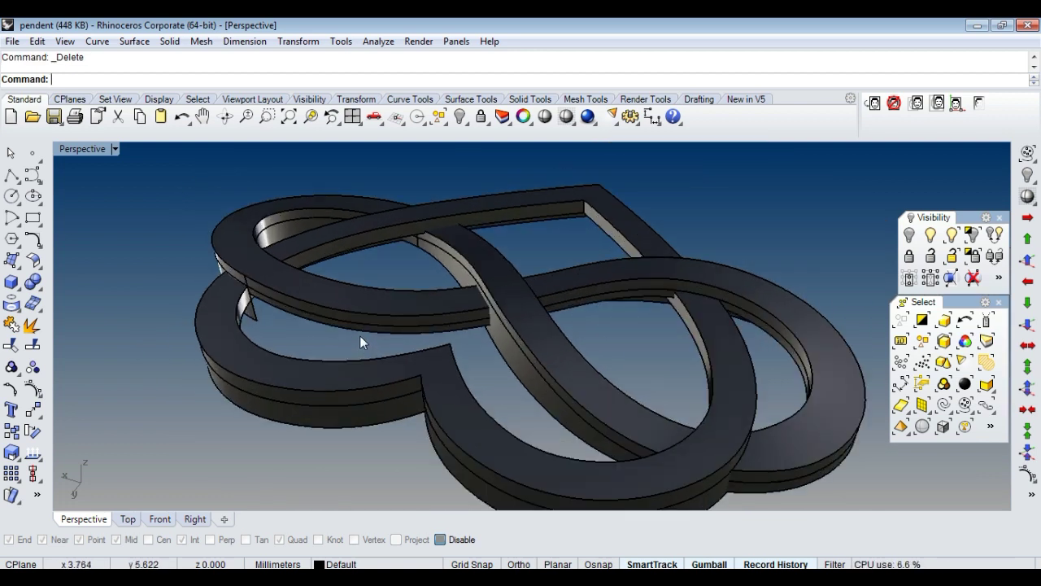
{"action": "left_click", "coordinate": [360, 333]}
{"action": "mouse_move", "coordinate": [549, 308]}
{"action": "right_mouse_down"}
{"action": "mouse_move", "coordinate": [487, 278]}
{"action": "mouse_move", "coordinate": [402, 320]}
{"action": "right_mouse_up"}
{"action": "key", "text": "Escape"}
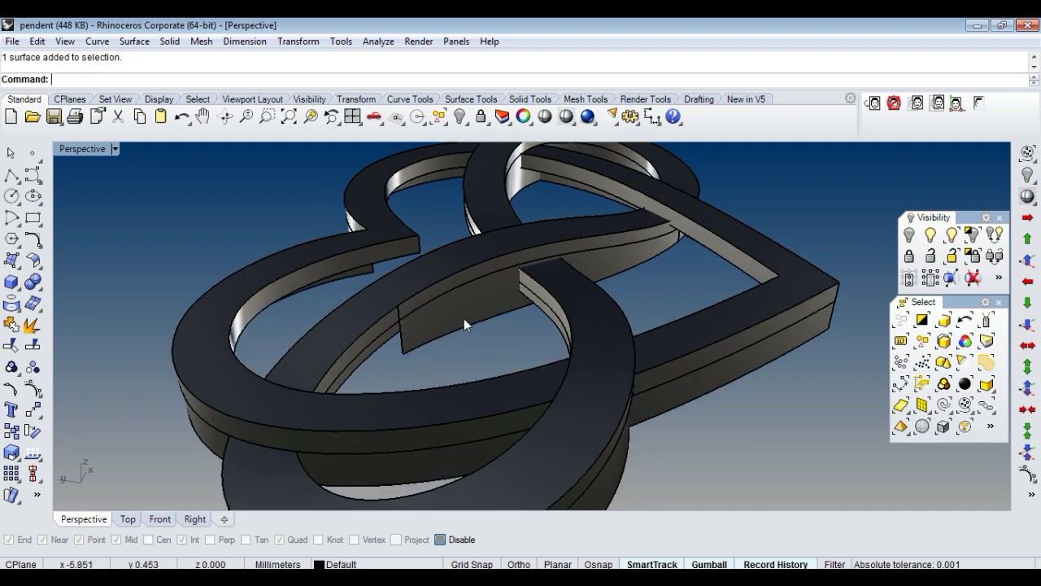
{"action": "scroll", "coordinate": [463, 324], "scroll_direction": "up", "scroll_amount": 2}
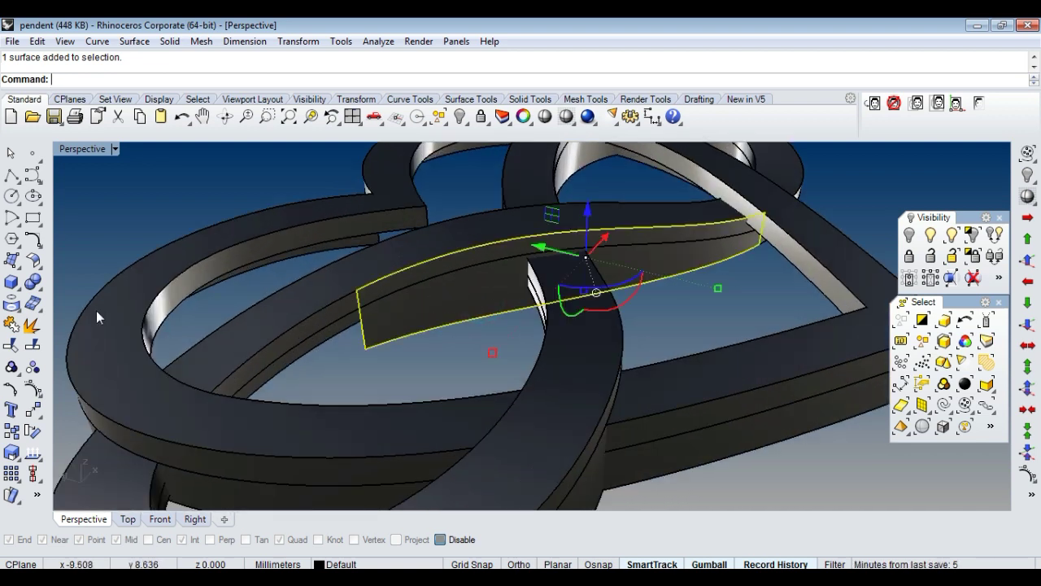
{"action": "right_click", "coordinate": [32, 347]}
{"action": "scroll", "coordinate": [570, 300], "scroll_direction": "up", "scroll_amount": 2}
{"action": "scroll", "coordinate": [520, 285], "scroll_direction": "up", "scroll_amount": 2}
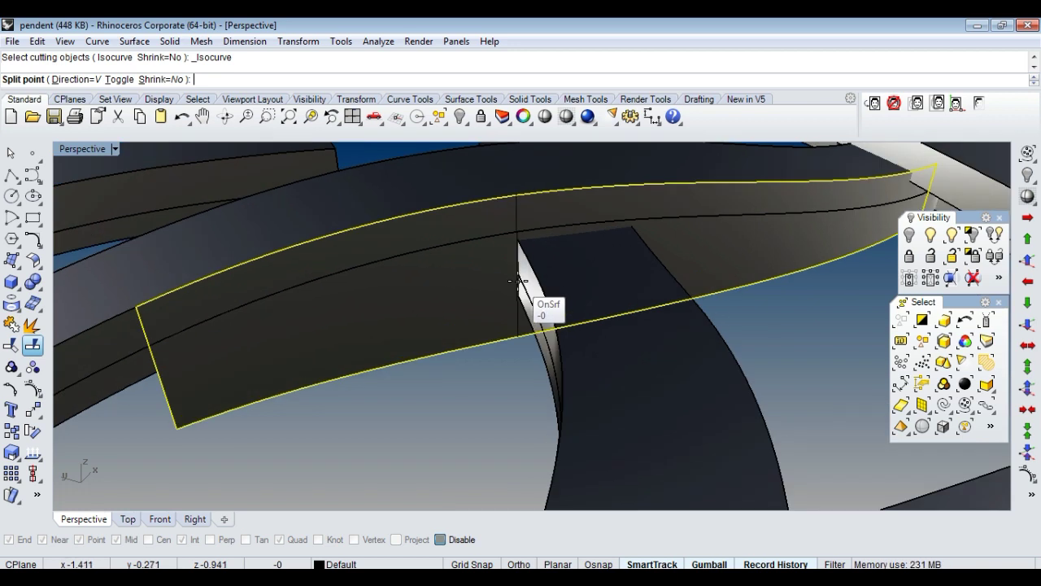
{"action": "mouse_move", "coordinate": [769, 289]}
{"action": "right_mouse_down"}
{"action": "mouse_move", "coordinate": [651, 283]}
{"action": "mouse_move", "coordinate": [625, 295]}
{"action": "right_mouse_up"}
{"action": "left_click", "coordinate": [660, 277]}
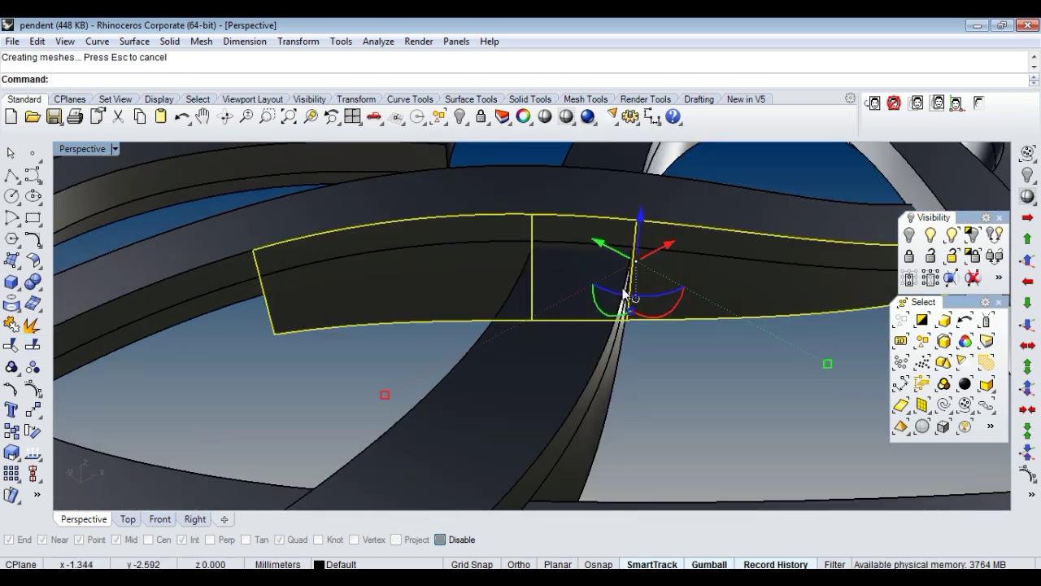
Offset a curve from the band edge along its surface with OffsetCrvOnSrf.
{"action": "type", "text": "offsetCrvOnSrf"}
{"action": "key", "text": "Return"}
{"action": "left_click", "coordinate": [451, 216]}
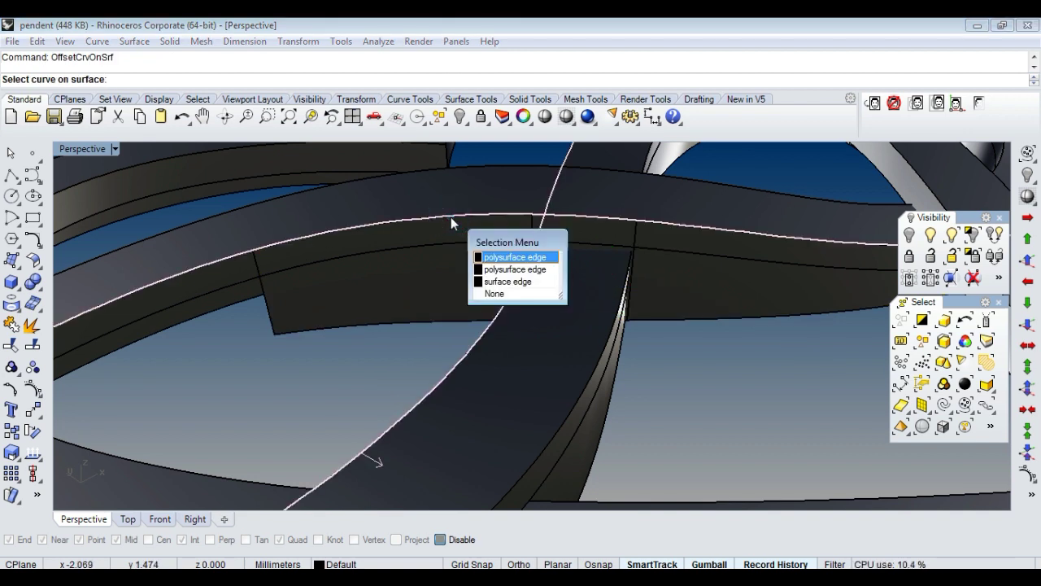
{"action": "key", "text": "Down"}
{"action": "key", "text": "Down"}
{"action": "key", "text": "Return"}
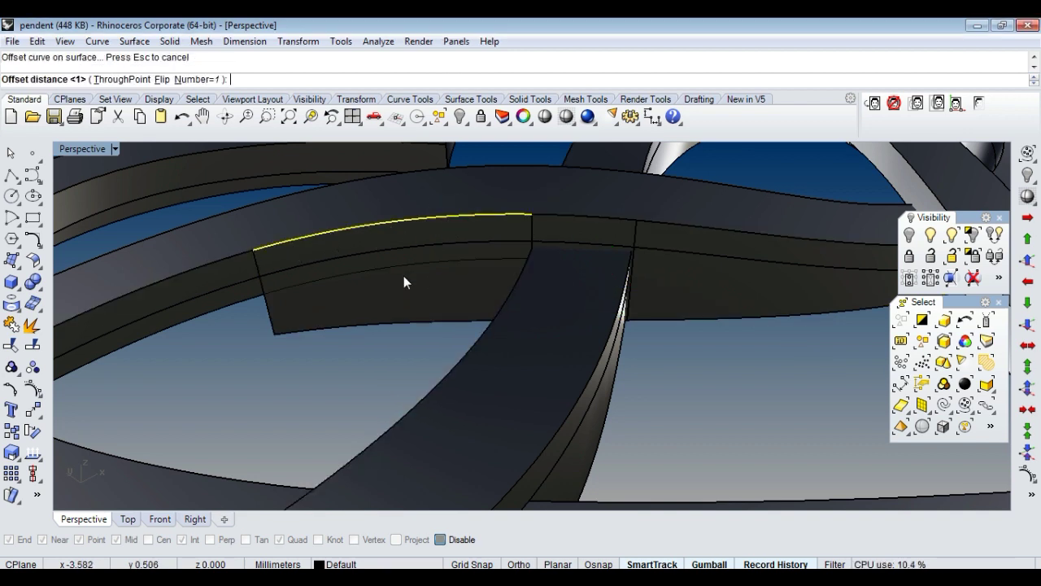
{"action": "key", "text": "Escape"}
Split the band surface patch and delete the cut-away strip.
{"action": "left_click", "coordinate": [307, 306]}
{"action": "right_click", "coordinate": [314, 276]}
{"action": "key", "text": "Escape"}
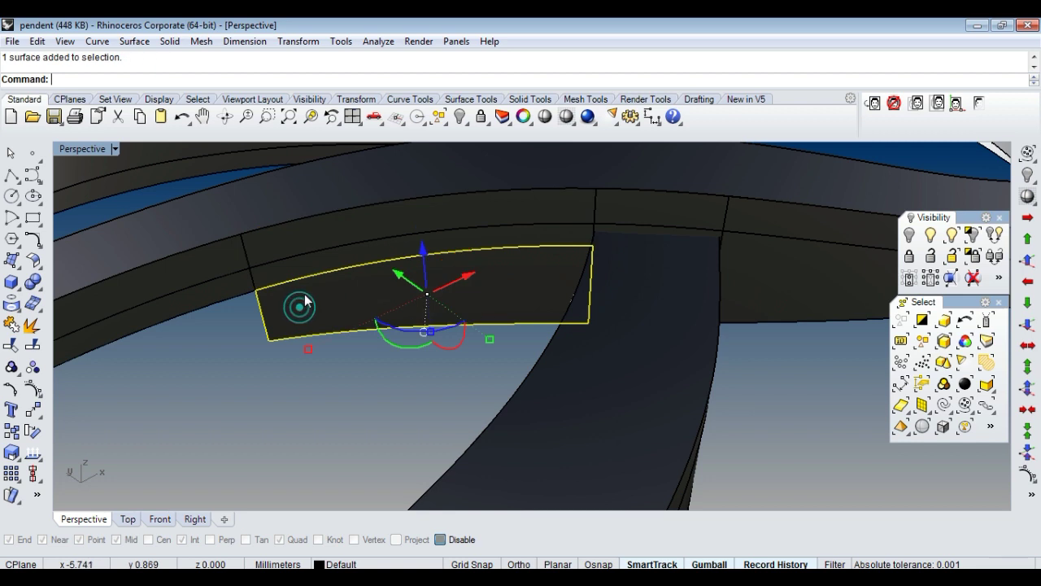
{"action": "key", "text": "Delete"}
{"action": "left_click", "coordinate": [308, 282]}
{"action": "key", "text": "Escape"}
{"action": "scroll", "coordinate": [262, 318], "scroll_direction": "down", "scroll_amount": 5}
{"action": "mouse_move", "coordinate": [488, 302]}
{"action": "right_mouse_down"}
{"action": "mouse_move", "coordinate": [713, 331]}
{"action": "mouse_move", "coordinate": [665, 316]}
{"action": "right_mouse_up"}
{"action": "right_click_drag", "start_coordinate": [591, 329], "coordinate": [577, 338]}
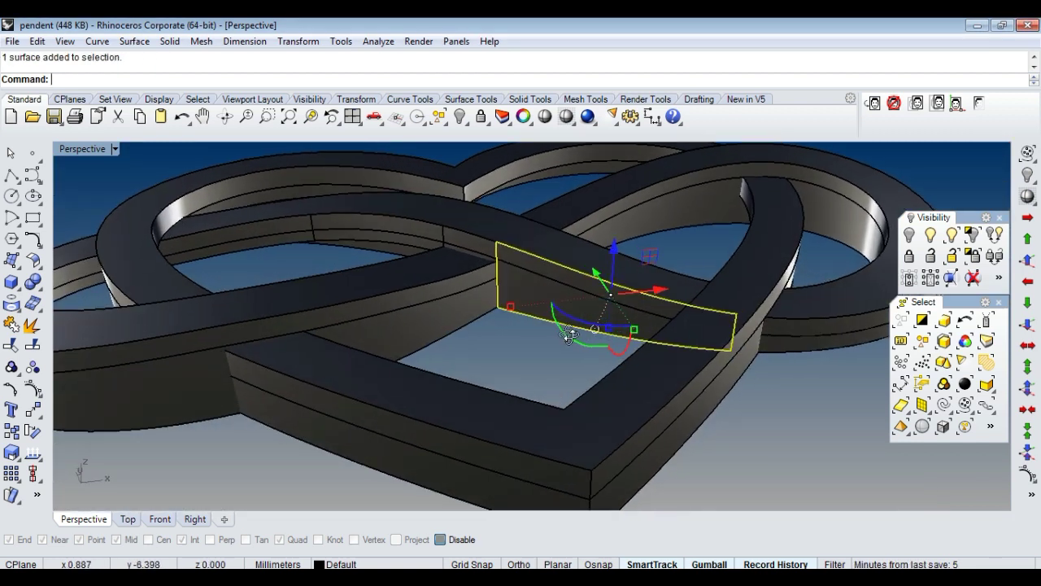
Offset another curve at the crossing edge, split the band along it, and delete the piece.
{"action": "right_click", "coordinate": [597, 310]}
{"action": "left_click", "coordinate": [594, 283]}
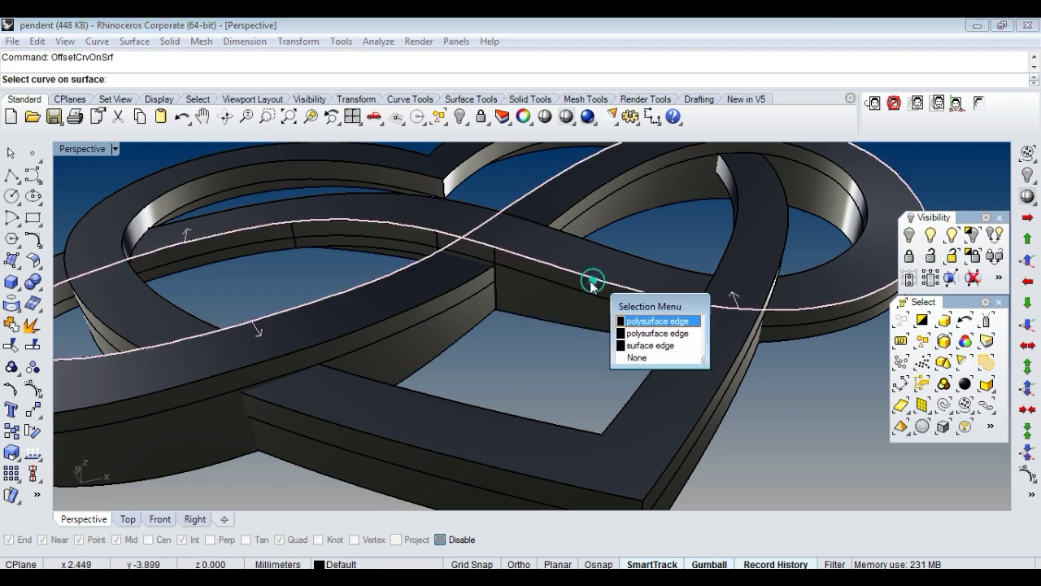
{"action": "left_click", "coordinate": [651, 345]}
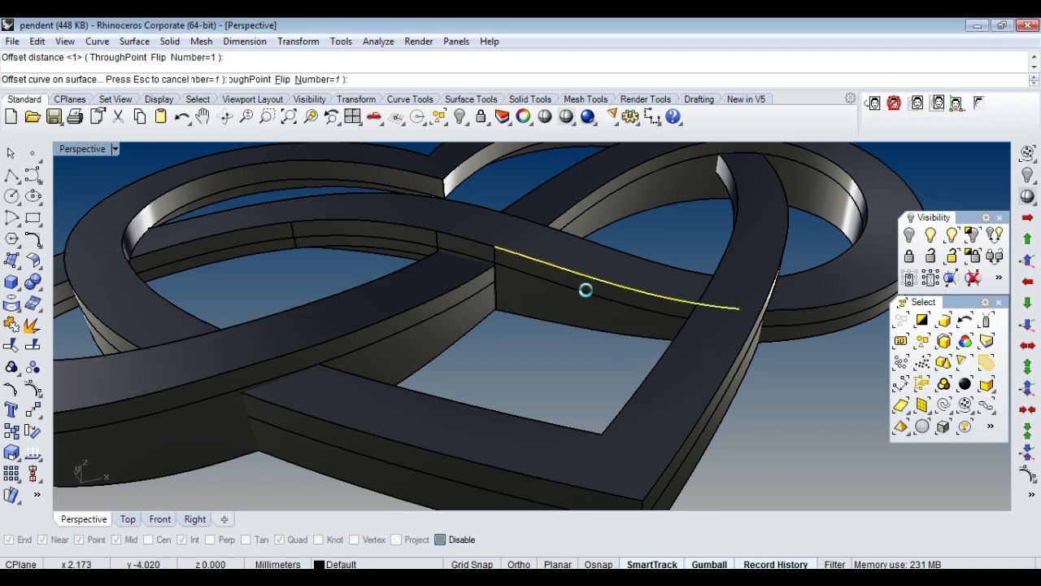
{"action": "left_click", "coordinate": [544, 312]}
{"action": "key", "text": "Return"}
{"action": "key", "text": "Delete"}
{"action": "left_click", "coordinate": [547, 279]}
{"action": "mouse_move", "coordinate": [547, 279]}
{"action": "right_mouse_down"}
{"action": "mouse_move", "coordinate": [499, 344]}
{"action": "mouse_move", "coordinate": [535, 335]}
{"action": "mouse_move", "coordinate": [454, 310]}
{"action": "right_mouse_up"}
{"action": "scroll", "coordinate": [535, 335], "scroll_direction": "down", "scroll_amount": 5}
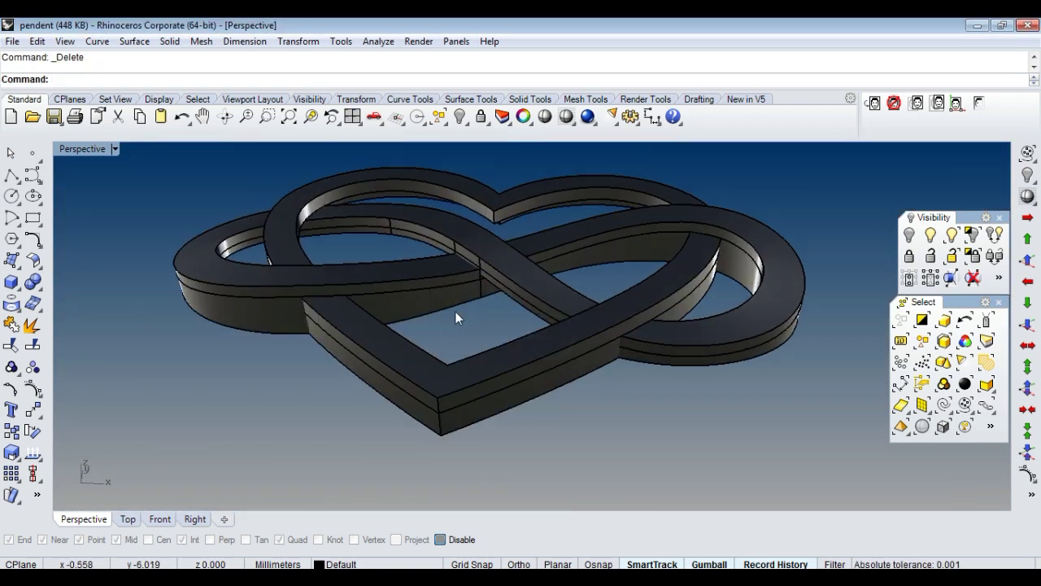
Start splitting the infinity band surface near its crossing with the heart.
{"action": "scroll", "coordinate": [455, 311], "scroll_direction": "down", "scroll_amount": 3}
{"action": "mouse_move", "coordinate": [529, 342]}
{"action": "right_mouse_down"}
{"action": "mouse_move", "coordinate": [613, 355]}
{"action": "mouse_move", "coordinate": [491, 322]}
{"action": "mouse_move", "coordinate": [565, 336]}
{"action": "mouse_move", "coordinate": [616, 302]}
{"action": "right_mouse_up"}
{"action": "scroll", "coordinate": [660, 330], "scroll_direction": "up", "scroll_amount": 2}
{"action": "scroll", "coordinate": [661, 329], "scroll_direction": "down", "scroll_amount": 2}
{"action": "mouse_move", "coordinate": [535, 354]}
{"action": "right_mouse_down"}
{"action": "mouse_move", "coordinate": [466, 361]}
{"action": "mouse_move", "coordinate": [445, 350]}
{"action": "mouse_move", "coordinate": [464, 371]}
{"action": "mouse_move", "coordinate": [455, 422]}
{"action": "mouse_move", "coordinate": [456, 365]}
{"action": "right_mouse_up"}
{"action": "left_click", "coordinate": [445, 350]}
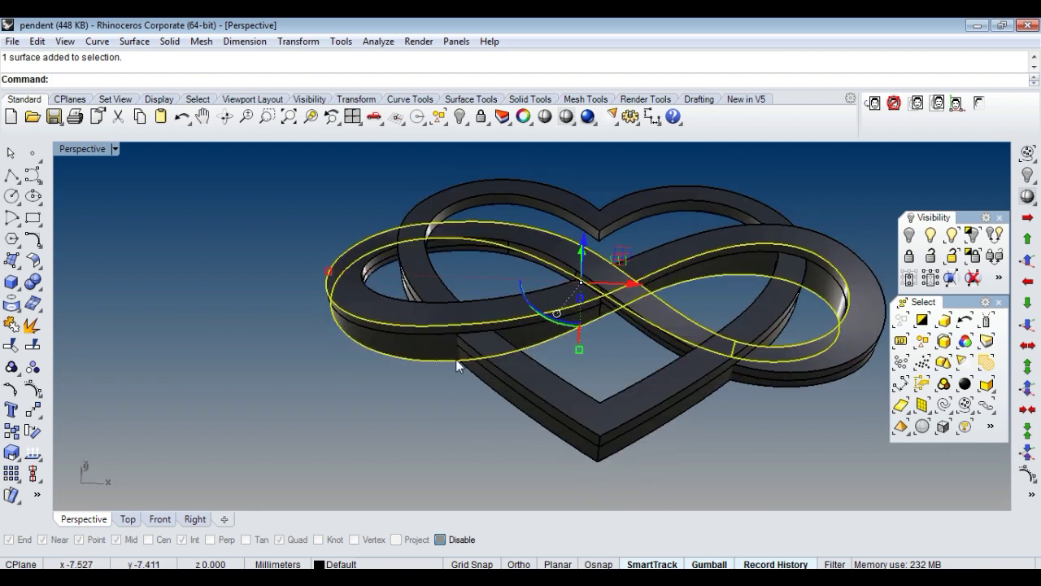
{"action": "right_click", "coordinate": [33, 344]}
{"action": "right_click_drag", "start_coordinate": [754, 344], "coordinate": [688, 326]}
{"action": "left_click", "coordinate": [537, 307]}
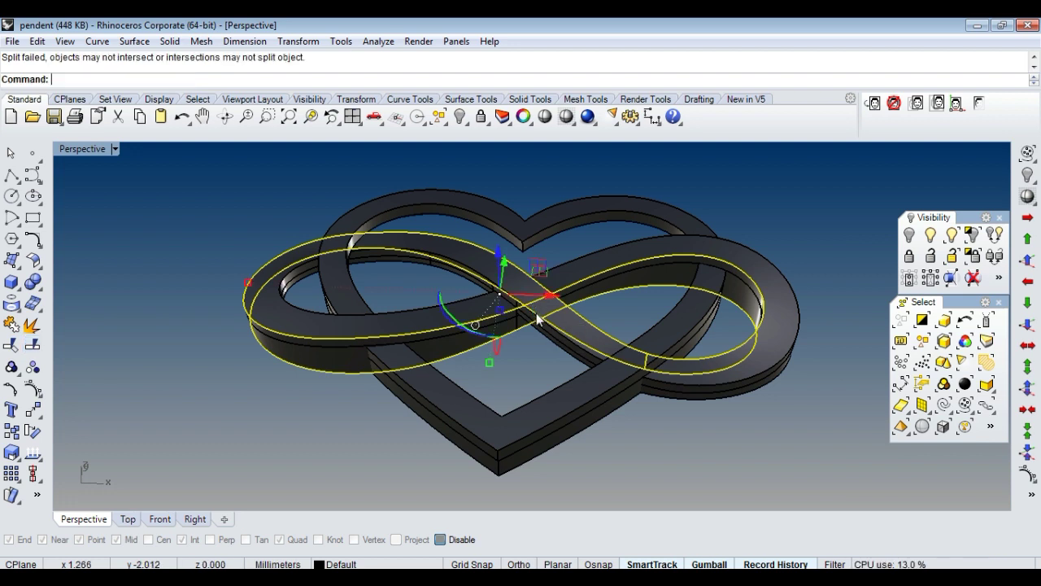
{"action": "right_click_drag", "start_coordinate": [637, 342], "coordinate": [593, 321]}
{"action": "scroll", "coordinate": [642, 269], "scroll_direction": "up", "scroll_amount": 5}
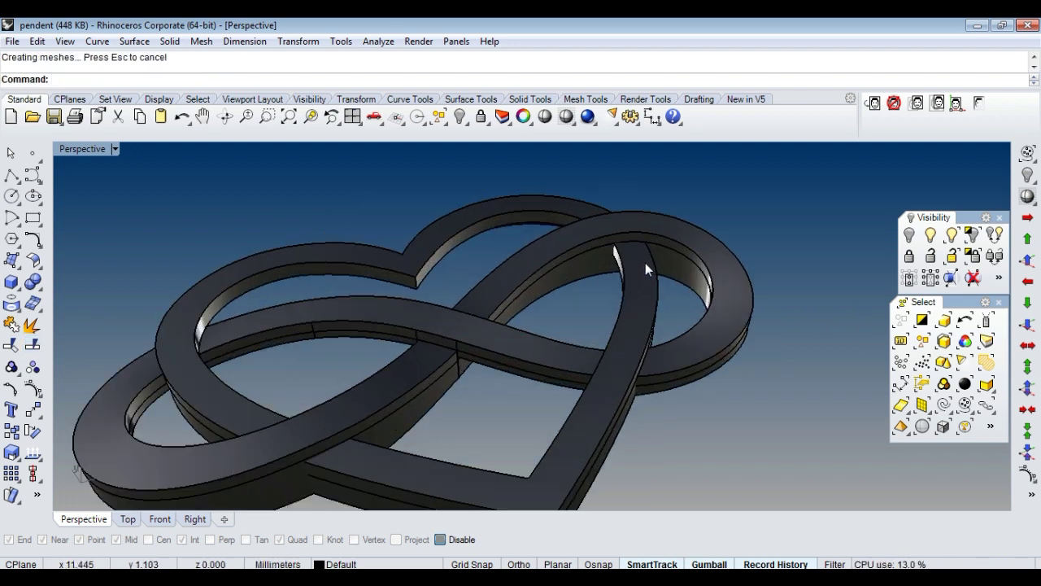
{"action": "right_click_drag", "start_coordinate": [620, 263], "coordinate": [636, 291]}
Offset the heart band's edge along its surface with OffsetCrvOnSrf.
{"action": "type", "text": "OffsetCrvOnSrf"}
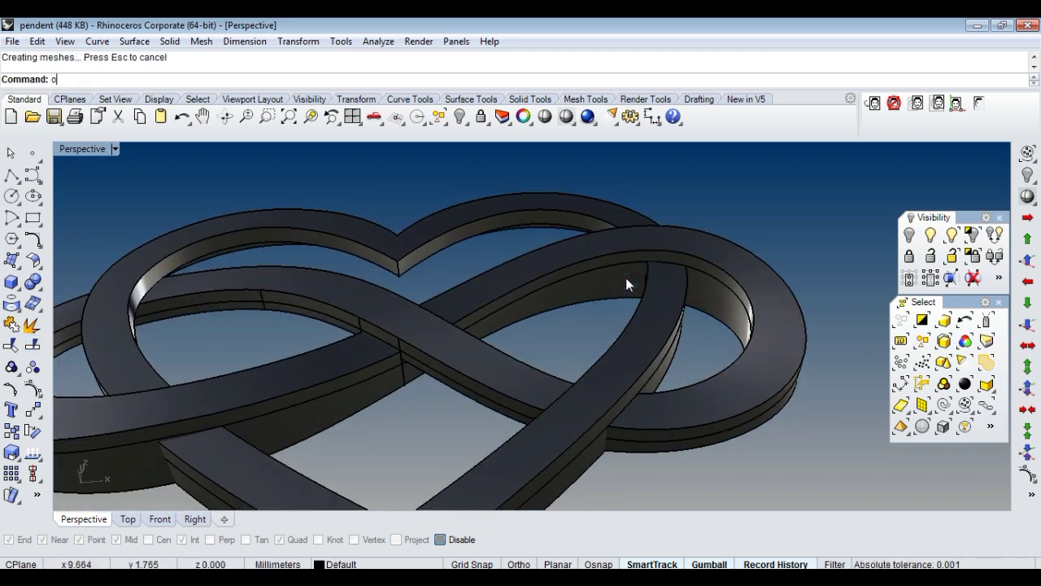
{"action": "key", "text": "Return"}
{"action": "left_click", "coordinate": [611, 255]}
{"action": "key", "text": "Return"}
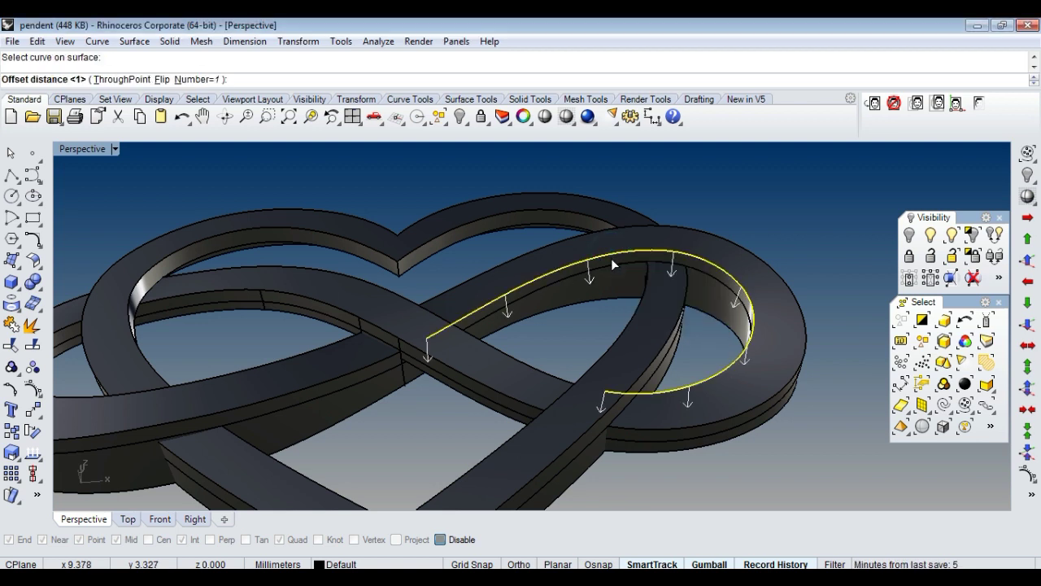
{"action": "key", "text": "Return"}
Split the band by isocurve with toggled direction and delete the cut-off piece.
{"action": "mouse_move", "coordinate": [602, 279]}
{"action": "right_mouse_down"}
{"action": "mouse_move", "coordinate": [664, 276]}
{"action": "mouse_move", "coordinate": [644, 256]}
{"action": "right_mouse_up"}
{"action": "scroll", "coordinate": [592, 285], "scroll_direction": "up", "scroll_amount": 2}
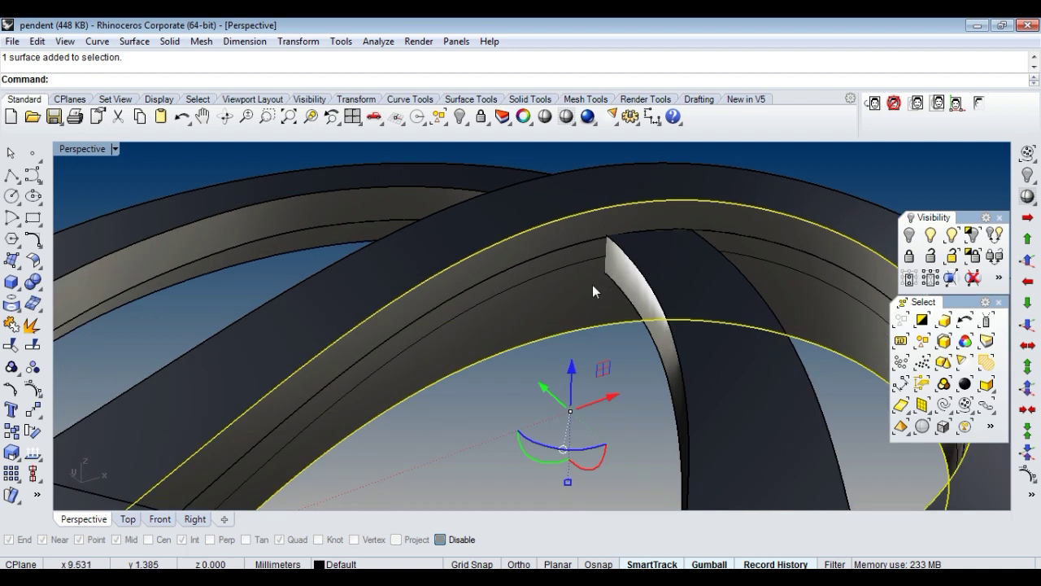
{"action": "scroll", "coordinate": [594, 305], "scroll_direction": "up", "scroll_amount": 3}
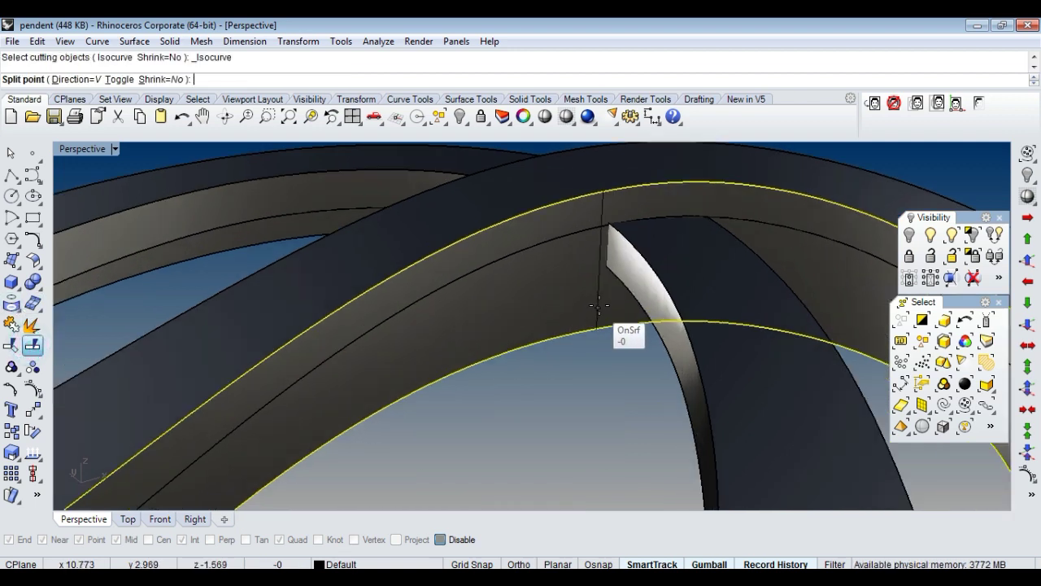
{"action": "type", "text": "t"}
{"action": "key", "text": "Return"}
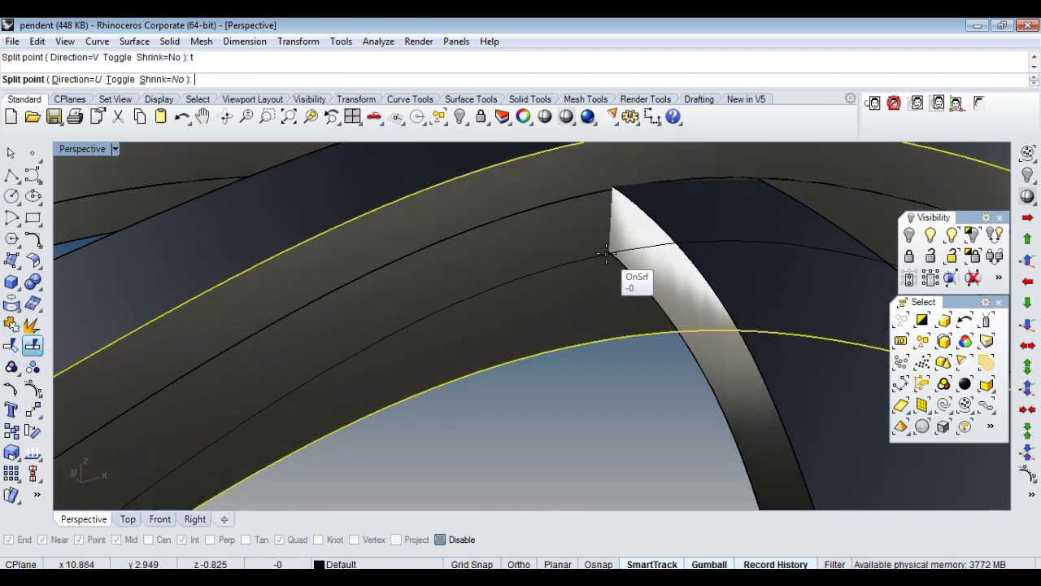
{"action": "left_click", "coordinate": [606, 252]}
{"action": "left_click", "coordinate": [561, 300]}
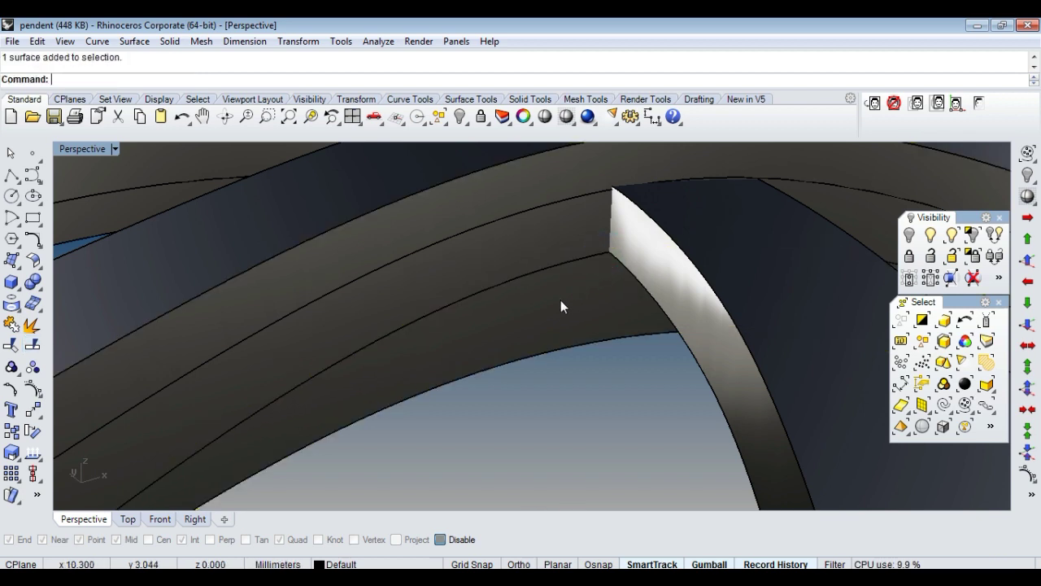
{"action": "key", "text": "Delete"}
{"action": "scroll", "coordinate": [545, 229], "scroll_direction": "down", "scroll_amount": 3}
{"action": "scroll", "coordinate": [566, 268], "scroll_direction": "down", "scroll_amount": 2}
{"action": "scroll", "coordinate": [646, 282], "scroll_direction": "down", "scroll_amount": 3}
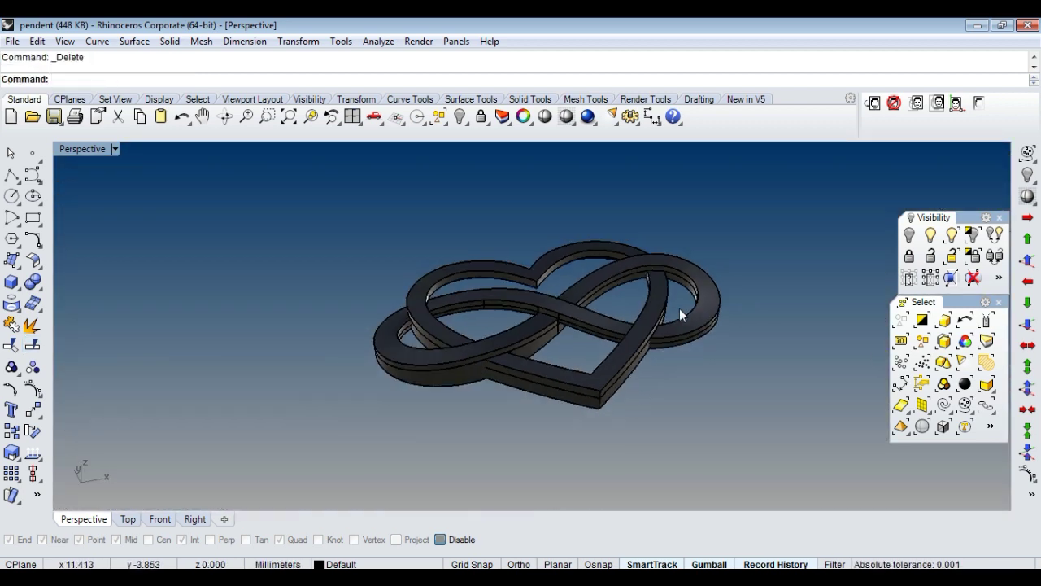
Orbit around the pendant to inspect a band face, then clear the selection.
{"action": "scroll", "coordinate": [674, 302], "scroll_direction": "up", "scroll_amount": 1}
{"action": "mouse_move", "coordinate": [629, 299]}
{"action": "right_mouse_down"}
{"action": "mouse_move", "coordinate": [688, 350]}
{"action": "mouse_move", "coordinate": [727, 302]}
{"action": "mouse_move", "coordinate": [604, 321]}
{"action": "mouse_move", "coordinate": [626, 281]}
{"action": "right_mouse_up"}
{"action": "scroll", "coordinate": [627, 275], "scroll_direction": "up", "scroll_amount": 3}
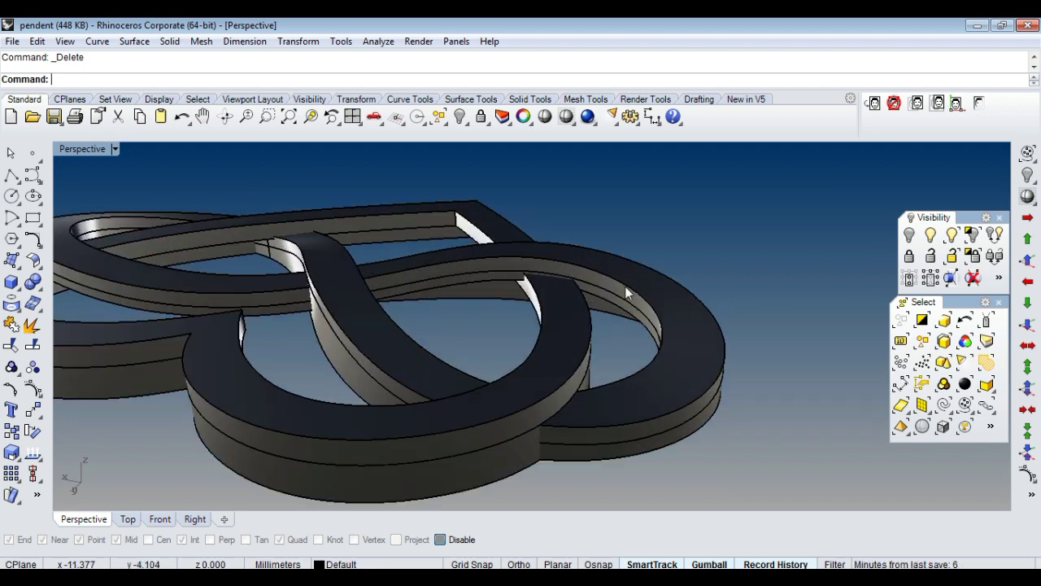
{"action": "scroll", "coordinate": [624, 285], "scroll_direction": "down", "scroll_amount": 4}
{"action": "scroll", "coordinate": [597, 287], "scroll_direction": "up", "scroll_amount": 3}
{"action": "scroll", "coordinate": [597, 288], "scroll_direction": "down", "scroll_amount": 2}
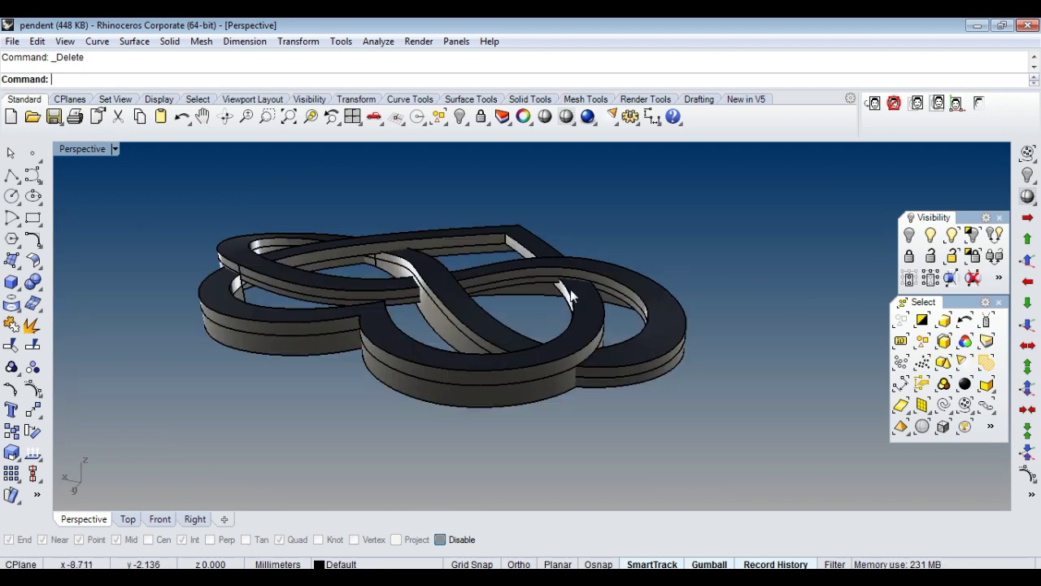
{"action": "mouse_move", "coordinate": [543, 299]}
{"action": "right_mouse_down"}
{"action": "mouse_move", "coordinate": [528, 295]}
{"action": "mouse_move", "coordinate": [637, 293]}
{"action": "right_mouse_up"}
{"action": "scroll", "coordinate": [638, 293], "scroll_direction": "up", "scroll_amount": 3}
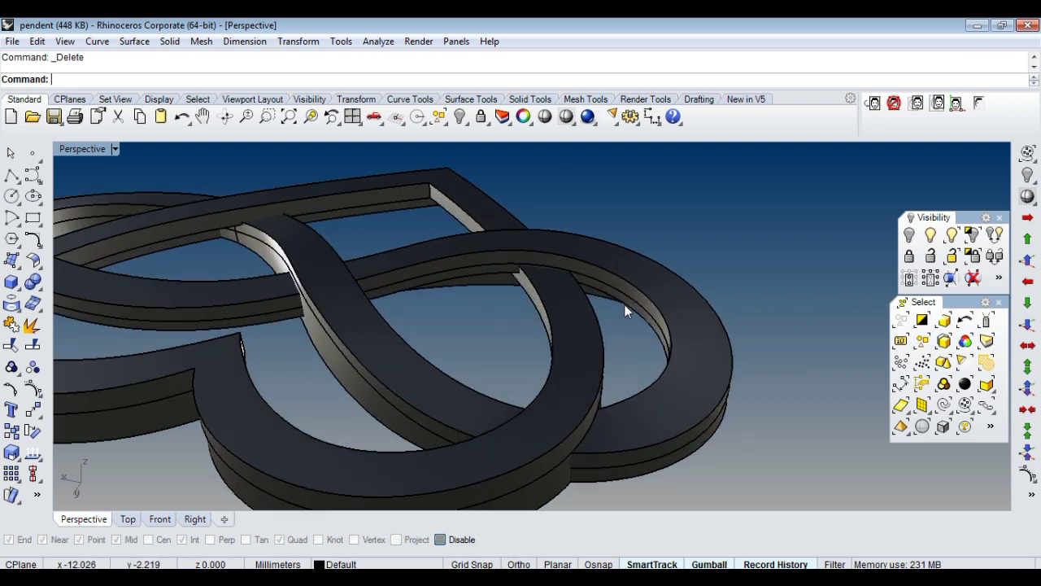
{"action": "left_click", "coordinate": [621, 305], "text": "ctrl+shift"}
{"action": "mouse_move", "coordinate": [441, 298]}
{"action": "right_mouse_down"}
{"action": "mouse_move", "coordinate": [475, 273]}
{"action": "mouse_move", "coordinate": [535, 308]}
{"action": "mouse_move", "coordinate": [536, 285]}
{"action": "mouse_move", "coordinate": [481, 288]}
{"action": "right_mouse_up"}
{"action": "scroll", "coordinate": [544, 298], "scroll_direction": "down", "scroll_amount": 2}
{"action": "scroll", "coordinate": [498, 293], "scroll_direction": "up", "scroll_amount": 2}
{"action": "scroll", "coordinate": [556, 306], "scroll_direction": "down", "scroll_amount": 2}
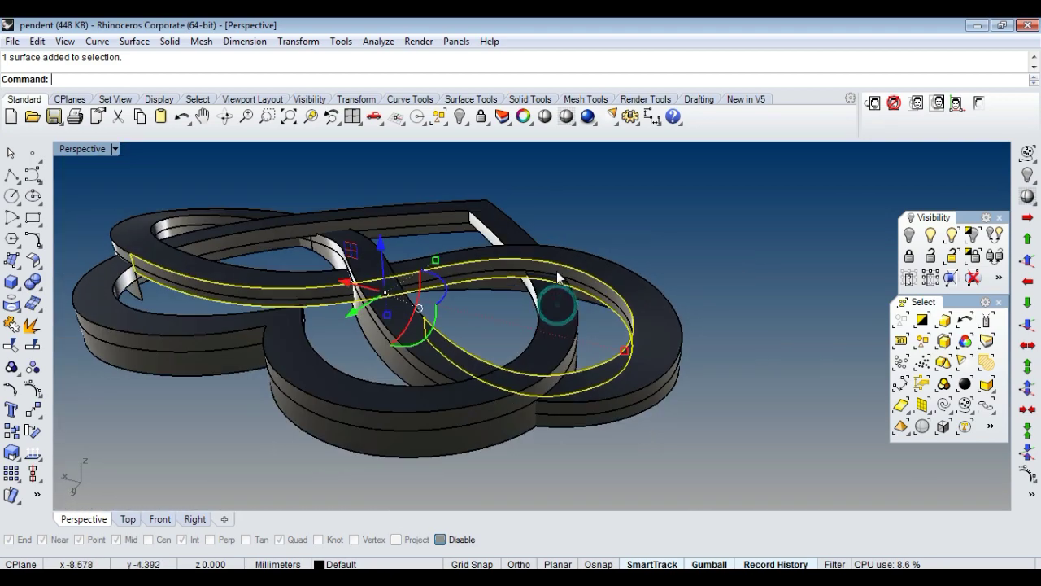
{"action": "scroll", "coordinate": [556, 306], "scroll_direction": "up", "scroll_amount": 3}
{"action": "mouse_move", "coordinate": [541, 274]}
{"action": "right_mouse_down"}
{"action": "mouse_move", "coordinate": [529, 309]}
{"action": "mouse_move", "coordinate": [631, 306]}
{"action": "mouse_move", "coordinate": [557, 289]}
{"action": "mouse_move", "coordinate": [709, 251]}
{"action": "mouse_move", "coordinate": [646, 251]}
{"action": "mouse_move", "coordinate": [548, 326]}
{"action": "mouse_move", "coordinate": [627, 295]}
{"action": "mouse_move", "coordinate": [445, 328]}
{"action": "mouse_move", "coordinate": [675, 340]}
{"action": "right_mouse_up"}
{"action": "scroll", "coordinate": [631, 306], "scroll_direction": "down", "scroll_amount": 3}
{"action": "scroll", "coordinate": [646, 251], "scroll_direction": "down", "scroll_amount": 2}
{"action": "left_click", "coordinate": [735, 251]}
Split the heart band surface by isocurve at the crossing, with the split direction toggled.
{"action": "mouse_move", "coordinate": [552, 336]}
{"action": "right_mouse_down"}
{"action": "mouse_move", "coordinate": [435, 331]}
{"action": "mouse_move", "coordinate": [464, 285]}
{"action": "right_mouse_up"}
{"action": "scroll", "coordinate": [454, 313], "scroll_direction": "up", "scroll_amount": 3}
{"action": "left_click", "coordinate": [472, 325]}
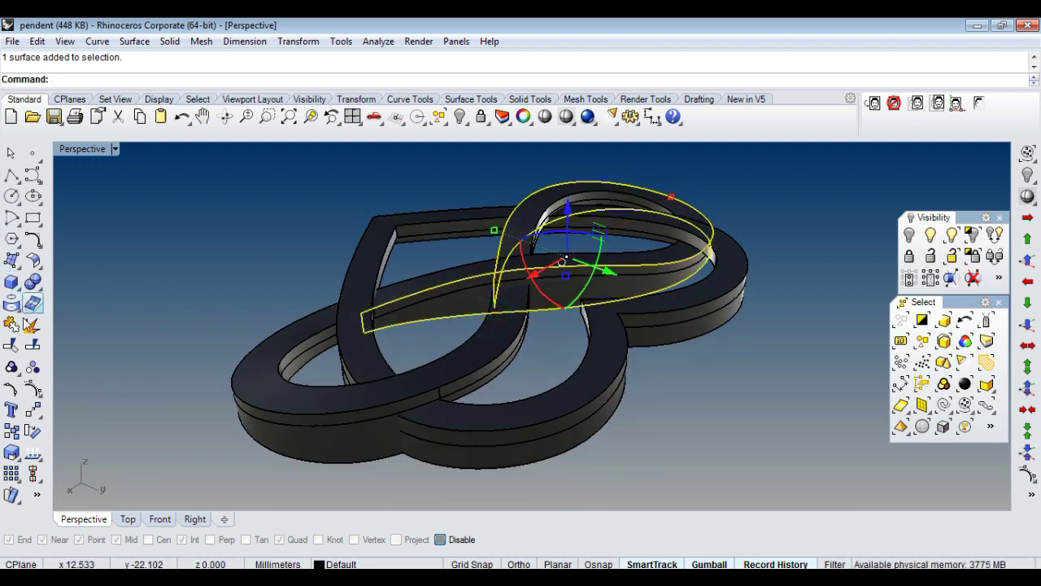
{"action": "right_click", "coordinate": [32, 345]}
{"action": "scroll", "coordinate": [523, 326], "scroll_direction": "up", "scroll_amount": 2}
{"action": "scroll", "coordinate": [523, 325], "scroll_direction": "up", "scroll_amount": 3}
{"action": "scroll", "coordinate": [496, 317], "scroll_direction": "up", "scroll_amount": 2}
{"action": "scroll", "coordinate": [496, 314], "scroll_direction": "down", "scroll_amount": 3}
{"action": "type", "text": "t"}
{"action": "key", "text": "Return"}
{"action": "scroll", "coordinate": [492, 317], "scroll_direction": "up", "scroll_amount": 1}
{"action": "scroll", "coordinate": [488, 318], "scroll_direction": "up", "scroll_amount": 1}
{"action": "scroll", "coordinate": [480, 323], "scroll_direction": "up", "scroll_amount": 1}
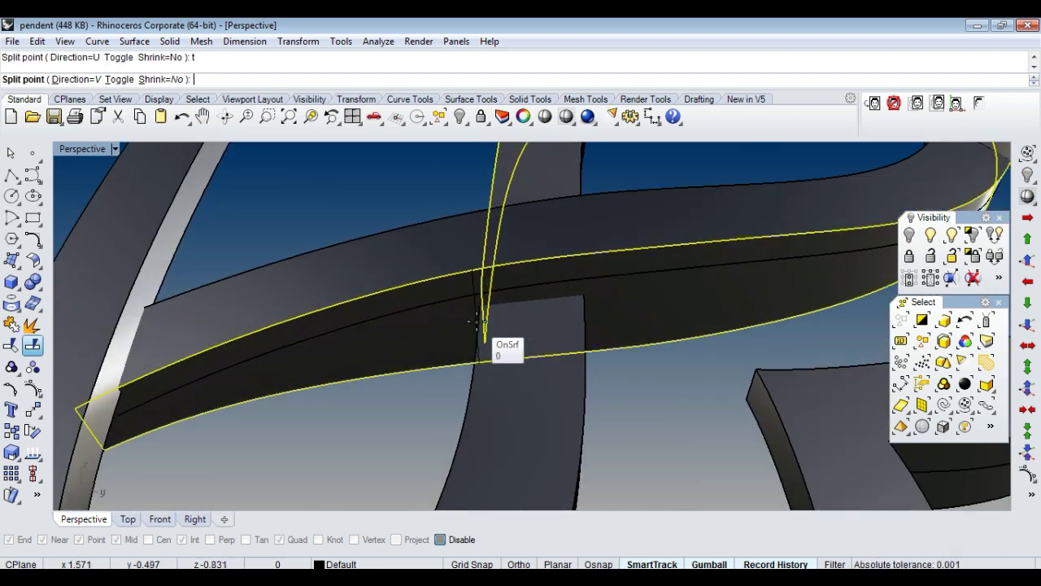
{"action": "left_click", "coordinate": [575, 305]}
{"action": "key", "text": "Return"}
{"action": "scroll", "coordinate": [509, 324], "scroll_direction": "down", "scroll_amount": 3}
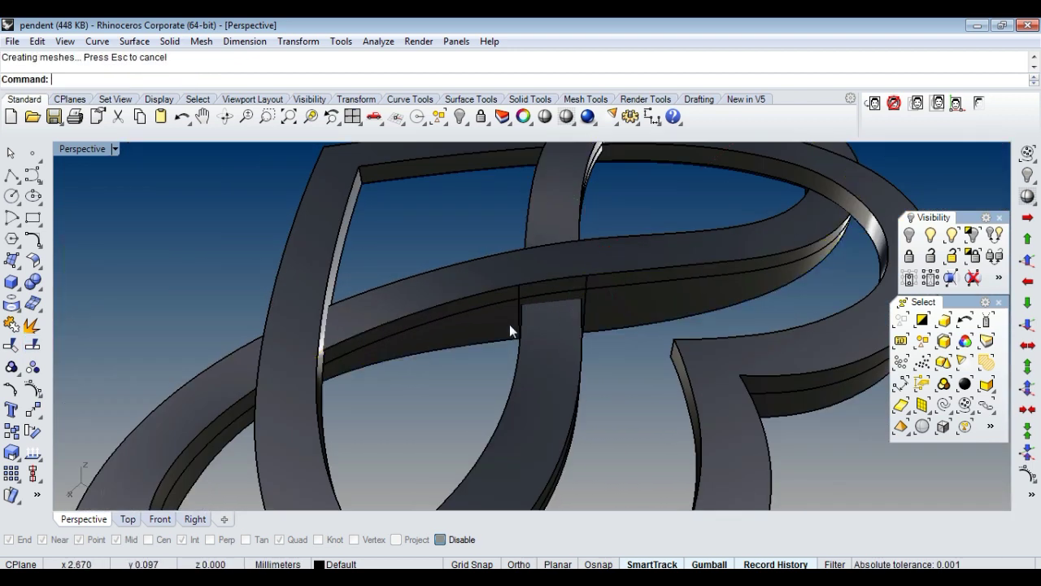
Offset a curve on the surface from the band's surface edge at the crossing.
{"action": "right_click_drag", "start_coordinate": [510, 326], "coordinate": [463, 337]}
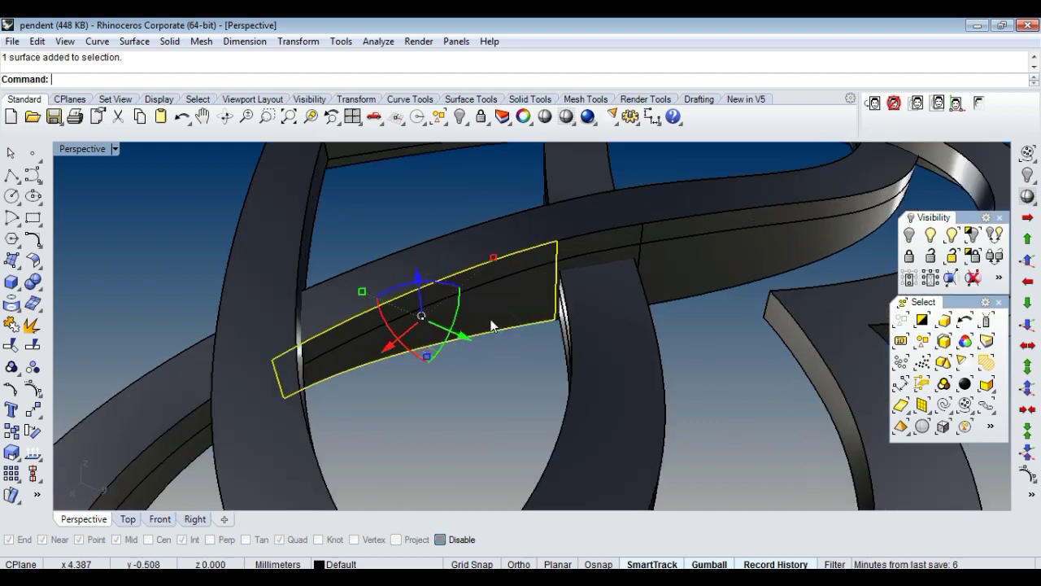
{"action": "left_click", "coordinate": [457, 282]}
{"action": "key", "text": "Down"}
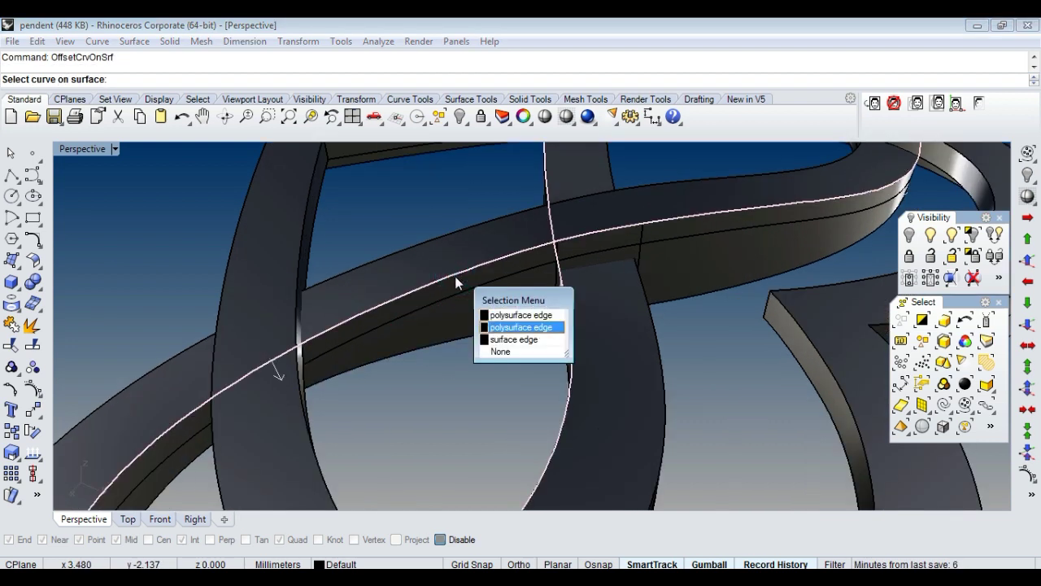
{"action": "key", "text": "Down"}
{"action": "key", "text": "Return"}
{"action": "left_click", "coordinate": [455, 288]}
{"action": "right_click_drag", "start_coordinate": [456, 288], "coordinate": [457, 332]}
Split the selected surface with the offset curve and delete the unwanted piece.
{"action": "left_click", "coordinate": [443, 308]}
{"action": "type", "text": "split"}
{"action": "key", "text": "Return"}
{"action": "key", "text": "Delete"}
{"action": "scroll", "coordinate": [581, 312], "scroll_direction": "down", "scroll_amount": 3}
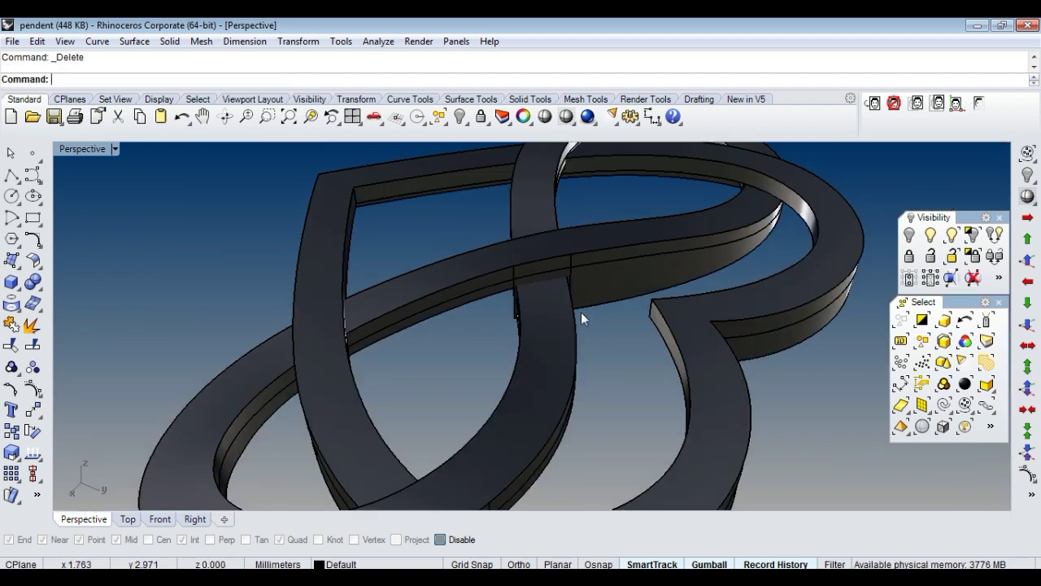
{"action": "scroll", "coordinate": [585, 321], "scroll_direction": "down", "scroll_amount": 3}
Offset a curve on the infinity band surface from its edge using OffsetCrvOnSrf.
{"action": "mouse_move", "coordinate": [485, 313]}
{"action": "right_mouse_down"}
{"action": "mouse_move", "coordinate": [416, 302]}
{"action": "mouse_move", "coordinate": [590, 336]}
{"action": "mouse_move", "coordinate": [739, 239]}
{"action": "mouse_move", "coordinate": [581, 285]}
{"action": "mouse_move", "coordinate": [564, 332]}
{"action": "mouse_move", "coordinate": [619, 367]}
{"action": "right_mouse_up"}
{"action": "left_click", "coordinate": [565, 333]}
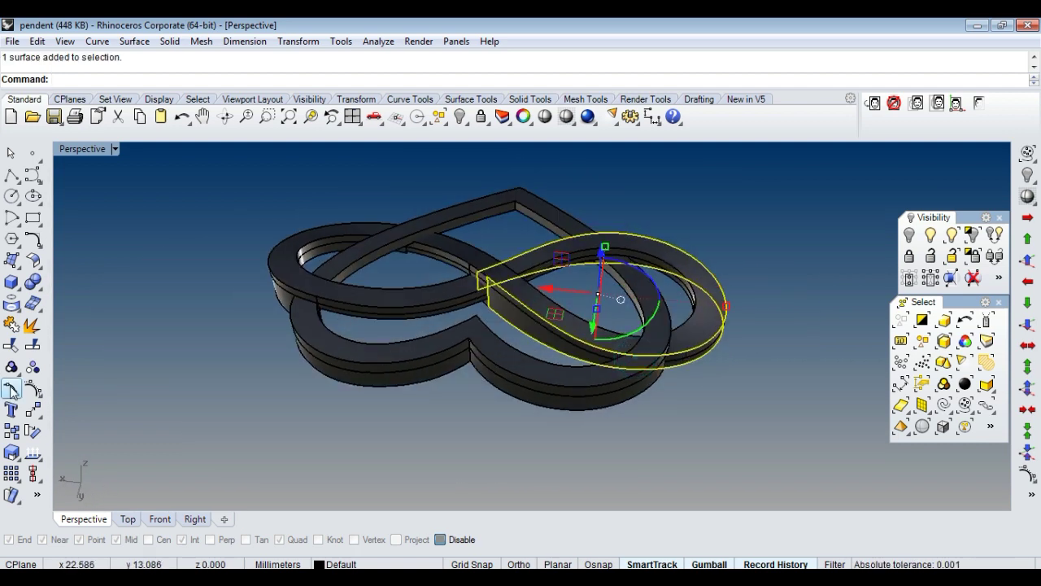
{"action": "scroll", "coordinate": [768, 389], "scroll_direction": "up", "scroll_amount": 3}
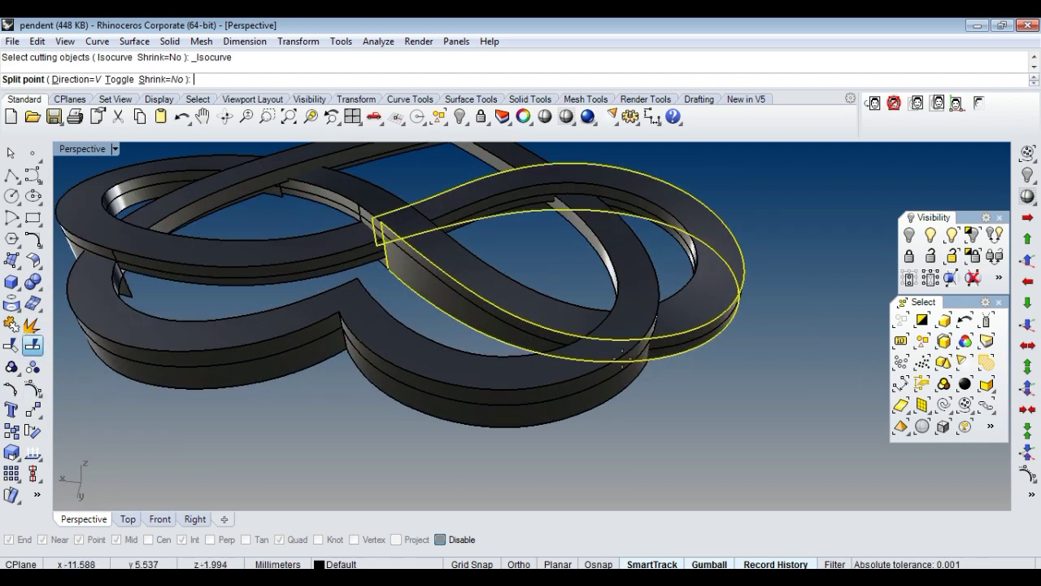
{"action": "left_click", "coordinate": [632, 351]}
{"action": "type", "text": "of"}
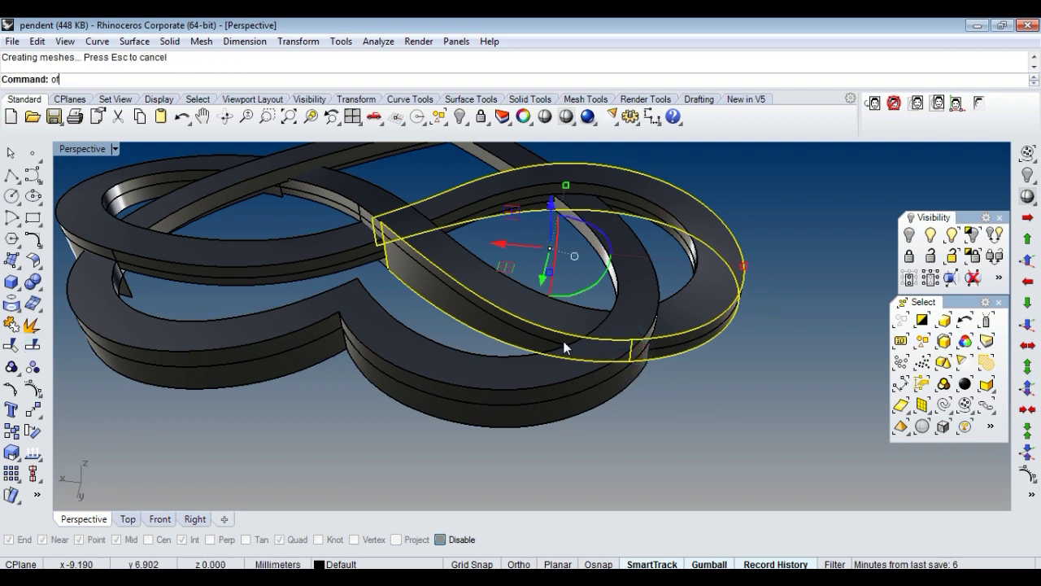
{"action": "type", "text": "OffsetCrvOnSrf"}
{"action": "key", "text": "Return"}
{"action": "left_click", "coordinate": [530, 321]}
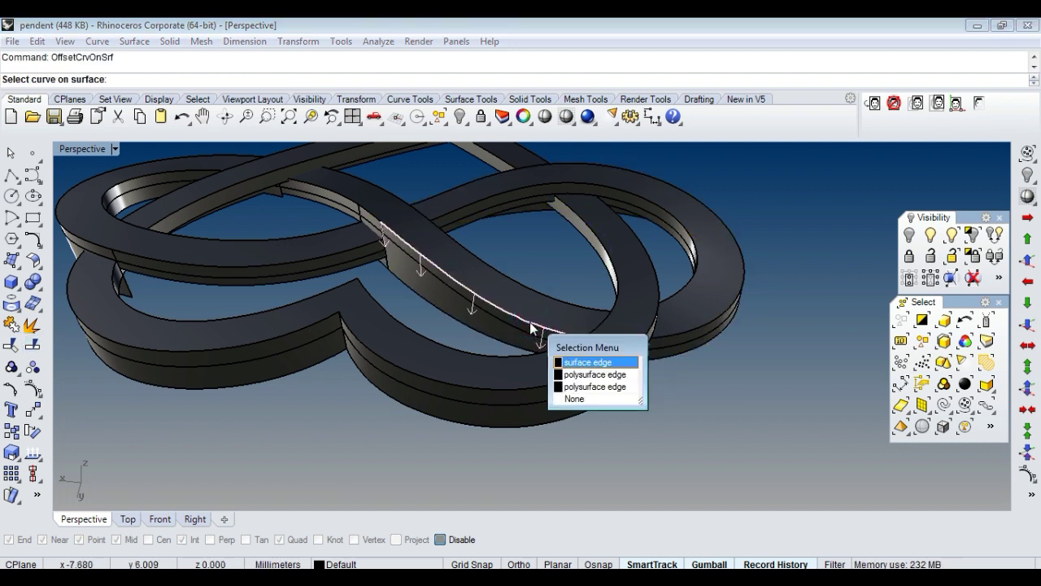
{"action": "key", "text": "Return"}
Delete the thin cut surface strip and the two leftover curves.
{"action": "scroll", "coordinate": [431, 309], "scroll_direction": "up", "scroll_amount": 3}
{"action": "left_click", "coordinate": [429, 299]}
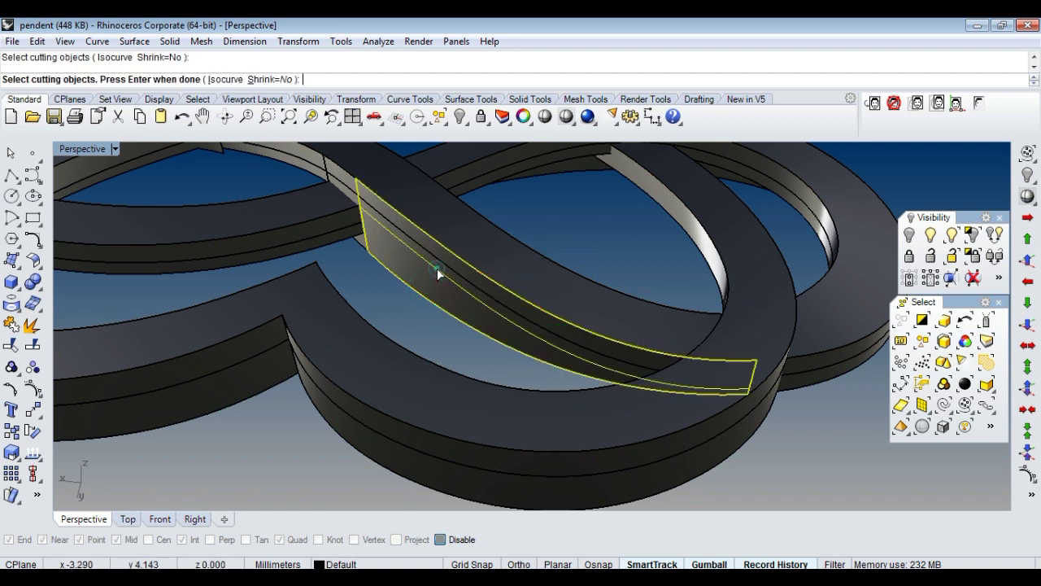
{"action": "key", "text": "Delete"}
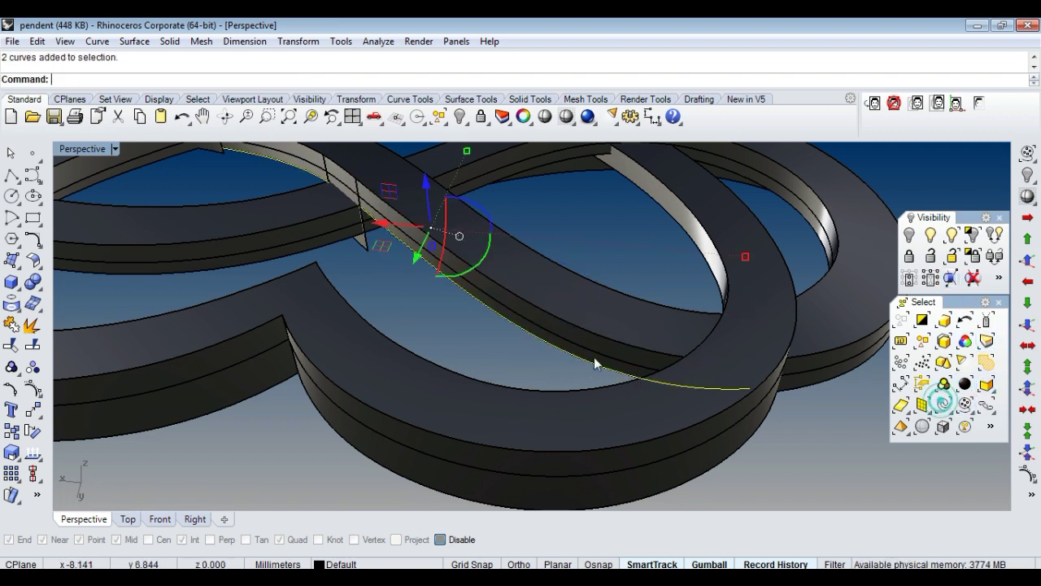
{"action": "key", "text": "Delete"}
{"action": "scroll", "coordinate": [569, 342], "scroll_direction": "down", "scroll_amount": 5}
{"action": "mouse_move", "coordinate": [530, 326]}
{"action": "right_mouse_down"}
{"action": "mouse_move", "coordinate": [627, 309]}
{"action": "mouse_move", "coordinate": [599, 300]}
{"action": "mouse_move", "coordinate": [520, 350]}
{"action": "mouse_move", "coordinate": [498, 334]}
{"action": "mouse_move", "coordinate": [581, 395]}
{"action": "mouse_move", "coordinate": [597, 363]}
{"action": "mouse_move", "coordinate": [674, 326]}
{"action": "mouse_move", "coordinate": [680, 389]}
{"action": "mouse_move", "coordinate": [656, 437]}
{"action": "mouse_move", "coordinate": [724, 325]}
{"action": "mouse_move", "coordinate": [662, 321]}
{"action": "mouse_move", "coordinate": [528, 415]}
{"action": "mouse_move", "coordinate": [536, 366]}
{"action": "mouse_move", "coordinate": [555, 344]}
{"action": "right_mouse_up"}
Extract an isocurve across the band's side wall at the first crossing, with direction toggled.
{"action": "scroll", "coordinate": [528, 416], "scroll_direction": "up", "scroll_amount": 5}
{"action": "left_click", "coordinate": [510, 402], "text": "ctrl+shift"}
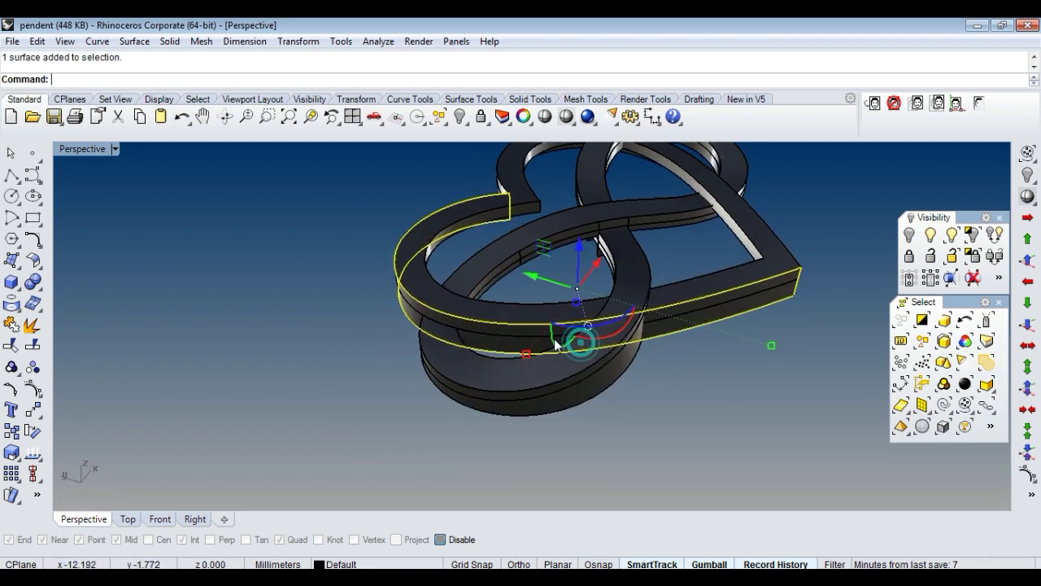
{"action": "type", "text": "ExtractIsoCurve"}
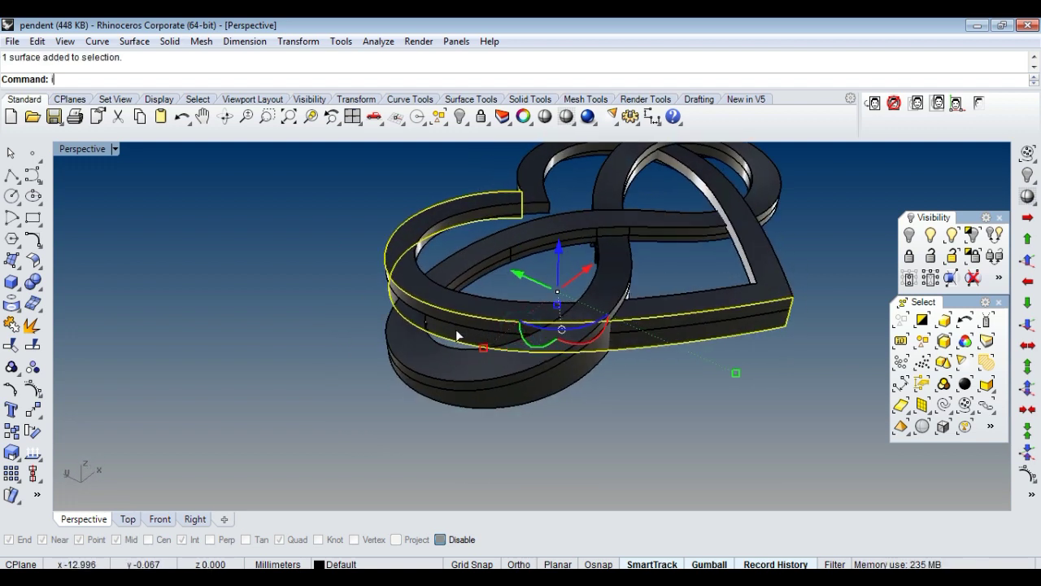
{"action": "key", "text": "Return"}
{"action": "scroll", "coordinate": [453, 348], "scroll_direction": "up", "scroll_amount": 3}
{"action": "right_click_drag", "start_coordinate": [453, 348], "coordinate": [428, 322]}
{"action": "type", "text": "t"}
{"action": "key", "text": "Return"}
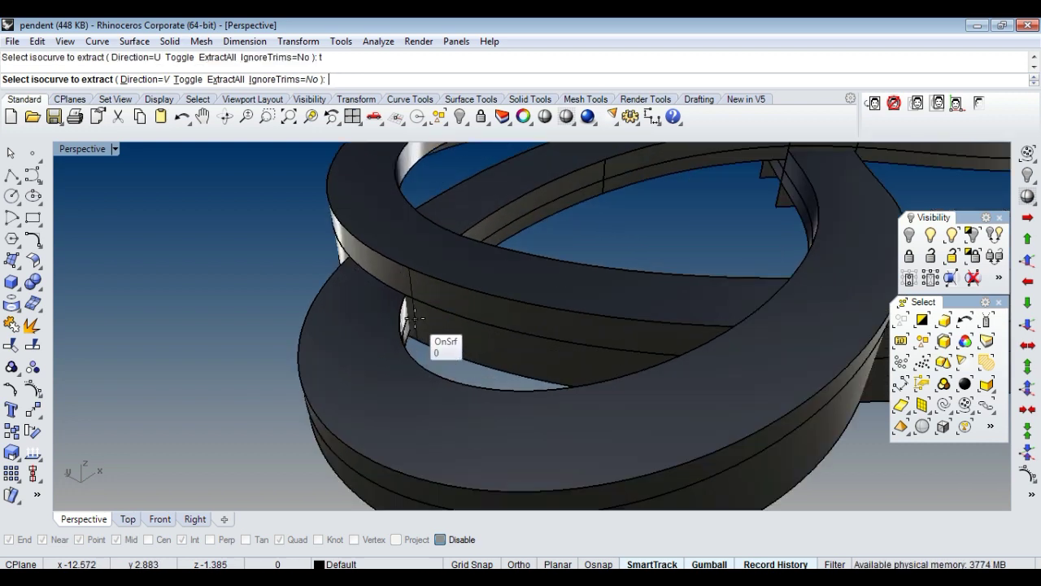
{"action": "scroll", "coordinate": [415, 321], "scroll_direction": "up", "scroll_amount": 3}
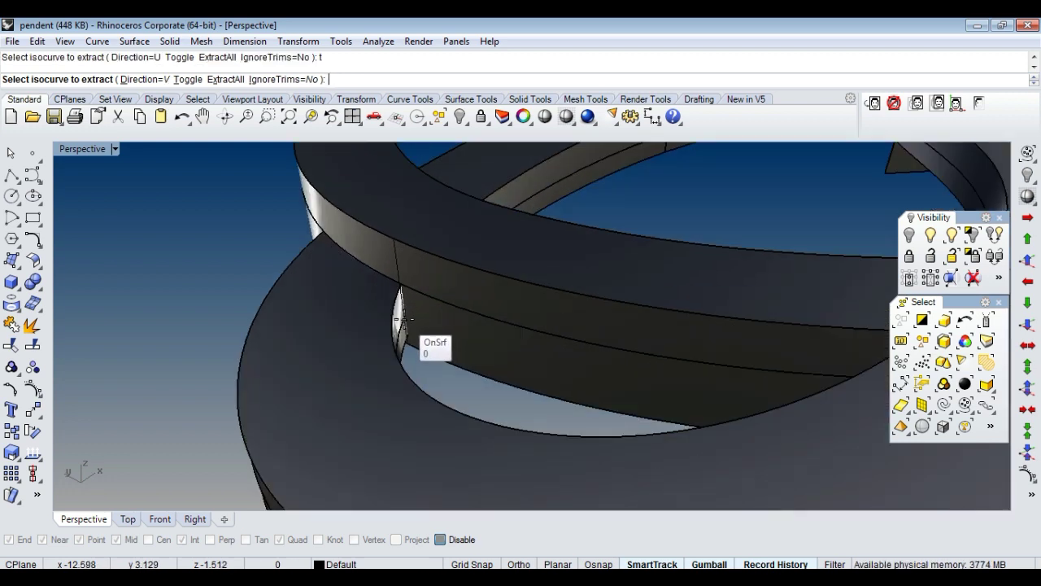
{"action": "mouse_move", "coordinate": [403, 320]}
{"action": "right_mouse_down"}
{"action": "mouse_move", "coordinate": [635, 351]}
{"action": "mouse_move", "coordinate": [472, 329]}
{"action": "right_mouse_up"}
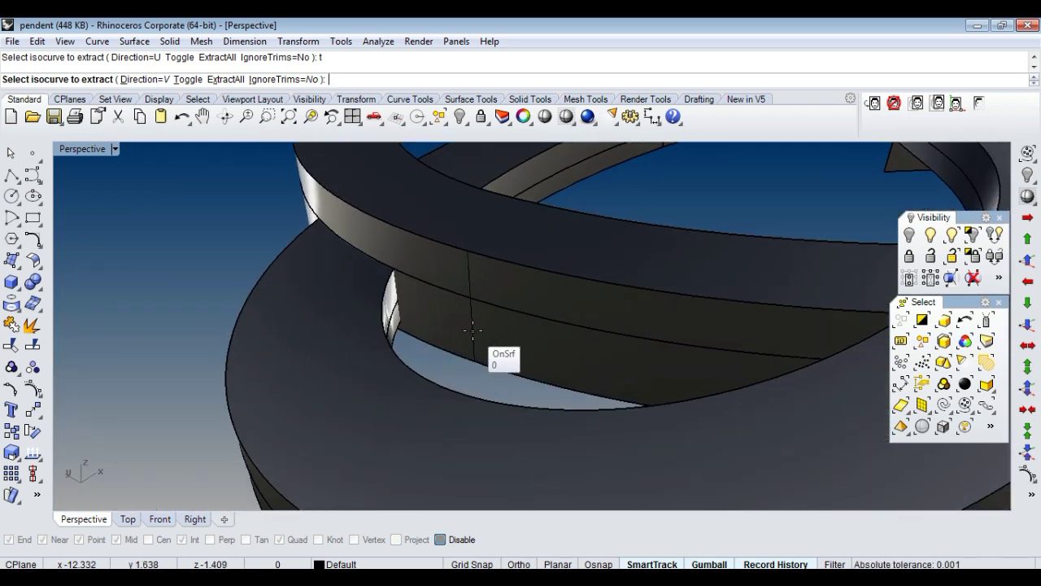
{"action": "left_click", "coordinate": [394, 302]}
Extract a second isocurve at the other crossing, then delete the extracted isocurves.
{"action": "scroll", "coordinate": [406, 333], "scroll_direction": "down", "scroll_amount": 3}
{"action": "mouse_move", "coordinate": [407, 333]}
{"action": "right_mouse_down"}
{"action": "mouse_move", "coordinate": [585, 354]}
{"action": "mouse_move", "coordinate": [810, 285]}
{"action": "right_mouse_up"}
{"action": "scroll", "coordinate": [811, 281], "scroll_direction": "up", "scroll_amount": 3}
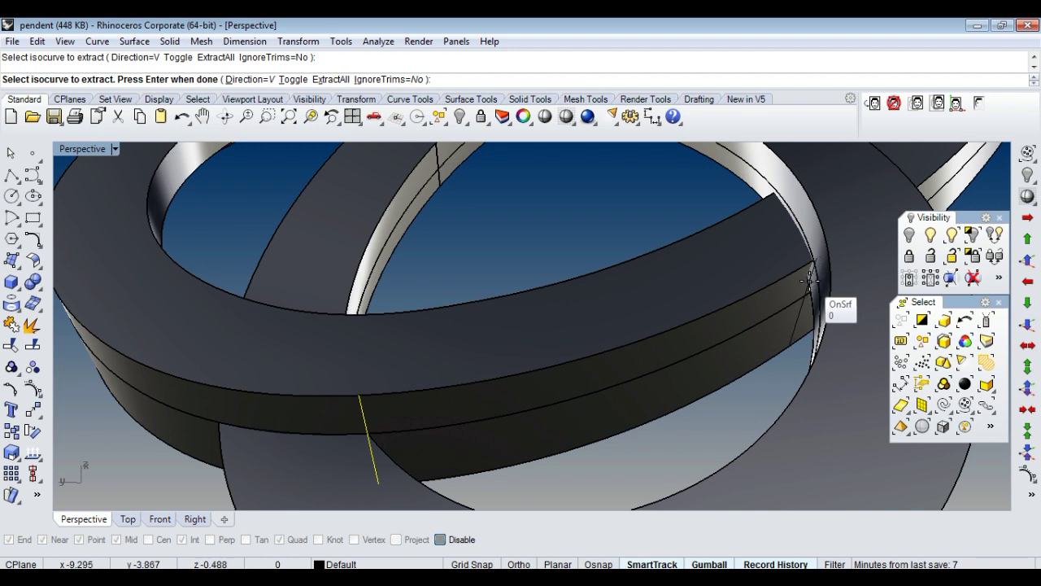
{"action": "left_click", "coordinate": [811, 281]}
{"action": "type", "text": "t"}
{"action": "key", "text": "Return"}
{"action": "key", "text": "Return"}
{"action": "key", "text": "Return"}
{"action": "key", "text": "Escape"}
{"action": "scroll", "coordinate": [509, 390], "scroll_direction": "down", "scroll_amount": 5}
{"action": "key", "text": "Delete"}
{"action": "mouse_move", "coordinate": [541, 388]}
{"action": "right_mouse_down"}
{"action": "mouse_move", "coordinate": [623, 336]}
{"action": "mouse_move", "coordinate": [678, 363]}
{"action": "mouse_move", "coordinate": [594, 343]}
{"action": "right_mouse_up"}
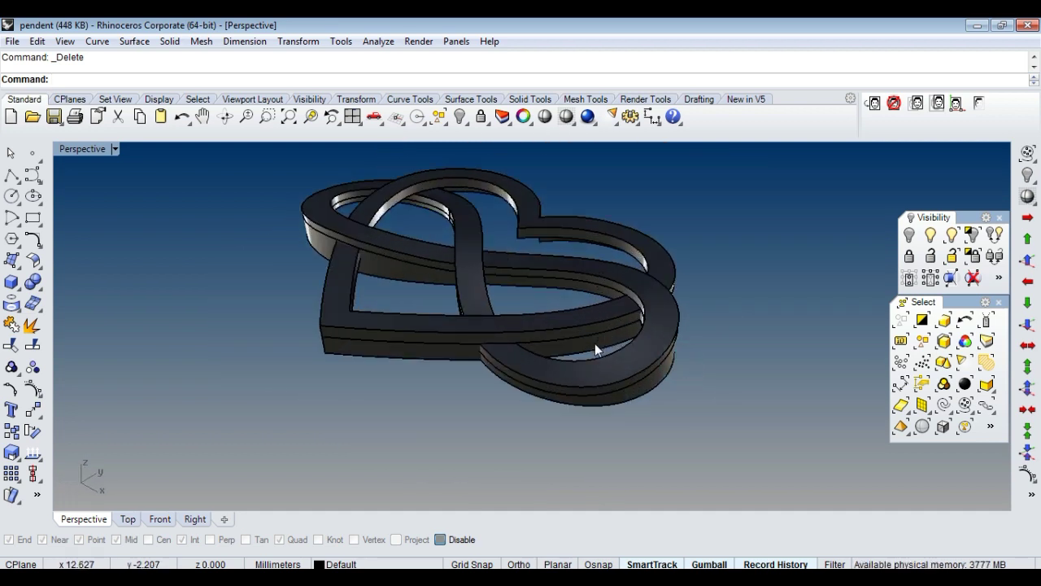
{"action": "scroll", "coordinate": [595, 344], "scroll_direction": "up", "scroll_amount": 3}
{"action": "left_click", "coordinate": [558, 366]}
{"action": "key", "text": "Return"}
{"action": "scroll", "coordinate": [423, 371], "scroll_direction": "up", "scroll_amount": 3}
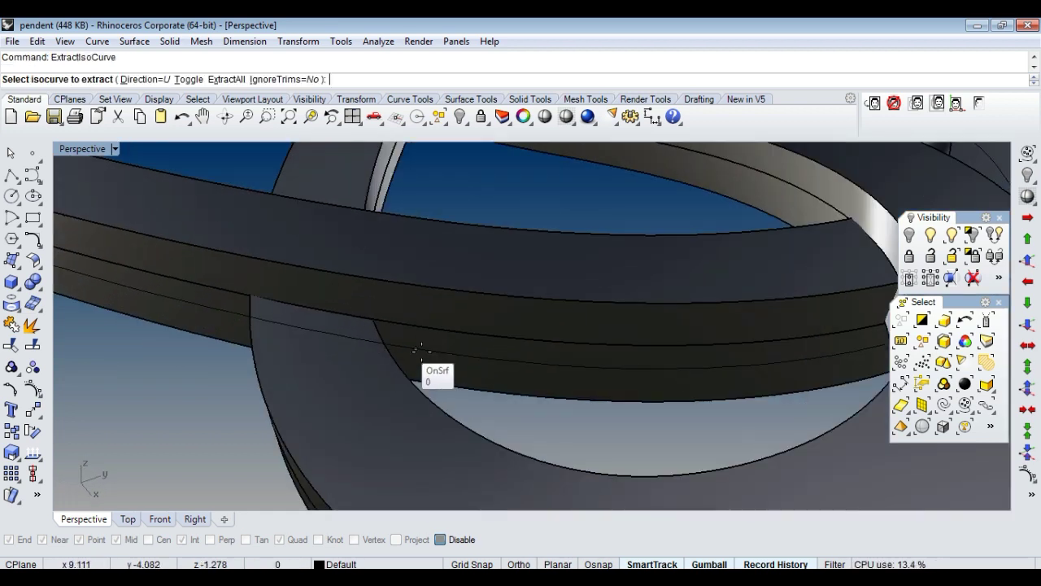
{"action": "scroll", "coordinate": [467, 366], "scroll_direction": "up", "scroll_amount": 2}
{"action": "scroll", "coordinate": [393, 336], "scroll_direction": "up", "scroll_amount": 2}
{"action": "scroll", "coordinate": [374, 350], "scroll_direction": "up", "scroll_amount": 2}
{"action": "type", "text": "t"}
{"action": "key", "text": "Return"}
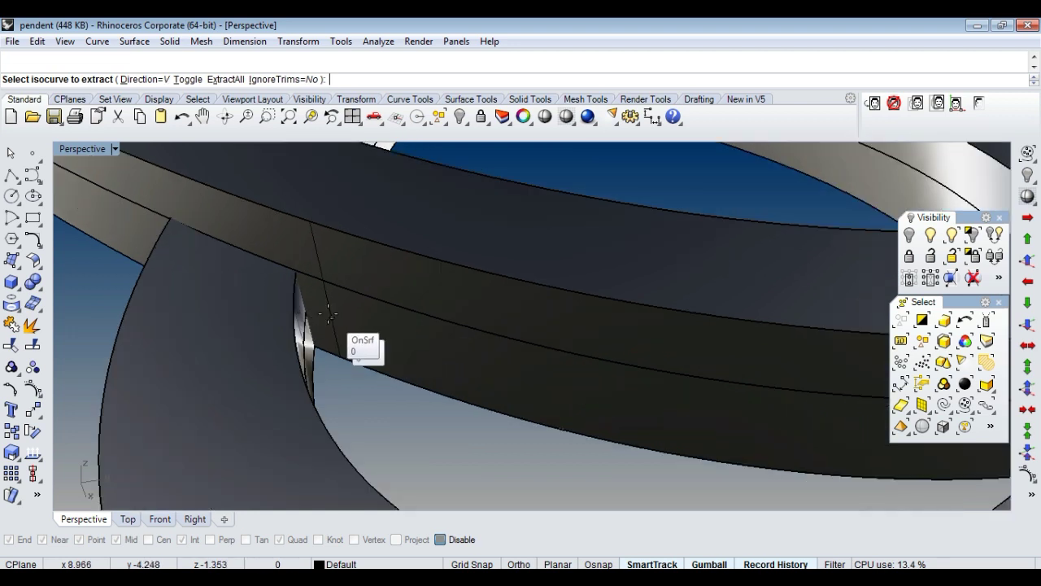
{"action": "left_click", "coordinate": [305, 302]}
{"action": "scroll", "coordinate": [337, 325], "scroll_direction": "down", "scroll_amount": 3}
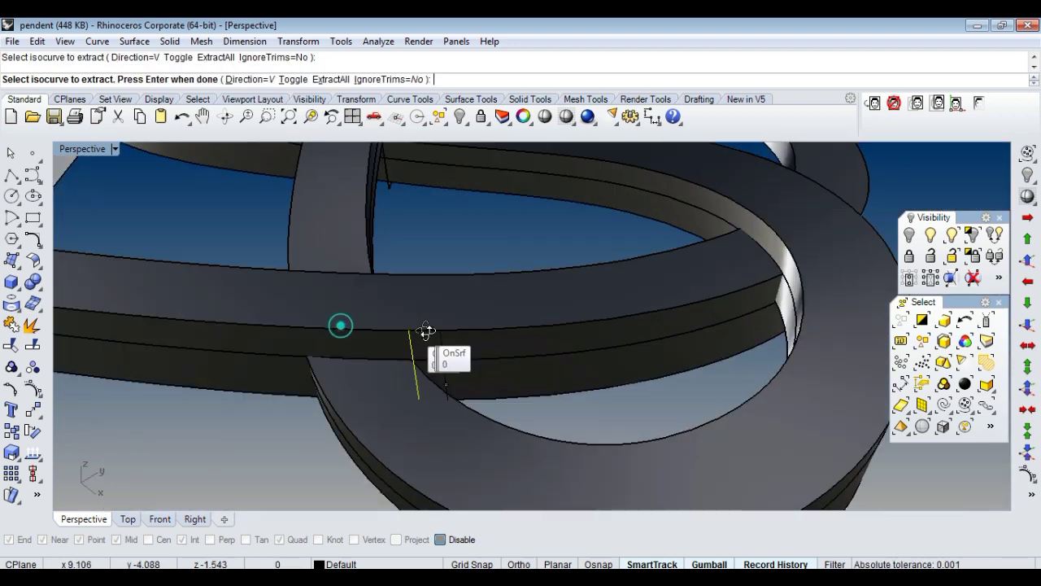
{"action": "right_click_drag", "start_coordinate": [337, 325], "coordinate": [780, 283]}
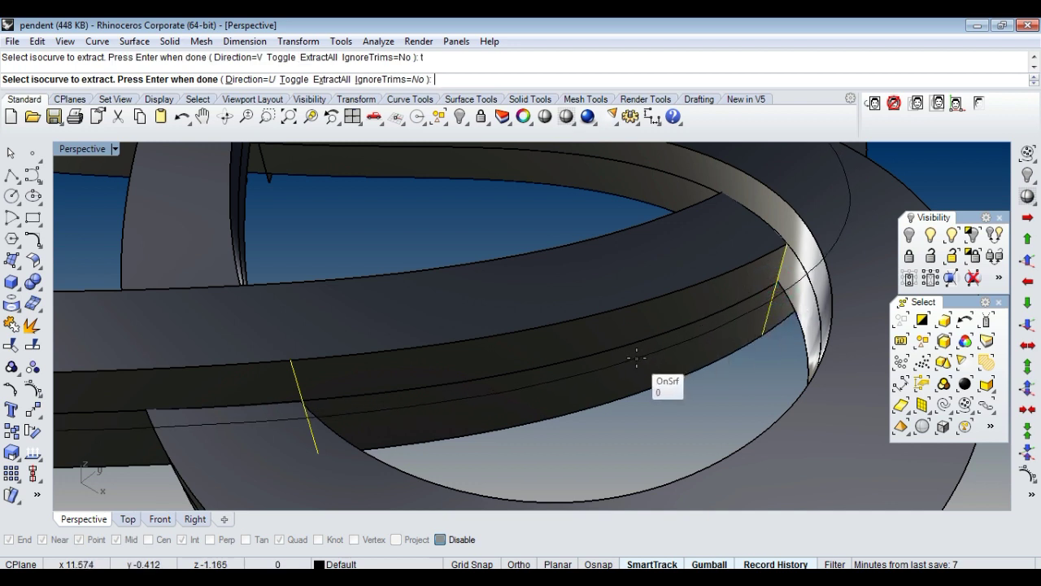
{"action": "left_click", "coordinate": [635, 356]}
{"action": "key", "text": "Return"}
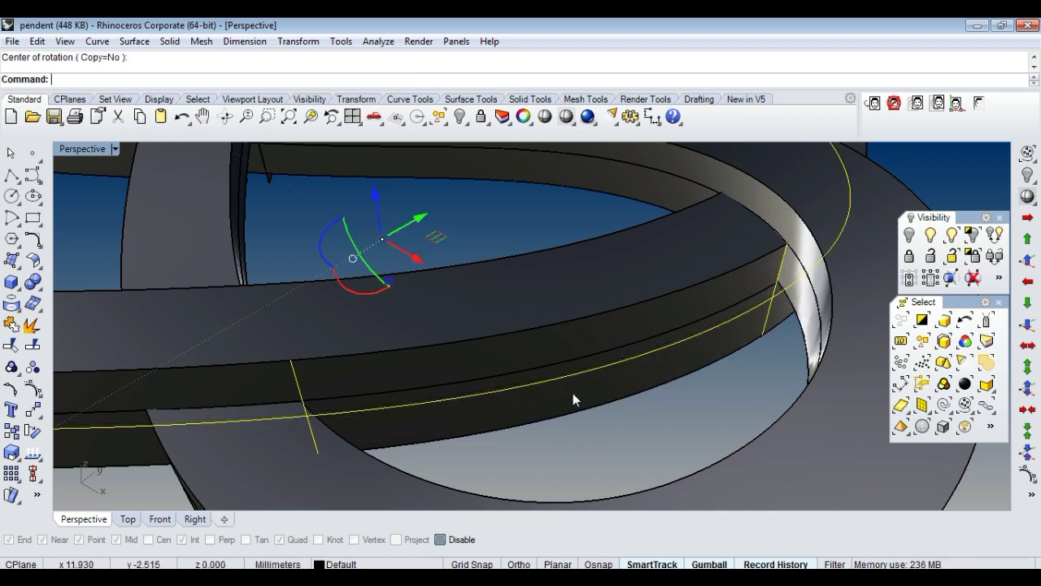
{"action": "key", "text": "Delete"}
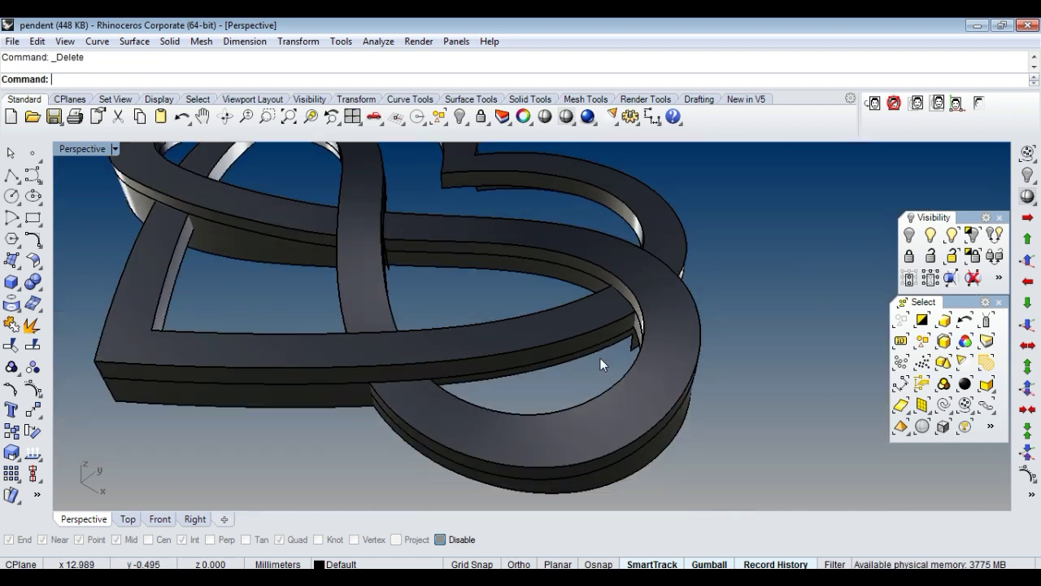
{"action": "scroll", "coordinate": [600, 358], "scroll_direction": "down", "scroll_amount": 3}
Thicken the heart's side wall into a 0.8 mm solid with OffsetSrf, Solid=Yes.
{"action": "right_click_drag", "start_coordinate": [623, 324], "coordinate": [577, 336]}
{"action": "scroll", "coordinate": [577, 337], "scroll_direction": "up", "scroll_amount": 3}
{"action": "left_click", "coordinate": [589, 338]}
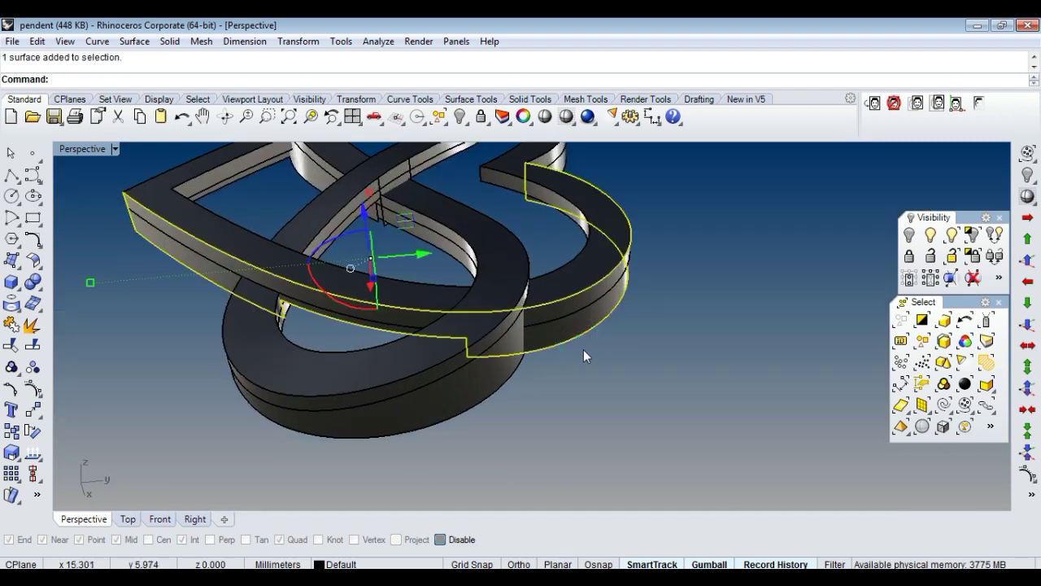
{"action": "type", "text": "OffsetSrf"}
{"action": "key", "text": "Return"}
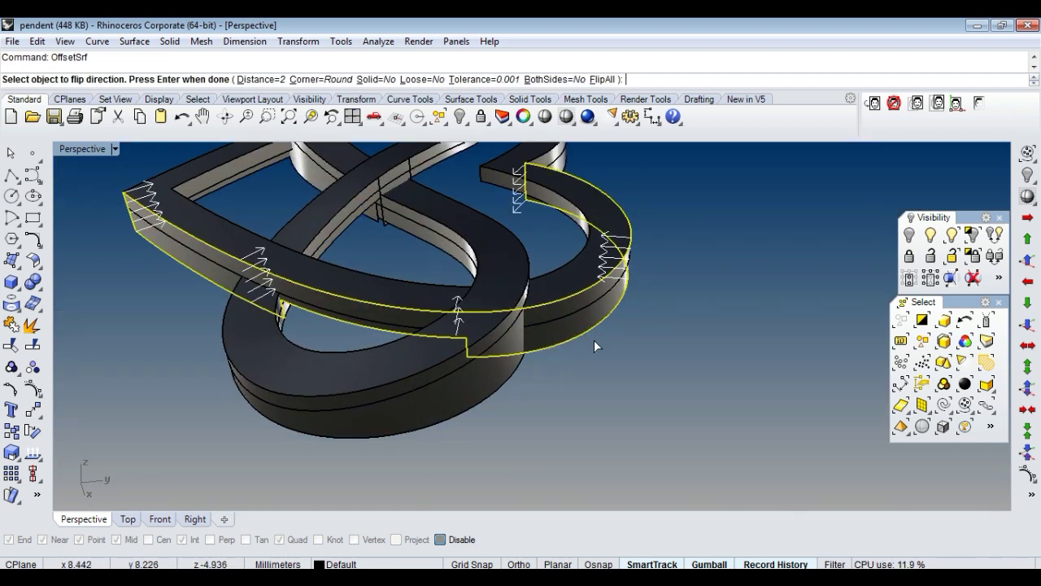
{"action": "type", "text": "s"}
{"action": "key", "text": "Return"}
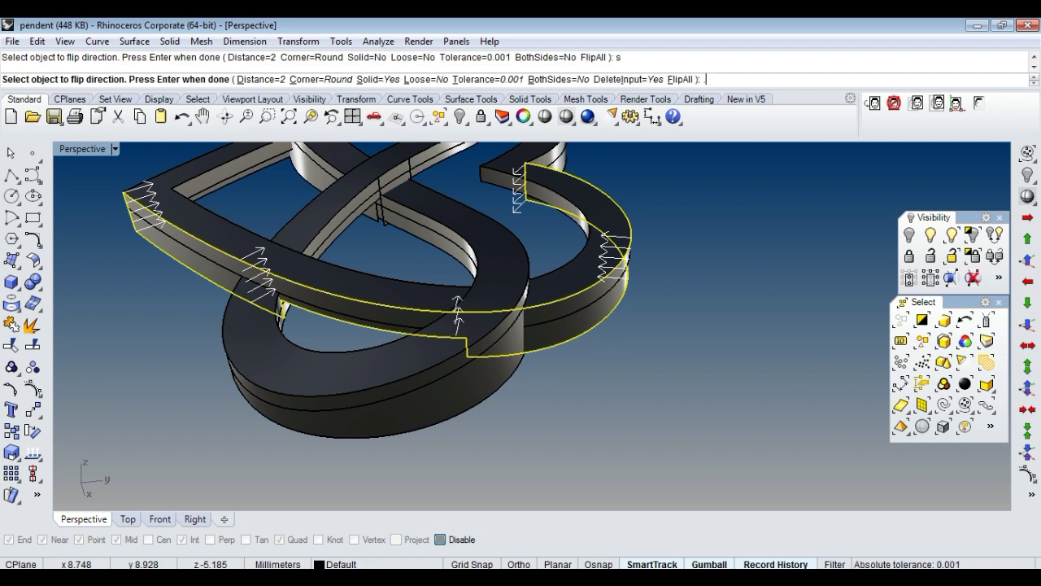
{"action": "key", "text": "Return"}
{"action": "scroll", "coordinate": [593, 336], "scroll_direction": "down", "scroll_amount": 5}
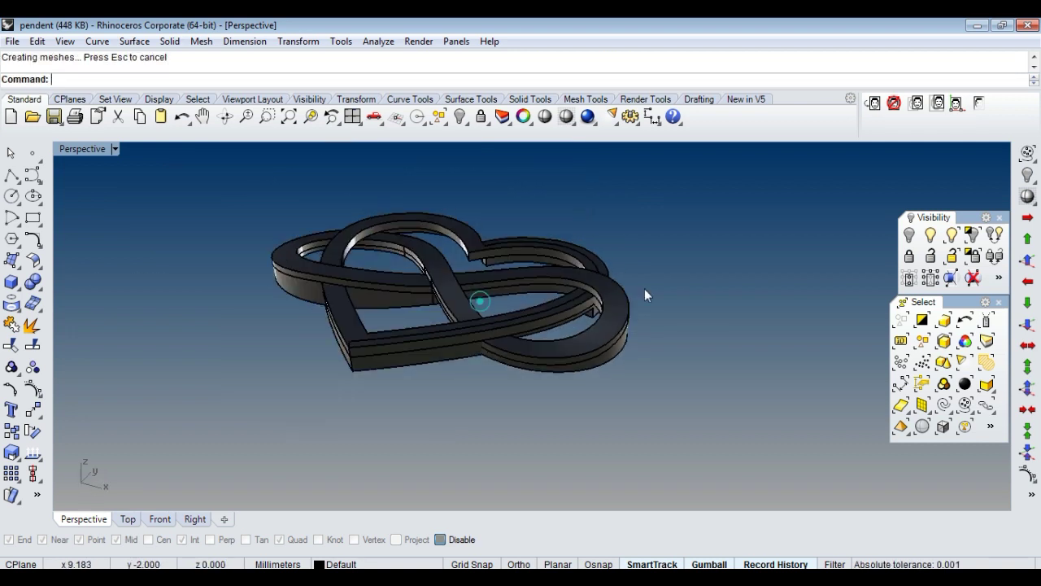
{"action": "scroll", "coordinate": [562, 347], "scroll_direction": "down", "scroll_amount": 2}
{"action": "scroll", "coordinate": [537, 337], "scroll_direction": "up", "scroll_amount": 3}
Offset the heart's left lobe wall into a 0.8 mm solid.
{"action": "left_click", "coordinate": [511, 329]}
{"action": "key", "text": "Return"}
{"action": "scroll", "coordinate": [511, 328], "scroll_direction": "up", "scroll_amount": 2}
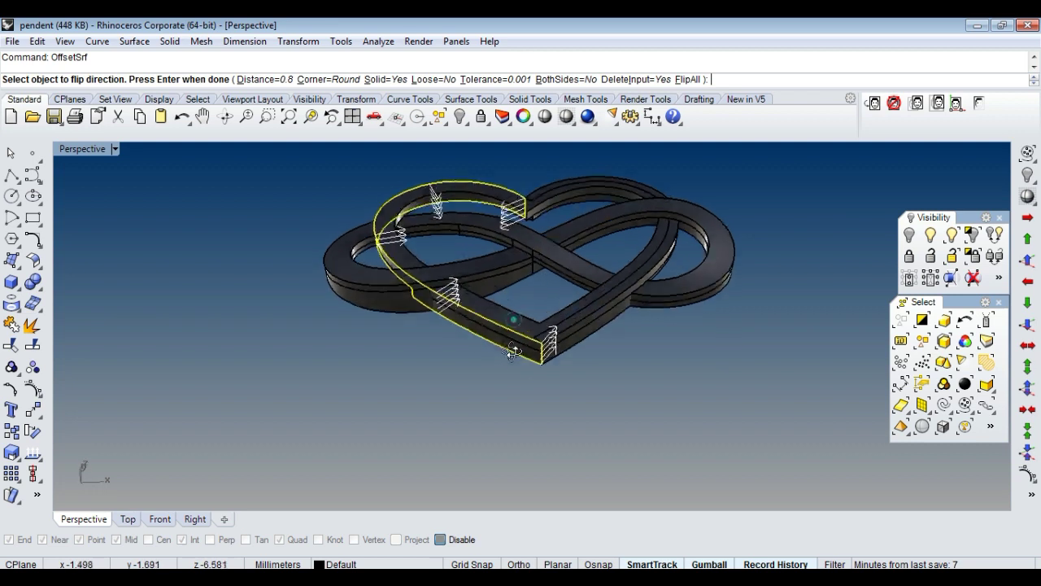
{"action": "scroll", "coordinate": [520, 348], "scroll_direction": "up", "scroll_amount": 2}
{"action": "key", "text": "Return"}
{"action": "left_click", "coordinate": [628, 331]}
{"action": "scroll", "coordinate": [602, 335], "scroll_direction": "up", "scroll_amount": 2}
{"action": "left_click", "coordinate": [602, 336]}
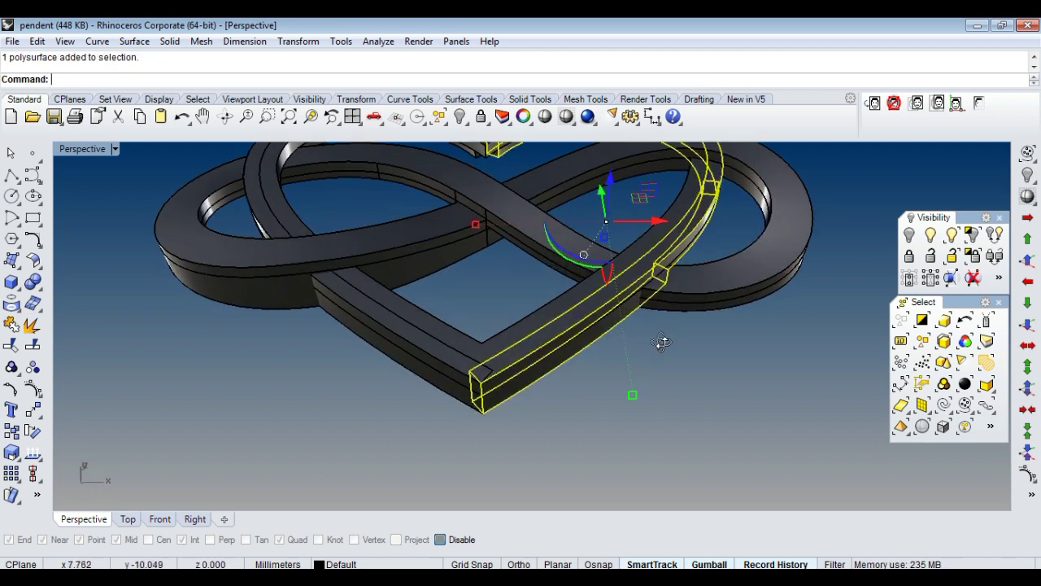
{"action": "scroll", "coordinate": [610, 365], "scroll_direction": "down", "scroll_amount": 2}
{"action": "key", "text": "Escape"}
{"action": "scroll", "coordinate": [716, 321], "scroll_direction": "up", "scroll_amount": 3}
{"action": "scroll", "coordinate": [697, 303], "scroll_direction": "up", "scroll_amount": 4}
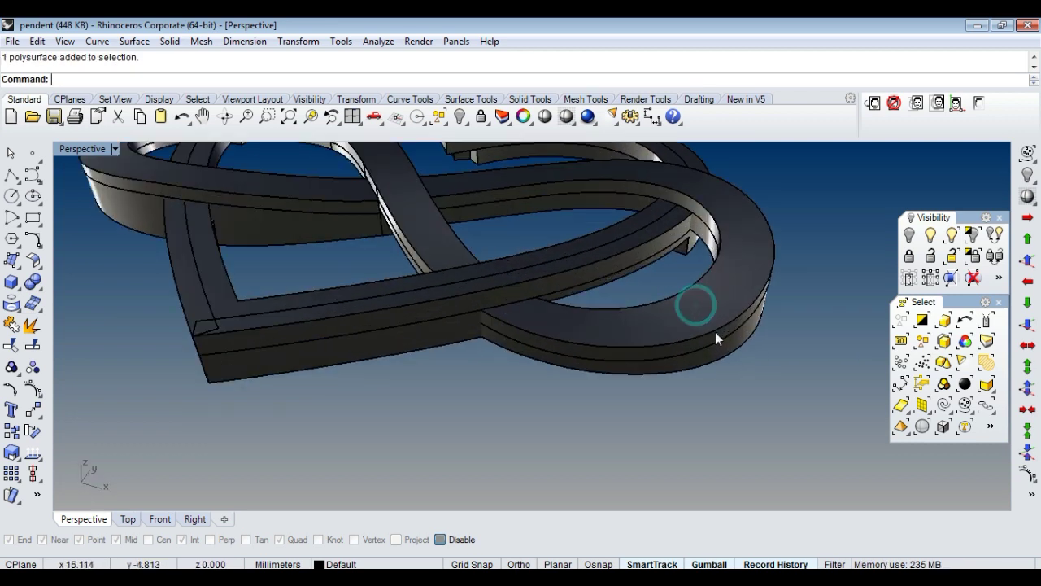
Offset the right lobe's outer side face and the left lobe face into solids.
{"action": "left_click", "coordinate": [716, 352], "text": "ctrl+shift"}
{"action": "key", "text": "Return"}
{"action": "key", "text": "Return"}
{"action": "scroll", "coordinate": [742, 353], "scroll_direction": "down", "scroll_amount": 3}
{"action": "right_click_drag", "start_coordinate": [742, 353], "coordinate": [627, 337]}
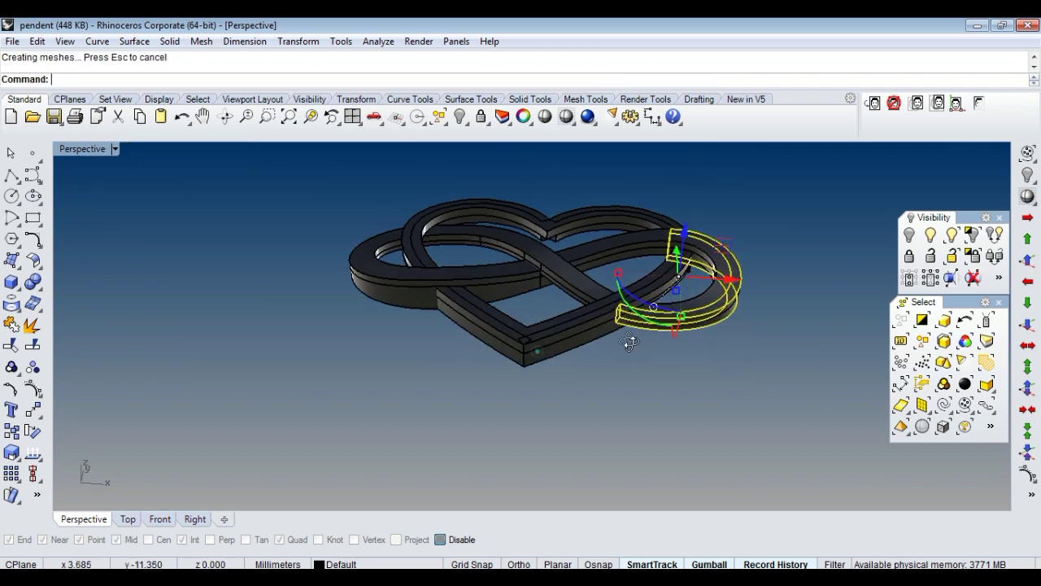
{"action": "scroll", "coordinate": [391, 327], "scroll_direction": "up", "scroll_amount": 1}
{"action": "left_click", "coordinate": [391, 327], "text": "ctrl+shift"}
{"action": "key", "text": "Return"}
{"action": "mouse_move", "coordinate": [363, 320]}
{"action": "right_mouse_down"}
{"action": "mouse_move", "coordinate": [476, 356]}
{"action": "mouse_move", "coordinate": [569, 358]}
{"action": "right_mouse_up"}
{"action": "scroll", "coordinate": [475, 356], "scroll_direction": "down", "scroll_amount": 2}
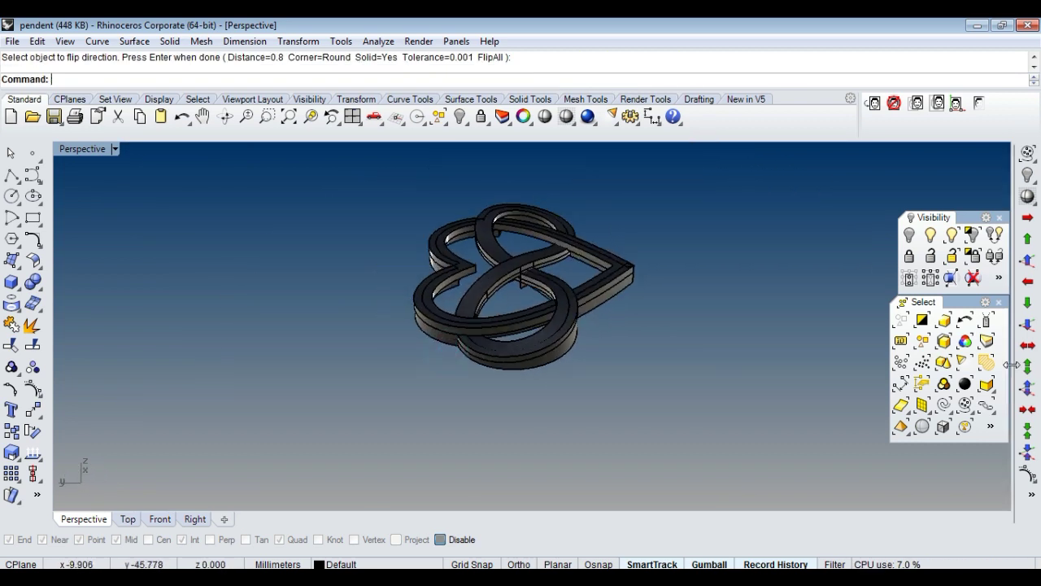
Thicken the band strips into 0.8 mm solids.
{"action": "left_click", "coordinate": [901, 405]}
{"action": "scroll", "coordinate": [593, 280], "scroll_direction": "up", "scroll_amount": 2}
{"action": "scroll", "coordinate": [592, 281], "scroll_direction": "up", "scroll_amount": 2}
{"action": "scroll", "coordinate": [614, 290], "scroll_direction": "up", "scroll_amount": 2}
{"action": "left_click", "coordinate": [606, 299]}
{"action": "right_click_drag", "start_coordinate": [606, 300], "coordinate": [453, 266]}
{"action": "key", "text": "Return"}
{"action": "key", "text": "Return"}
{"action": "left_click", "coordinate": [456, 259]}
Offset the long infinity strip, then undo it to keep it as a surface.
{"action": "key", "text": "Return"}
{"action": "key", "text": "Return"}
{"action": "mouse_move", "coordinate": [580, 258]}
{"action": "right_mouse_down"}
{"action": "mouse_move", "coordinate": [361, 251]}
{"action": "mouse_move", "coordinate": [519, 282]}
{"action": "right_mouse_up"}
{"action": "left_click", "coordinate": [360, 274]}
{"action": "key", "text": "Return"}
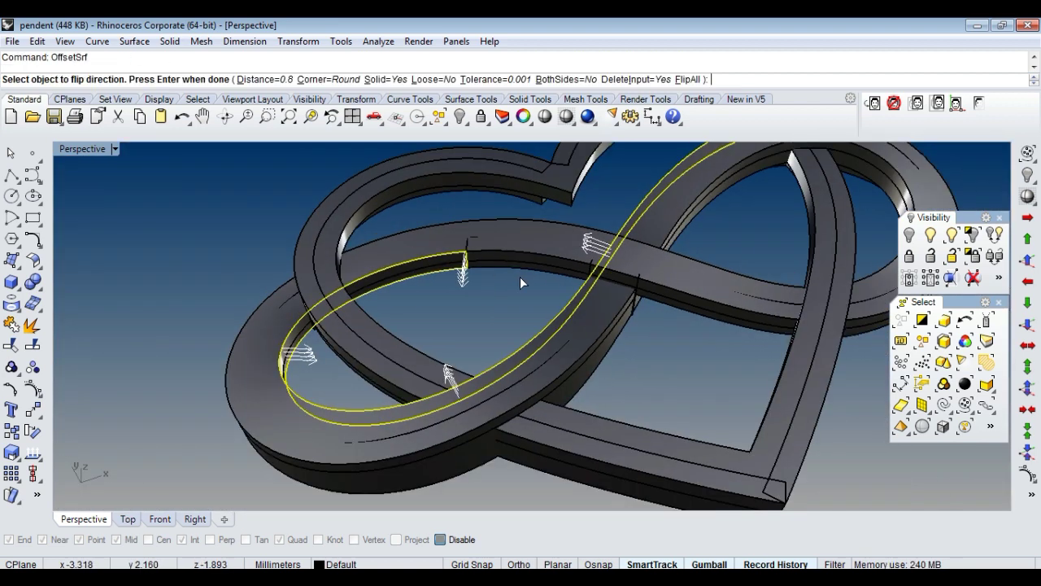
{"action": "scroll", "coordinate": [519, 277], "scroll_direction": "down", "scroll_amount": 3}
{"action": "key", "text": "Return"}
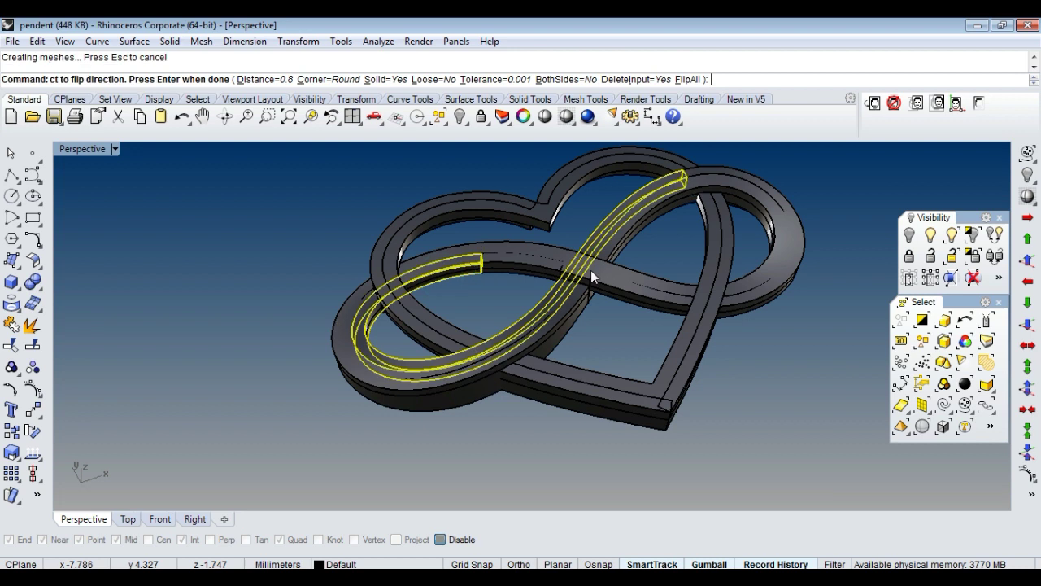
{"action": "right_click_drag", "start_coordinate": [636, 255], "coordinate": [398, 272]}
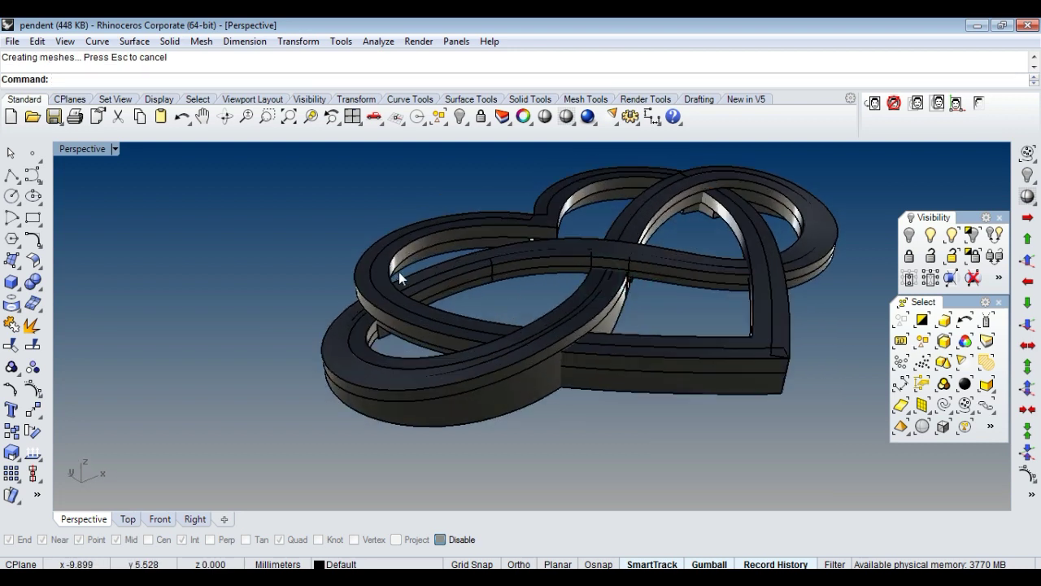
{"action": "scroll", "coordinate": [484, 274], "scroll_direction": "up", "scroll_amount": 3}
{"action": "scroll", "coordinate": [448, 281], "scroll_direction": "up", "scroll_amount": 3}
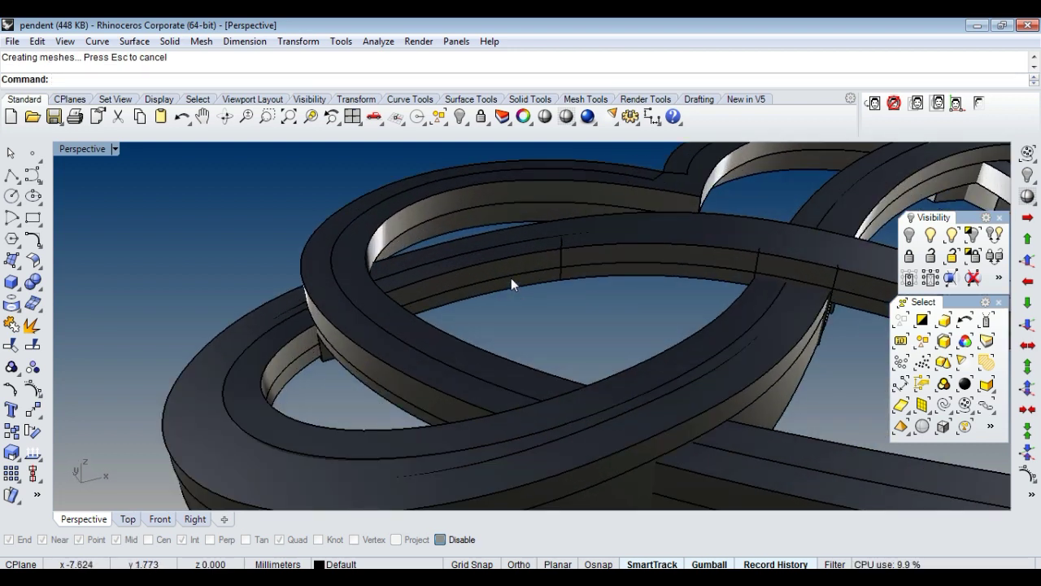
{"action": "scroll", "coordinate": [496, 256], "scroll_direction": "down", "scroll_amount": 3}
{"action": "key", "text": "ctrl+z"}
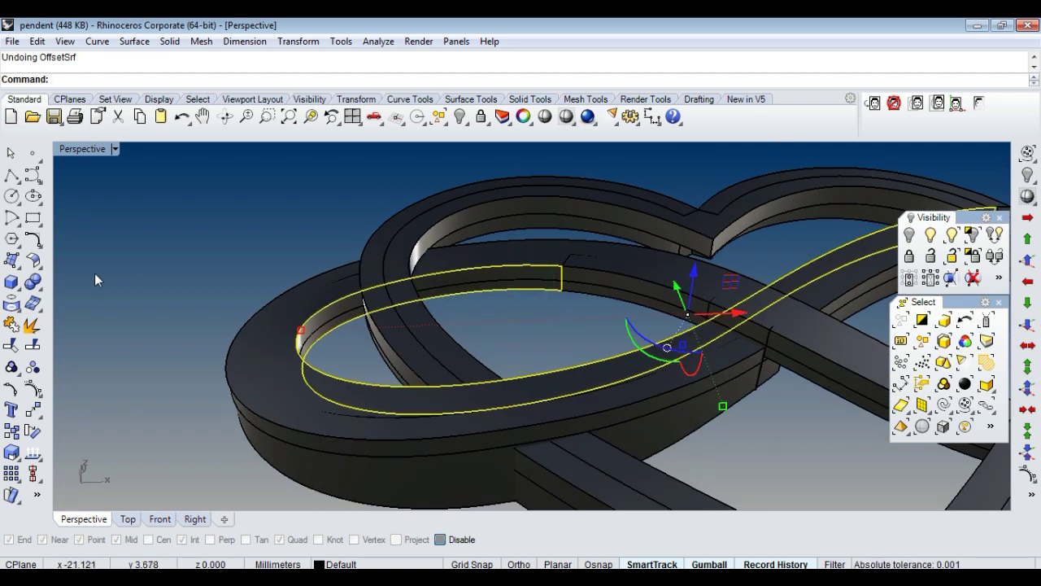
Split the band strip at an isocurve and delete the unwanted piece.
{"action": "right_click", "coordinate": [33, 346]}
{"action": "scroll", "coordinate": [557, 298], "scroll_direction": "up", "scroll_amount": 2}
{"action": "scroll", "coordinate": [523, 277], "scroll_direction": "up", "scroll_amount": 2}
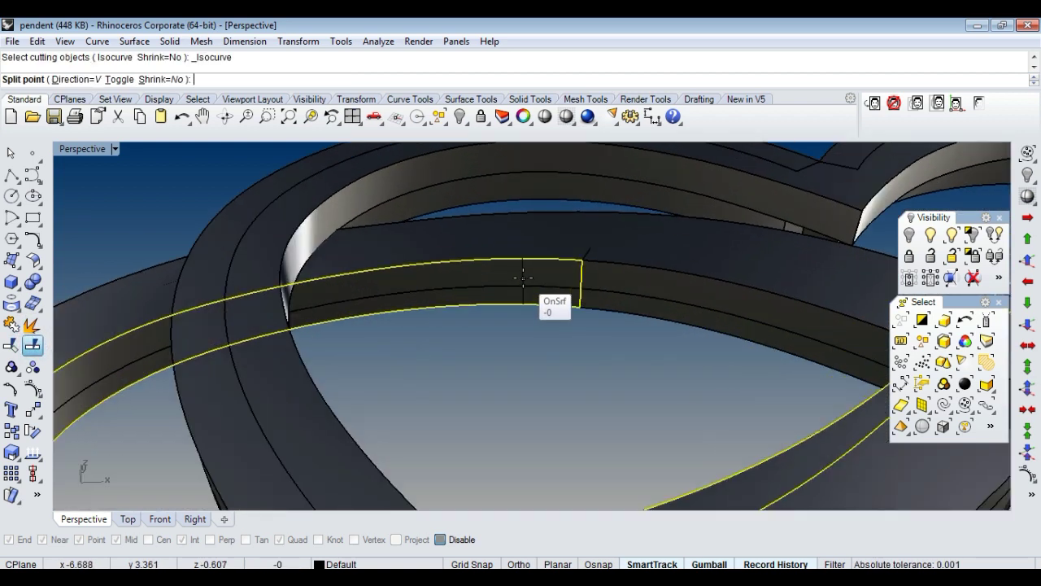
{"action": "left_click", "coordinate": [504, 275]}
{"action": "left_click", "coordinate": [492, 299], "text": "ctrl"}
{"action": "key", "text": "Delete"}
Run OffsetSrf on the remaining band strip to make it solid.
{"action": "left_click", "coordinate": [496, 305]}
{"action": "type", "text": "oo"}
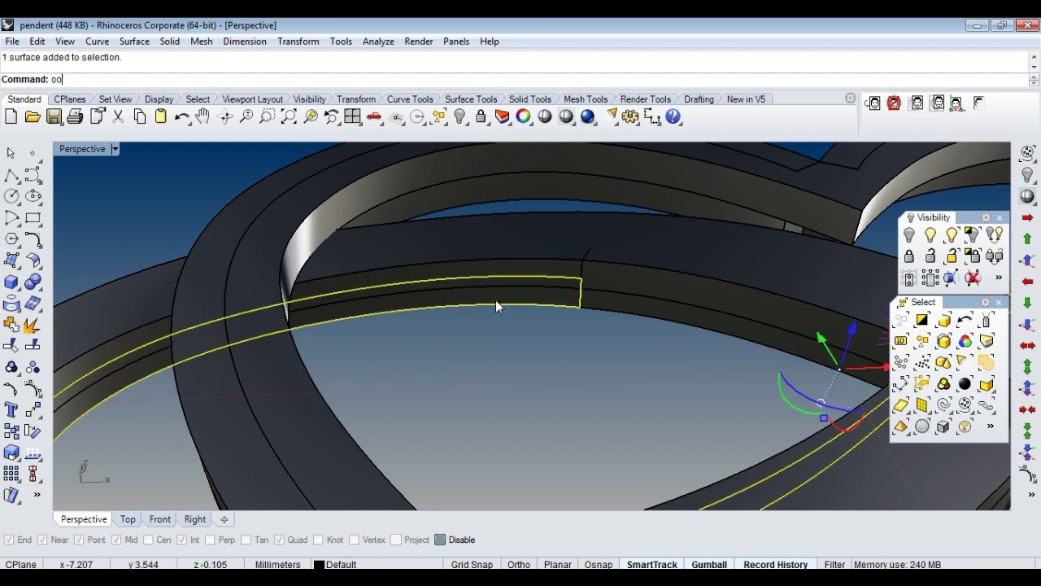
{"action": "type", "text": "ffsetsrf"}
{"action": "key", "text": "Return"}
{"action": "key", "text": "Return"}
{"action": "key", "text": "Escape"}
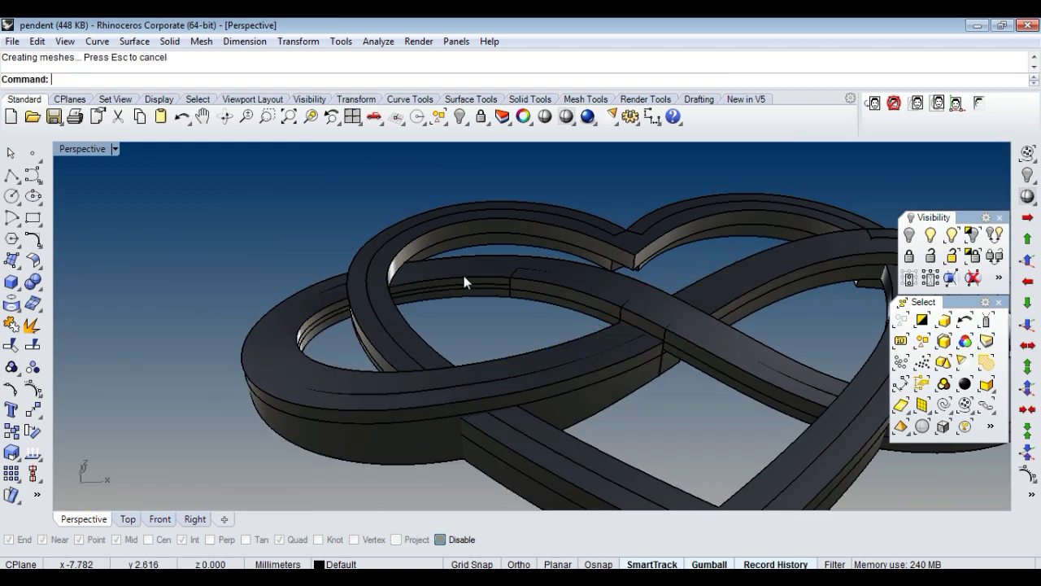
Thicken the short crossing strip into a solid with OffsetSrf.
{"action": "left_click", "coordinate": [901, 405]}
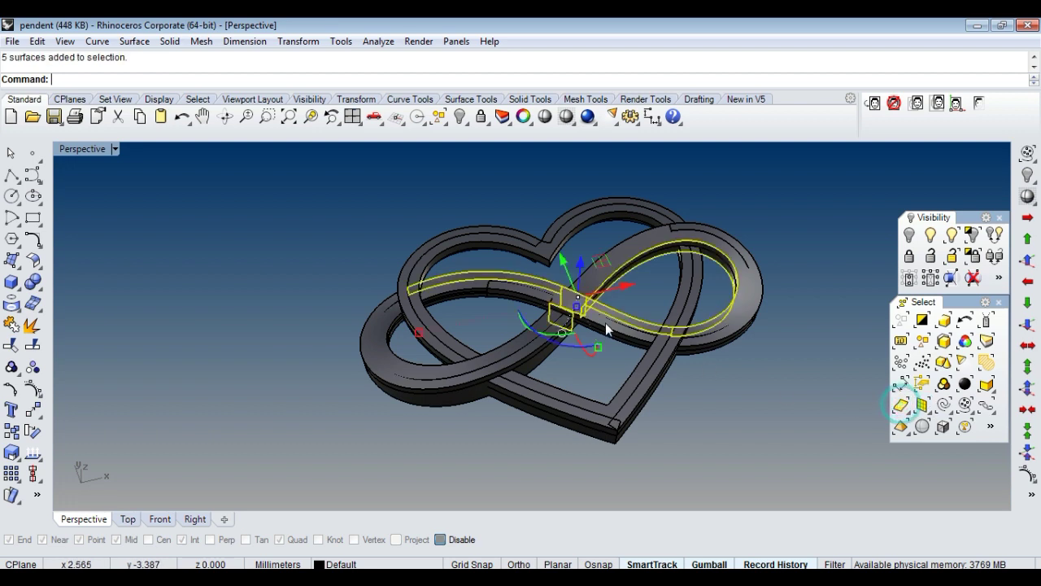
{"action": "scroll", "coordinate": [583, 329], "scroll_direction": "up", "scroll_amount": 3}
{"action": "scroll", "coordinate": [583, 329], "scroll_direction": "up", "scroll_amount": 3}
{"action": "key", "text": "Escape"}
{"action": "scroll", "coordinate": [582, 328], "scroll_direction": "up", "scroll_amount": 2}
{"action": "left_click", "coordinate": [567, 328]}
{"action": "key", "text": "Escape"}
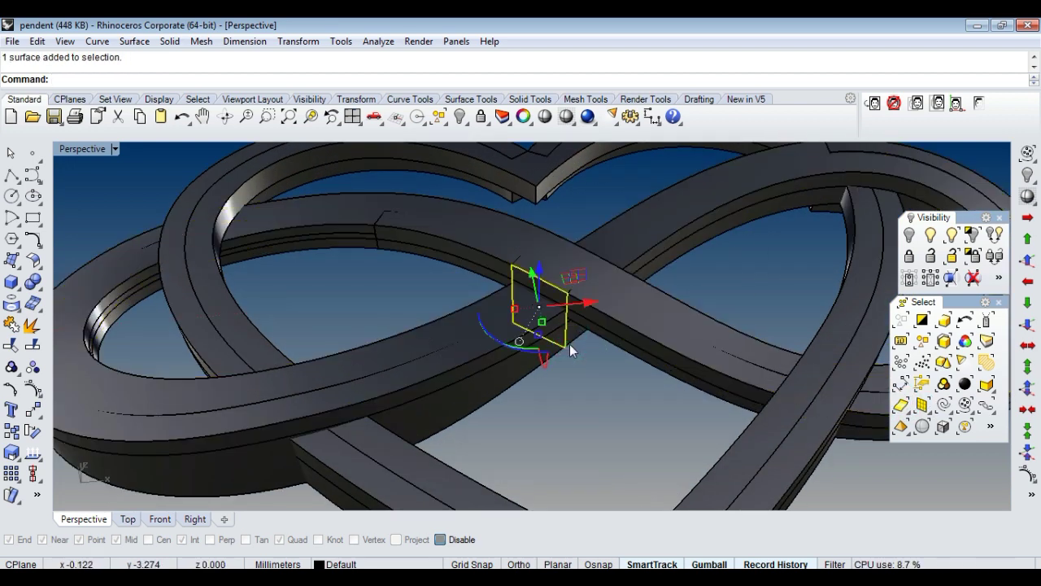
{"action": "type", "text": "OffsetSrf"}
{"action": "key", "text": "Return"}
{"action": "key", "text": "Return"}
{"action": "scroll", "coordinate": [550, 311], "scroll_direction": "down", "scroll_amount": 4}
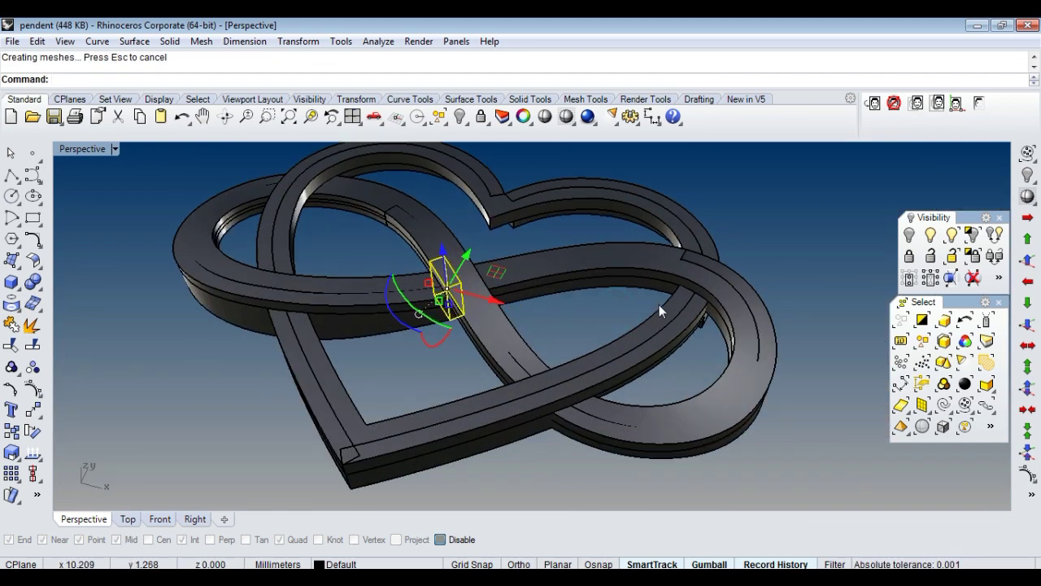
Split the band surface on the right loop at a chosen point.
{"action": "left_click", "coordinate": [603, 290]}
{"action": "right_click_drag", "start_coordinate": [660, 296], "coordinate": [723, 273]}
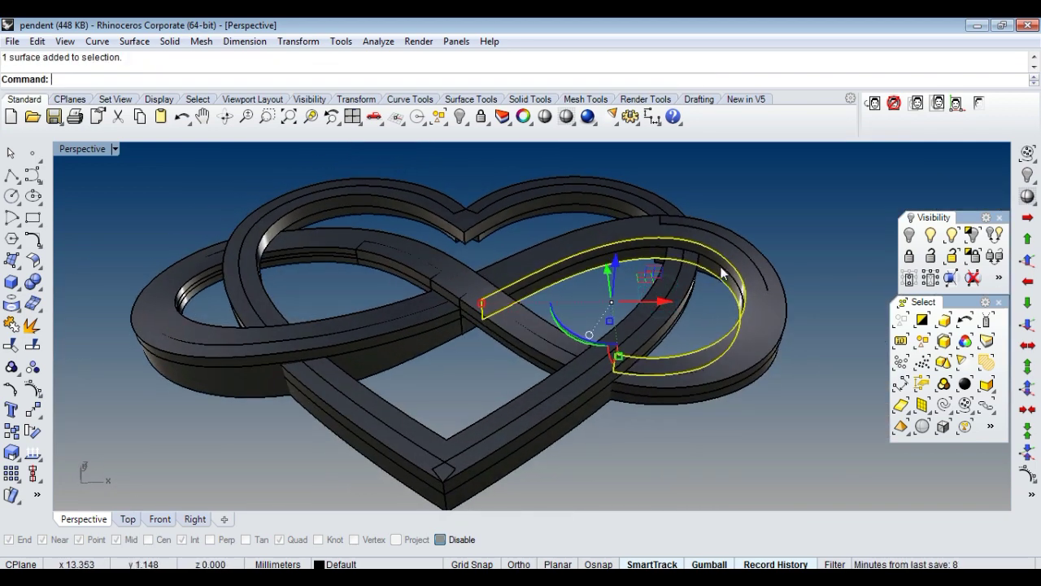
{"action": "scroll", "coordinate": [723, 273], "scroll_direction": "up", "scroll_amount": 2}
{"action": "right_click", "coordinate": [36, 345]}
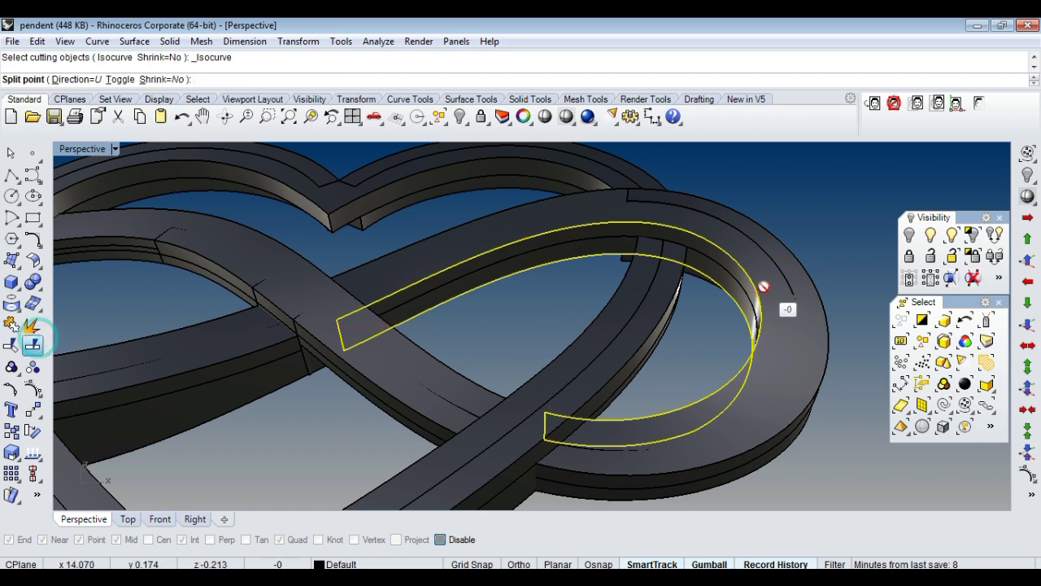
{"action": "scroll", "coordinate": [733, 280], "scroll_direction": "up", "scroll_amount": 3}
{"action": "left_click", "coordinate": [733, 281]}
{"action": "key", "text": "Return"}
Offset the split right-loop band piece to thicken it.
{"action": "left_click", "coordinate": [713, 299]}
{"action": "type", "text": "offsetsrf"}
{"action": "key", "text": "Return"}
{"action": "key", "text": "Return"}
{"action": "scroll", "coordinate": [713, 303], "scroll_direction": "down", "scroll_amount": 3}
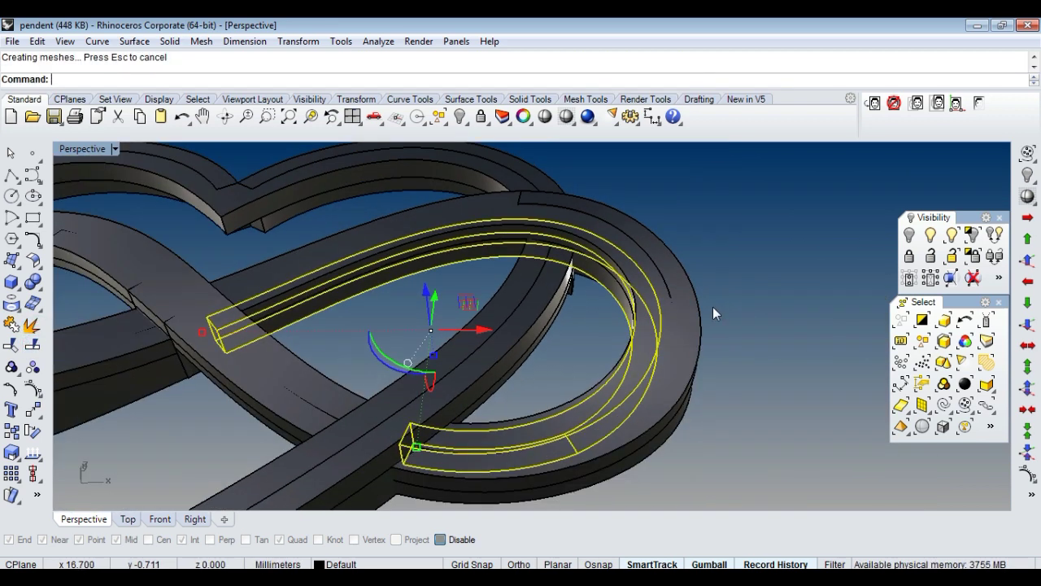
{"action": "right_click_drag", "start_coordinate": [712, 306], "coordinate": [770, 281]}
Offset all the loose band surfaces, choosing the offset direction, to make them solid.
{"action": "left_click", "coordinate": [901, 405]}
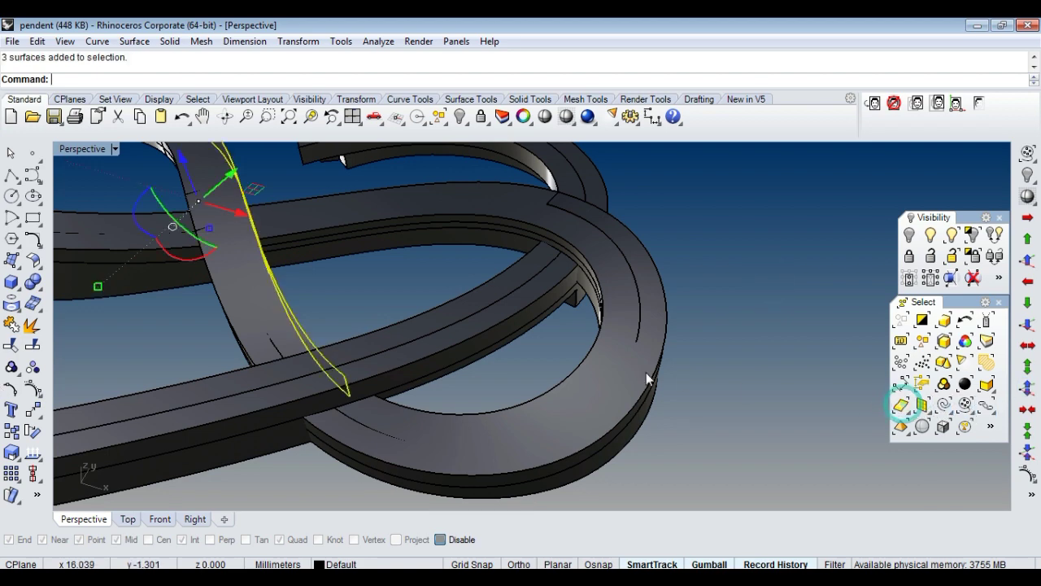
{"action": "scroll", "coordinate": [655, 370], "scroll_direction": "down", "scroll_amount": 5}
{"action": "right_click_drag", "start_coordinate": [657, 369], "coordinate": [602, 288]}
{"action": "scroll", "coordinate": [614, 337], "scroll_direction": "up", "scroll_amount": 3}
{"action": "scroll", "coordinate": [613, 337], "scroll_direction": "up", "scroll_amount": 2}
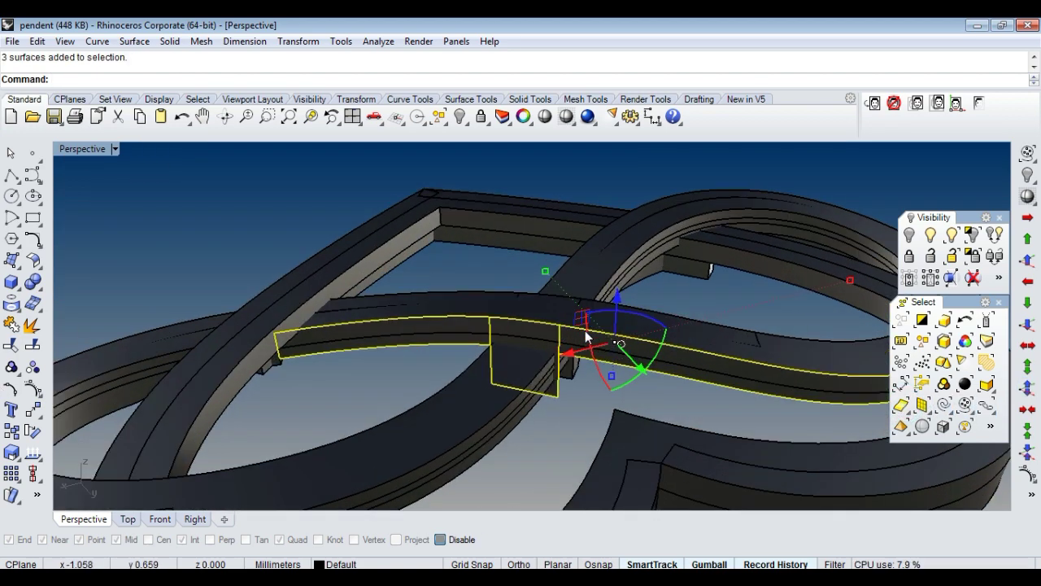
{"action": "scroll", "coordinate": [504, 351], "scroll_direction": "down", "scroll_amount": 3}
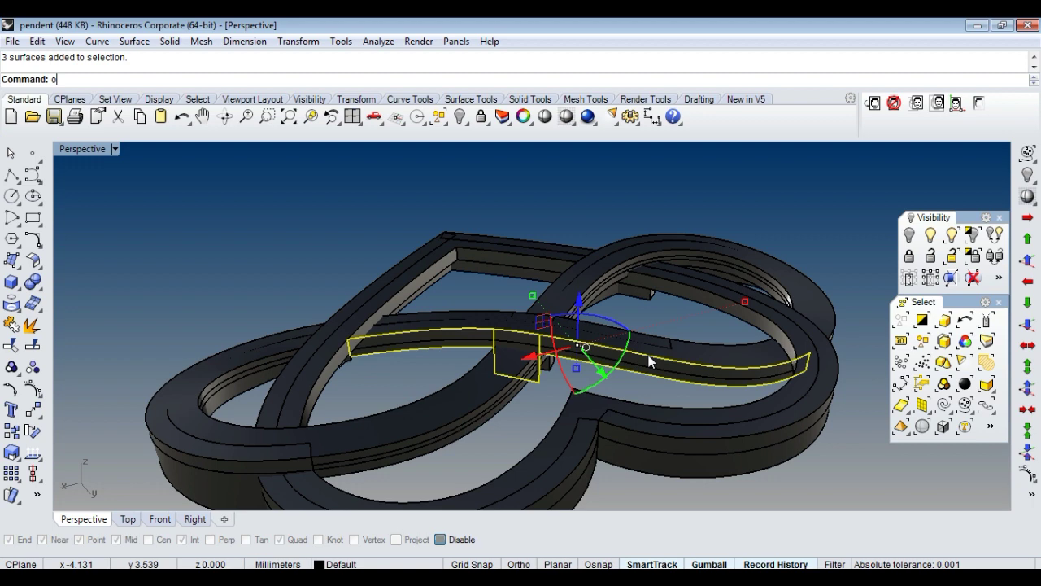
{"action": "key", "text": "Return"}
{"action": "left_click", "coordinate": [514, 358]}
{"action": "key", "text": "Return"}
Check the result and undo the last surface offset.
{"action": "left_click", "coordinate": [632, 235]}
{"action": "mouse_move", "coordinate": [632, 235]}
{"action": "right_mouse_down"}
{"action": "mouse_move", "coordinate": [567, 327]}
{"action": "mouse_move", "coordinate": [578, 342]}
{"action": "right_mouse_up"}
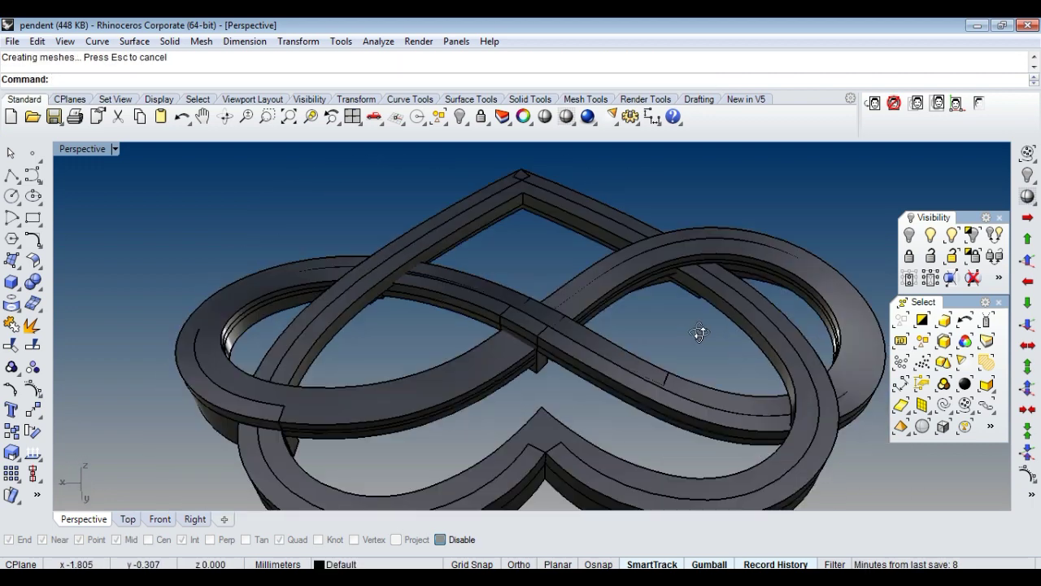
{"action": "key", "text": "ctrl+z"}
{"action": "right_click_drag", "start_coordinate": [468, 330], "coordinate": [501, 284]}
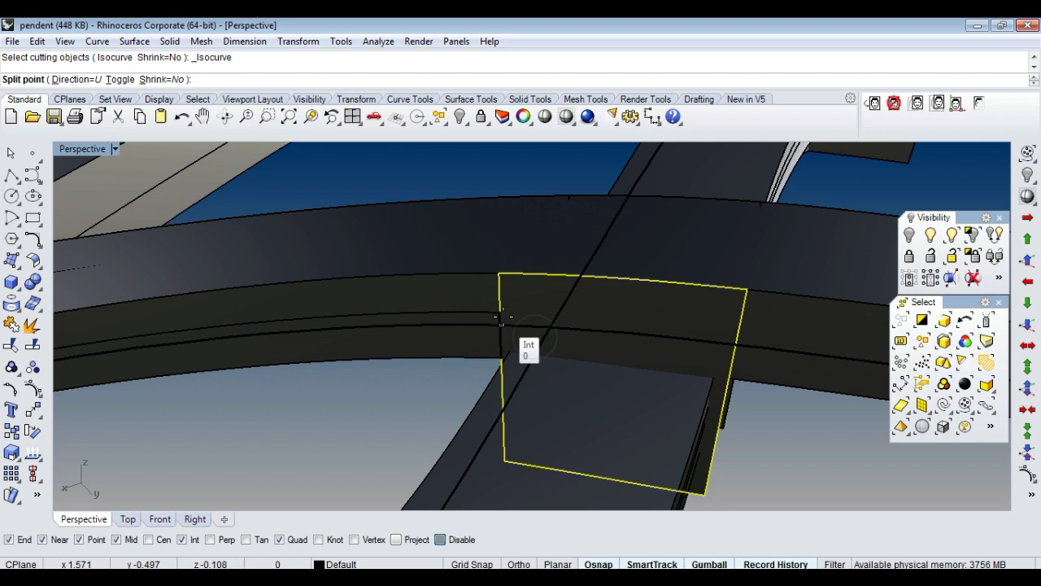
Split the strip at two points near the crossing.
{"action": "left_click", "coordinate": [500, 317]}
{"action": "key", "text": "Return"}
{"action": "left_click", "coordinate": [521, 345], "text": "ctrl"}
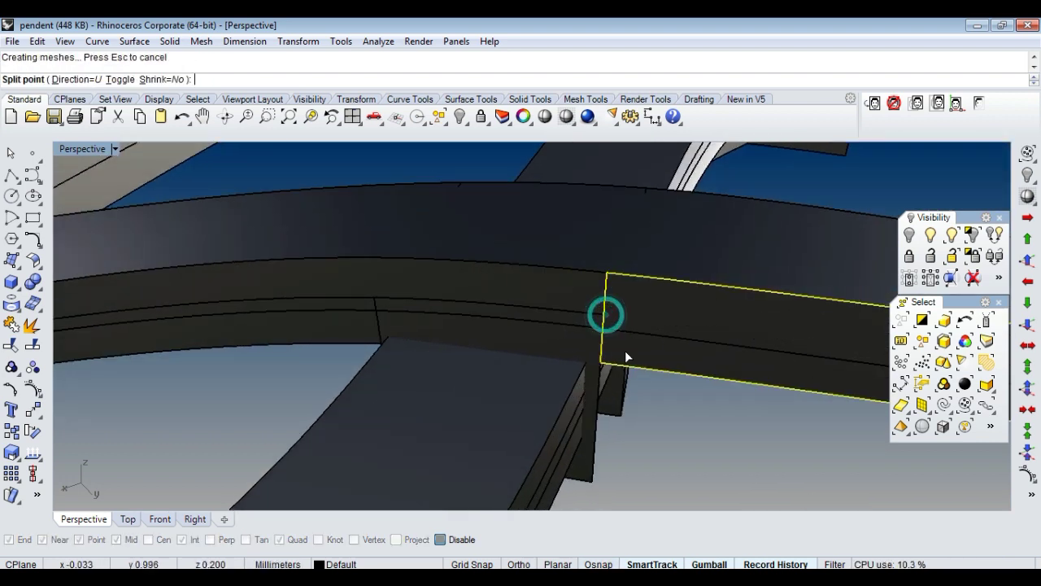
{"action": "left_click", "coordinate": [627, 356]}
{"action": "key", "text": "Return"}
{"action": "left_click", "coordinate": [640, 367], "text": "ctrl"}
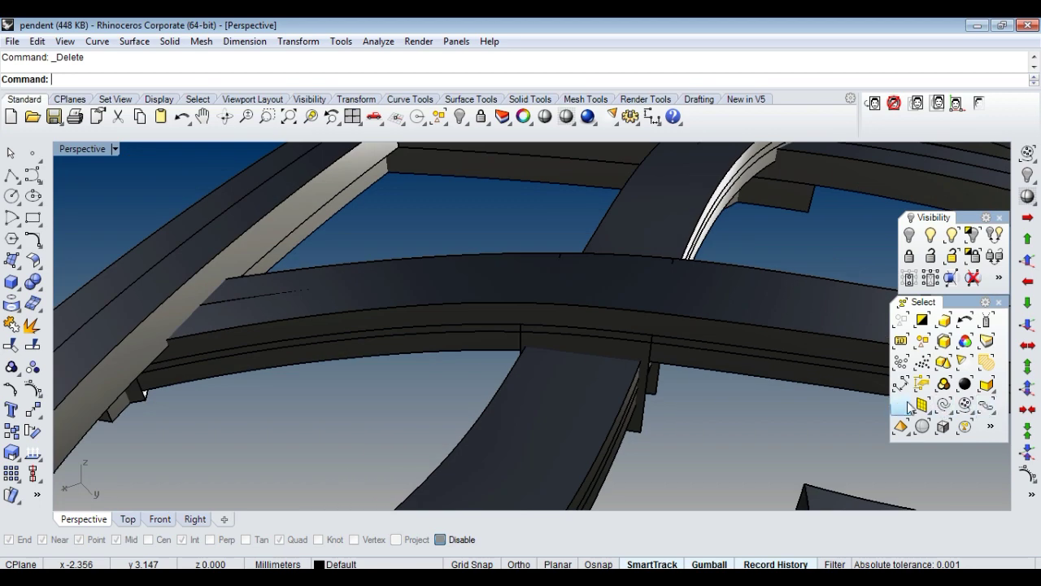
Offset the split band piece into a 0.8 mm solid strip.
{"action": "left_click", "coordinate": [901, 405]}
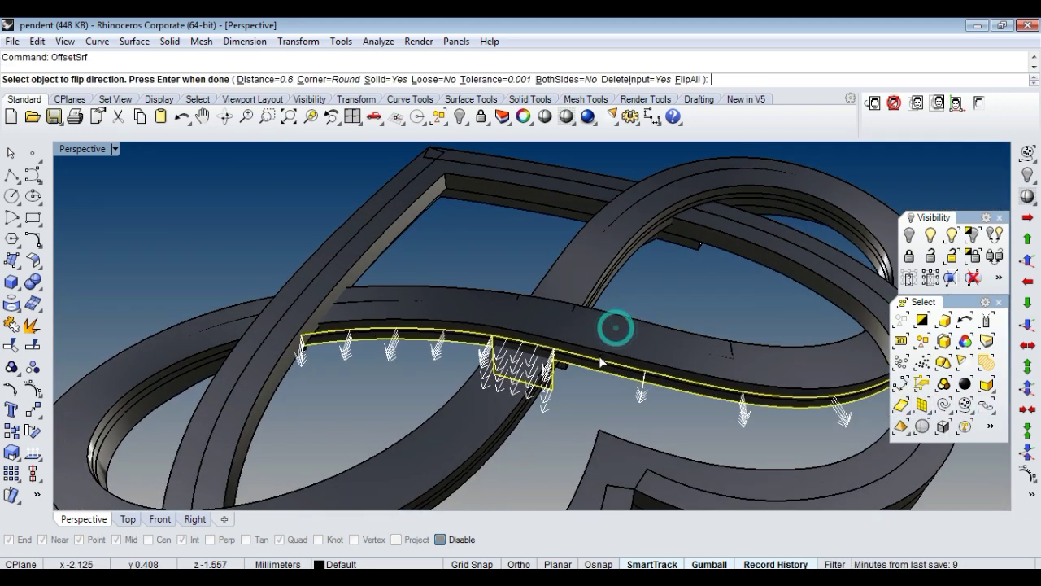
{"action": "key", "text": "Return"}
{"action": "mouse_move", "coordinate": [604, 368]}
{"action": "right_mouse_down"}
{"action": "mouse_move", "coordinate": [493, 368]}
{"action": "mouse_move", "coordinate": [734, 360]}
{"action": "mouse_move", "coordinate": [588, 345]}
{"action": "mouse_move", "coordinate": [547, 200]}
{"action": "mouse_move", "coordinate": [539, 267]}
{"action": "right_mouse_up"}
In shaded display, loft a surface between the two edges of the heart frame gap.
{"action": "left_click", "coordinate": [545, 116]}
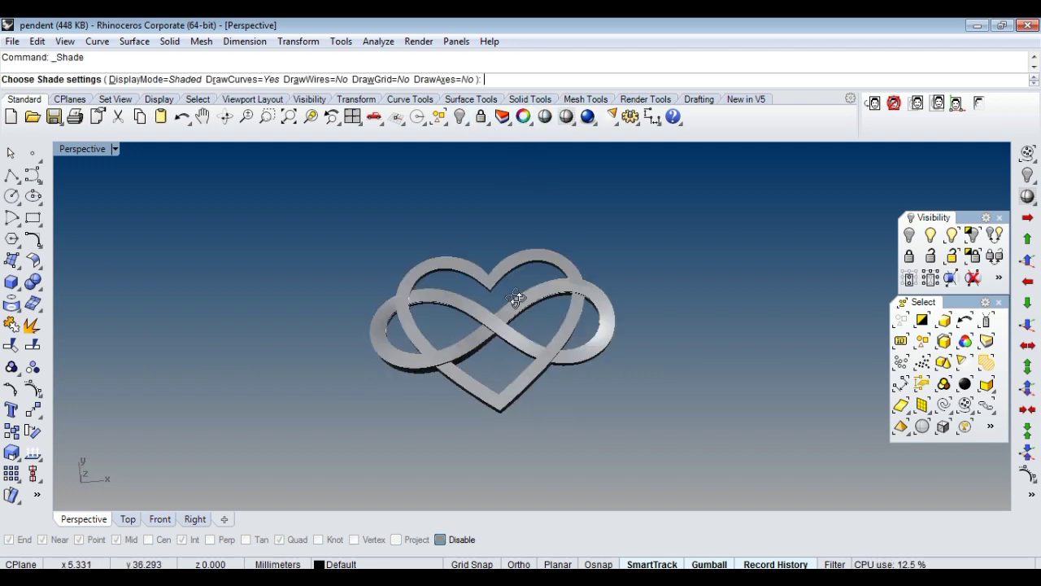
{"action": "mouse_move", "coordinate": [472, 306]}
{"action": "right_mouse_down"}
{"action": "mouse_move", "coordinate": [500, 380]}
{"action": "mouse_move", "coordinate": [511, 302]}
{"action": "mouse_move", "coordinate": [548, 262]}
{"action": "mouse_move", "coordinate": [607, 251]}
{"action": "mouse_move", "coordinate": [503, 307]}
{"action": "right_mouse_up"}
{"action": "scroll", "coordinate": [537, 277], "scroll_direction": "down", "scroll_amount": 5}
{"action": "scroll", "coordinate": [565, 246], "scroll_direction": "up", "scroll_amount": 4}
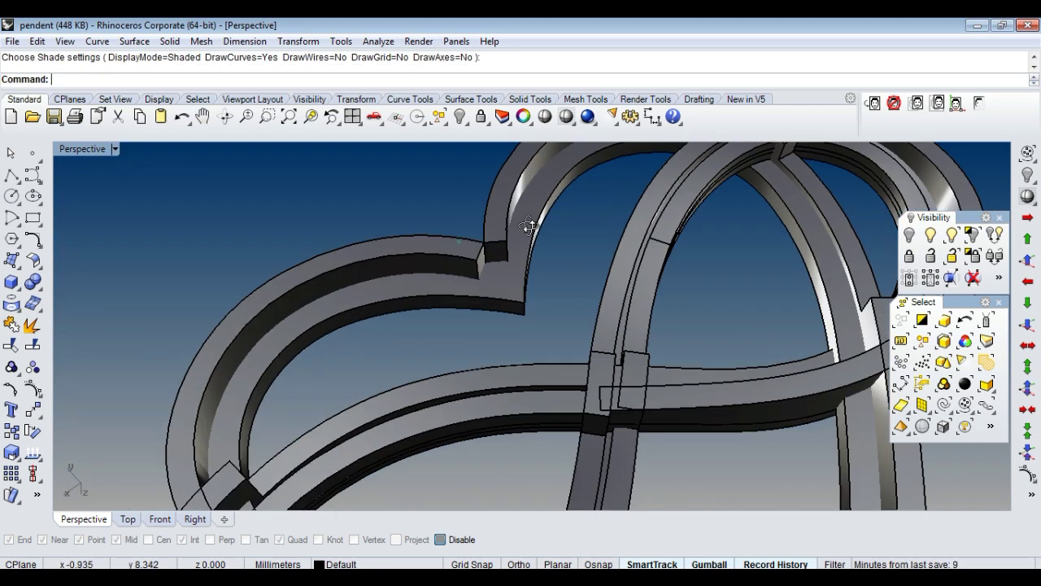
{"action": "scroll", "coordinate": [536, 256], "scroll_direction": "up", "scroll_amount": 4}
{"action": "scroll", "coordinate": [517, 263], "scroll_direction": "up", "scroll_amount": 4}
{"action": "type", "text": "Loft"}
{"action": "key", "text": "Return"}
{"action": "left_click", "coordinate": [469, 272]}
{"action": "left_click", "coordinate": [571, 261]}
{"action": "key", "text": "Return"}
Extract the face with ExtractSrf and join the lofted face into the frame.
{"action": "key", "text": "Return"}
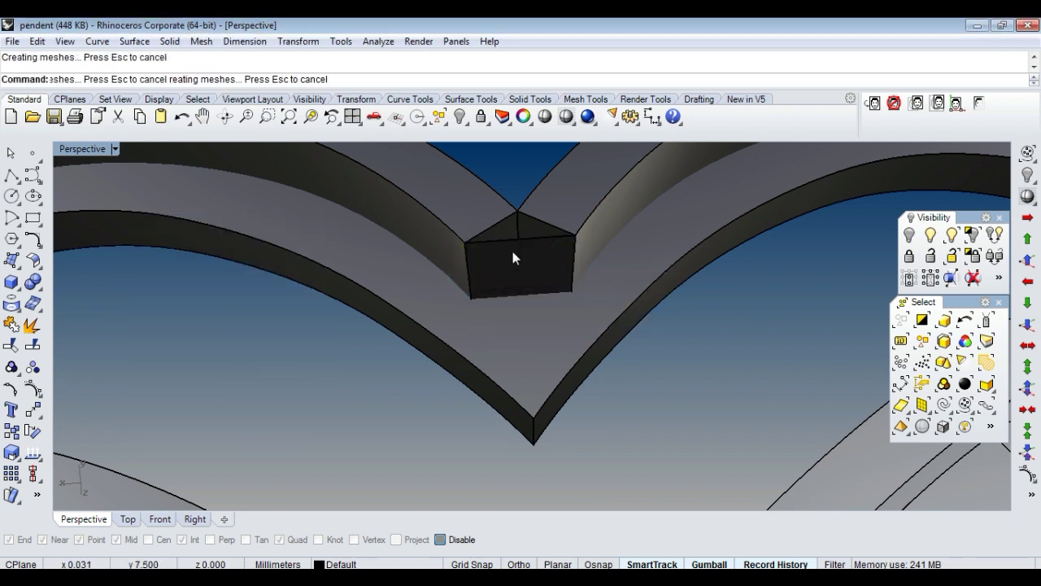
{"action": "right_click_drag", "start_coordinate": [512, 251], "coordinate": [502, 230]}
{"action": "type", "text": "ExtractSrf"}
{"action": "key", "text": "Return"}
{"action": "left_click", "coordinate": [503, 231]}
{"action": "key", "text": "Return"}
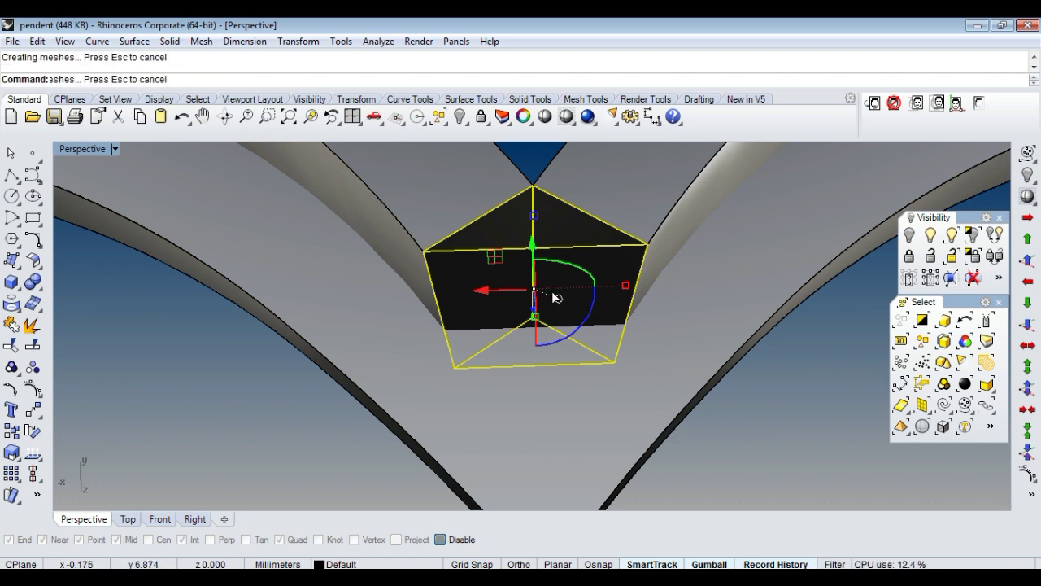
{"action": "type", "text": "Join"}
{"action": "key", "text": "Return"}
{"action": "left_click", "coordinate": [590, 260]}
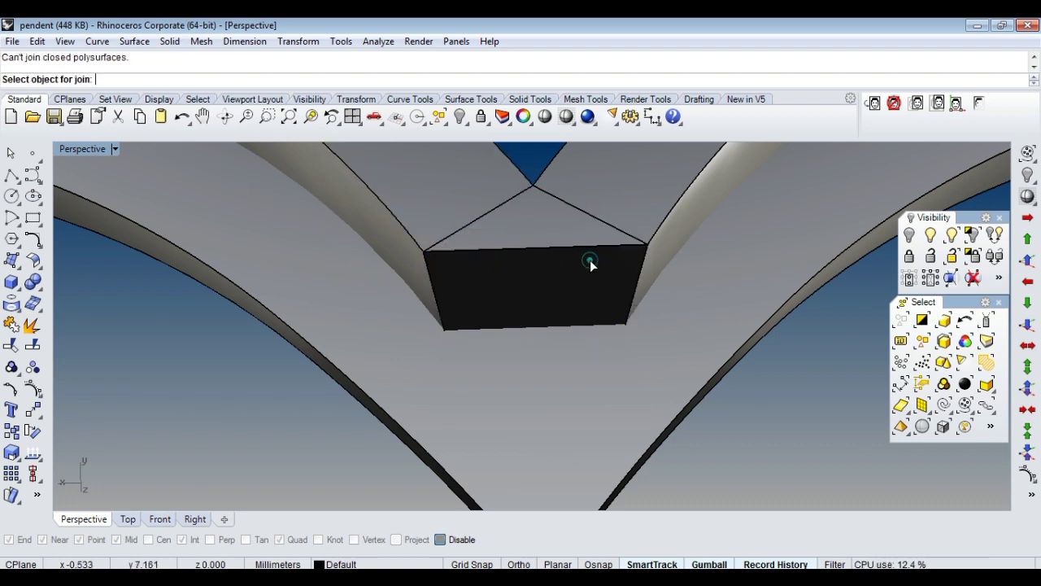
{"action": "left_click", "coordinate": [619, 209]}
{"action": "key", "text": "Escape"}
{"action": "right_click_drag", "start_coordinate": [625, 230], "coordinate": [504, 323]}
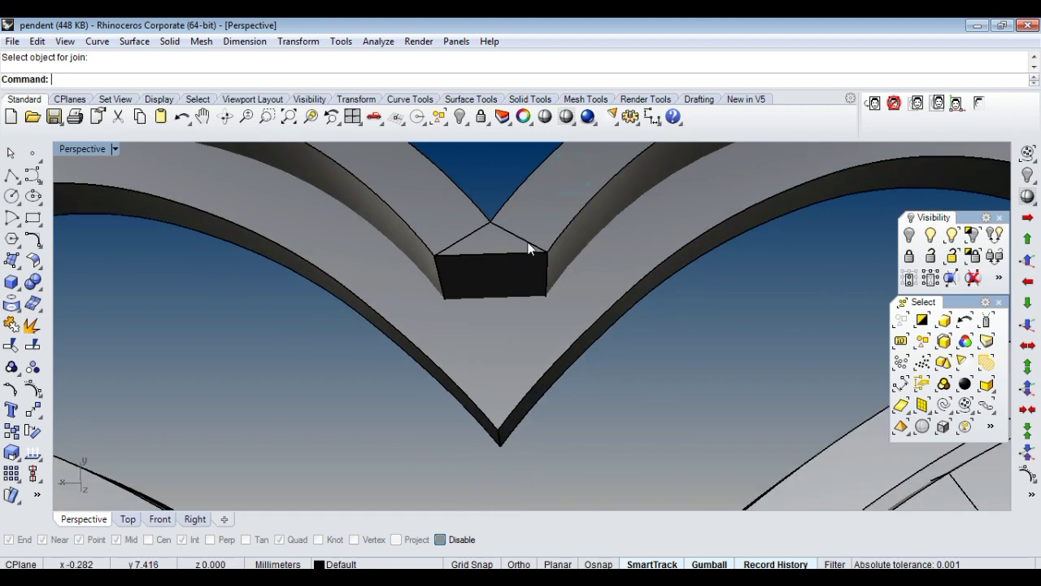
{"action": "mouse_move", "coordinate": [553, 291]}
{"action": "right_mouse_down"}
{"action": "mouse_move", "coordinate": [469, 389]}
{"action": "mouse_move", "coordinate": [531, 399]}
{"action": "right_mouse_up"}
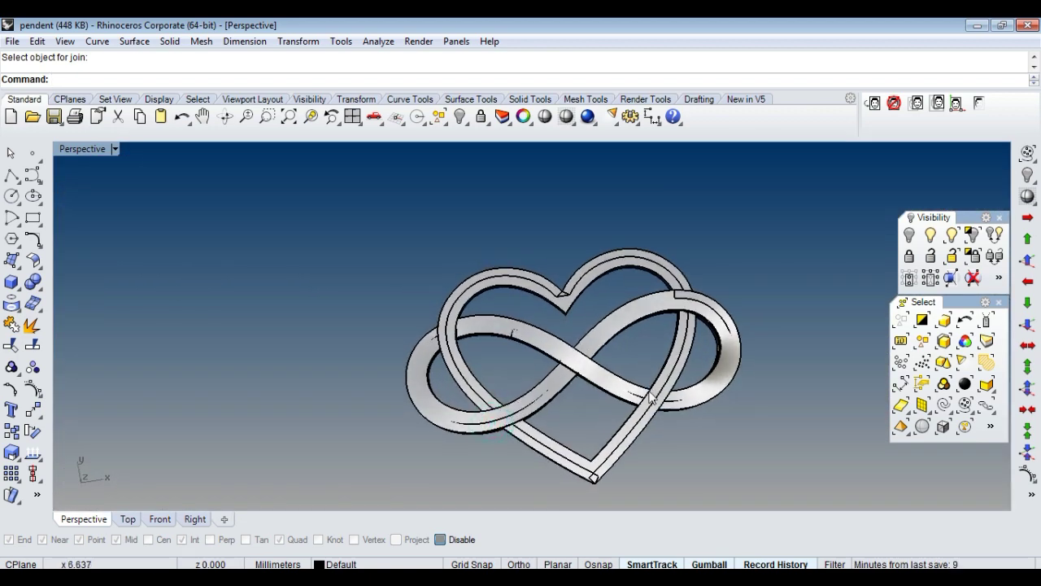
Compare with the reference photo, then select all and copy the pendant to the clipboard.
{"action": "key", "text": "alt+Tab"}
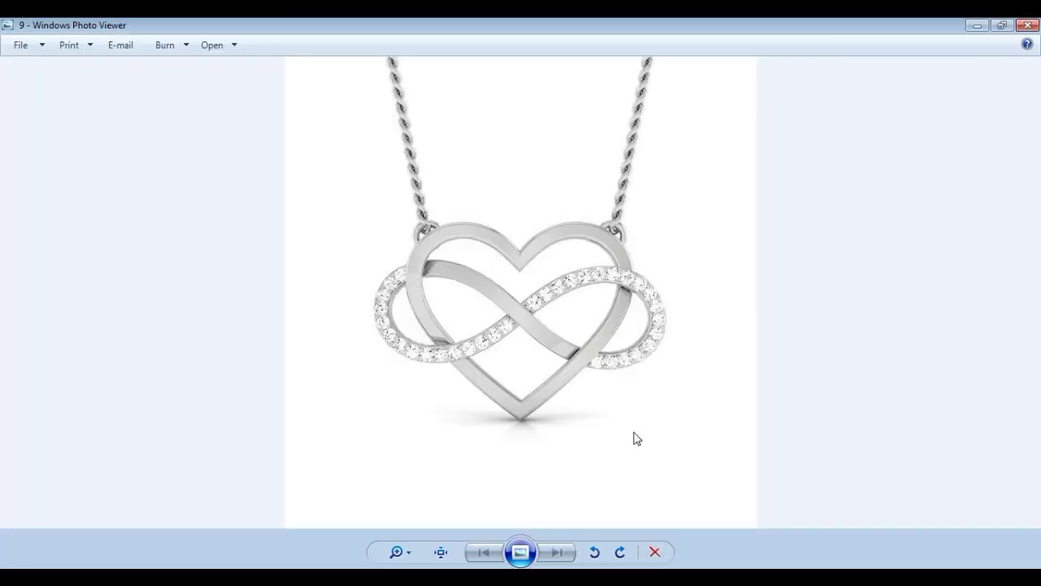
{"action": "key", "text": "alt+Tab"}
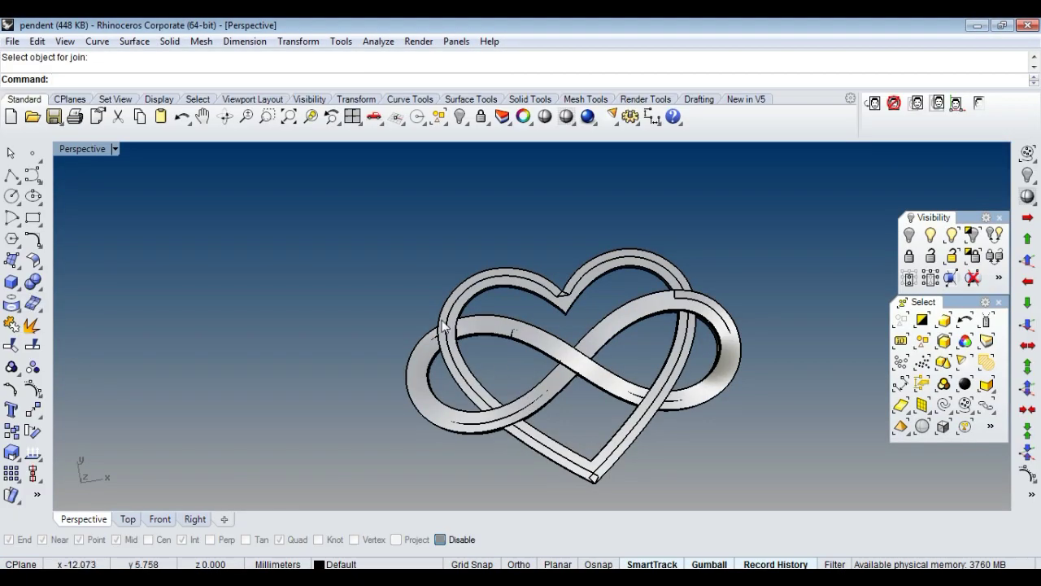
{"action": "scroll", "coordinate": [622, 388], "scroll_direction": "down", "scroll_amount": 3}
{"action": "key", "text": "ctrl+a"}
{"action": "key", "text": "ctrl+c"}
{"action": "left_click", "coordinate": [667, 438]}
{"action": "key", "text": "alt+Tab"}
{"action": "key", "text": "alt+Tab"}
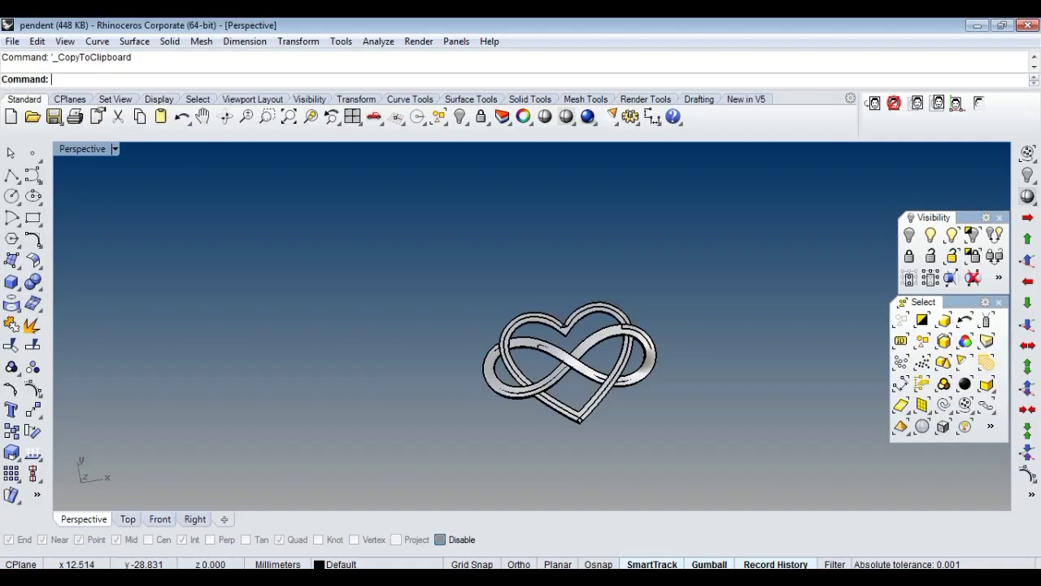
{"action": "key", "text": "alt+Tab"}
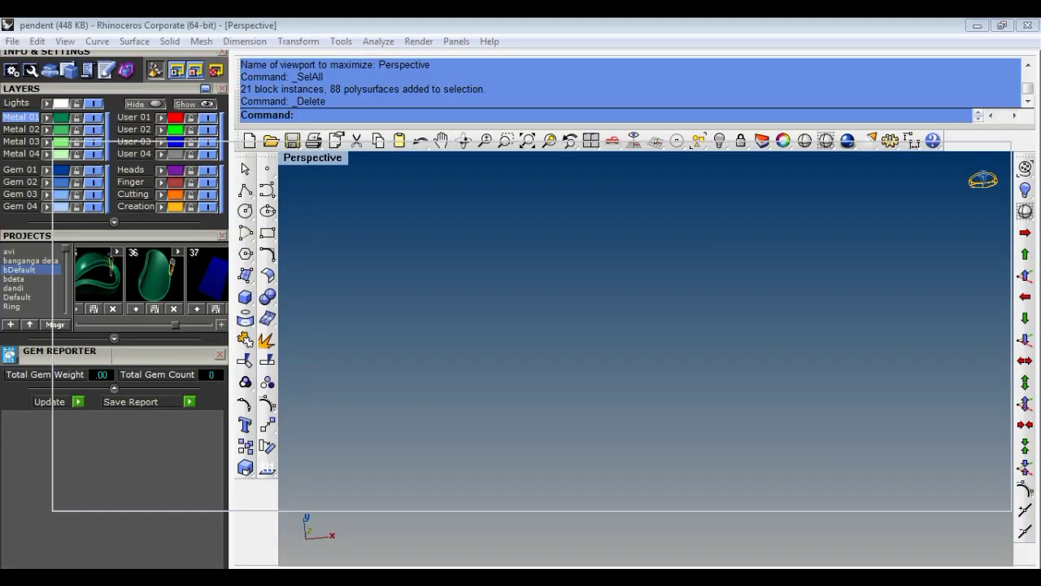
{"action": "key", "text": "alt+Tab"}
Paste the heart-and-infinity pendant into Matrix and switch the viewport to shaded with sw.
{"action": "key", "text": "ctrl+v"}
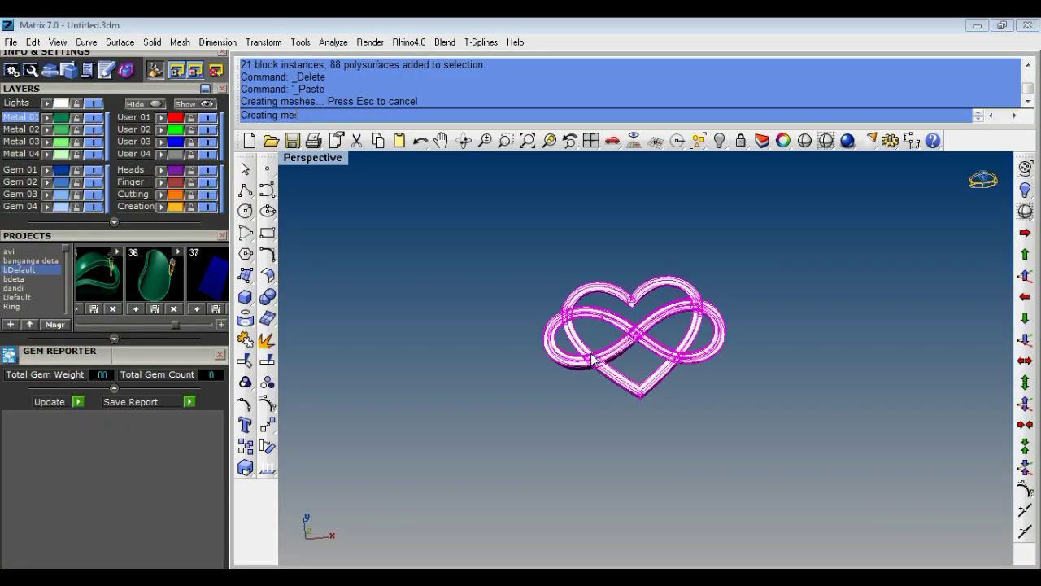
{"action": "key", "text": "Escape"}
{"action": "scroll", "coordinate": [438, 372], "scroll_direction": "up", "scroll_amount": 1}
{"action": "scroll", "coordinate": [459, 357], "scroll_direction": "up", "scroll_amount": 2}
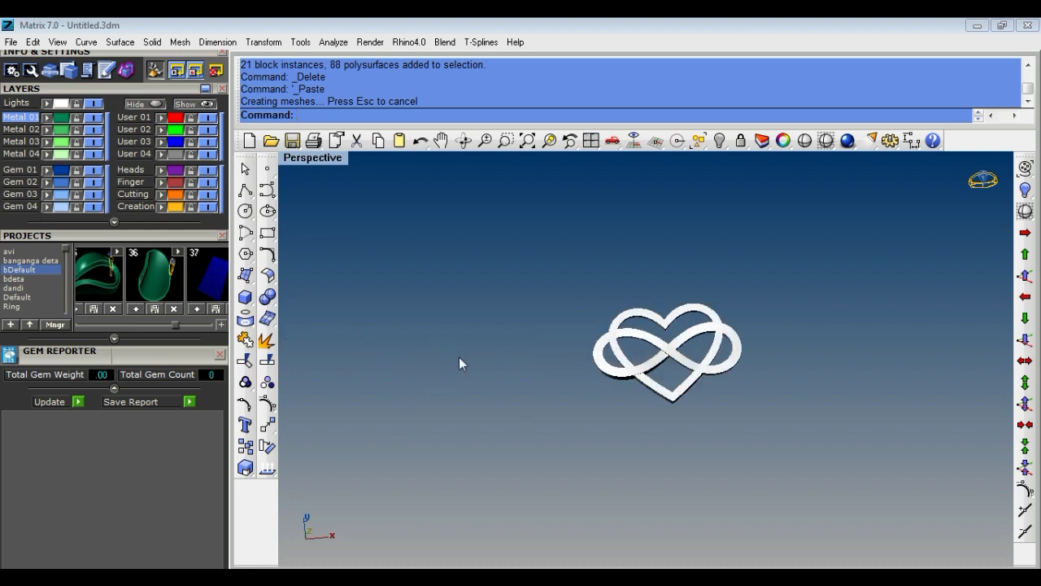
{"action": "type", "text": "sw"}
{"action": "key", "text": "Return"}
{"action": "scroll", "coordinate": [689, 348], "scroll_direction": "up", "scroll_amount": 1}
{"action": "scroll", "coordinate": [694, 346], "scroll_direction": "up", "scroll_amount": 2}
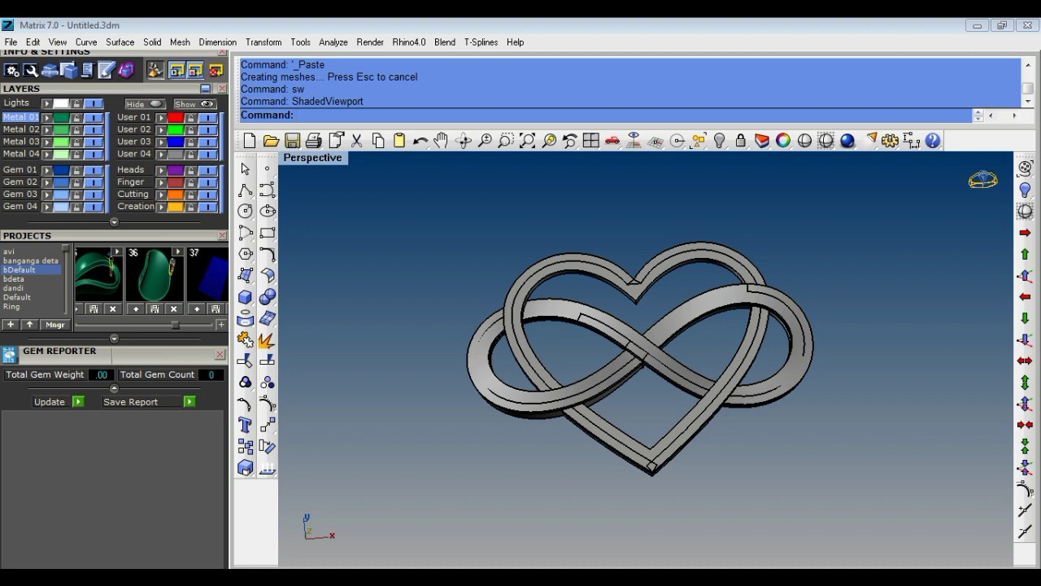
Extract a copy of the infinity band's top surface with ExtractSrf.
{"action": "key", "text": "Return"}
{"action": "type", "text": "c"}
{"action": "key", "text": "Return"}
{"action": "scroll", "coordinate": [469, 380], "scroll_direction": "up", "scroll_amount": 3}
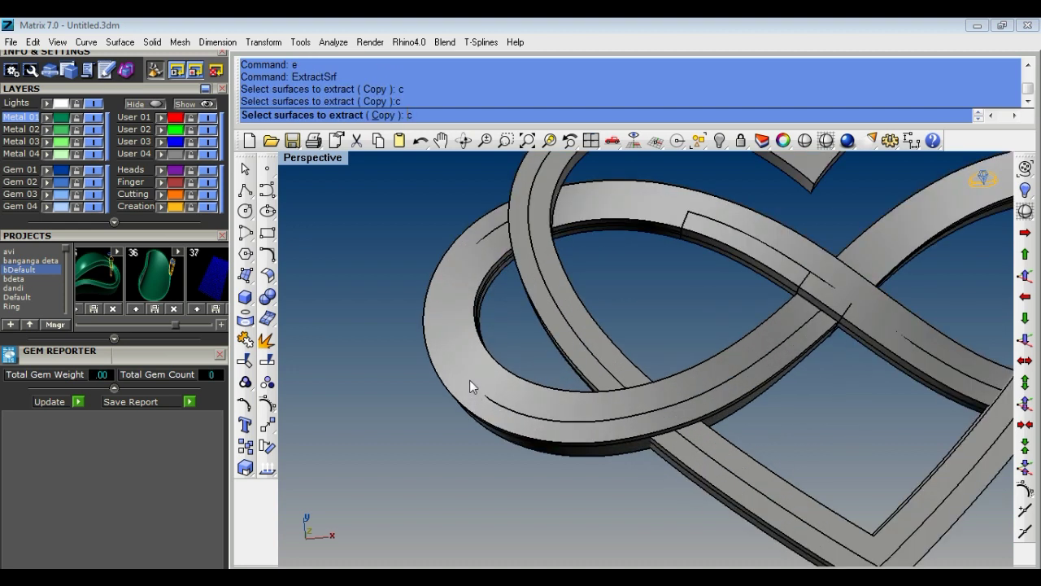
{"action": "left_click", "coordinate": [464, 367]}
{"action": "scroll", "coordinate": [518, 390], "scroll_direction": "down", "scroll_amount": 3}
{"action": "key", "text": "Return"}
Invert the selection and lock everything except the extracted surface.
{"action": "right_click_drag", "start_coordinate": [518, 391], "coordinate": [667, 371]}
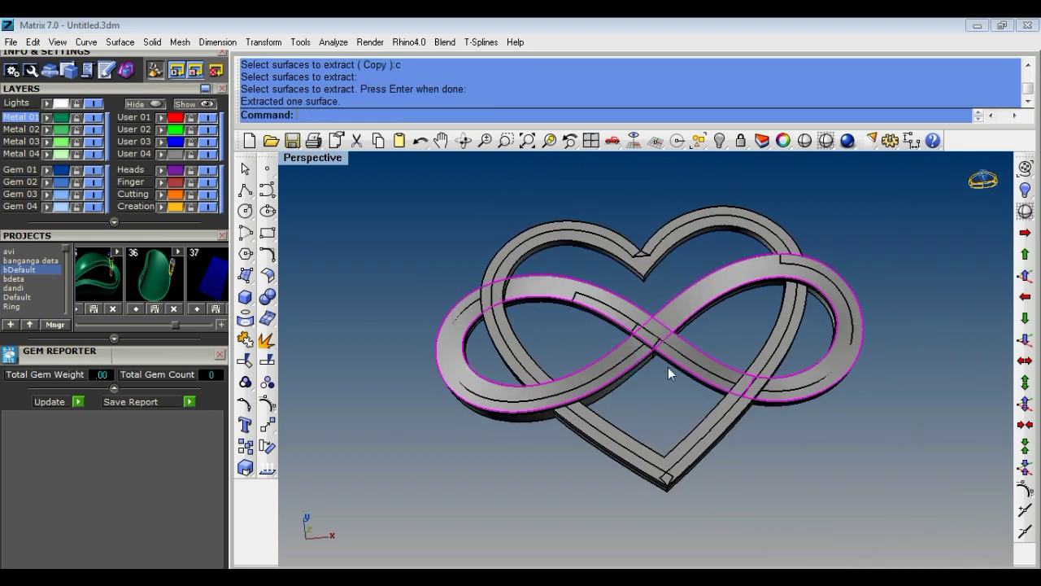
{"action": "left_click", "coordinate": [703, 144]}
{"action": "left_click_drag", "start_coordinate": [724, 138], "coordinate": [905, 228]}
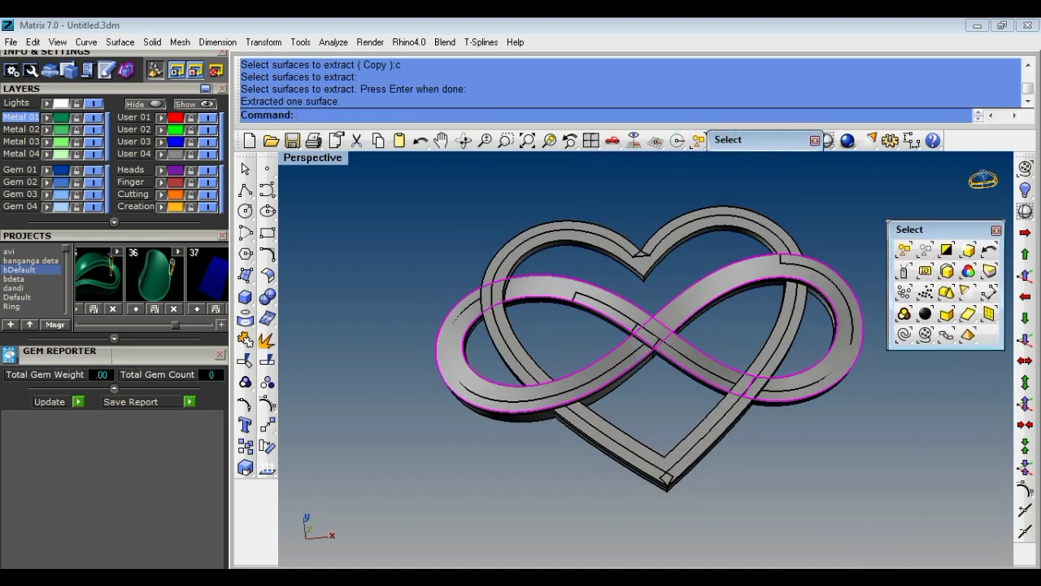
{"action": "left_click", "coordinate": [946, 249]}
{"action": "type", "text": "lo"}
{"action": "key", "text": "Return"}
Orbit around the locked pendant and select the extracted infinity surface.
{"action": "mouse_move", "coordinate": [618, 357]}
{"action": "right_mouse_down"}
{"action": "mouse_move", "coordinate": [545, 373]}
{"action": "mouse_move", "coordinate": [568, 426]}
{"action": "right_mouse_up"}
{"action": "scroll", "coordinate": [545, 373], "scroll_direction": "up", "scroll_amount": 2}
{"action": "scroll", "coordinate": [586, 318], "scroll_direction": "down", "scroll_amount": 3}
{"action": "mouse_move", "coordinate": [586, 318]}
{"action": "right_mouse_down"}
{"action": "mouse_move", "coordinate": [593, 358]}
{"action": "mouse_move", "coordinate": [634, 381]}
{"action": "mouse_move", "coordinate": [548, 377]}
{"action": "right_mouse_up"}
{"action": "scroll", "coordinate": [545, 418], "scroll_direction": "up", "scroll_amount": 2}
{"action": "mouse_move", "coordinate": [544, 418]}
{"action": "right_mouse_down"}
{"action": "mouse_move", "coordinate": [552, 393]}
{"action": "mouse_move", "coordinate": [519, 399]}
{"action": "right_mouse_up"}
{"action": "left_click", "coordinate": [519, 398]}
{"action": "scroll", "coordinate": [521, 397], "scroll_direction": "up", "scroll_amount": 1}
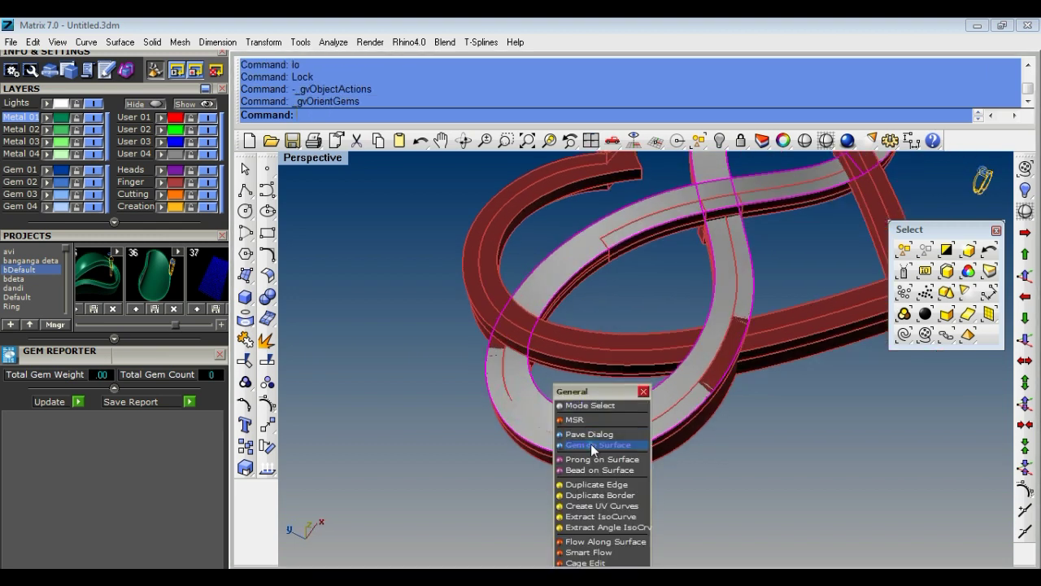
Start Gem on Surface on the band with stone spacing 0.1.
{"action": "left_click", "coordinate": [596, 446]}
{"action": "right_click_drag", "start_coordinate": [612, 440], "coordinate": [550, 122]}
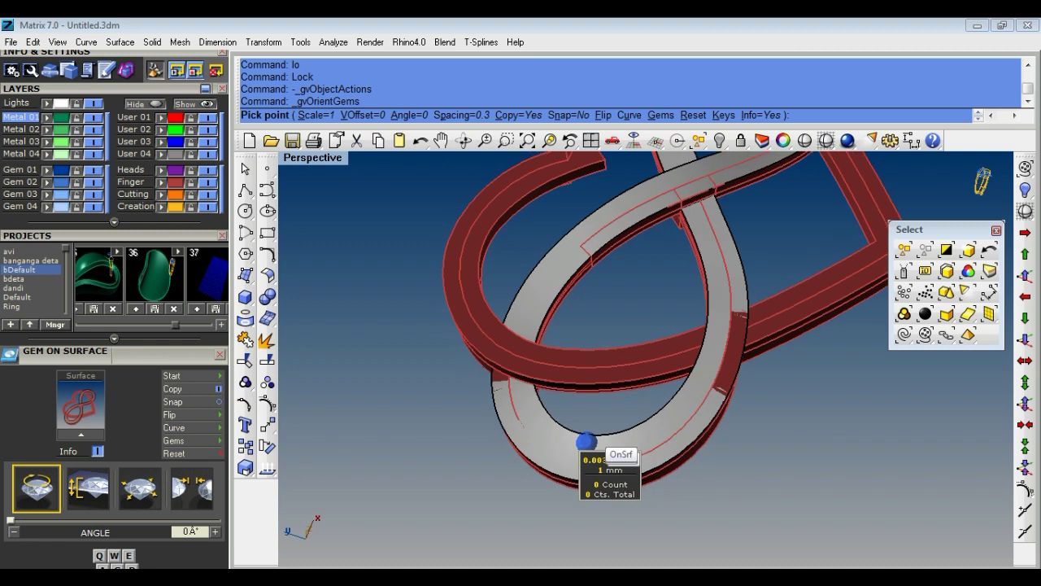
{"action": "left_click", "coordinate": [477, 116]}
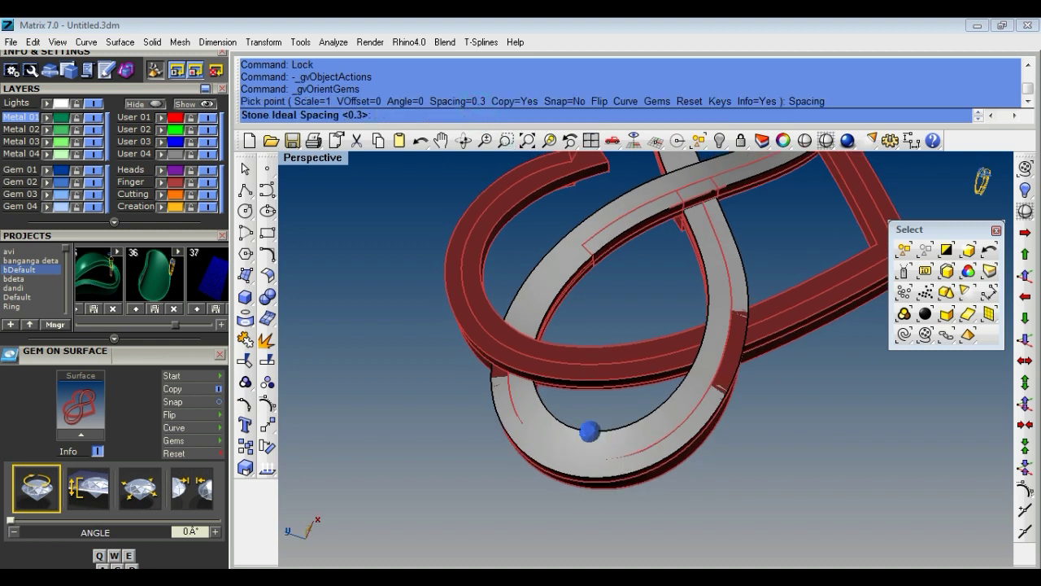
{"action": "type", "text": ".1"}
{"action": "key", "text": "Return"}
Place the first 1.6 mm gem, then enable Snap and add a second beside it.
{"action": "scroll", "coordinate": [641, 253], "scroll_direction": "up", "scroll_amount": 4, "text": "ctrl"}
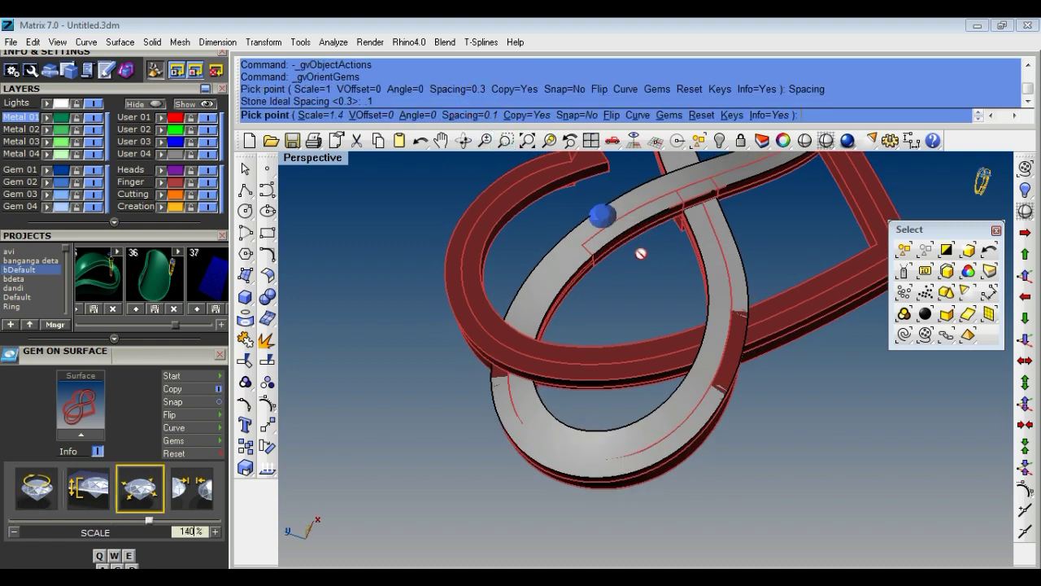
{"action": "scroll", "coordinate": [640, 253], "scroll_direction": "down", "scroll_amount": 3}
{"action": "scroll", "coordinate": [616, 366], "scroll_direction": "up", "scroll_amount": 2}
{"action": "scroll", "coordinate": [602, 365], "scroll_direction": "up", "scroll_amount": 1, "text": "ctrl"}
{"action": "scroll", "coordinate": [598, 366], "scroll_direction": "up", "scroll_amount": 1}
{"action": "scroll", "coordinate": [596, 367], "scroll_direction": "up", "scroll_amount": 3}
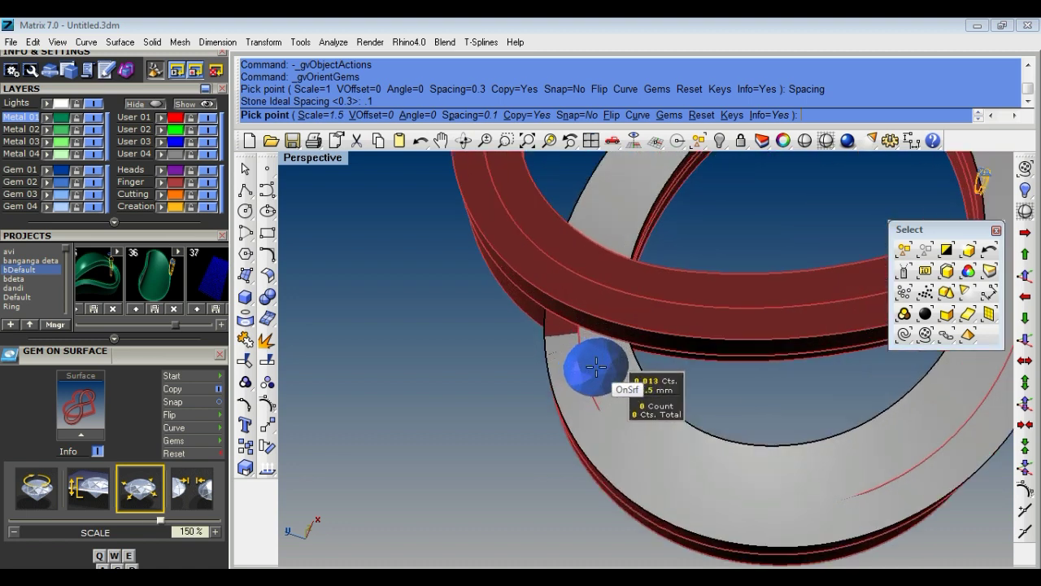
{"action": "scroll", "coordinate": [596, 367], "scroll_direction": "up", "scroll_amount": 1}
{"action": "scroll", "coordinate": [592, 369], "scroll_direction": "up", "scroll_amount": 1, "text": "ctrl"}
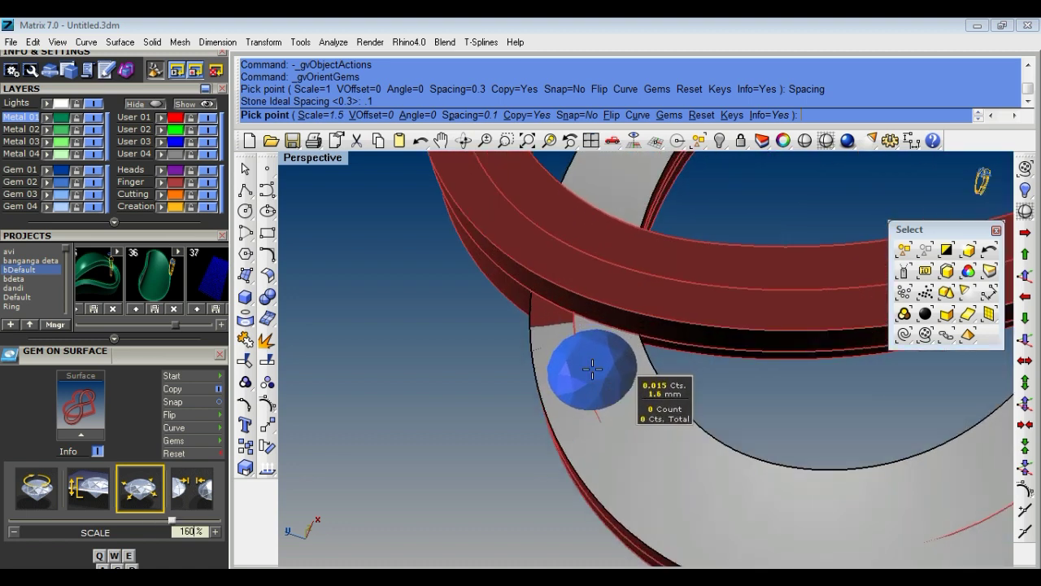
{"action": "scroll", "coordinate": [592, 369], "scroll_direction": "up", "scroll_amount": 1}
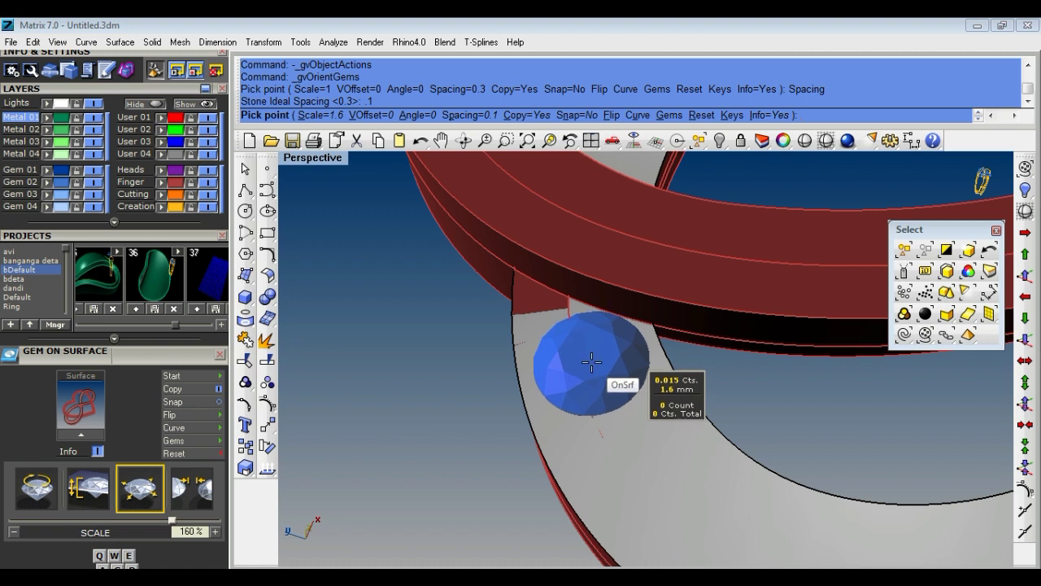
{"action": "left_click", "coordinate": [592, 362]}
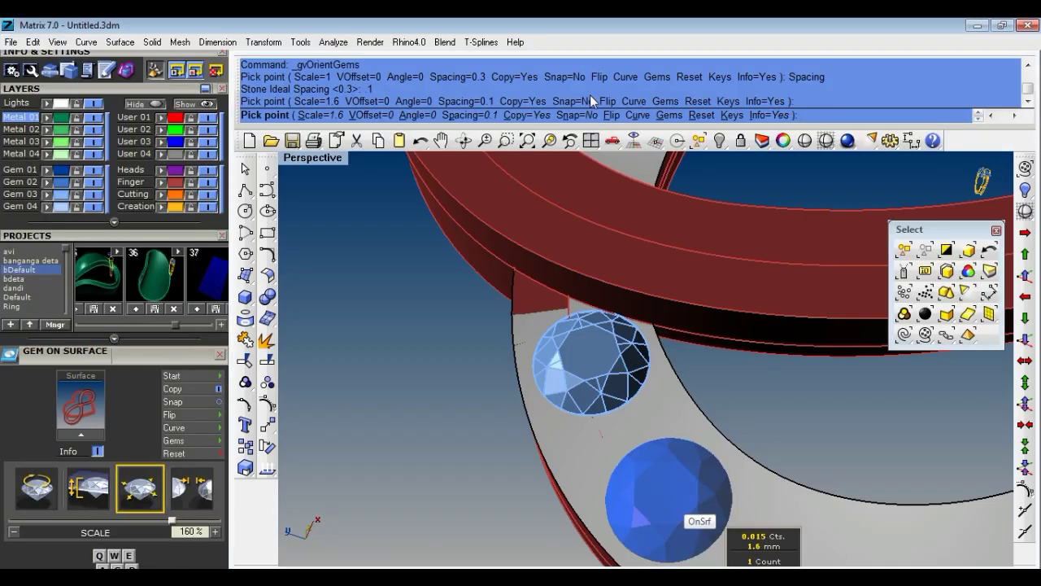
{"action": "left_click", "coordinate": [586, 116]}
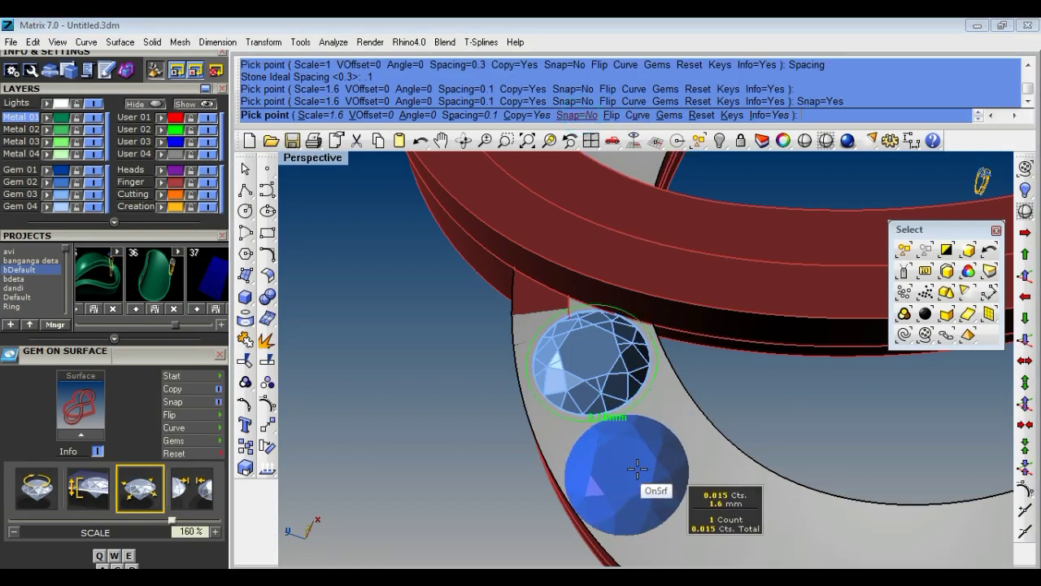
{"action": "left_click", "coordinate": [641, 470]}
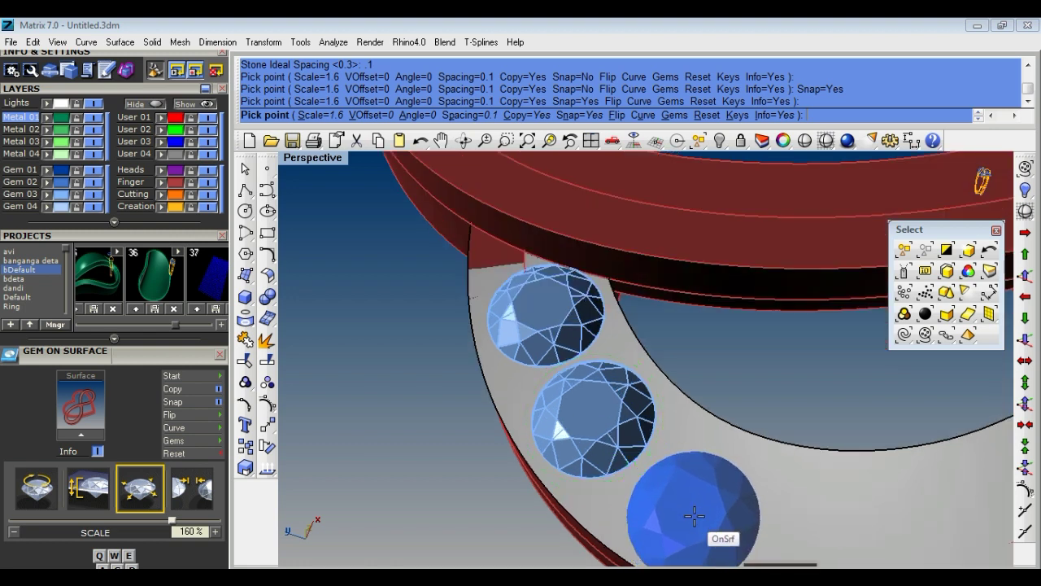
Place the third through sixth gems along the band.
{"action": "right_click_drag", "start_coordinate": [684, 504], "coordinate": [687, 491]}
{"action": "scroll", "coordinate": [687, 492], "scroll_direction": "up", "scroll_amount": 1}
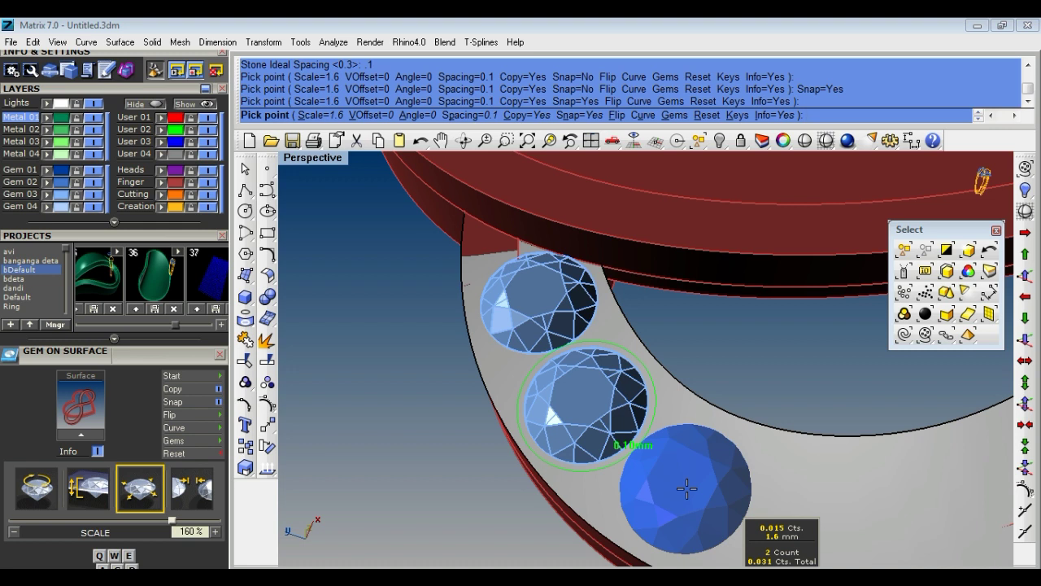
{"action": "left_click", "coordinate": [687, 488]}
{"action": "scroll", "coordinate": [687, 480], "scroll_direction": "down", "scroll_amount": 1}
{"action": "scroll", "coordinate": [689, 458], "scroll_direction": "up", "scroll_amount": 1}
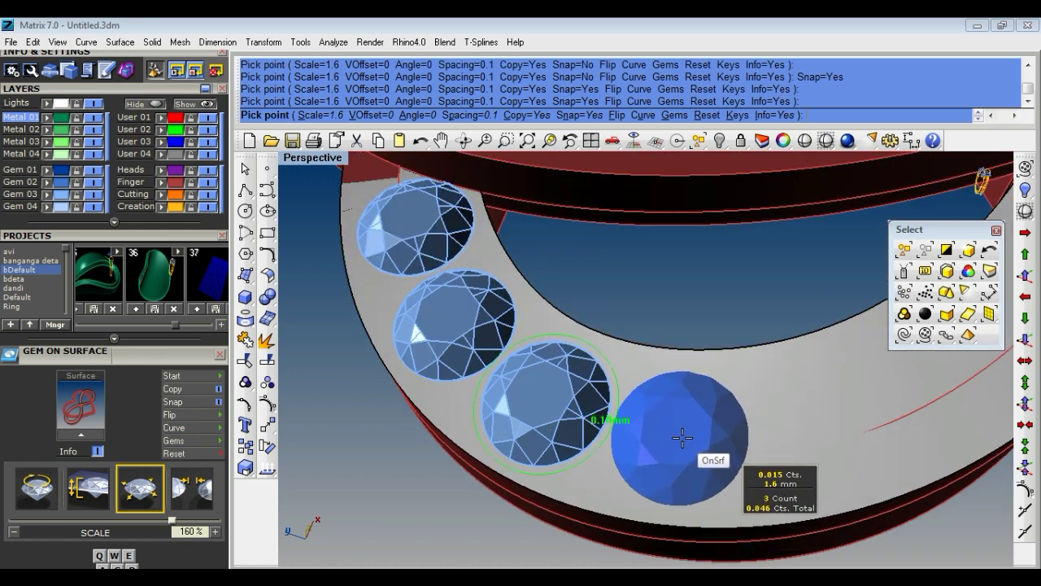
{"action": "left_click", "coordinate": [683, 443]}
{"action": "scroll", "coordinate": [650, 427], "scroll_direction": "down", "scroll_amount": 1}
{"action": "scroll", "coordinate": [642, 420], "scroll_direction": "up", "scroll_amount": 1}
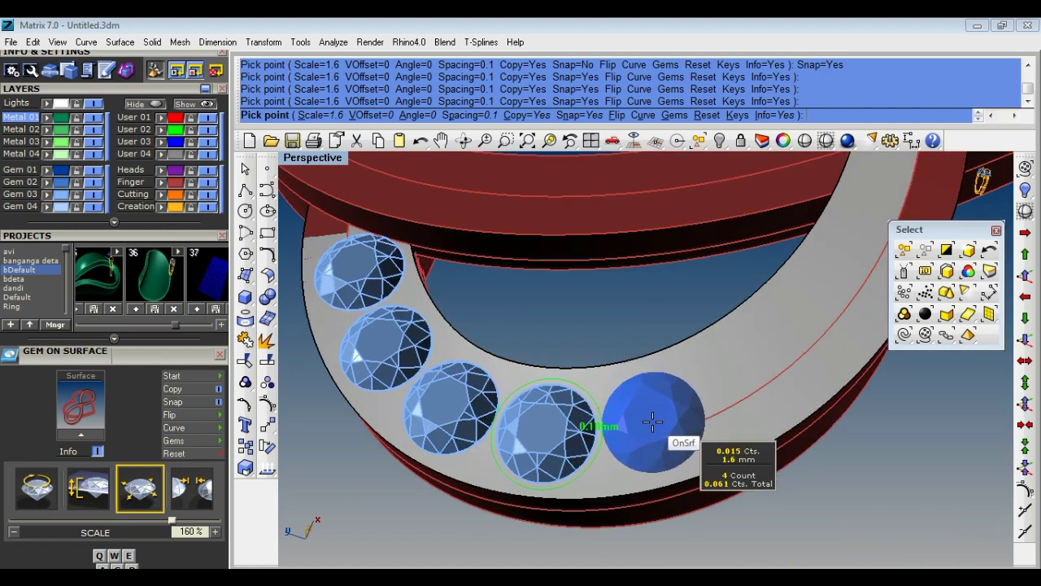
{"action": "left_click", "coordinate": [652, 421]}
{"action": "scroll", "coordinate": [653, 420], "scroll_direction": "down", "scroll_amount": 1}
{"action": "scroll", "coordinate": [635, 414], "scroll_direction": "up", "scroll_amount": 1}
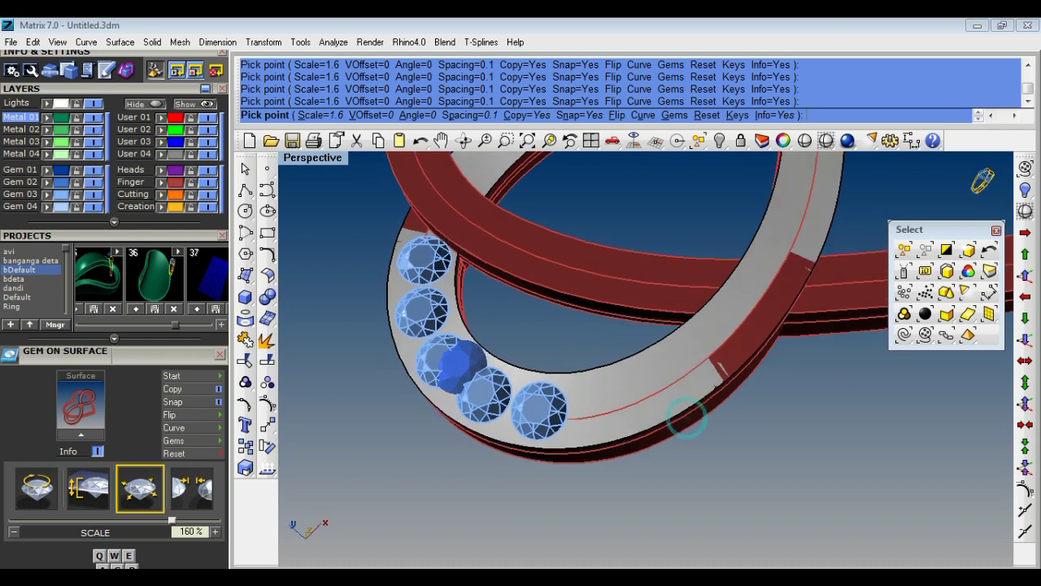
{"action": "scroll", "coordinate": [598, 404], "scroll_direction": "up", "scroll_amount": 2}
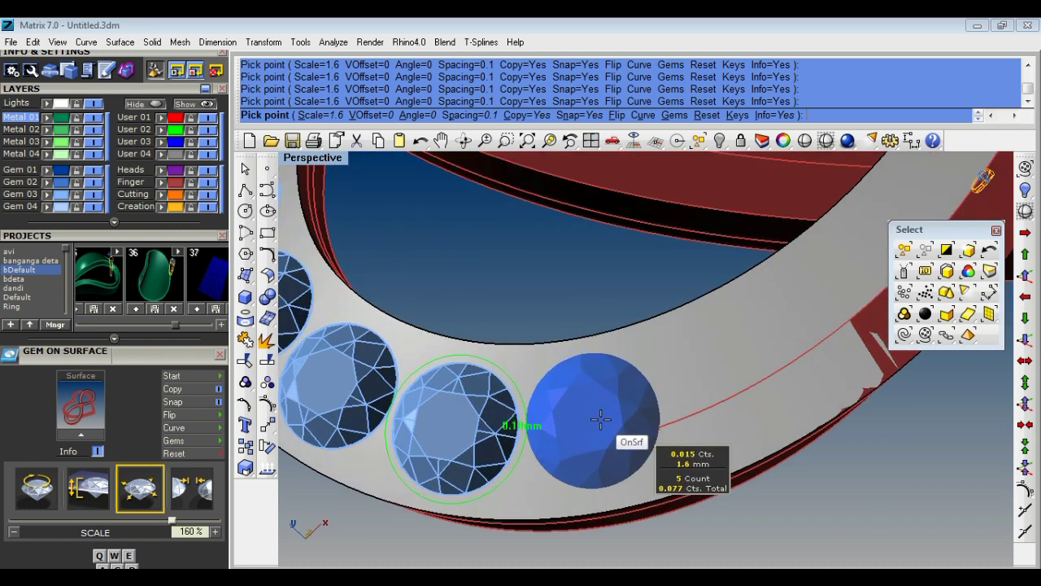
{"action": "left_click", "coordinate": [600, 421]}
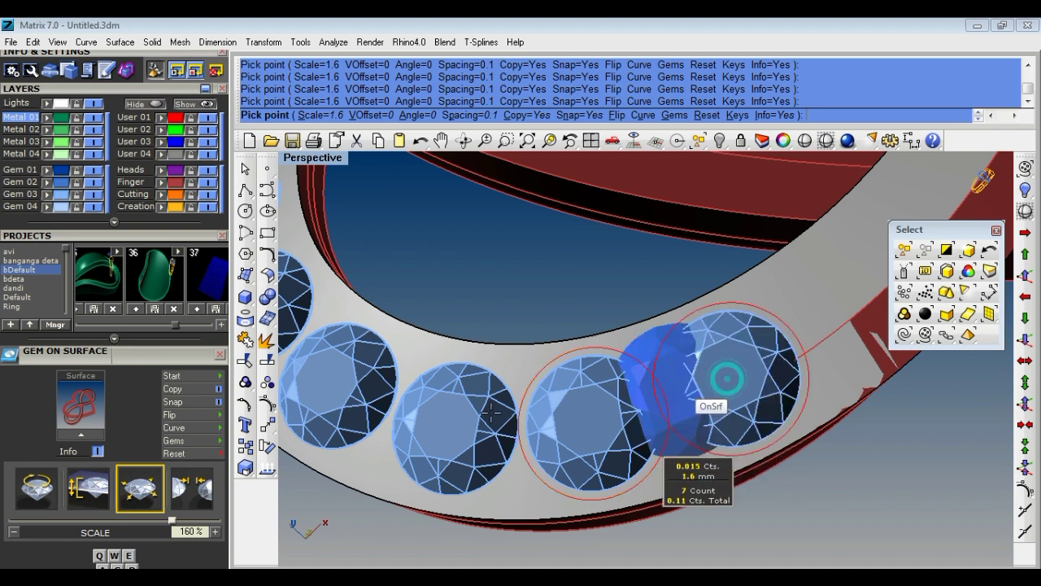
Add the seventh and eighth gems plus one more beside the last.
{"action": "left_click", "coordinate": [721, 374]}
{"action": "scroll", "coordinate": [721, 374], "scroll_direction": "down", "scroll_amount": 5}
{"action": "scroll", "coordinate": [657, 417], "scroll_direction": "down", "scroll_amount": 2}
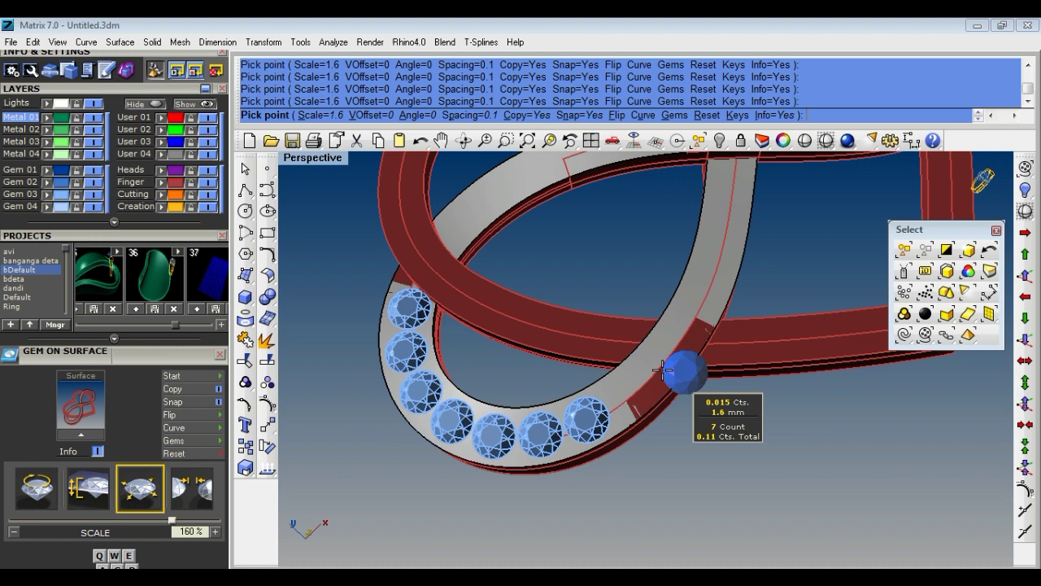
{"action": "scroll", "coordinate": [666, 378], "scroll_direction": "up", "scroll_amount": 2}
{"action": "scroll", "coordinate": [638, 390], "scroll_direction": "up", "scroll_amount": 2}
{"action": "scroll", "coordinate": [622, 396], "scroll_direction": "up", "scroll_amount": 1}
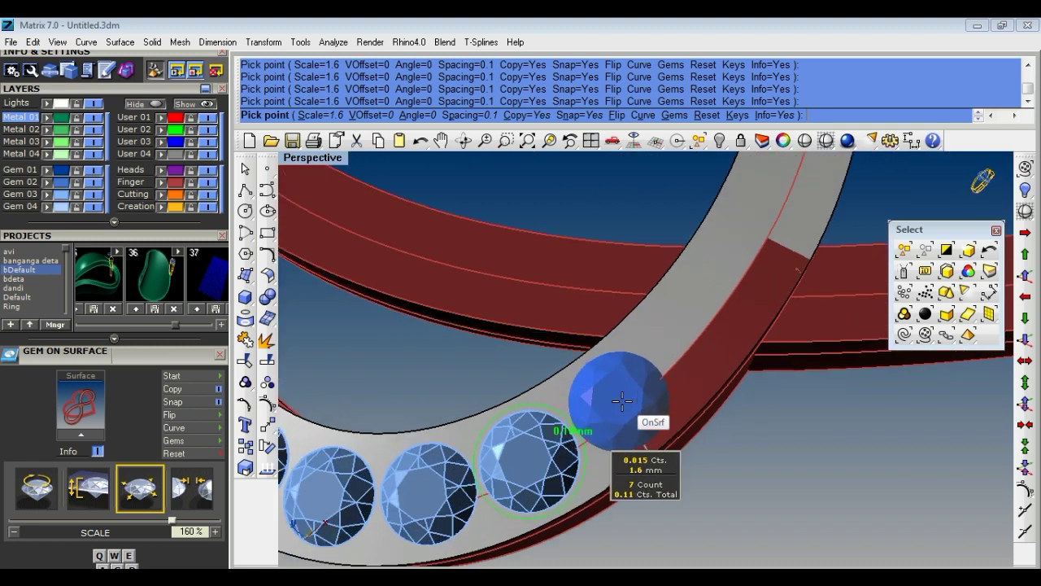
{"action": "scroll", "coordinate": [622, 398], "scroll_direction": "up", "scroll_amount": 2}
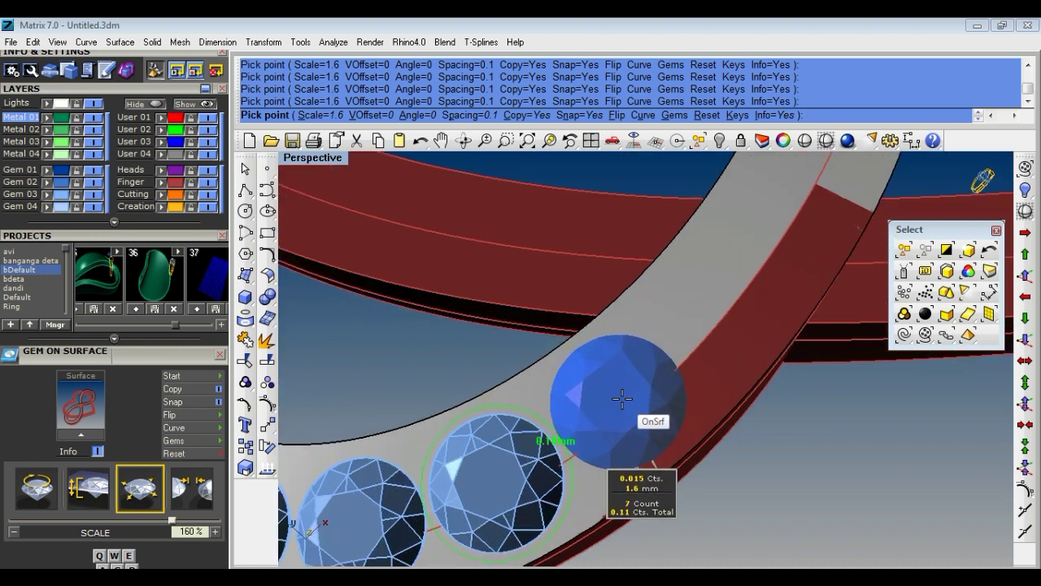
{"action": "left_click", "coordinate": [625, 397]}
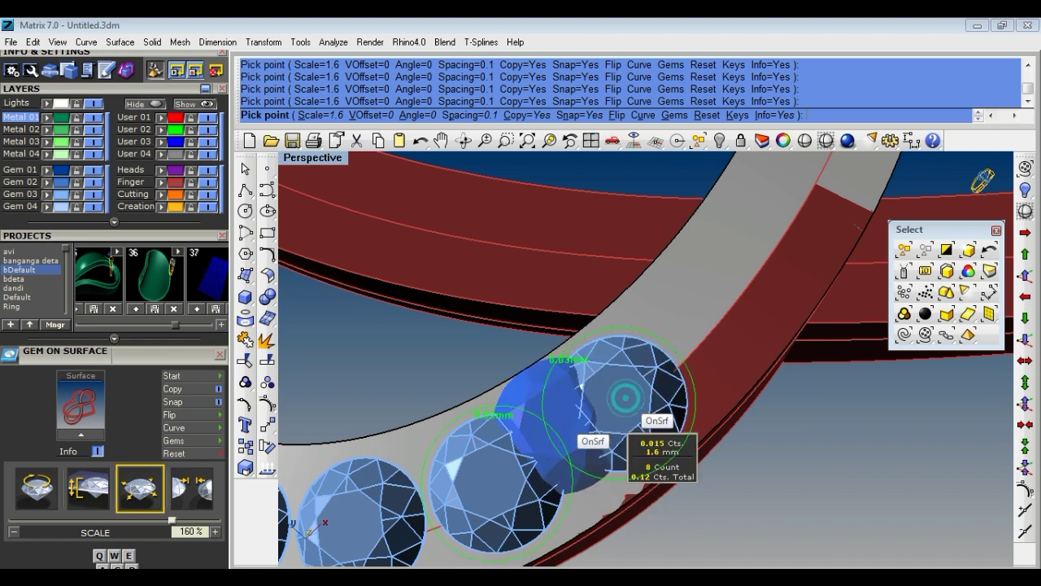
{"action": "scroll", "coordinate": [624, 392], "scroll_direction": "down", "scroll_amount": 2}
{"action": "scroll", "coordinate": [616, 382], "scroll_direction": "up", "scroll_amount": 1}
{"action": "scroll", "coordinate": [610, 361], "scroll_direction": "up", "scroll_amount": 1}
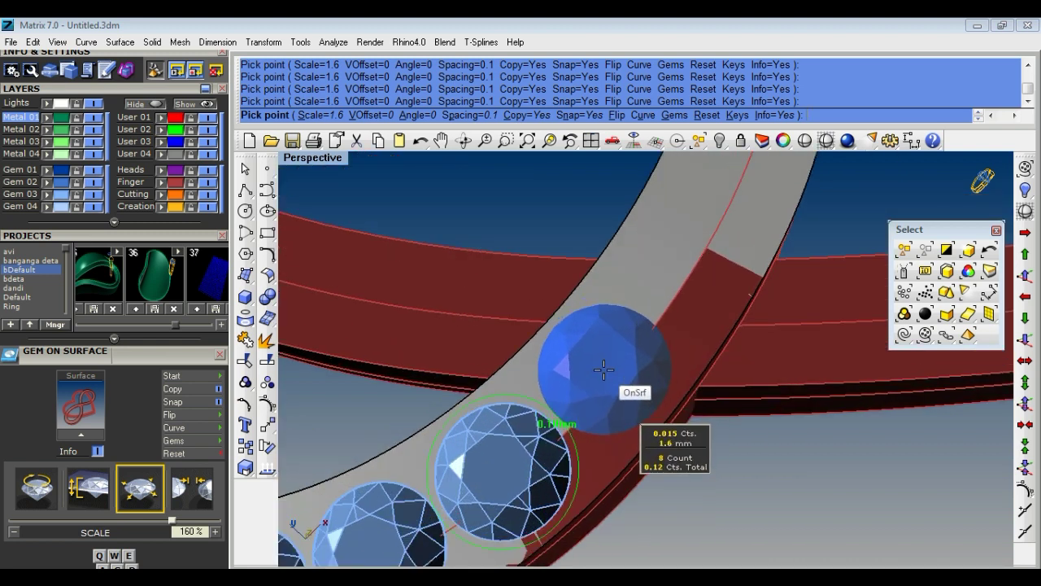
{"action": "scroll", "coordinate": [604, 371], "scroll_direction": "down", "scroll_amount": 1}
{"action": "left_click", "coordinate": [600, 379]}
Delete the extra gem and resume placing, adding a gem further up the band.
{"action": "key", "text": "Return"}
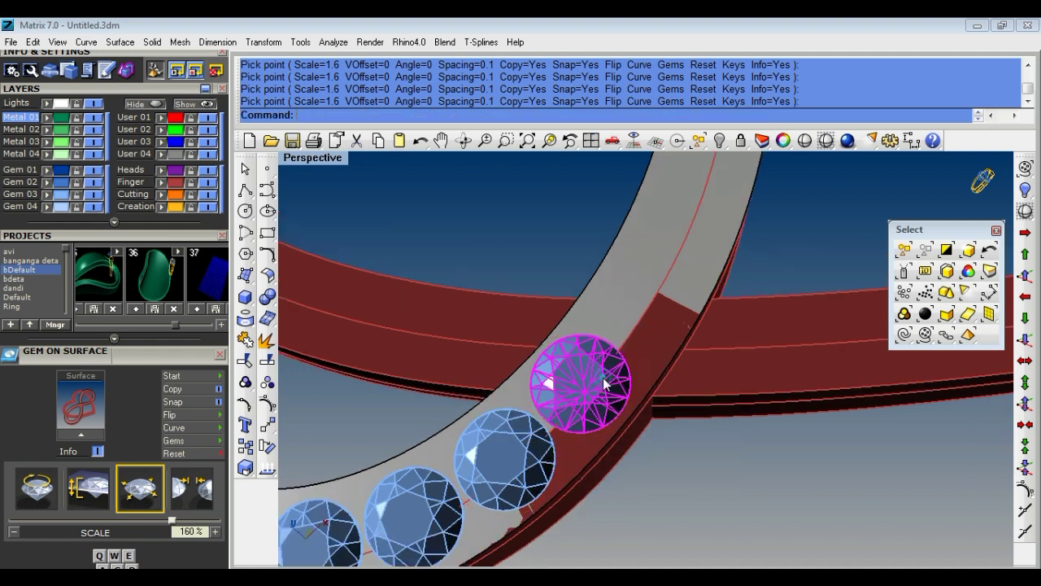
{"action": "key", "text": "Delete"}
{"action": "key", "text": "Return"}
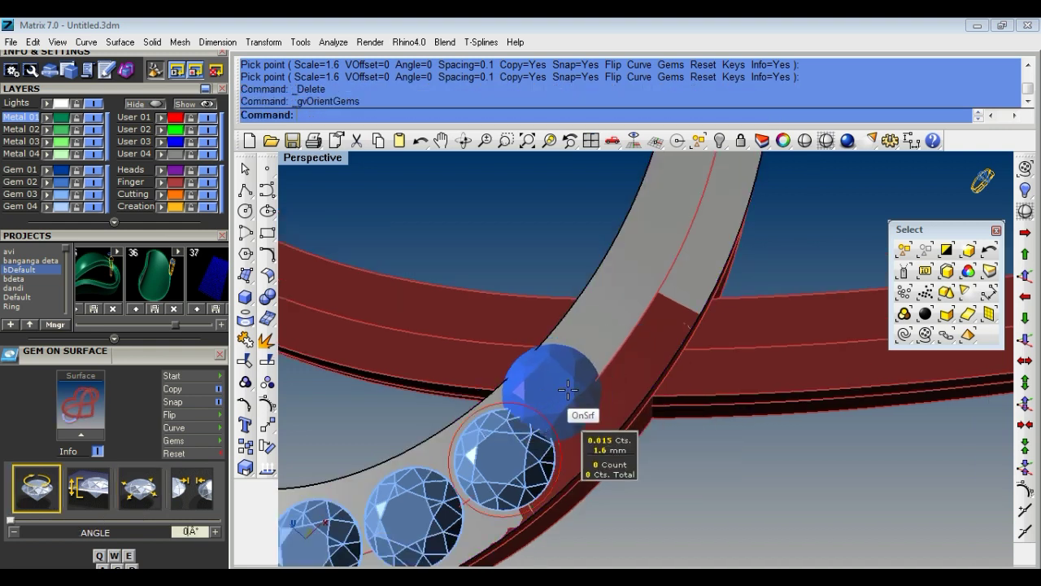
{"action": "scroll", "coordinate": [569, 379], "scroll_direction": "up", "scroll_amount": 1}
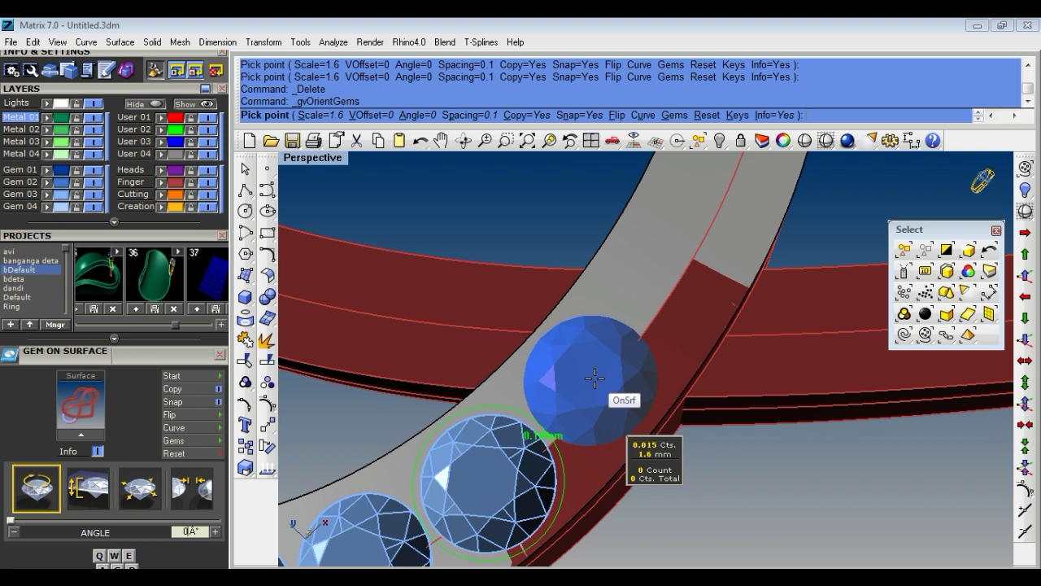
{"action": "left_click", "coordinate": [595, 379]}
{"action": "scroll", "coordinate": [606, 376], "scroll_direction": "down", "scroll_amount": 2}
{"action": "scroll", "coordinate": [632, 372], "scroll_direction": "up", "scroll_amount": 1}
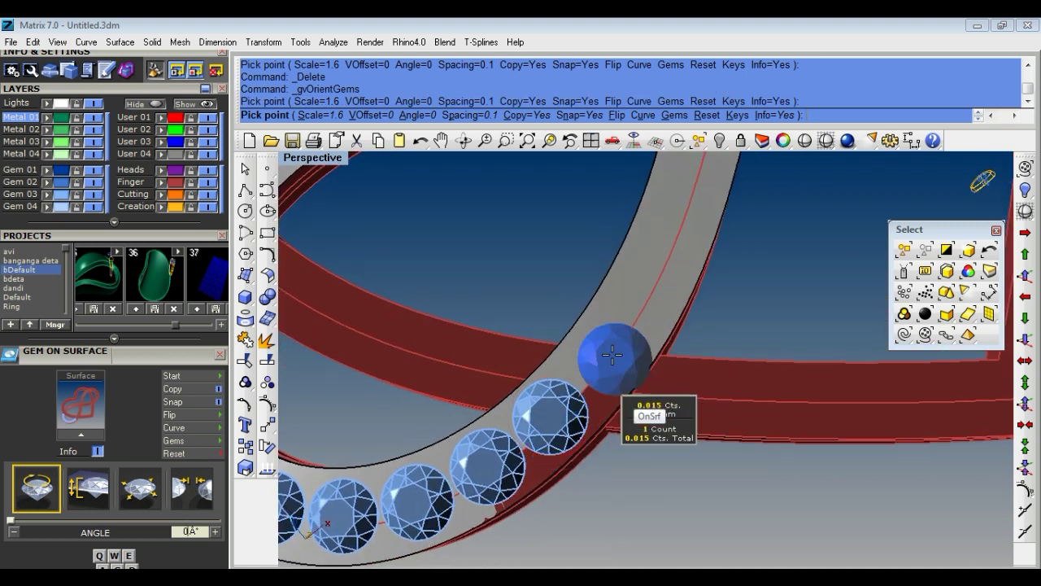
{"action": "scroll", "coordinate": [610, 354], "scroll_direction": "up", "scroll_amount": 1}
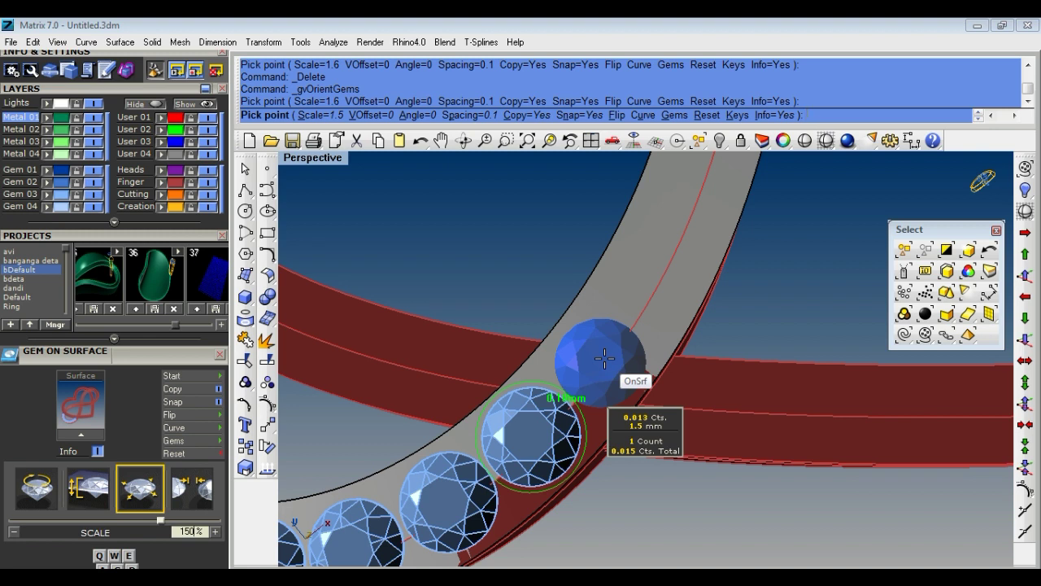
Place the next three 1.5 mm gems along the band.
{"action": "left_click", "coordinate": [604, 358]}
{"action": "scroll", "coordinate": [604, 359], "scroll_direction": "down", "scroll_amount": 2}
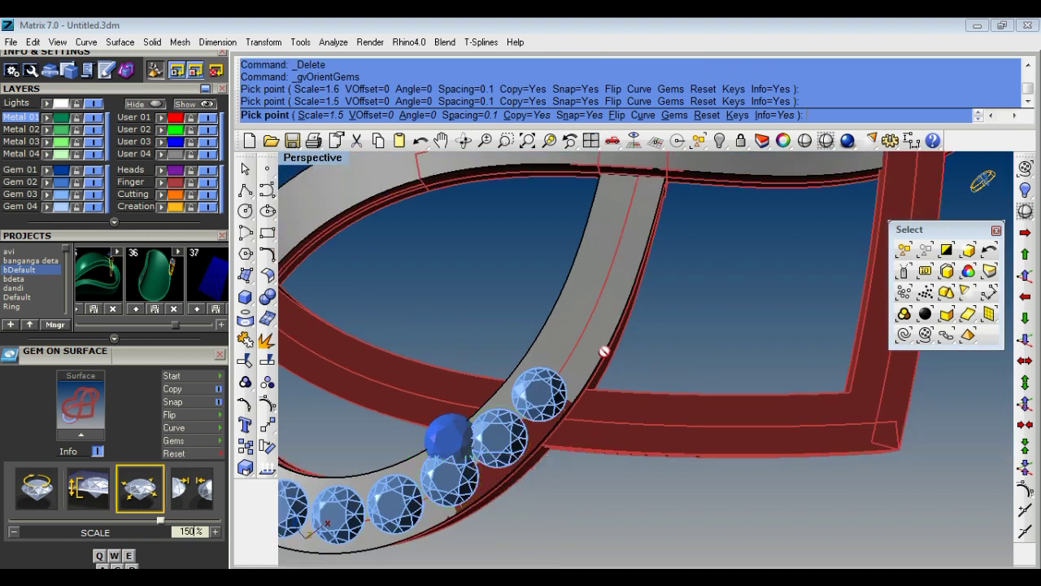
{"action": "scroll", "coordinate": [585, 333], "scroll_direction": "up", "scroll_amount": 3}
{"action": "scroll", "coordinate": [545, 350], "scroll_direction": "up", "scroll_amount": 1}
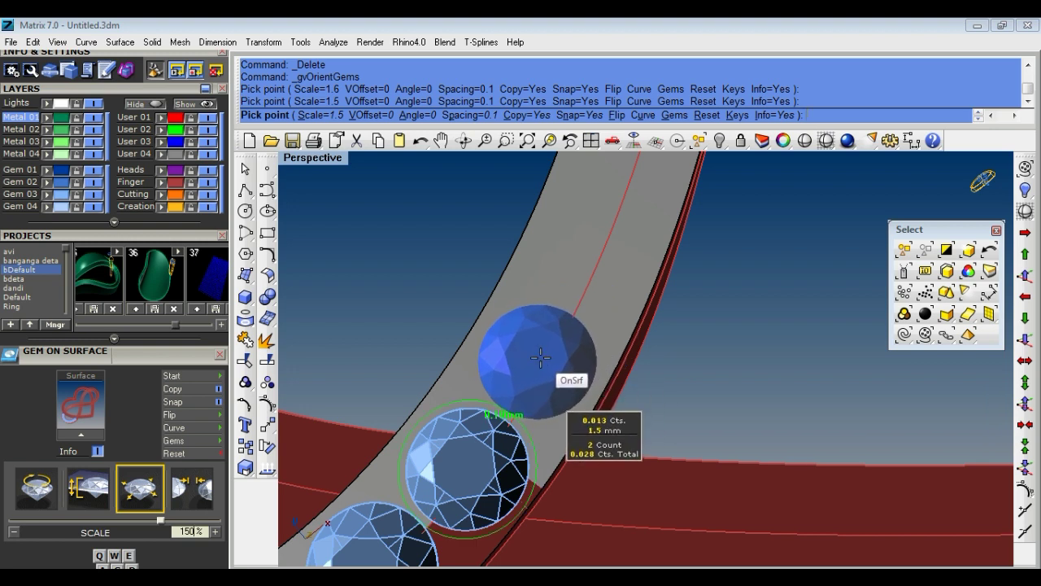
{"action": "left_click", "coordinate": [540, 357]}
{"action": "scroll", "coordinate": [570, 361], "scroll_direction": "down", "scroll_amount": 1}
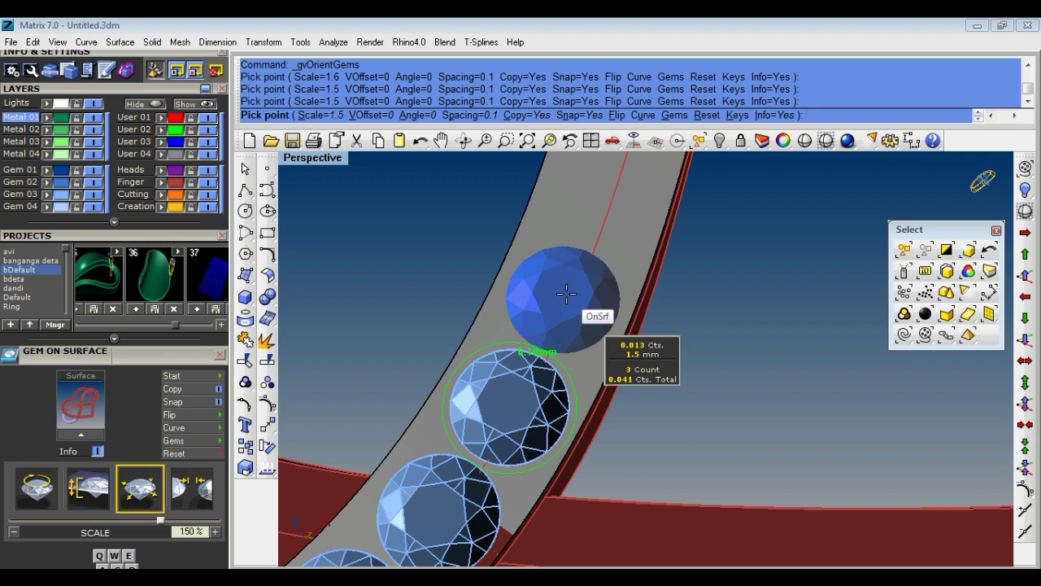
{"action": "left_click", "coordinate": [567, 294]}
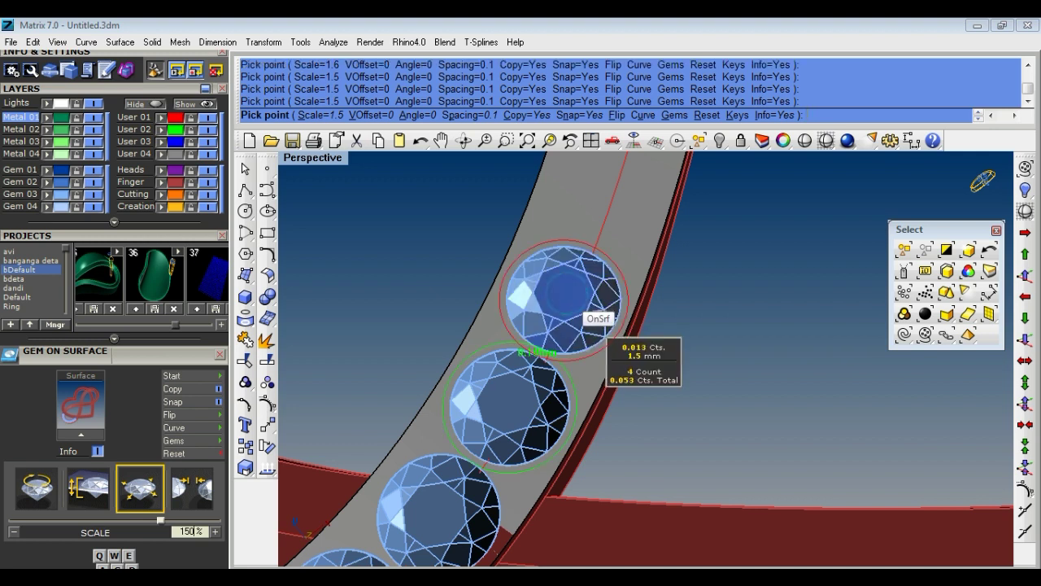
Add the last two gems up to the heart frame and end placement.
{"action": "right_click_drag", "start_coordinate": [567, 295], "coordinate": [548, 330]}
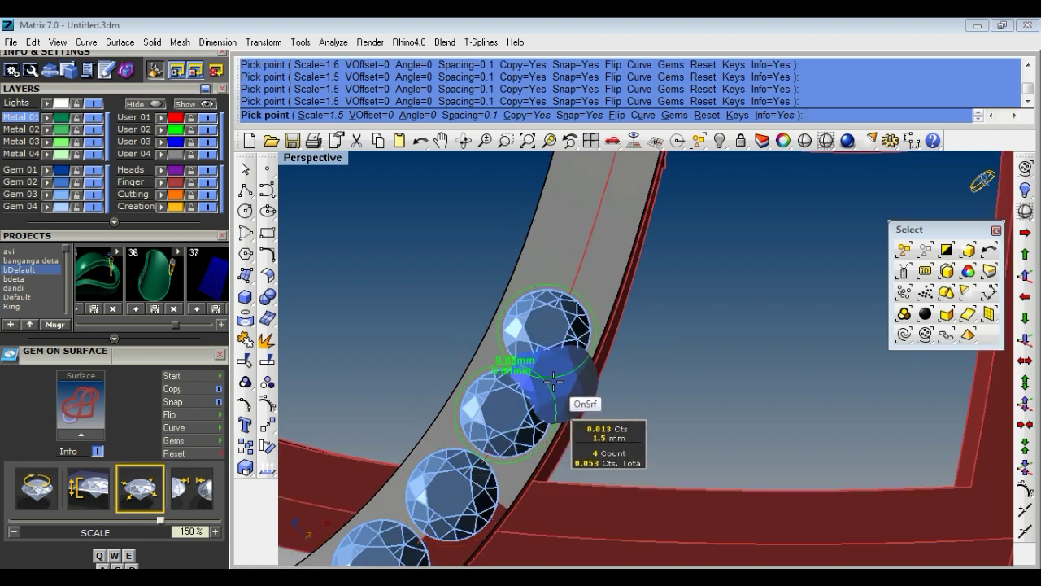
{"action": "right_click_drag", "start_coordinate": [554, 380], "coordinate": [551, 325]}
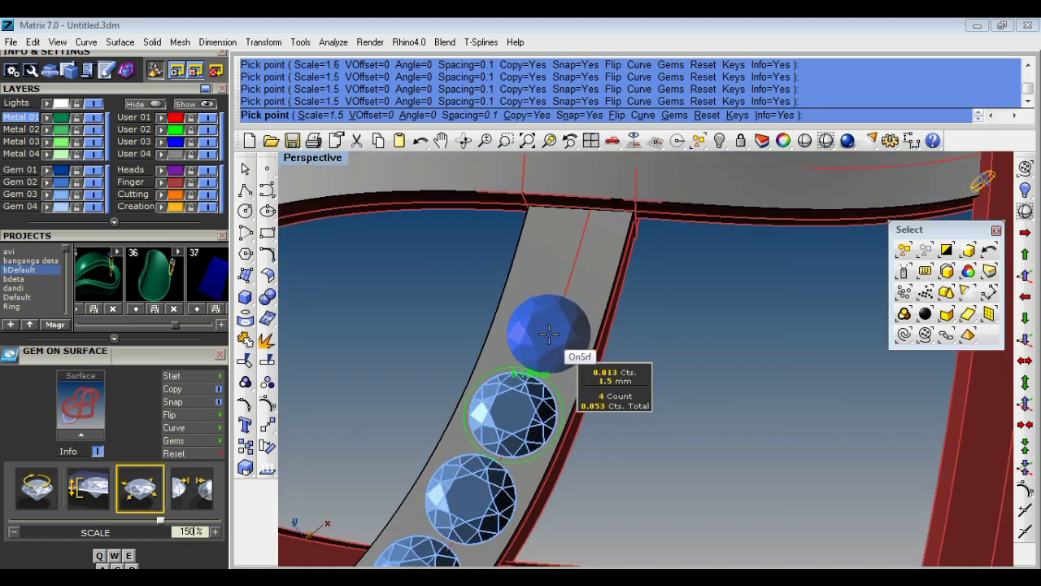
{"action": "left_click", "coordinate": [548, 332]}
{"action": "right_click_drag", "start_coordinate": [548, 350], "coordinate": [560, 310]}
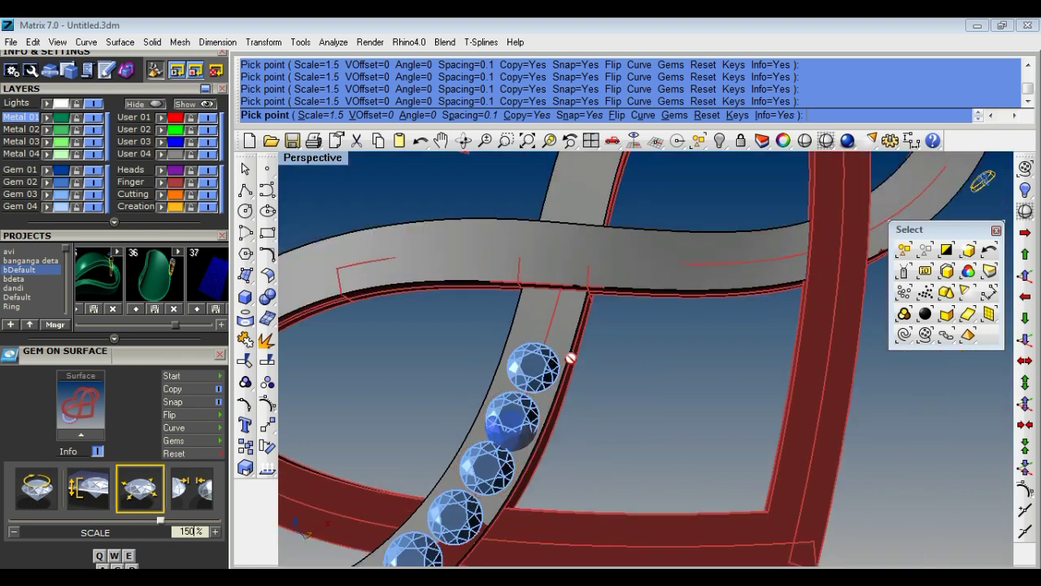
{"action": "scroll", "coordinate": [559, 310], "scroll_direction": "up", "scroll_amount": 3}
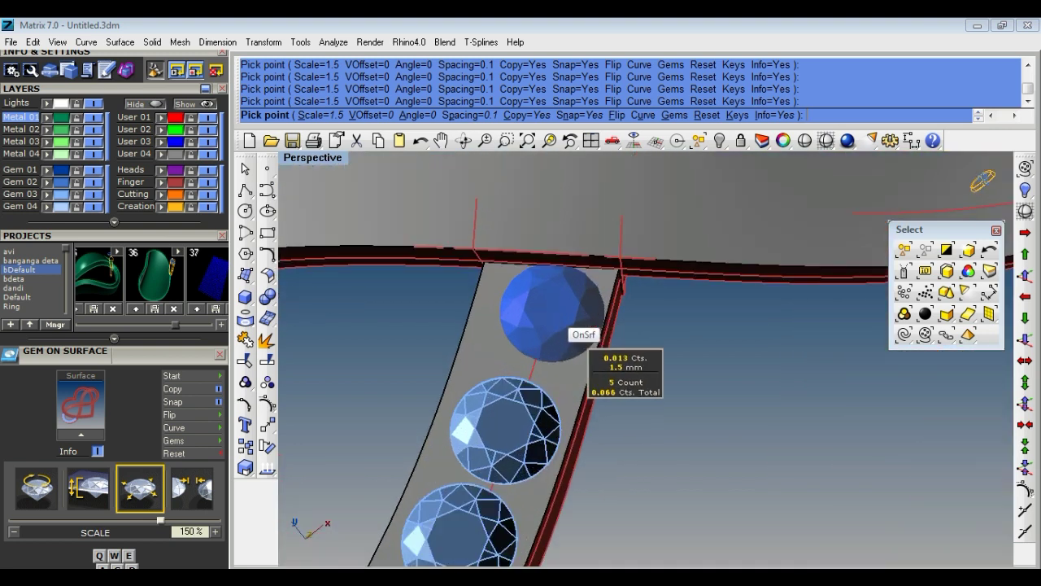
{"action": "left_click", "coordinate": [539, 323]}
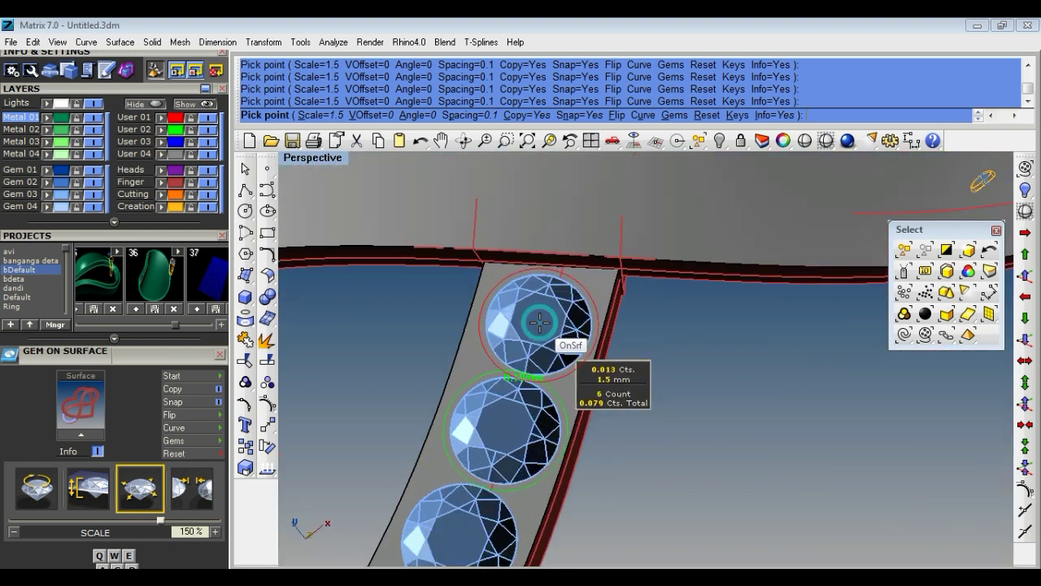
{"action": "key", "text": "Return"}
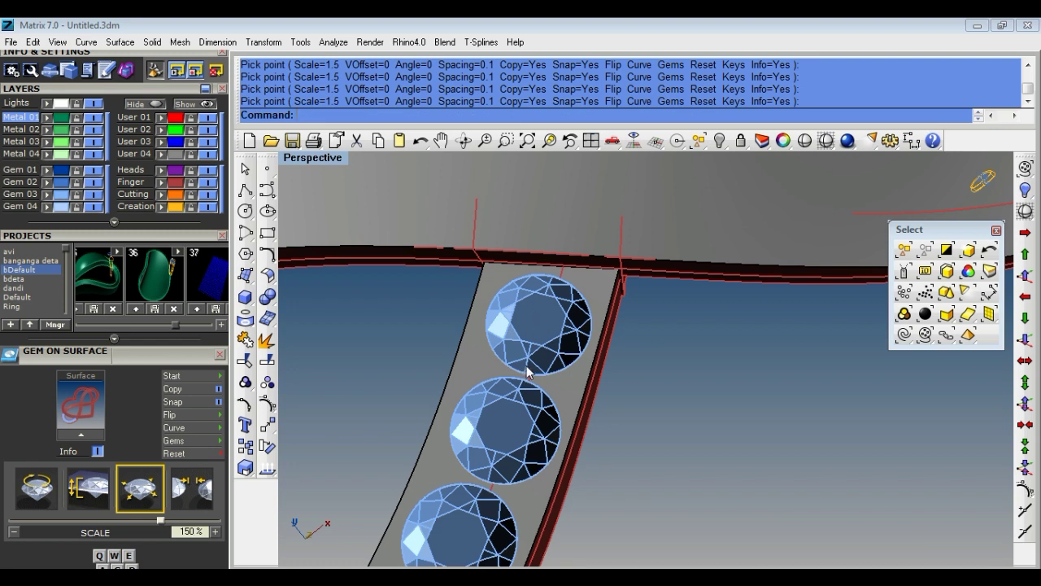
{"action": "scroll", "coordinate": [529, 366], "scroll_direction": "down", "scroll_amount": 3}
{"action": "scroll", "coordinate": [561, 363], "scroll_direction": "down", "scroll_amount": 2}
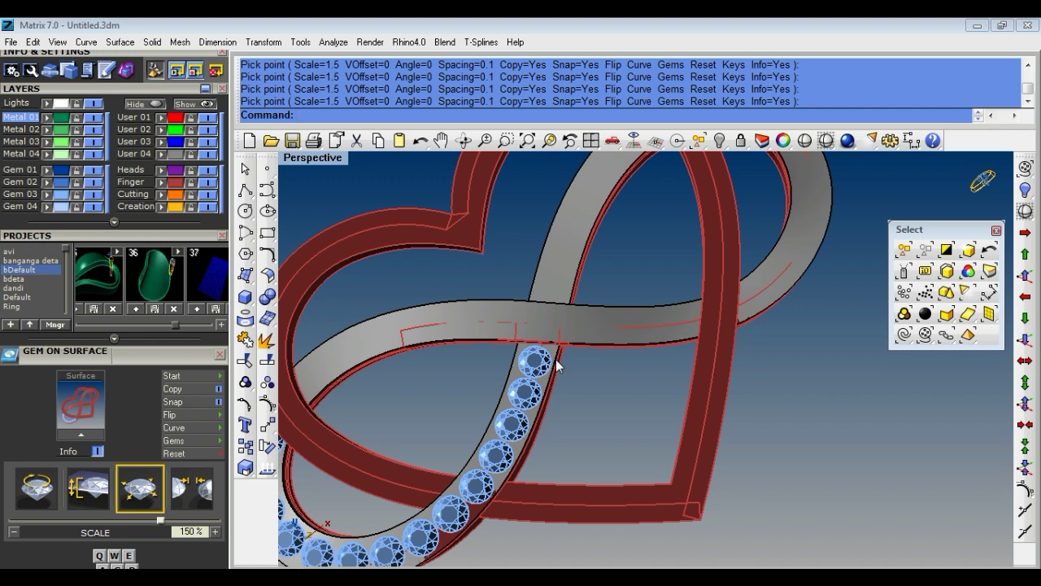
{"action": "scroll", "coordinate": [612, 341], "scroll_direction": "down", "scroll_amount": 5}
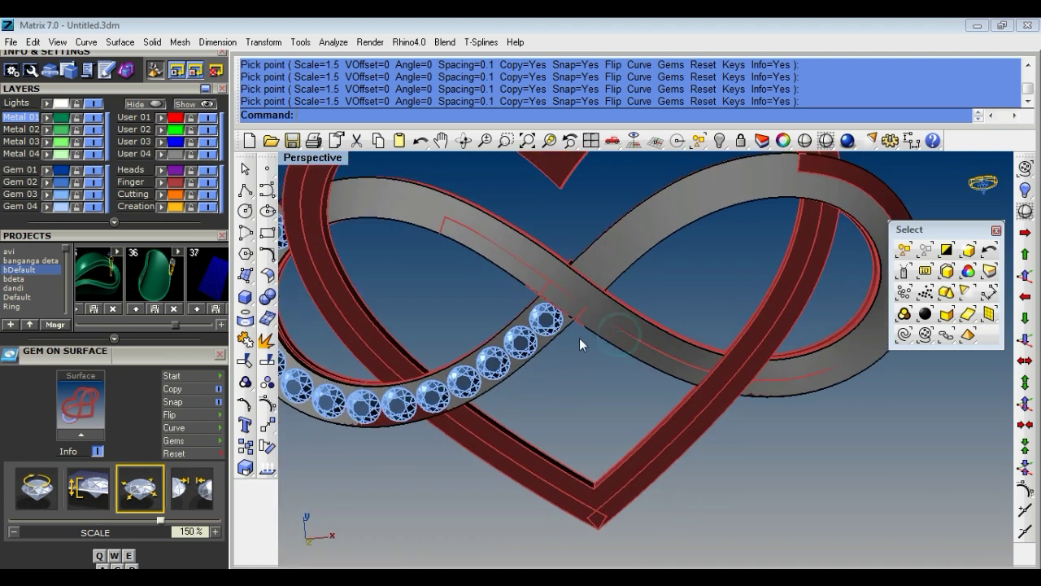
{"action": "scroll", "coordinate": [579, 337], "scroll_direction": "up", "scroll_amount": 5}
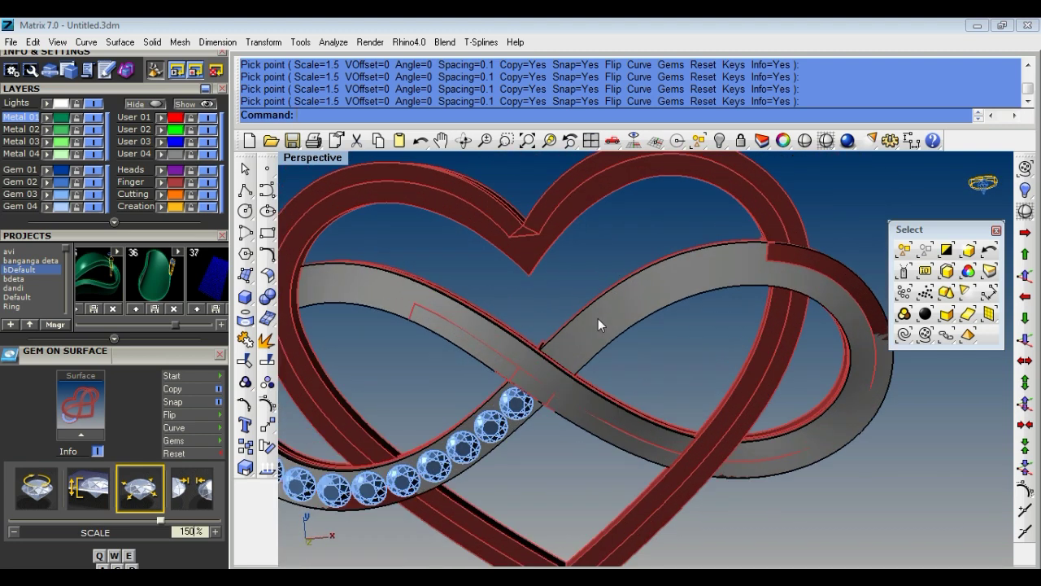
Run Gem on Surface on the infinity band and place two gems on the new stretch.
{"action": "left_click", "coordinate": [602, 323]}
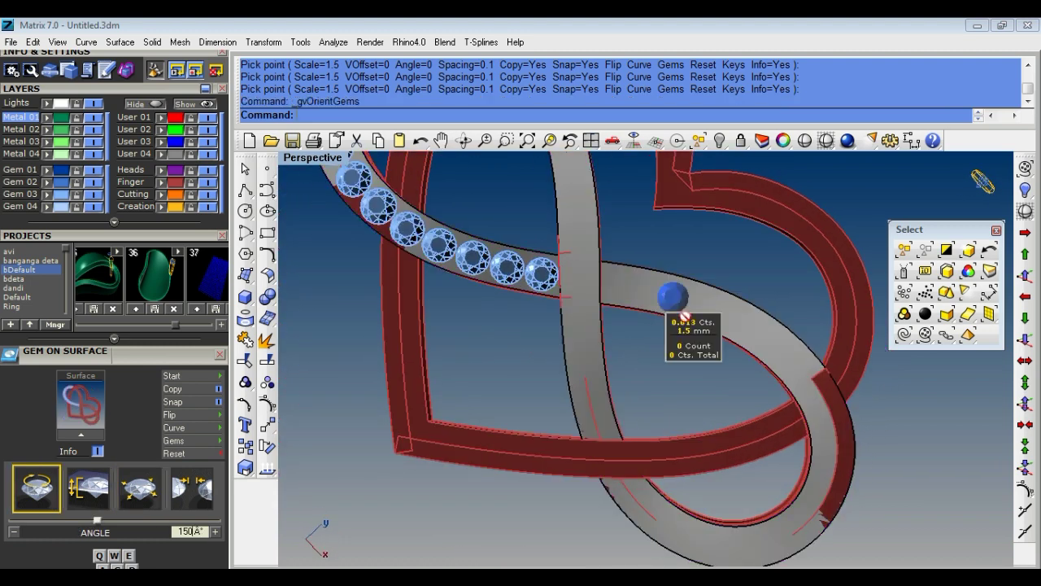
{"action": "scroll", "coordinate": [671, 354], "scroll_direction": "up", "scroll_amount": 2}
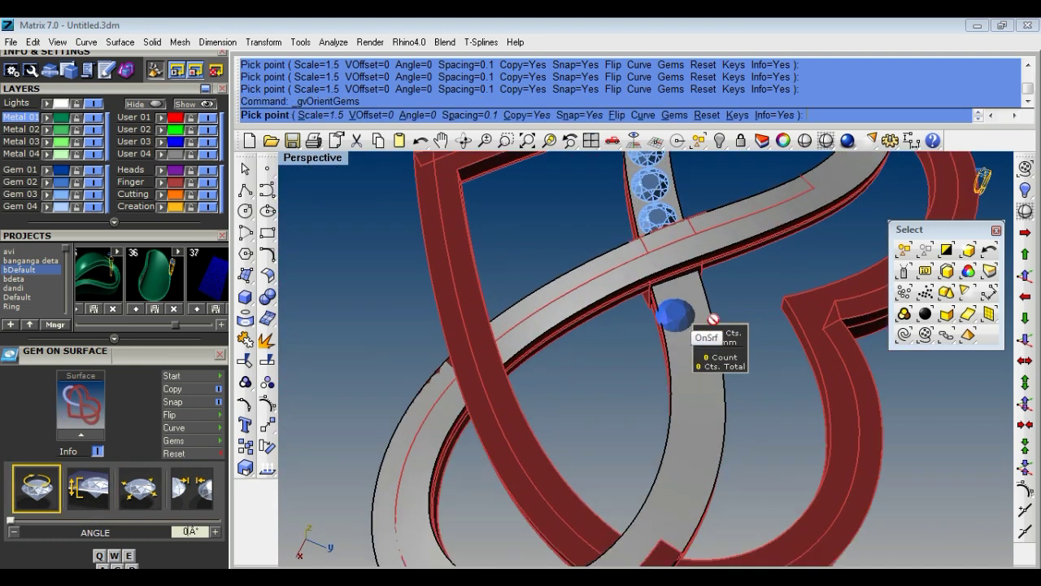
{"action": "scroll", "coordinate": [675, 325], "scroll_direction": "up", "scroll_amount": 2}
{"action": "scroll", "coordinate": [697, 344], "scroll_direction": "up", "scroll_amount": 2}
{"action": "scroll", "coordinate": [674, 314], "scroll_direction": "up", "scroll_amount": 2}
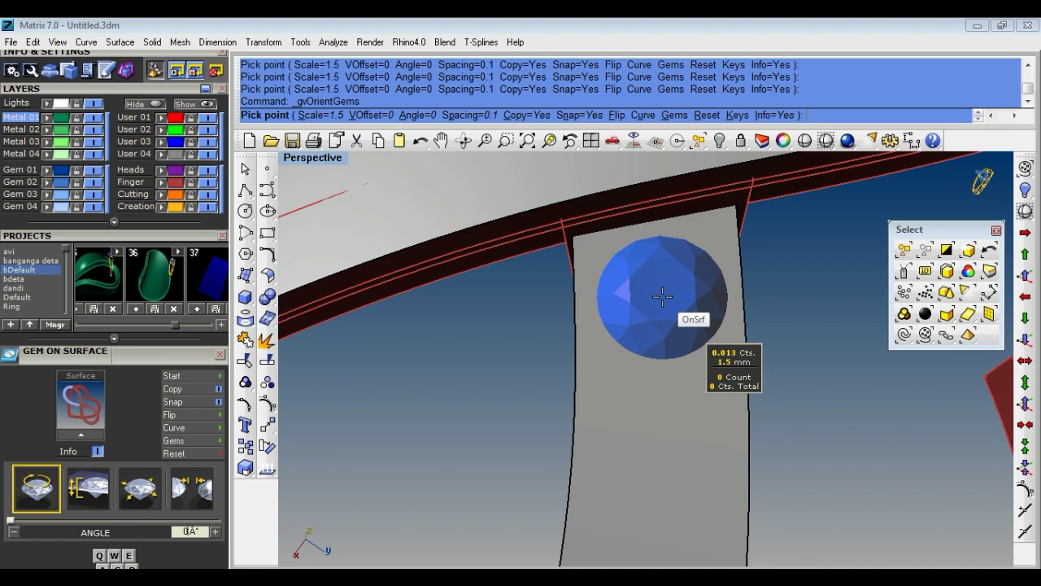
{"action": "left_click", "coordinate": [662, 296]}
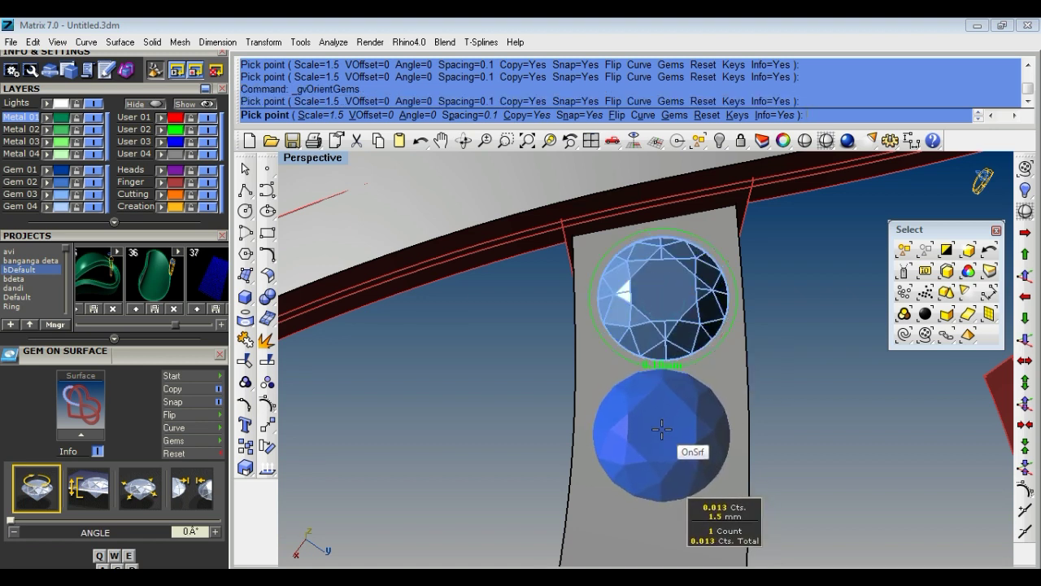
{"action": "left_click", "coordinate": [661, 430]}
{"action": "scroll", "coordinate": [659, 406], "scroll_direction": "down", "scroll_amount": 5}
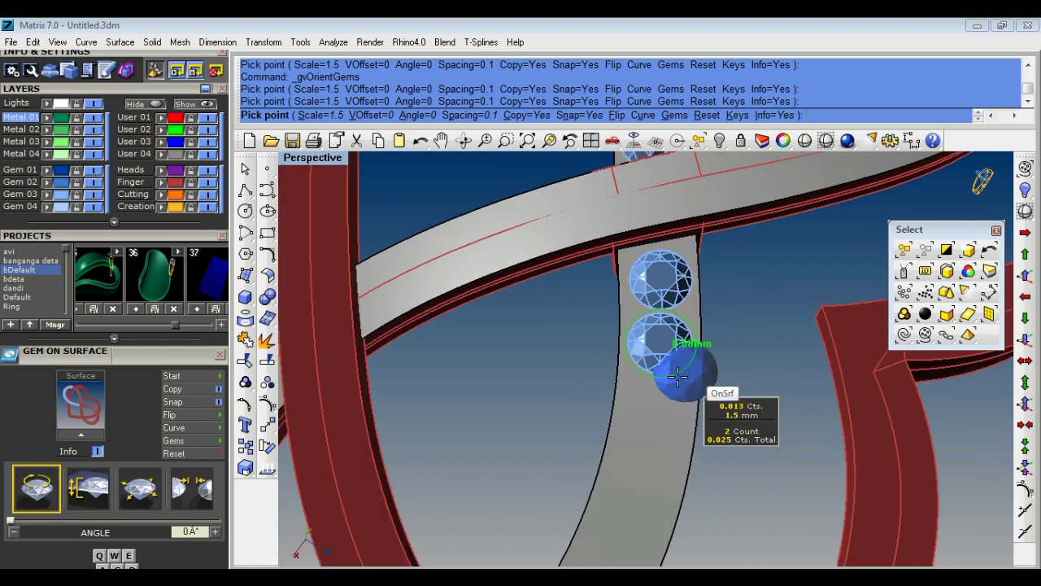
{"action": "scroll", "coordinate": [675, 375], "scroll_direction": "up", "scroll_amount": 3}
{"action": "key", "text": "Return"}
Delete the misplaced second gem, re-place it, and add a third further down.
{"action": "left_click", "coordinate": [657, 333]}
{"action": "key", "text": "Delete"}
{"action": "key", "text": "Return"}
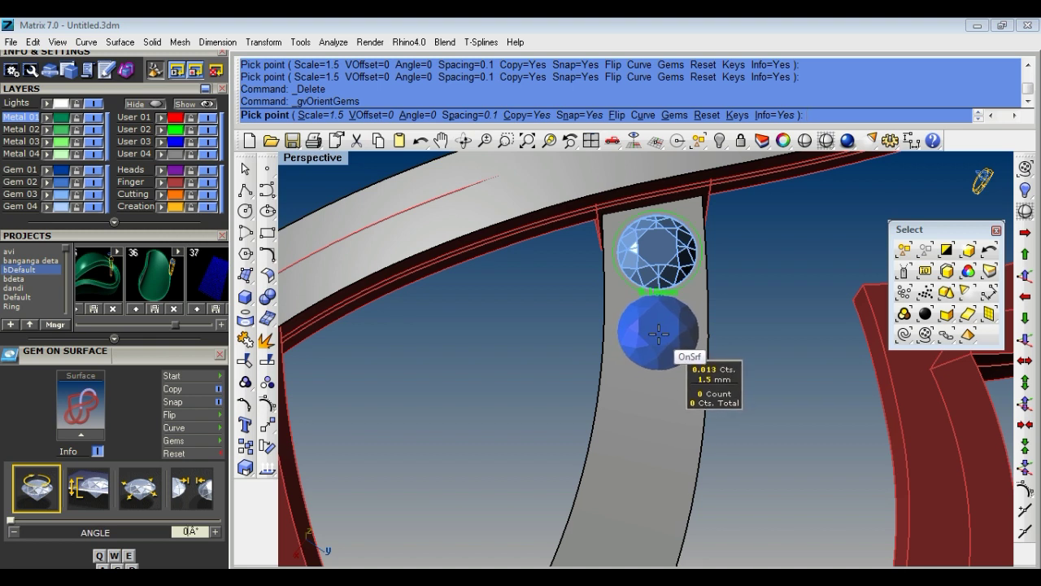
{"action": "left_click", "coordinate": [658, 334]}
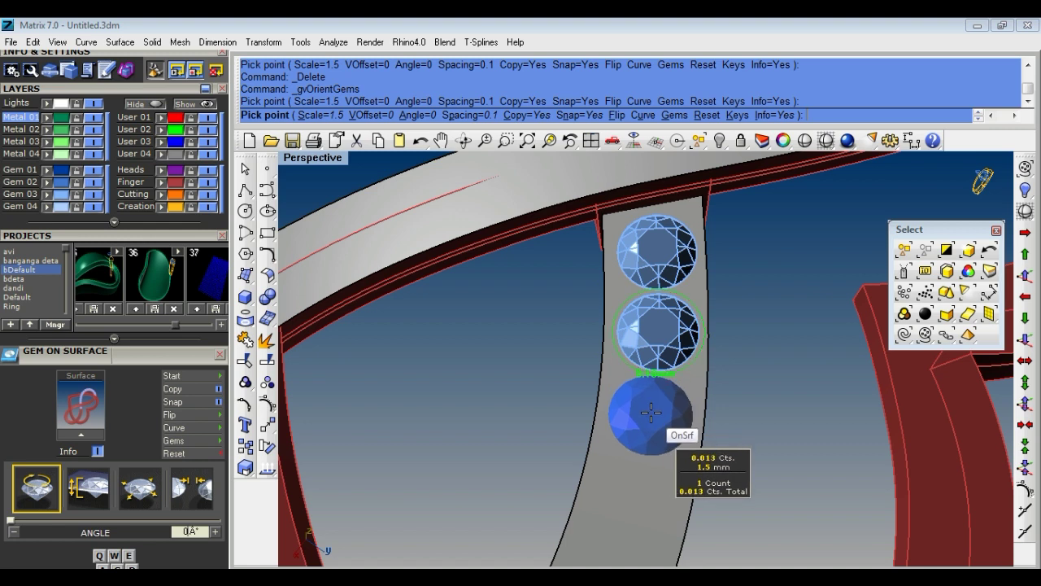
{"action": "left_click", "coordinate": [652, 412]}
Place the fourth, fifth and sixth gems in the row.
{"action": "scroll", "coordinate": [675, 402], "scroll_direction": "down", "scroll_amount": 3}
{"action": "scroll", "coordinate": [651, 411], "scroll_direction": "up", "scroll_amount": 2}
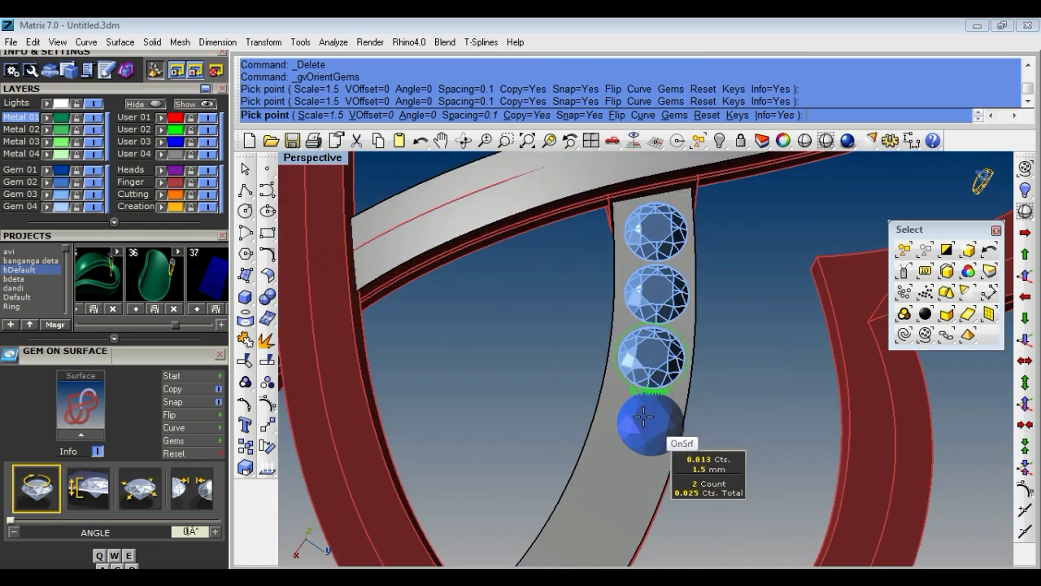
{"action": "scroll", "coordinate": [643, 416], "scroll_direction": "up", "scroll_amount": 2}
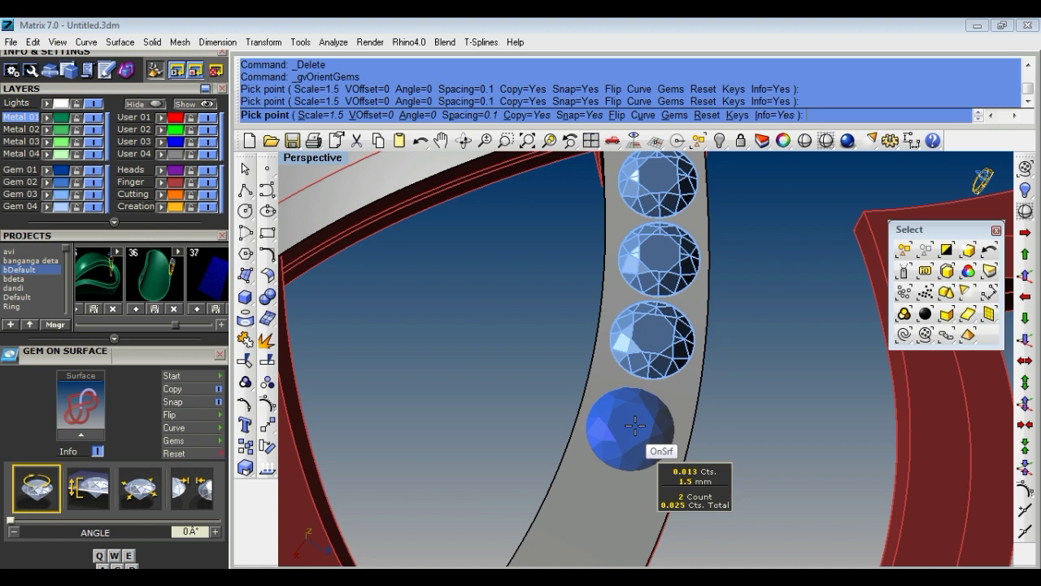
{"action": "left_click", "coordinate": [636, 424]}
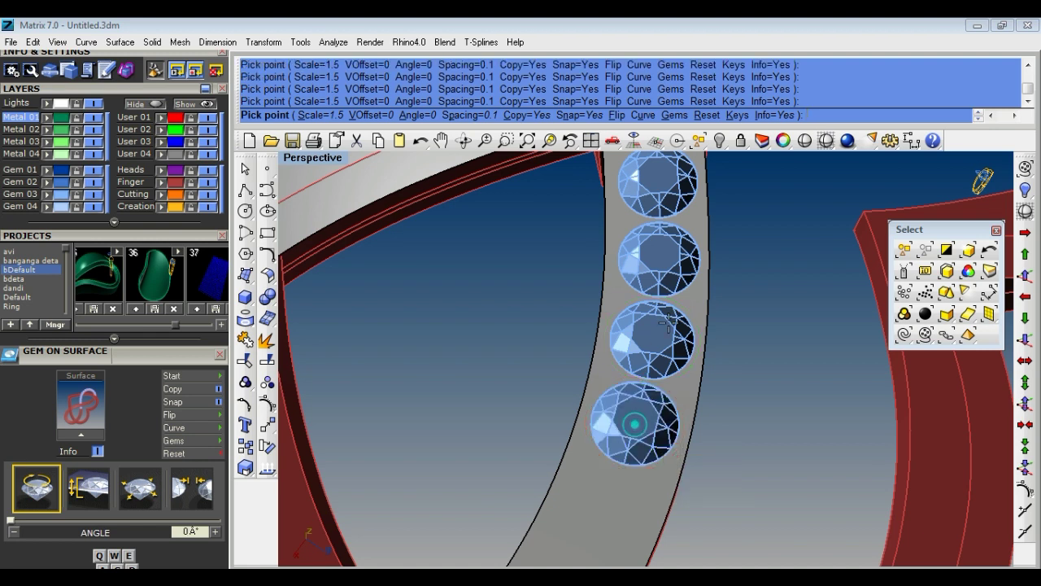
{"action": "scroll", "coordinate": [636, 423], "scroll_direction": "down", "scroll_amount": 2}
{"action": "scroll", "coordinate": [636, 427], "scroll_direction": "up", "scroll_amount": 2}
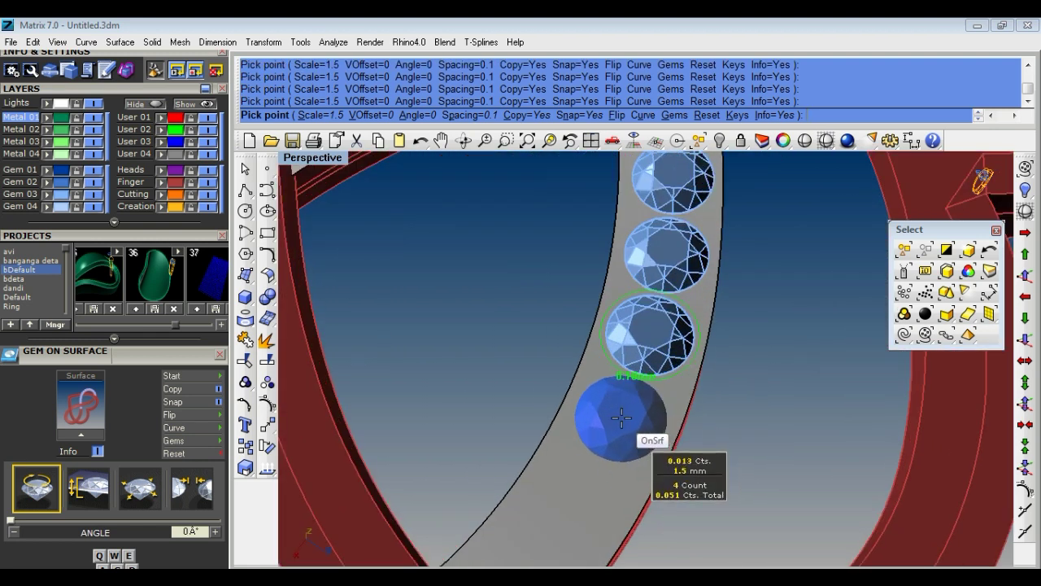
{"action": "left_click", "coordinate": [636, 428]}
{"action": "scroll", "coordinate": [636, 428], "scroll_direction": "down", "scroll_amount": 2}
{"action": "scroll", "coordinate": [627, 452], "scroll_direction": "up", "scroll_amount": 2}
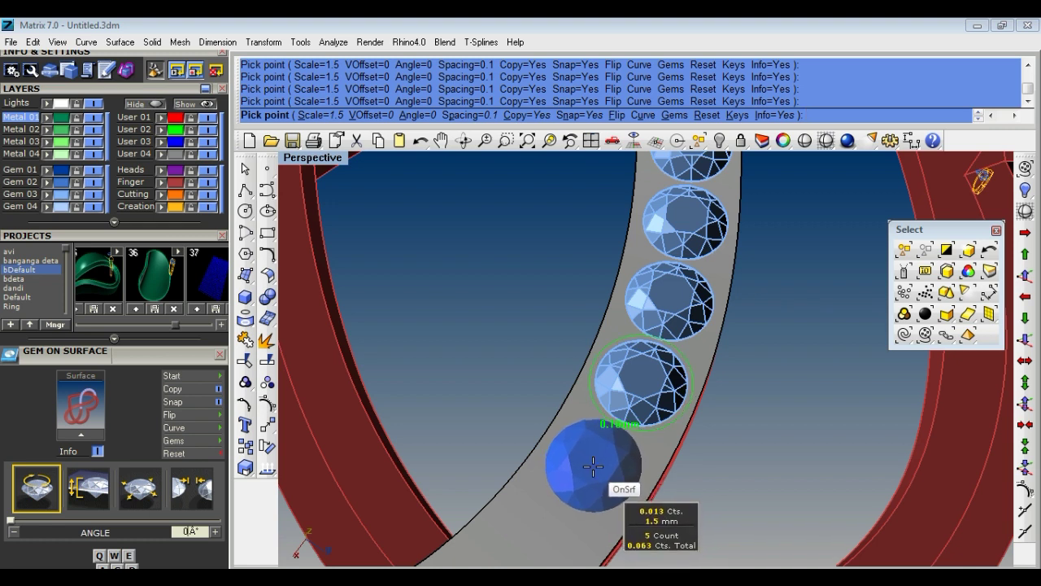
{"action": "left_click", "coordinate": [593, 465]}
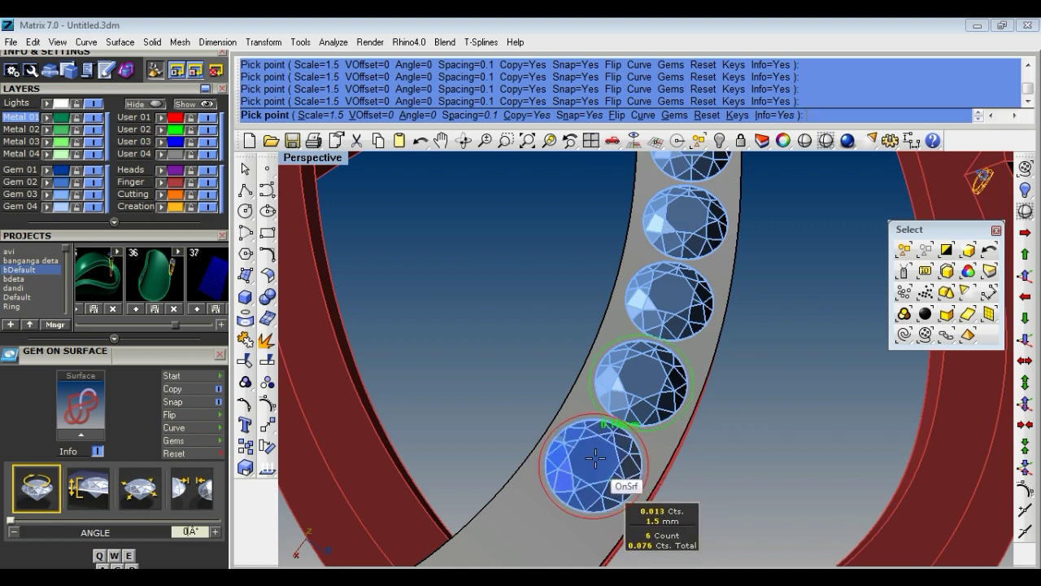
Set the gem scale to 160% and place a 1.6 mm gem at the row's end.
{"action": "scroll", "coordinate": [595, 463], "scroll_direction": "down", "scroll_amount": 5}
{"action": "scroll", "coordinate": [653, 464], "scroll_direction": "up", "scroll_amount": 2}
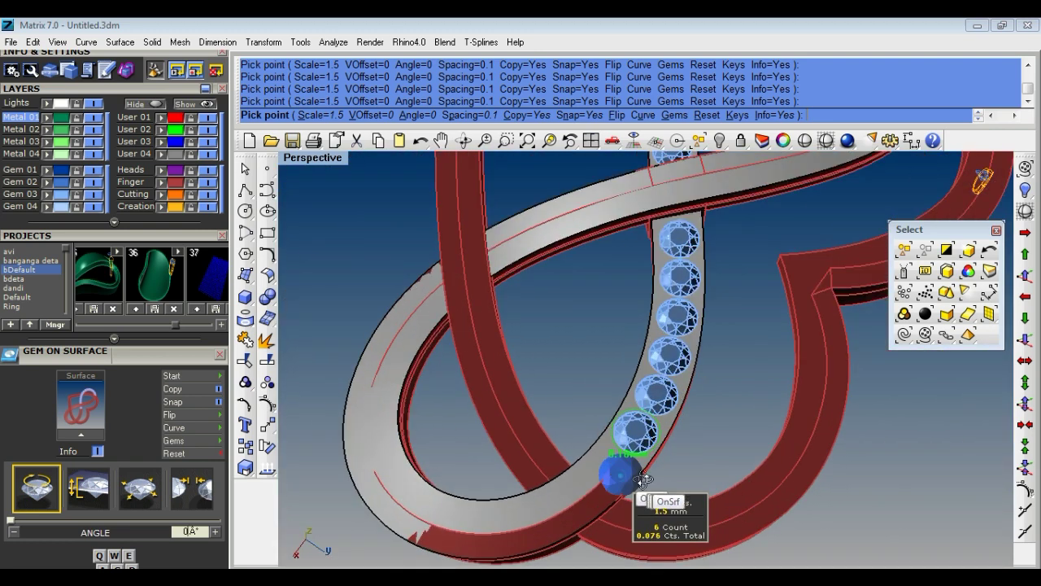
{"action": "scroll", "coordinate": [642, 468], "scroll_direction": "up", "scroll_amount": 2}
{"action": "scroll", "coordinate": [651, 468], "scroll_direction": "up", "scroll_amount": 2}
{"action": "scroll", "coordinate": [658, 466], "scroll_direction": "up", "scroll_amount": 1}
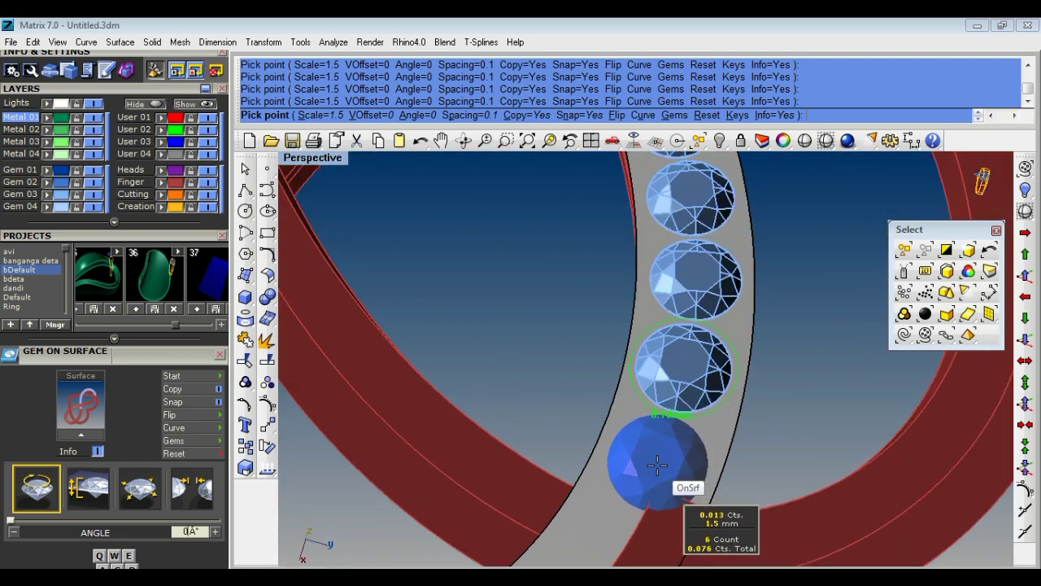
{"action": "scroll", "coordinate": [657, 464], "scroll_direction": "down", "scroll_amount": 3}
{"action": "scroll", "coordinate": [655, 467], "scroll_direction": "up", "scroll_amount": 4}
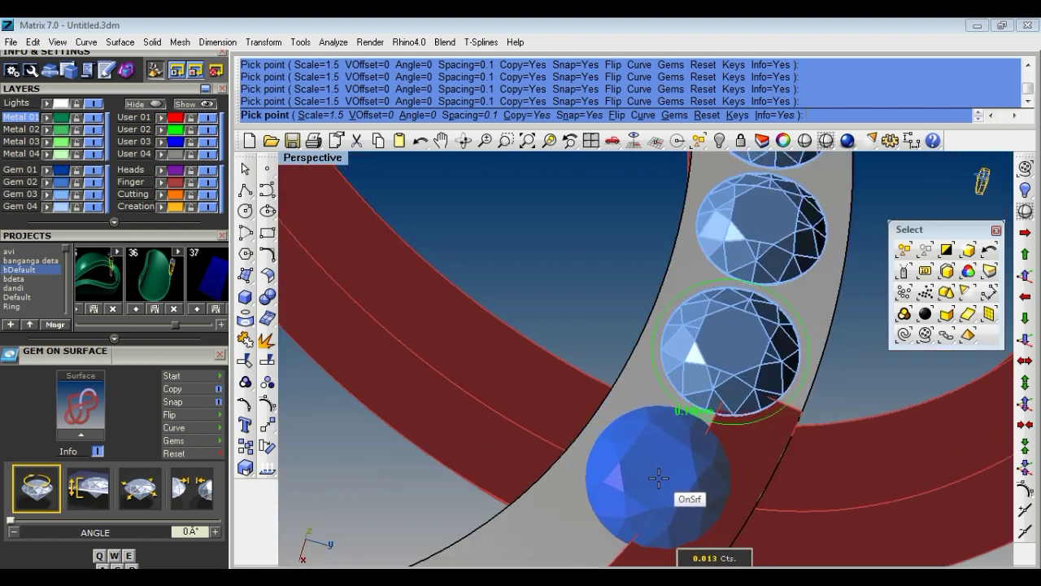
{"action": "scroll", "coordinate": [659, 478], "scroll_direction": "down", "scroll_amount": 3}
{"action": "scroll", "coordinate": [671, 443], "scroll_direction": "up", "scroll_amount": 2}
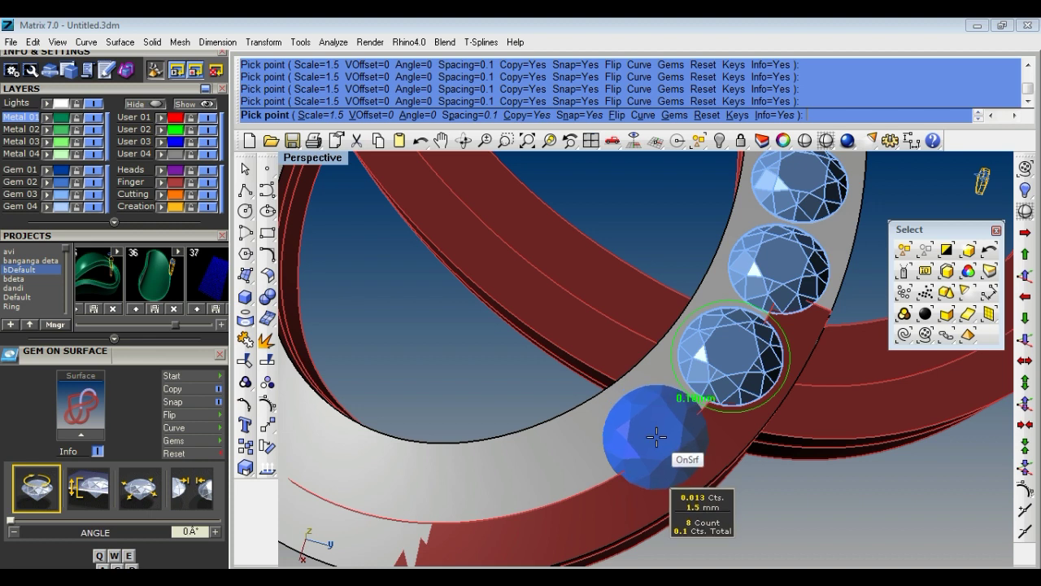
{"action": "scroll", "coordinate": [656, 438], "scroll_direction": "up", "scroll_amount": 1, "text": "shift"}
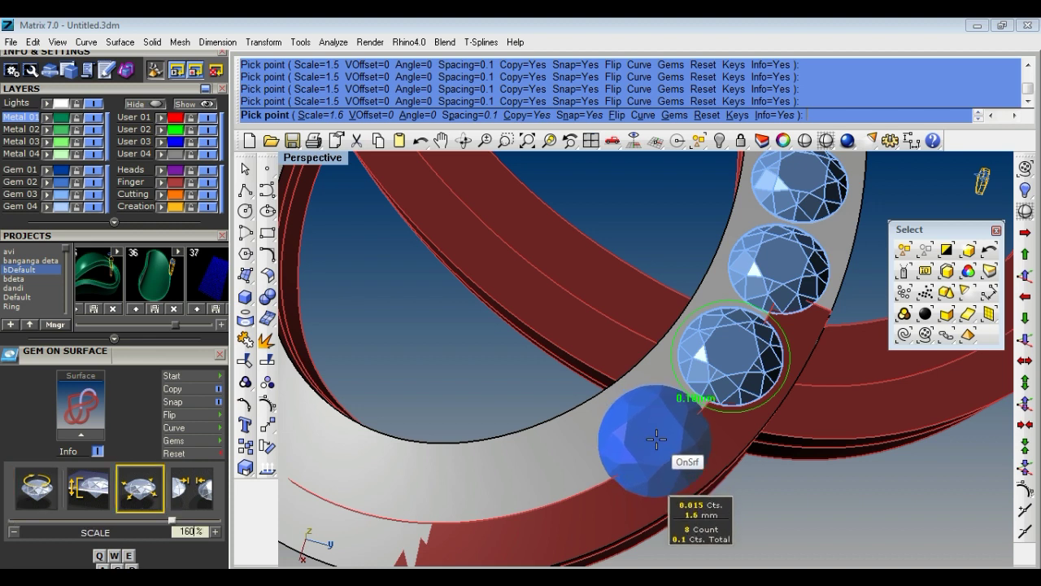
{"action": "scroll", "coordinate": [656, 439], "scroll_direction": "down", "scroll_amount": 2}
{"action": "left_click", "coordinate": [690, 421]}
Delete the last gem of the previous run and resume Gem on Surface placement.
{"action": "key", "text": "Return"}
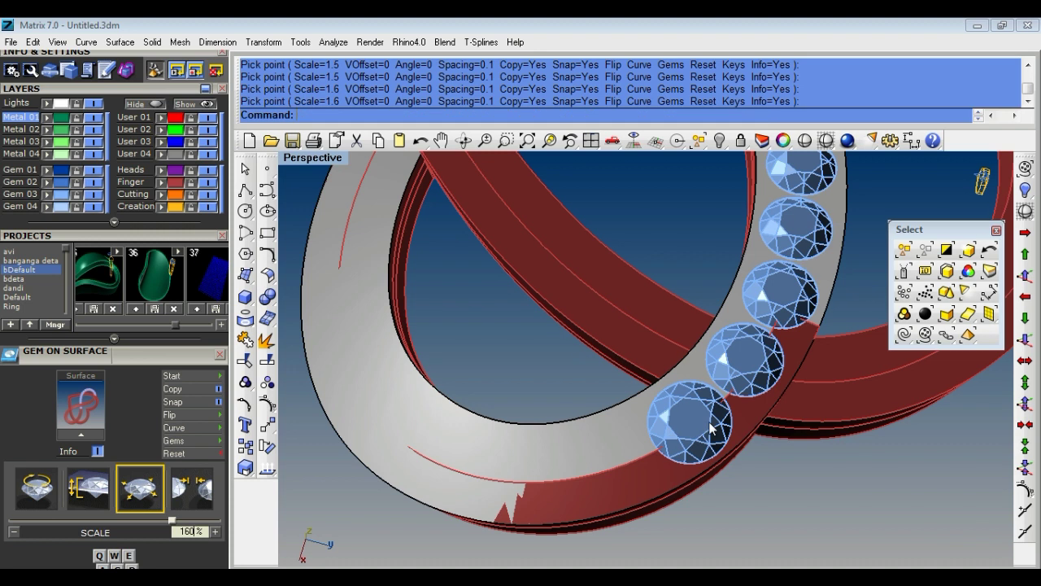
{"action": "left_click", "coordinate": [699, 419]}
{"action": "key", "text": "Delete"}
{"action": "key", "text": "Return"}
{"action": "scroll", "coordinate": [693, 412], "scroll_direction": "up", "scroll_amount": 2}
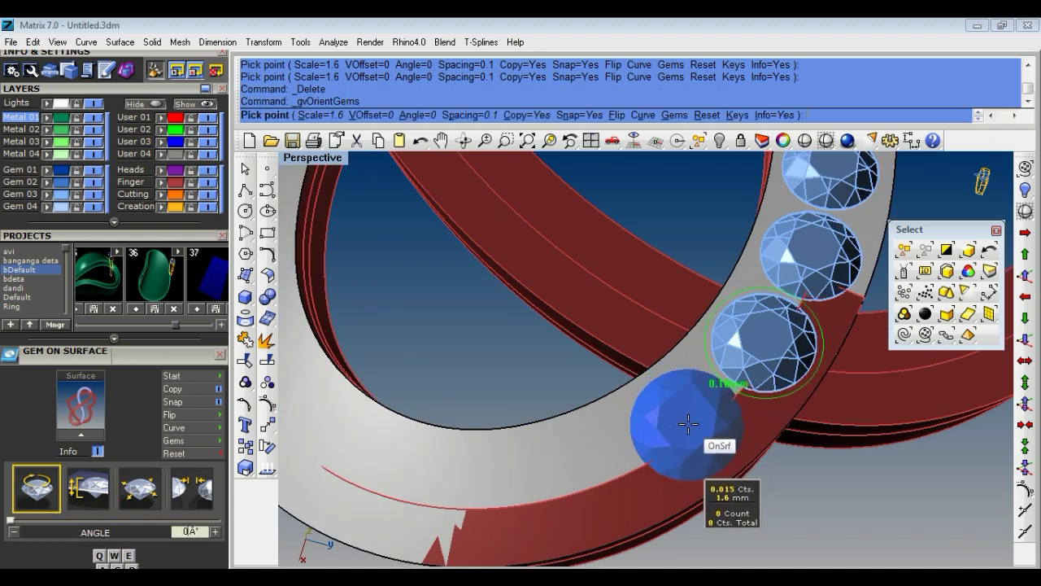
Place the first four touching 1.6 mm round gems along the infinity band.
{"action": "left_click", "coordinate": [688, 421]}
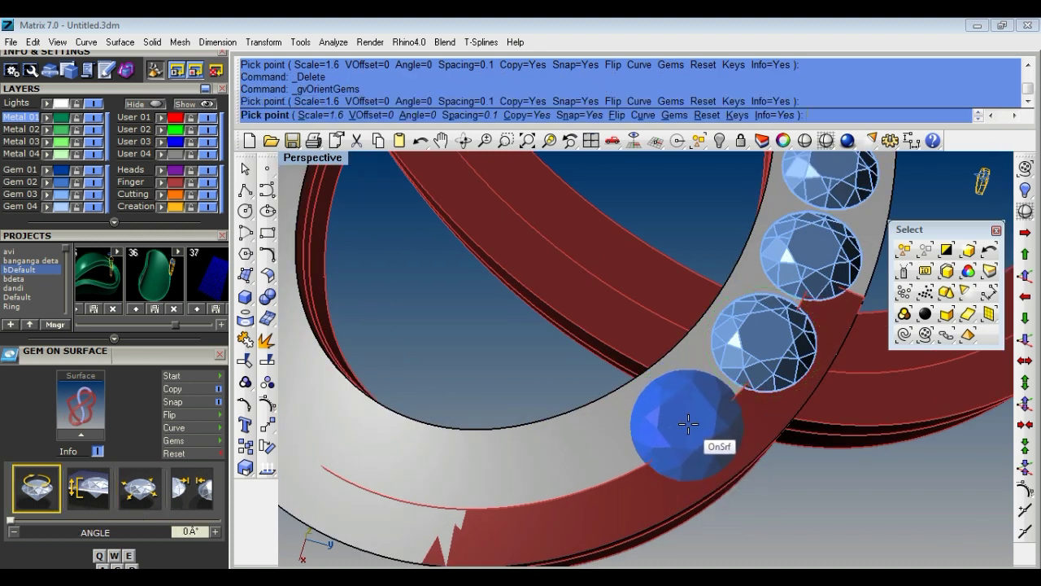
{"action": "left_click", "coordinate": [587, 481]}
{"action": "scroll", "coordinate": [789, 346], "scroll_direction": "down", "scroll_amount": 5}
{"action": "right_click_drag", "start_coordinate": [789, 346], "coordinate": [538, 350]}
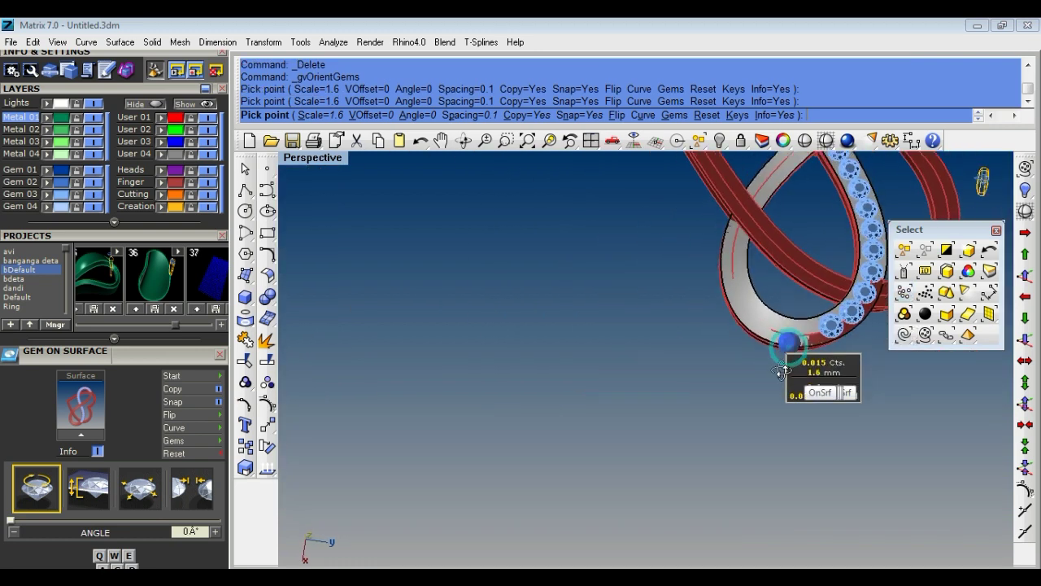
{"action": "scroll", "coordinate": [538, 350], "scroll_direction": "up", "scroll_amount": 2}
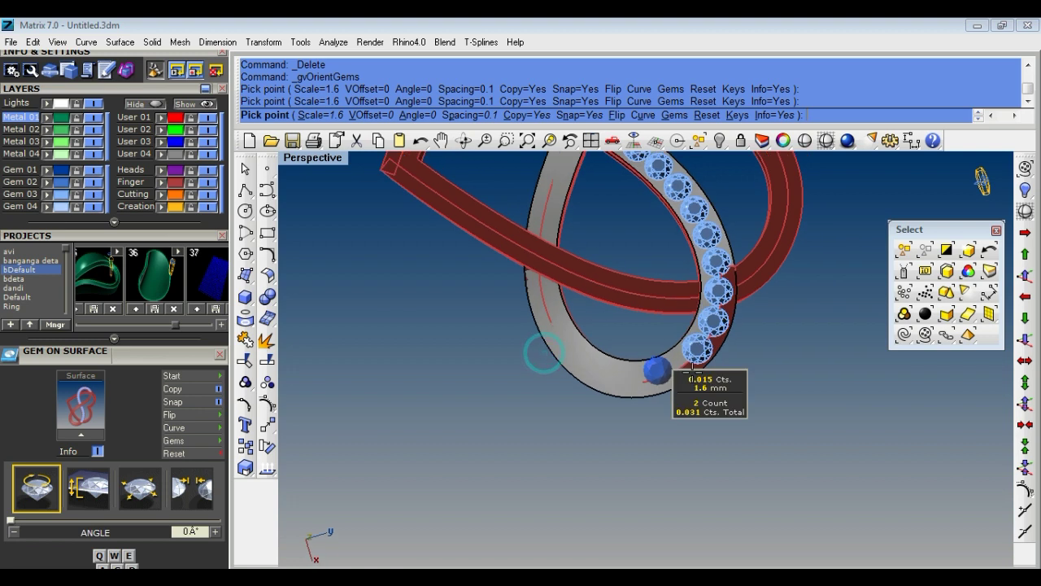
{"action": "scroll", "coordinate": [678, 370], "scroll_direction": "up", "scroll_amount": 3}
{"action": "scroll", "coordinate": [679, 382], "scroll_direction": "up", "scroll_amount": 2}
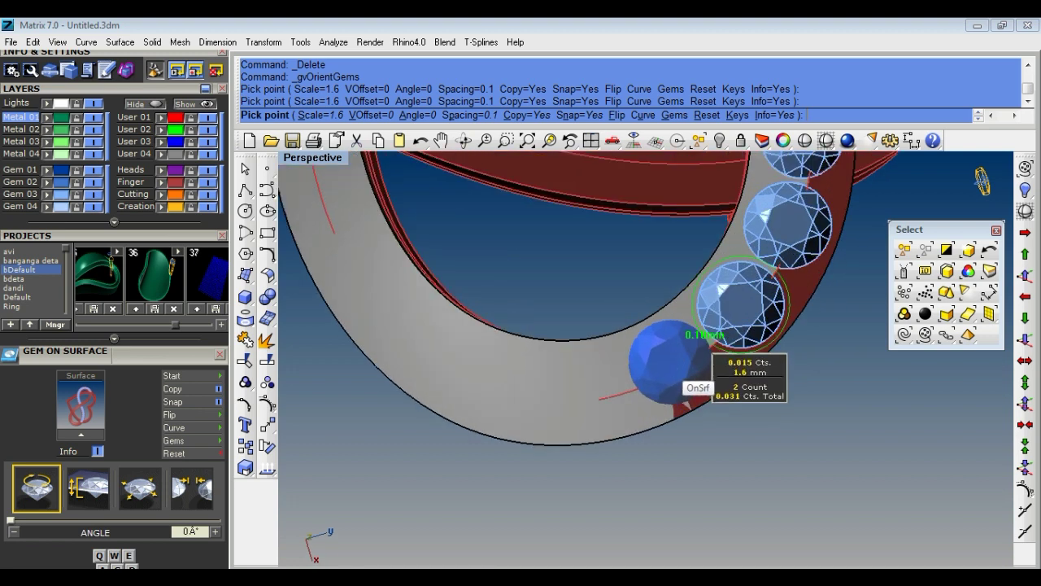
{"action": "left_click", "coordinate": [667, 366]}
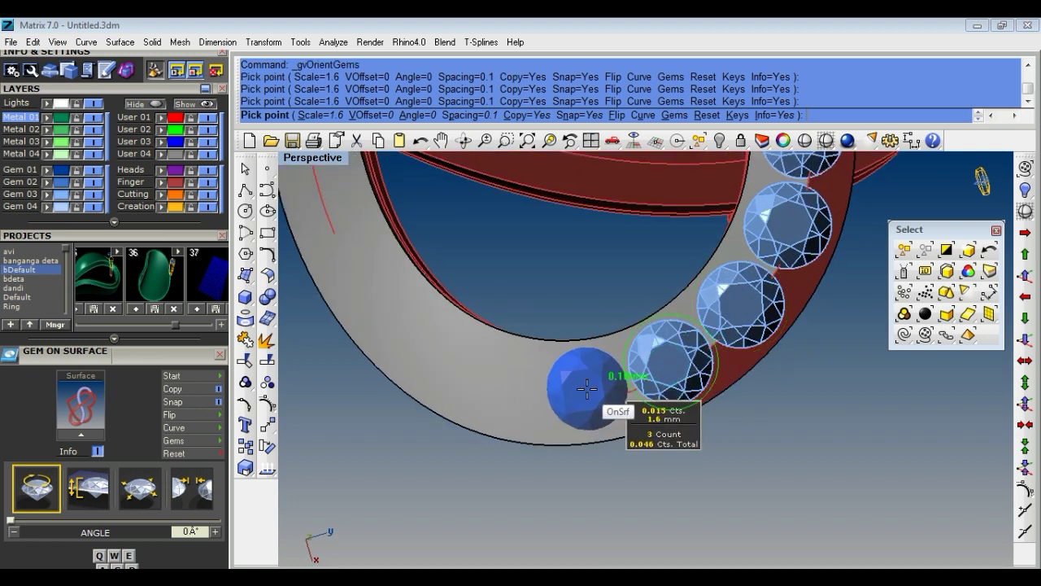
{"action": "left_click", "coordinate": [585, 391]}
{"action": "scroll", "coordinate": [585, 389], "scroll_direction": "up", "scroll_amount": 1}
{"action": "scroll", "coordinate": [602, 388], "scroll_direction": "up", "scroll_amount": 1}
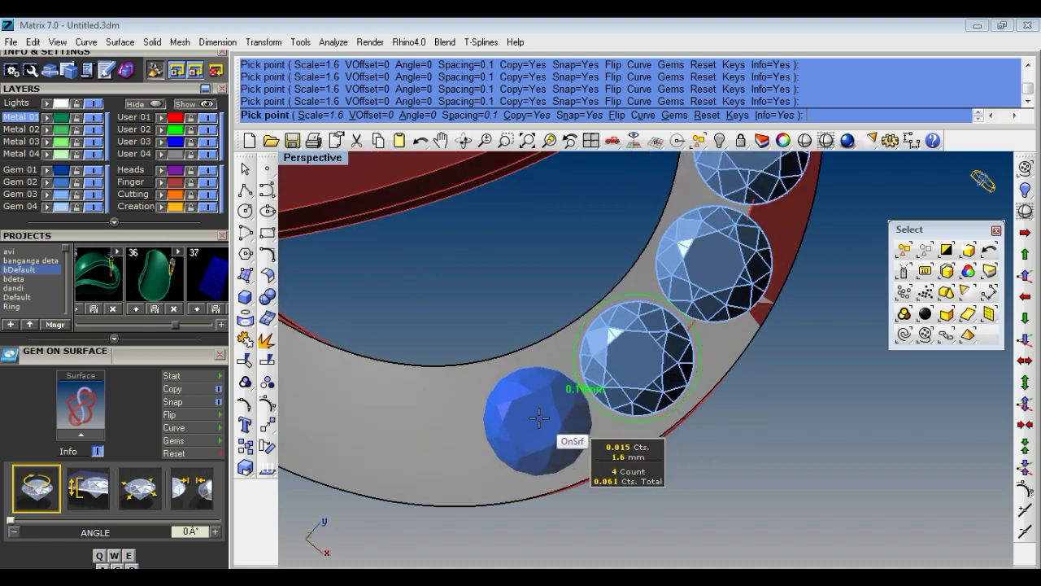
Add more adjacent 1.6 mm gems down the band, giving seven gems totalling 0.11 ct.
{"action": "left_click", "coordinate": [538, 418]}
{"action": "scroll", "coordinate": [569, 399], "scroll_direction": "down", "scroll_amount": 2}
{"action": "scroll", "coordinate": [626, 379], "scroll_direction": "up", "scroll_amount": 1}
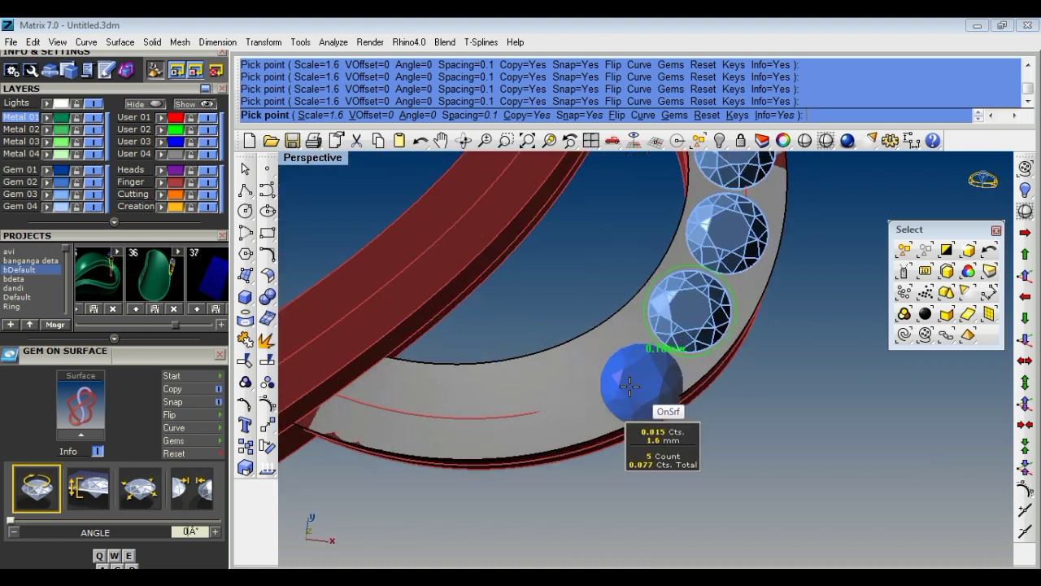
{"action": "scroll", "coordinate": [624, 368], "scroll_direction": "up", "scroll_amount": 1}
{"action": "left_click", "coordinate": [624, 368]}
{"action": "scroll", "coordinate": [626, 378], "scroll_direction": "up", "scroll_amount": 1}
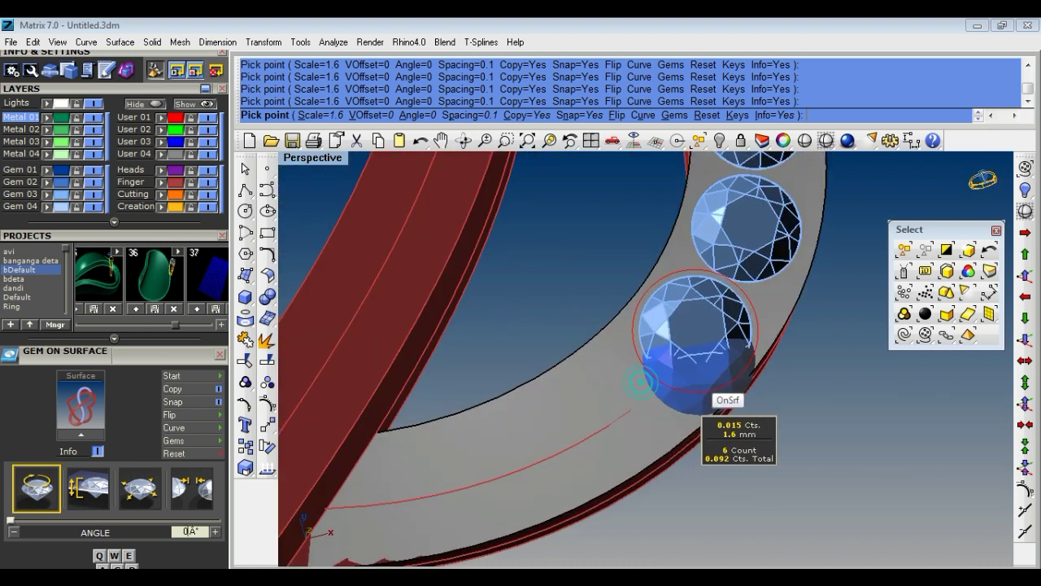
{"action": "scroll", "coordinate": [628, 387], "scroll_direction": "up", "scroll_amount": 1}
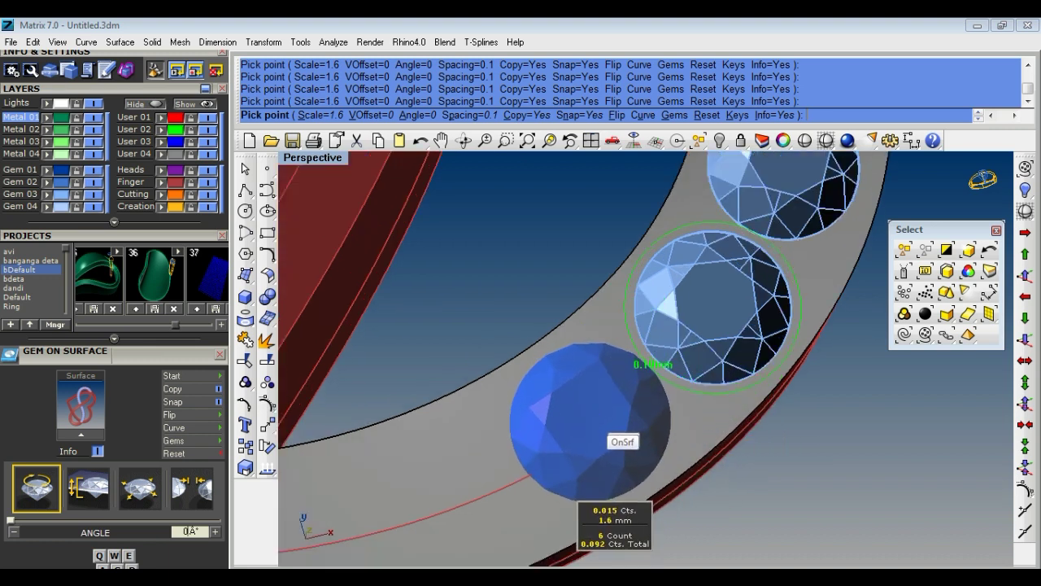
{"action": "left_click", "coordinate": [614, 394]}
{"action": "scroll", "coordinate": [691, 358], "scroll_direction": "down", "scroll_amount": 2}
{"action": "scroll", "coordinate": [651, 395], "scroll_direction": "down", "scroll_amount": 1}
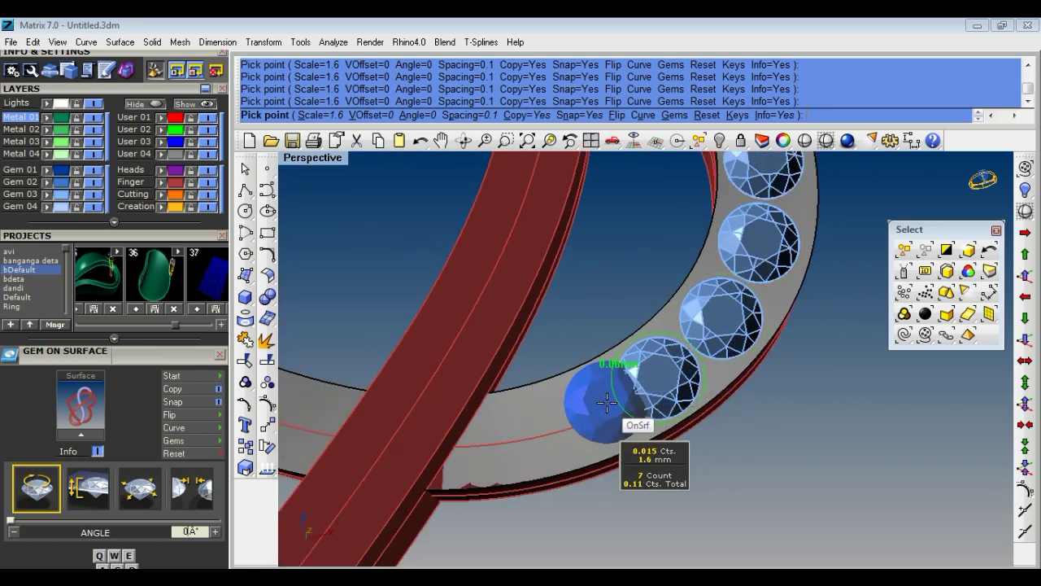
{"action": "scroll", "coordinate": [580, 419], "scroll_direction": "up", "scroll_amount": 2}
{"action": "scroll", "coordinate": [580, 419], "scroll_direction": "up", "scroll_amount": 2}
{"action": "left_click", "coordinate": [580, 419]}
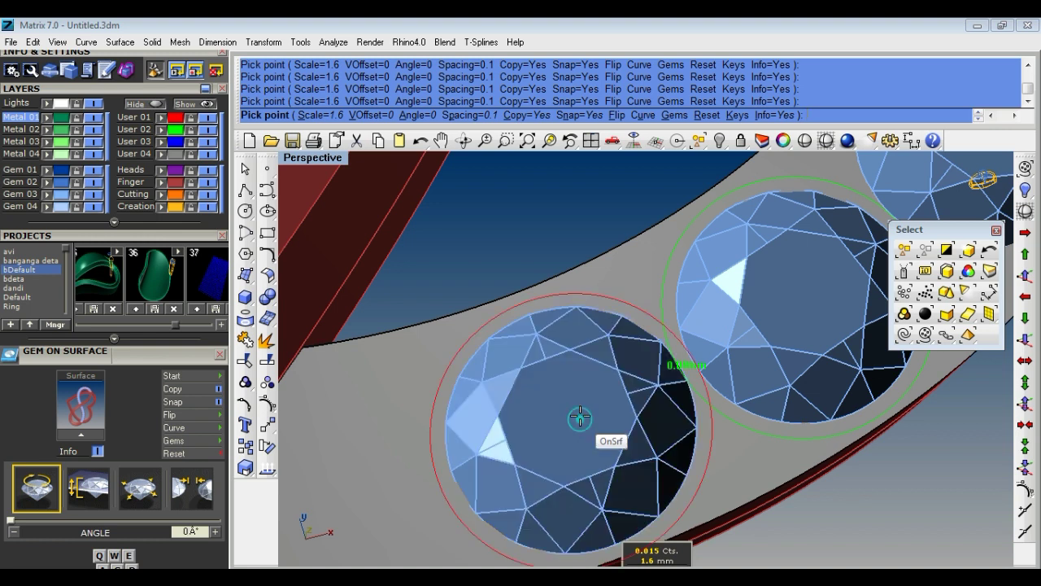
{"action": "scroll", "coordinate": [580, 419], "scroll_direction": "down", "scroll_amount": 2}
Delete the overlapping gem and restart gem placement at 1.5 mm with Snap off.
{"action": "key", "text": "Escape"}
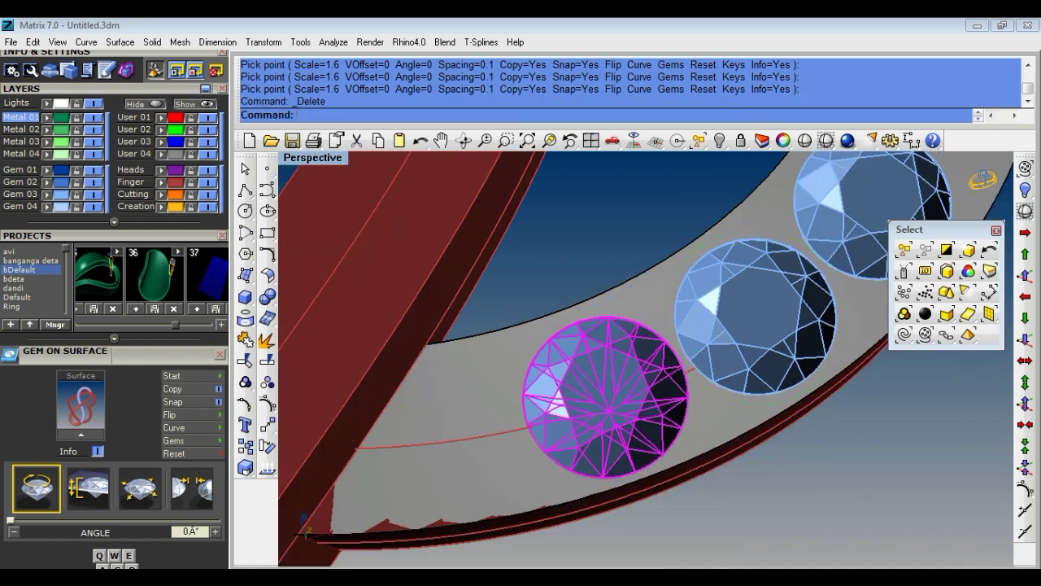
{"action": "key", "text": "Delete"}
{"action": "key", "text": "Return"}
{"action": "key", "text": "q"}
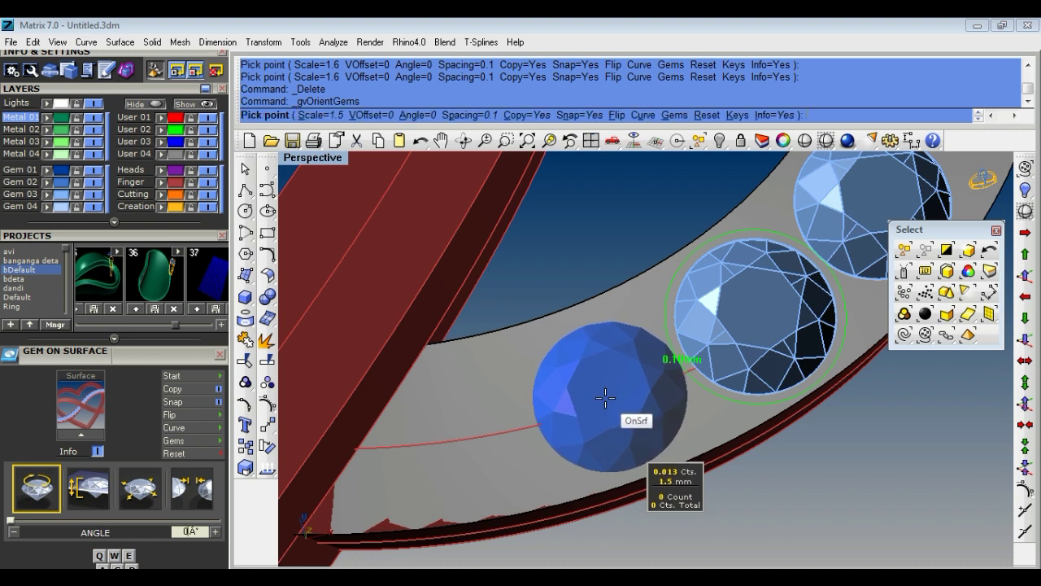
{"action": "left_click", "coordinate": [606, 395]}
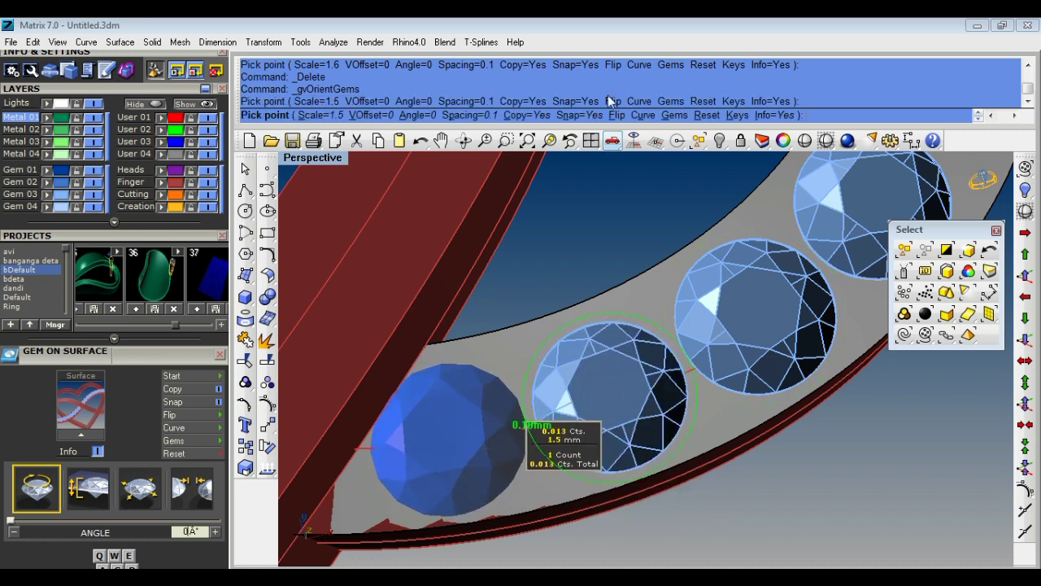
{"action": "key", "text": "s"}
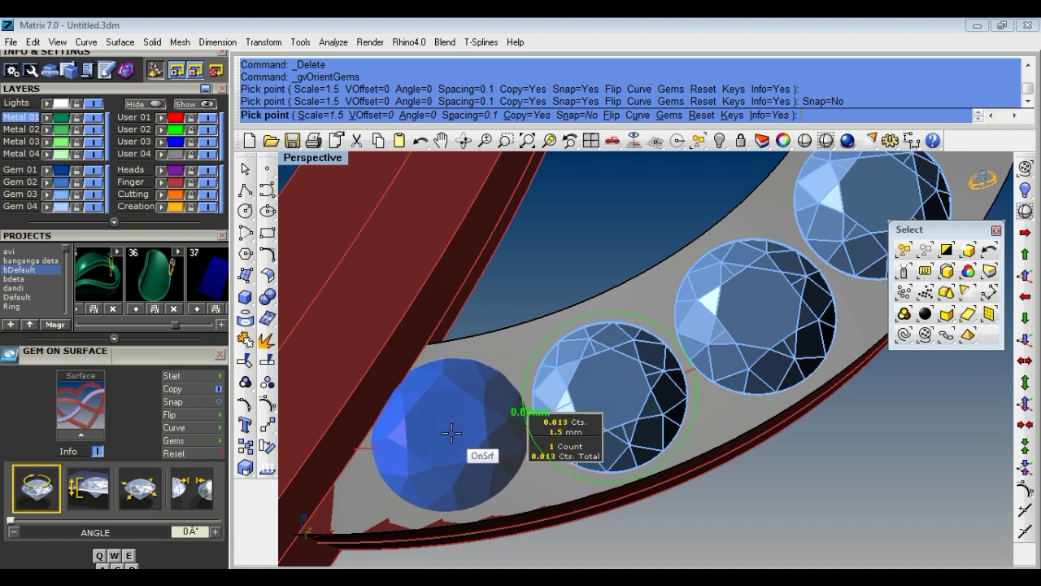
Remove two misplaced gems and place three new 1.5 mm gems along the band.
{"action": "key", "text": "Escape"}
{"action": "left_click", "coordinate": [563, 375]}
{"action": "key", "text": "Delete"}
{"action": "left_click", "coordinate": [710, 305]}
{"action": "key", "text": "Delete"}
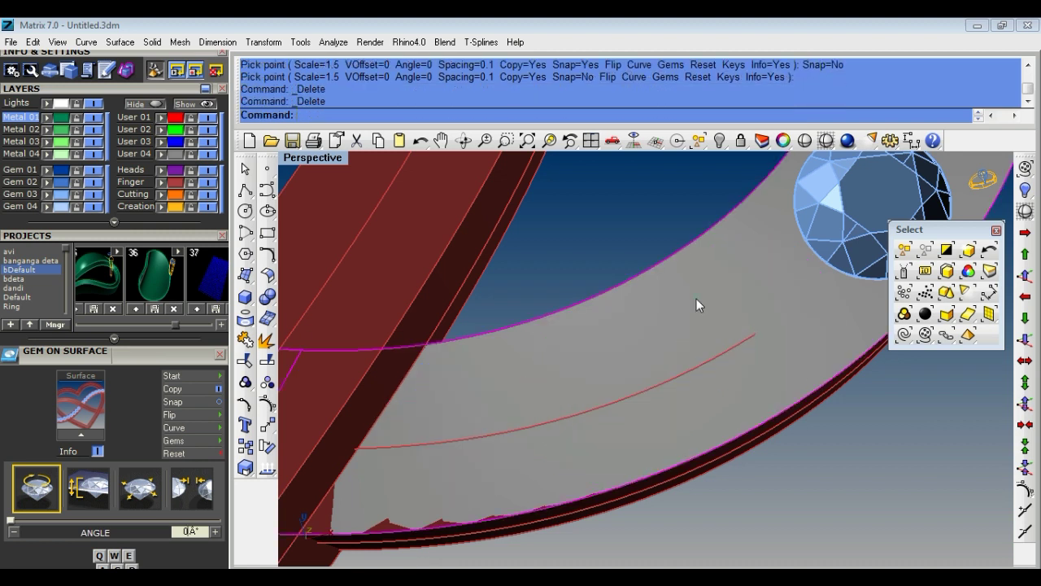
{"action": "right_click", "coordinate": [551, 356]}
{"action": "left_click", "coordinate": [670, 345]}
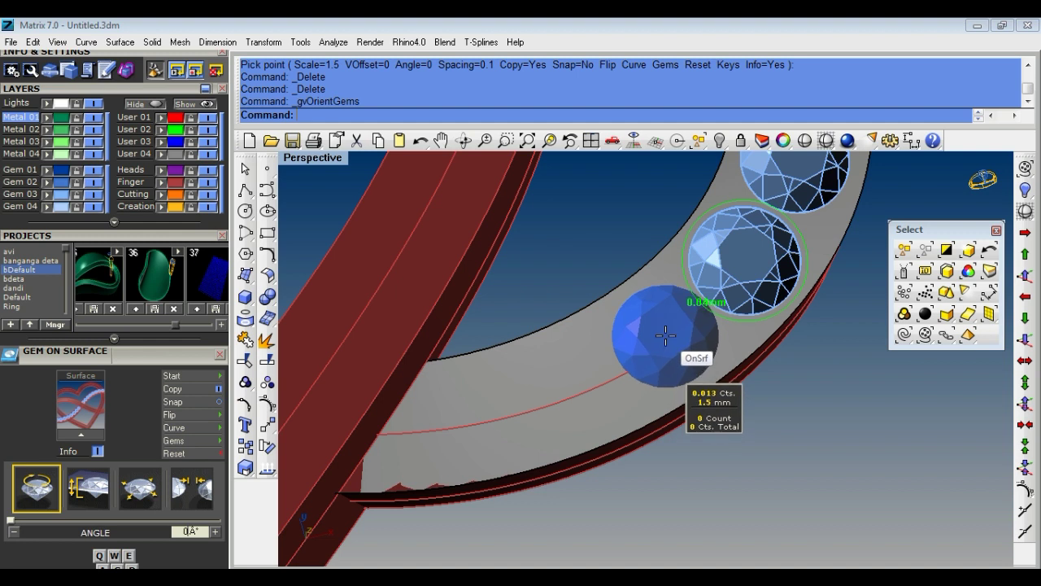
{"action": "scroll", "coordinate": [662, 337], "scroll_direction": "up", "scroll_amount": 2}
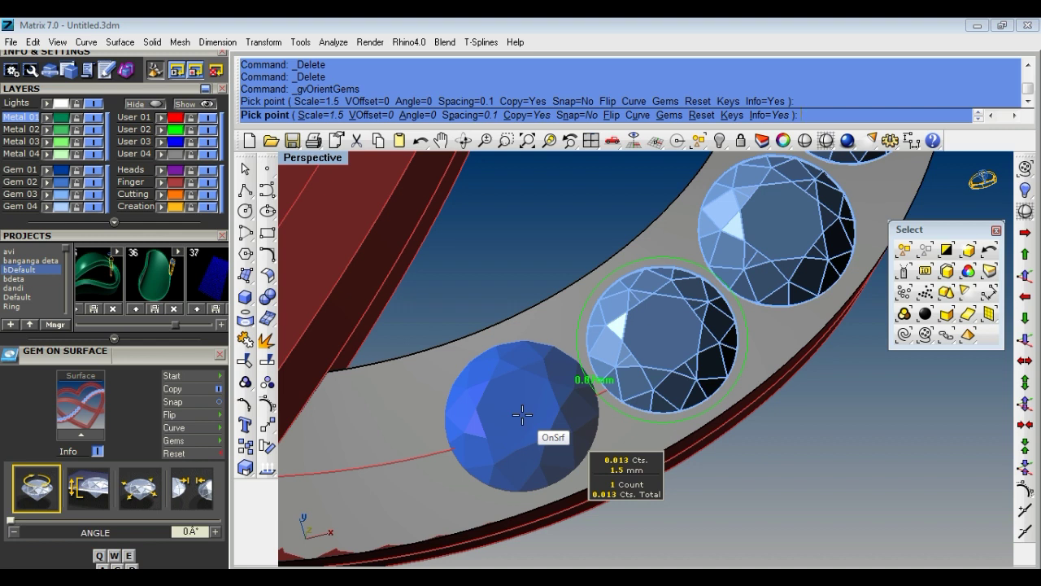
{"action": "left_click", "coordinate": [523, 415]}
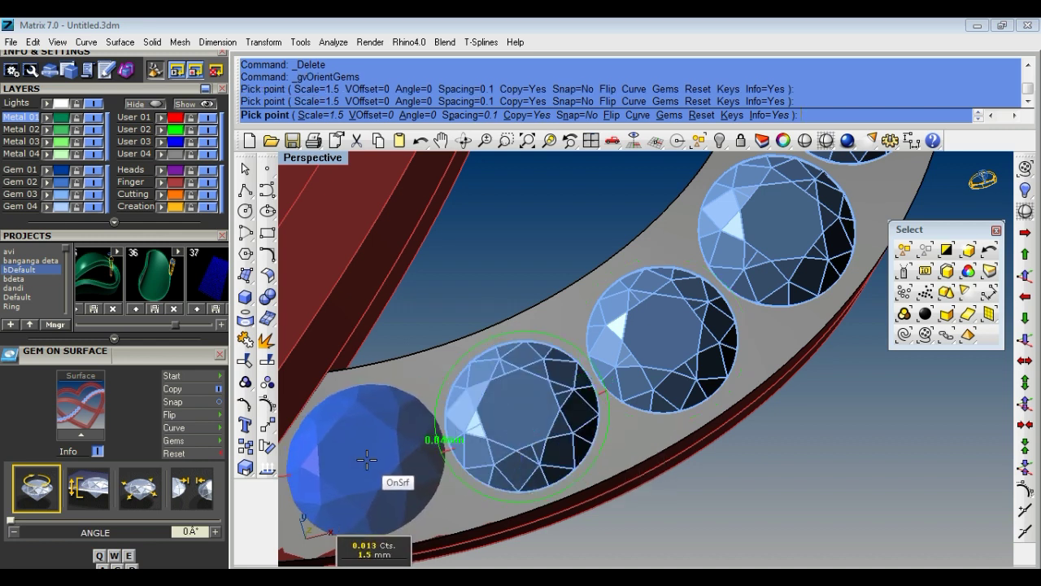
{"action": "left_click", "coordinate": [360, 460]}
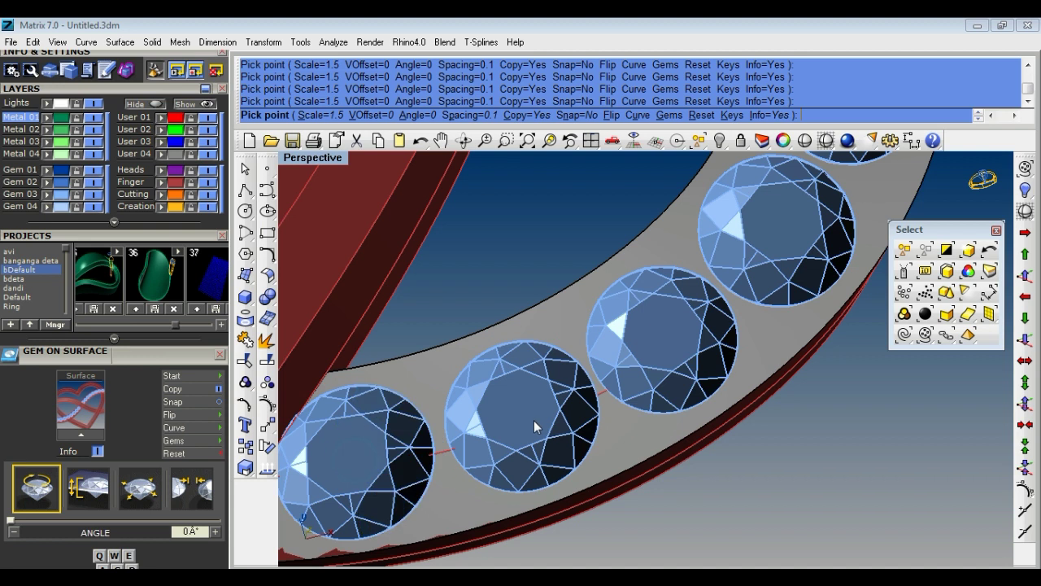
Delete two badly spaced gems and fill the gap with two 1.5 mm gems.
{"action": "key", "text": "Return"}
{"action": "left_click", "coordinate": [545, 395]}
{"action": "key", "text": "Delete"}
{"action": "left_click", "coordinate": [477, 418]}
{"action": "key", "text": "Delete"}
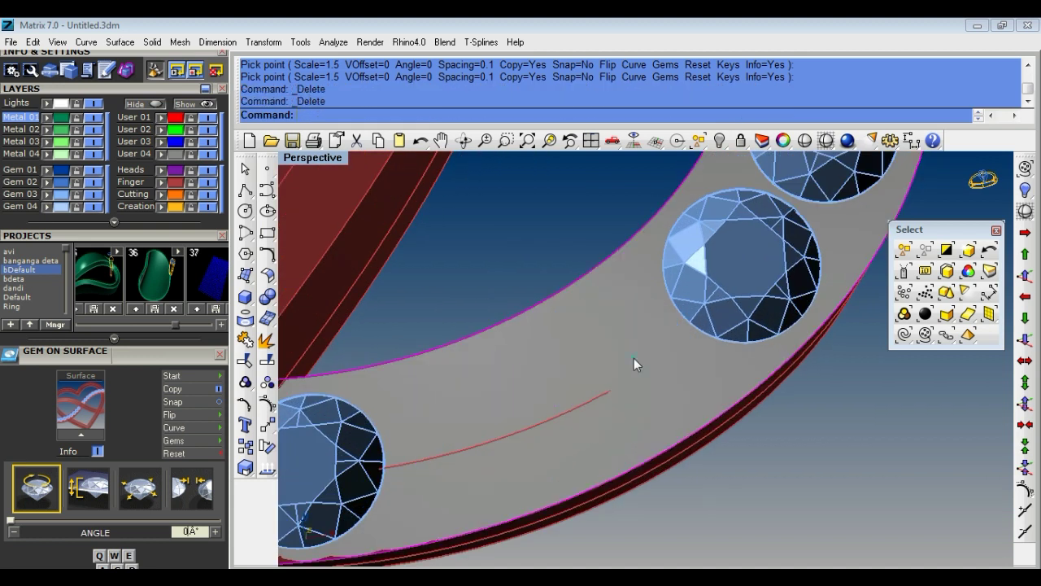
{"action": "key", "text": "Return"}
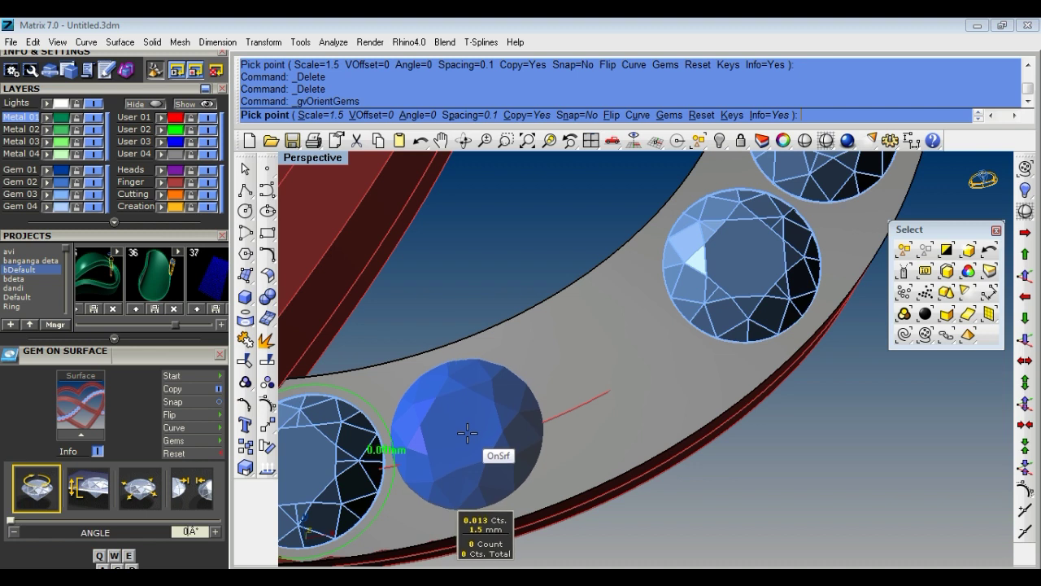
{"action": "left_click", "coordinate": [468, 432]}
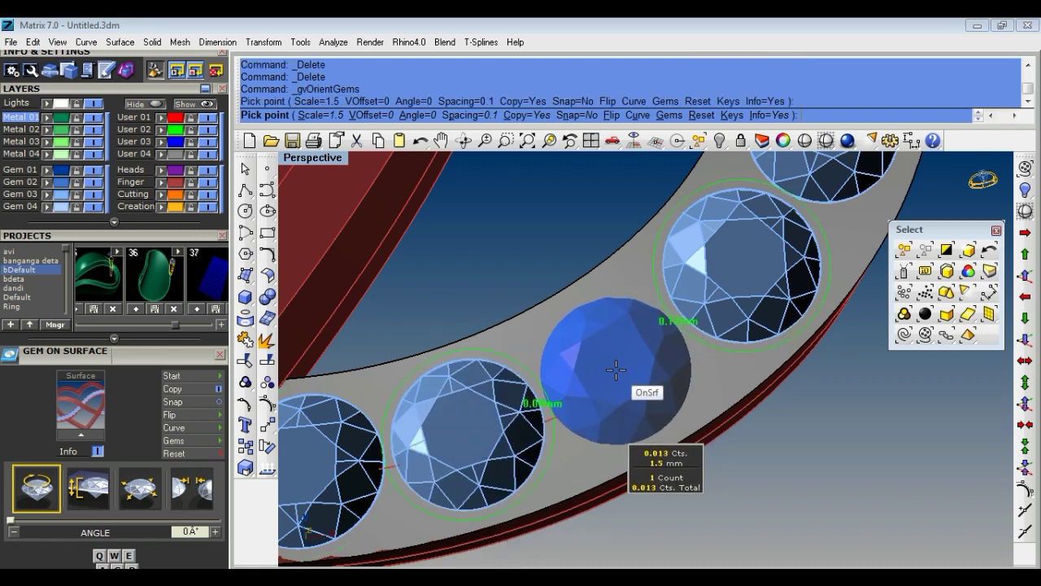
{"action": "left_click", "coordinate": [616, 368]}
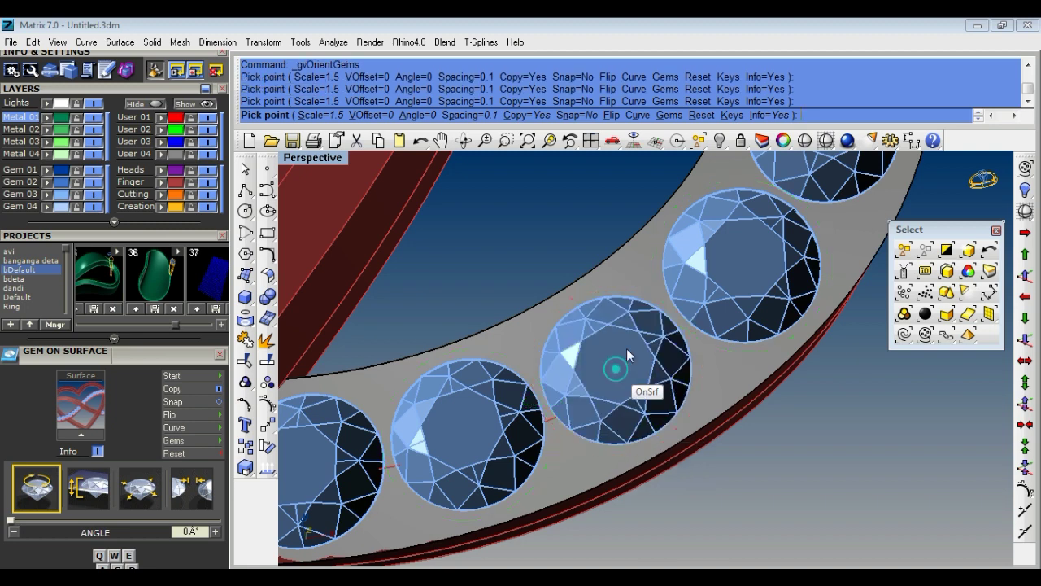
{"action": "scroll", "coordinate": [626, 350], "scroll_direction": "down", "scroll_amount": 5}
{"action": "scroll", "coordinate": [632, 382], "scroll_direction": "down", "scroll_amount": 4}
{"action": "key", "text": "Return"}
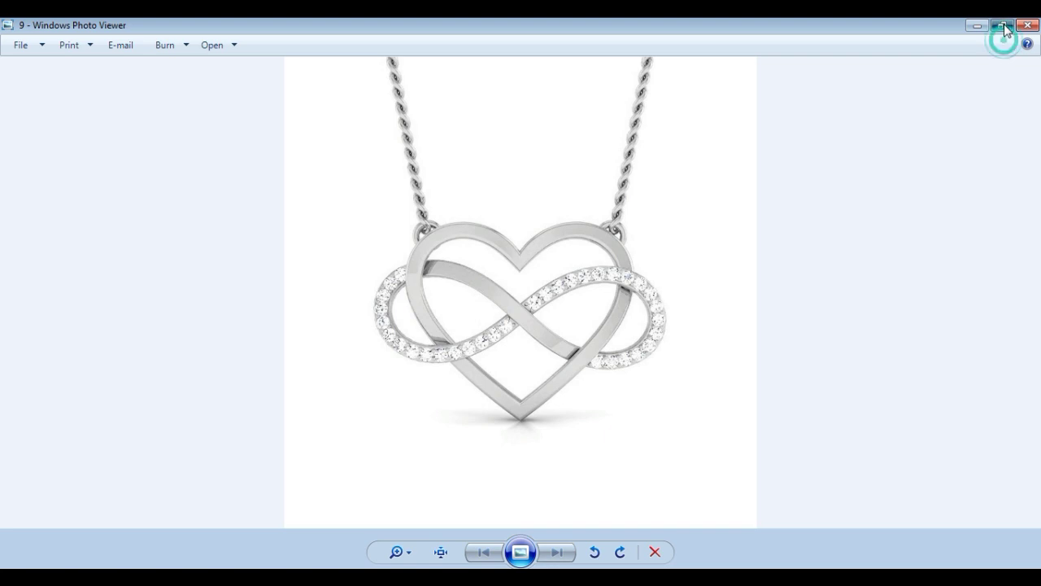
Compare the gem row against the reference photo in Photo Viewer.
{"action": "left_click", "coordinate": [1002, 27]}
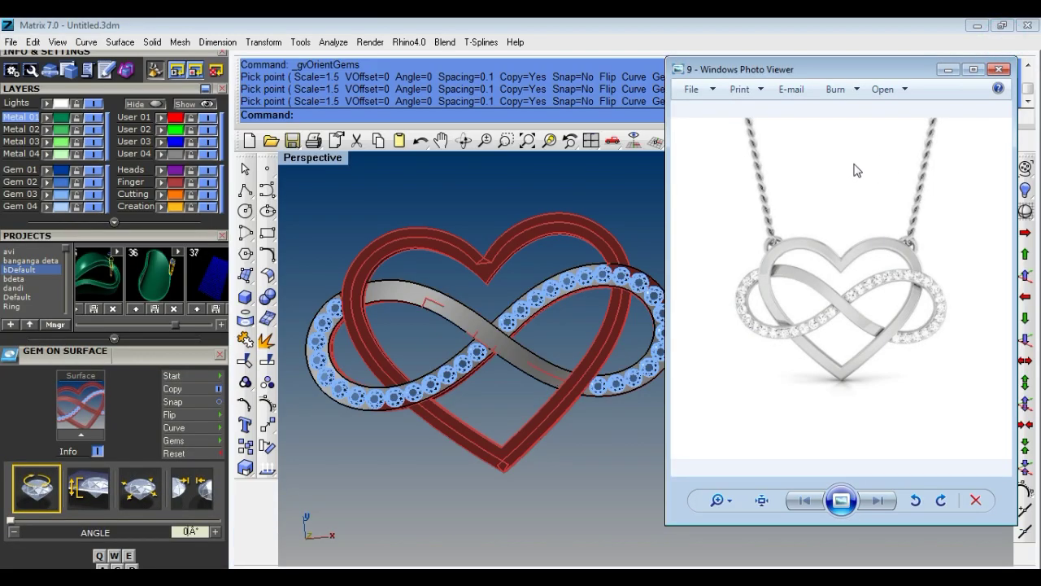
{"action": "left_click", "coordinate": [973, 70]}
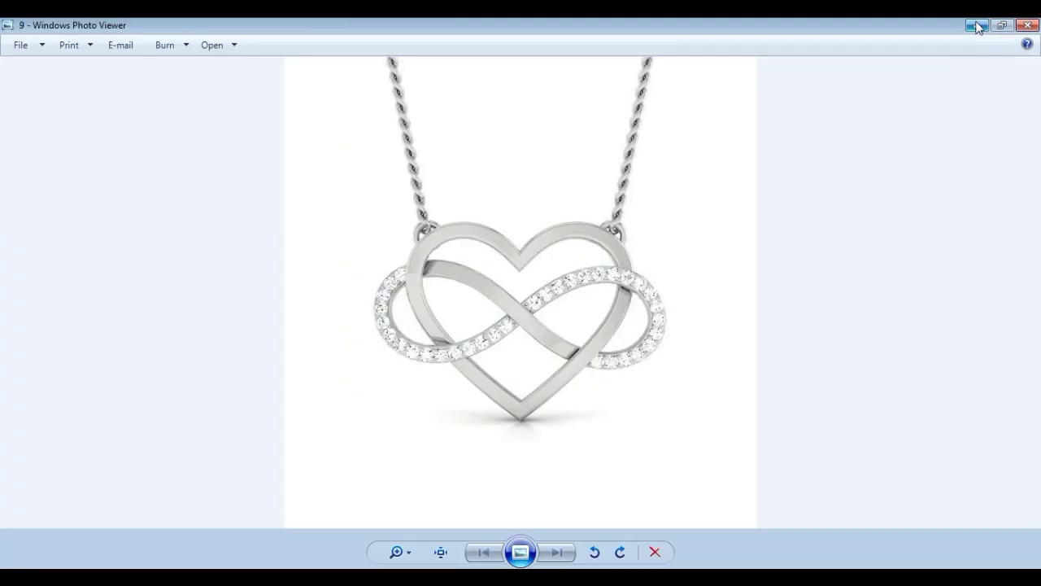
{"action": "left_click", "coordinate": [971, 27]}
{"action": "scroll", "coordinate": [404, 314], "scroll_direction": "down", "scroll_amount": 2}
{"action": "scroll", "coordinate": [403, 315], "scroll_direction": "up", "scroll_amount": 2}
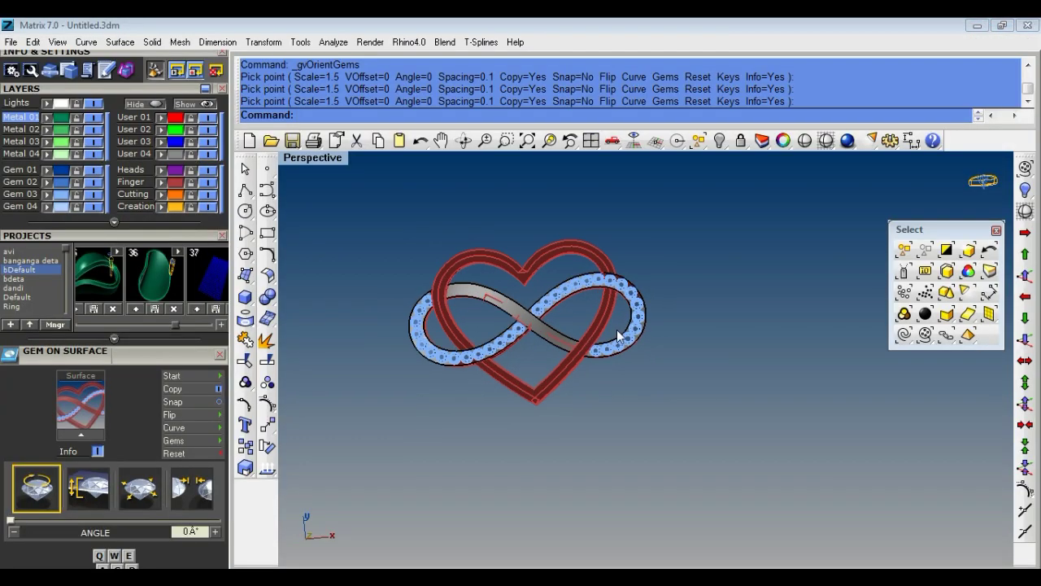
{"action": "scroll", "coordinate": [403, 314], "scroll_direction": "up", "scroll_amount": 1}
Start Prong on Surface with drop 0.2, height 0.6, fillet 68 and taper 0.
{"action": "type", "text": "z"}
{"action": "key", "text": "Return"}
{"action": "scroll", "coordinate": [600, 380], "scroll_direction": "up", "scroll_amount": 5}
{"action": "scroll", "coordinate": [522, 491], "scroll_direction": "up", "scroll_amount": 2}
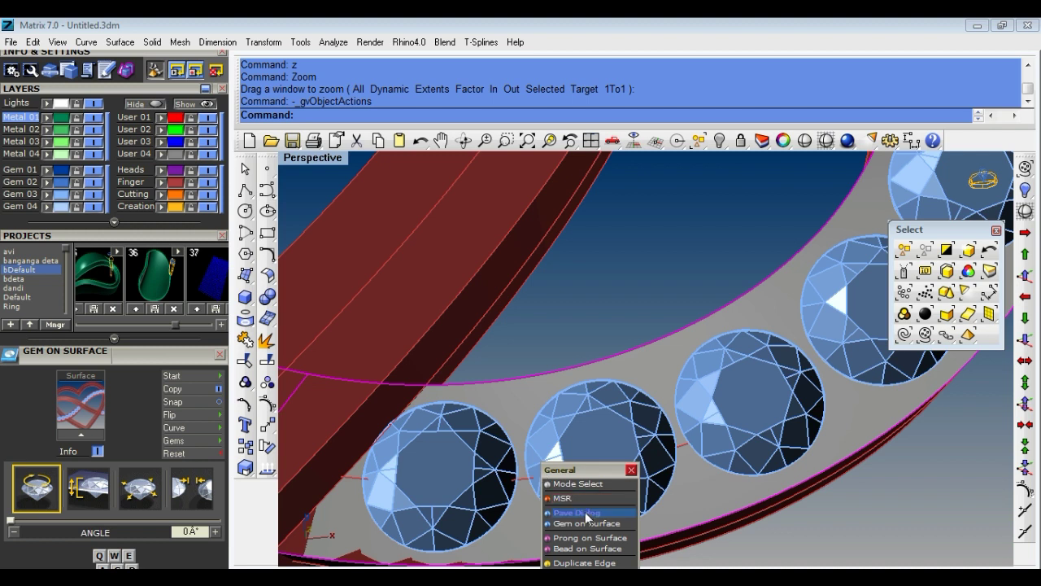
{"action": "left_click", "coordinate": [573, 540]}
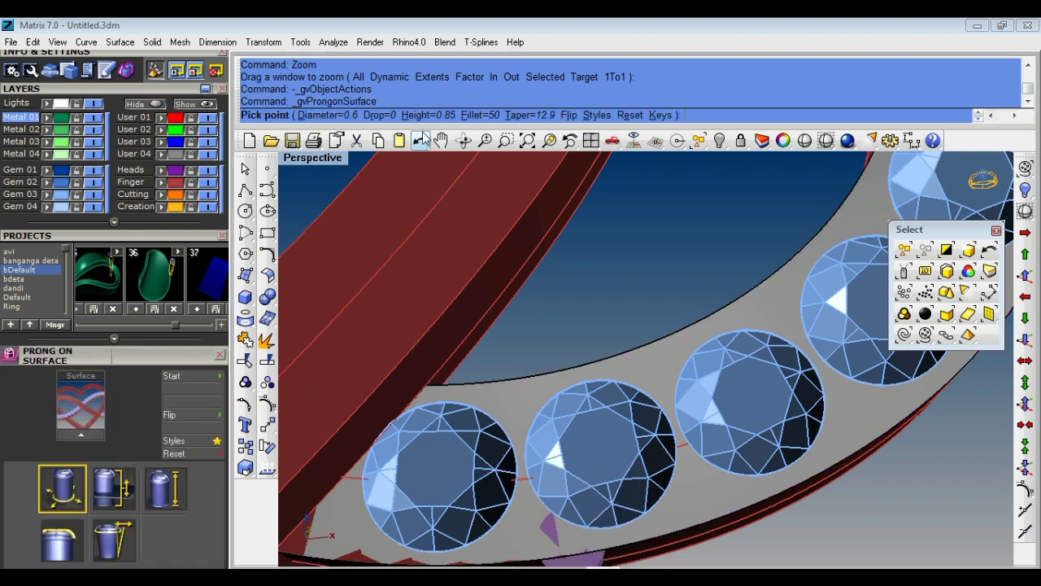
{"action": "left_click", "coordinate": [377, 115]}
{"action": "key", "text": "Return"}
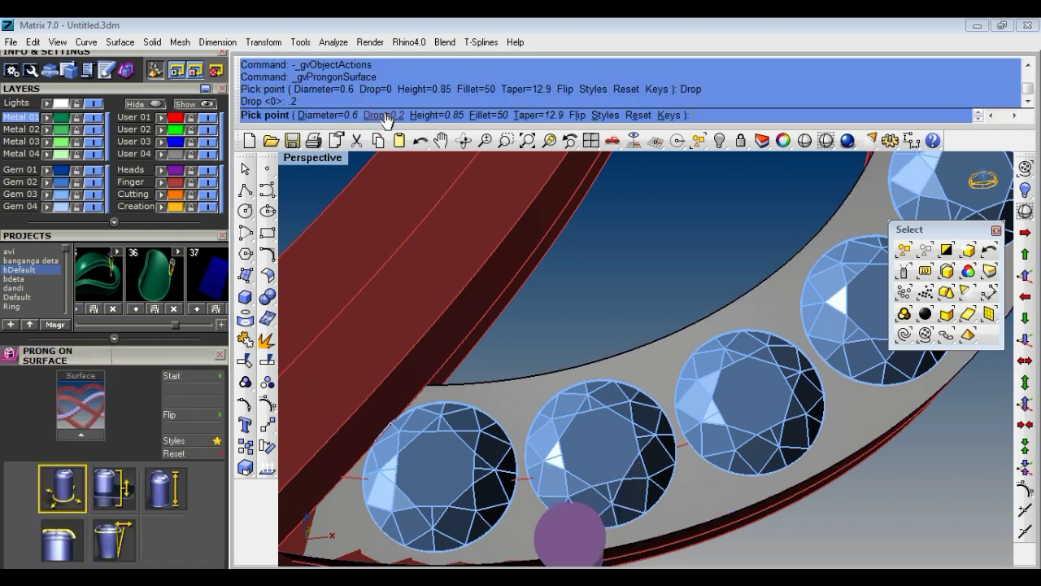
{"action": "left_click", "coordinate": [437, 114]}
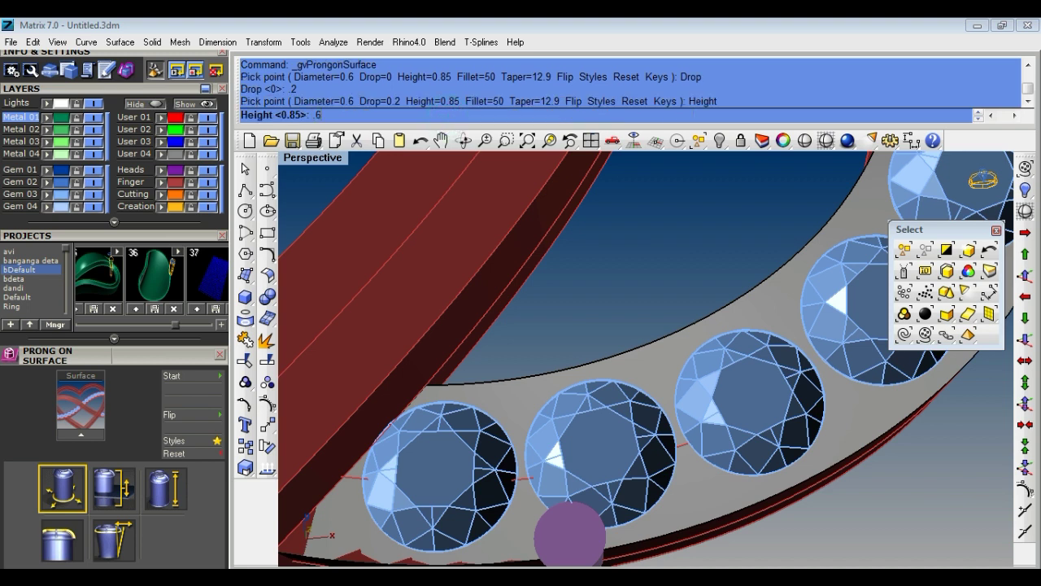
{"action": "key", "text": "Return"}
{"action": "left_click", "coordinate": [480, 115]}
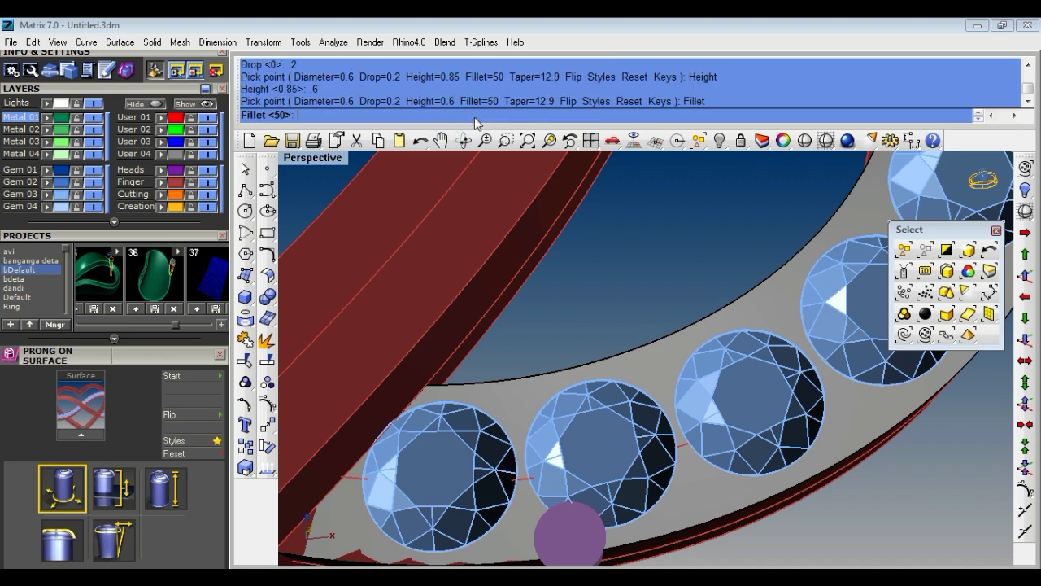
{"action": "type", "text": "68"}
{"action": "key", "text": "Return"}
{"action": "left_click", "coordinate": [535, 113]}
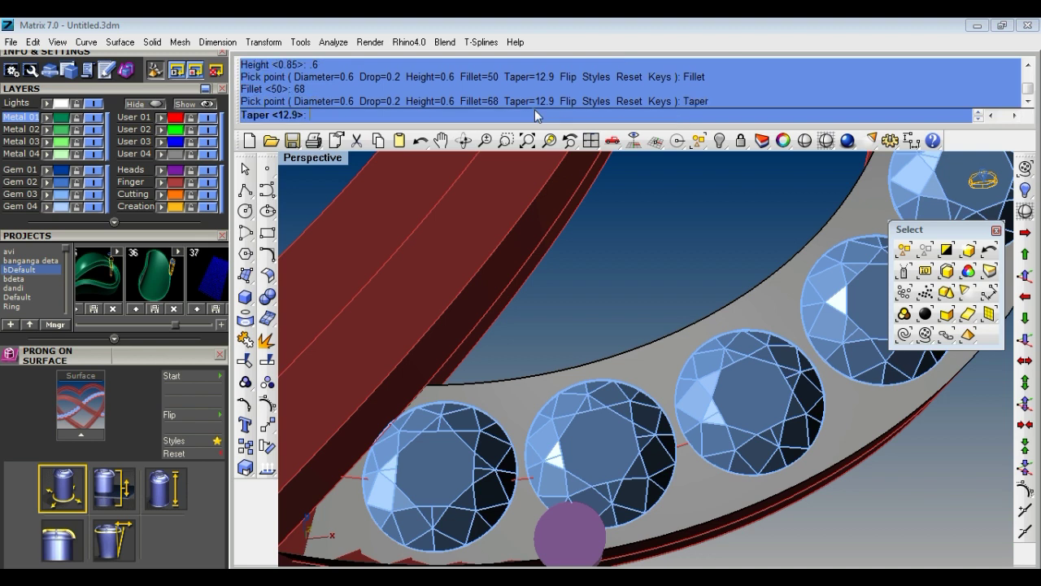
{"action": "type", "text": "0"}
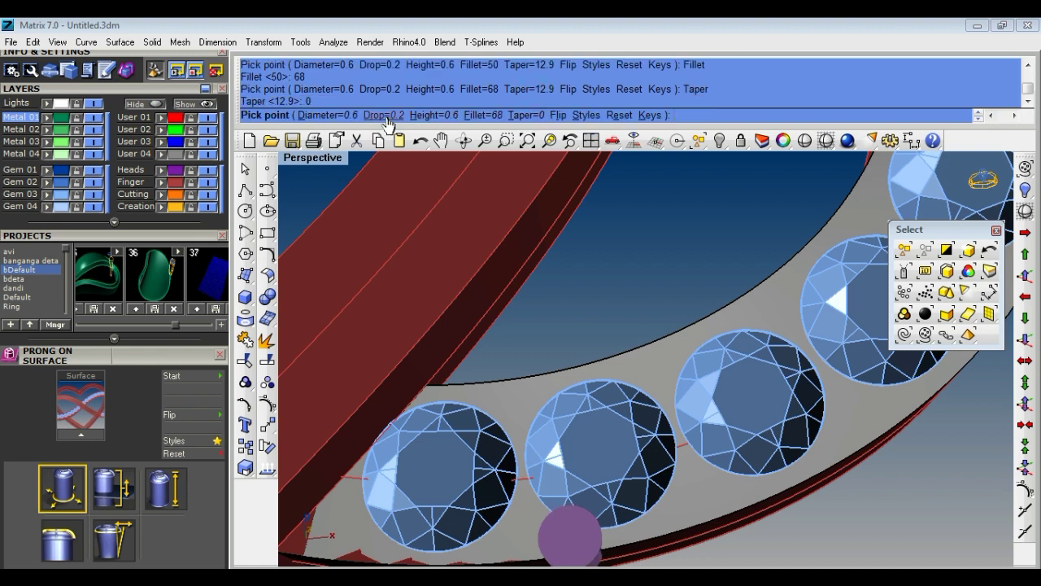
Flip the prongs, set diameter 0.55, and place the first two prongs between gems.
{"action": "left_click", "coordinate": [558, 115]}
{"action": "scroll", "coordinate": [632, 339], "scroll_direction": "down", "scroll_amount": 5}
{"action": "scroll", "coordinate": [593, 404], "scroll_direction": "up", "scroll_amount": 2}
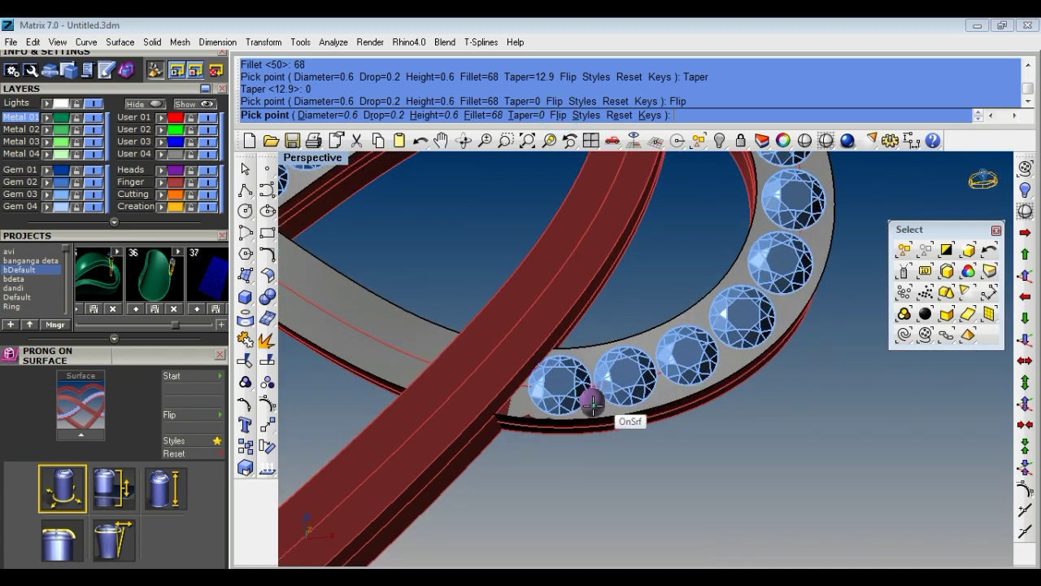
{"action": "scroll", "coordinate": [596, 376], "scroll_direction": "up", "scroll_amount": 1}
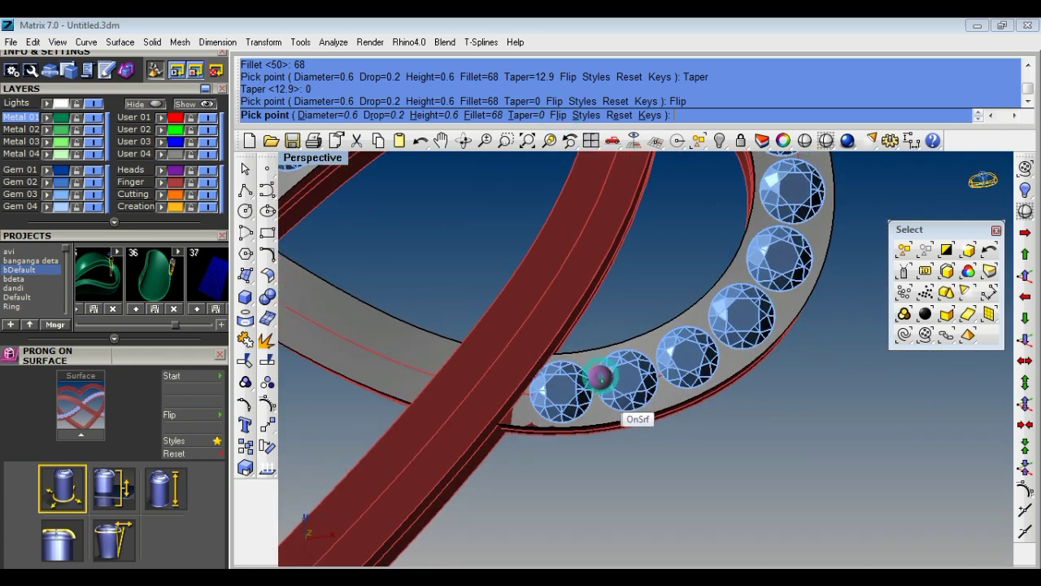
{"action": "scroll", "coordinate": [602, 382], "scroll_direction": "up", "scroll_amount": 1}
{"action": "scroll", "coordinate": [606, 395], "scroll_direction": "up", "scroll_amount": 1}
{"action": "scroll", "coordinate": [602, 396], "scroll_direction": "up", "scroll_amount": 1}
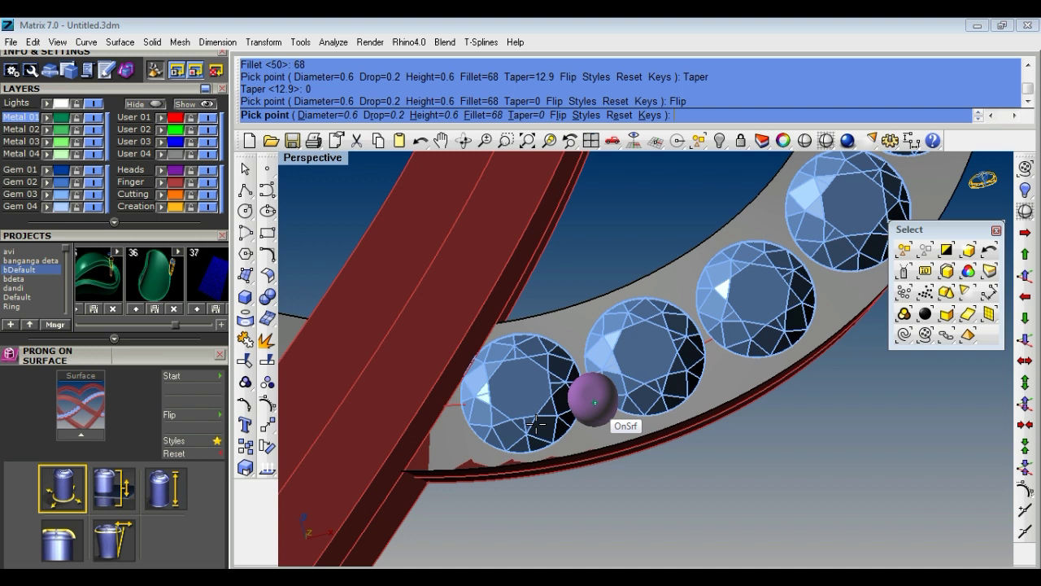
{"action": "key", "text": "q"}
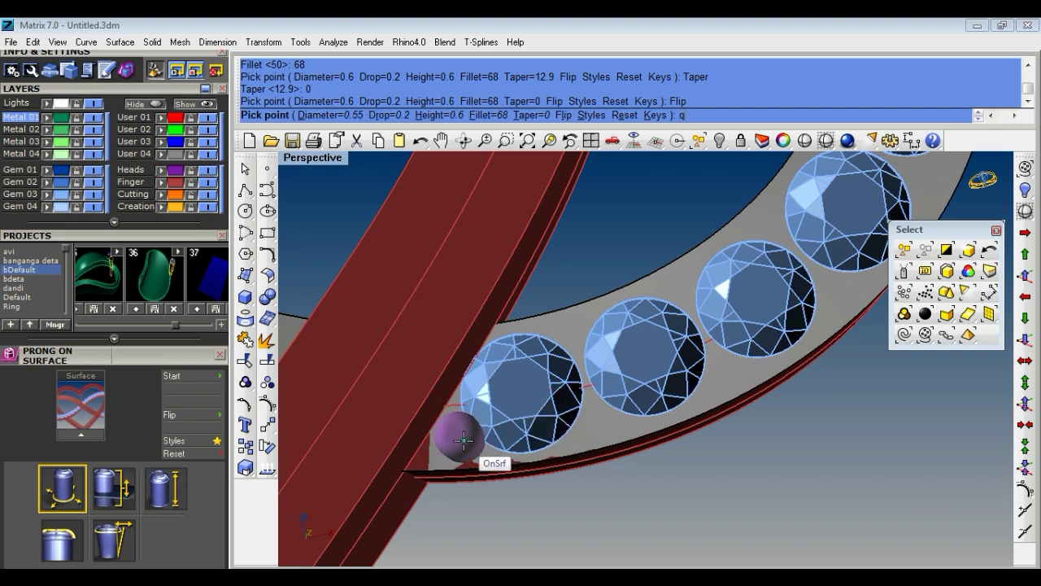
{"action": "left_click", "coordinate": [460, 440]}
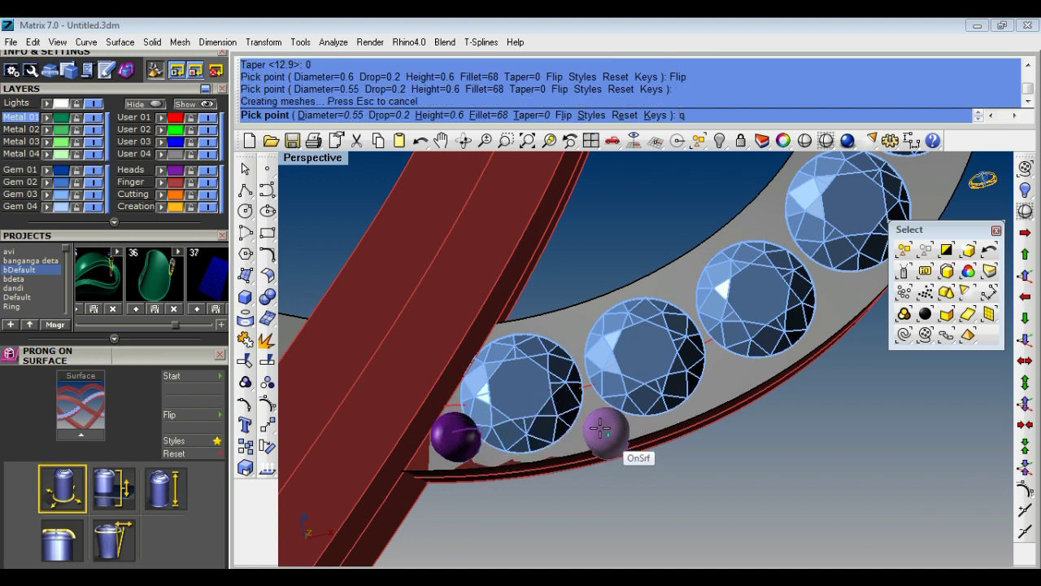
{"action": "left_click", "coordinate": [597, 419]}
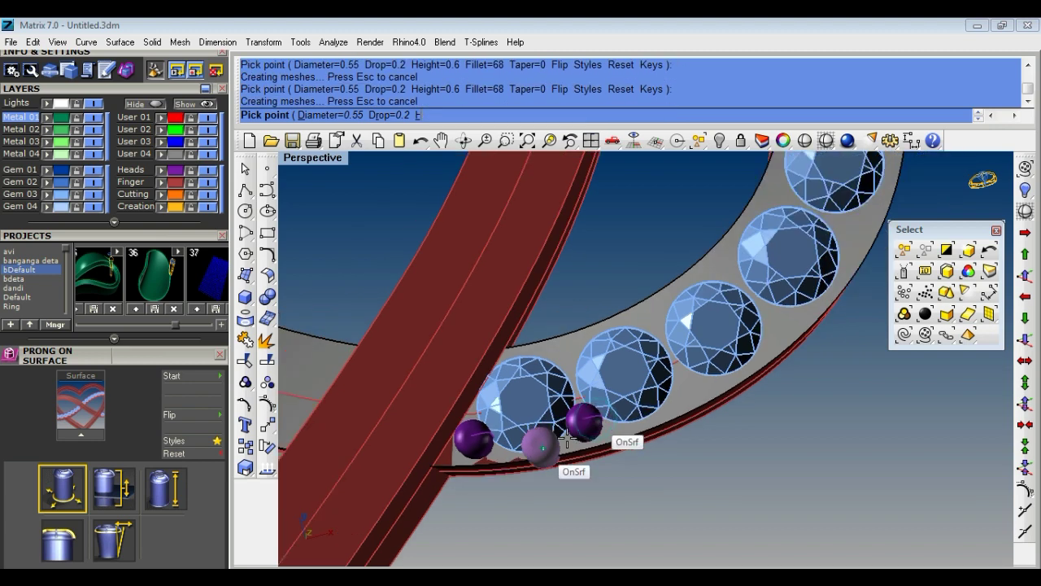
Place two more prongs in the gaps between gems along the band edge.
{"action": "scroll", "coordinate": [633, 399], "scroll_direction": "up", "scroll_amount": 2}
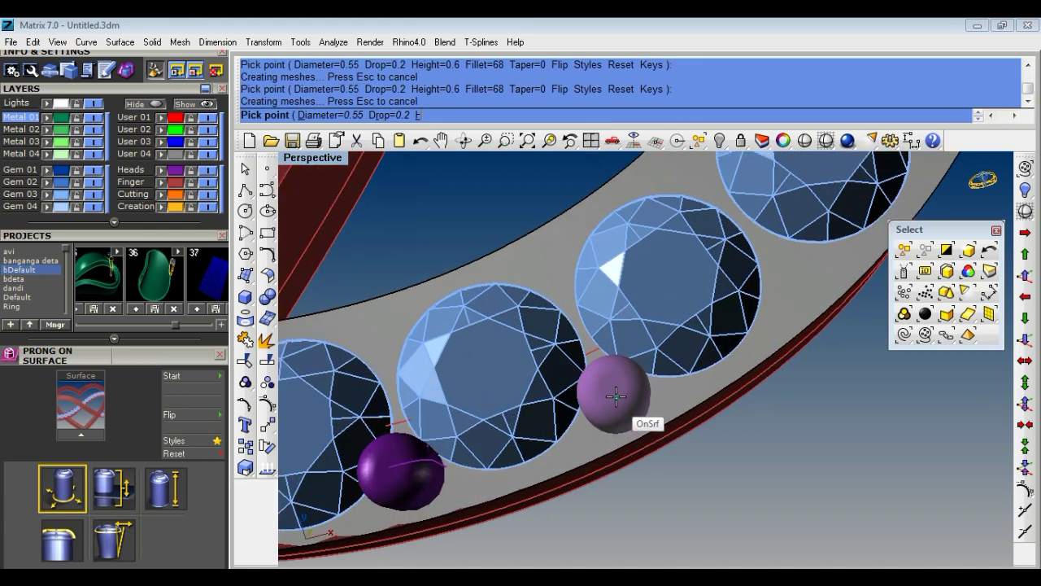
{"action": "scroll", "coordinate": [615, 396], "scroll_direction": "down", "scroll_amount": 1}
{"action": "scroll", "coordinate": [651, 358], "scroll_direction": "down", "scroll_amount": 3}
{"action": "scroll", "coordinate": [662, 373], "scroll_direction": "up", "scroll_amount": 3}
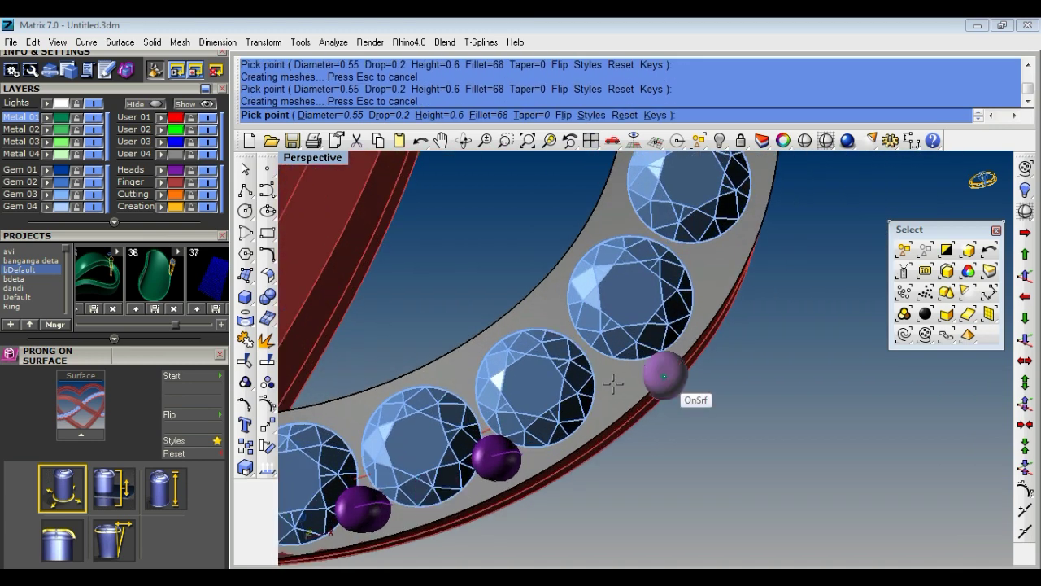
{"action": "scroll", "coordinate": [635, 376], "scroll_direction": "up", "scroll_amount": 1}
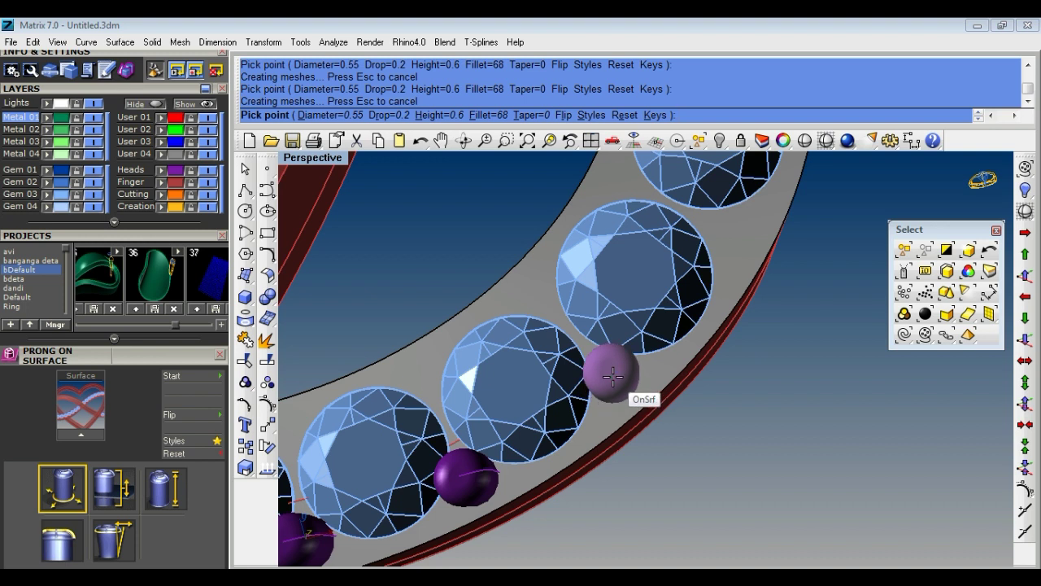
{"action": "left_click", "coordinate": [612, 375]}
{"action": "scroll", "coordinate": [672, 411], "scroll_direction": "down", "scroll_amount": 3}
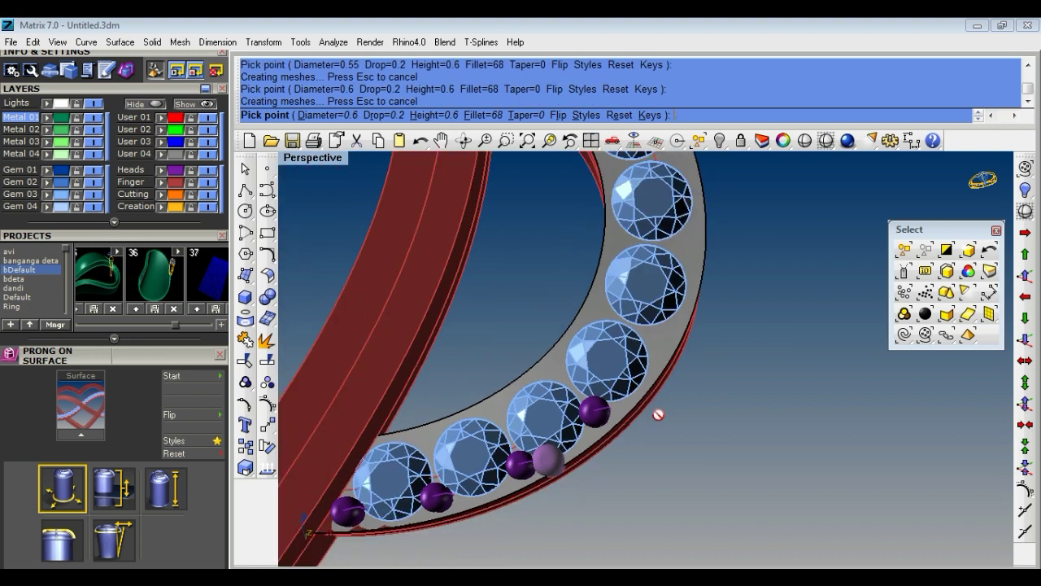
{"action": "scroll", "coordinate": [732, 371], "scroll_direction": "down", "scroll_amount": 2}
{"action": "scroll", "coordinate": [696, 355], "scroll_direction": "up", "scroll_amount": 3}
{"action": "scroll", "coordinate": [681, 344], "scroll_direction": "up", "scroll_amount": 1}
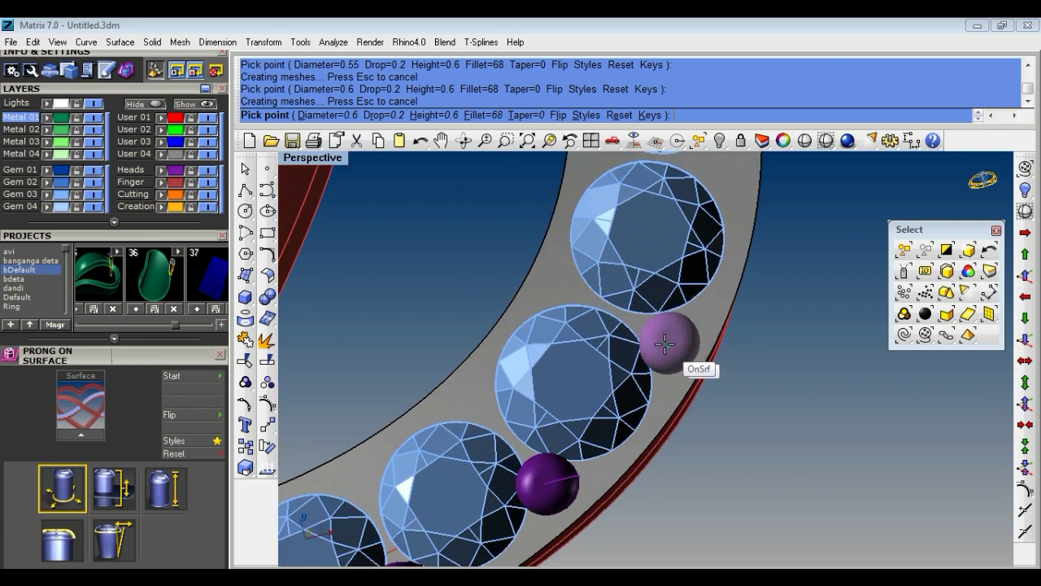
{"action": "left_click", "coordinate": [661, 337]}
{"action": "scroll", "coordinate": [657, 423], "scroll_direction": "down", "scroll_amount": 2}
{"action": "scroll", "coordinate": [663, 402], "scroll_direction": "down", "scroll_amount": 1}
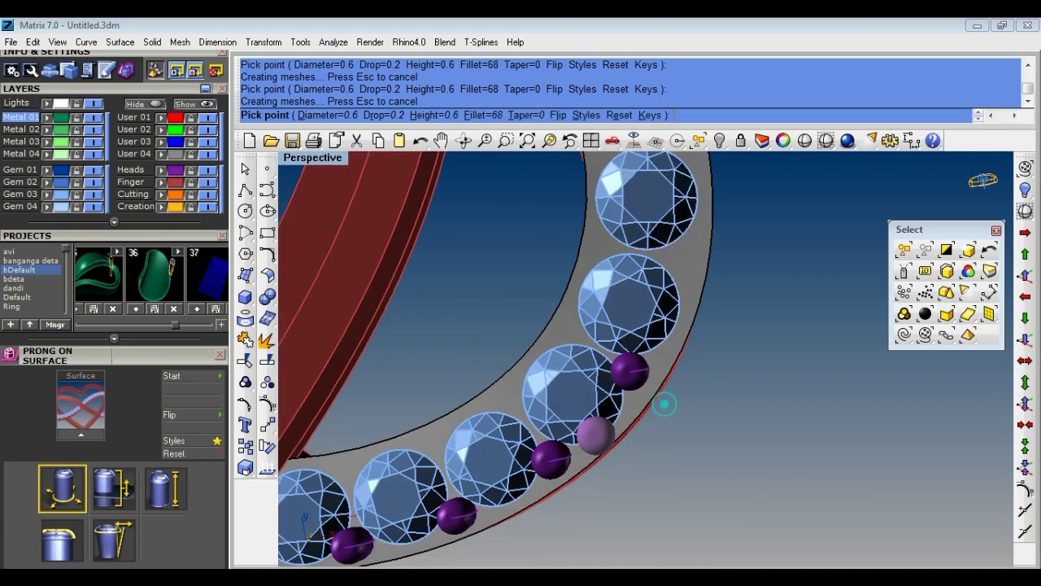
{"action": "scroll", "coordinate": [671, 423], "scroll_direction": "down", "scroll_amount": 1}
{"action": "scroll", "coordinate": [673, 388], "scroll_direction": "up", "scroll_amount": 1}
{"action": "scroll", "coordinate": [695, 319], "scroll_direction": "down", "scroll_amount": 2}
{"action": "scroll", "coordinate": [688, 318], "scroll_direction": "up", "scroll_amount": 2}
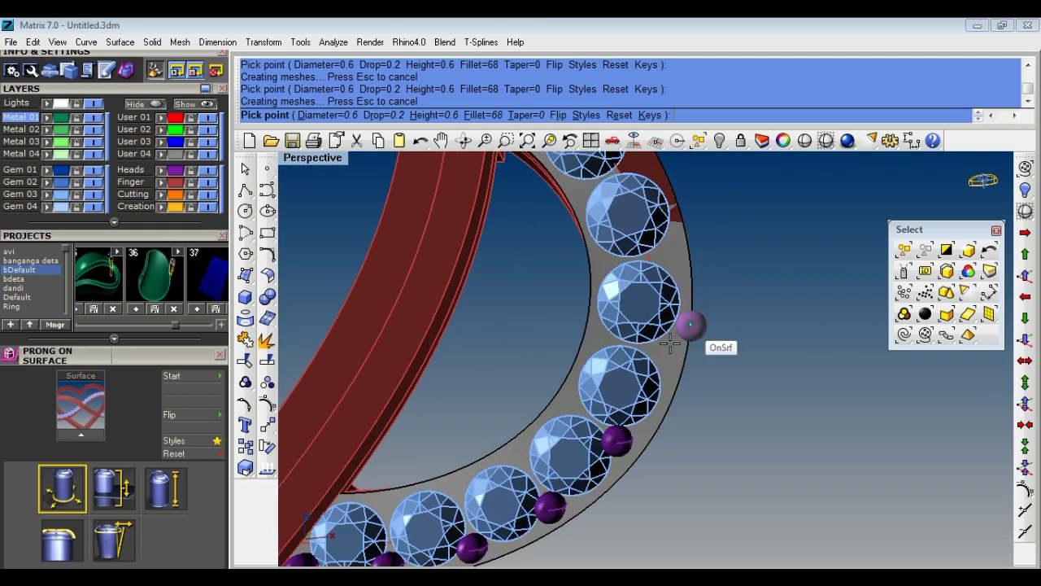
{"action": "scroll", "coordinate": [660, 351], "scroll_direction": "up", "scroll_amount": 1}
Place the last two prongs of this run beside the gems.
{"action": "left_click", "coordinate": [659, 351]}
{"action": "scroll", "coordinate": [669, 360], "scroll_direction": "down", "scroll_amount": 1}
{"action": "scroll", "coordinate": [691, 304], "scroll_direction": "down", "scroll_amount": 1}
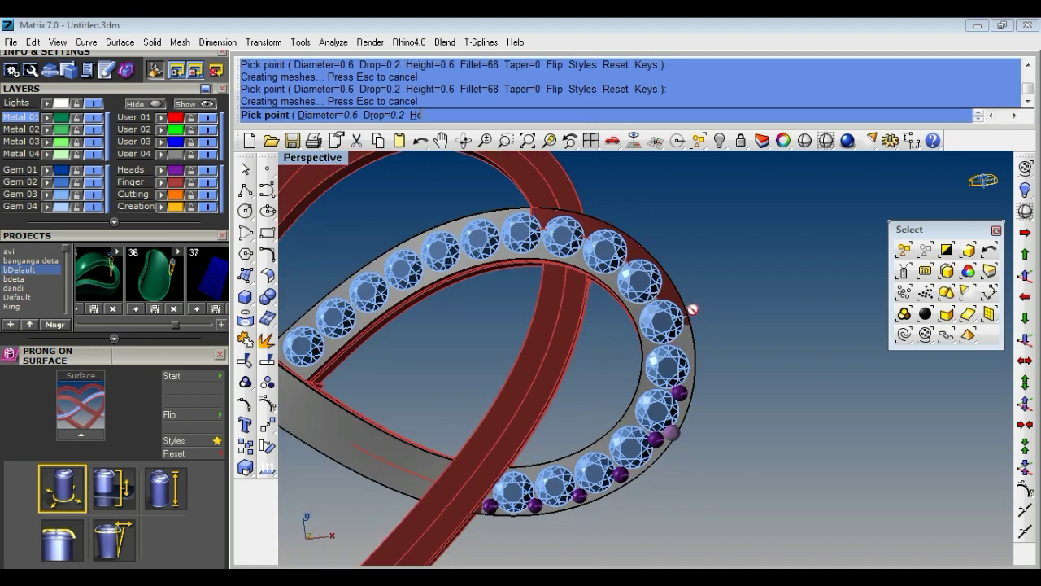
{"action": "scroll", "coordinate": [690, 332], "scroll_direction": "up", "scroll_amount": 2}
{"action": "scroll", "coordinate": [675, 362], "scroll_direction": "up", "scroll_amount": 1}
{"action": "scroll", "coordinate": [675, 361], "scroll_direction": "up", "scroll_amount": 1}
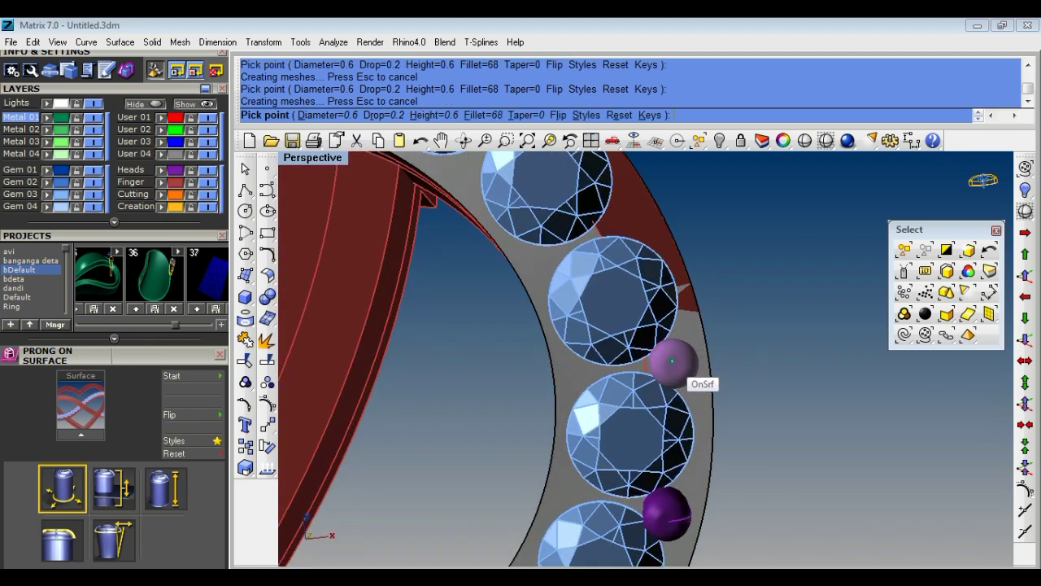
{"action": "scroll", "coordinate": [663, 362], "scroll_direction": "down", "scroll_amount": 1}
{"action": "scroll", "coordinate": [678, 379], "scroll_direction": "down", "scroll_amount": 1}
{"action": "scroll", "coordinate": [692, 406], "scroll_direction": "up", "scroll_amount": 1}
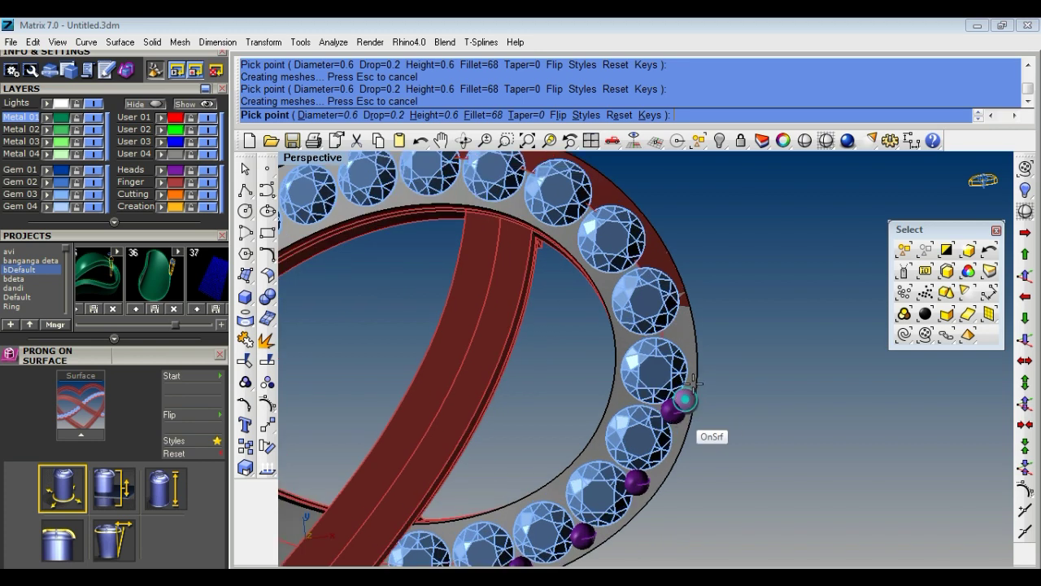
{"action": "scroll", "coordinate": [708, 398], "scroll_direction": "down", "scroll_amount": 1}
{"action": "left_click", "coordinate": [689, 439]}
Finish prong placement and delete the stray misplaced prong.
{"action": "key", "text": "Return"}
{"action": "scroll", "coordinate": [679, 444], "scroll_direction": "up", "scroll_amount": 1}
{"action": "scroll", "coordinate": [699, 407], "scroll_direction": "up", "scroll_amount": 1}
{"action": "scroll", "coordinate": [713, 372], "scroll_direction": "down", "scroll_amount": 1}
{"action": "key", "text": "Delete"}
{"action": "scroll", "coordinate": [652, 437], "scroll_direction": "up", "scroll_amount": 1}
{"action": "scroll", "coordinate": [652, 436], "scroll_direction": "up", "scroll_amount": 1}
{"action": "scroll", "coordinate": [655, 427], "scroll_direction": "down", "scroll_amount": 2}
{"action": "scroll", "coordinate": [657, 427], "scroll_direction": "up", "scroll_amount": 1}
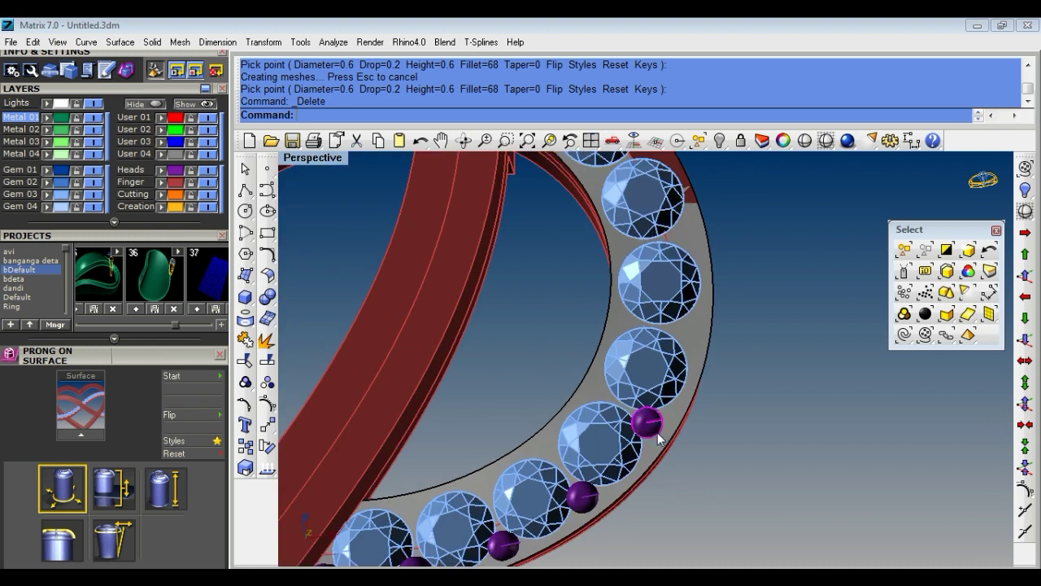
Delete a stray prong and resume placing prongs on the infinity band.
{"action": "key", "text": "Delete"}
{"action": "key", "text": "Return"}
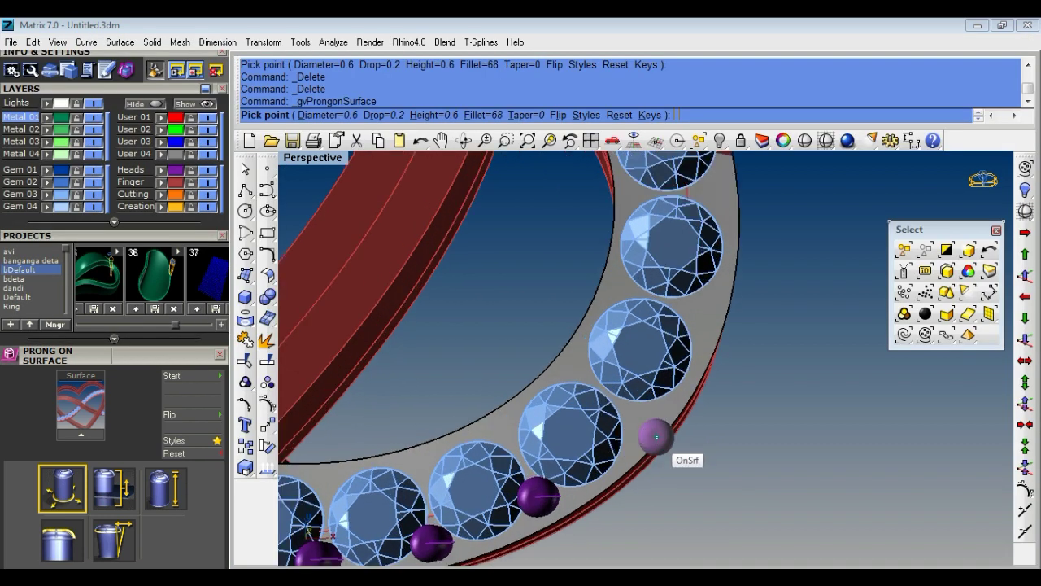
{"action": "scroll", "coordinate": [655, 432], "scroll_direction": "up", "scroll_amount": 1}
{"action": "scroll", "coordinate": [651, 435], "scroll_direction": "up", "scroll_amount": 1}
Shrink the prong diameter and place prongs in the first gaps beside the gems.
{"action": "key", "text": "q"}
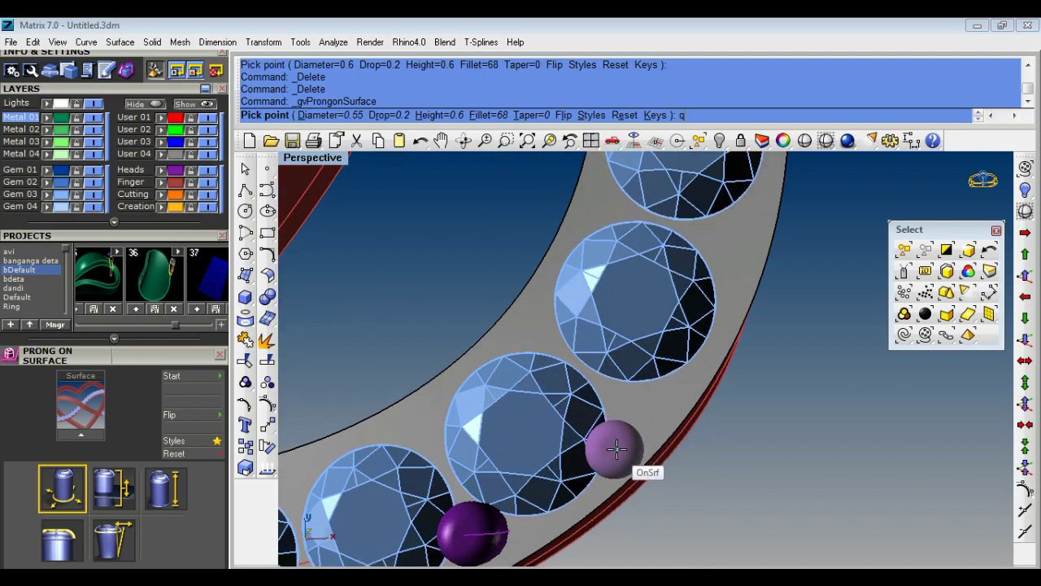
{"action": "left_click", "coordinate": [615, 445]}
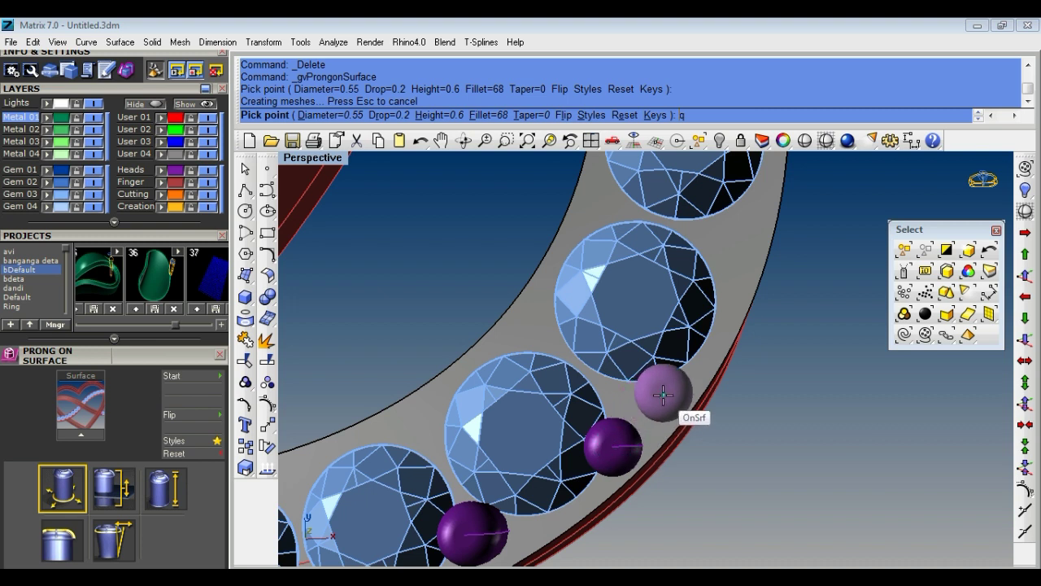
{"action": "left_click", "coordinate": [658, 395]}
{"action": "scroll", "coordinate": [654, 410], "scroll_direction": "down", "scroll_amount": 1}
{"action": "scroll", "coordinate": [657, 429], "scroll_direction": "down", "scroll_amount": 1}
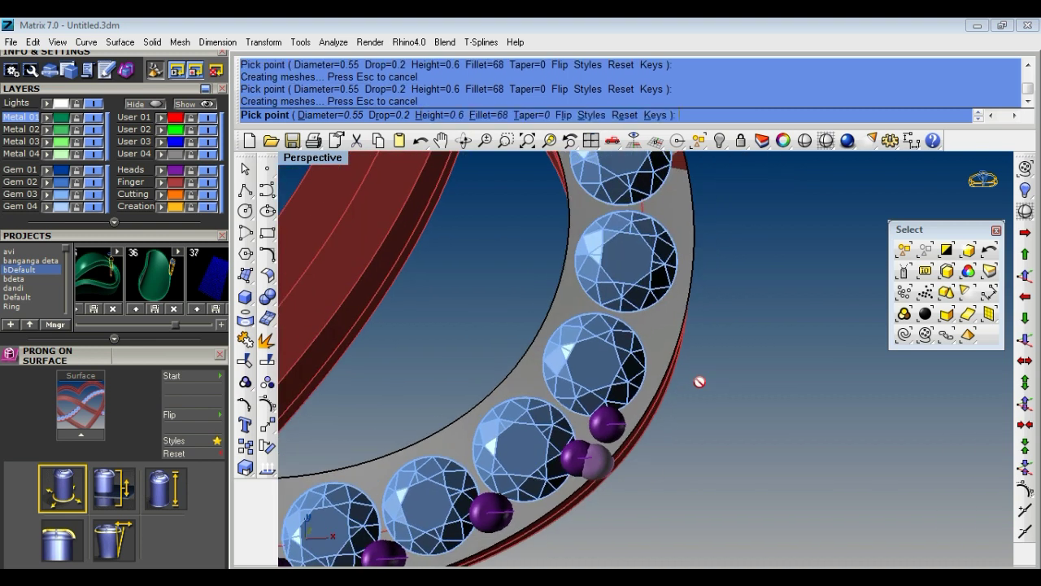
{"action": "scroll", "coordinate": [697, 379], "scroll_direction": "down", "scroll_amount": 1}
{"action": "scroll", "coordinate": [655, 344], "scroll_direction": "up", "scroll_amount": 2}
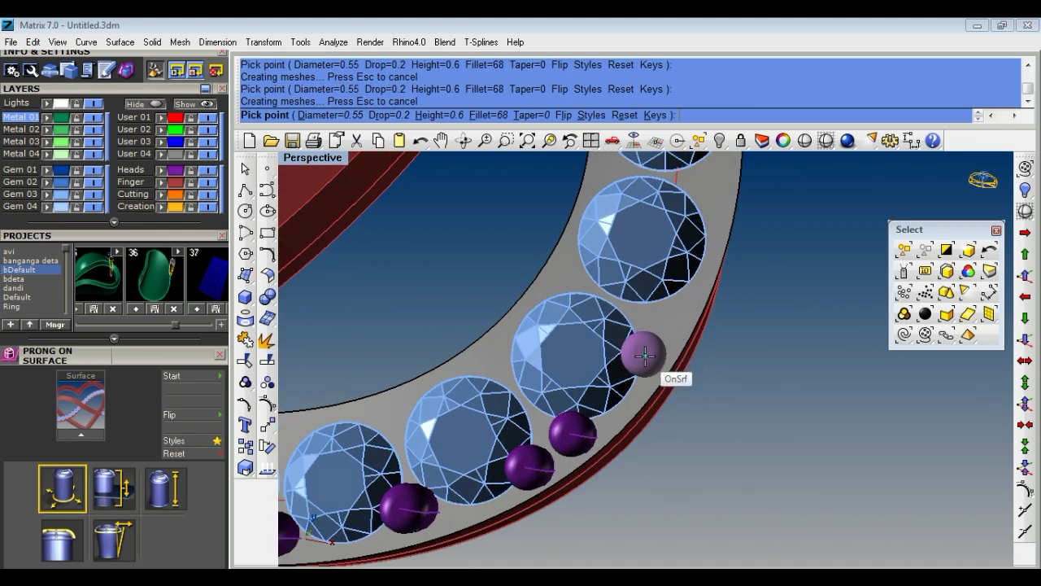
{"action": "left_click", "coordinate": [646, 355]}
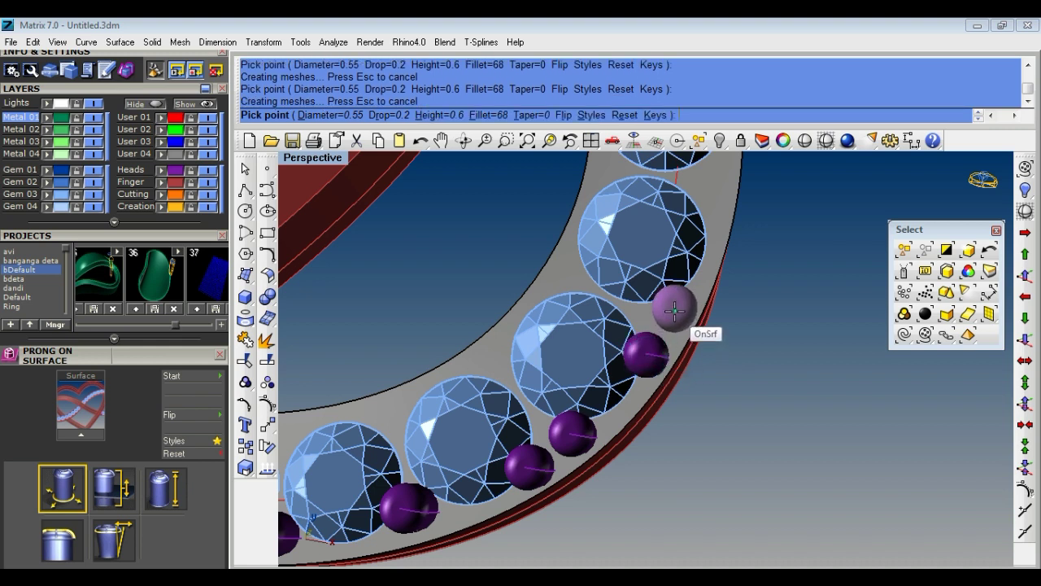
{"action": "scroll", "coordinate": [674, 310], "scroll_direction": "down", "scroll_amount": 1}
{"action": "scroll", "coordinate": [663, 318], "scroll_direction": "down", "scroll_amount": 1}
{"action": "scroll", "coordinate": [667, 377], "scroll_direction": "up", "scroll_amount": 1}
{"action": "scroll", "coordinate": [646, 325], "scroll_direction": "up", "scroll_amount": 1}
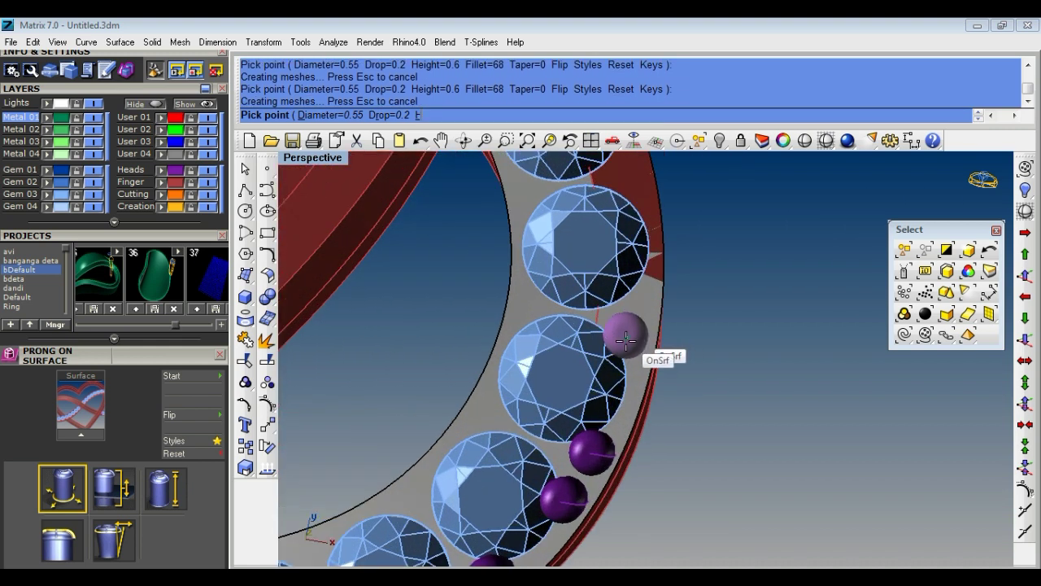
{"action": "left_click", "coordinate": [628, 346]}
Add prongs beside the top gem, then turn the view to show the whole ring.
{"action": "scroll", "coordinate": [646, 284], "scroll_direction": "up", "scroll_amount": 1}
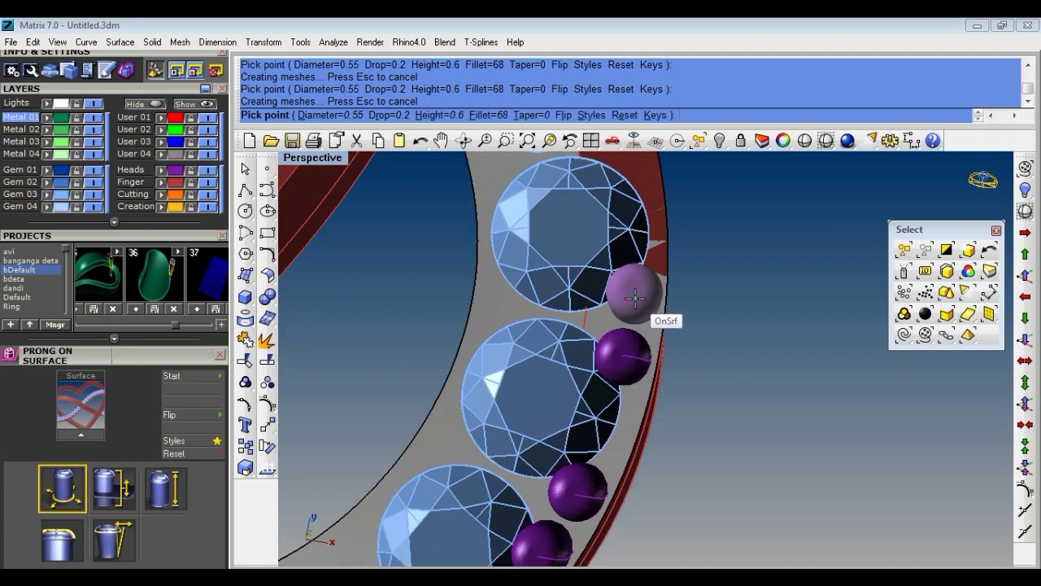
{"action": "left_click", "coordinate": [635, 293]}
{"action": "scroll", "coordinate": [607, 434], "scroll_direction": "down", "scroll_amount": 1}
{"action": "scroll", "coordinate": [697, 395], "scroll_direction": "down", "scroll_amount": 1}
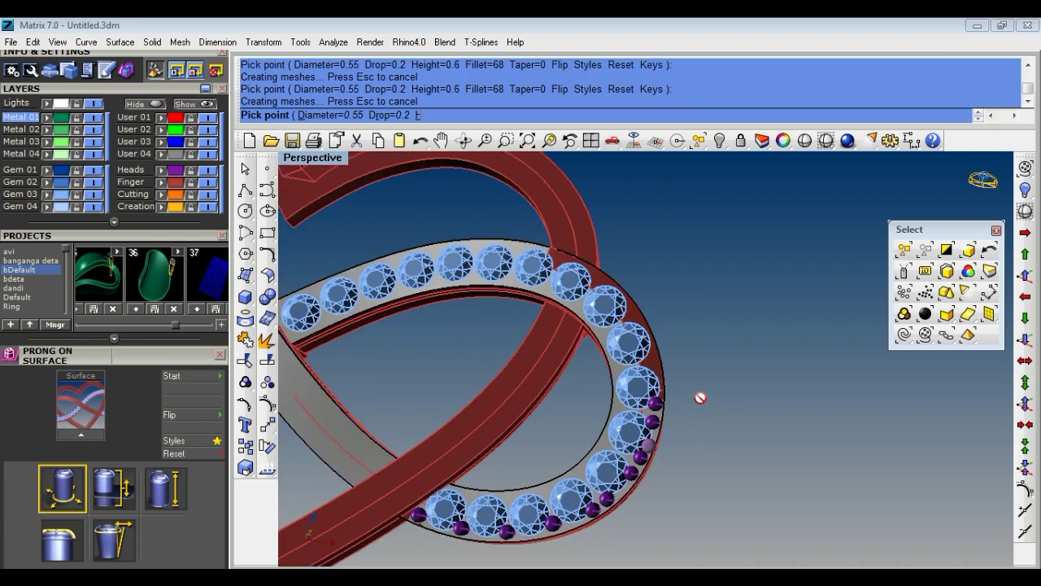
{"action": "scroll", "coordinate": [658, 361], "scroll_direction": "up", "scroll_amount": 2}
{"action": "scroll", "coordinate": [647, 368], "scroll_direction": "up", "scroll_amount": 1}
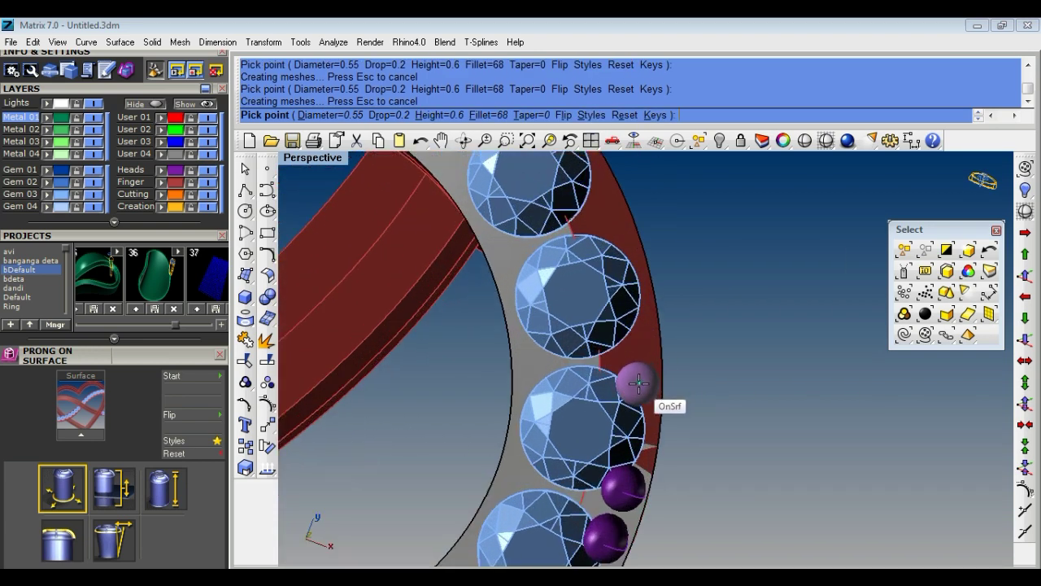
{"action": "left_click", "coordinate": [636, 330]}
{"action": "scroll", "coordinate": [704, 442], "scroll_direction": "down", "scroll_amount": 2}
{"action": "right_click_drag", "start_coordinate": [704, 441], "coordinate": [614, 445]}
{"action": "mouse_move", "coordinate": [697, 425]}
{"action": "right_mouse_down"}
{"action": "mouse_move", "coordinate": [807, 420]}
{"action": "mouse_move", "coordinate": [791, 478]}
{"action": "right_mouse_up"}
{"action": "scroll", "coordinate": [780, 440], "scroll_direction": "down", "scroll_amount": 3}
{"action": "scroll", "coordinate": [744, 456], "scroll_direction": "up", "scroll_amount": 3}
{"action": "scroll", "coordinate": [765, 437], "scroll_direction": "up", "scroll_amount": 1}
{"action": "scroll", "coordinate": [772, 481], "scroll_direction": "up", "scroll_amount": 1}
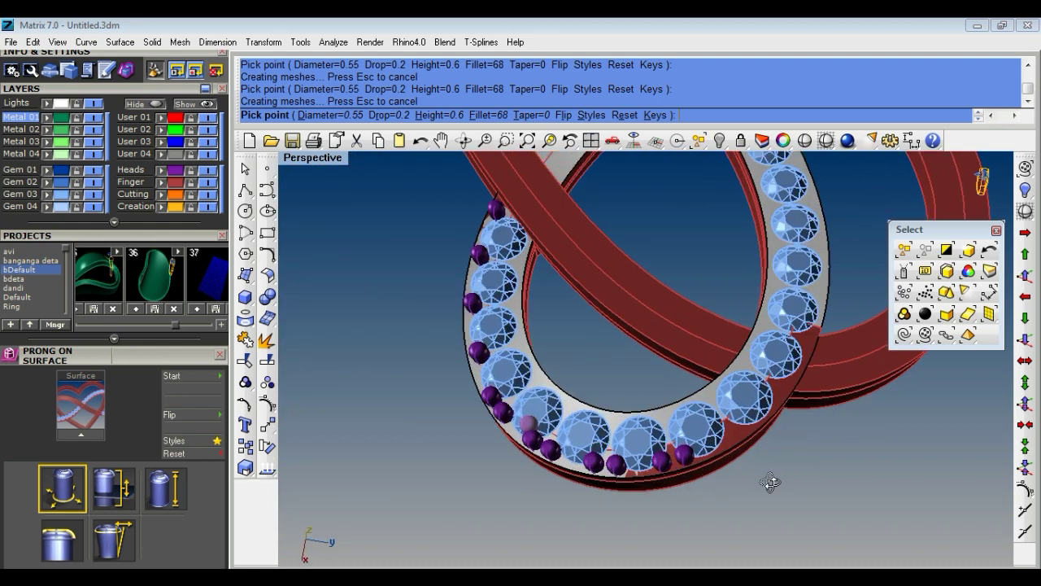
{"action": "scroll", "coordinate": [764, 484], "scroll_direction": "up", "scroll_amount": 1}
{"action": "scroll", "coordinate": [740, 480], "scroll_direction": "up", "scroll_amount": 1}
{"action": "scroll", "coordinate": [724, 464], "scroll_direction": "up", "scroll_amount": 2}
{"action": "scroll", "coordinate": [720, 459], "scroll_direction": "up", "scroll_amount": 1}
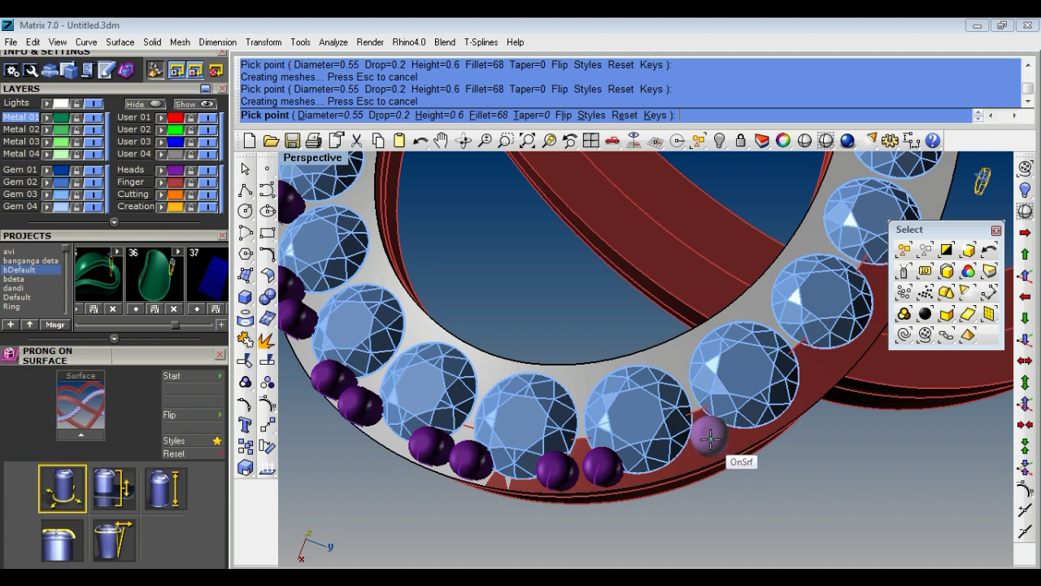
Set Diameter to 0.6 and place two prongs between gems along the row.
{"action": "type", "text": "e"}
{"action": "scroll", "coordinate": [709, 440], "scroll_direction": "up", "scroll_amount": 2}
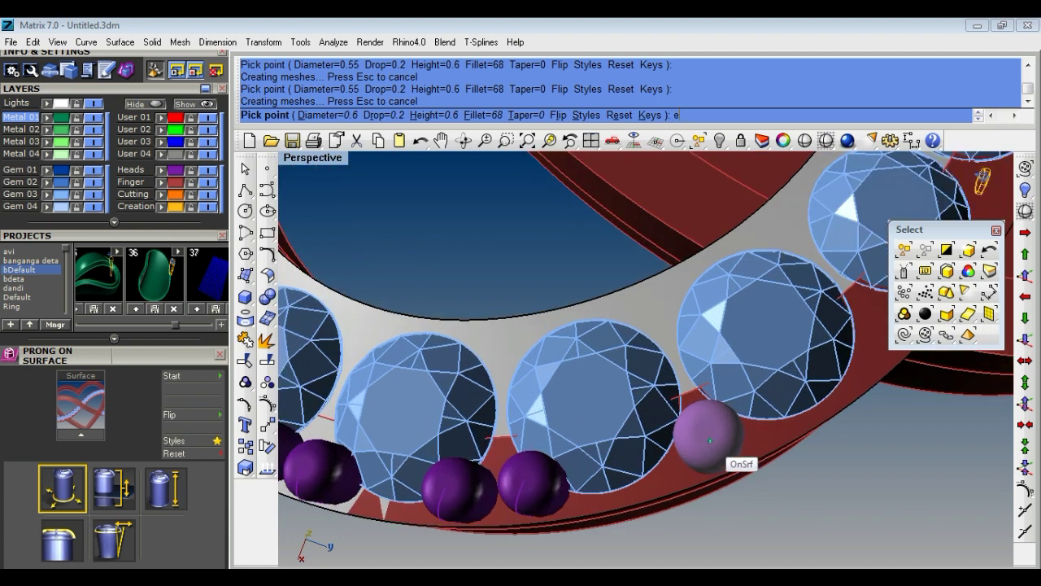
{"action": "left_click", "coordinate": [707, 435]}
{"action": "scroll", "coordinate": [700, 440], "scroll_direction": "down", "scroll_amount": 2}
{"action": "scroll", "coordinate": [773, 425], "scroll_direction": "up", "scroll_amount": 1}
{"action": "scroll", "coordinate": [751, 407], "scroll_direction": "up", "scroll_amount": 1}
{"action": "left_click", "coordinate": [751, 407]}
{"action": "scroll", "coordinate": [569, 414], "scroll_direction": "down", "scroll_amount": 2}
{"action": "scroll", "coordinate": [527, 452], "scroll_direction": "up", "scroll_amount": 1}
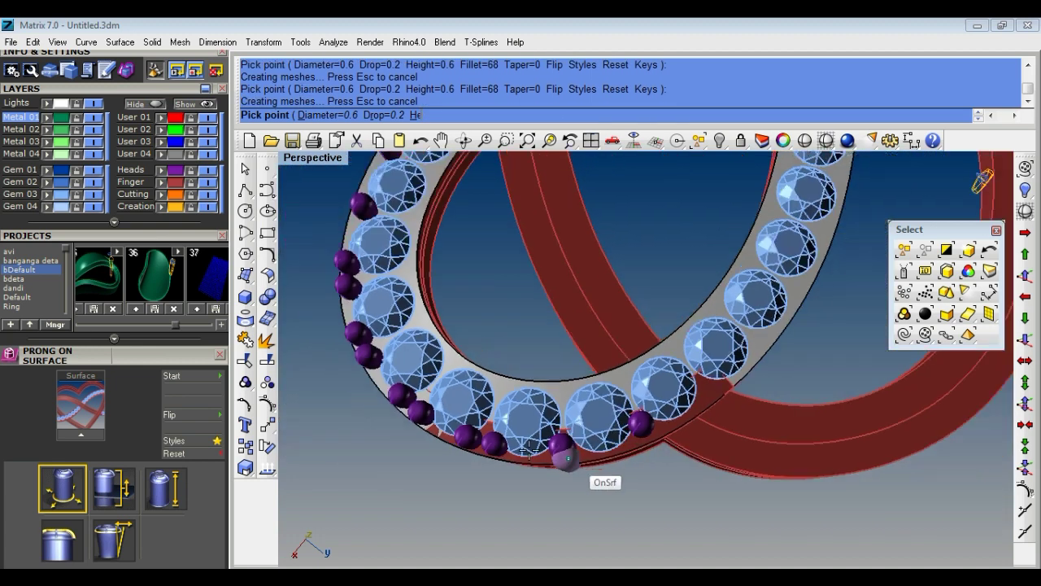
{"action": "scroll", "coordinate": [527, 452], "scroll_direction": "down", "scroll_amount": 2}
{"action": "scroll", "coordinate": [612, 449], "scroll_direction": "down", "scroll_amount": 1}
With the gem row lying horizontal, place a 0.6 prong between two gems.
{"action": "right_click_drag", "start_coordinate": [616, 451], "coordinate": [567, 458]}
{"action": "scroll", "coordinate": [611, 421], "scroll_direction": "down", "scroll_amount": 1}
{"action": "scroll", "coordinate": [583, 423], "scroll_direction": "up", "scroll_amount": 1}
{"action": "scroll", "coordinate": [584, 419], "scroll_direction": "up", "scroll_amount": 1}
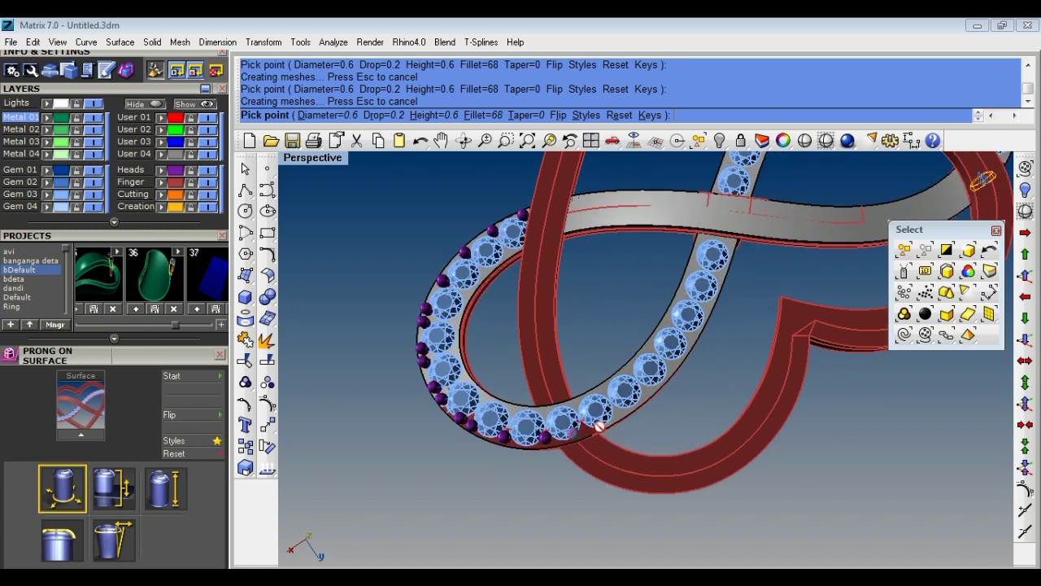
{"action": "scroll", "coordinate": [581, 422], "scroll_direction": "up", "scroll_amount": 2}
{"action": "scroll", "coordinate": [578, 425], "scroll_direction": "up", "scroll_amount": 1}
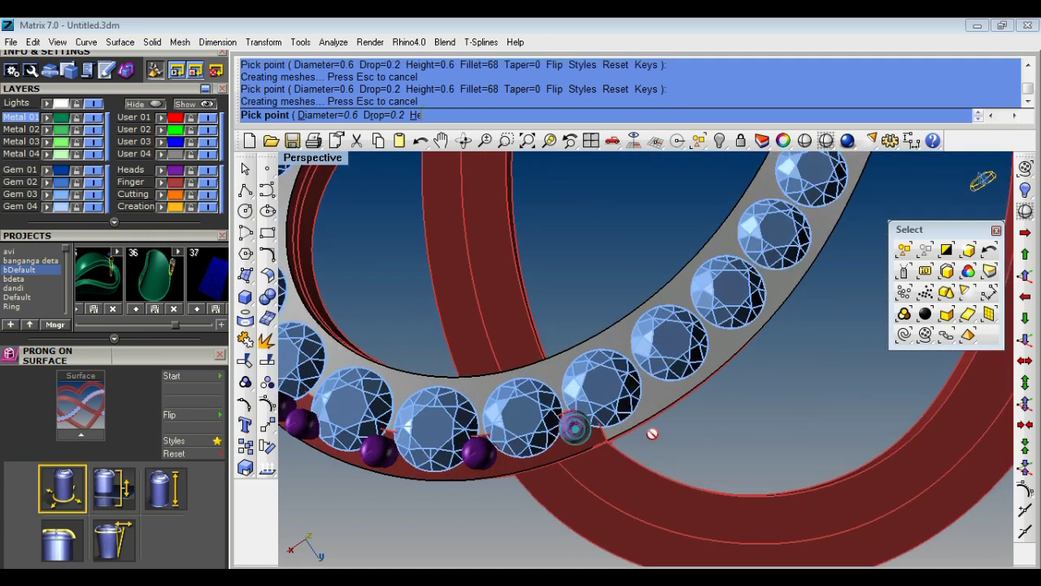
{"action": "right_click_drag", "start_coordinate": [650, 431], "coordinate": [626, 414]}
{"action": "scroll", "coordinate": [634, 406], "scroll_direction": "up", "scroll_amount": 2}
{"action": "scroll", "coordinate": [630, 391], "scroll_direction": "up", "scroll_amount": 1}
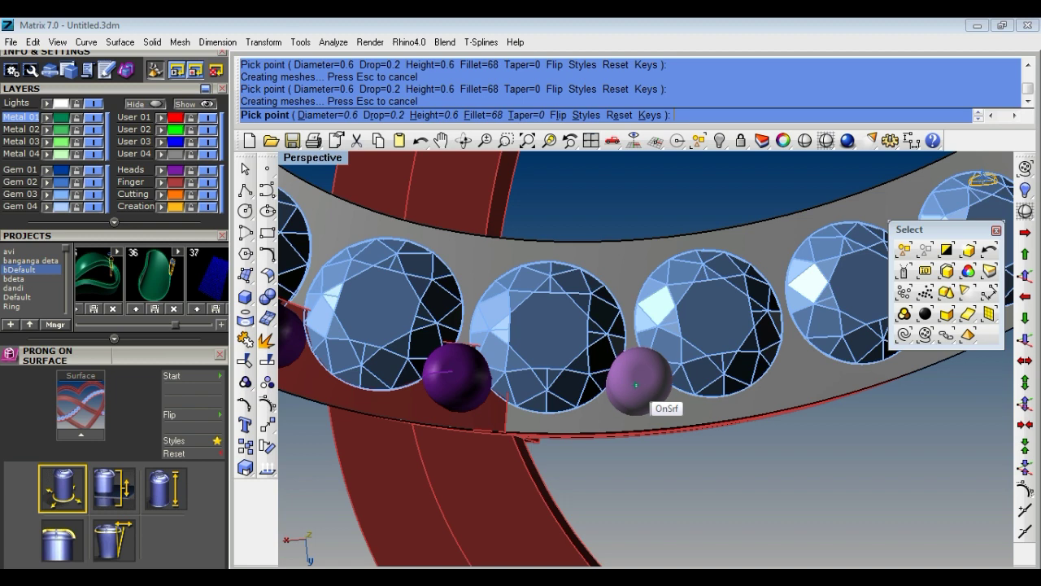
{"action": "left_click", "coordinate": [636, 386]}
{"action": "scroll", "coordinate": [569, 407], "scroll_direction": "down", "scroll_amount": 2}
Place three more 0.6 prongs between neighbouring gems up the band, then restart placement.
{"action": "right_click_drag", "start_coordinate": [453, 418], "coordinate": [569, 382]}
{"action": "scroll", "coordinate": [616, 364], "scroll_direction": "up", "scroll_amount": 2}
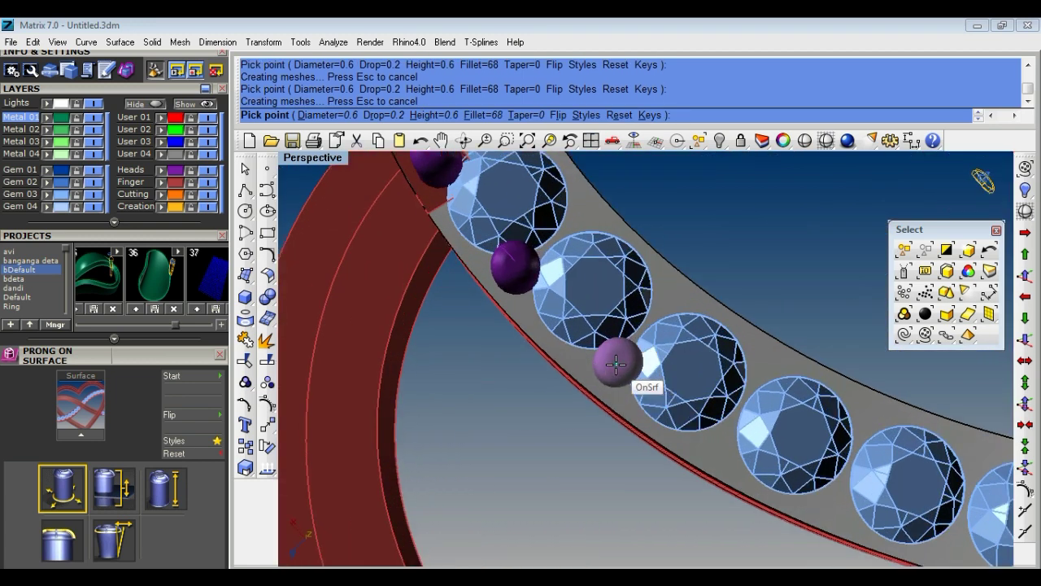
{"action": "left_click", "coordinate": [616, 363]}
{"action": "scroll", "coordinate": [553, 382], "scroll_direction": "down", "scroll_amount": 2}
{"action": "scroll", "coordinate": [661, 435], "scroll_direction": "up", "scroll_amount": 2}
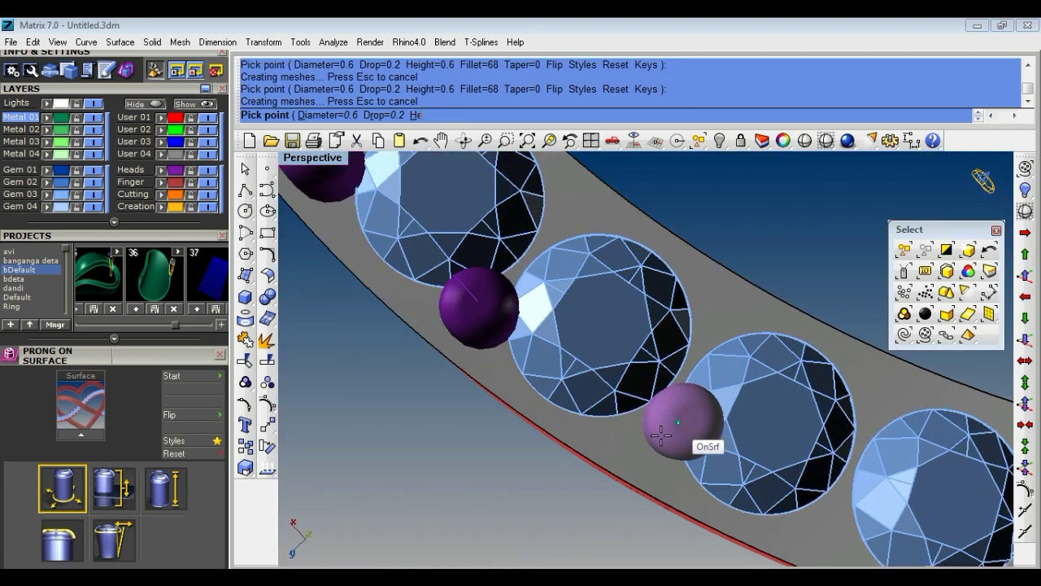
{"action": "left_click", "coordinate": [660, 427]}
{"action": "scroll", "coordinate": [627, 413], "scroll_direction": "down", "scroll_amount": 2}
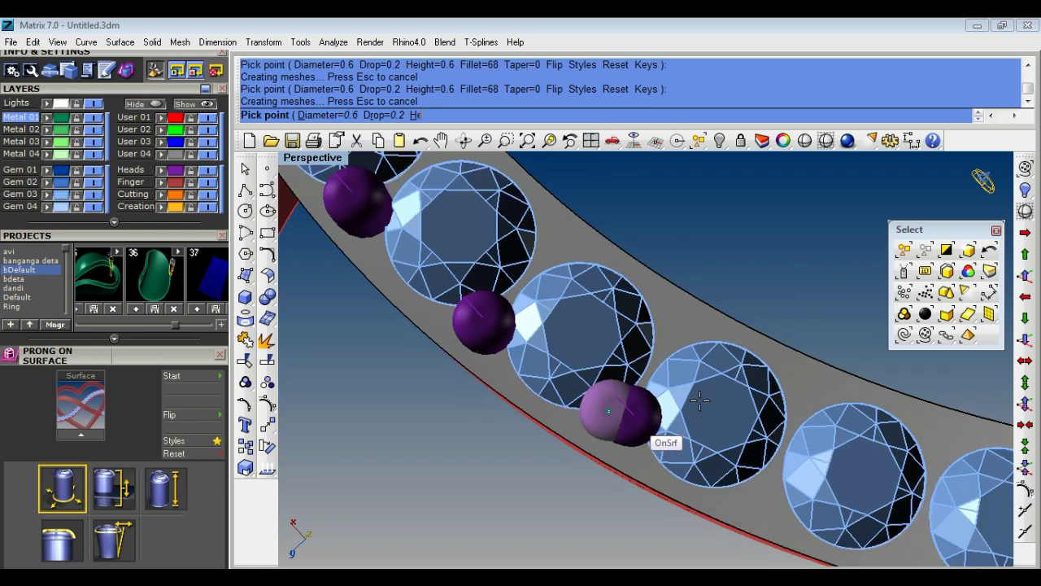
{"action": "left_click", "coordinate": [669, 422]}
{"action": "right_click_drag", "start_coordinate": [669, 423], "coordinate": [628, 470]}
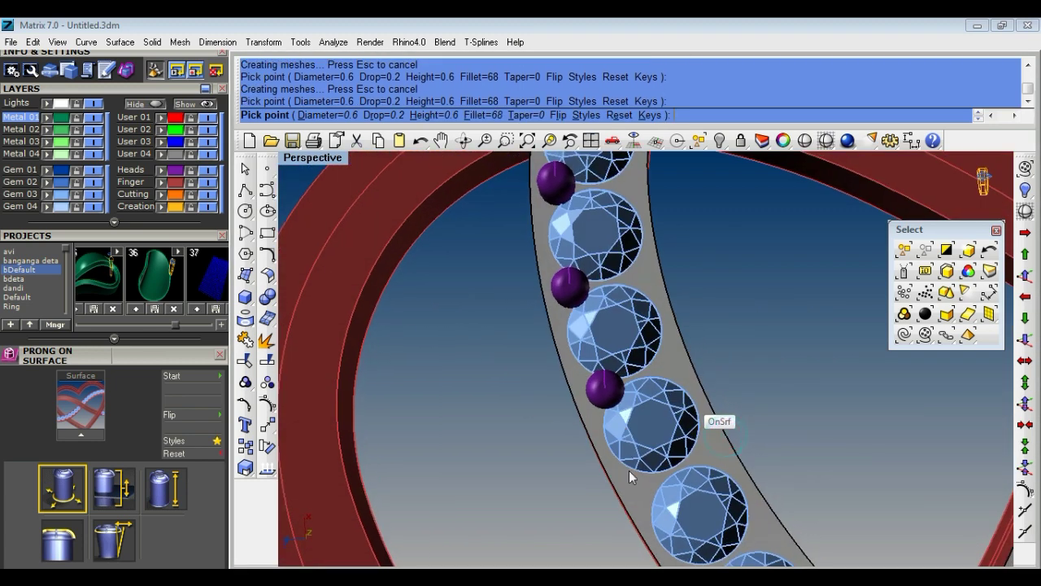
{"action": "scroll", "coordinate": [629, 470], "scroll_direction": "up", "scroll_amount": 3}
{"action": "key", "text": "Return"}
Place prongs in the lower gaps between gems, finishing at the row's end.
{"action": "left_click", "coordinate": [657, 483]}
{"action": "scroll", "coordinate": [570, 350], "scroll_direction": "down", "scroll_amount": 3}
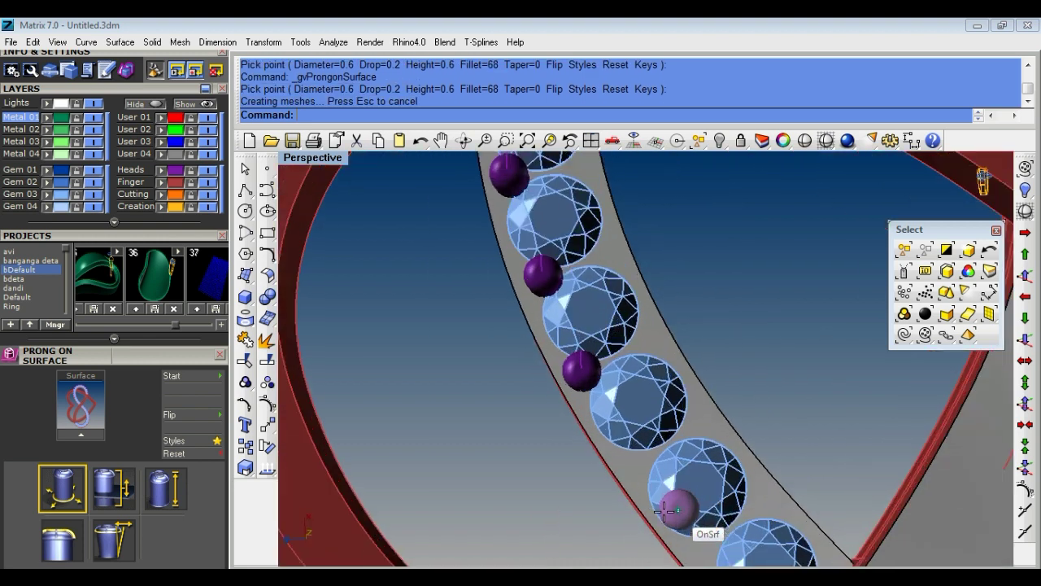
{"action": "scroll", "coordinate": [646, 483], "scroll_direction": "up", "scroll_amount": 3}
{"action": "left_click", "coordinate": [623, 446]}
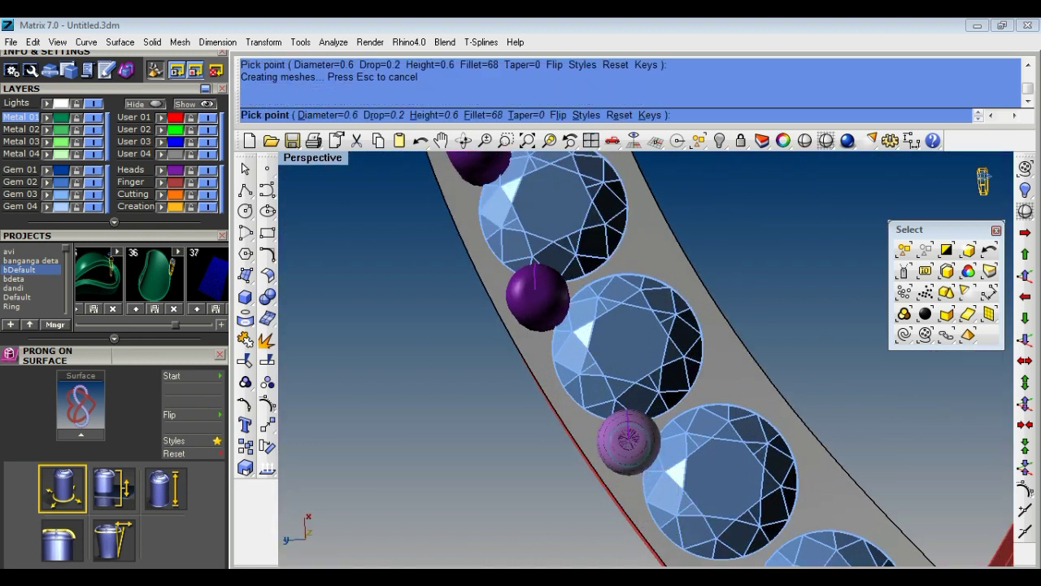
{"action": "scroll", "coordinate": [643, 443], "scroll_direction": "down", "scroll_amount": 3}
{"action": "scroll", "coordinate": [713, 470], "scroll_direction": "up", "scroll_amount": 2}
{"action": "scroll", "coordinate": [681, 480], "scroll_direction": "up", "scroll_amount": 1}
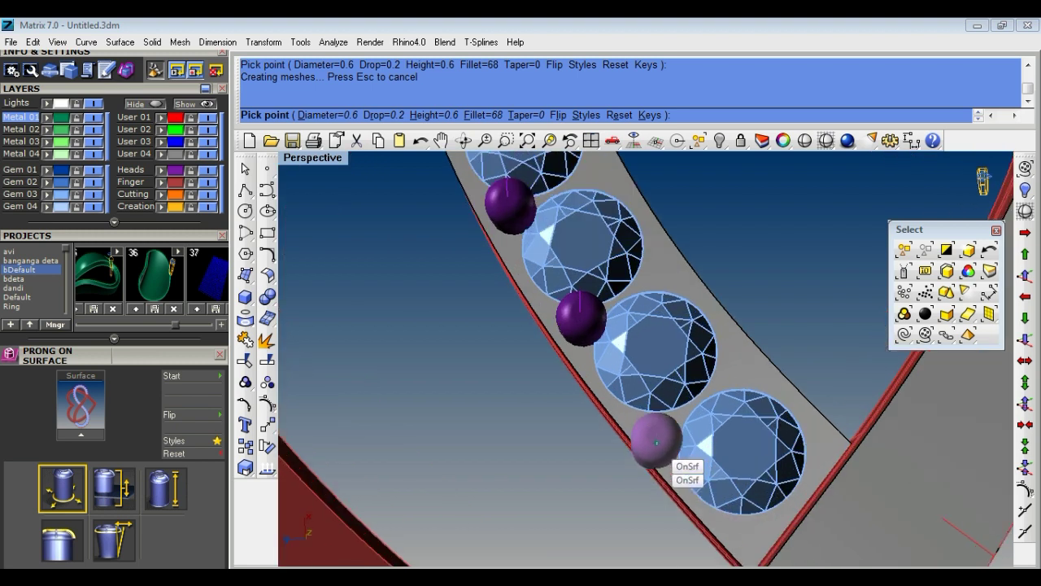
{"action": "left_click", "coordinate": [665, 431]}
{"action": "scroll", "coordinate": [700, 480], "scroll_direction": "down", "scroll_amount": 1}
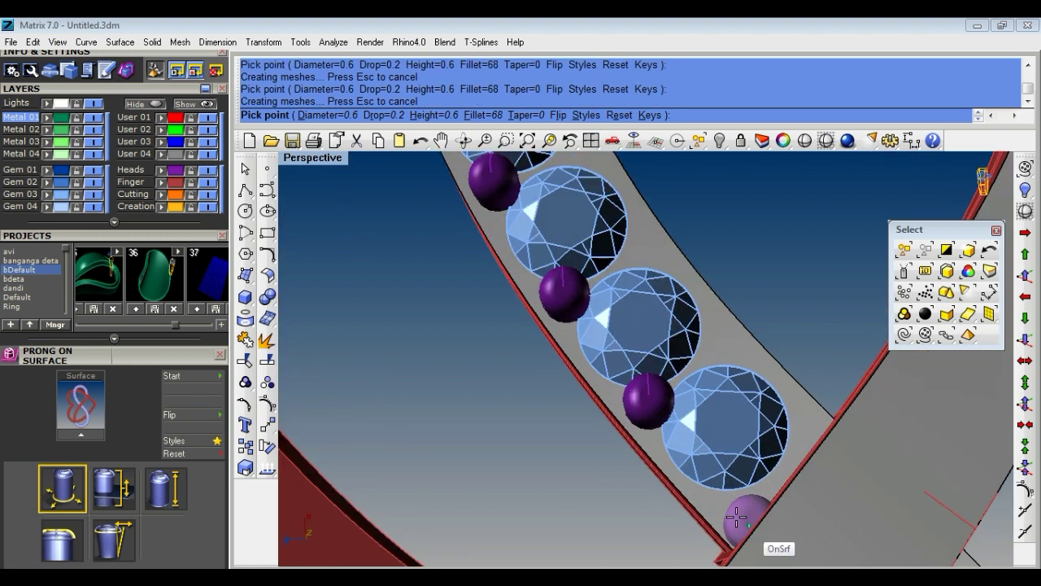
{"action": "scroll", "coordinate": [715, 487], "scroll_direction": "up", "scroll_amount": 2}
{"action": "left_click", "coordinate": [734, 498]}
{"action": "scroll", "coordinate": [736, 480], "scroll_direction": "down", "scroll_amount": 2}
{"action": "scroll", "coordinate": [732, 477], "scroll_direction": "up", "scroll_amount": 1}
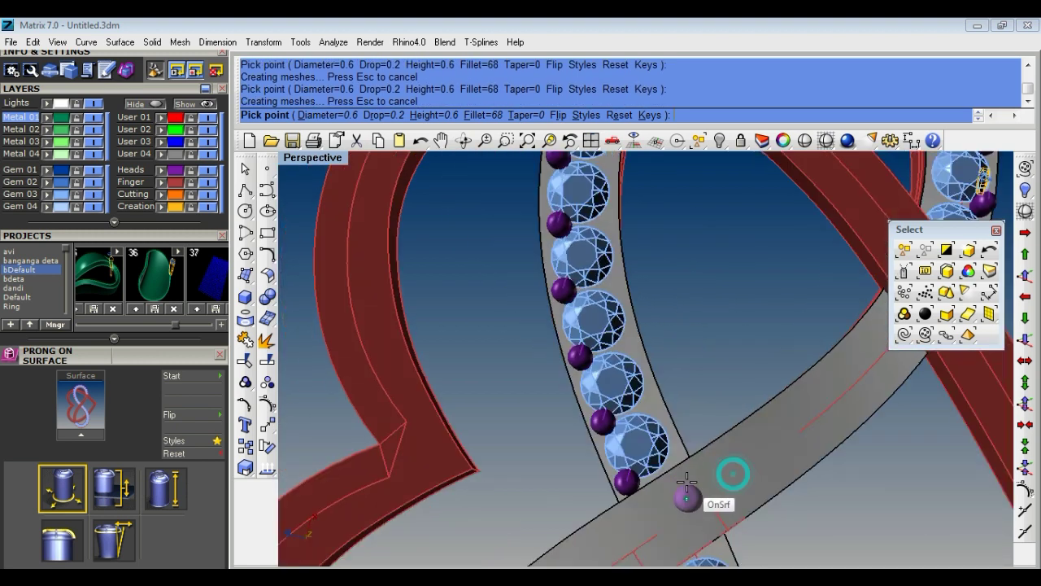
{"action": "scroll", "coordinate": [729, 477], "scroll_direction": "up", "scroll_amount": 1}
{"action": "scroll", "coordinate": [674, 465], "scroll_direction": "up", "scroll_amount": 1}
{"action": "scroll", "coordinate": [672, 455], "scroll_direction": "up", "scroll_amount": 1}
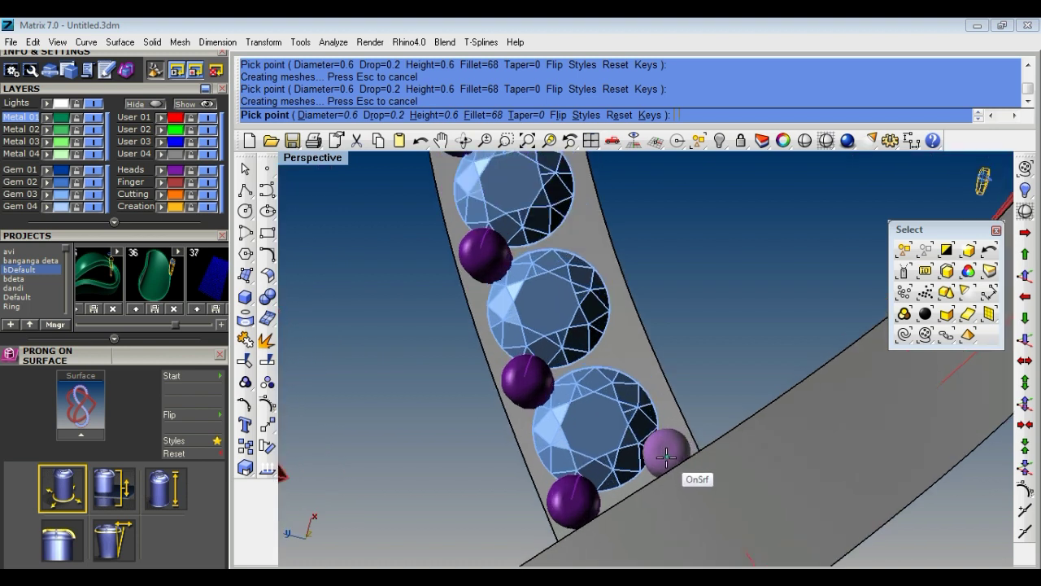
{"action": "left_click", "coordinate": [665, 457]}
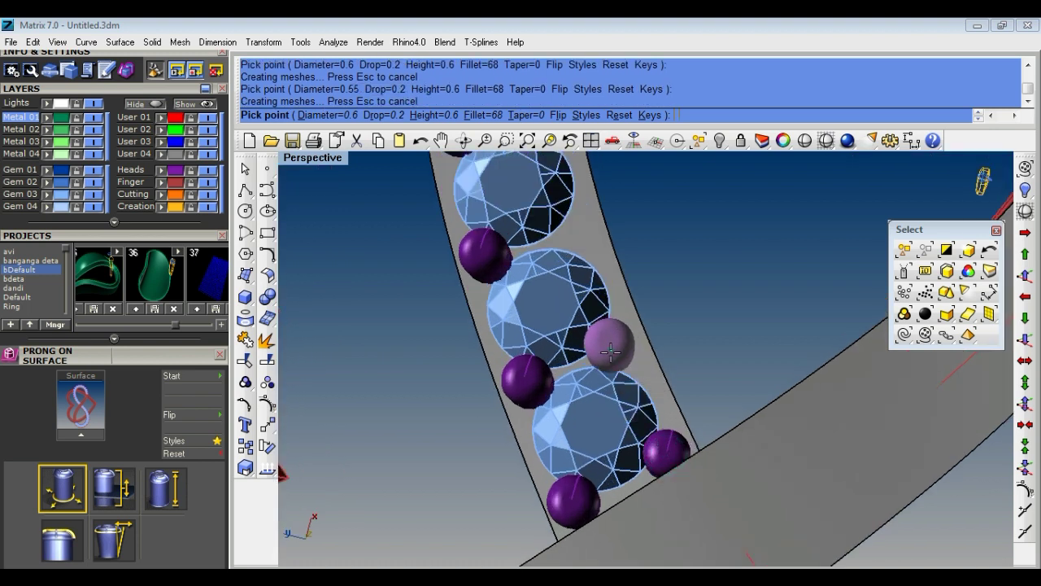
Start a line of prongs along the opposite edge of the gem row.
{"action": "left_click", "coordinate": [611, 352]}
{"action": "scroll", "coordinate": [626, 390], "scroll_direction": "down", "scroll_amount": 3}
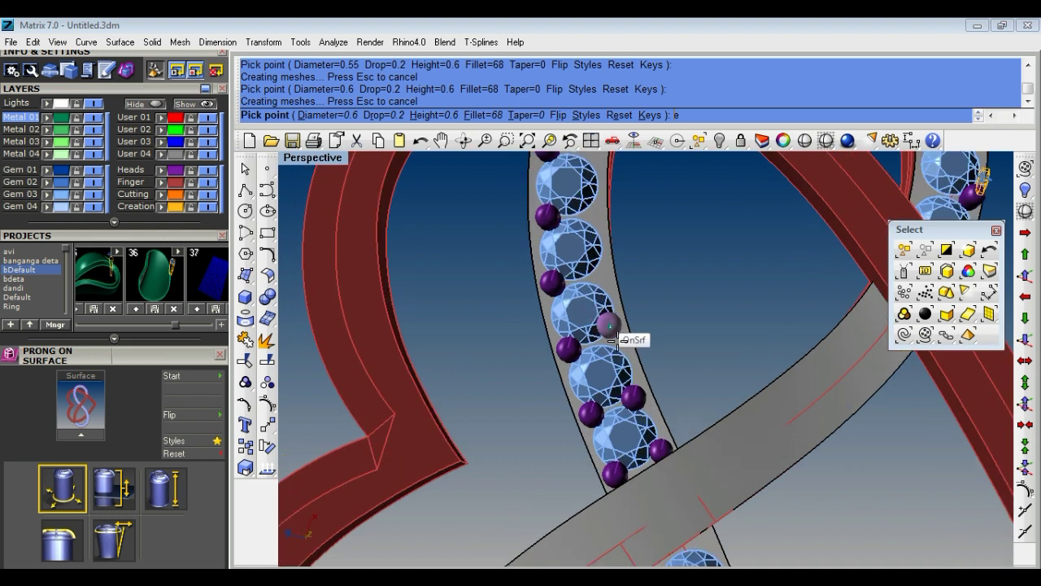
{"action": "scroll", "coordinate": [611, 346], "scroll_direction": "up", "scroll_amount": 3}
{"action": "type", "text": "e"}
{"action": "scroll", "coordinate": [612, 338], "scroll_direction": "up", "scroll_amount": 1}
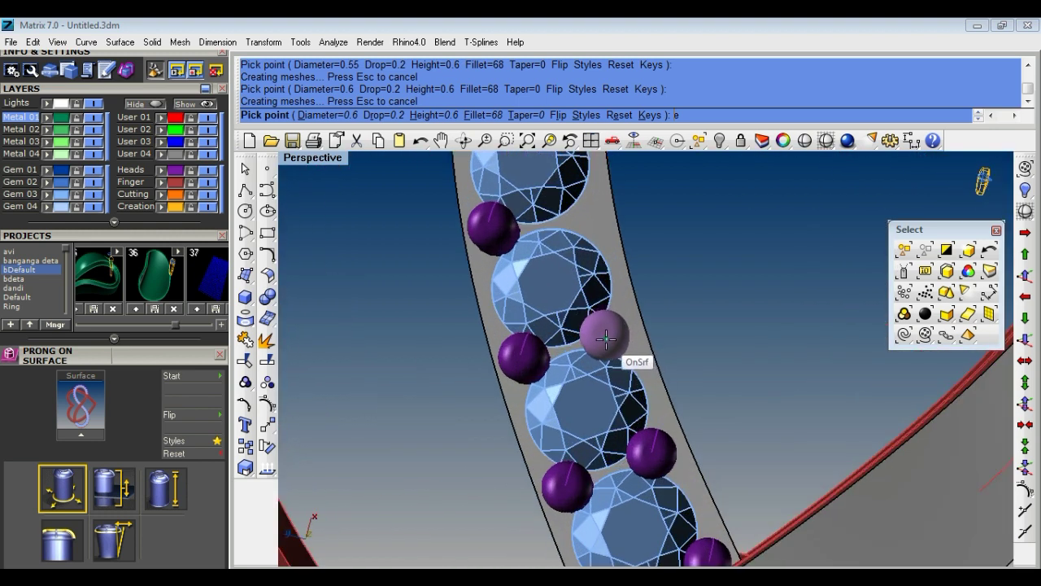
{"action": "left_click", "coordinate": [608, 335]}
{"action": "scroll", "coordinate": [623, 448], "scroll_direction": "down", "scroll_amount": 2}
{"action": "scroll", "coordinate": [610, 309], "scroll_direction": "down", "scroll_amount": 1}
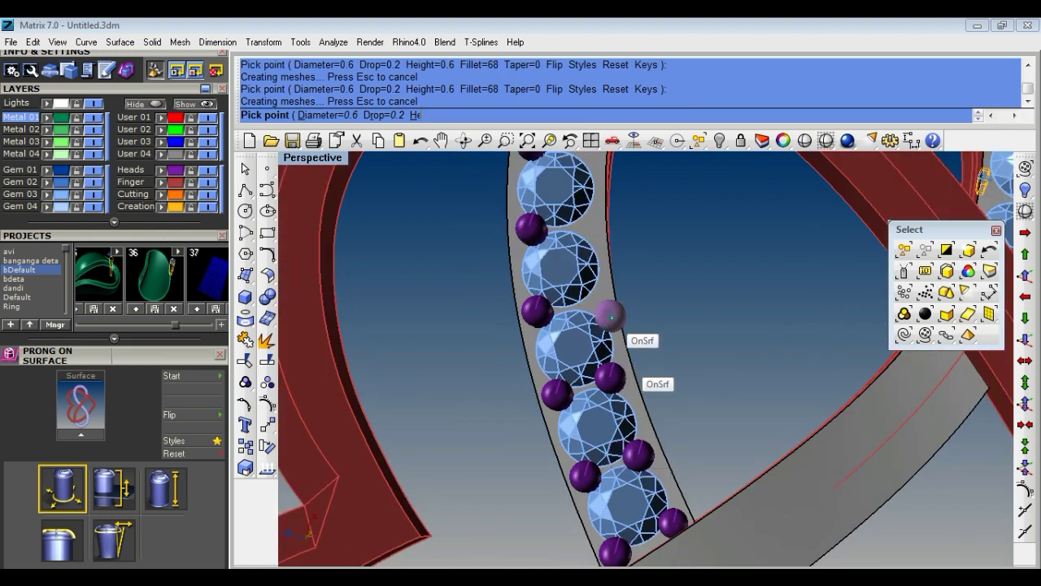
{"action": "scroll", "coordinate": [585, 300], "scroll_direction": "up", "scroll_amount": 4}
{"action": "left_click", "coordinate": [584, 300]}
{"action": "scroll", "coordinate": [602, 313], "scroll_direction": "down", "scroll_amount": 2}
{"action": "scroll", "coordinate": [627, 437], "scroll_direction": "down", "scroll_amount": 2}
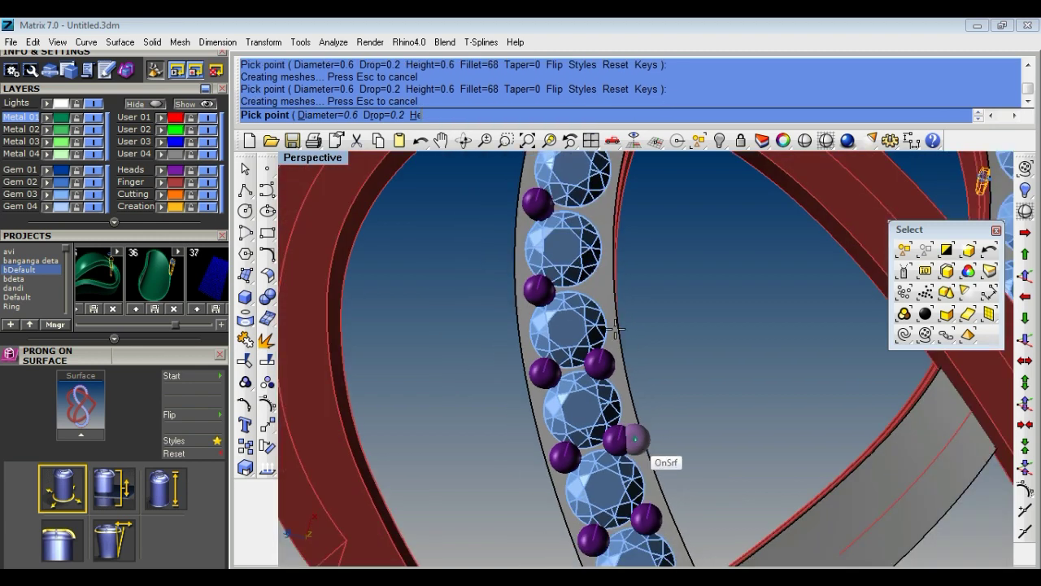
{"action": "scroll", "coordinate": [604, 313], "scroll_direction": "up", "scroll_amount": 1}
{"action": "scroll", "coordinate": [606, 320], "scroll_direction": "up", "scroll_amount": 2}
{"action": "scroll", "coordinate": [609, 344], "scroll_direction": "up", "scroll_amount": 1}
Place prongs between gems on the loop's inner edge.
{"action": "left_click", "coordinate": [605, 369]}
{"action": "scroll", "coordinate": [630, 410], "scroll_direction": "down", "scroll_amount": 2}
{"action": "scroll", "coordinate": [614, 305], "scroll_direction": "up", "scroll_amount": 1}
{"action": "scroll", "coordinate": [606, 334], "scroll_direction": "up", "scroll_amount": 2}
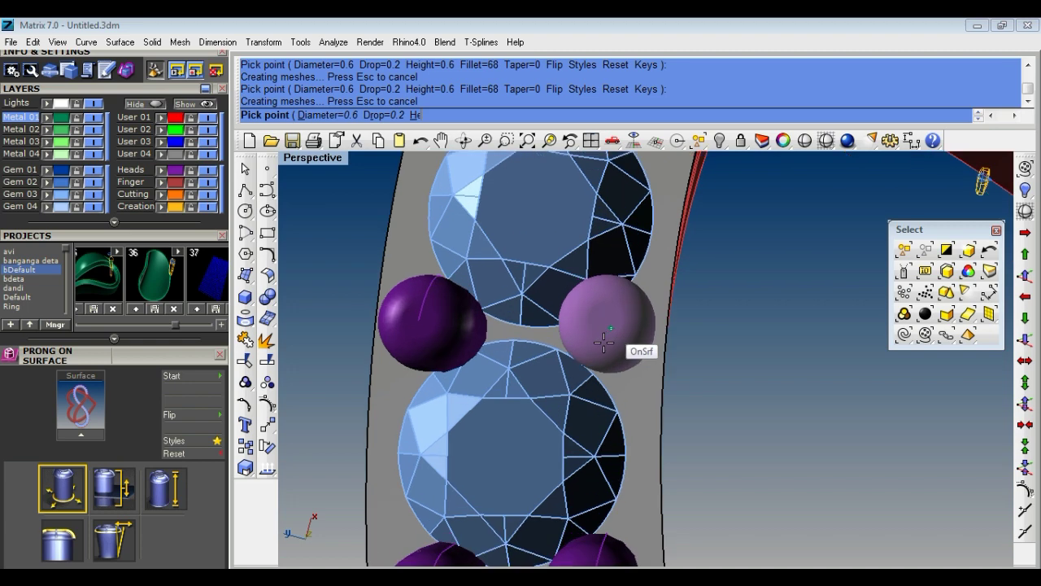
{"action": "scroll", "coordinate": [582, 411], "scroll_direction": "down", "scroll_amount": 1}
{"action": "scroll", "coordinate": [585, 427], "scroll_direction": "down", "scroll_amount": 2}
{"action": "scroll", "coordinate": [619, 306], "scroll_direction": "up", "scroll_amount": 2}
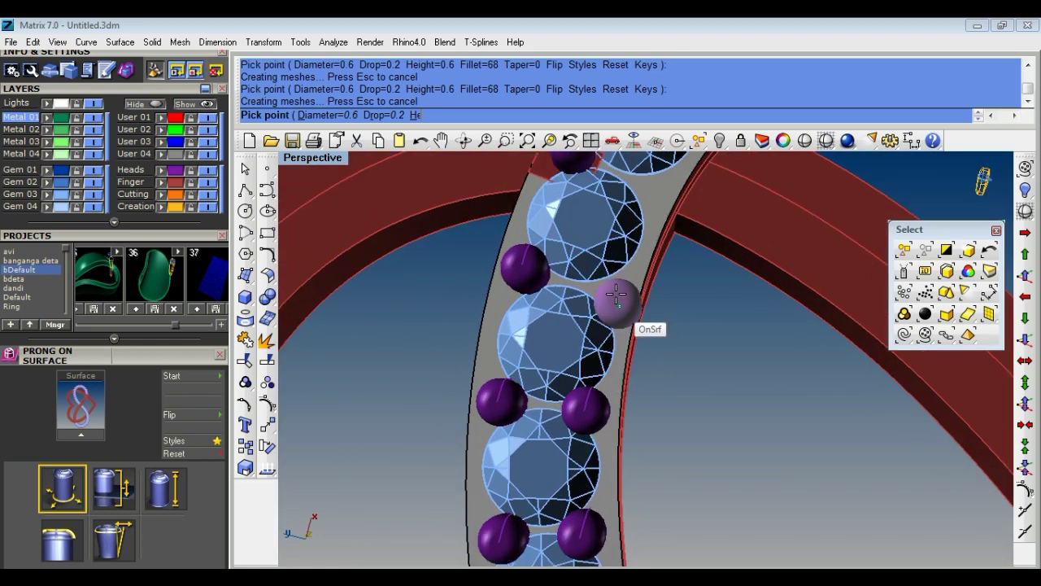
{"action": "scroll", "coordinate": [614, 299], "scroll_direction": "up", "scroll_amount": 1}
{"action": "scroll", "coordinate": [537, 399], "scroll_direction": "down", "scroll_amount": 1}
{"action": "scroll", "coordinate": [562, 407], "scroll_direction": "down", "scroll_amount": 2}
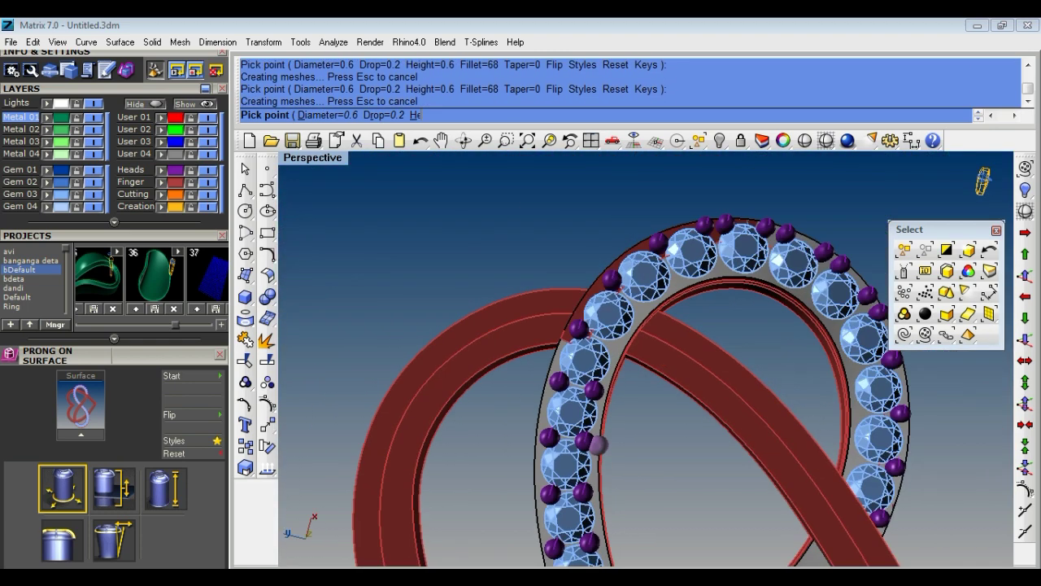
{"action": "scroll", "coordinate": [586, 342], "scroll_direction": "up", "scroll_amount": 2}
{"action": "scroll", "coordinate": [571, 345], "scroll_direction": "up", "scroll_amount": 1}
{"action": "left_click", "coordinate": [556, 349]}
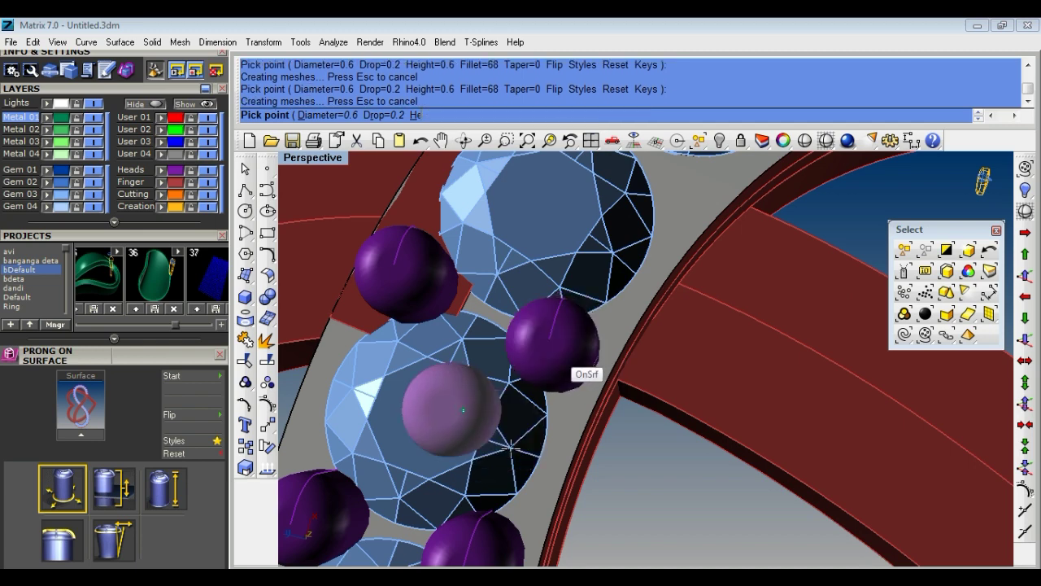
{"action": "scroll", "coordinate": [556, 350], "scroll_direction": "down", "scroll_amount": 1}
{"action": "scroll", "coordinate": [534, 477], "scroll_direction": "down", "scroll_amount": 1}
{"action": "scroll", "coordinate": [616, 344], "scroll_direction": "up", "scroll_amount": 1}
Add four more inner-edge prongs between the remaining neighbouring gems.
{"action": "left_click", "coordinate": [540, 355]}
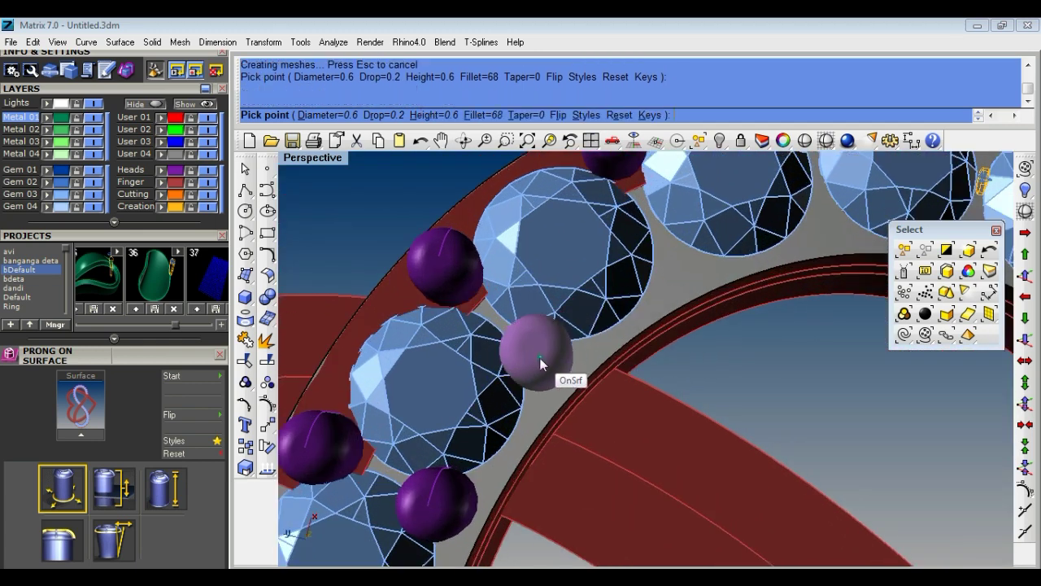
{"action": "scroll", "coordinate": [539, 353], "scroll_direction": "down", "scroll_amount": 1}
{"action": "scroll", "coordinate": [383, 423], "scroll_direction": "down", "scroll_amount": 1}
{"action": "scroll", "coordinate": [623, 344], "scroll_direction": "up", "scroll_amount": 2}
{"action": "left_click", "coordinate": [582, 345]}
{"action": "scroll", "coordinate": [585, 349], "scroll_direction": "down", "scroll_amount": 1}
{"action": "scroll", "coordinate": [655, 385], "scroll_direction": "down", "scroll_amount": 1}
{"action": "scroll", "coordinate": [634, 354], "scroll_direction": "up", "scroll_amount": 2}
{"action": "left_click", "coordinate": [589, 346]}
{"action": "left_click", "coordinate": [692, 364]}
{"action": "scroll", "coordinate": [569, 374], "scroll_direction": "down", "scroll_amount": 1}
{"action": "scroll", "coordinate": [618, 407], "scroll_direction": "down", "scroll_amount": 1}
{"action": "scroll", "coordinate": [643, 407], "scroll_direction": "up", "scroll_amount": 1}
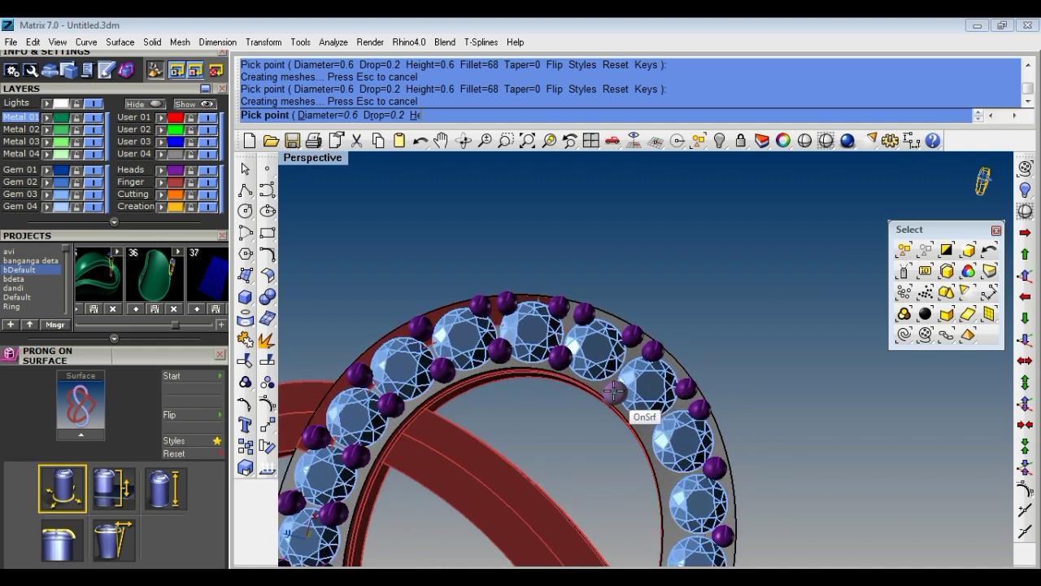
{"action": "scroll", "coordinate": [614, 392], "scroll_direction": "up", "scroll_amount": 1}
{"action": "scroll", "coordinate": [612, 385], "scroll_direction": "up", "scroll_amount": 1}
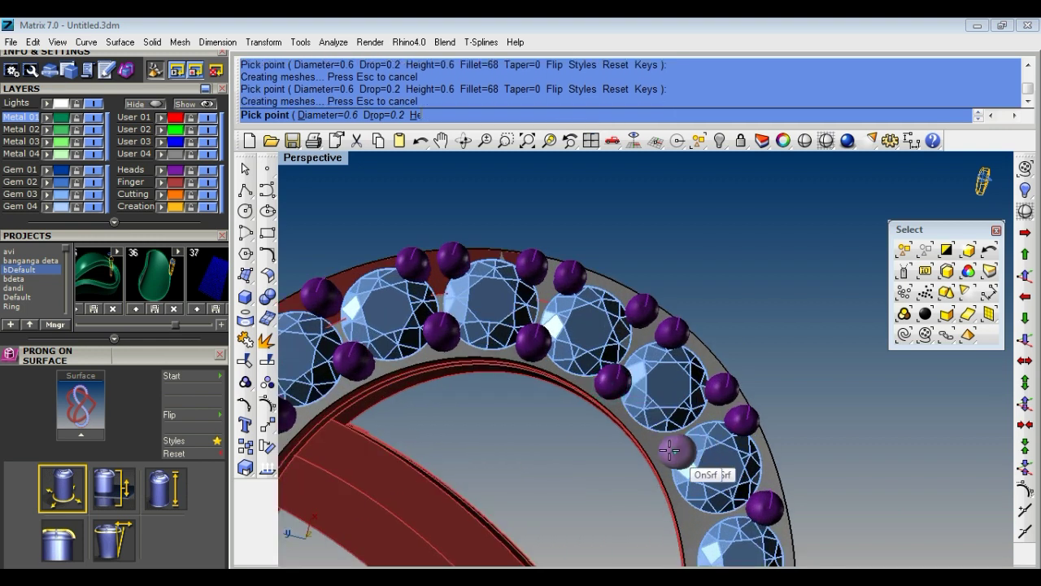
{"action": "scroll", "coordinate": [671, 444], "scroll_direction": "up", "scroll_amount": 1}
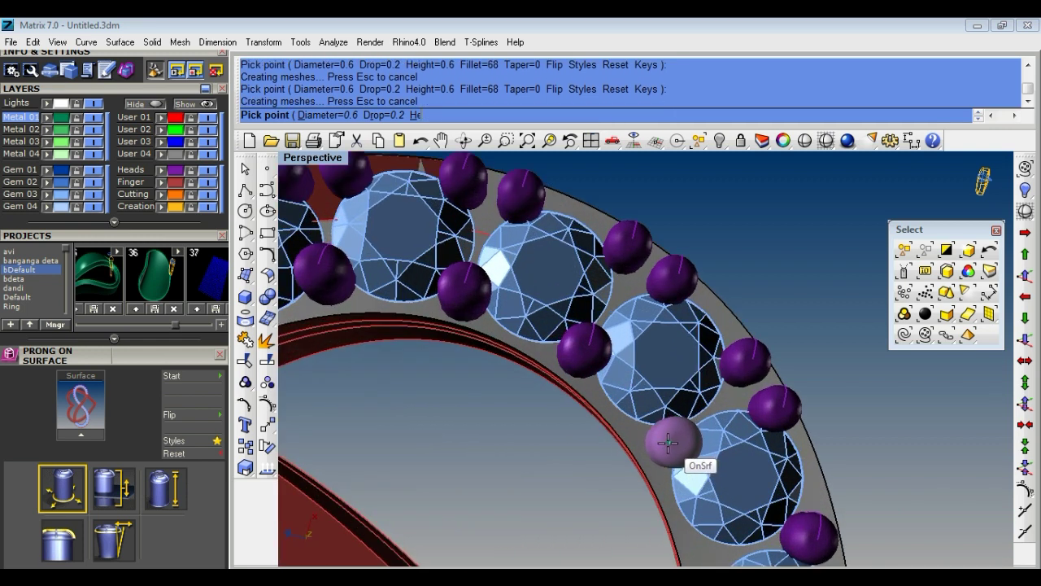
Set the prong diameter to 0.55 and end the prong placement.
{"action": "type", "text": "q"}
{"action": "key", "text": "Return"}
{"action": "scroll", "coordinate": [667, 439], "scroll_direction": "down", "scroll_amount": 2}
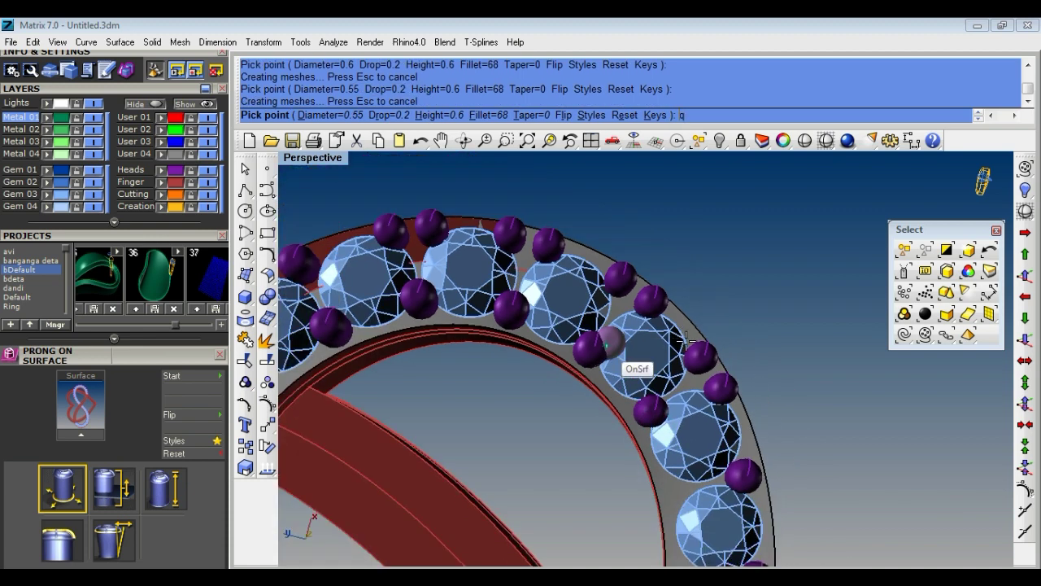
{"action": "scroll", "coordinate": [639, 362], "scroll_direction": "down", "scroll_amount": 1}
{"action": "type", "text": "q"}
{"action": "key", "text": "Return"}
{"action": "scroll", "coordinate": [705, 321], "scroll_direction": "down", "scroll_amount": 2}
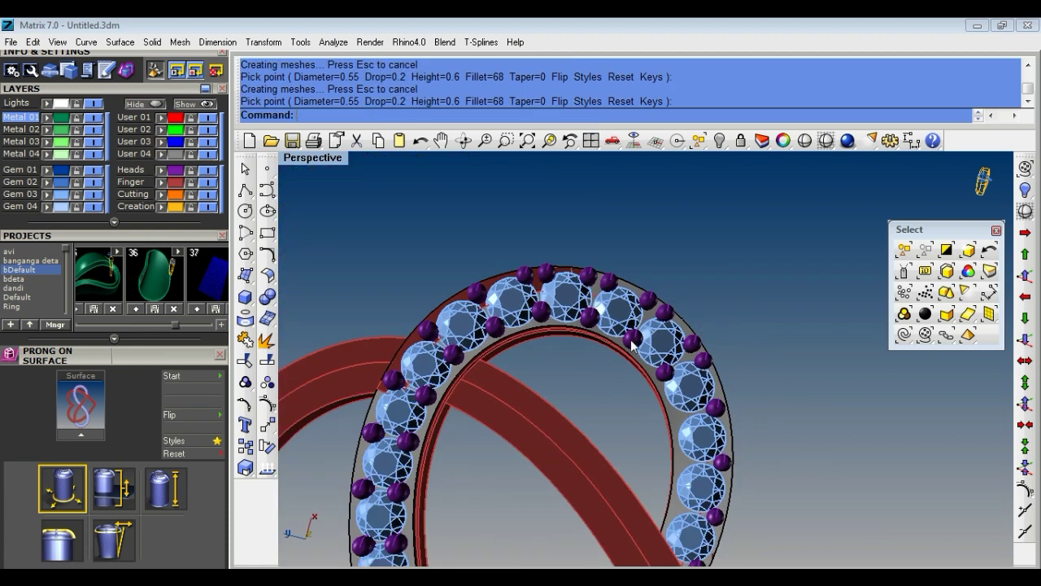
Place the last three prongs between the gems on the upper infinity loop.
{"action": "scroll", "coordinate": [579, 369], "scroll_direction": "down", "scroll_amount": 2}
{"action": "scroll", "coordinate": [522, 547], "scroll_direction": "up", "scroll_amount": 2}
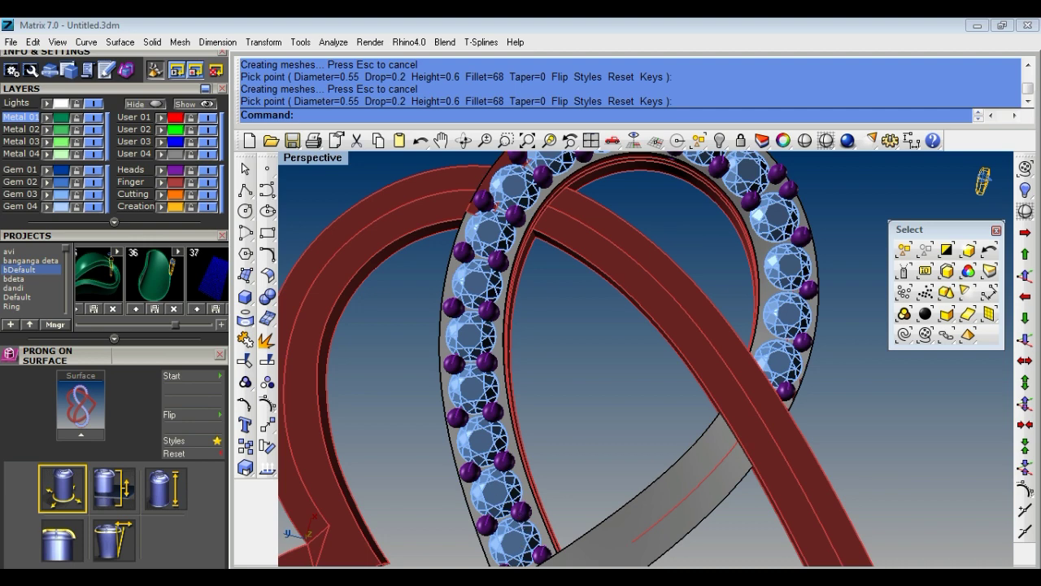
{"action": "scroll", "coordinate": [488, 411], "scroll_direction": "up", "scroll_amount": 2}
{"action": "scroll", "coordinate": [537, 382], "scroll_direction": "up", "scroll_amount": 2}
{"action": "scroll", "coordinate": [594, 349], "scroll_direction": "up", "scroll_amount": 2}
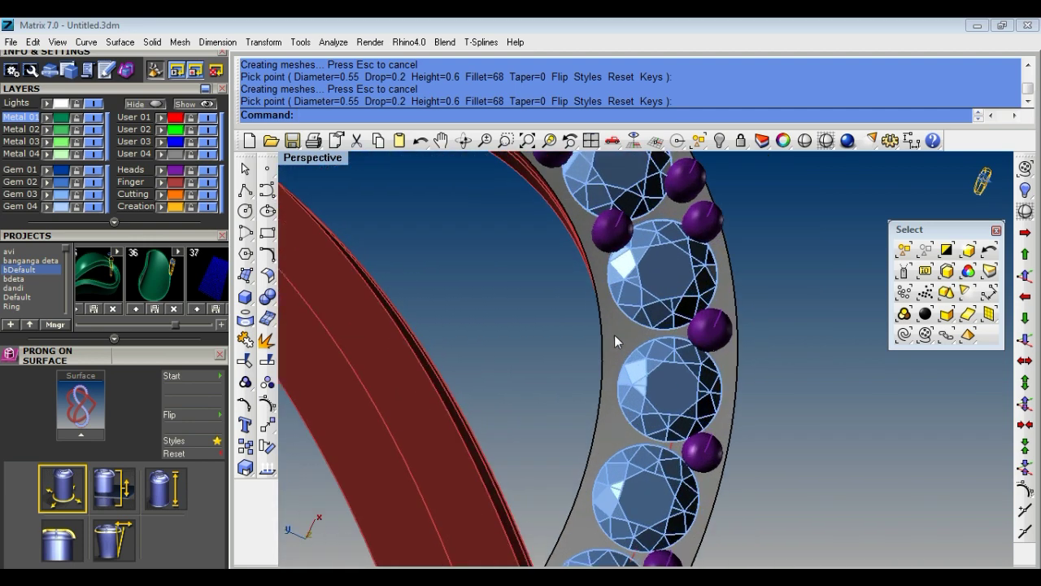
{"action": "scroll", "coordinate": [614, 342], "scroll_direction": "up", "scroll_amount": 1}
{"action": "key", "text": "Return"}
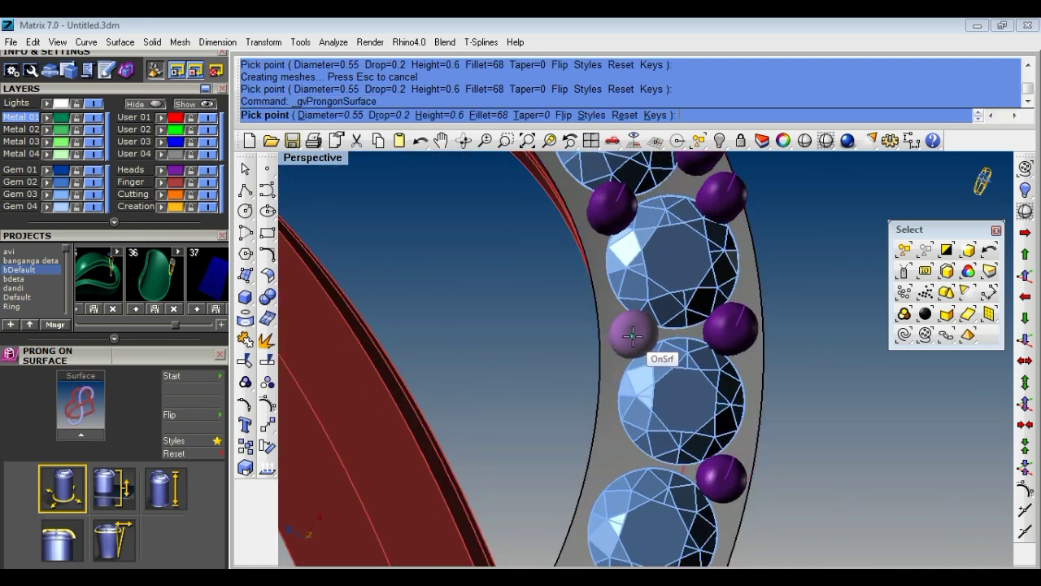
{"action": "left_click", "coordinate": [634, 332]}
{"action": "left_click", "coordinate": [623, 455]}
{"action": "scroll", "coordinate": [619, 451], "scroll_direction": "down", "scroll_amount": 1}
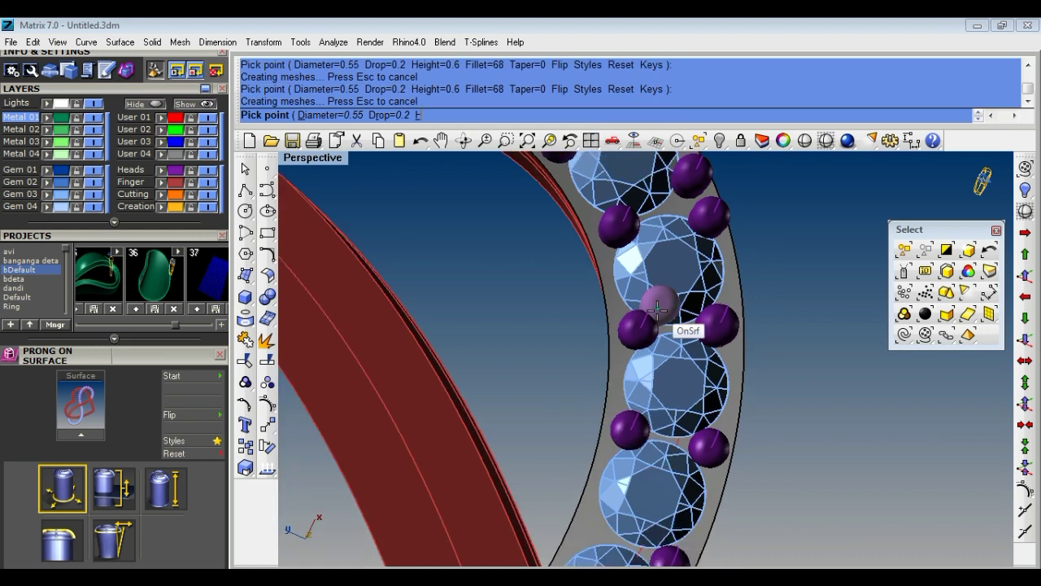
{"action": "scroll", "coordinate": [610, 447], "scroll_direction": "down", "scroll_amount": 1}
{"action": "scroll", "coordinate": [612, 454], "scroll_direction": "up", "scroll_amount": 2}
{"action": "left_click", "coordinate": [619, 464]}
{"action": "scroll", "coordinate": [616, 458], "scroll_direction": "down", "scroll_amount": 2}
{"action": "key", "text": "Return"}
Turn the view to the lower loop and restart Prong on Surface with 0.6 diameter.
{"action": "scroll", "coordinate": [612, 383], "scroll_direction": "down", "scroll_amount": 3}
{"action": "scroll", "coordinate": [608, 299], "scroll_direction": "down", "scroll_amount": 2}
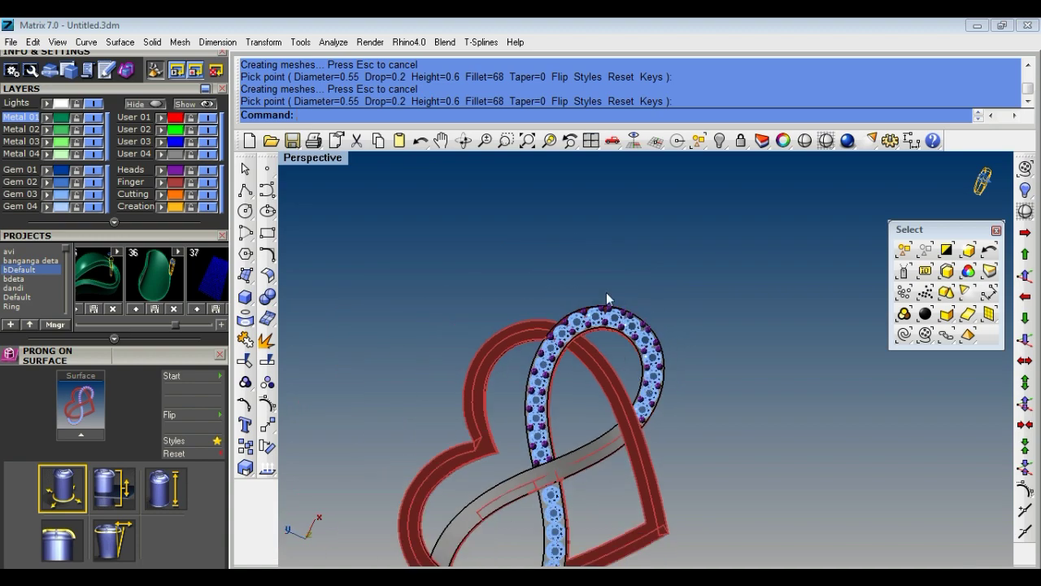
{"action": "scroll", "coordinate": [607, 298], "scroll_direction": "up", "scroll_amount": 3}
{"action": "scroll", "coordinate": [608, 325], "scroll_direction": "up", "scroll_amount": 1}
{"action": "scroll", "coordinate": [609, 325], "scroll_direction": "up", "scroll_amount": 2}
{"action": "scroll", "coordinate": [577, 329], "scroll_direction": "down", "scroll_amount": 2}
{"action": "scroll", "coordinate": [598, 257], "scroll_direction": "down", "scroll_amount": 1}
{"action": "scroll", "coordinate": [619, 255], "scroll_direction": "down", "scroll_amount": 3}
{"action": "scroll", "coordinate": [580, 314], "scroll_direction": "up", "scroll_amount": 4}
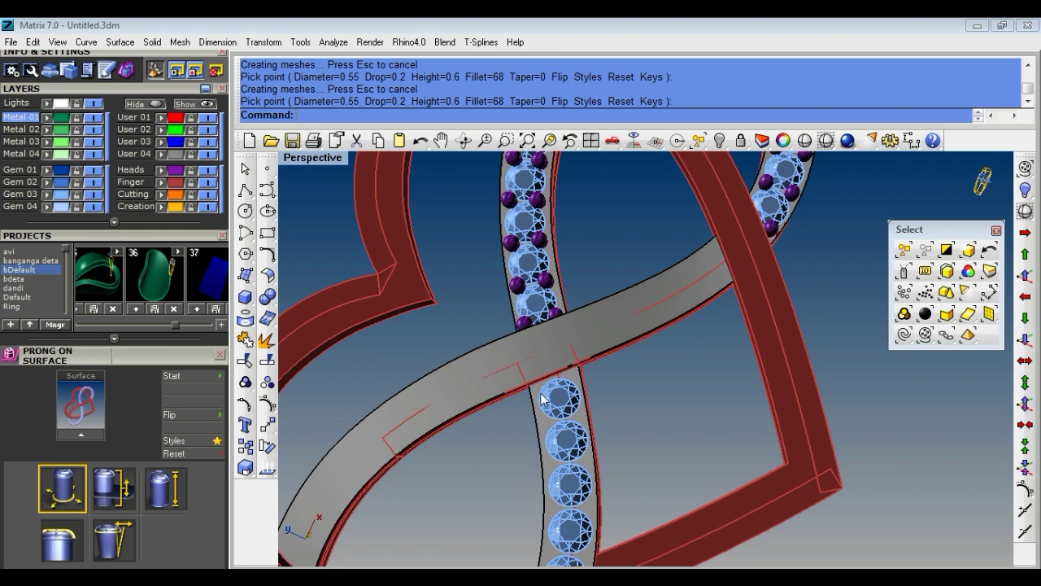
{"action": "scroll", "coordinate": [561, 338], "scroll_direction": "down", "scroll_amount": 3}
{"action": "scroll", "coordinate": [562, 338], "scroll_direction": "down", "scroll_amount": 3}
{"action": "mouse_move", "coordinate": [608, 354]}
{"action": "right_mouse_down"}
{"action": "mouse_move", "coordinate": [581, 366]}
{"action": "mouse_move", "coordinate": [627, 321]}
{"action": "right_mouse_up"}
{"action": "scroll", "coordinate": [468, 351], "scroll_direction": "up", "scroll_amount": 3}
{"action": "scroll", "coordinate": [480, 362], "scroll_direction": "up", "scroll_amount": 3}
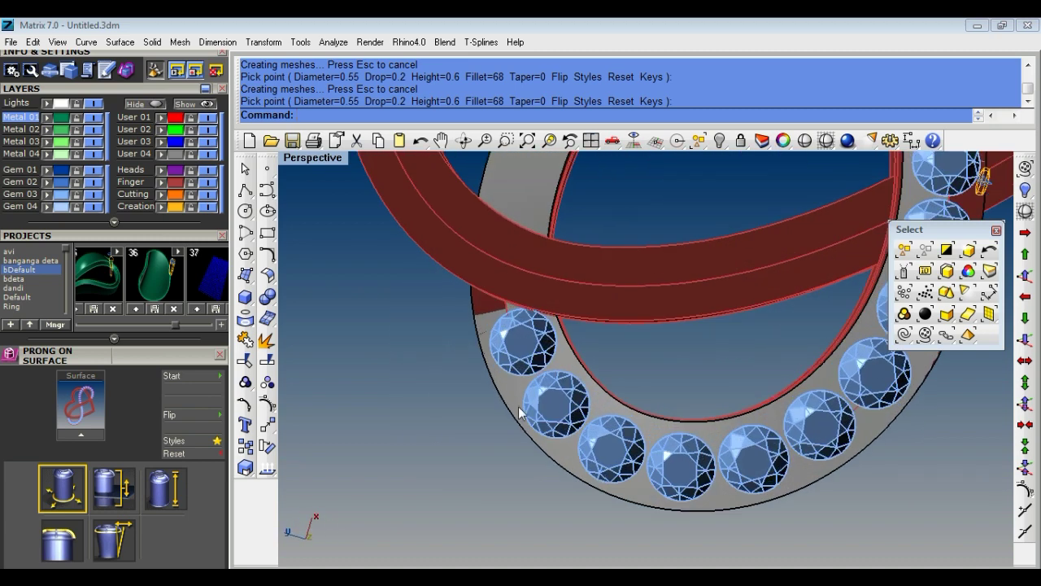
{"action": "scroll", "coordinate": [505, 379], "scroll_direction": "up", "scroll_amount": 2}
{"action": "key", "text": "Return"}
{"action": "mouse_move", "coordinate": [504, 374]}
{"action": "right_mouse_down"}
{"action": "mouse_move", "coordinate": [627, 388]}
{"action": "mouse_move", "coordinate": [596, 478]}
{"action": "right_mouse_up"}
{"action": "scroll", "coordinate": [498, 461], "scroll_direction": "up", "scroll_amount": 3}
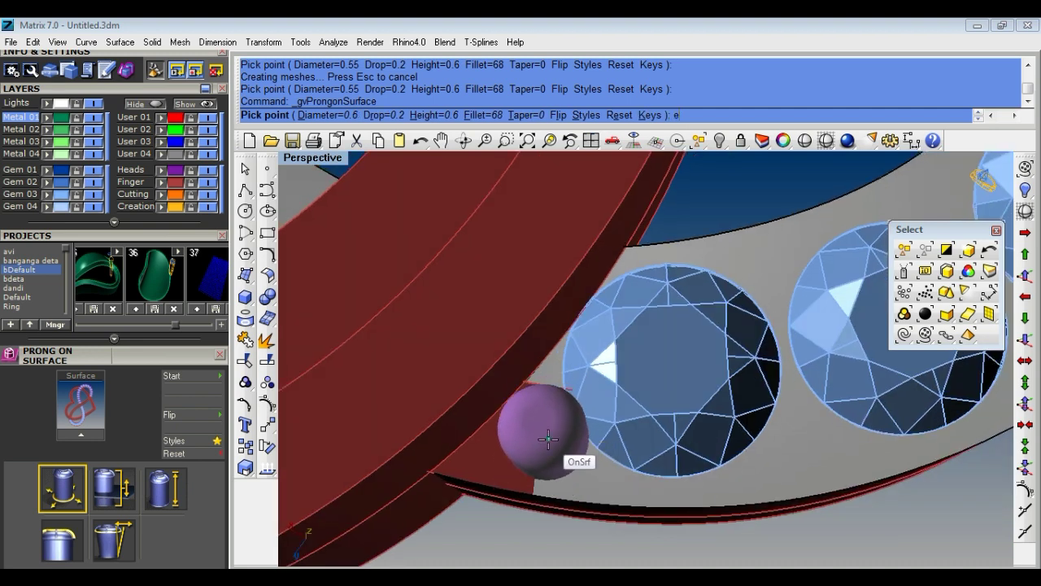
Place four 0.6 prongs between the first gems of the lower loop.
{"action": "left_click", "coordinate": [548, 437]}
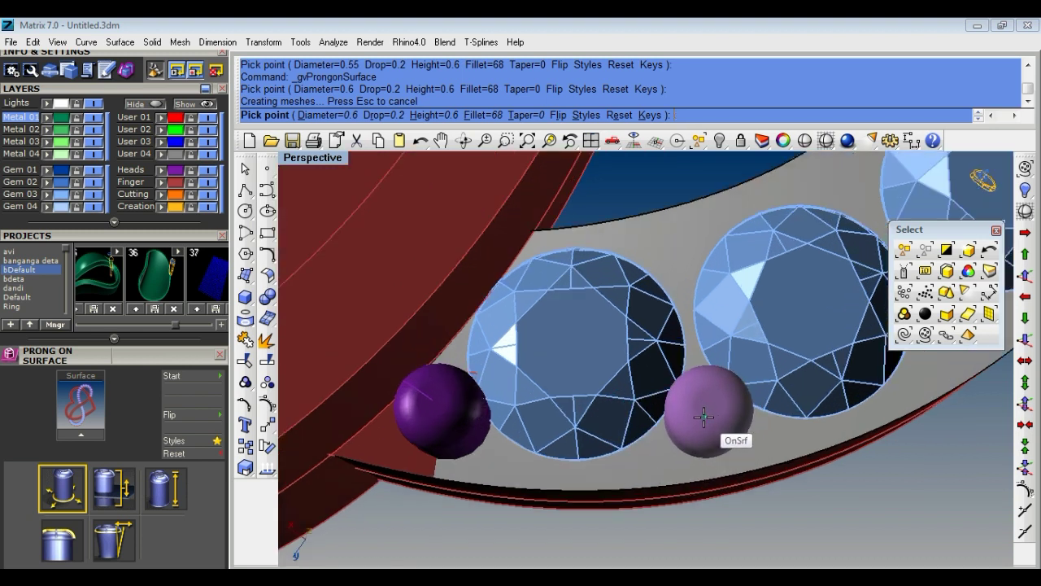
{"action": "left_click", "coordinate": [703, 415]}
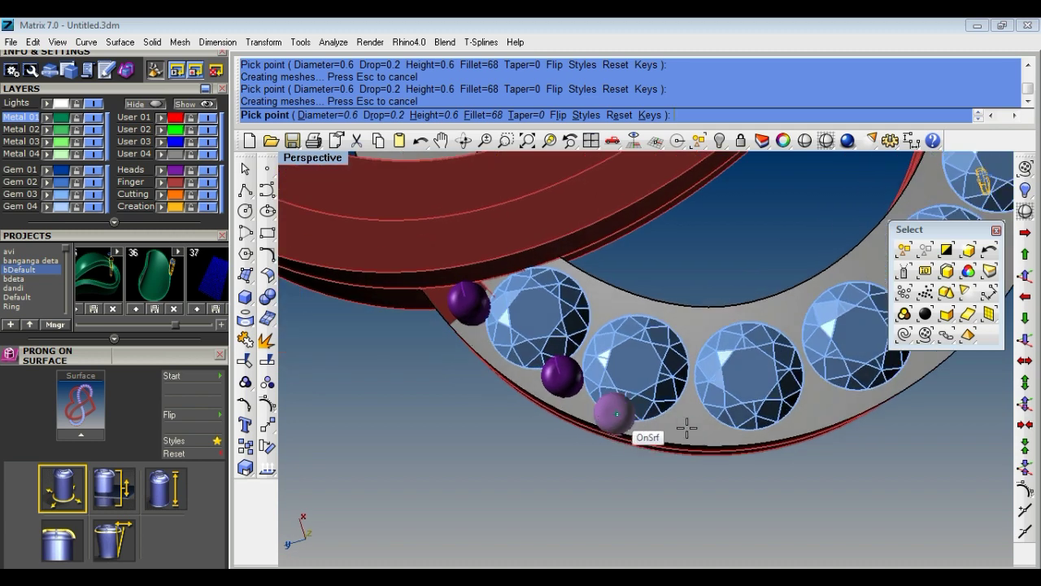
{"action": "scroll", "coordinate": [688, 419], "scroll_direction": "up", "scroll_amount": 2}
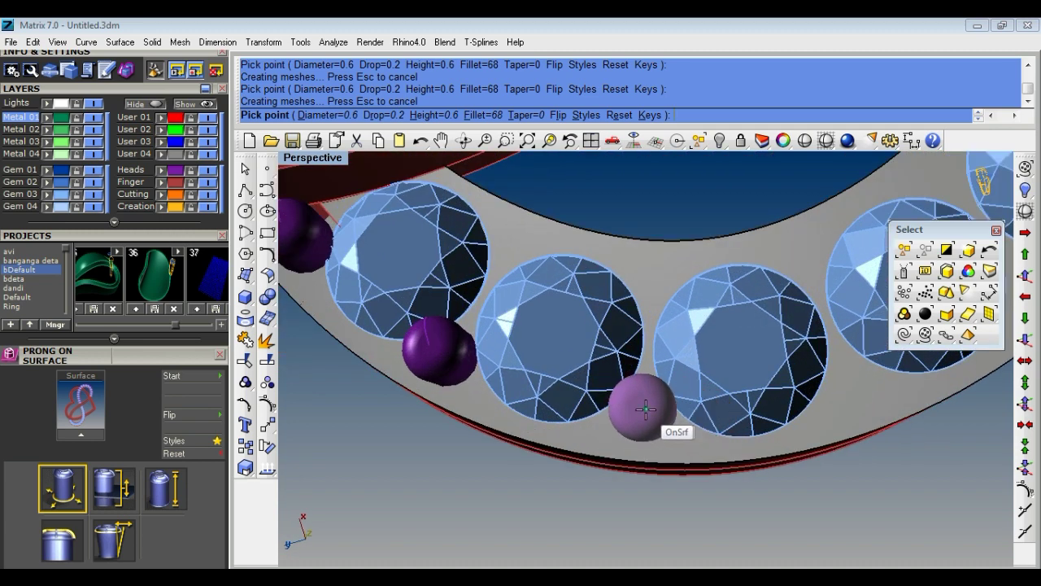
{"action": "left_click", "coordinate": [647, 407]}
{"action": "scroll", "coordinate": [618, 400], "scroll_direction": "down", "scroll_amount": 5}
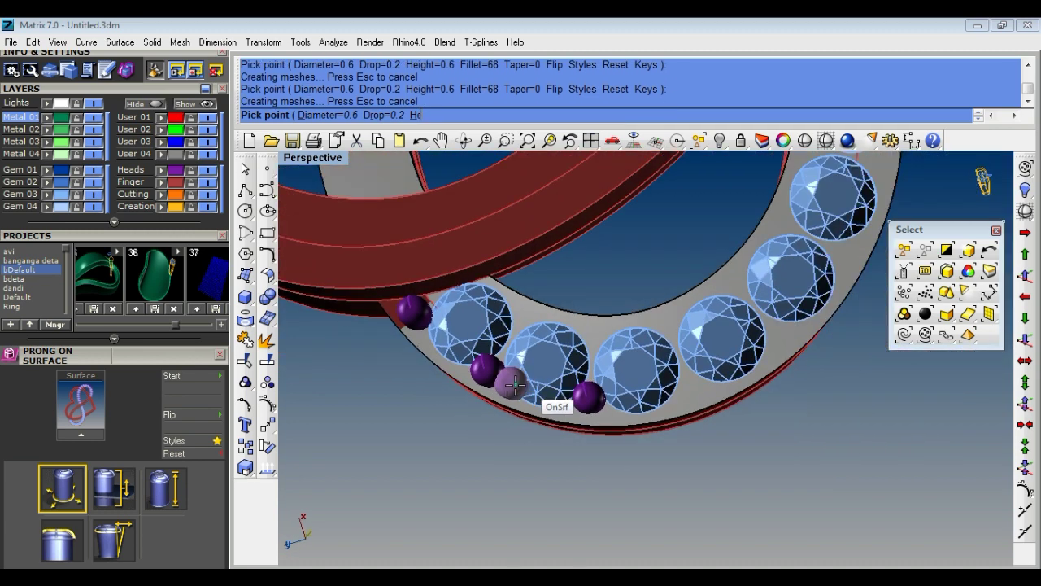
{"action": "scroll", "coordinate": [574, 407], "scroll_direction": "up", "scroll_amount": 2}
{"action": "scroll", "coordinate": [658, 390], "scroll_direction": "up", "scroll_amount": 2}
{"action": "scroll", "coordinate": [639, 423], "scroll_direction": "up", "scroll_amount": 1}
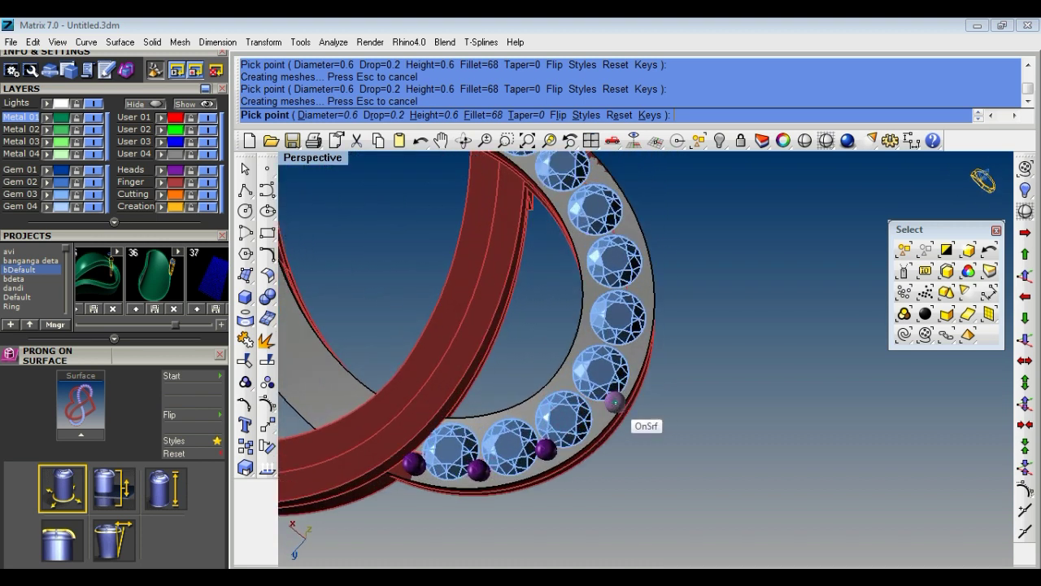
{"action": "scroll", "coordinate": [602, 409], "scroll_direction": "up", "scroll_amount": 2}
{"action": "scroll", "coordinate": [603, 409], "scroll_direction": "up", "scroll_amount": 2}
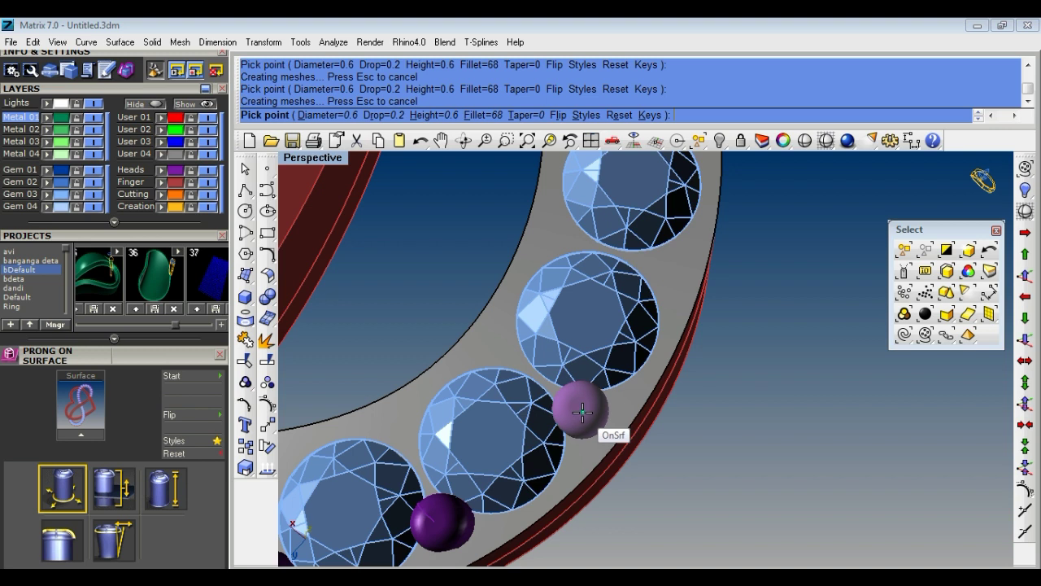
{"action": "left_click", "coordinate": [582, 412]}
{"action": "scroll", "coordinate": [582, 413], "scroll_direction": "down", "scroll_amount": 3}
{"action": "scroll", "coordinate": [602, 423], "scroll_direction": "down", "scroll_amount": 2}
{"action": "scroll", "coordinate": [636, 419], "scroll_direction": "down", "scroll_amount": 2}
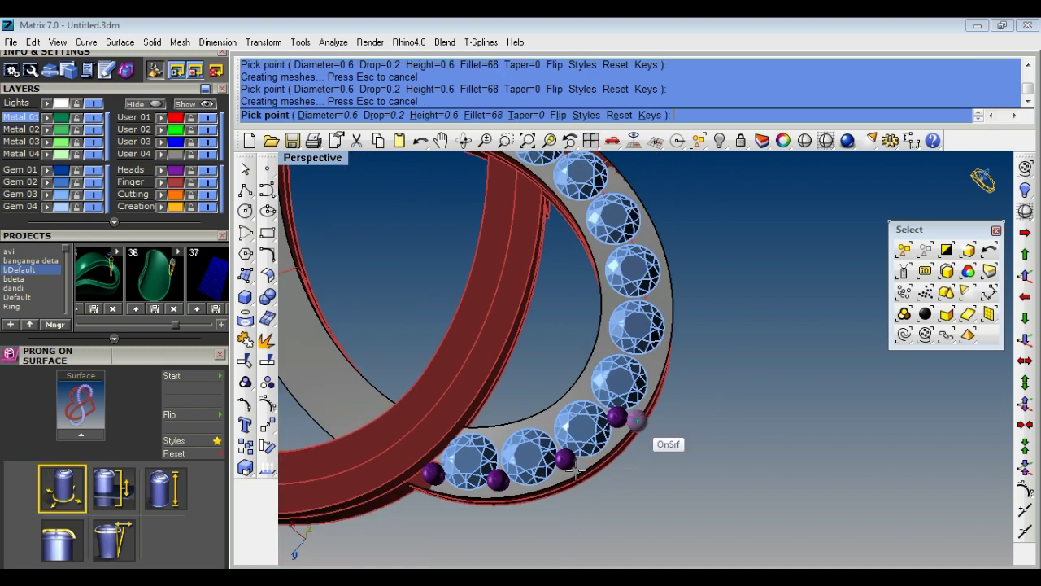
{"action": "scroll", "coordinate": [569, 472], "scroll_direction": "up", "scroll_amount": 2}
{"action": "scroll", "coordinate": [563, 463], "scroll_direction": "up", "scroll_amount": 2}
{"action": "right_click", "coordinate": [573, 442]}
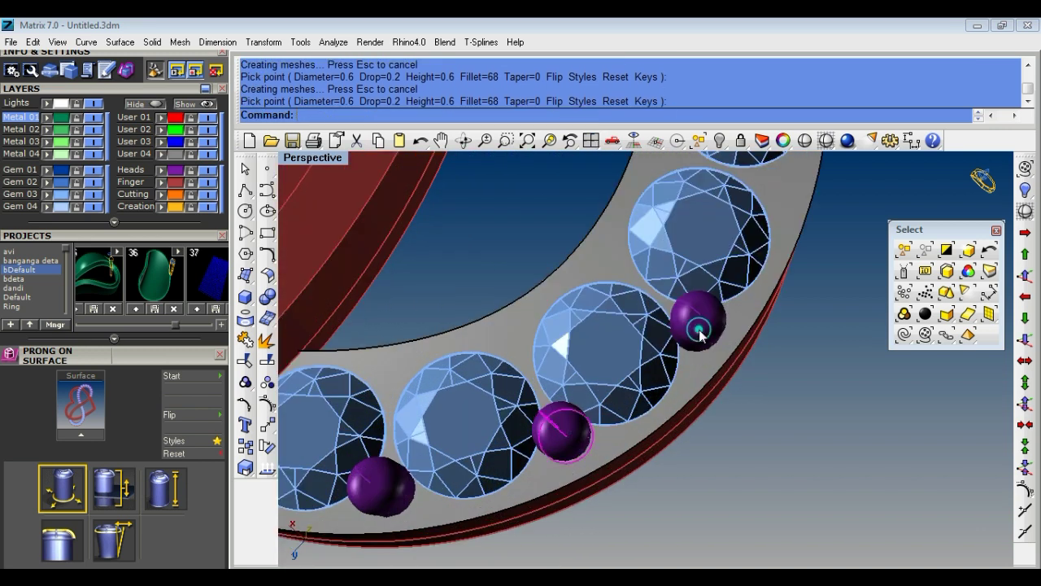
Delete two misplaced prong spheres and resume prong placement.
{"action": "scroll", "coordinate": [699, 330], "scroll_direction": "down", "scroll_amount": 3}
{"action": "key", "text": "Delete"}
{"action": "left_click", "coordinate": [631, 384]}
{"action": "key", "text": "Delete"}
{"action": "right_click_drag", "start_coordinate": [614, 410], "coordinate": [624, 402]}
{"action": "right_click", "coordinate": [623, 402]}
Shrink the prong diameter to 0.5 and place two small prongs between gems.
{"action": "scroll", "coordinate": [624, 407], "scroll_direction": "down", "scroll_amount": 1}
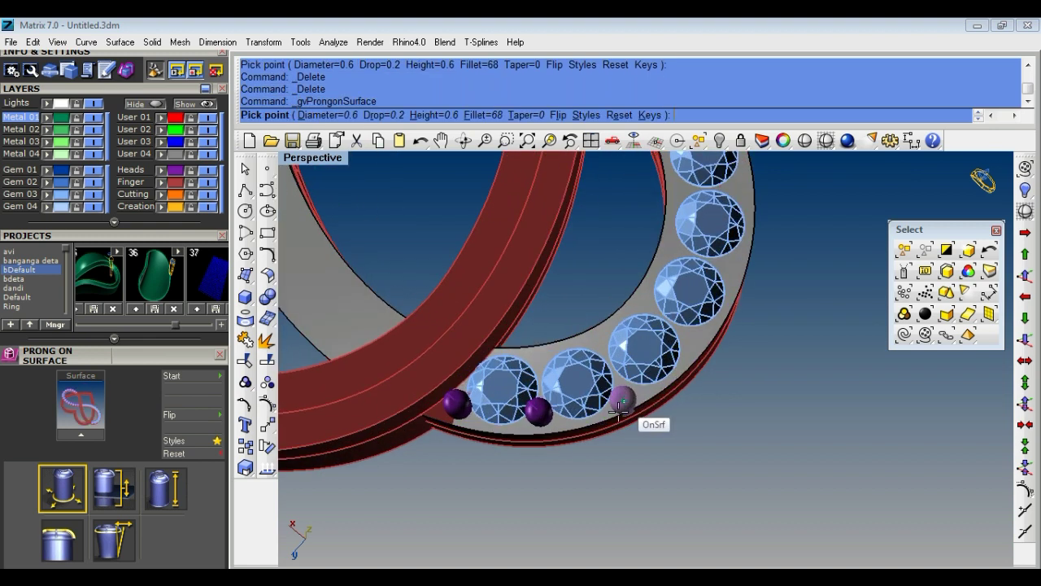
{"action": "scroll", "coordinate": [621, 419], "scroll_direction": "down", "scroll_amount": 3}
{"action": "scroll", "coordinate": [615, 448], "scroll_direction": "down", "scroll_amount": 2}
{"action": "scroll", "coordinate": [617, 439], "scroll_direction": "up", "scroll_amount": 3}
{"action": "scroll", "coordinate": [616, 439], "scroll_direction": "up", "scroll_amount": 3}
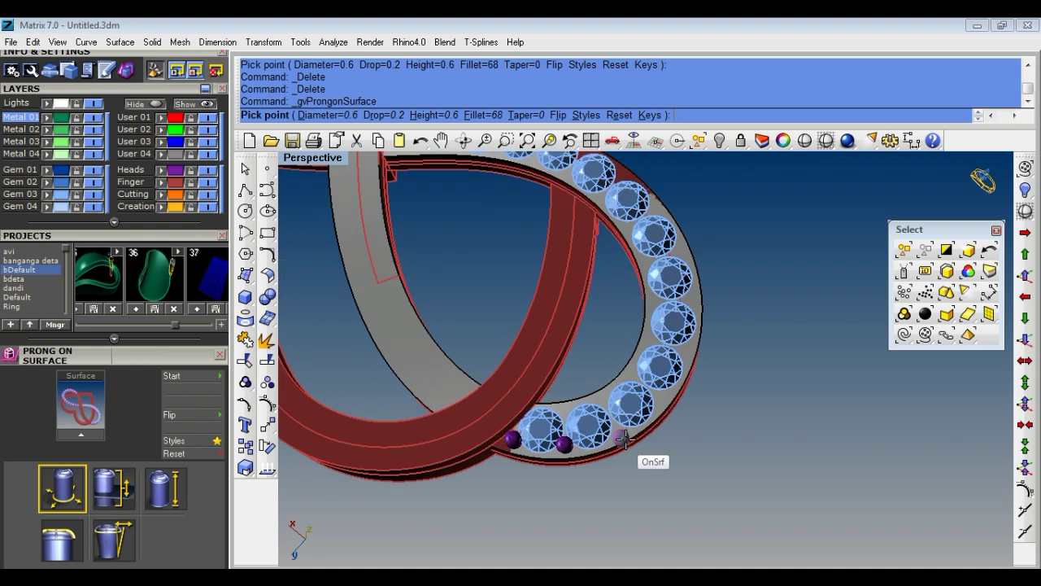
{"action": "scroll", "coordinate": [620, 440], "scroll_direction": "up", "scroll_amount": 2}
{"action": "type", "text": "q"}
{"action": "scroll", "coordinate": [623, 439], "scroll_direction": "up", "scroll_amount": 2}
{"action": "scroll", "coordinate": [626, 439], "scroll_direction": "up", "scroll_amount": 2}
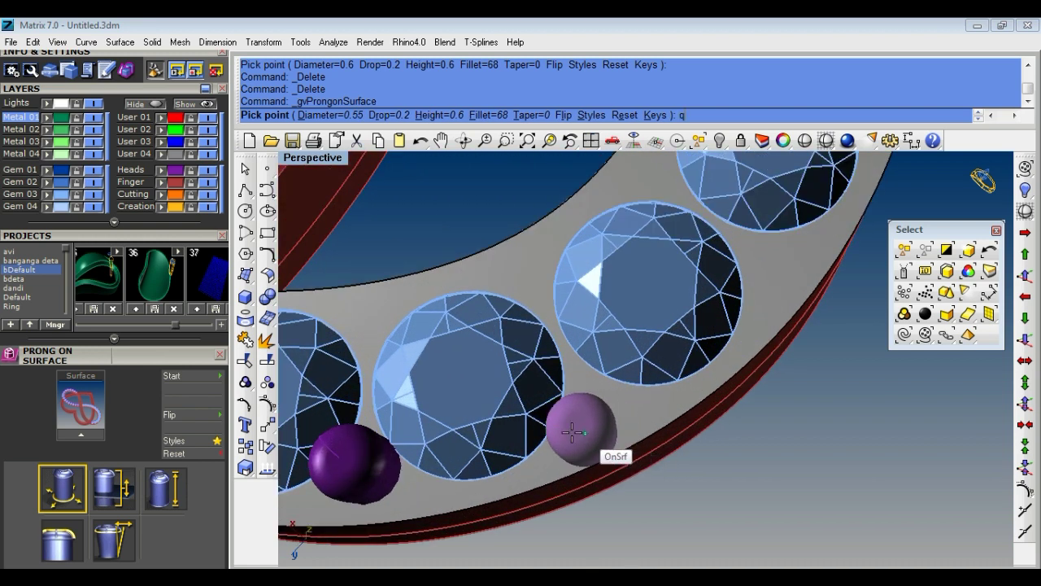
{"action": "key", "text": "q"}
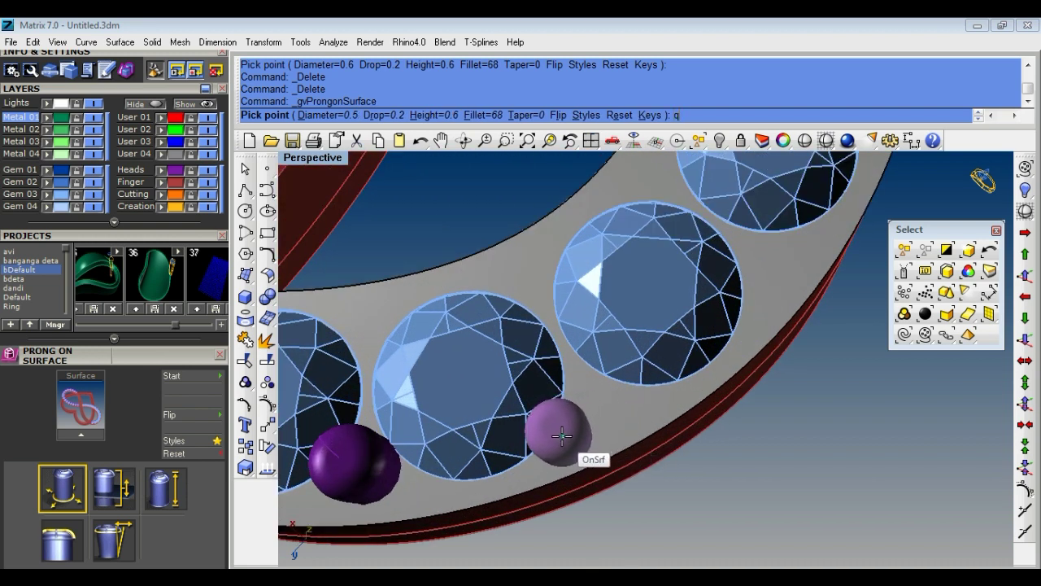
{"action": "left_click", "coordinate": [561, 437]}
{"action": "left_click", "coordinate": [634, 393]}
Add a 0.55 prong at the gem's outer edge, delete an unwanted prong, and restart placement.
{"action": "scroll", "coordinate": [620, 447], "scroll_direction": "down", "scroll_amount": 1}
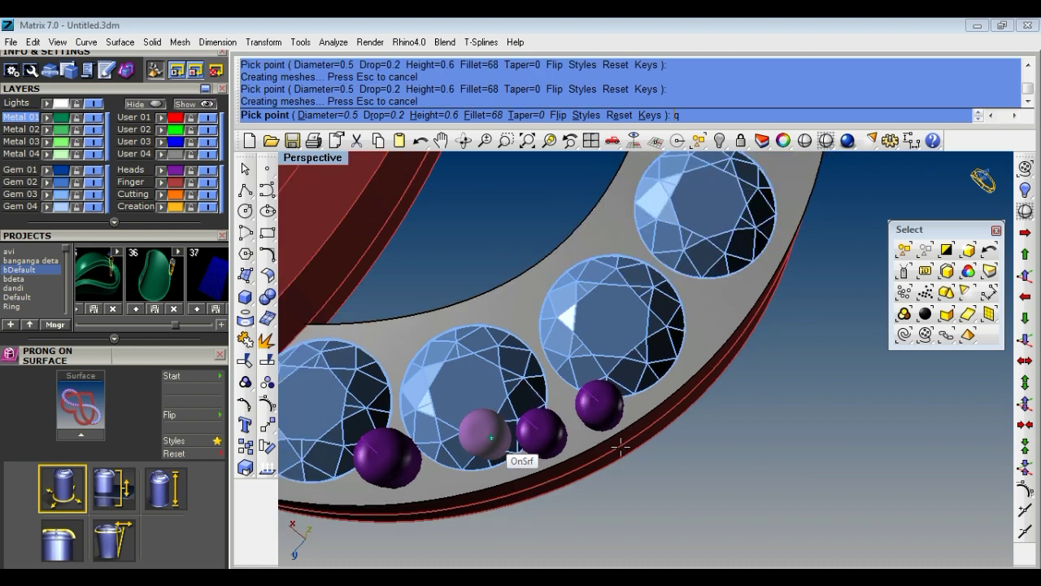
{"action": "scroll", "coordinate": [630, 415], "scroll_direction": "down", "scroll_amount": 2}
{"action": "scroll", "coordinate": [639, 379], "scroll_direction": "up", "scroll_amount": 2}
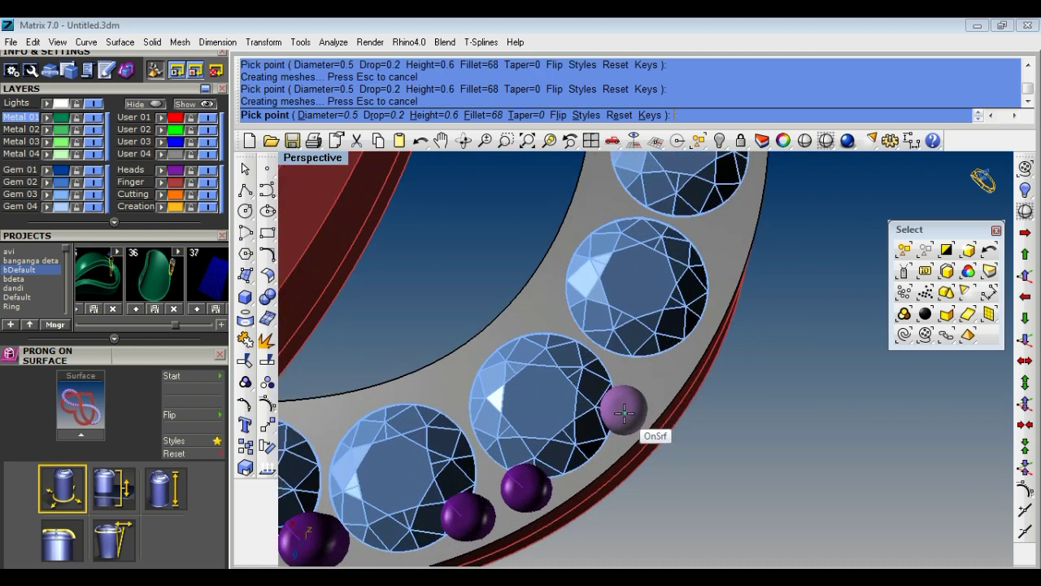
{"action": "type", "text": "e"}
{"action": "key", "text": "w"}
{"action": "left_click", "coordinate": [624, 411]}
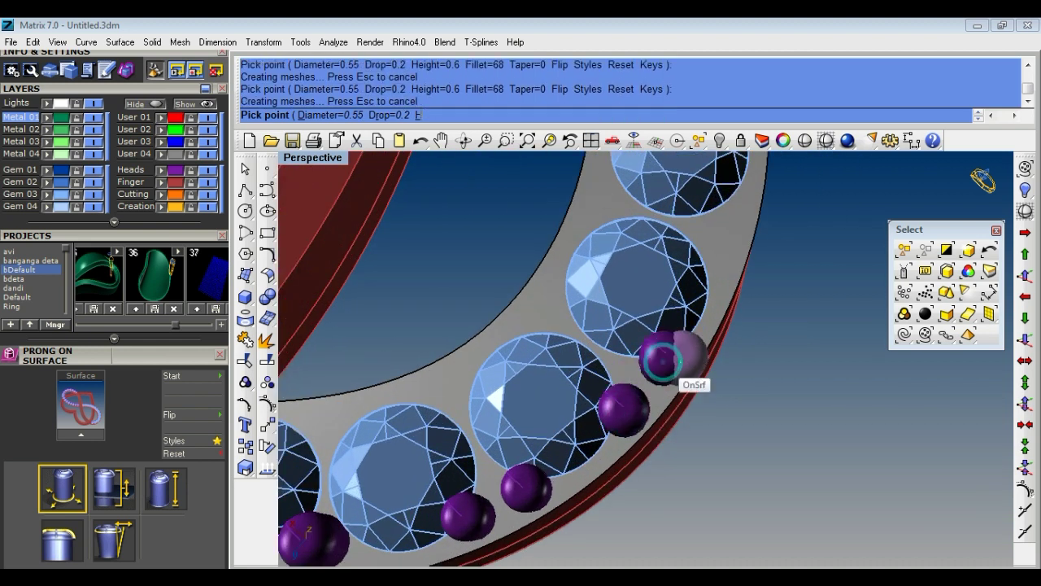
{"action": "scroll", "coordinate": [634, 407], "scroll_direction": "down", "scroll_amount": 4}
{"action": "scroll", "coordinate": [609, 464], "scroll_direction": "up", "scroll_amount": 2}
{"action": "scroll", "coordinate": [692, 407], "scroll_direction": "up", "scroll_amount": 2}
{"action": "right_click", "coordinate": [697, 402]}
{"action": "scroll", "coordinate": [685, 407], "scroll_direction": "up", "scroll_amount": 1}
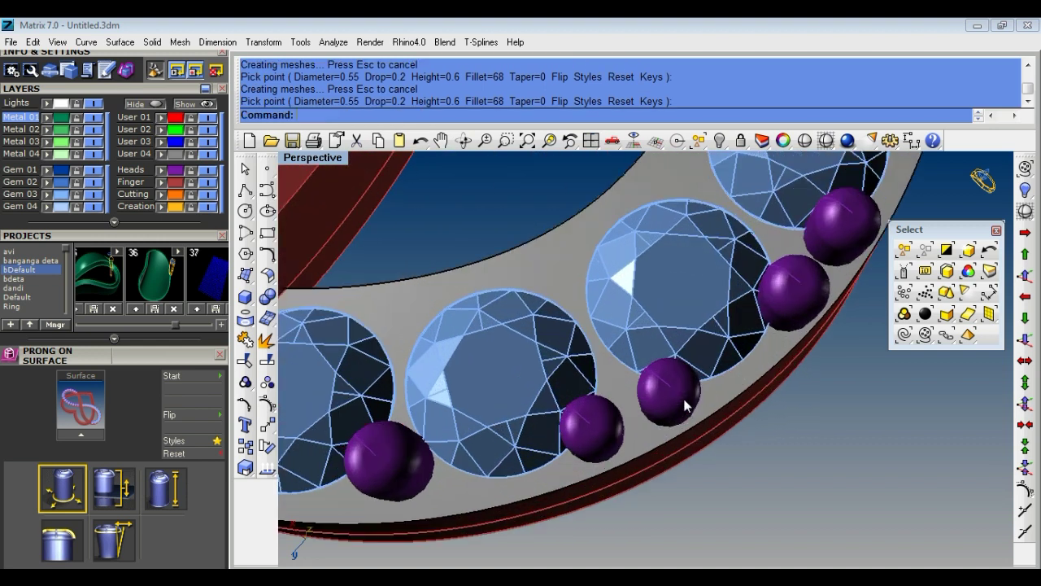
{"action": "key", "text": "Delete"}
{"action": "right_click", "coordinate": [661, 410]}
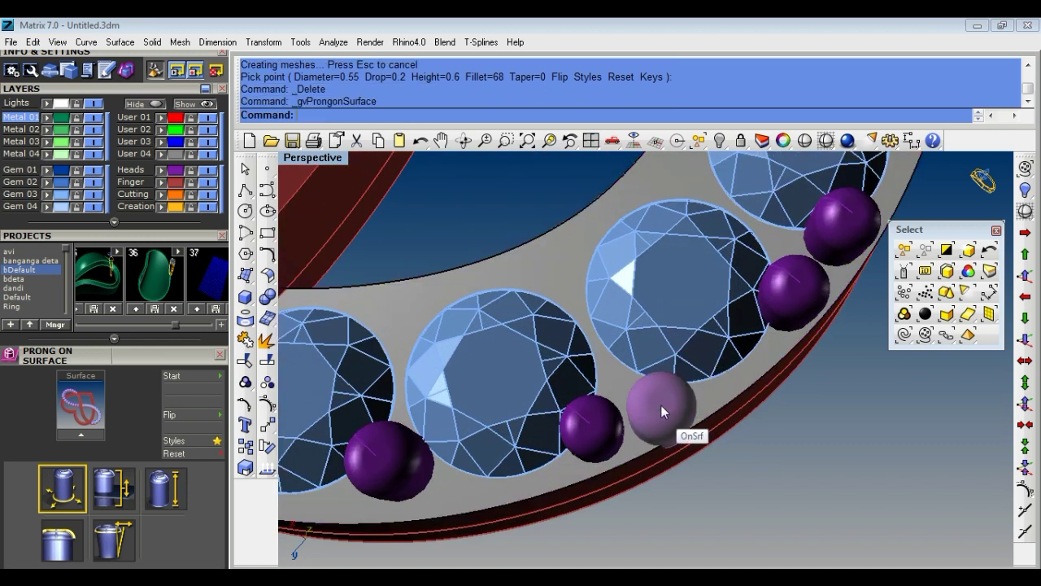
At 0.5 diameter, add three prongs between neighbouring gems further along the row.
{"action": "key", "text": "q"}
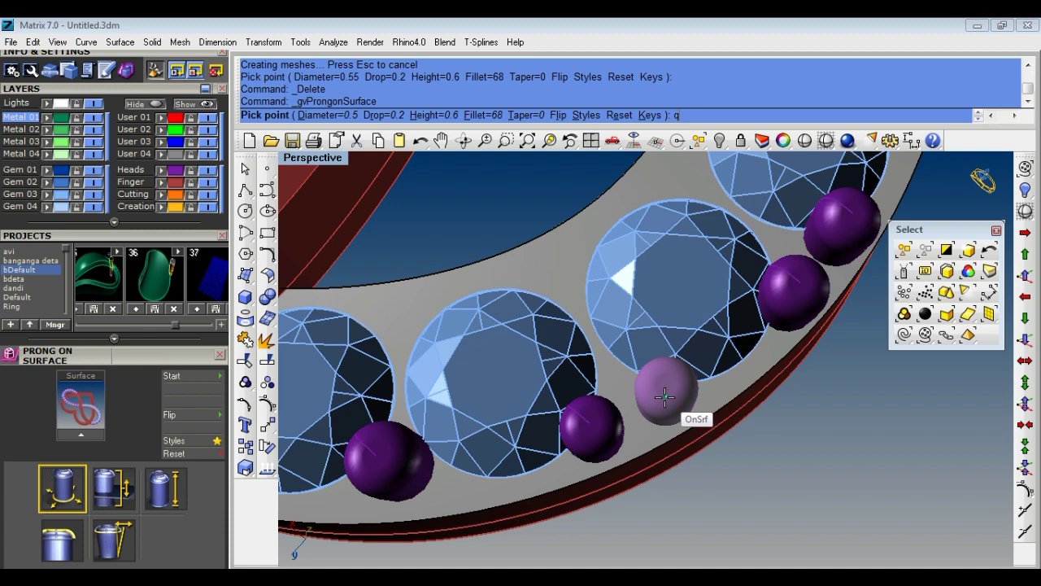
{"action": "left_click", "coordinate": [665, 396]}
{"action": "right_click_drag", "start_coordinate": [606, 439], "coordinate": [449, 520]}
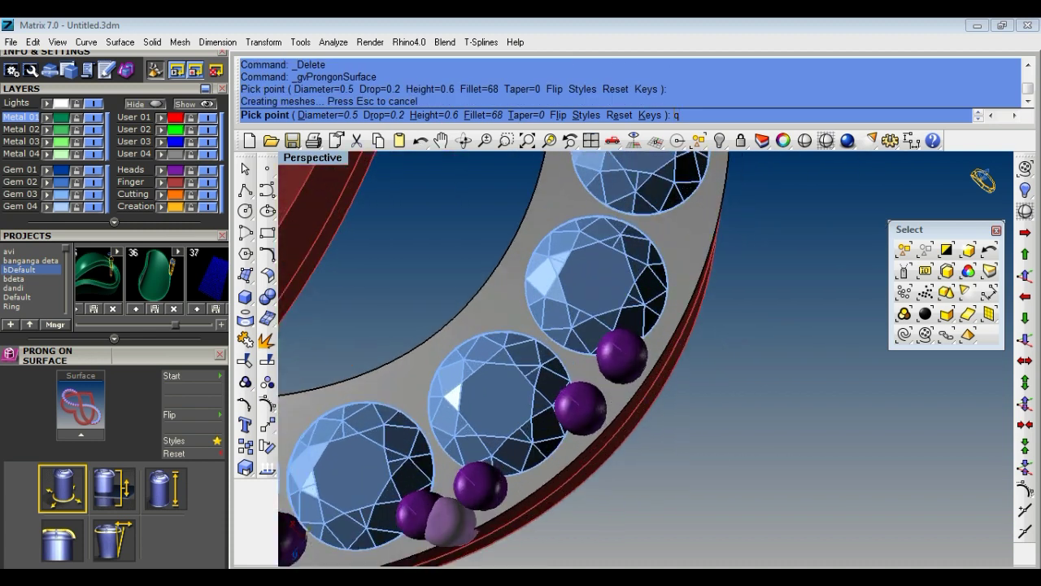
{"action": "scroll", "coordinate": [449, 521], "scroll_direction": "down", "scroll_amount": 2}
{"action": "right_click_drag", "start_coordinate": [488, 455], "coordinate": [697, 314]}
{"action": "scroll", "coordinate": [697, 314], "scroll_direction": "up", "scroll_amount": 1}
{"action": "scroll", "coordinate": [630, 362], "scroll_direction": "up", "scroll_amount": 2}
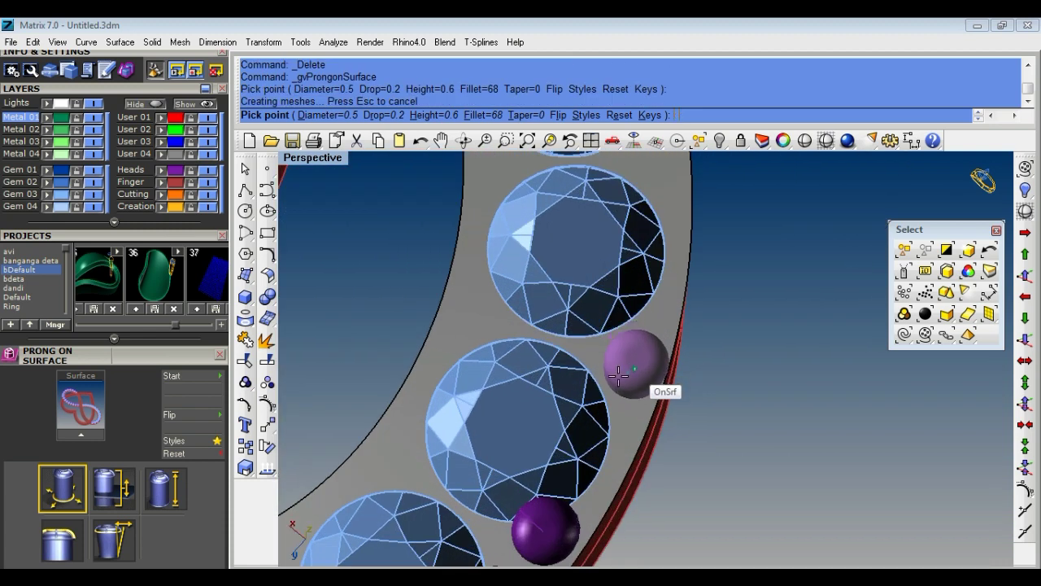
{"action": "scroll", "coordinate": [618, 374], "scroll_direction": "down", "scroll_amount": 2}
{"action": "scroll", "coordinate": [600, 367], "scroll_direction": "up", "scroll_amount": 2}
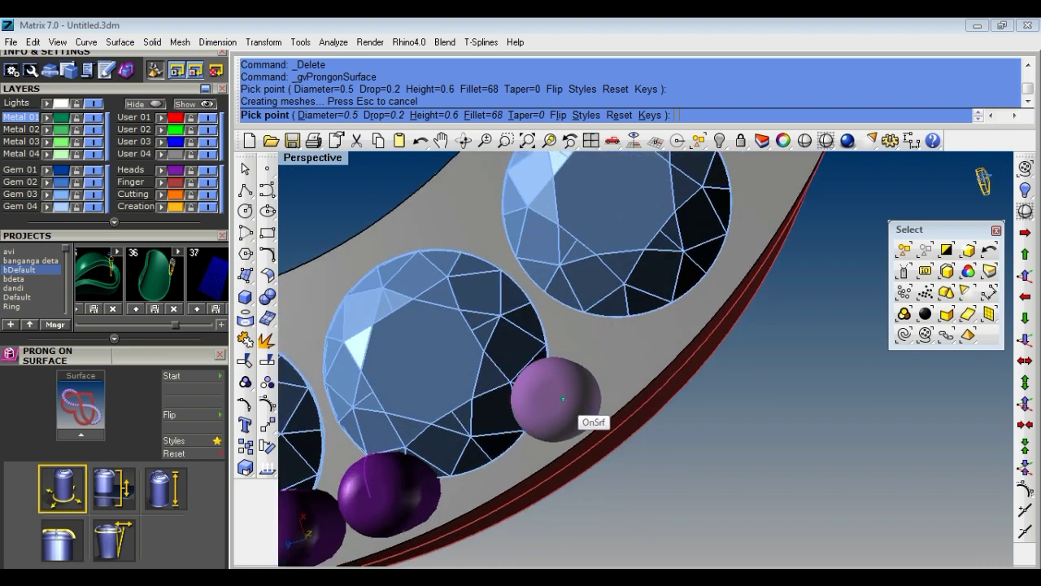
{"action": "left_click", "coordinate": [560, 394]}
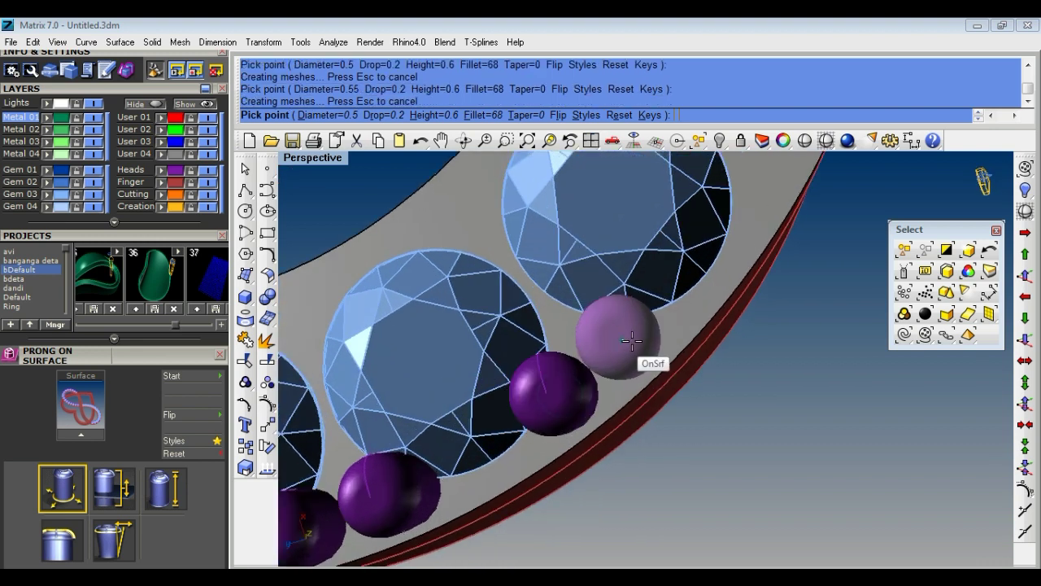
{"action": "left_click", "coordinate": [635, 336]}
Add three more prongs along the band edge beside the remaining gems.
{"action": "scroll", "coordinate": [561, 392], "scroll_direction": "down", "scroll_amount": 2}
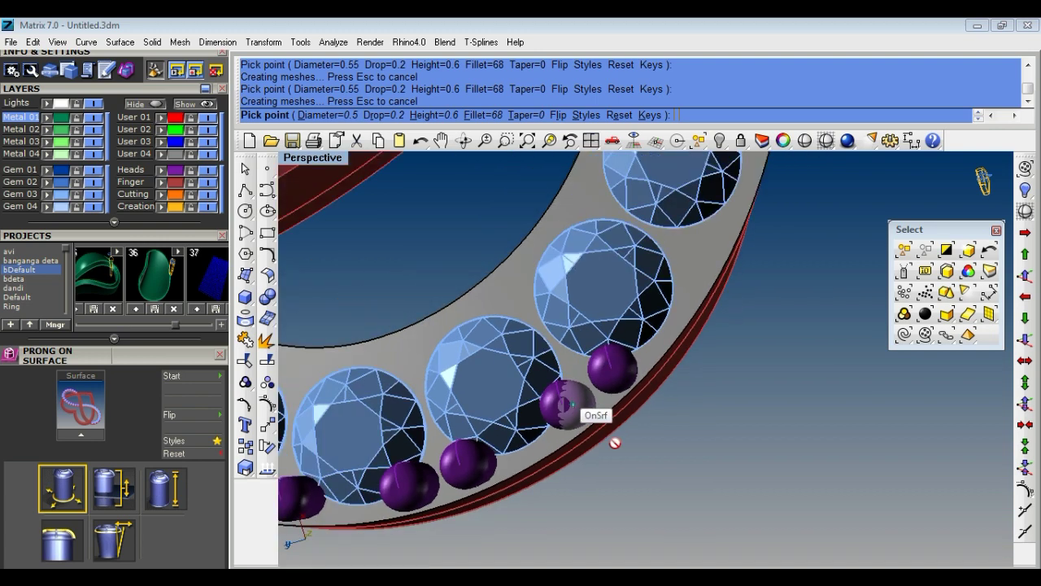
{"action": "scroll", "coordinate": [561, 391], "scroll_direction": "down", "scroll_amount": 2}
{"action": "scroll", "coordinate": [640, 379], "scroll_direction": "up", "scroll_amount": 1}
{"action": "scroll", "coordinate": [634, 376], "scroll_direction": "up", "scroll_amount": 1}
{"action": "scroll", "coordinate": [635, 378], "scroll_direction": "up", "scroll_amount": 2}
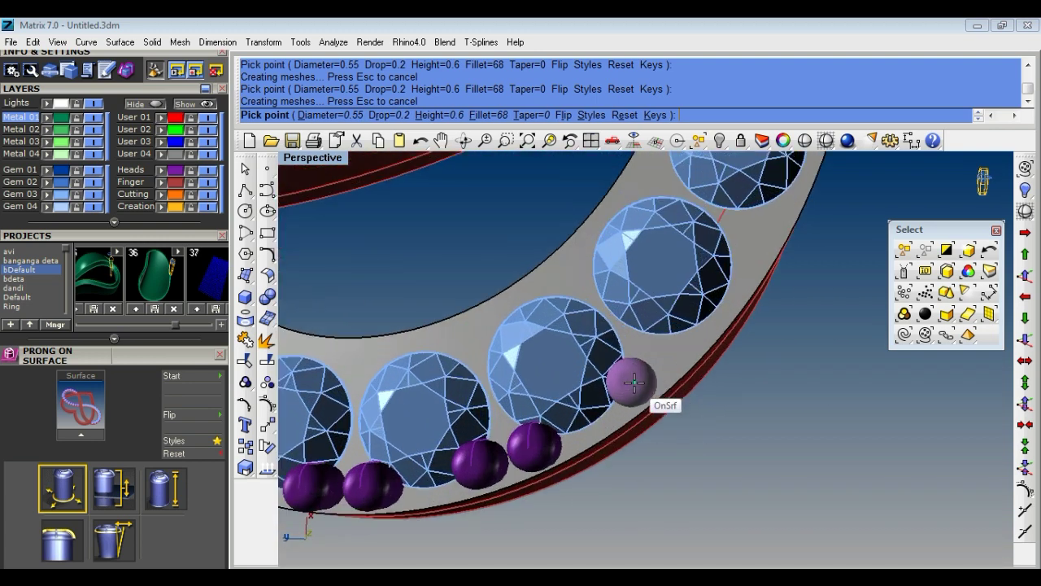
{"action": "scroll", "coordinate": [669, 361], "scroll_direction": "up", "scroll_amount": 2}
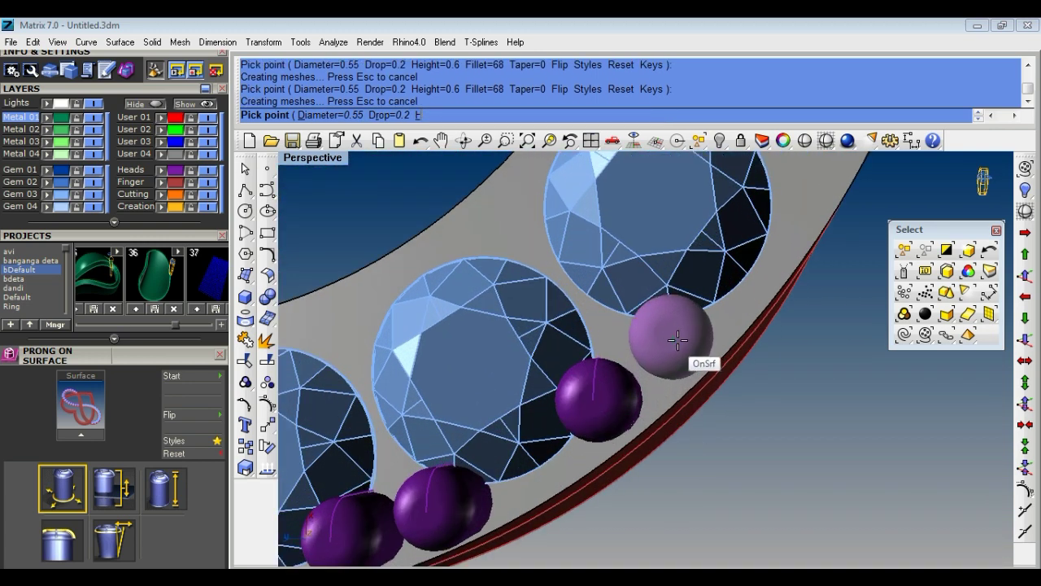
{"action": "scroll", "coordinate": [663, 342], "scroll_direction": "down", "scroll_amount": 1}
{"action": "scroll", "coordinate": [627, 375], "scroll_direction": "down", "scroll_amount": 2}
{"action": "scroll", "coordinate": [642, 350], "scroll_direction": "down", "scroll_amount": 1}
{"action": "scroll", "coordinate": [678, 304], "scroll_direction": "up", "scroll_amount": 3}
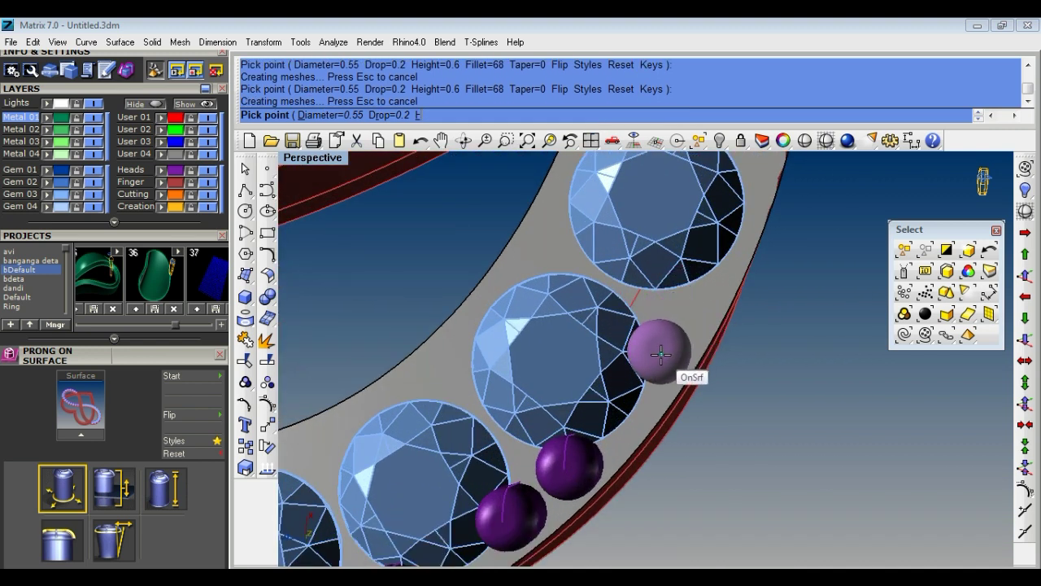
{"action": "scroll", "coordinate": [602, 382], "scroll_direction": "down", "scroll_amount": 1}
{"action": "scroll", "coordinate": [558, 396], "scroll_direction": "down", "scroll_amount": 1}
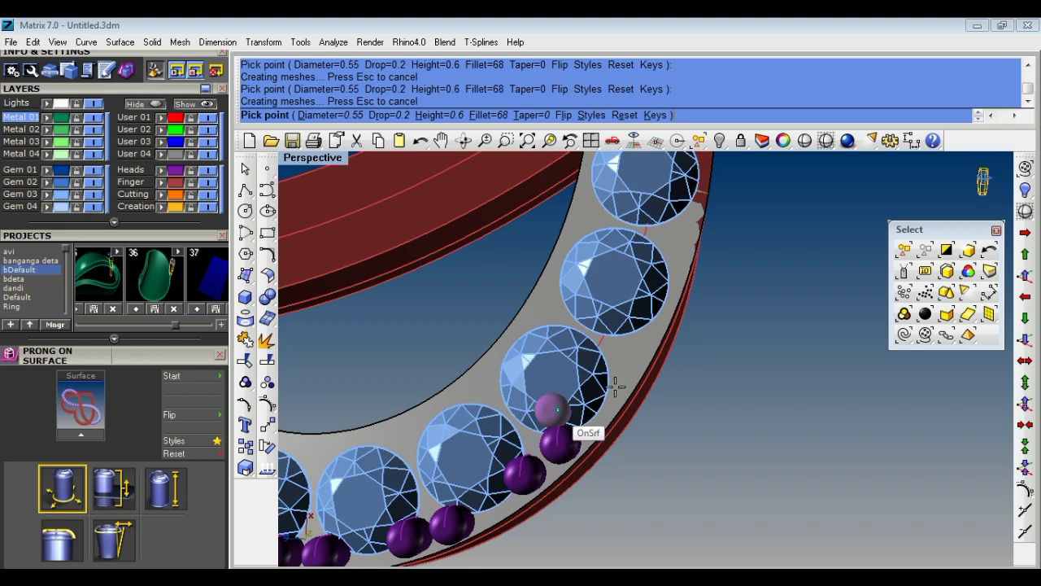
{"action": "scroll", "coordinate": [594, 382], "scroll_direction": "up", "scroll_amount": 1}
{"action": "scroll", "coordinate": [635, 355], "scroll_direction": "up", "scroll_amount": 1}
{"action": "scroll", "coordinate": [608, 358], "scroll_direction": "up", "scroll_amount": 1}
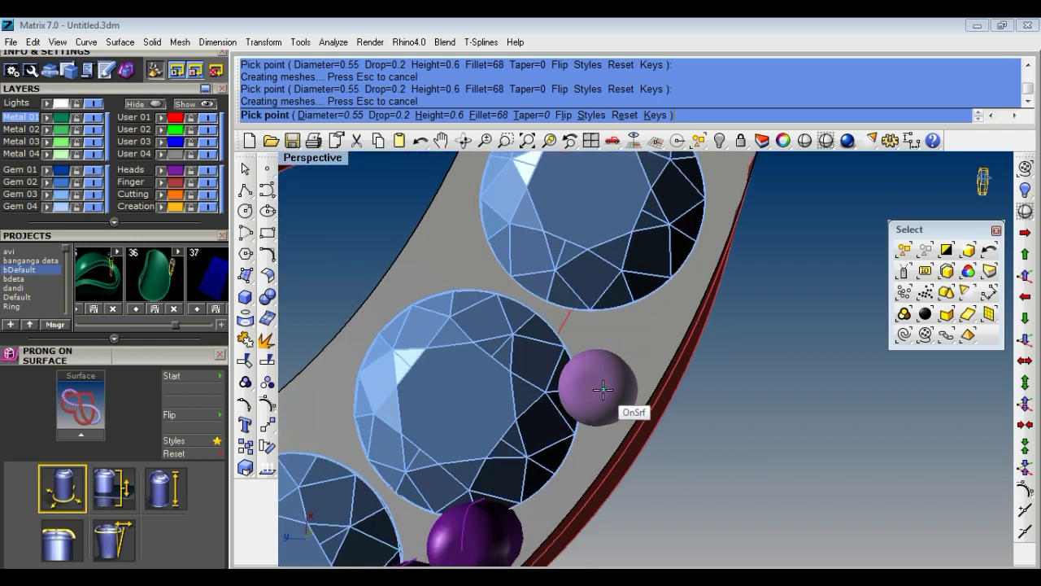
{"action": "left_click", "coordinate": [598, 390]}
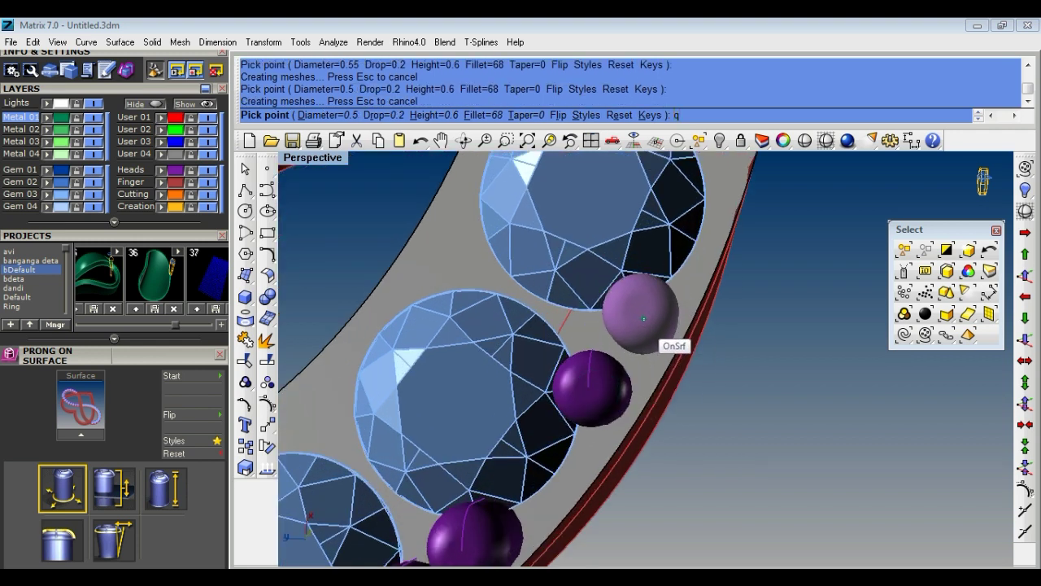
{"action": "left_click", "coordinate": [645, 314]}
{"action": "scroll", "coordinate": [569, 407], "scroll_direction": "down", "scroll_amount": 1}
{"action": "scroll", "coordinate": [651, 402], "scroll_direction": "down", "scroll_amount": 1}
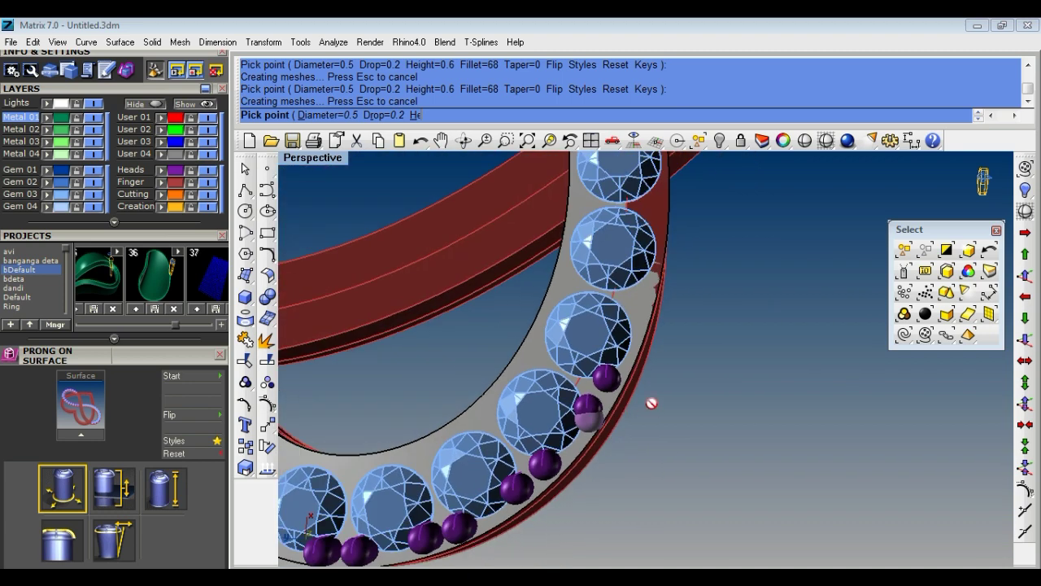
{"action": "scroll", "coordinate": [687, 356], "scroll_direction": "down", "scroll_amount": 1}
{"action": "scroll", "coordinate": [687, 357], "scroll_direction": "up", "scroll_amount": 1}
{"action": "scroll", "coordinate": [659, 333], "scroll_direction": "up", "scroll_amount": 1}
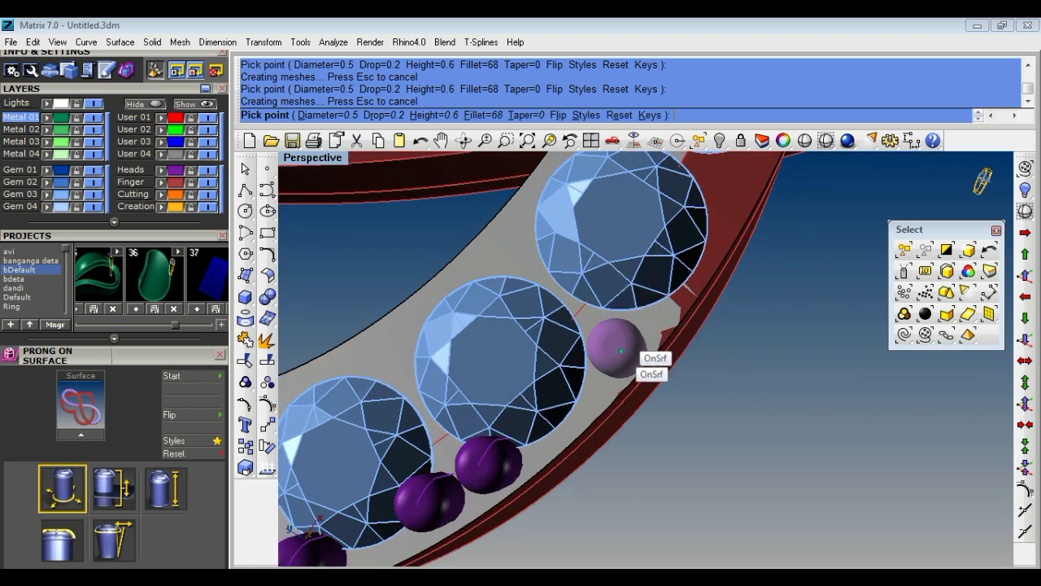
{"action": "scroll", "coordinate": [611, 340], "scroll_direction": "up", "scroll_amount": 1}
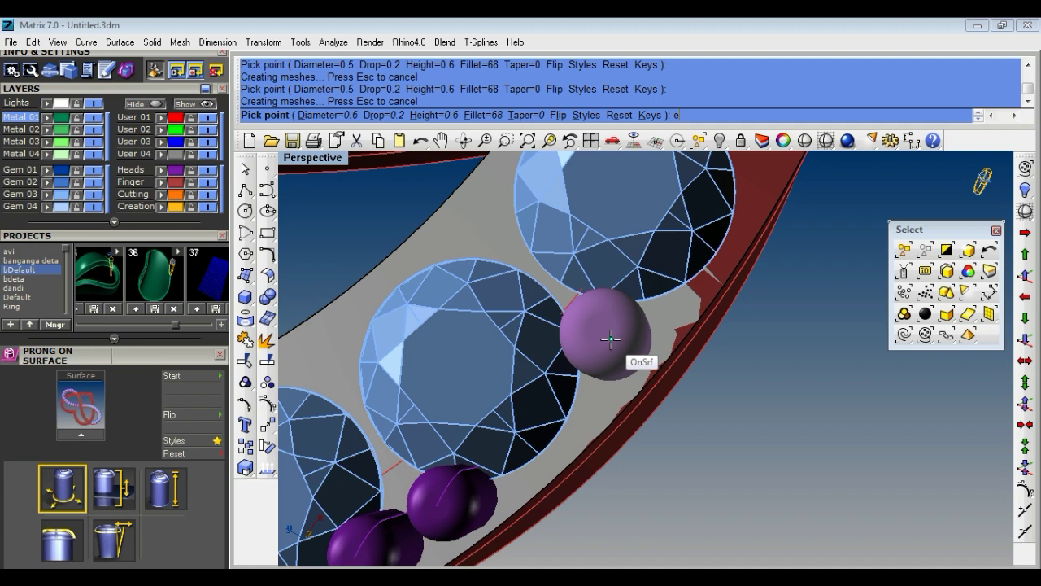
{"action": "left_click", "coordinate": [611, 336]}
{"action": "scroll", "coordinate": [606, 350], "scroll_direction": "down", "scroll_amount": 1}
Place 0.55 prongs beside and between the first gems on the lower loop's band.
{"action": "scroll", "coordinate": [562, 427], "scroll_direction": "down", "scroll_amount": 1}
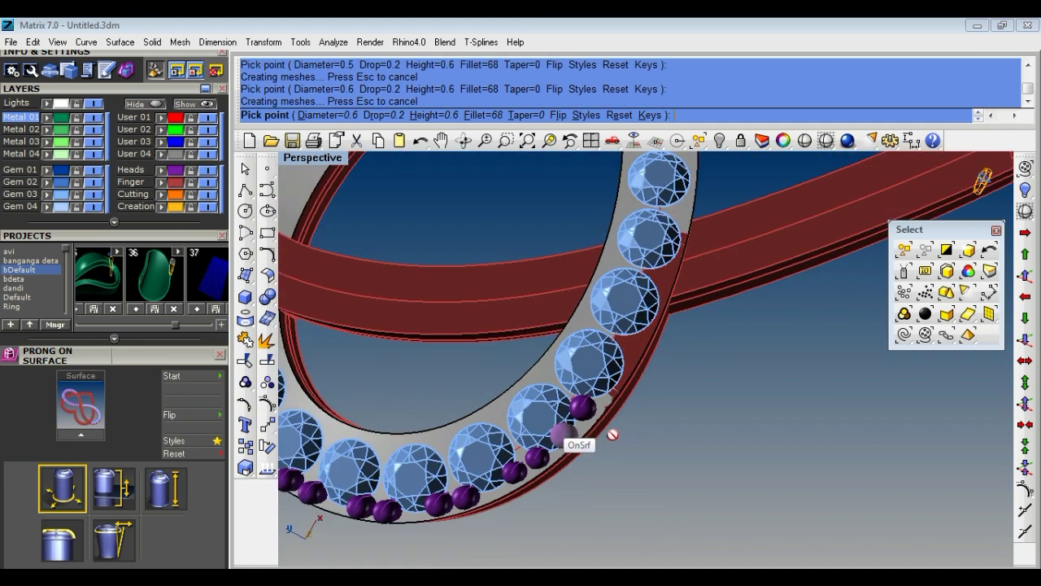
{"action": "scroll", "coordinate": [569, 427], "scroll_direction": "down", "scroll_amount": 1}
{"action": "scroll", "coordinate": [650, 373], "scroll_direction": "up", "scroll_amount": 1}
{"action": "scroll", "coordinate": [634, 388], "scroll_direction": "up", "scroll_amount": 1}
{"action": "scroll", "coordinate": [632, 385], "scroll_direction": "up", "scroll_amount": 2}
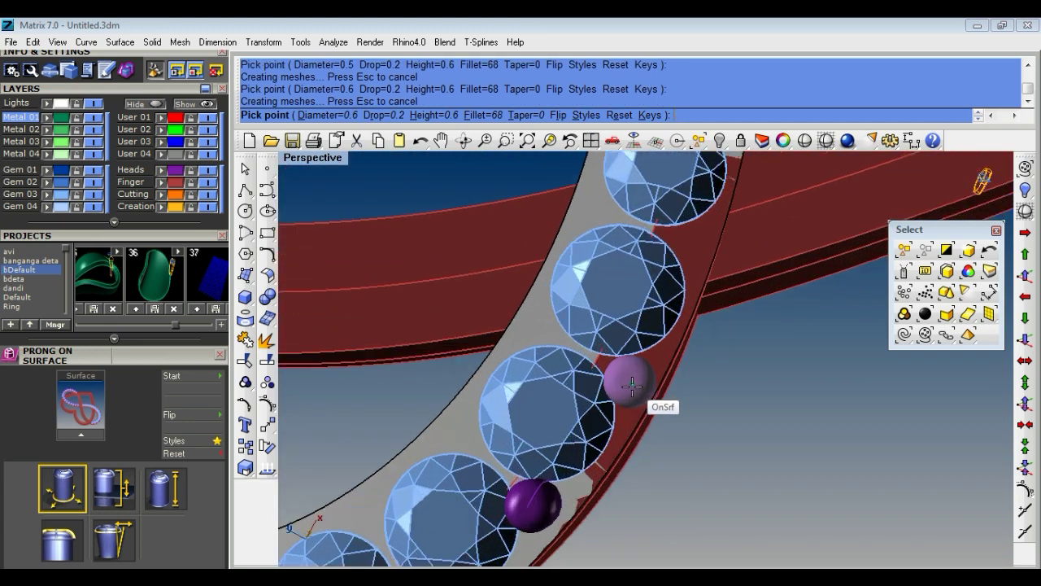
{"action": "scroll", "coordinate": [622, 370], "scroll_direction": "up", "scroll_amount": 1}
{"action": "scroll", "coordinate": [616, 366], "scroll_direction": "up", "scroll_amount": 1}
{"action": "left_click", "coordinate": [613, 367]}
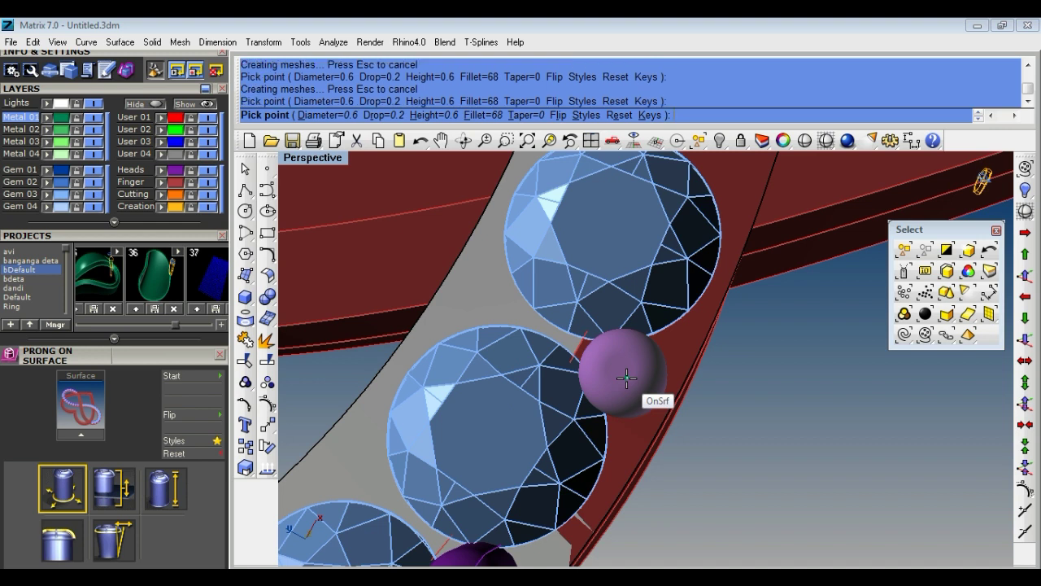
{"action": "scroll", "coordinate": [569, 422], "scroll_direction": "up", "scroll_amount": 1}
{"action": "scroll", "coordinate": [626, 423], "scroll_direction": "down", "scroll_amount": 2}
{"action": "right_click_drag", "start_coordinate": [688, 418], "coordinate": [643, 342]}
{"action": "scroll", "coordinate": [635, 338], "scroll_direction": "up", "scroll_amount": 2}
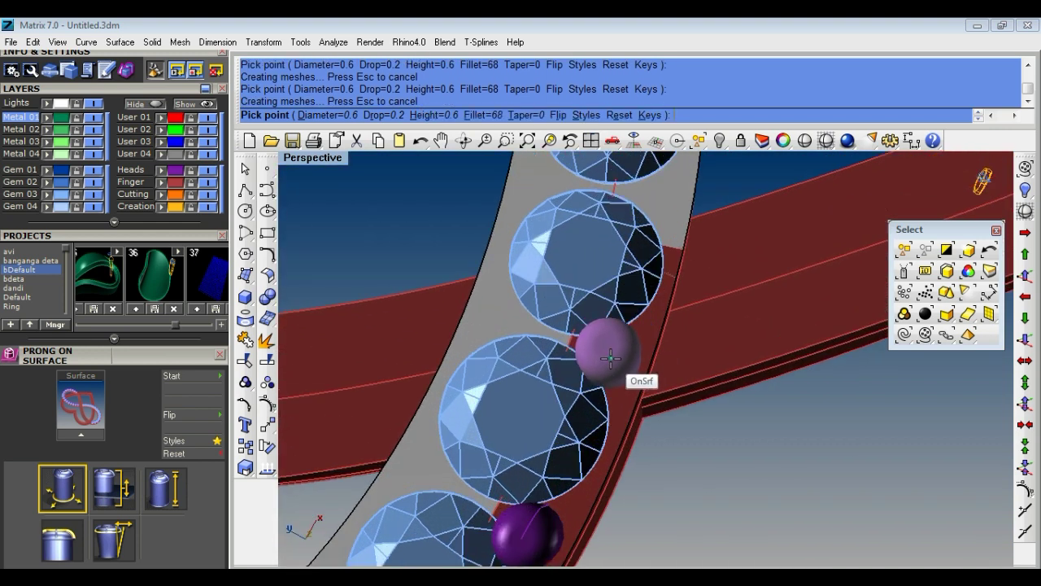
{"action": "scroll", "coordinate": [584, 378], "scroll_direction": "down", "scroll_amount": 2}
{"action": "mouse_move", "coordinate": [692, 430]}
{"action": "right_mouse_down"}
{"action": "mouse_move", "coordinate": [548, 418]}
{"action": "mouse_move", "coordinate": [697, 406]}
{"action": "right_mouse_up"}
{"action": "scroll", "coordinate": [716, 382], "scroll_direction": "up", "scroll_amount": 2}
{"action": "scroll", "coordinate": [662, 353], "scroll_direction": "up", "scroll_amount": 1}
{"action": "scroll", "coordinate": [670, 367], "scroll_direction": "up", "scroll_amount": 2}
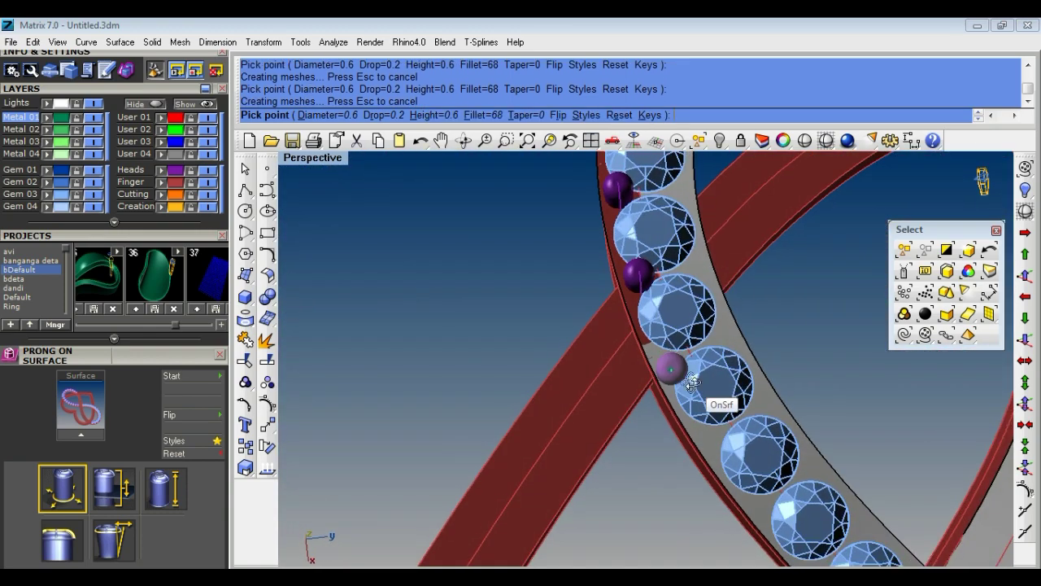
{"action": "scroll", "coordinate": [664, 349], "scroll_direction": "up", "scroll_amount": 1}
{"action": "scroll", "coordinate": [679, 368], "scroll_direction": "up", "scroll_amount": 2}
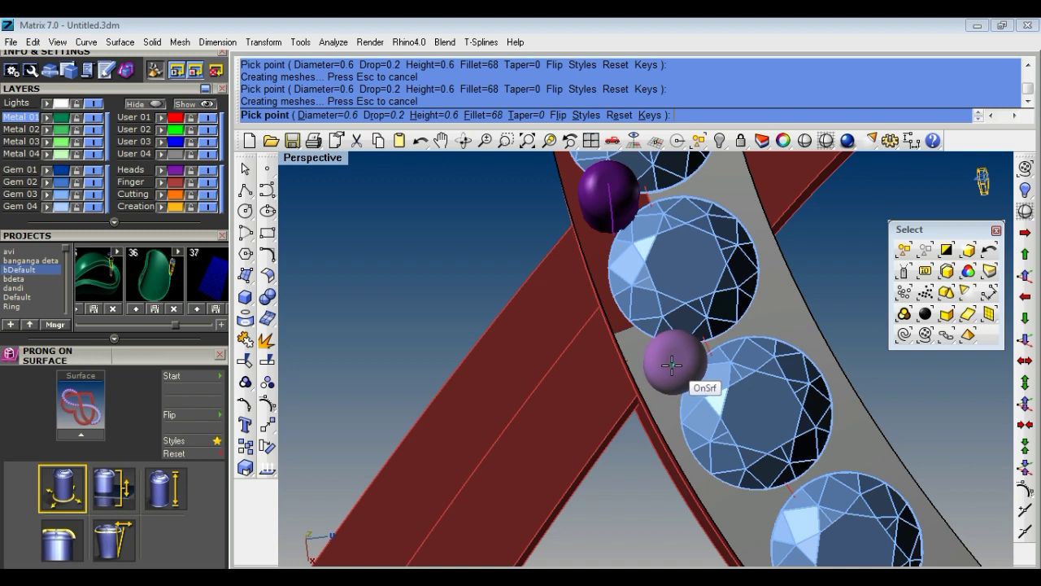
{"action": "left_click", "coordinate": [671, 364]}
{"action": "scroll", "coordinate": [618, 353], "scroll_direction": "down", "scroll_amount": 1}
{"action": "scroll", "coordinate": [626, 350], "scroll_direction": "down", "scroll_amount": 2}
{"action": "scroll", "coordinate": [642, 382], "scroll_direction": "up", "scroll_amount": 2}
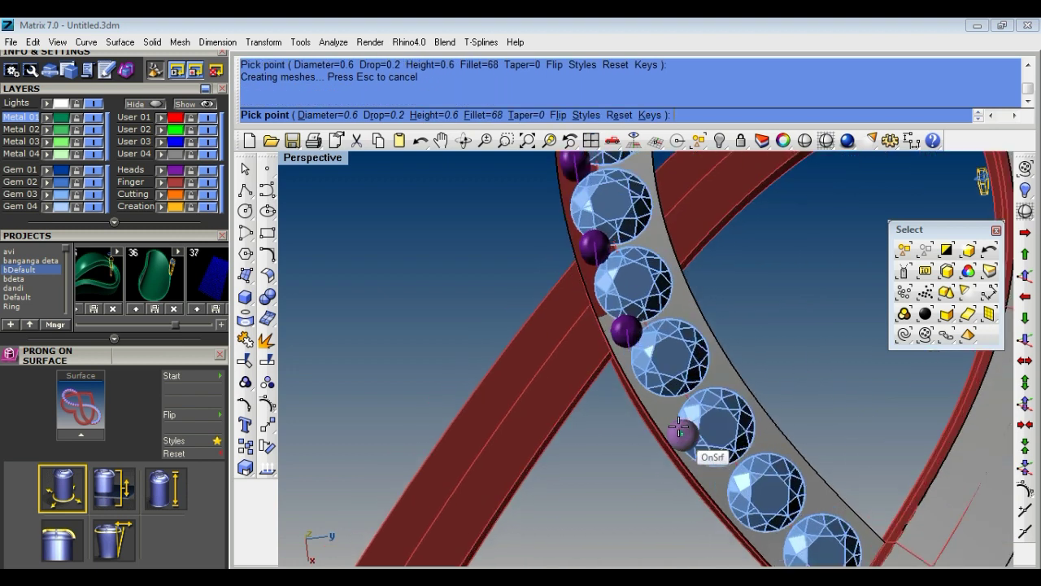
{"action": "scroll", "coordinate": [675, 417], "scroll_direction": "up", "scroll_amount": 1}
{"action": "scroll", "coordinate": [675, 417], "scroll_direction": "up", "scroll_amount": 2}
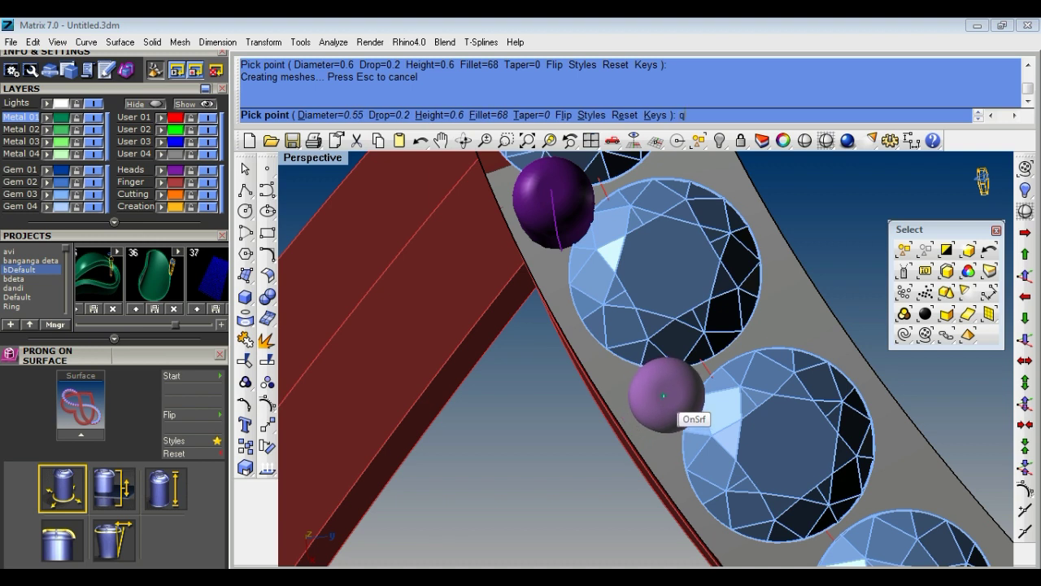
Add prongs on both sides of the next gems along the band.
{"action": "left_click", "coordinate": [664, 396]}
{"action": "scroll", "coordinate": [593, 353], "scroll_direction": "down", "scroll_amount": 4}
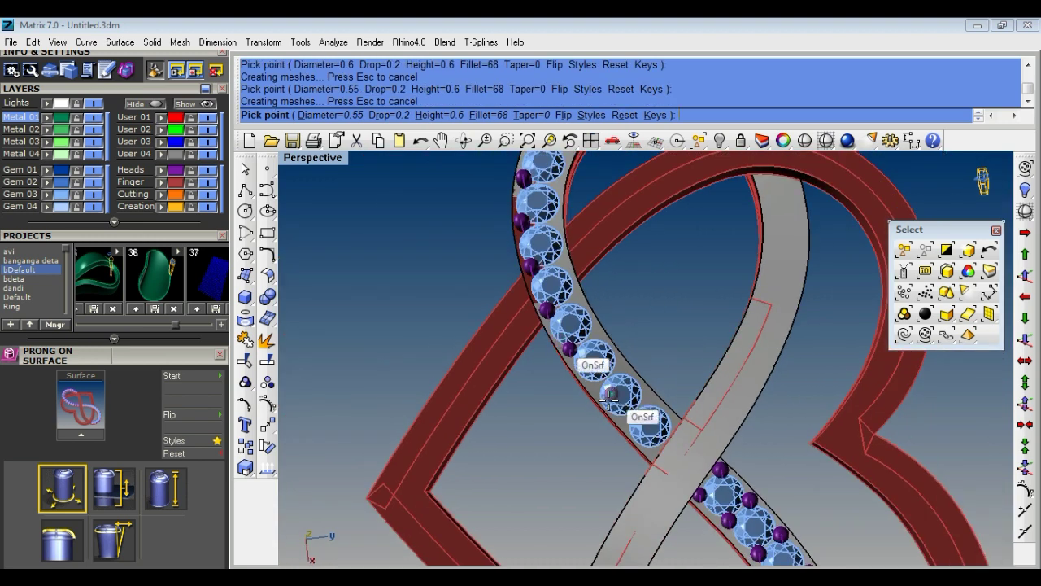
{"action": "scroll", "coordinate": [610, 396], "scroll_direction": "up", "scroll_amount": 2}
{"action": "scroll", "coordinate": [606, 396], "scroll_direction": "up", "scroll_amount": 1}
{"action": "scroll", "coordinate": [598, 382], "scroll_direction": "up", "scroll_amount": 2}
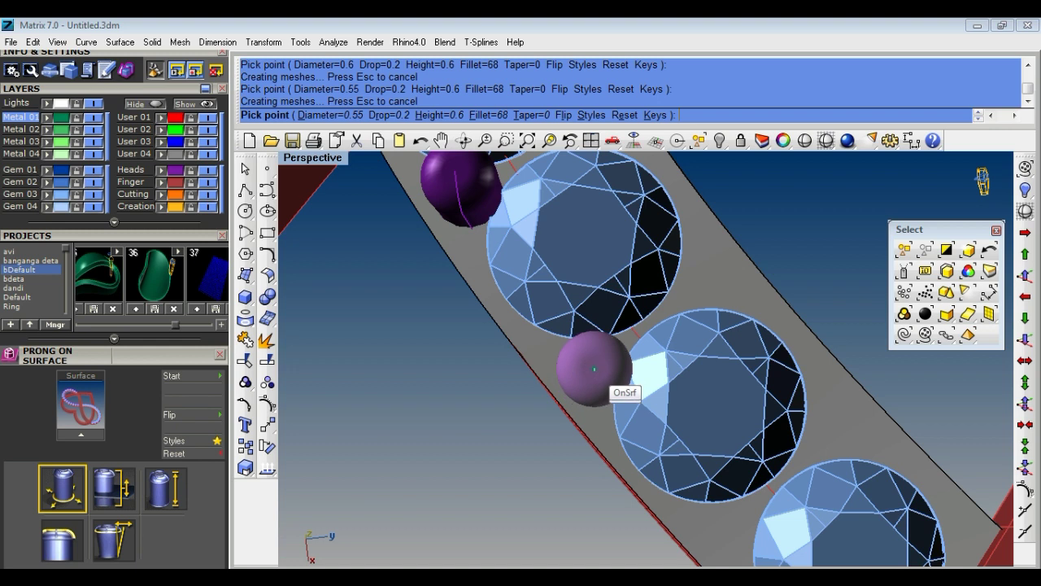
{"action": "left_click", "coordinate": [598, 369]}
{"action": "scroll", "coordinate": [502, 339], "scroll_direction": "down", "scroll_amount": 2}
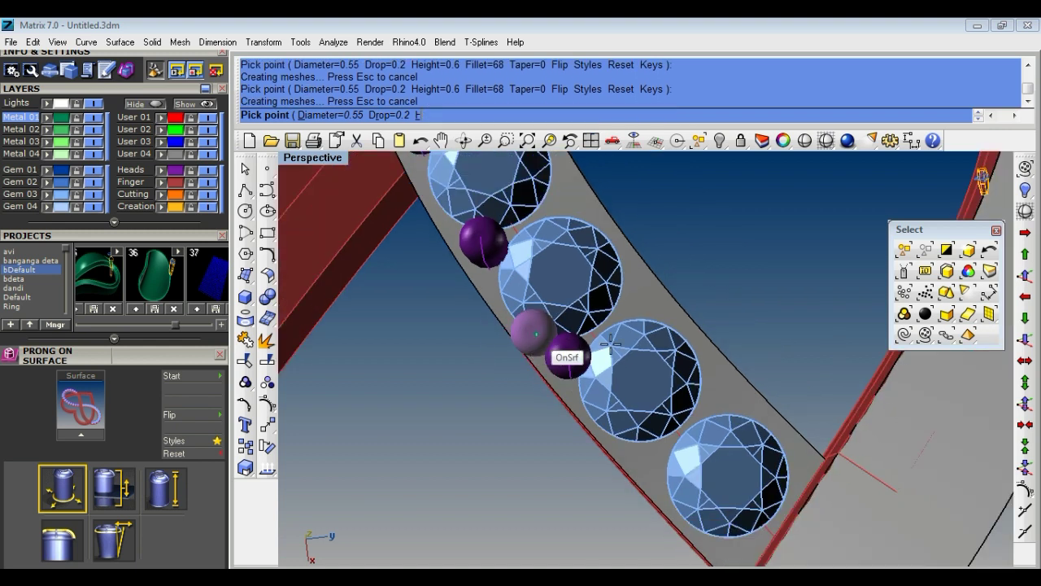
{"action": "scroll", "coordinate": [658, 462], "scroll_direction": "up", "scroll_amount": 2}
{"action": "left_click", "coordinate": [655, 453]}
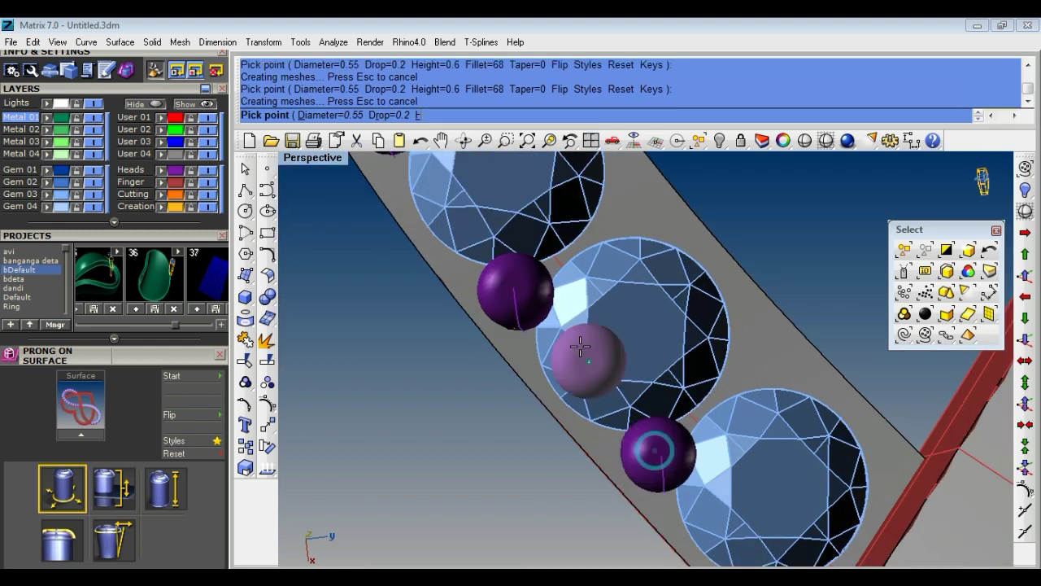
{"action": "scroll", "coordinate": [581, 360], "scroll_direction": "down", "scroll_amount": 3}
{"action": "scroll", "coordinate": [690, 446], "scroll_direction": "up", "scroll_amount": 1}
{"action": "scroll", "coordinate": [692, 455], "scroll_direction": "up", "scroll_amount": 2}
{"action": "left_click", "coordinate": [685, 452]}
{"action": "mouse_move", "coordinate": [686, 451]}
{"action": "right_mouse_down"}
{"action": "mouse_move", "coordinate": [642, 431]}
{"action": "mouse_move", "coordinate": [603, 431]}
{"action": "right_mouse_up"}
{"action": "scroll", "coordinate": [651, 423], "scroll_direction": "up", "scroll_amount": 2}
{"action": "scroll", "coordinate": [608, 438], "scroll_direction": "up", "scroll_amount": 1}
{"action": "scroll", "coordinate": [599, 455], "scroll_direction": "up", "scroll_amount": 1}
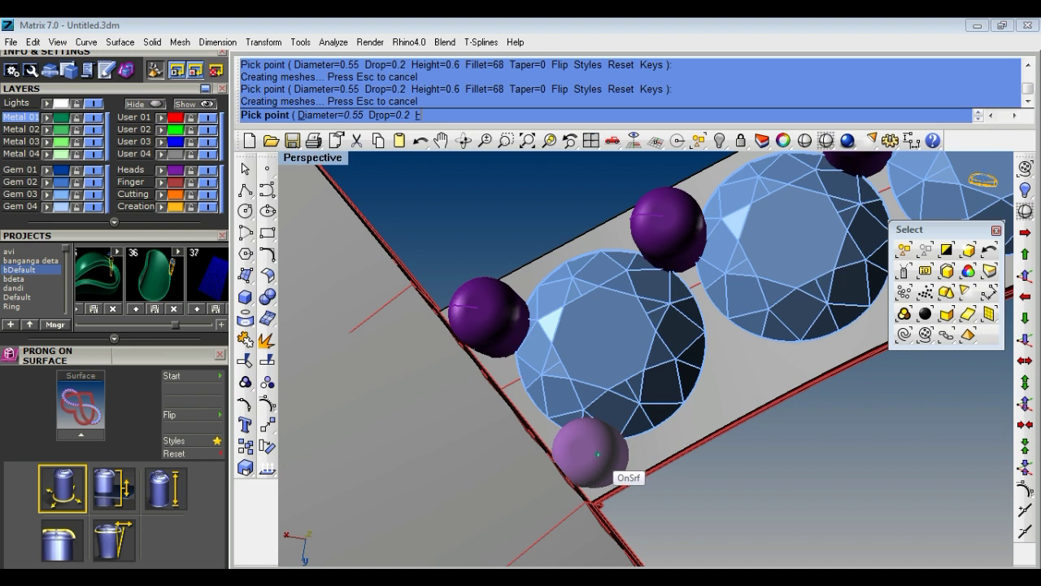
{"action": "left_click", "coordinate": [585, 448]}
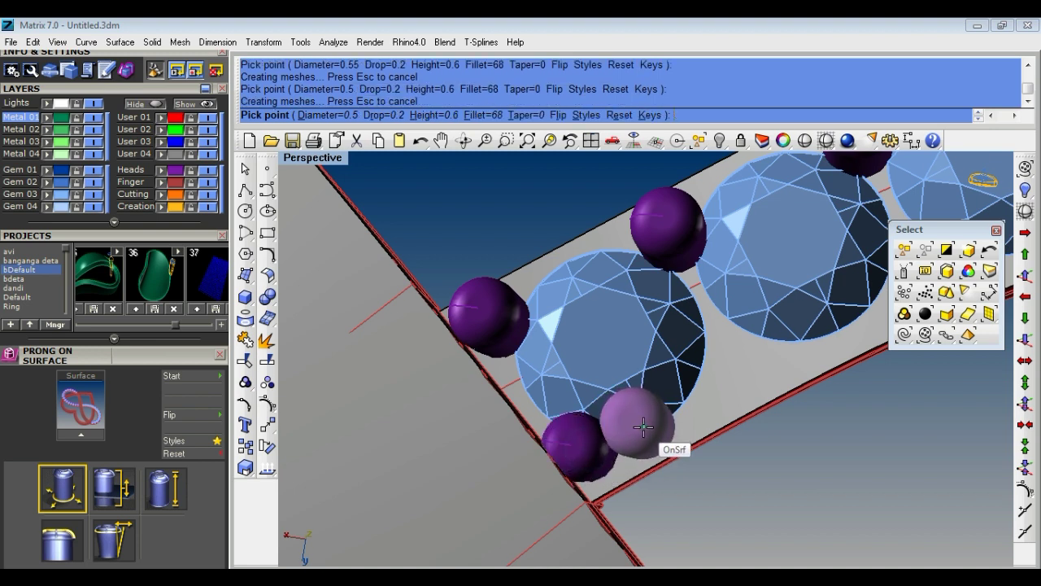
{"action": "scroll", "coordinate": [679, 383], "scroll_direction": "down", "scroll_amount": 2}
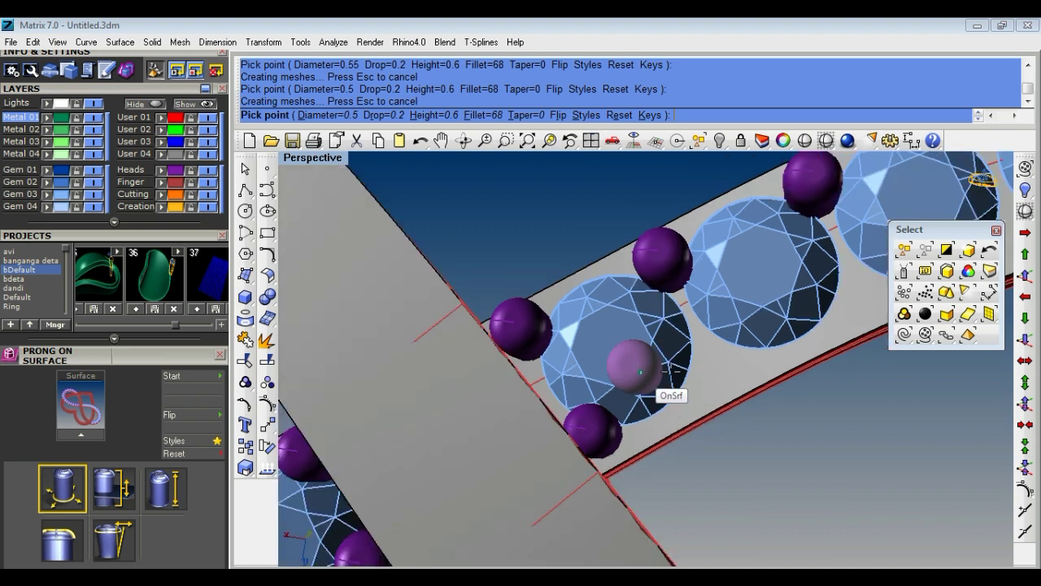
Turn the band upright and place prongs between and beside the following gems.
{"action": "key", "text": "Left"}
{"action": "key", "text": "Left"}
{"action": "key", "text": "Left"}
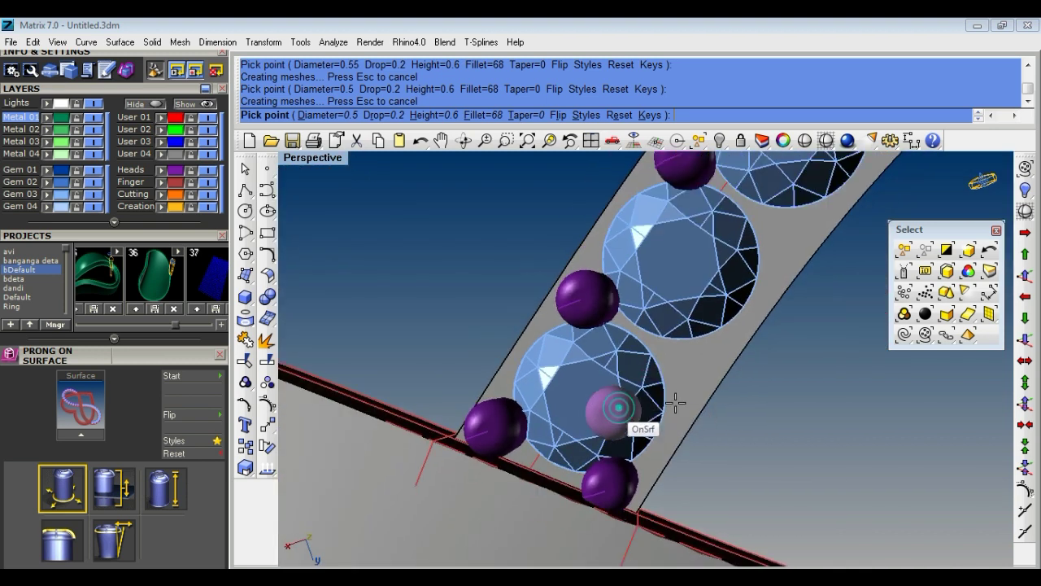
{"action": "key", "text": "Left"}
{"action": "key", "text": "Left"}
{"action": "scroll", "coordinate": [704, 352], "scroll_direction": "up", "scroll_amount": 1}
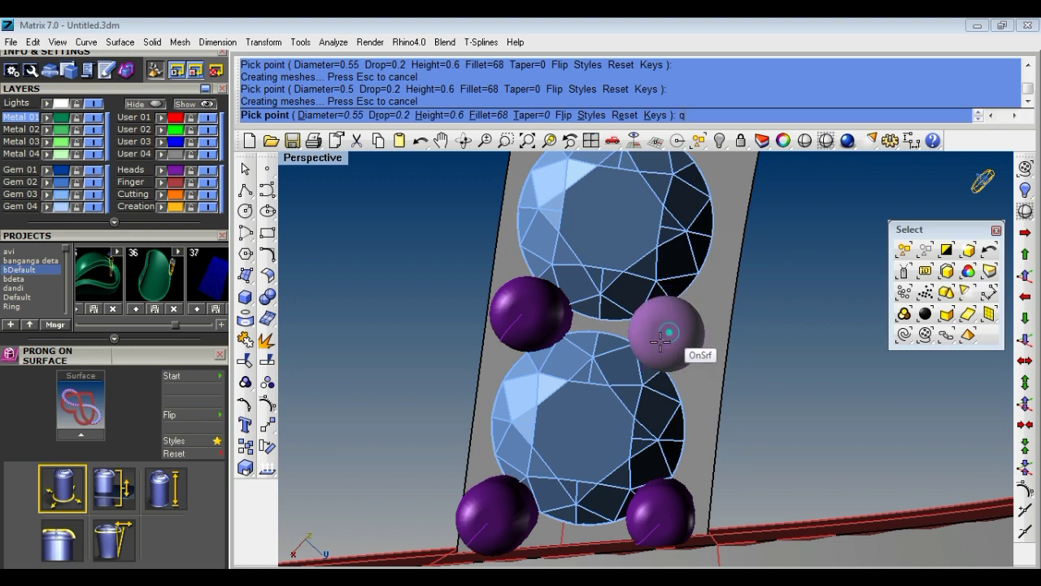
{"action": "left_click", "coordinate": [660, 341]}
{"action": "scroll", "coordinate": [627, 418], "scroll_direction": "down", "scroll_amount": 2}
{"action": "scroll", "coordinate": [674, 326], "scroll_direction": "down", "scroll_amount": 1}
{"action": "scroll", "coordinate": [661, 326], "scroll_direction": "up", "scroll_amount": 2}
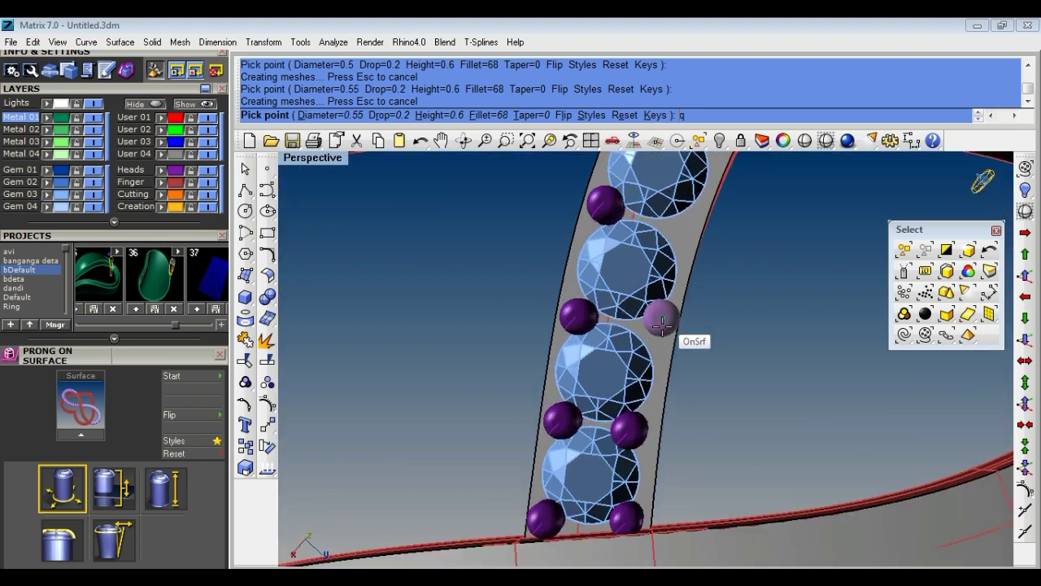
{"action": "scroll", "coordinate": [656, 327], "scroll_direction": "up", "scroll_amount": 1}
{"action": "scroll", "coordinate": [651, 327], "scroll_direction": "up", "scroll_amount": 1}
{"action": "left_click", "coordinate": [647, 326]}
{"action": "scroll", "coordinate": [662, 382], "scroll_direction": "down", "scroll_amount": 3}
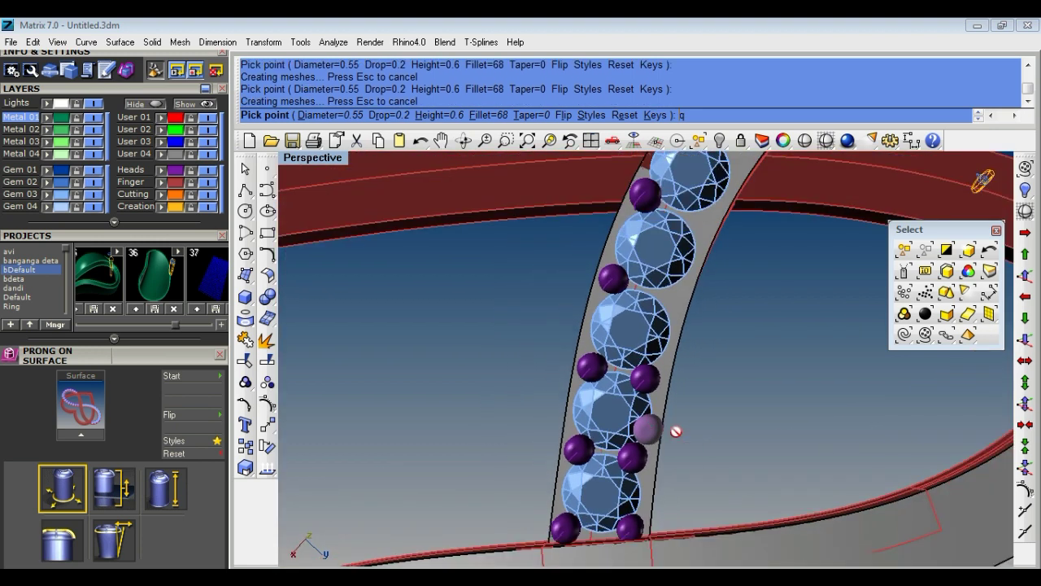
{"action": "key", "text": "BackSpace"}
{"action": "scroll", "coordinate": [681, 344], "scroll_direction": "up", "scroll_amount": 1}
{"action": "scroll", "coordinate": [653, 348], "scroll_direction": "up", "scroll_amount": 1}
{"action": "scroll", "coordinate": [665, 347], "scroll_direction": "up", "scroll_amount": 1}
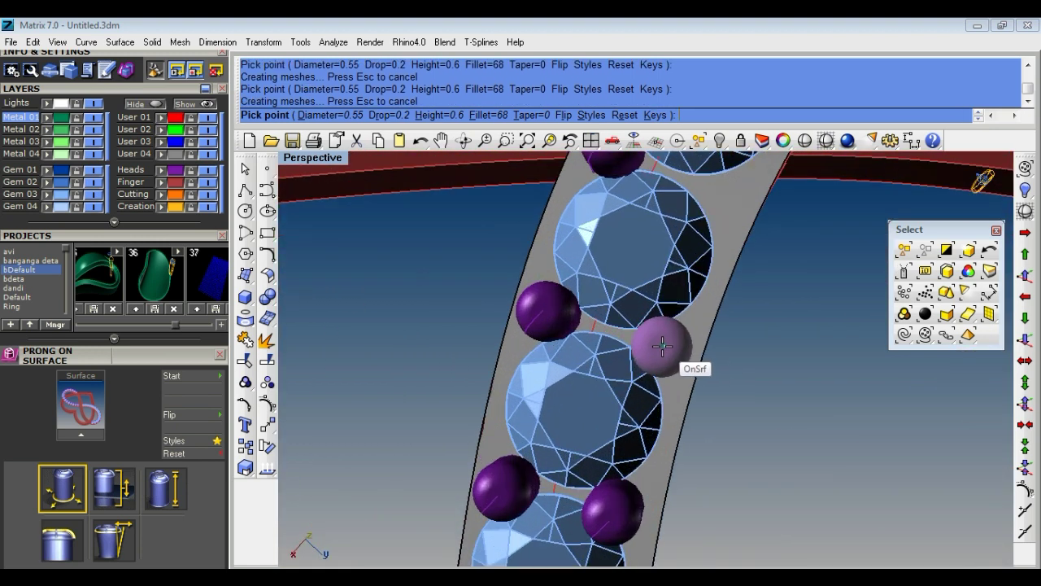
{"action": "scroll", "coordinate": [606, 404], "scroll_direction": "down", "scroll_amount": 2}
{"action": "scroll", "coordinate": [675, 341], "scroll_direction": "down", "scroll_amount": 2}
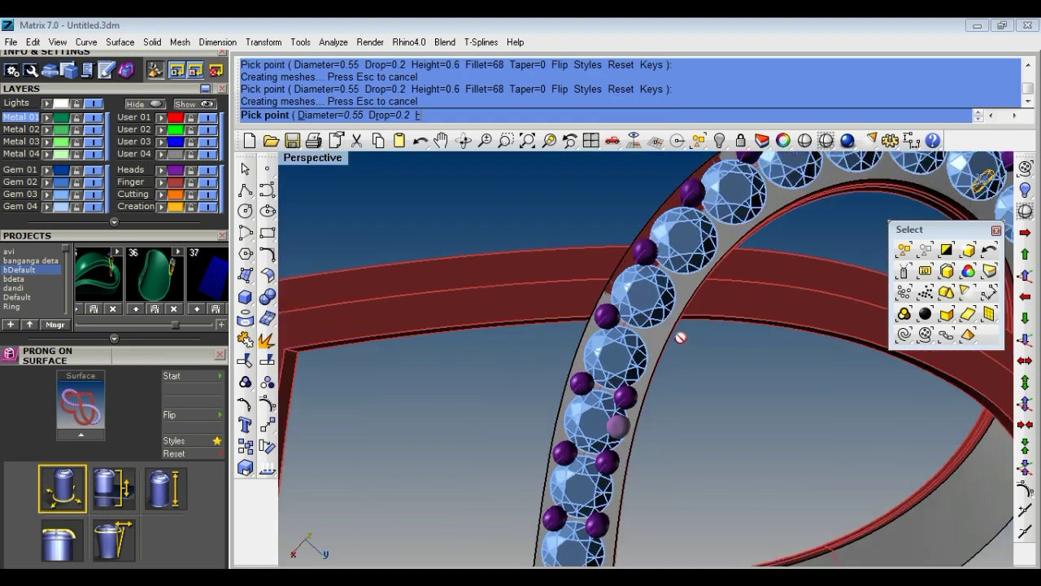
{"action": "scroll", "coordinate": [657, 333], "scroll_direction": "up", "scroll_amount": 2}
{"action": "scroll", "coordinate": [626, 331], "scroll_direction": "up", "scroll_amount": 2}
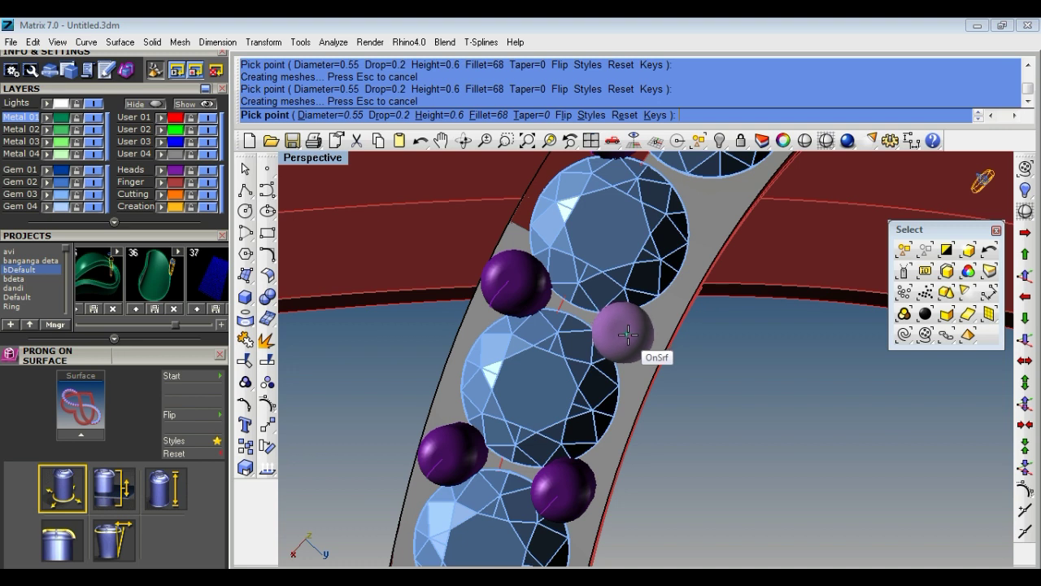
{"action": "scroll", "coordinate": [594, 399], "scroll_direction": "down", "scroll_amount": 3}
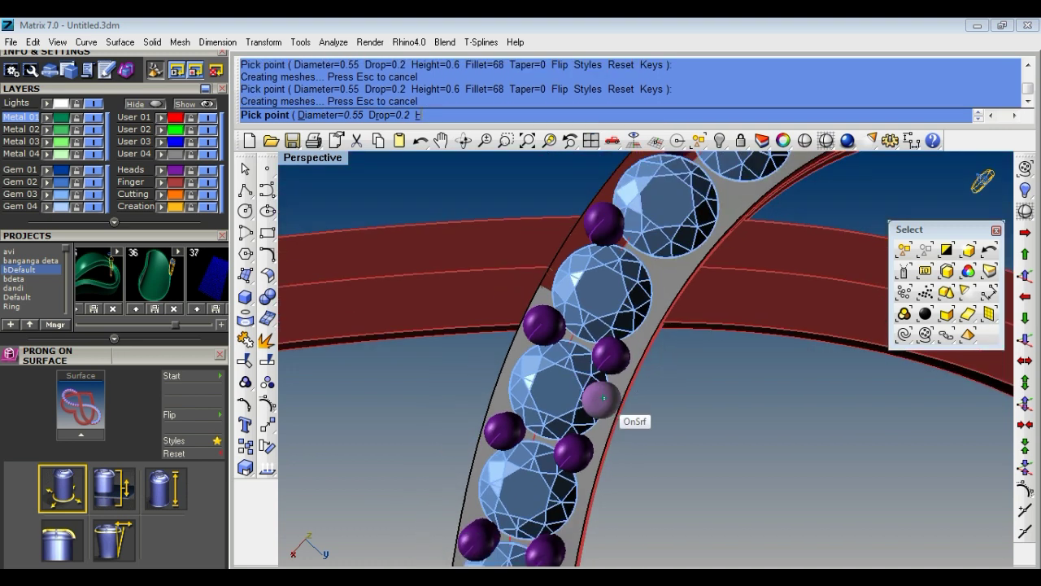
{"action": "scroll", "coordinate": [657, 301], "scroll_direction": "up", "scroll_amount": 2}
{"action": "scroll", "coordinate": [655, 293], "scroll_direction": "up", "scroll_amount": 1}
{"action": "scroll", "coordinate": [643, 303], "scroll_direction": "down", "scroll_amount": 2}
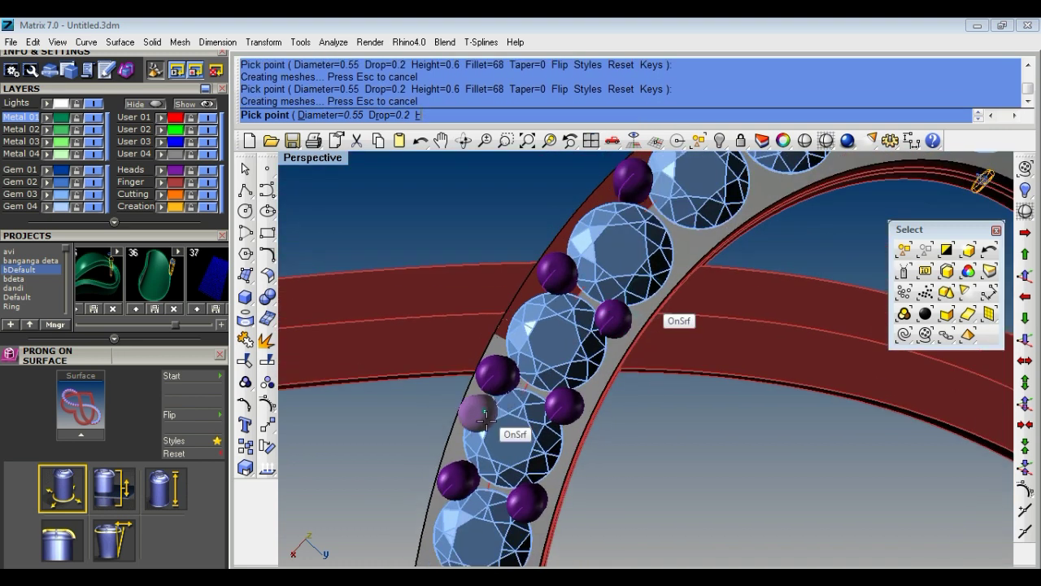
{"action": "scroll", "coordinate": [650, 313], "scroll_direction": "down", "scroll_amount": 2}
{"action": "scroll", "coordinate": [627, 358], "scroll_direction": "up", "scroll_amount": 2}
{"action": "scroll", "coordinate": [630, 326], "scroll_direction": "up", "scroll_amount": 2}
Place 0.55 prongs in the gaps between the next three gems on the band.
{"action": "left_click", "coordinate": [625, 327]}
{"action": "scroll", "coordinate": [618, 341], "scroll_direction": "down", "scroll_amount": 2}
{"action": "scroll", "coordinate": [611, 344], "scroll_direction": "up", "scroll_amount": 2}
{"action": "scroll", "coordinate": [569, 341], "scroll_direction": "up", "scroll_amount": 1}
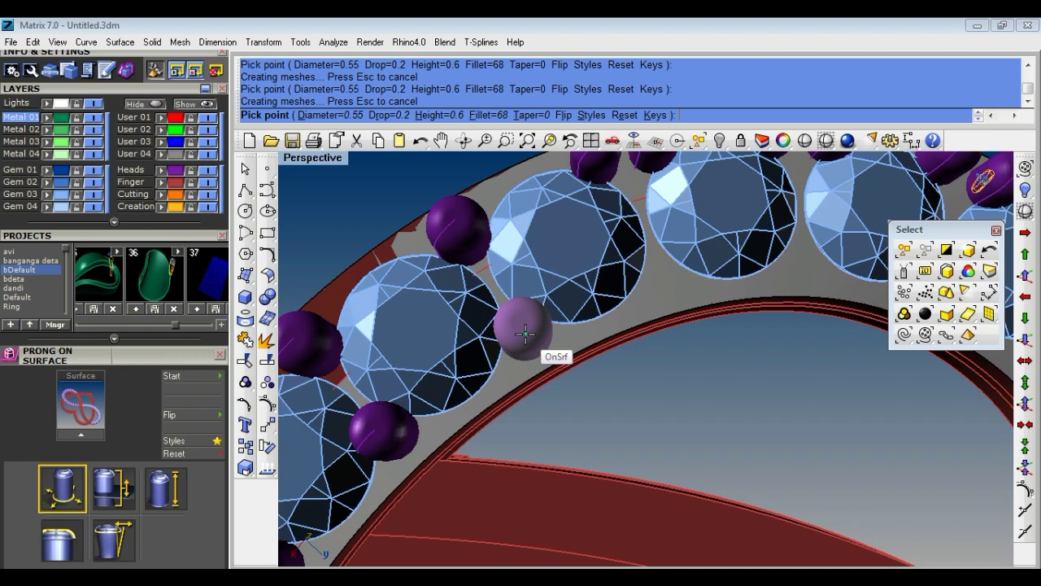
{"action": "left_click", "coordinate": [524, 332]}
{"action": "scroll", "coordinate": [570, 349], "scroll_direction": "down", "scroll_amount": 2}
{"action": "scroll", "coordinate": [643, 370], "scroll_direction": "up", "scroll_amount": 1}
{"action": "scroll", "coordinate": [691, 358], "scroll_direction": "up", "scroll_amount": 1}
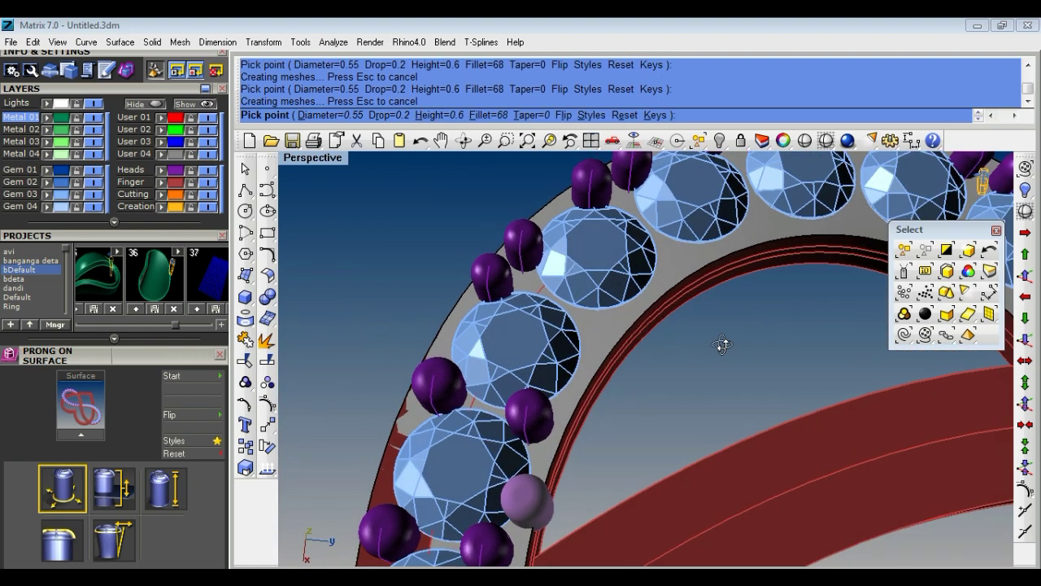
{"action": "scroll", "coordinate": [722, 344], "scroll_direction": "down", "scroll_amount": 1}
{"action": "scroll", "coordinate": [667, 341], "scroll_direction": "down", "scroll_amount": 1}
{"action": "scroll", "coordinate": [625, 336], "scroll_direction": "up", "scroll_amount": 1}
{"action": "scroll", "coordinate": [589, 327], "scroll_direction": "up", "scroll_amount": 1}
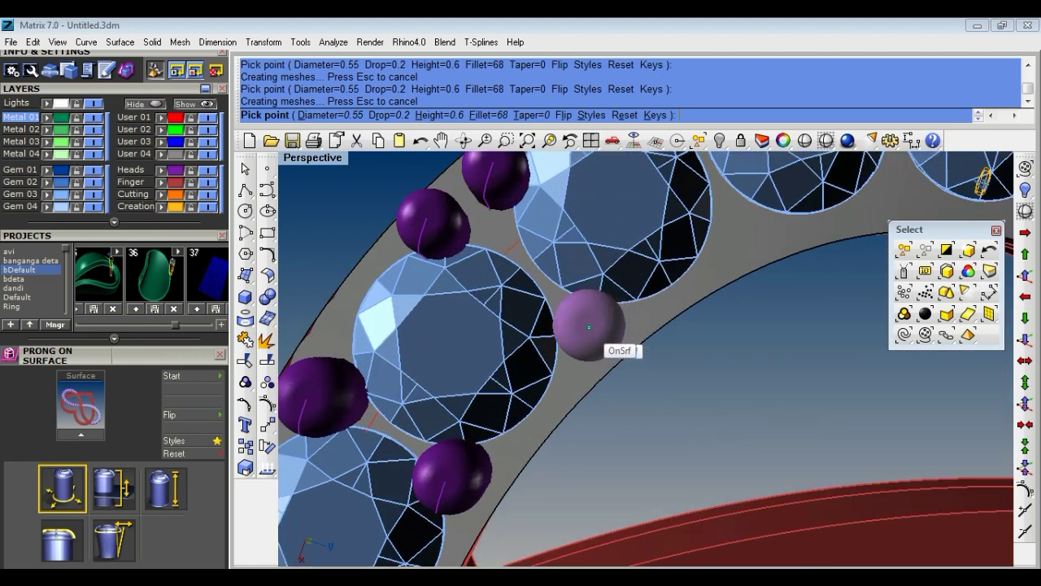
{"action": "left_click", "coordinate": [581, 324]}
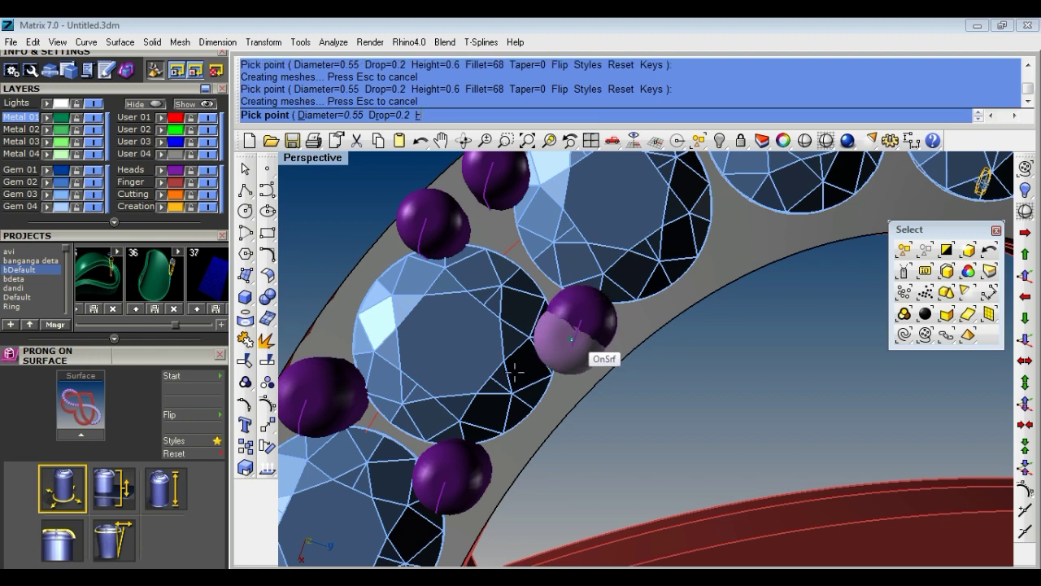
{"action": "scroll", "coordinate": [572, 338], "scroll_direction": "down", "scroll_amount": 1}
{"action": "scroll", "coordinate": [521, 382], "scroll_direction": "down", "scroll_amount": 1}
{"action": "scroll", "coordinate": [585, 325], "scroll_direction": "up", "scroll_amount": 1}
{"action": "scroll", "coordinate": [594, 331], "scroll_direction": "up", "scroll_amount": 1}
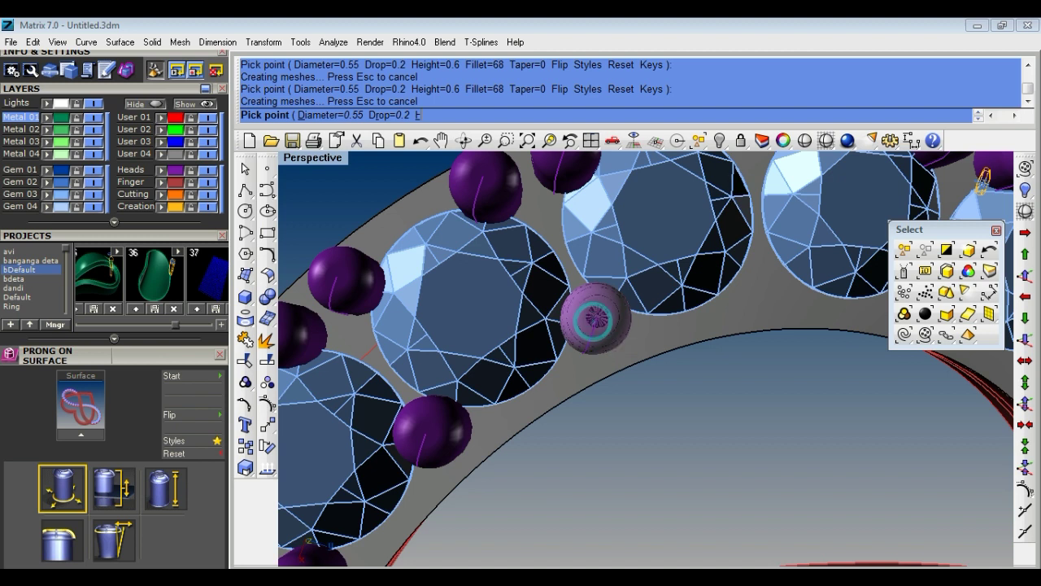
{"action": "scroll", "coordinate": [593, 319], "scroll_direction": "down", "scroll_amount": 1}
{"action": "scroll", "coordinate": [650, 325], "scroll_direction": "down", "scroll_amount": 1}
{"action": "scroll", "coordinate": [577, 349], "scroll_direction": "up", "scroll_amount": 2}
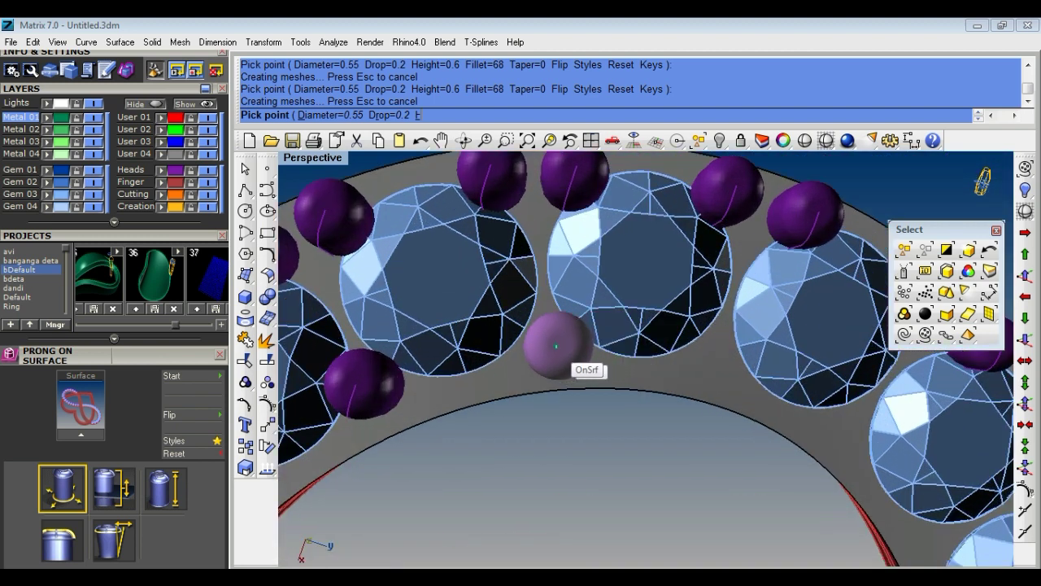
Add the last prongs on the band's inner edge beside the remaining gems.
{"action": "left_click", "coordinate": [549, 335]}
{"action": "left_click", "coordinate": [710, 351]}
{"action": "scroll", "coordinate": [699, 382], "scroll_direction": "down", "scroll_amount": 2}
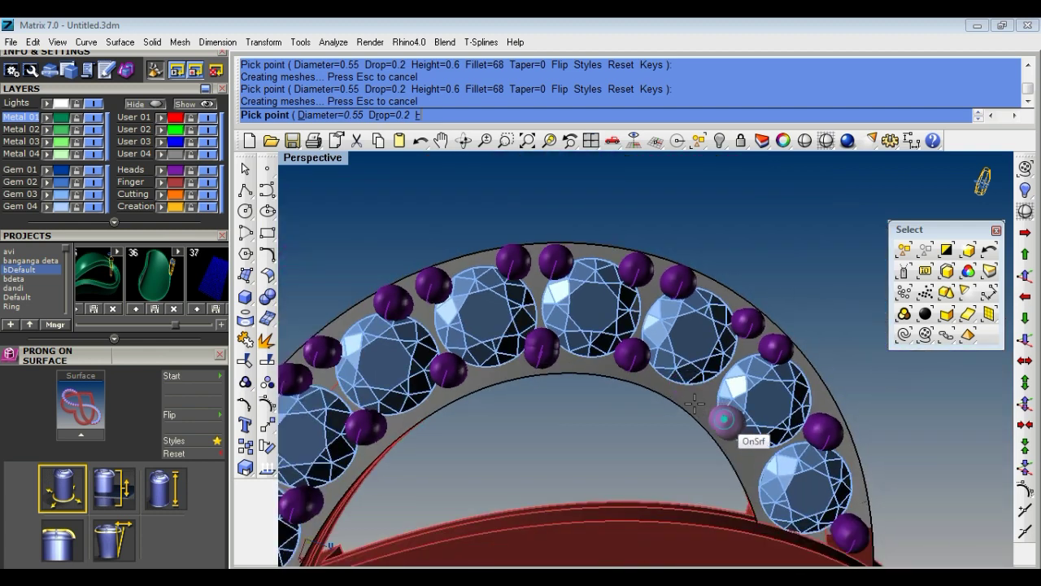
{"action": "scroll", "coordinate": [696, 415], "scroll_direction": "up", "scroll_amount": 2}
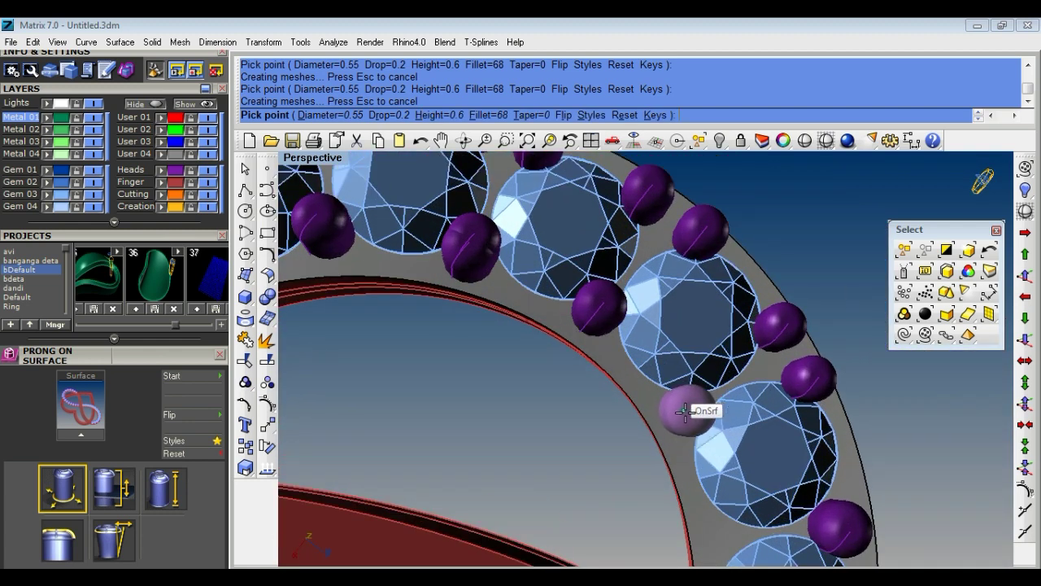
{"action": "scroll", "coordinate": [686, 412], "scroll_direction": "down", "scroll_amount": 2}
{"action": "scroll", "coordinate": [667, 488], "scroll_direction": "up", "scroll_amount": 1}
{"action": "scroll", "coordinate": [659, 461], "scroll_direction": "up", "scroll_amount": 1}
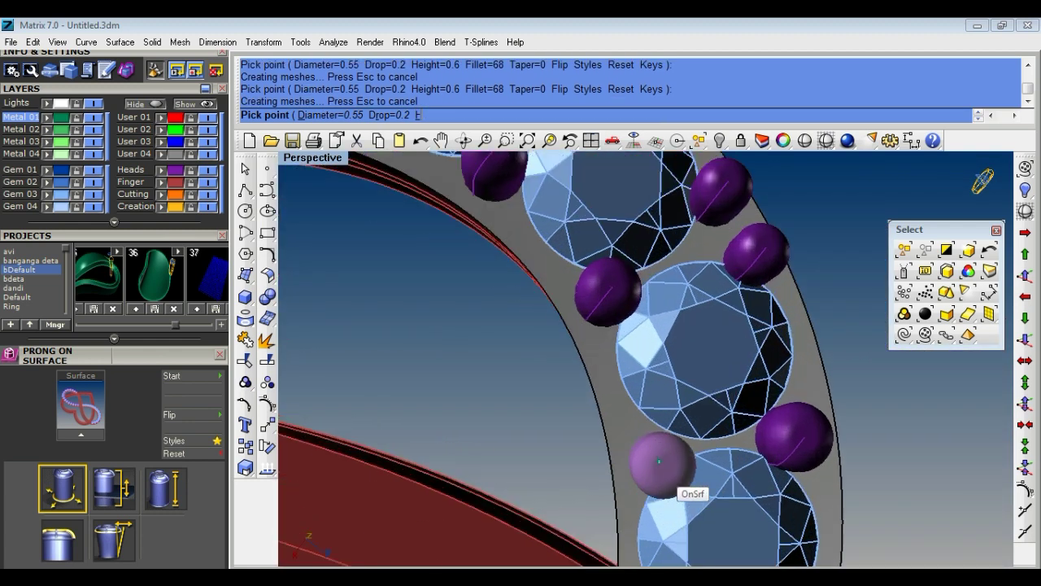
{"action": "left_click", "coordinate": [659, 448]}
{"action": "scroll", "coordinate": [691, 431], "scroll_direction": "down", "scroll_amount": 3}
{"action": "scroll", "coordinate": [716, 374], "scroll_direction": "down", "scroll_amount": 2}
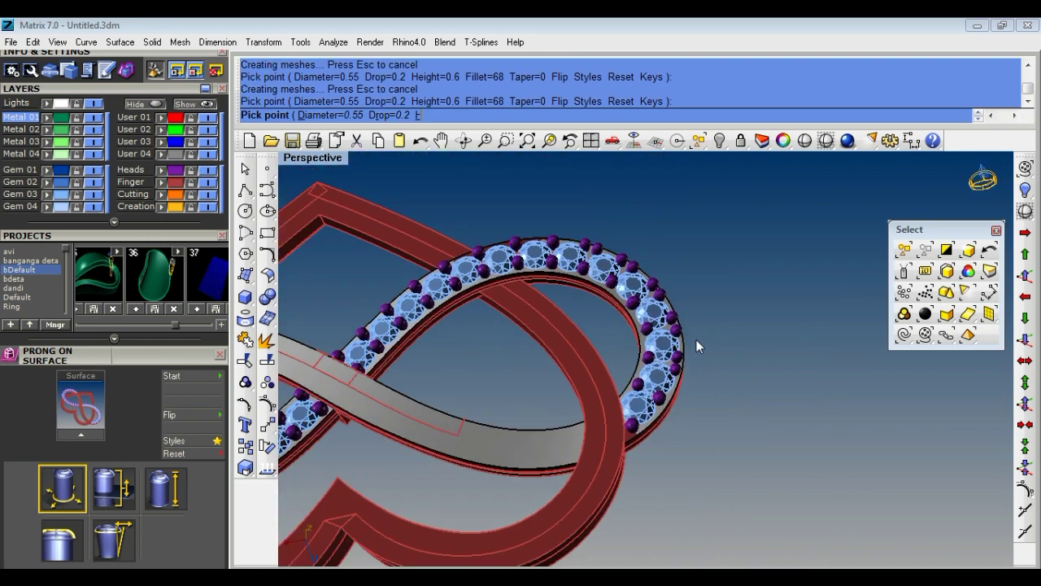
{"action": "scroll", "coordinate": [675, 350], "scroll_direction": "down", "scroll_amount": 1}
End prong placement and group all 32 gem instances together.
{"action": "right_click", "coordinate": [657, 355]}
{"action": "scroll", "coordinate": [679, 387], "scroll_direction": "up", "scroll_amount": 2}
{"action": "scroll", "coordinate": [679, 387], "scroll_direction": "up", "scroll_amount": 1}
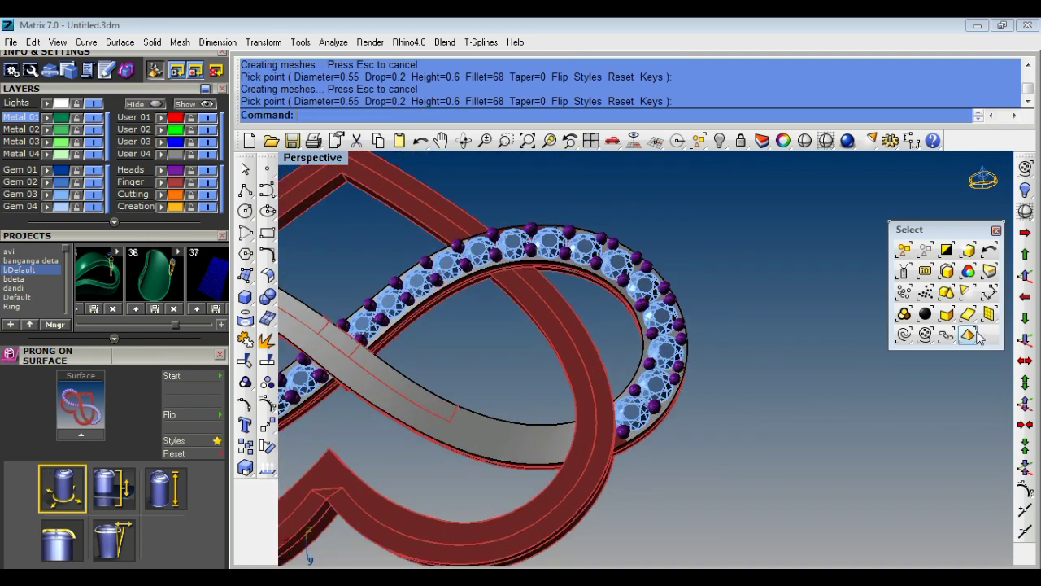
{"action": "left_click", "coordinate": [946, 293]}
{"action": "type", "text": "g"}
{"action": "key", "text": "Return"}
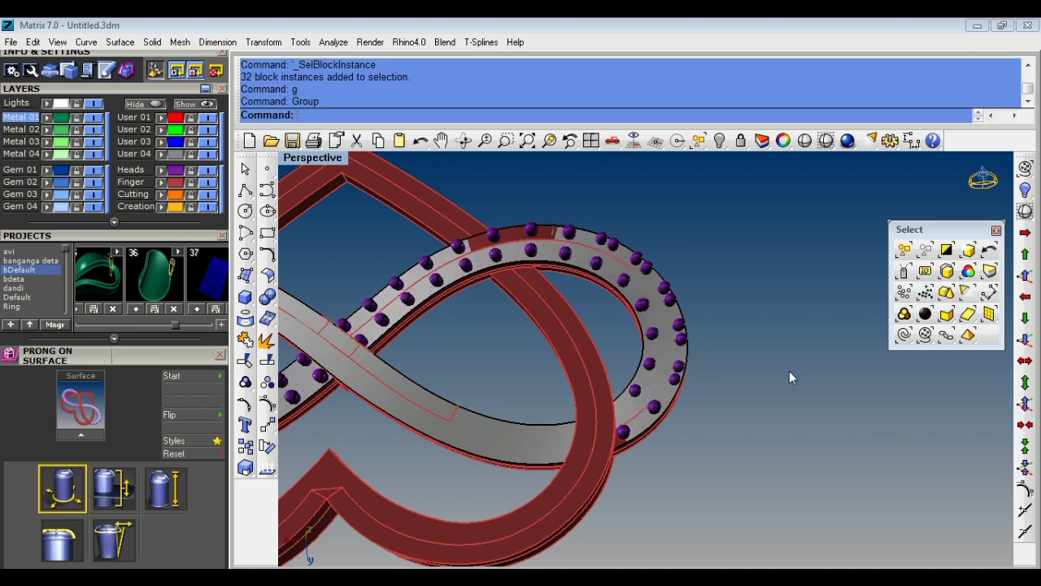
{"action": "scroll", "coordinate": [675, 334], "scroll_direction": "up", "scroll_amount": 2}
{"action": "left_click", "coordinate": [675, 320]}
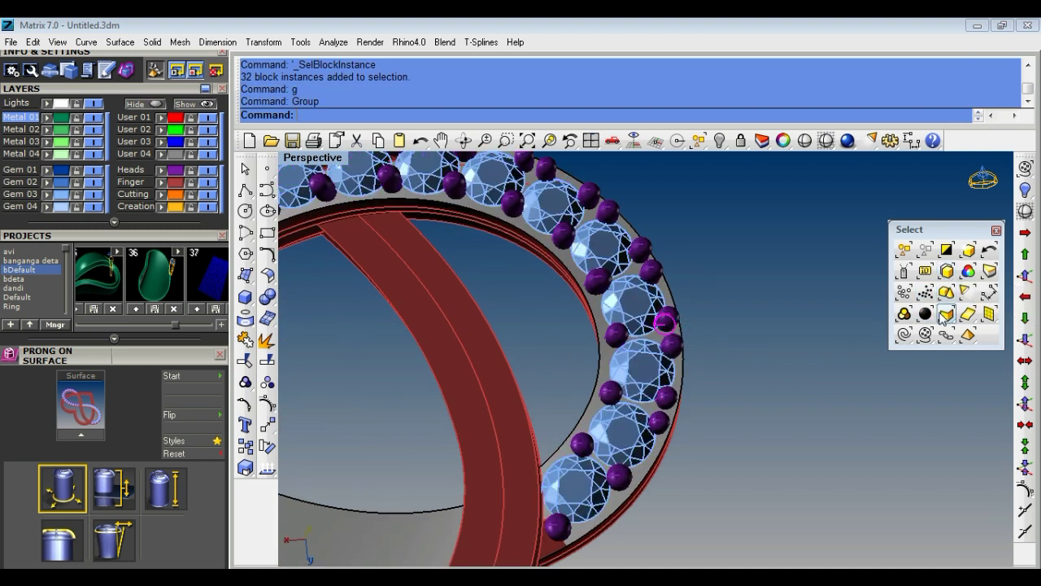
Group the 73 prongs selected by colour, then select the gem group.
{"action": "left_click", "coordinate": [967, 270]}
{"action": "scroll", "coordinate": [637, 329], "scroll_direction": "down", "scroll_amount": 3}
{"action": "left_click", "coordinate": [773, 288]}
{"action": "scroll", "coordinate": [773, 288], "scroll_direction": "down", "scroll_amount": 3}
{"action": "scroll", "coordinate": [562, 284], "scroll_direction": "up", "scroll_amount": 3}
{"action": "left_click", "coordinate": [572, 299]}
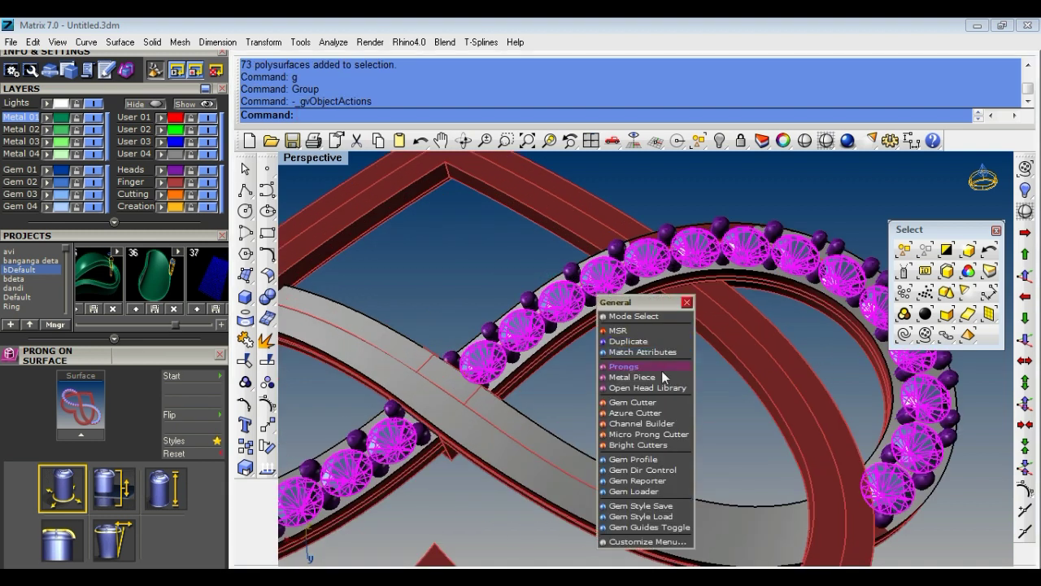
Add a gem cutter in the chosen style under every gem.
{"action": "left_click", "coordinate": [637, 402]}
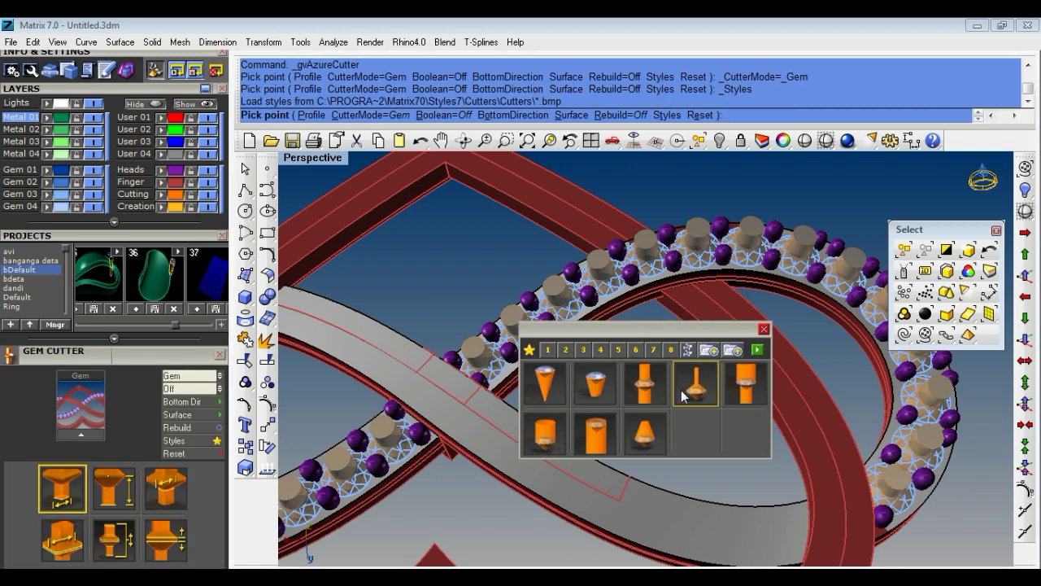
{"action": "left_click", "coordinate": [757, 350]}
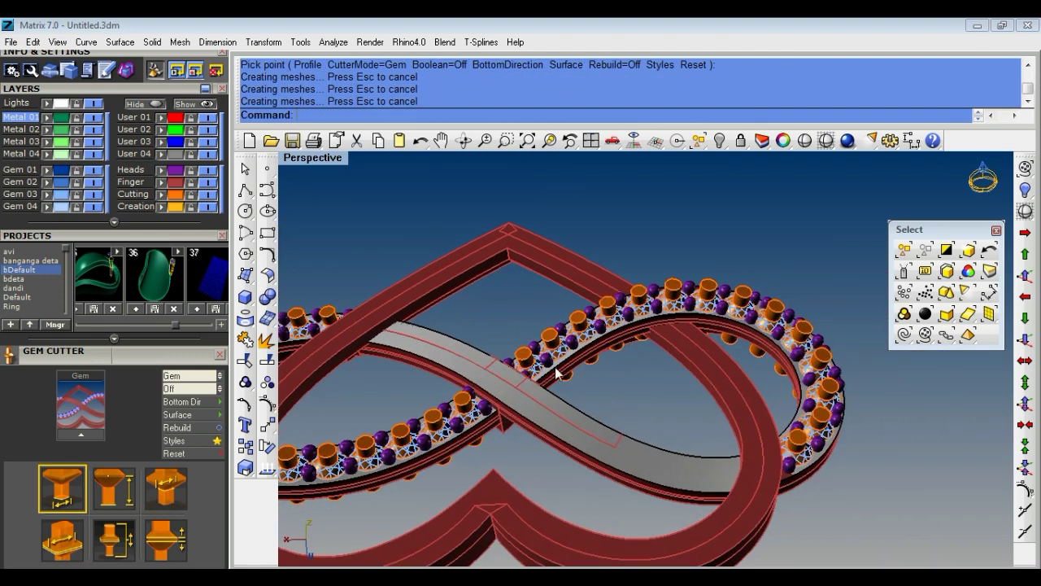
{"action": "scroll", "coordinate": [558, 365], "scroll_direction": "up", "scroll_amount": 3}
{"action": "scroll", "coordinate": [541, 362], "scroll_direction": "up", "scroll_amount": 2}
Select the cutter group and copy it to the clipboard.
{"action": "left_click", "coordinate": [540, 360]}
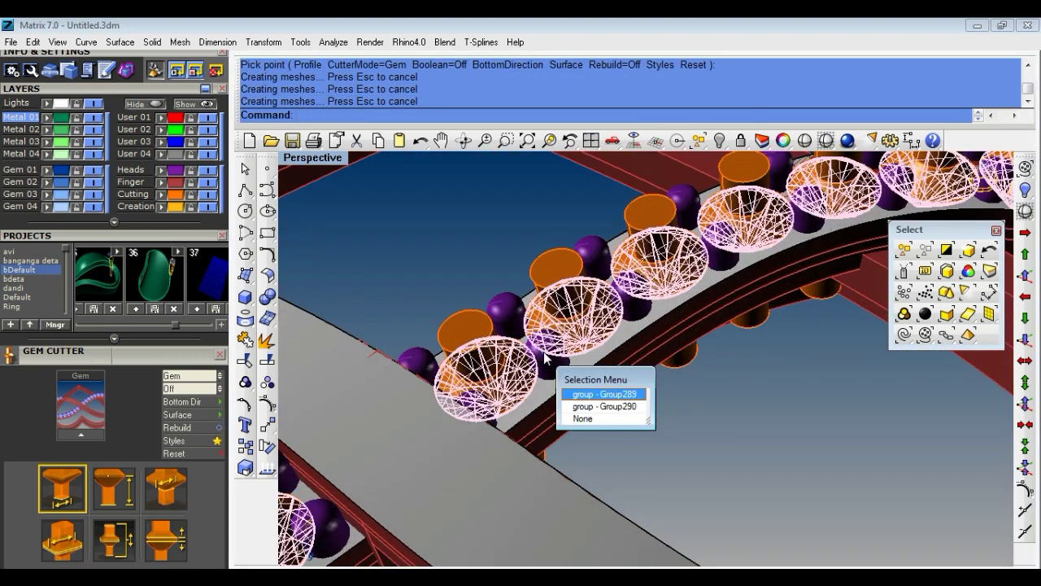
{"action": "key", "text": "Return"}
{"action": "scroll", "coordinate": [553, 313], "scroll_direction": "down", "scroll_amount": 5}
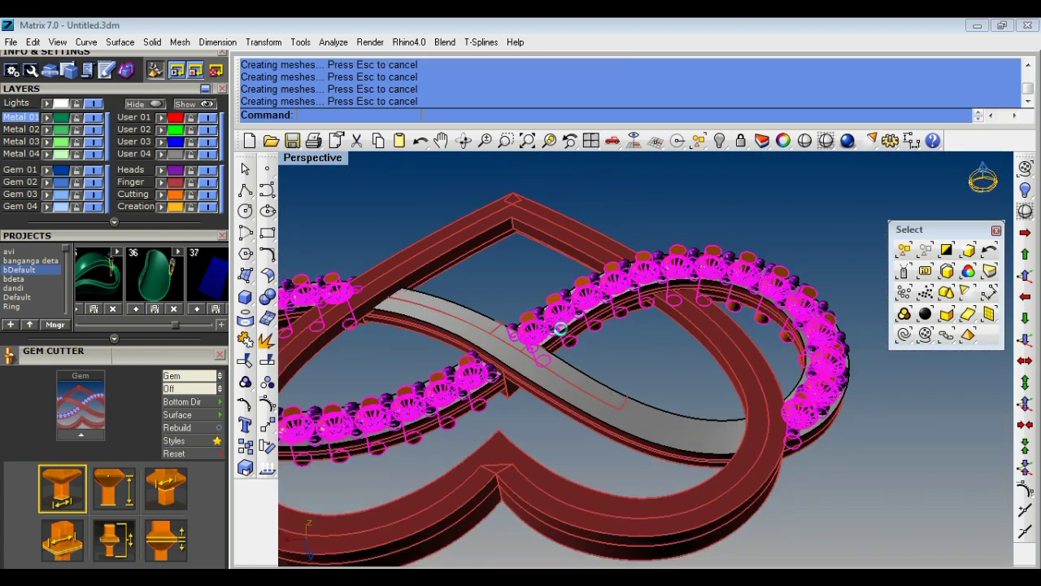
{"action": "scroll", "coordinate": [561, 345], "scroll_direction": "down", "scroll_amount": 2}
{"action": "key", "text": "ctrl+c"}
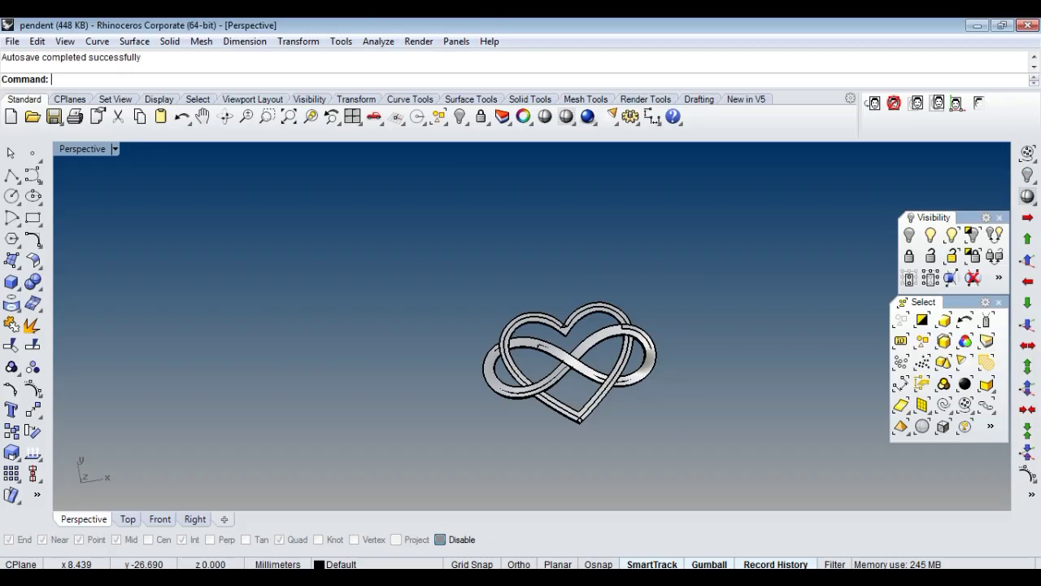
Paste the copied cutters into the pendant and hide the gem instances.
{"action": "key", "text": "ctrl+v"}
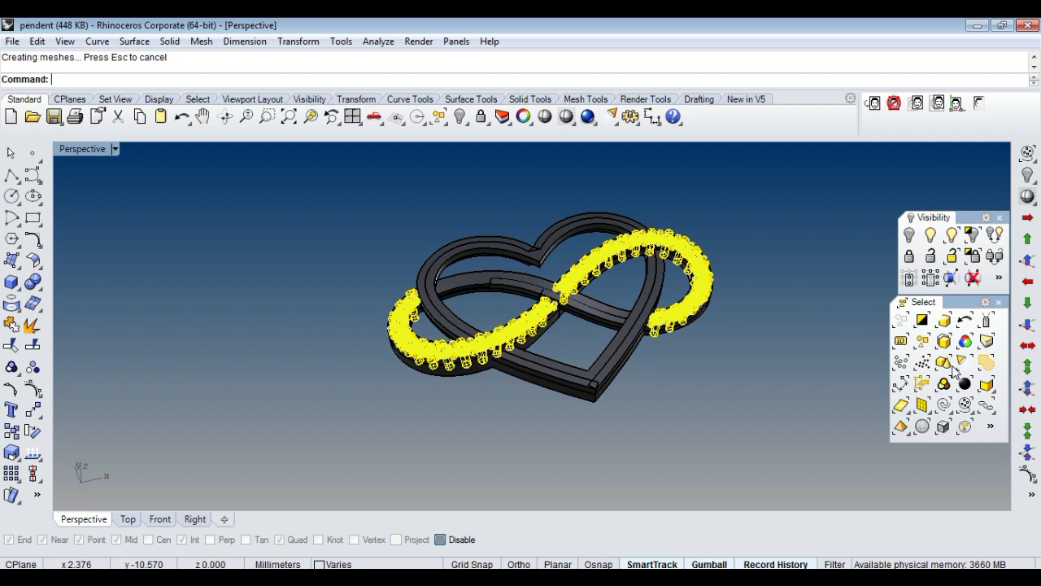
{"action": "left_click", "coordinate": [819, 379]}
{"action": "left_click", "coordinate": [942, 364]}
{"action": "key", "text": "ctrl+h"}
Select the infinity band and run BooleanDifference to subtract the cutters.
{"action": "mouse_move", "coordinate": [419, 371]}
{"action": "right_mouse_down"}
{"action": "mouse_move", "coordinate": [618, 322]}
{"action": "mouse_move", "coordinate": [527, 365]}
{"action": "mouse_move", "coordinate": [488, 325]}
{"action": "right_mouse_up"}
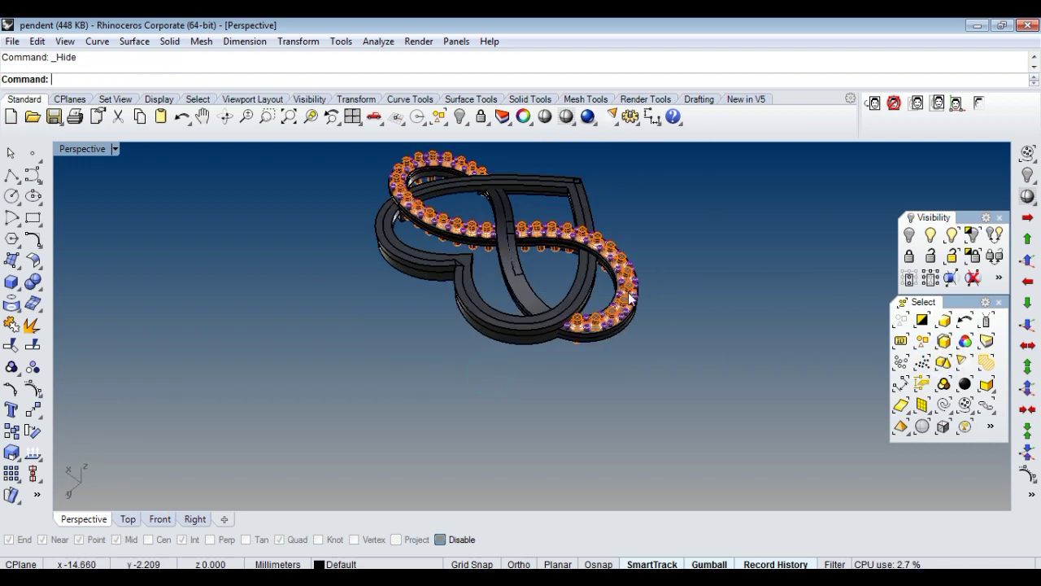
{"action": "scroll", "coordinate": [486, 295], "scroll_direction": "up", "scroll_amount": 3}
{"action": "left_click", "coordinate": [486, 295]}
{"action": "scroll", "coordinate": [533, 346], "scroll_direction": "up", "scroll_amount": 2}
{"action": "type", "text": "booleandifference"}
{"action": "key", "text": "Return"}
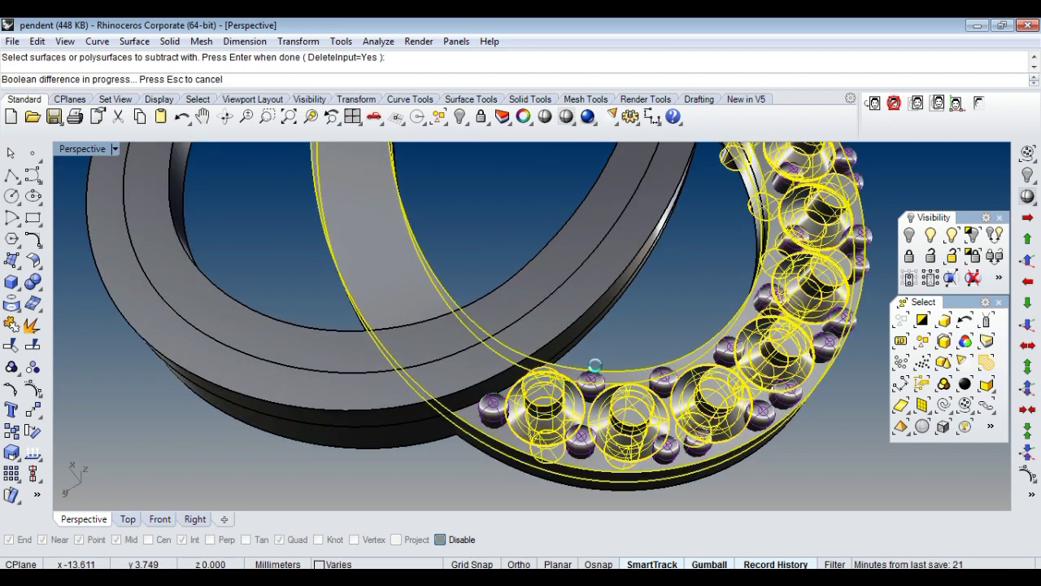
{"action": "scroll", "coordinate": [539, 381], "scroll_direction": "down", "scroll_amount": 5}
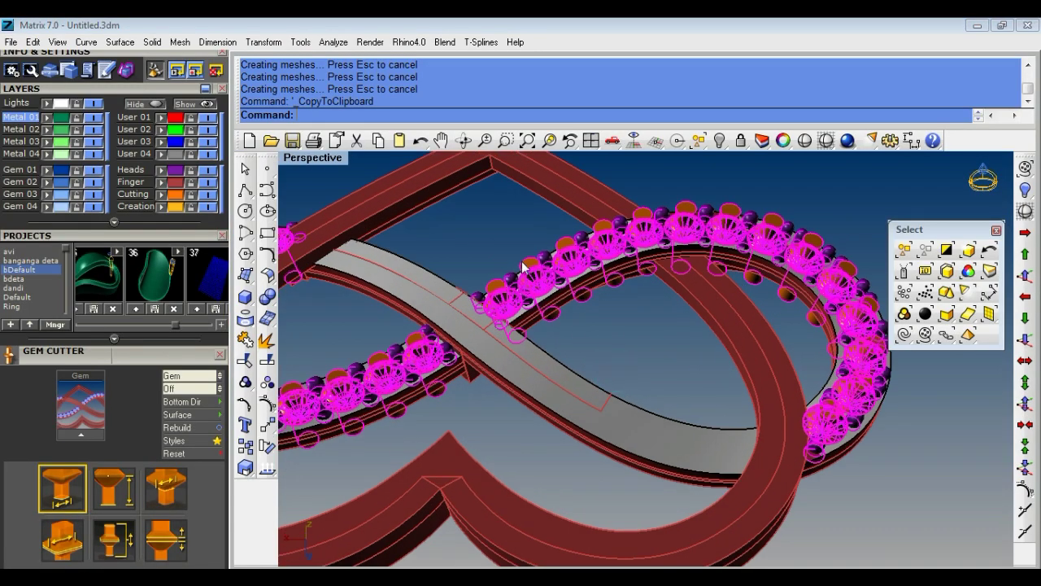
Delete the old gem cutters and place new cylindrical Gem Cutters, third style, on the band's gems.
{"action": "scroll", "coordinate": [523, 267], "scroll_direction": "up", "scroll_amount": 2}
{"action": "key", "text": "Delete"}
{"action": "scroll", "coordinate": [532, 282], "scroll_direction": "up", "scroll_amount": 2}
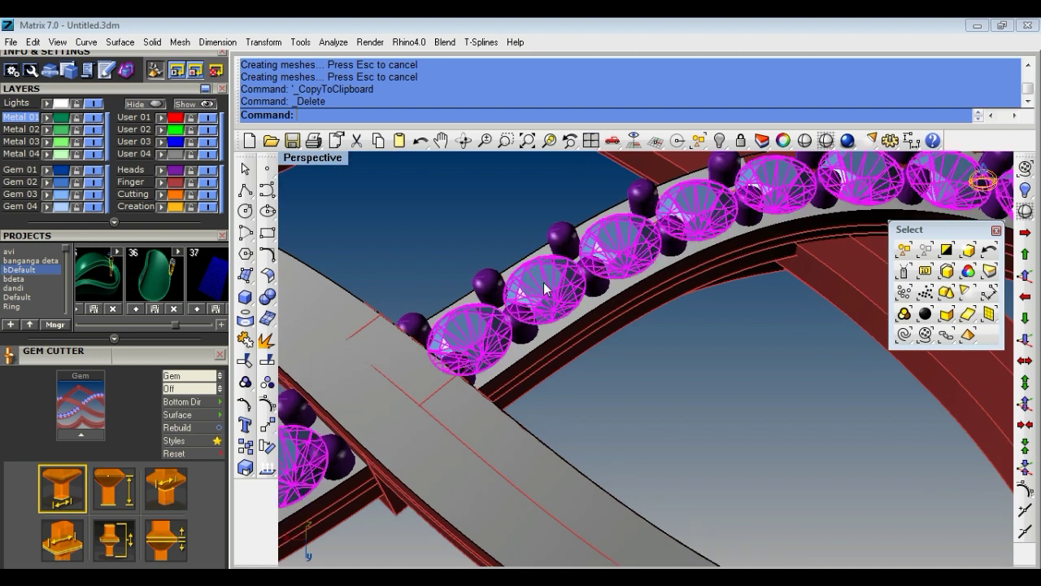
{"action": "middle_click", "coordinate": [545, 289]}
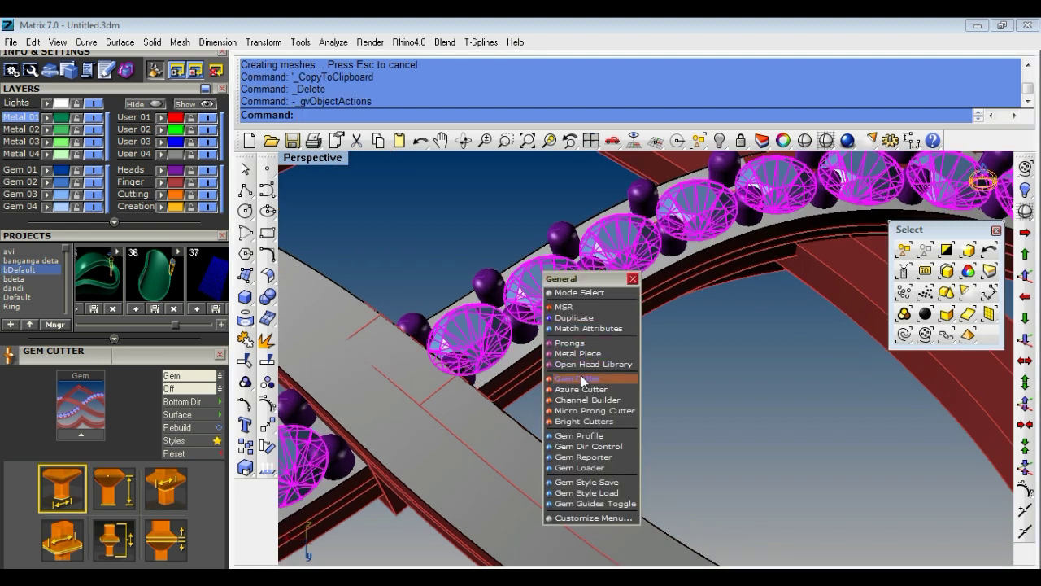
{"action": "left_click", "coordinate": [583, 380]}
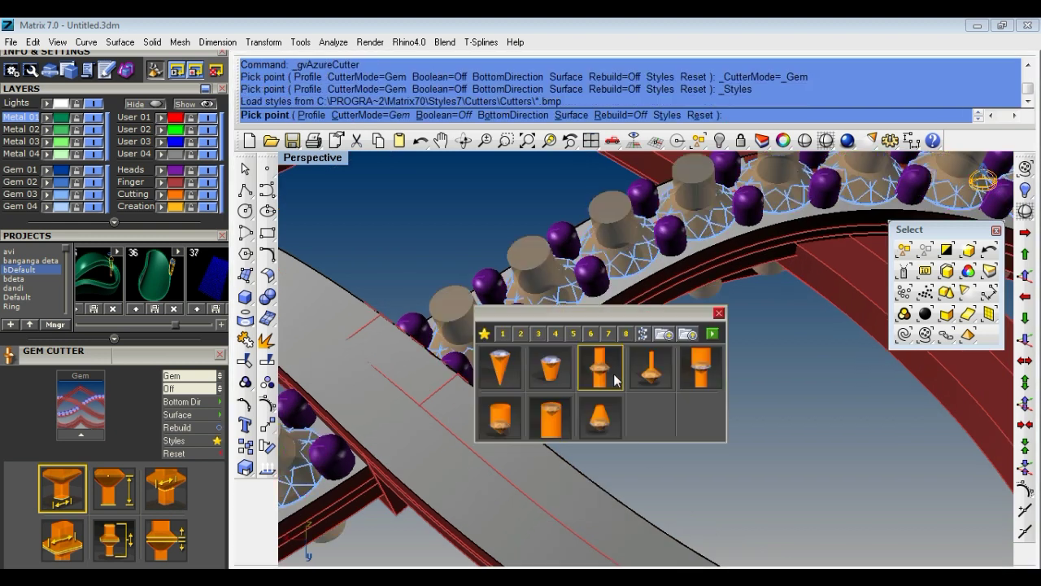
{"action": "left_click", "coordinate": [711, 334]}
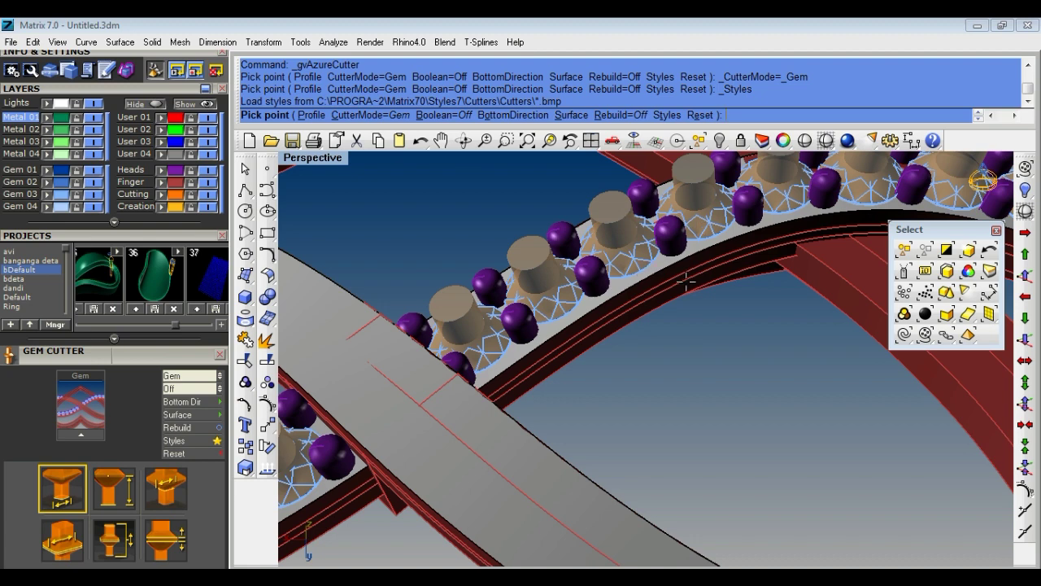
Finish the gem cutters along the band, then copy and paste them into the Rhino pendant file.
{"action": "right_click_drag", "start_coordinate": [686, 282], "coordinate": [635, 309]}
{"action": "right_click", "coordinate": [599, 285]}
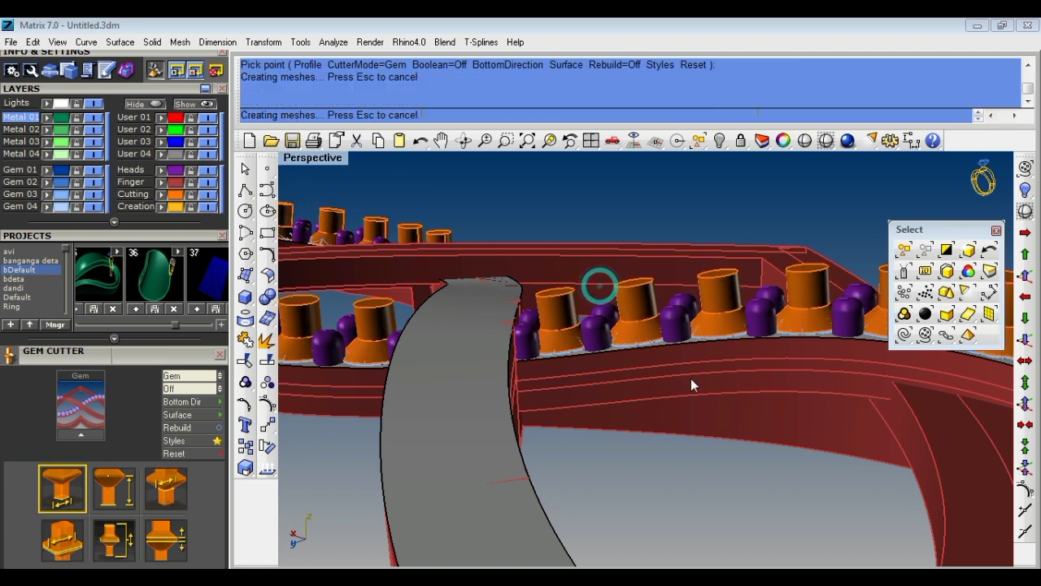
{"action": "scroll", "coordinate": [670, 349], "scroll_direction": "up", "scroll_amount": 5}
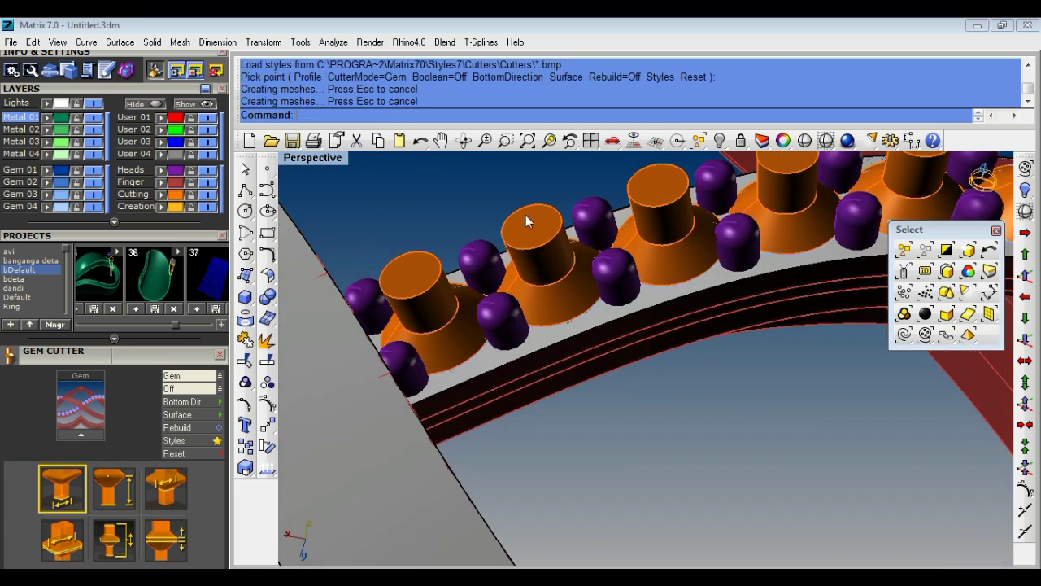
{"action": "left_click", "coordinate": [526, 221]}
{"action": "key", "text": "ctrl+c"}
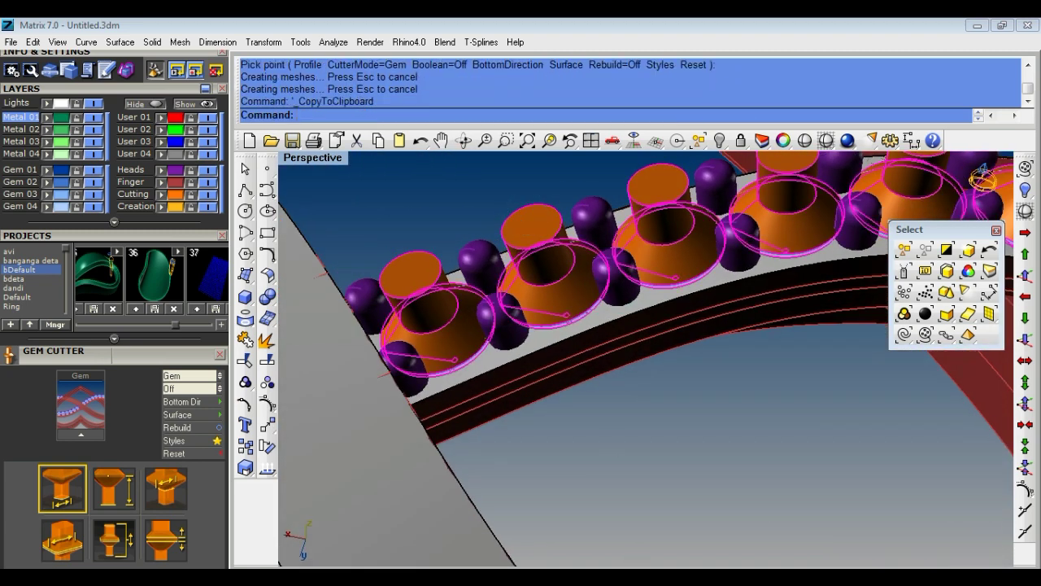
{"action": "key", "text": "alt+Tab"}
{"action": "key", "text": "ctrl+v"}
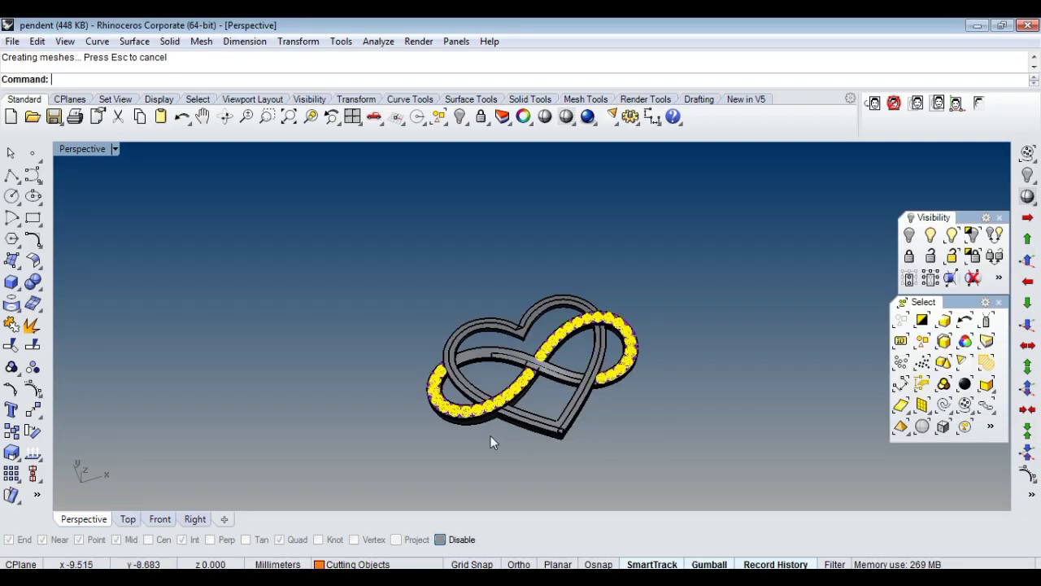
Select the left loop, right loop and remaining pieces of the infinity band.
{"action": "scroll", "coordinate": [490, 435], "scroll_direction": "up", "scroll_amount": 3}
{"action": "left_click", "coordinate": [467, 437]}
{"action": "left_click", "coordinate": [476, 379]}
{"action": "right_click_drag", "start_coordinate": [681, 387], "coordinate": [566, 360]}
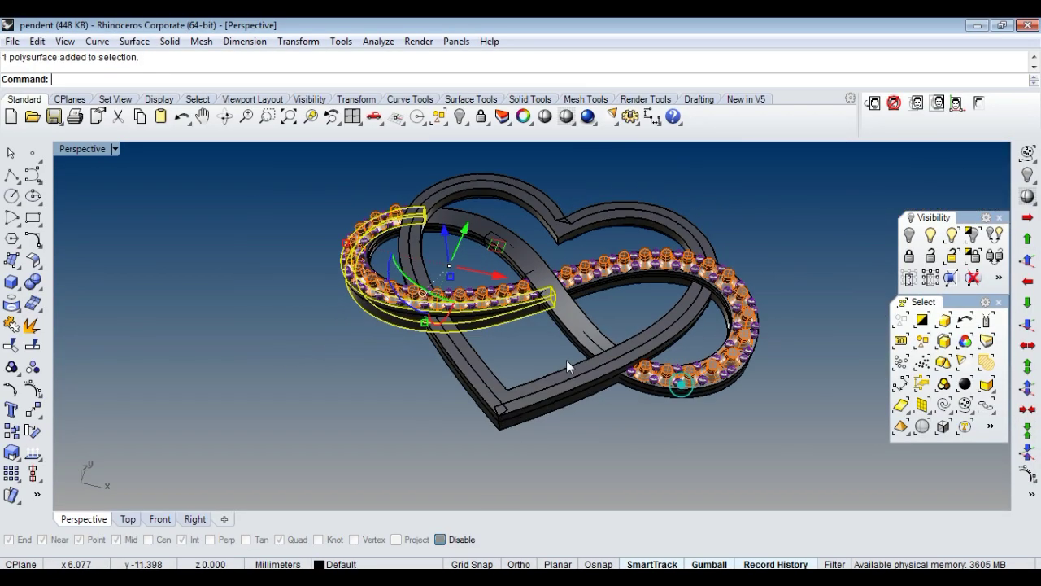
{"action": "scroll", "coordinate": [596, 298], "scroll_direction": "up", "scroll_amount": 4}
{"action": "left_click", "coordinate": [578, 288], "text": "shift"}
{"action": "scroll", "coordinate": [567, 355], "scroll_direction": "down", "scroll_amount": 5}
{"action": "scroll", "coordinate": [459, 378], "scroll_direction": "up", "scroll_amount": 2}
{"action": "scroll", "coordinate": [453, 379], "scroll_direction": "up", "scroll_amount": 3}
{"action": "left_click", "coordinate": [422, 377], "text": "shift"}
{"action": "scroll", "coordinate": [421, 377], "scroll_direction": "down", "scroll_amount": 5}
{"action": "mouse_move", "coordinate": [701, 379]}
{"action": "right_mouse_down"}
{"action": "mouse_move", "coordinate": [732, 322]}
{"action": "mouse_move", "coordinate": [600, 318]}
{"action": "right_mouse_up"}
{"action": "scroll", "coordinate": [530, 293], "scroll_direction": "up", "scroll_amount": 4}
{"action": "scroll", "coordinate": [529, 290], "scroll_direction": "up", "scroll_amount": 2}
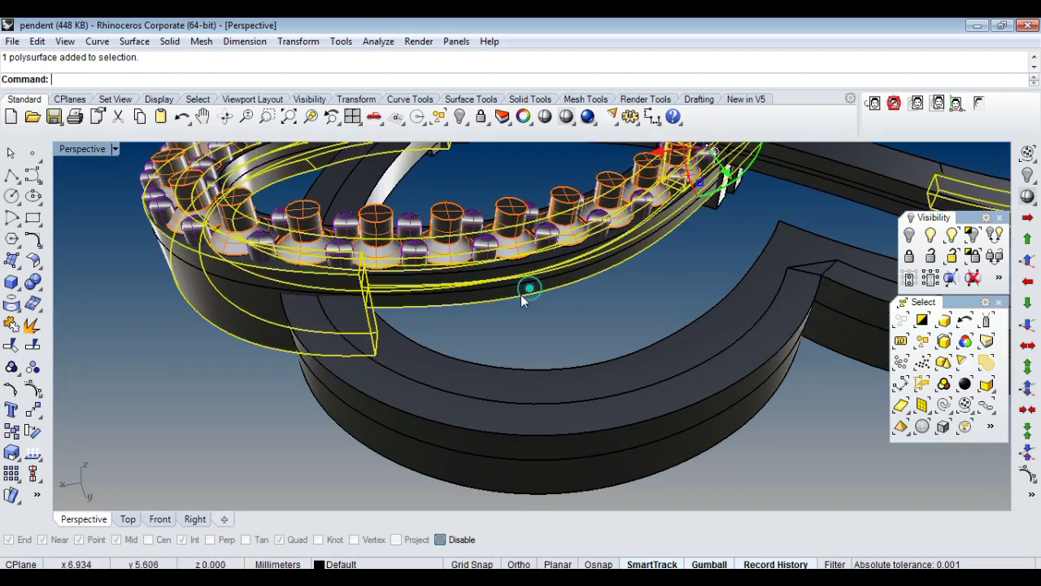
{"action": "scroll", "coordinate": [522, 299], "scroll_direction": "down", "scroll_amount": 6}
{"action": "right_click_drag", "start_coordinate": [422, 379], "coordinate": [695, 388]}
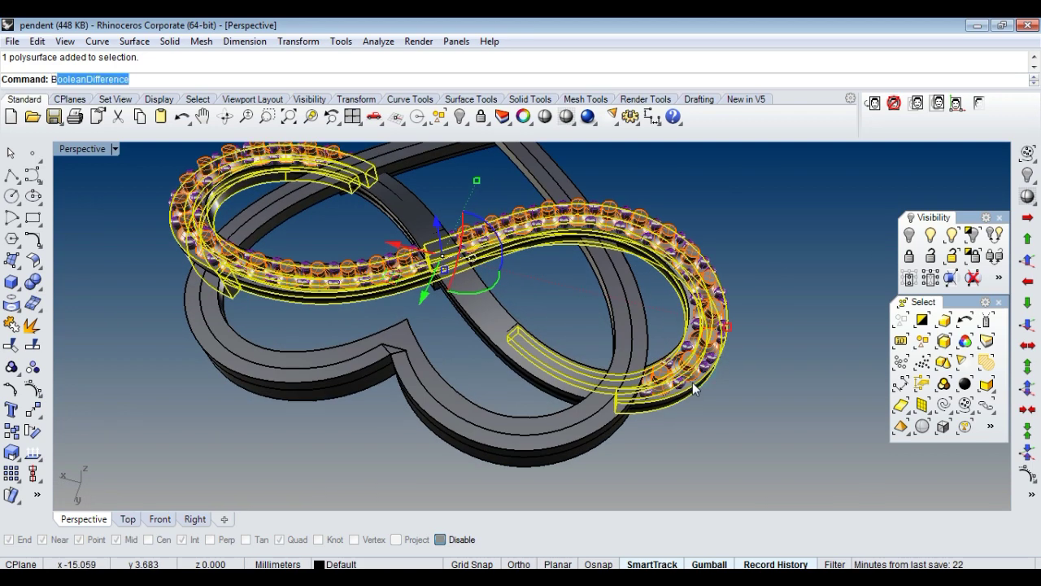
Subtract the gem cutters from the band pieces to carve the gem seats, then inspect the result.
{"action": "key", "text": "Return"}
{"action": "scroll", "coordinate": [651, 383], "scroll_direction": "up", "scroll_amount": 3}
{"action": "left_click", "coordinate": [651, 376]}
{"action": "key", "text": "Return"}
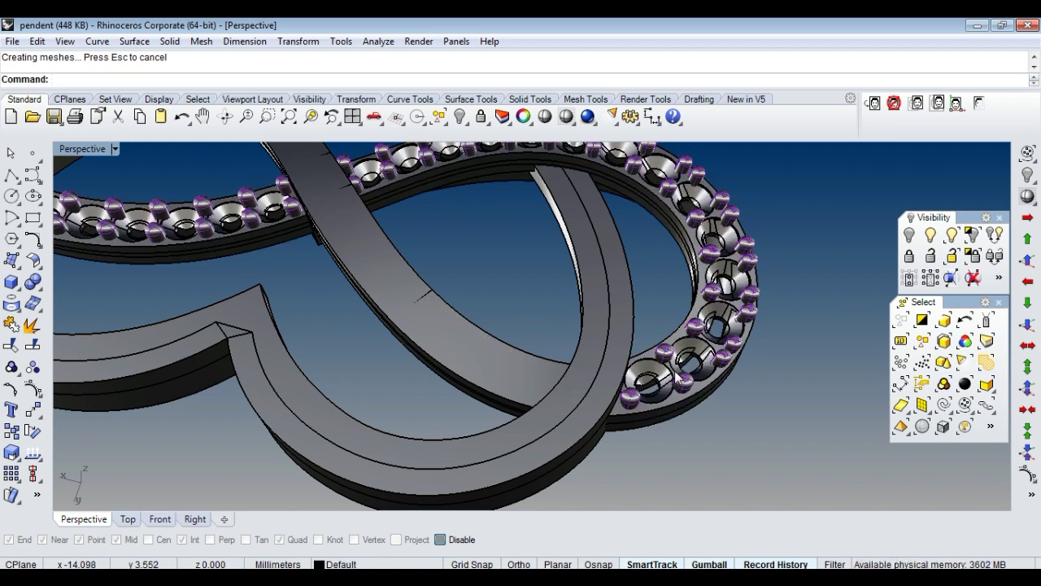
{"action": "scroll", "coordinate": [570, 317], "scroll_direction": "down", "scroll_amount": 5}
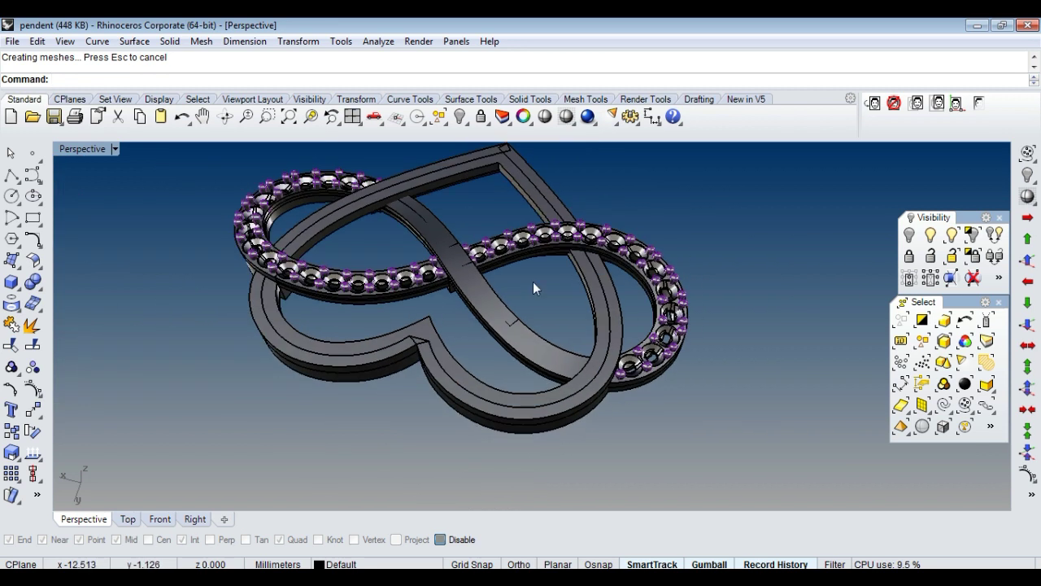
{"action": "right_click_drag", "start_coordinate": [533, 281], "coordinate": [403, 271]}
{"action": "scroll", "coordinate": [505, 291], "scroll_direction": "up", "scroll_amount": 3}
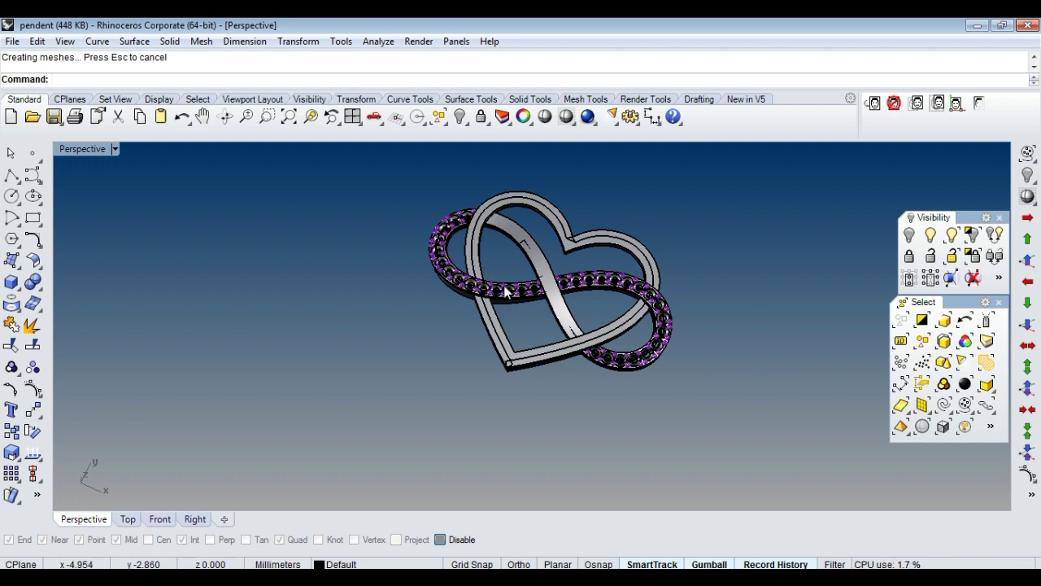
{"action": "mouse_move", "coordinate": [509, 294]}
{"action": "right_mouse_down"}
{"action": "mouse_move", "coordinate": [587, 240]}
{"action": "mouse_move", "coordinate": [620, 236]}
{"action": "mouse_move", "coordinate": [522, 269]}
{"action": "right_mouse_up"}
{"action": "scroll", "coordinate": [521, 269], "scroll_direction": "up", "scroll_amount": 5}
{"action": "mouse_move", "coordinate": [502, 371]}
{"action": "right_mouse_down"}
{"action": "mouse_move", "coordinate": [467, 384]}
{"action": "mouse_move", "coordinate": [660, 324]}
{"action": "right_mouse_up"}
{"action": "scroll", "coordinate": [467, 384], "scroll_direction": "down", "scroll_amount": 5}
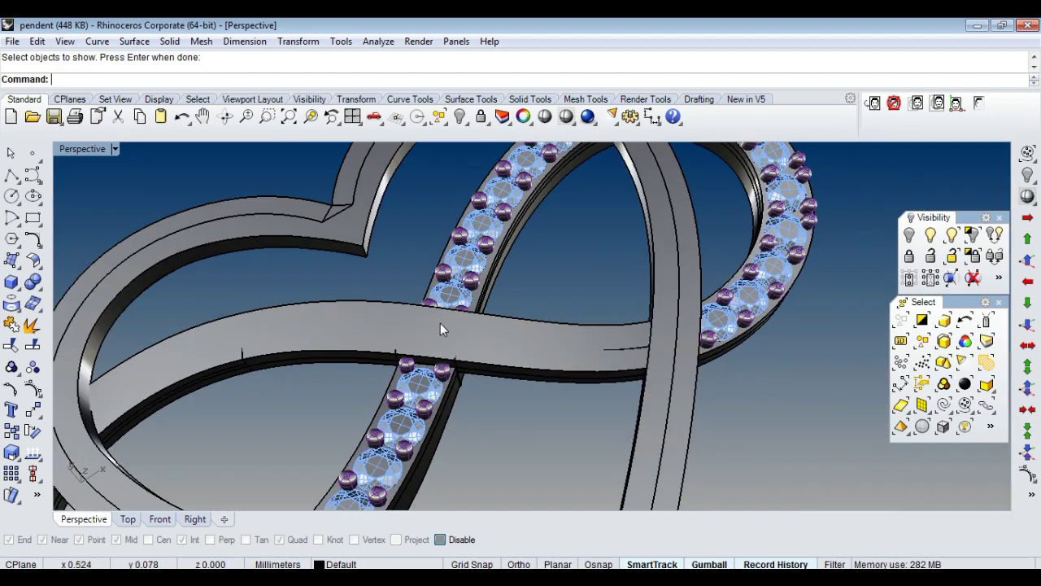
{"action": "scroll", "coordinate": [440, 328], "scroll_direction": "down", "scroll_amount": 5}
Bring back the hidden objects, then copy the entire pendant and deselect it.
{"action": "right_click", "coordinate": [622, 342]}
{"action": "key", "text": "ctrl+a"}
{"action": "key", "text": "ctrl+c"}
{"action": "left_click", "coordinate": [561, 439]}
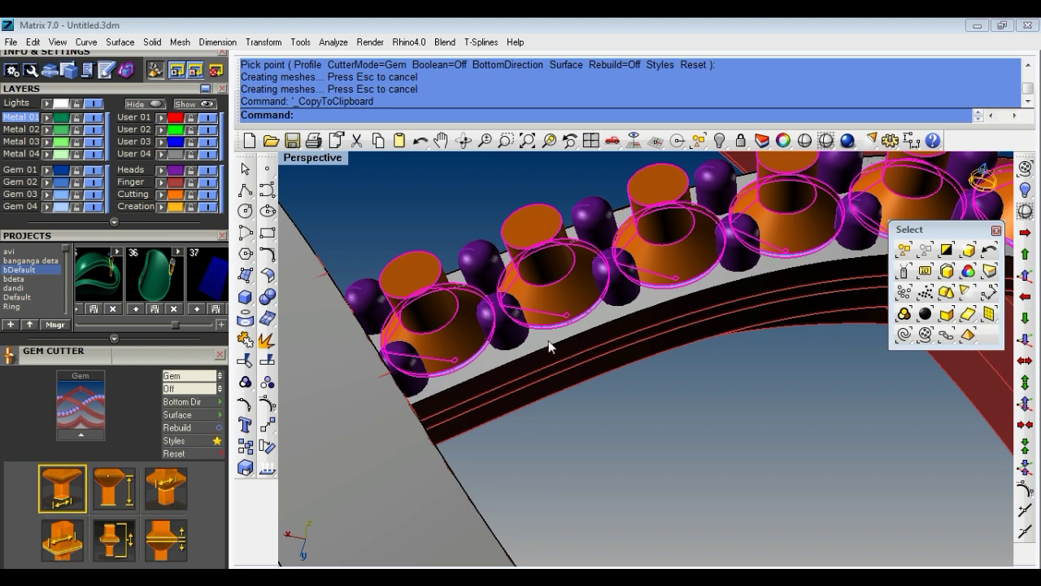
Delete the old ring and gems in Matrix and paste in the finished pendant.
{"action": "scroll", "coordinate": [549, 346], "scroll_direction": "down", "scroll_amount": 3}
{"action": "scroll", "coordinate": [549, 347], "scroll_direction": "down", "scroll_amount": 3}
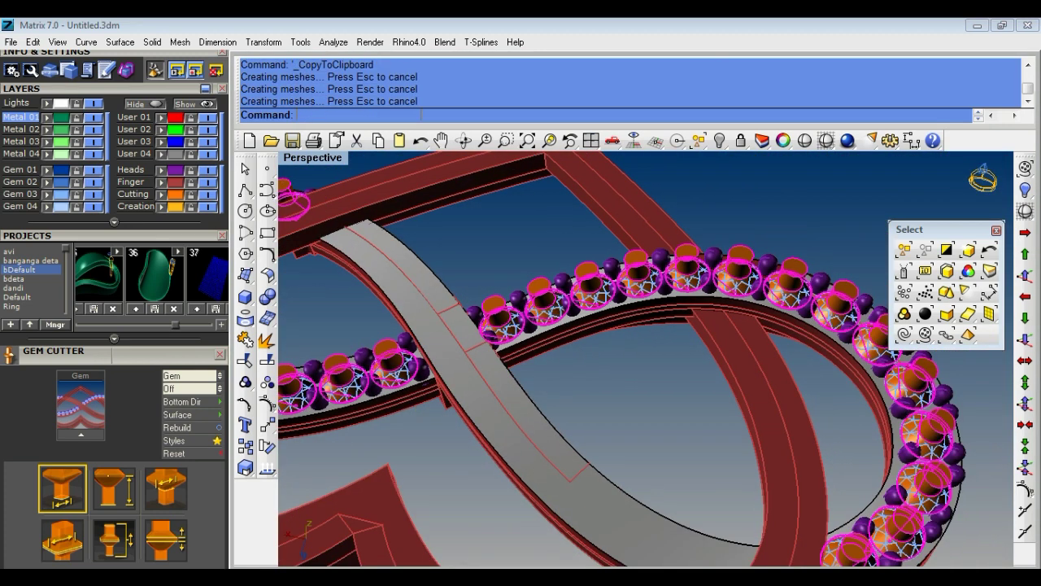
{"action": "scroll", "coordinate": [549, 346], "scroll_direction": "down", "scroll_amount": 3}
{"action": "key", "text": "ctrl+a"}
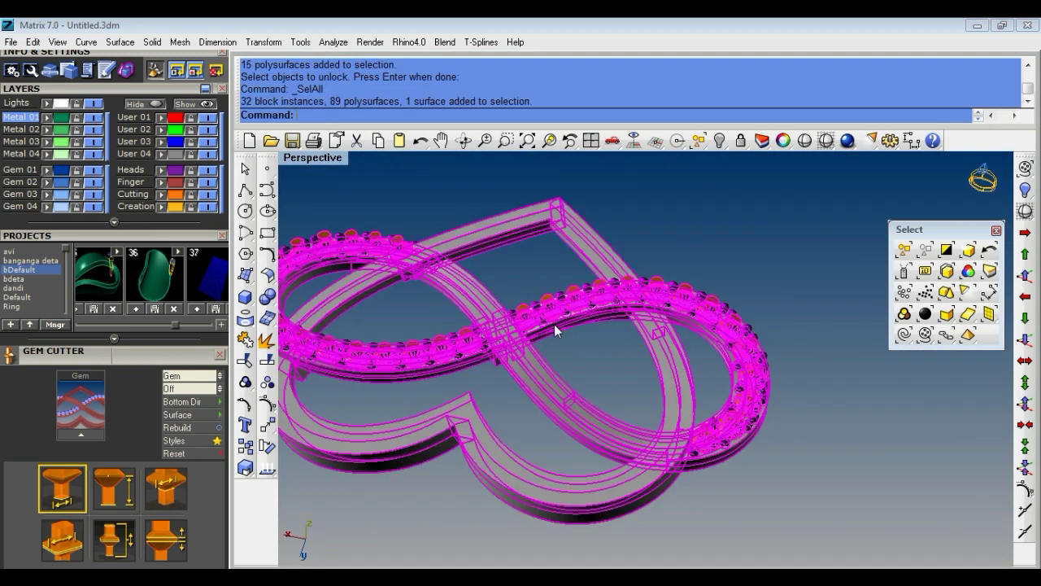
{"action": "key", "text": "Delete"}
{"action": "key", "text": "ctrl+v"}
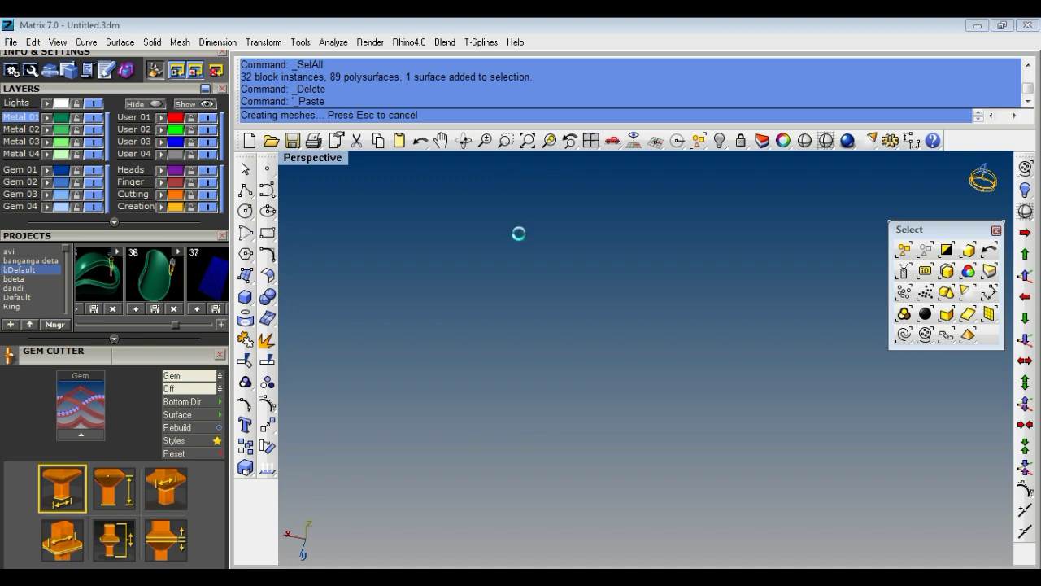
{"action": "left_click", "coordinate": [939, 395]}
Select the metal by inverting the gem selection and show the pendant rendered in gold.
{"action": "left_click", "coordinate": [904, 249]}
{"action": "left_click", "coordinate": [915, 259]}
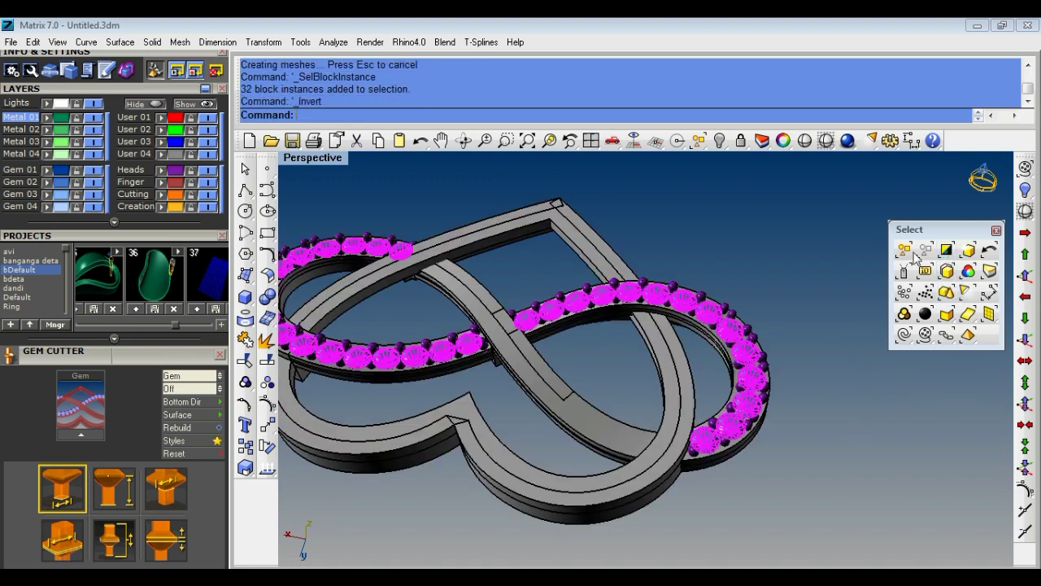
{"action": "scroll", "coordinate": [149, 243], "scroll_direction": "up", "scroll_amount": 1}
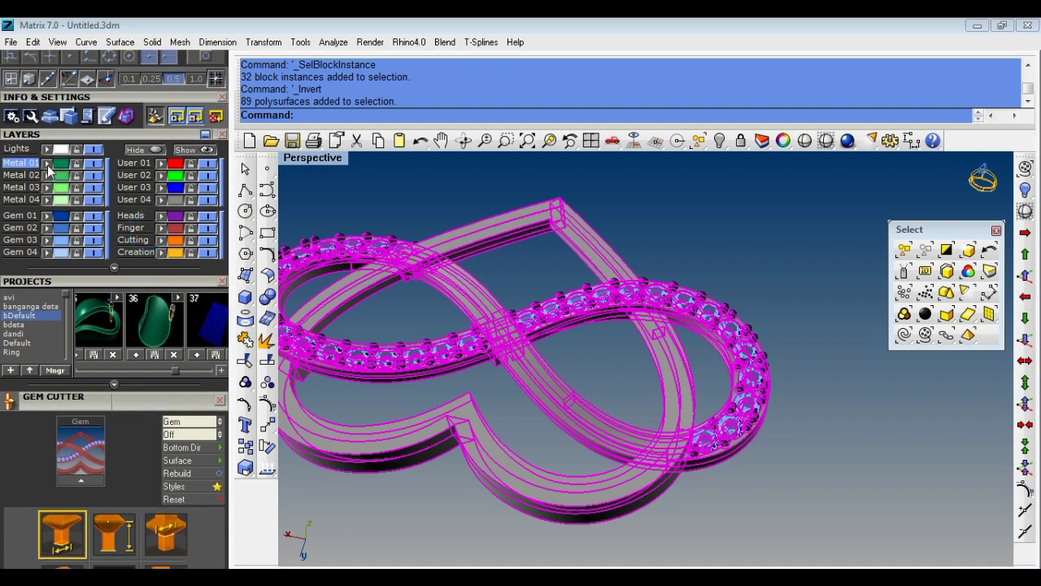
{"action": "scroll", "coordinate": [137, 137], "scroll_direction": "up", "scroll_amount": 2}
{"action": "left_click", "coordinate": [166, 104]}
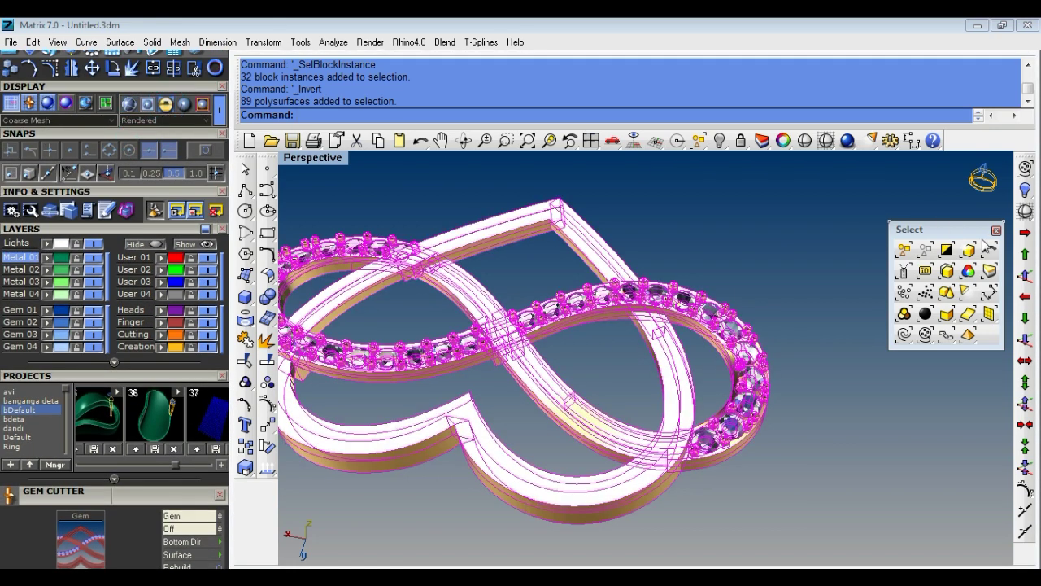
{"action": "left_click", "coordinate": [998, 233]}
{"action": "left_click", "coordinate": [898, 334]}
{"action": "scroll", "coordinate": [508, 394], "scroll_direction": "down", "scroll_amount": 3}
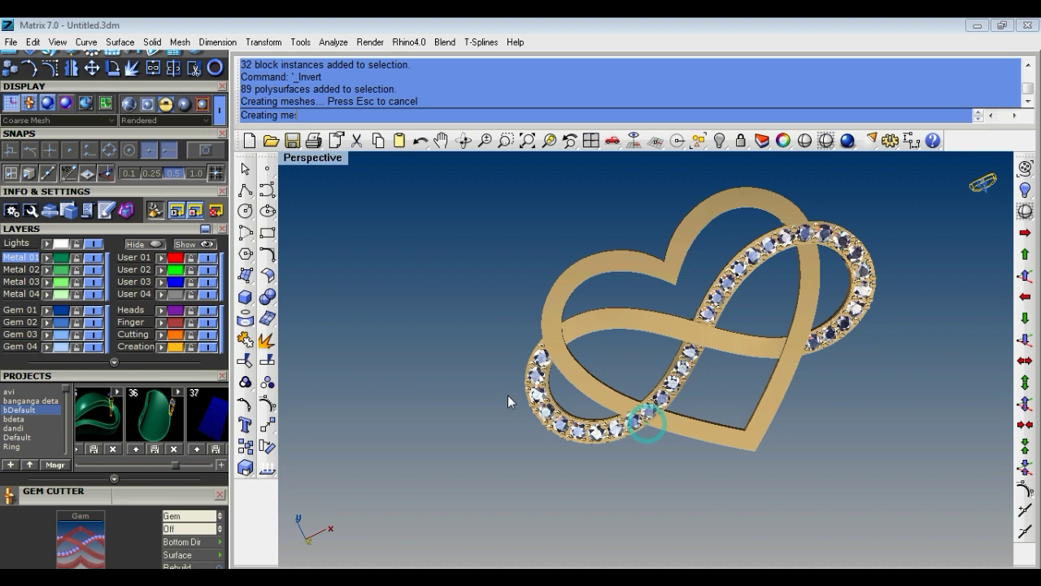
{"action": "right_click_drag", "start_coordinate": [508, 395], "coordinate": [592, 388]}
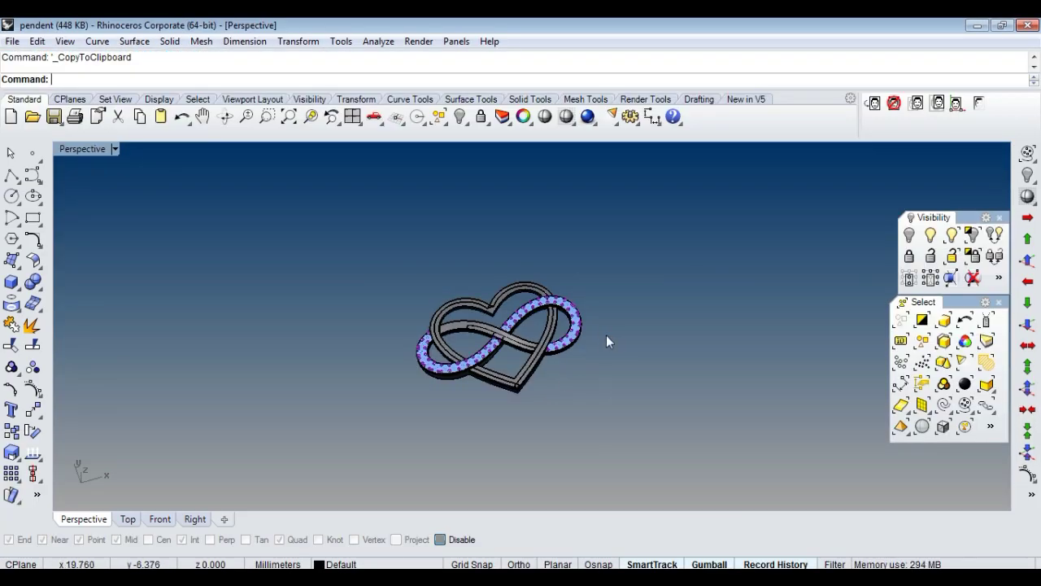
Switch to a single wireframe top view and bring in the reference necklace photo.
{"action": "key", "text": "ctrl+F1"}
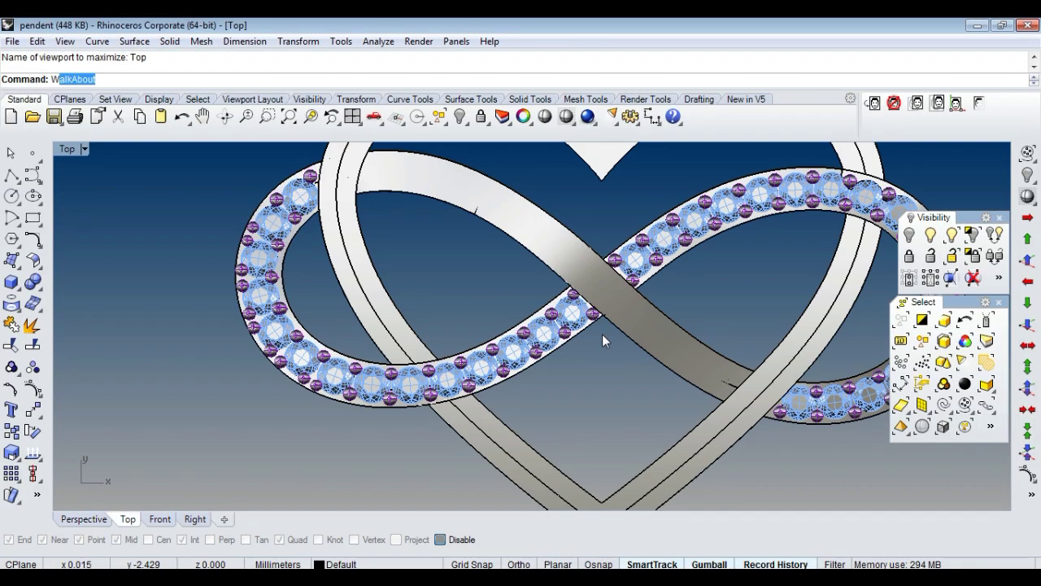
{"action": "left_click", "coordinate": [924, 104]}
{"action": "left_click", "coordinate": [979, 102]}
{"action": "scroll", "coordinate": [291, 242], "scroll_direction": "down", "scroll_amount": 3}
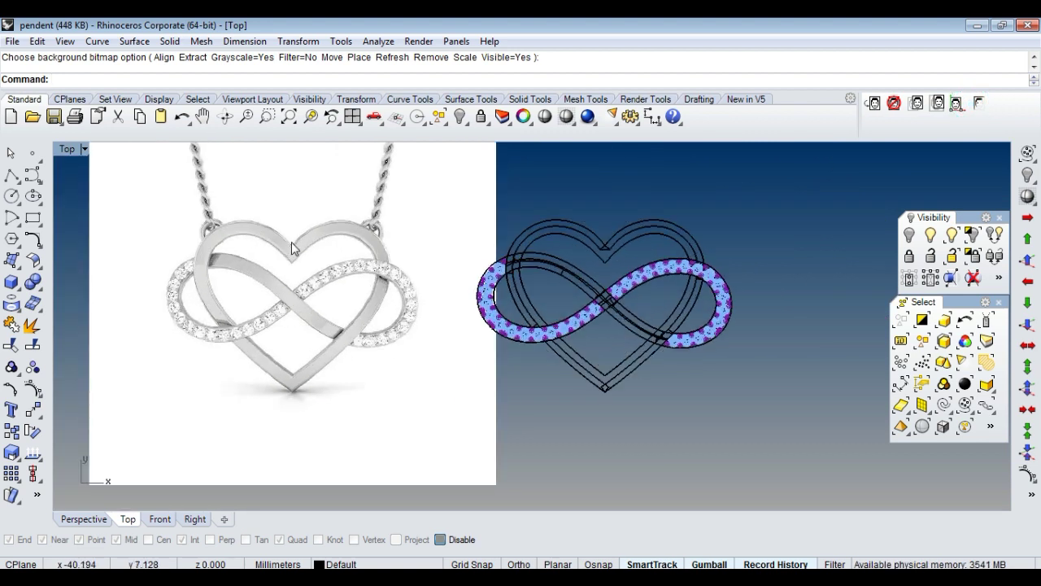
{"action": "scroll", "coordinate": [406, 302], "scroll_direction": "up", "scroll_amount": 2}
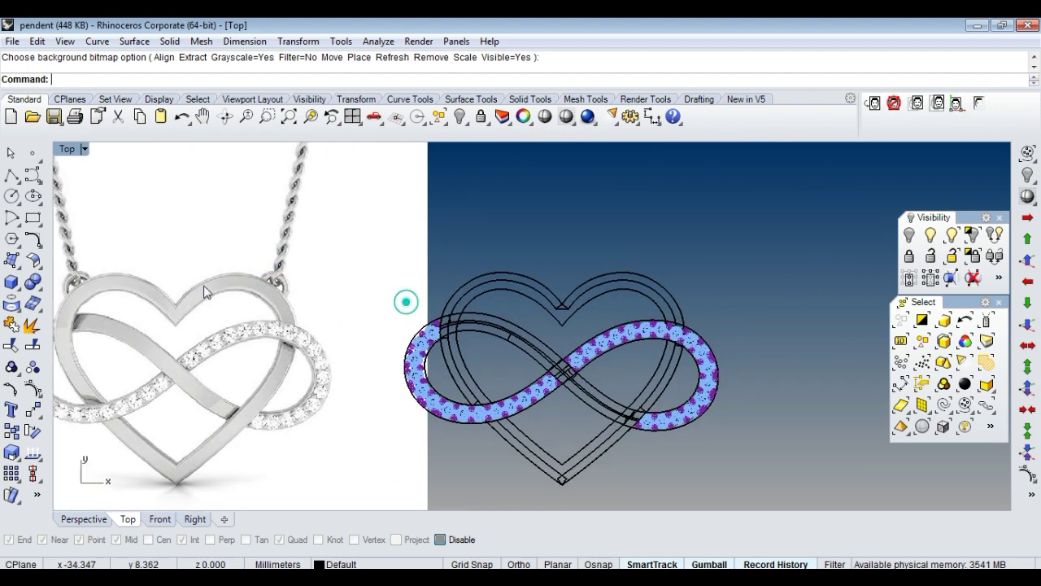
Draw a circle centred at the origin with a typed size of 0.5.
{"action": "left_click", "coordinate": [11, 196]}
{"action": "type", "text": "0"}
{"action": "key", "text": "Return"}
{"action": "type", "text": ".5"}
{"action": "key", "text": "Return"}
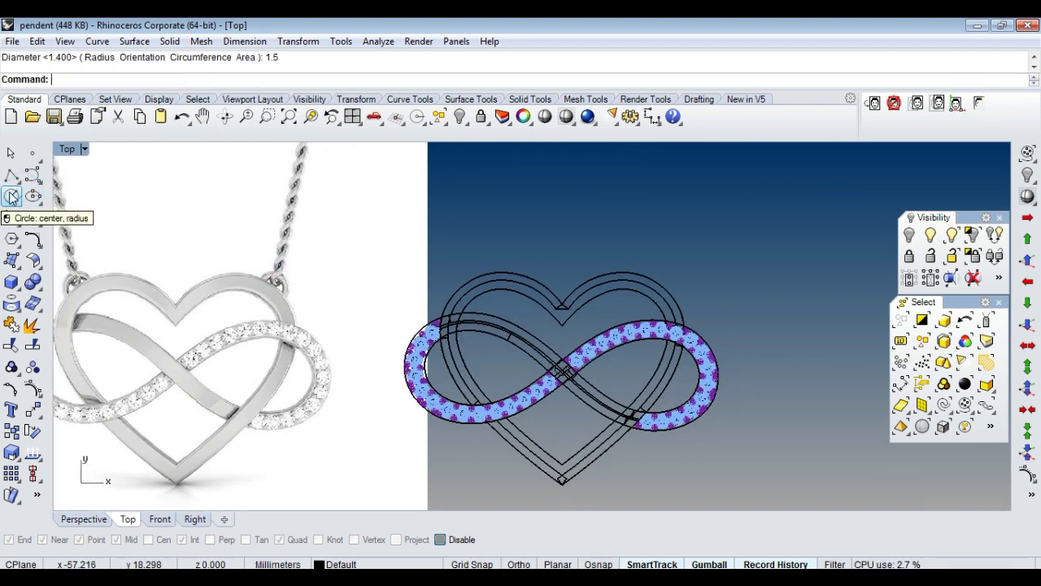
Offset the circle by 0.35 and select the new offset circle.
{"action": "scroll", "coordinate": [549, 373], "scroll_direction": "up", "scroll_amount": 2}
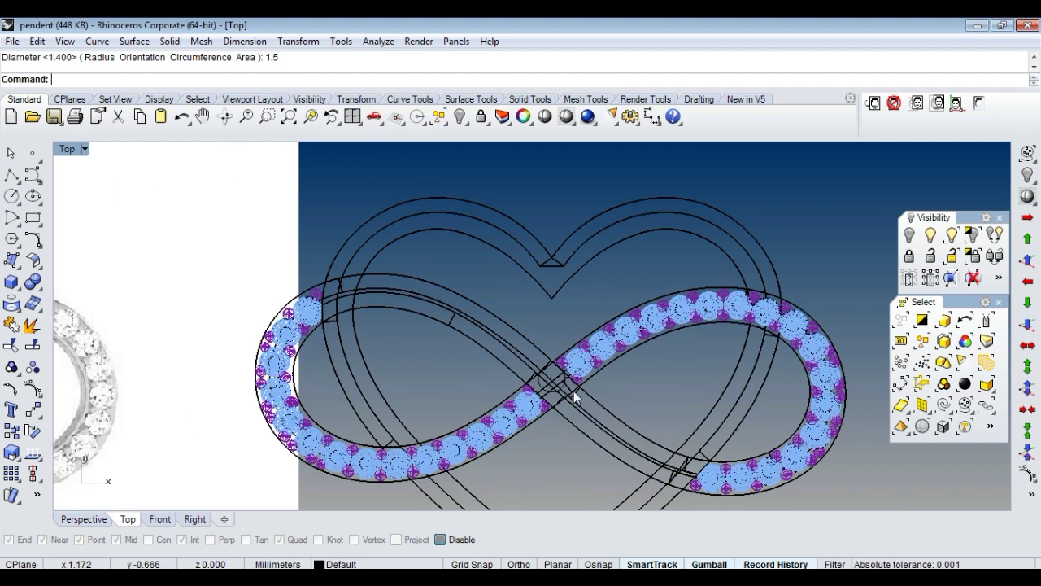
{"action": "scroll", "coordinate": [549, 373], "scroll_direction": "up", "scroll_amount": 1}
{"action": "scroll", "coordinate": [549, 373], "scroll_direction": "up", "scroll_amount": 1}
{"action": "left_click", "coordinate": [543, 397]}
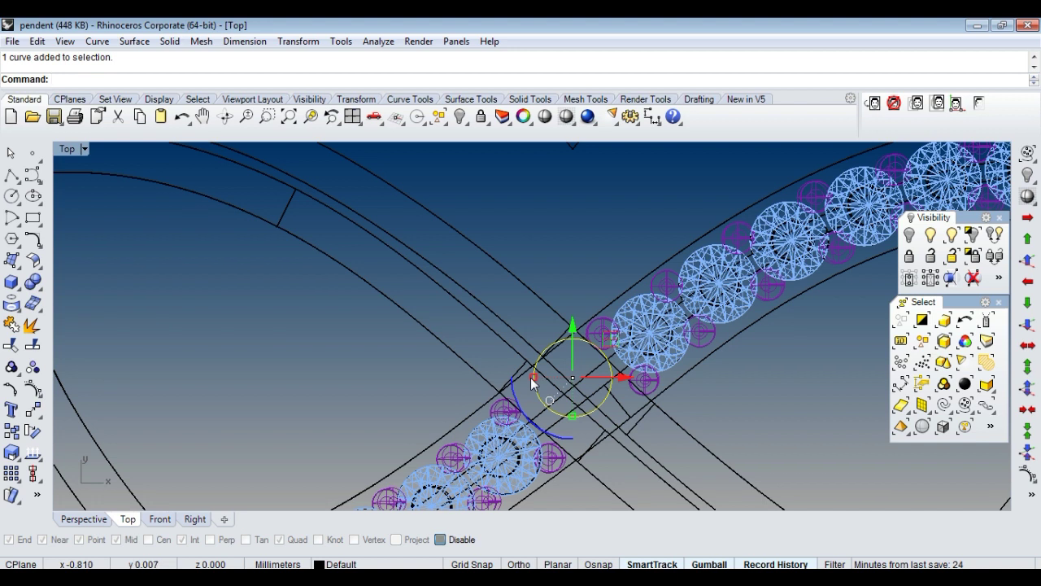
{"action": "scroll", "coordinate": [533, 382], "scroll_direction": "up", "scroll_amount": 1}
{"action": "type", "text": "offset"}
{"action": "key", "text": "Return"}
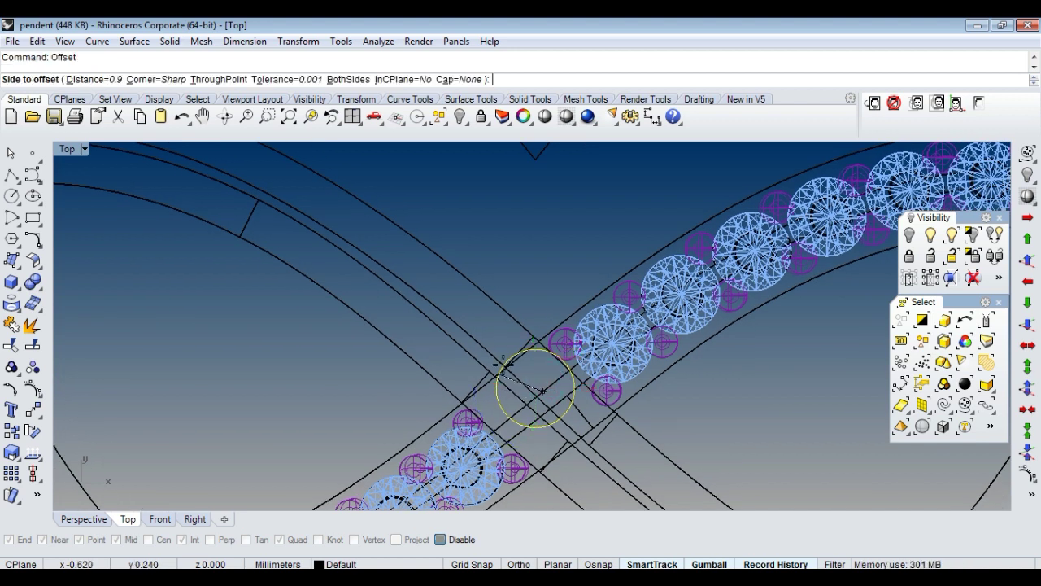
{"action": "scroll", "coordinate": [517, 298], "scroll_direction": "up", "scroll_amount": 1}
{"action": "type", "text": ".35"}
{"action": "key", "text": "Return"}
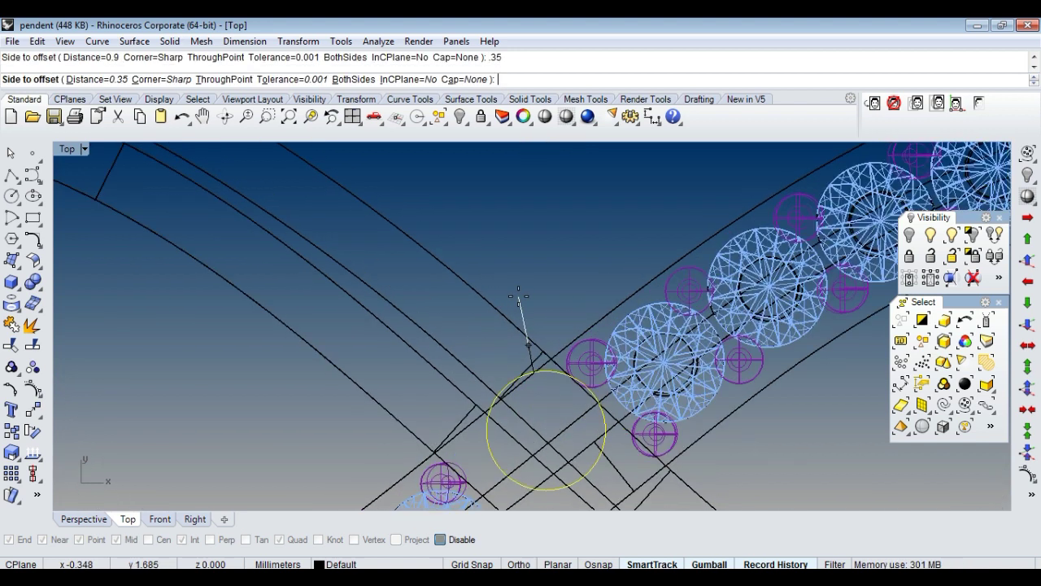
{"action": "left_click", "coordinate": [518, 298]}
{"action": "scroll", "coordinate": [552, 346], "scroll_direction": "up", "scroll_amount": 1}
{"action": "left_click", "coordinate": [561, 347]}
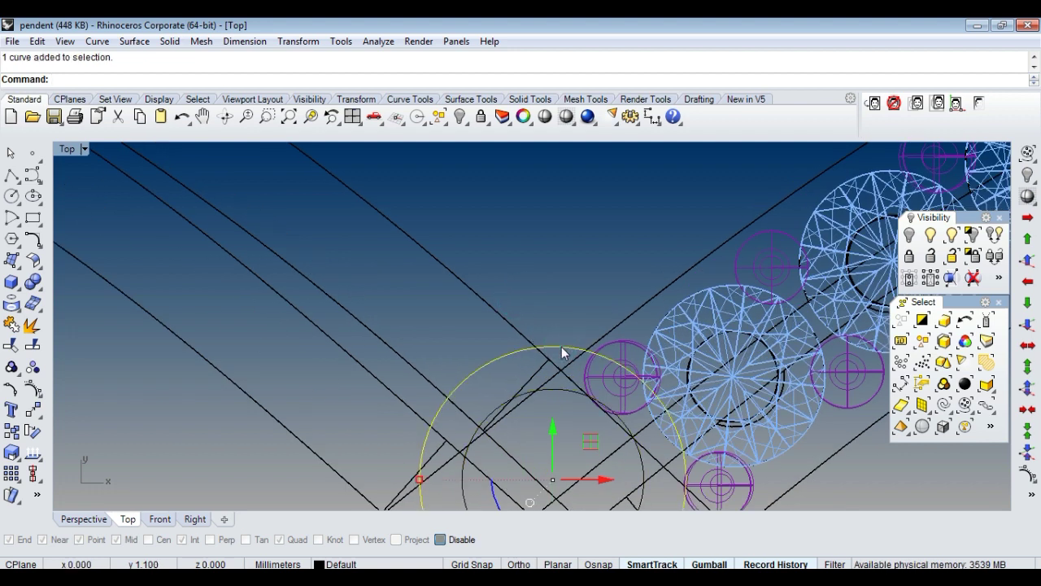
Pipe the offset circle into a closed ring with radius 0.3.
{"action": "type", "text": "pipe"}
{"action": "key", "text": "Return"}
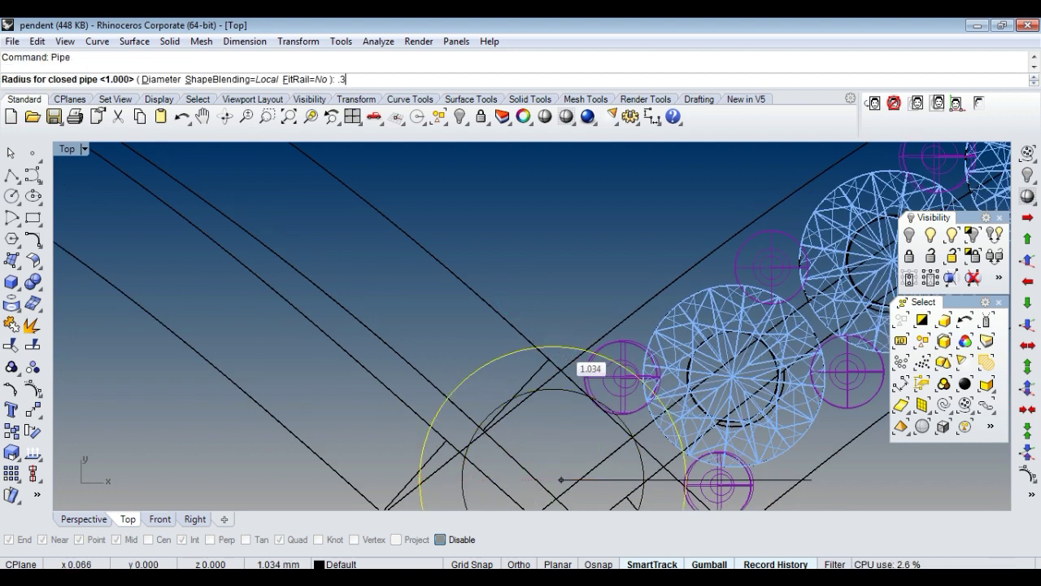
{"action": "key", "text": "Return"}
{"action": "scroll", "coordinate": [543, 366], "scroll_direction": "down", "scroll_amount": 2}
{"action": "scroll", "coordinate": [539, 364], "scroll_direction": "down", "scroll_amount": 1}
{"action": "key", "text": "Return"}
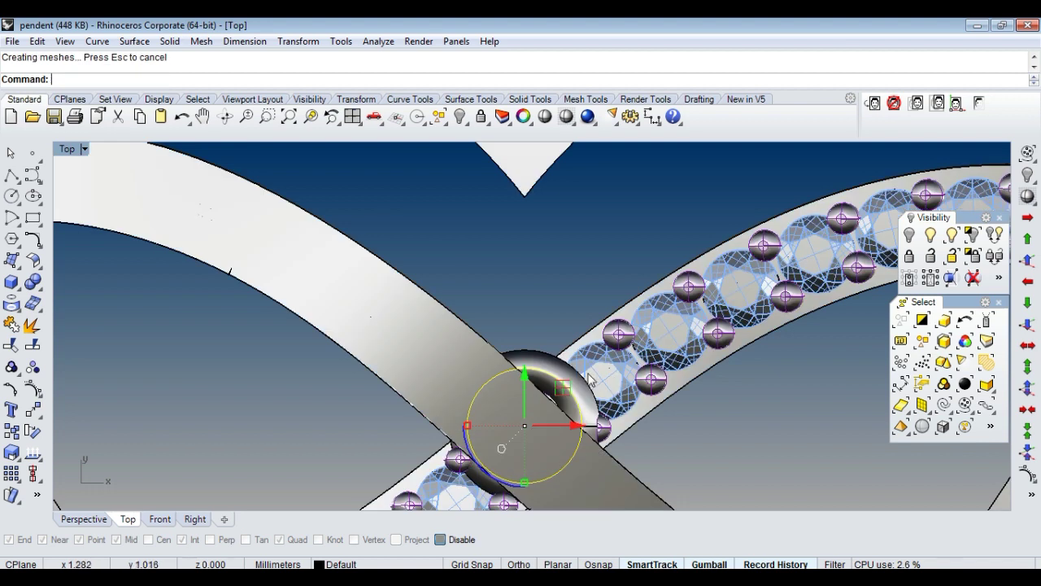
{"action": "scroll", "coordinate": [535, 362], "scroll_direction": "down", "scroll_amount": 1}
Delete the two leftover construction curves.
{"action": "scroll", "coordinate": [533, 360], "scroll_direction": "down", "scroll_amount": 1}
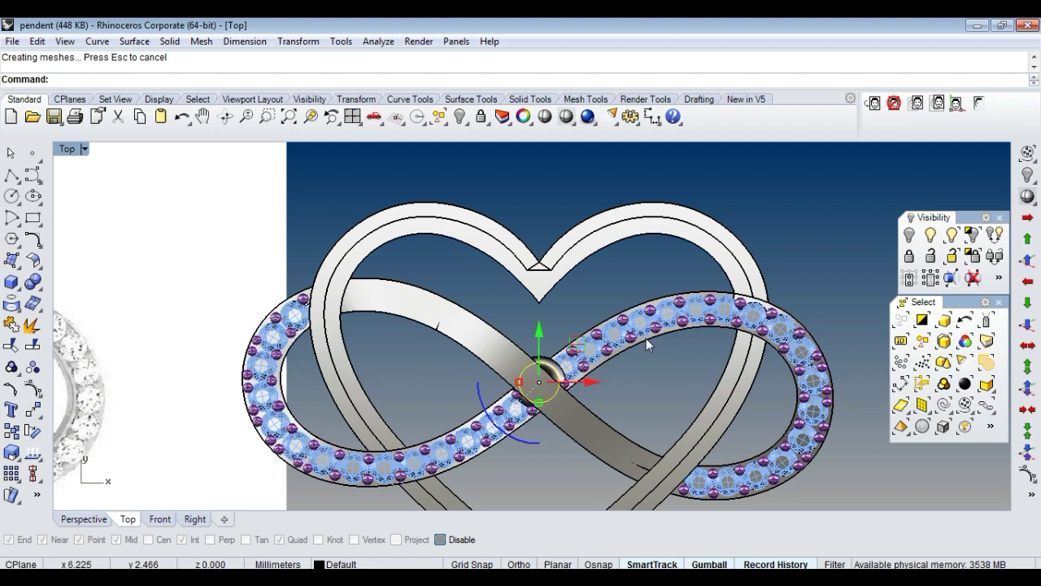
{"action": "scroll", "coordinate": [647, 336], "scroll_direction": "down", "scroll_amount": 3}
{"action": "left_click", "coordinate": [943, 405]}
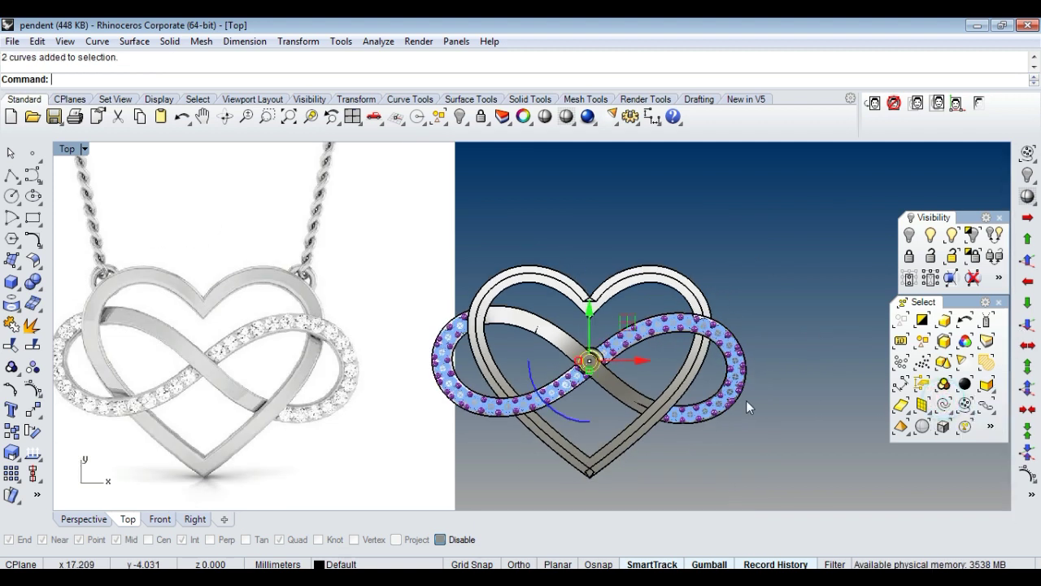
{"action": "scroll", "coordinate": [737, 386], "scroll_direction": "down", "scroll_amount": 2}
{"action": "key", "text": "Delete"}
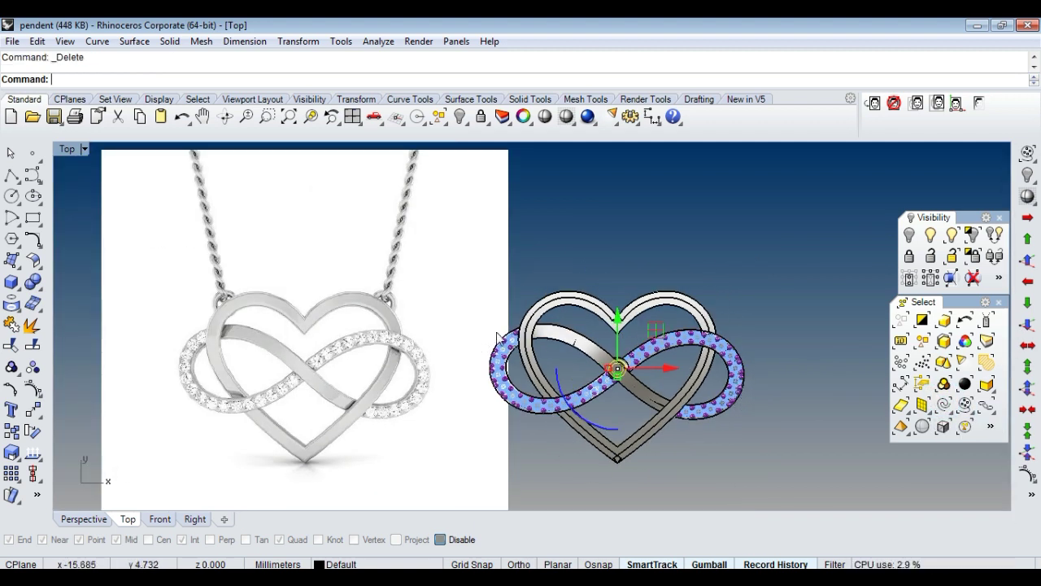
Move the pipe ring from the origin onto the heart's right top lobe.
{"action": "scroll", "coordinate": [580, 366], "scroll_direction": "up", "scroll_amount": 3}
{"action": "scroll", "coordinate": [580, 362], "scroll_direction": "up", "scroll_amount": 2}
{"action": "left_click", "coordinate": [580, 359]}
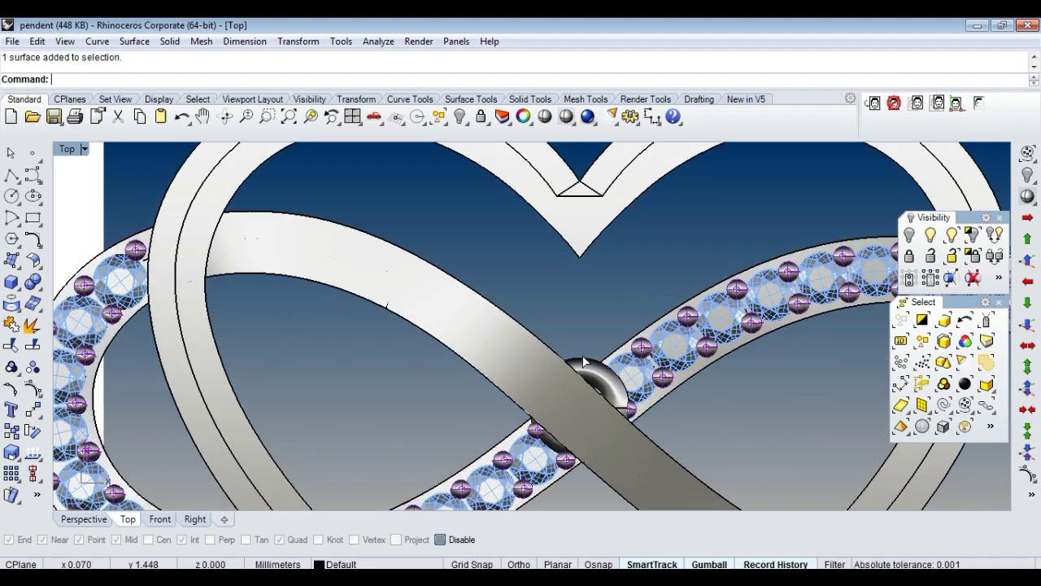
{"action": "scroll", "coordinate": [568, 329], "scroll_direction": "down", "scroll_amount": 1}
{"action": "key", "text": "Return"}
{"action": "type", "text": "0"}
{"action": "key", "text": "Return"}
{"action": "scroll", "coordinate": [515, 325], "scroll_direction": "down", "scroll_amount": 2}
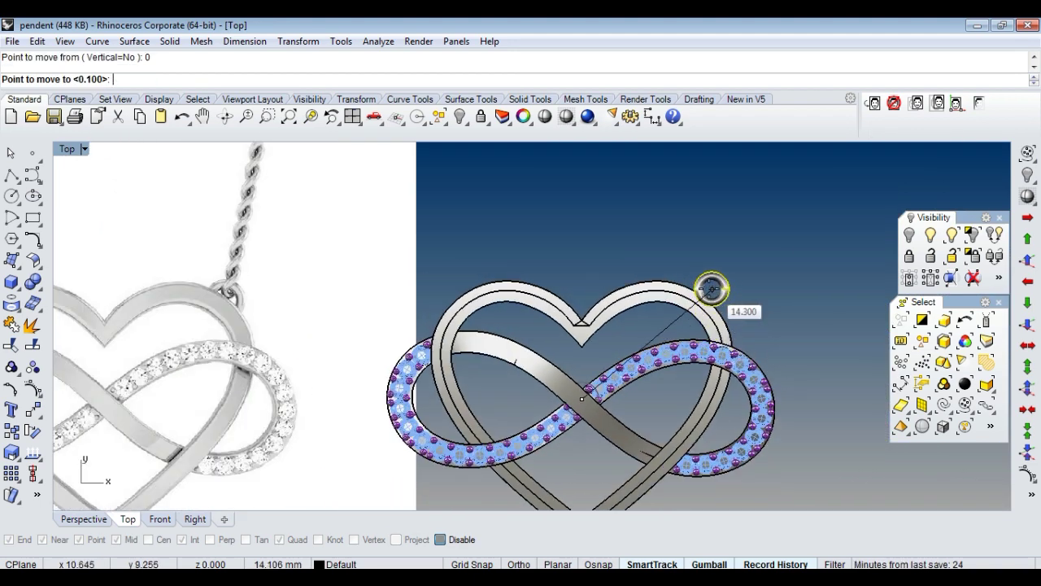
{"action": "left_click", "coordinate": [705, 289]}
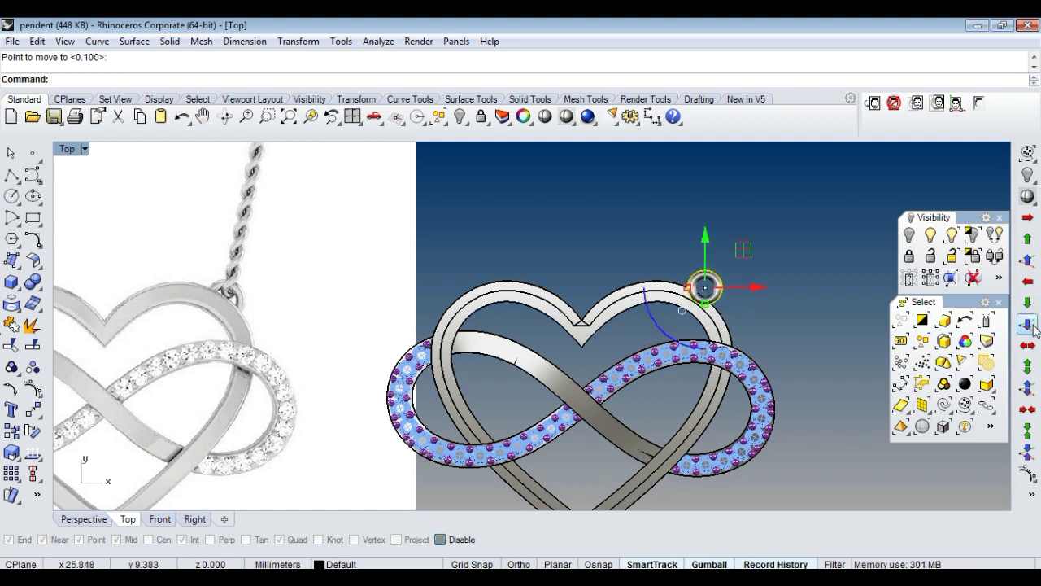
{"action": "scroll", "coordinate": [739, 303], "scroll_direction": "down", "scroll_amount": 2}
{"action": "key", "text": "Return"}
{"action": "key", "text": "Escape"}
Mirror a copy of the bail ring across the origin onto the left top lobe.
{"action": "left_click", "coordinate": [780, 306]}
{"action": "scroll", "coordinate": [772, 307], "scroll_direction": "up", "scroll_amount": 2}
{"action": "scroll", "coordinate": [748, 305], "scroll_direction": "up", "scroll_amount": 2}
{"action": "scroll", "coordinate": [735, 302], "scroll_direction": "up", "scroll_amount": 2}
{"action": "left_click", "coordinate": [734, 302]}
{"action": "scroll", "coordinate": [735, 302], "scroll_direction": "down", "scroll_amount": 3}
{"action": "type", "text": "mirror"}
{"action": "key", "text": "Return"}
{"action": "type", "text": "0"}
{"action": "key", "text": "Return"}
{"action": "left_click", "coordinate": [660, 483]}
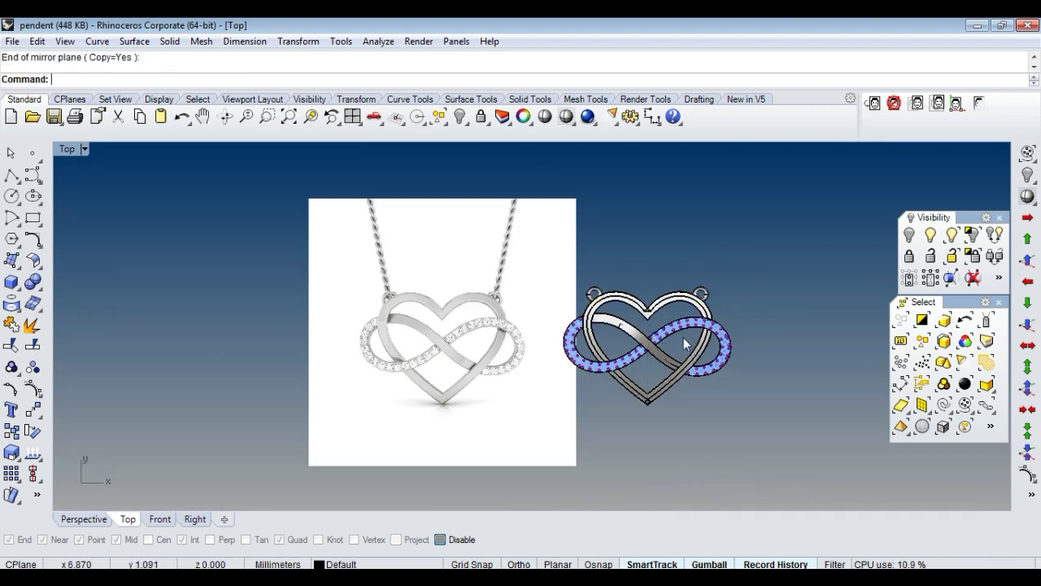
Nudge the right bail ring slightly down onto the heart.
{"action": "scroll", "coordinate": [712, 298], "scroll_direction": "up", "scroll_amount": 3}
{"action": "scroll", "coordinate": [700, 285], "scroll_direction": "up", "scroll_amount": 3}
{"action": "left_click", "coordinate": [682, 268]}
{"action": "scroll", "coordinate": [682, 268], "scroll_direction": "up", "scroll_amount": 2}
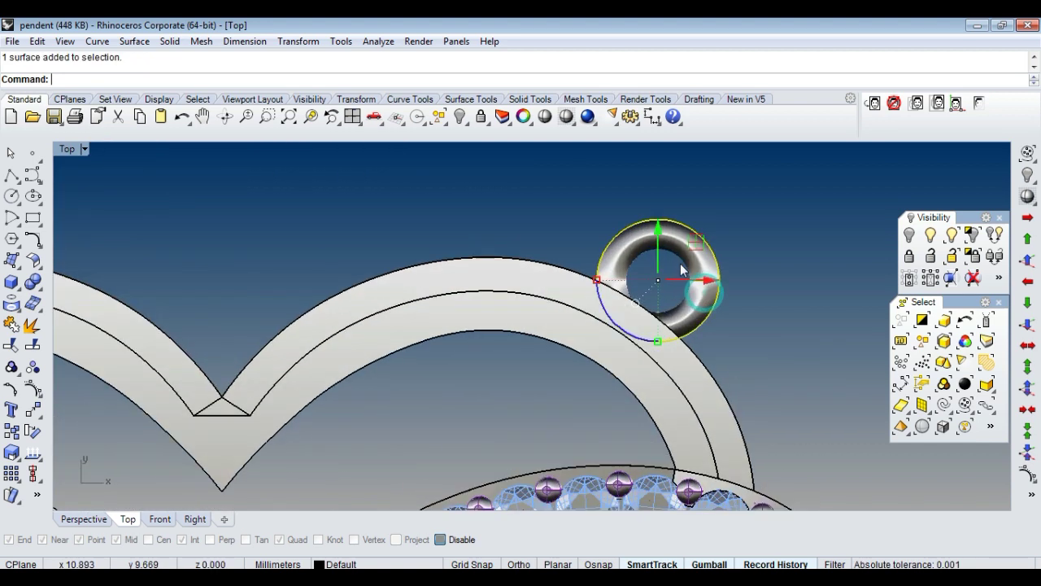
{"action": "scroll", "coordinate": [682, 269], "scroll_direction": "up", "scroll_amount": 1}
{"action": "left_click_drag", "start_coordinate": [657, 244], "coordinate": [656, 250]}
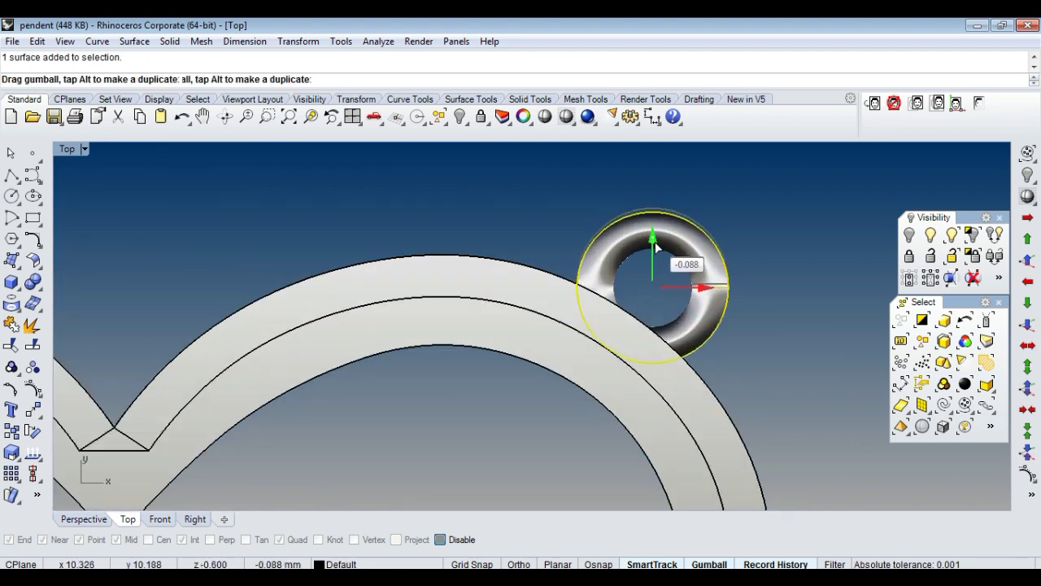
{"action": "left_click", "coordinate": [805, 184]}
{"action": "scroll", "coordinate": [642, 244], "scroll_direction": "down", "scroll_amount": 10}
{"action": "scroll", "coordinate": [607, 297], "scroll_direction": "down", "scroll_amount": 1}
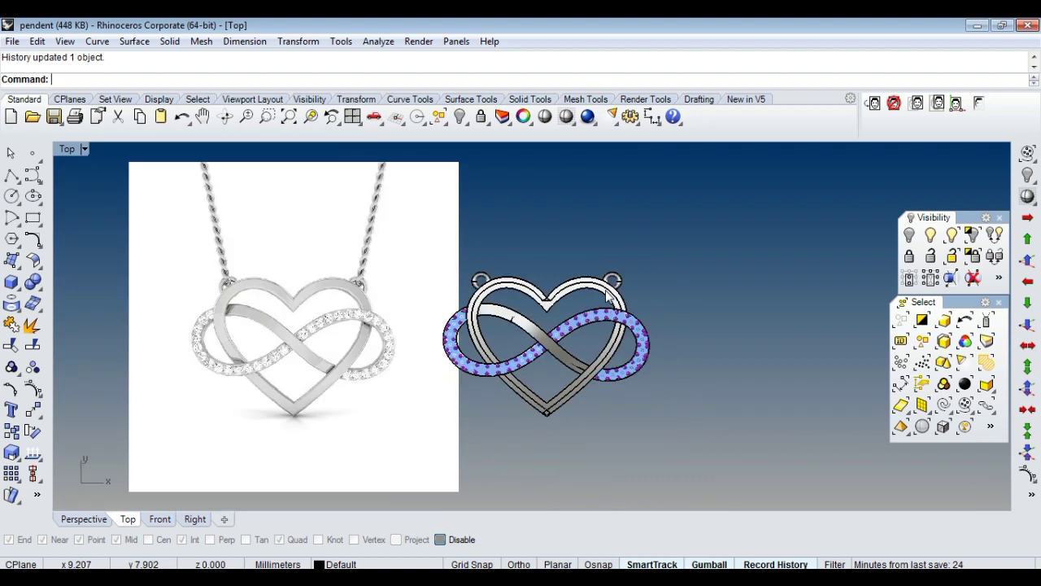
In the perspective view, centre the bail ring within the heart's thickness.
{"action": "key", "text": "ctrl+F4"}
{"action": "right_click_drag", "start_coordinate": [654, 341], "coordinate": [503, 305]}
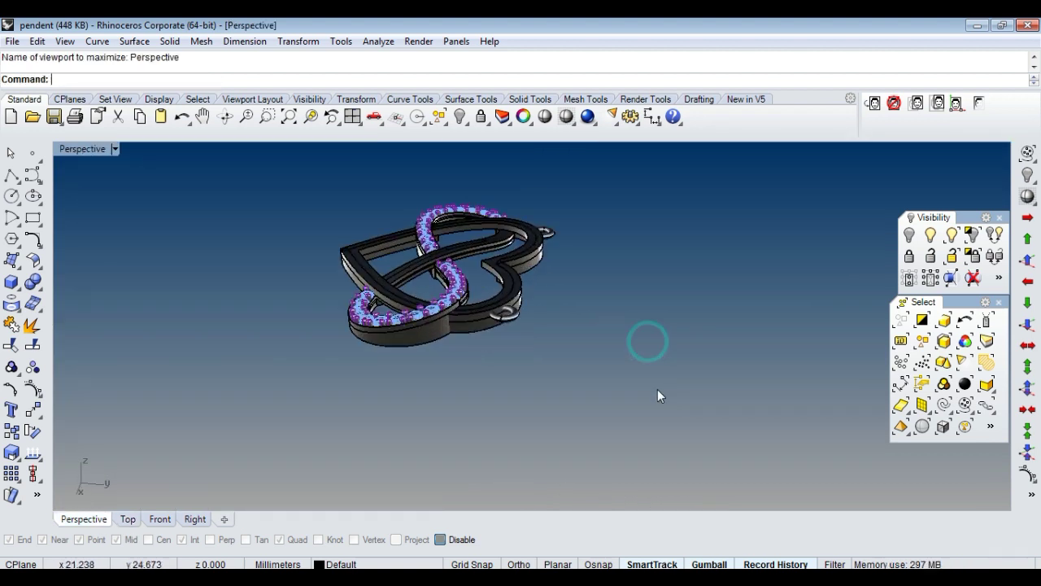
{"action": "scroll", "coordinate": [503, 305], "scroll_direction": "up", "scroll_amount": 3}
{"action": "left_click", "coordinate": [503, 305]}
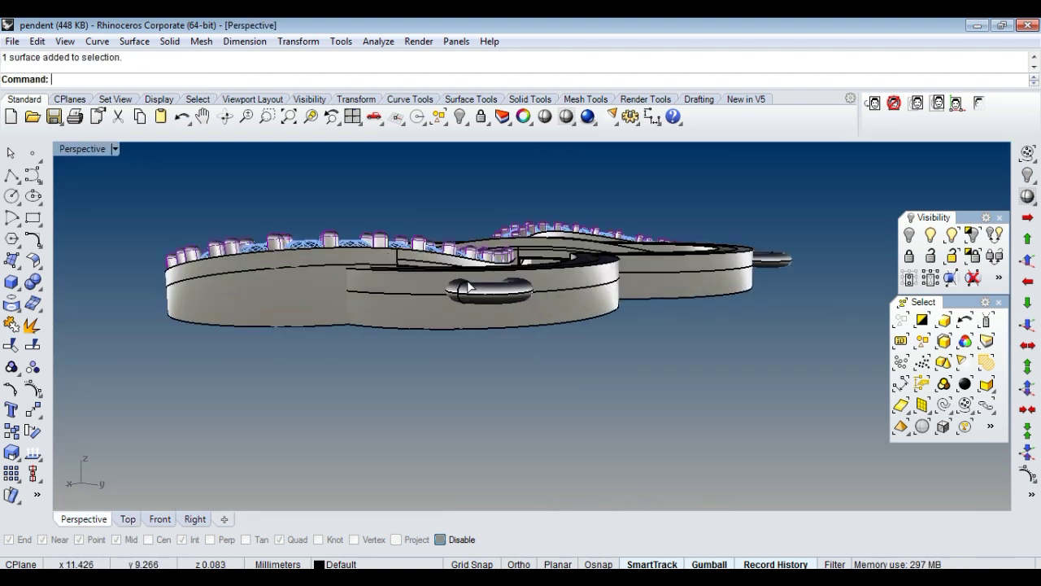
{"action": "left_click", "coordinate": [1026, 324]}
{"action": "right_click_drag", "start_coordinate": [673, 414], "coordinate": [552, 395]}
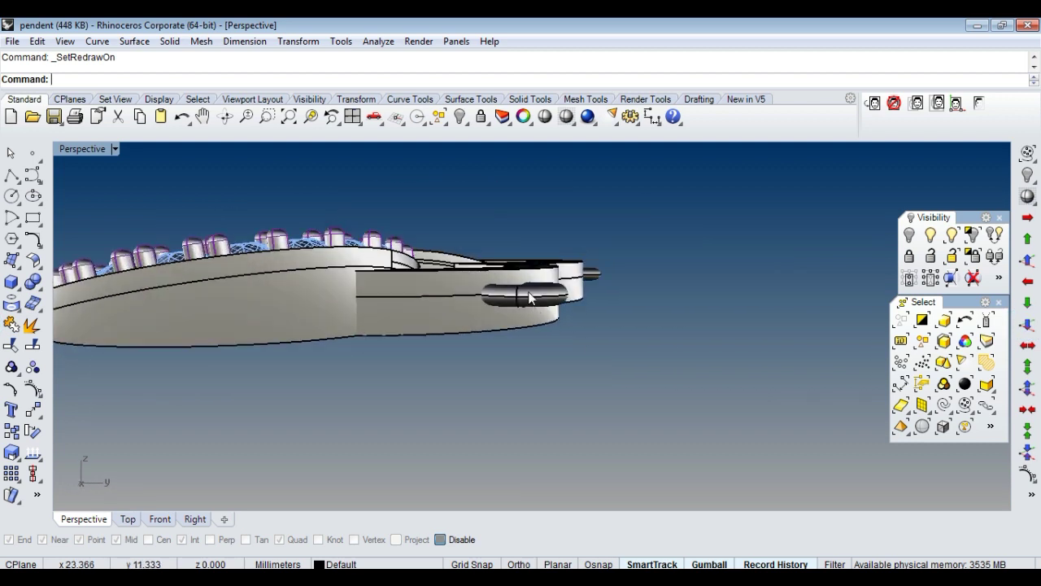
Back in the top view, select every part of the pendant and copy it.
{"action": "key", "text": "ctrl+F1"}
{"action": "scroll", "coordinate": [598, 322], "scroll_direction": "up", "scroll_amount": 3}
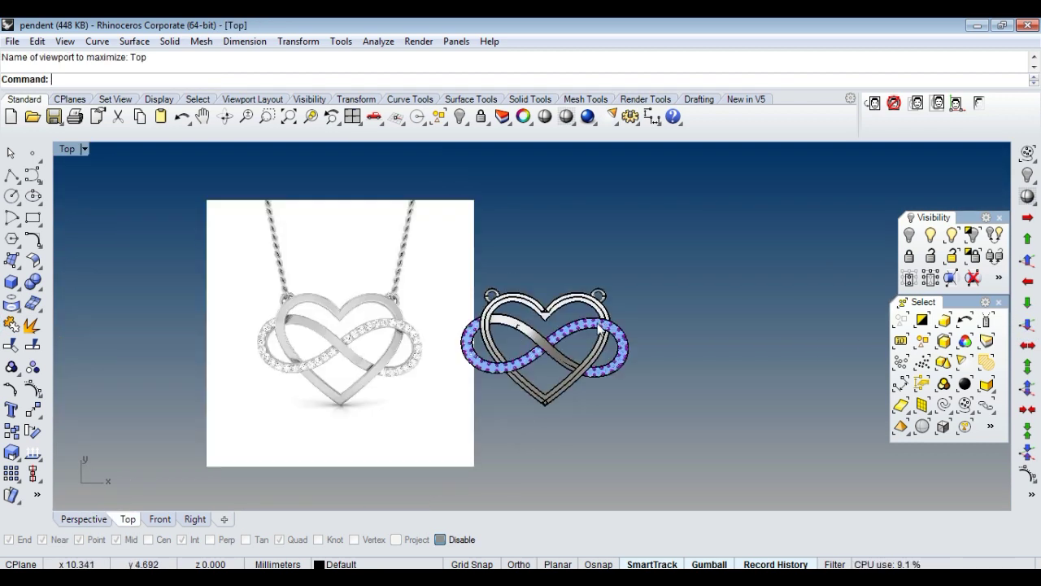
{"action": "scroll", "coordinate": [596, 327], "scroll_direction": "up", "scroll_amount": 3}
{"action": "scroll", "coordinate": [596, 330], "scroll_direction": "down", "scroll_amount": 4}
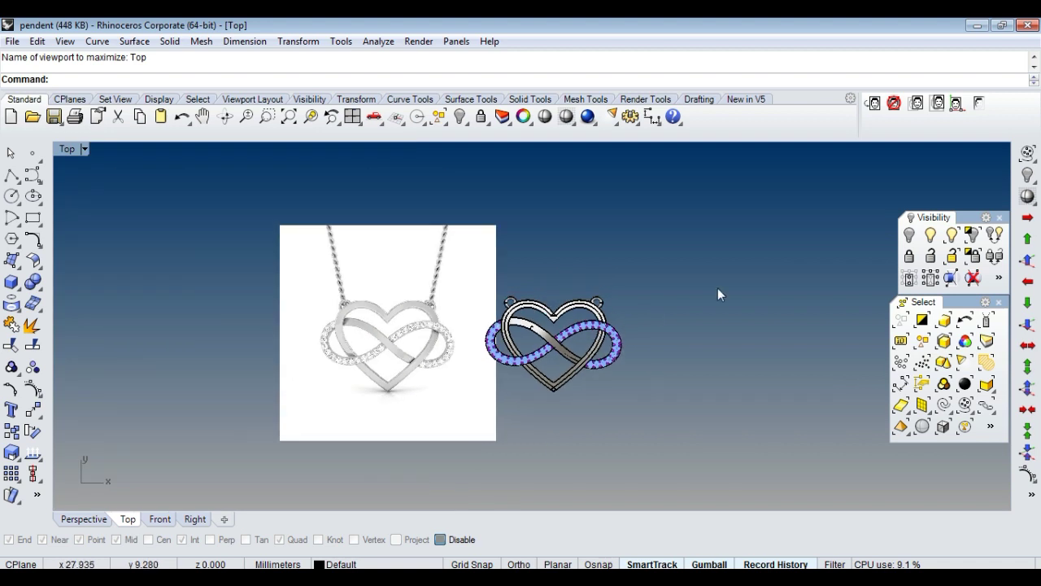
{"action": "left_click_drag", "start_coordinate": [724, 220], "coordinate": [332, 423]}
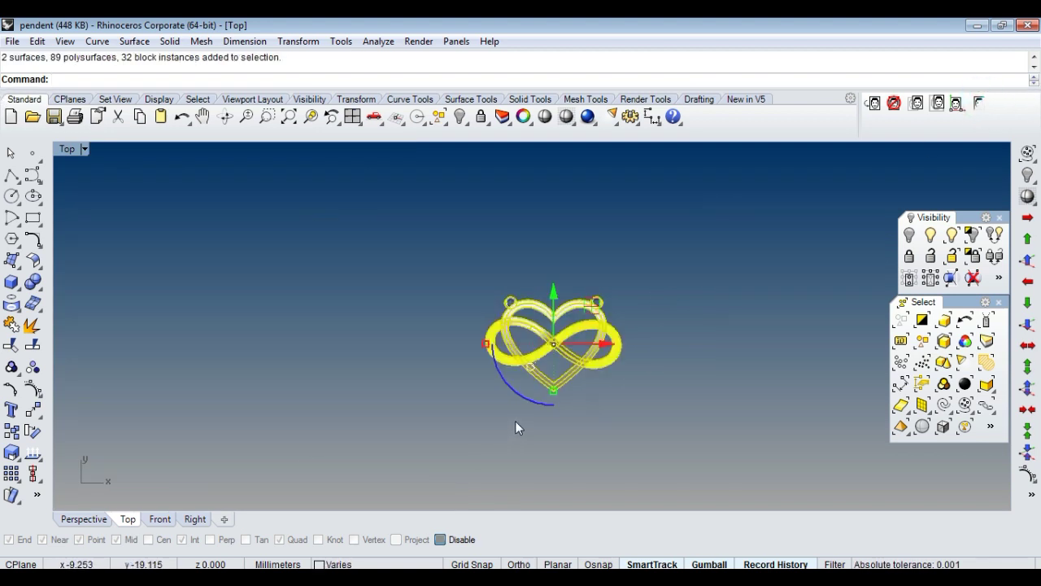
{"action": "key", "text": "ctrl+c"}
Replace everything in the Matrix scene with the pasted pendant.
{"action": "left_click", "coordinate": [506, 452]}
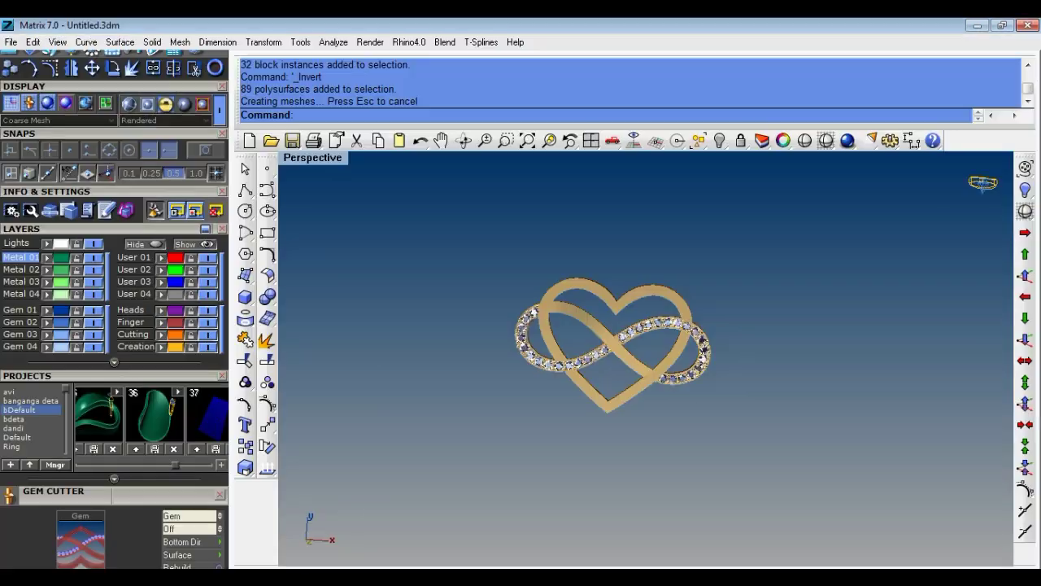
{"action": "key", "text": "ctrl+a"}
{"action": "key", "text": "Delete"}
{"action": "key", "text": "ctrl+v"}
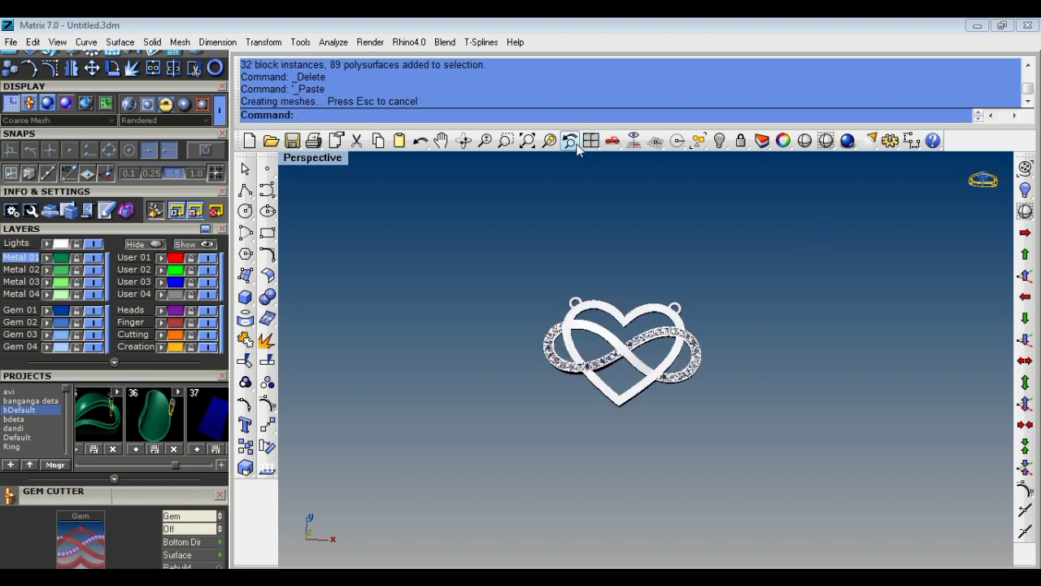
Select the metal parts by inverting a gem-instance selection and assign them Metal 01.
{"action": "left_click", "coordinate": [697, 143]}
{"action": "left_click", "coordinate": [744, 161]}
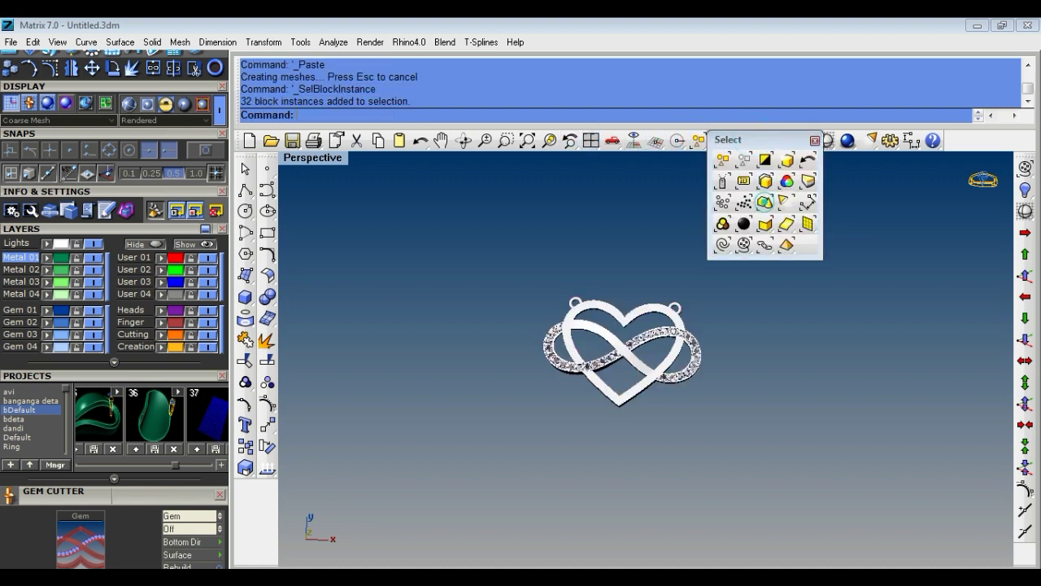
{"action": "left_click", "coordinate": [765, 162]}
{"action": "key", "text": "Escape"}
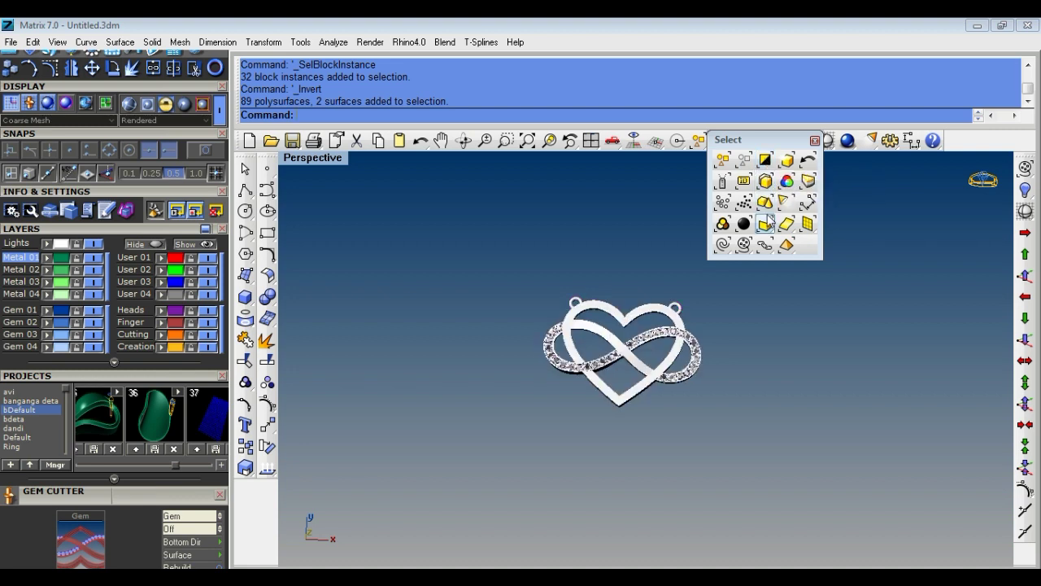
{"action": "left_click", "coordinate": [765, 161]}
{"action": "left_click", "coordinate": [765, 161]}
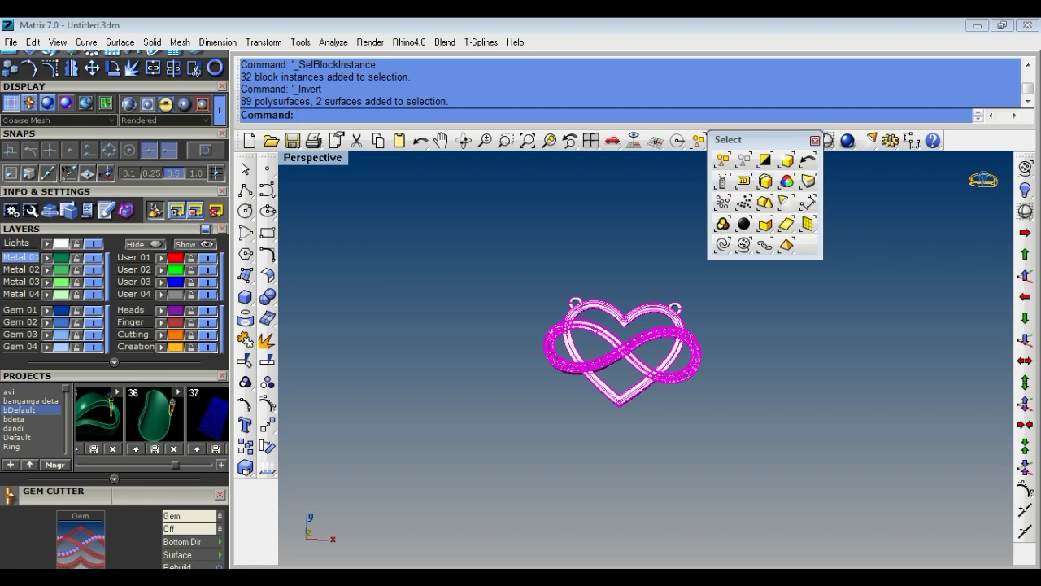
{"action": "left_click", "coordinate": [46, 258]}
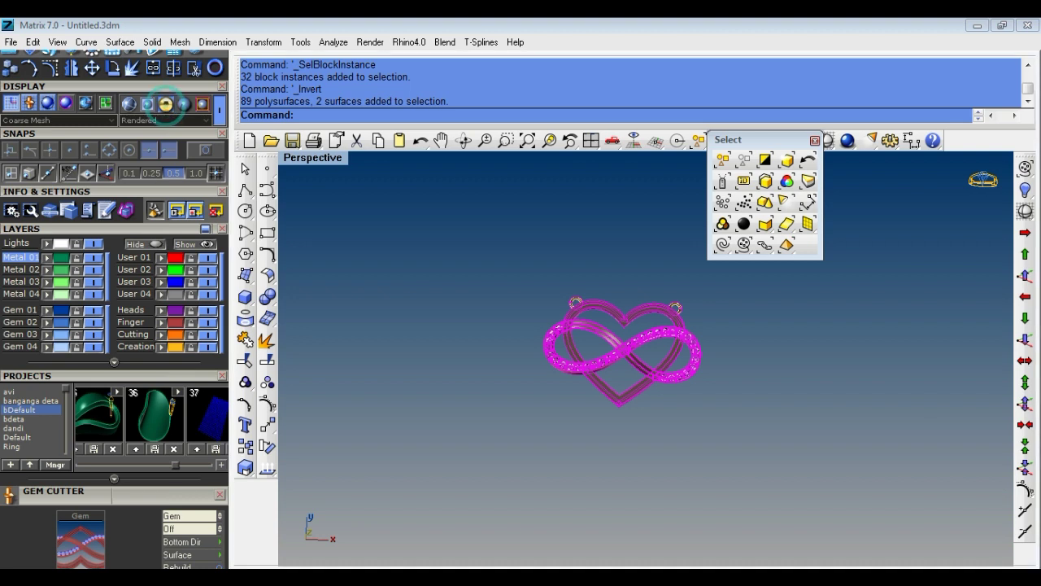
{"action": "left_click", "coordinate": [899, 394]}
{"action": "left_click", "coordinate": [816, 141]}
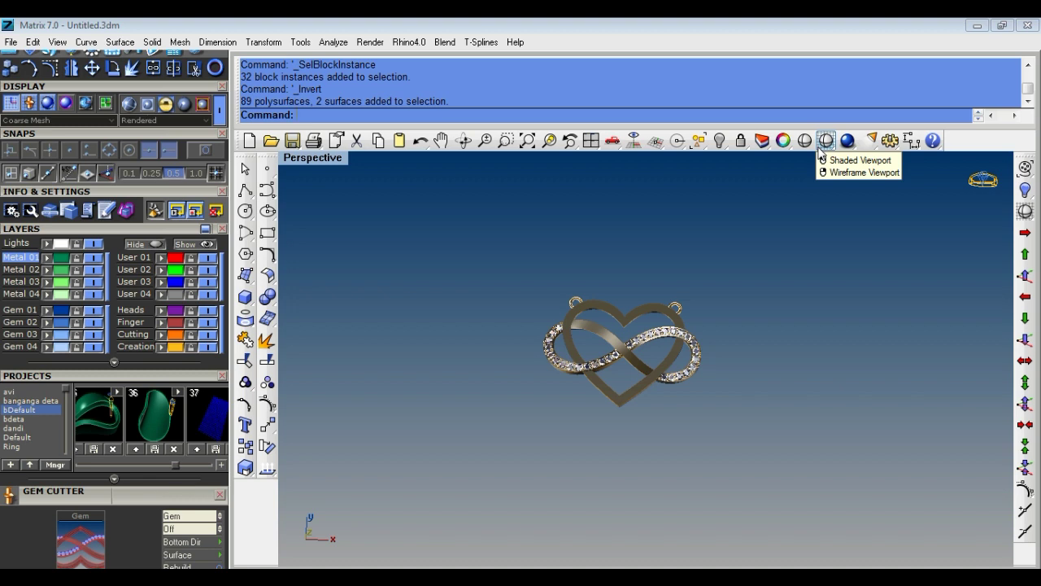
Window-zoom in on the pendant from above.
{"action": "right_click_drag", "start_coordinate": [716, 351], "coordinate": [727, 287]}
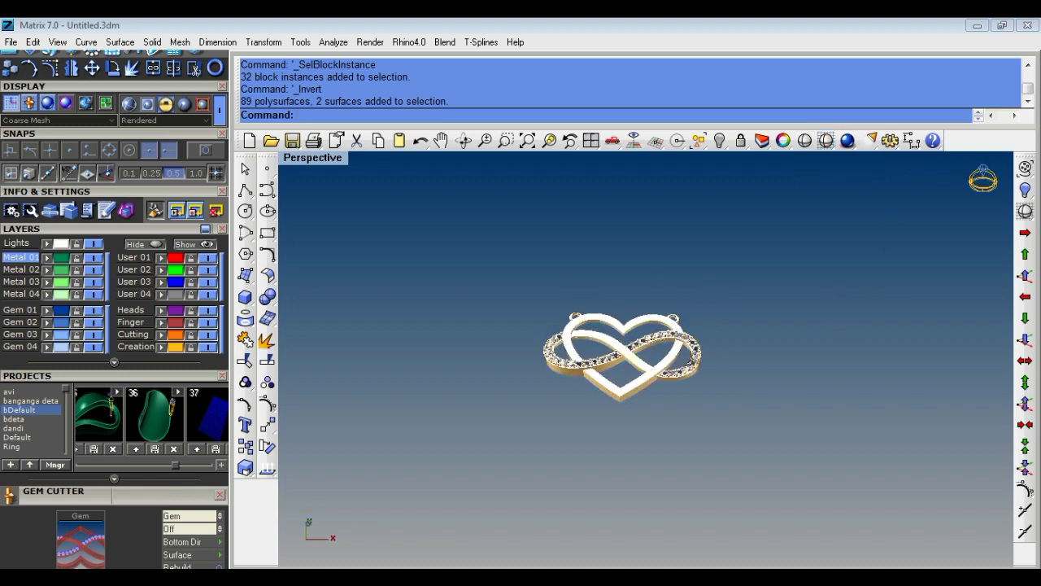
{"action": "left_click", "coordinate": [636, 272]}
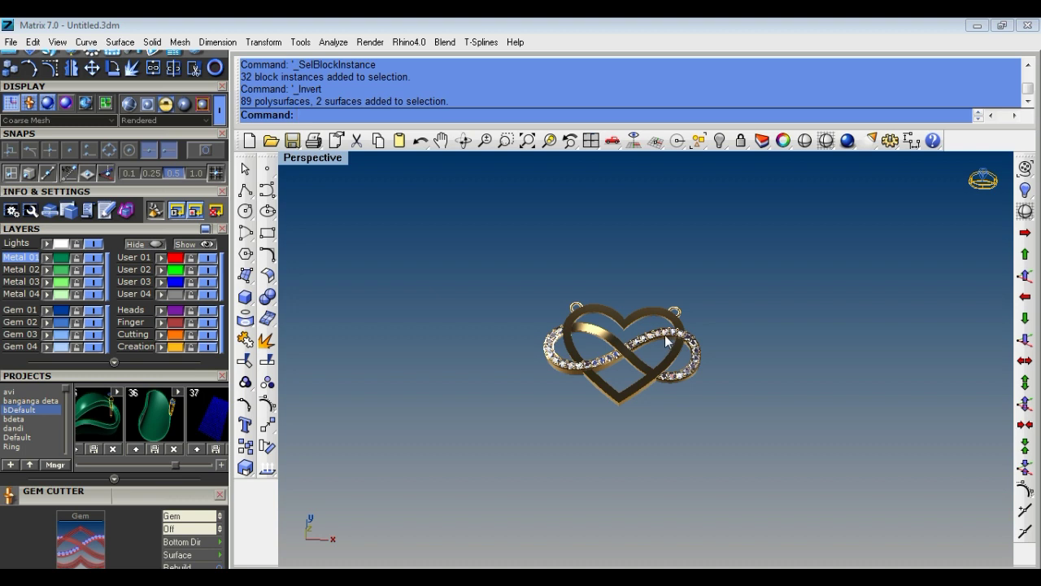
{"action": "type", "text": "z"}
{"action": "key", "text": "Return"}
{"action": "left_click_drag", "start_coordinate": [762, 272], "coordinate": [512, 412]}
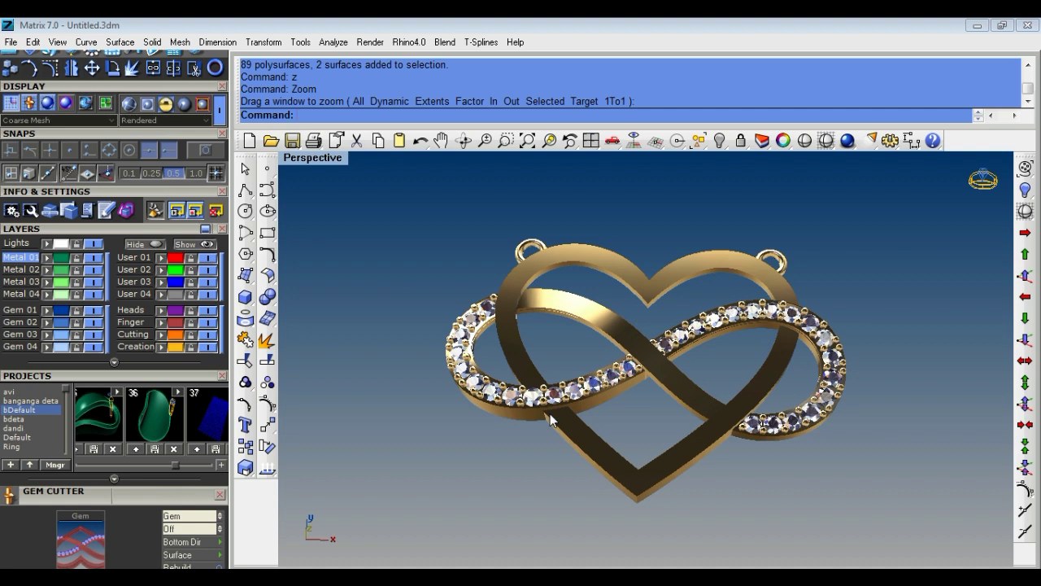
Orbit the pendant through tilted and three-quarter views to a low, flatter angle.
{"action": "scroll", "coordinate": [507, 324], "scroll_direction": "down", "scroll_amount": 5}
{"action": "mouse_move", "coordinate": [506, 324]}
{"action": "right_mouse_down"}
{"action": "mouse_move", "coordinate": [604, 335]}
{"action": "mouse_move", "coordinate": [642, 457]}
{"action": "right_mouse_up"}
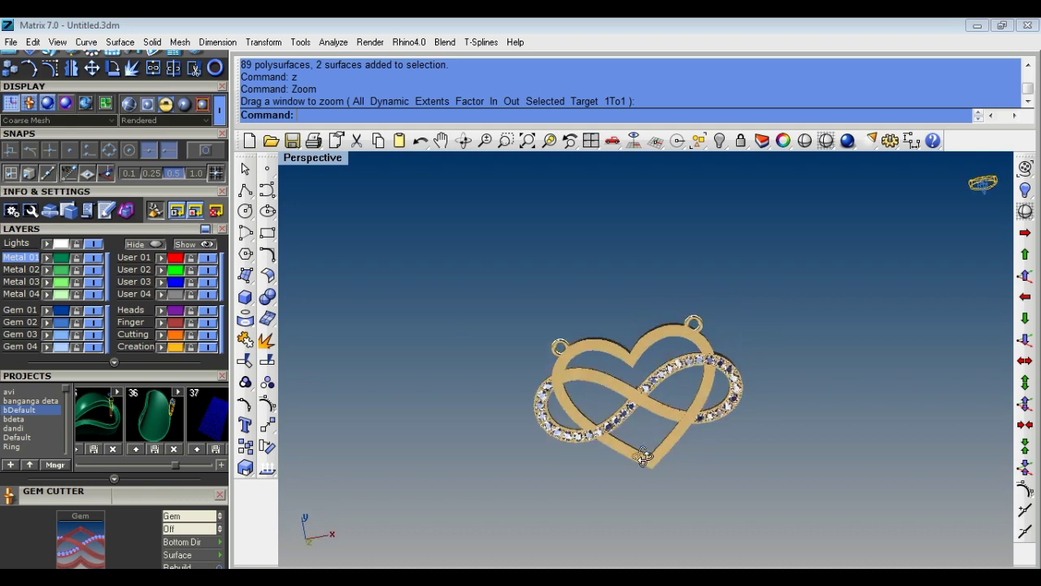
{"action": "mouse_move", "coordinate": [643, 457]}
{"action": "right_mouse_down"}
{"action": "mouse_move", "coordinate": [637, 378]}
{"action": "mouse_move", "coordinate": [853, 340]}
{"action": "right_mouse_up"}
{"action": "scroll", "coordinate": [638, 378], "scroll_direction": "up", "scroll_amount": 2}
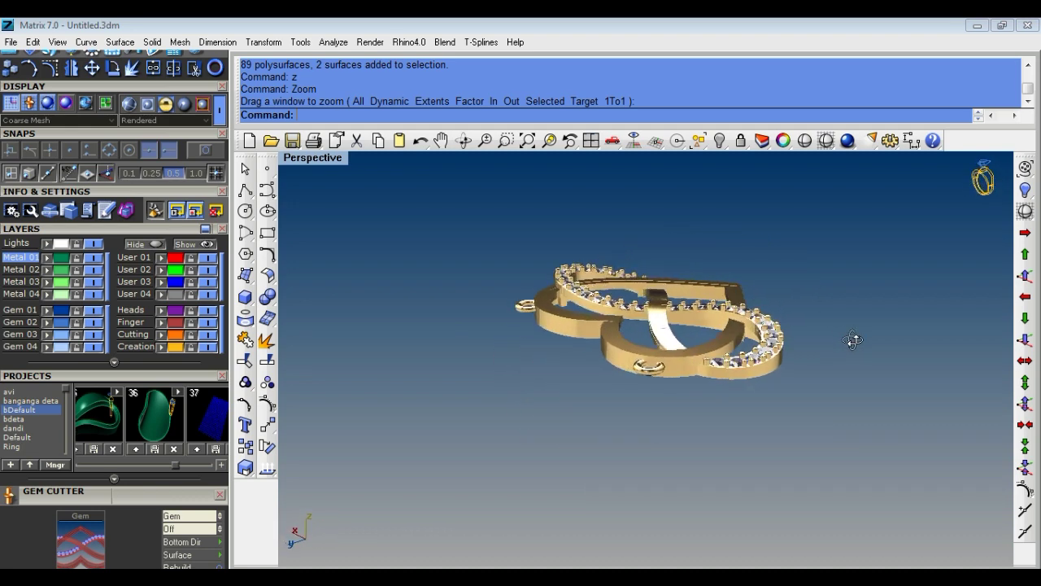
{"action": "mouse_move", "coordinate": [853, 340]}
{"action": "right_mouse_down"}
{"action": "mouse_move", "coordinate": [699, 396]}
{"action": "mouse_move", "coordinate": [557, 379]}
{"action": "mouse_move", "coordinate": [486, 398]}
{"action": "mouse_move", "coordinate": [711, 355]}
{"action": "mouse_move", "coordinate": [627, 435]}
{"action": "right_mouse_up"}
{"action": "scroll", "coordinate": [700, 396], "scroll_direction": "up", "scroll_amount": 3}
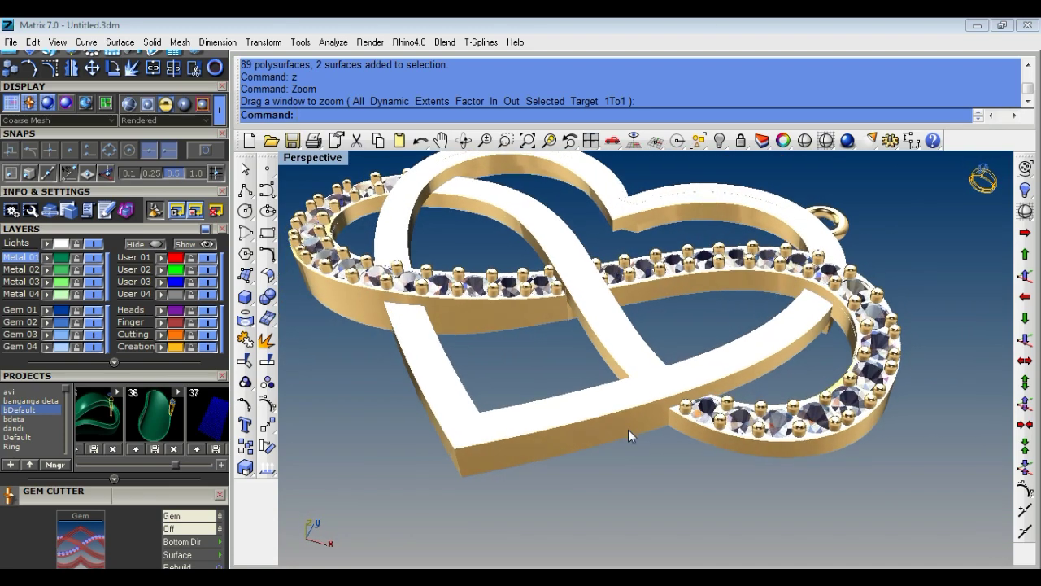
{"action": "right_click_drag", "start_coordinate": [623, 497], "coordinate": [580, 443]}
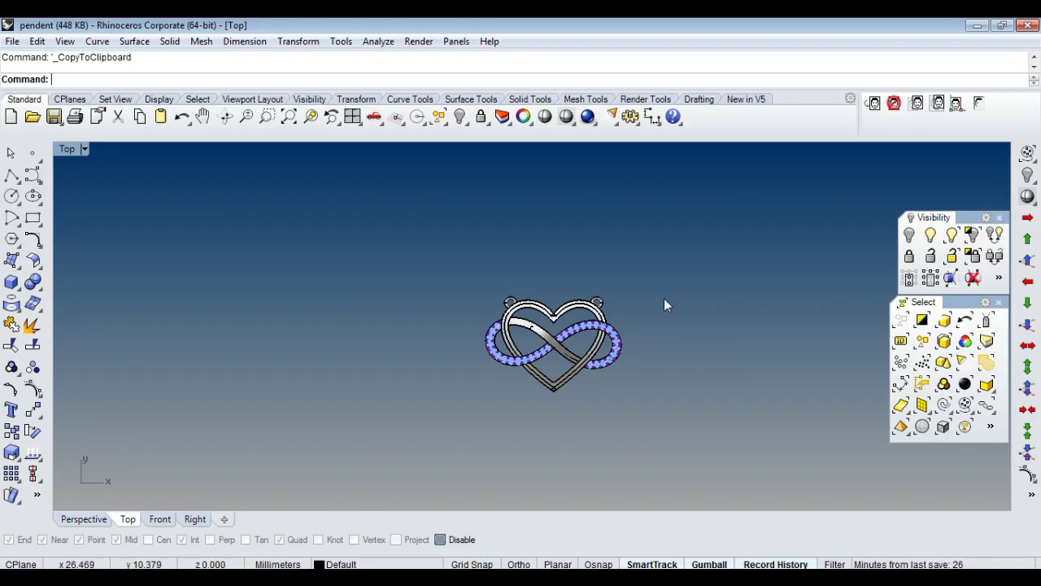
{"action": "scroll", "coordinate": [651, 303], "scroll_direction": "up", "scroll_amount": 2}
Make a variable offset copy of the band's wall with all handles set to 0.
{"action": "scroll", "coordinate": [618, 305], "scroll_direction": "up", "scroll_amount": 2}
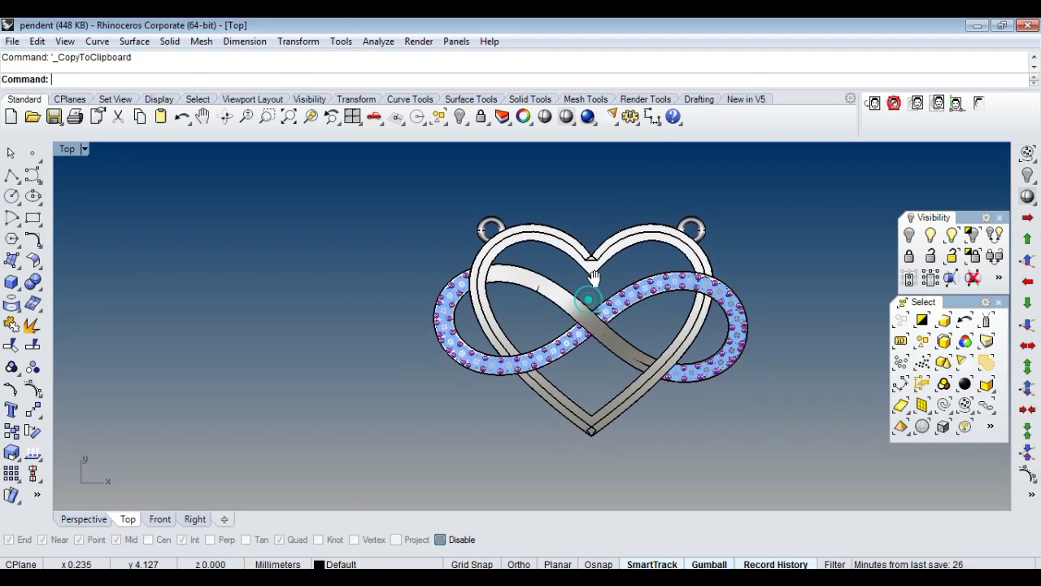
{"action": "scroll", "coordinate": [577, 305], "scroll_direction": "up", "scroll_amount": 2}
{"action": "scroll", "coordinate": [685, 288], "scroll_direction": "down", "scroll_amount": 5}
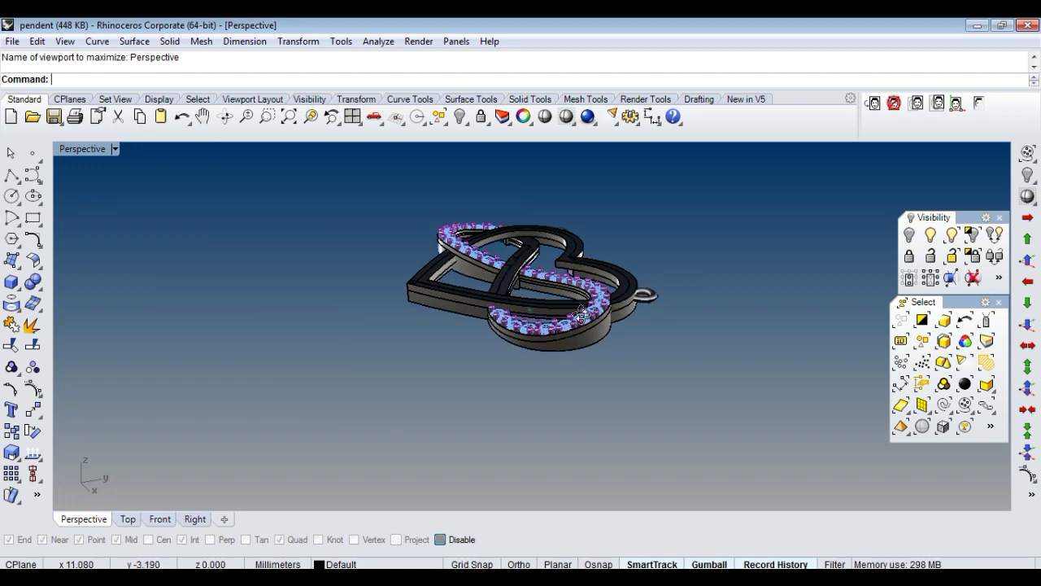
{"action": "right_click_drag", "start_coordinate": [685, 288], "coordinate": [405, 273]}
{"action": "scroll", "coordinate": [407, 272], "scroll_direction": "up", "scroll_amount": 2}
{"action": "scroll", "coordinate": [524, 284], "scroll_direction": "up", "scroll_amount": 2}
{"action": "scroll", "coordinate": [488, 293], "scroll_direction": "up", "scroll_amount": 2}
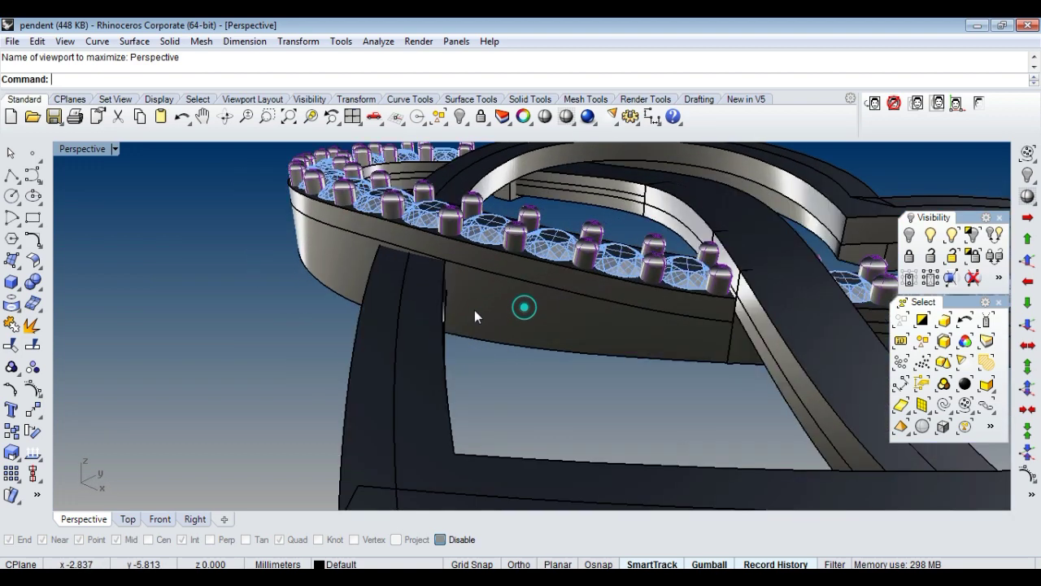
{"action": "scroll", "coordinate": [485, 311], "scroll_direction": "up", "scroll_amount": 2}
{"action": "right_click_drag", "start_coordinate": [485, 306], "coordinate": [514, 312]}
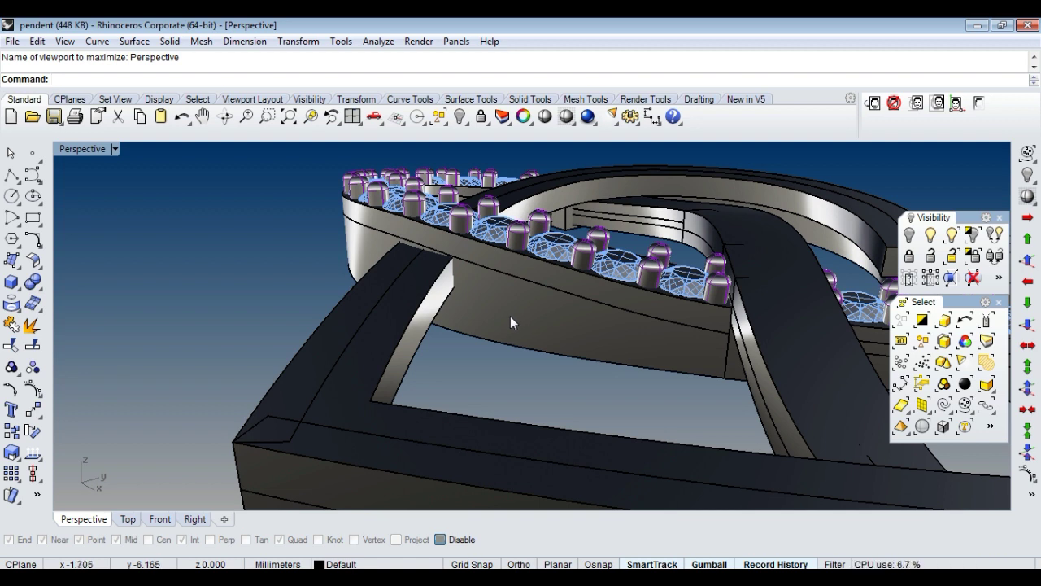
{"action": "left_click", "coordinate": [511, 317]}
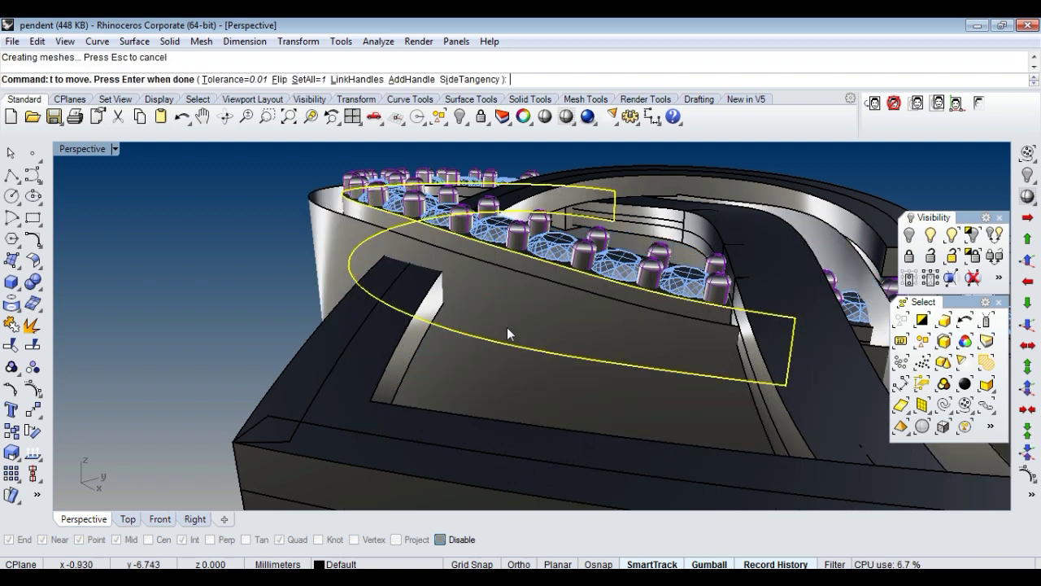
{"action": "type", "text": "s"}
{"action": "key", "text": "Return"}
{"action": "type", "text": "0"}
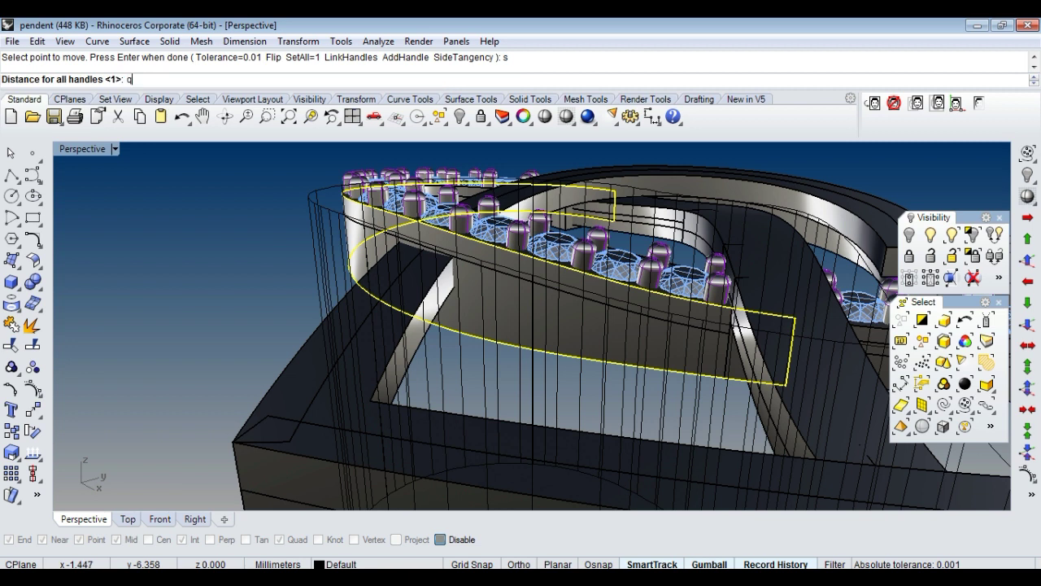
{"action": "key", "text": "Return"}
{"action": "right_click", "coordinate": [494, 365]}
Split the new offset surface along an isocurve where the heart crosses the band.
{"action": "scroll", "coordinate": [496, 367], "scroll_direction": "up", "scroll_amount": 3}
{"action": "left_click", "coordinate": [498, 370]}
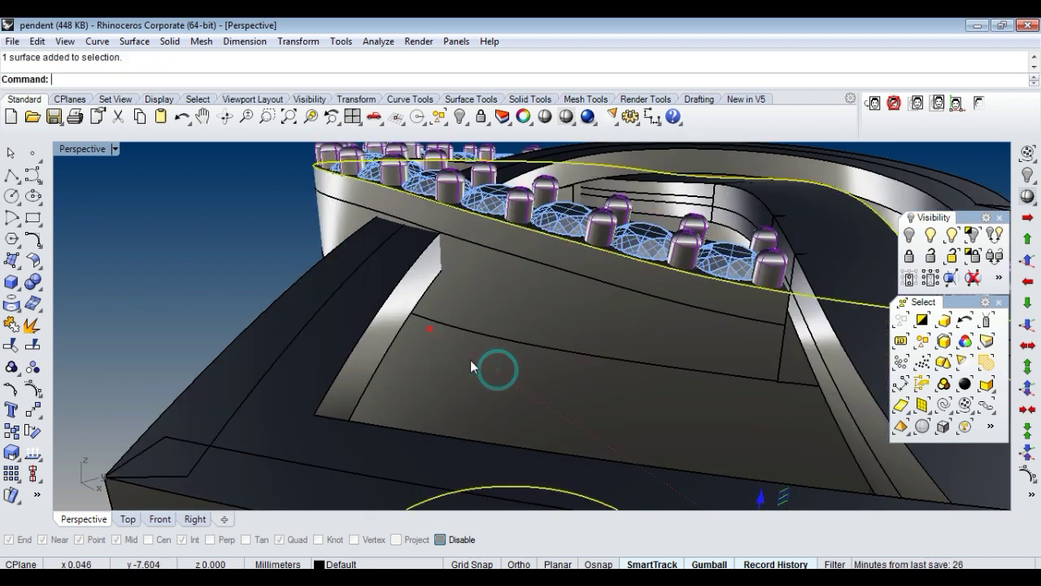
{"action": "right_click", "coordinate": [33, 348]}
{"action": "right_click_drag", "start_coordinate": [577, 332], "coordinate": [531, 325]}
{"action": "type", "text": "t"}
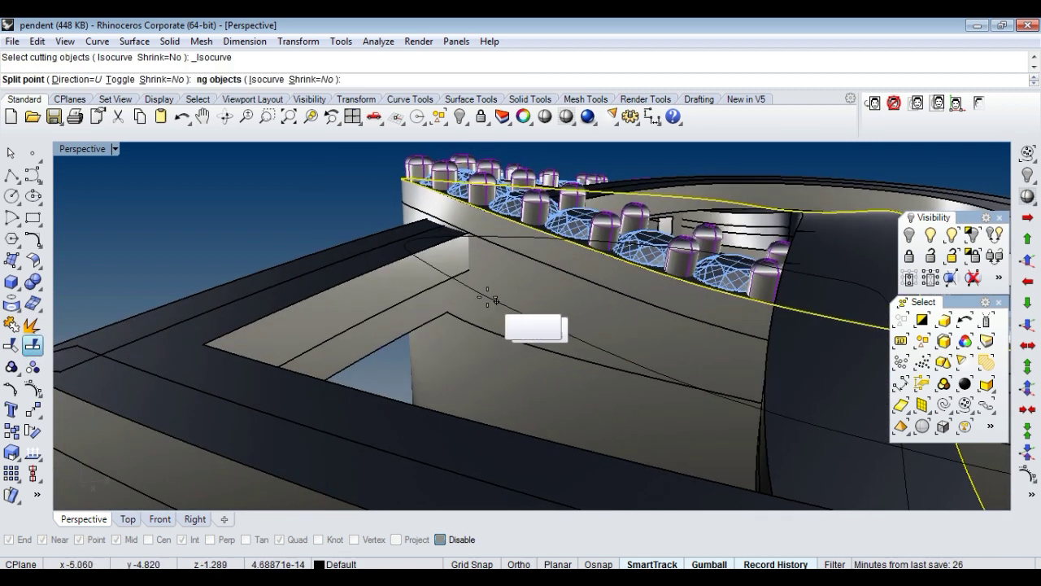
{"action": "left_click", "coordinate": [447, 302]}
{"action": "right_click_drag", "start_coordinate": [467, 316], "coordinate": [720, 366]}
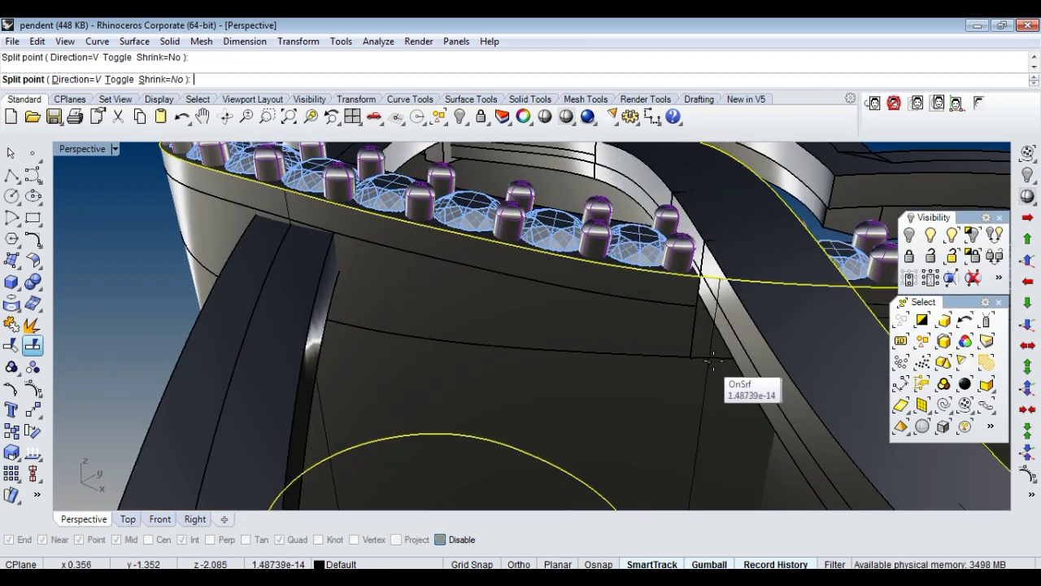
{"action": "left_click", "coordinate": [722, 365]}
{"action": "right_click_drag", "start_coordinate": [653, 360], "coordinate": [588, 353]}
{"action": "type", "text": "t"}
{"action": "key", "text": "Return"}
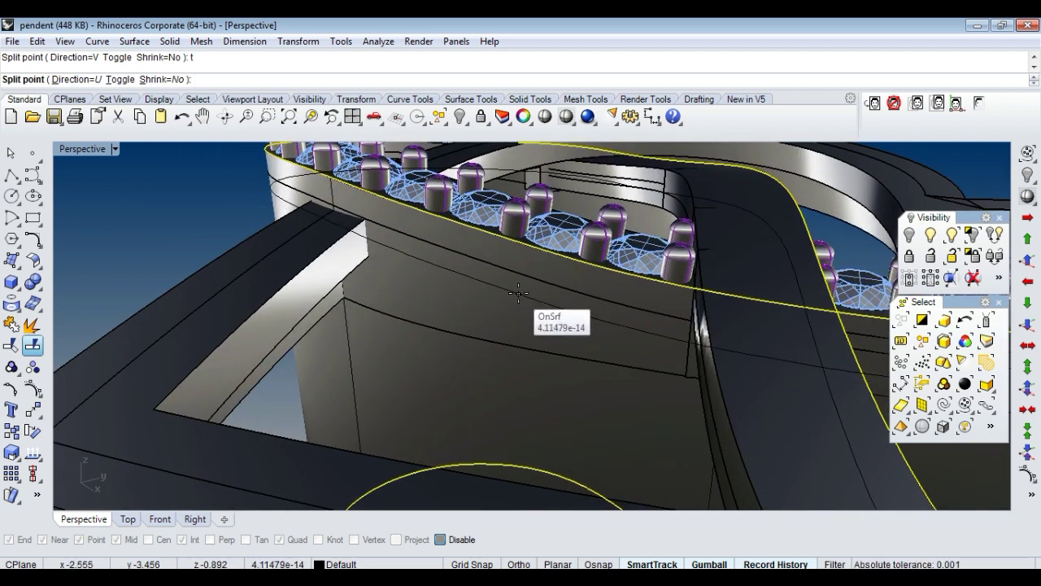
{"action": "left_click", "coordinate": [518, 293]}
{"action": "key", "text": "Return"}
Delete the upper split piece and OffsetSrf the lower piece into a solid.
{"action": "left_click", "coordinate": [474, 388], "text": "ctrl"}
{"action": "key", "text": "Delete"}
{"action": "left_click", "coordinate": [474, 388]}
{"action": "key", "text": "Escape"}
{"action": "left_click", "coordinate": [272, 199]}
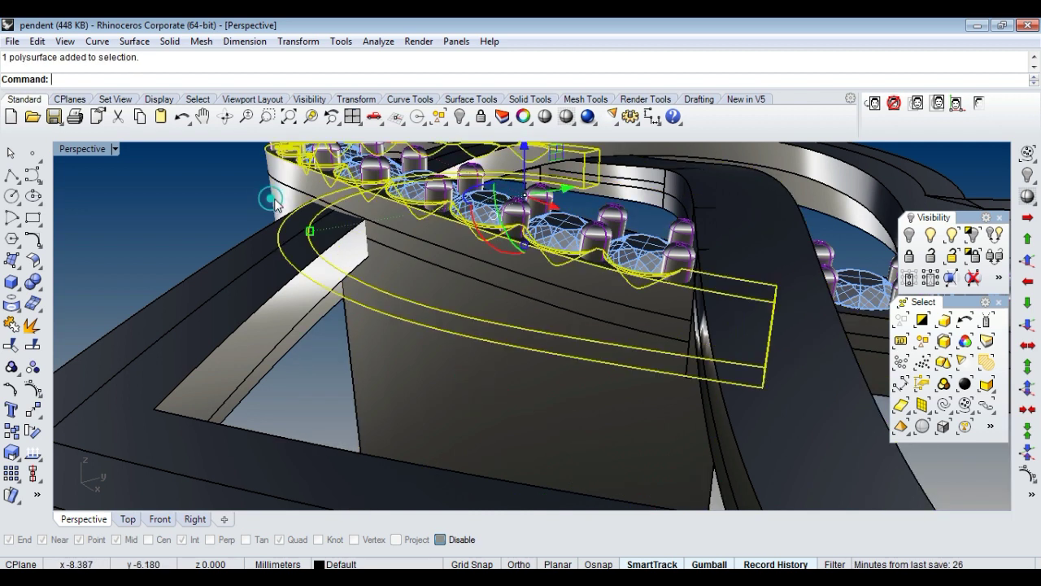
{"action": "left_click", "coordinate": [625, 433]}
{"action": "mouse_move", "coordinate": [624, 430]}
{"action": "right_mouse_down"}
{"action": "mouse_move", "coordinate": [613, 418]}
{"action": "mouse_move", "coordinate": [644, 429]}
{"action": "mouse_move", "coordinate": [622, 422]}
{"action": "right_mouse_up"}
{"action": "type", "text": "OffsetSrf"}
{"action": "key", "text": "Return"}
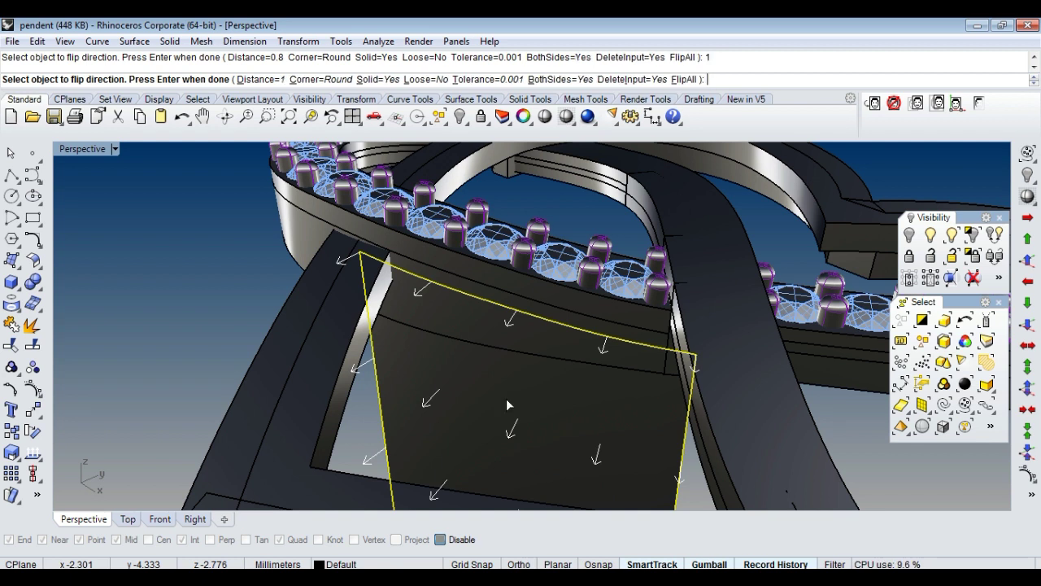
{"action": "key", "text": "Return"}
Select the ring band and start a boolean difference with the offset solid.
{"action": "left_click", "coordinate": [303, 234]}
{"action": "type", "text": "b"}
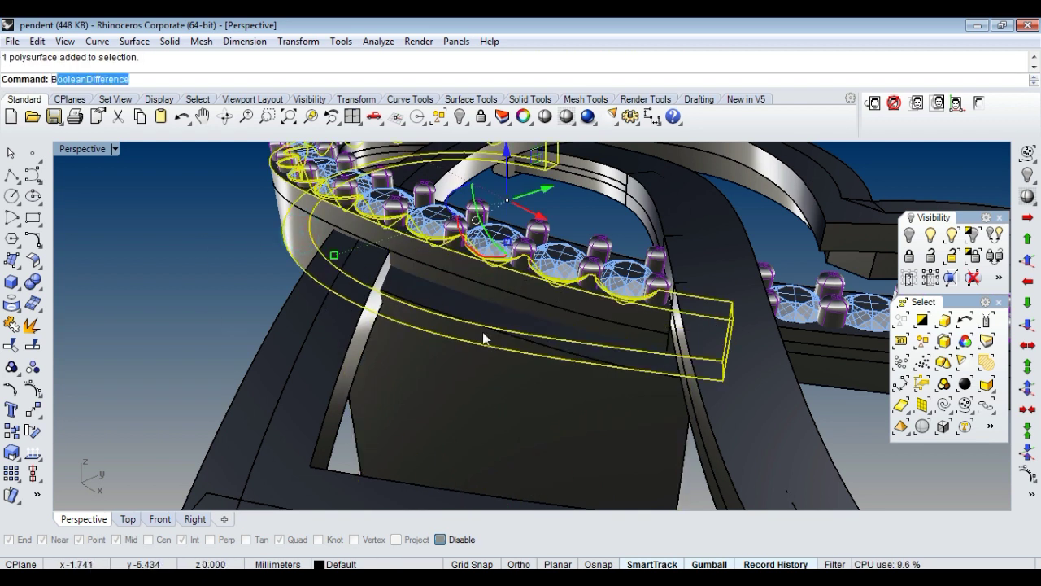
{"action": "key", "text": "Return"}
{"action": "key", "text": "Escape"}
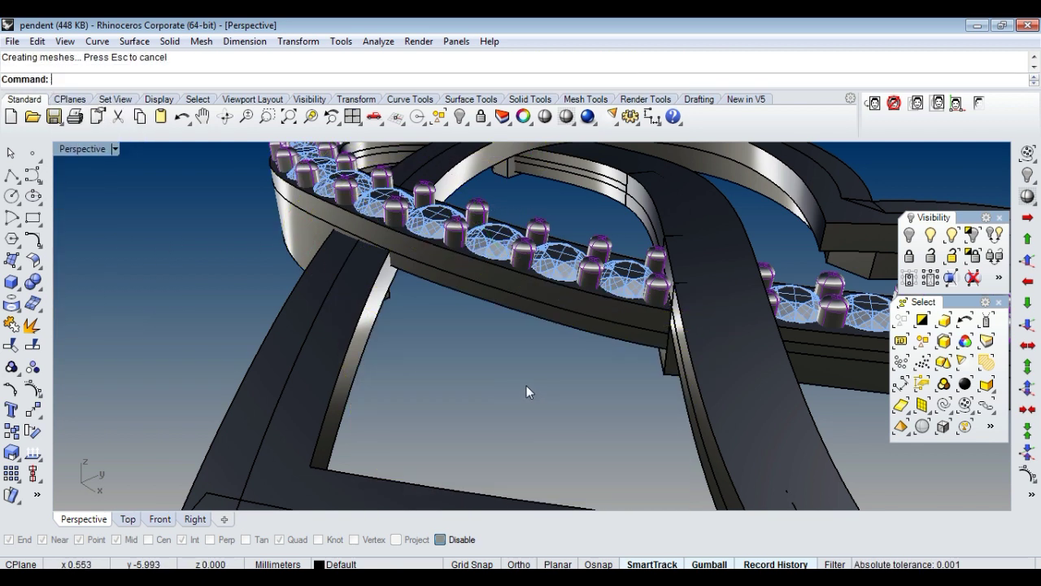
Select the whole pendant and copy it to the clipboard.
{"action": "scroll", "coordinate": [526, 385], "scroll_direction": "down", "scroll_amount": 5}
{"action": "right_click_drag", "start_coordinate": [551, 395], "coordinate": [604, 380]}
{"action": "scroll", "coordinate": [604, 380], "scroll_direction": "down", "scroll_amount": 5}
{"action": "key", "text": "ctrl+a"}
{"action": "key", "text": "ctrl+c"}
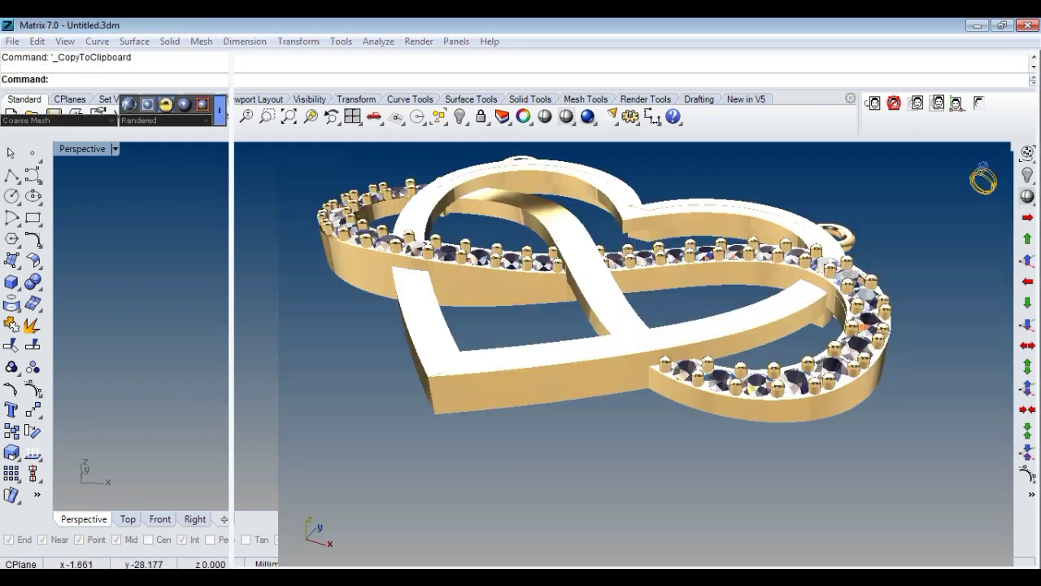
Replace the old pendant with the pasted one and give its metal parts the gold Metal 01 material.
{"action": "key", "text": "ctrl+a"}
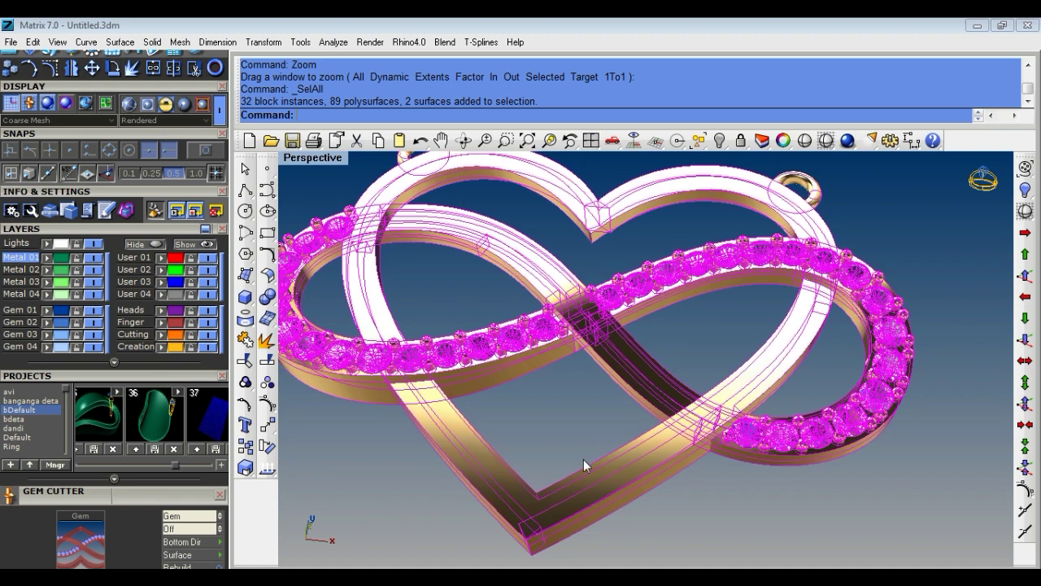
{"action": "key", "text": "Delete"}
{"action": "key", "text": "ctrl+v"}
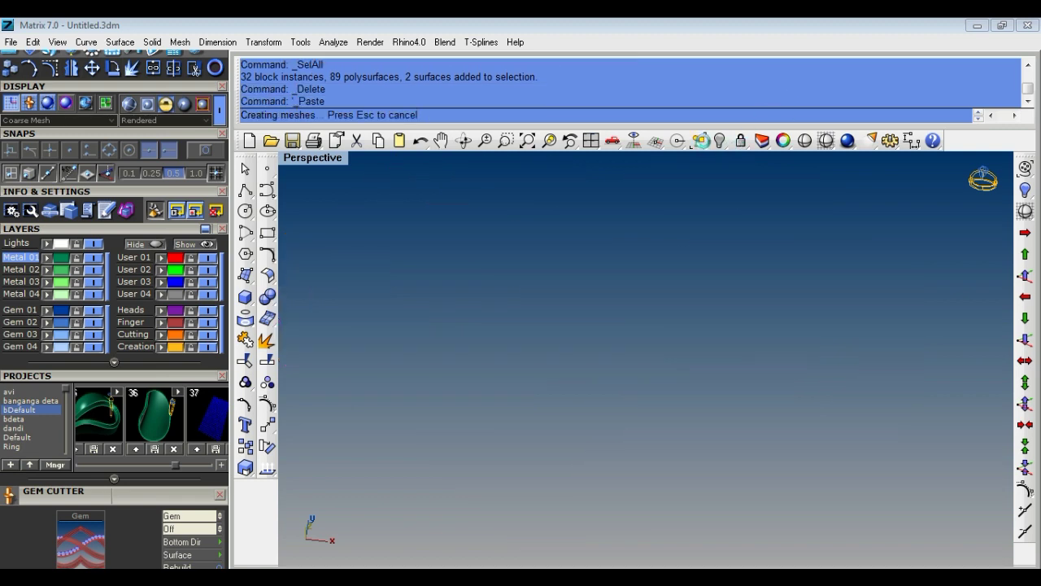
{"action": "left_click", "coordinate": [700, 141]}
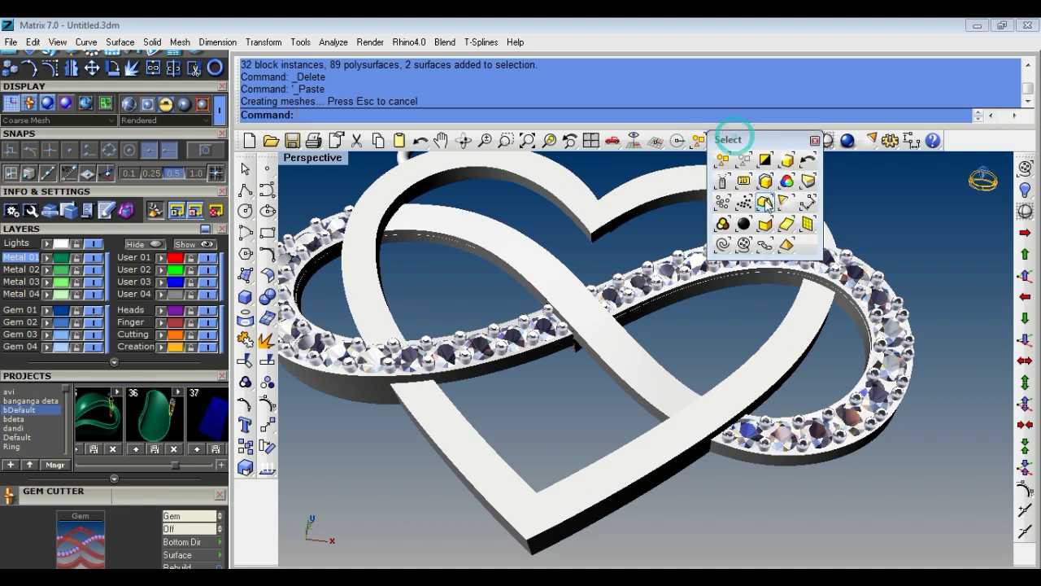
{"action": "left_click", "coordinate": [765, 201]}
{"action": "left_click", "coordinate": [765, 159]}
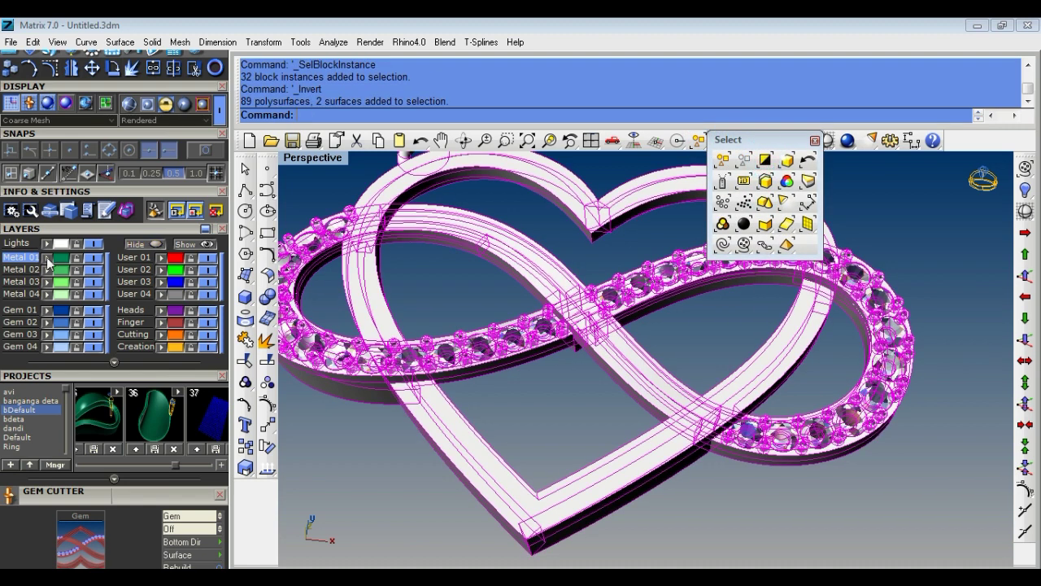
{"action": "left_click", "coordinate": [46, 259]}
{"action": "left_click", "coordinate": [815, 140]}
Tilt the pendant toward a top-down view and switch to the four-view layout.
{"action": "scroll", "coordinate": [814, 244], "scroll_direction": "down", "scroll_amount": 3}
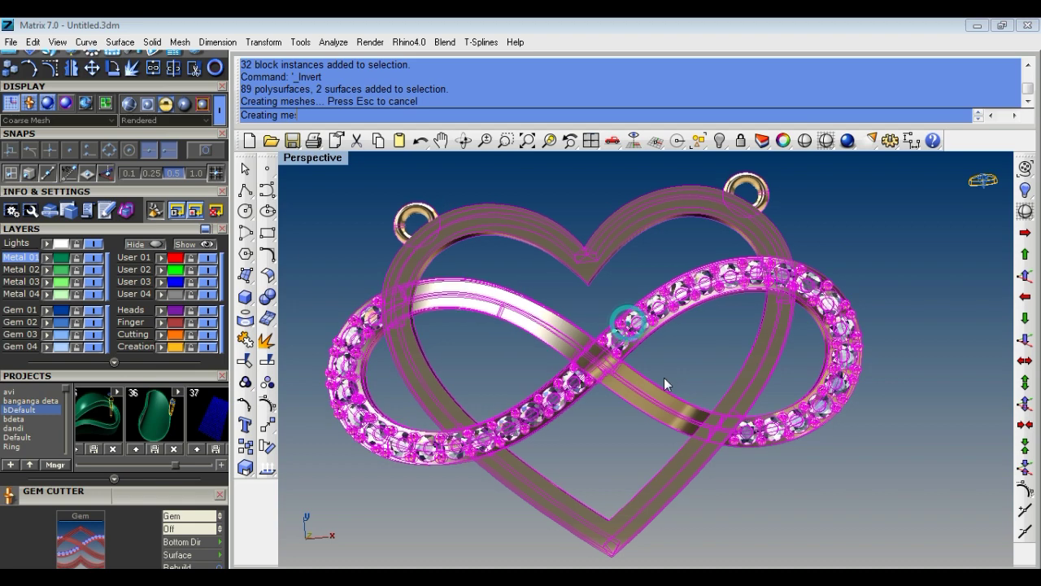
{"action": "left_click", "coordinate": [803, 332]}
{"action": "mouse_move", "coordinate": [791, 275]}
{"action": "right_mouse_down"}
{"action": "mouse_move", "coordinate": [596, 321]}
{"action": "mouse_move", "coordinate": [680, 439]}
{"action": "mouse_move", "coordinate": [658, 428]}
{"action": "right_mouse_up"}
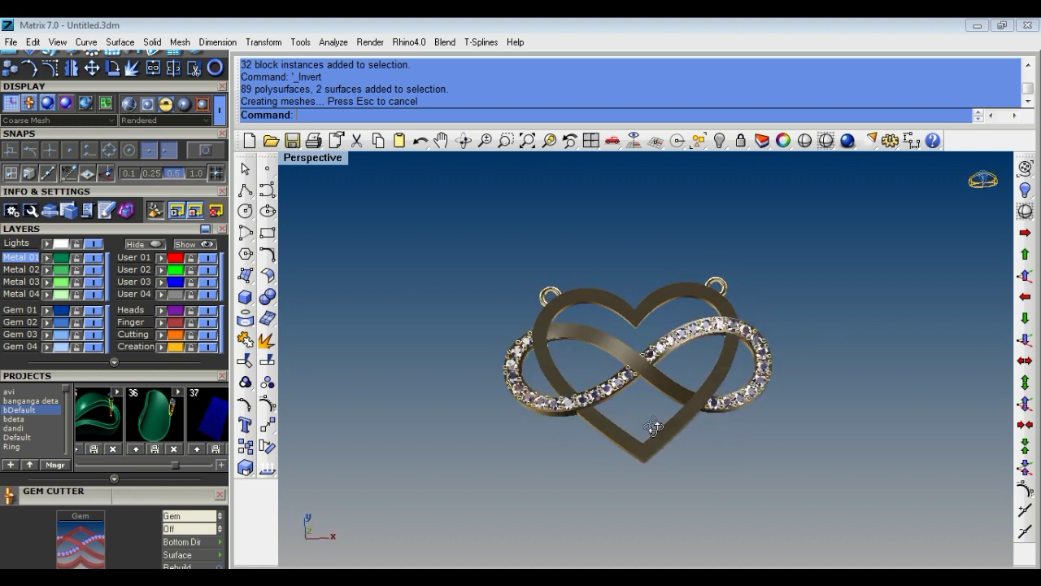
{"action": "key", "text": "ctrl+F5"}
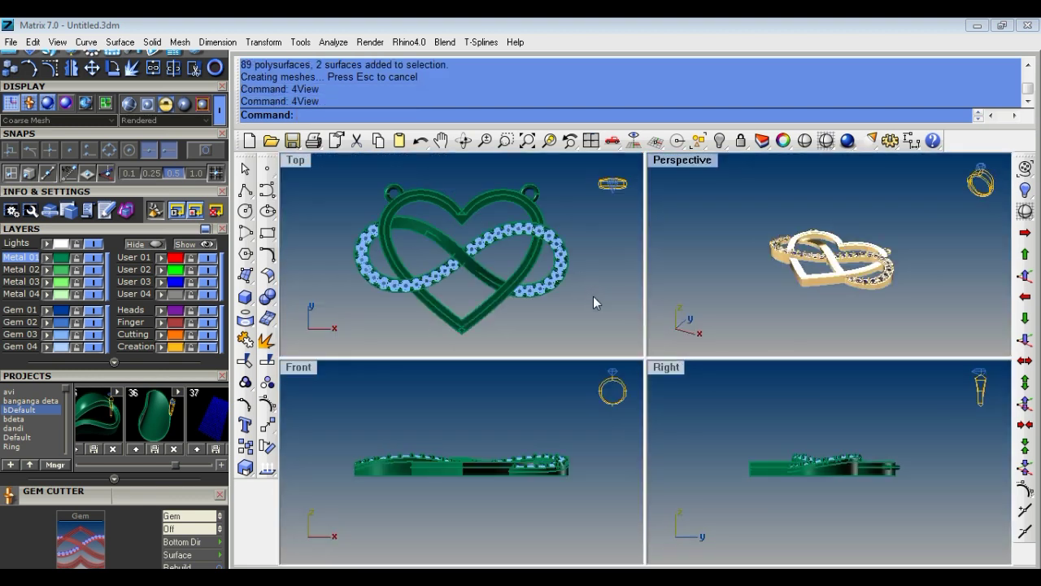
Render the Front and Right views in gold and turn all view backgrounds black.
{"action": "left_click", "coordinate": [181, 106]}
{"action": "left_click", "coordinate": [178, 110]}
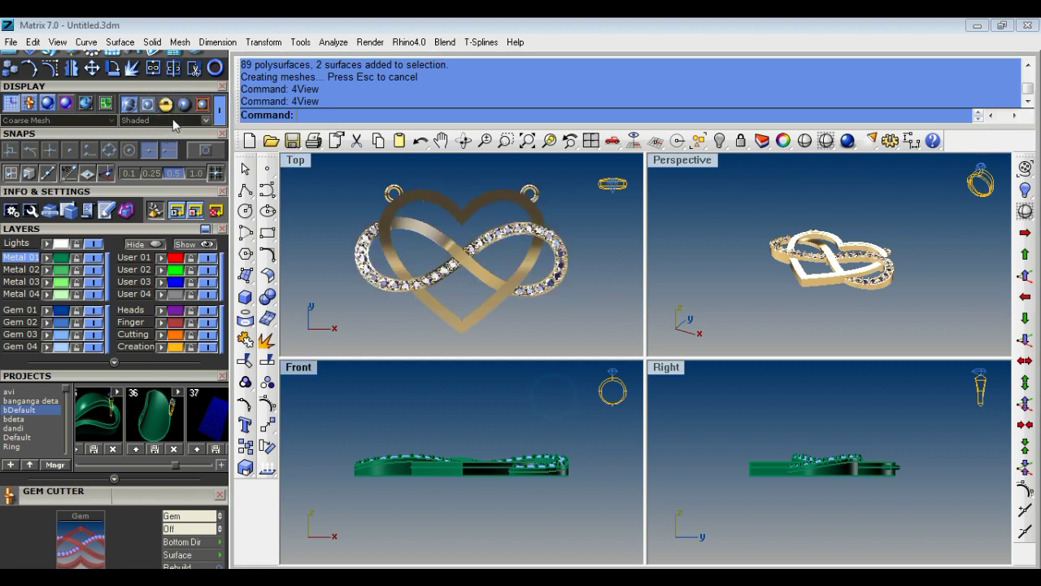
{"action": "left_click", "coordinate": [735, 410]}
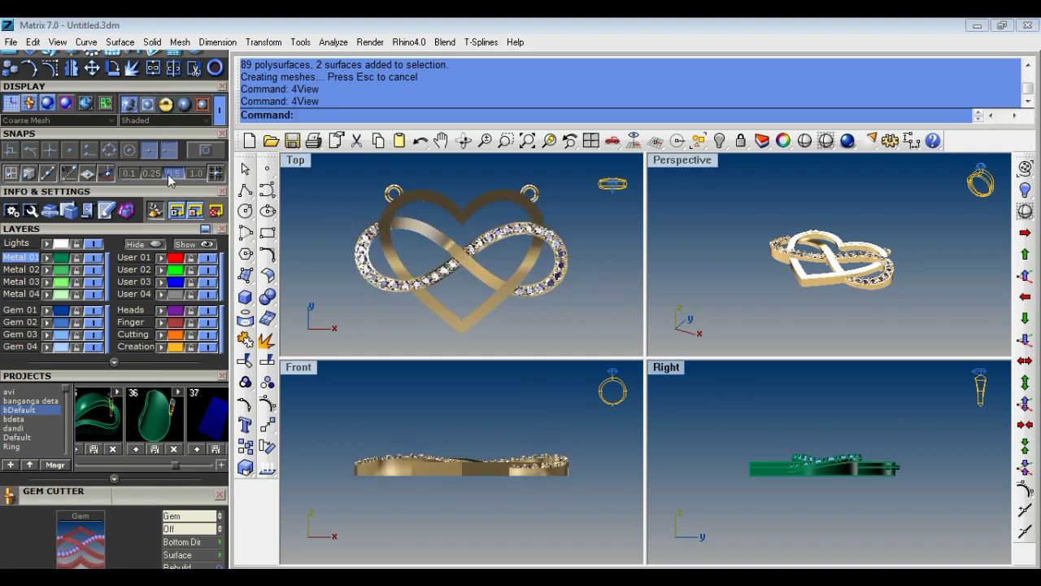
{"action": "left_click", "coordinate": [163, 107]}
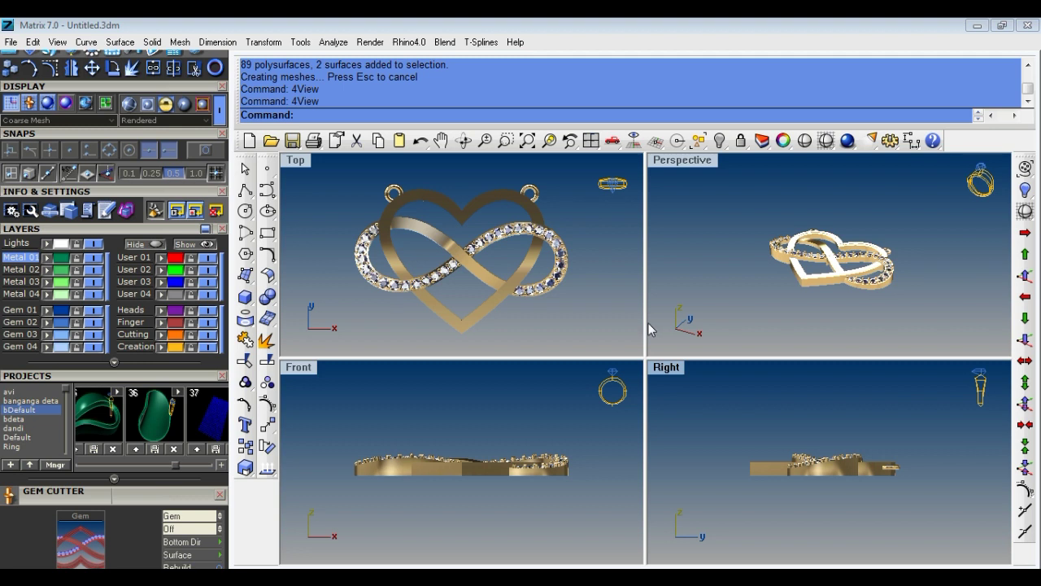
{"action": "left_click", "coordinate": [704, 240]}
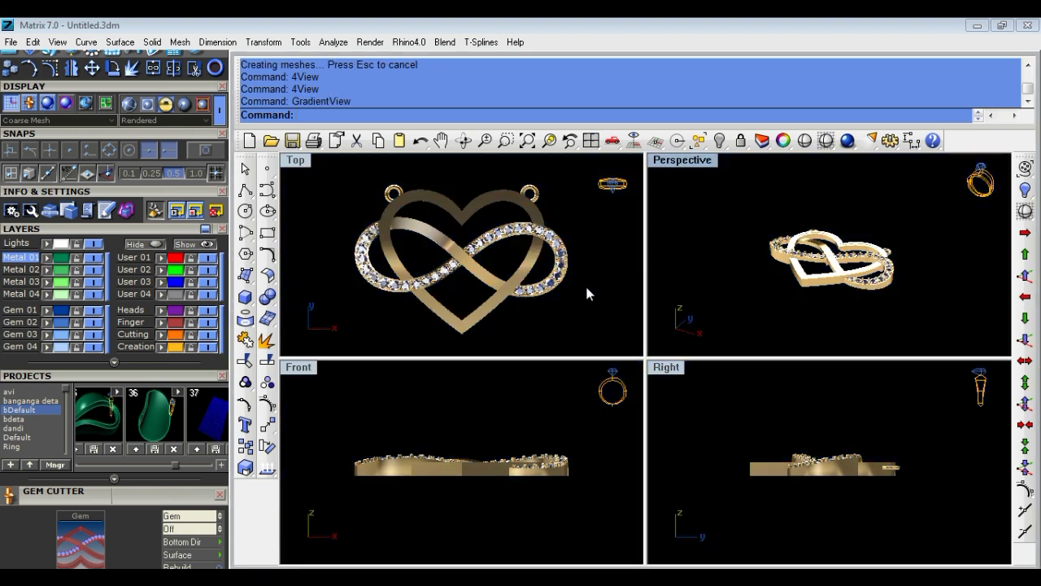
Reposition the pendant in the Top, Front and Perspective views, then begin marking a capture region.
{"action": "right_click_drag", "start_coordinate": [585, 283], "coordinate": [584, 274]}
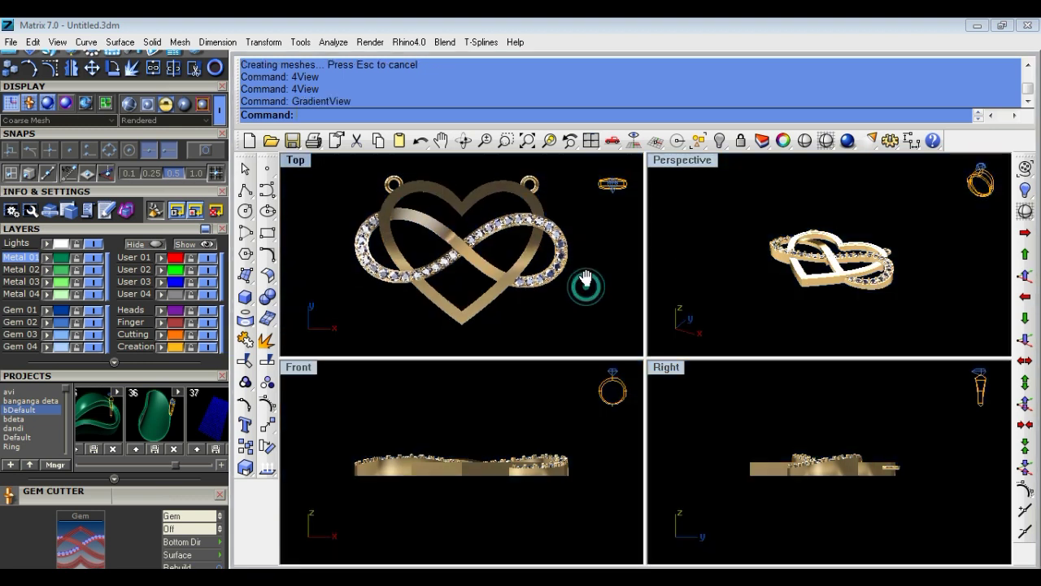
{"action": "right_click_drag", "start_coordinate": [552, 425], "coordinate": [548, 406]}
{"action": "scroll", "coordinate": [867, 478], "scroll_direction": "up", "scroll_amount": 3}
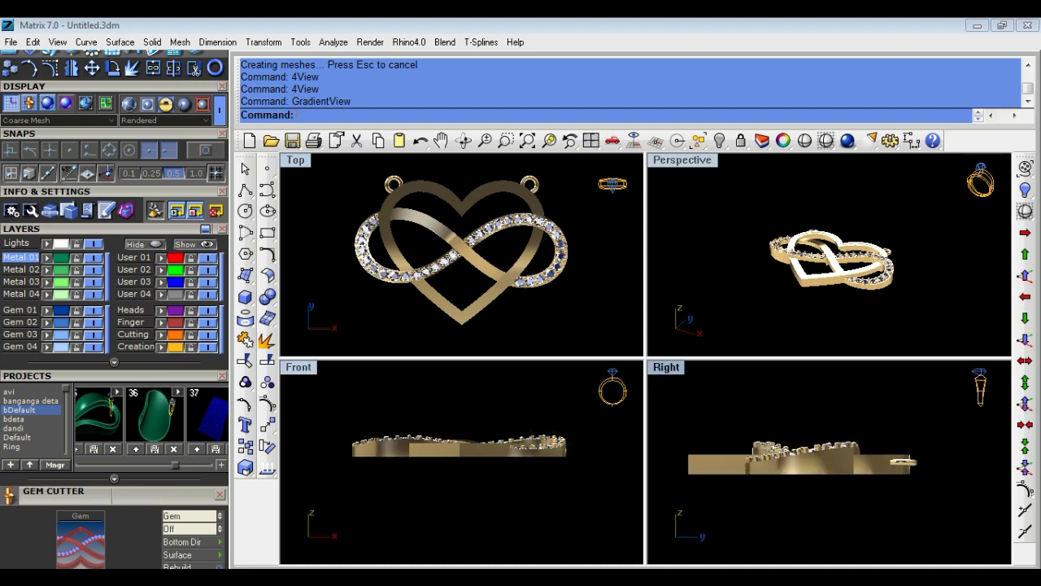
{"action": "mouse_move", "coordinate": [837, 268]}
{"action": "right_mouse_down"}
{"action": "mouse_move", "coordinate": [855, 289]}
{"action": "mouse_move", "coordinate": [866, 235]}
{"action": "mouse_move", "coordinate": [860, 276]}
{"action": "right_mouse_up"}
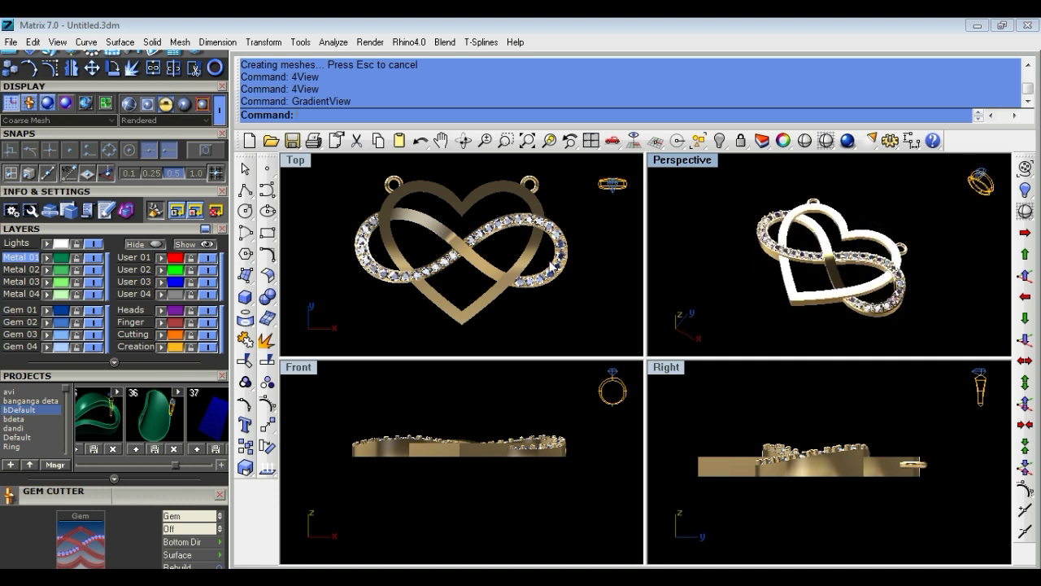
{"action": "scroll", "coordinate": [529, 266], "scroll_direction": "down", "scroll_amount": 1}
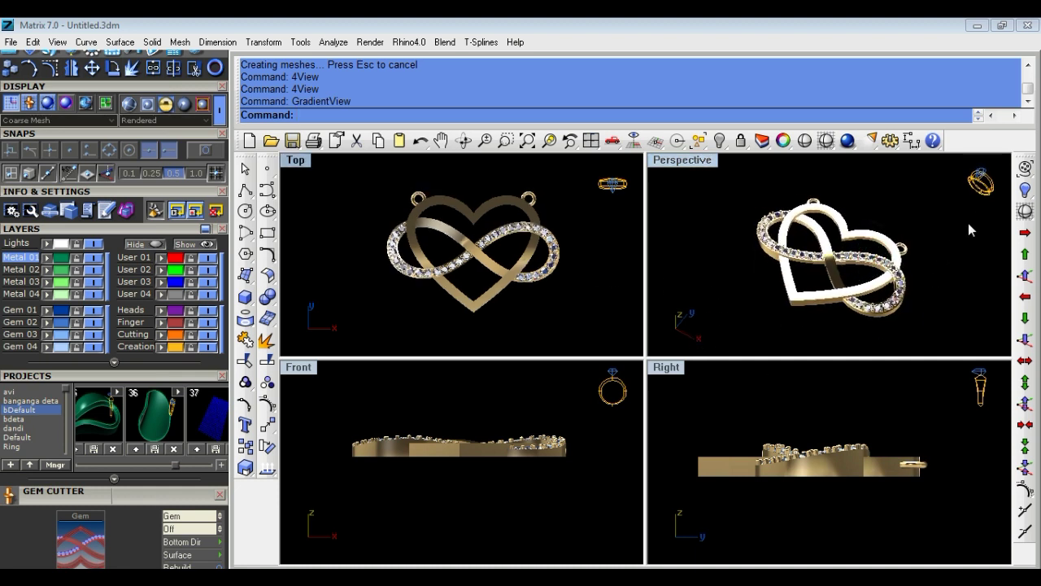
{"action": "left_click_drag", "start_coordinate": [899, 325], "coordinate": [833, 470]}
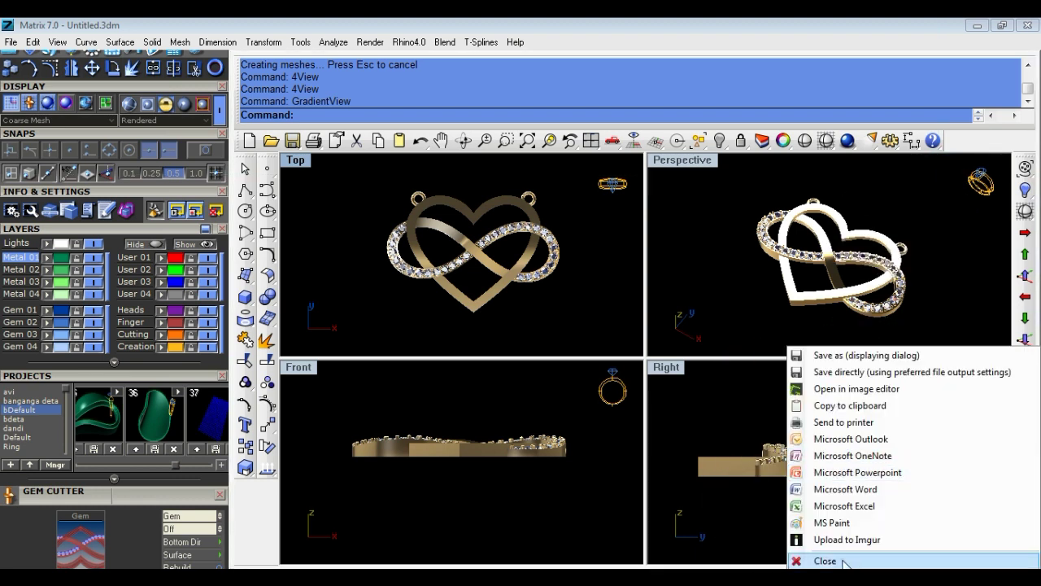
Cancel the stray capture, region-capture all four viewports and send the image to Paint.
{"action": "left_click", "coordinate": [846, 560]}
{"action": "key", "text": "Print"}
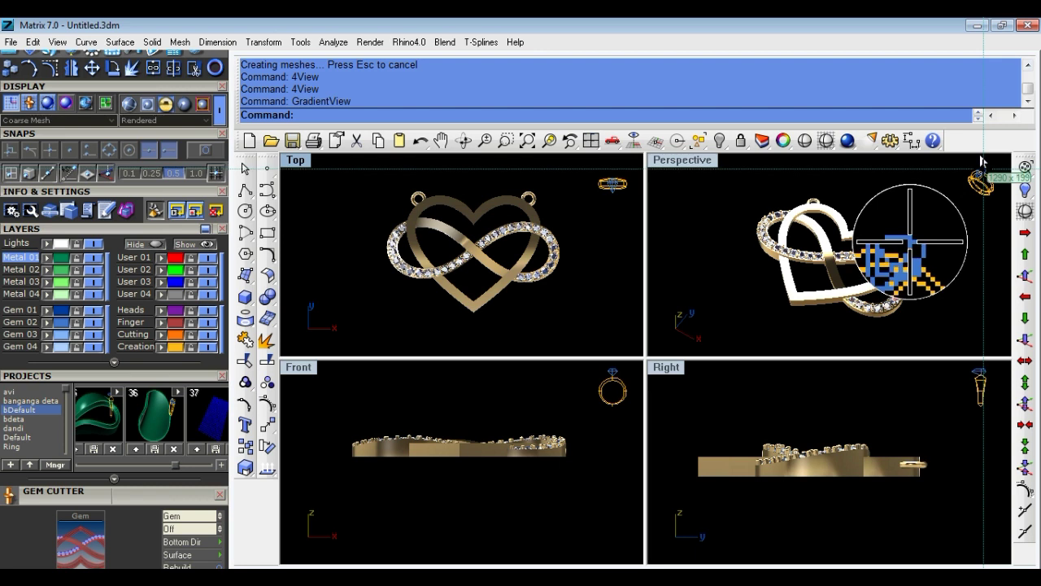
{"action": "mouse_move", "coordinate": [983, 161]}
{"action": "left_mouse_down"}
{"action": "mouse_move", "coordinate": [575, 432]}
{"action": "mouse_move", "coordinate": [302, 510]}
{"action": "left_mouse_up"}
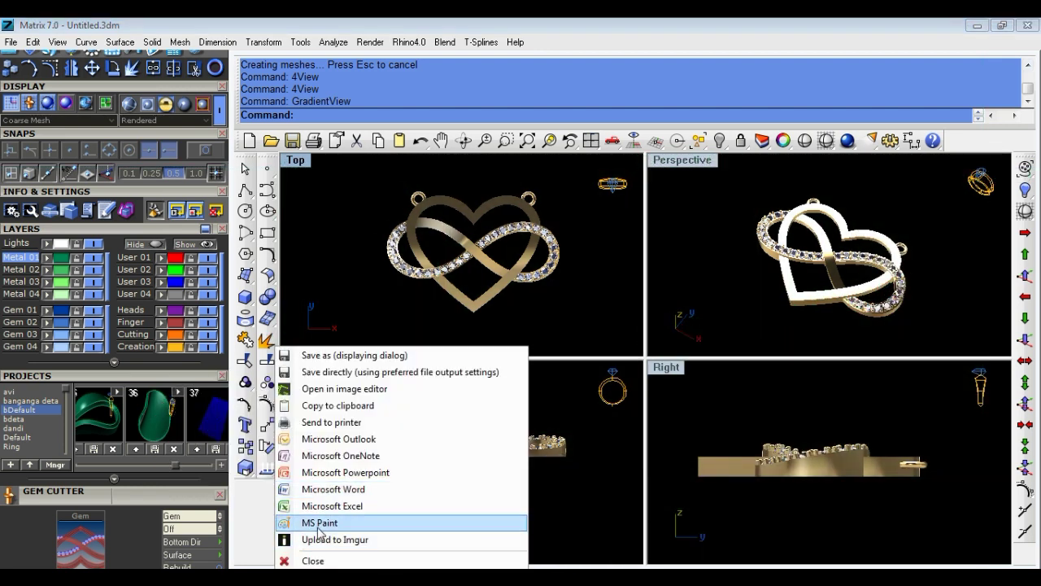
{"action": "left_click", "coordinate": [319, 523]}
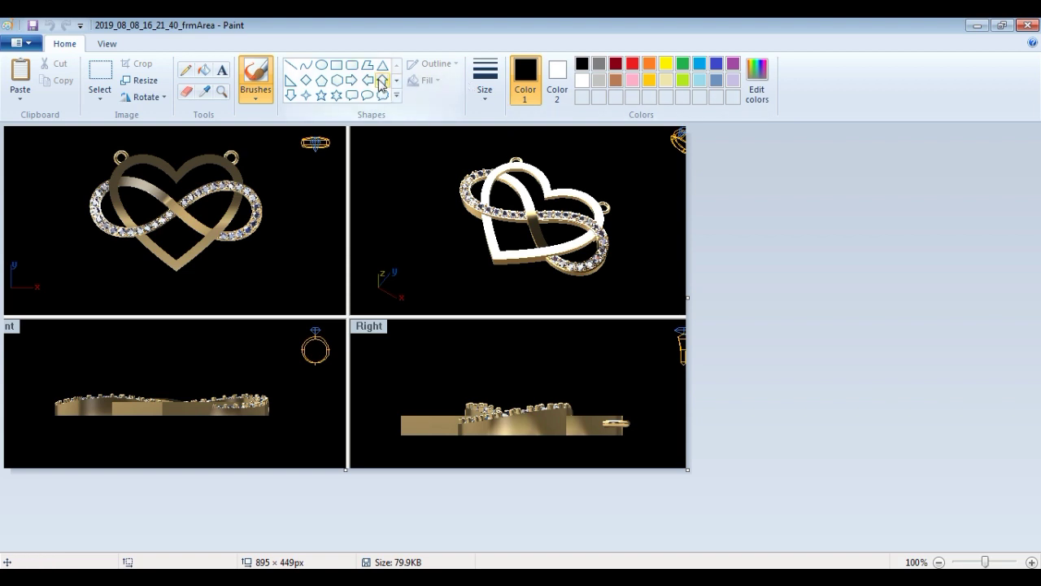
Set Color 2 to black and erase the Front label strip.
{"action": "left_click", "coordinate": [558, 75]}
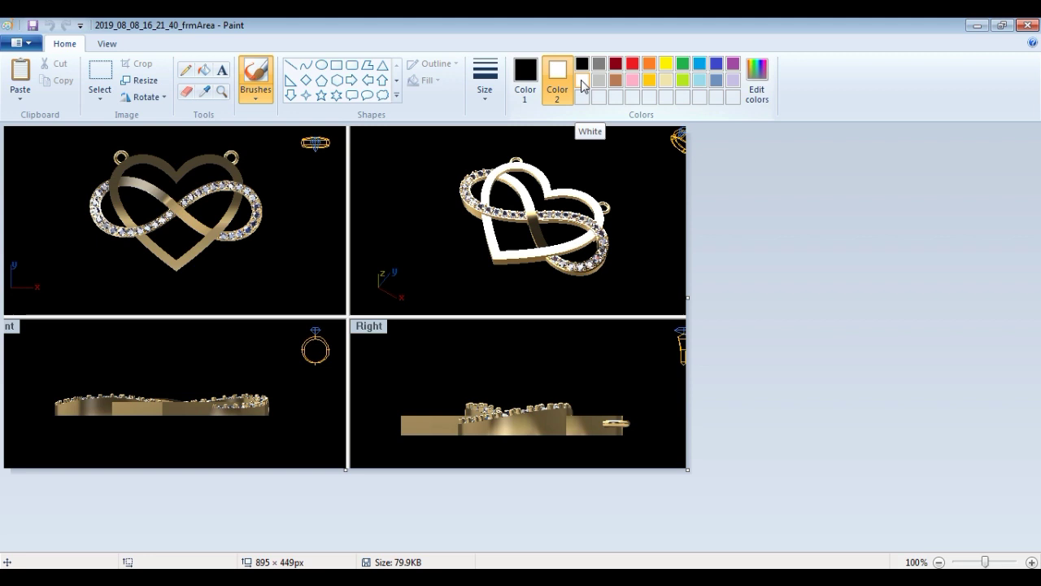
{"action": "left_click", "coordinate": [525, 75]}
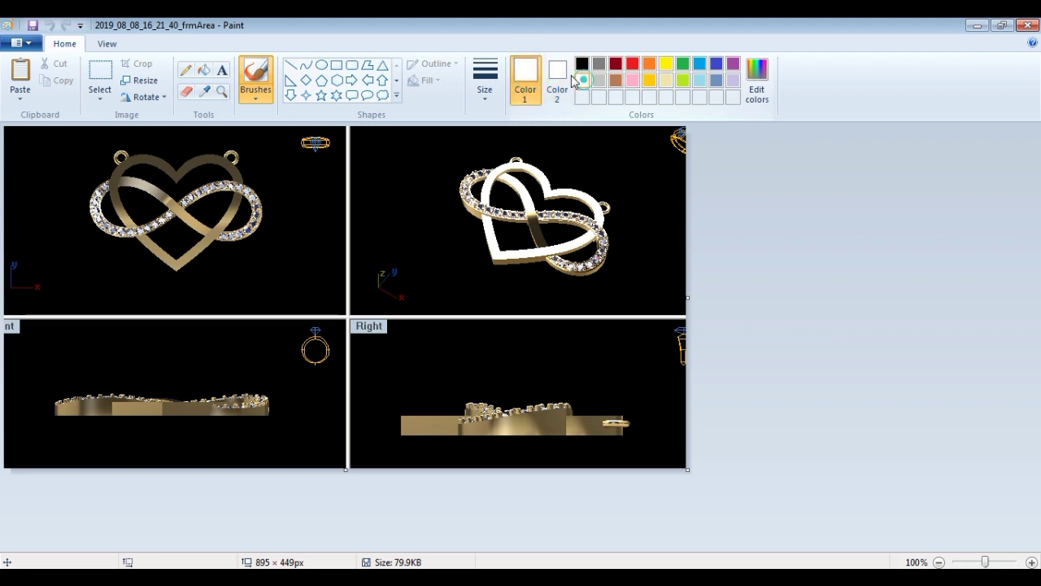
{"action": "left_click", "coordinate": [559, 72]}
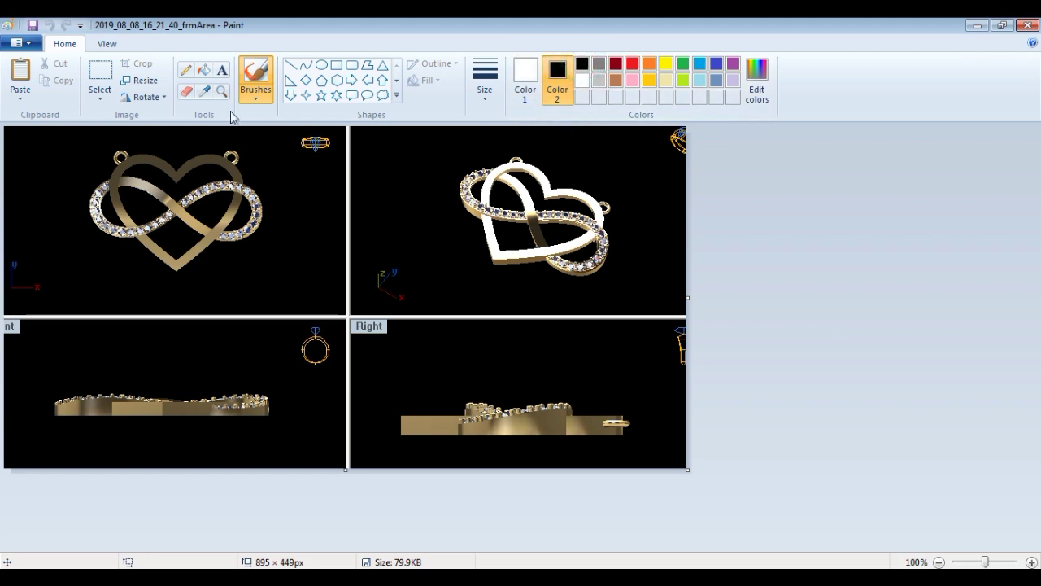
{"action": "left_click", "coordinate": [100, 81]}
{"action": "left_click_drag", "start_coordinate": [37, 231], "coordinate": [5, 361]}
{"action": "key", "text": "Delete"}
Black out the horizontal and vertical white view dividers.
{"action": "left_click_drag", "start_coordinate": [59, 321], "coordinate": [35, 284]}
{"action": "mouse_move", "coordinate": [84, 309]}
{"action": "left_mouse_down"}
{"action": "mouse_move", "coordinate": [280, 327]}
{"action": "mouse_move", "coordinate": [380, 190]}
{"action": "left_mouse_up"}
{"action": "left_click_drag", "start_coordinate": [336, 195], "coordinate": [401, 125]}
{"action": "key", "text": "Delete"}
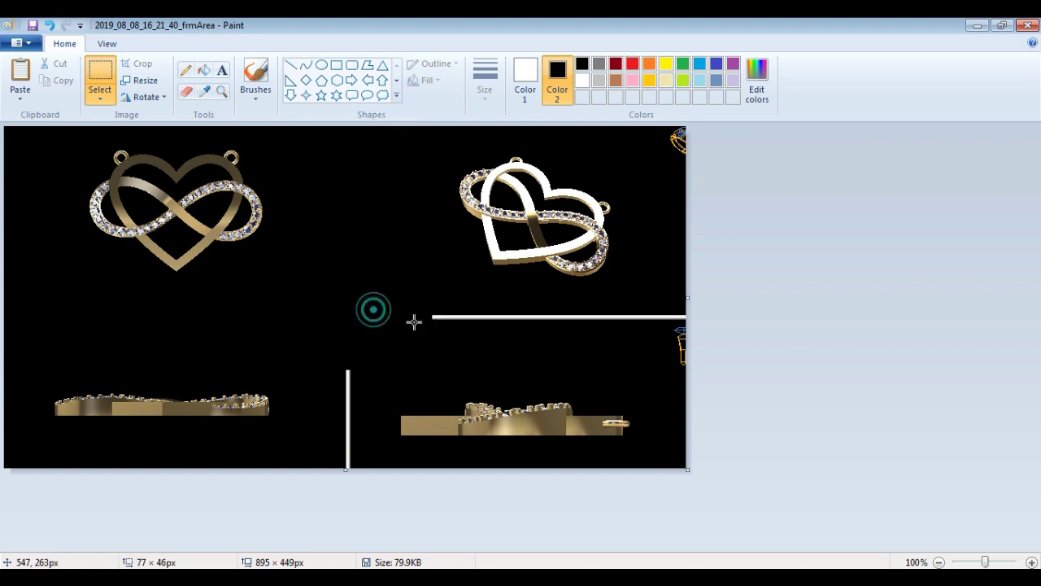
{"action": "left_click_drag", "start_coordinate": [394, 307], "coordinate": [699, 358]}
{"action": "key", "text": "Delete"}
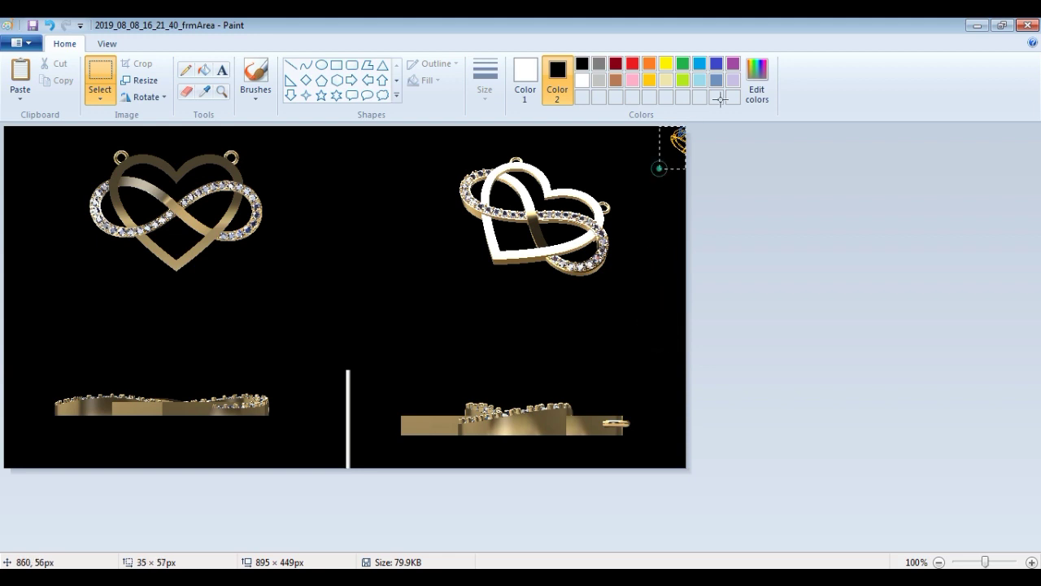
{"action": "left_click_drag", "start_coordinate": [338, 346], "coordinate": [360, 483]}
{"action": "key", "text": "Delete"}
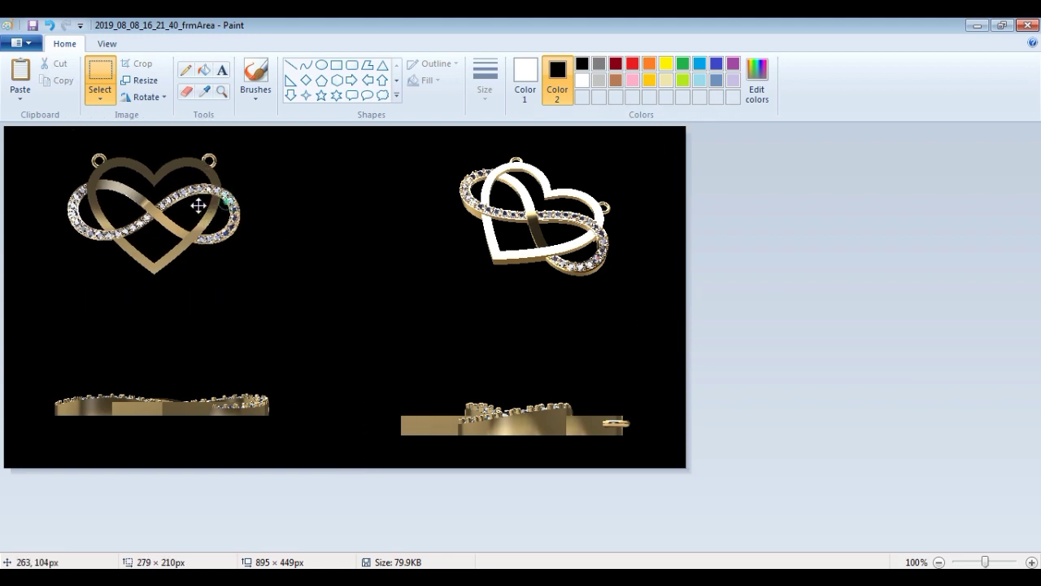
Move the top, front, perspective and right views closer together and crop the canvas to 780 × 391 px.
{"action": "left_click_drag", "start_coordinate": [219, 202], "coordinate": [184, 205]}
{"action": "left_click_drag", "start_coordinate": [39, 362], "coordinate": [53, 383]}
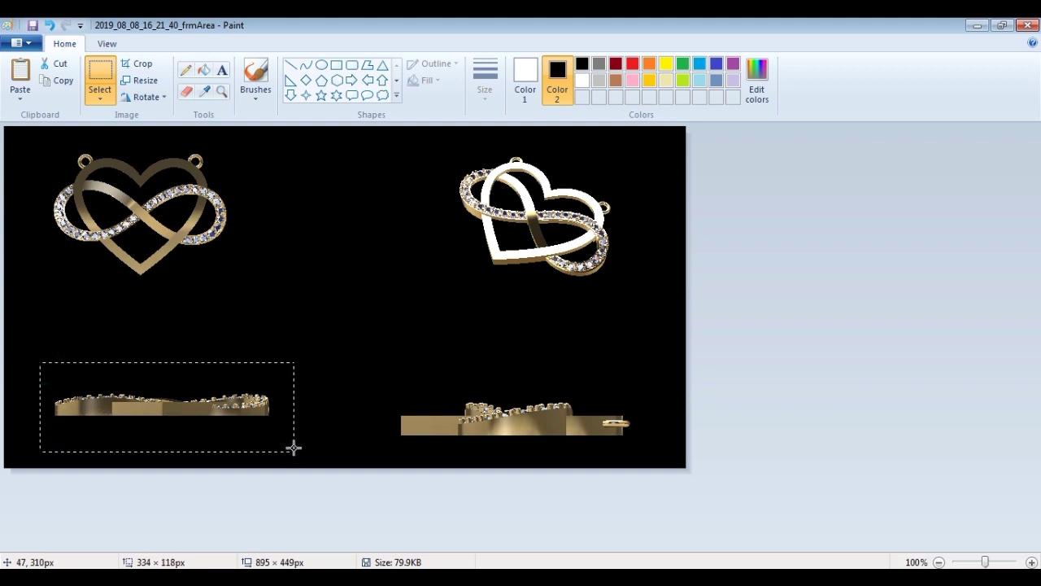
{"action": "left_click_drag", "start_coordinate": [294, 447], "coordinate": [293, 442]}
{"action": "left_click_drag", "start_coordinate": [236, 431], "coordinate": [233, 363]}
{"action": "left_click_drag", "start_coordinate": [431, 141], "coordinate": [633, 302]}
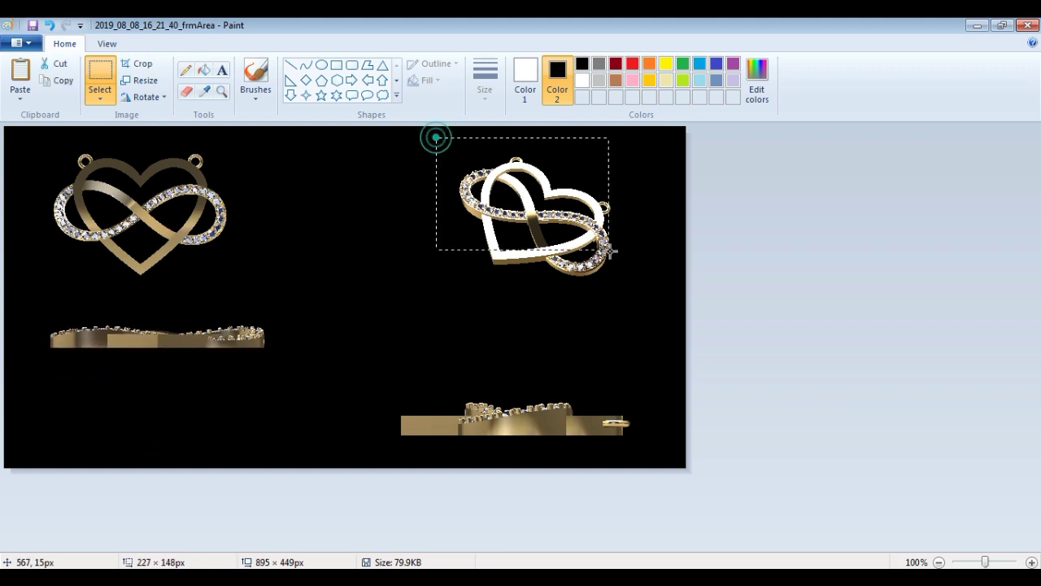
{"action": "left_click_drag", "start_coordinate": [567, 249], "coordinate": [434, 235]}
{"action": "left_click_drag", "start_coordinate": [373, 356], "coordinate": [678, 468]}
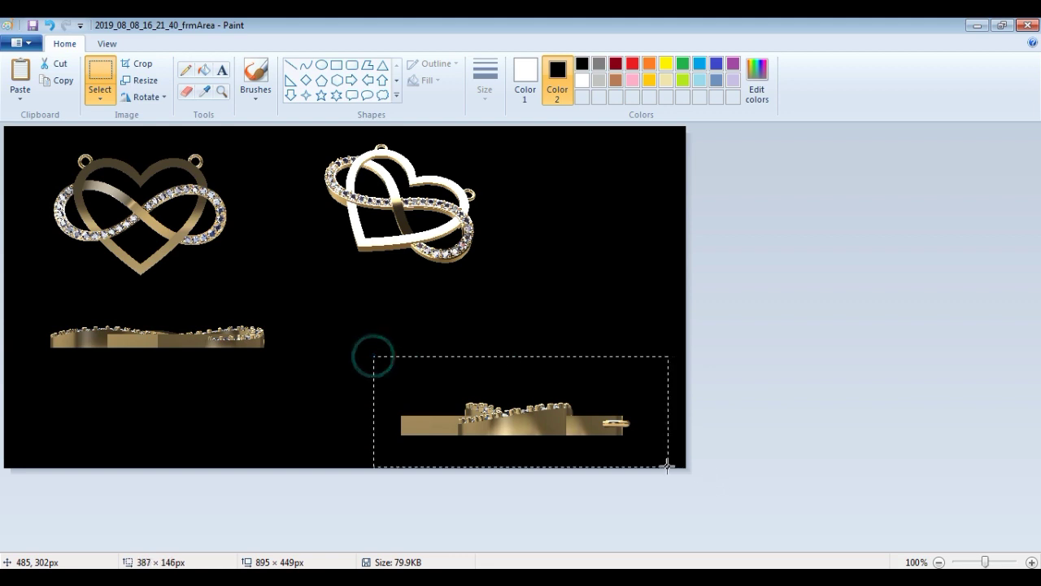
{"action": "left_click_drag", "start_coordinate": [582, 427], "coordinate": [524, 347]}
{"action": "left_click", "coordinate": [660, 234]}
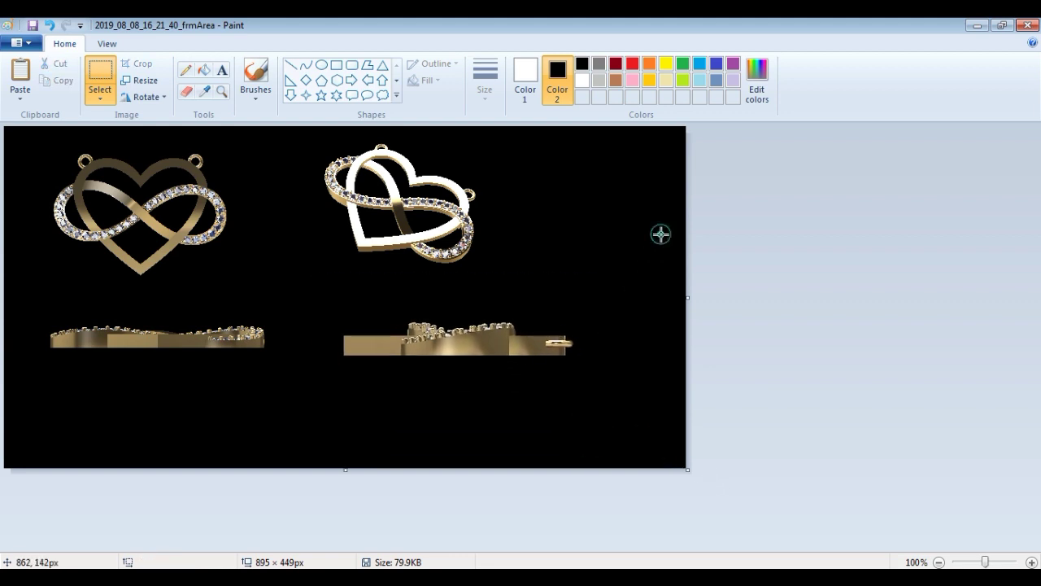
{"action": "left_click_drag", "start_coordinate": [687, 299], "coordinate": [591, 305]}
{"action": "left_click_drag", "start_coordinate": [299, 470], "coordinate": [303, 422]}
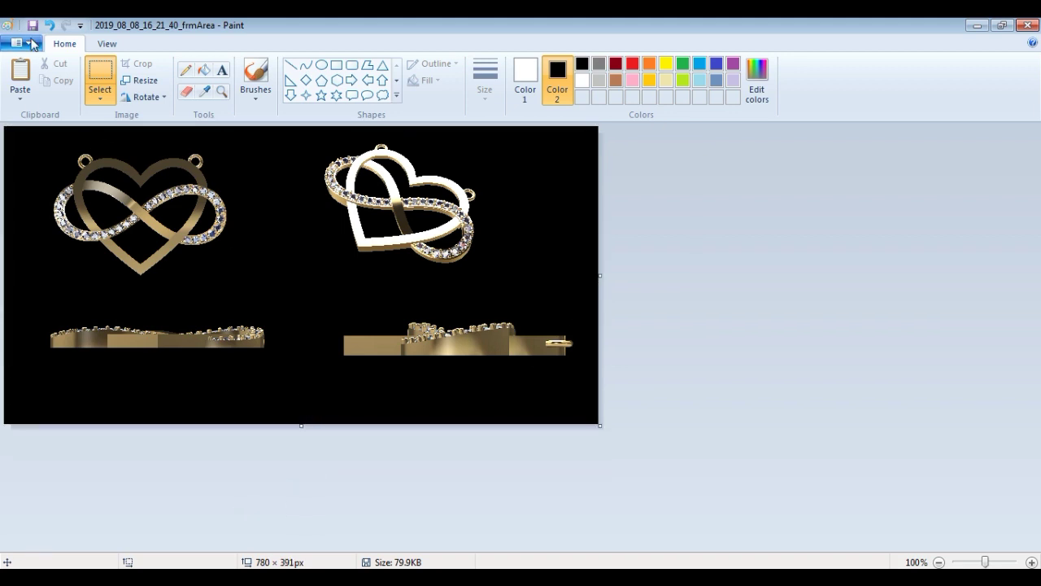
Save the image as a JPEG named 'pendent' in august > New folder (21).
{"action": "key", "text": "F12"}
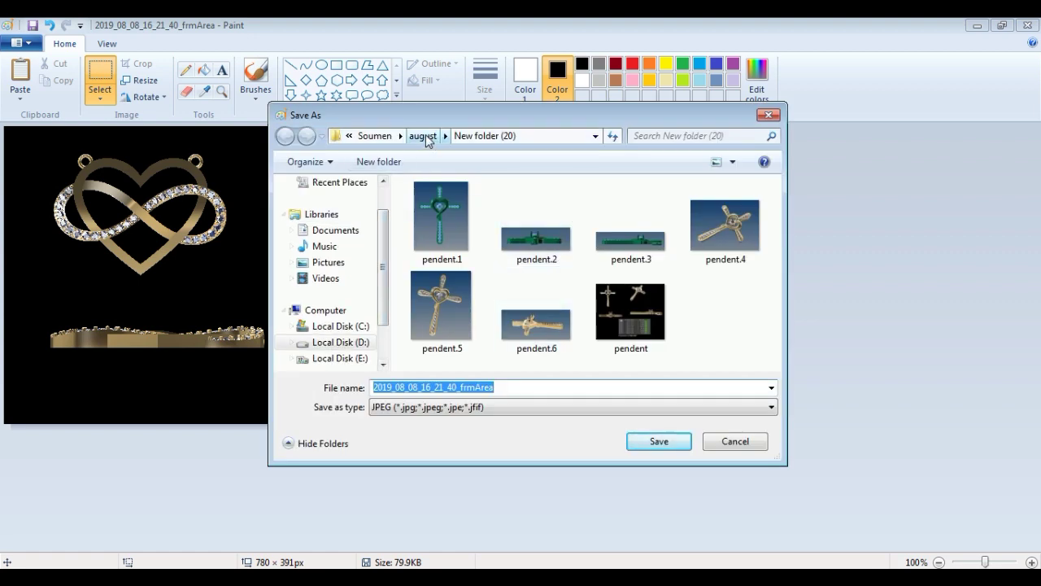
{"action": "left_click", "coordinate": [425, 136]}
{"action": "scroll", "coordinate": [456, 227], "scroll_direction": "down", "scroll_amount": 3}
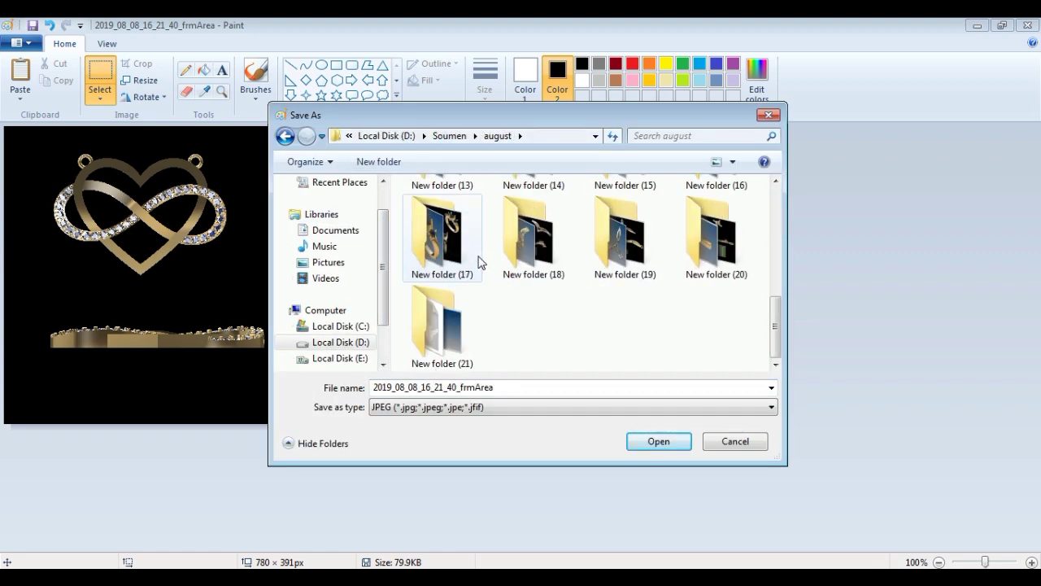
{"action": "double_click", "coordinate": [443, 332]}
{"action": "double_click", "coordinate": [507, 387]}
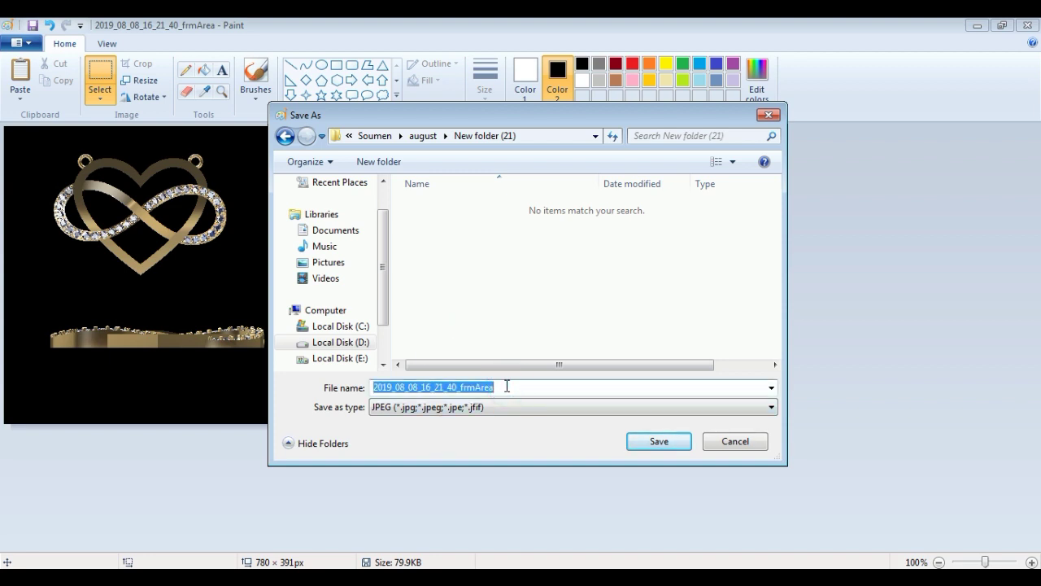
{"action": "type", "text": "pendent"}
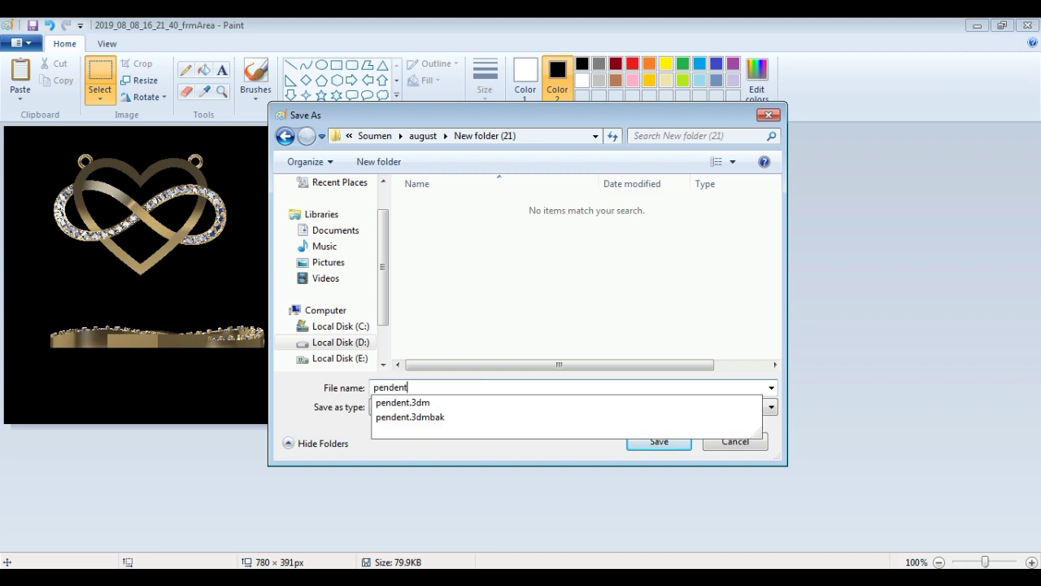
{"action": "key", "text": "Return"}
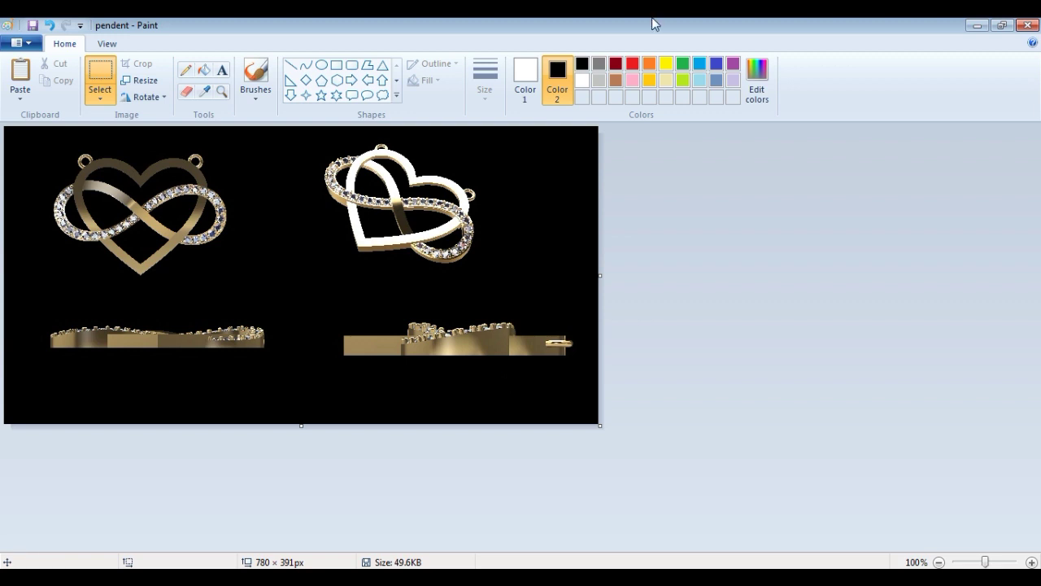
Close Paint and show the pendant face-on in a maximised Perspective view with a gradient background.
{"action": "left_click", "coordinate": [1030, 30]}
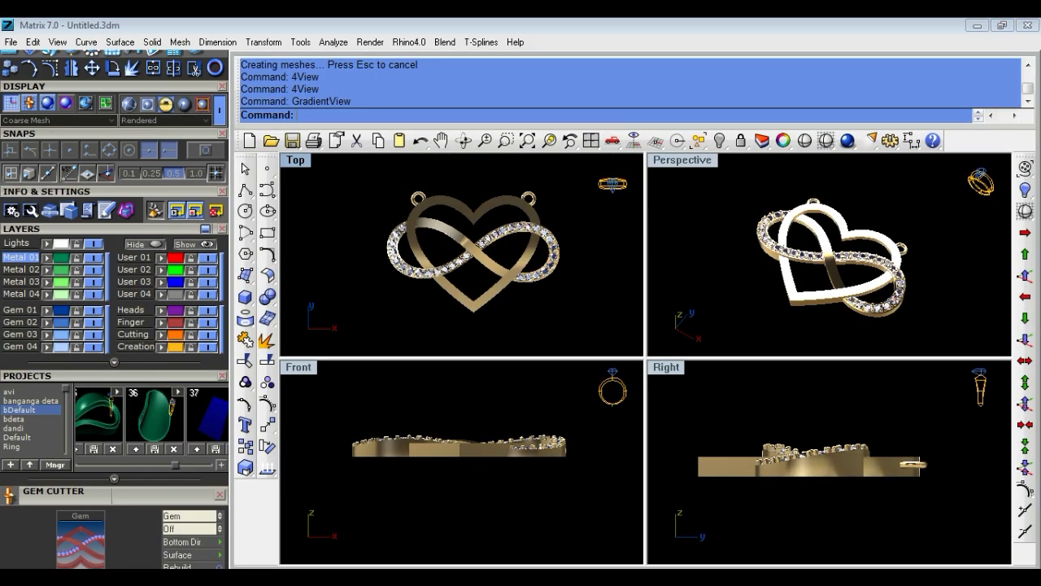
{"action": "double_click", "coordinate": [671, 160]}
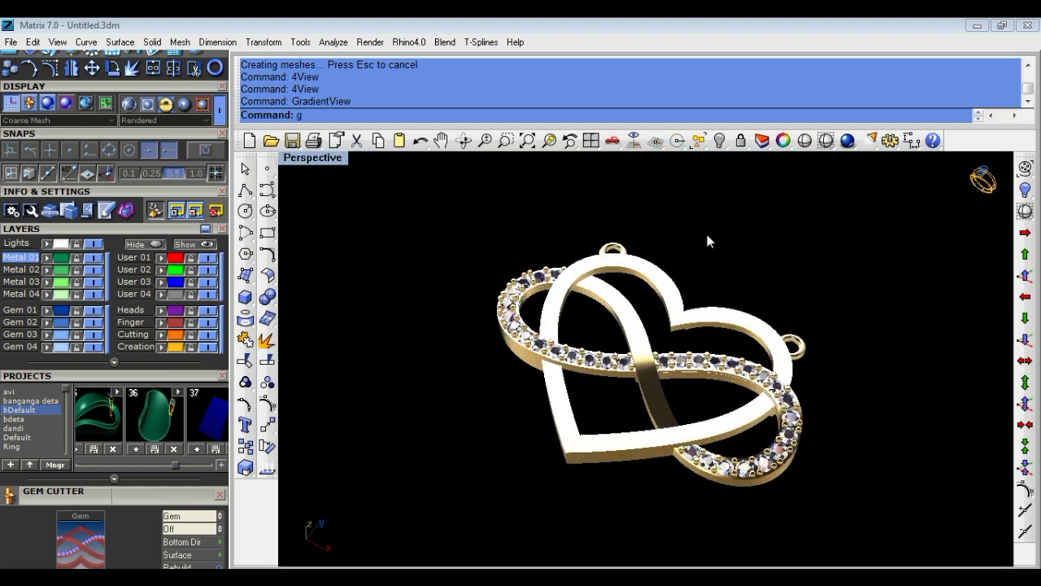
{"action": "right_click", "coordinate": [705, 230]}
{"action": "mouse_move", "coordinate": [705, 230]}
{"action": "right_mouse_down"}
{"action": "mouse_move", "coordinate": [651, 244]}
{"action": "mouse_move", "coordinate": [658, 496]}
{"action": "mouse_move", "coordinate": [667, 425]}
{"action": "mouse_move", "coordinate": [679, 520]}
{"action": "mouse_move", "coordinate": [694, 261]}
{"action": "mouse_move", "coordinate": [679, 279]}
{"action": "mouse_move", "coordinate": [665, 386]}
{"action": "mouse_move", "coordinate": [662, 364]}
{"action": "mouse_move", "coordinate": [646, 396]}
{"action": "mouse_move", "coordinate": [679, 474]}
{"action": "mouse_move", "coordinate": [675, 439]}
{"action": "right_mouse_up"}
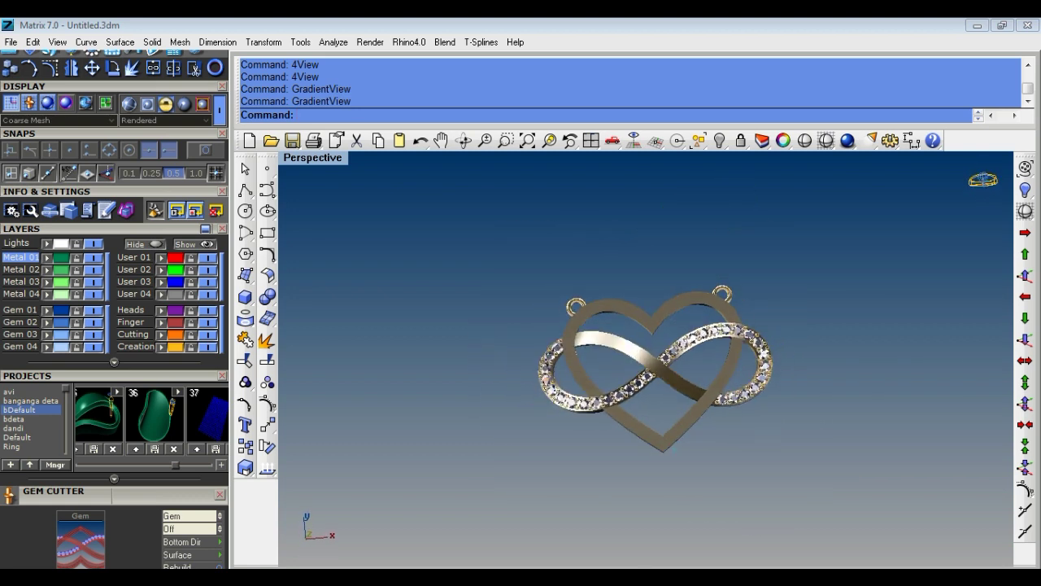
{"action": "mouse_move", "coordinate": [593, 322]}
{"action": "right_mouse_down"}
{"action": "mouse_move", "coordinate": [537, 367]}
{"action": "mouse_move", "coordinate": [610, 390]}
{"action": "mouse_move", "coordinate": [635, 365]}
{"action": "right_mouse_up"}
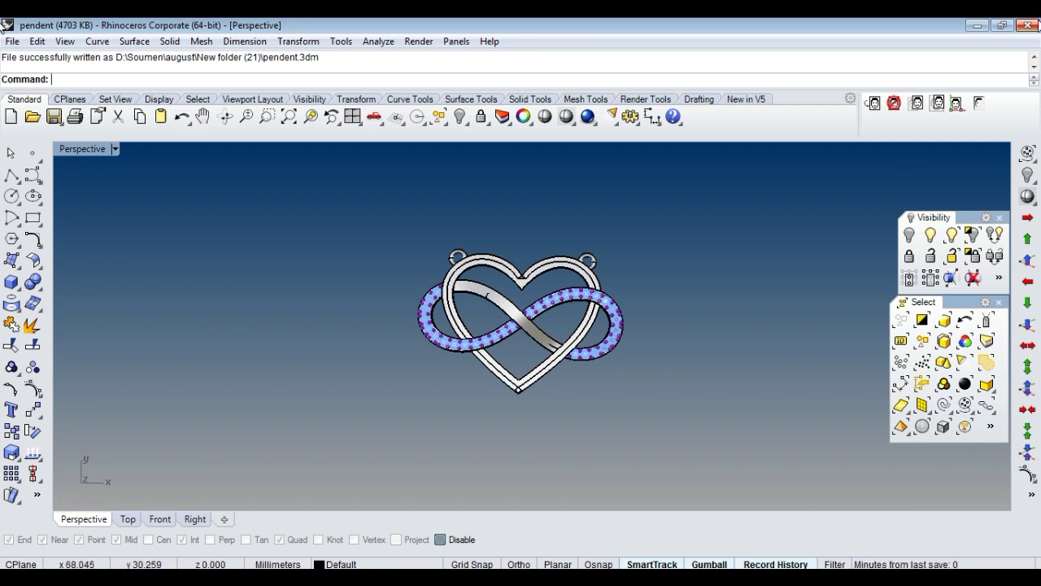
Quit Rhino and minimise the file browser and Matrix windows.
{"action": "left_click", "coordinate": [1036, 26]}
{"action": "left_click", "coordinate": [591, 362]}
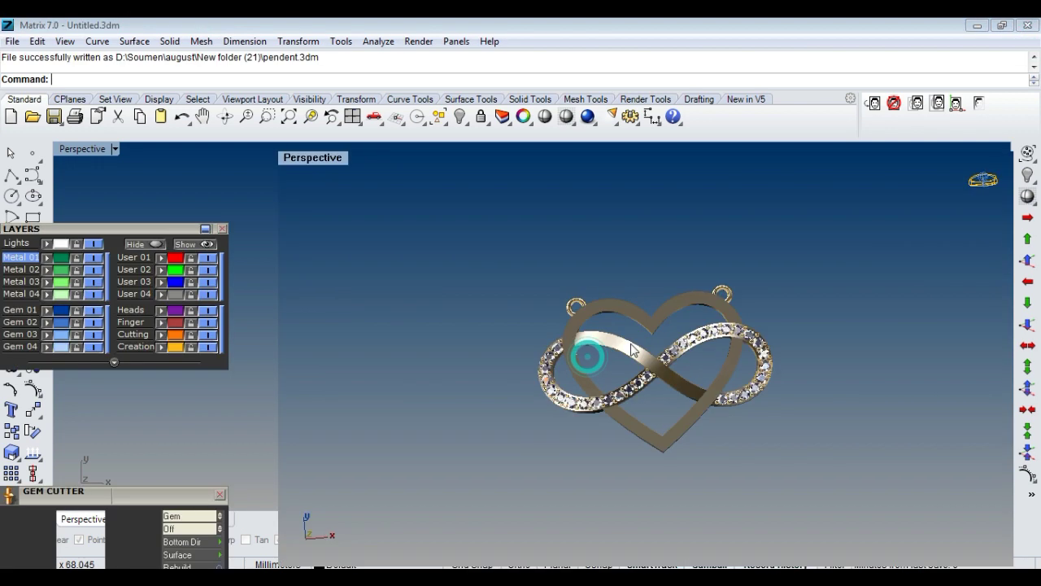
{"action": "left_click", "coordinate": [972, 33]}
{"action": "left_click", "coordinate": [984, 26]}
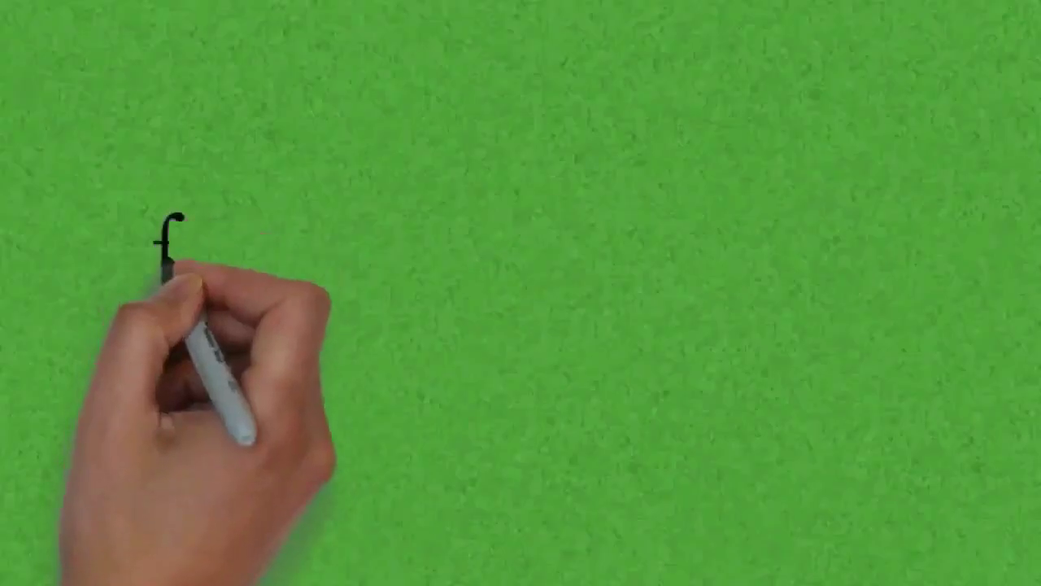